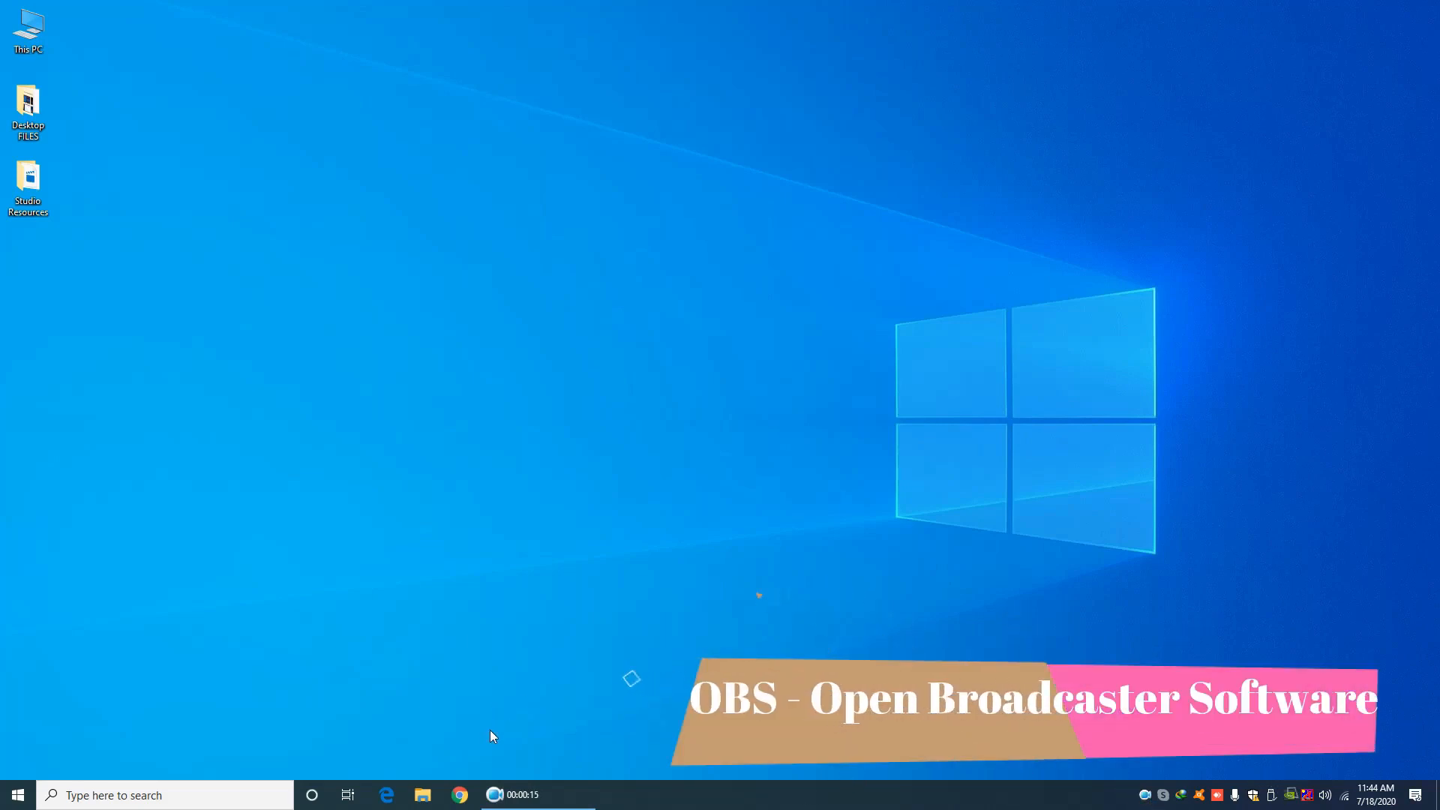
# Search Google for obs in Chrome, open the obsproject.com site and download the Windows installer of OBS Studio
pyautogui.click(460, 796)
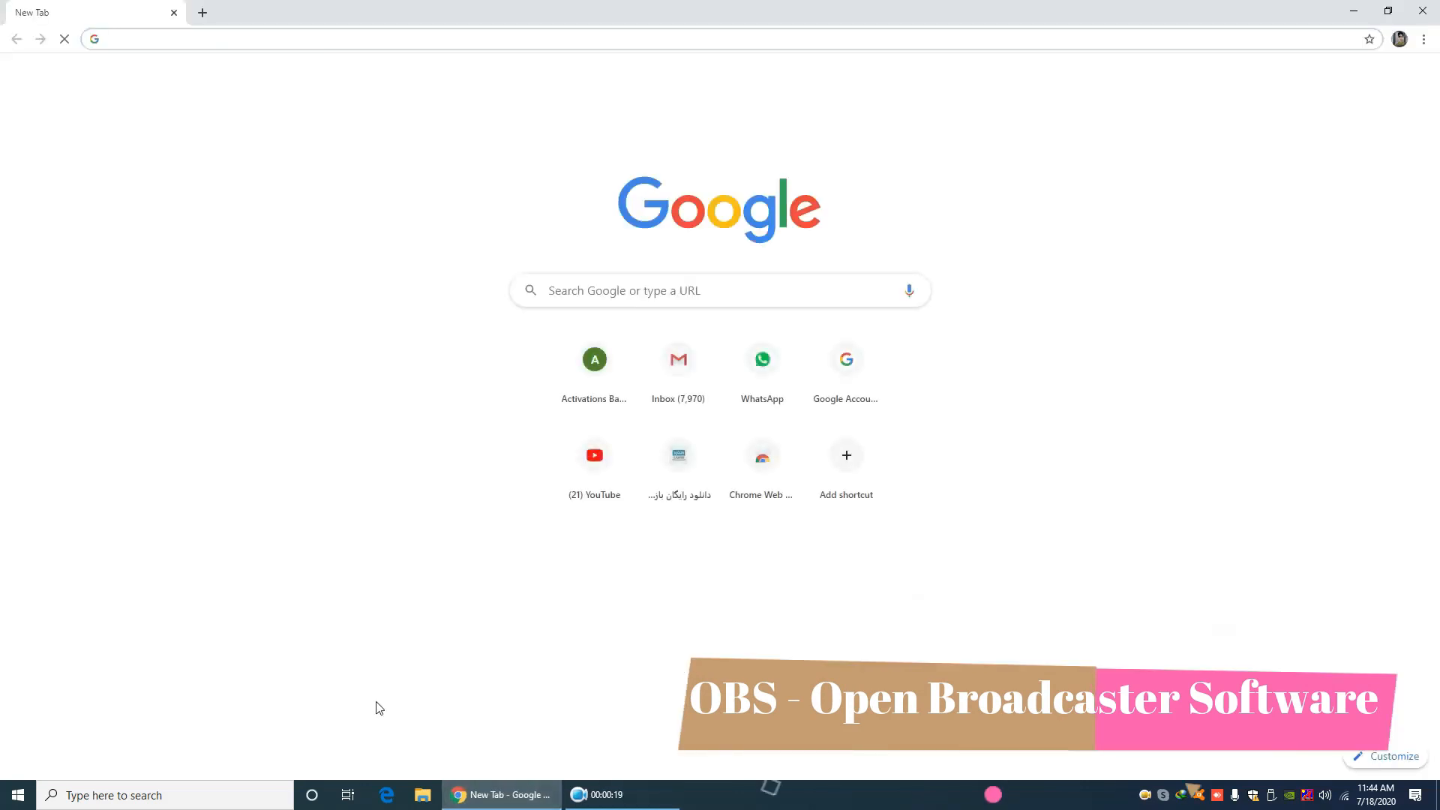
pyautogui.write('obs')
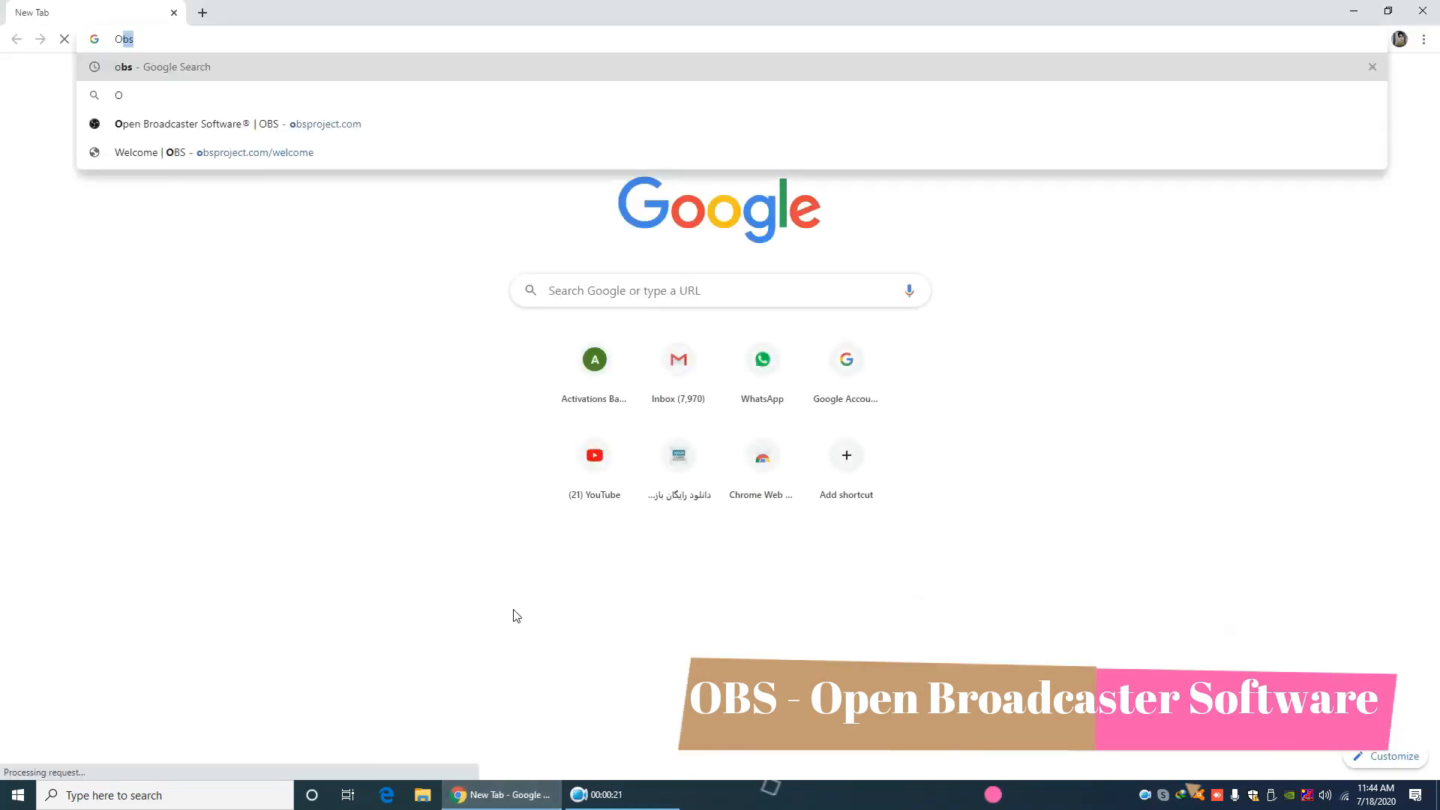
pyautogui.press('Return')
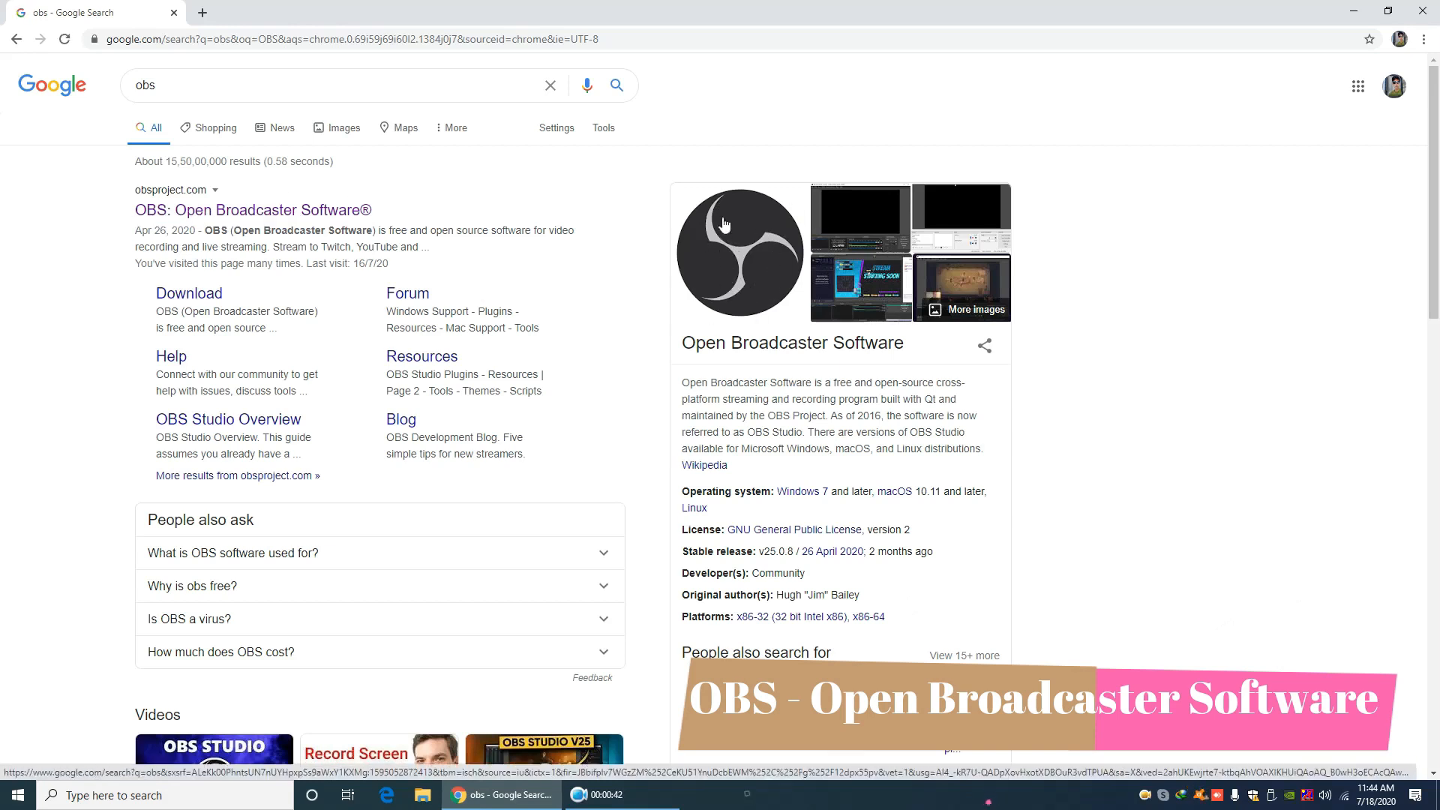
pyautogui.click(283, 211)
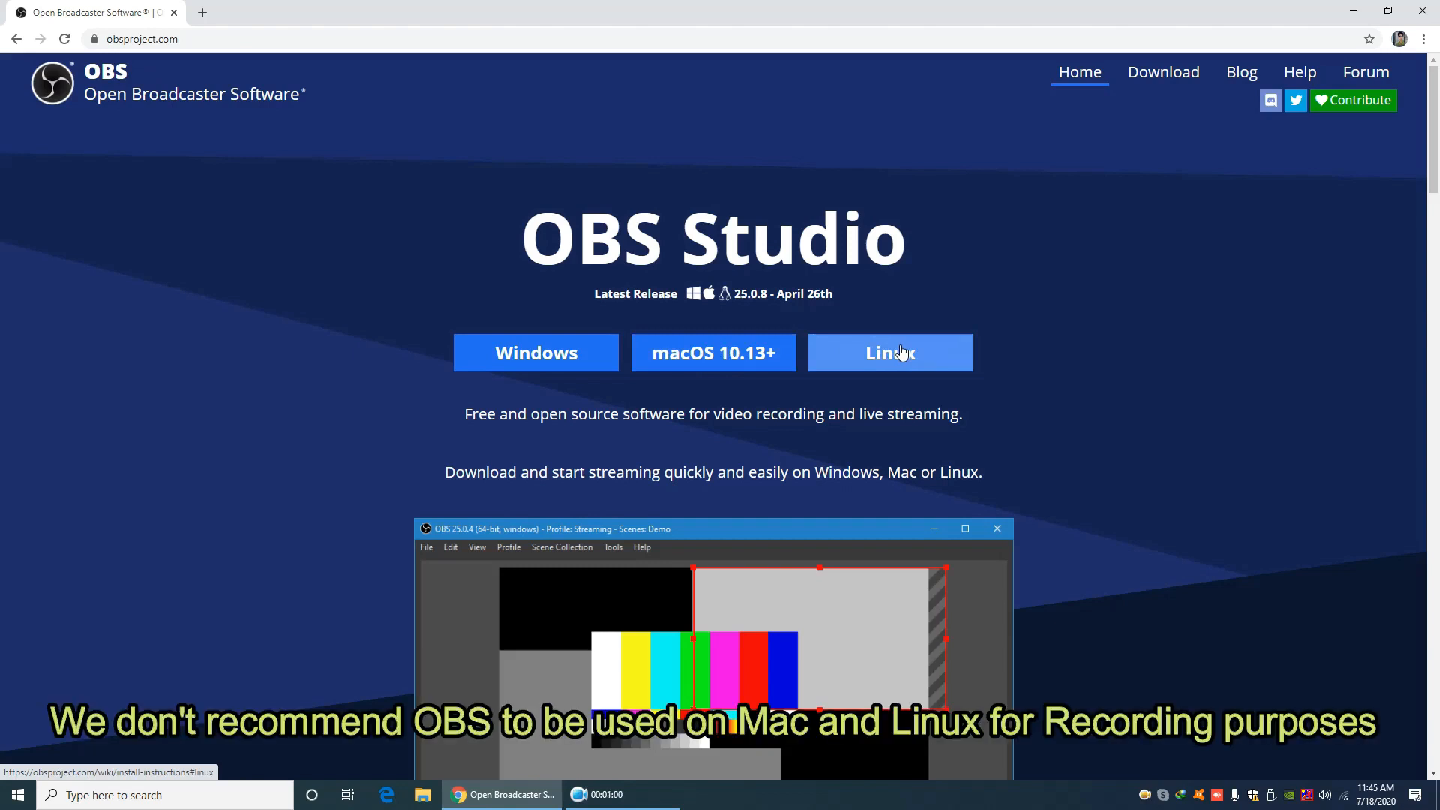
pyautogui.click(544, 354)
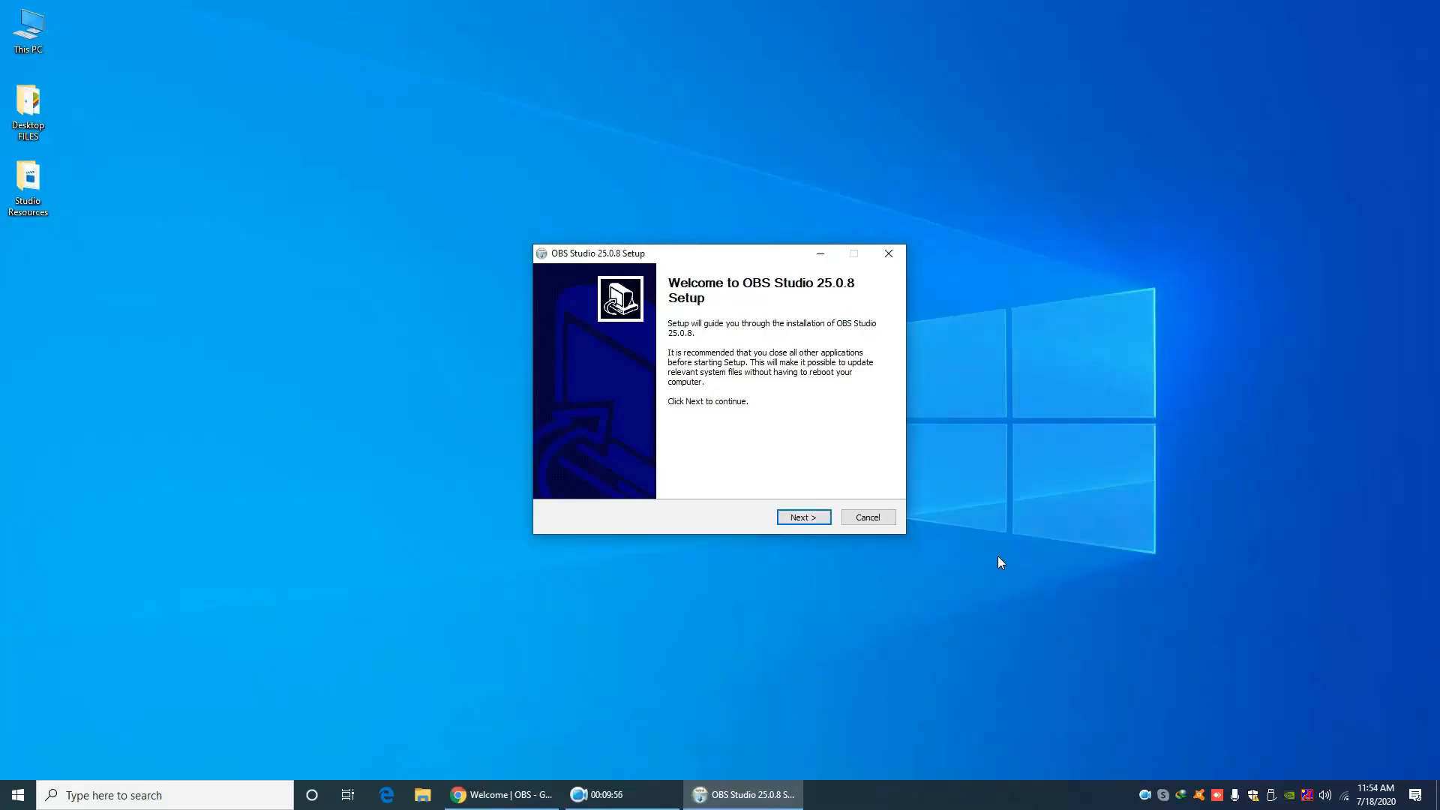
# Install OBS Studio 25.0.8 with launch on completion, decline the auto-configuration wizard and maximize the main window
pyautogui.click(802, 518)
pyautogui.click(801, 518)
pyautogui.click(801, 517)
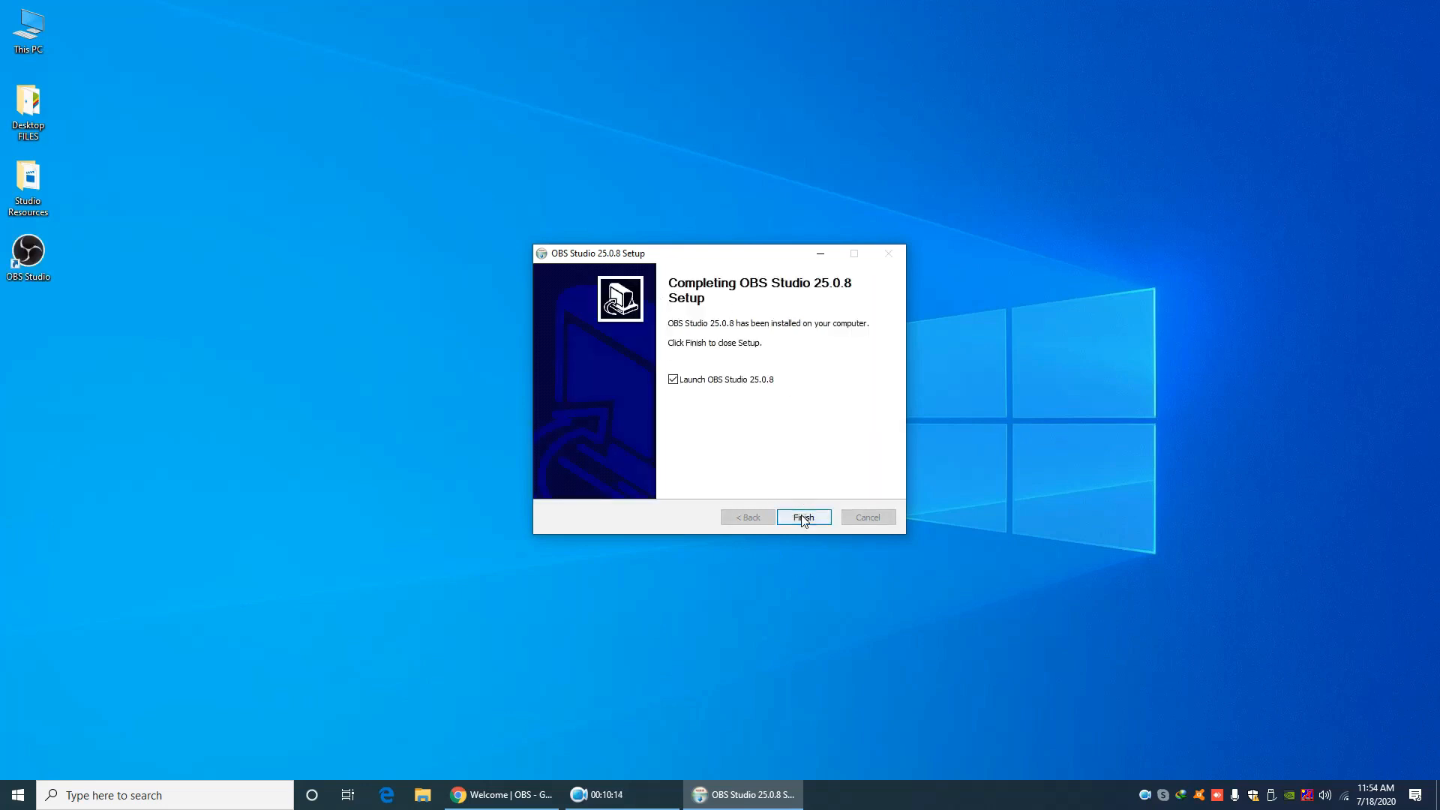
pyautogui.click(804, 517)
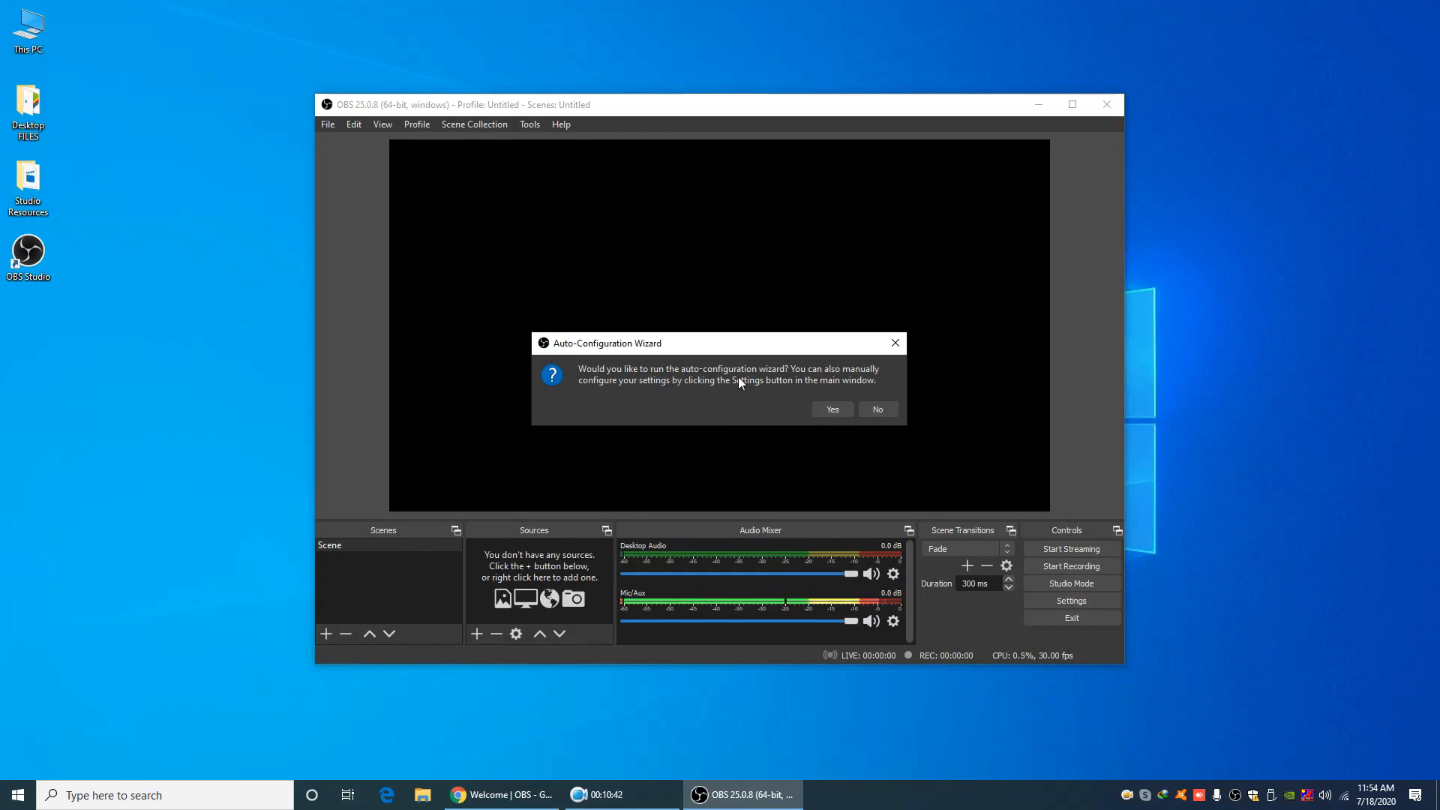
pyautogui.click(876, 410)
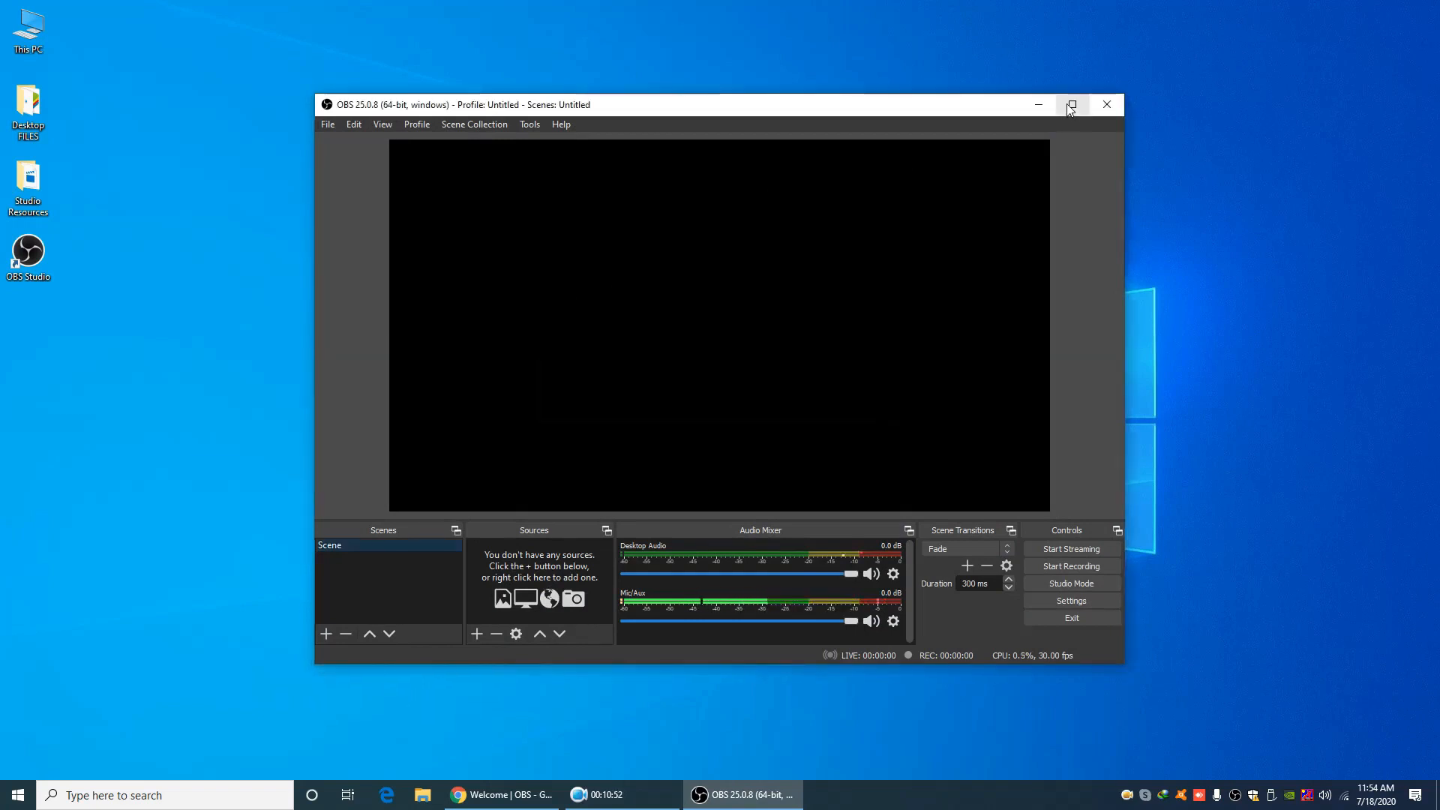
pyautogui.click(1073, 104)
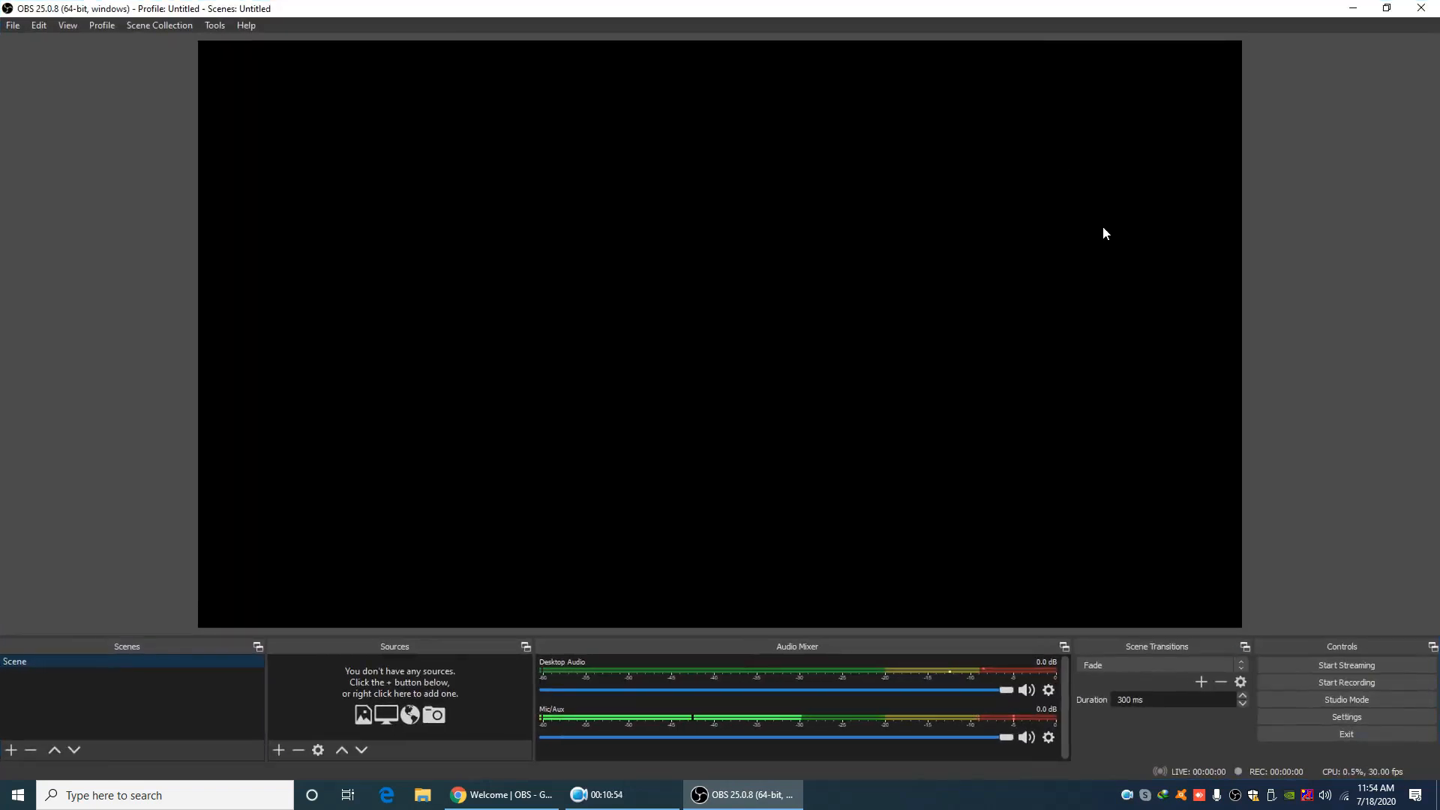
# Set the output (scaled) resolution to 1920x1080 in the video settings
pyautogui.click(1348, 717)
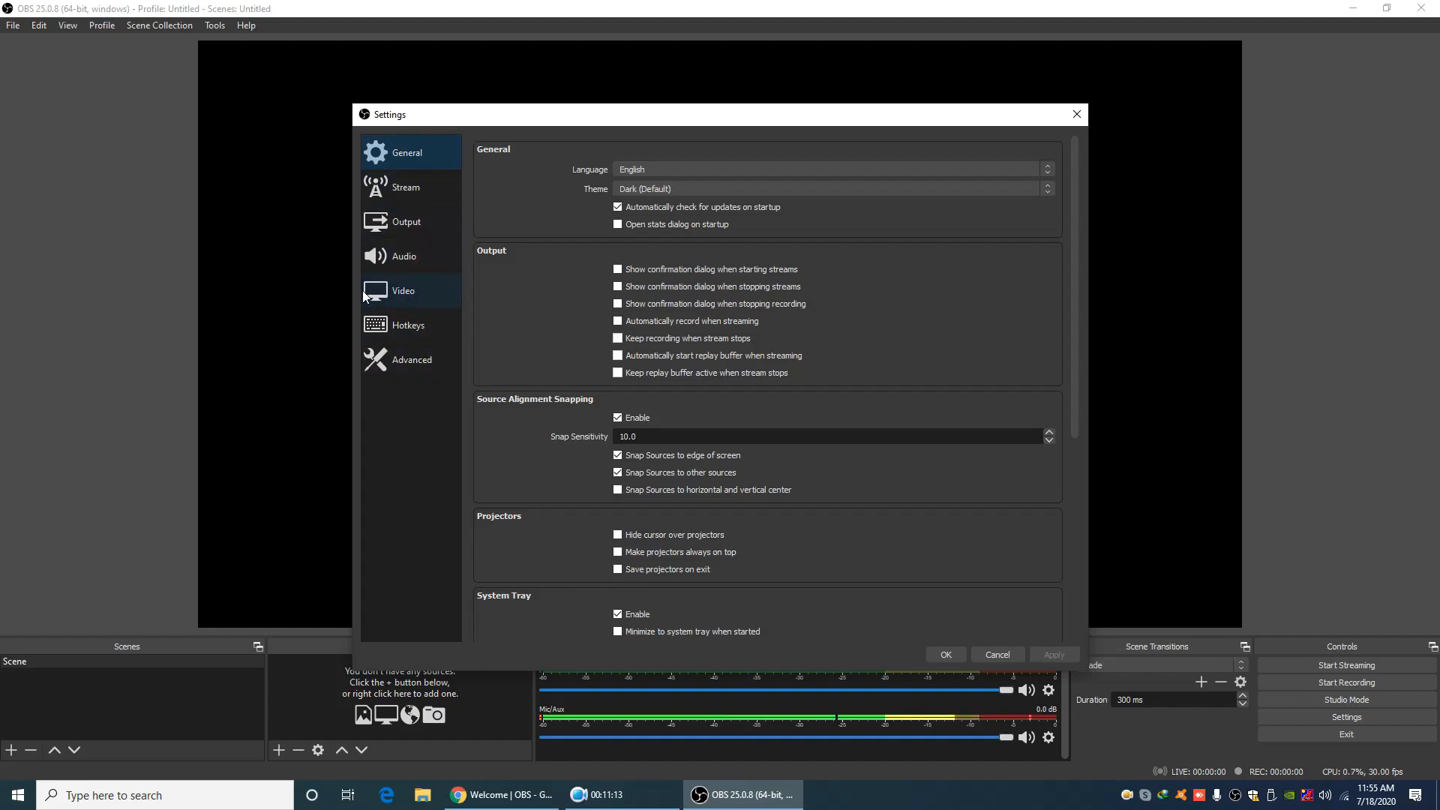
pyautogui.click(400, 294)
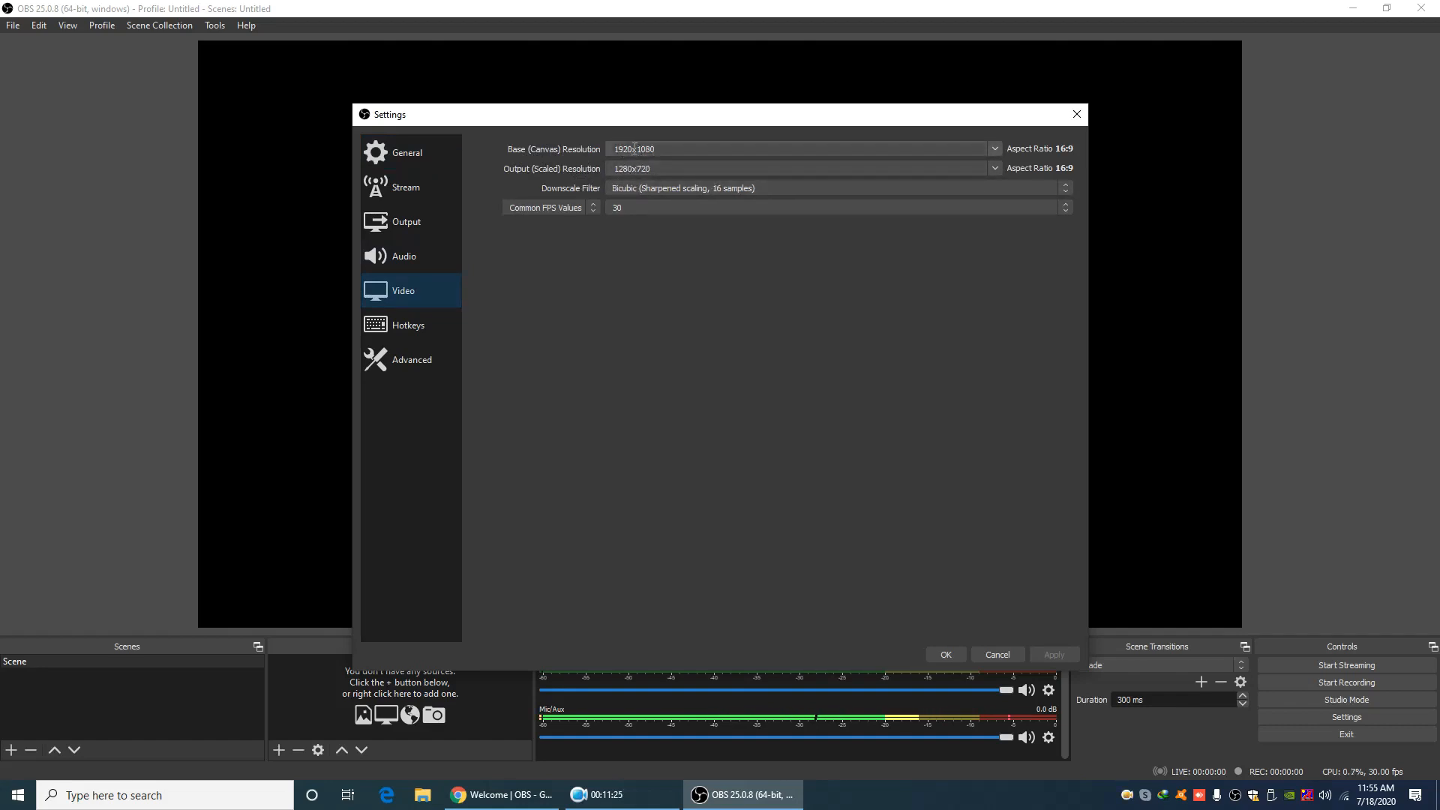
pyautogui.click(994, 169)
pyautogui.click(945, 181)
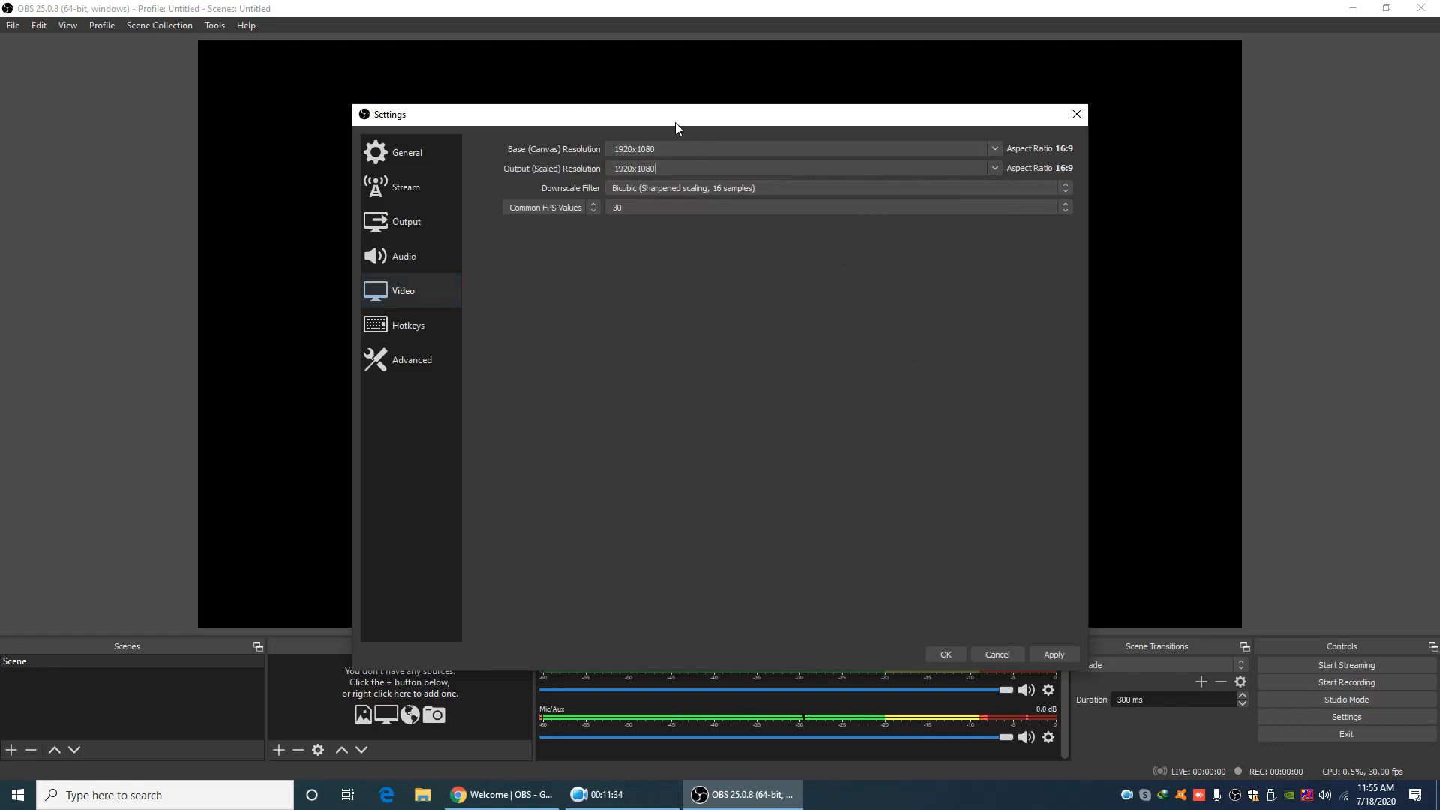
# Choose 1920x1080 for the base (canvas) resolution and select 1920x1080 again for the output (scaled) resolution
pyautogui.click(995, 149)
pyautogui.click(996, 151)
pyautogui.click(995, 149)
pyautogui.click(907, 164)
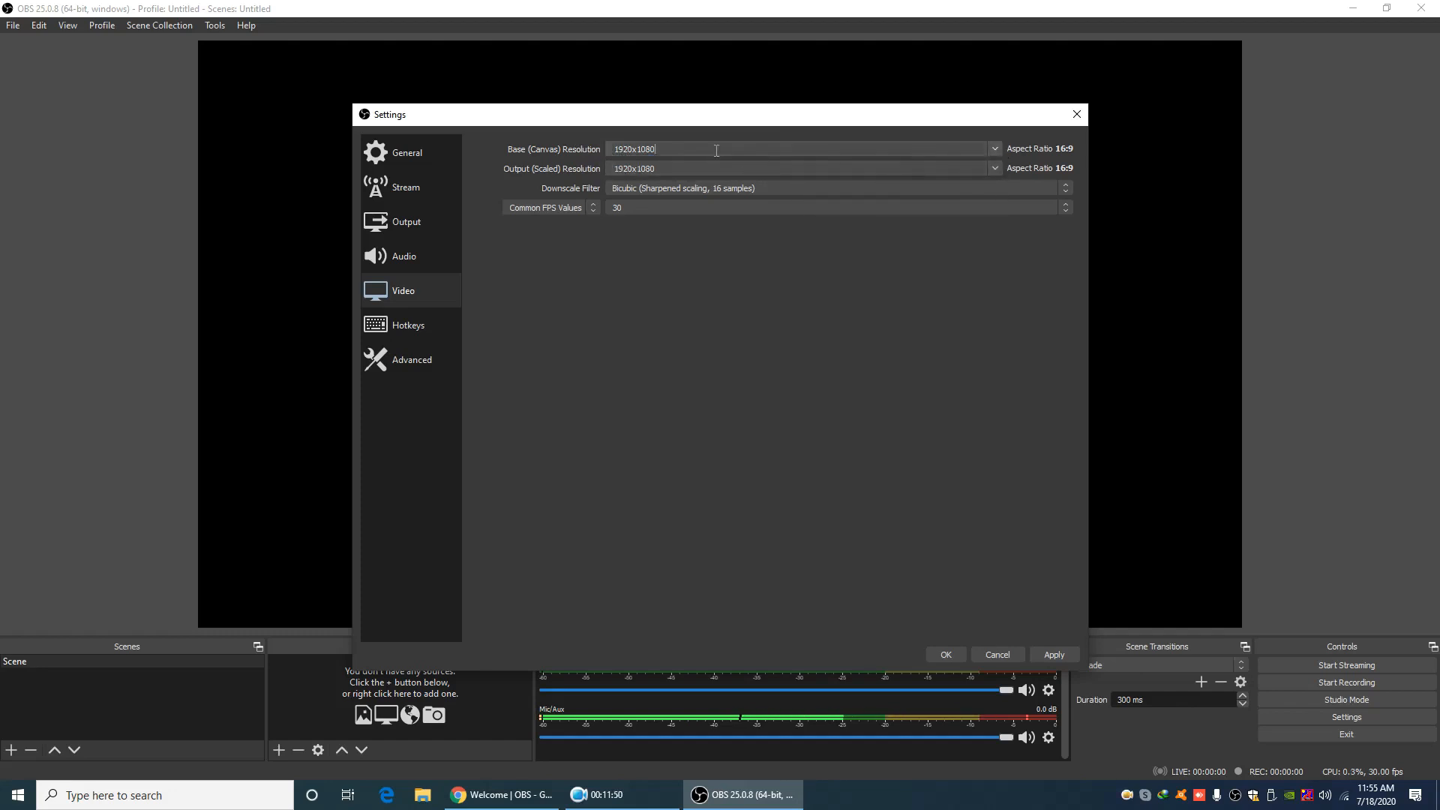
pyautogui.click(994, 149)
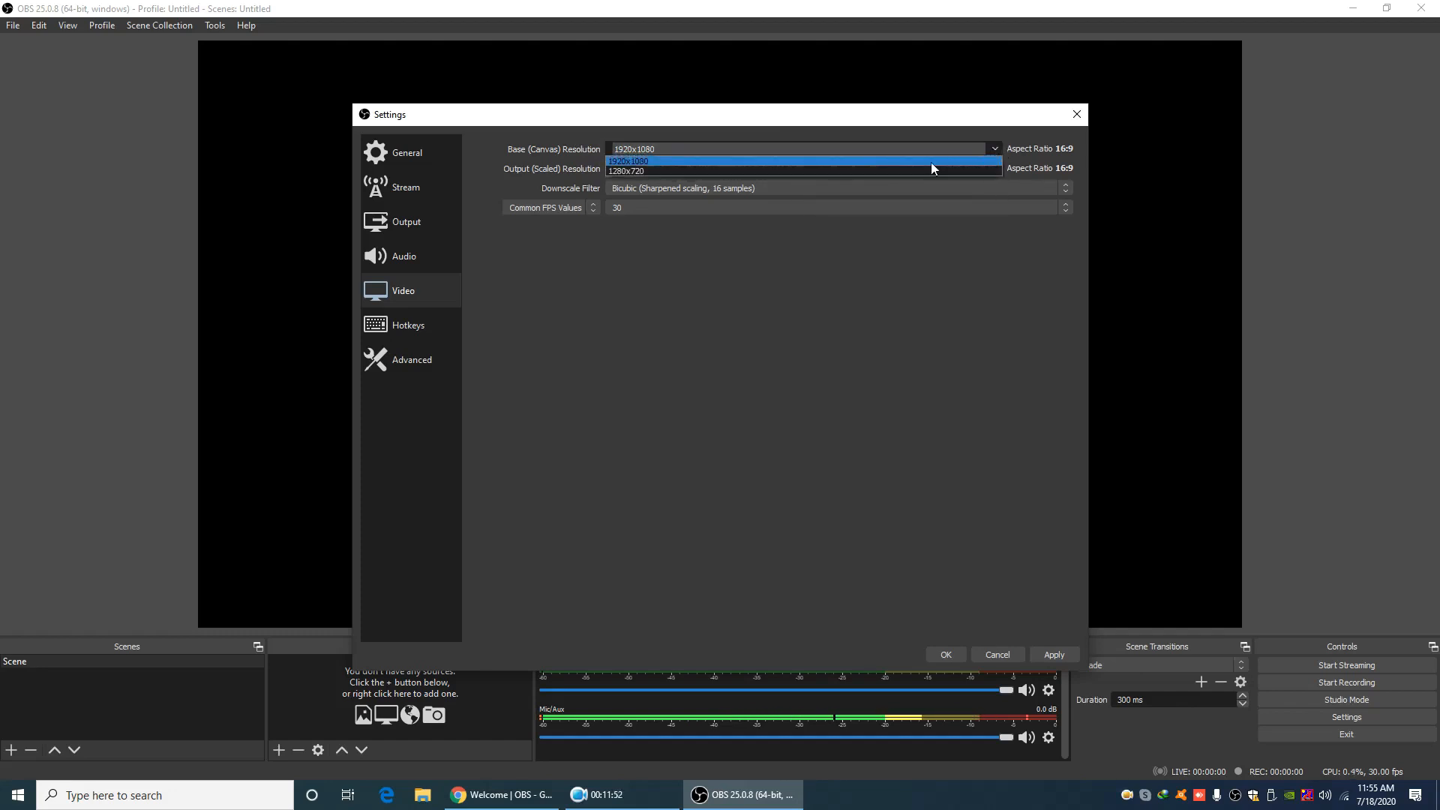
pyautogui.click(921, 162)
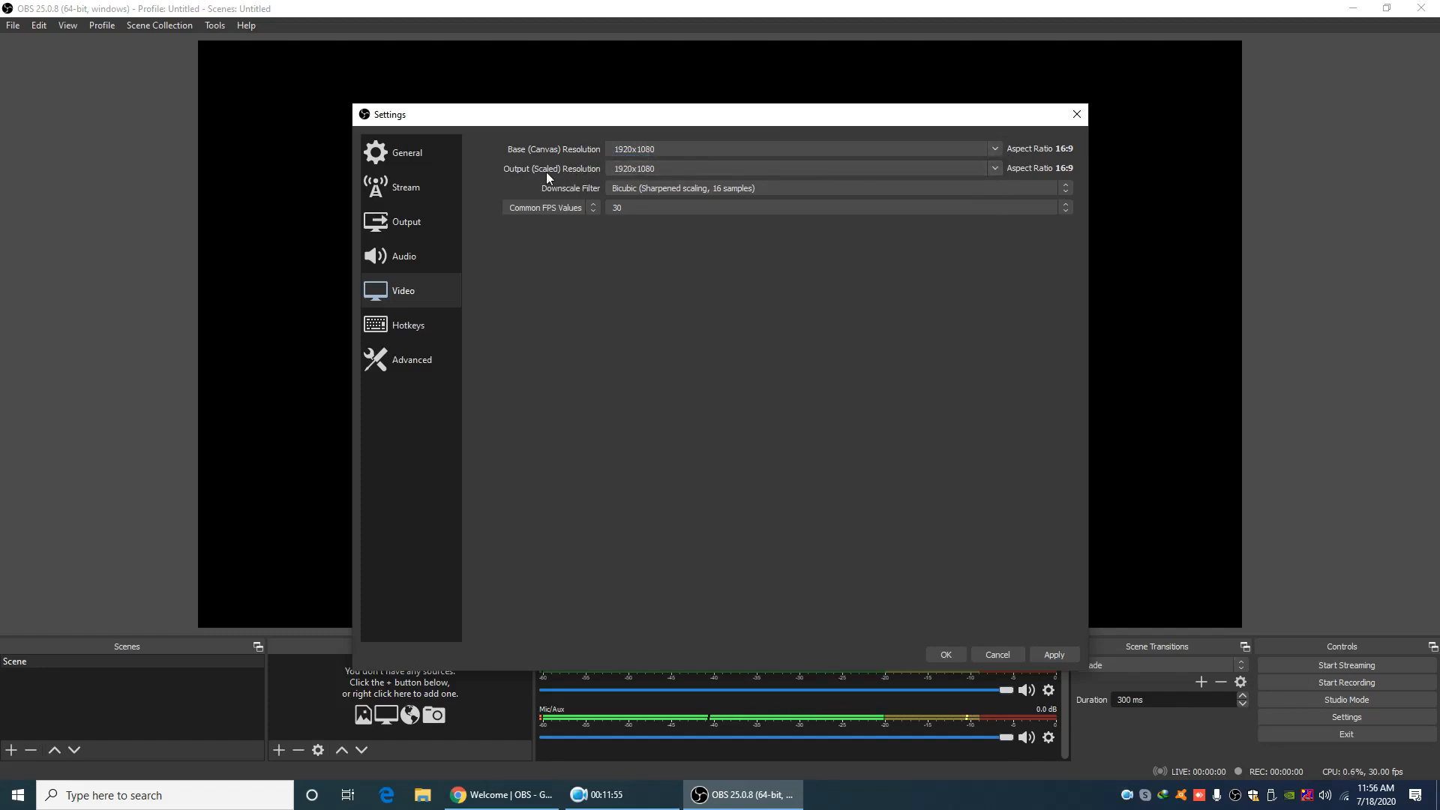
pyautogui.click(998, 168)
pyautogui.click(947, 180)
# Go to the output settings and look through the folders available for the recording path without choosing one
pyautogui.click(426, 165)
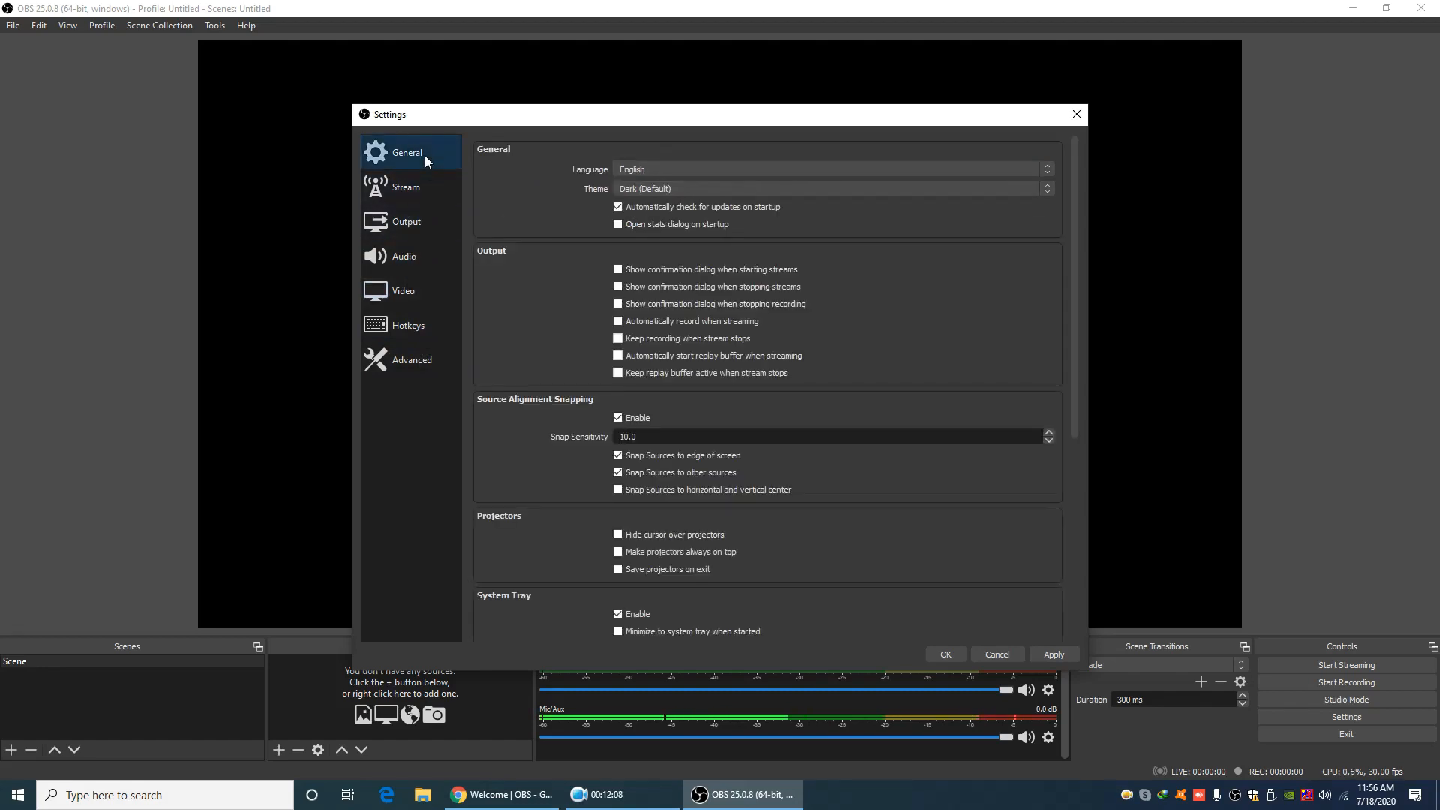
pyautogui.click(417, 234)
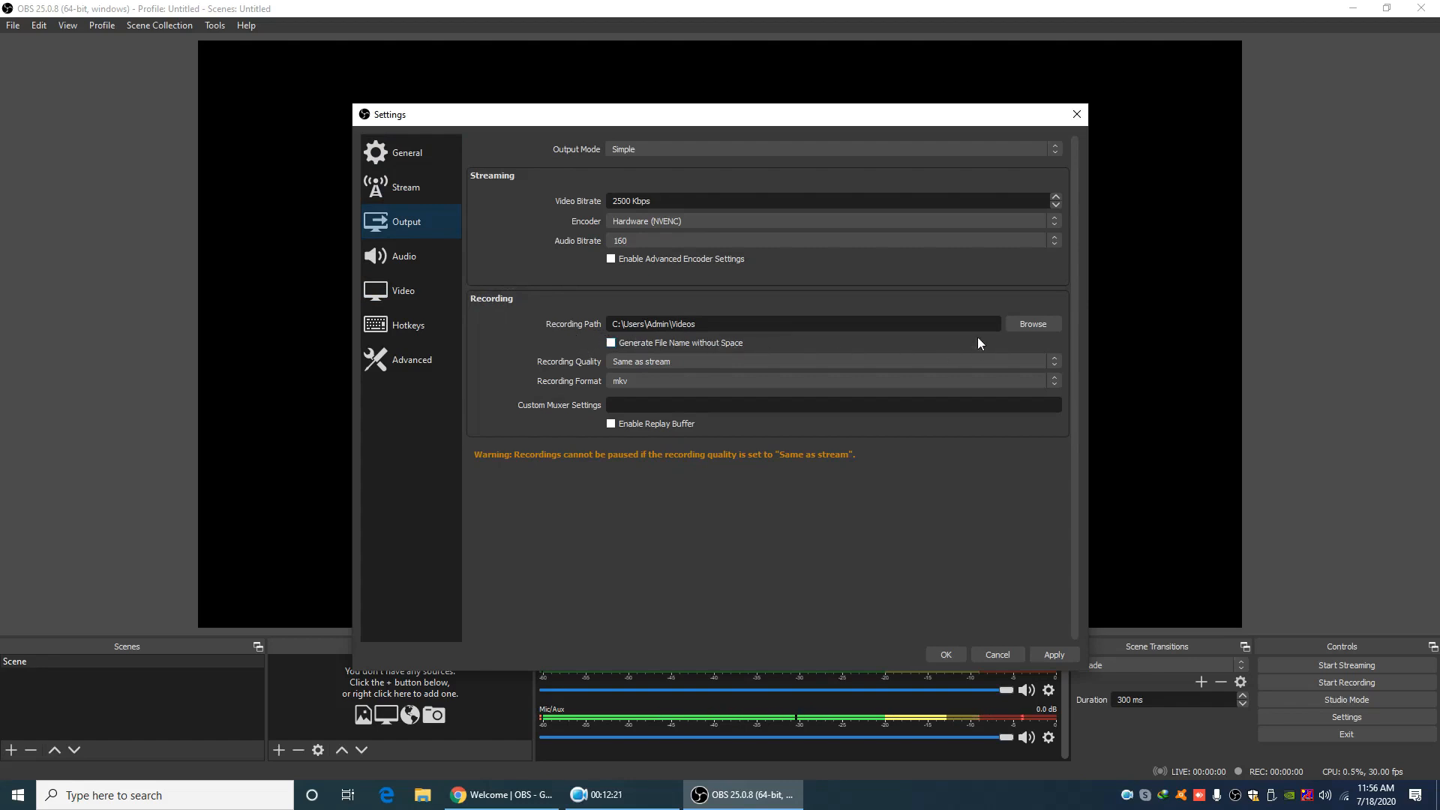
pyautogui.click(1032, 324)
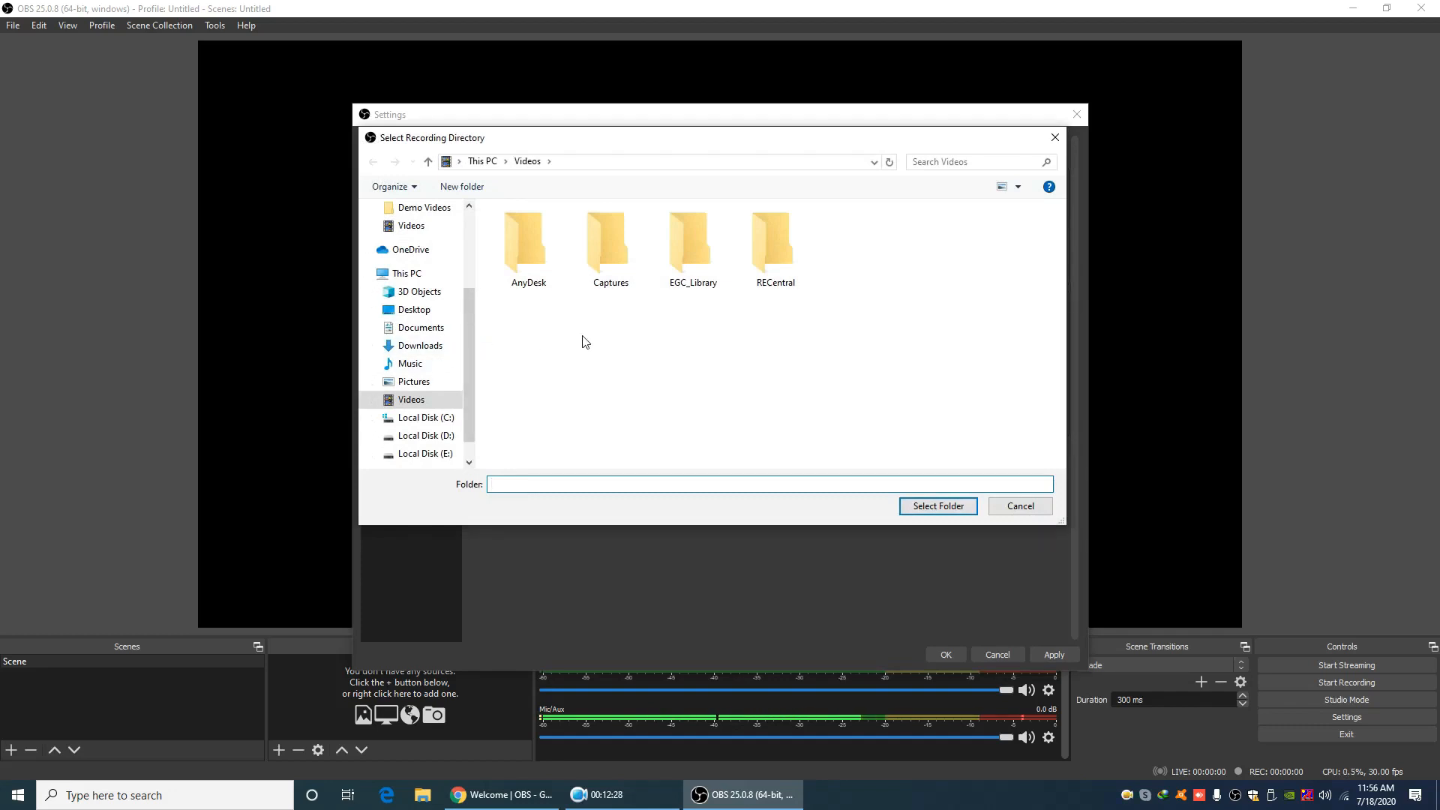
pyautogui.scroll(-1, 425, 409)
pyautogui.scroll(-1, 425, 409)
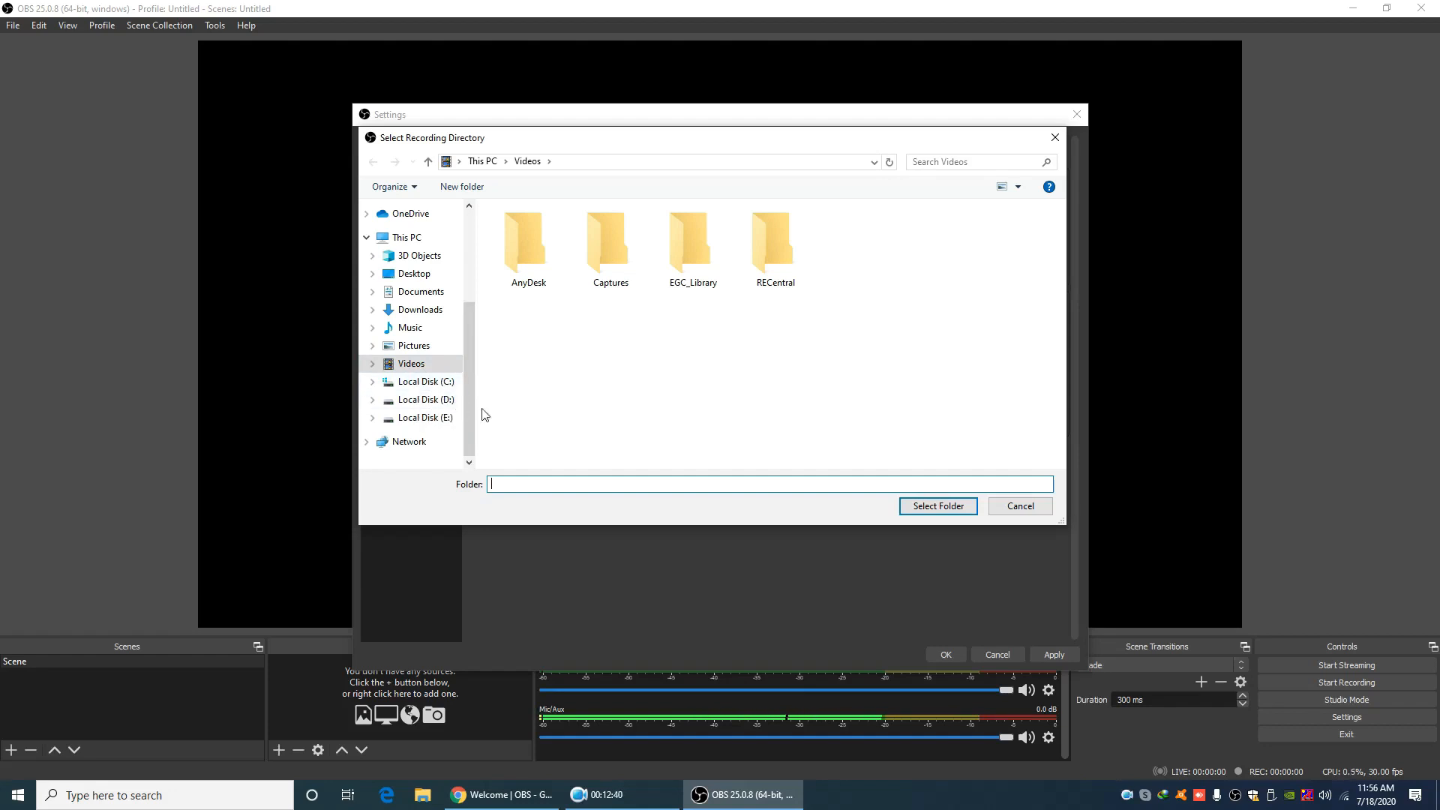
pyautogui.click(1035, 508)
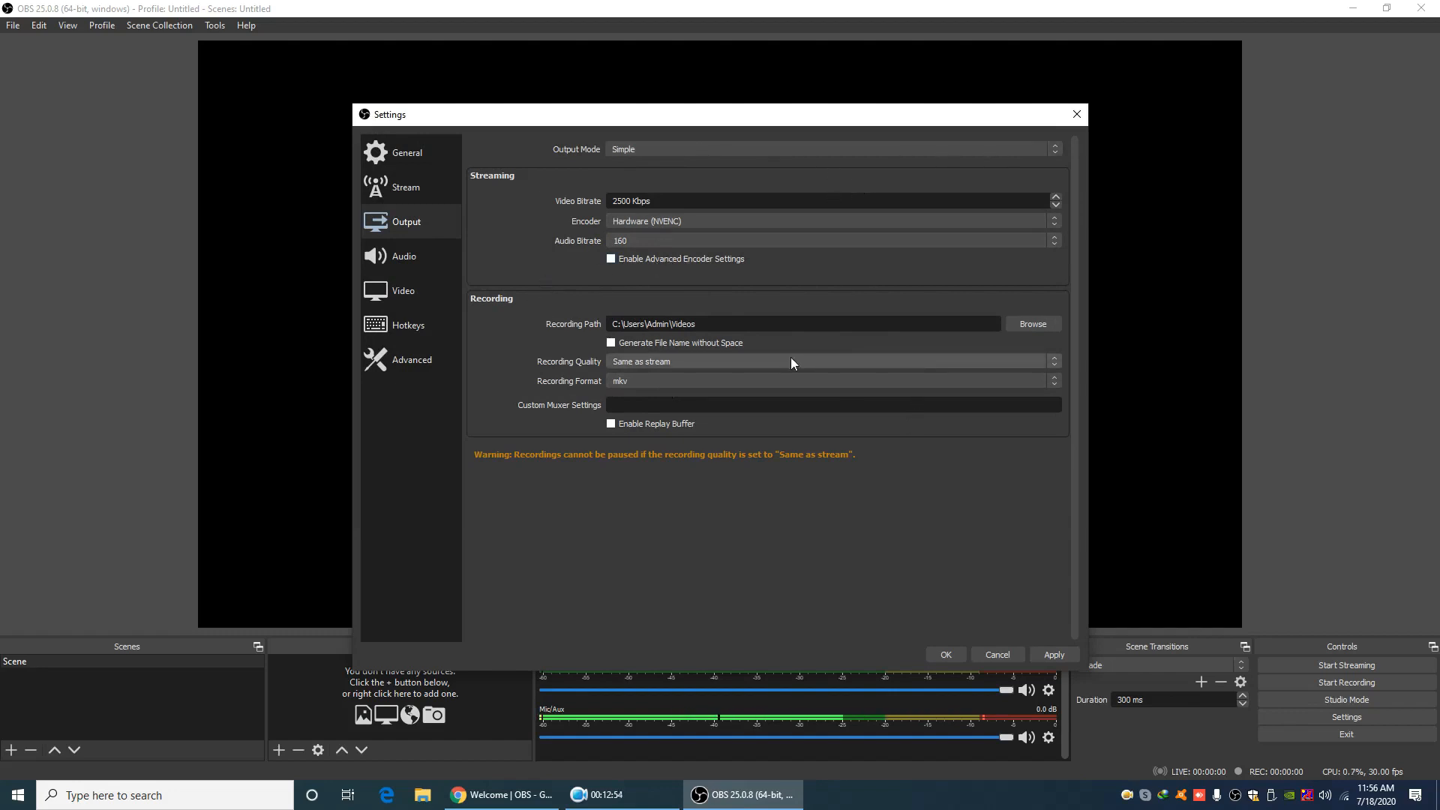
# Switch the output mode to Advanced and set the recording encoder to x264
pyautogui.click(1054, 149)
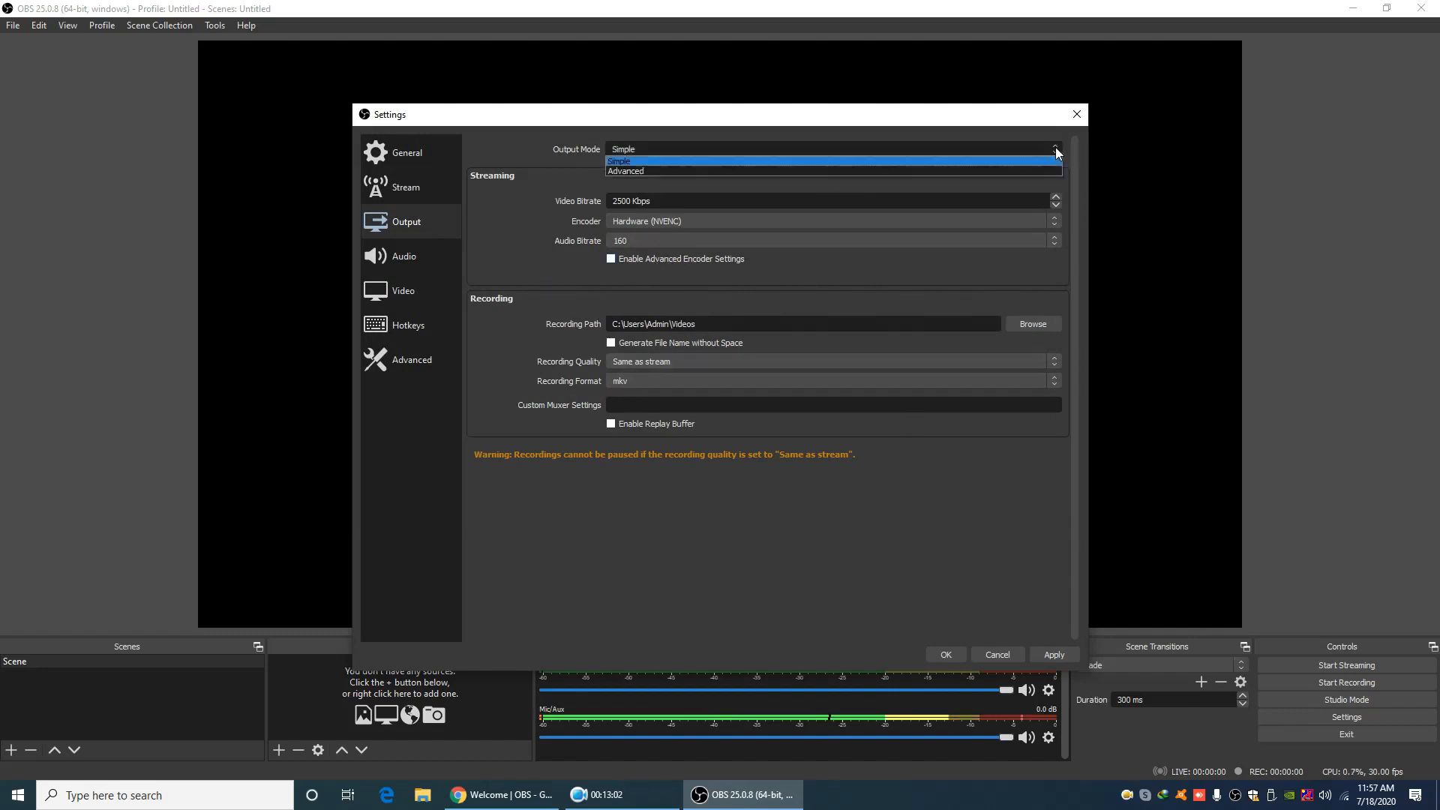
pyautogui.click(1046, 171)
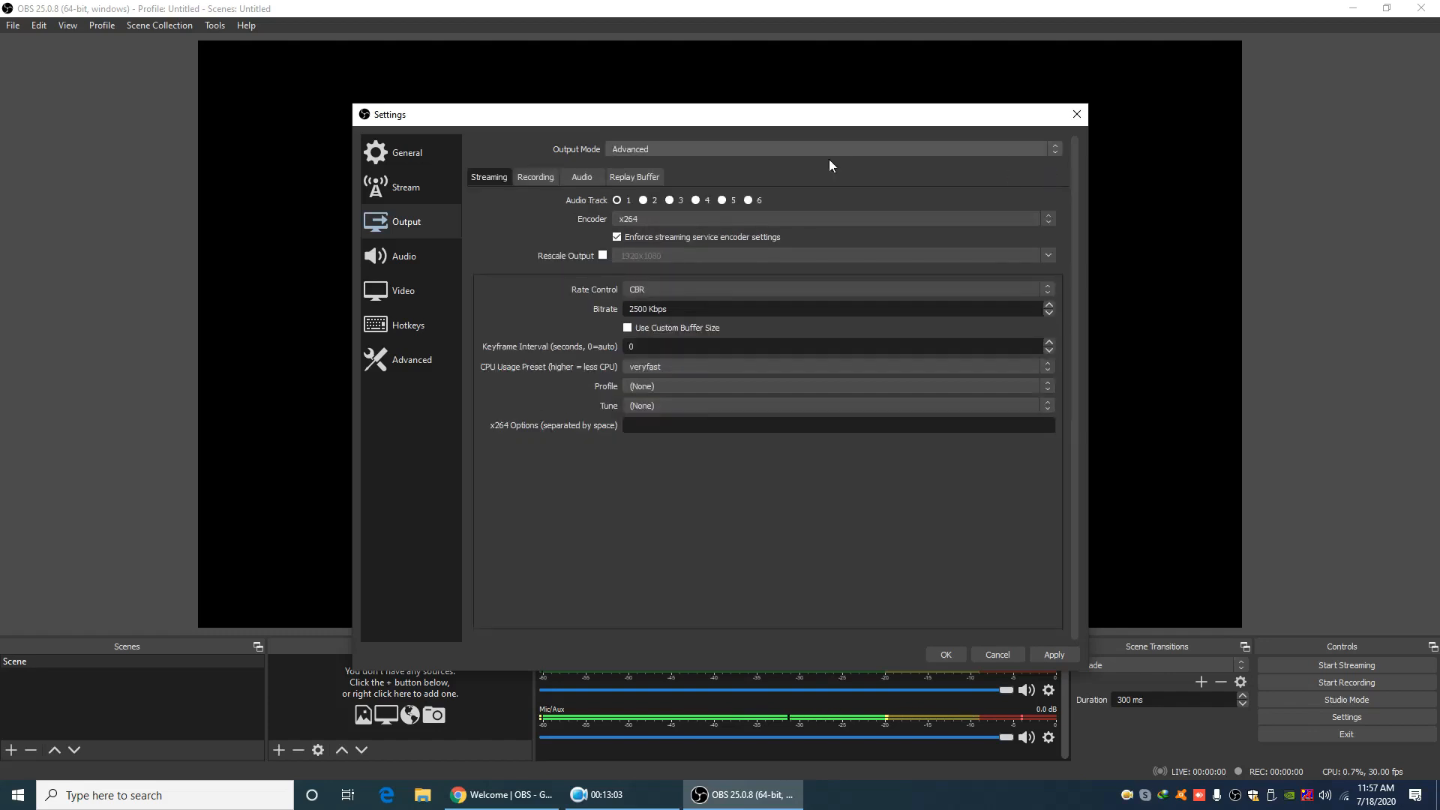
pyautogui.click(534, 178)
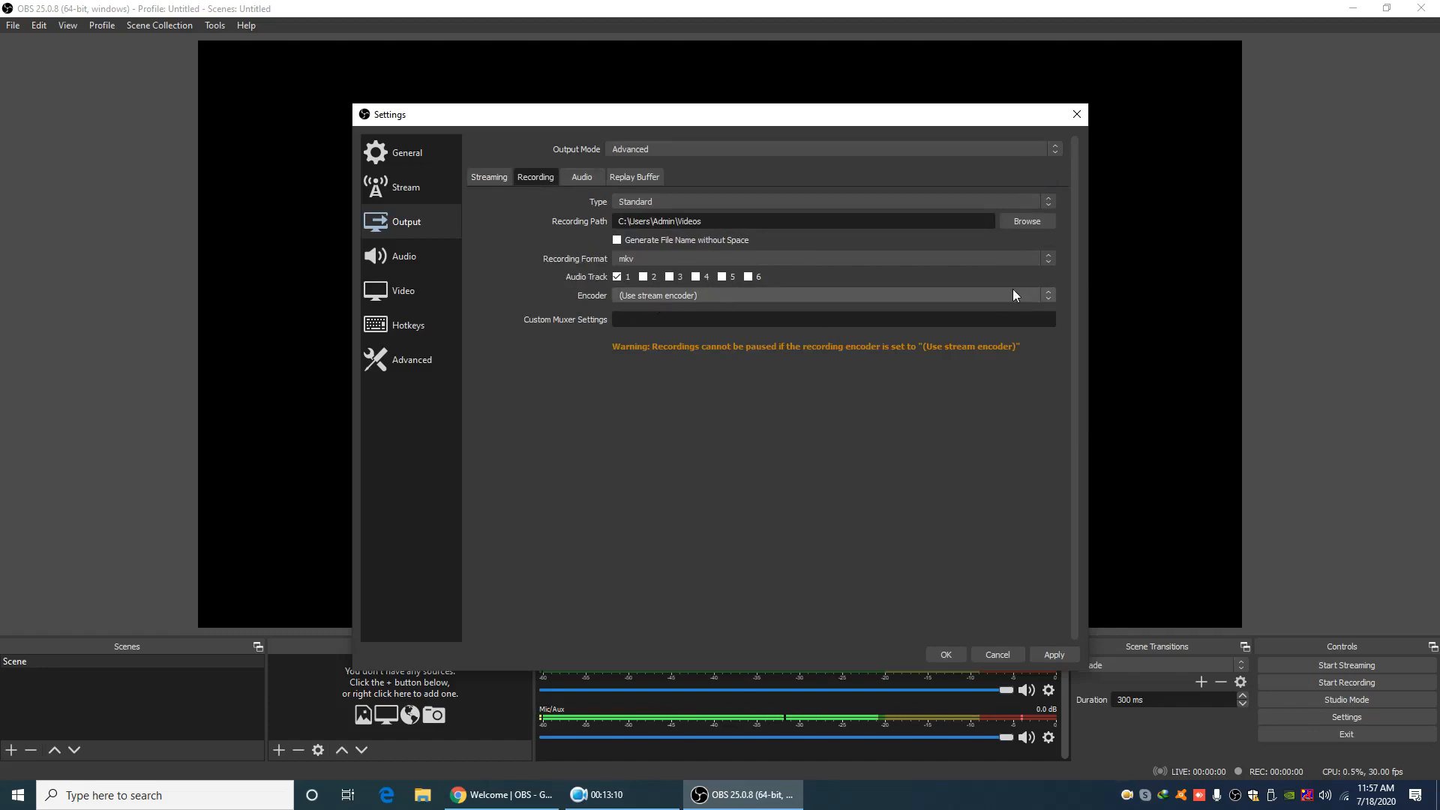
pyautogui.click(1048, 295)
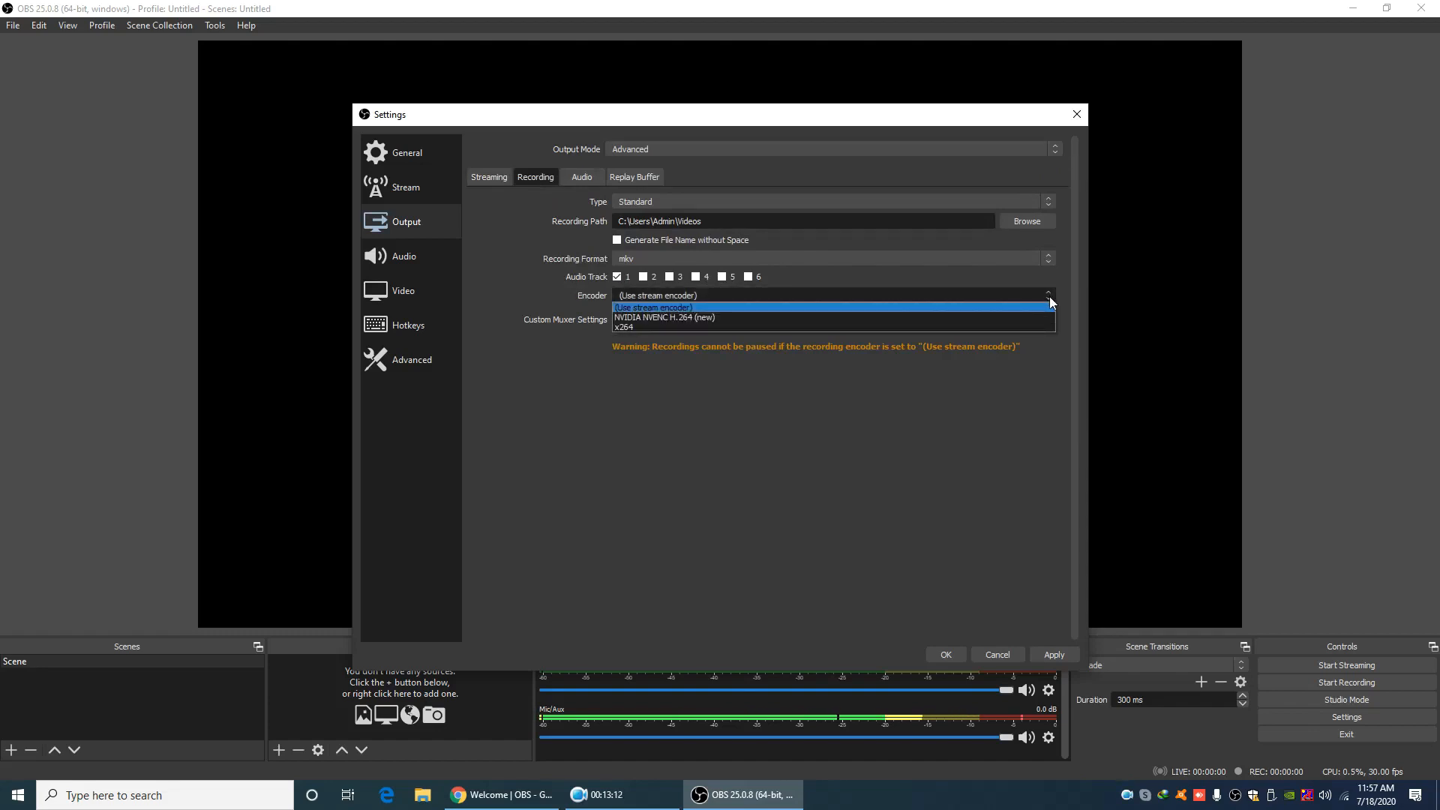
pyautogui.click(669, 328)
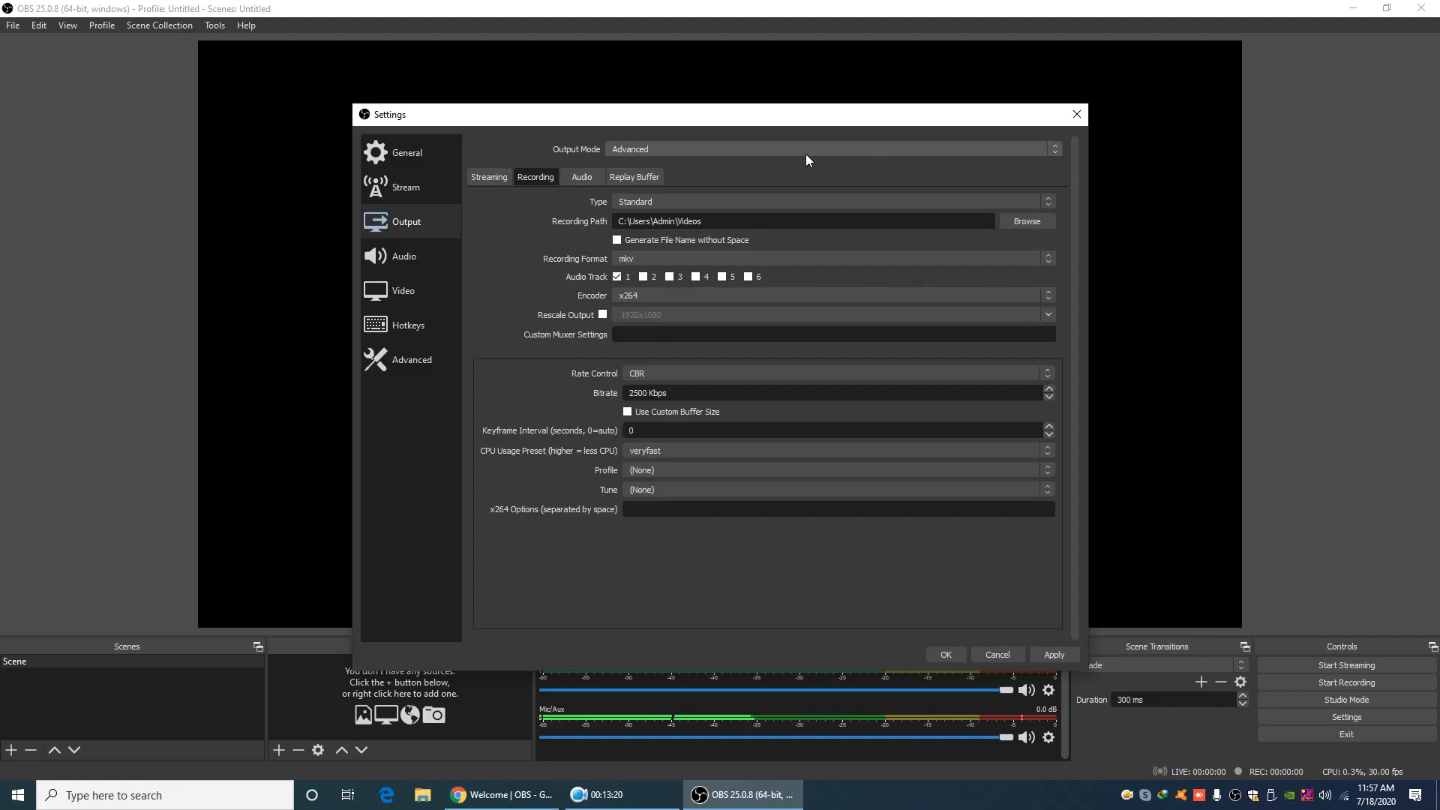
# Switch the output mode back to Simple and select mkv as the recording format
pyautogui.click(1060, 148)
pyautogui.click(1028, 160)
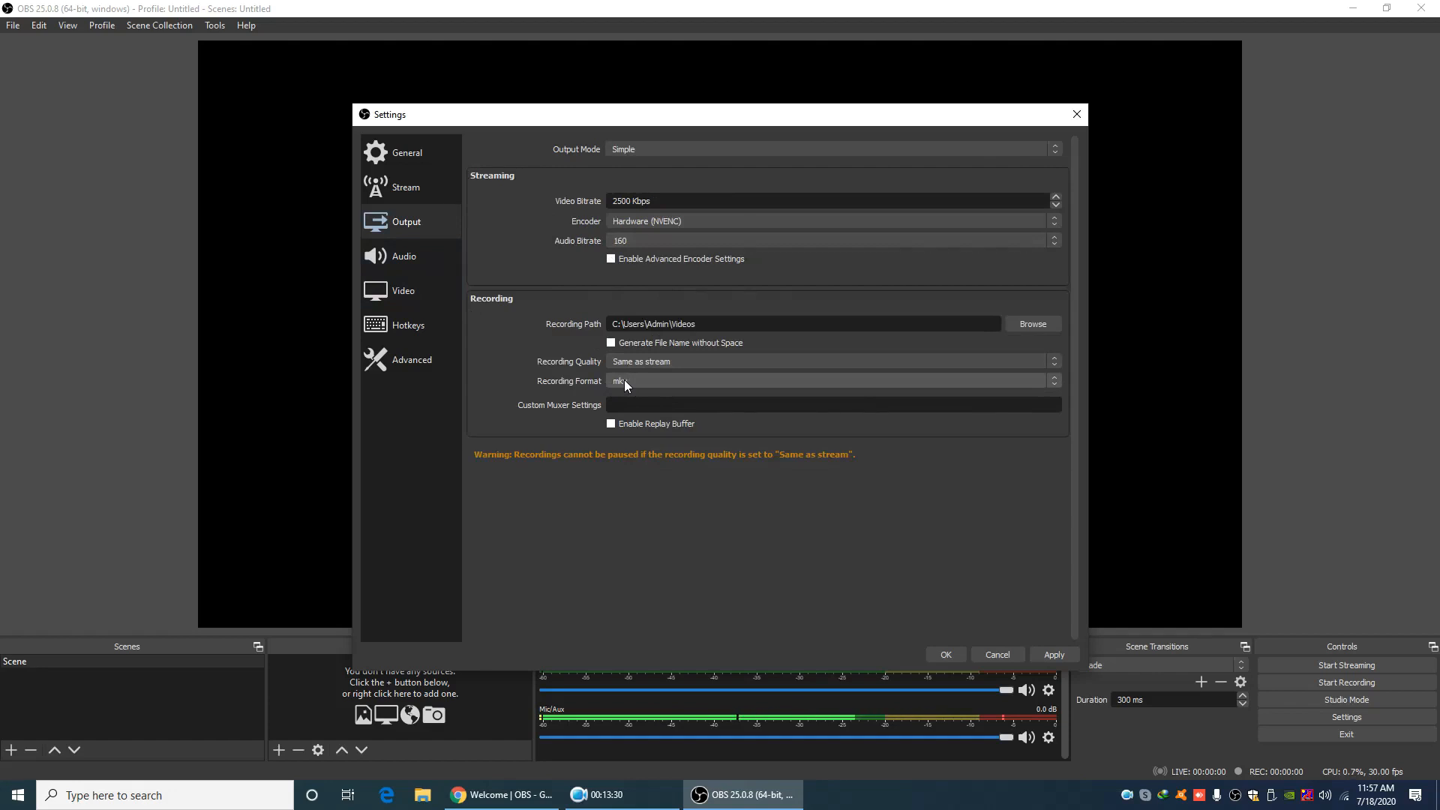
pyautogui.click(1052, 383)
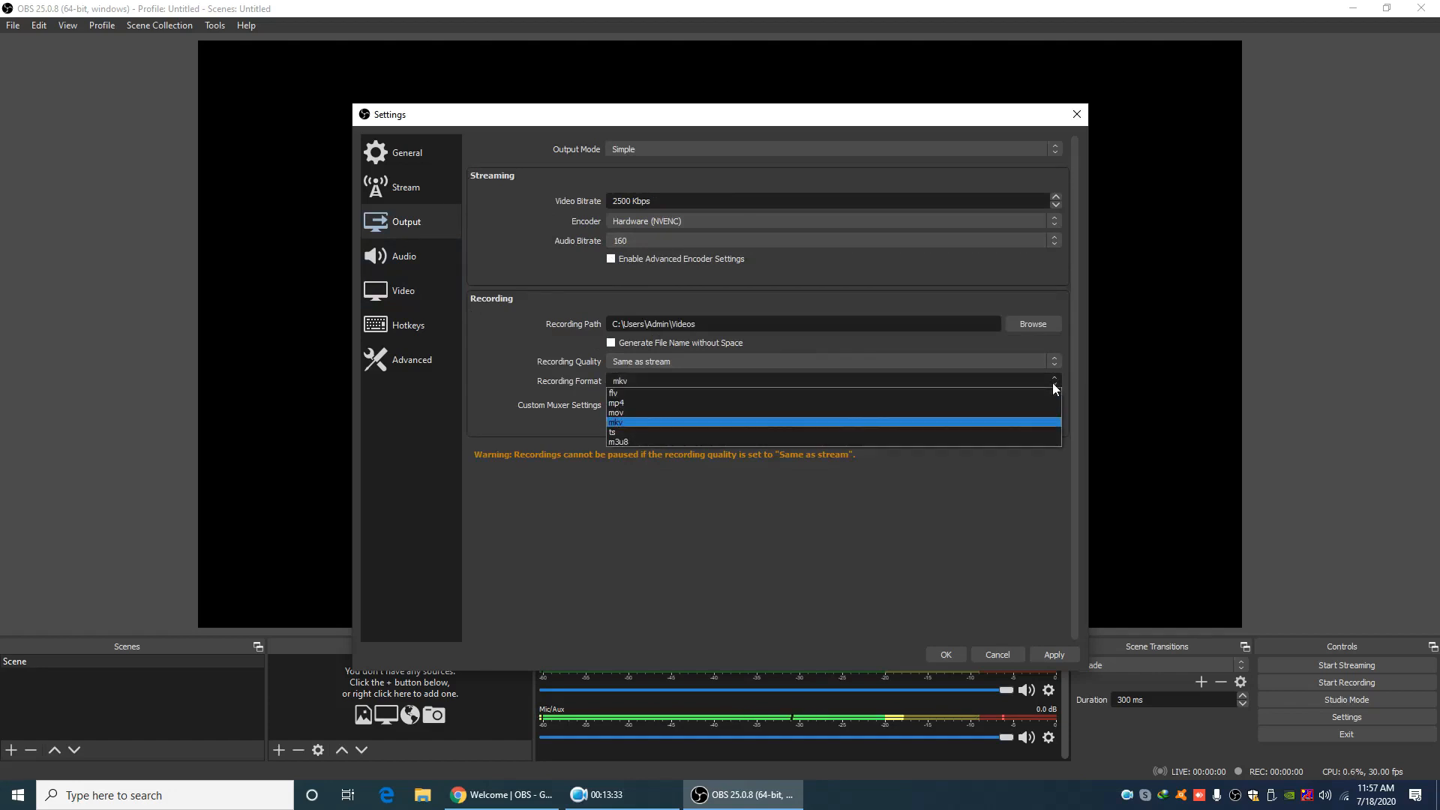
pyautogui.click(648, 423)
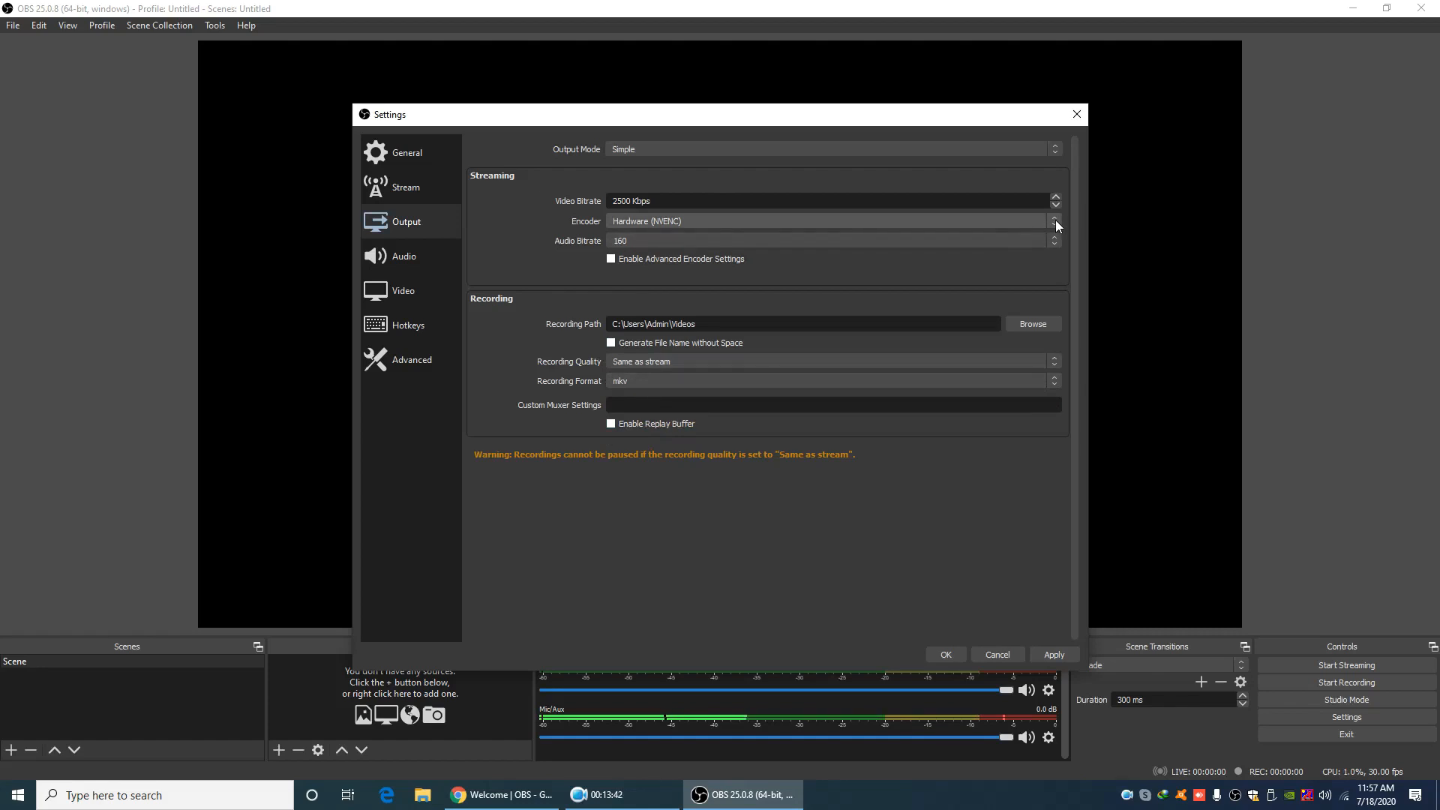
# Review the video resolution settings, apply the changes and close the settings
pyautogui.click(384, 284)
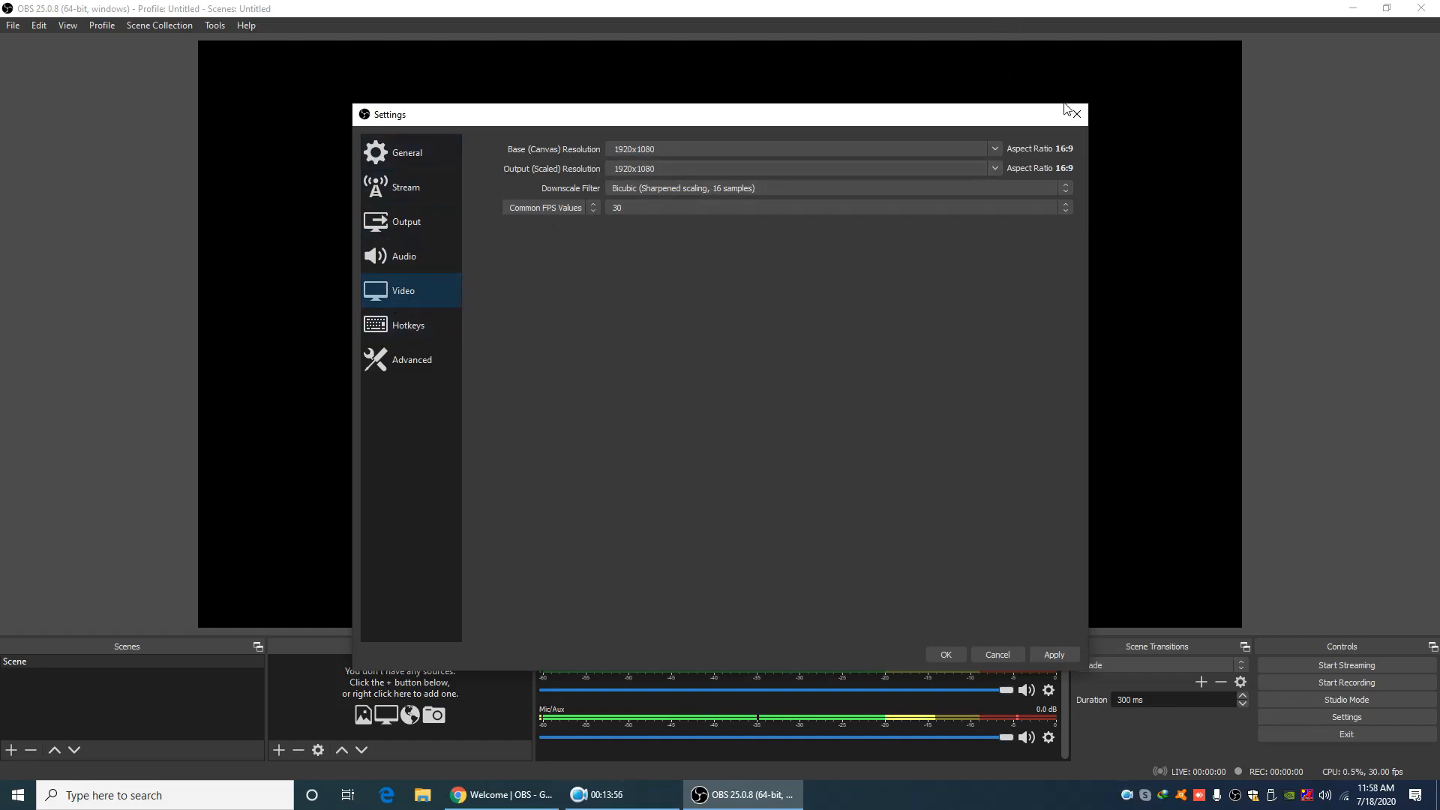
pyautogui.click(1054, 656)
pyautogui.click(951, 650)
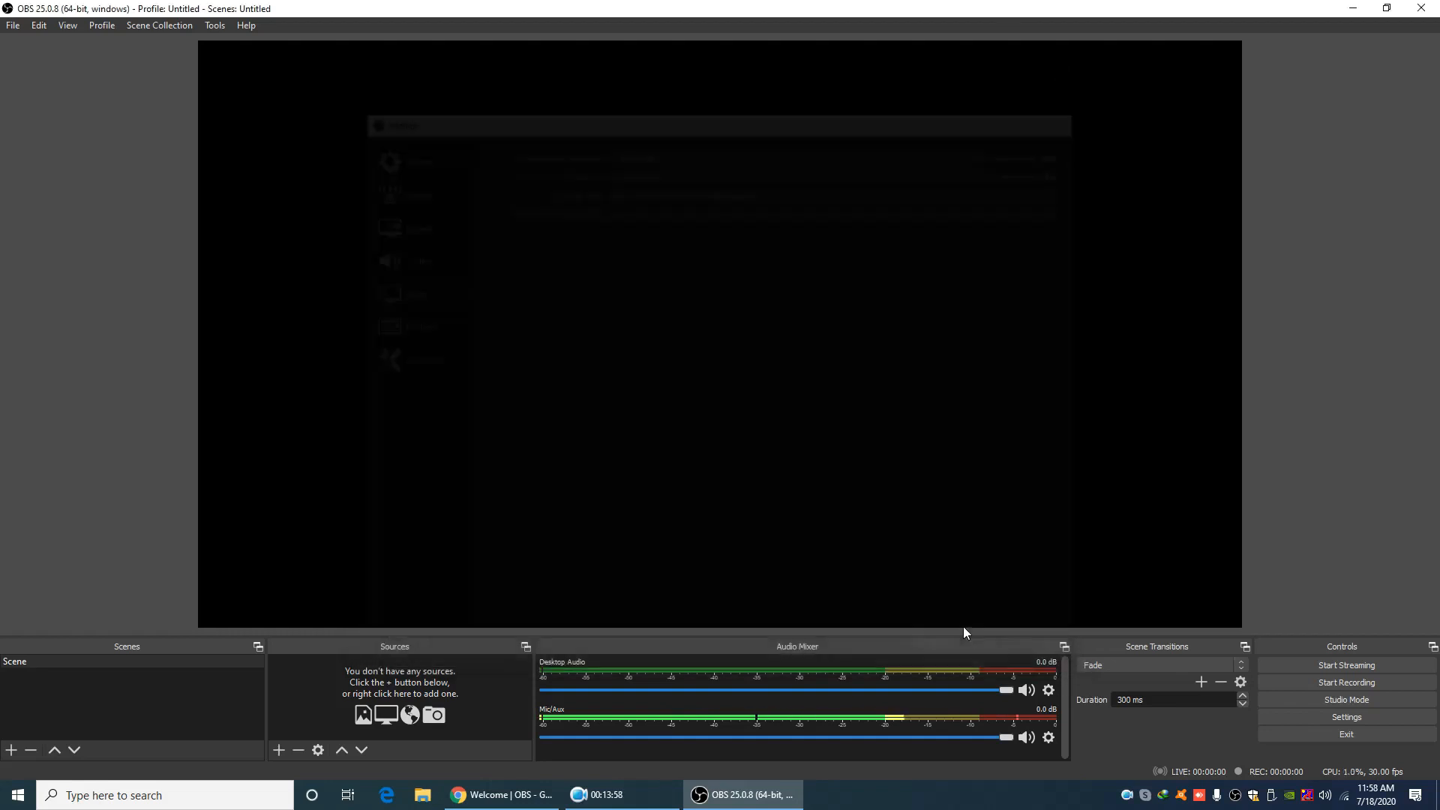
# Reopen the settings, set the output mode to Advanced and bring up its recording options
pyautogui.click(1361, 719)
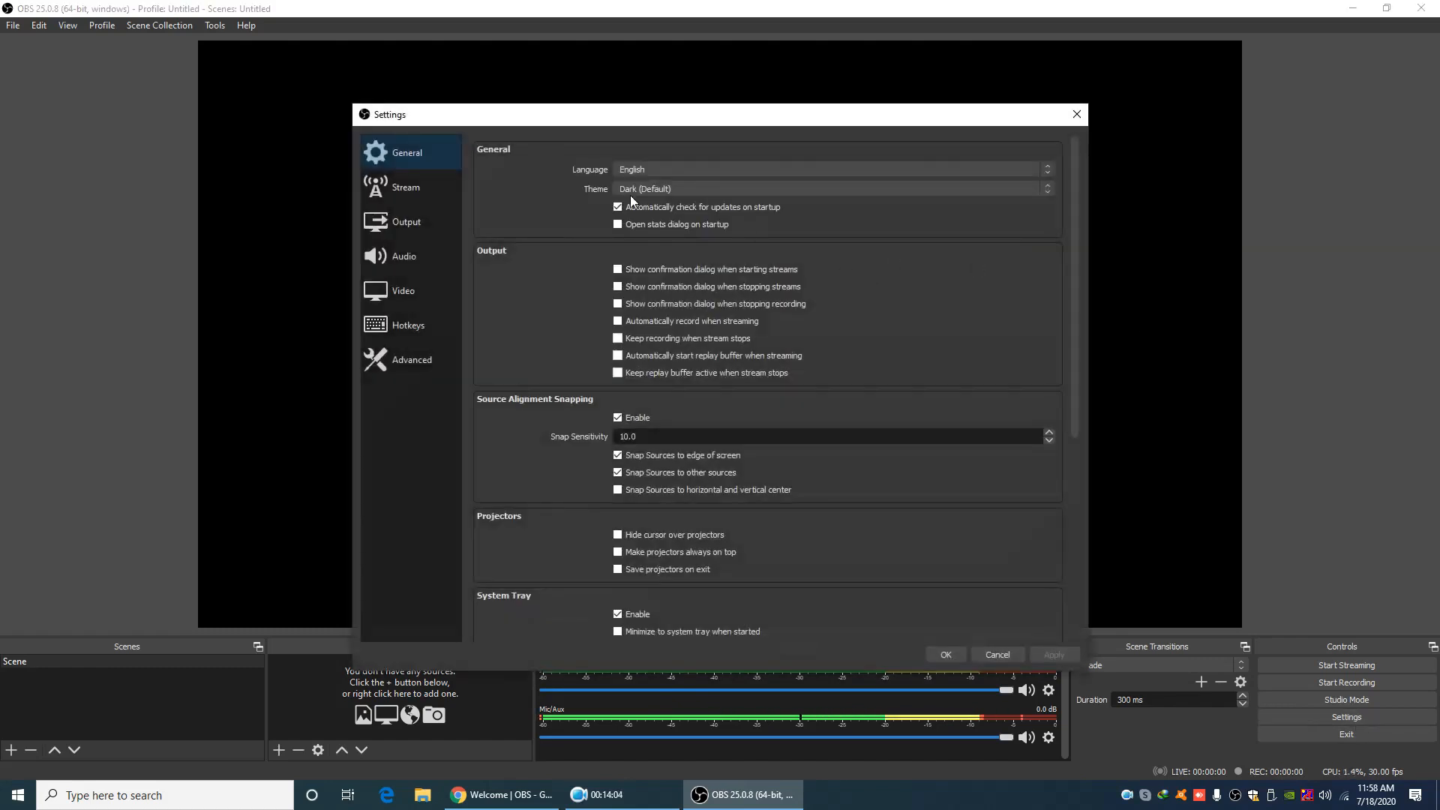
pyautogui.click(397, 291)
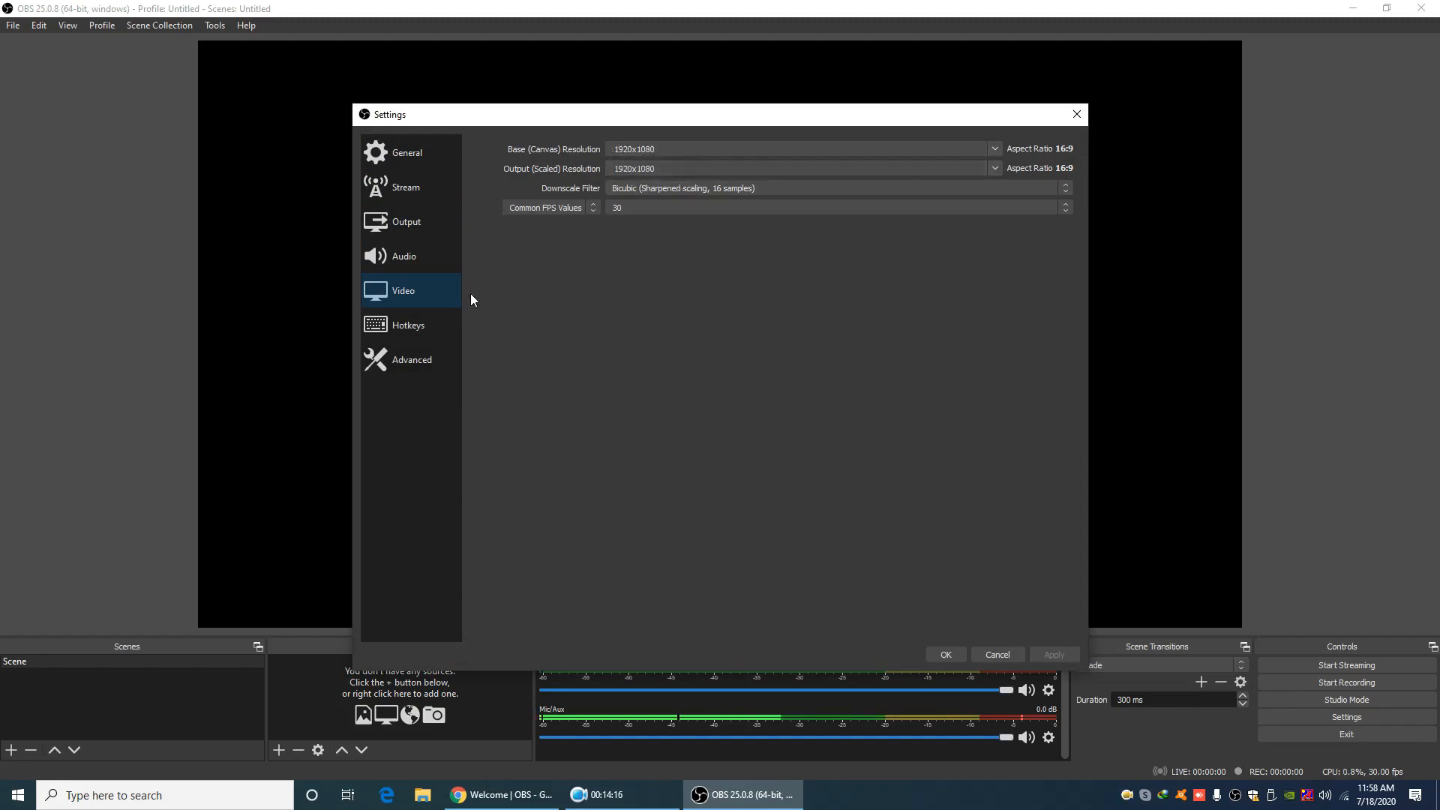
pyautogui.click(414, 226)
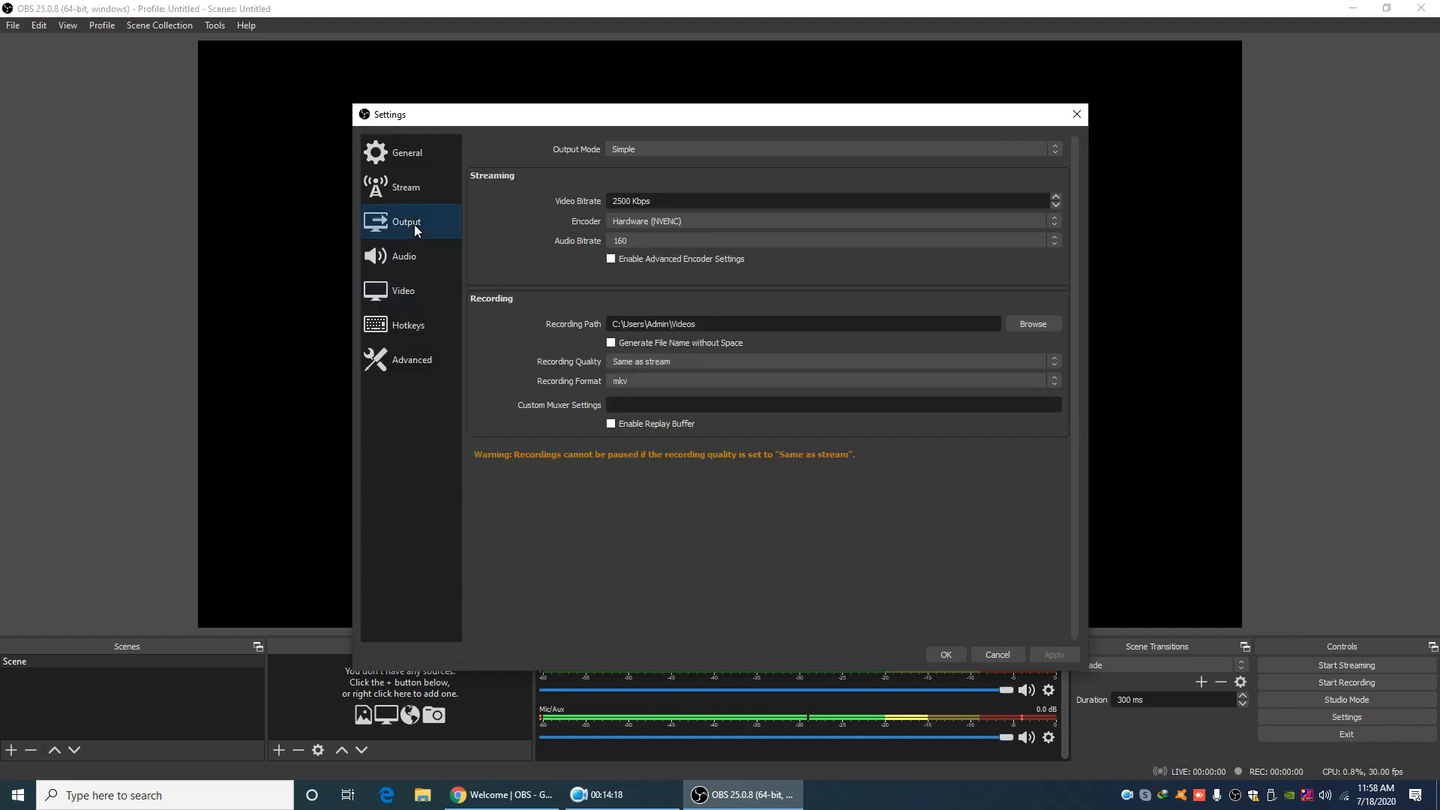
pyautogui.click(1057, 151)
pyautogui.click(1023, 173)
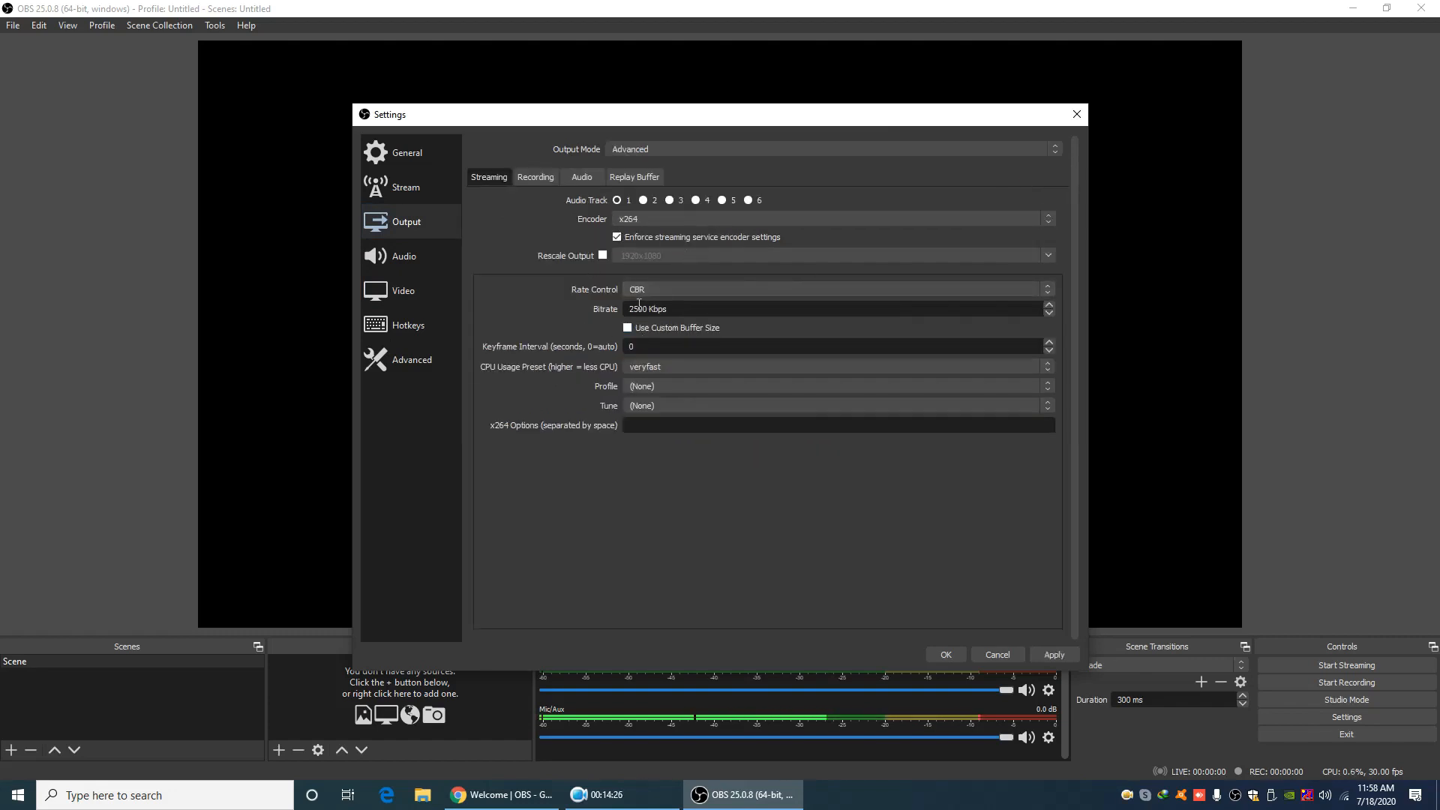
pyautogui.click(535, 179)
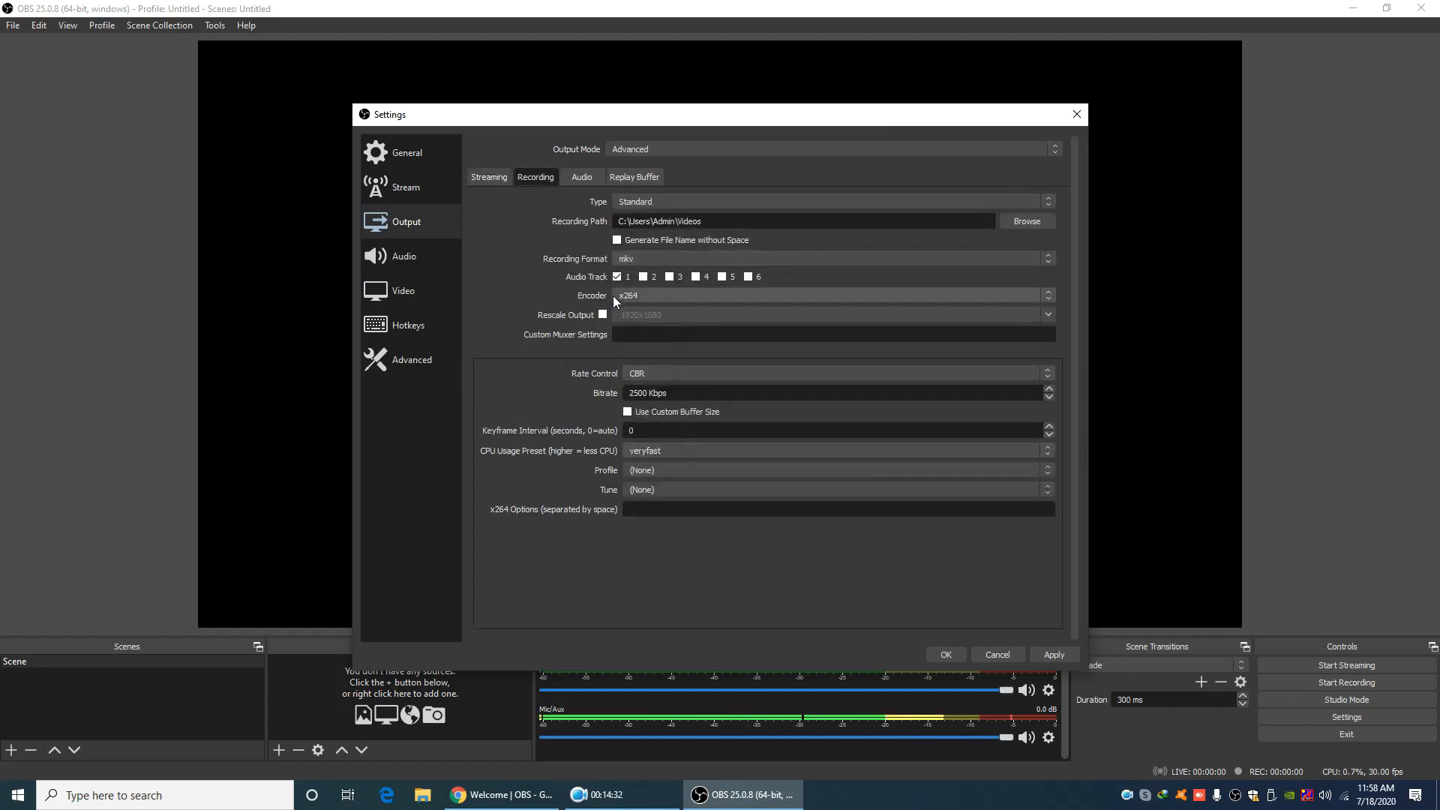
# Select x264 as the recording encoder, apply the change and close the settings
pyautogui.click(1049, 297)
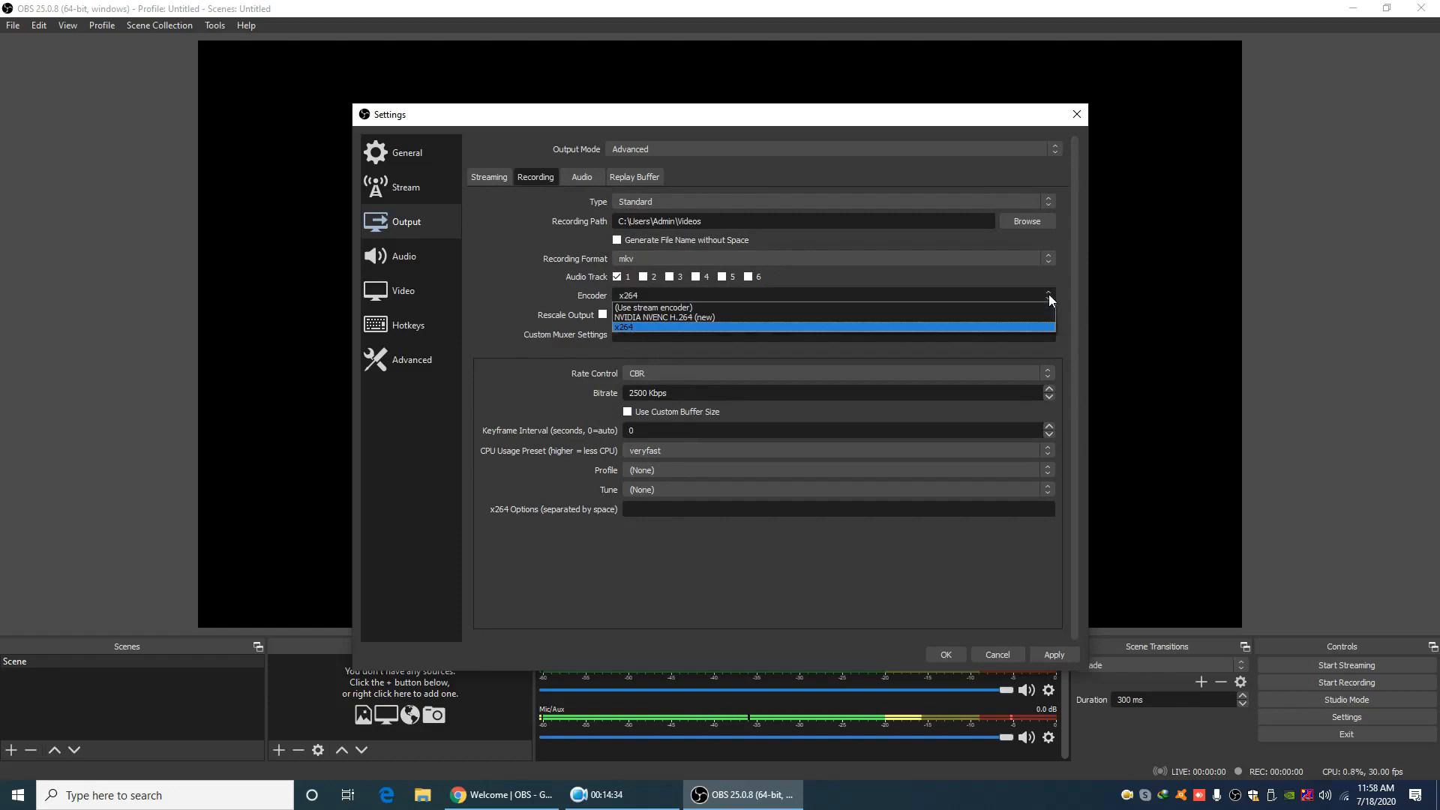
pyautogui.click(652, 327)
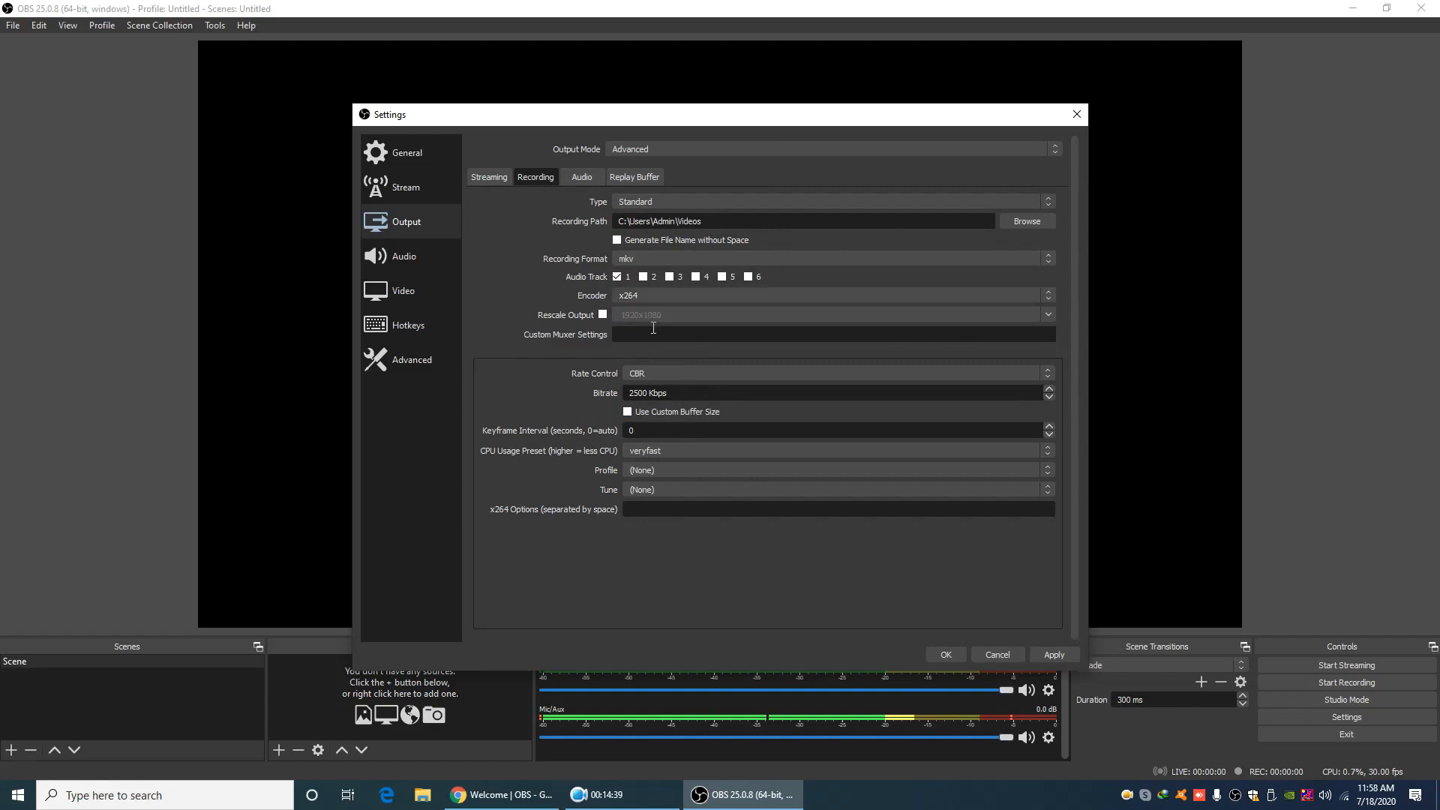
pyautogui.click(1055, 659)
pyautogui.click(947, 655)
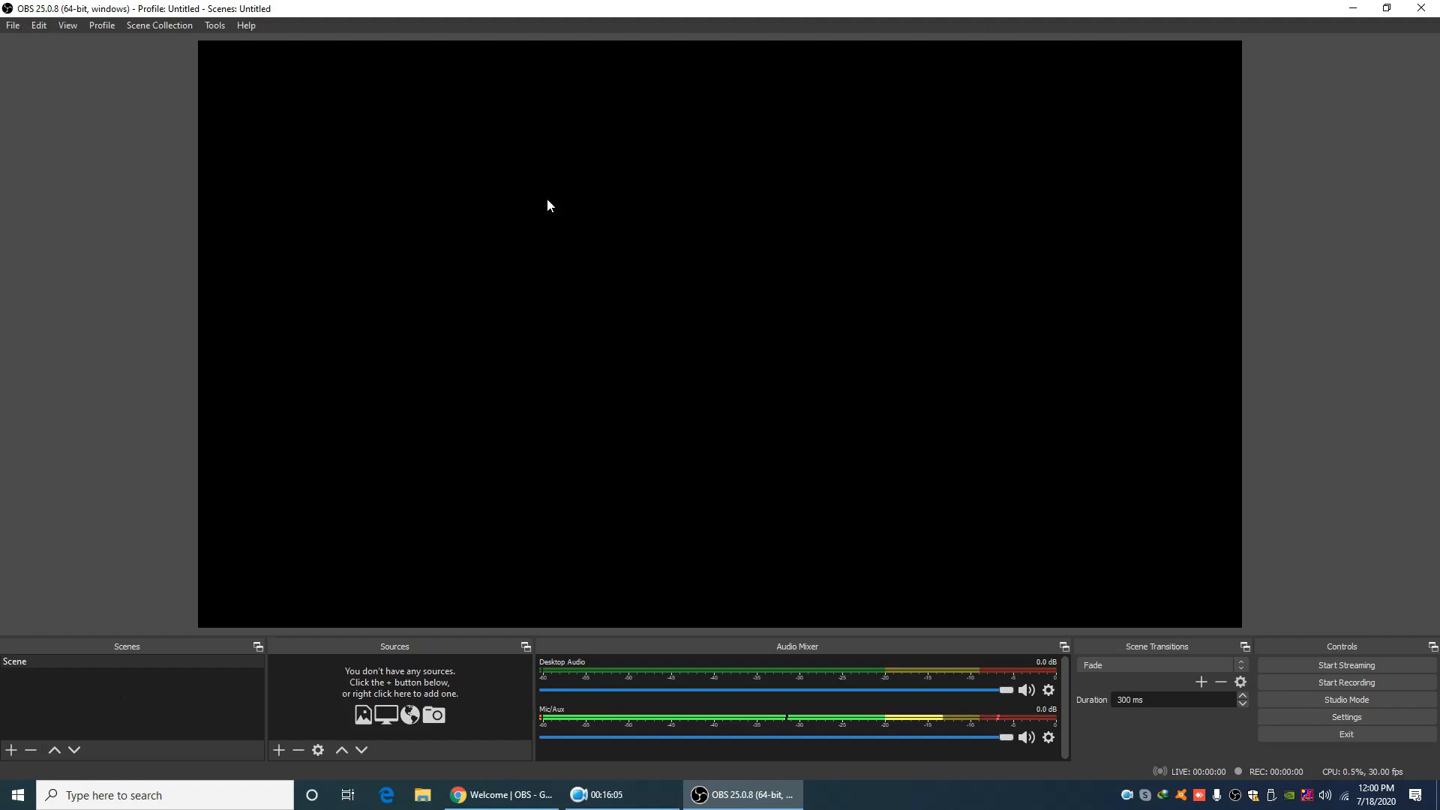
# Show the folder of saved recordings, look through its mkv files and close the folder
pyautogui.click(13, 27)
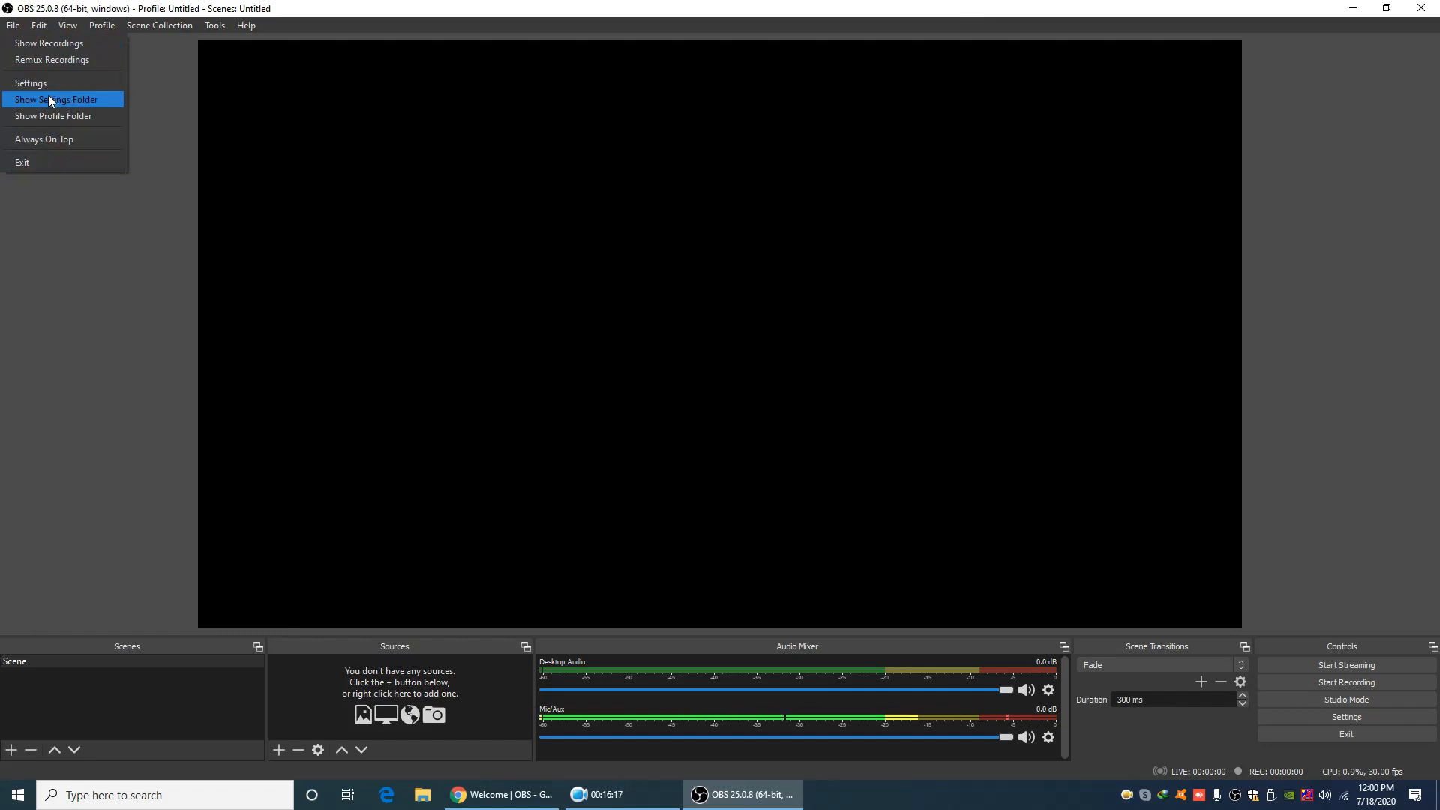
pyautogui.click(53, 42)
pyautogui.scroll(-3, 671, 429)
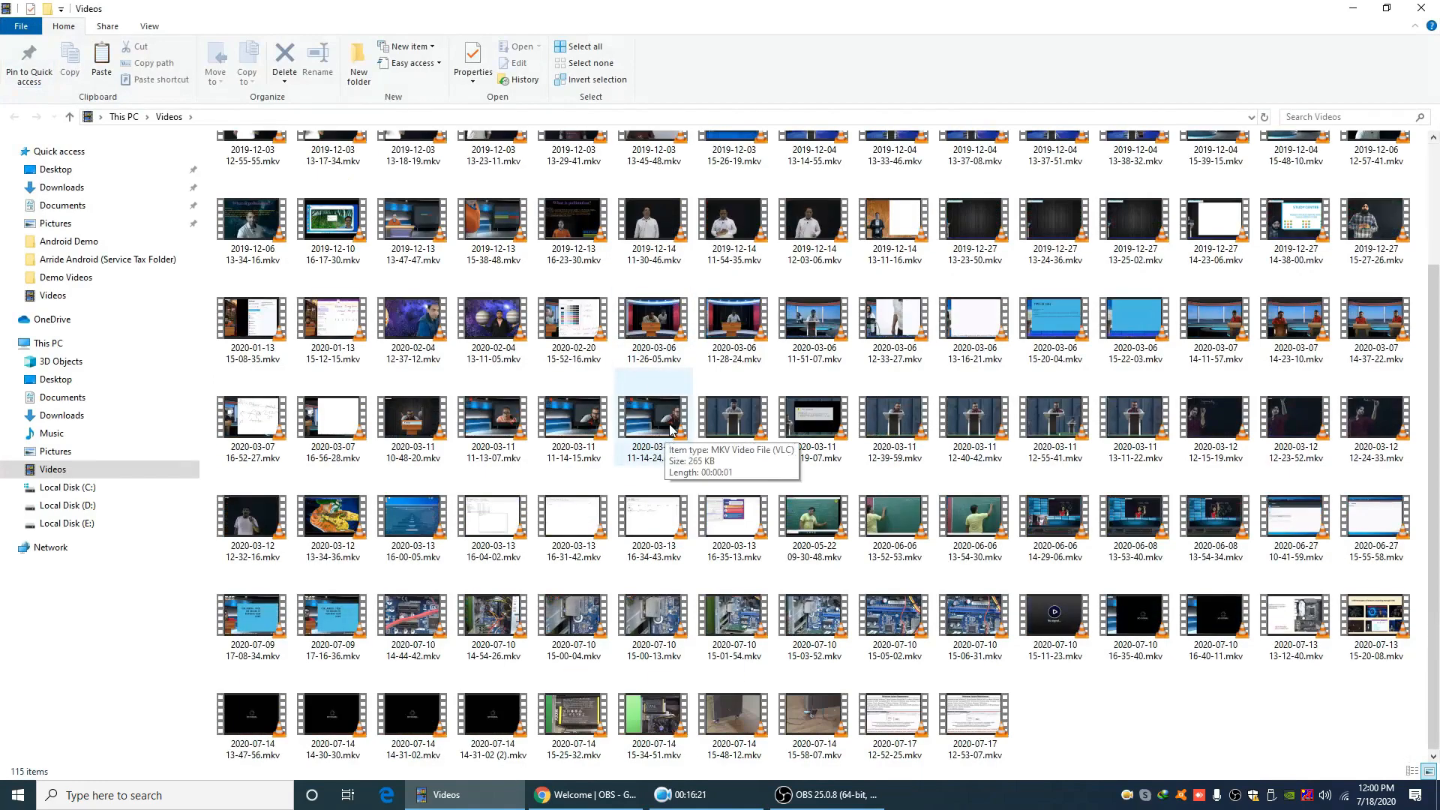
pyautogui.scroll(3, 701, 474)
pyautogui.scroll(-3, 699, 466)
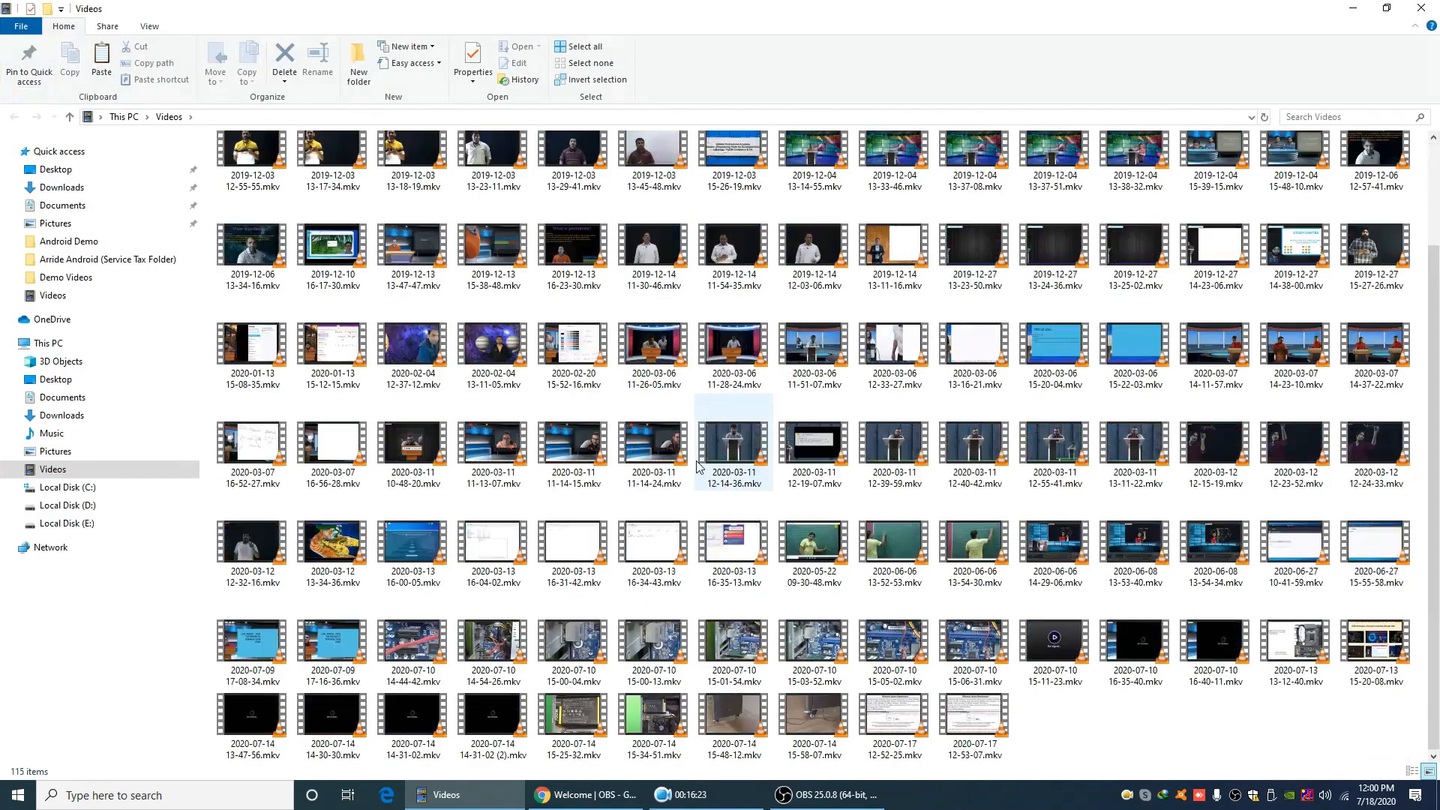
pyautogui.click(1430, 7)
# Show the OBS settings folder, bring its window back to the front and refresh the contents
pyautogui.click(12, 27)
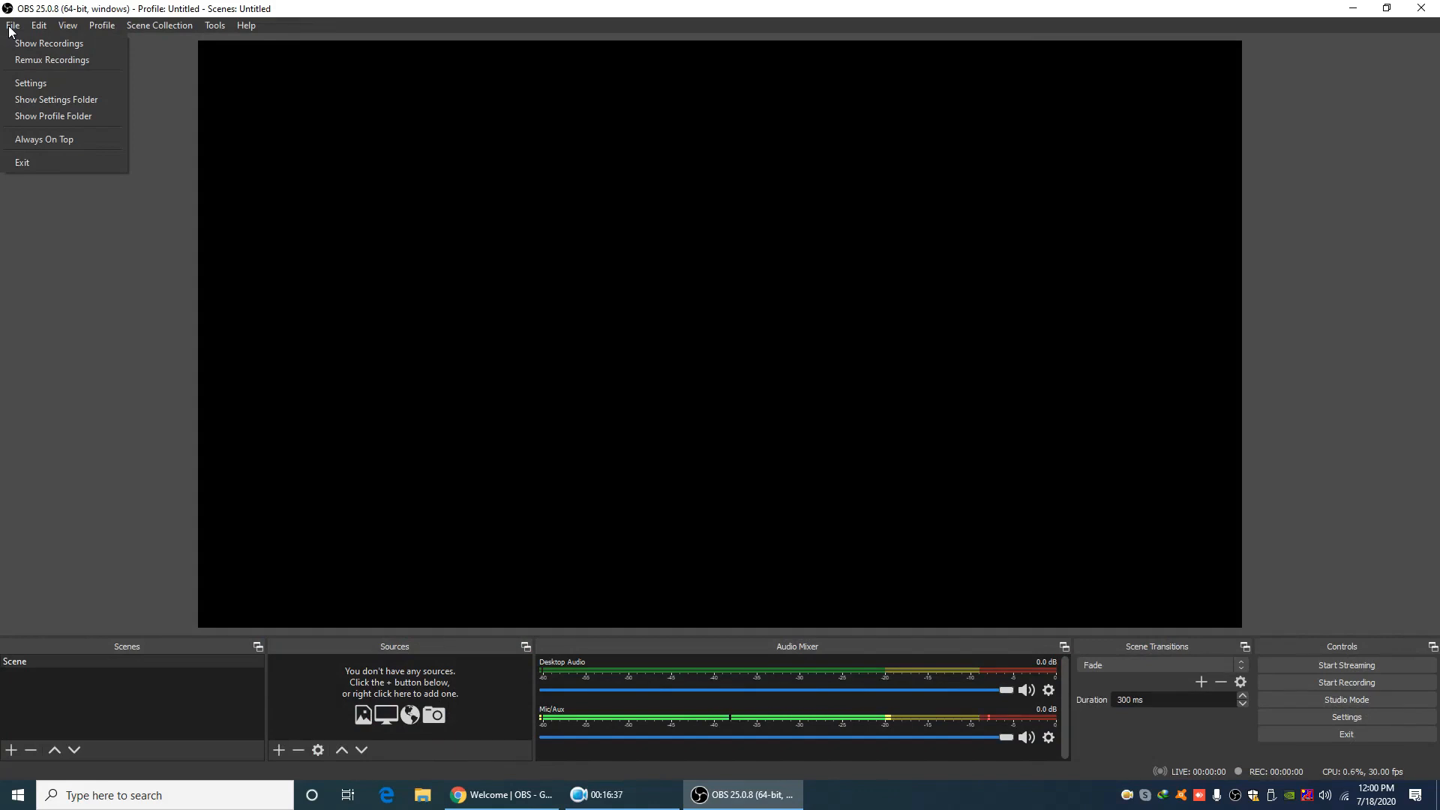
pyautogui.click(65, 102)
pyautogui.click(1381, 8)
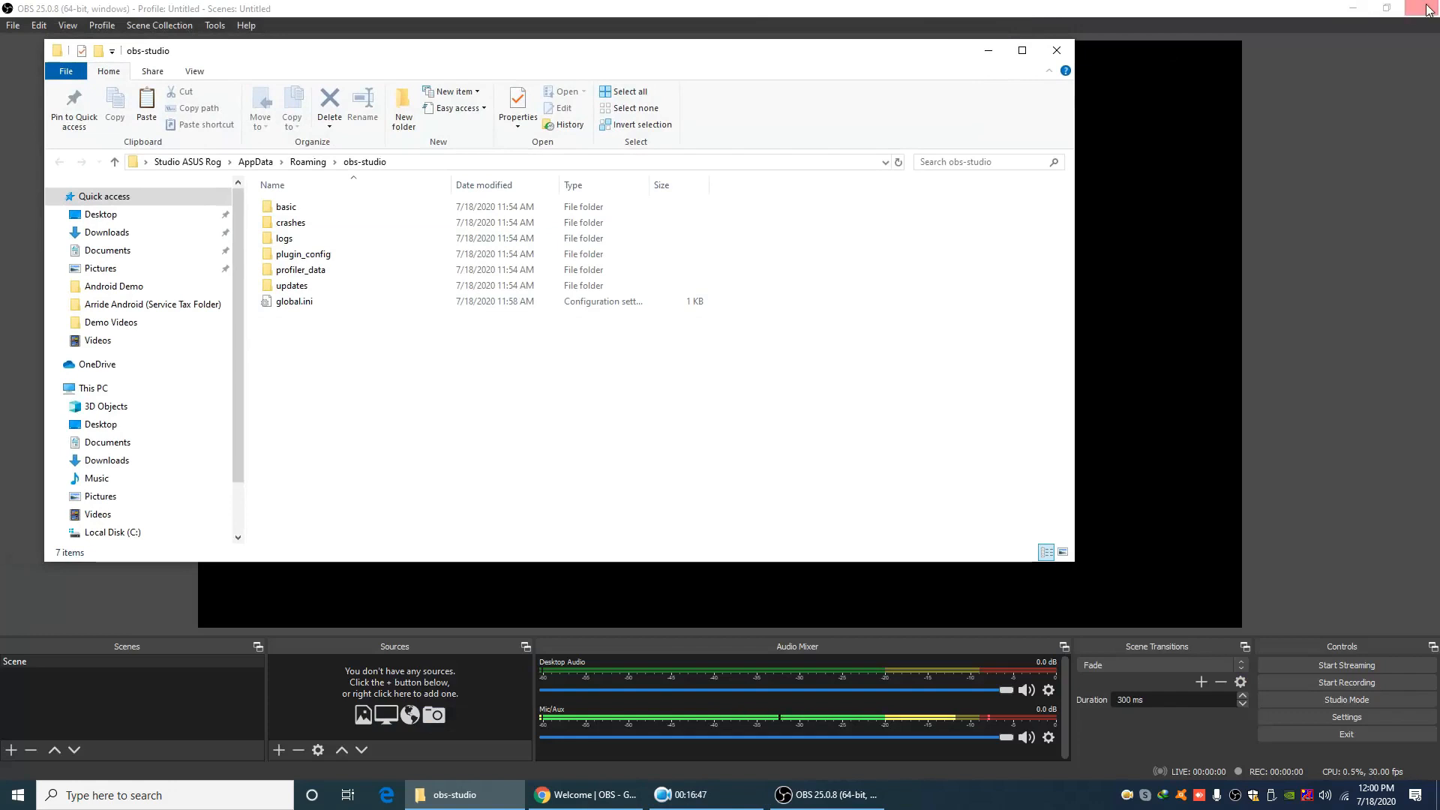
pyautogui.click(989, 50)
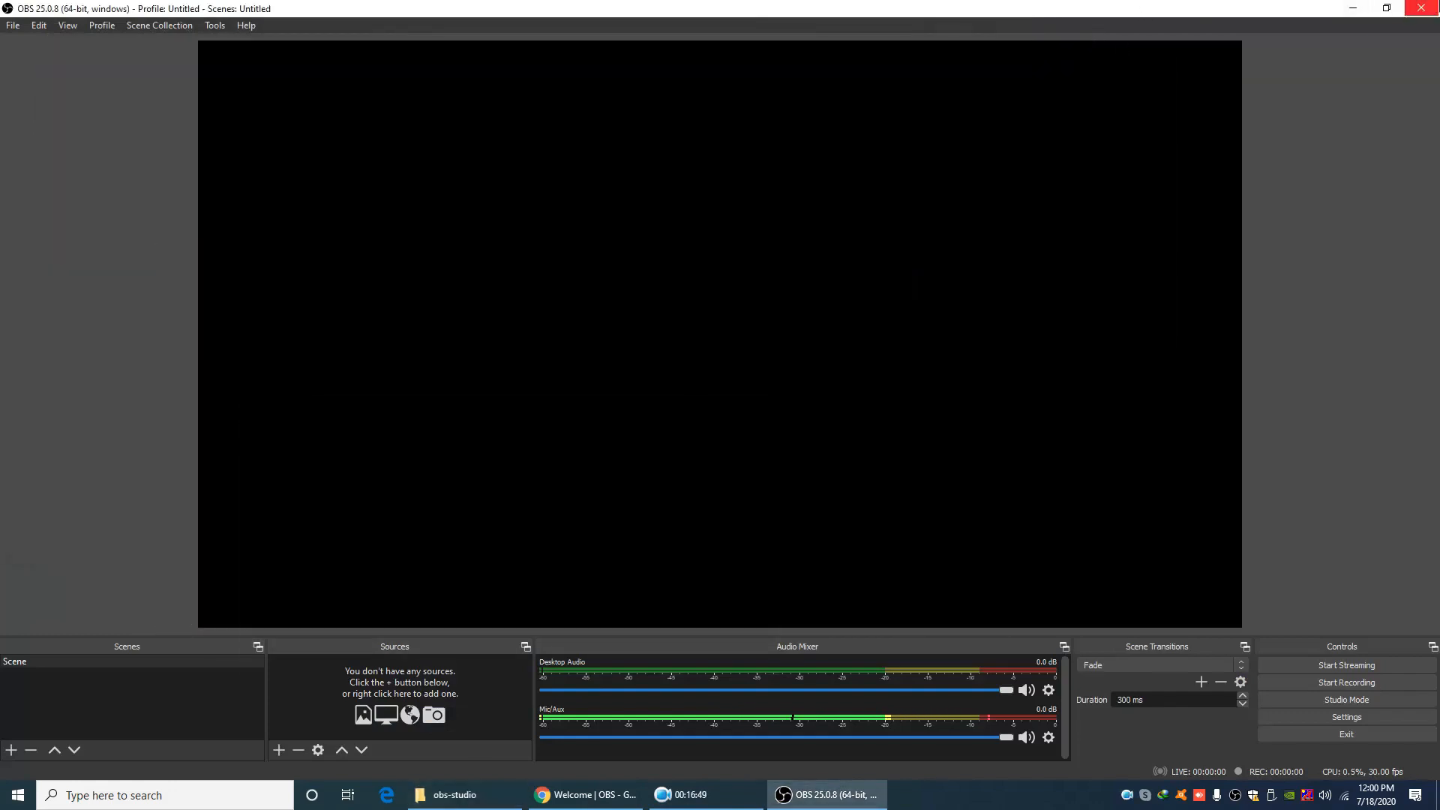
pyautogui.click(491, 807)
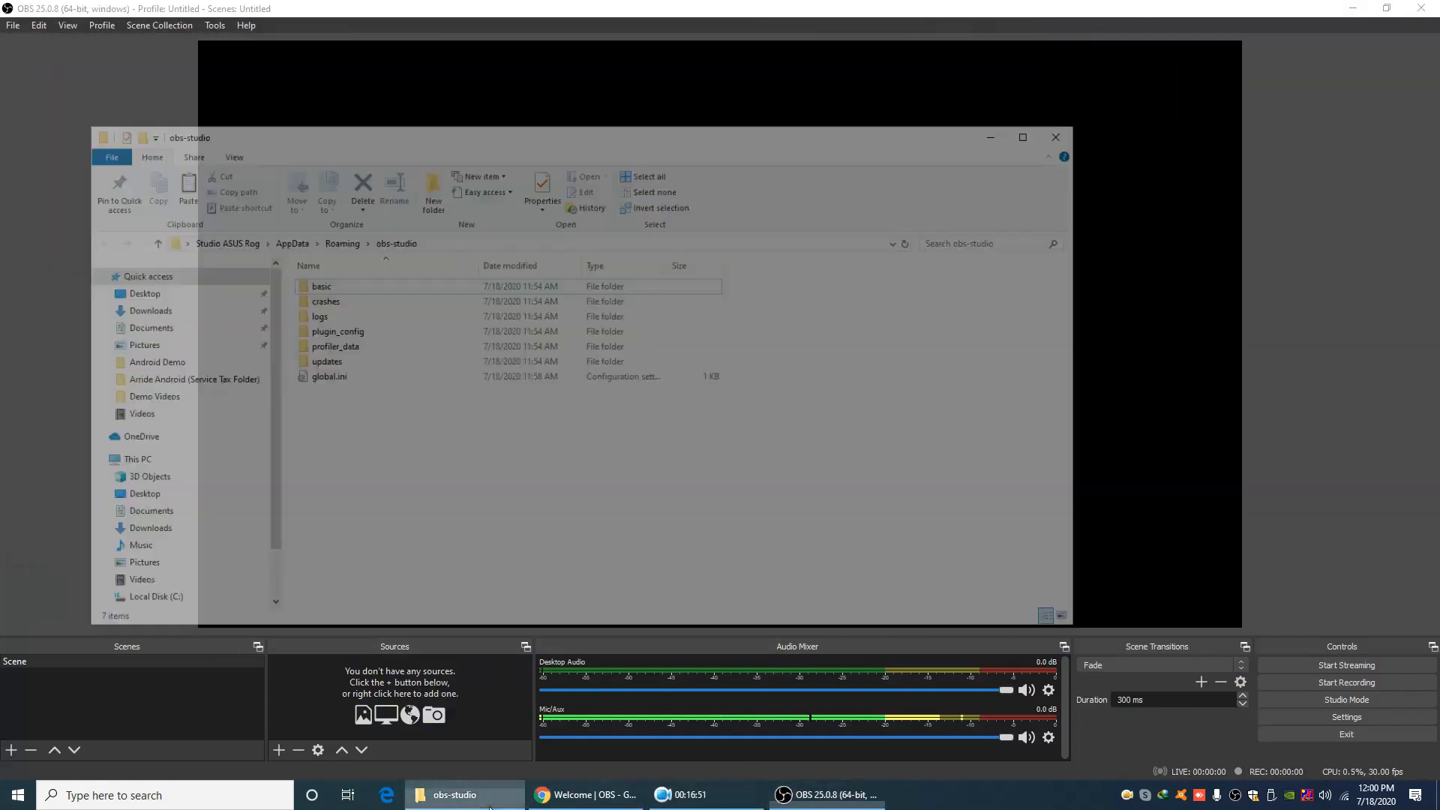
pyautogui.moveTo(446, 404); pyautogui.dragTo(507, 201)
pyautogui.rightClick(831, 273)
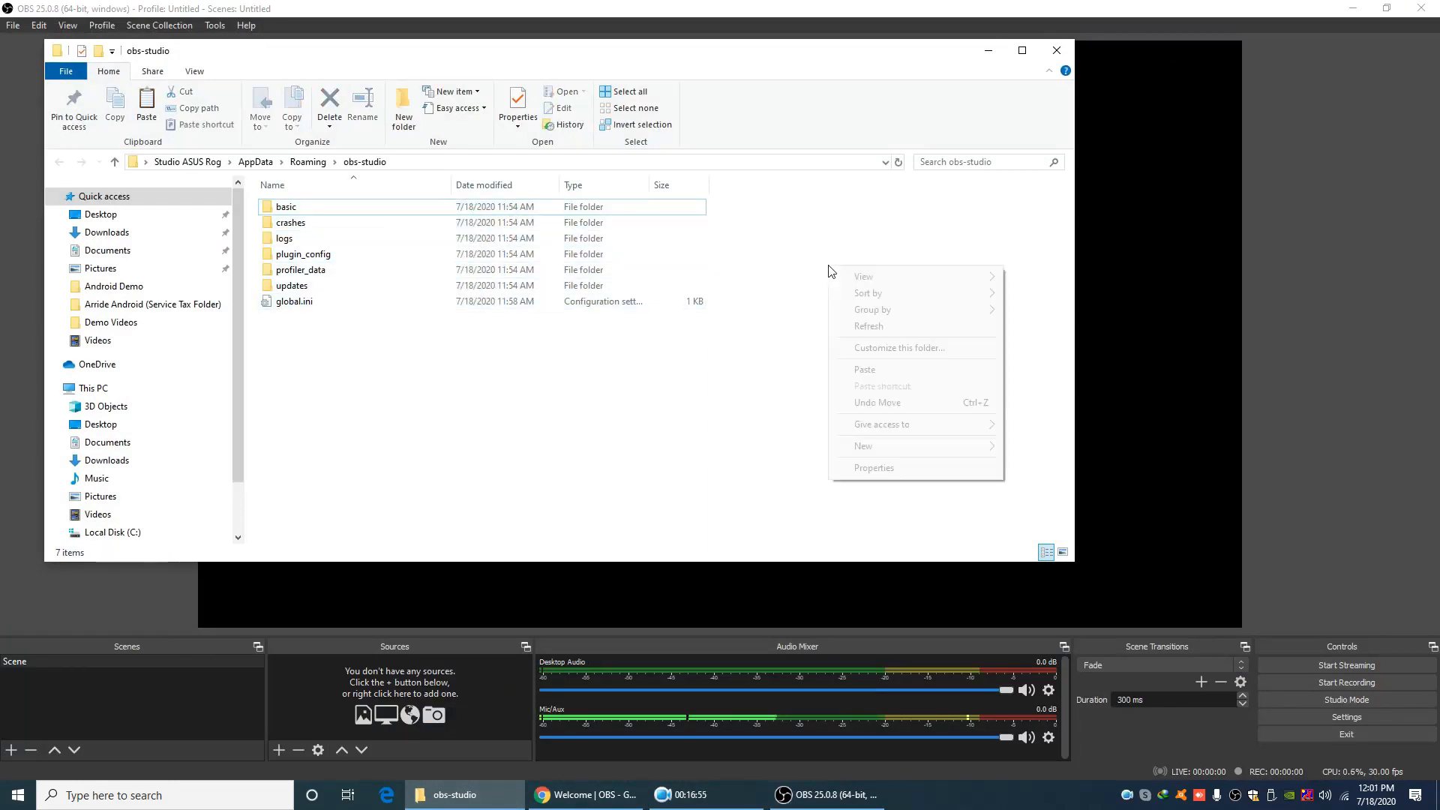
pyautogui.click(910, 325)
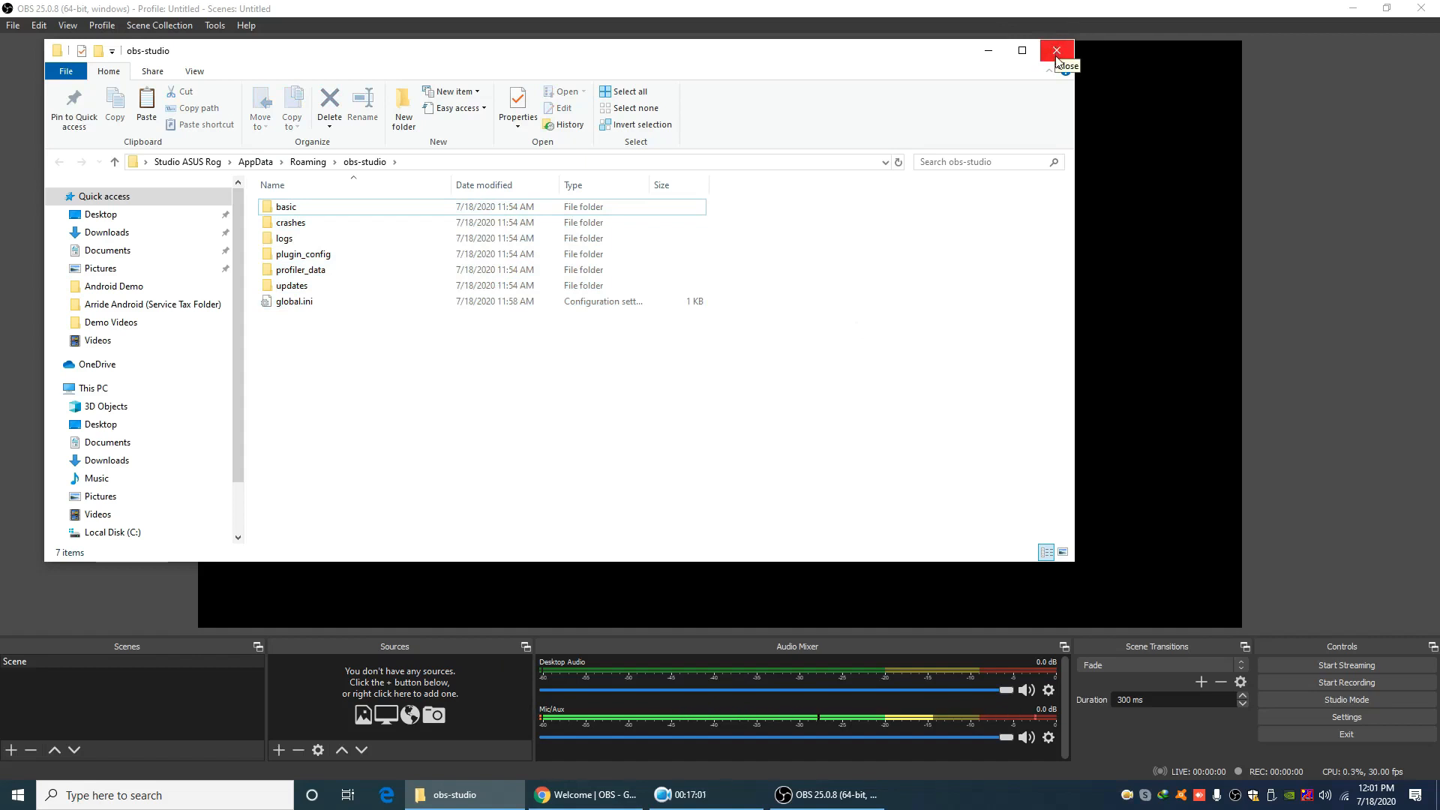
# Exit OBS Studio, permanently delete everything in the obs-studio settings folder, refresh it and close the folder
pyautogui.click(1422, 8)
pyautogui.moveTo(403, 342); pyautogui.dragTo(453, 193)
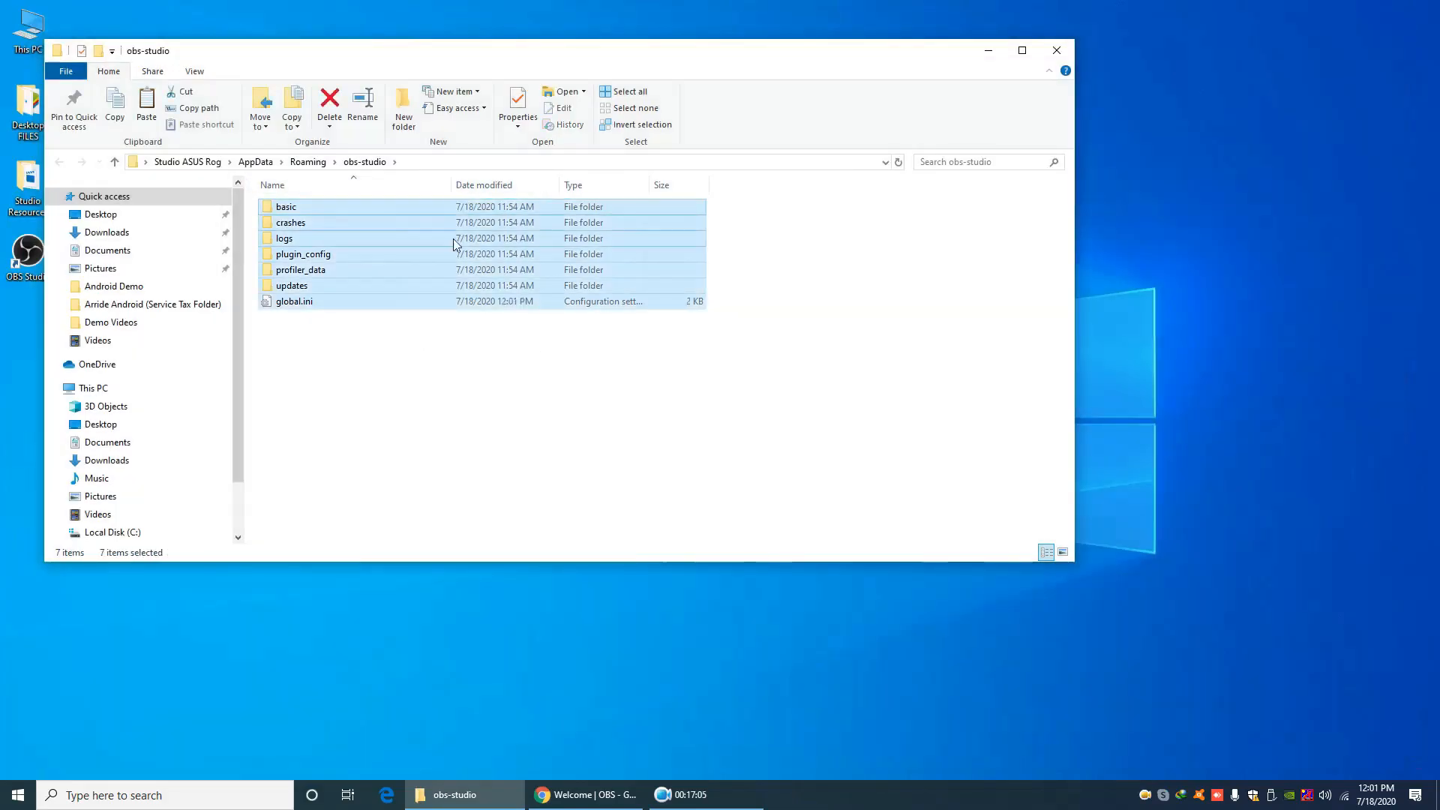
pyautogui.hotkey('shift', 'Delete')
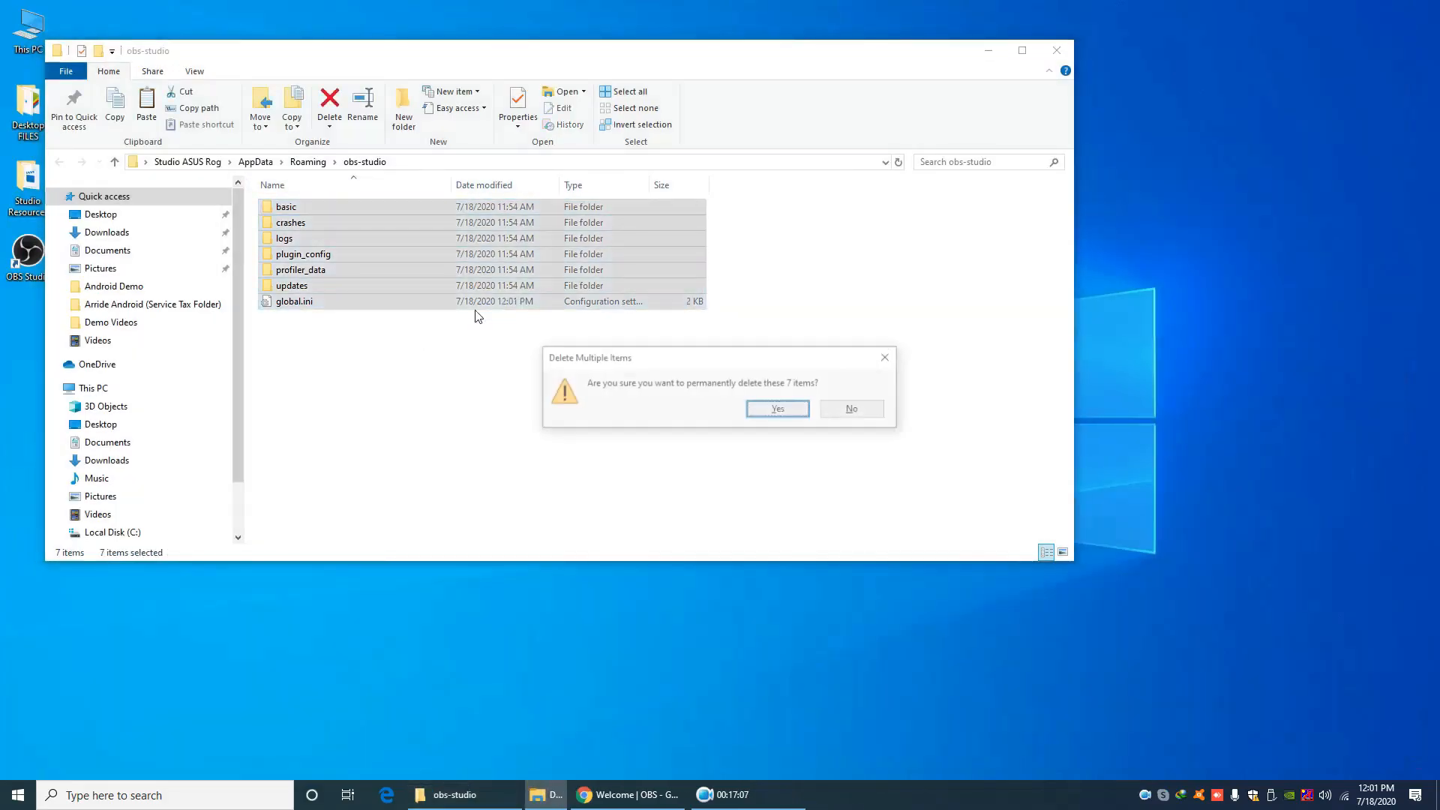
pyautogui.click(779, 409)
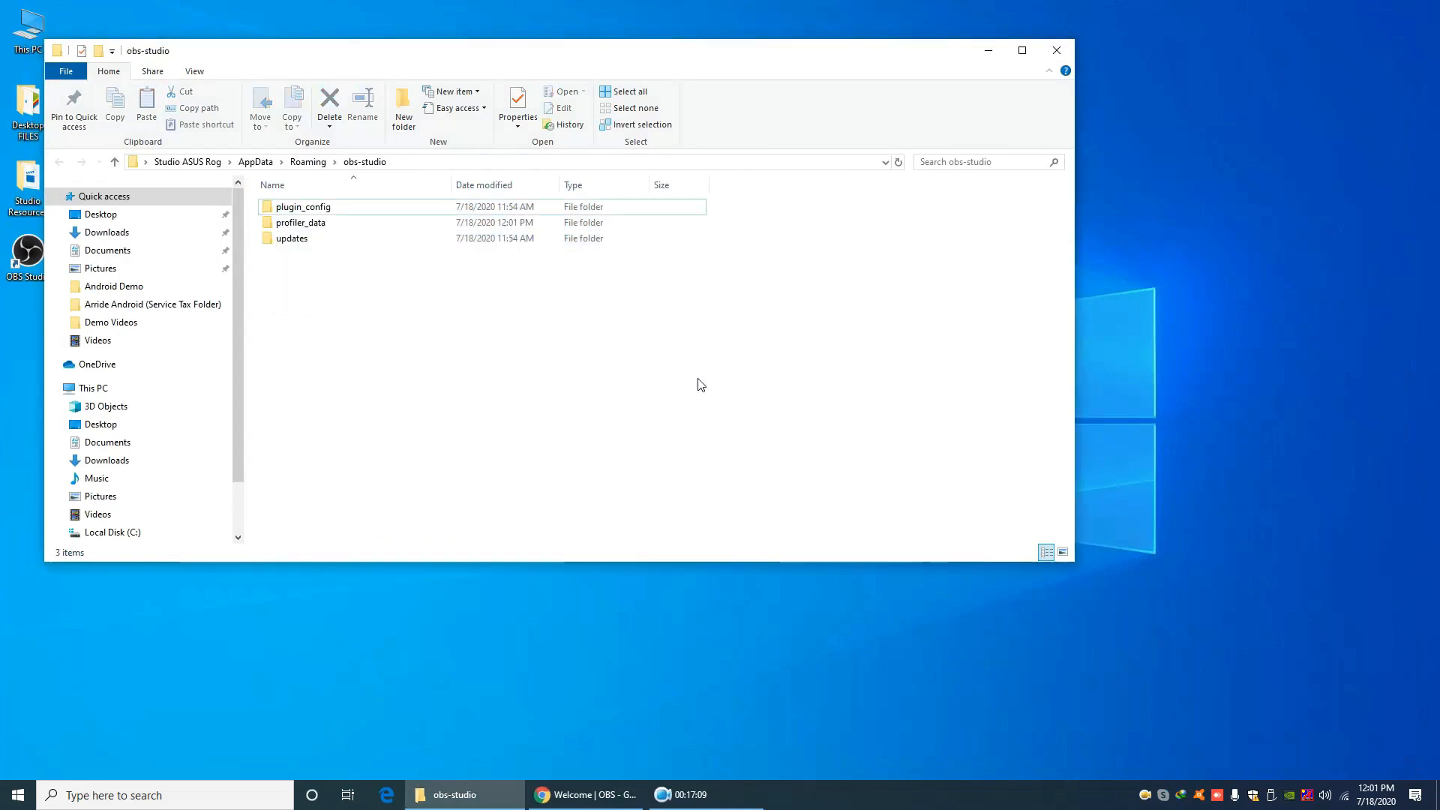
pyautogui.rightClick(607, 319)
pyautogui.click(660, 377)
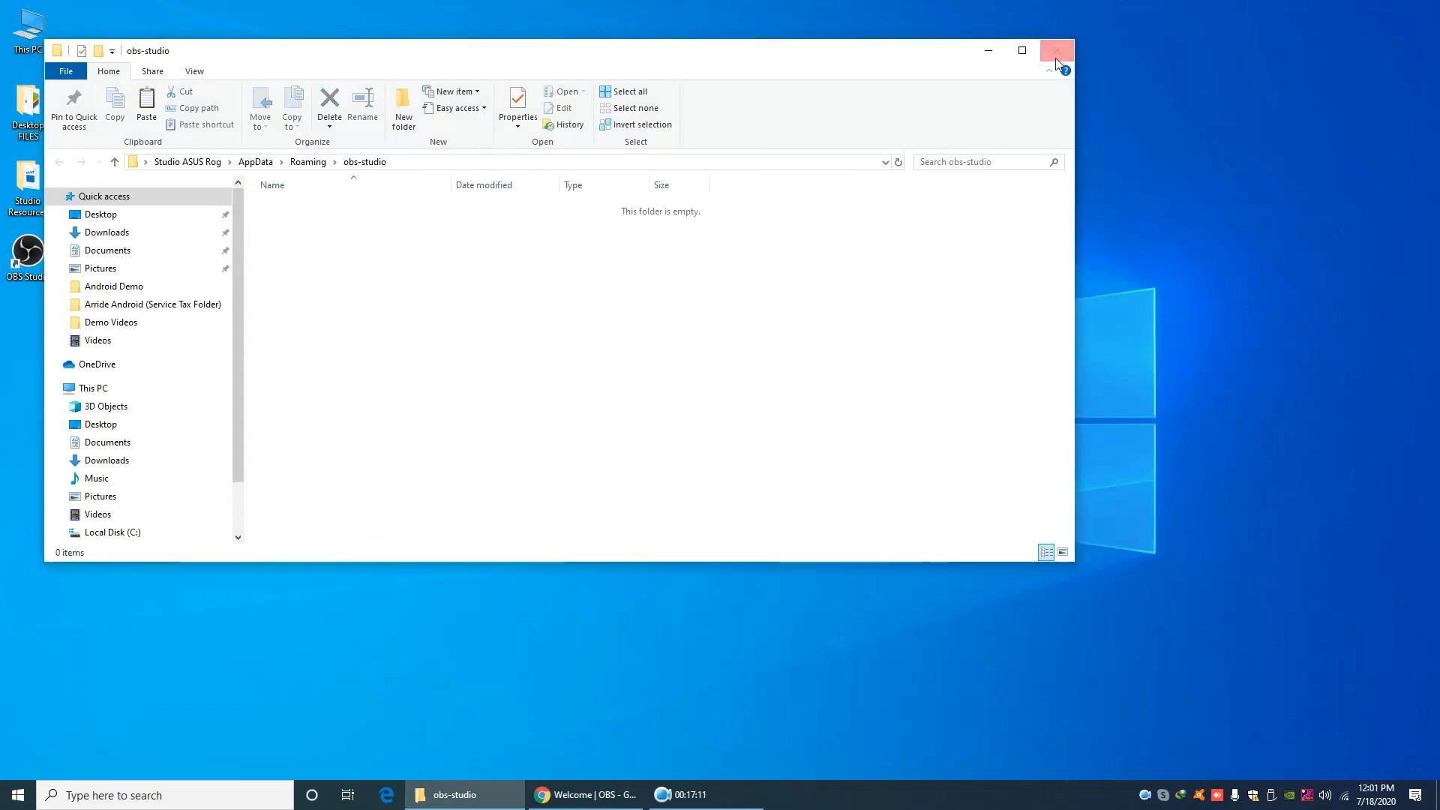
pyautogui.click(1057, 52)
# Relaunch OBS Studio from the desktop, decline the auto-configuration wizard and maximize the window
pyautogui.doubleClick(34, 263)
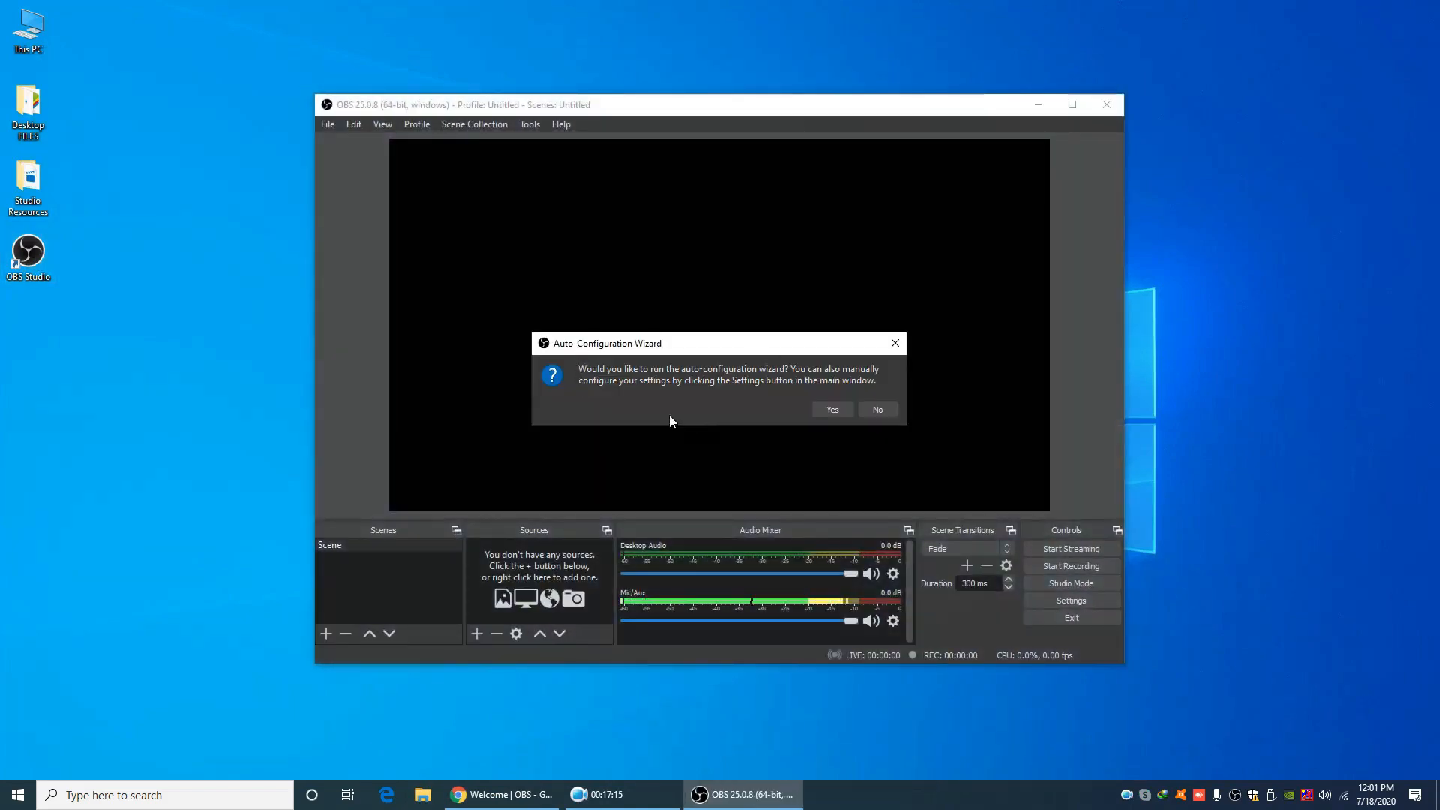
pyautogui.click(877, 410)
pyautogui.click(876, 410)
pyautogui.click(1073, 106)
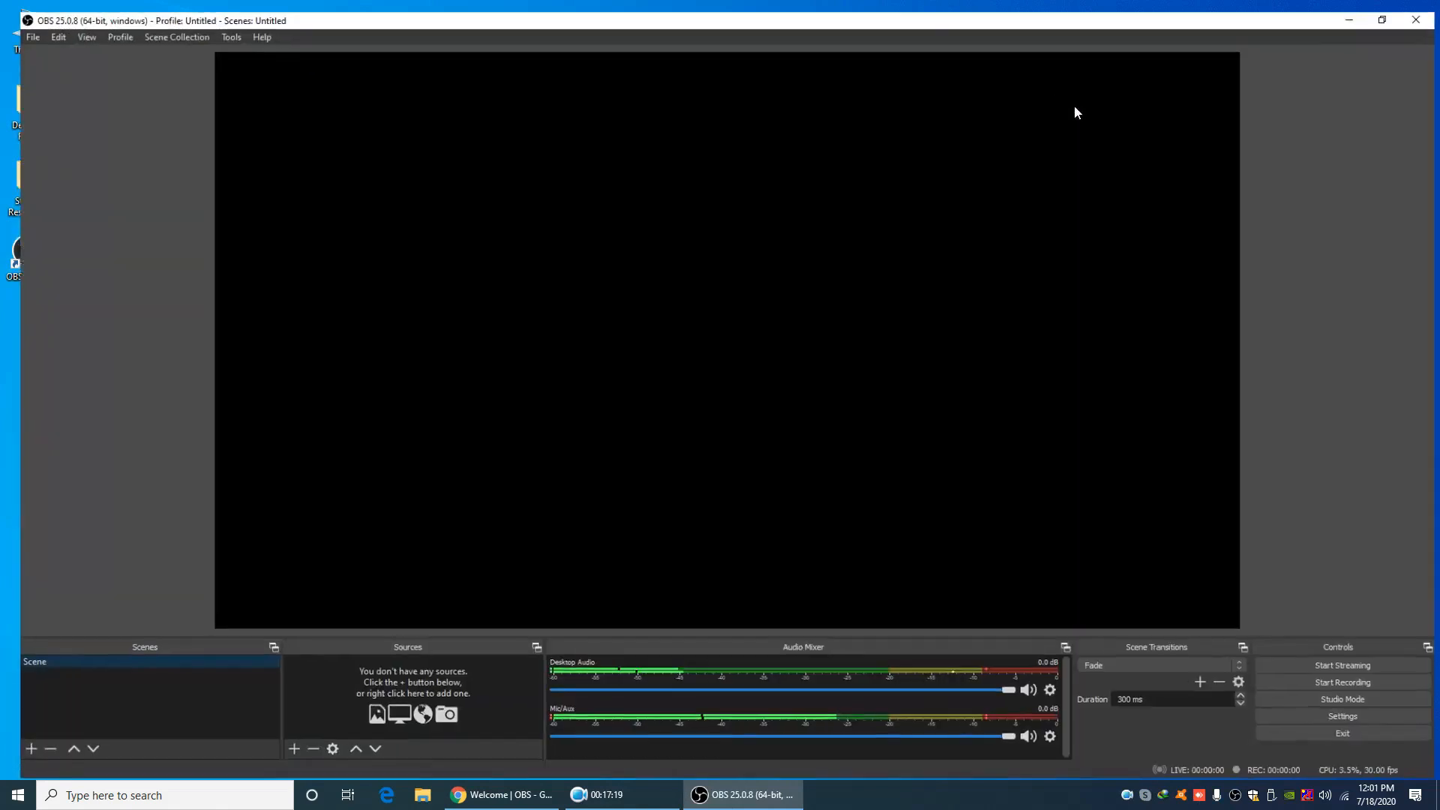
# Set the output (scaled) resolution to 1920x1080 in the video settings
pyautogui.click(1346, 716)
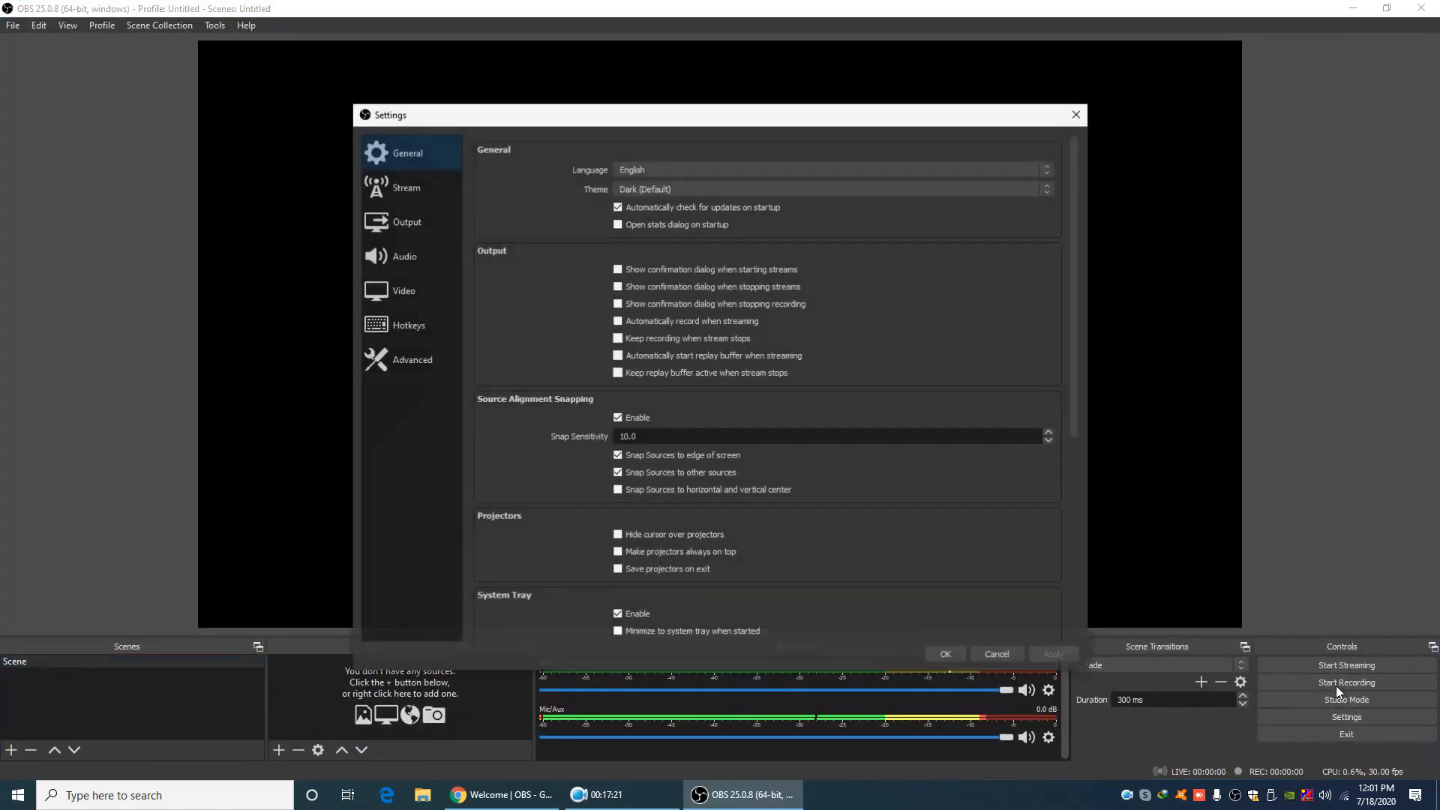
pyautogui.click(417, 293)
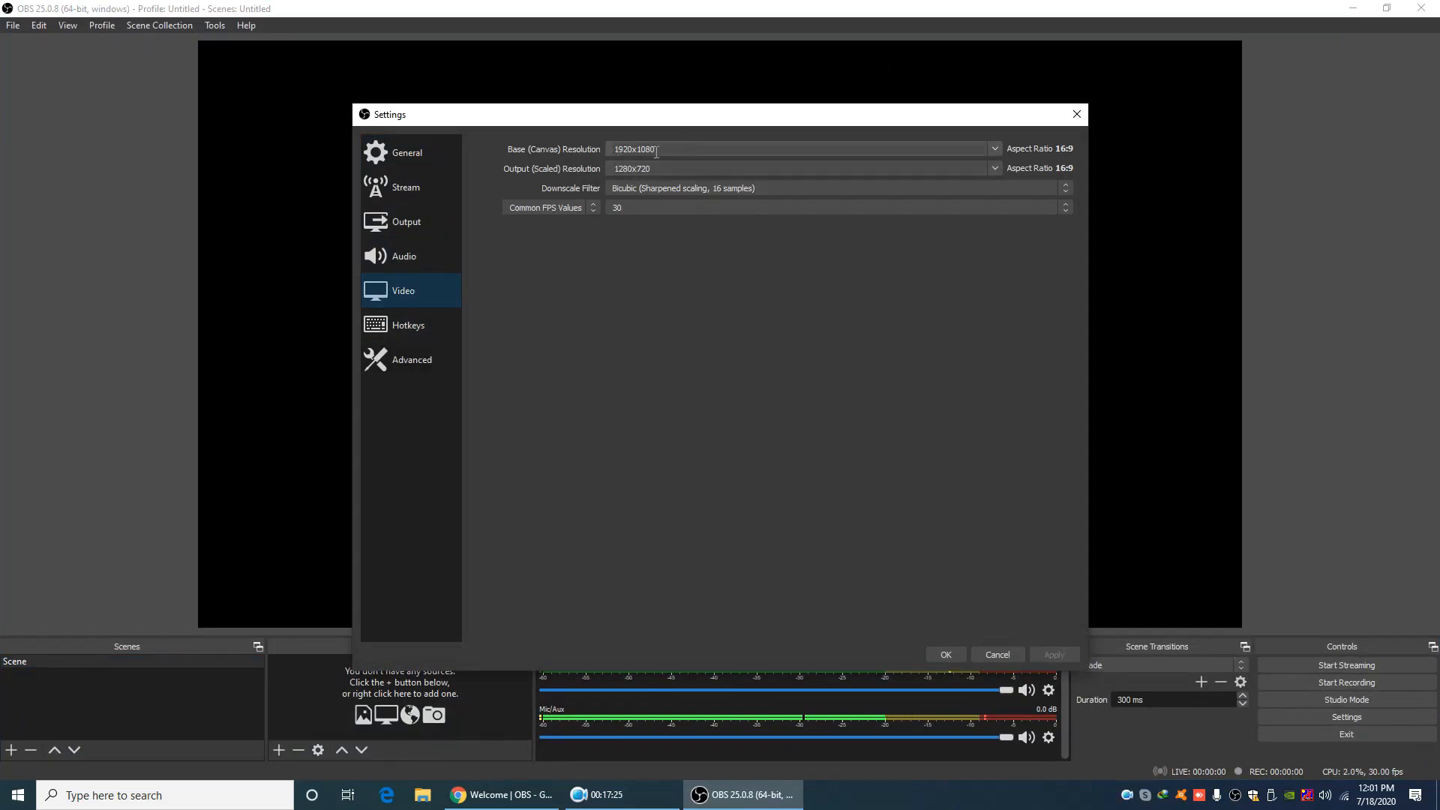
pyautogui.click(994, 168)
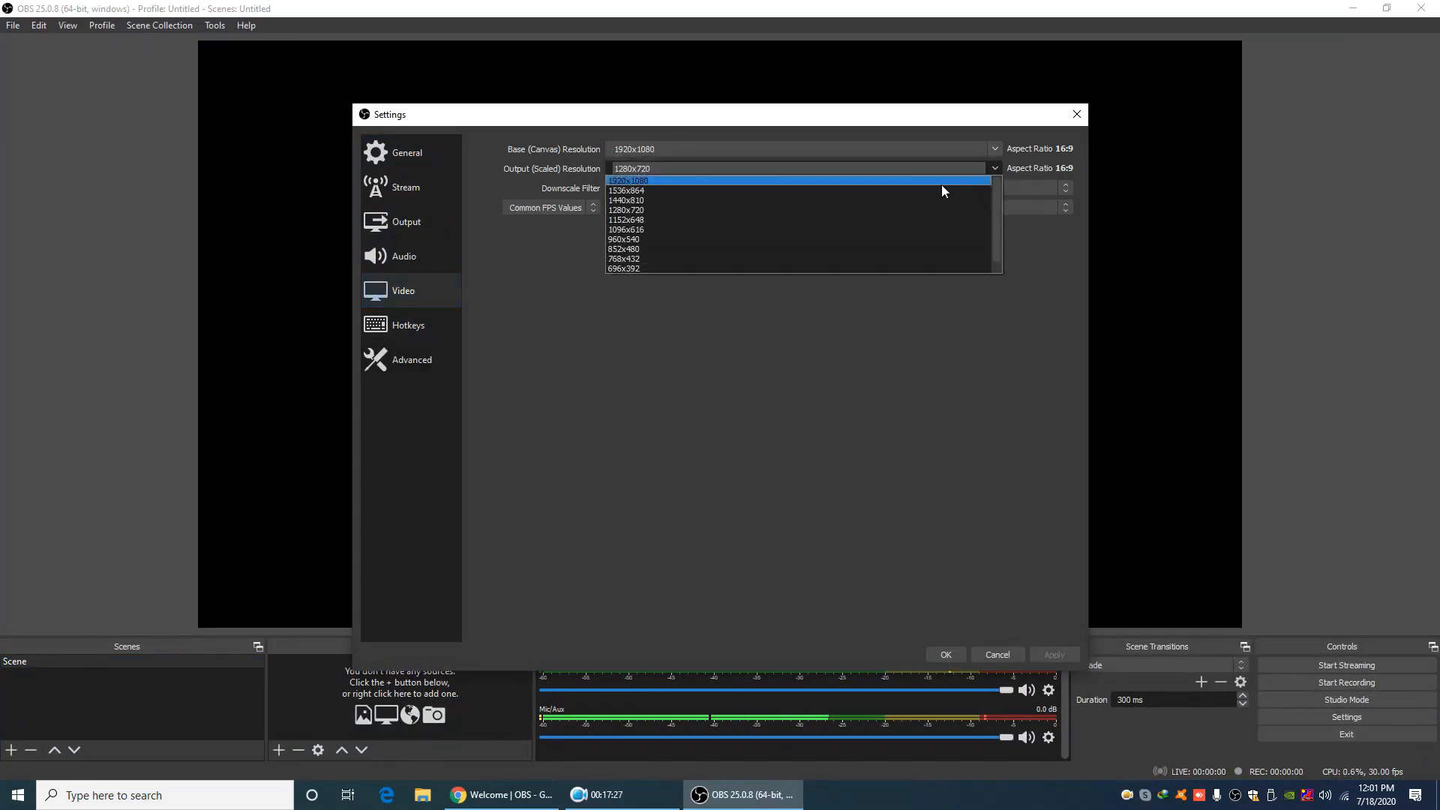
pyautogui.click(941, 182)
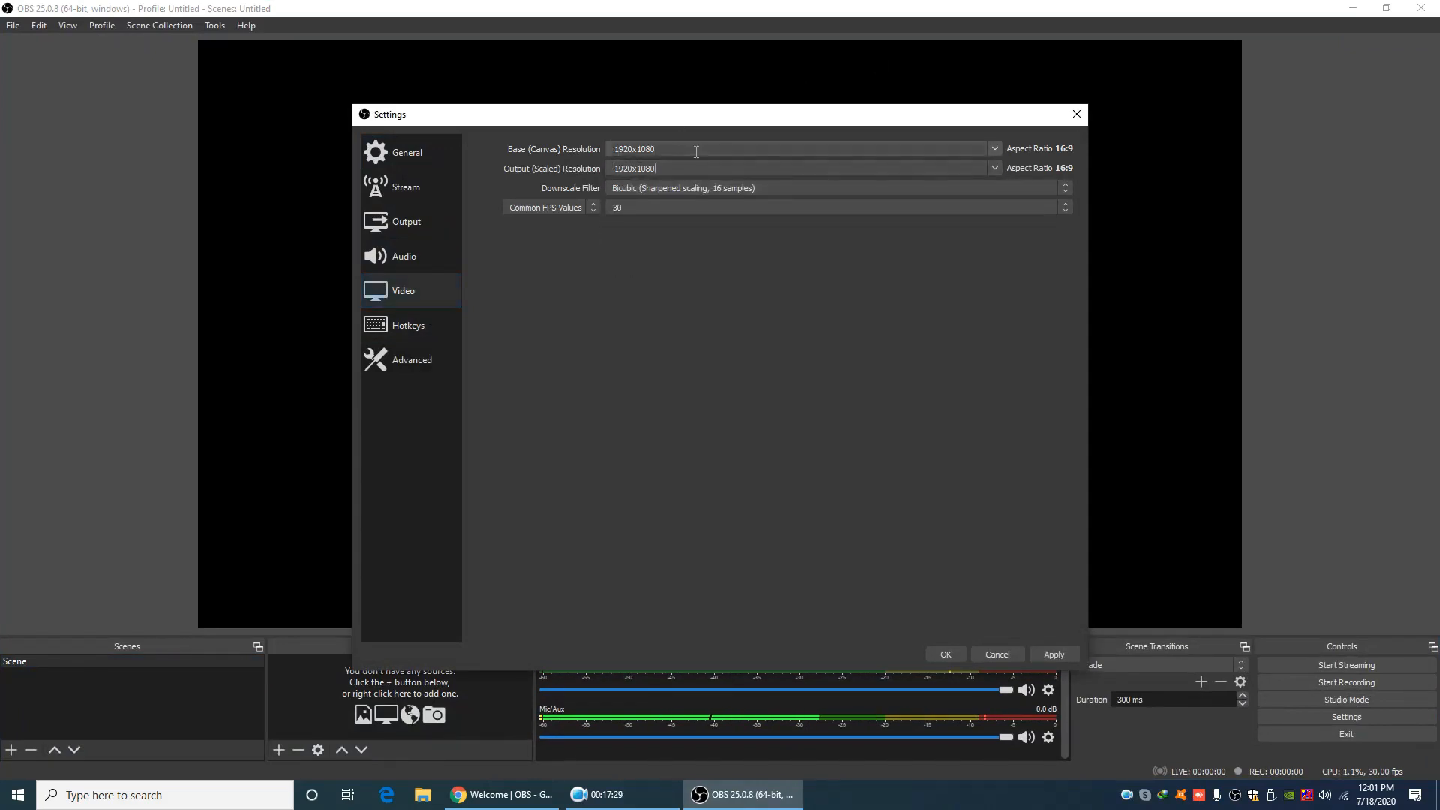
# In the output settings, choose mkv as the recording format
pyautogui.click(392, 222)
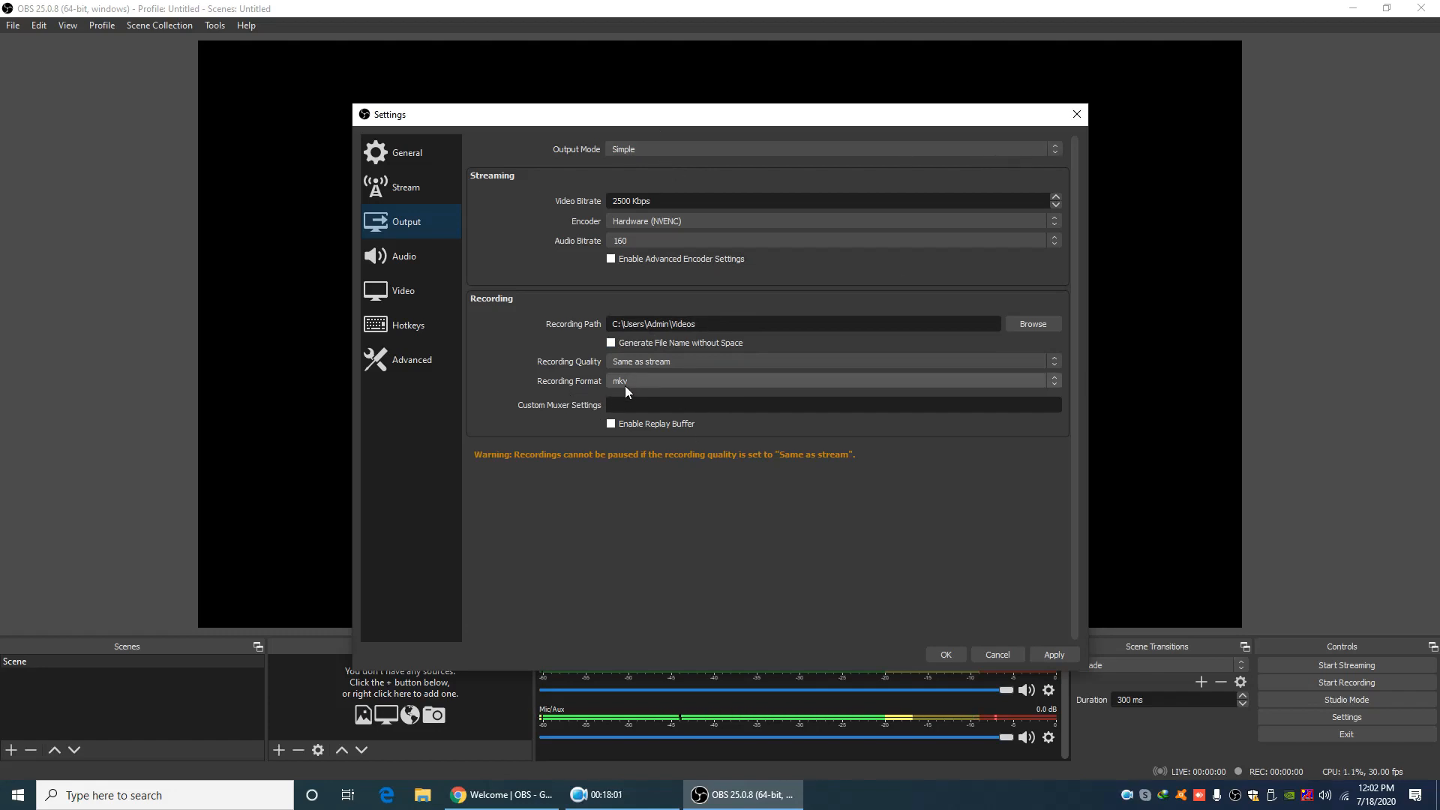
pyautogui.click(1054, 381)
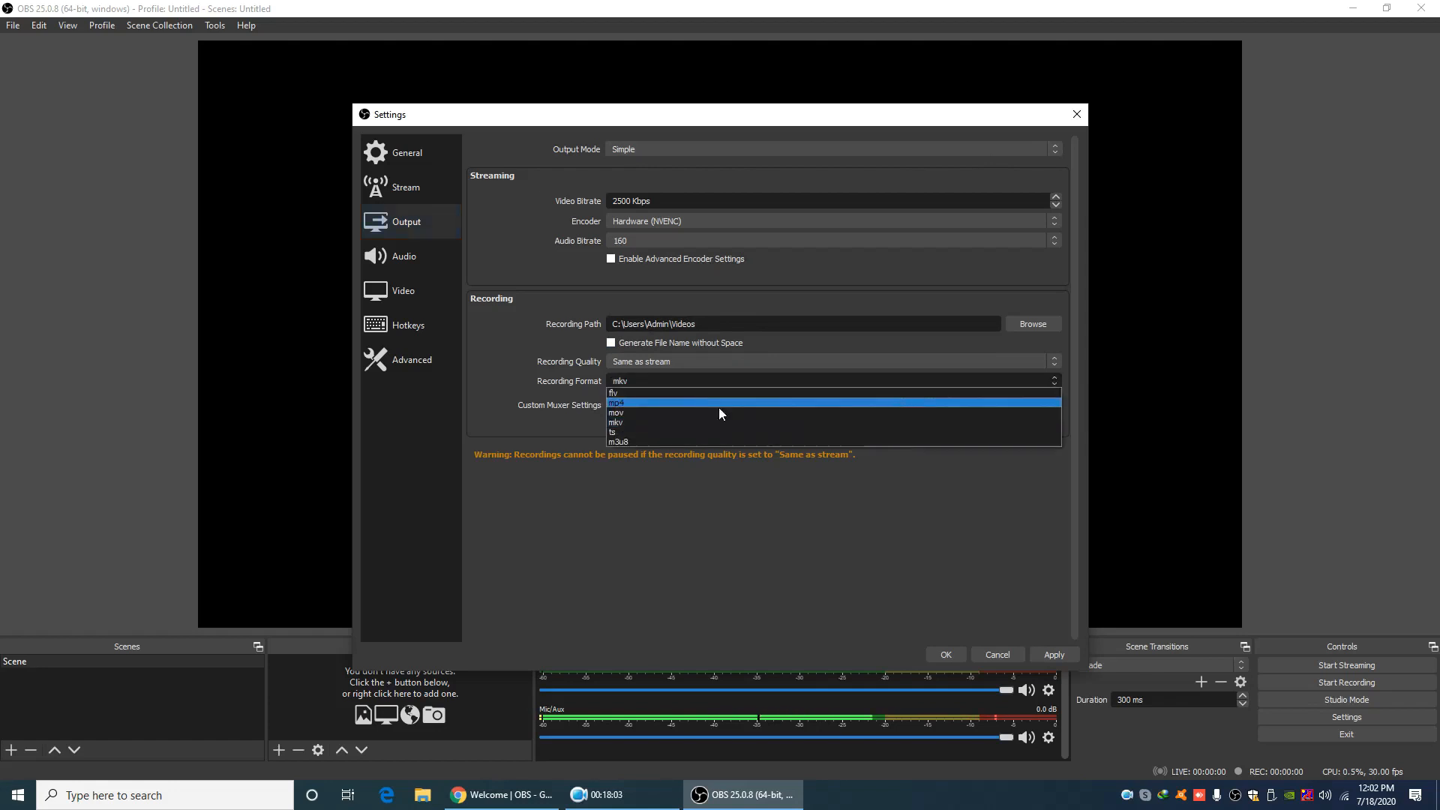
pyautogui.click(666, 421)
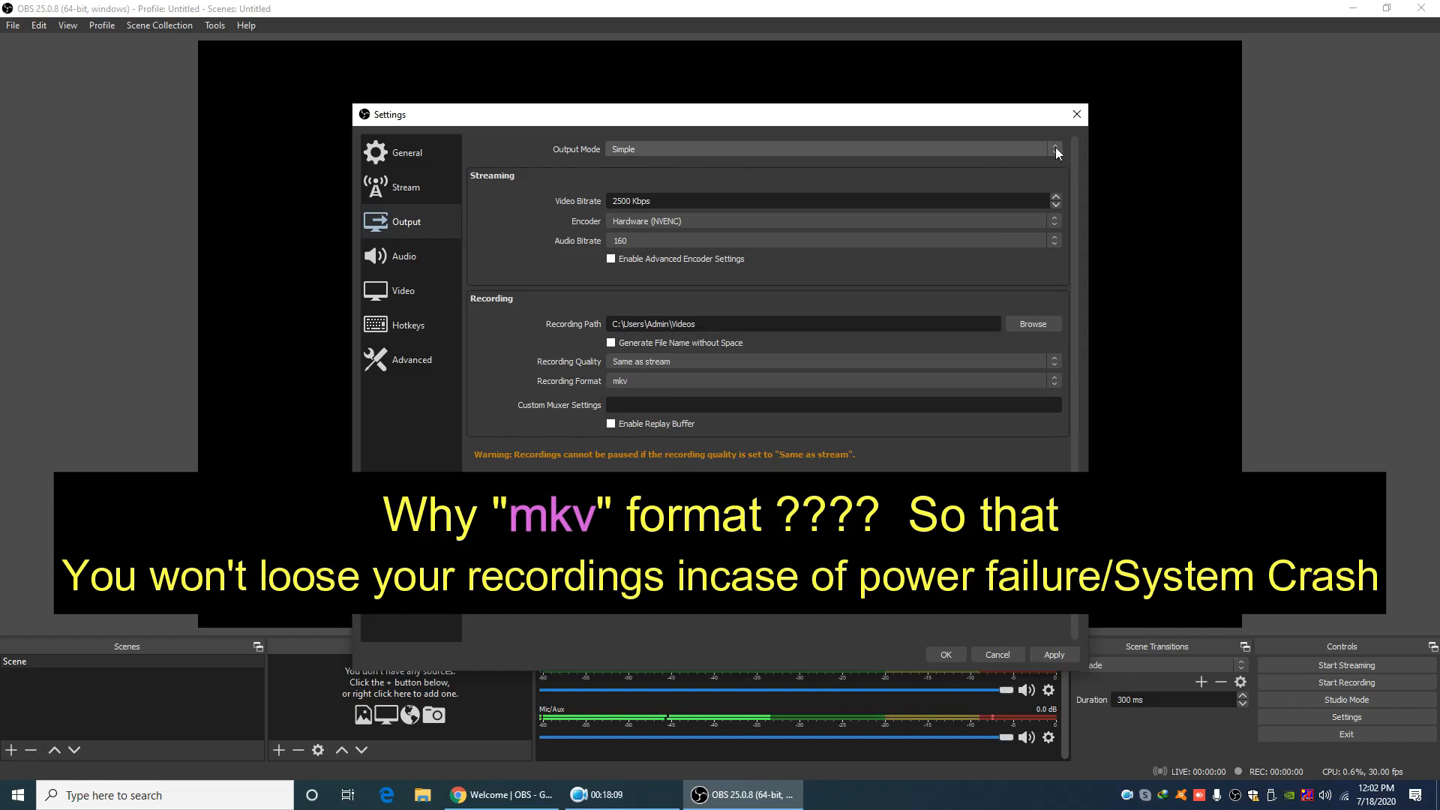
# Switch the output mode to Advanced, set the recording encoder to x264 and save the settings
pyautogui.click(1056, 149)
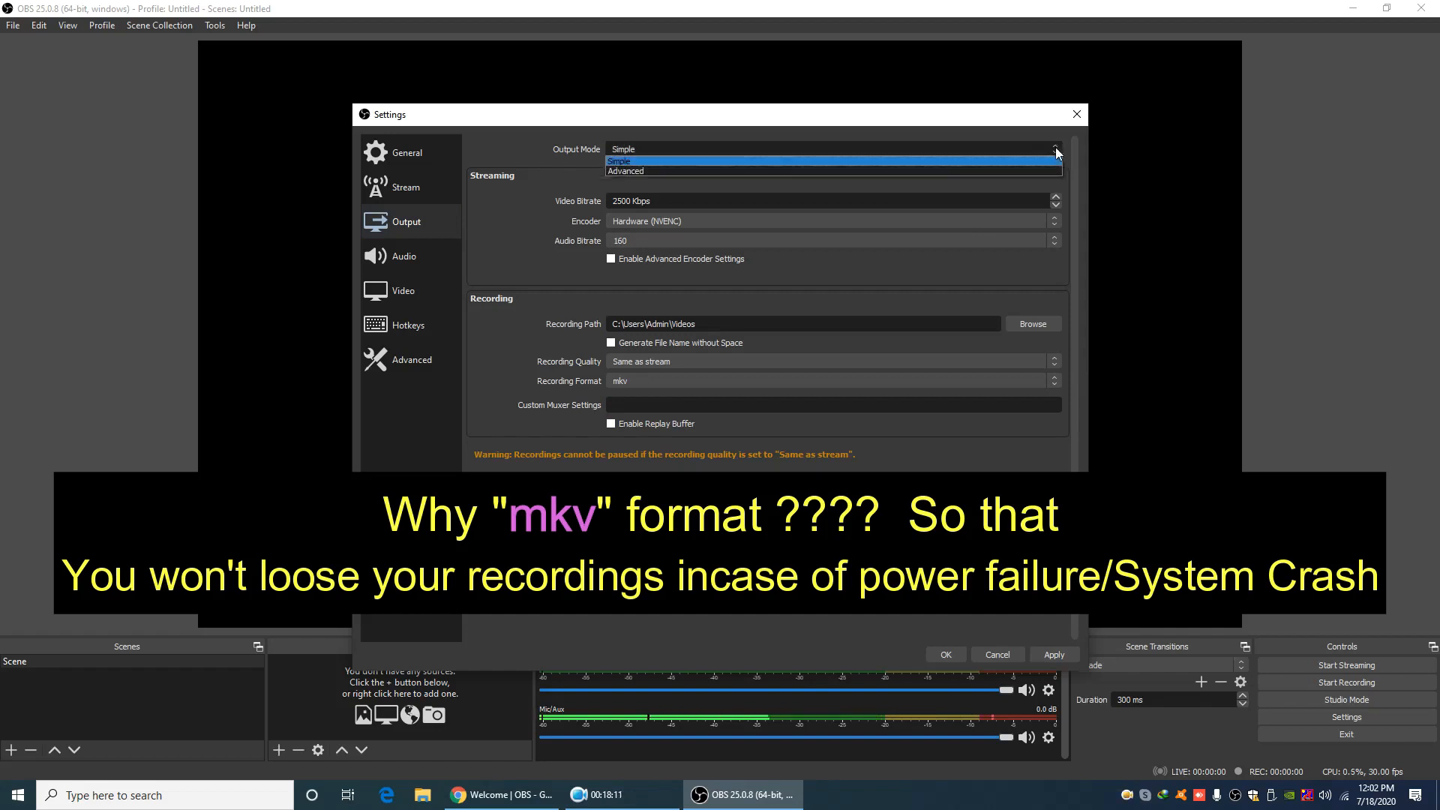
pyautogui.click(1037, 170)
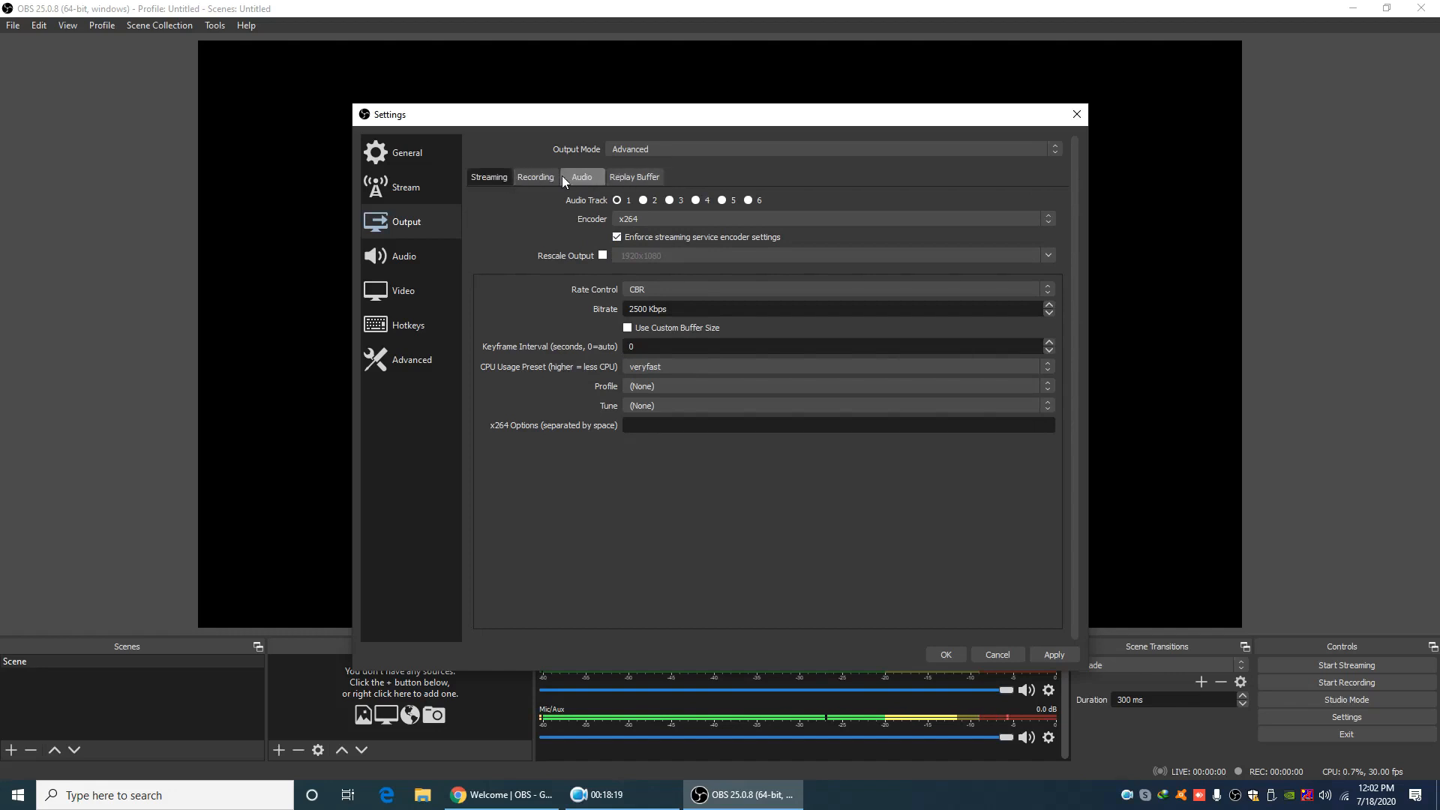
pyautogui.click(543, 179)
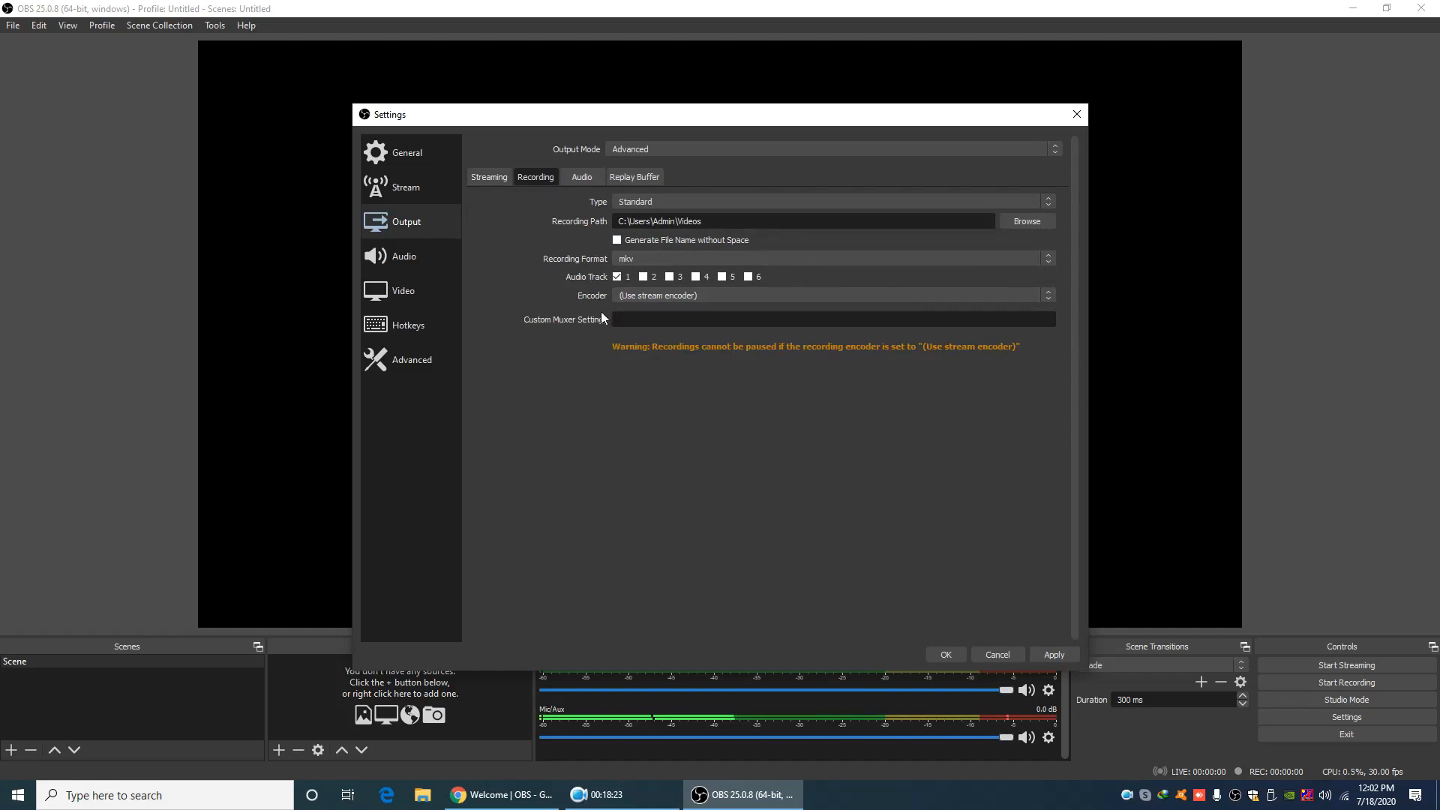
pyautogui.click(1050, 297)
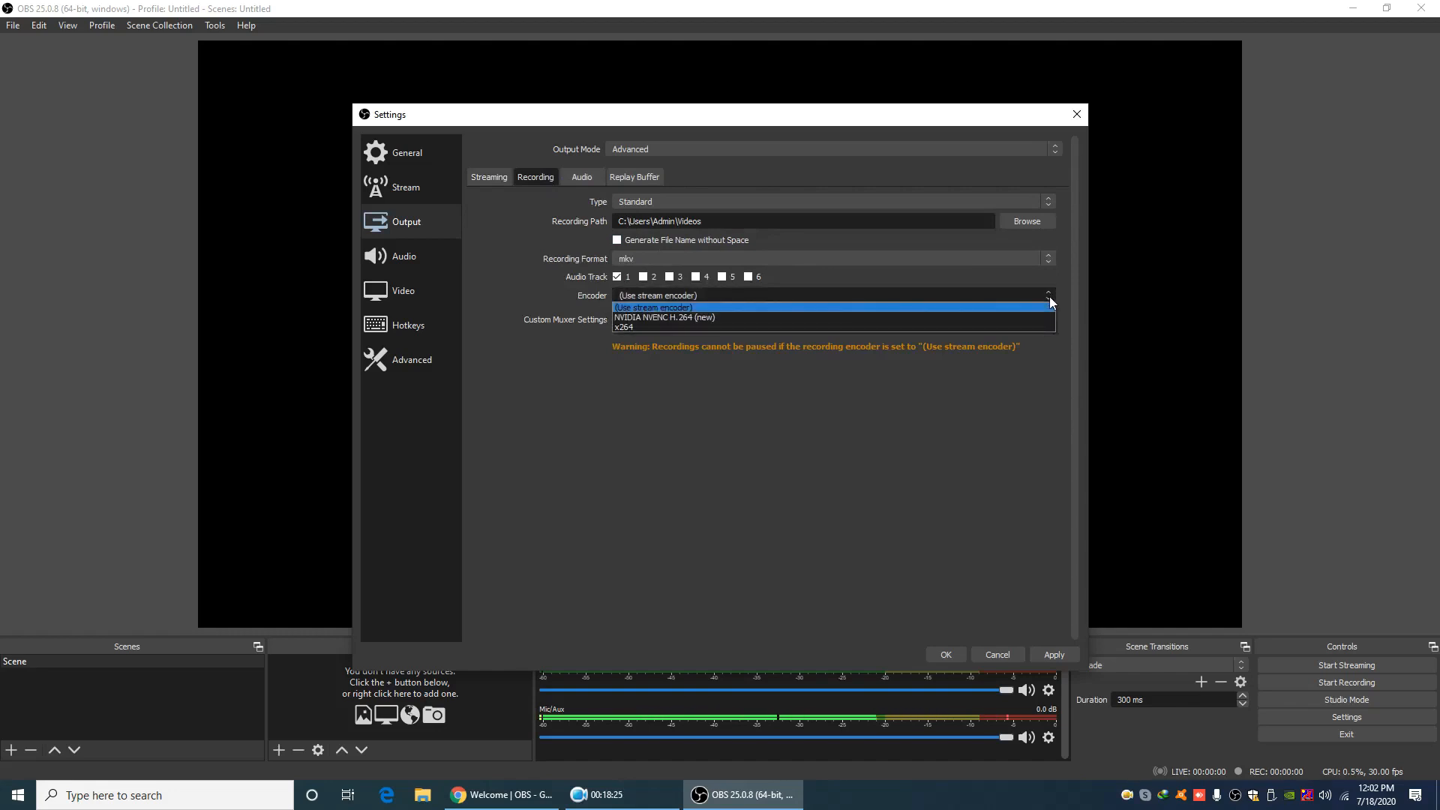
pyautogui.click(871, 325)
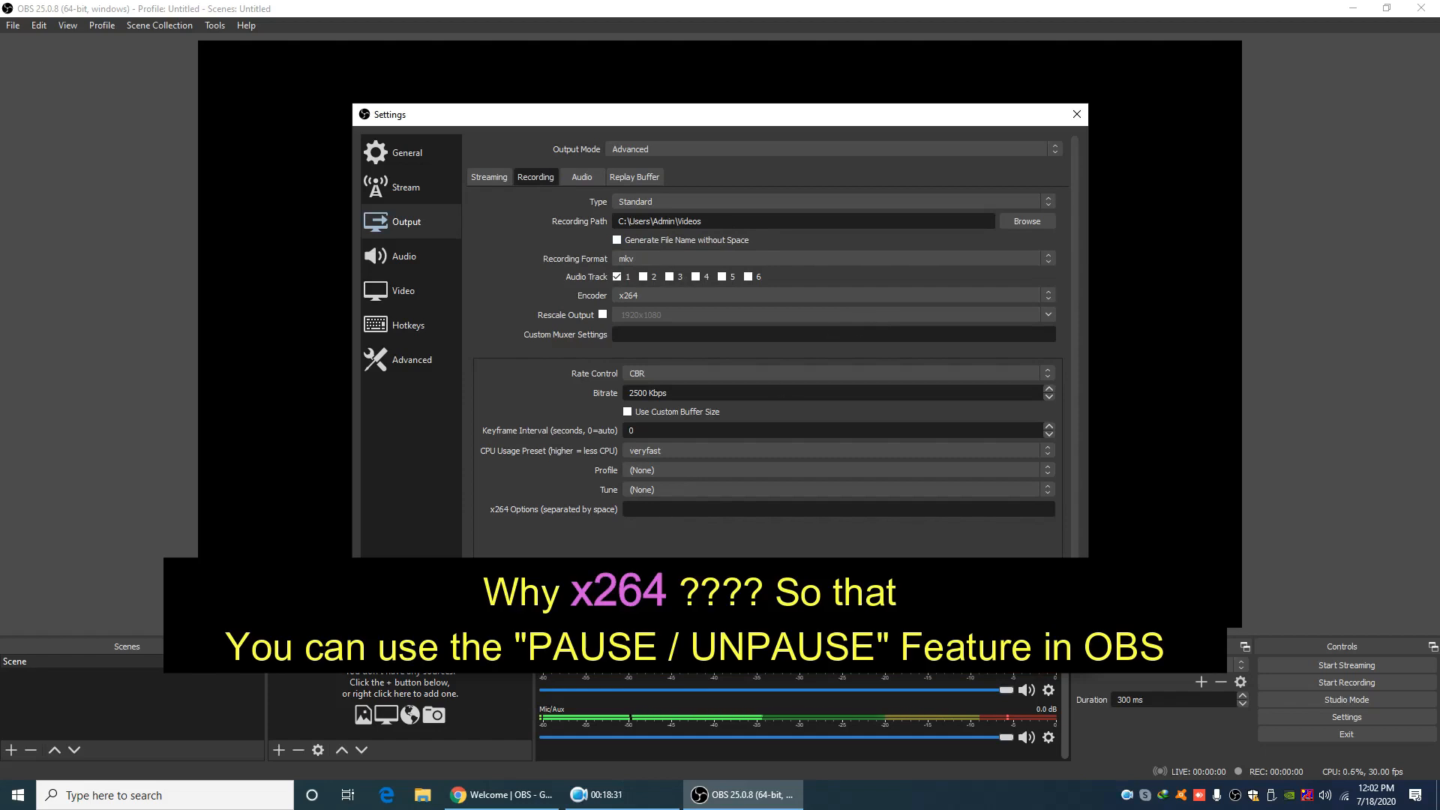
pyautogui.click(930, 652)
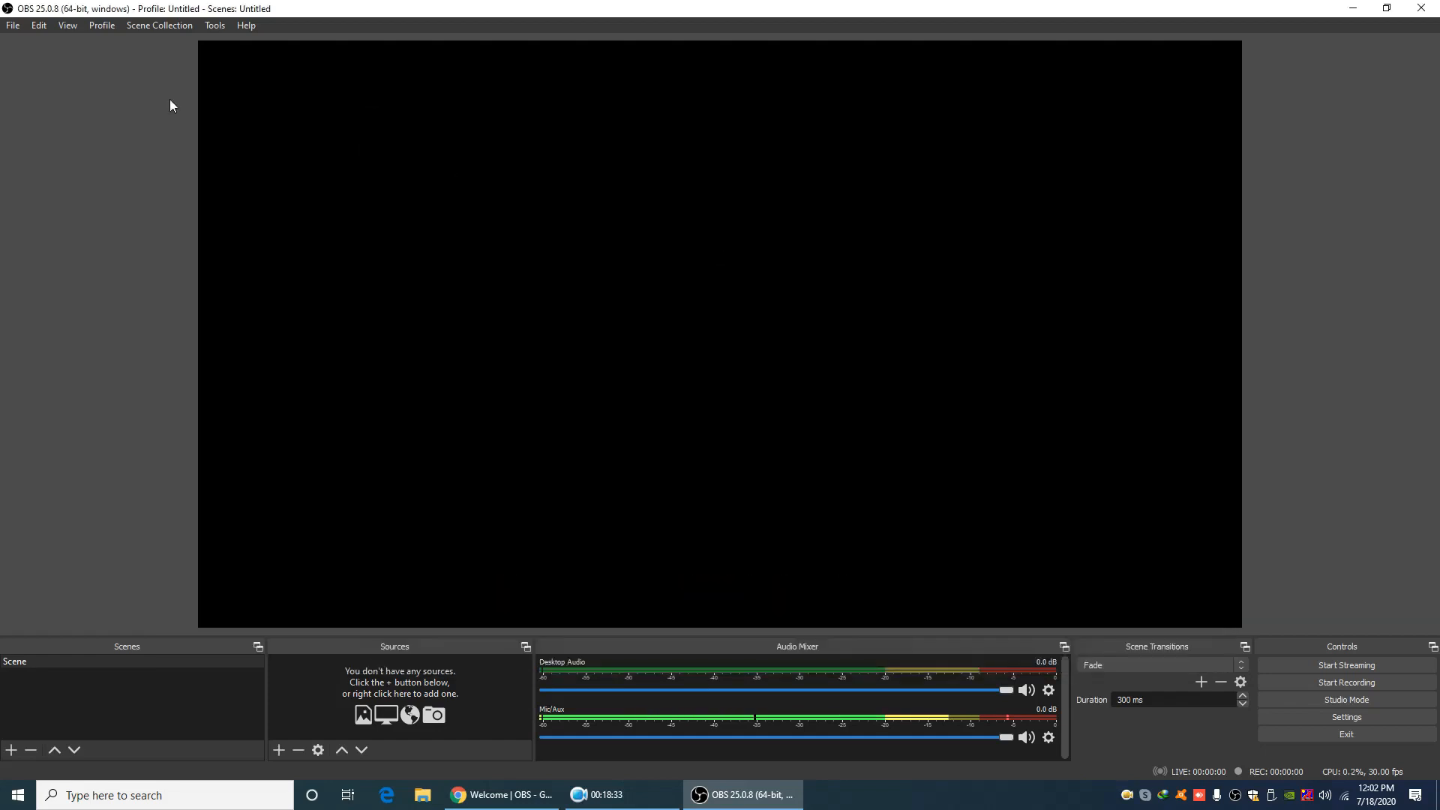
pyautogui.click(12, 29)
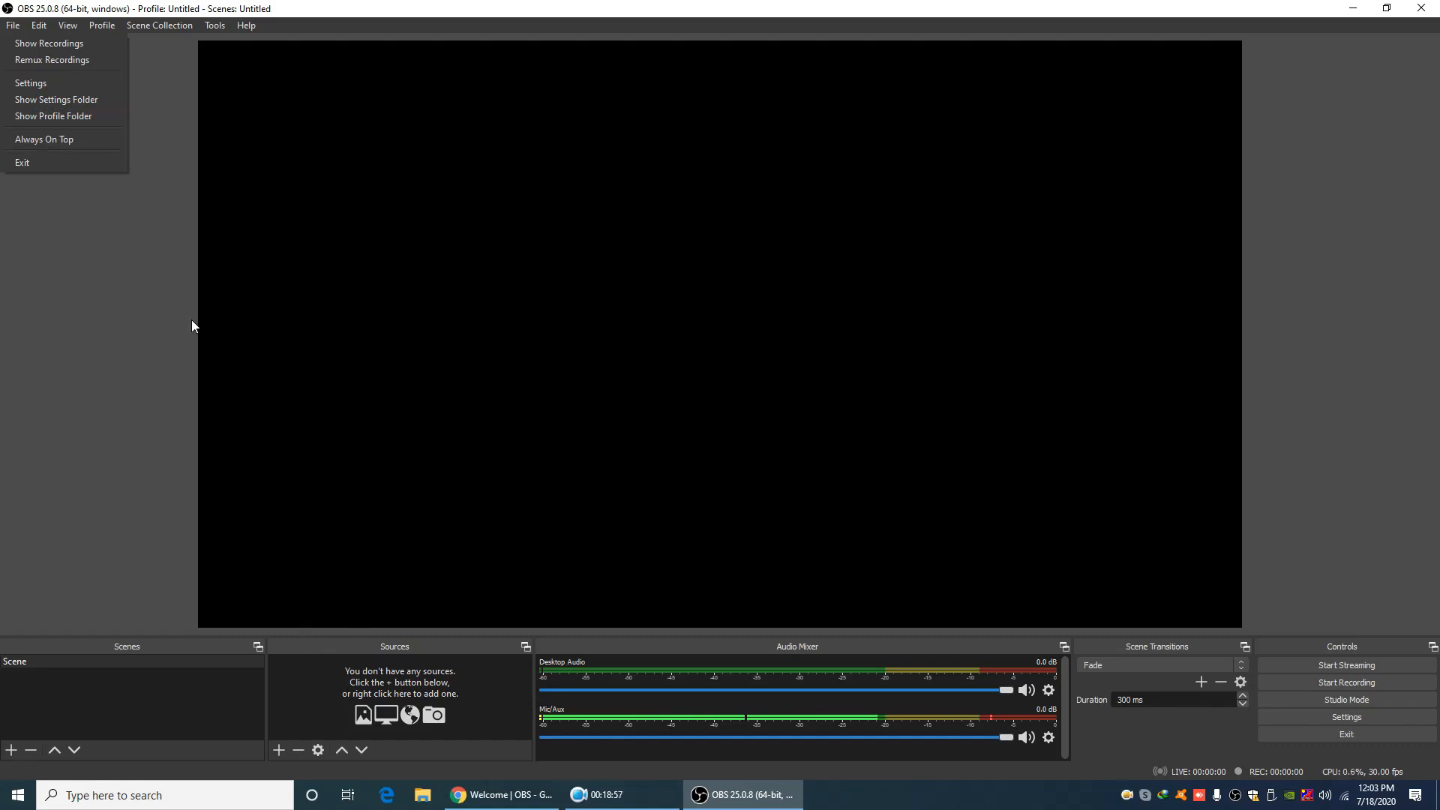
pyautogui.click(144, 252)
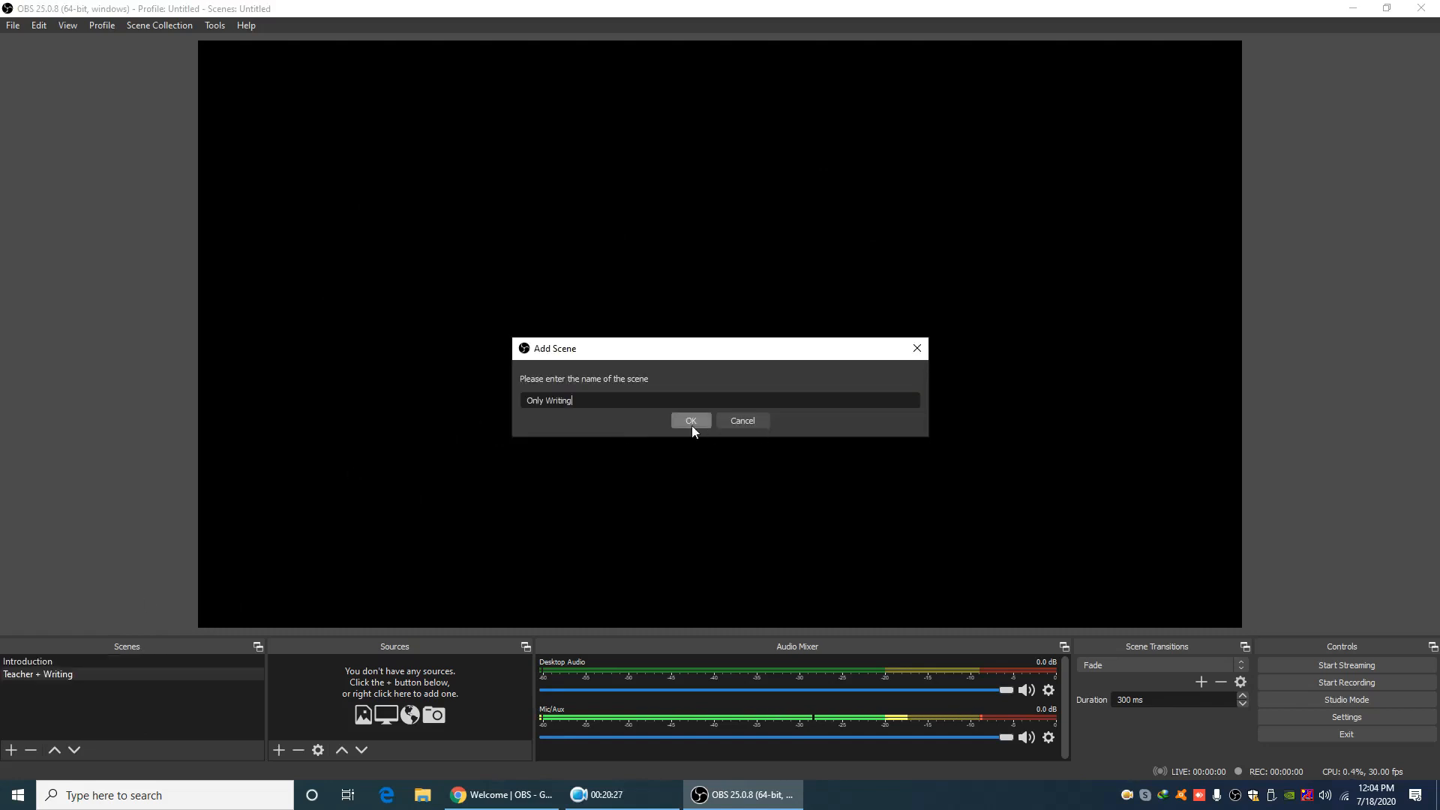
# Add a new scene named Only Writing to the scene list
pyautogui.click(689, 420)
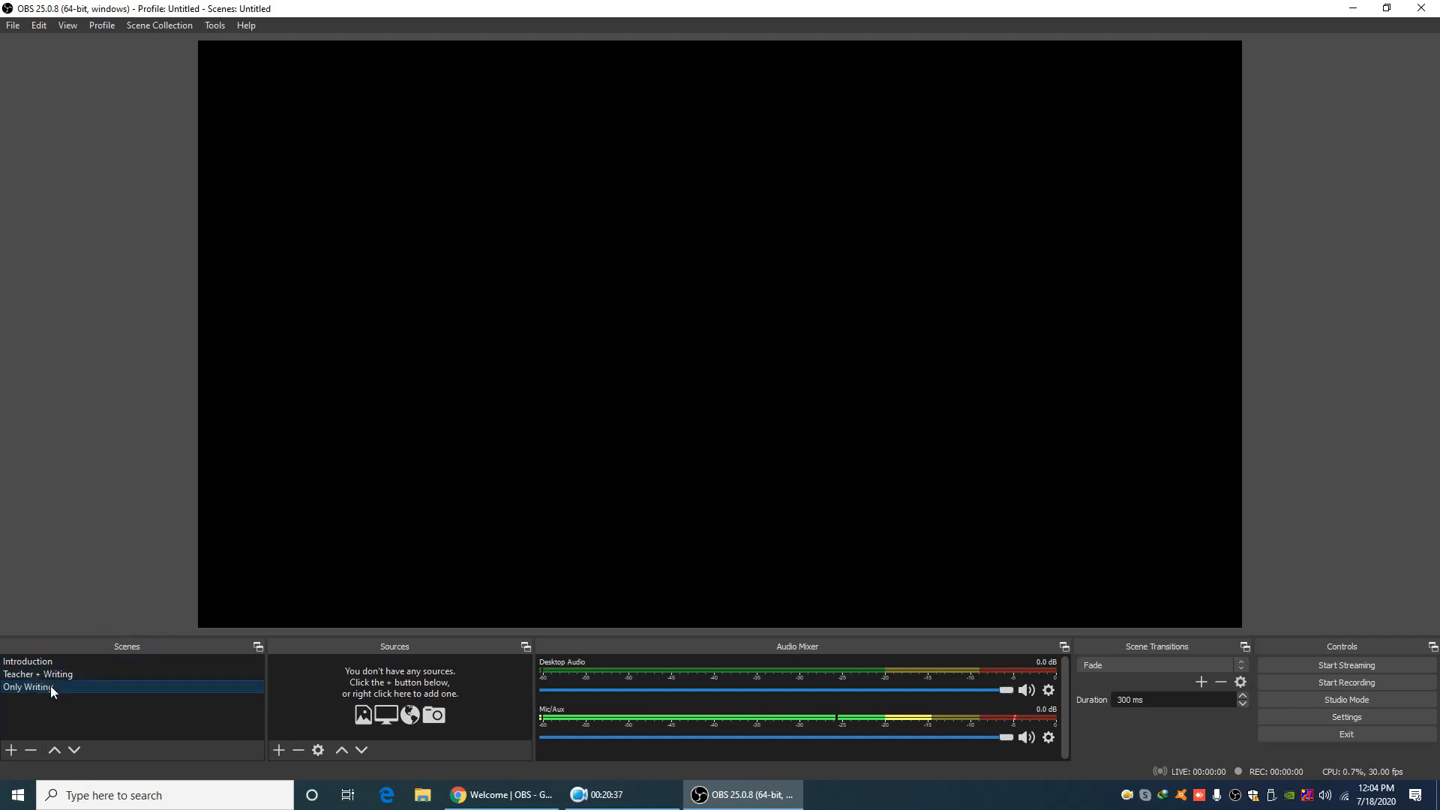
pyautogui.rightClick(115, 718)
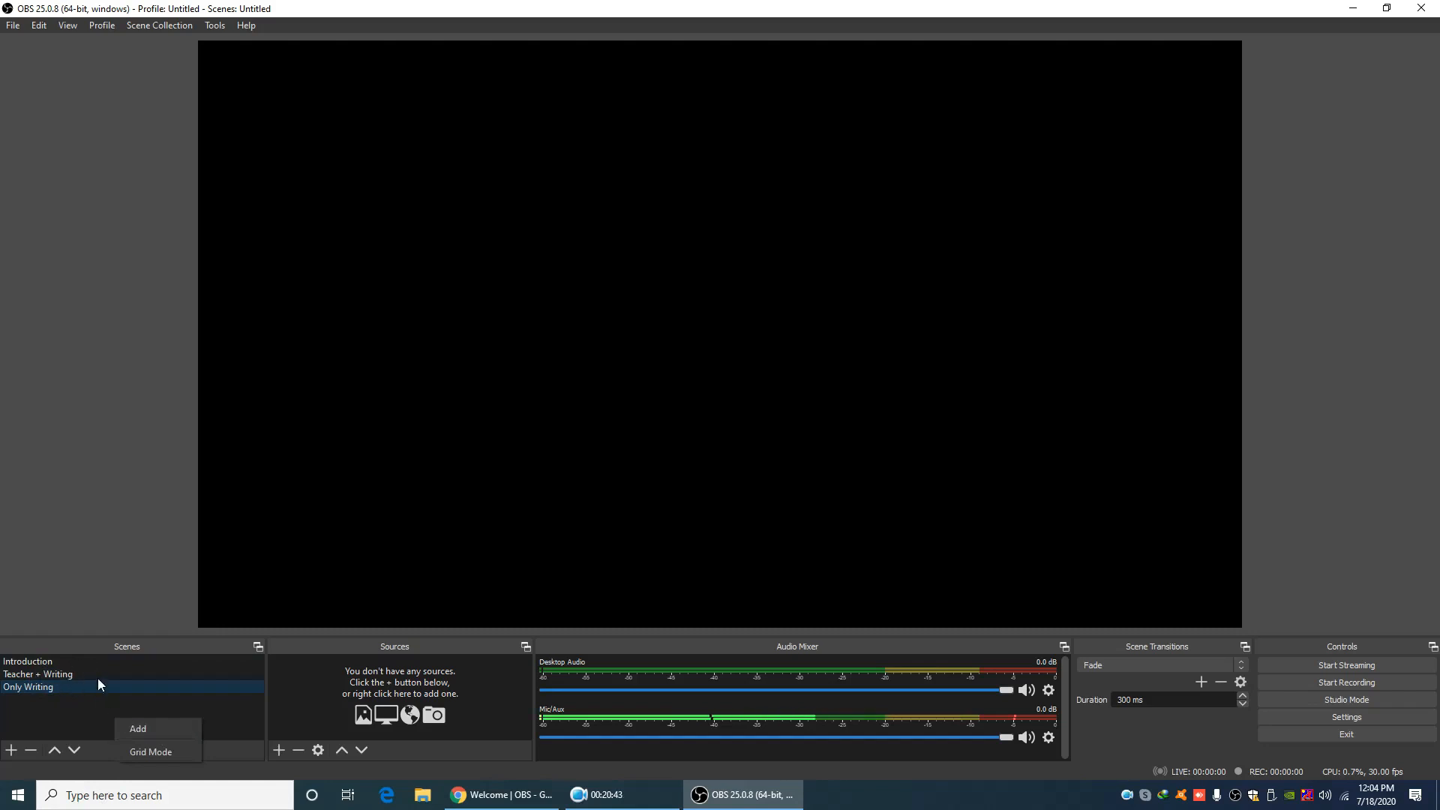
pyautogui.click(86, 728)
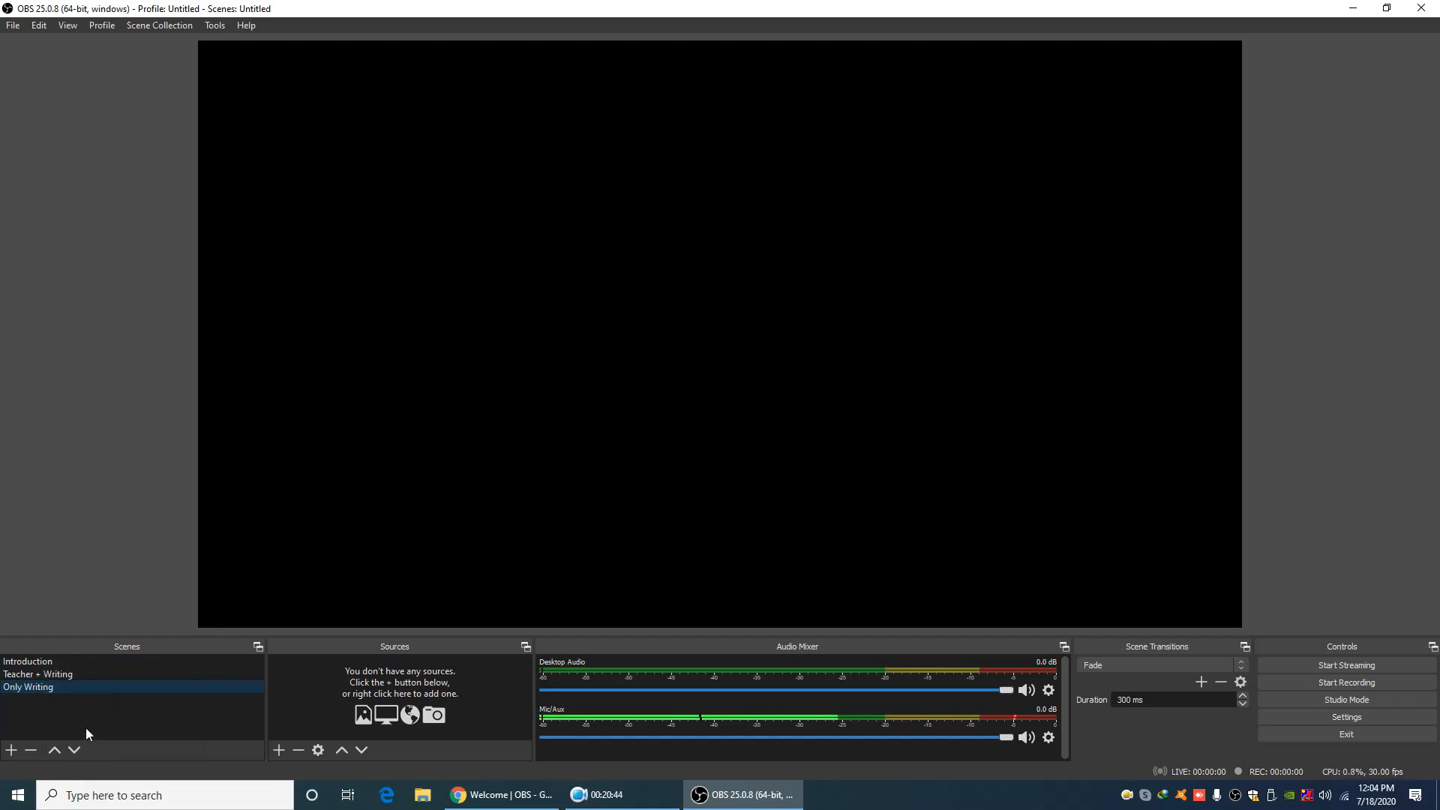
pyautogui.click(11, 750)
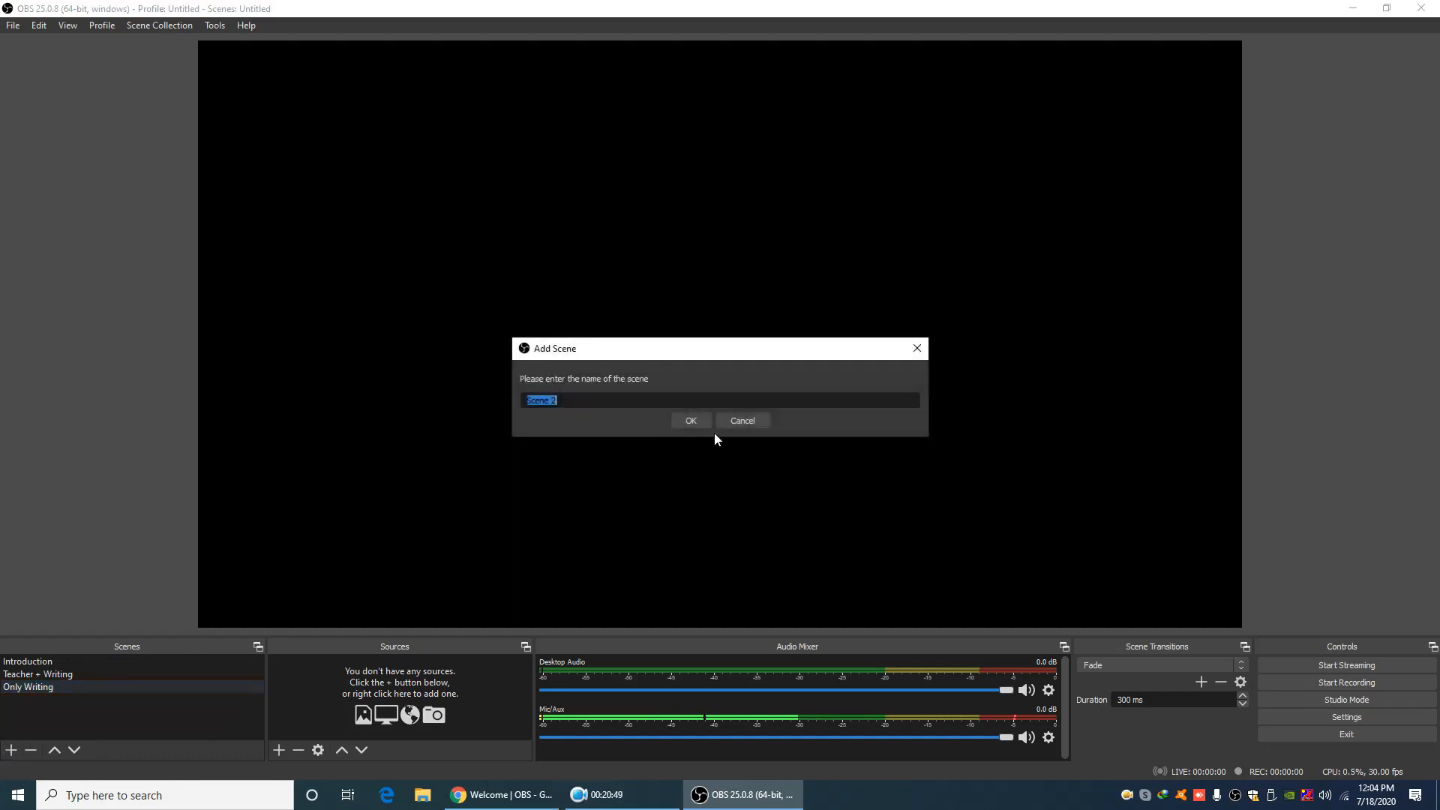
pyautogui.click(737, 421)
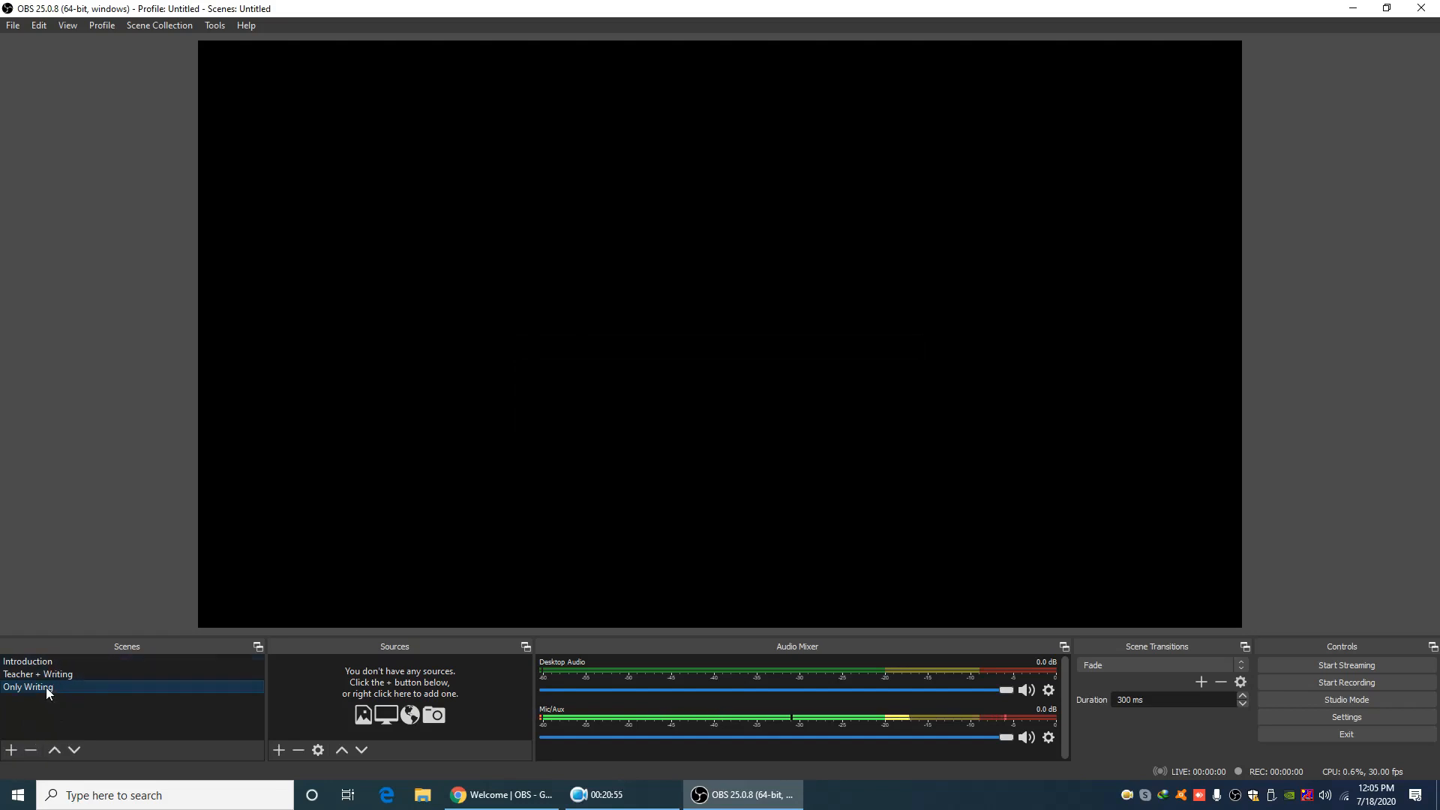
# Reorder the Only Writing scene to the start of the scene list and return it to the end
pyautogui.click(54, 750)
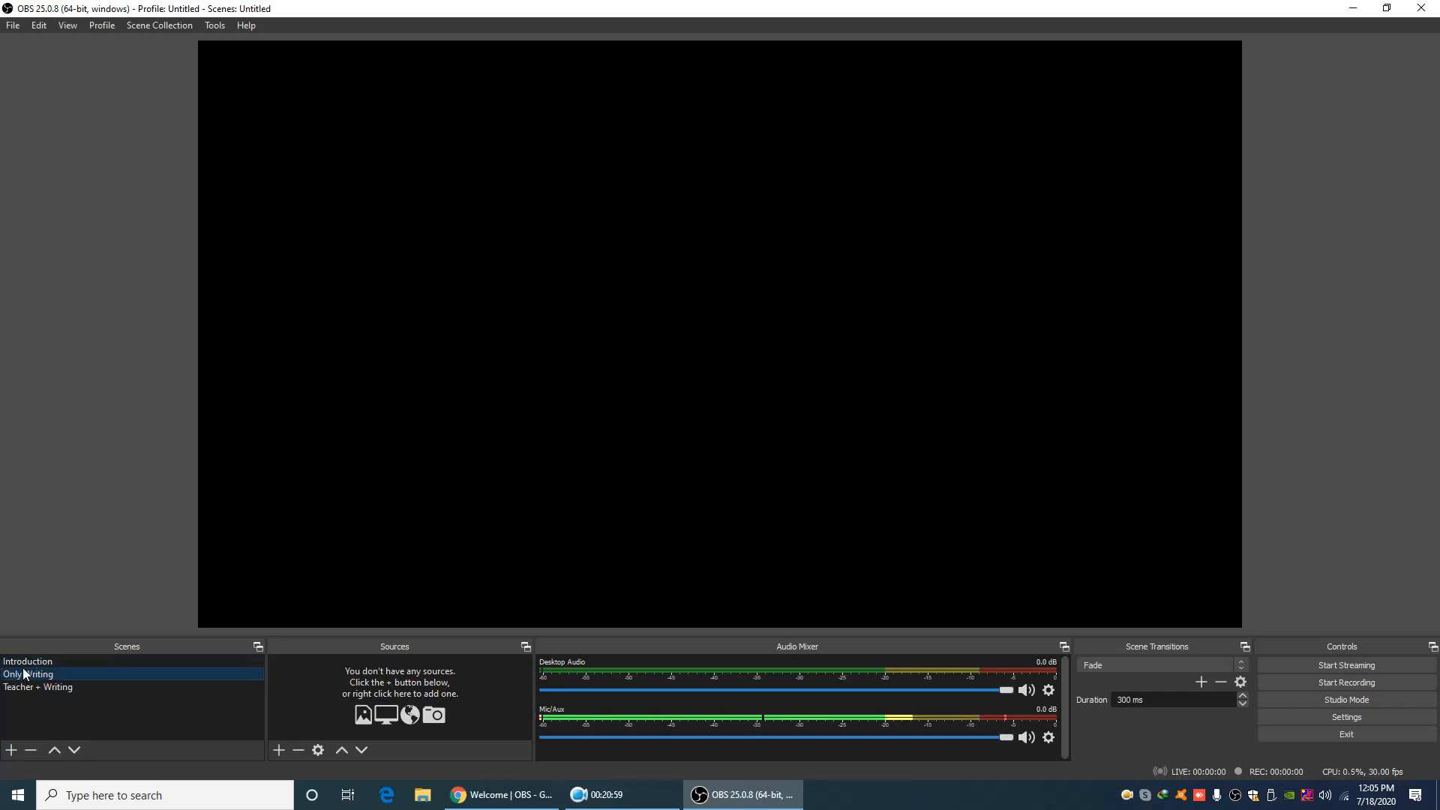
pyautogui.click(56, 748)
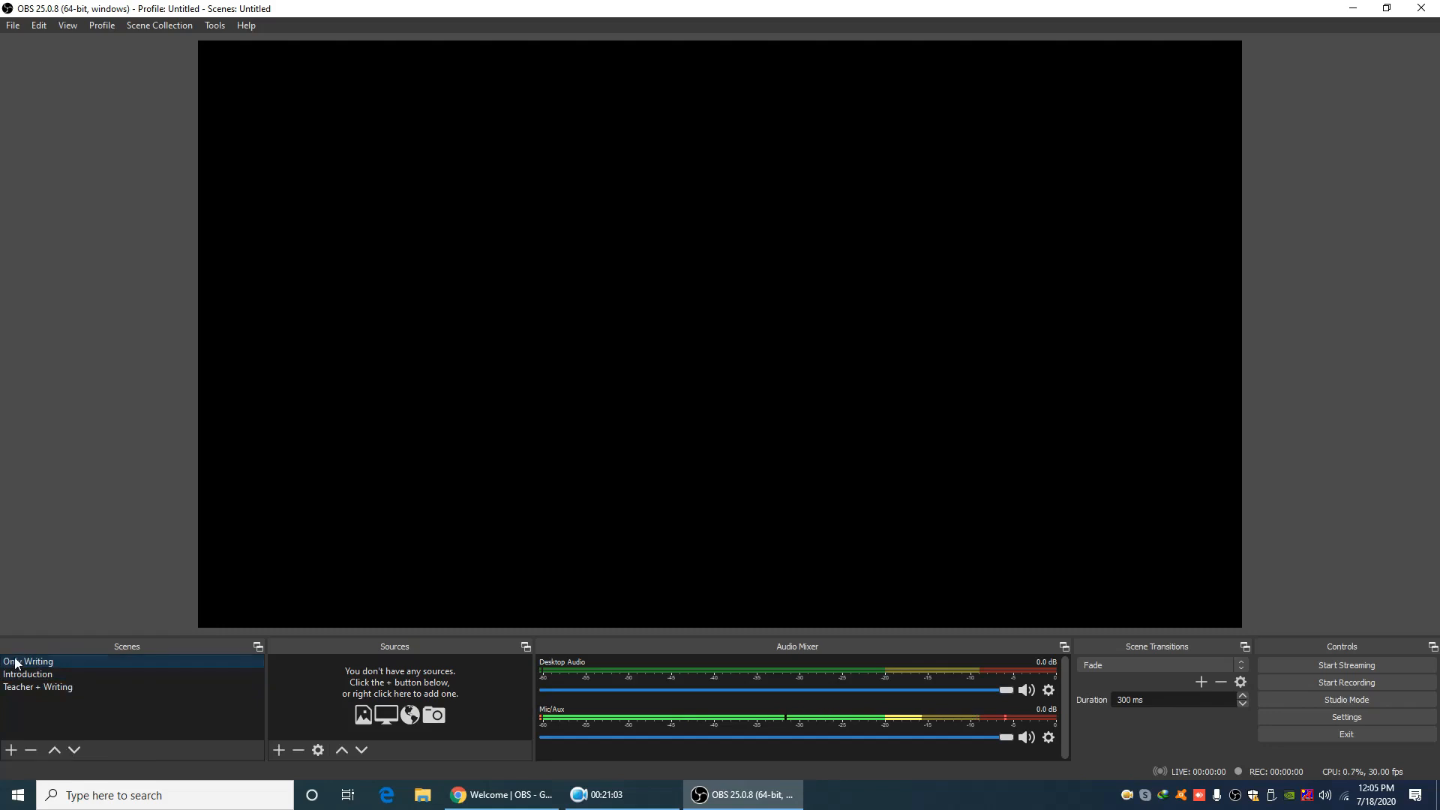
pyautogui.click(75, 751)
pyautogui.click(74, 750)
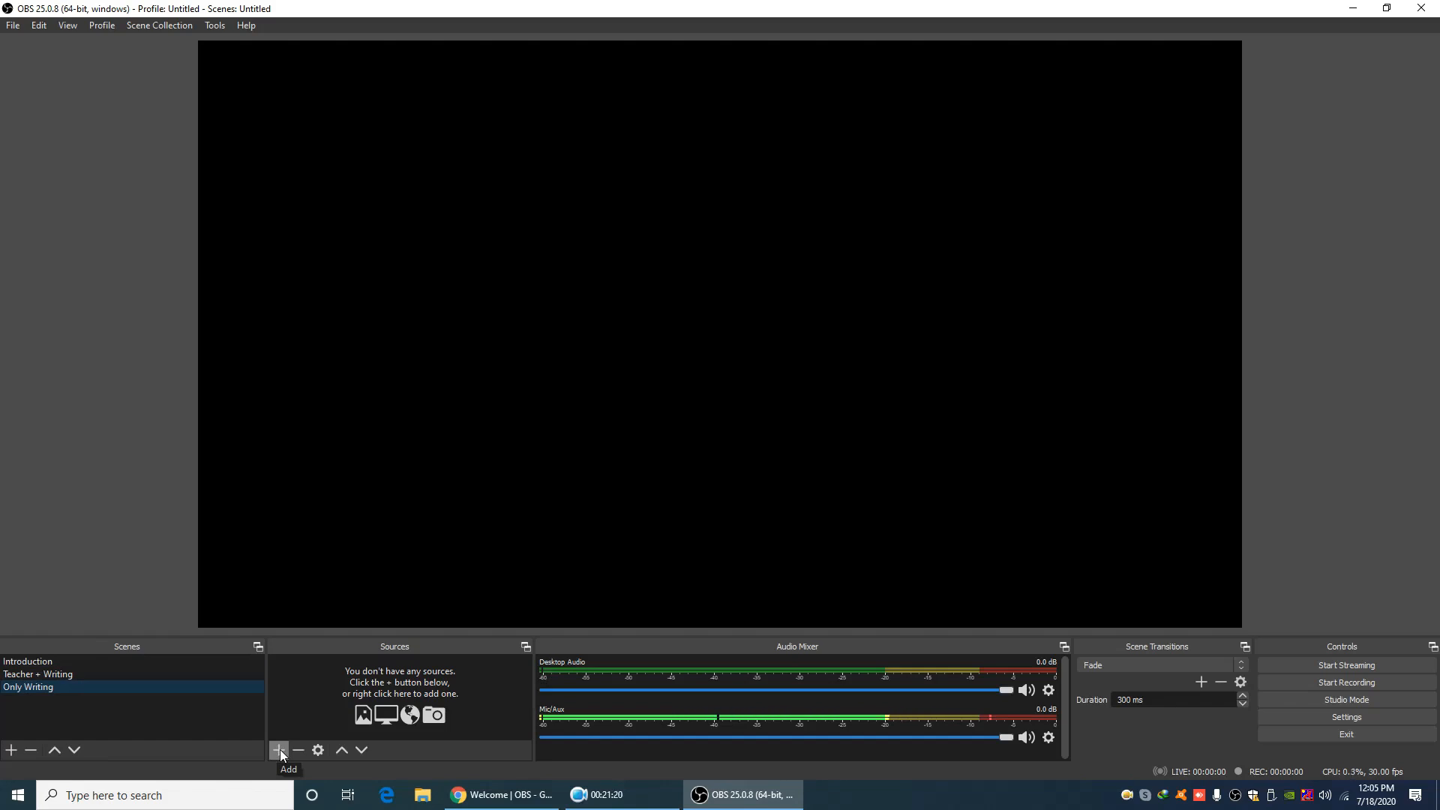
pyautogui.rightClick(303, 690)
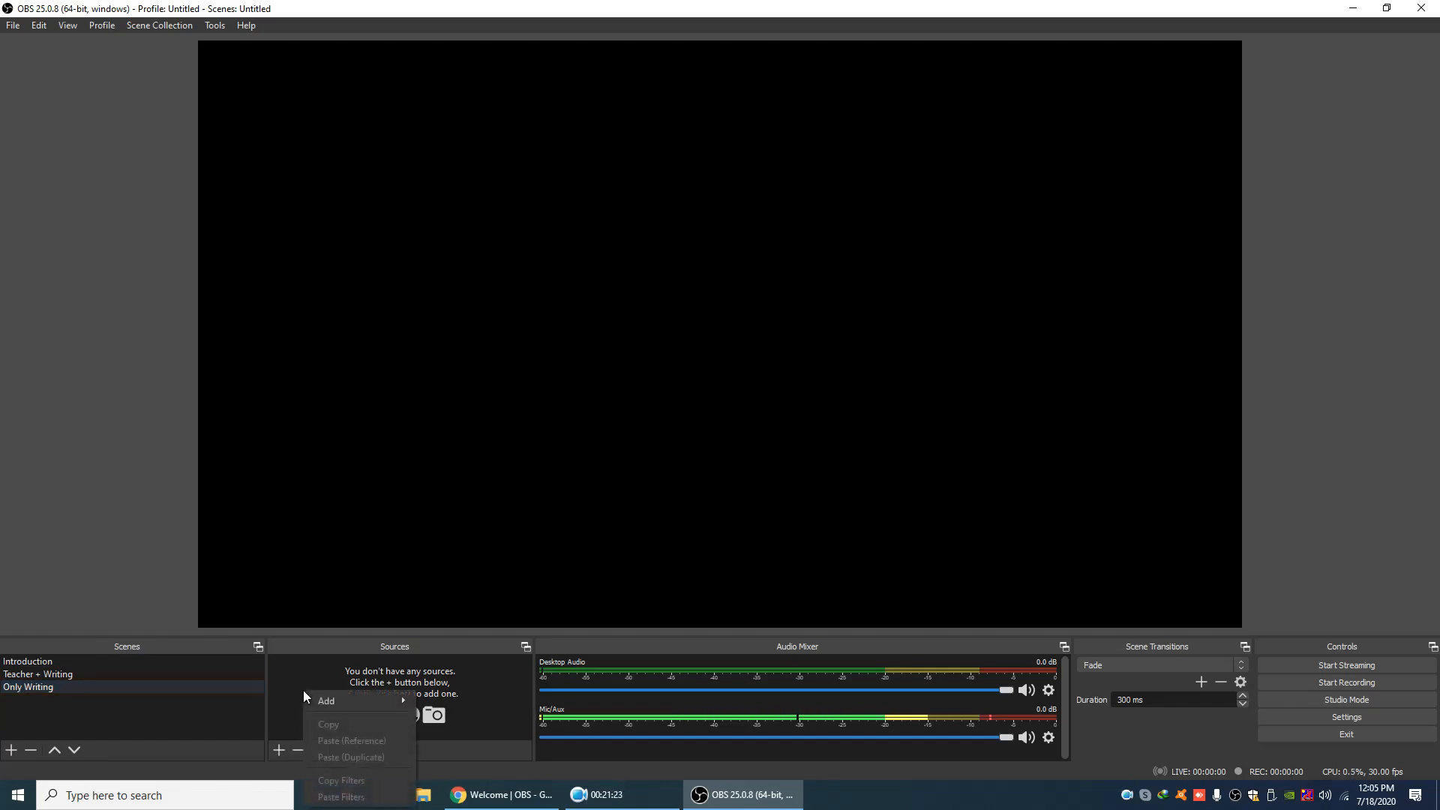
pyautogui.moveTo(334, 700)
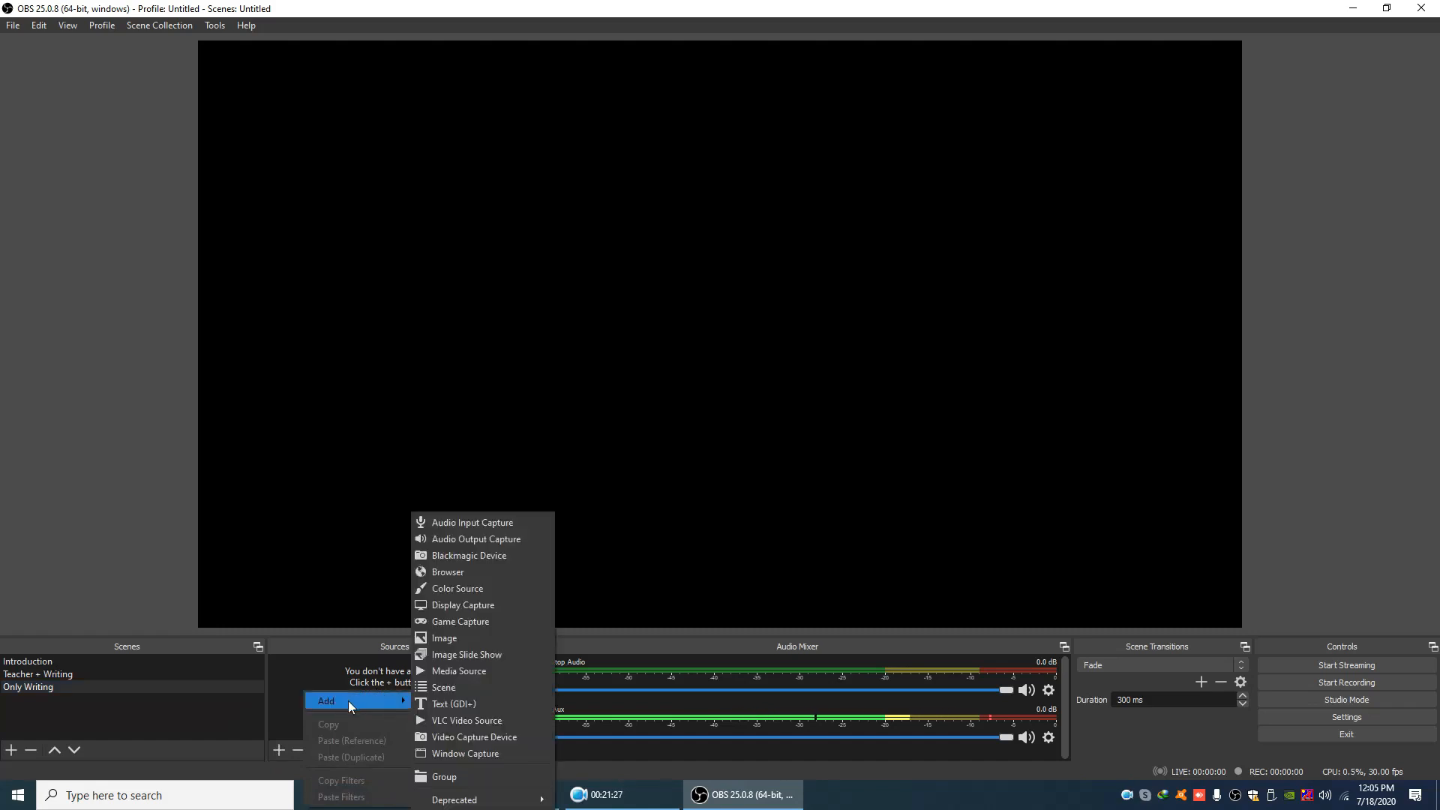
pyautogui.click(311, 681)
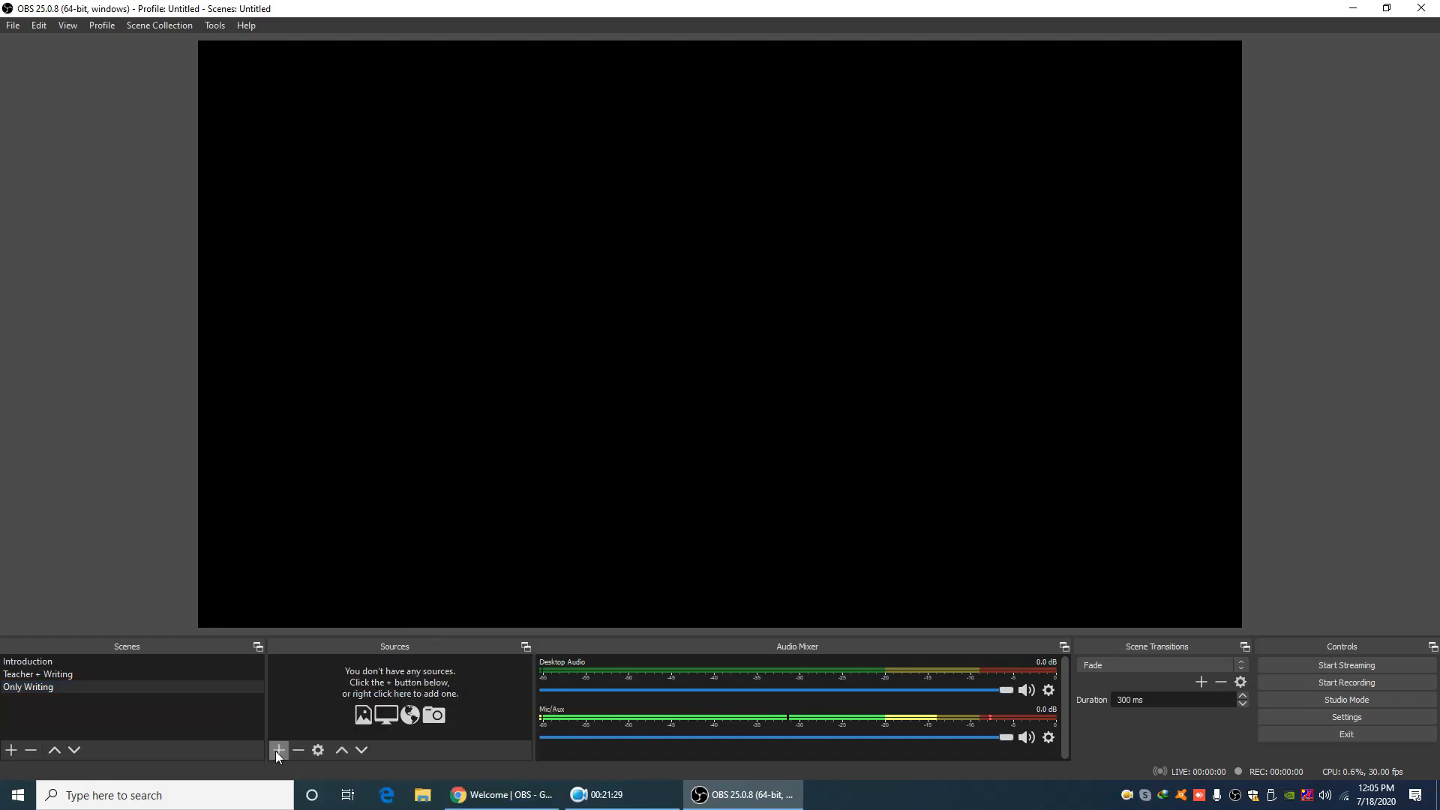
# Add a new Display Capture source to the Only Writing scene and dismiss its properties without changes
pyautogui.click(279, 750)
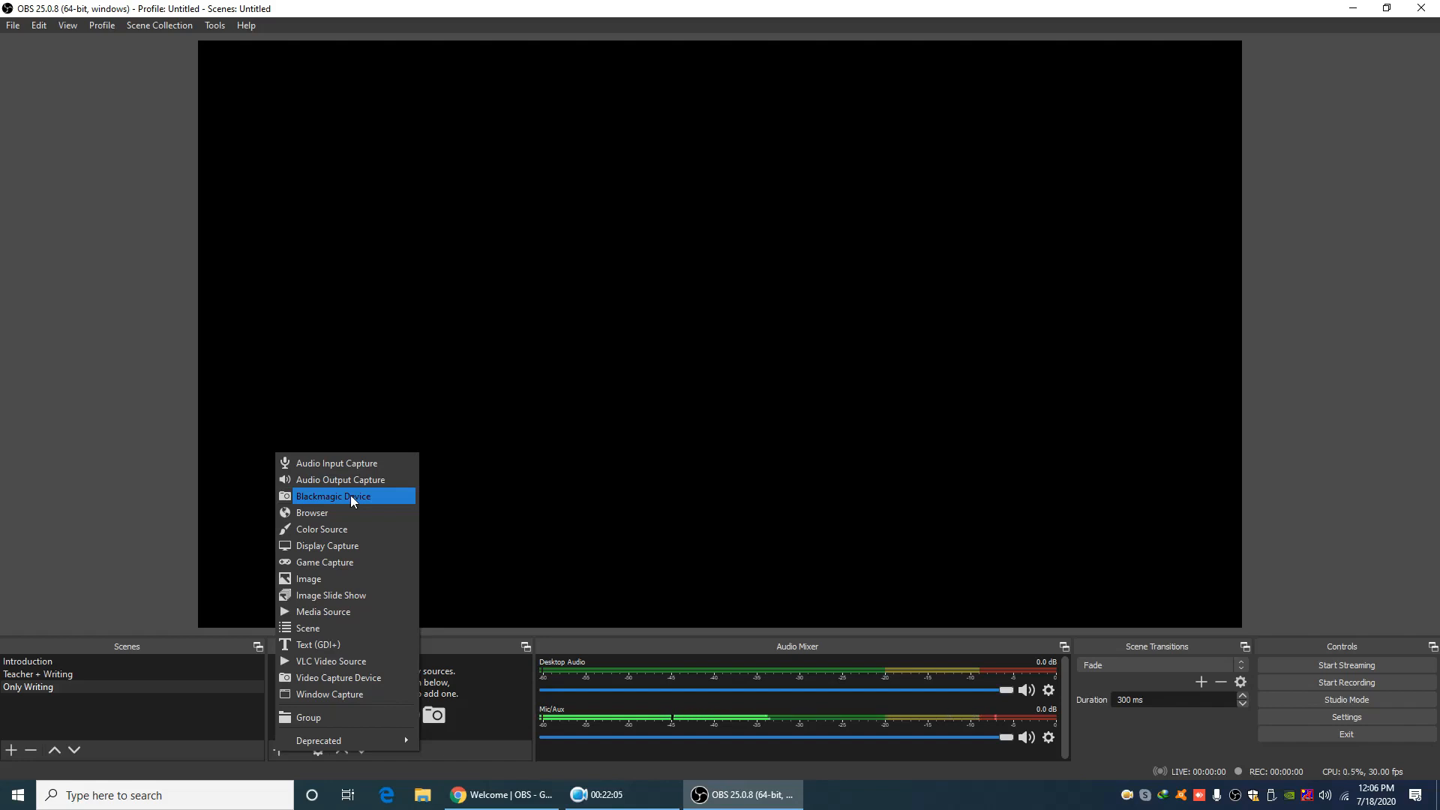
pyautogui.click(337, 548)
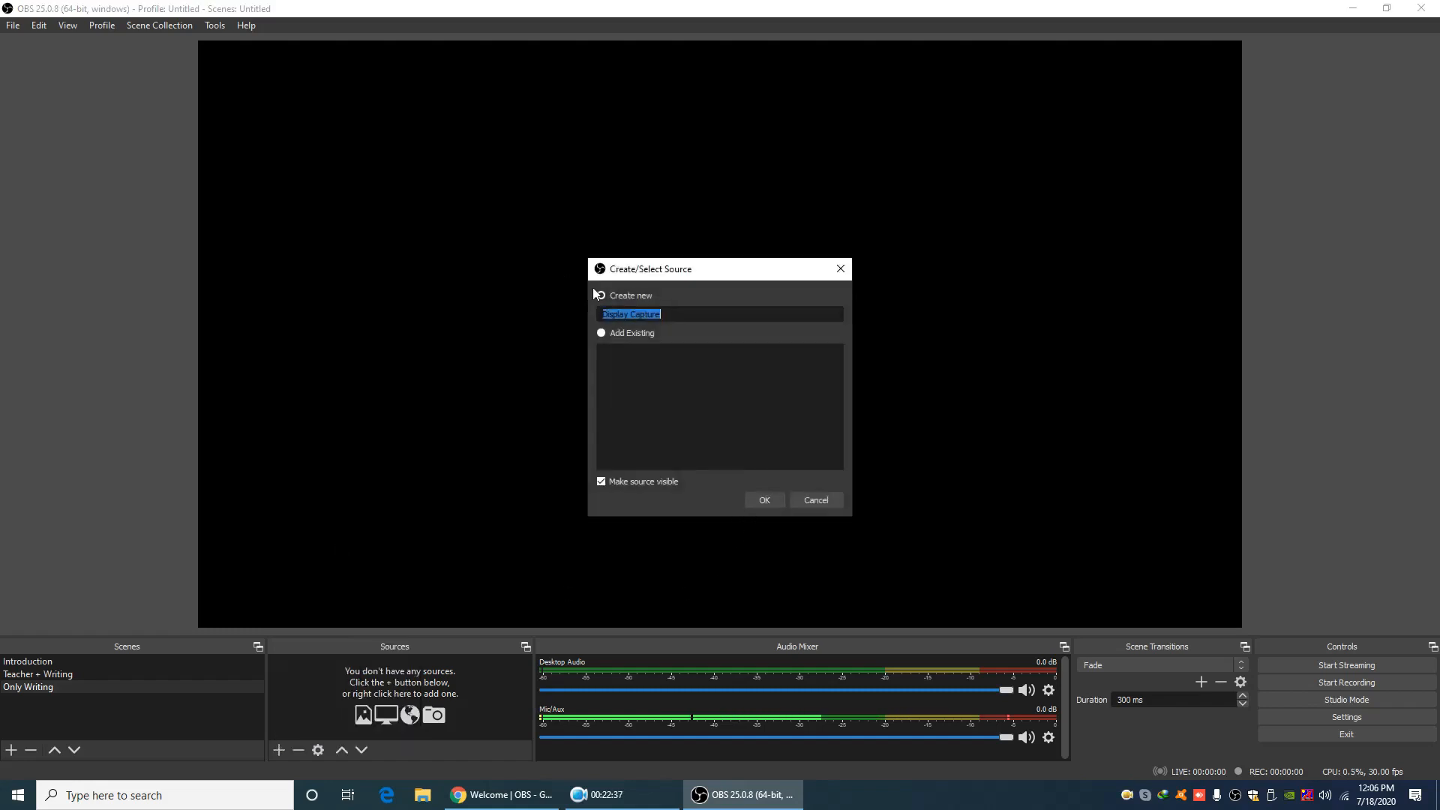
pyautogui.click(763, 501)
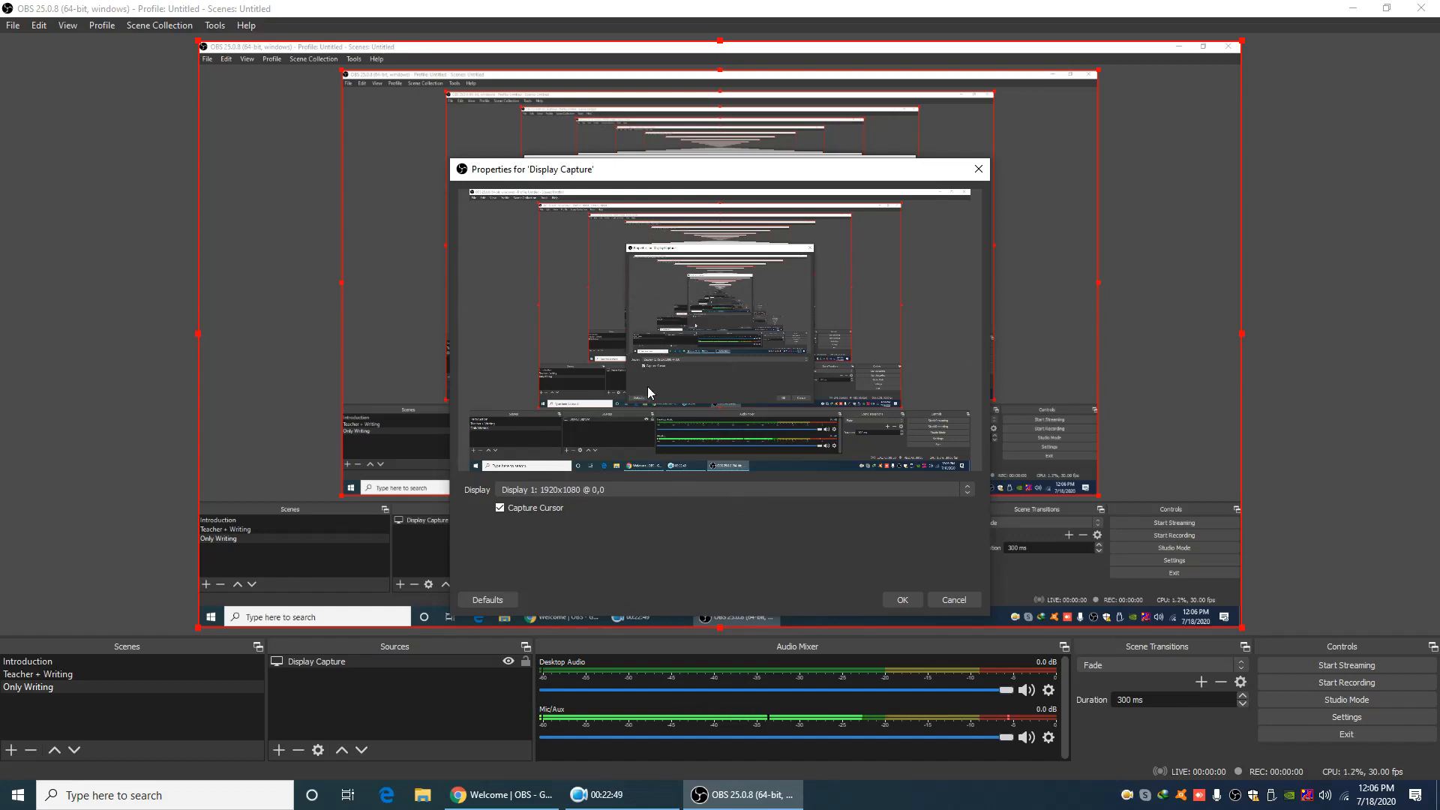
pyautogui.moveTo(639, 169)
pyautogui.mouseDown()
pyautogui.moveTo(362, 262)
pyautogui.moveTo(274, 357)
pyautogui.moveTo(600, 539)
pyautogui.moveTo(895, 406)
pyautogui.moveTo(866, 459)
pyautogui.moveTo(505, 507)
pyautogui.moveTo(348, 546)
pyautogui.moveTo(245, 426)
pyautogui.moveTo(280, 245)
pyautogui.moveTo(457, 119)
pyautogui.moveTo(817, 64)
pyautogui.moveTo(914, 156)
pyautogui.moveTo(638, 171)
pyautogui.mouseUp()
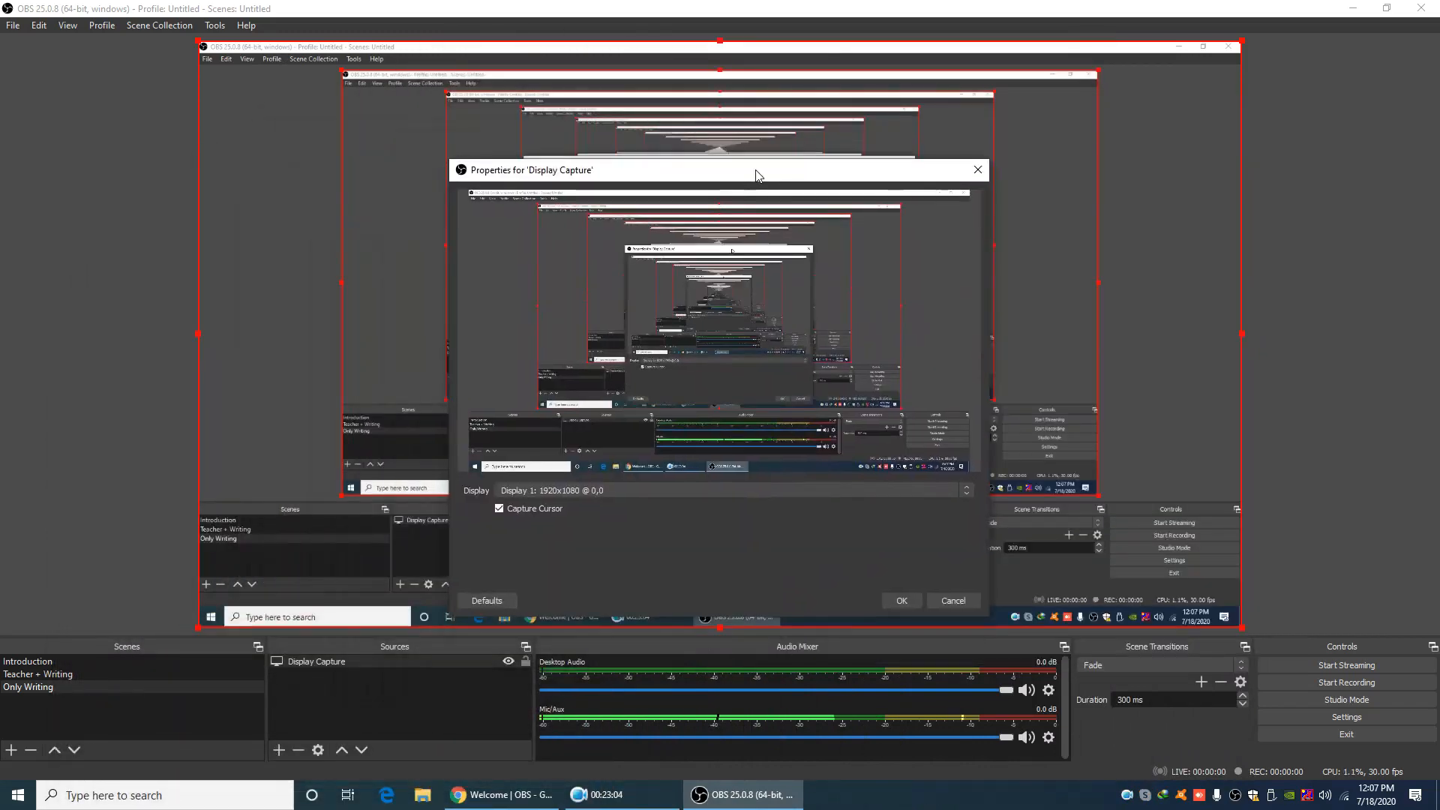
pyautogui.click(953, 600)
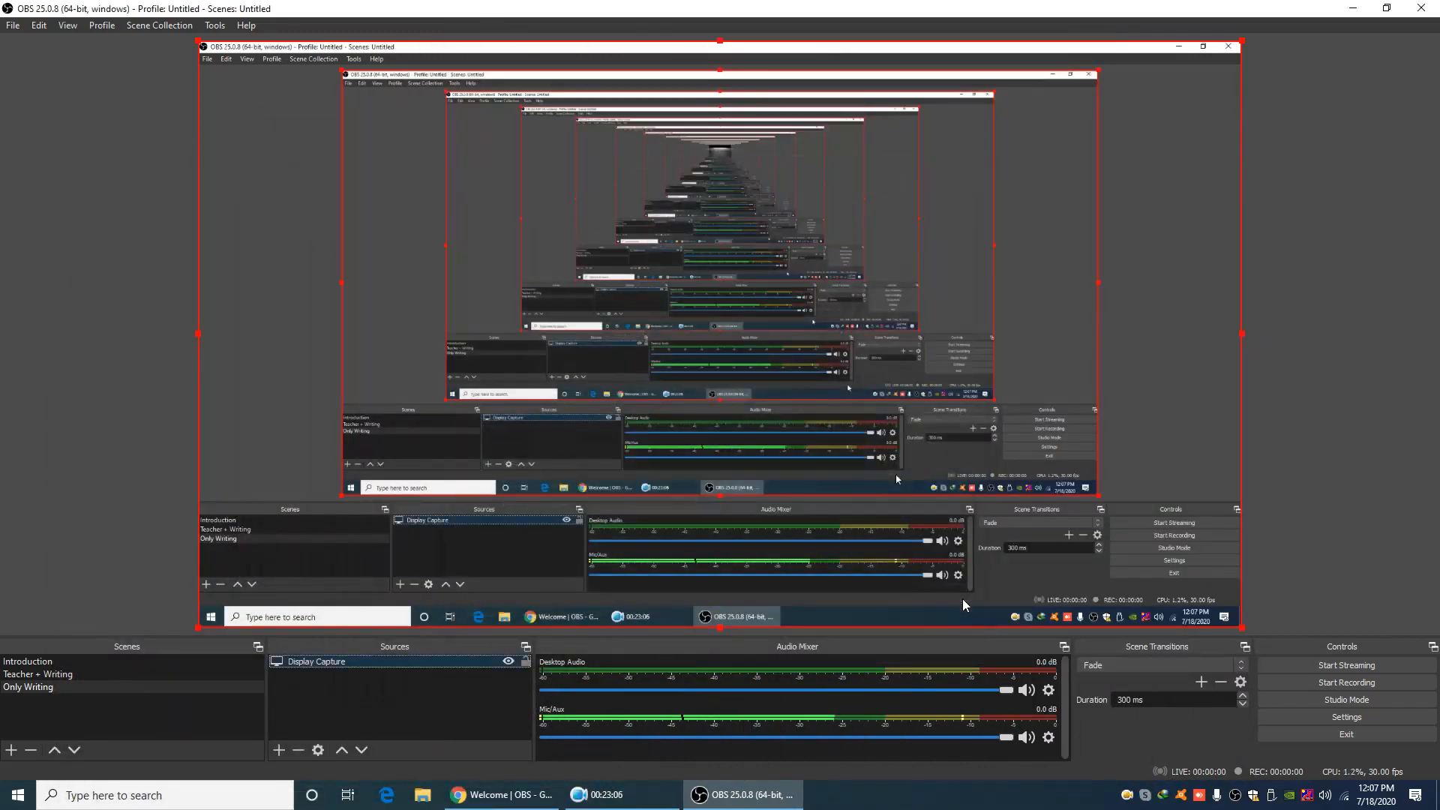
# Remove the Display Capture source from the Only Writing scene
pyautogui.rightClick(364, 659)
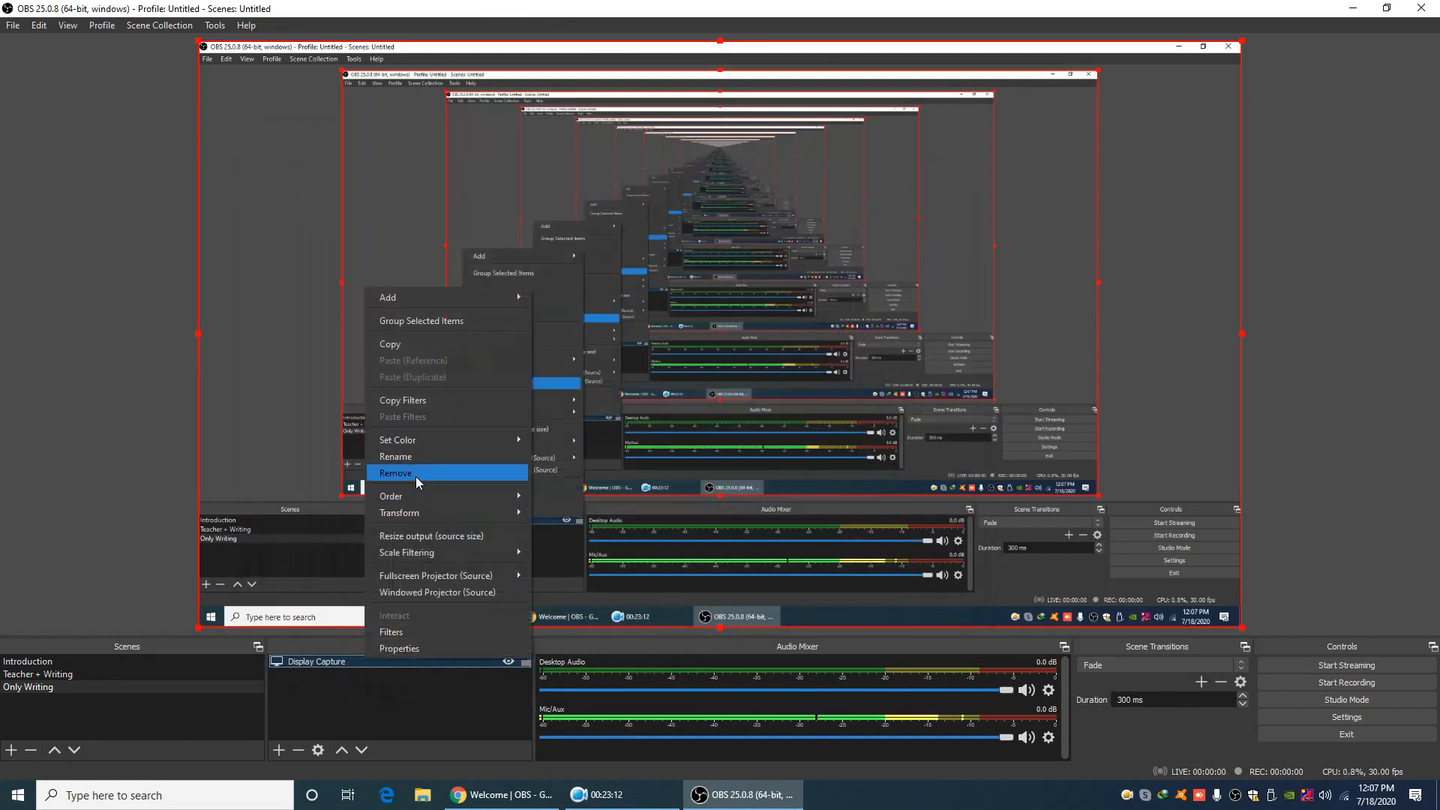
pyautogui.click(298, 750)
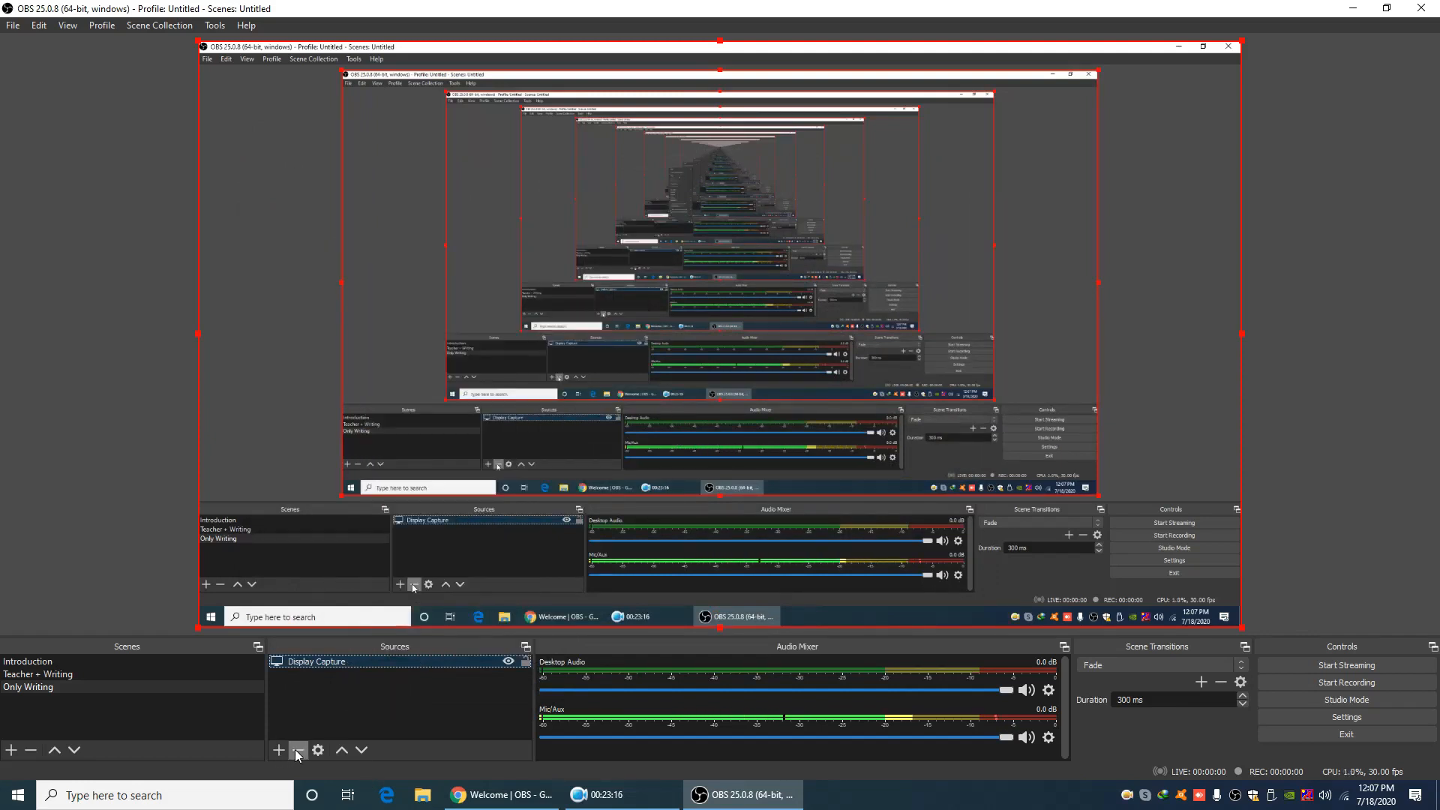
pyautogui.click(298, 750)
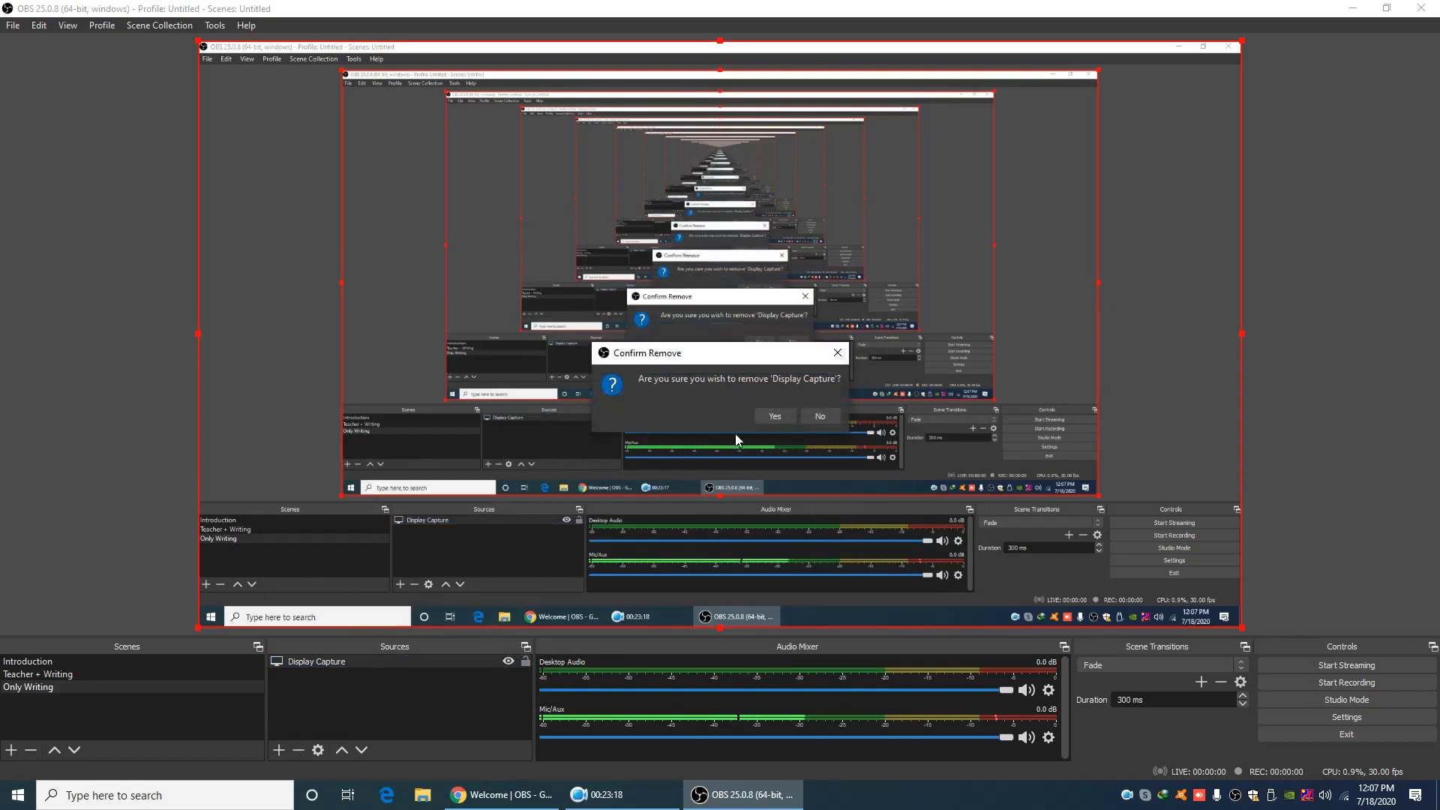
pyautogui.click(771, 417)
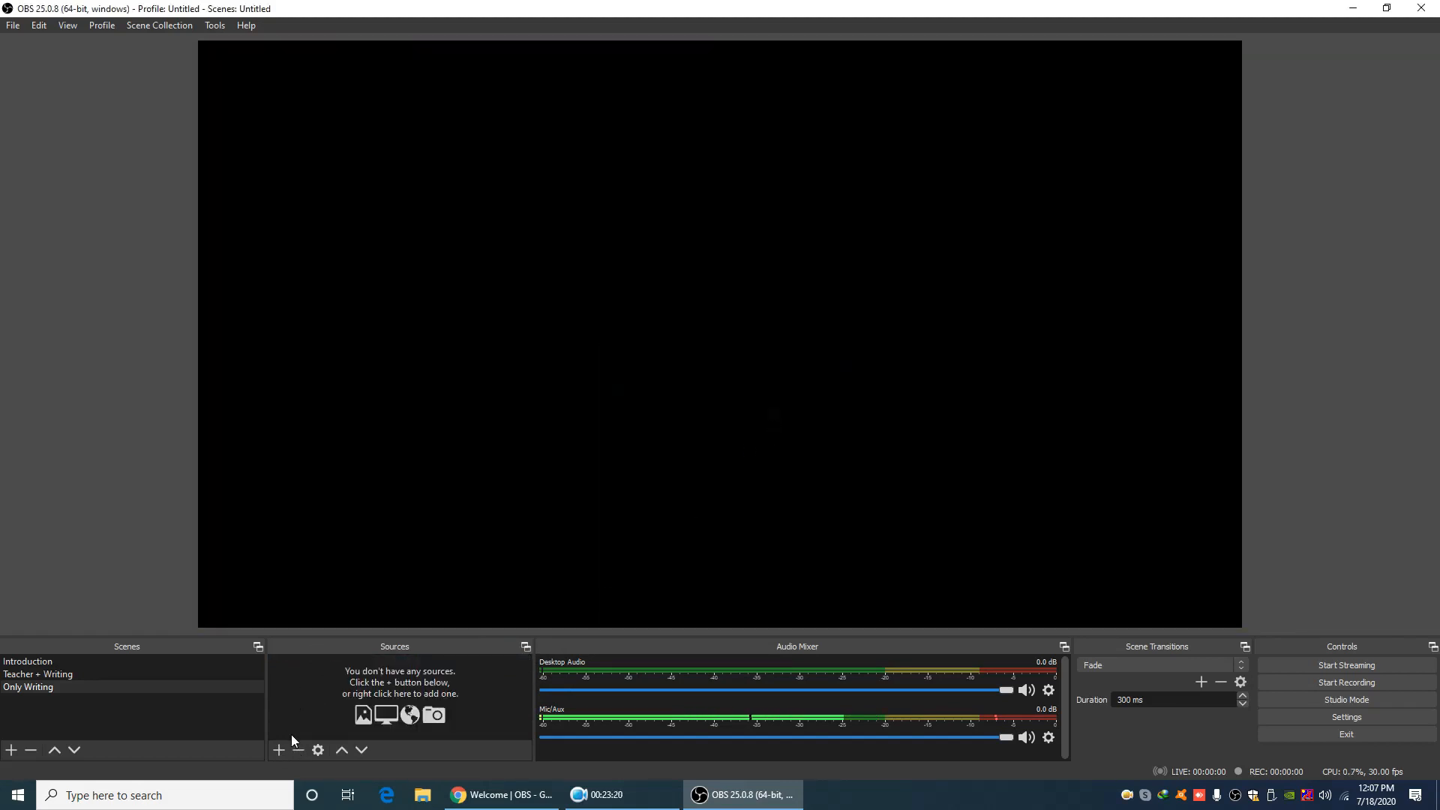
# Add a new Window Capture source to the Only Writing scene, view the capturable windows and dismiss its properties
pyautogui.click(278, 749)
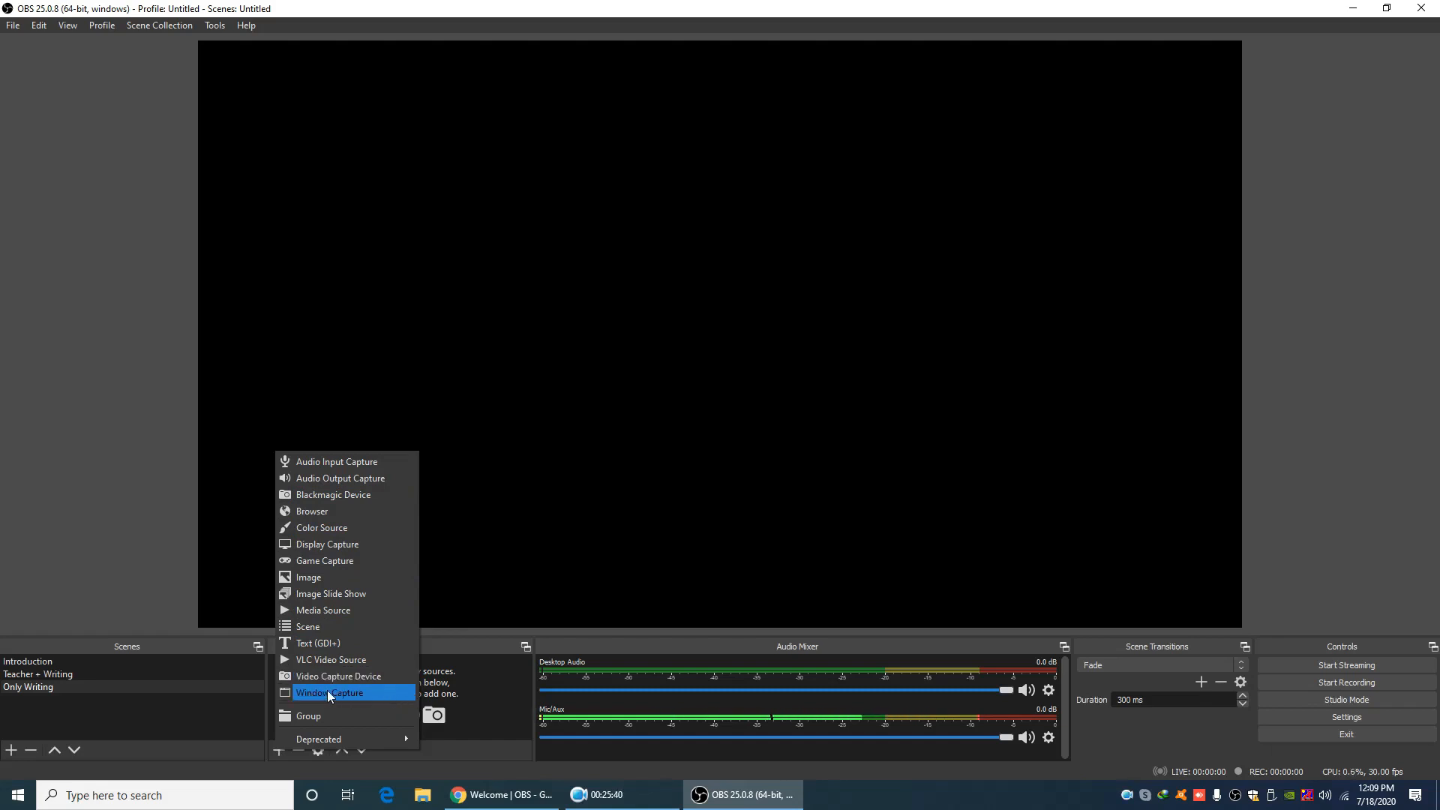
pyautogui.moveTo(622, 796)
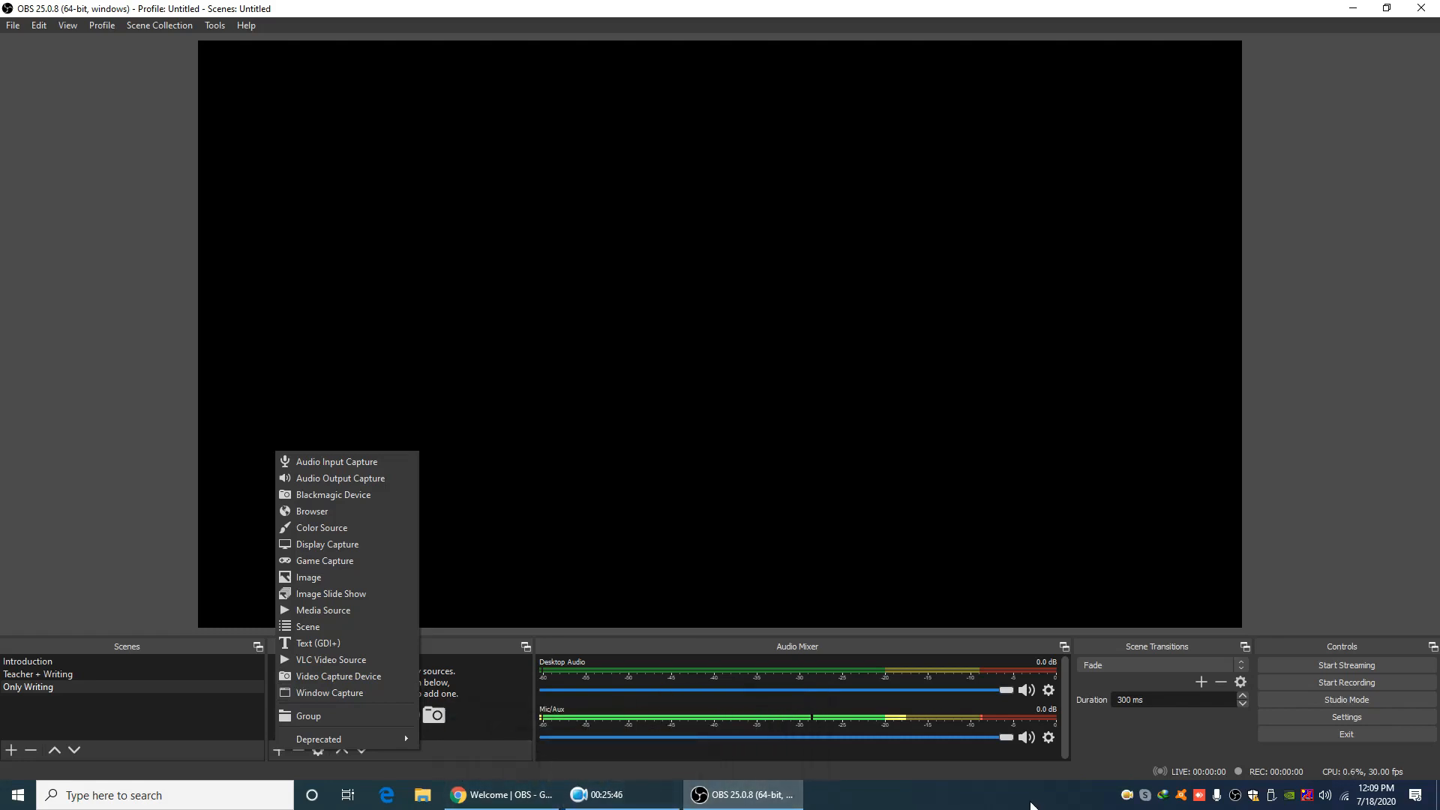
pyautogui.click(330, 690)
pyautogui.click(762, 500)
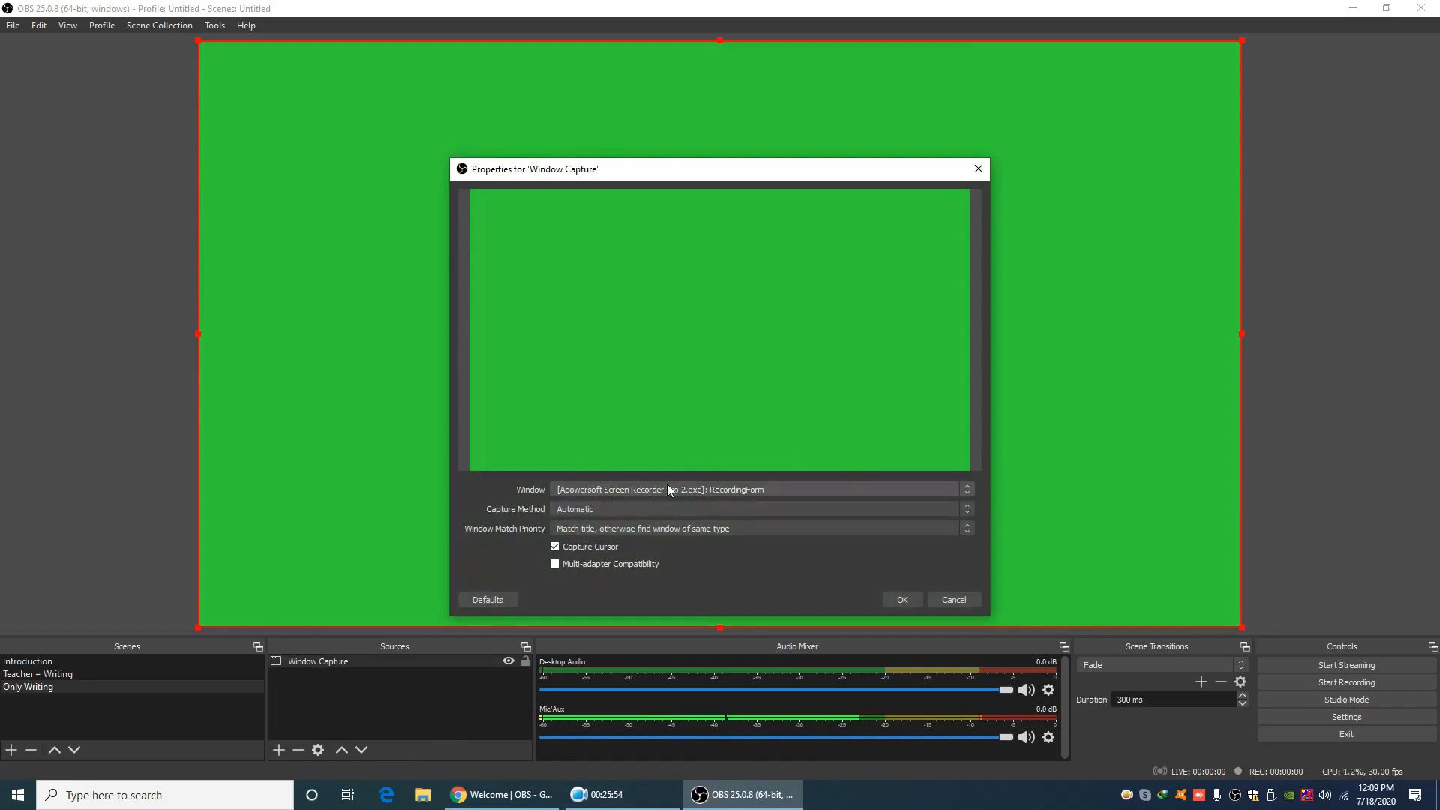
pyautogui.click(964, 496)
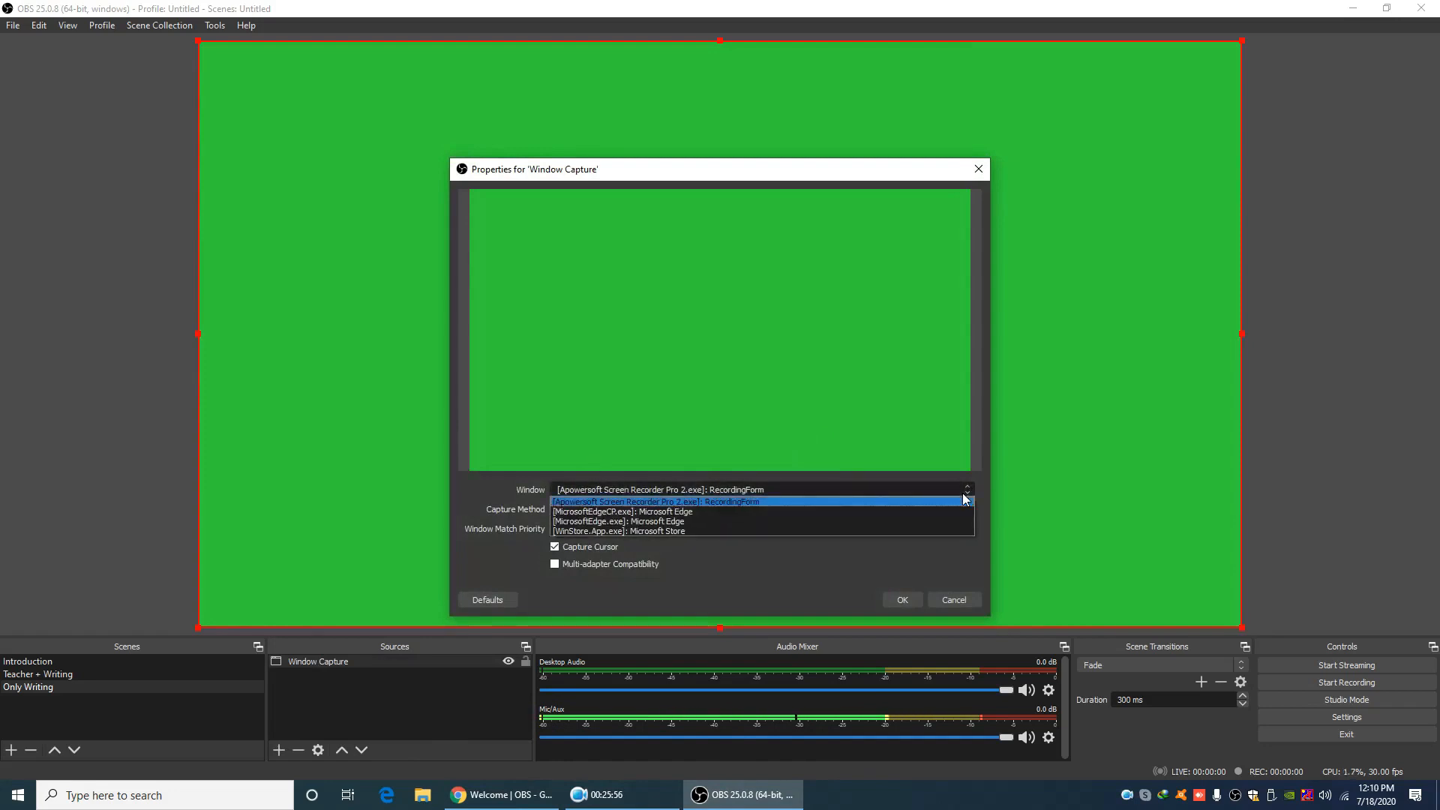
pyautogui.click(953, 597)
pyautogui.click(953, 597)
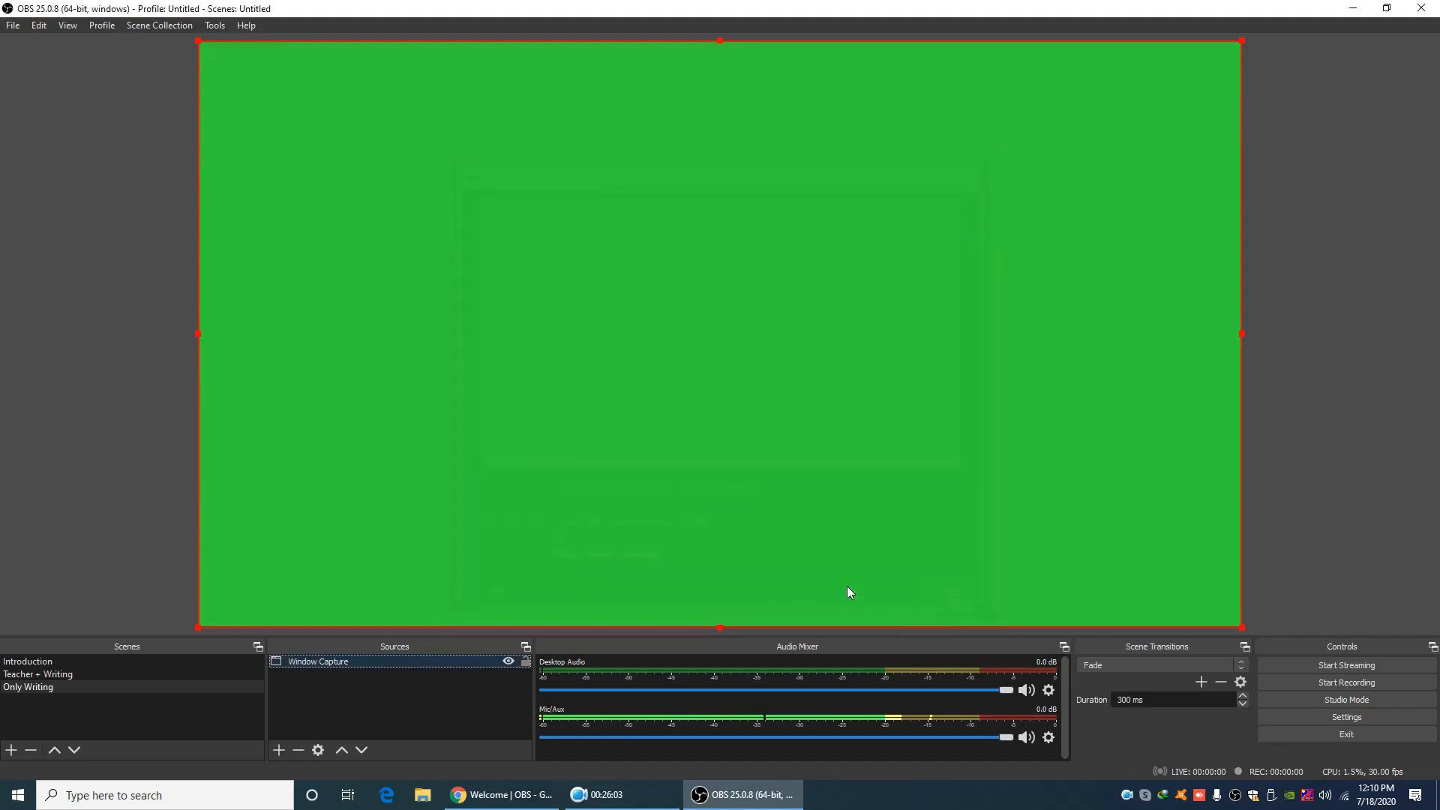
# Remove the Window Capture source from the Only Writing scene
pyautogui.rightClick(378, 663)
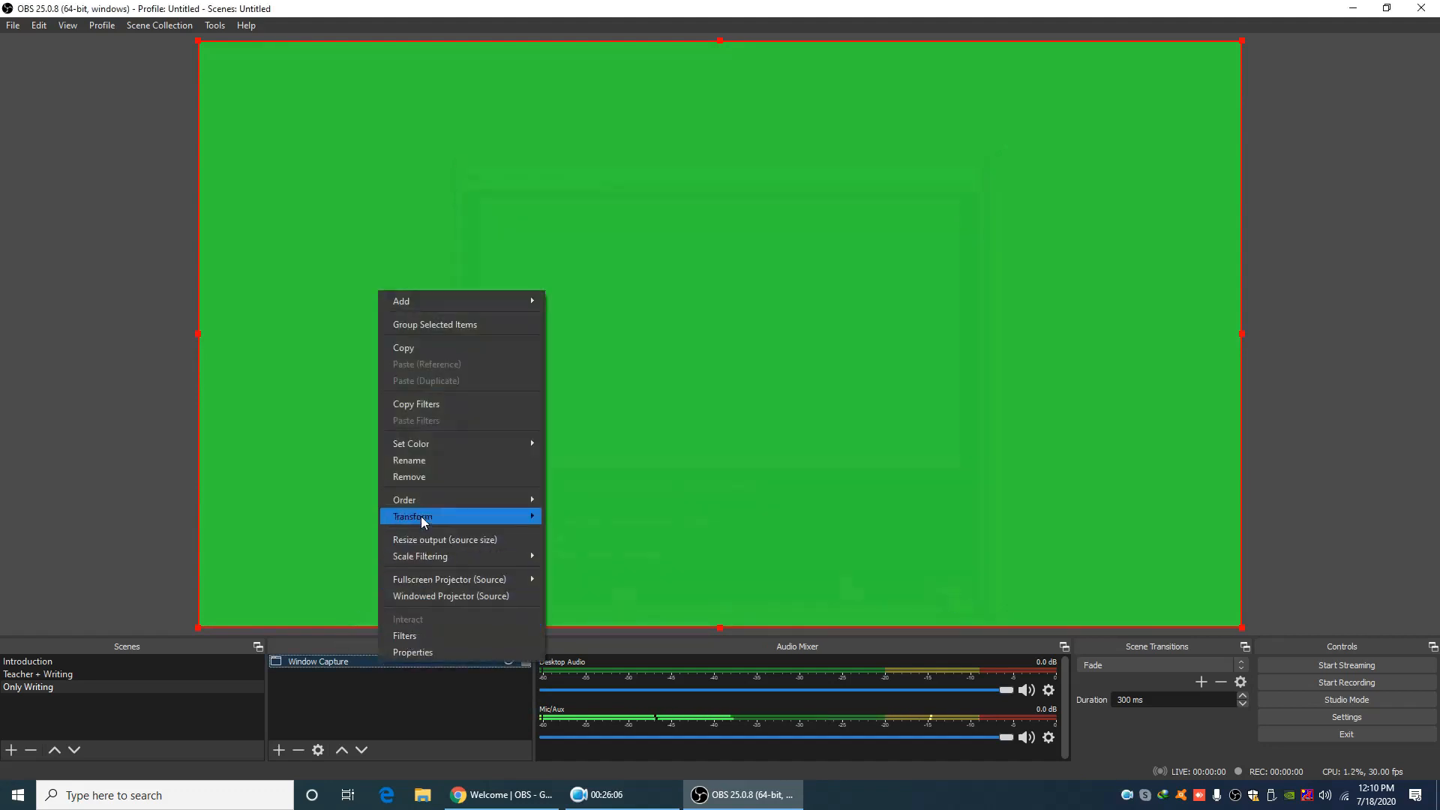
pyautogui.click(424, 477)
pyautogui.click(778, 416)
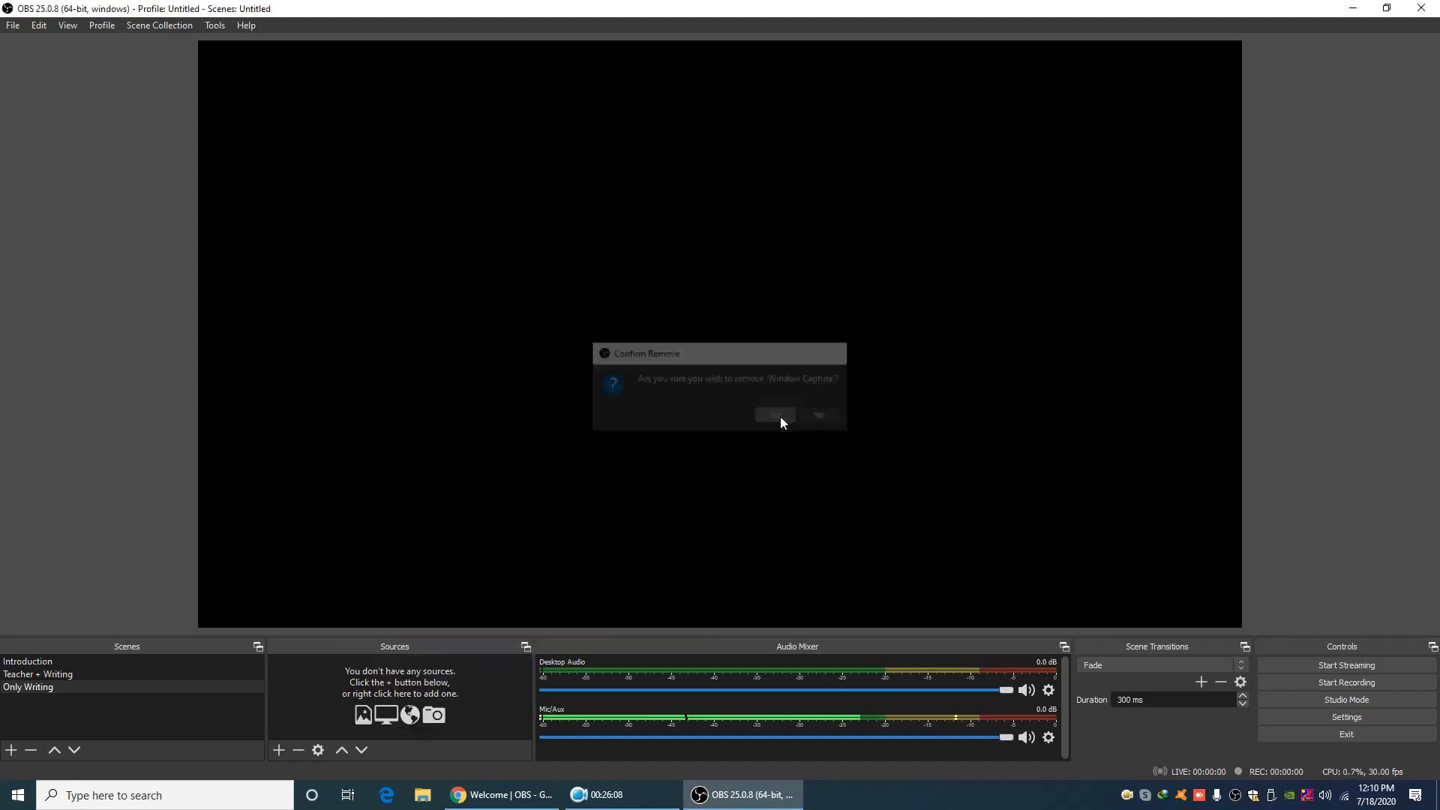
pyautogui.click(280, 749)
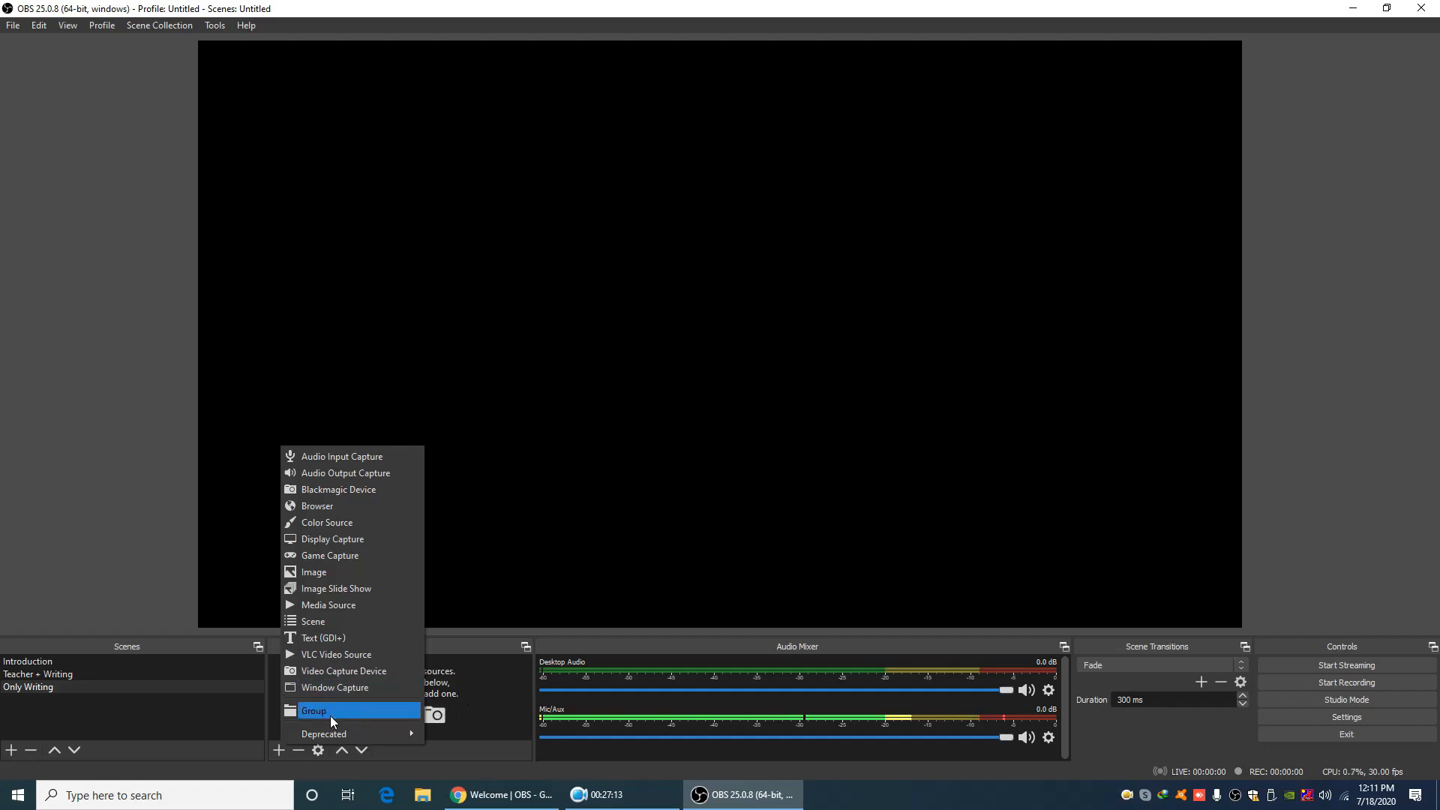
pyautogui.moveTo(342, 736)
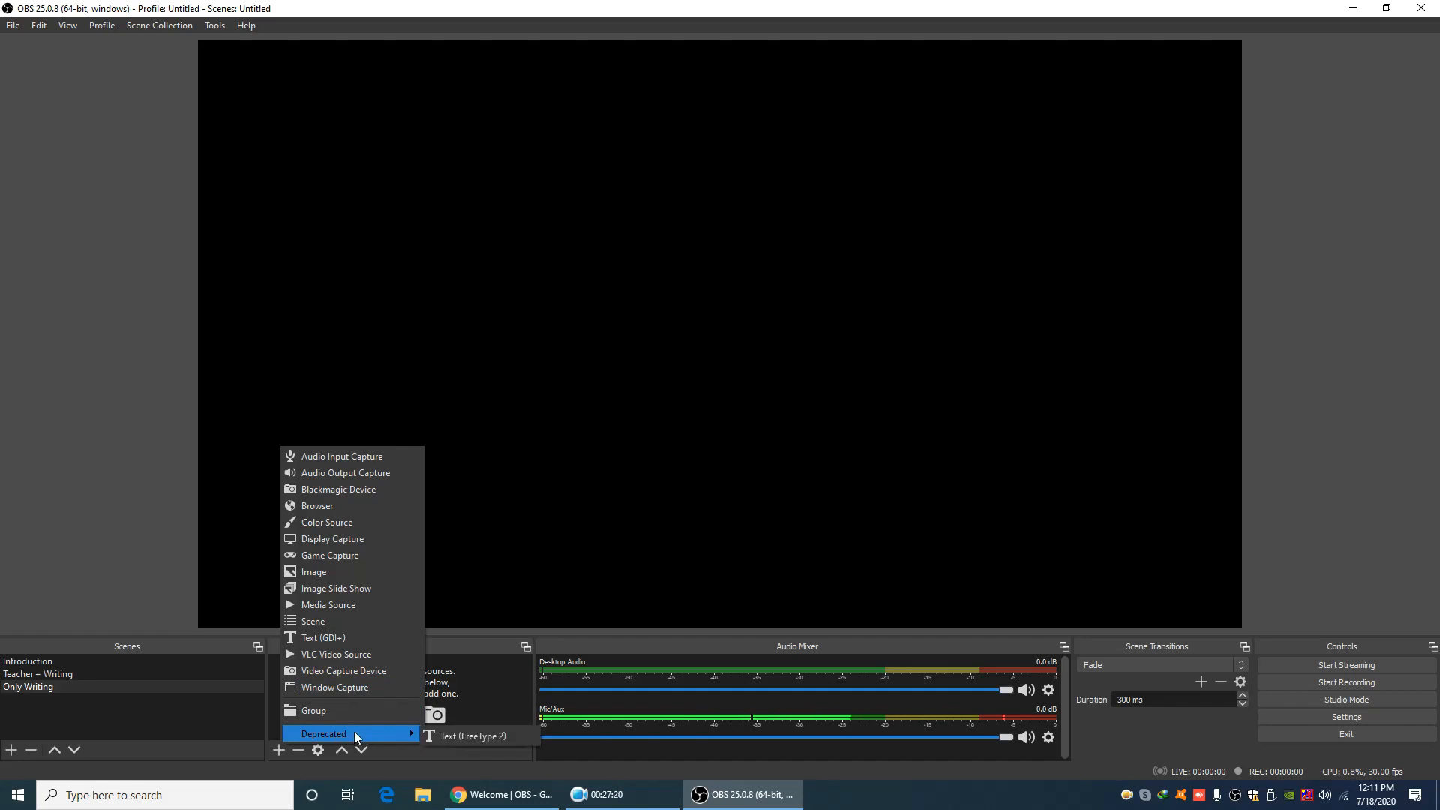
pyautogui.click(466, 689)
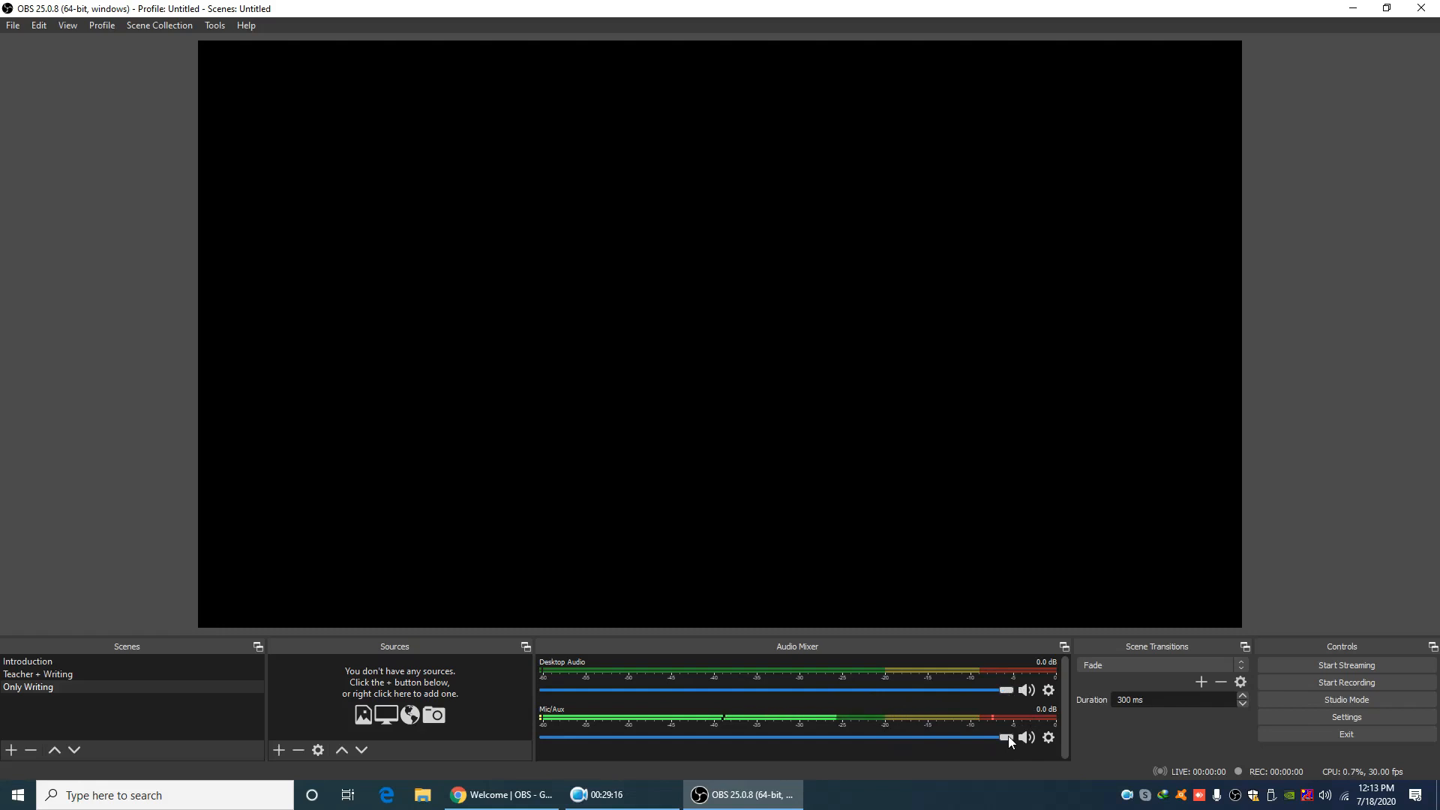
# Lower the Mic/Aux volume in the audio mixer and raise it back to 0.0 dB
pyautogui.moveTo(1008, 737); pyautogui.dragTo(825, 747)
pyautogui.moveTo(730, 744); pyautogui.dragTo(809, 745)
pyautogui.moveTo(929, 741); pyautogui.dragTo(965, 741)
pyautogui.moveTo(965, 737); pyautogui.dragTo(1009, 737)
# Mute both Mic/Aux and Desktop Audio in the mixer and unmute them again
pyautogui.click(1027, 738)
pyautogui.click(1026, 690)
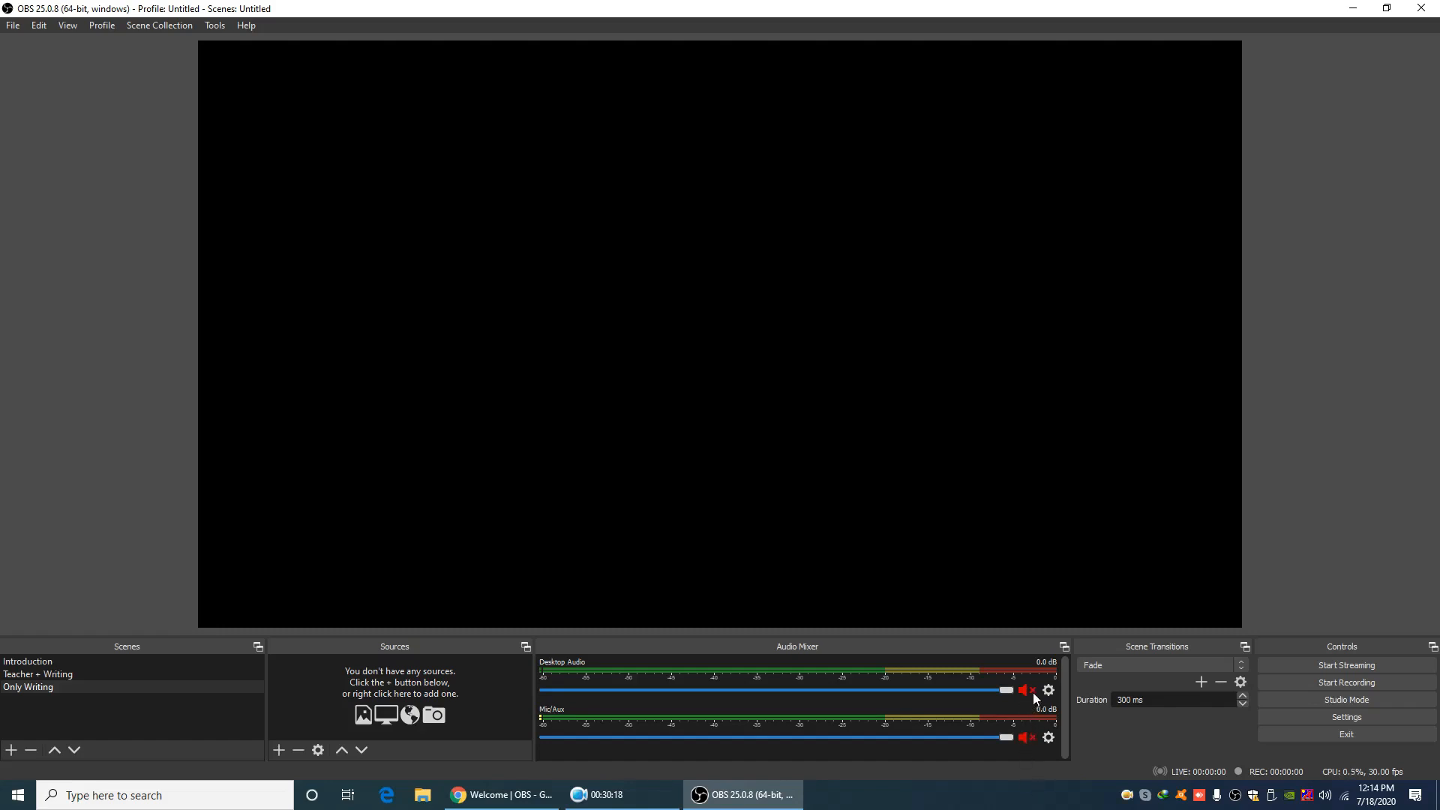
pyautogui.click(1023, 738)
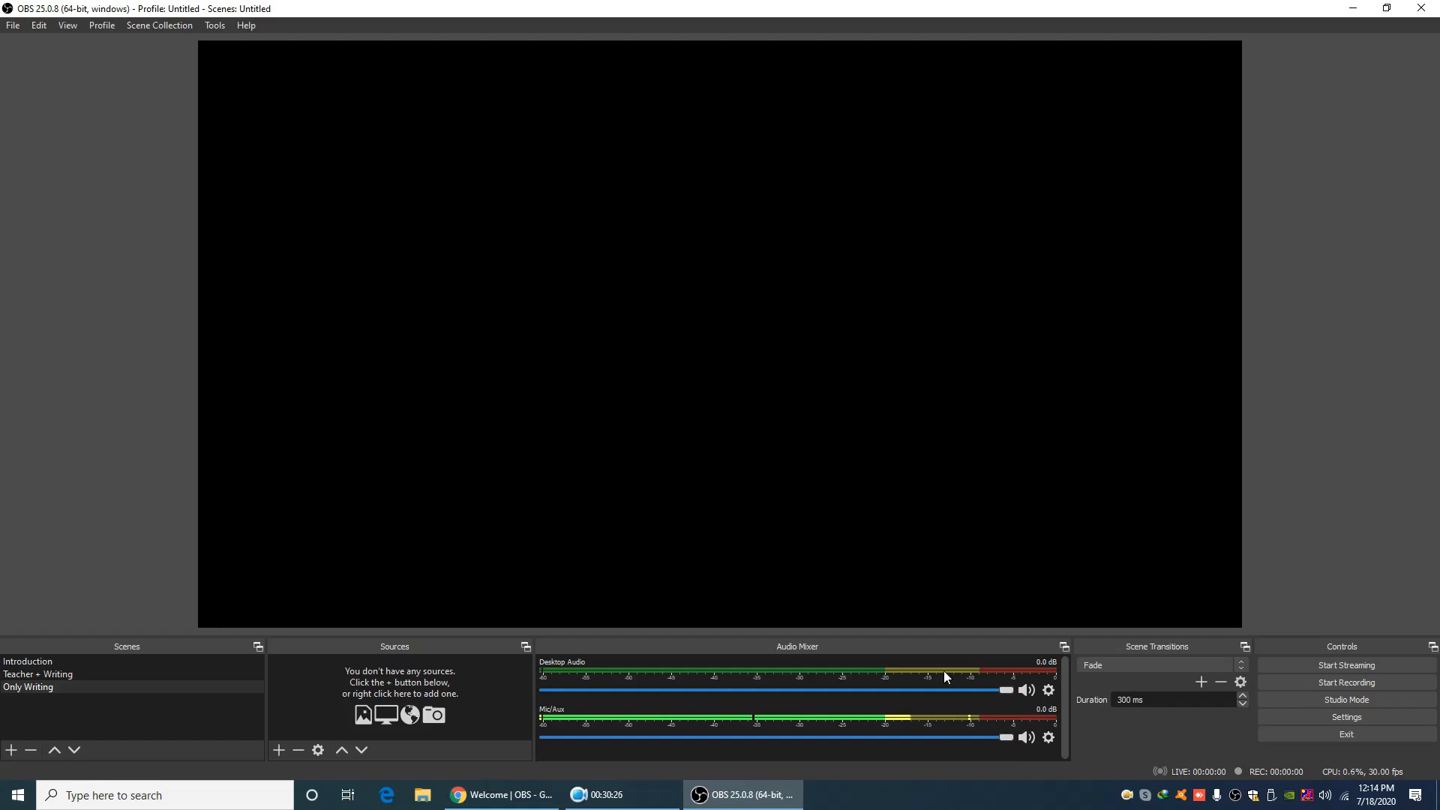
# Mute Desktop Audio and Mic/Aux in the mixer, and turn only Mic/Aux back on
pyautogui.click(1026, 690)
pyautogui.click(1025, 739)
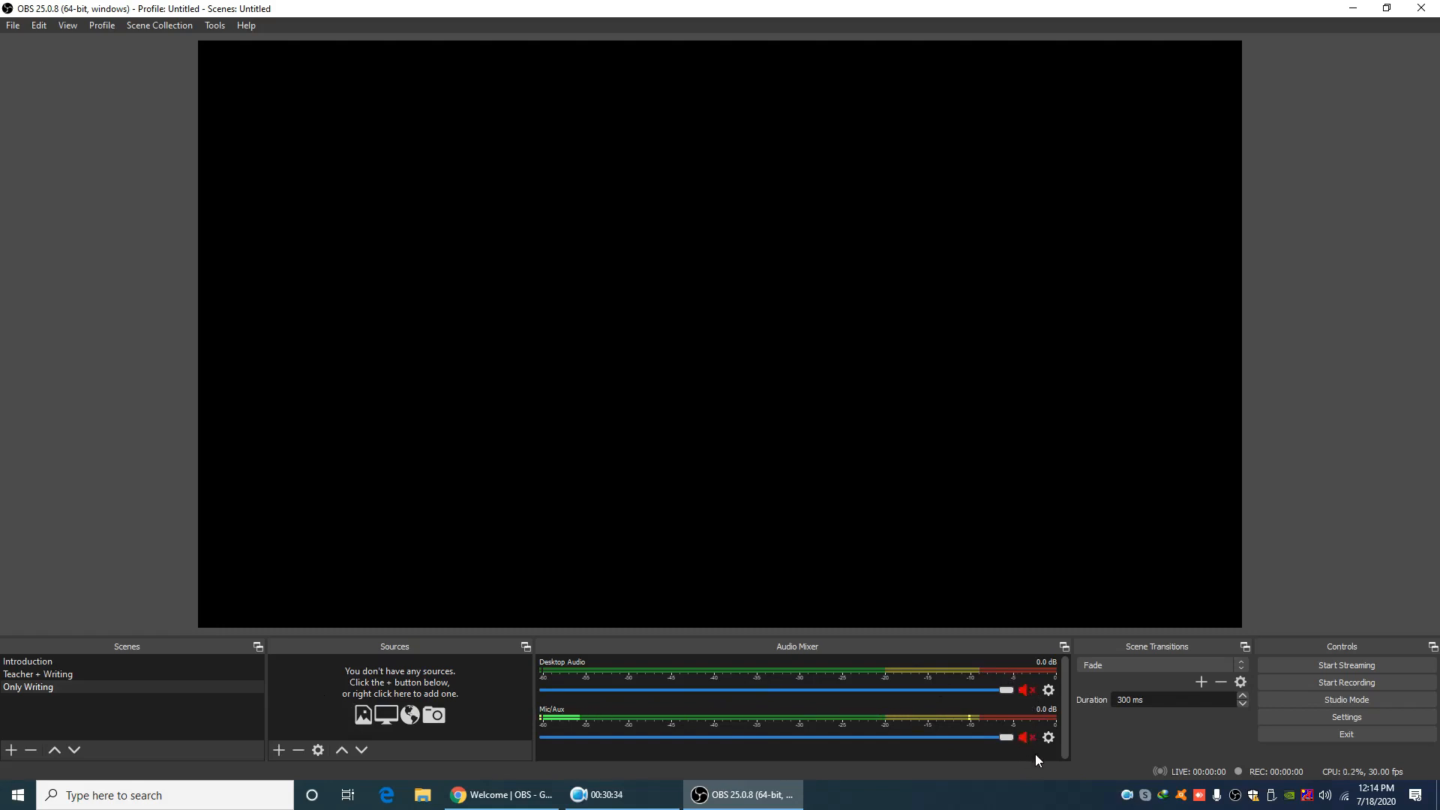
pyautogui.click(1027, 740)
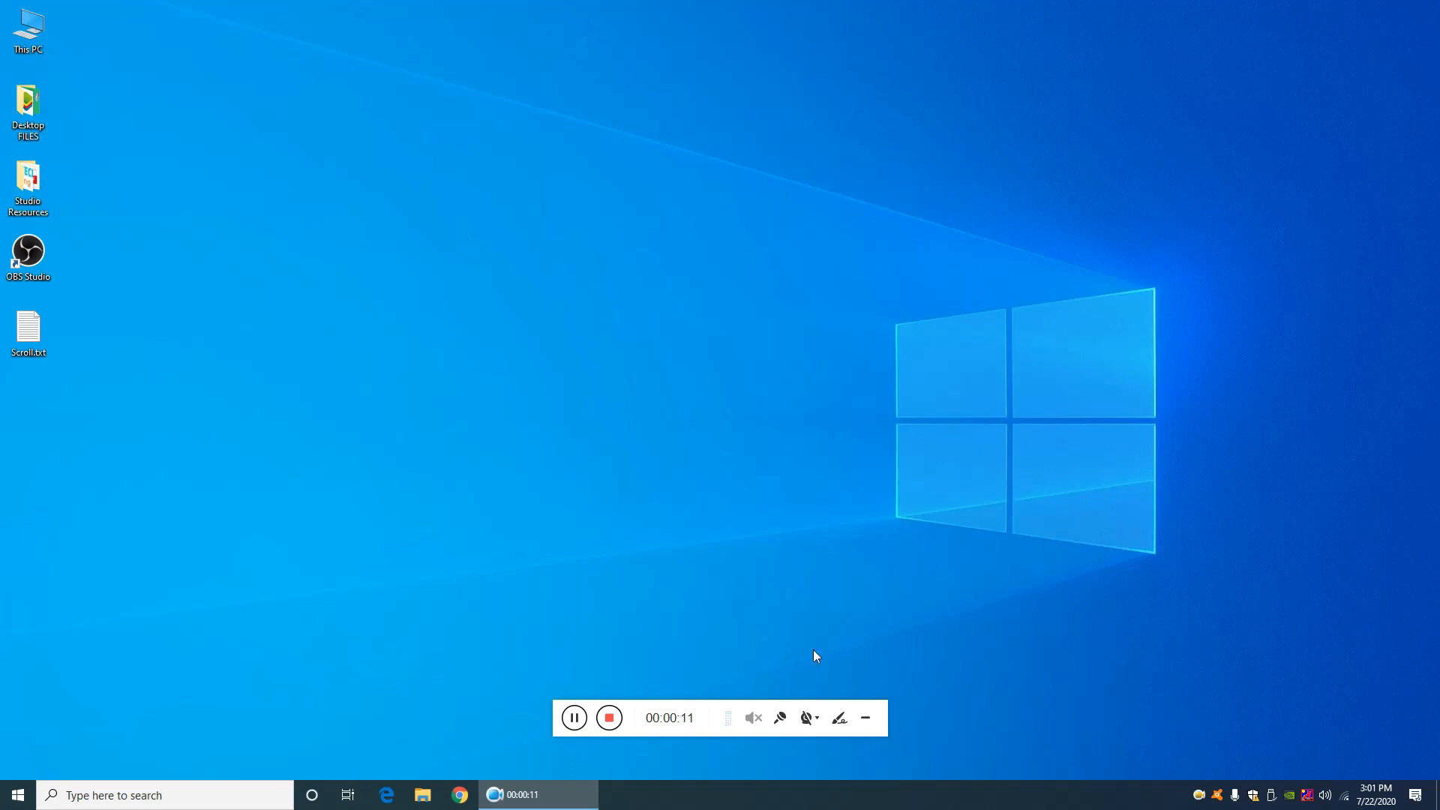
pyautogui.click(864, 720)
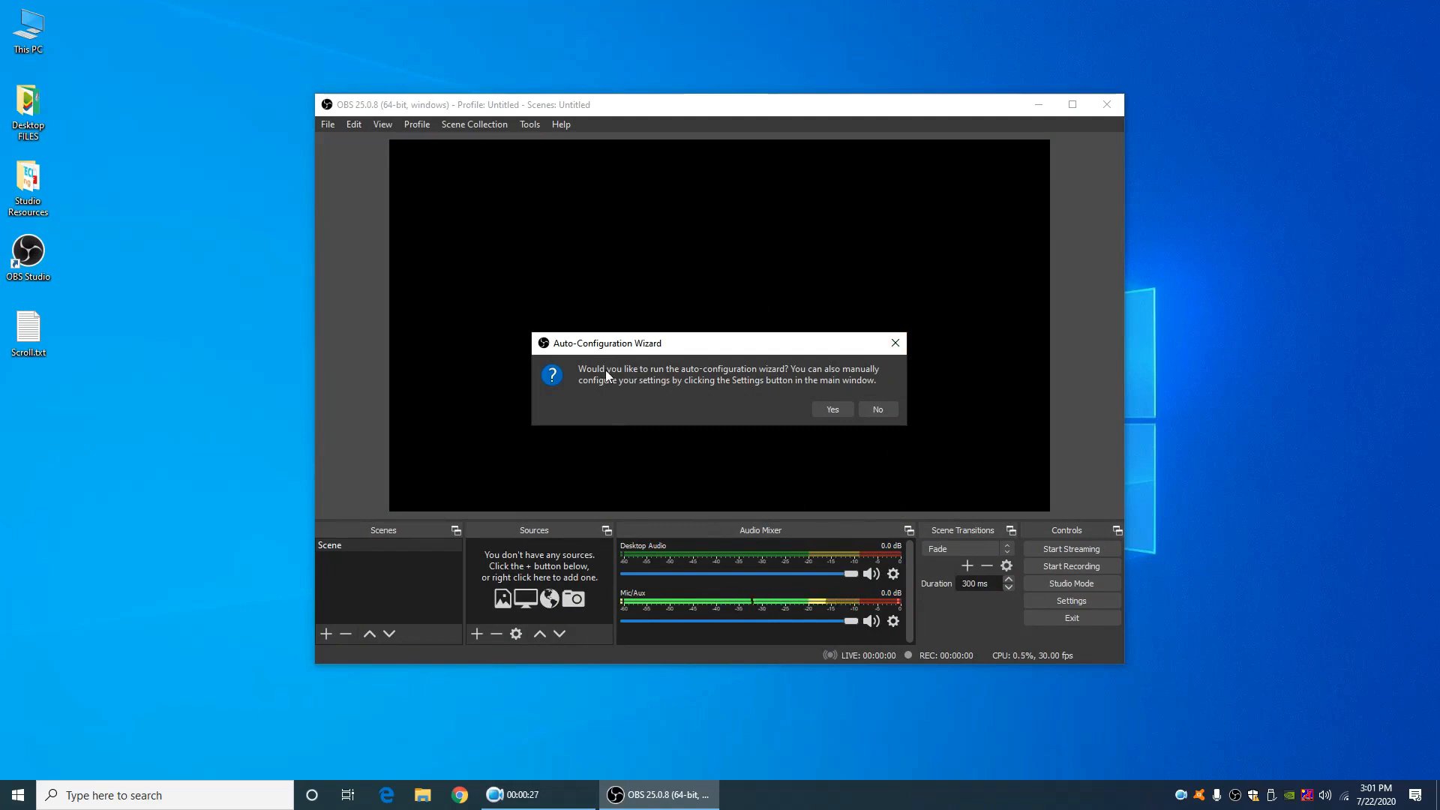
# Decline the auto-configuration wizard and maximize the OBS window
pyautogui.click(878, 406)
pyautogui.click(878, 409)
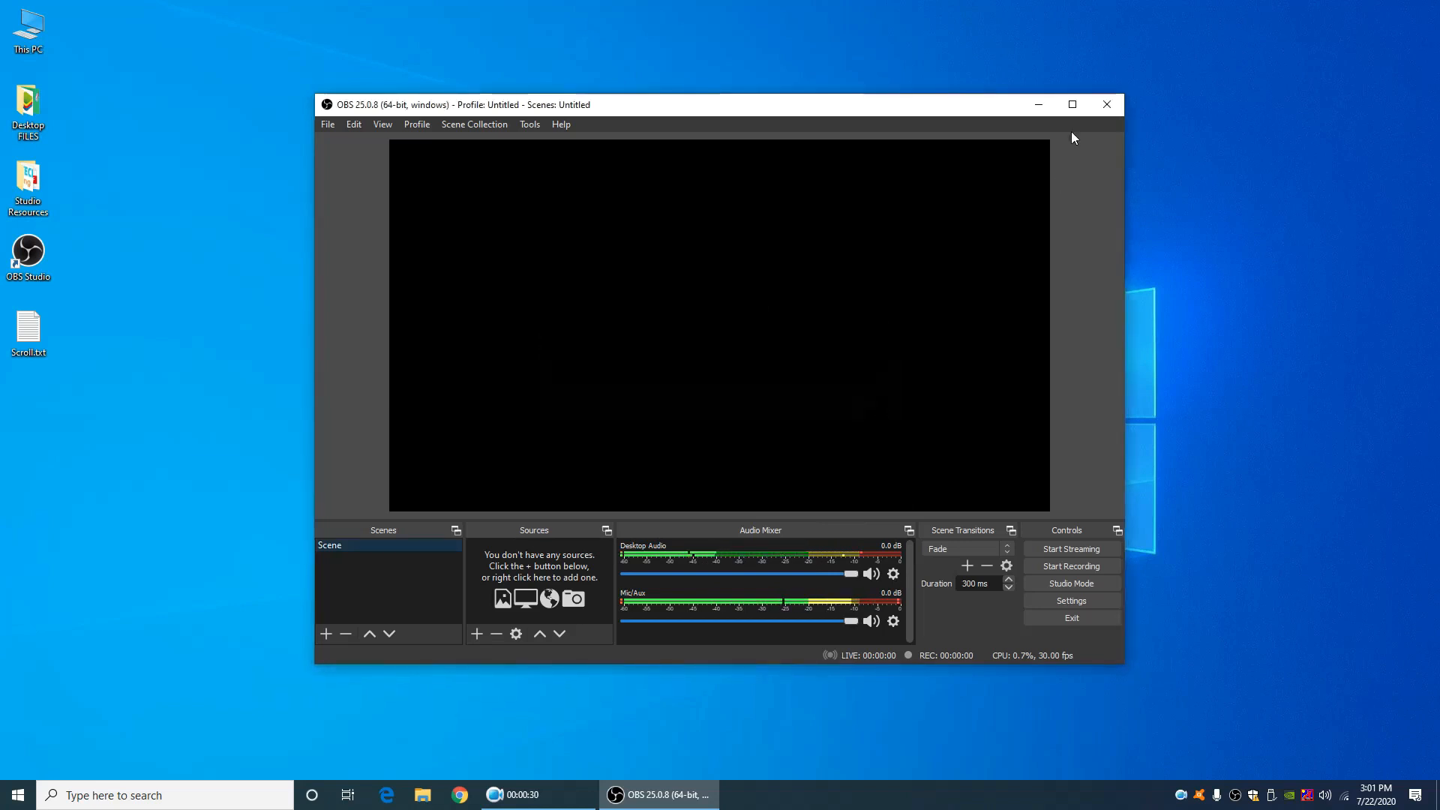
pyautogui.click(1072, 105)
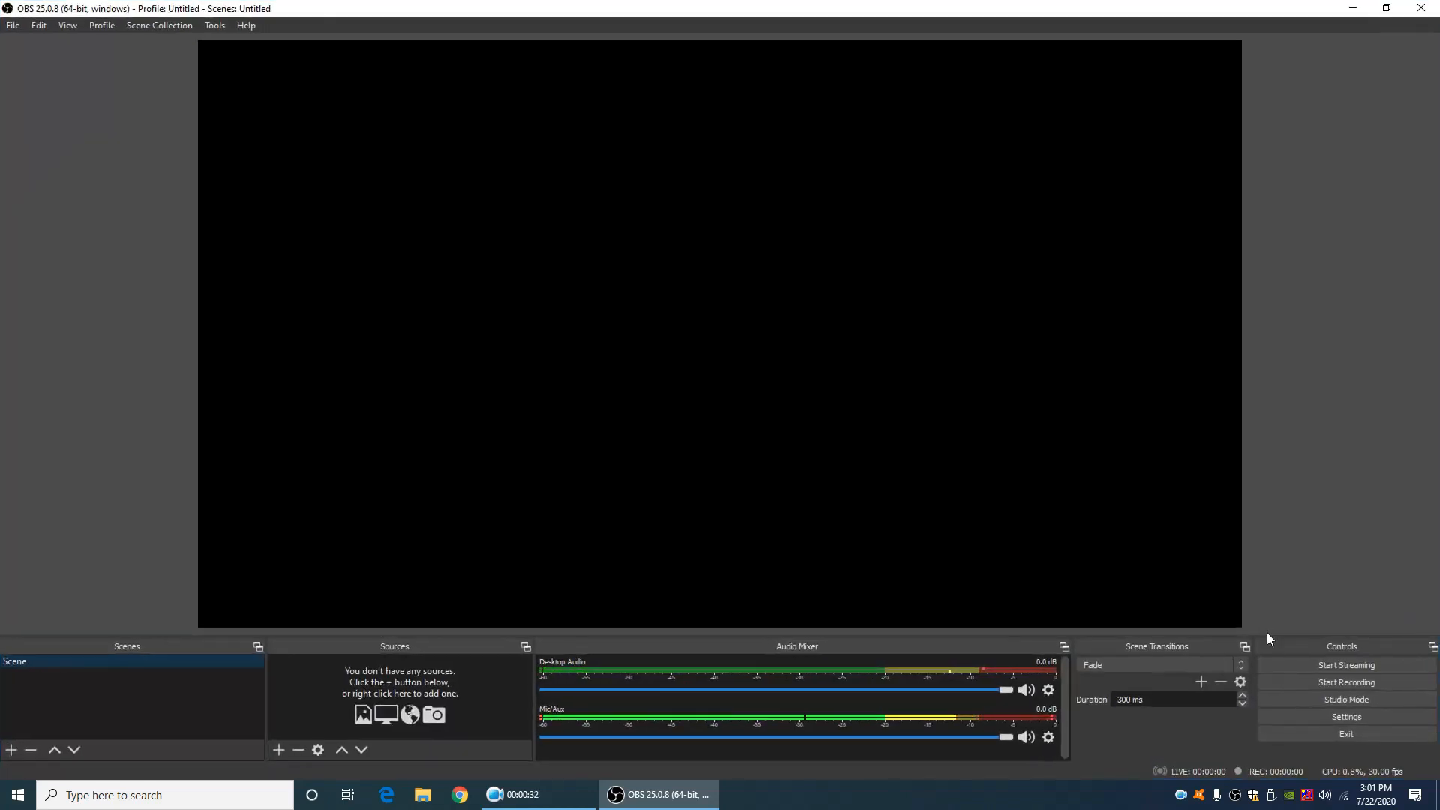
# Set the output (scaled) video resolution to 1920x1080 in the settings
pyautogui.click(1334, 714)
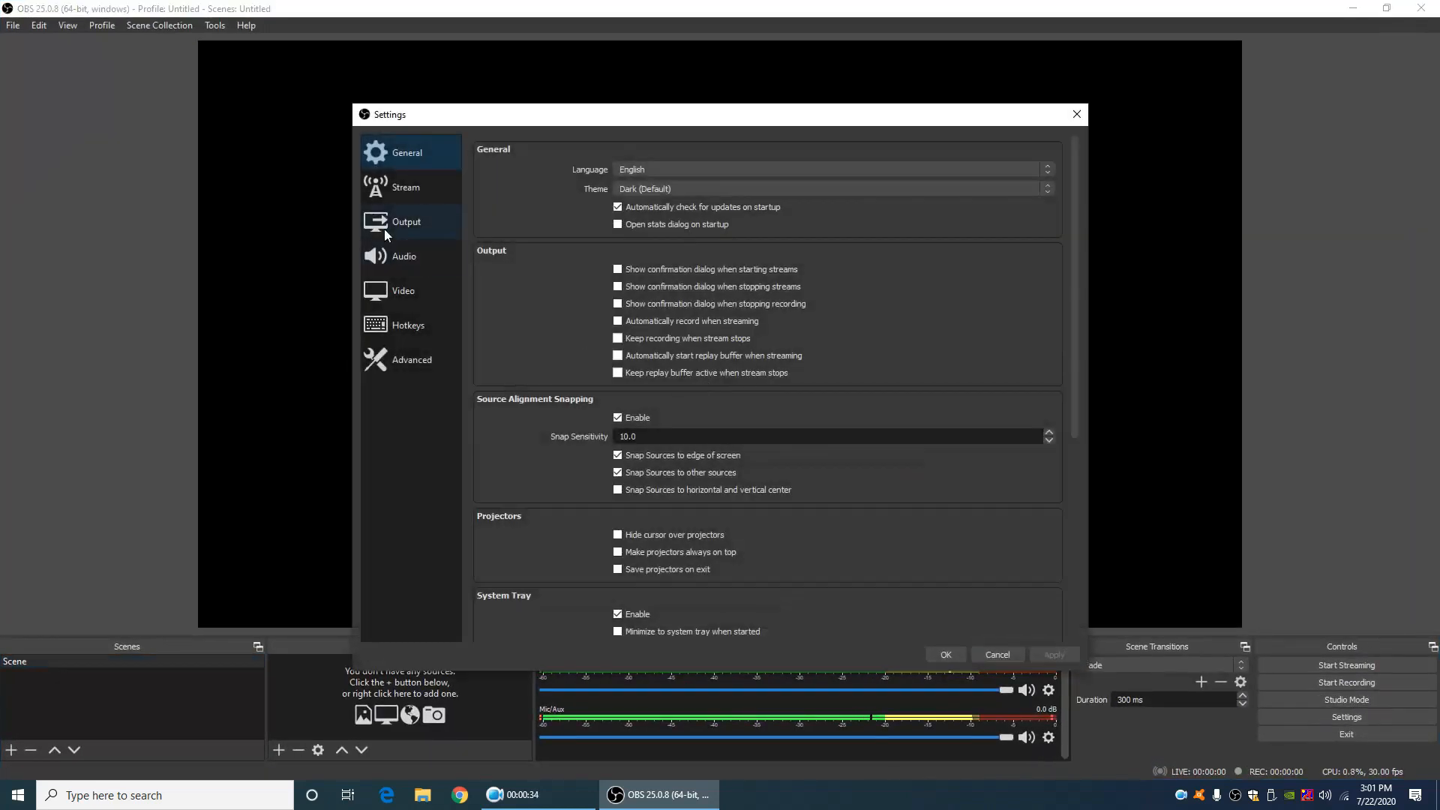
pyautogui.click(400, 297)
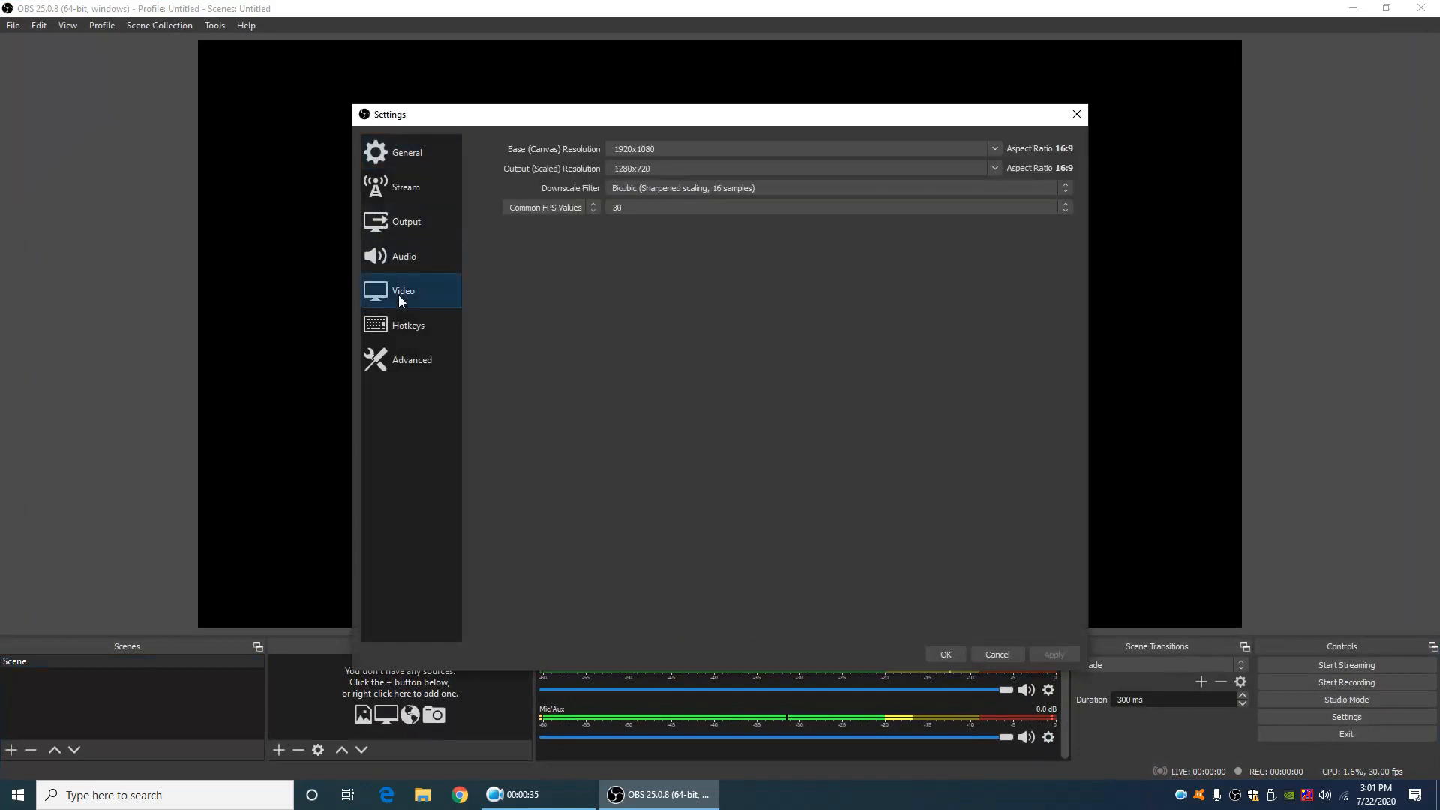
pyautogui.click(995, 169)
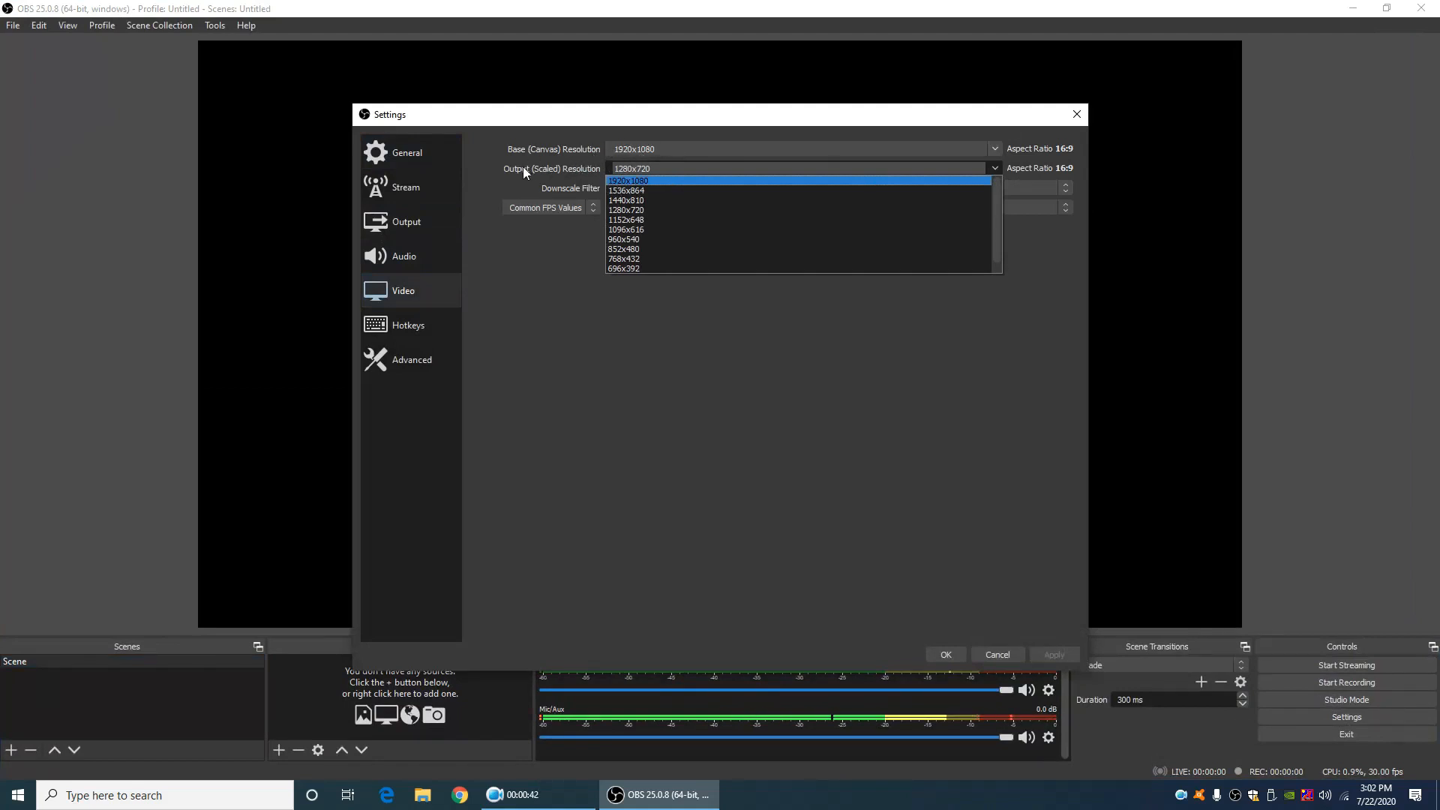
pyautogui.click(654, 182)
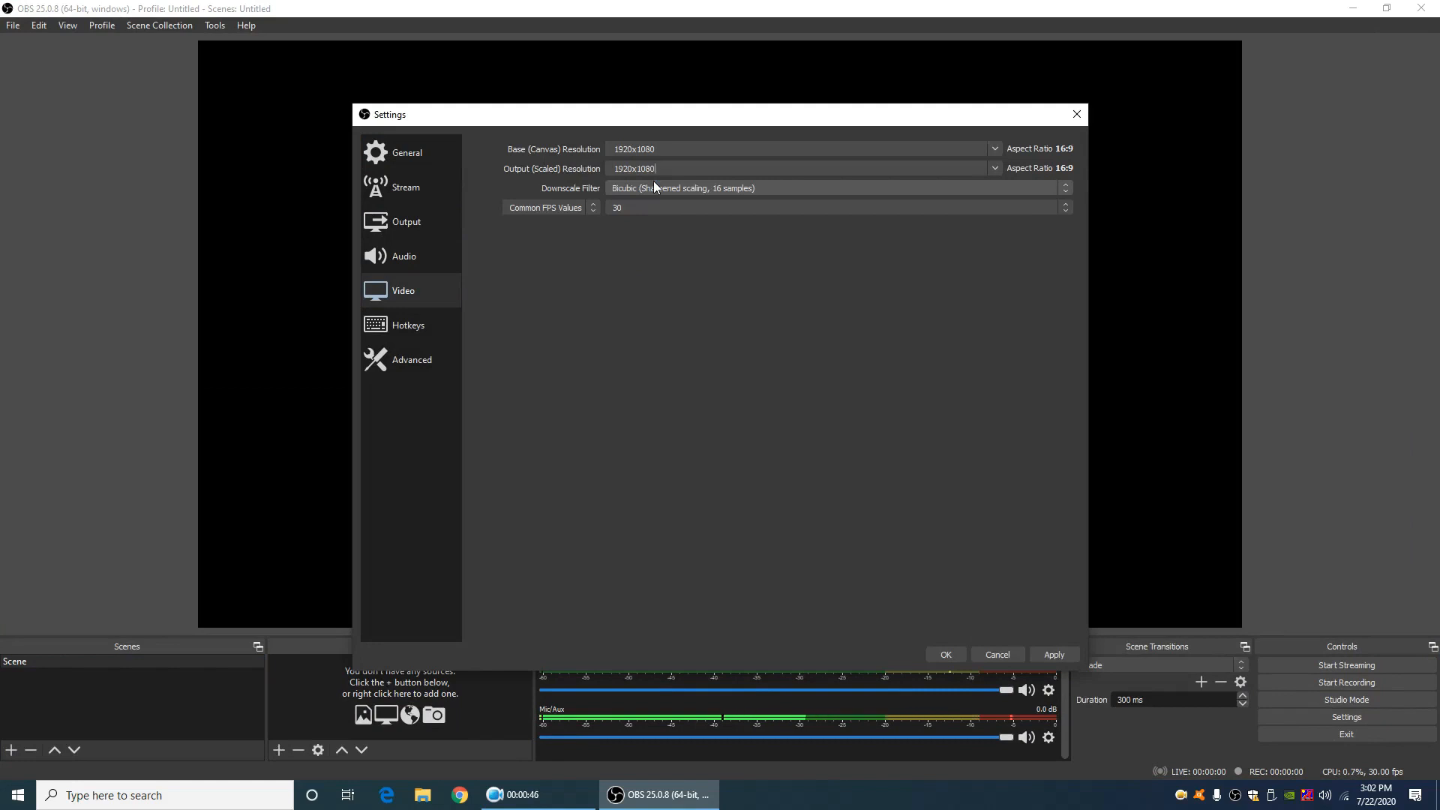
# Switch the output mode to Advanced, choose NVIDIA NVENC H.264 (new) as the recording encoder, and apply the settings
pyautogui.click(405, 233)
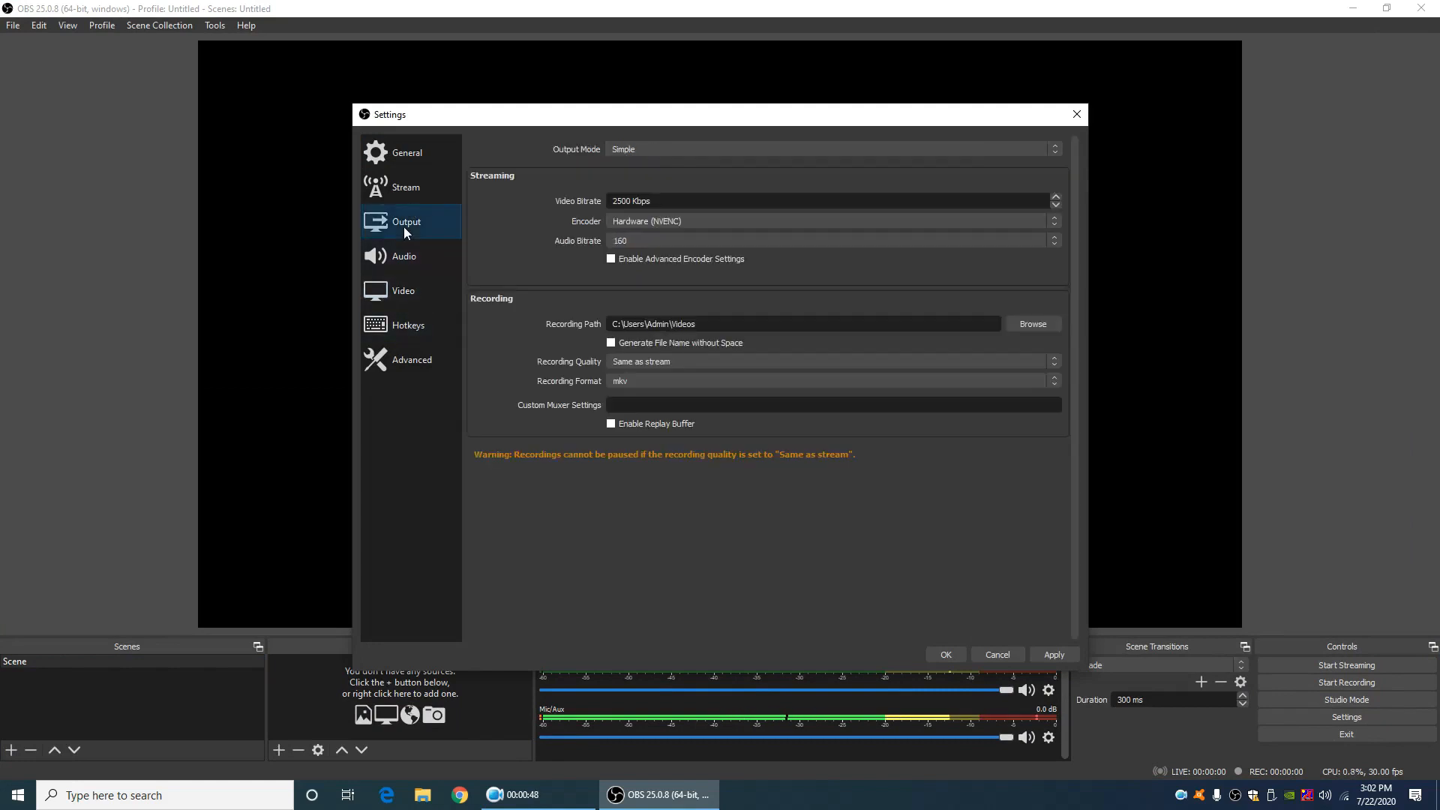
pyautogui.click(1055, 151)
pyautogui.click(1047, 171)
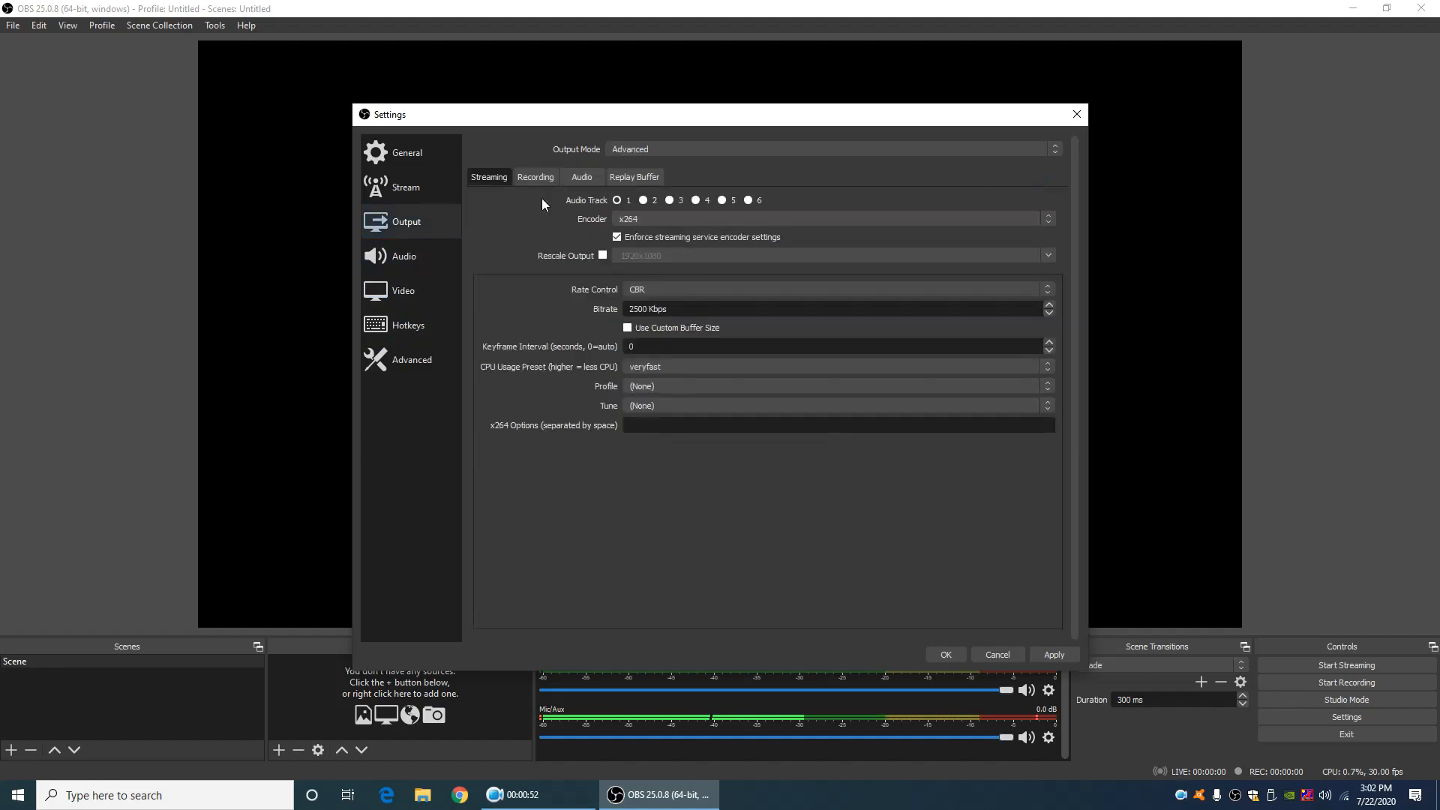
pyautogui.click(537, 177)
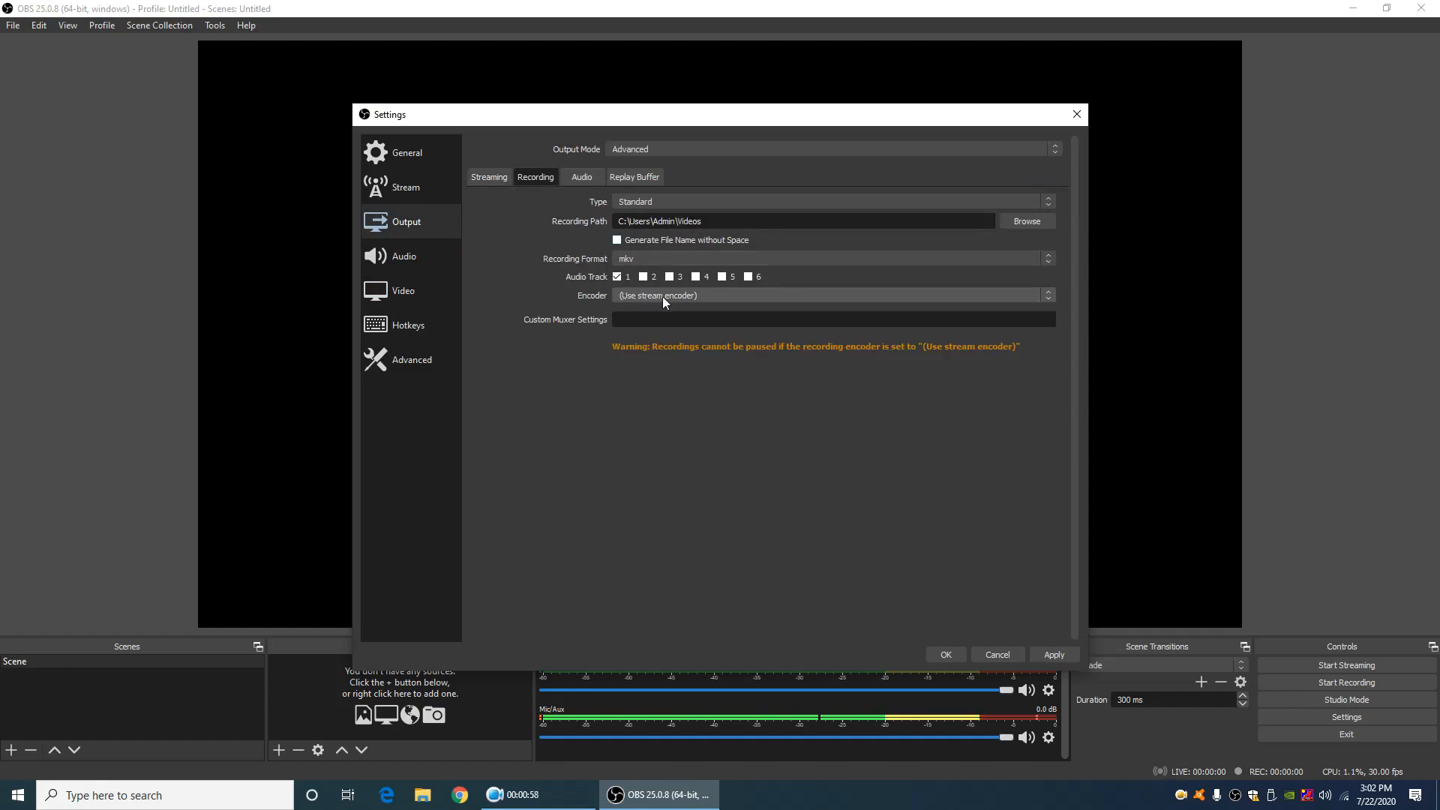
pyautogui.click(1049, 299)
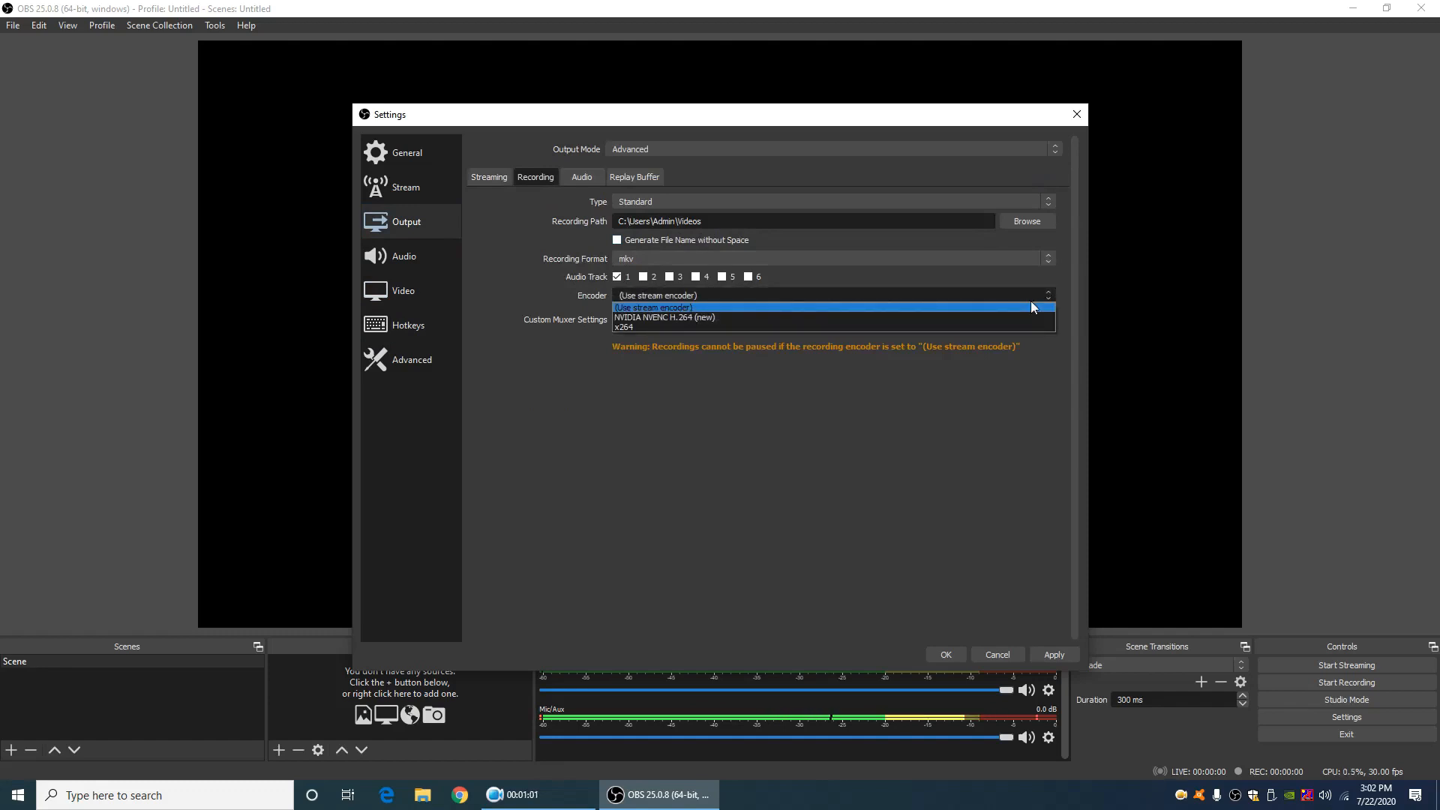
pyautogui.click(677, 316)
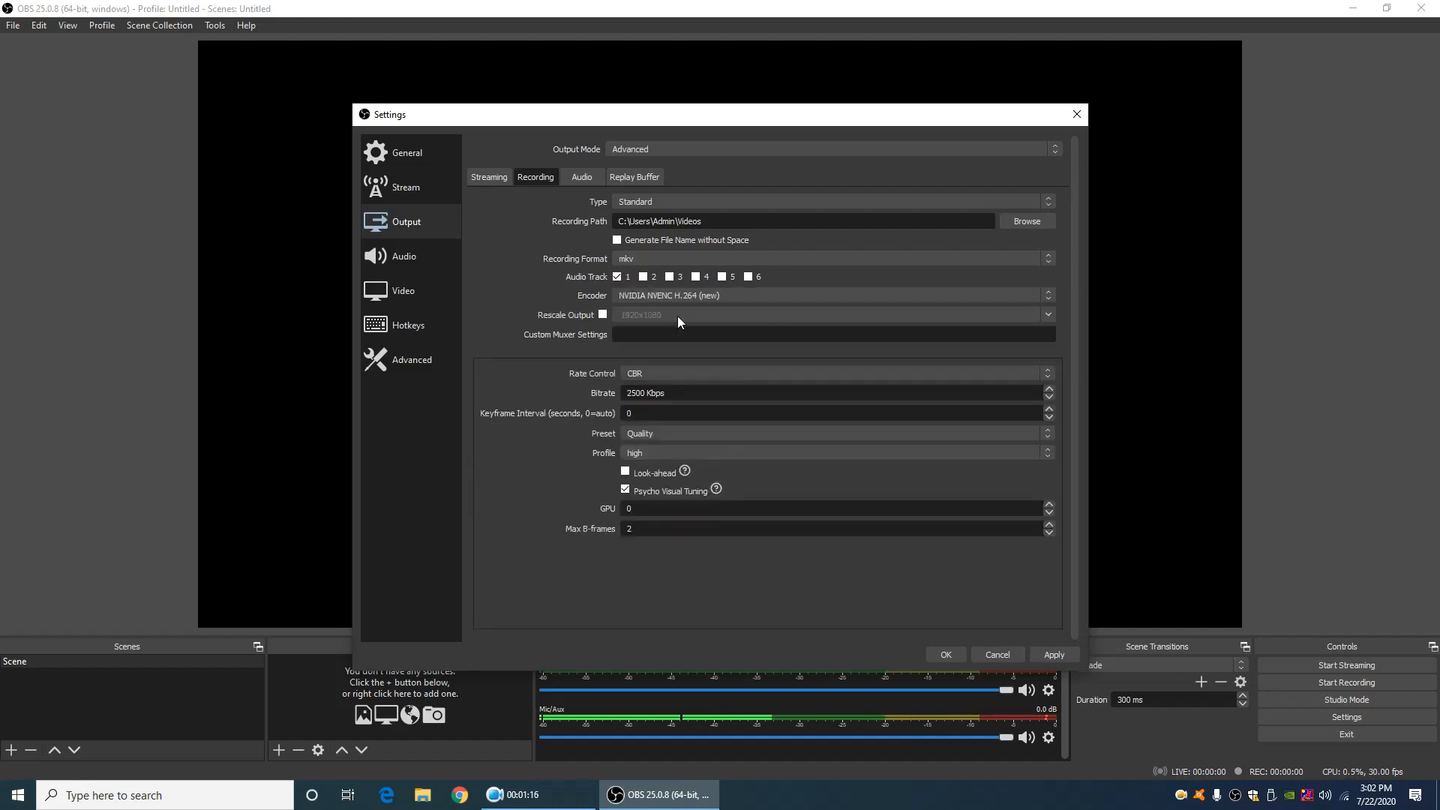
pyautogui.click(1036, 650)
pyautogui.click(944, 654)
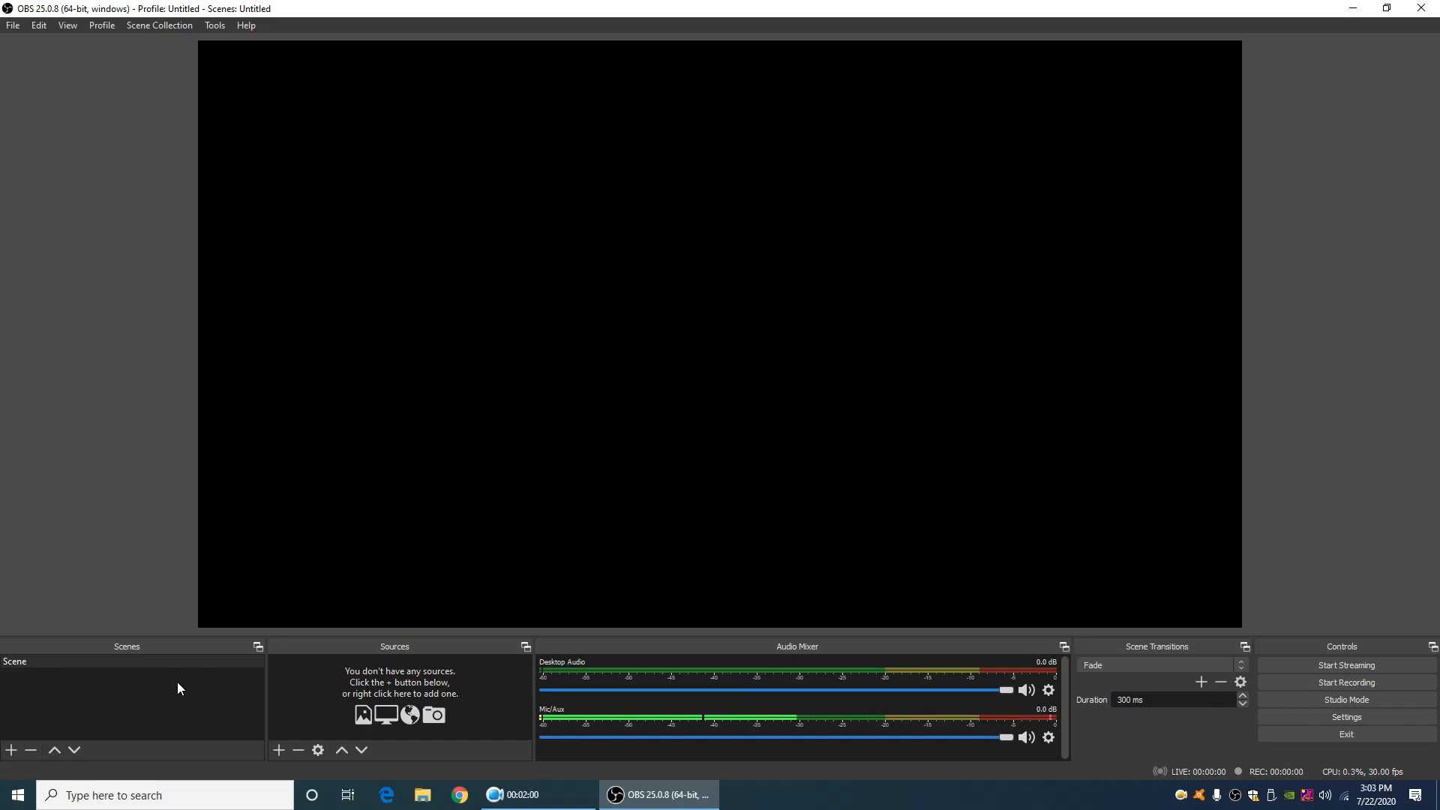
# Rename the default scene as Introduction
pyautogui.rightClick(142, 662)
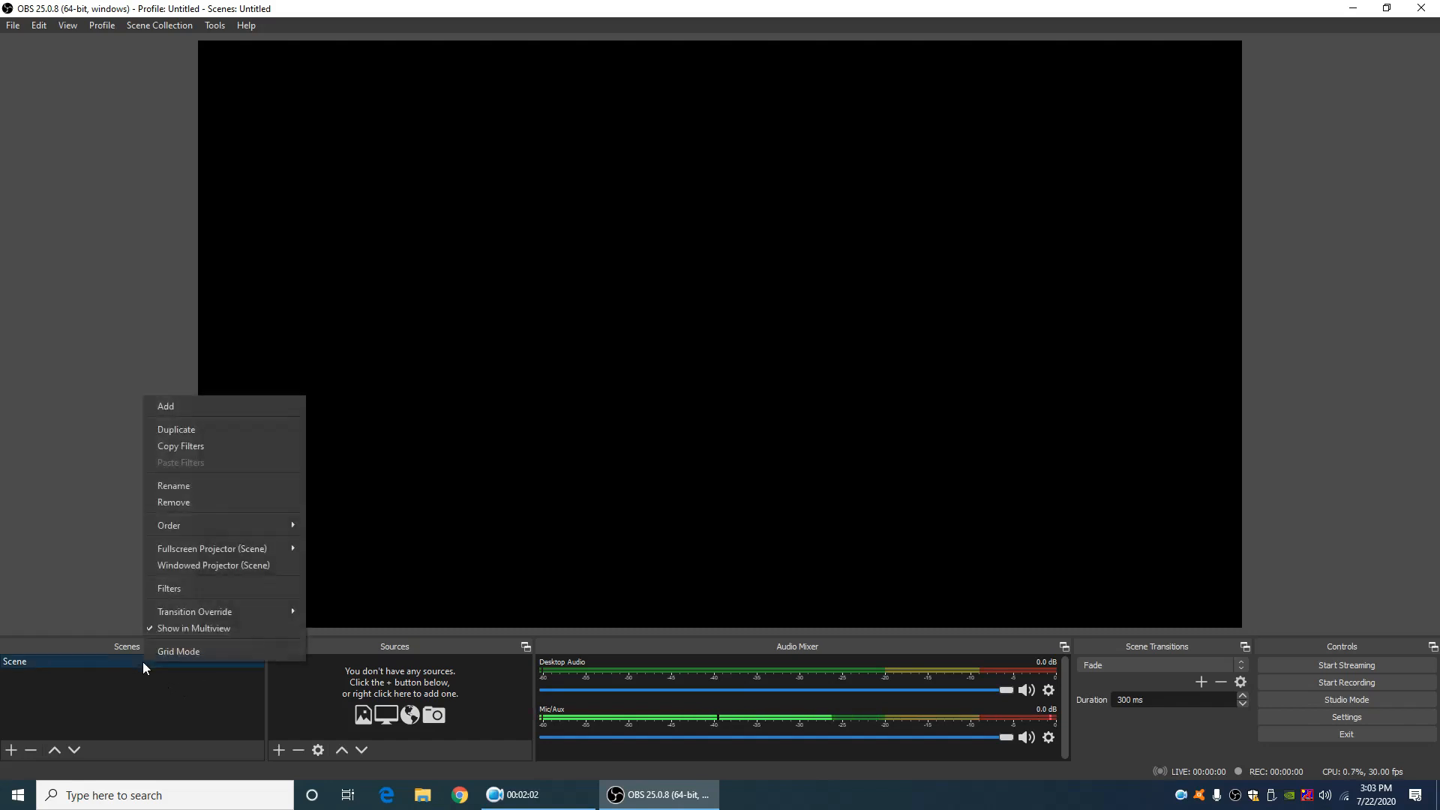
pyautogui.click(238, 488)
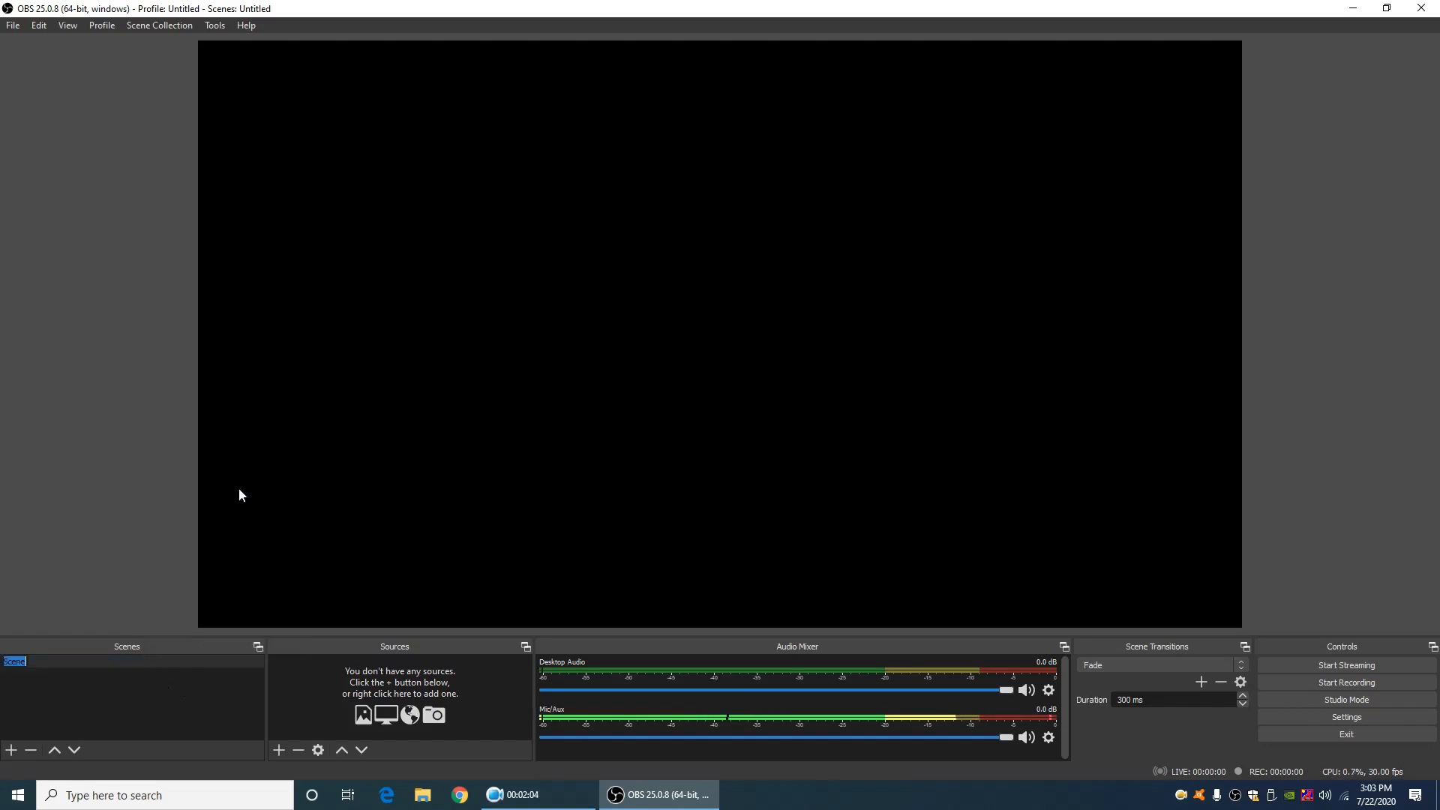
pyautogui.write('Introduct')
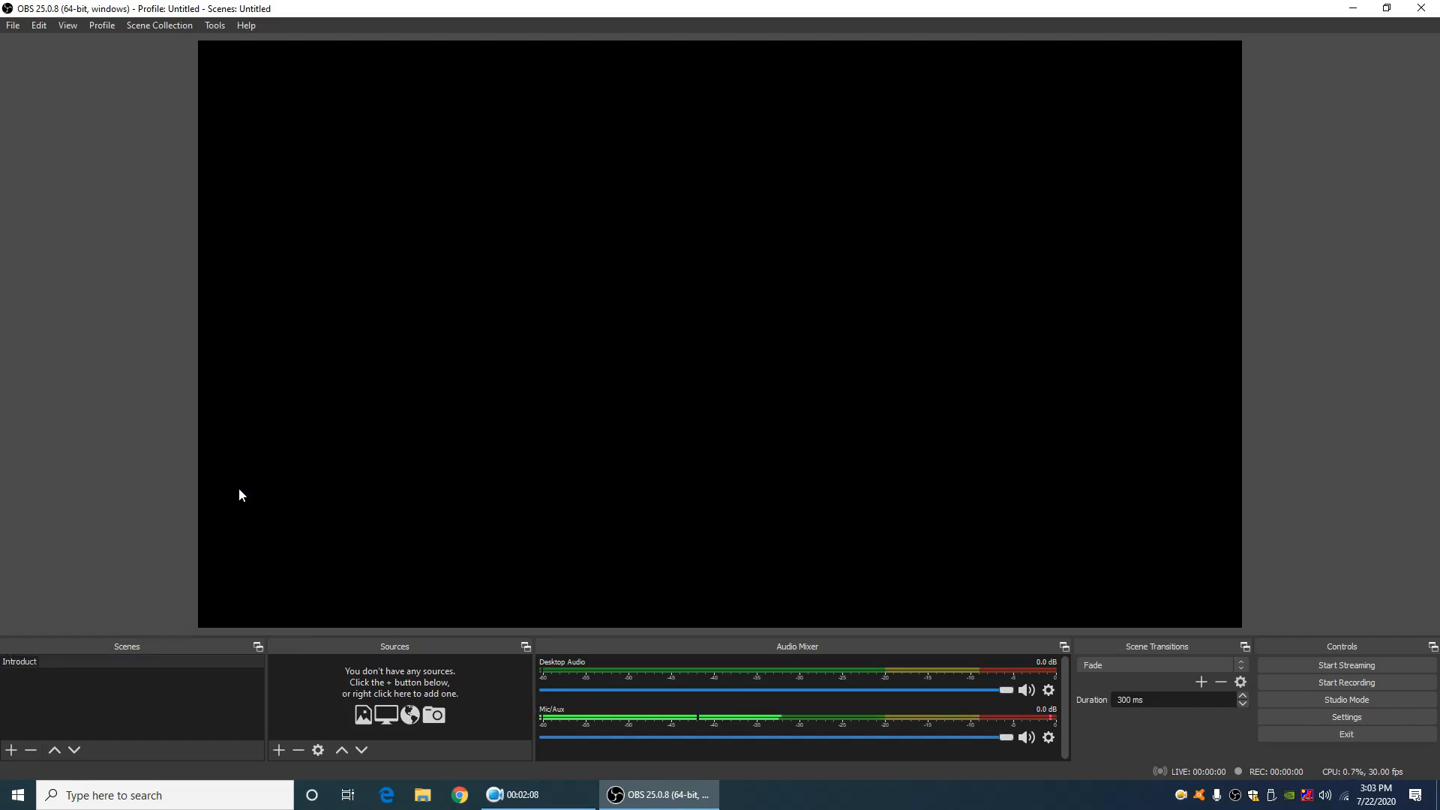
pyautogui.write('ion')
pyautogui.press('Return')
# Add two new scenes named "Teacher + pdf" and "Teacher + ppt"
pyautogui.click(12, 750)
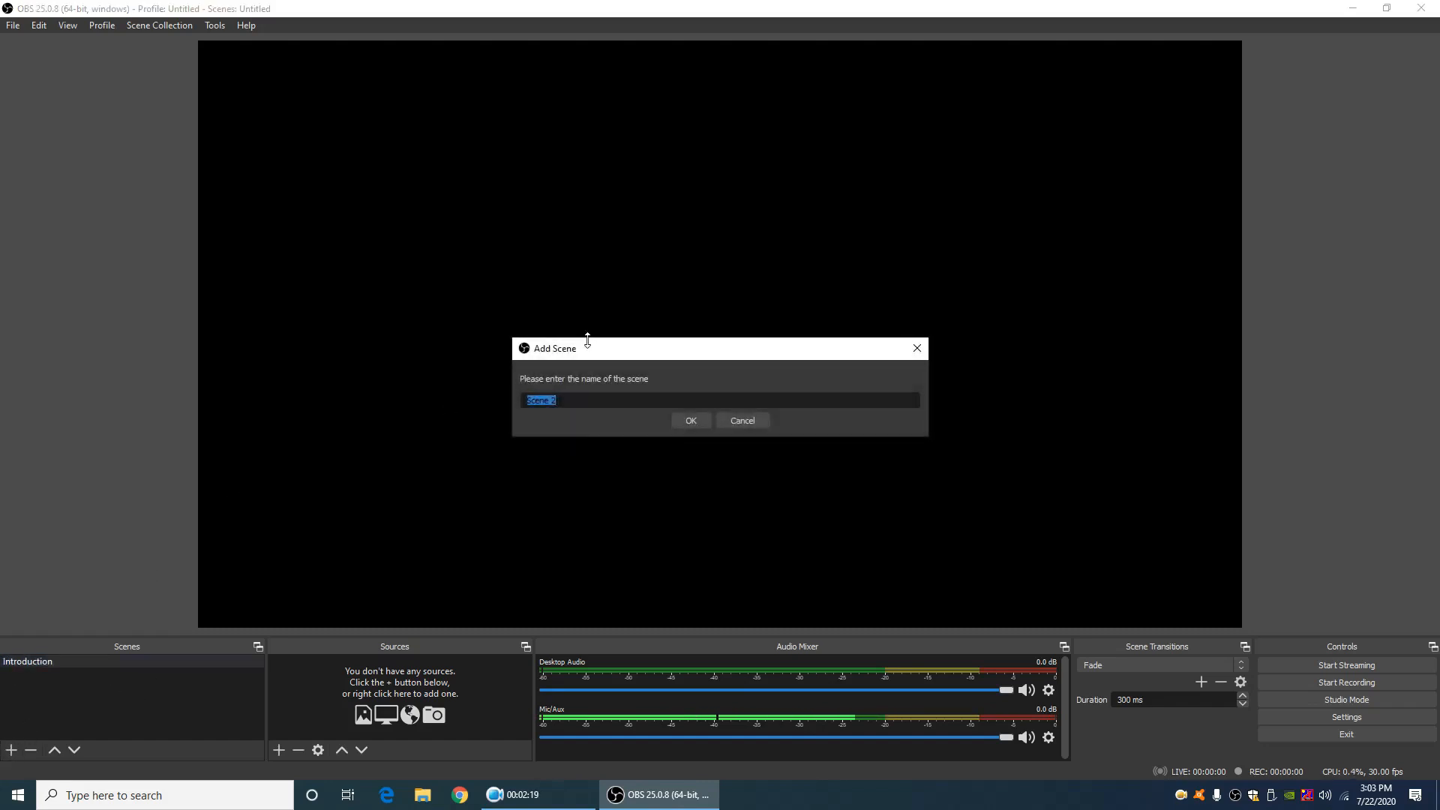
pyautogui.write('Teacher + pdf')
pyautogui.click(675, 420)
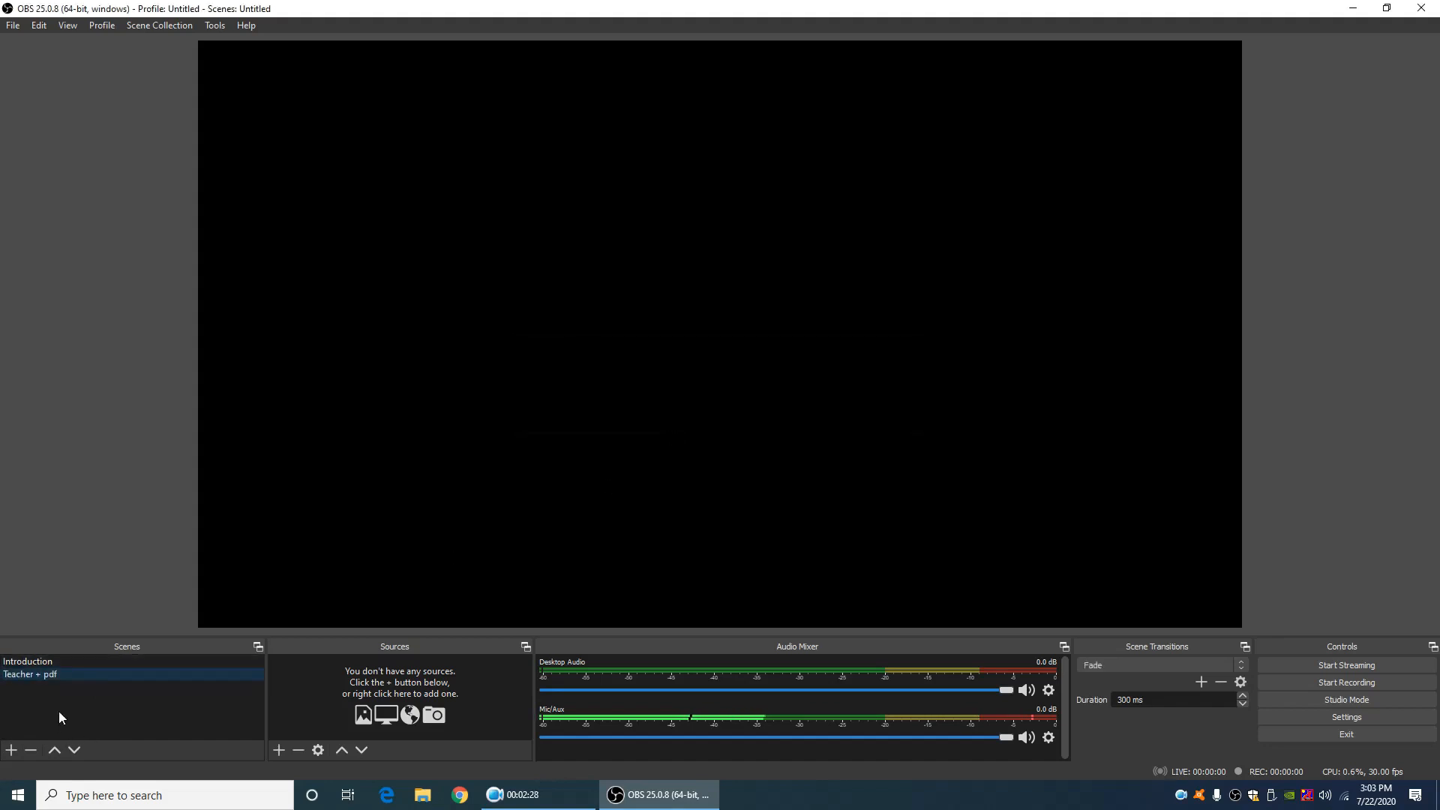
pyautogui.rightClick(42, 696)
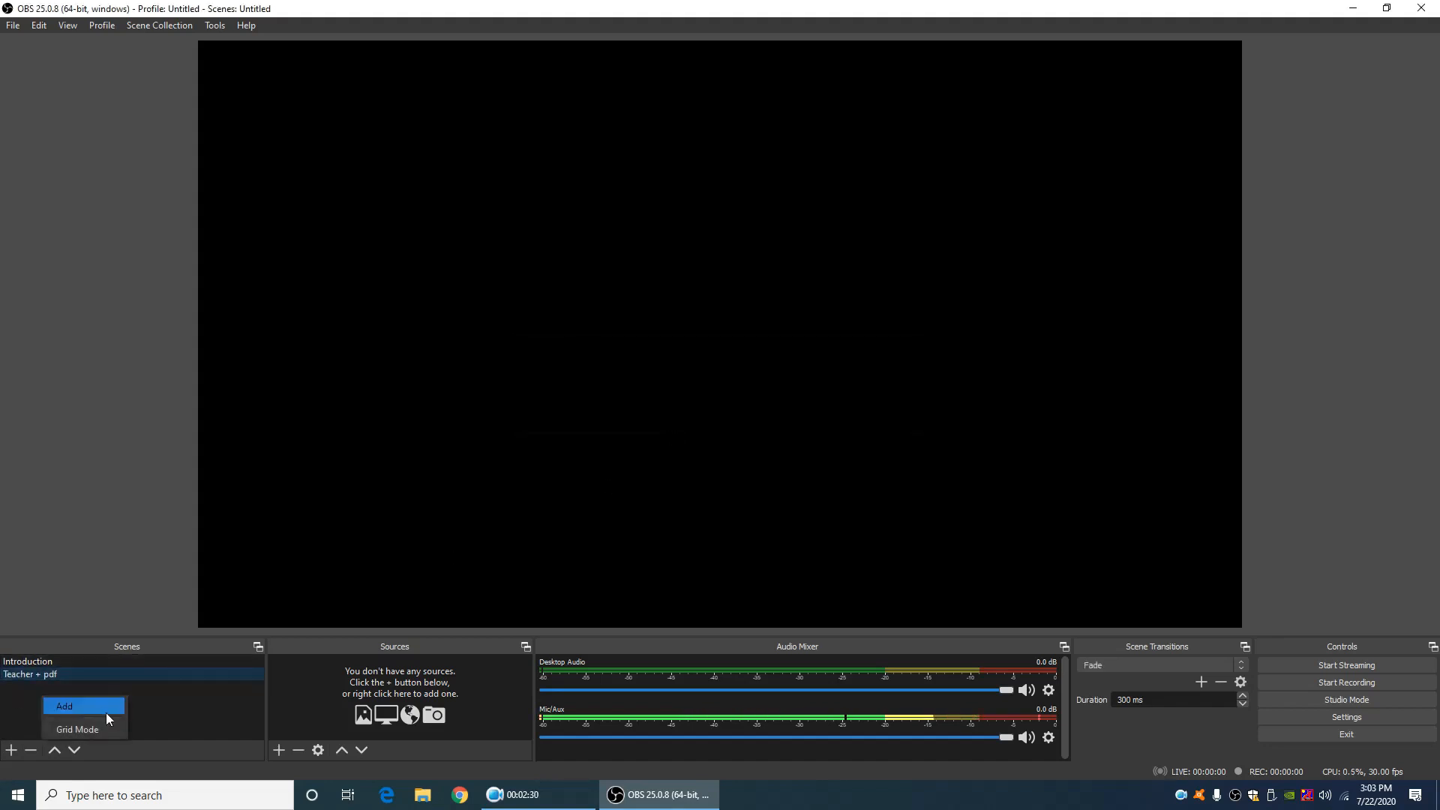
pyautogui.click(97, 708)
pyautogui.write('Teacher + ')
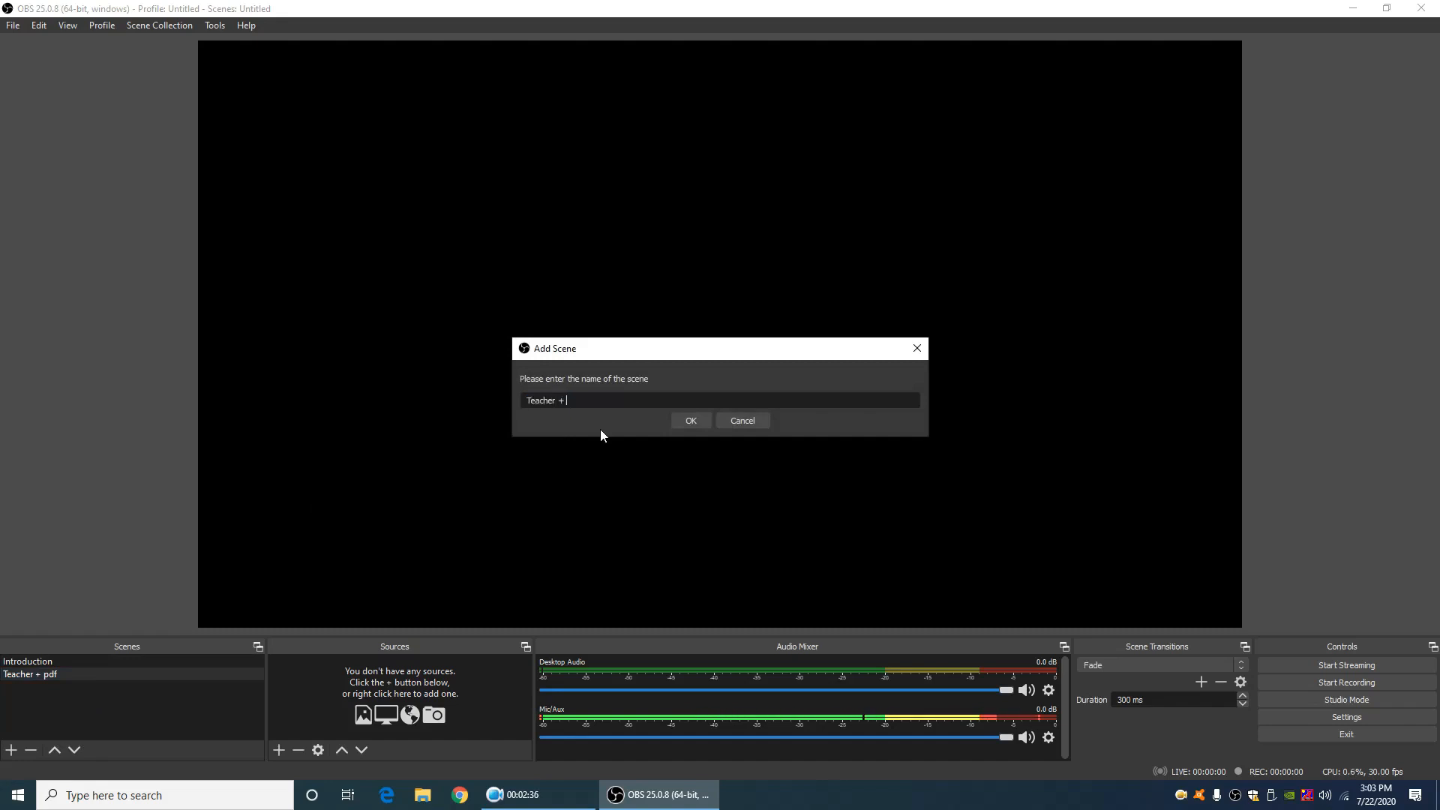
pyautogui.write('ppt')
pyautogui.click(689, 418)
# Add a new scene named "Teacher + Writing"
pyautogui.click(12, 750)
pyautogui.write('Teac')
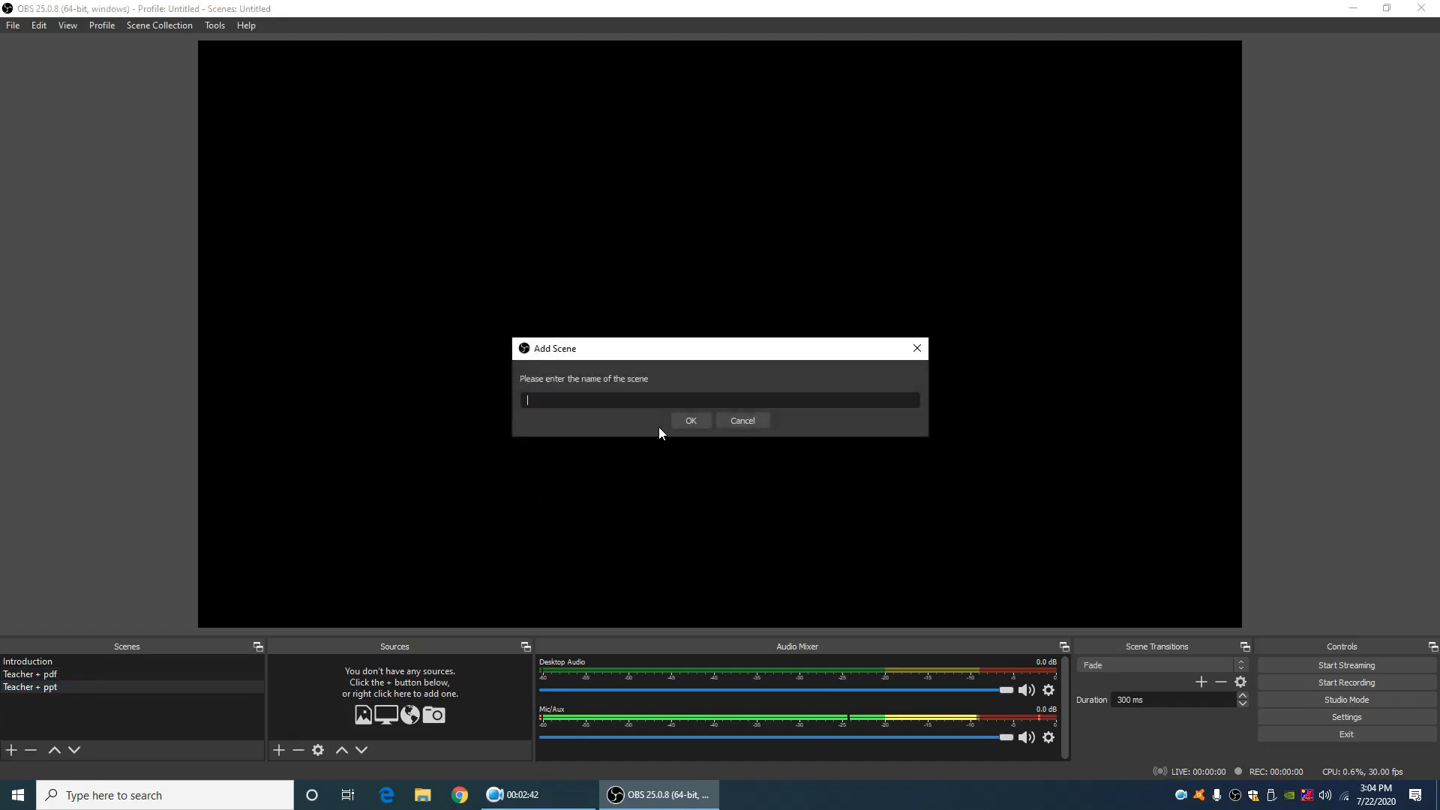
pyautogui.write('er +')
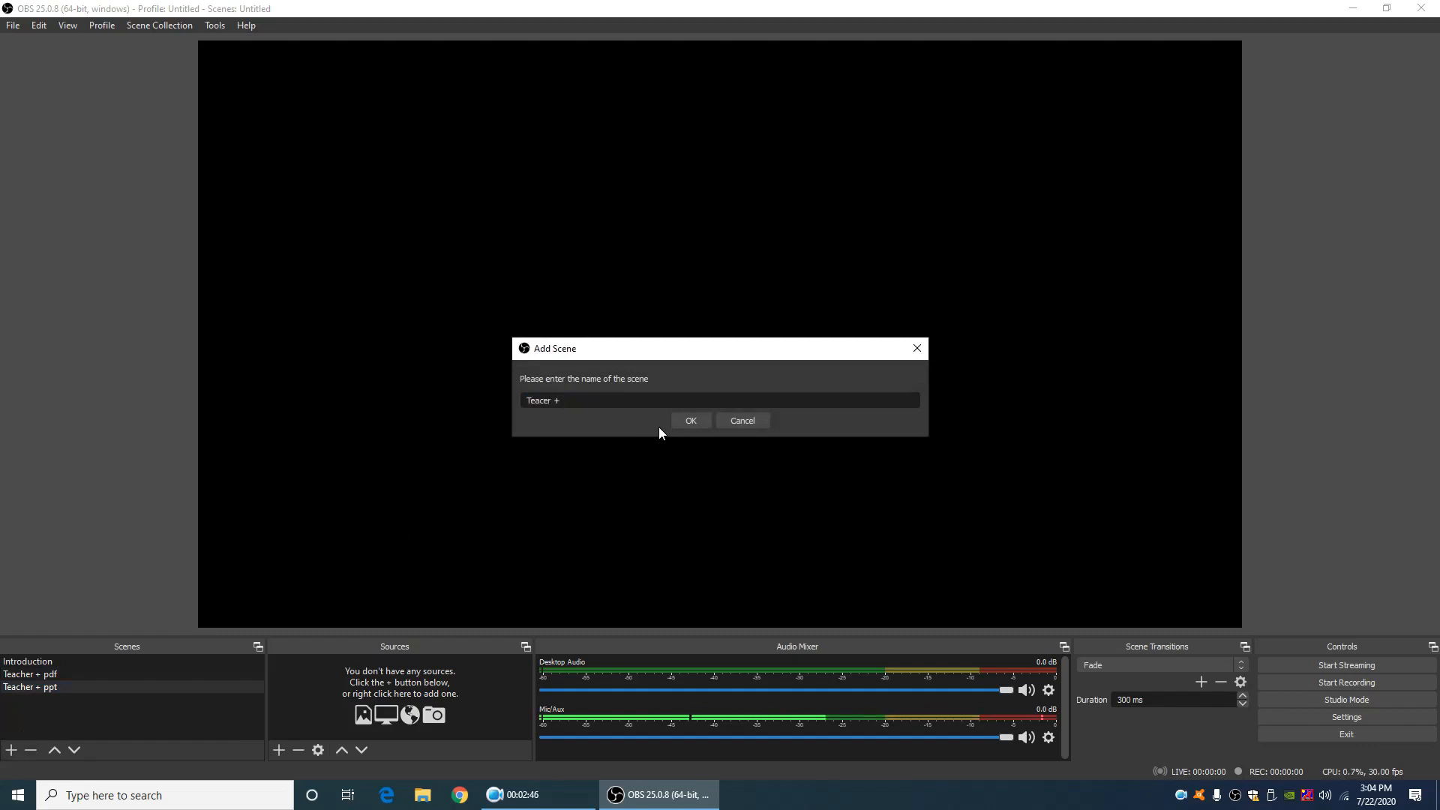
pyautogui.press('BackSpace')
pyautogui.press('BackSpace')
pyautogui.press('BackSpace')
pyautogui.press('BackSpace')
pyautogui.write('er')
pyautogui.press('BackSpace')
pyautogui.press('BackSpace')
pyautogui.write('her + Writing')
pyautogui.click(680, 418)
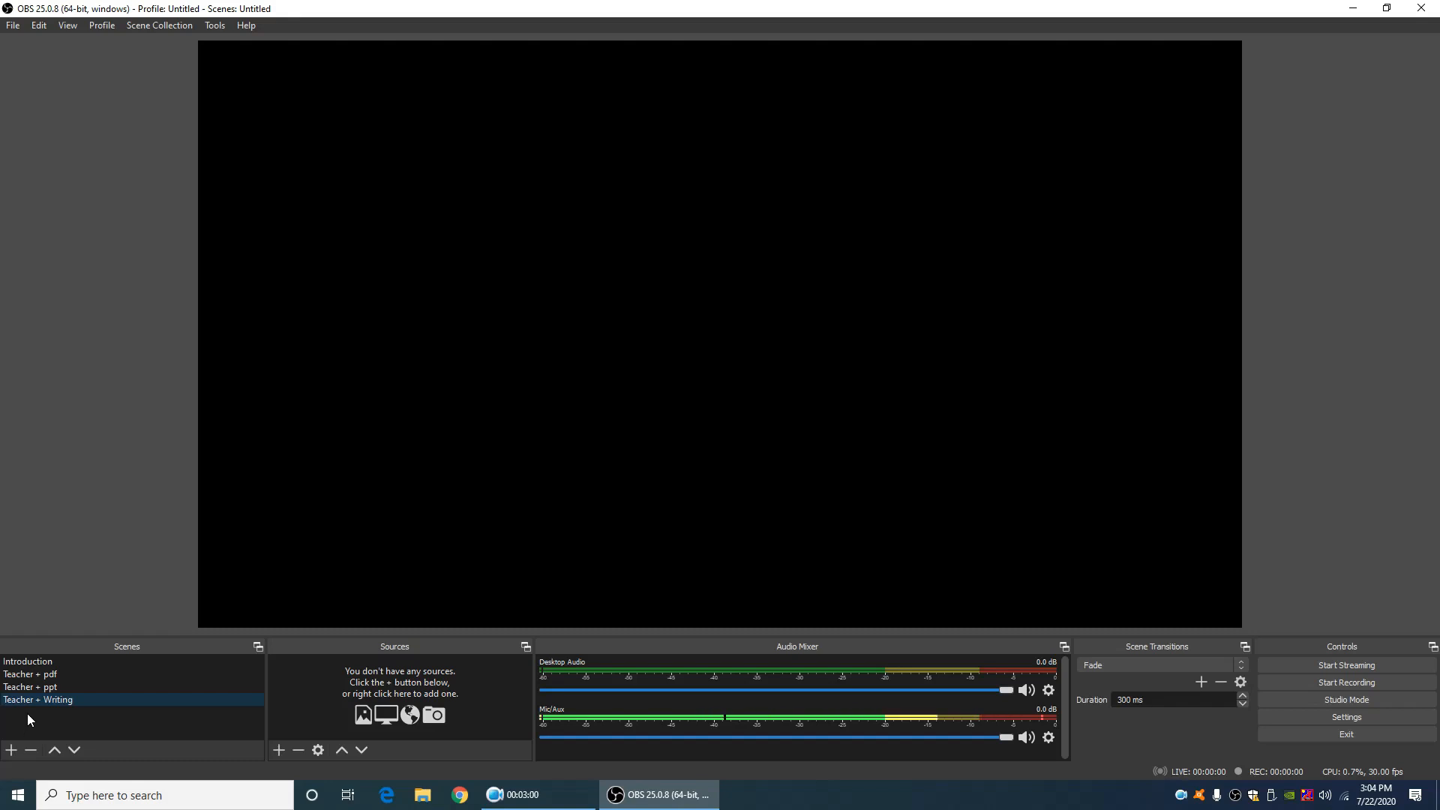
# Add two more scenes named "Teacher + Video" and "Only Writing"
pyautogui.click(11, 750)
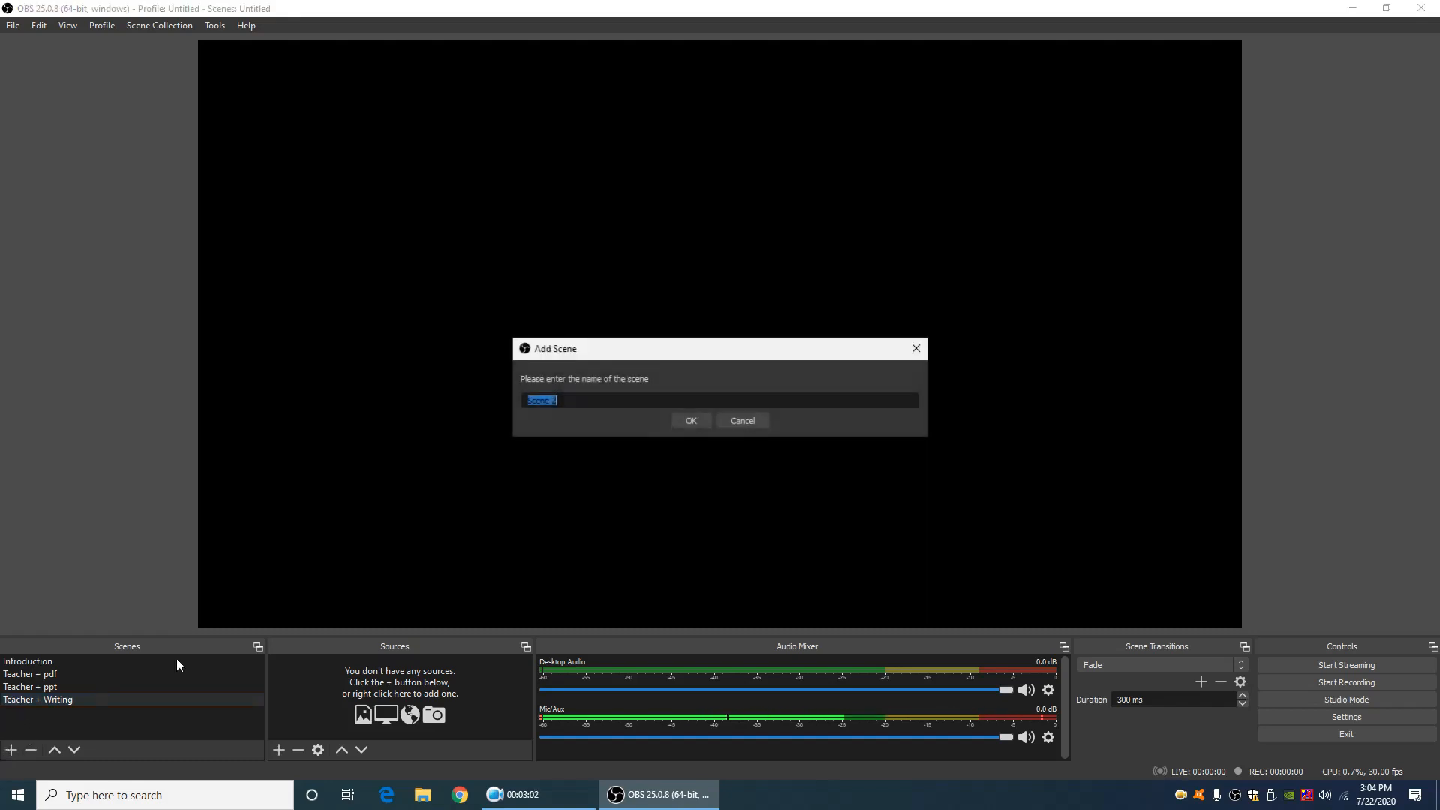
pyautogui.press('BackSpace')
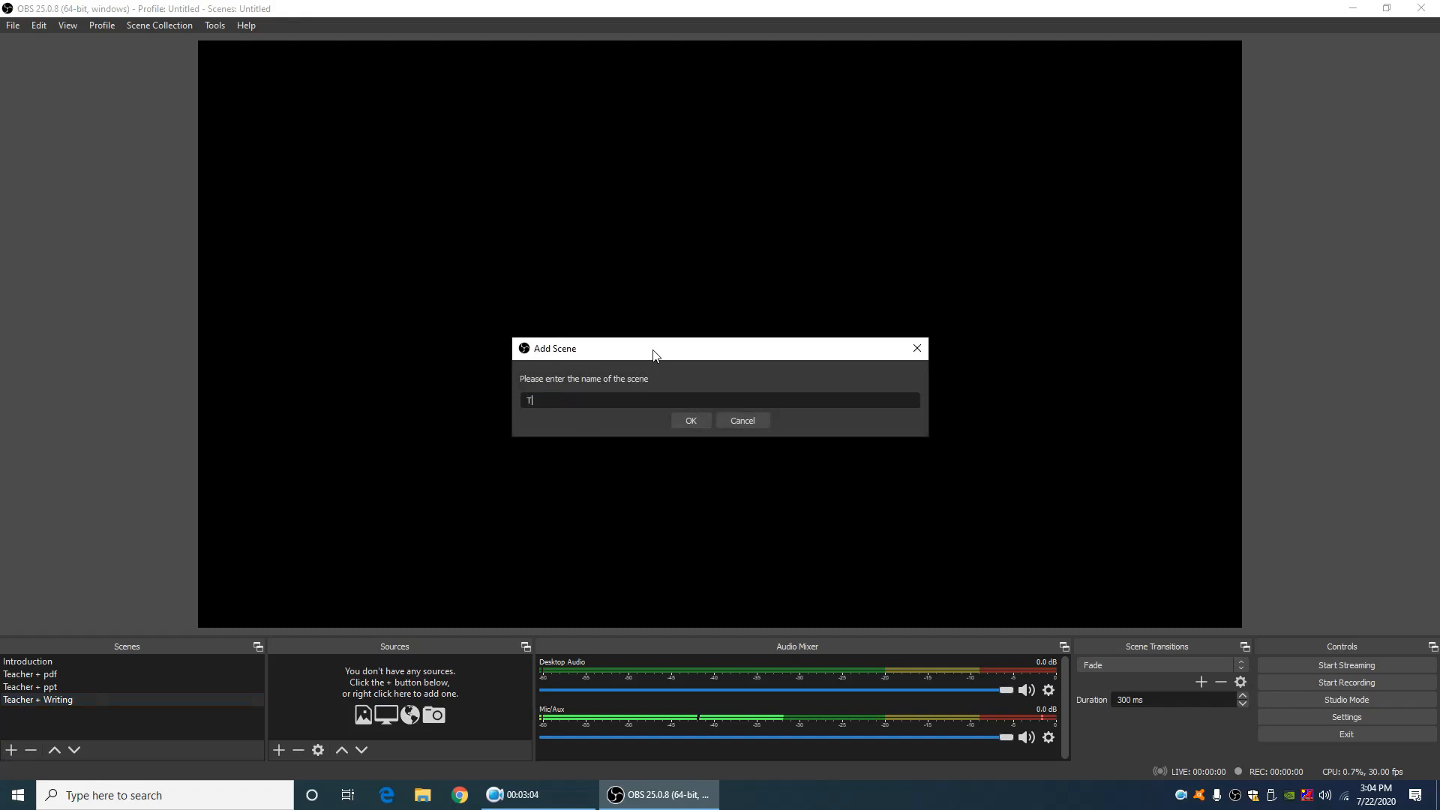
pyautogui.write('Teacher + Video')
pyautogui.click(690, 421)
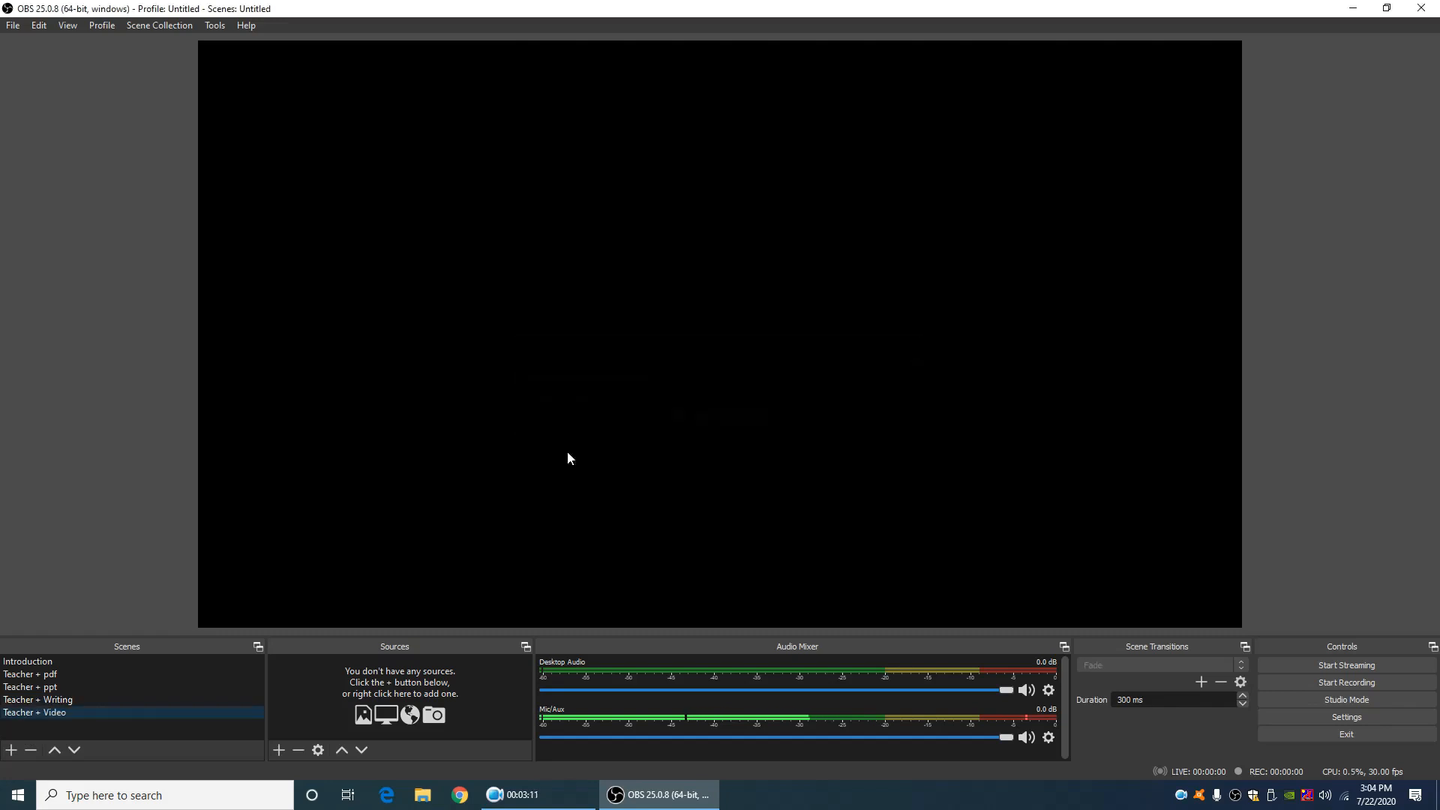
pyautogui.click(11, 750)
pyautogui.press('BackSpace')
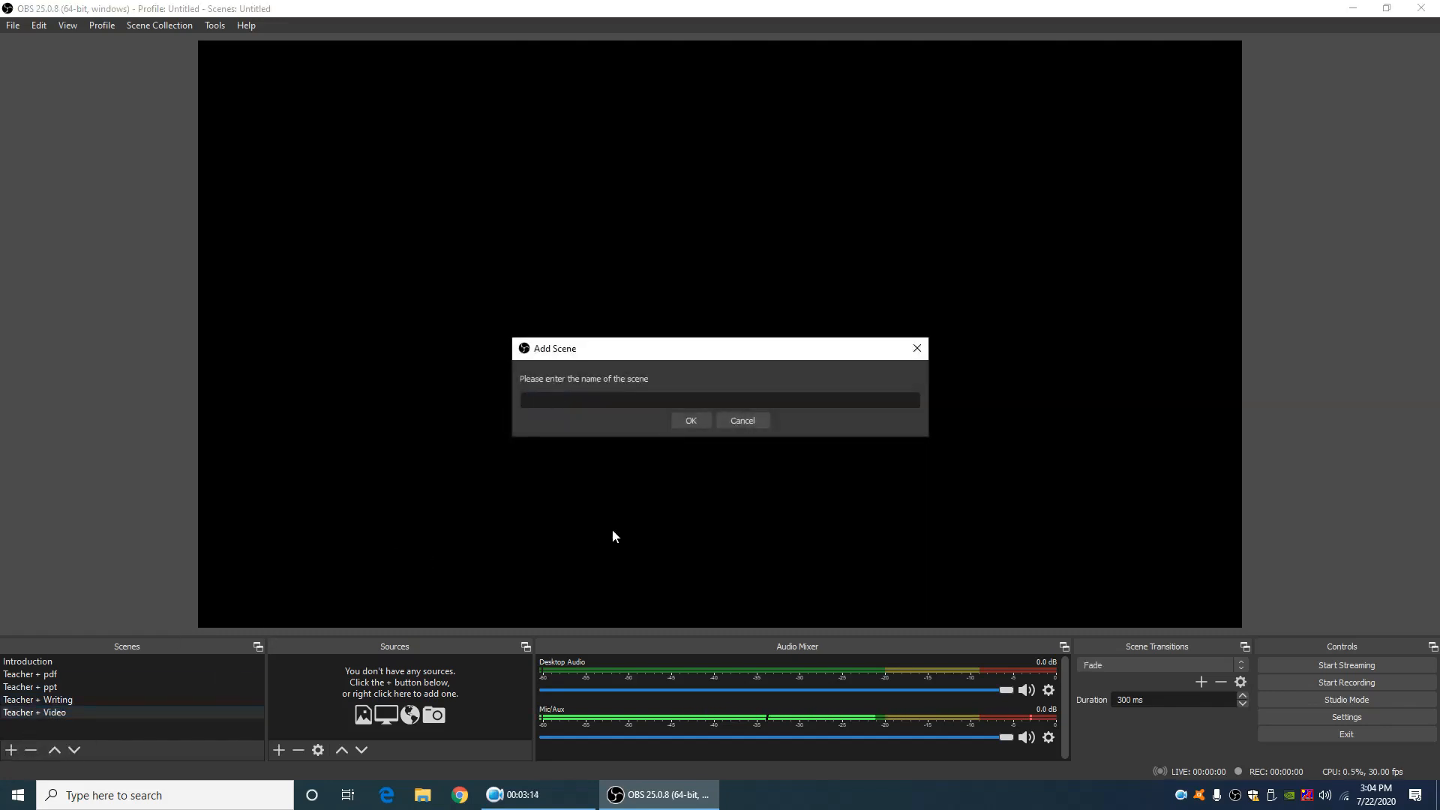
pyautogui.write('Only Writing')
pyautogui.click(688, 420)
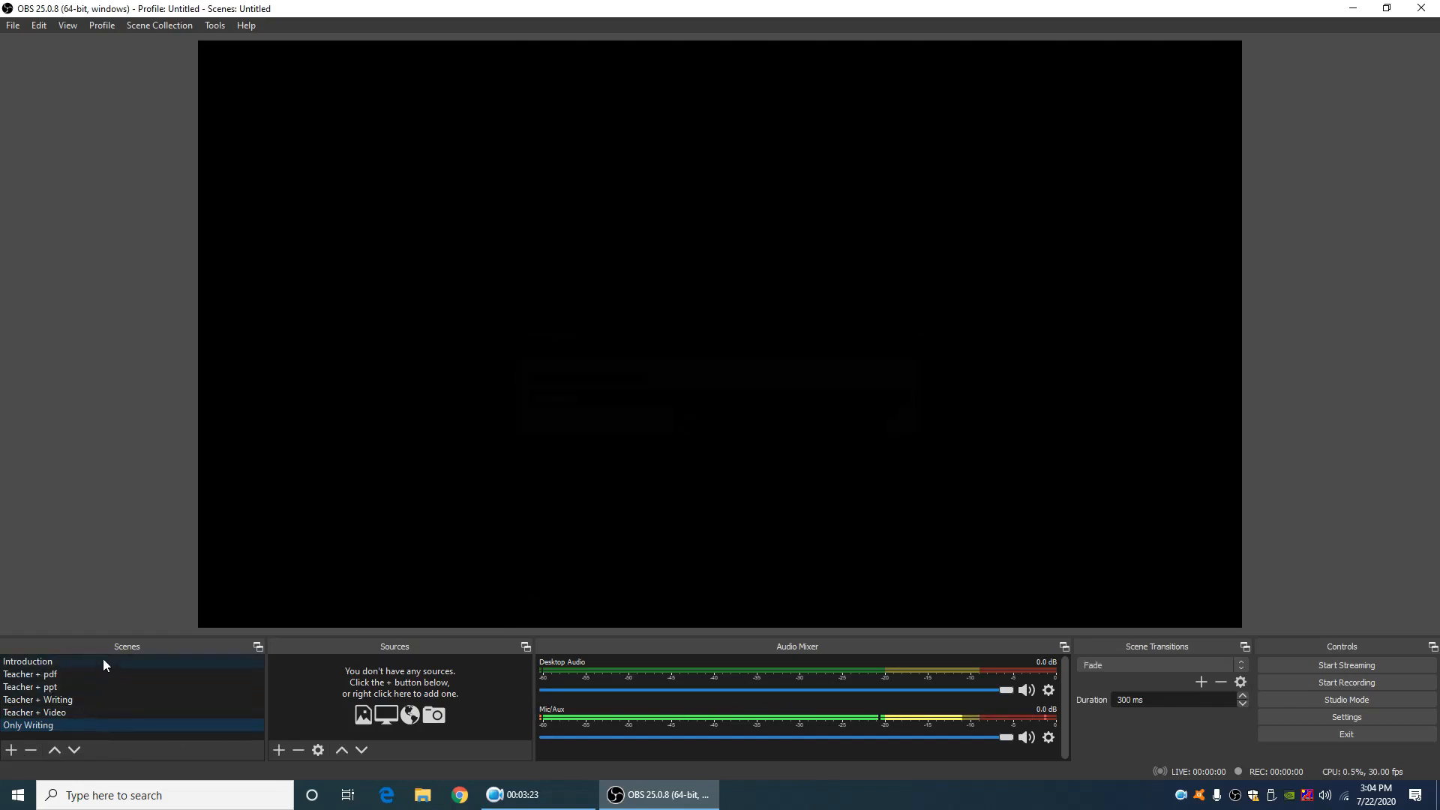
# Assign scene-switching hotkeys Num 1 to Introduction, Num 2 to Teacher + pdf and Num 3 to Teacher + ppt
pyautogui.click(1372, 718)
pyautogui.click(409, 323)
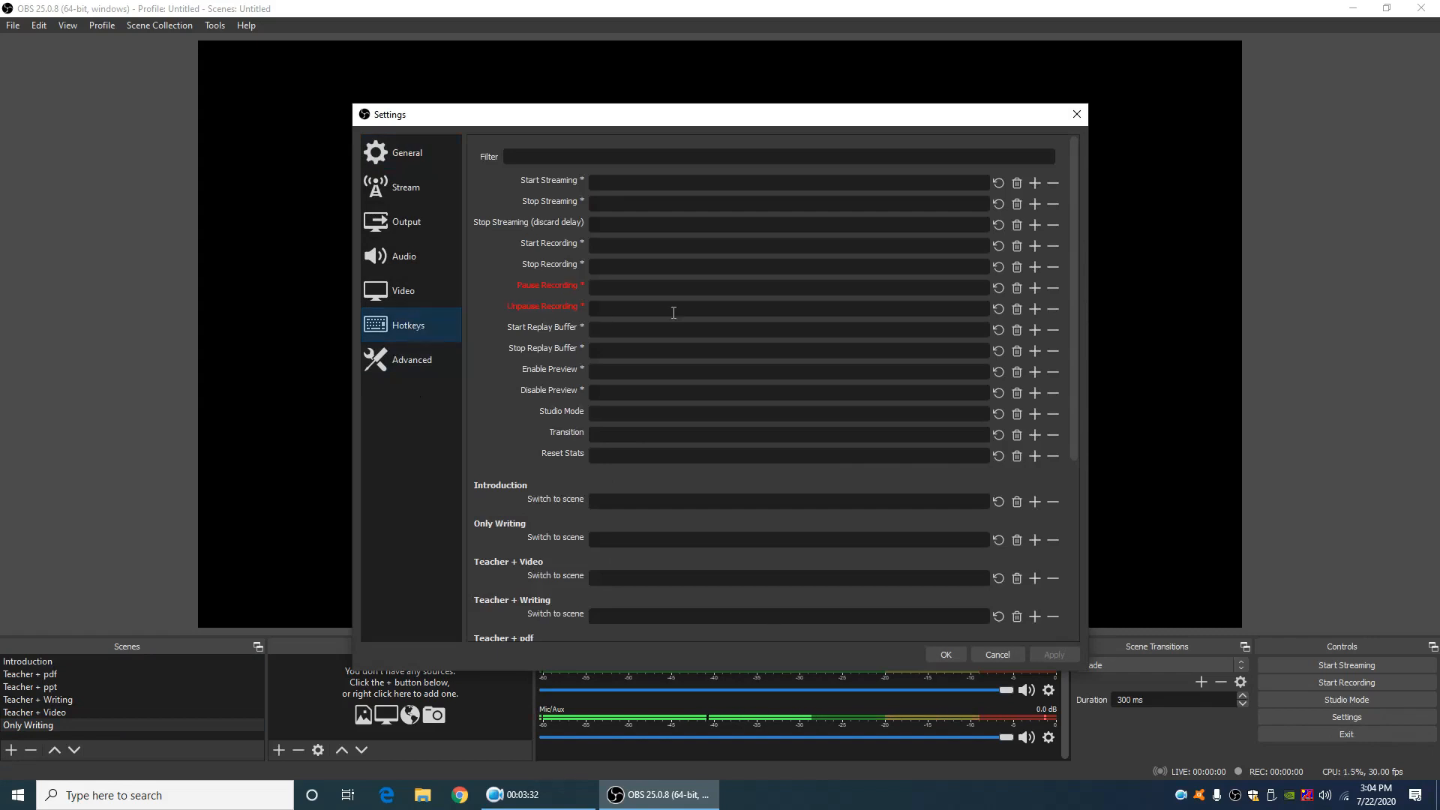
pyautogui.scroll(-2, 674, 312)
pyautogui.scroll(-3, 663, 372)
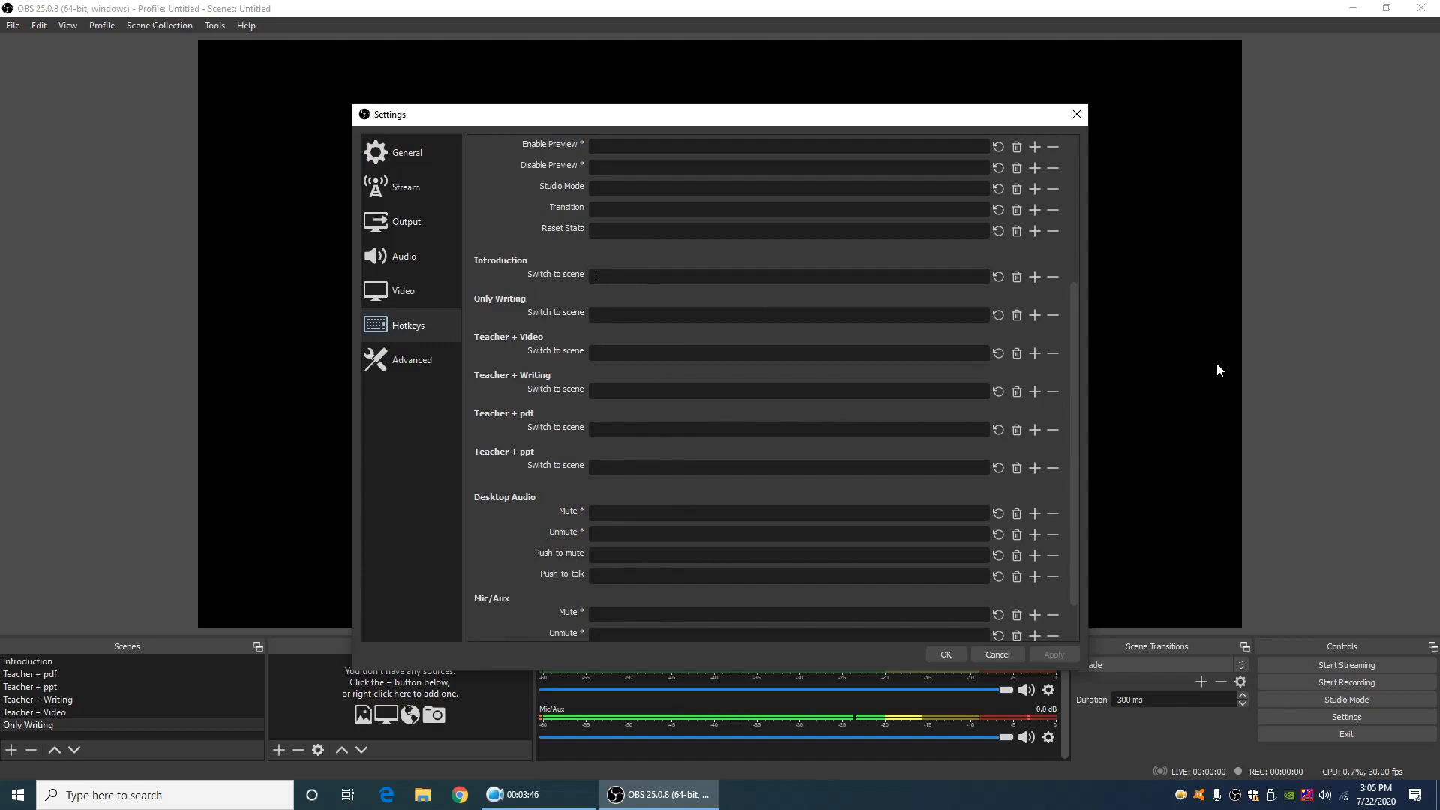
pyautogui.press('KP_1')
pyautogui.click(611, 465)
pyautogui.press('KP_3')
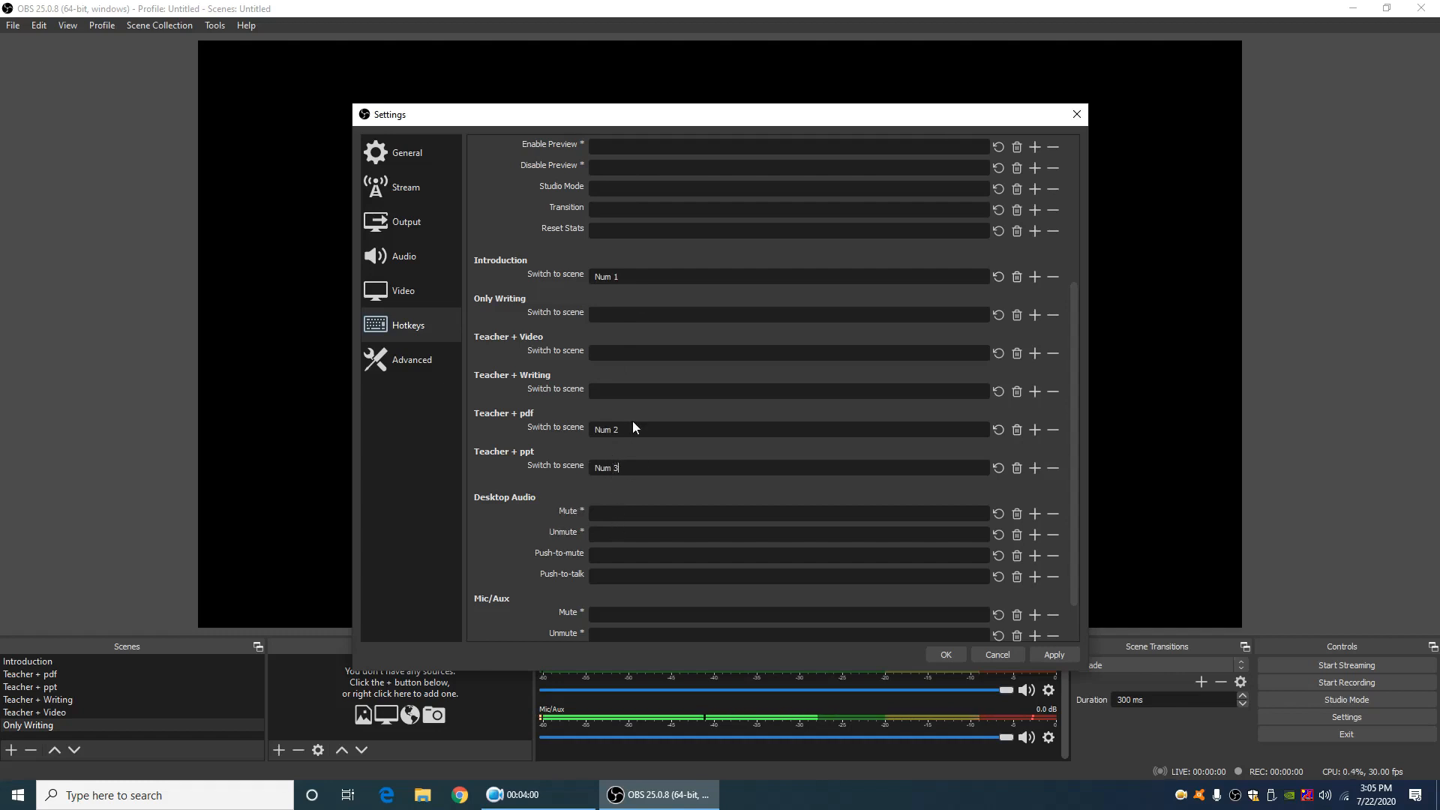
# Assign scene-switching hotkeys Num 4 to Teacher + Video and Num 5 to Only Writing, and apply the settings
pyautogui.click(601, 350)
pyautogui.press('KP_4')
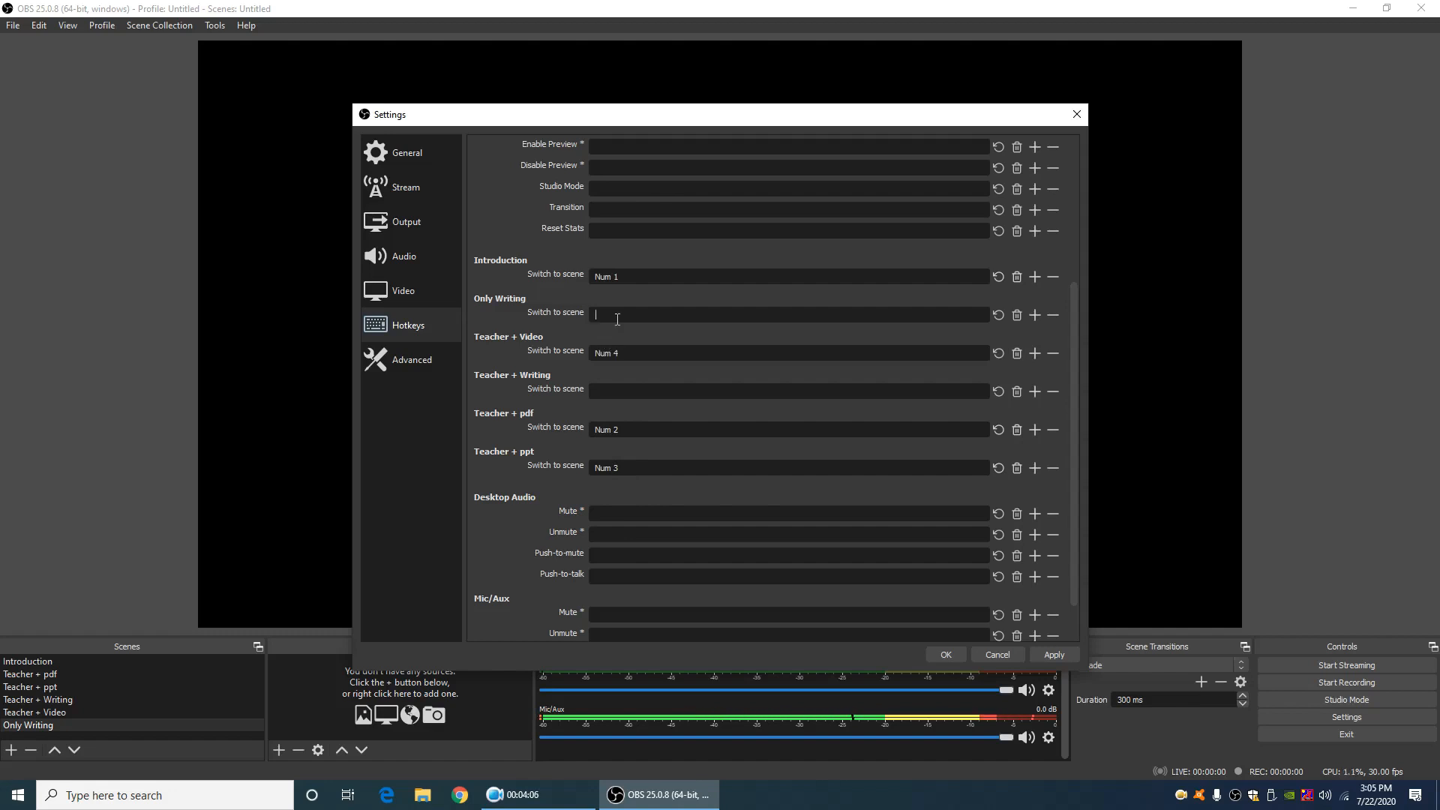
pyautogui.click(617, 319)
pyautogui.press('KP_5')
pyautogui.click(1055, 656)
pyautogui.click(944, 655)
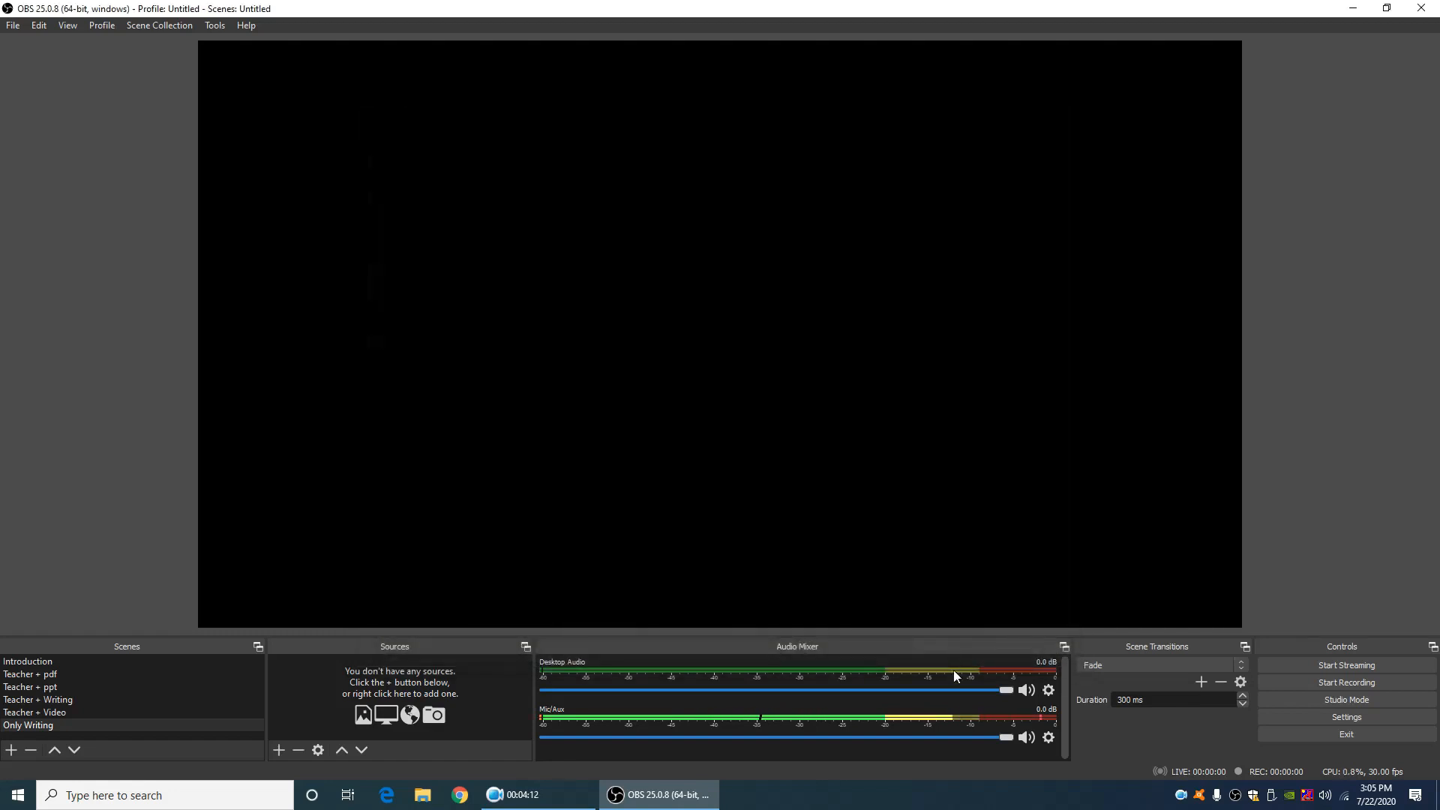
# Select the Introduction scene in the scene list
pyautogui.click(61, 660)
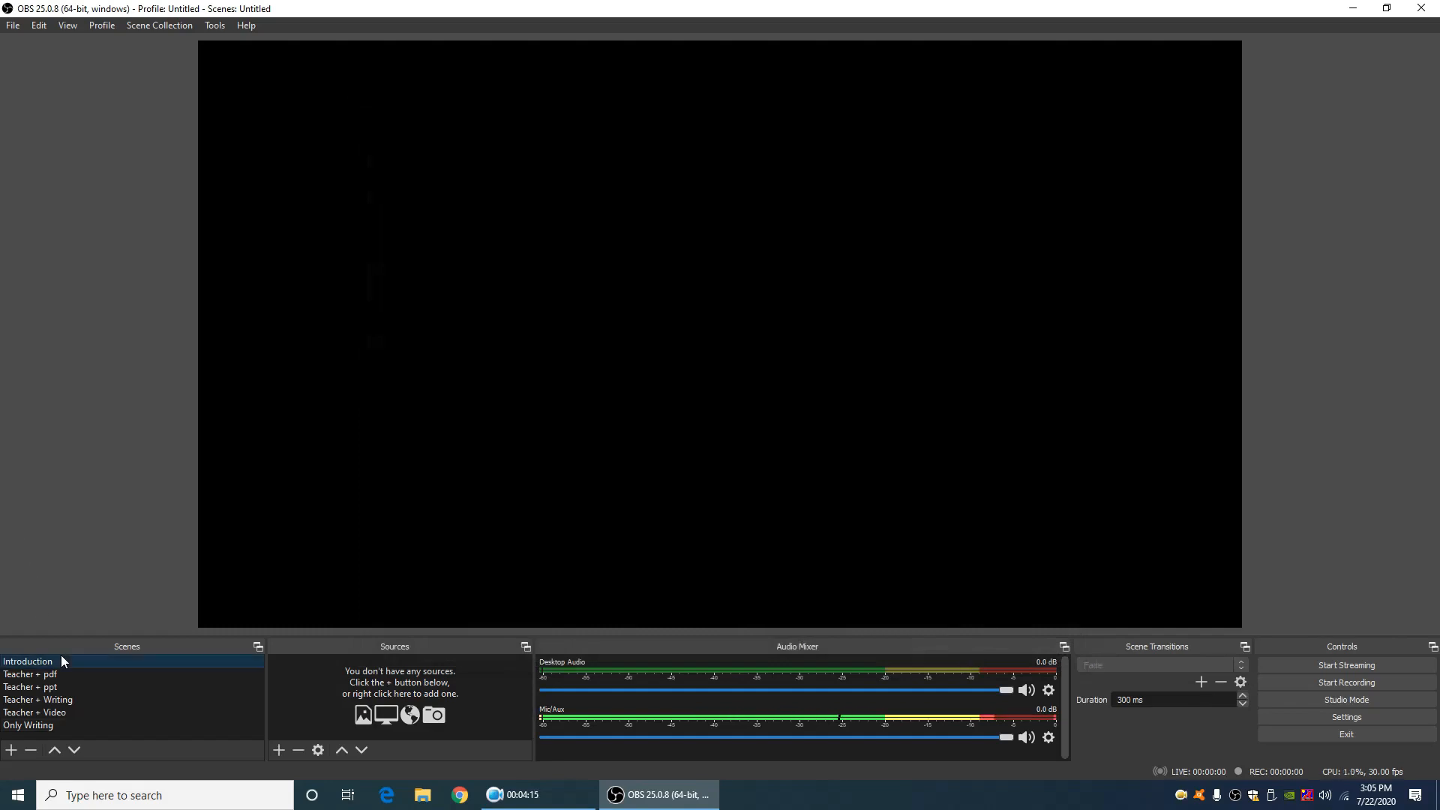
pyautogui.click(65, 671)
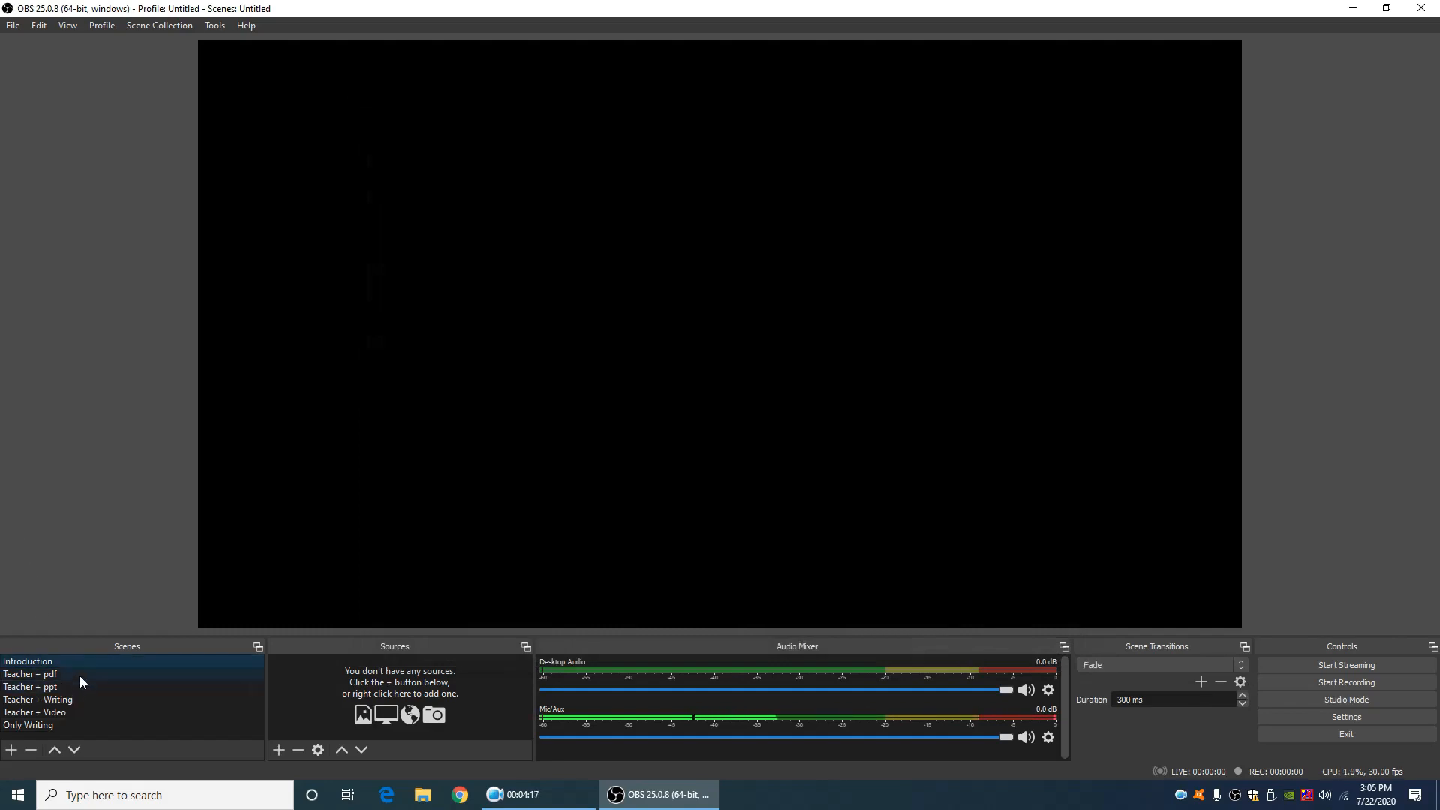
pyautogui.click(94, 661)
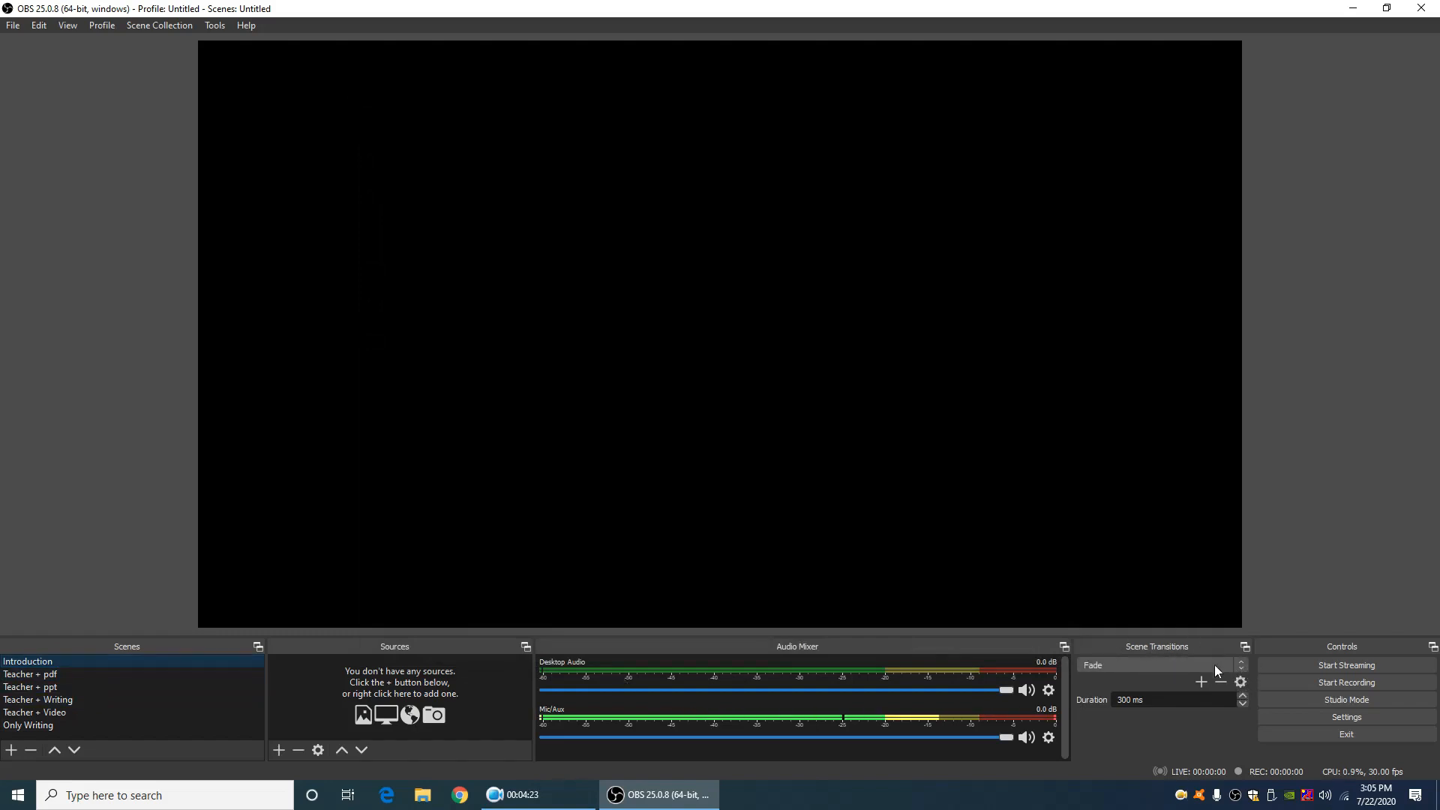
# Add a Luma Wipe scene transition, keeping its default name
pyautogui.click(1239, 663)
pyautogui.click(1234, 685)
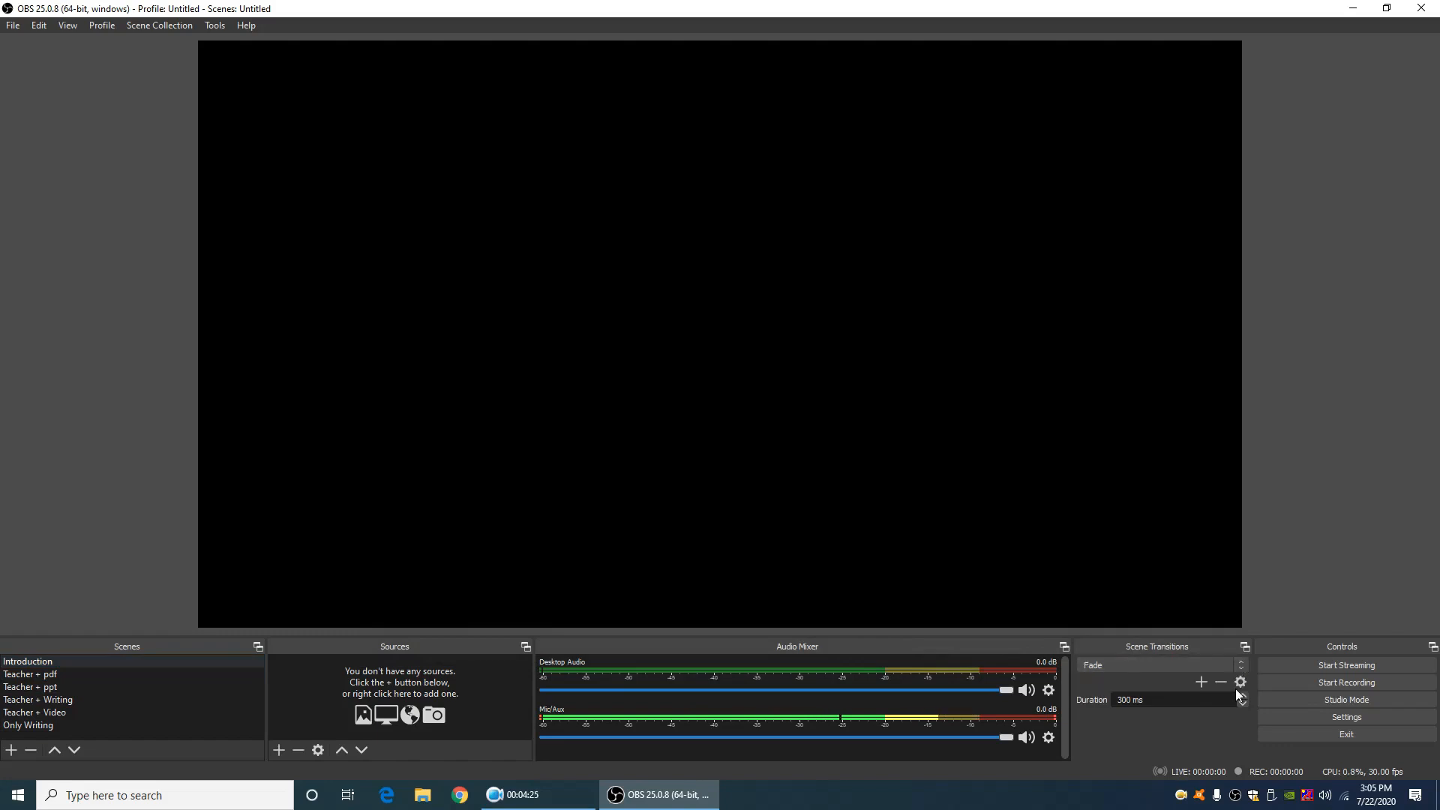
pyautogui.click(1208, 682)
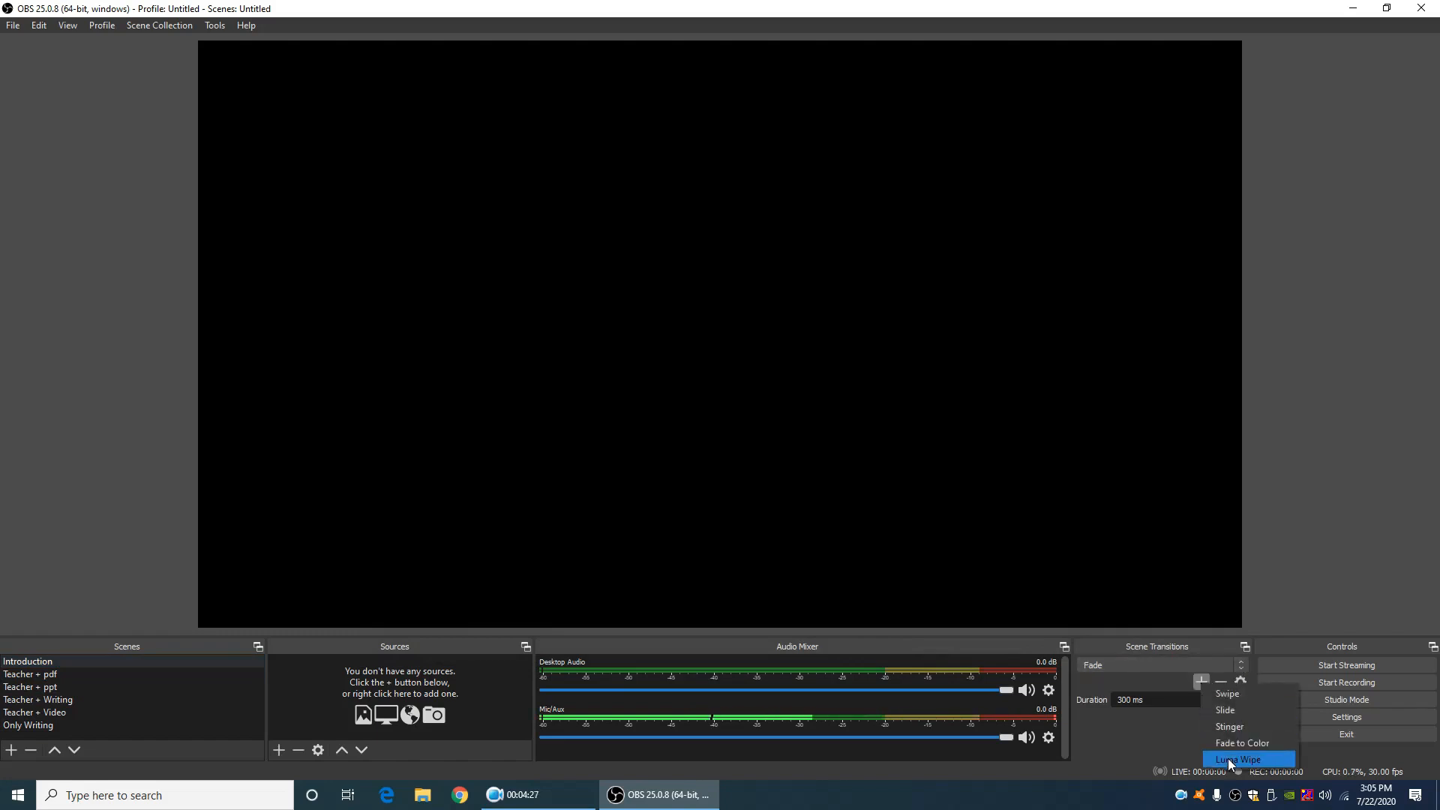
pyautogui.click(1248, 758)
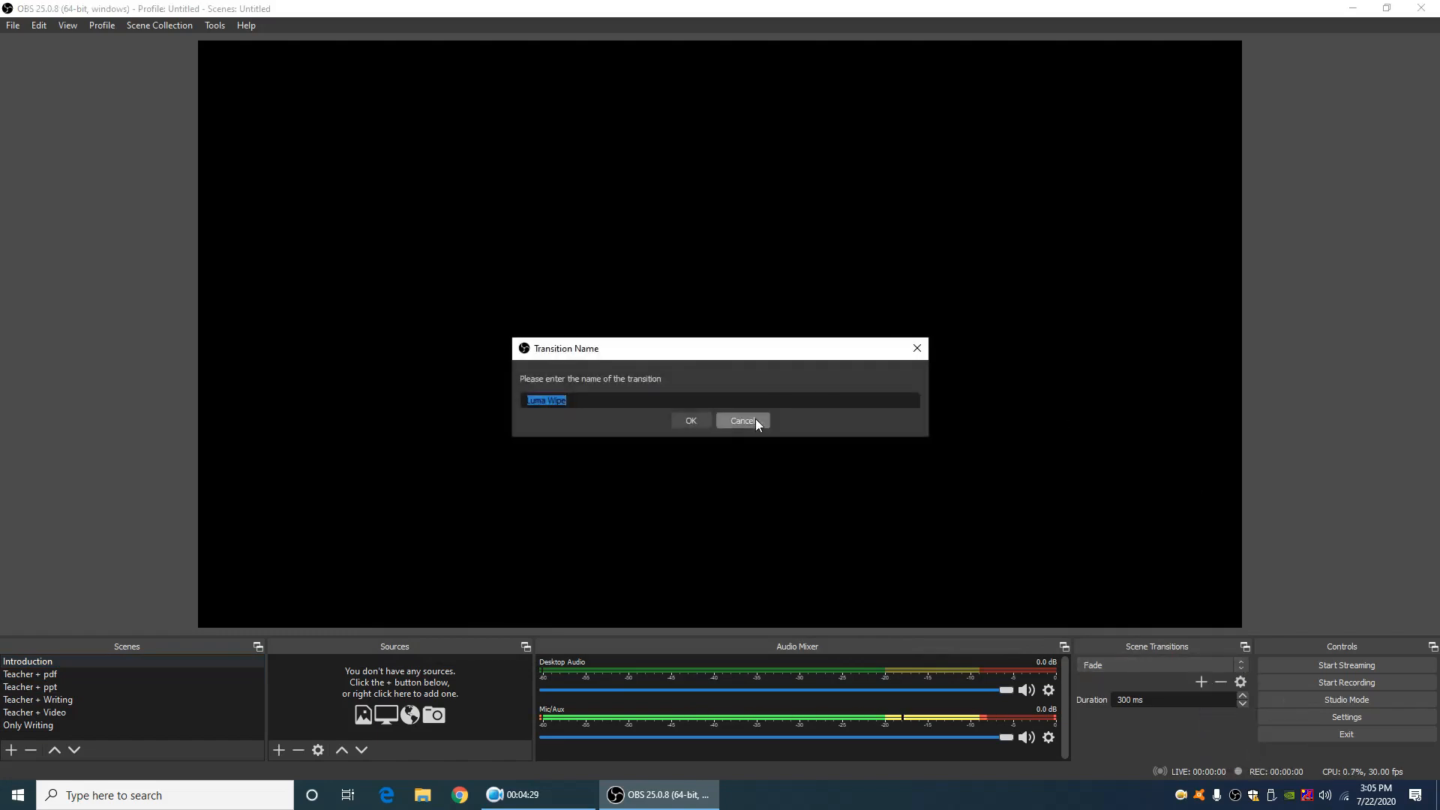
pyautogui.click(699, 418)
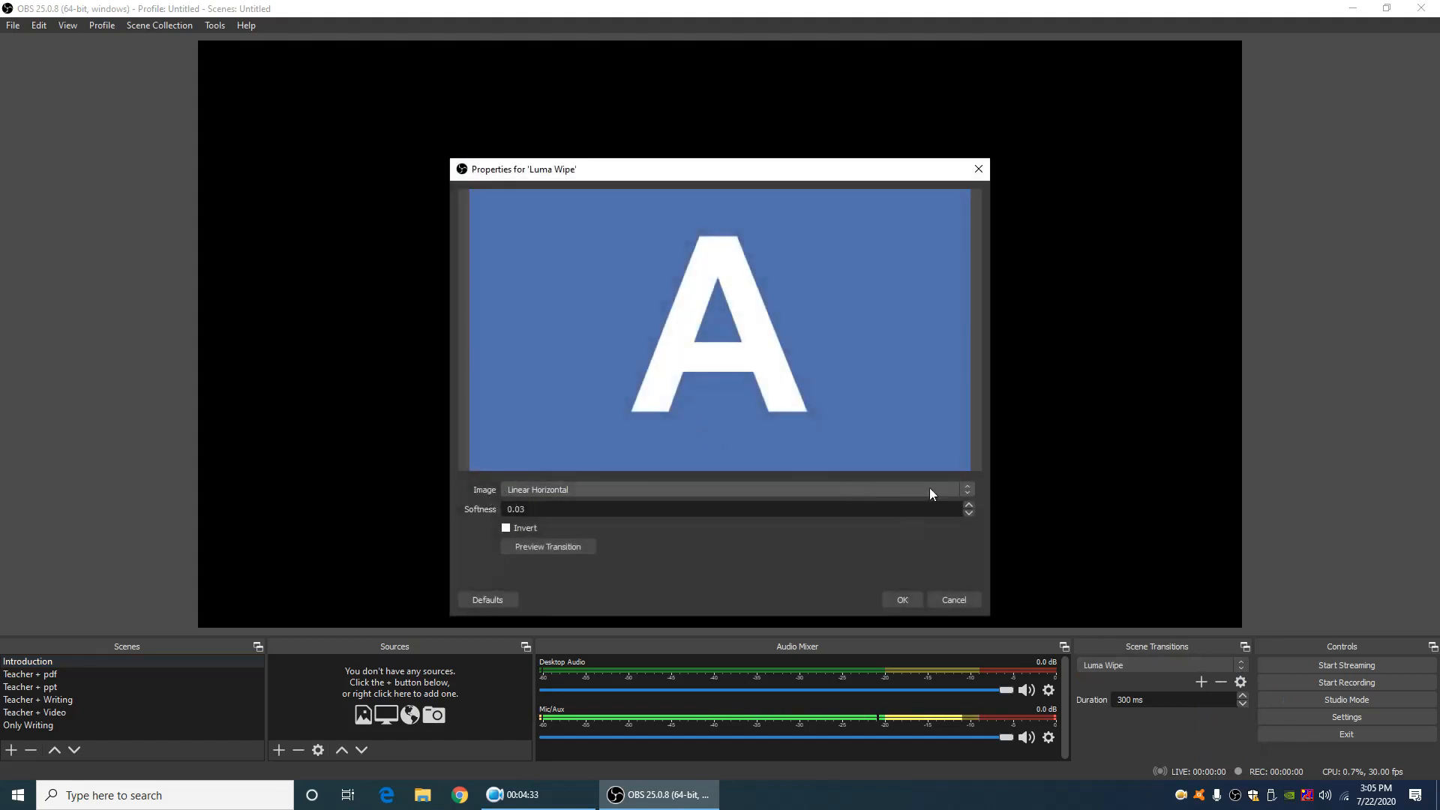
# Try the Fan image for the Luma Wipe transition and preview it in both directions
pyautogui.click(968, 489)
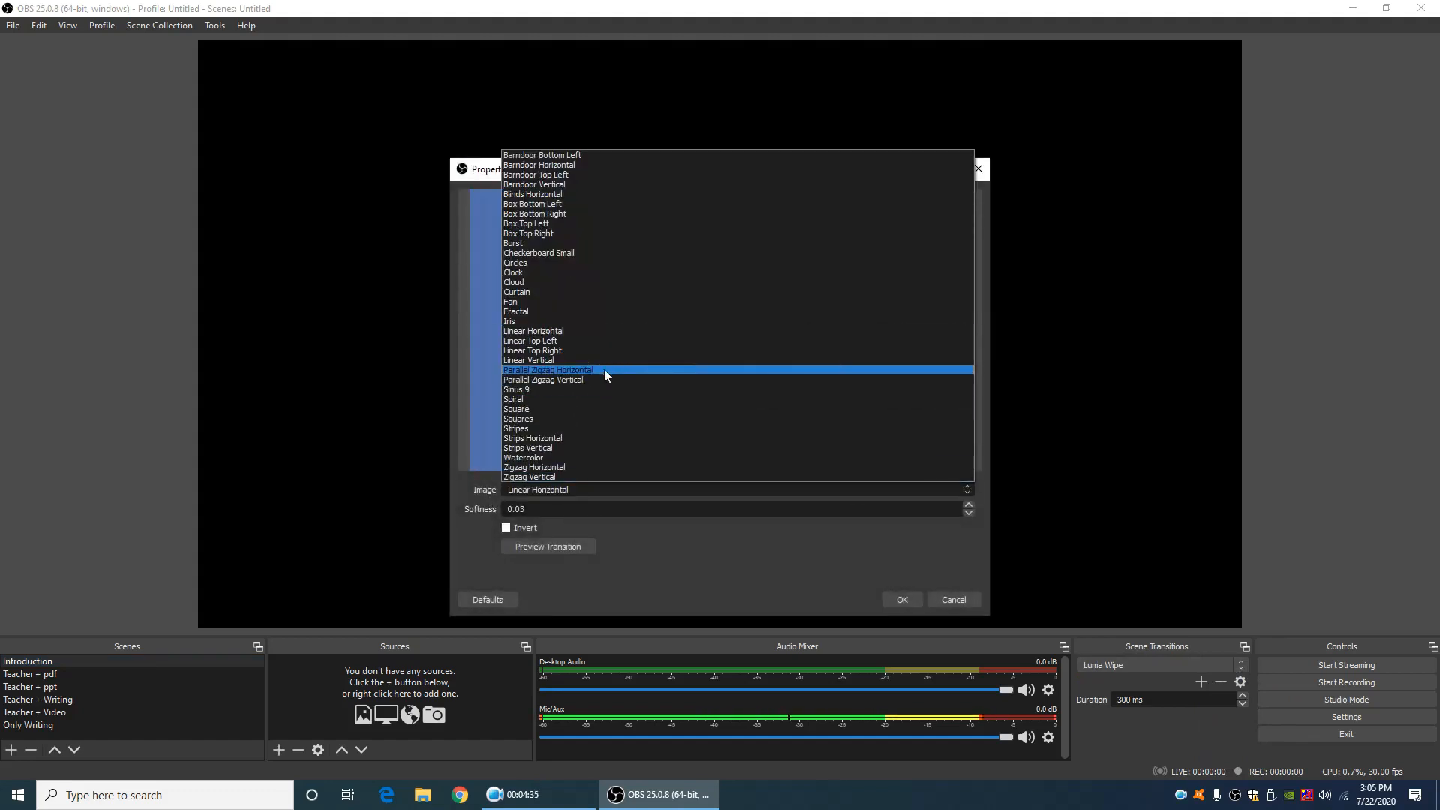
pyautogui.click(609, 301)
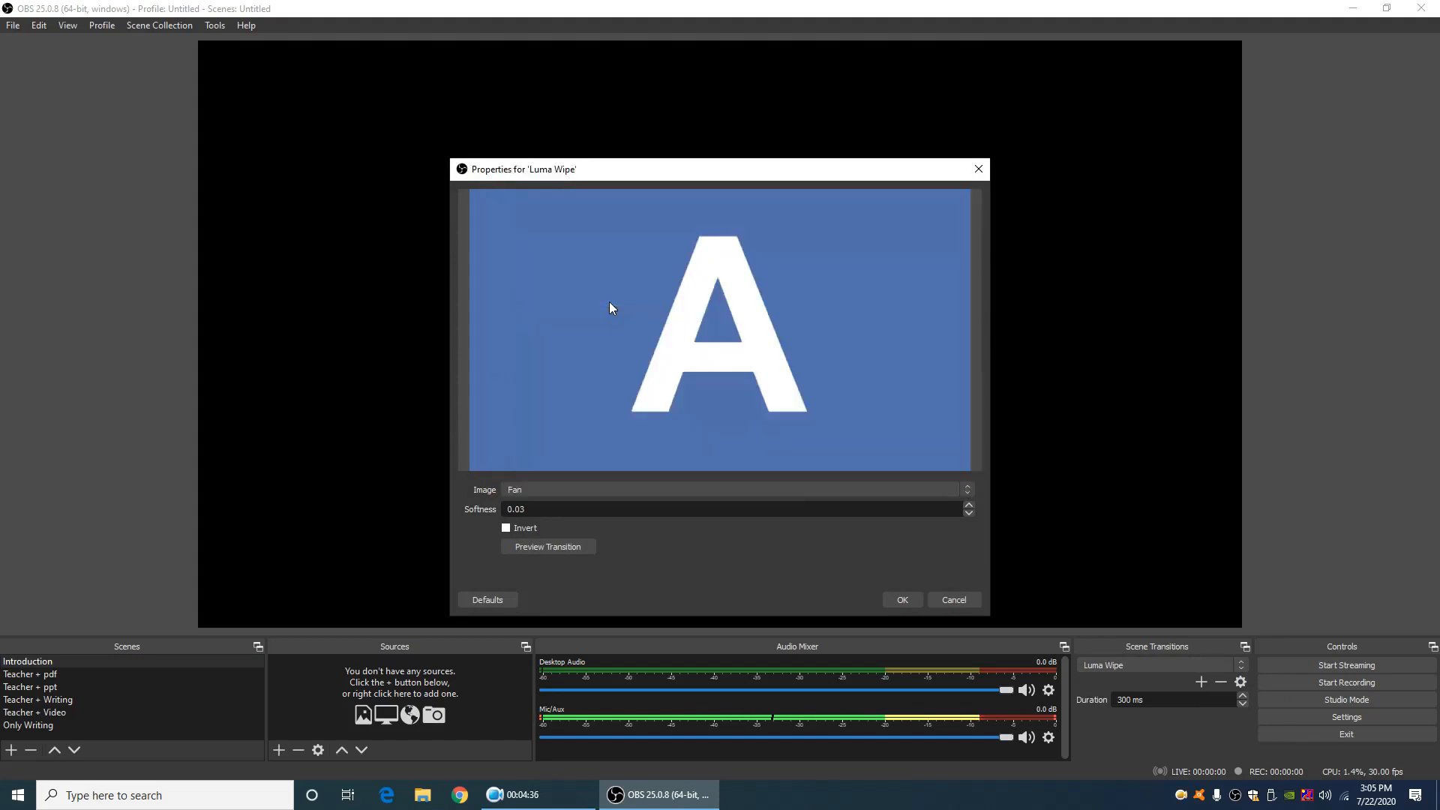
pyautogui.click(546, 547)
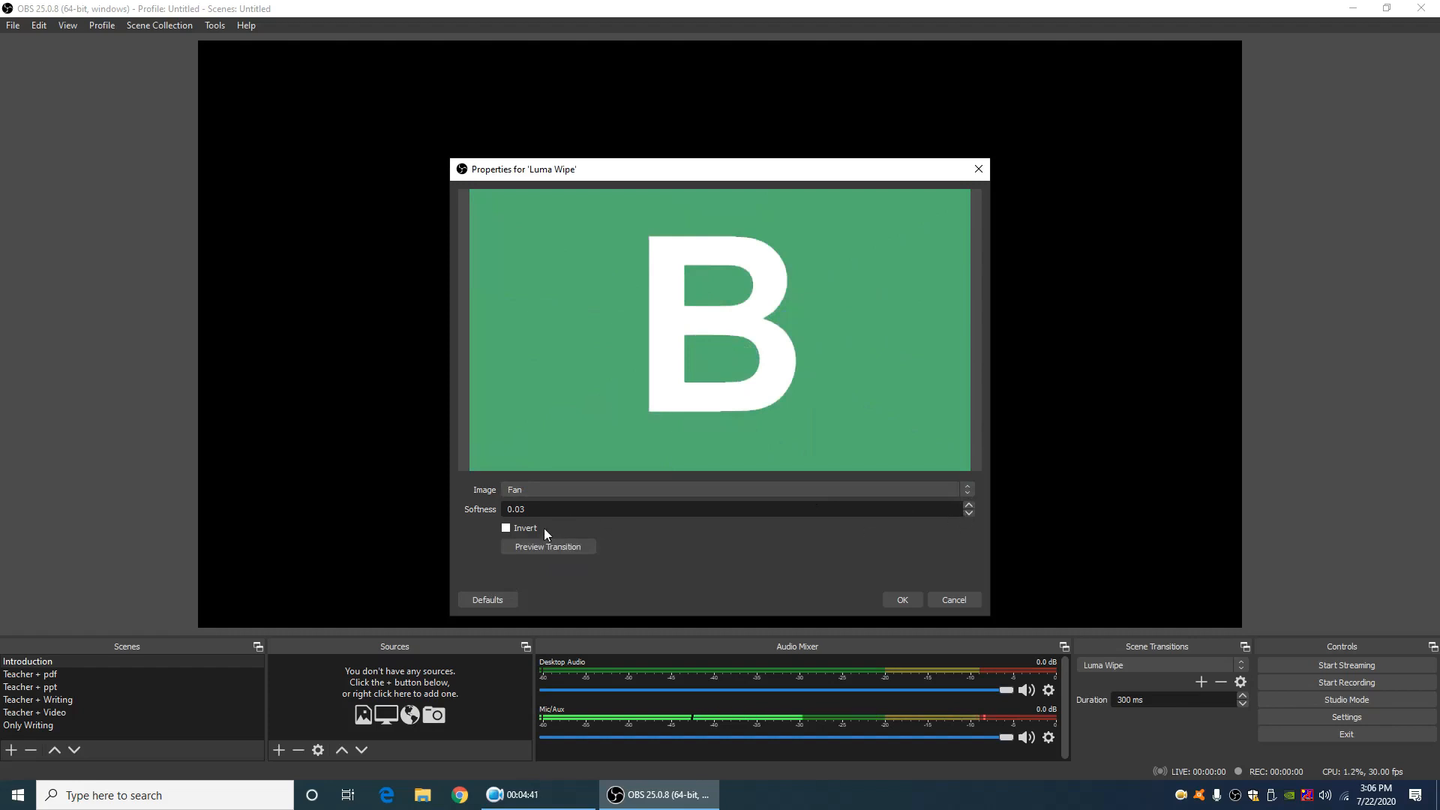
pyautogui.click(538, 547)
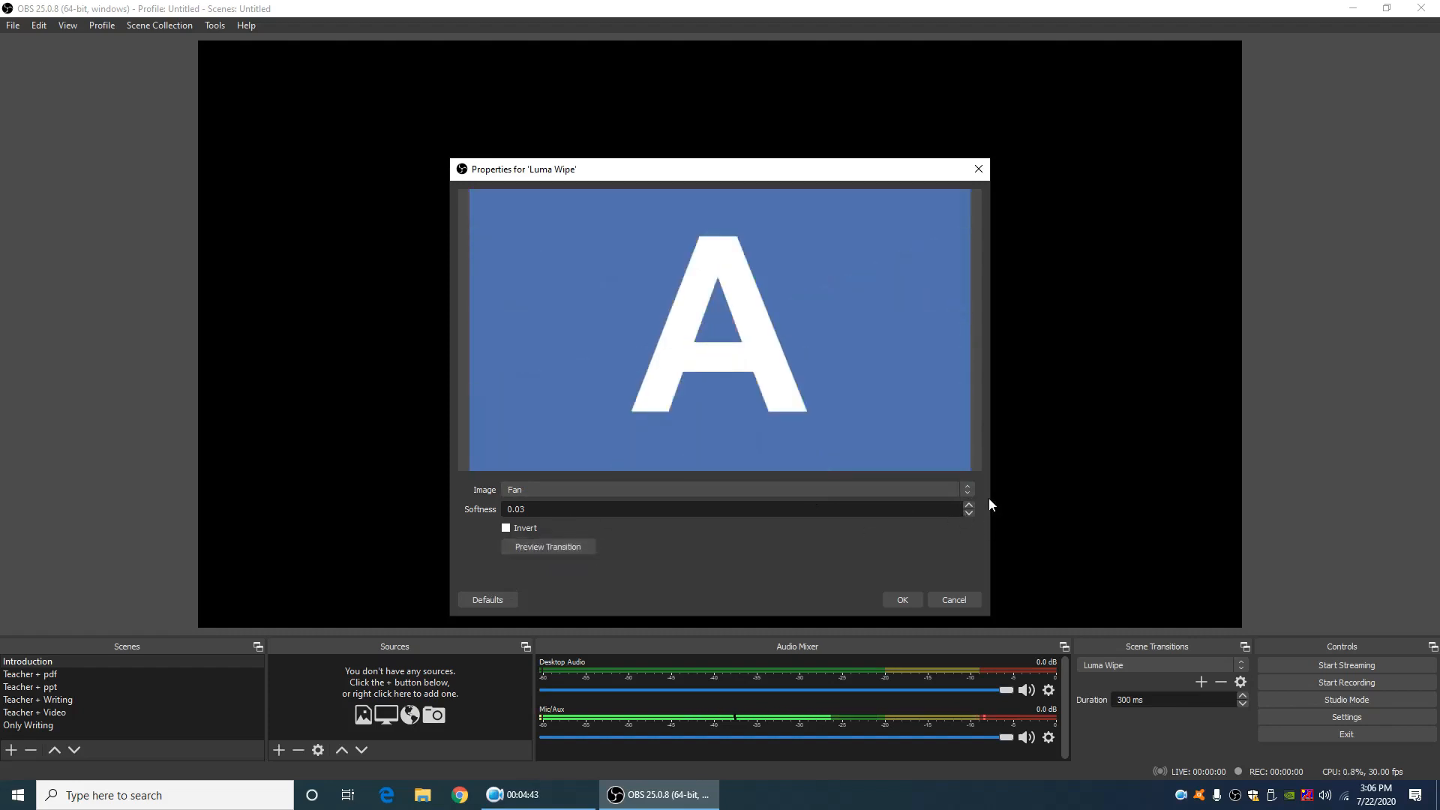
# Set the Luma Wipe image to Squares, preview the transition and confirm its properties
pyautogui.click(969, 492)
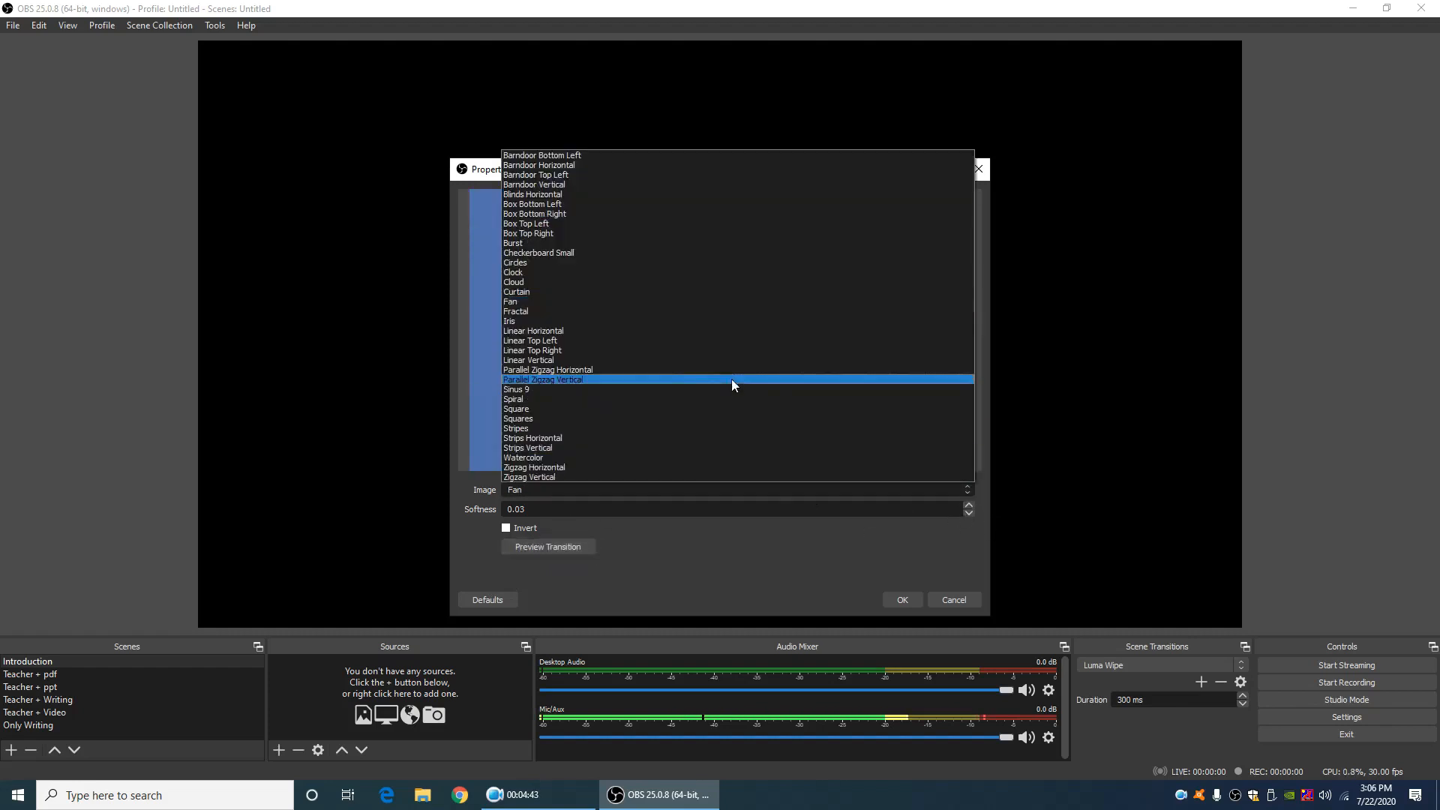
pyautogui.click(659, 420)
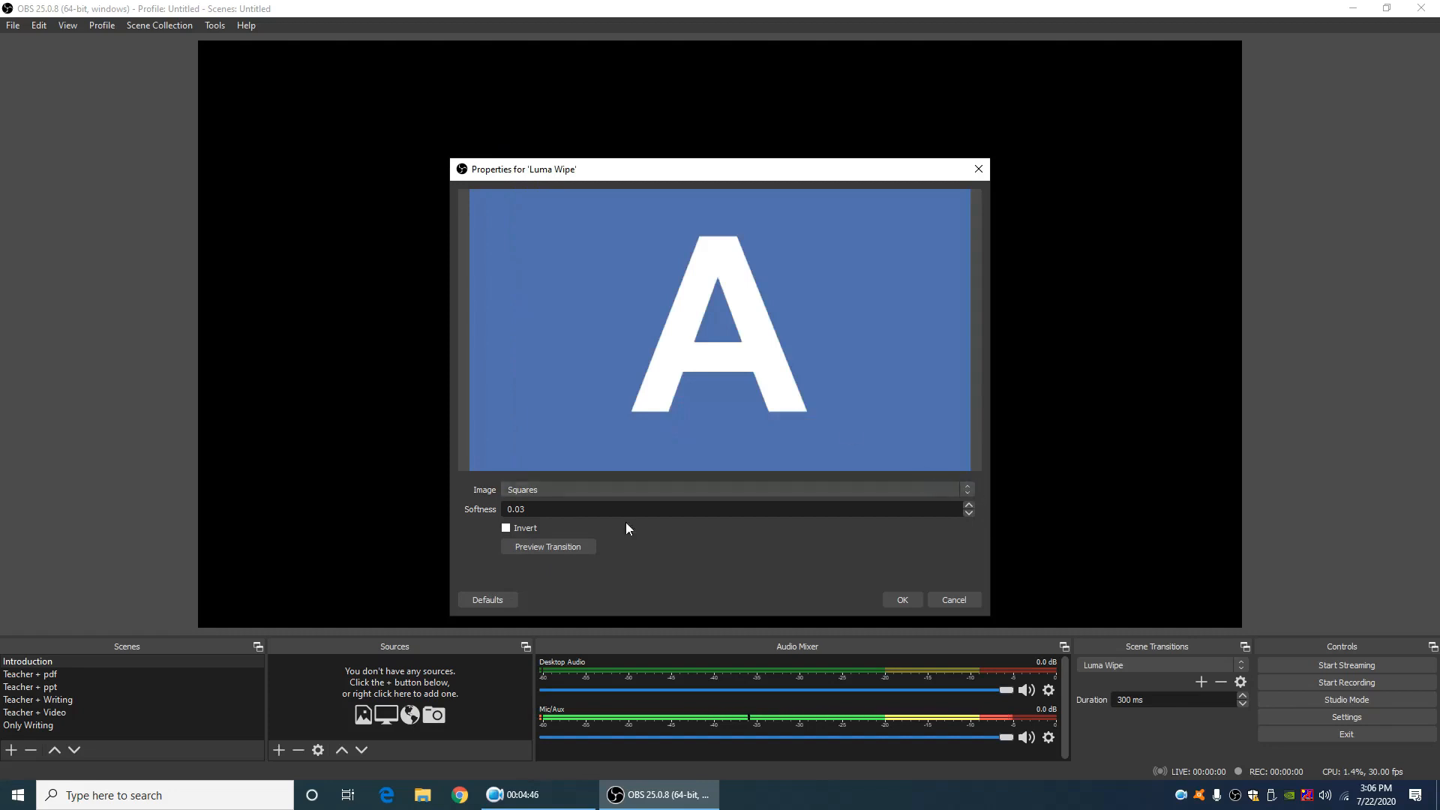
pyautogui.click(557, 552)
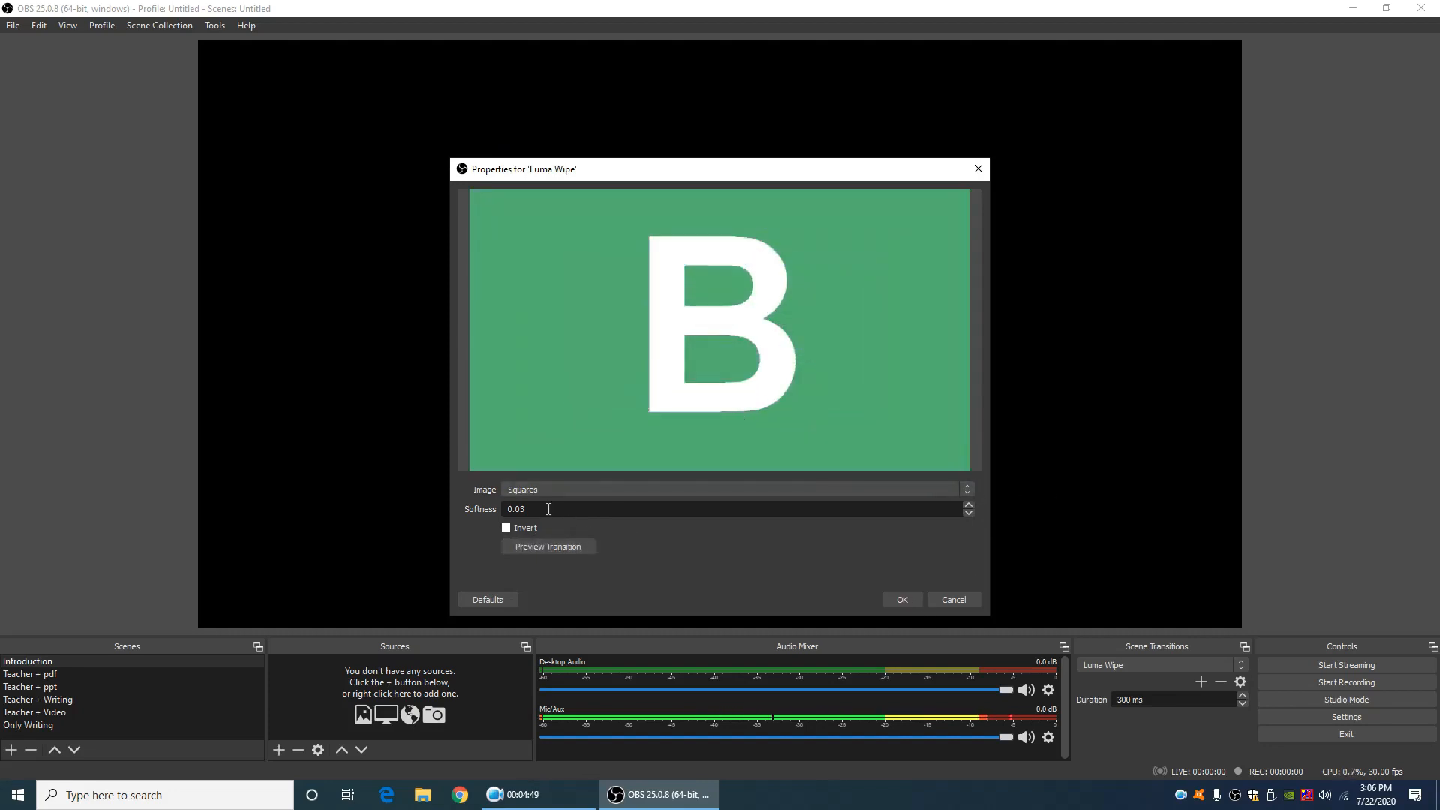
pyautogui.click(894, 601)
# Switch among the Introduction, Teacher + pdf and Teacher + ppt scenes to check the transition, ending on Introduction
pyautogui.click(63, 674)
pyautogui.click(60, 687)
pyautogui.click(70, 661)
pyautogui.click(69, 673)
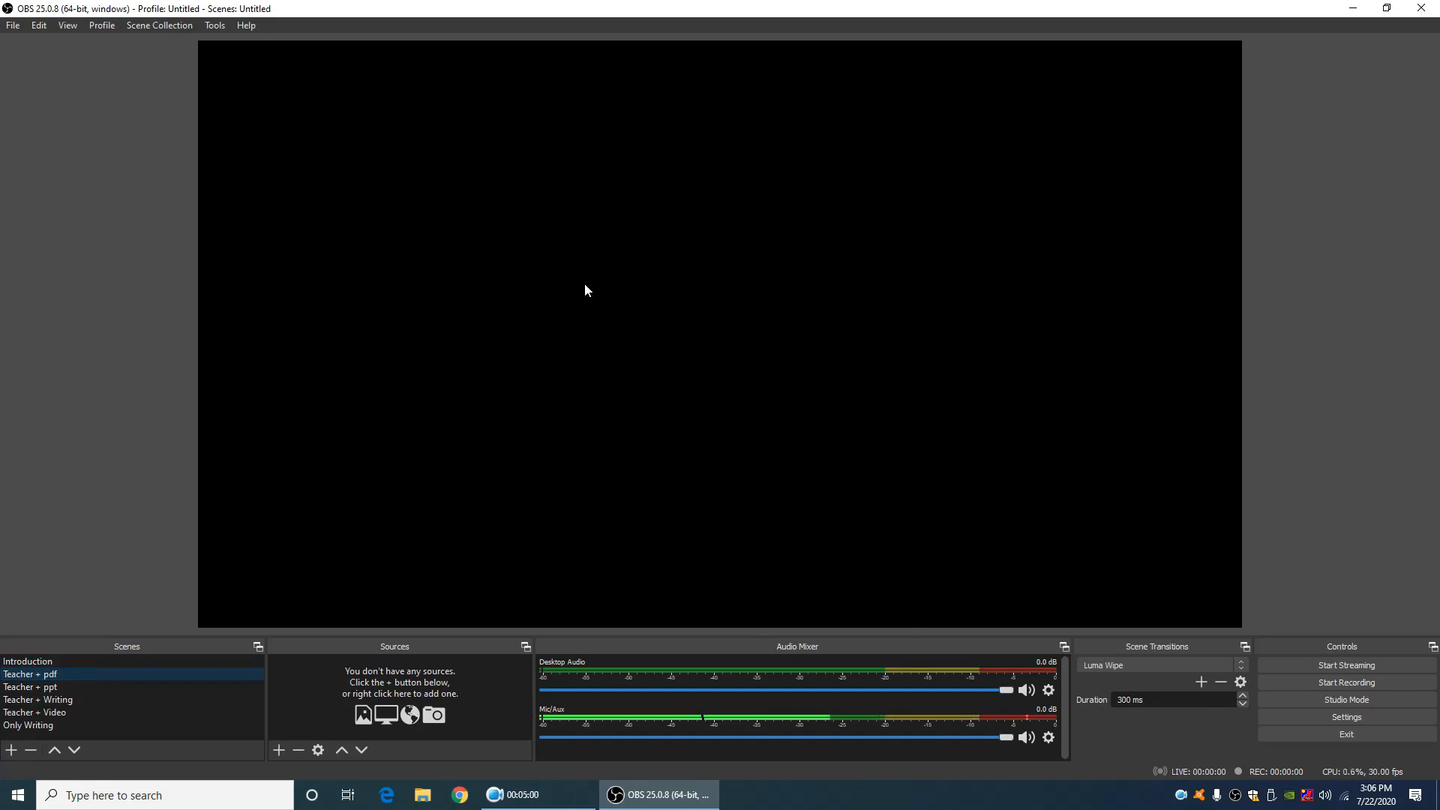
pyautogui.click(120, 661)
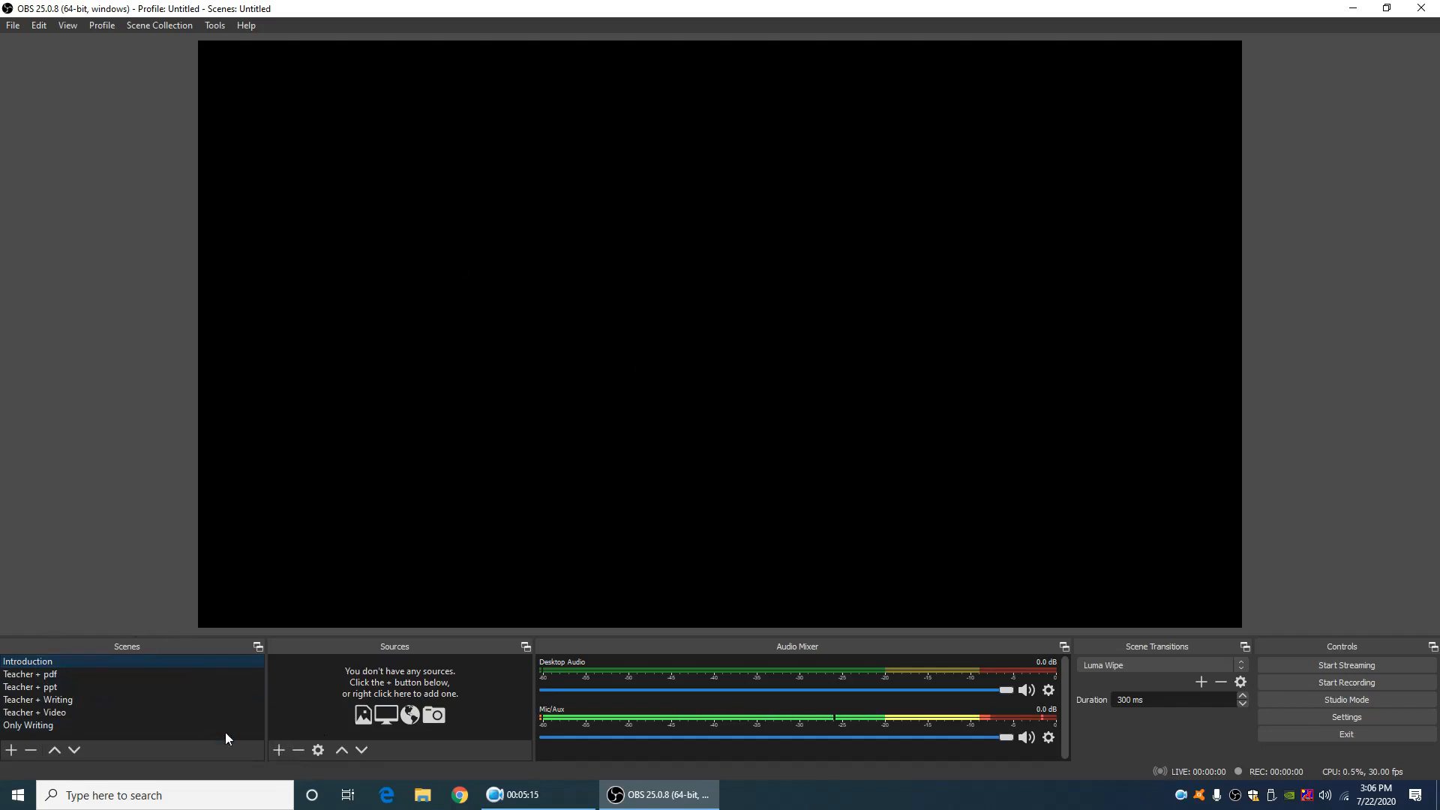
# Add a new image source named "Background" to the Introduction scene
pyautogui.click(280, 753)
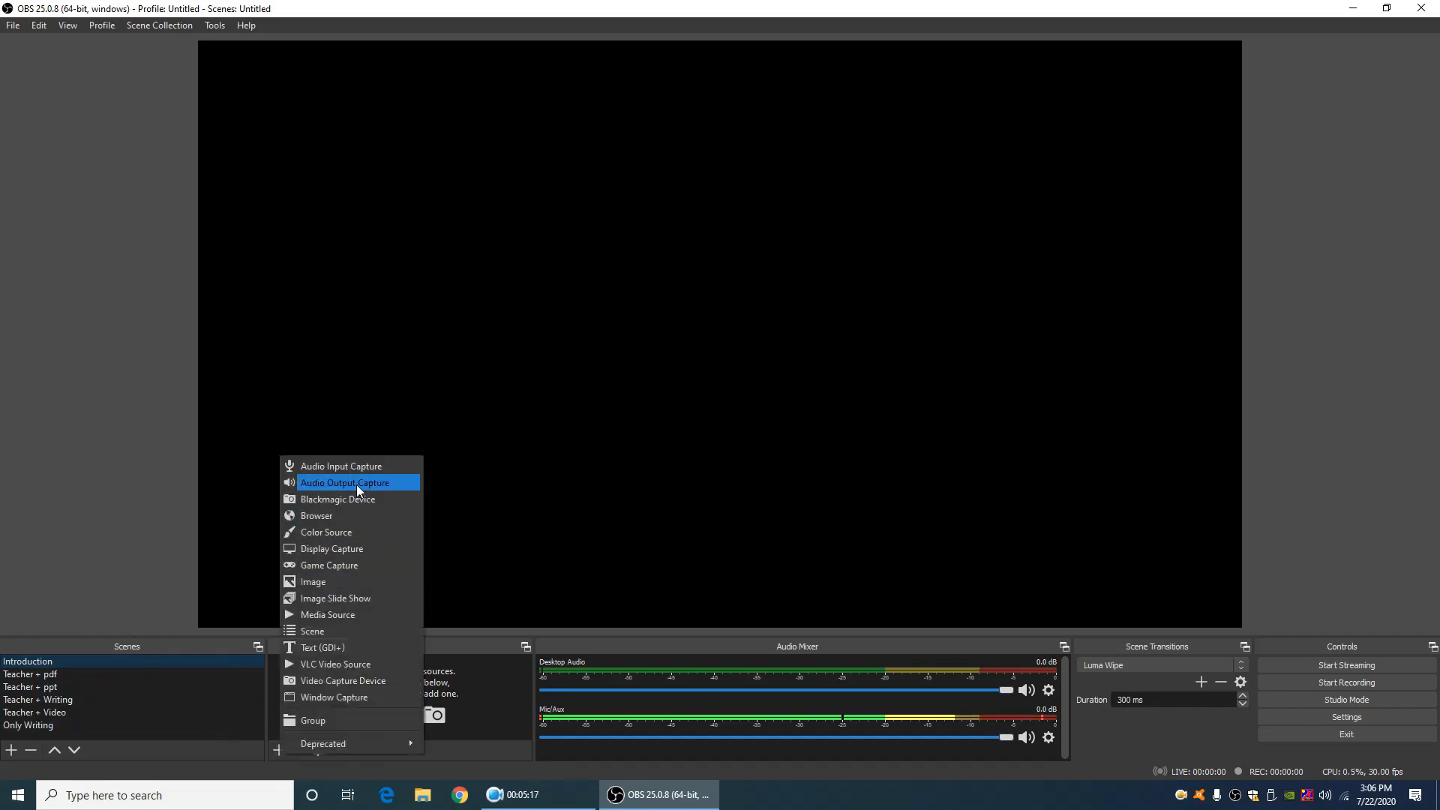
pyautogui.click(351, 582)
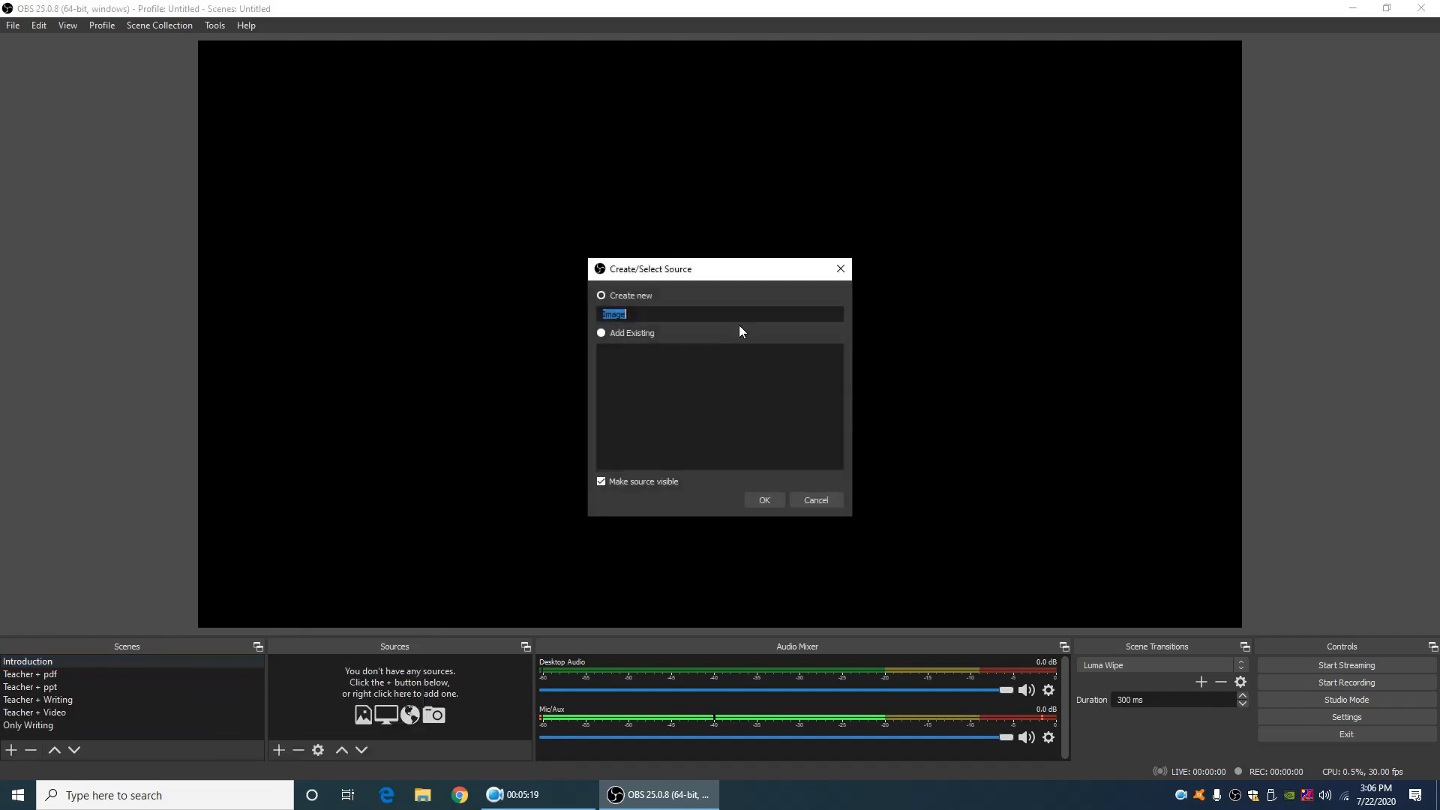
pyautogui.press('BackSpace')
pyautogui.write('Back')
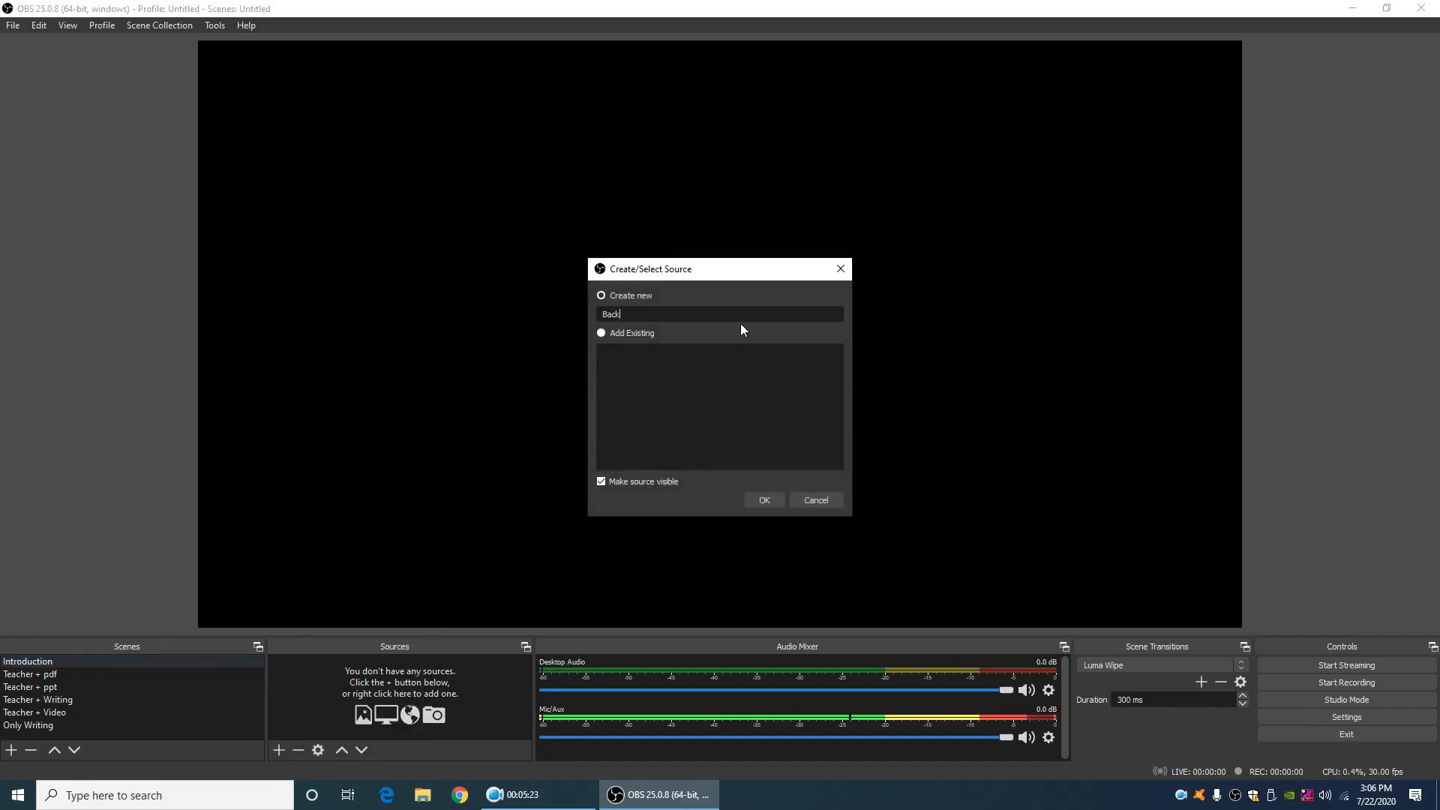
pyautogui.write('ground')
pyautogui.click(767, 498)
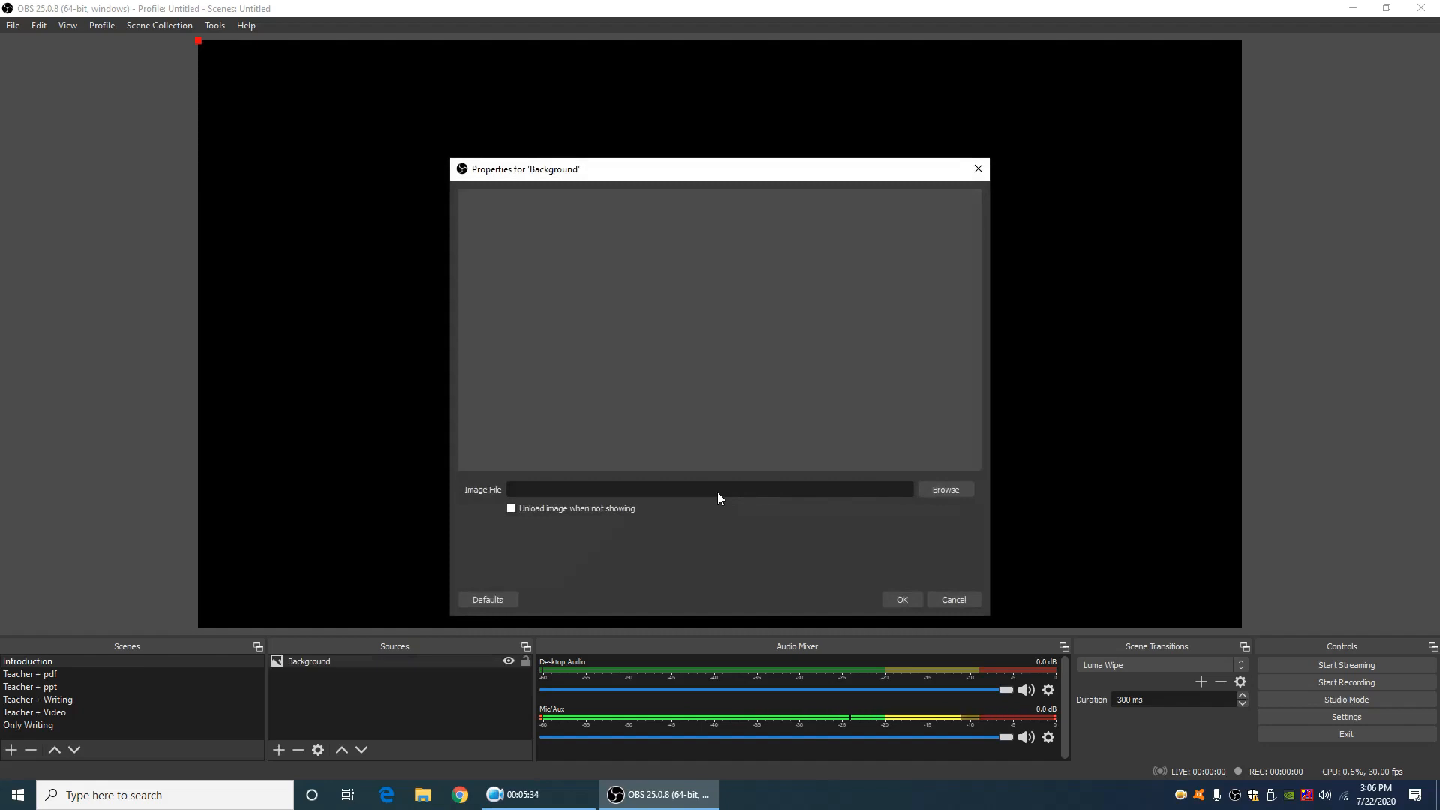
# Load math-83287-unsplash.jpg from Desktop > Studio Resources > Premium Wallpapers as the Background image and confirm the source properties
pyautogui.click(967, 489)
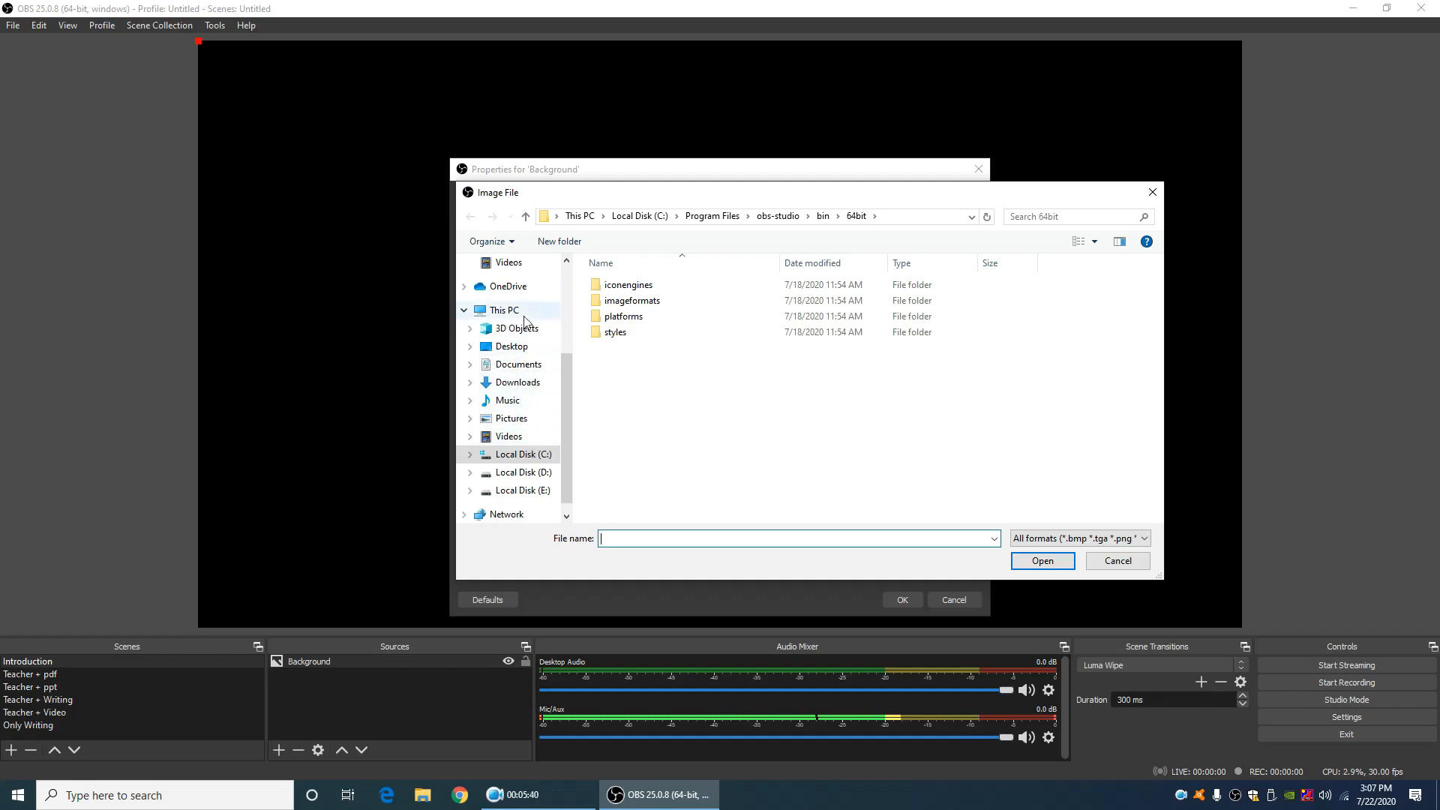
pyautogui.click(525, 346)
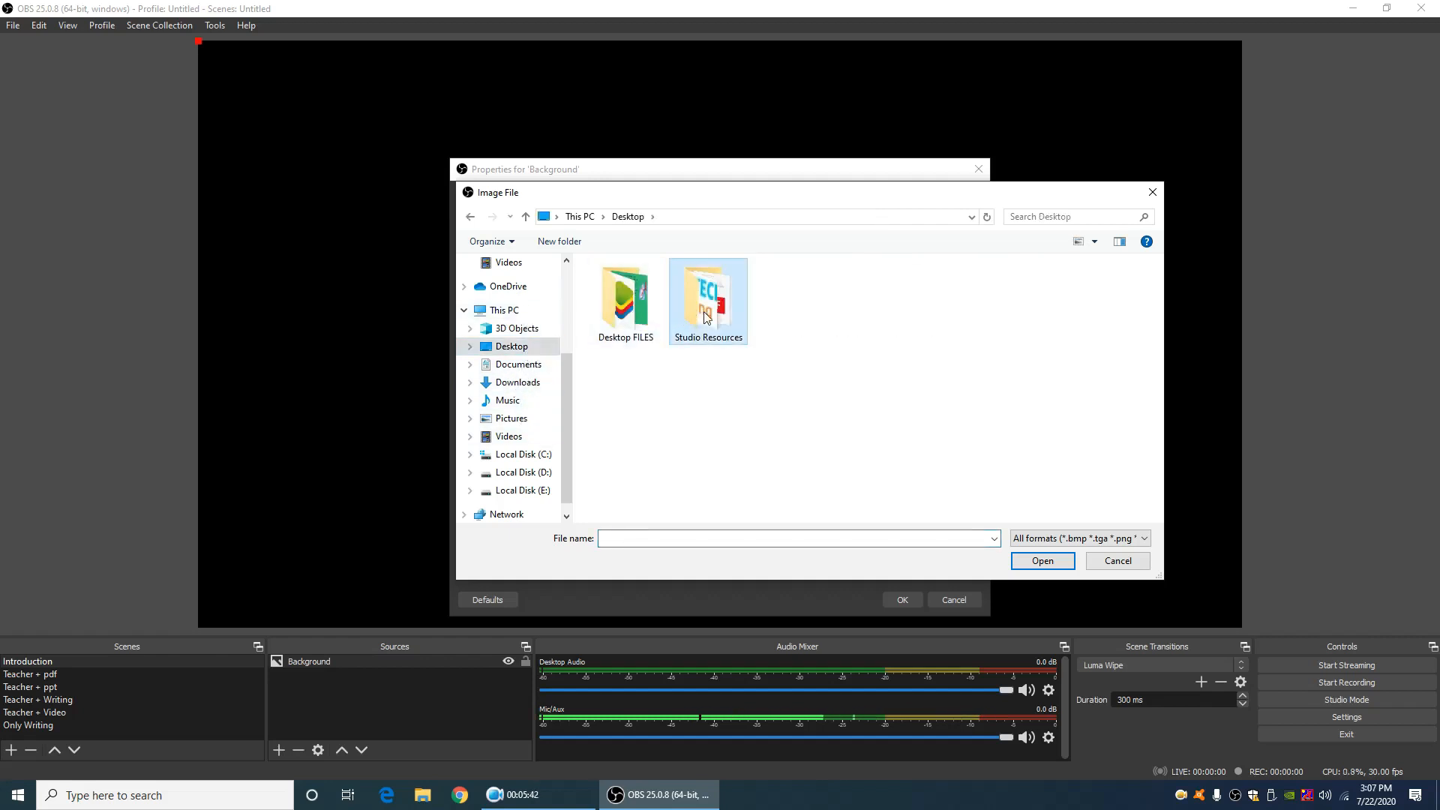
pyautogui.doubleClick(679, 321)
pyautogui.doubleClick(662, 302)
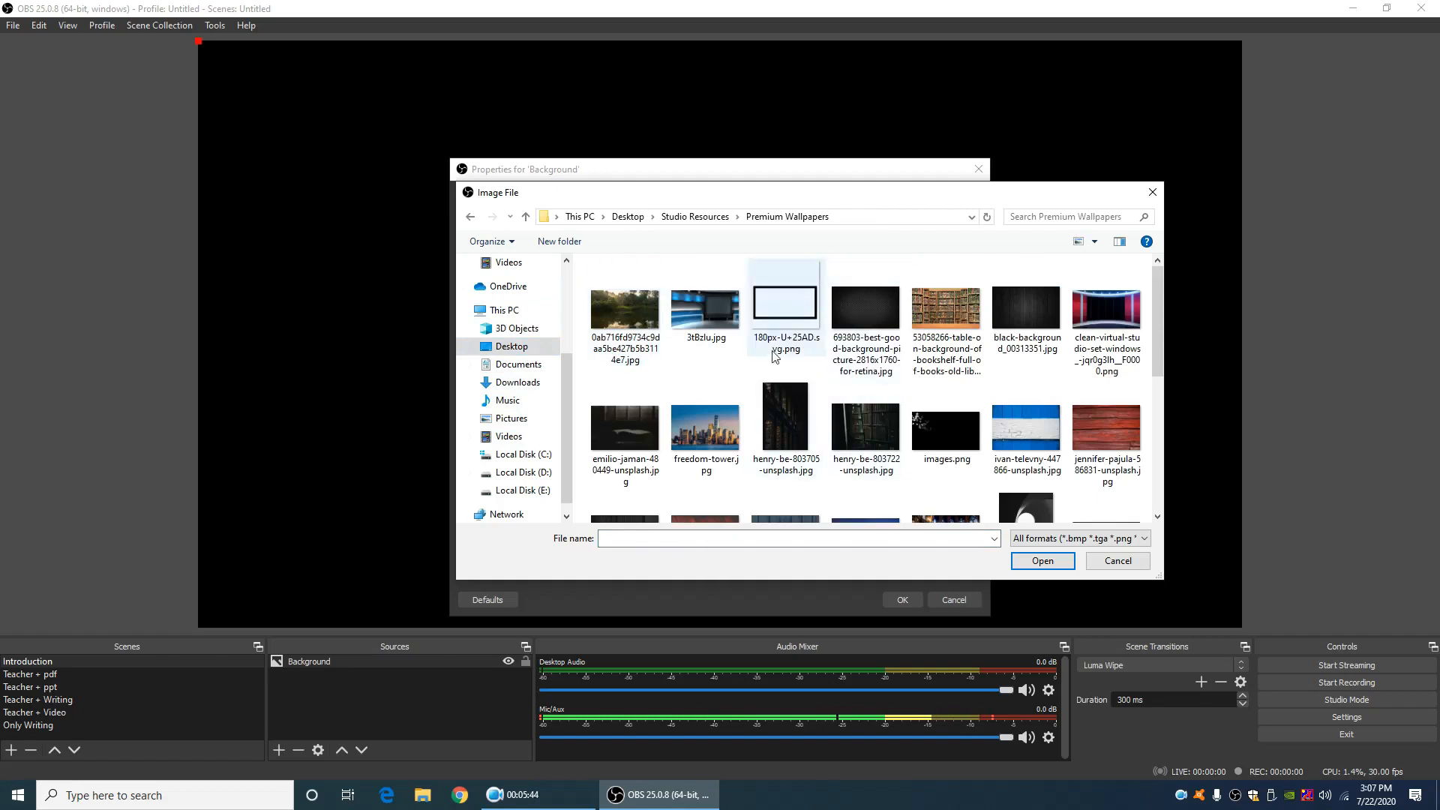
pyautogui.scroll(-1, 1058, 334)
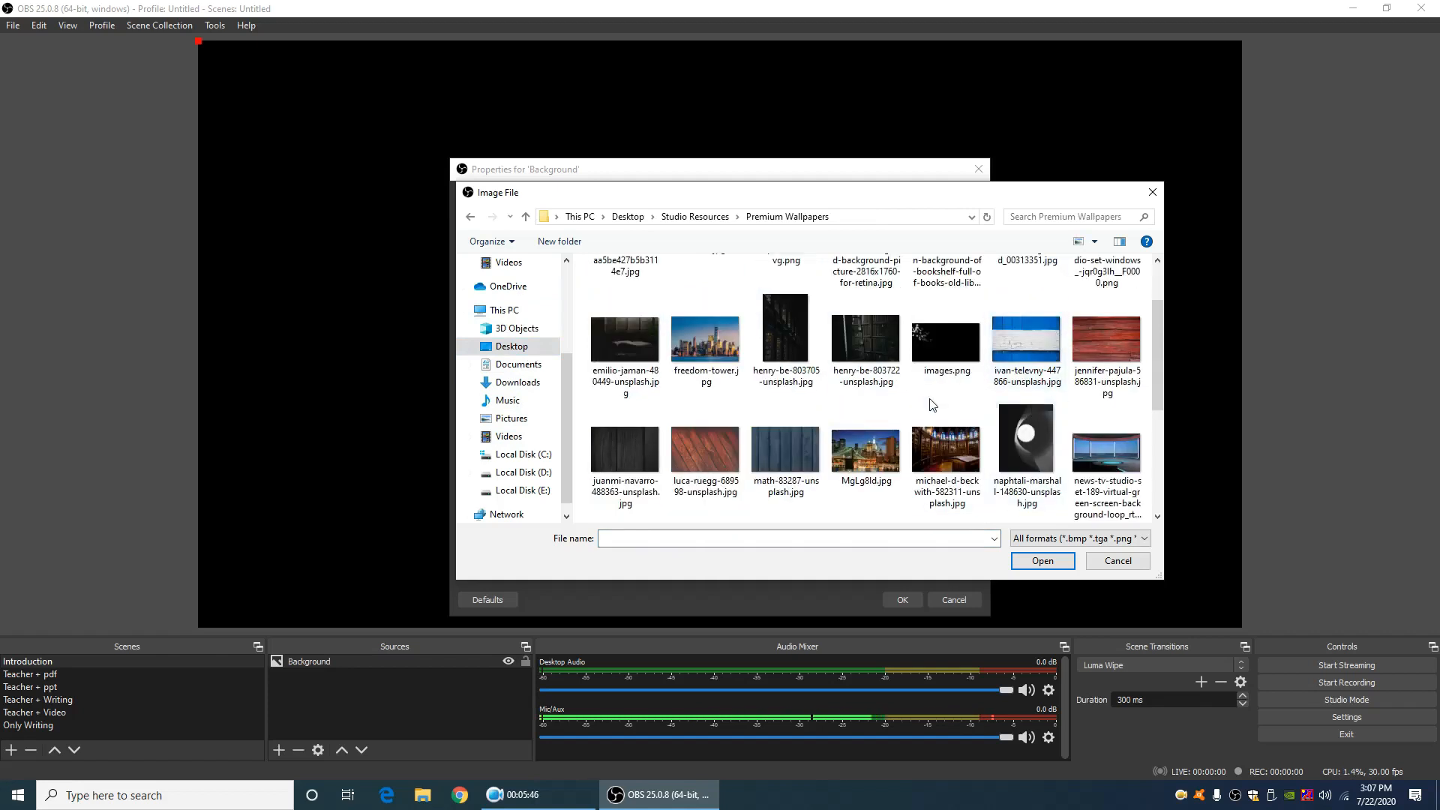
pyautogui.scroll(-1, 666, 448)
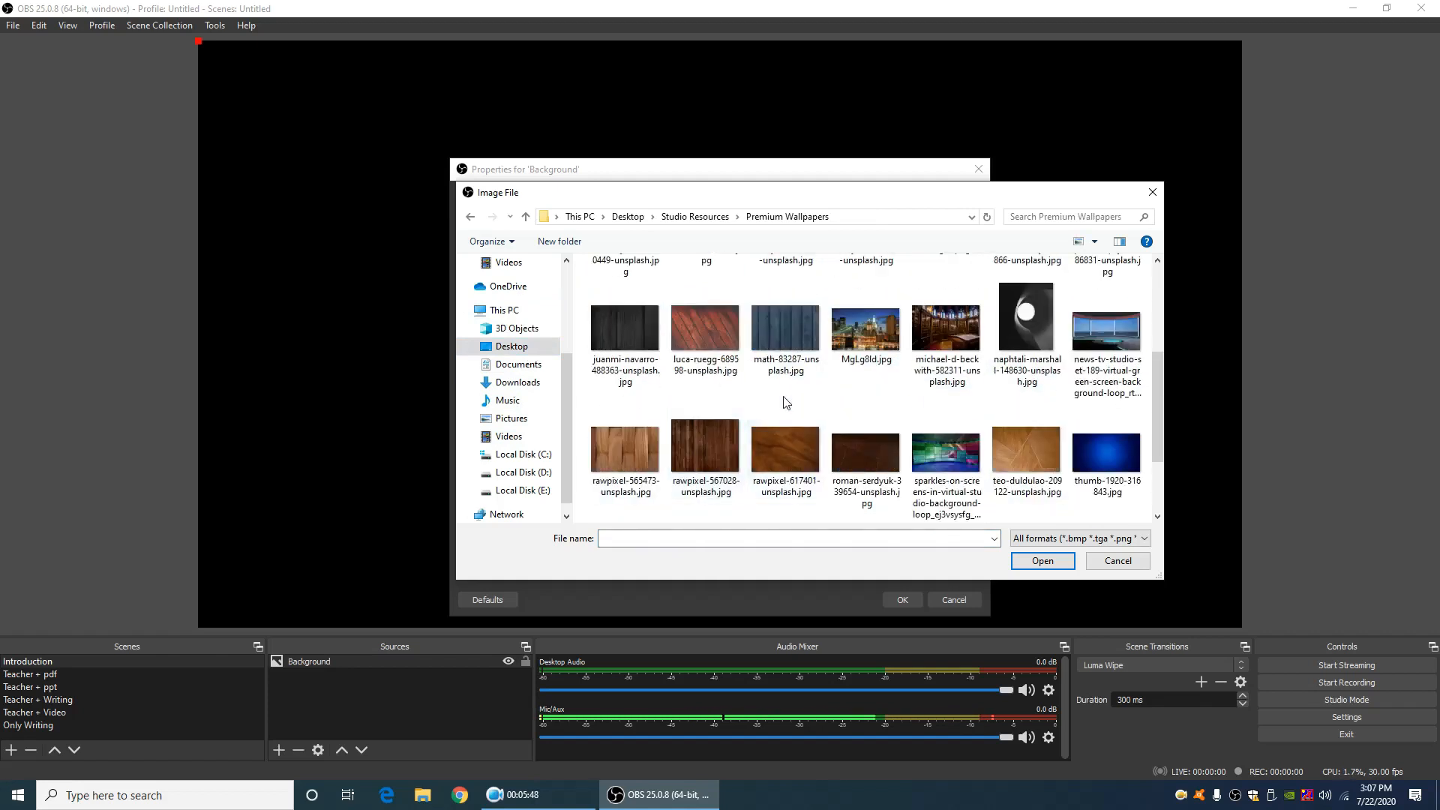
pyautogui.scroll(-1, 828, 393)
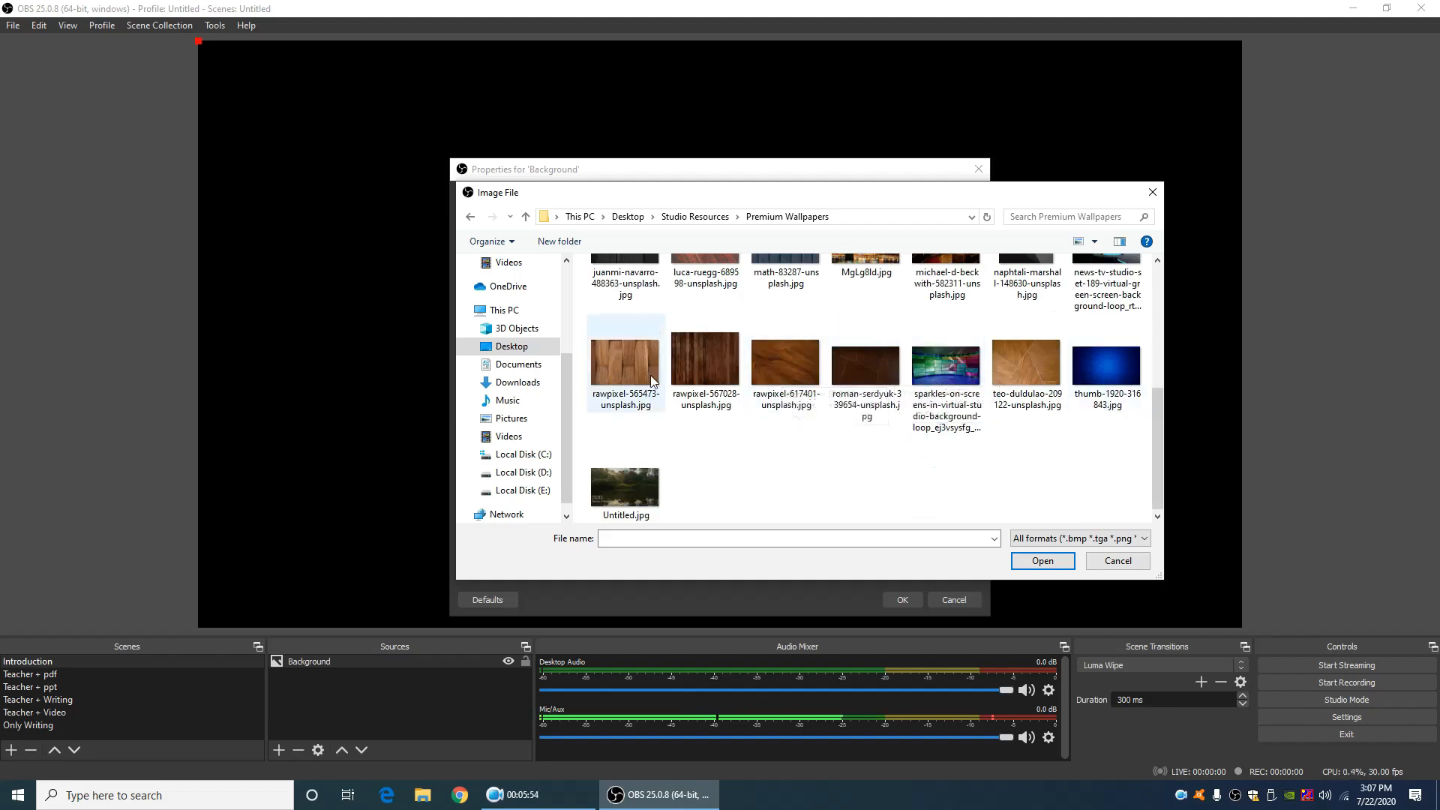
pyautogui.scroll(1, 765, 352)
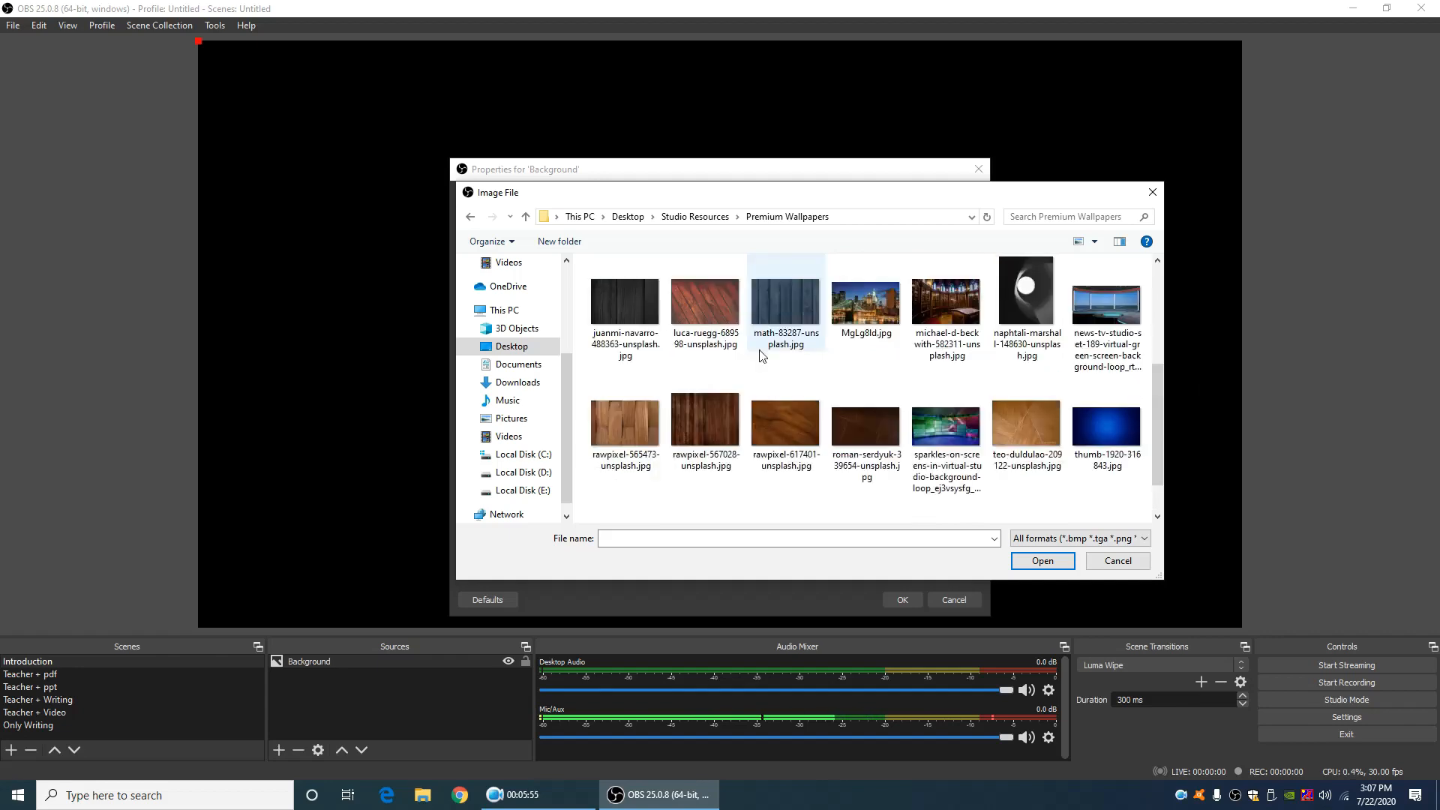
pyautogui.click(786, 310)
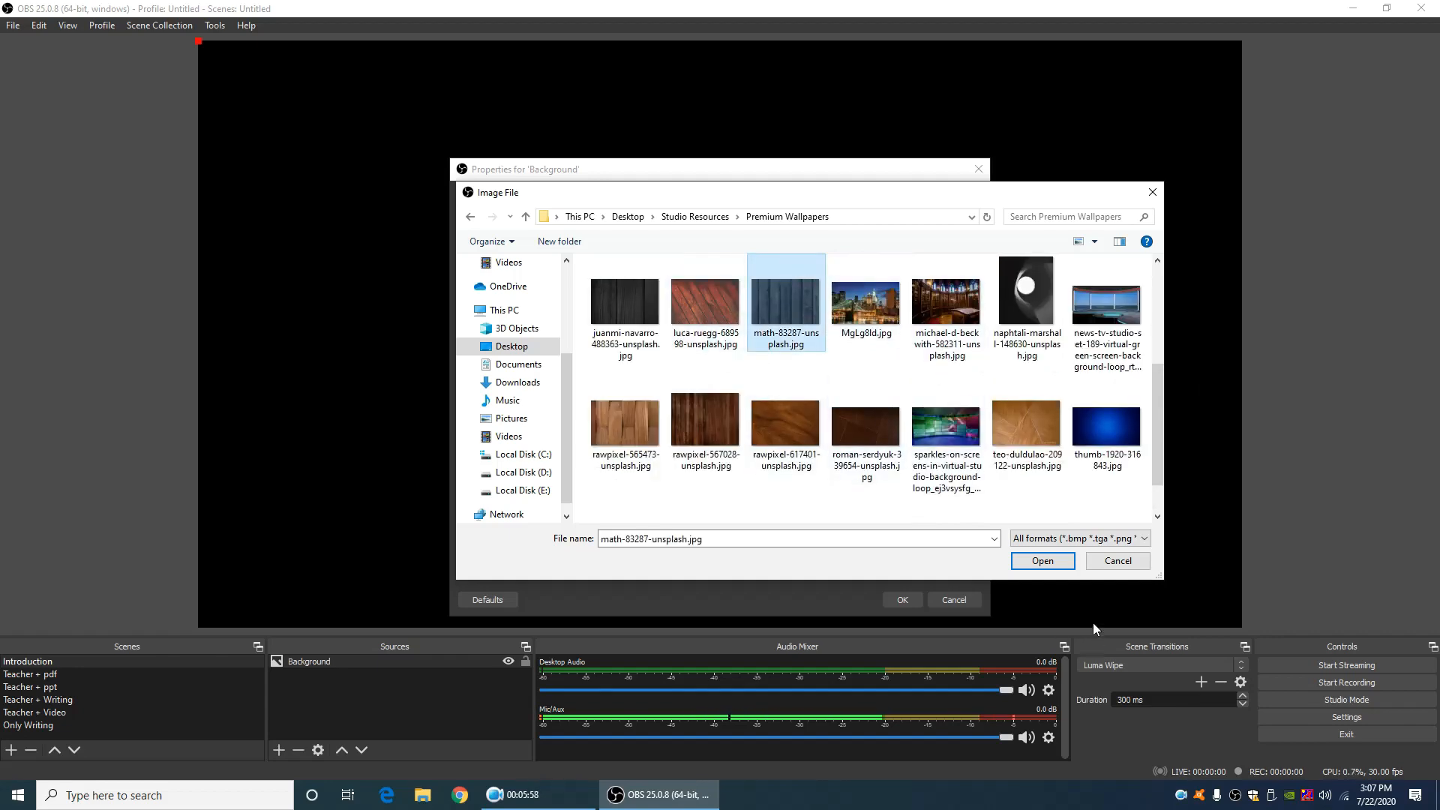
pyautogui.click(1053, 560)
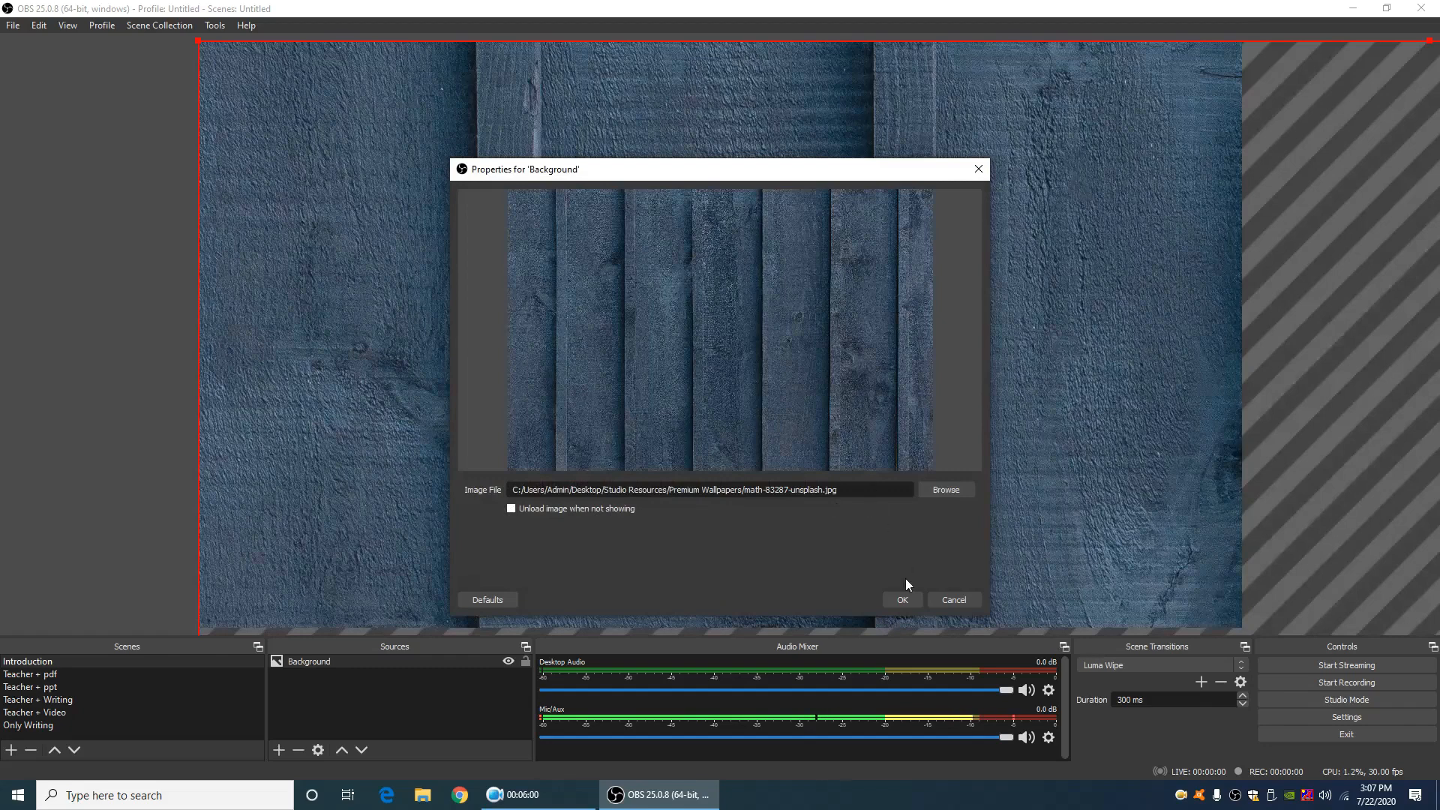
pyautogui.click(908, 599)
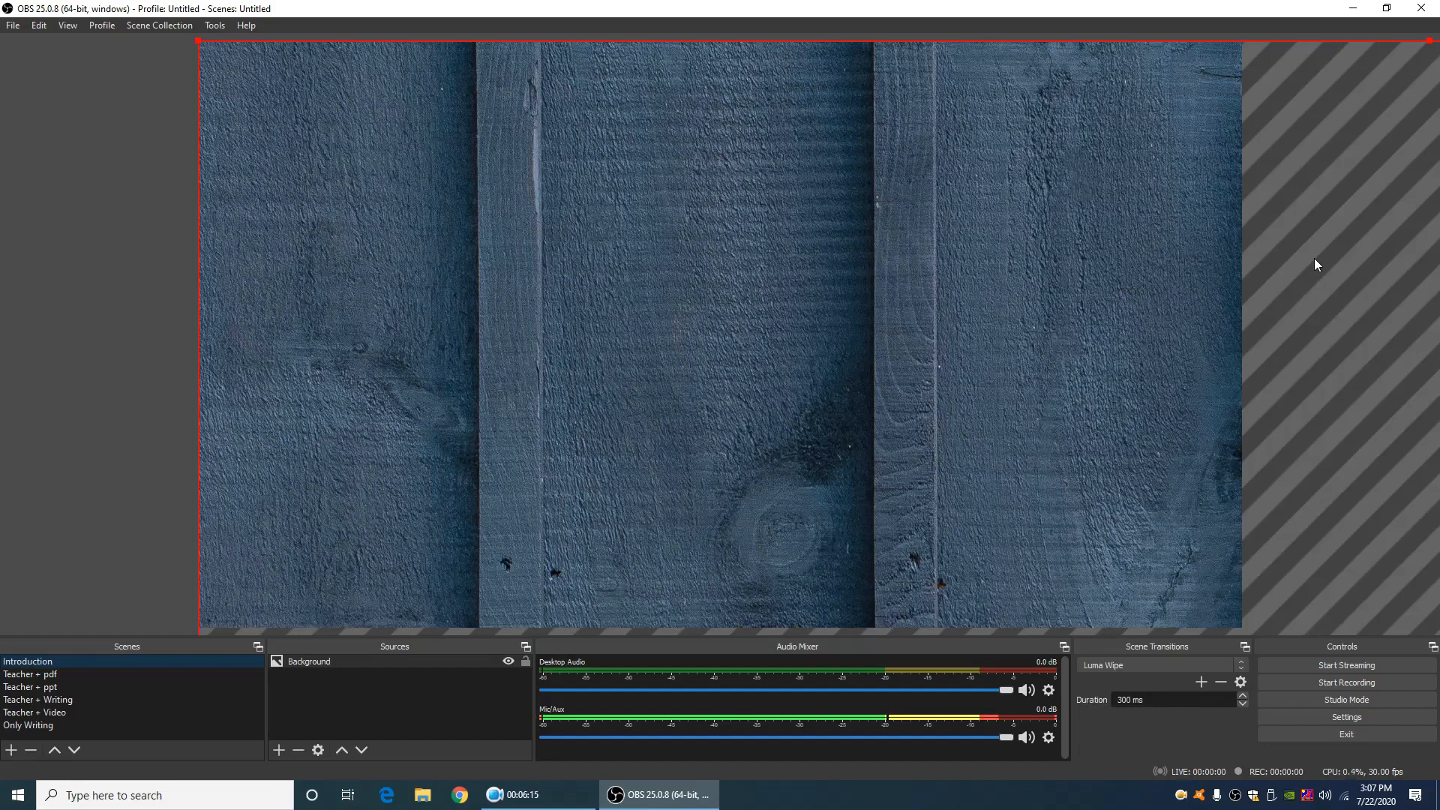
# Fit the Background image to the canvas, and stretch it to fill the whole screen
pyautogui.hotkey('ctrl', 'f')
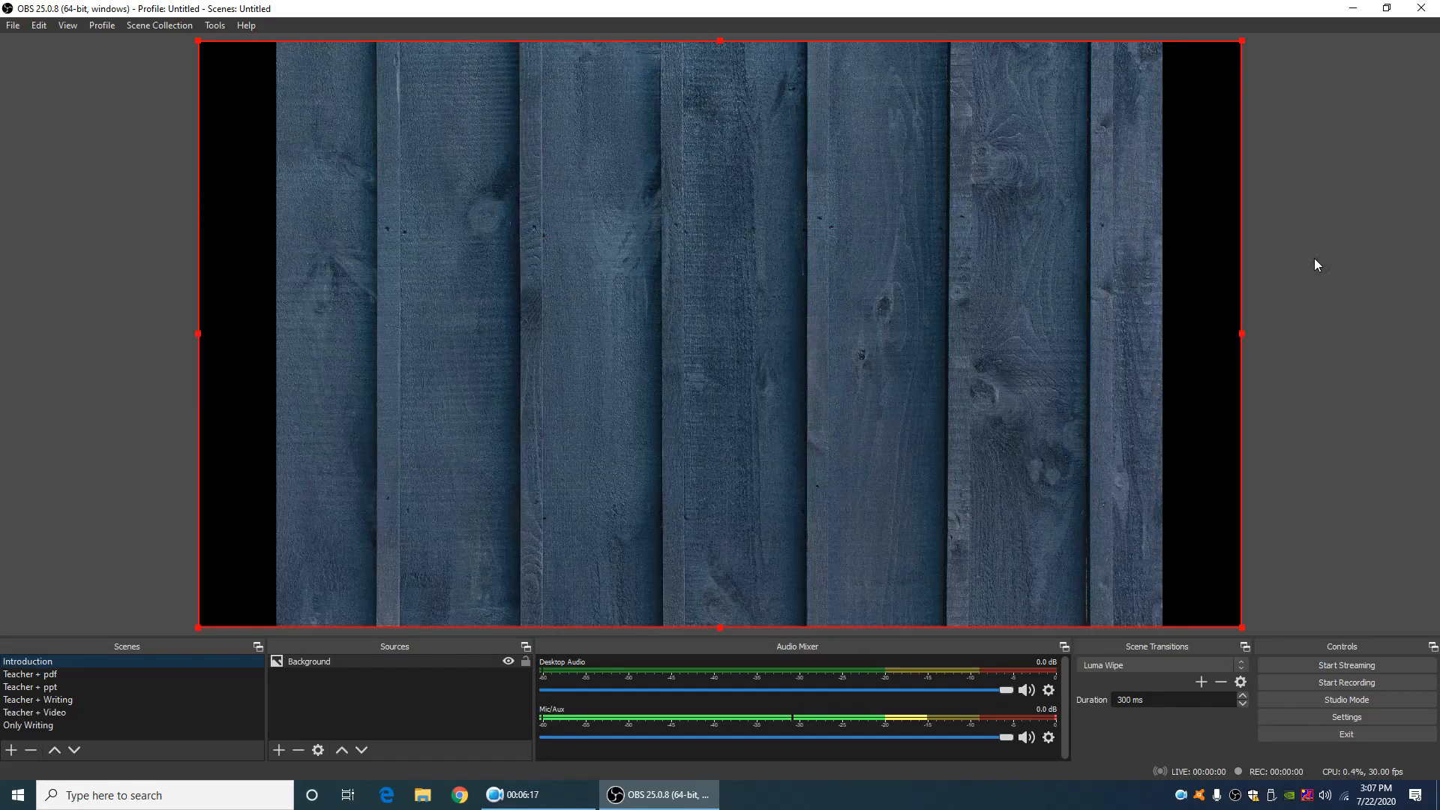
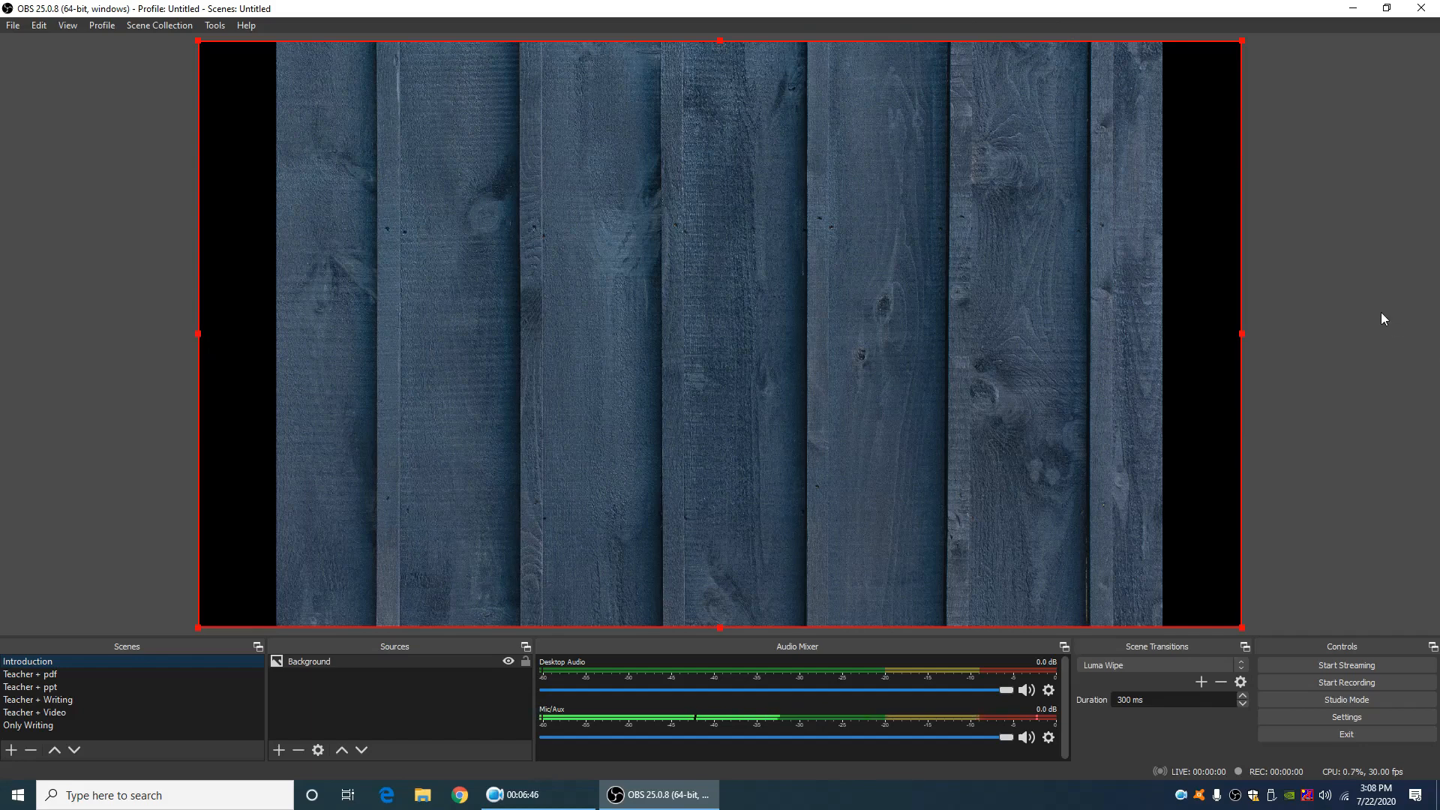
pyautogui.hotkey('ctrl', 's')
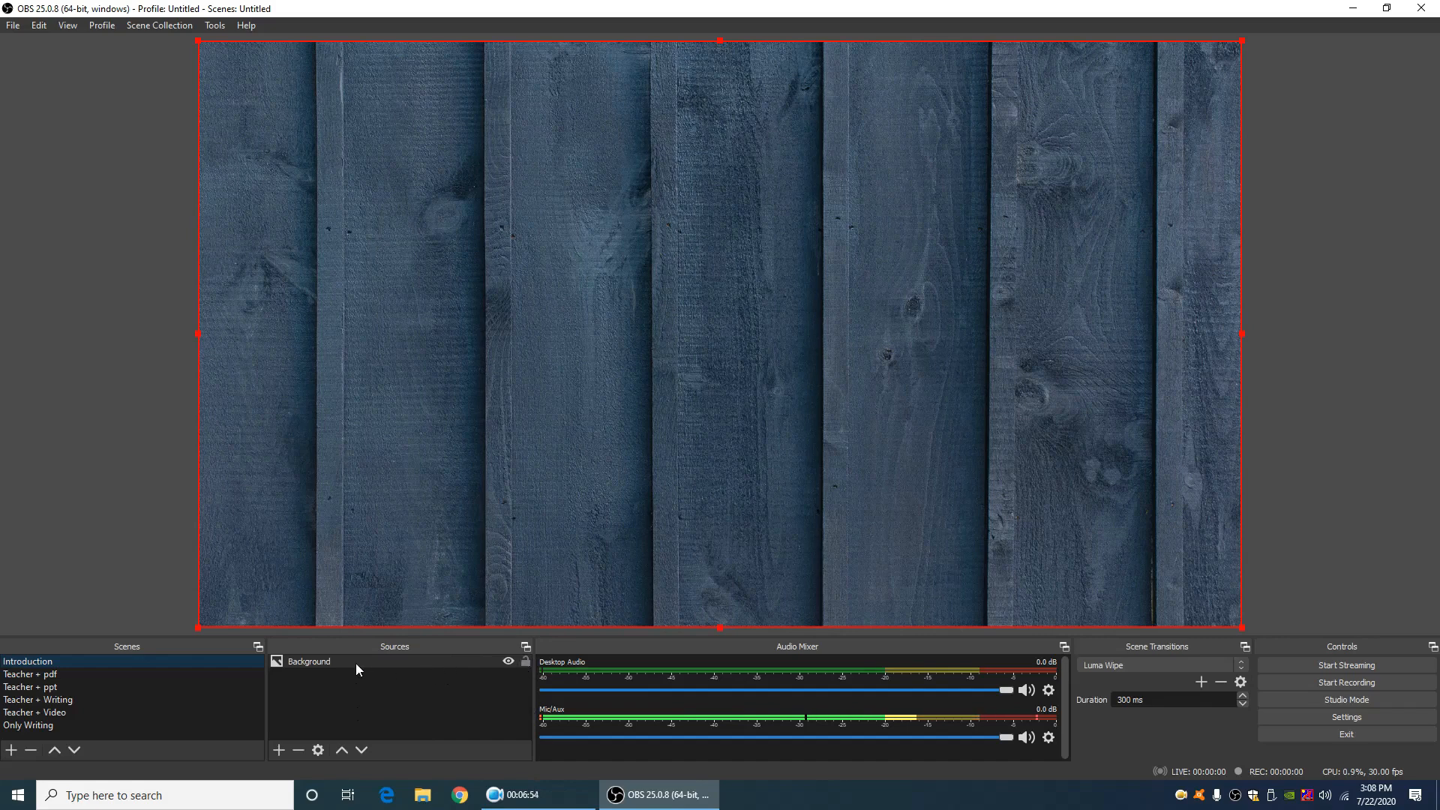
# Hide and show the Background source twice to test its visibility, leave it visible and lock it
pyautogui.click(508, 663)
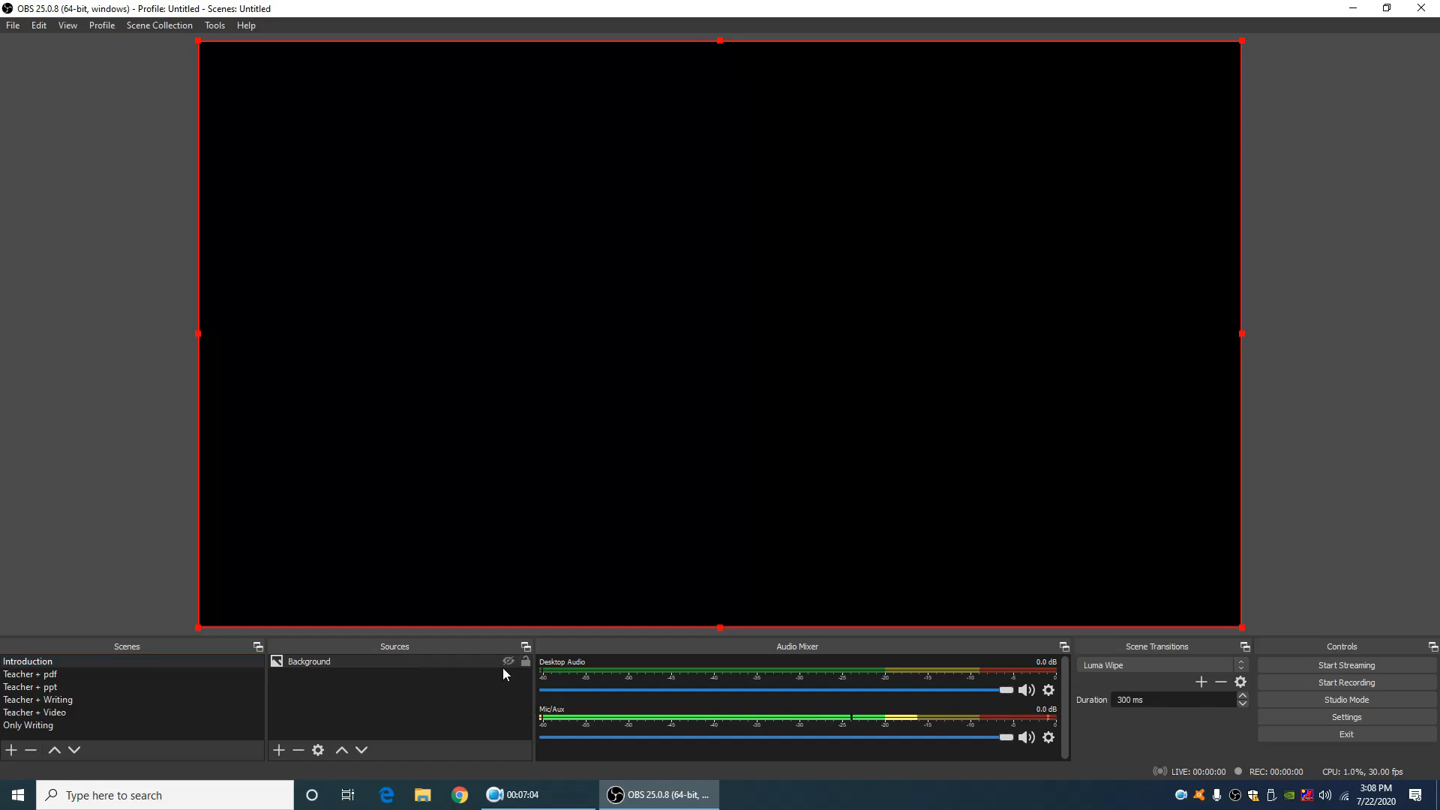
pyautogui.click(509, 662)
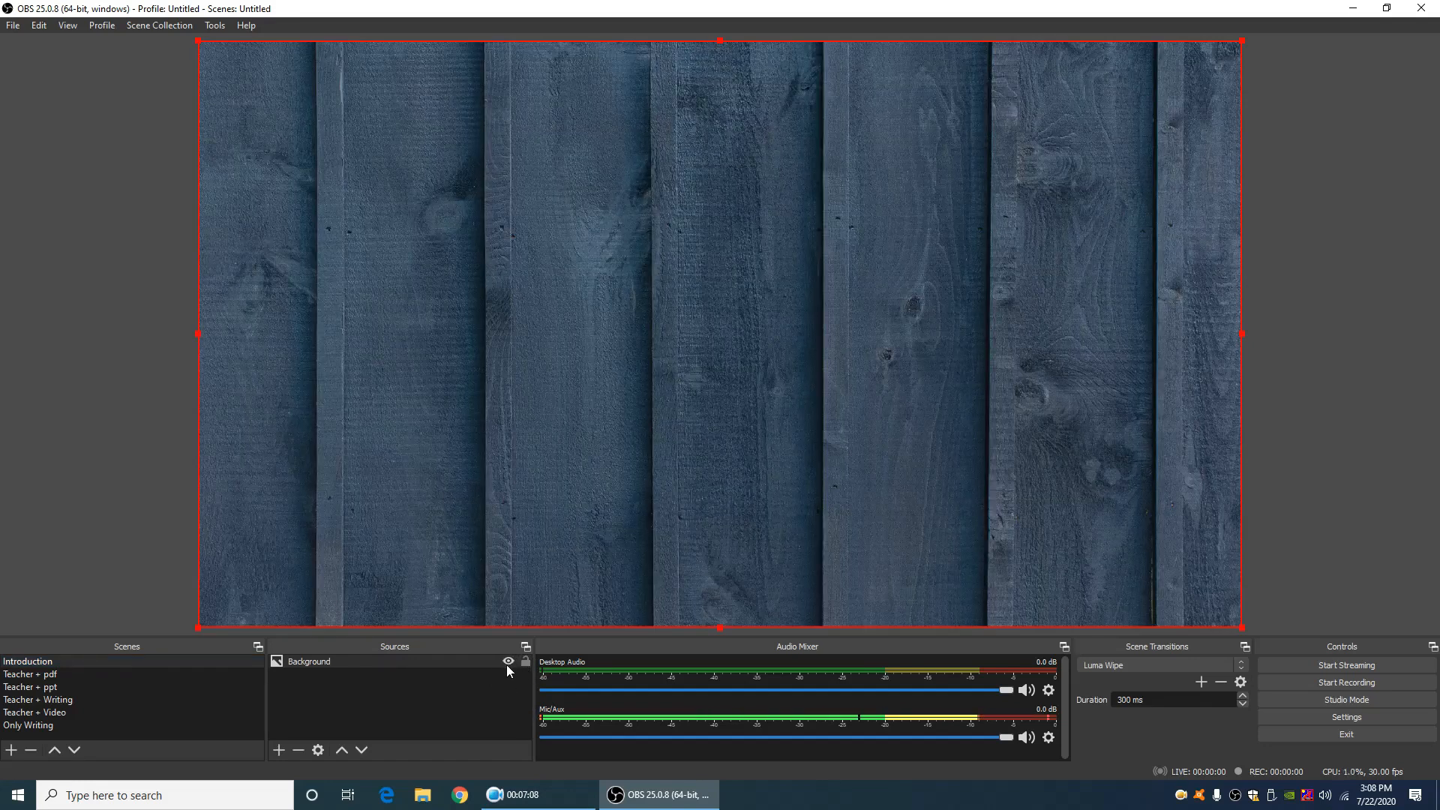
pyautogui.click(509, 661)
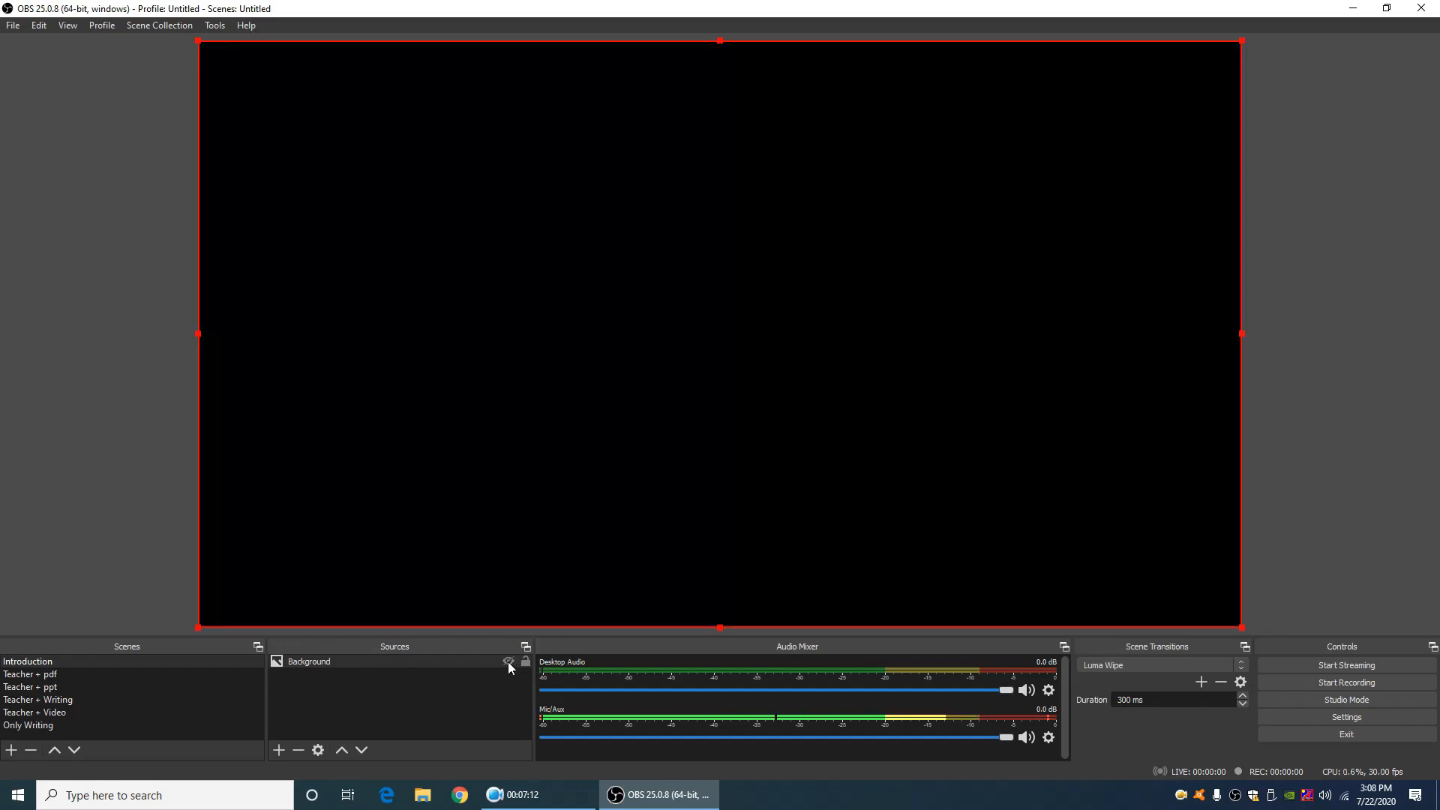
pyautogui.click(508, 662)
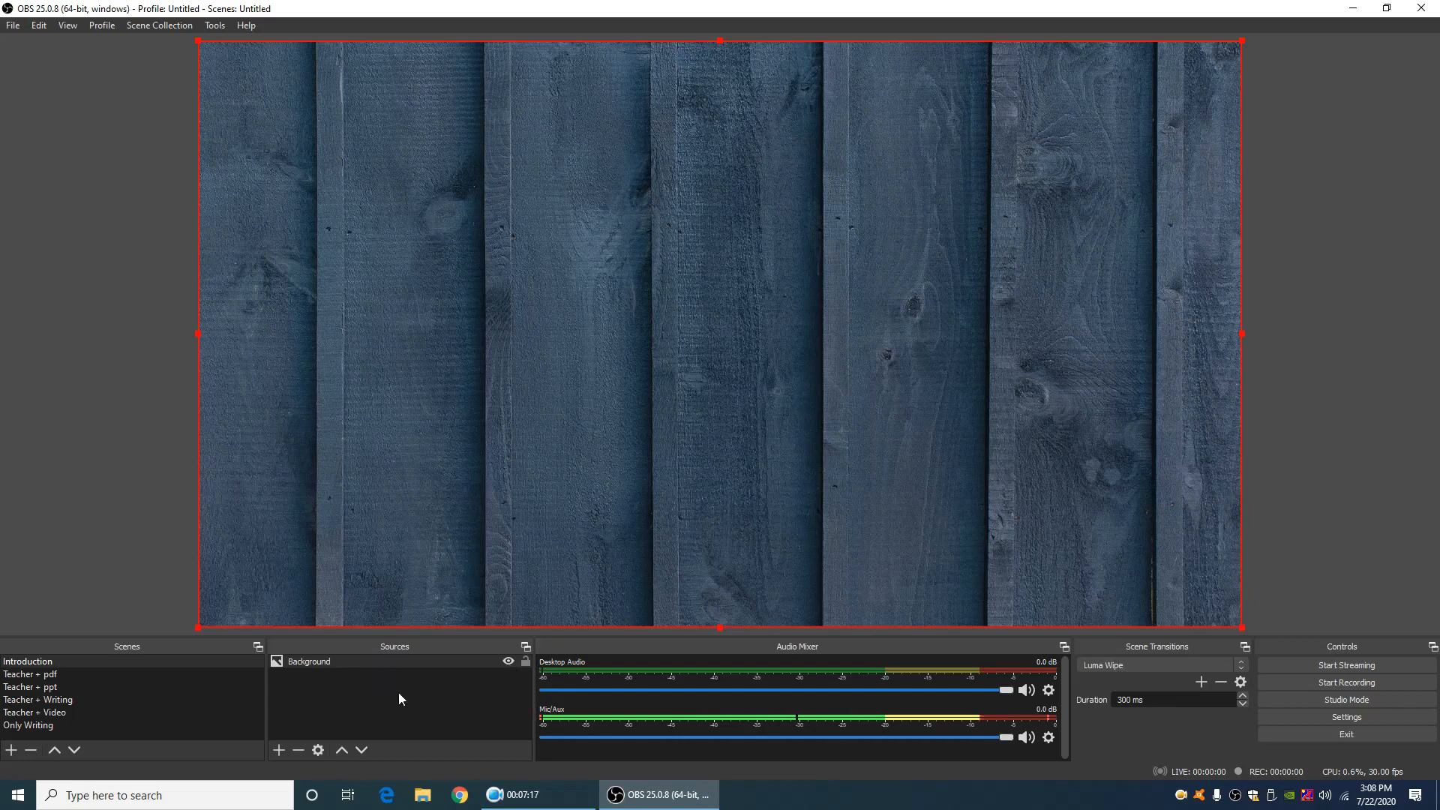
pyautogui.click(525, 662)
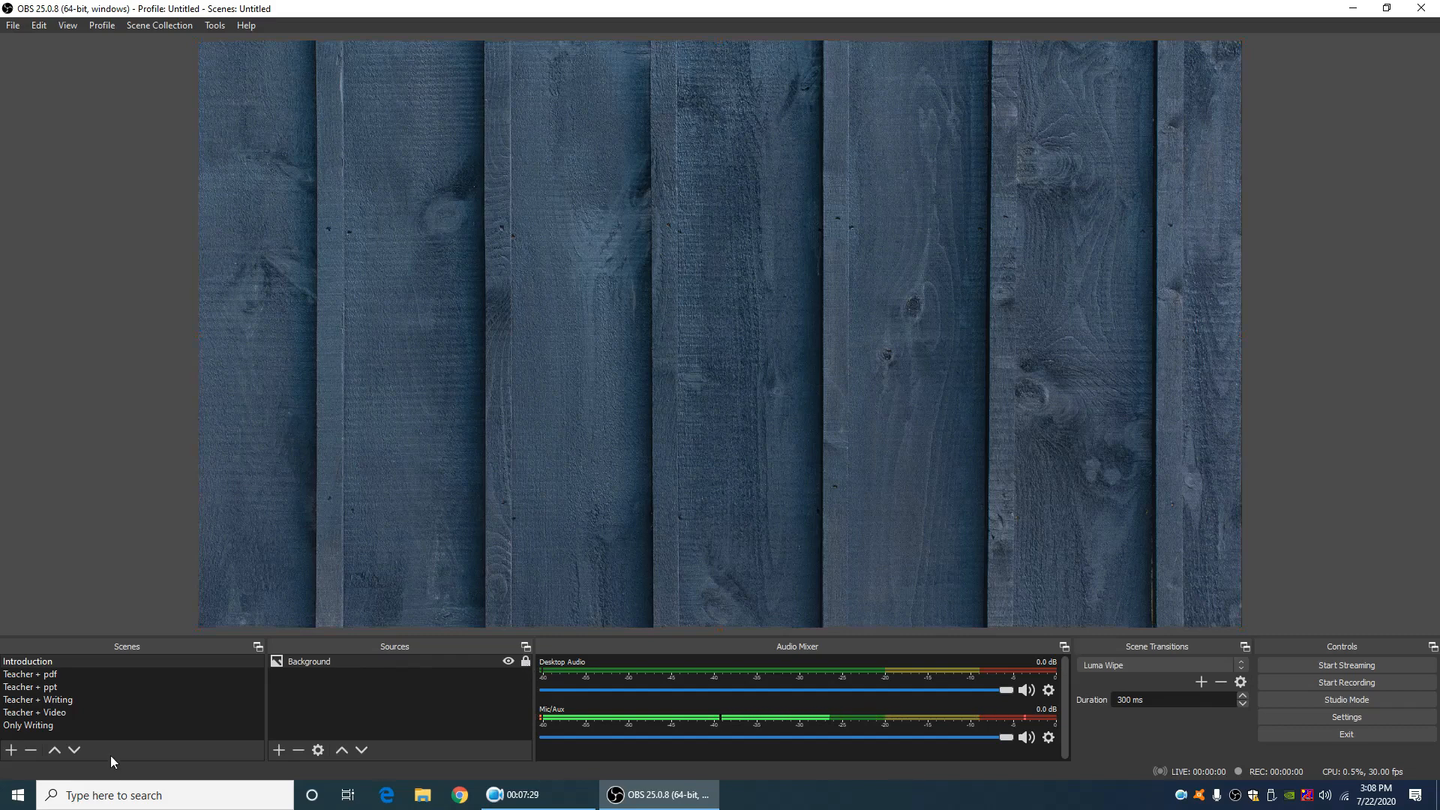
# Add a new image source named "Logo" to the Introduction scene
pyautogui.click(280, 749)
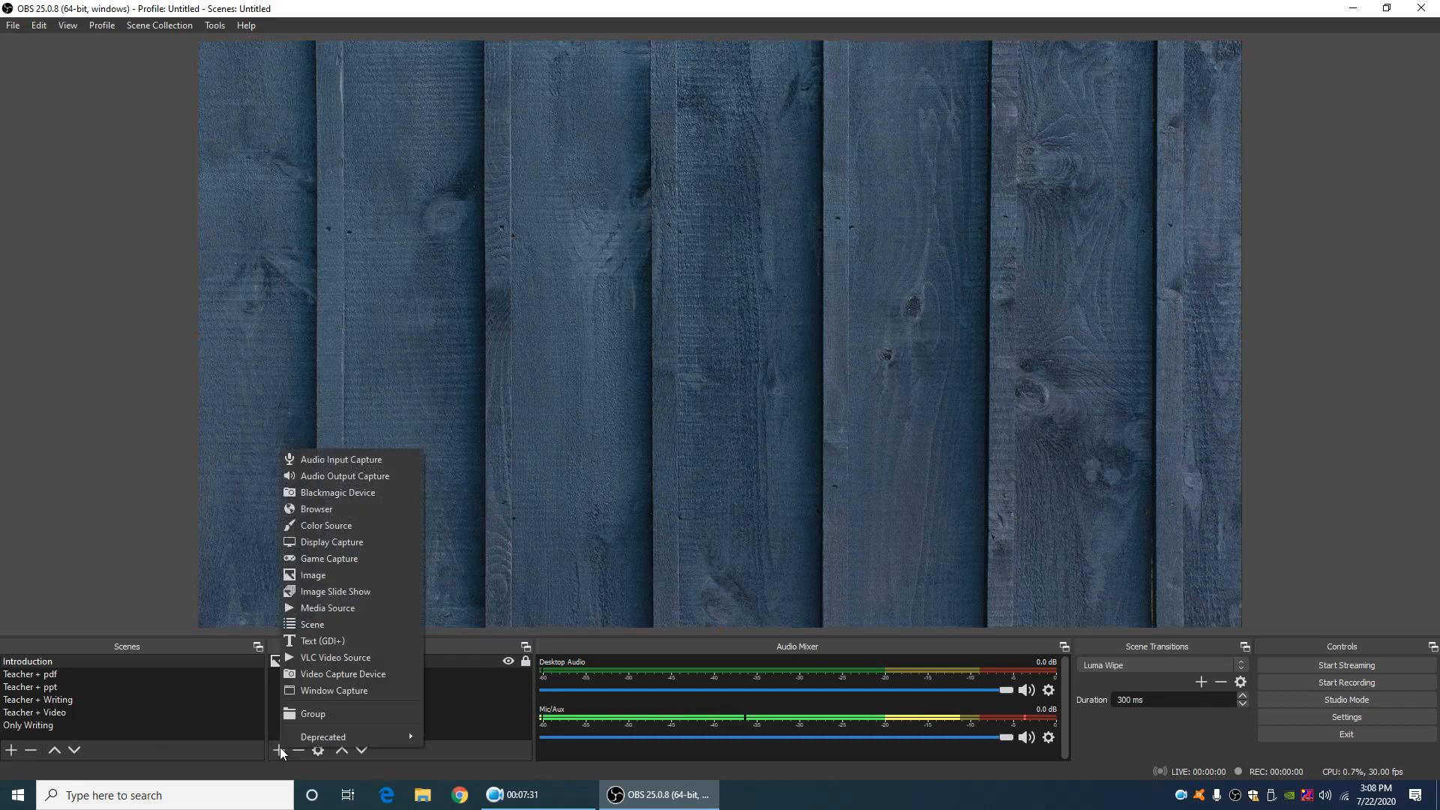
pyautogui.click(349, 579)
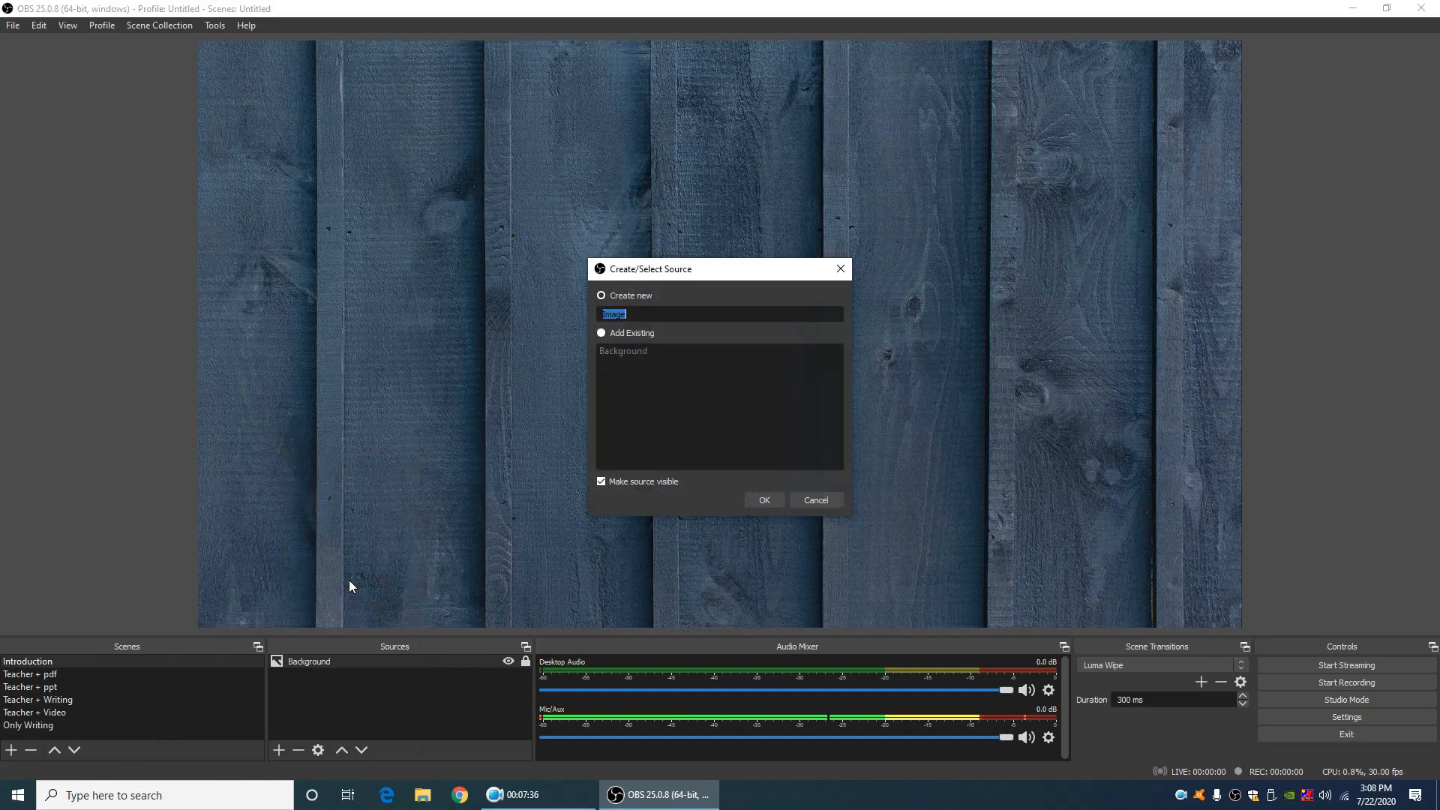
pyautogui.press('BackSpace')
pyautogui.write('Logo')
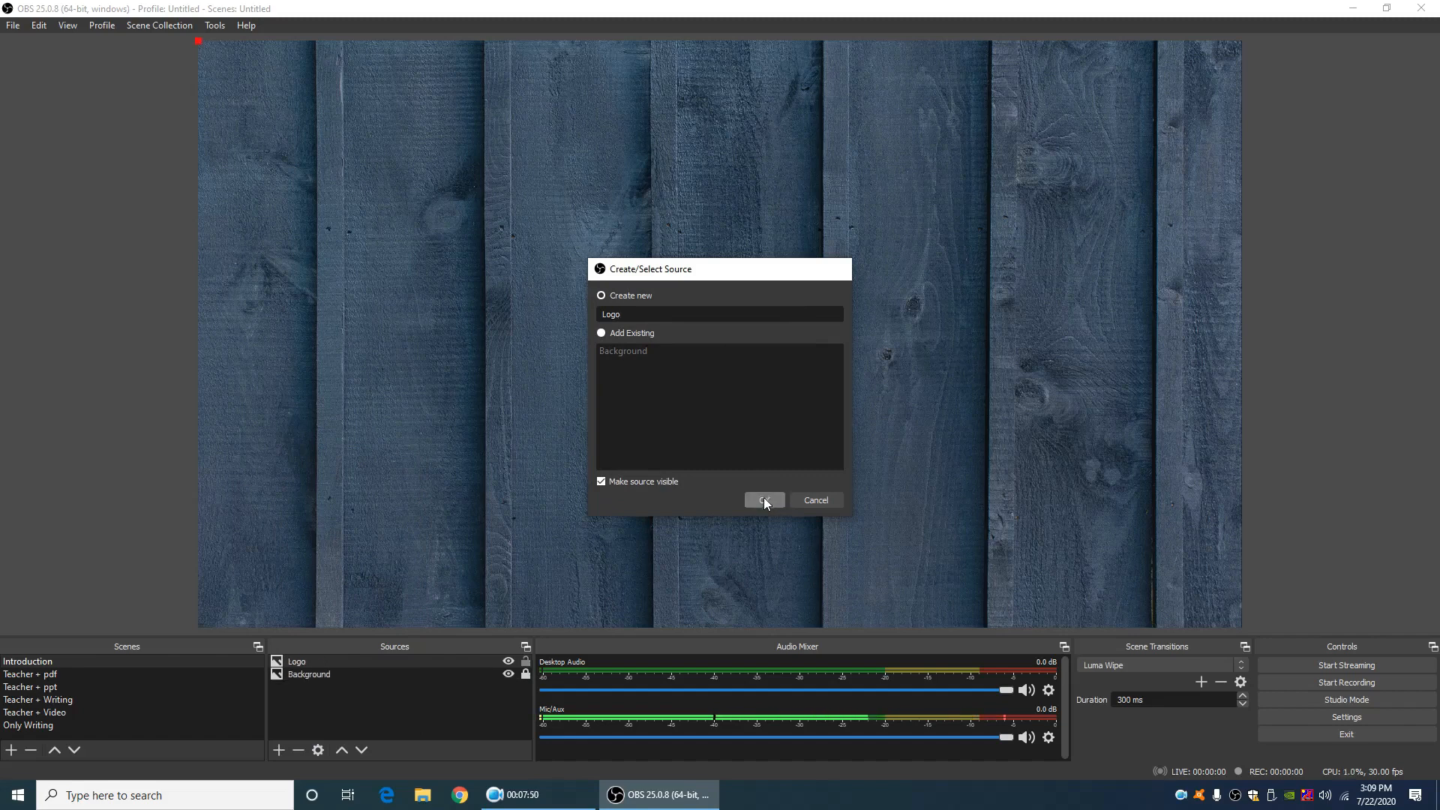
pyautogui.click(764, 499)
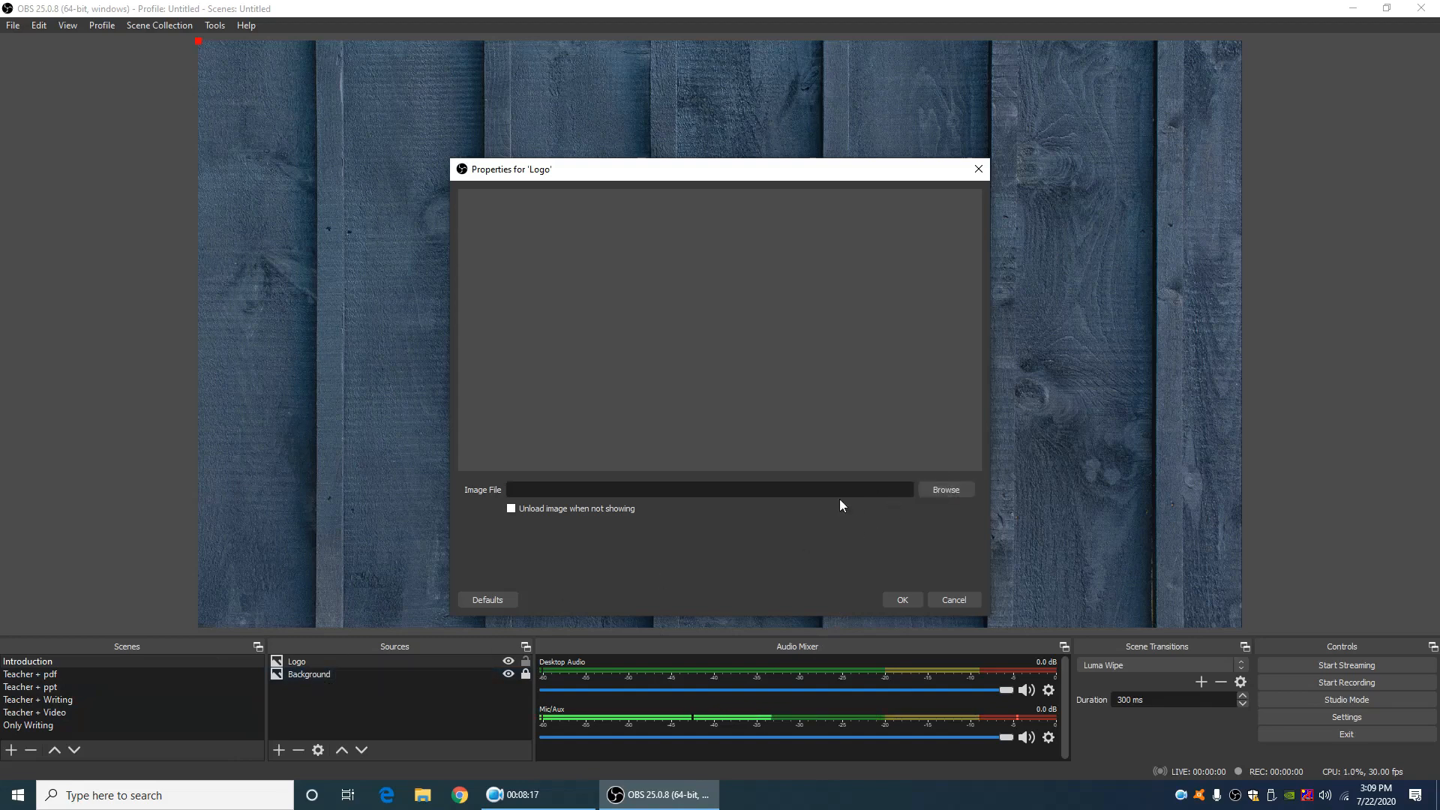
# Load ArridesLogoBlue.png from Desktop > Studio Resources > Sample Logos for Testing as the Logo image and confirm the source properties
pyautogui.click(953, 494)
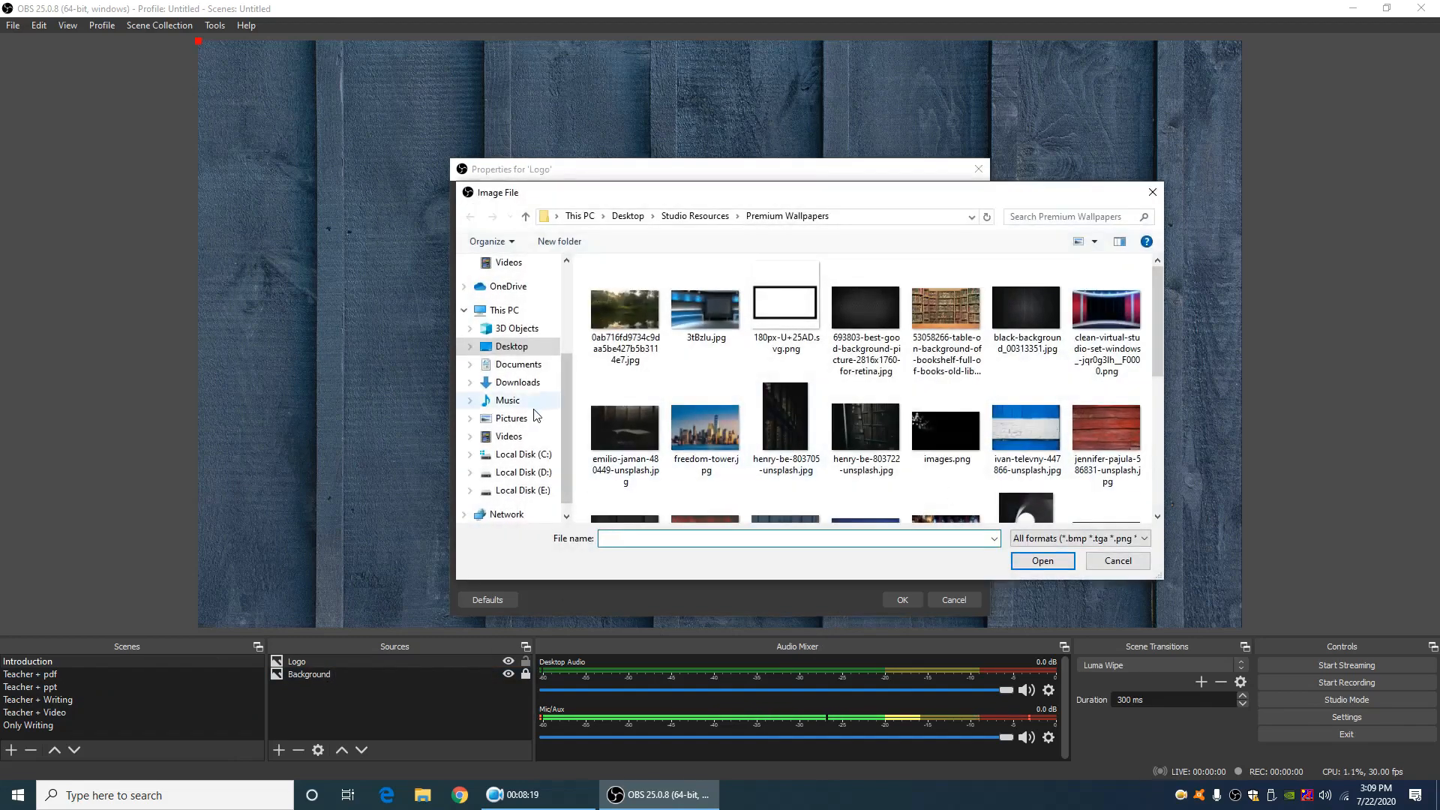
pyautogui.click(512, 346)
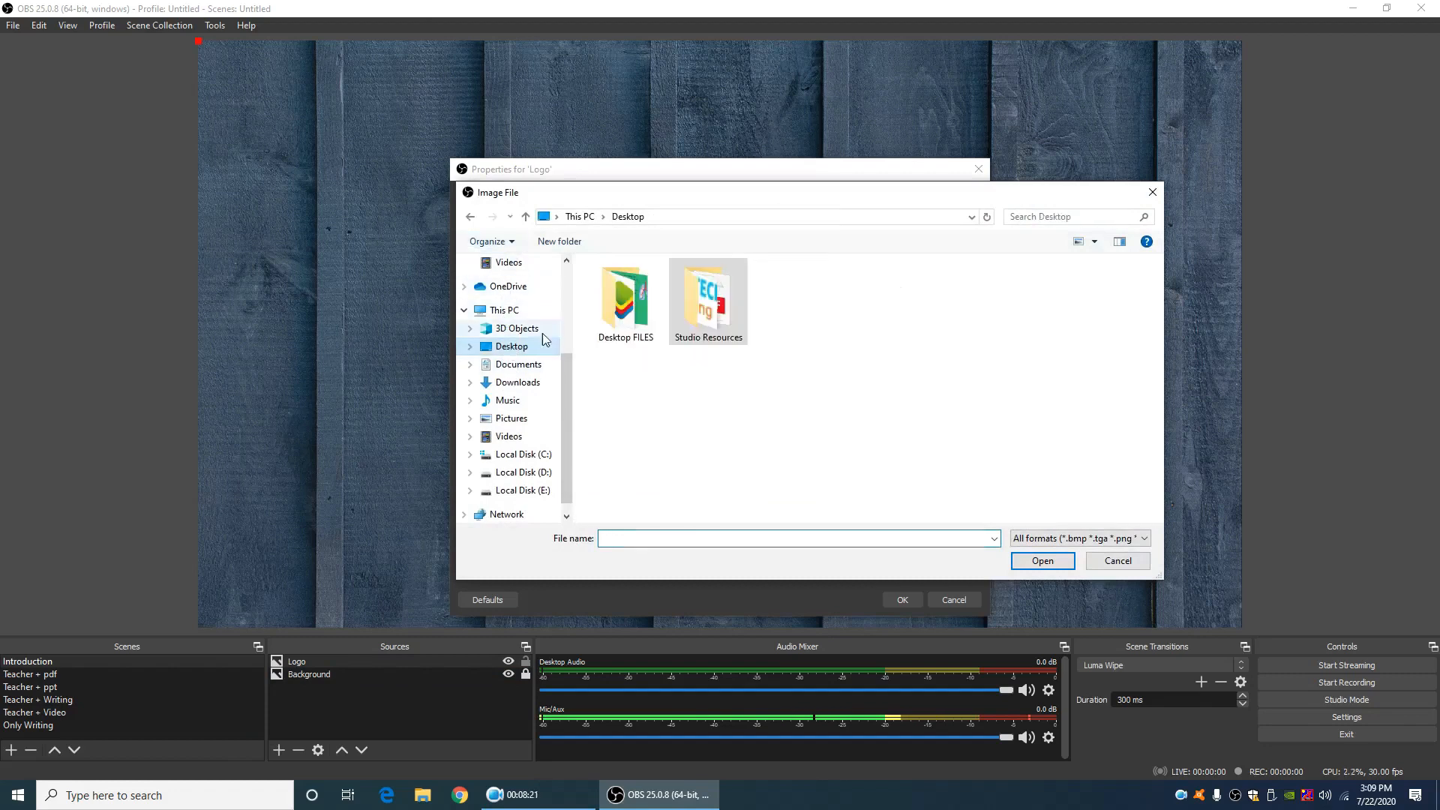
pyautogui.doubleClick(713, 319)
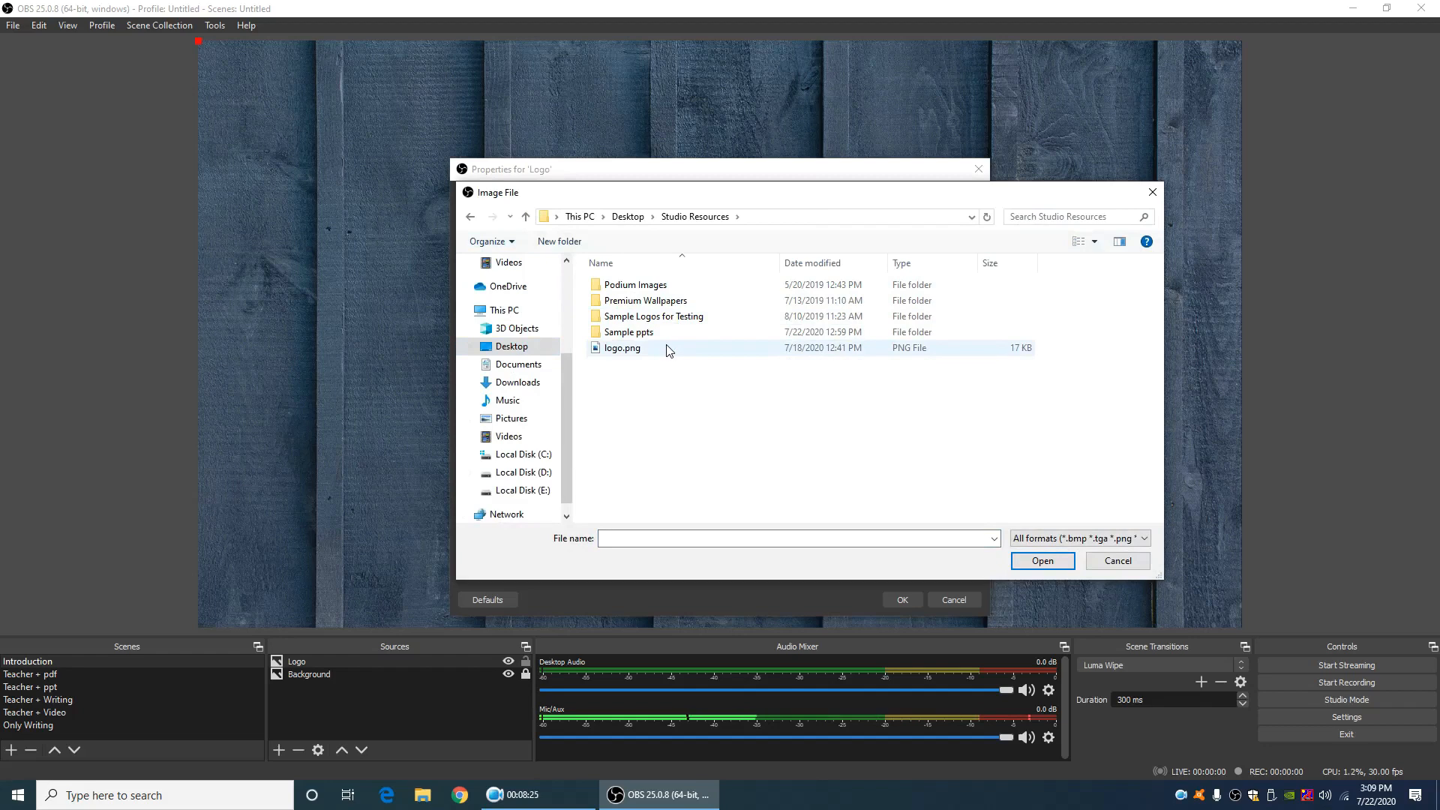
pyautogui.doubleClick(661, 317)
pyautogui.click(625, 324)
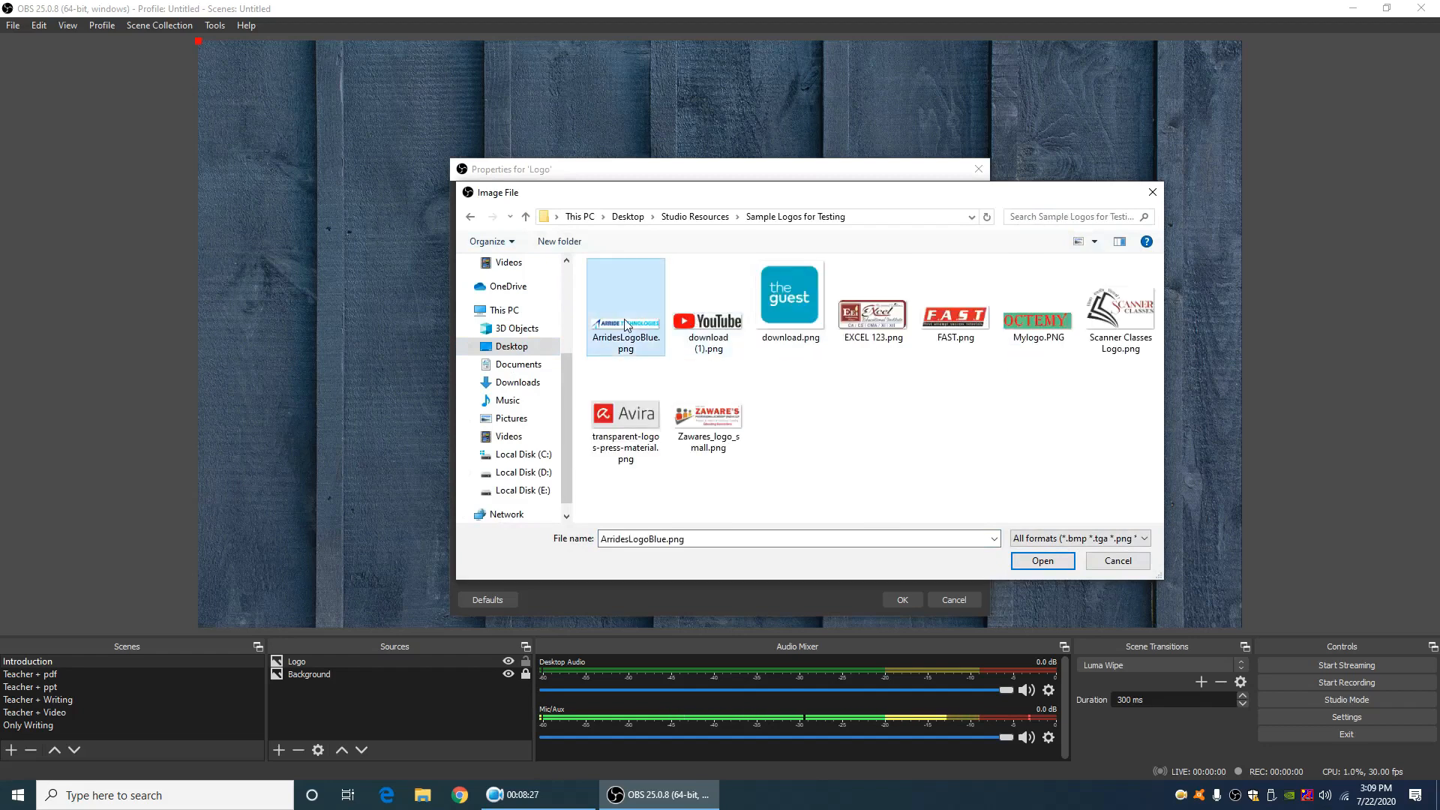
pyautogui.click(1058, 563)
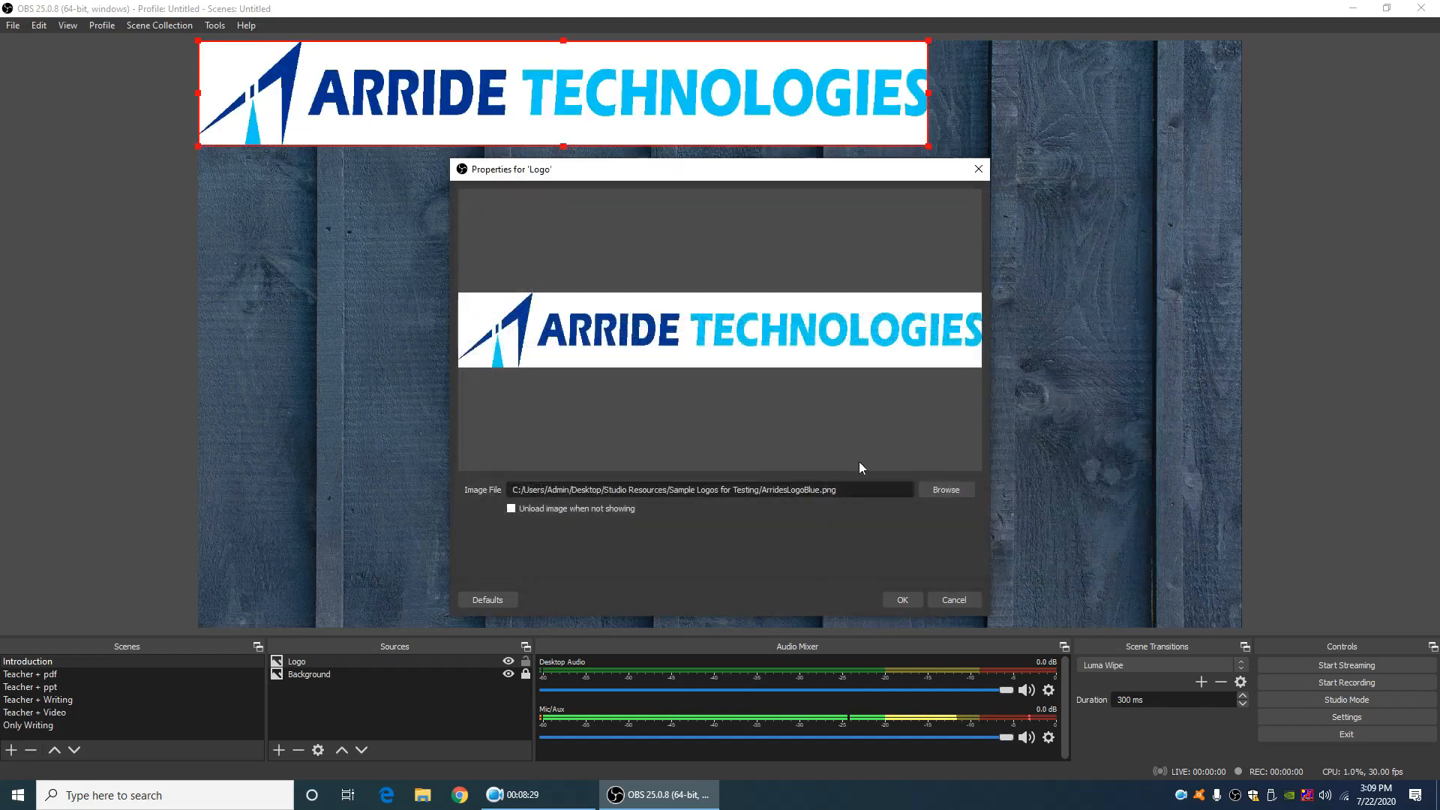
pyautogui.click(900, 601)
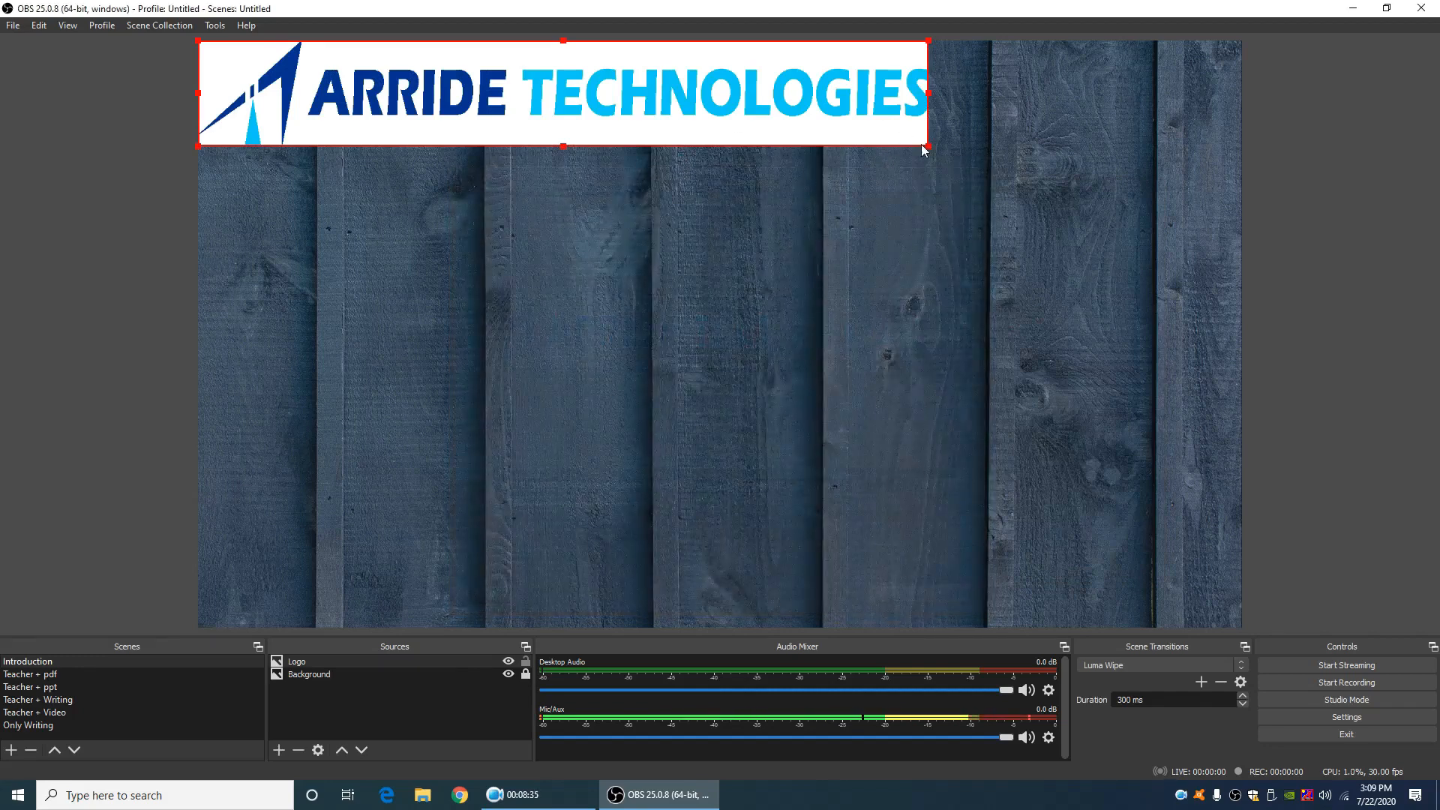
# Move the Logo to the middle of the canvas and try resizing it from its corners and edges
pyautogui.moveTo(823, 133); pyautogui.dragTo(999, 356)
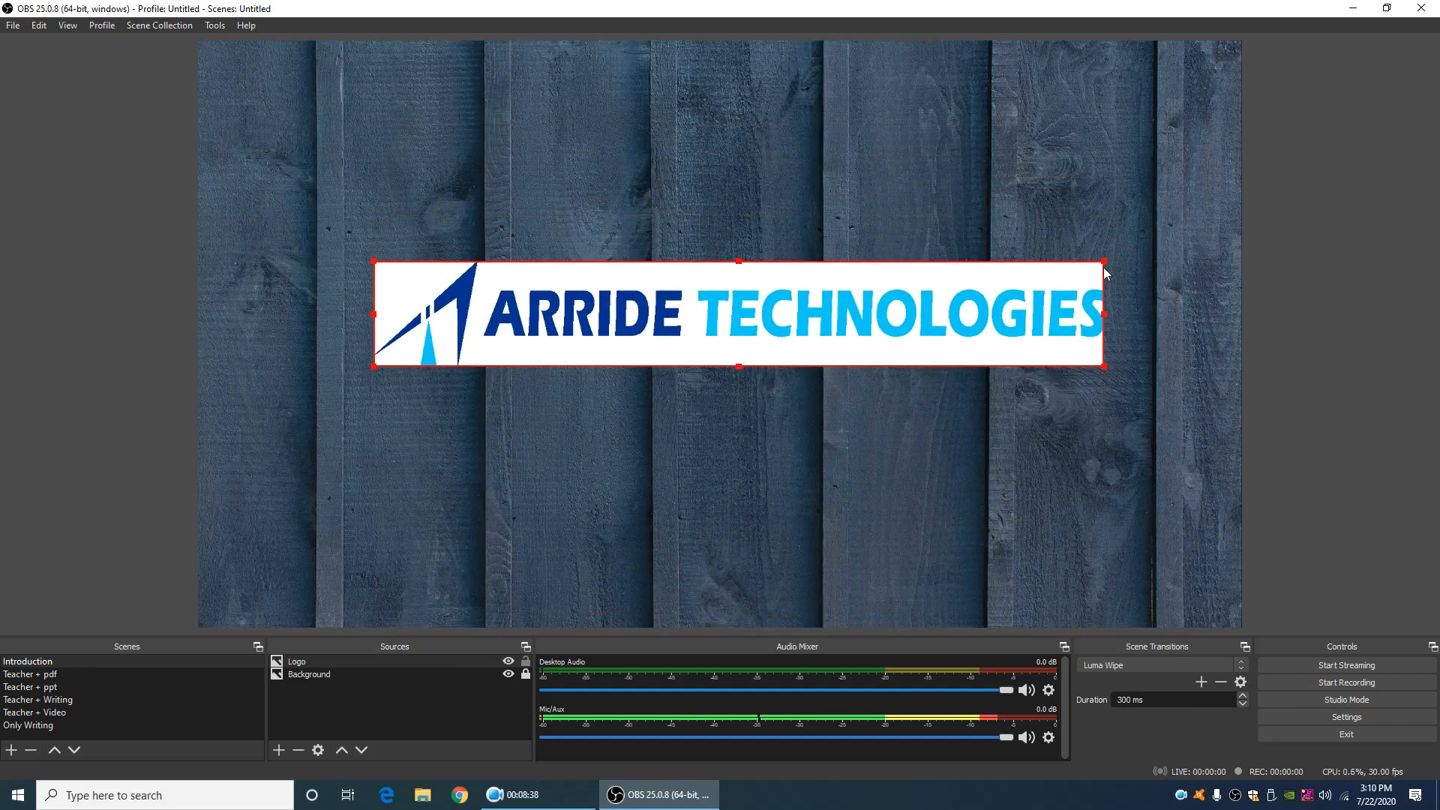
pyautogui.moveTo(1104, 262); pyautogui.dragTo(990, 321)
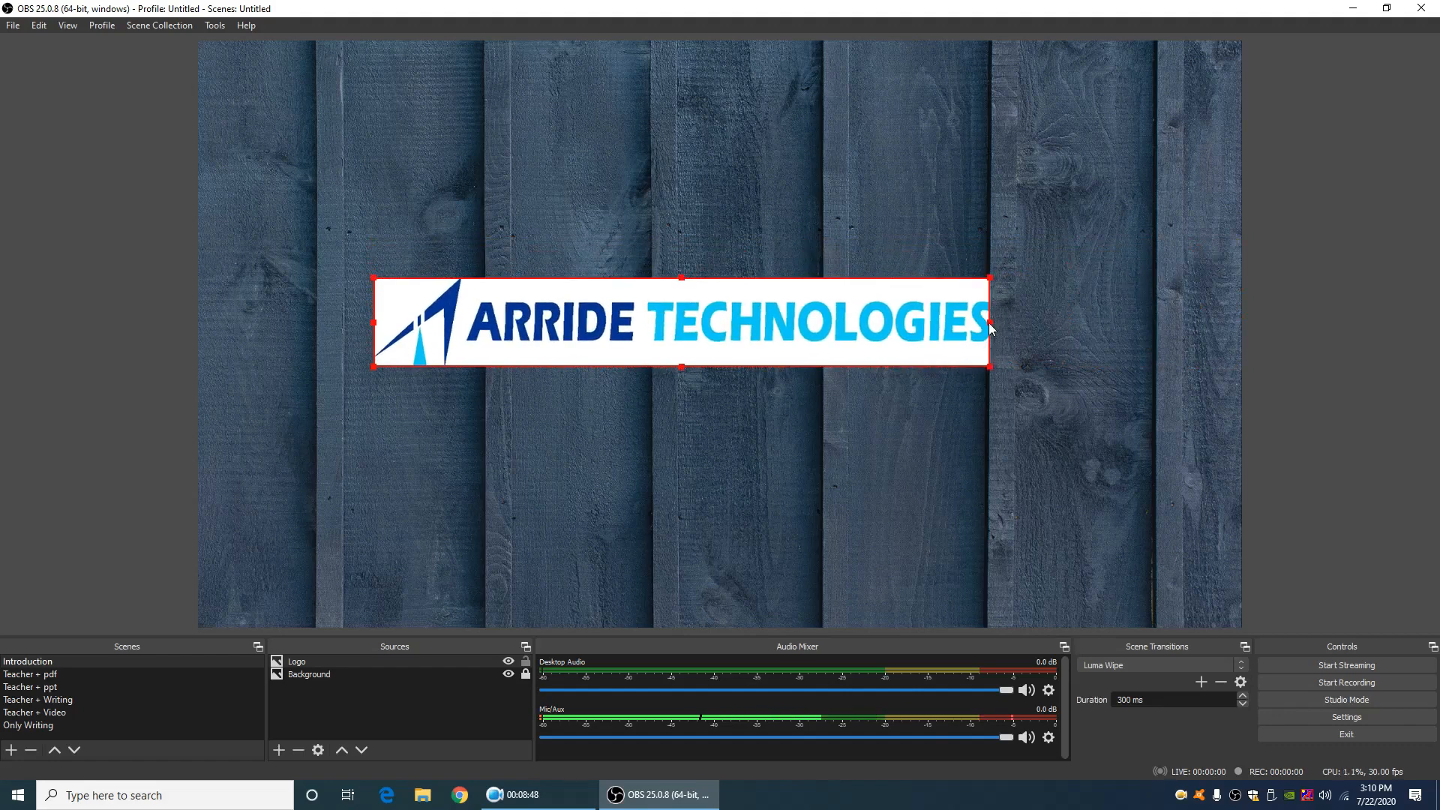
pyautogui.moveTo(991, 324); pyautogui.dragTo(839, 330)
pyautogui.moveTo(606, 367); pyautogui.dragTo(607, 397)
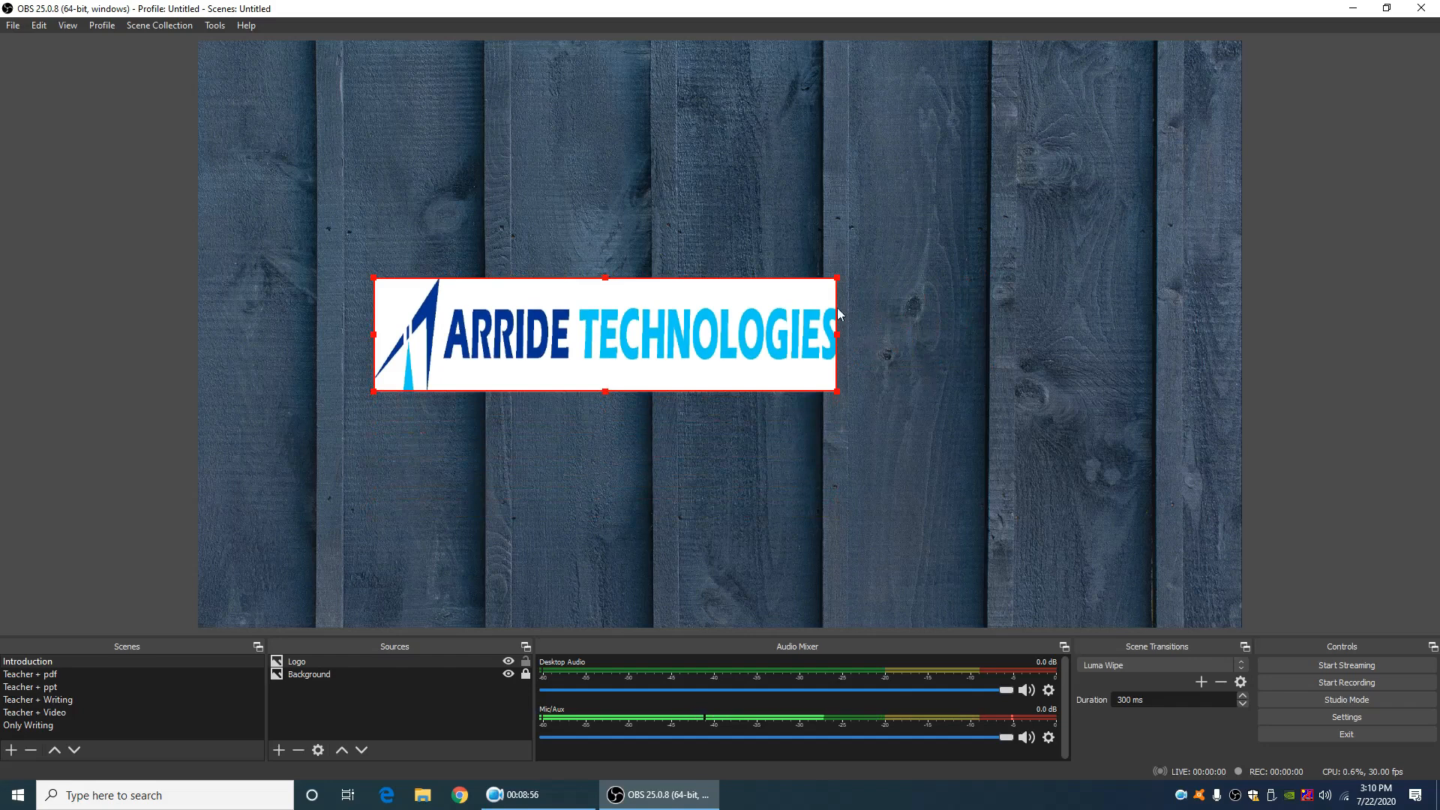
pyautogui.moveTo(837, 278)
pyautogui.mouseDown()
pyautogui.moveTo(916, 257)
pyautogui.moveTo(826, 282)
pyautogui.moveTo(873, 313)
pyautogui.moveTo(1045, 231)
pyautogui.moveTo(846, 294)
pyautogui.mouseUp()
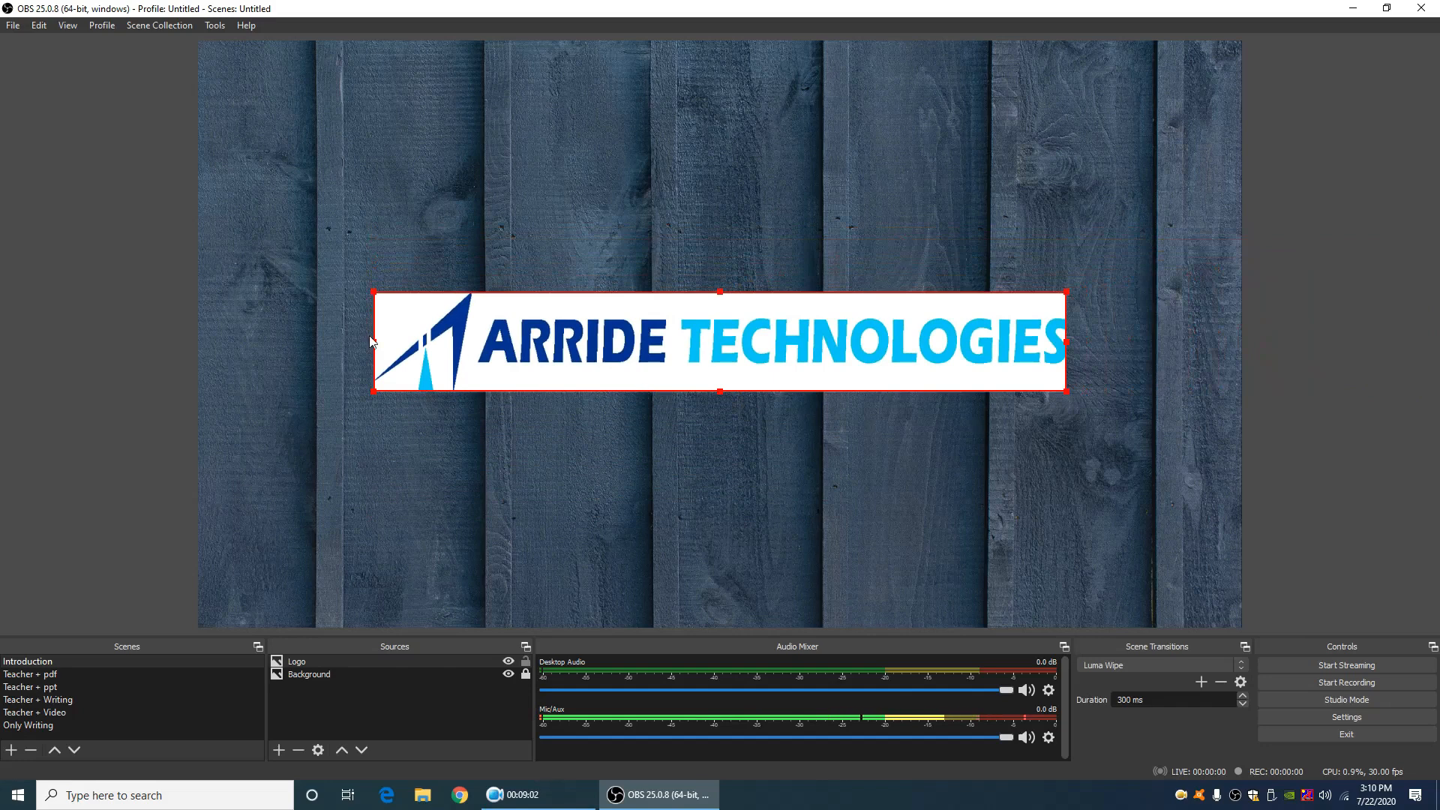
pyautogui.moveTo(374, 342); pyautogui.dragTo(345, 371)
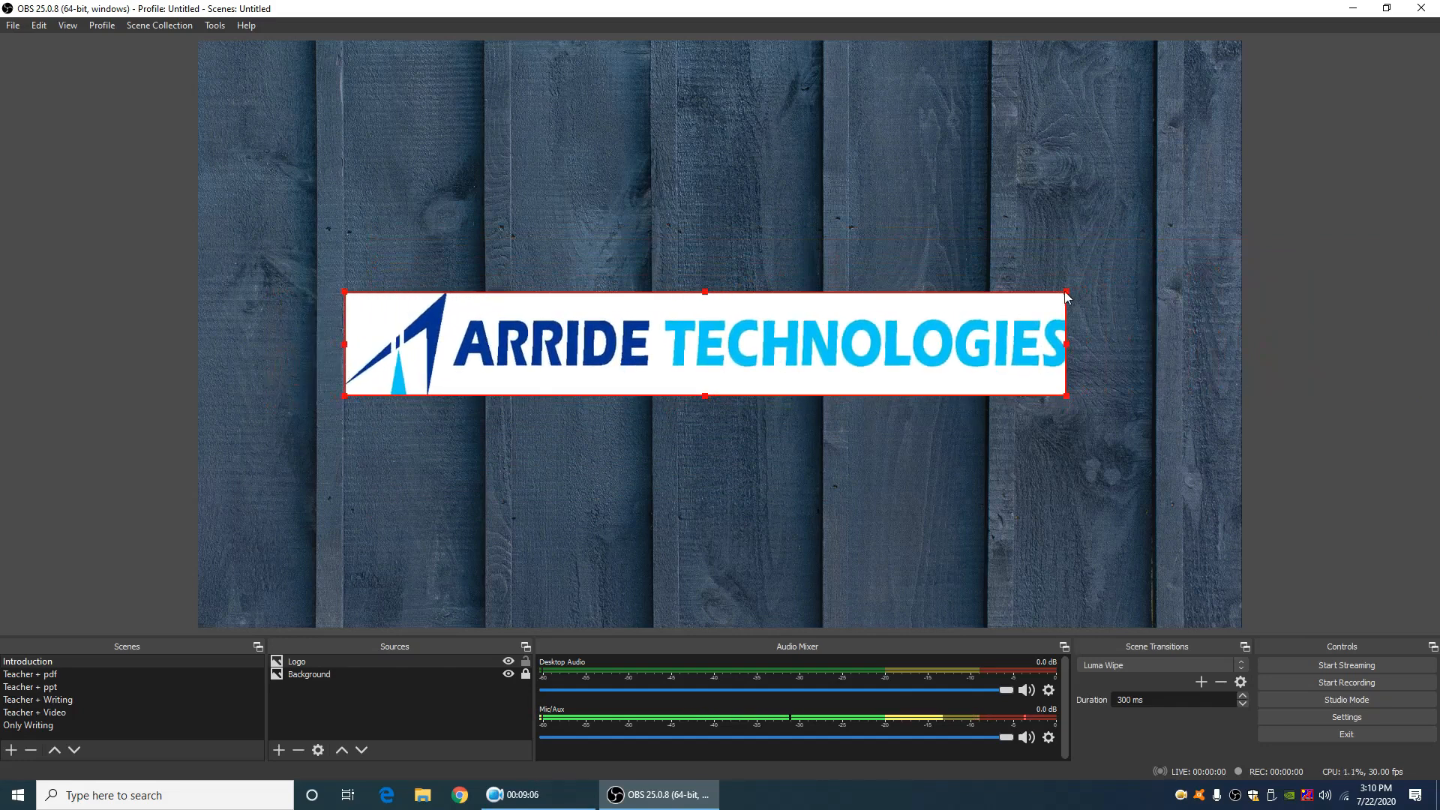
pyautogui.moveTo(1070, 297); pyautogui.dragTo(924, 306)
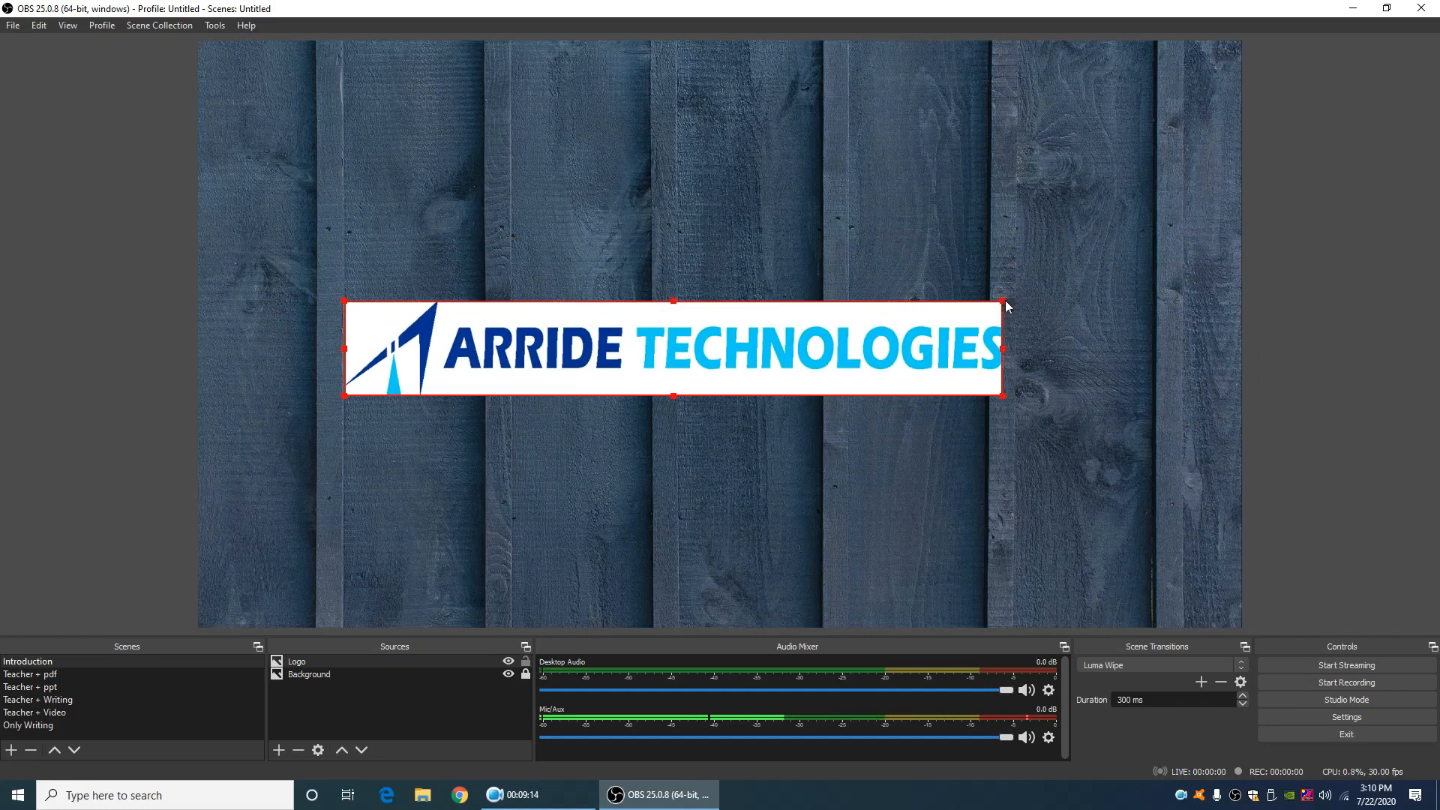
pyautogui.moveTo(1006, 300); pyautogui.dragTo(813, 330)
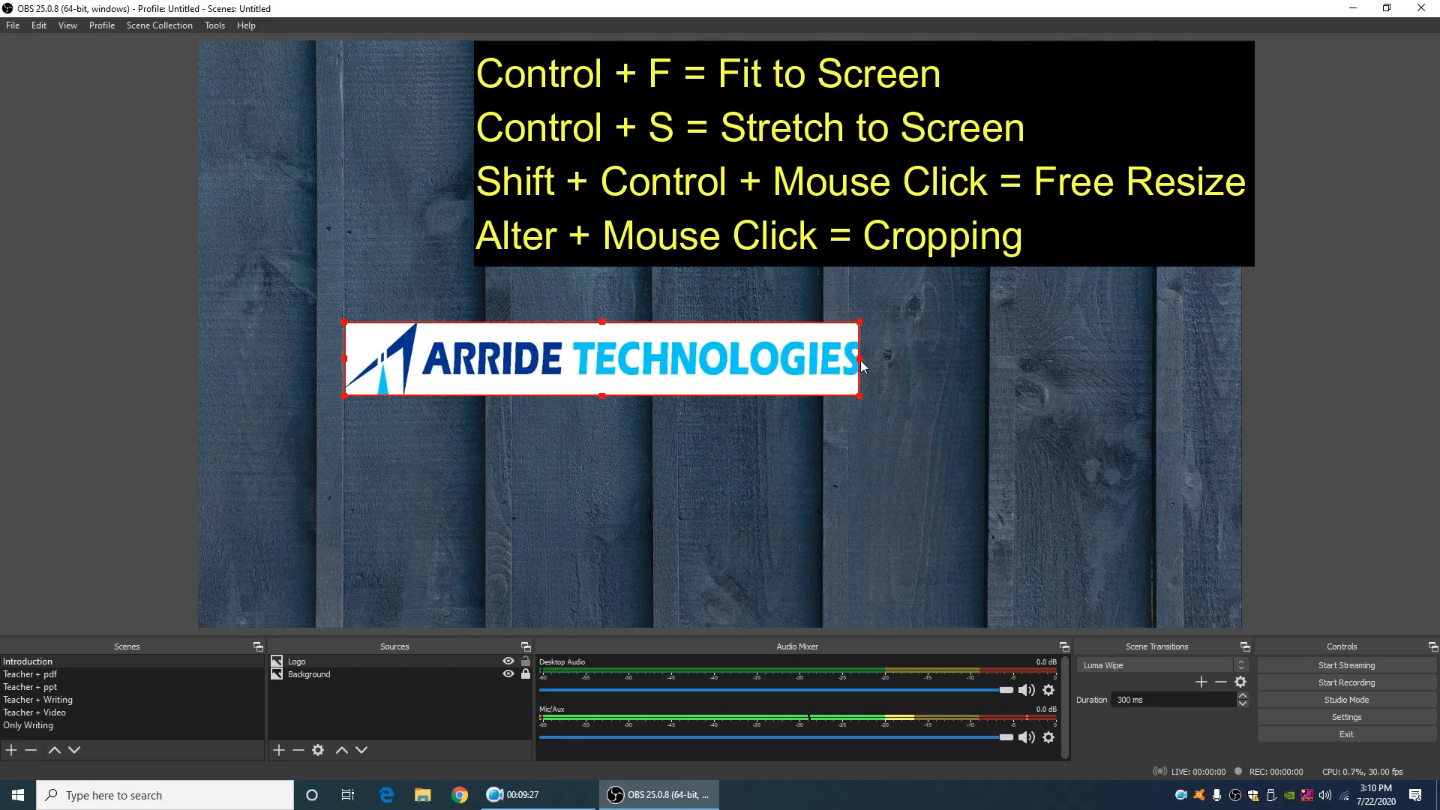
# Stretch the Logo freely in width and height without keeping its proportions
pyautogui.moveTo(862, 366); pyautogui.dragTo(1121, 352)
pyautogui.click(730, 396)
pyautogui.moveTo(731, 397); pyautogui.dragTo(757, 473)
pyautogui.moveTo(767, 445); pyautogui.dragTo(732, 552)
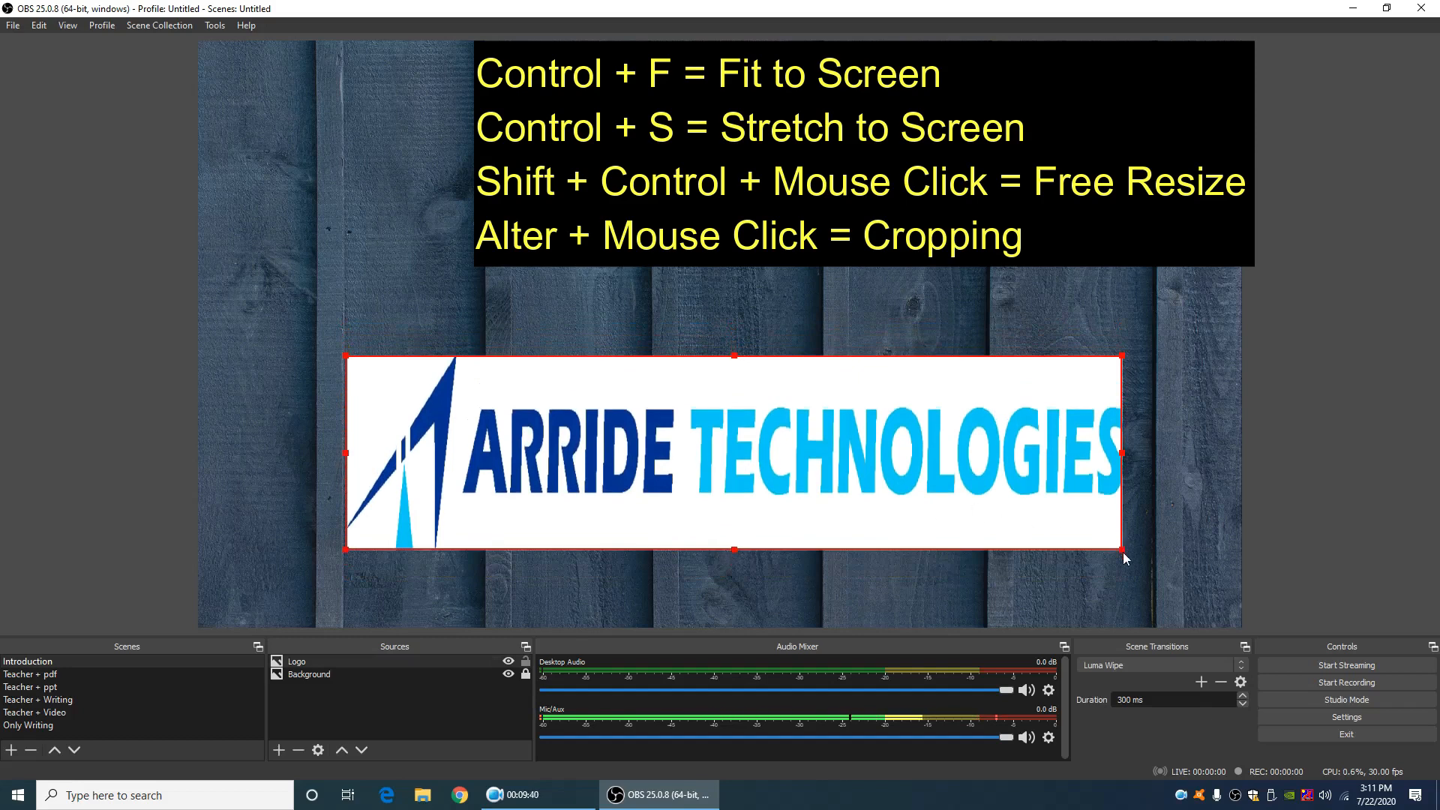
# Shrink the Logo proportionally to about a quarter of the canvas width
pyautogui.moveTo(1124, 555); pyautogui.dragTo(691, 435)
pyautogui.moveTo(846, 431); pyautogui.dragTo(703, 308)
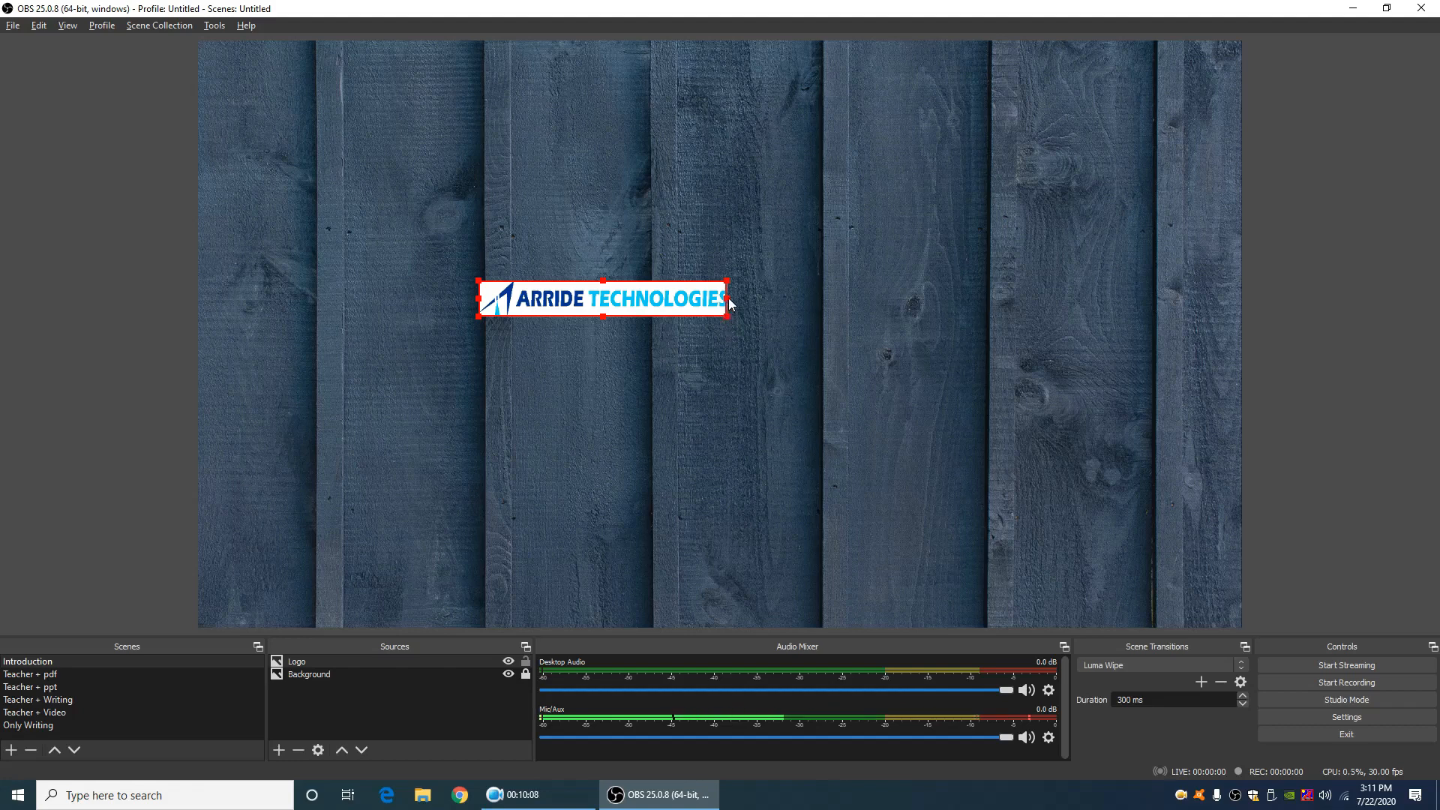
# Crop the Logo from its right edge down to the emblem, then extend the crop back to show the full logo
pyautogui.moveTo(721, 300); pyautogui.dragTo(520, 314)
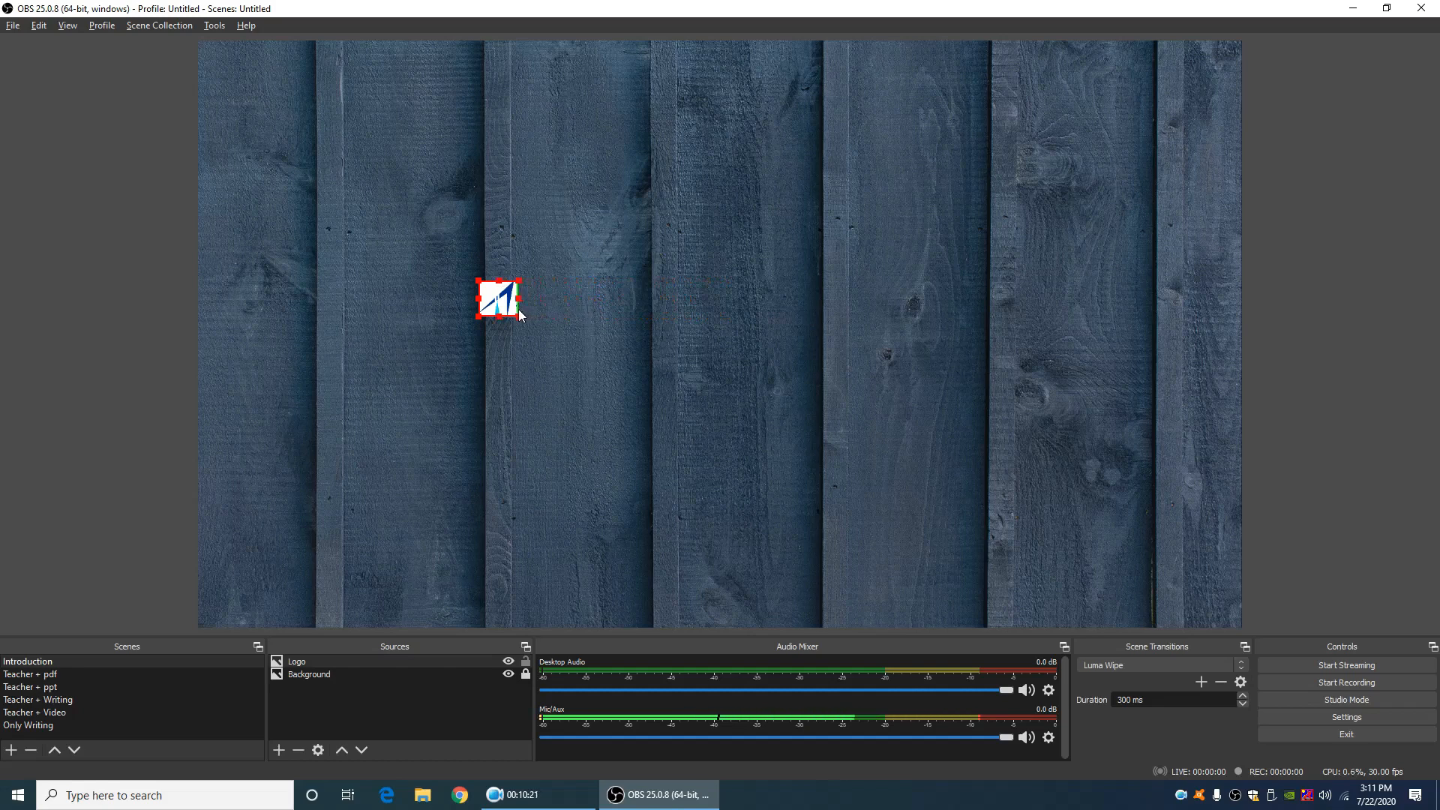
pyautogui.moveTo(502, 308); pyautogui.dragTo(616, 294)
pyautogui.click(714, 292)
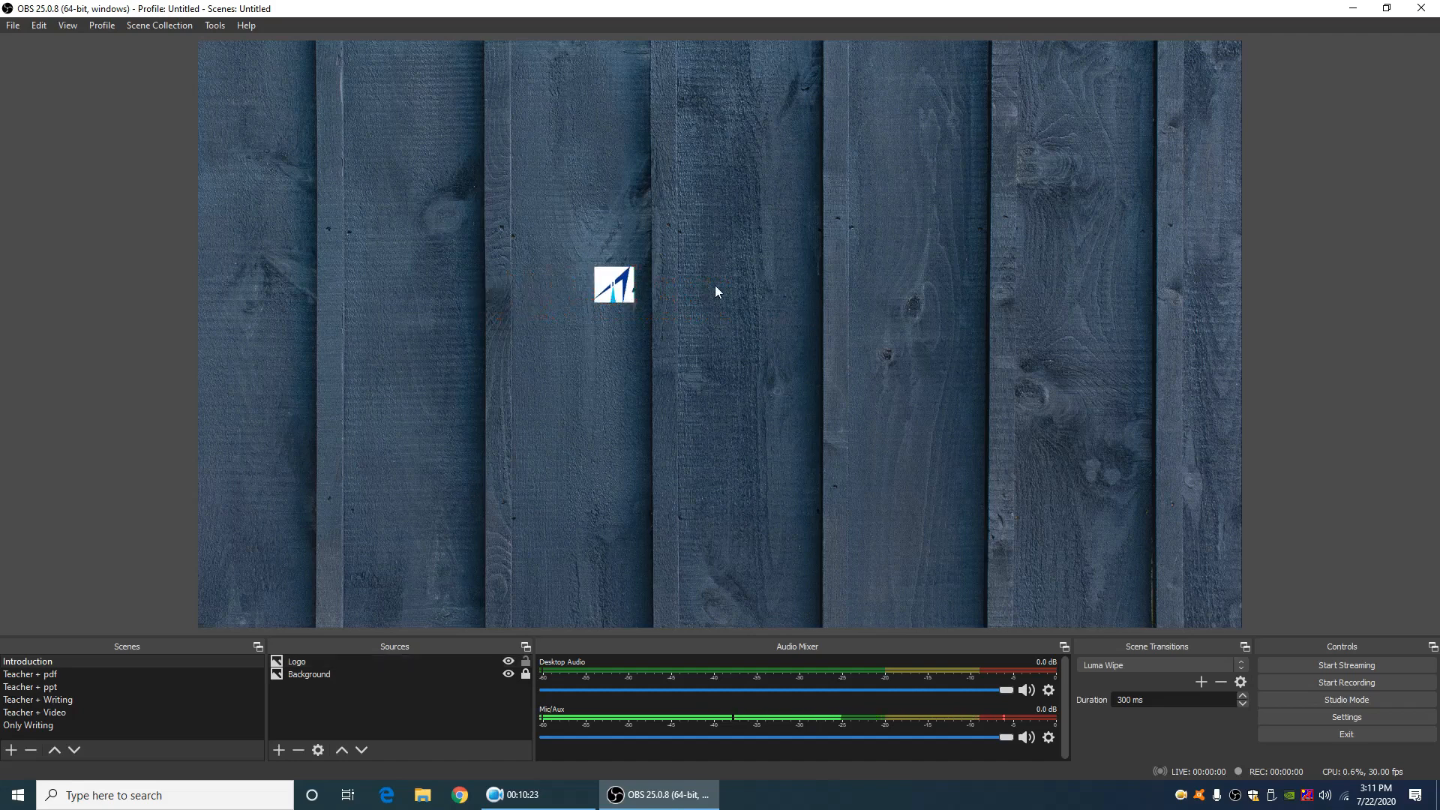
pyautogui.click(636, 299)
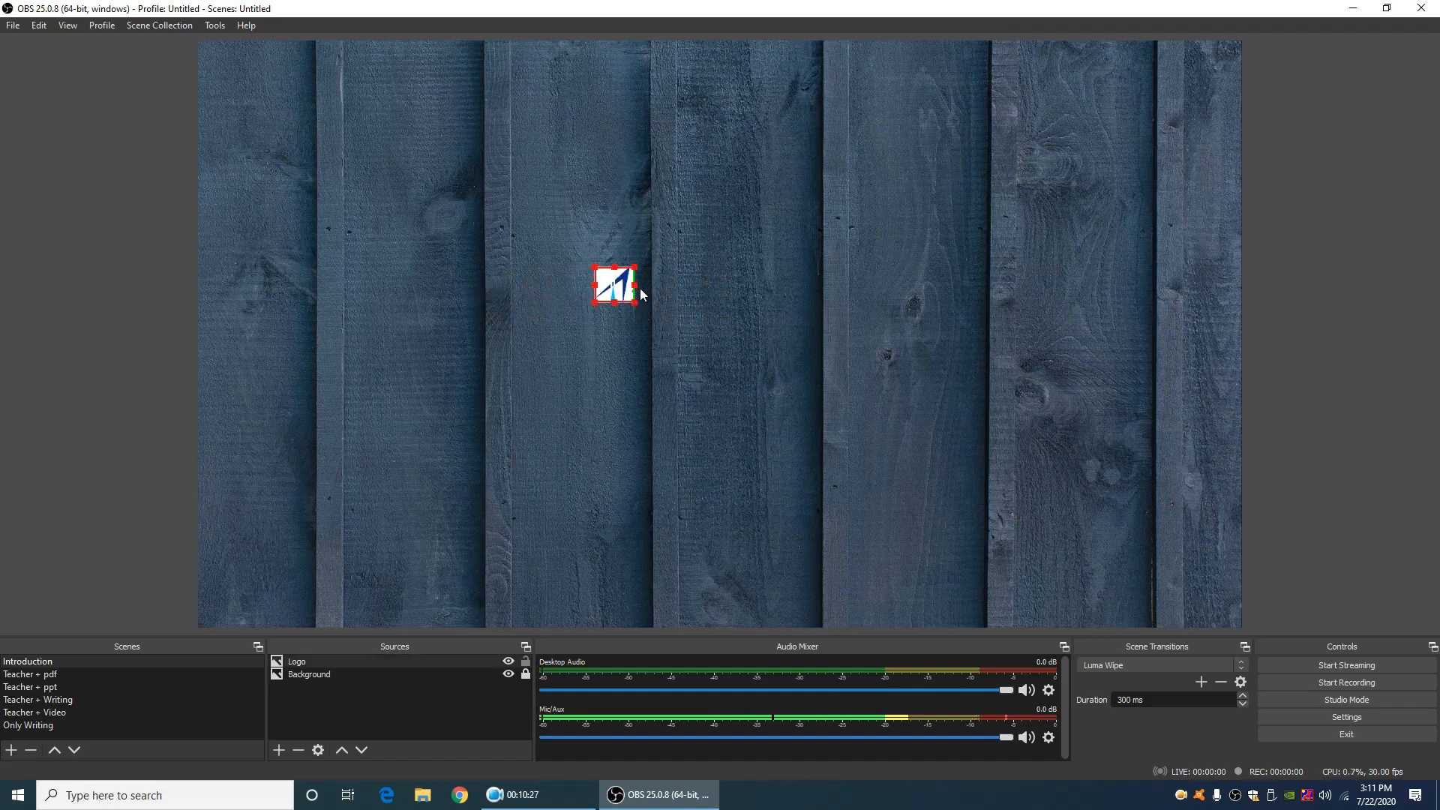
pyautogui.moveTo(633, 287); pyautogui.dragTo(886, 303)
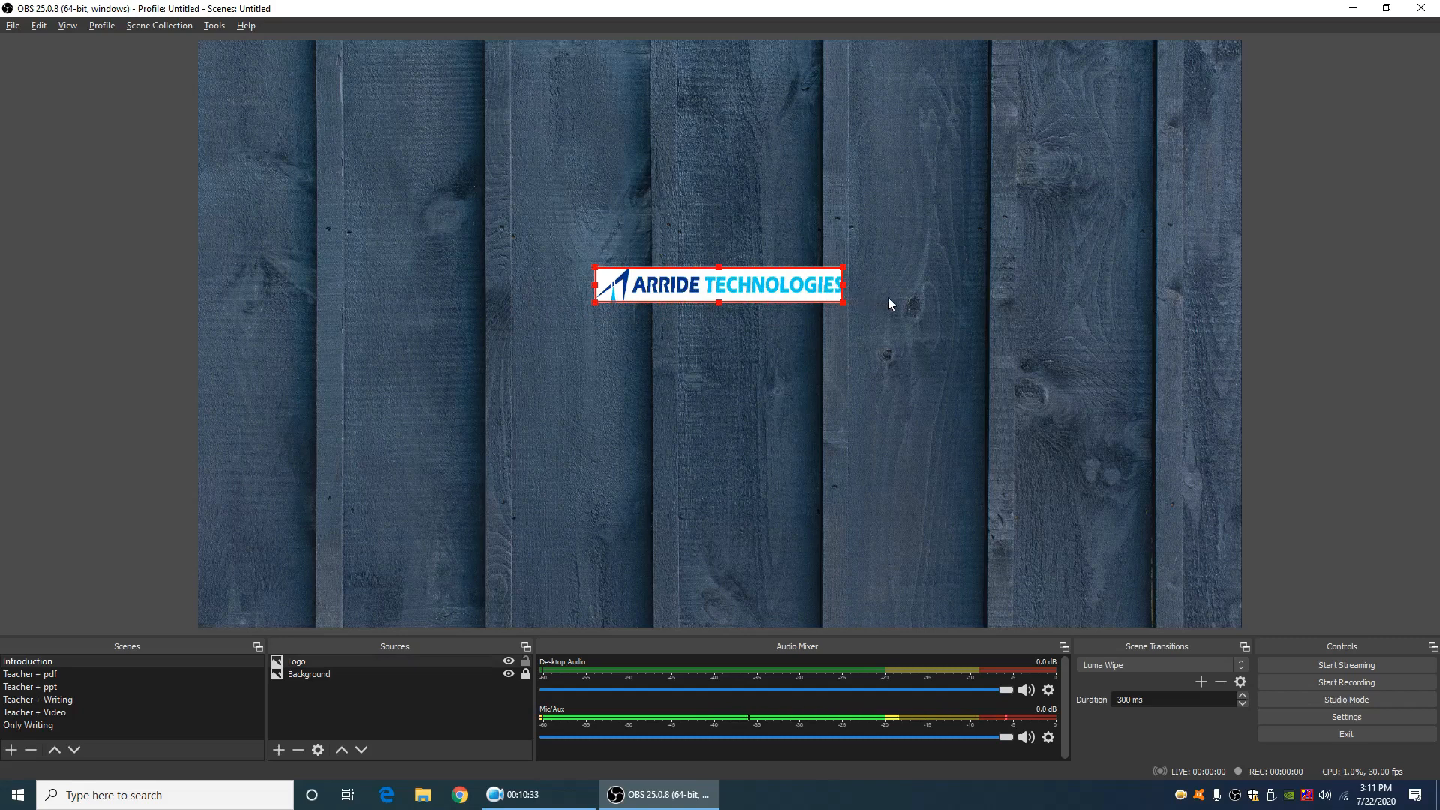
# Place the Logo in the upper-left corner of the canvas with a small margin and deselect it
pyautogui.moveTo(792, 290); pyautogui.dragTo(408, 74)
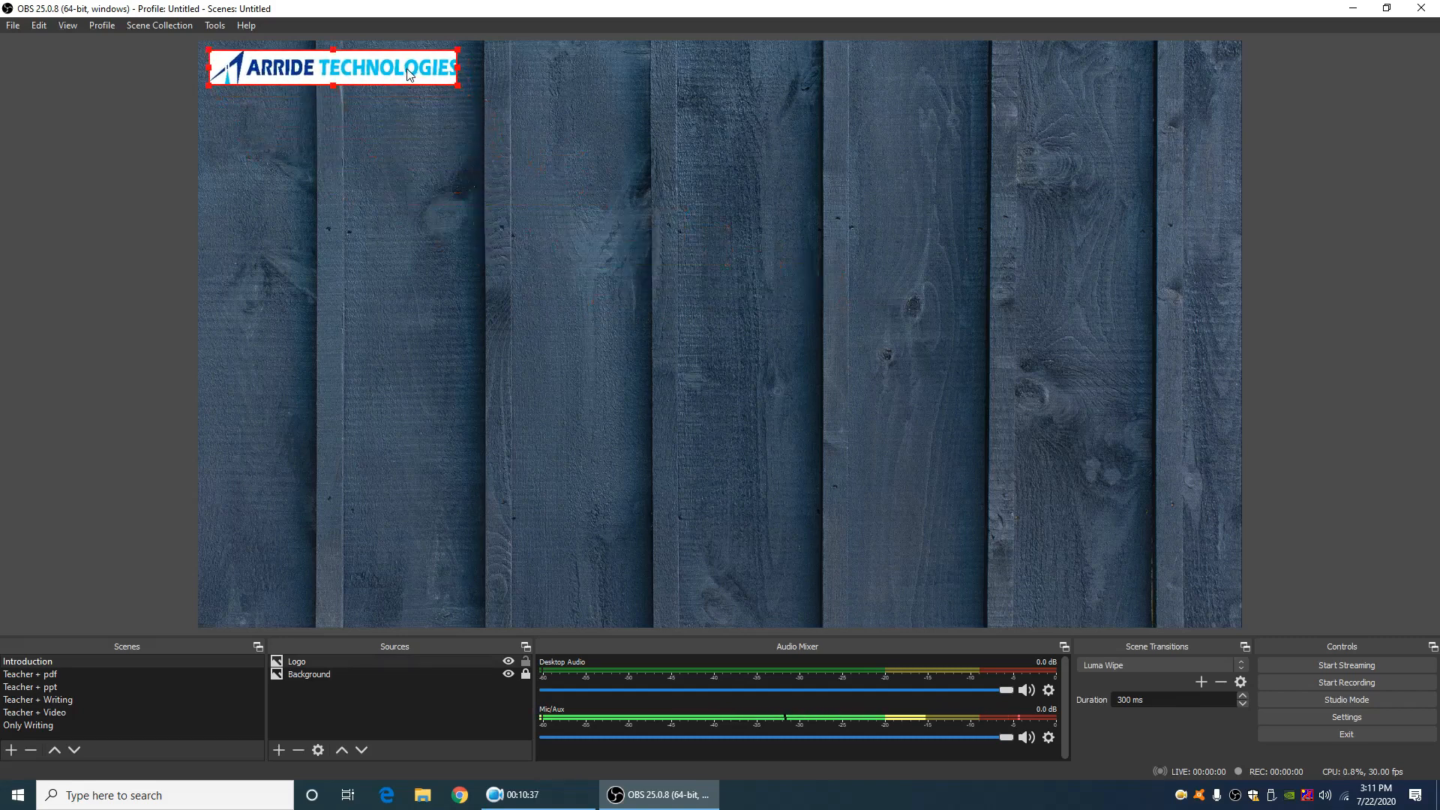
pyautogui.click(882, 406)
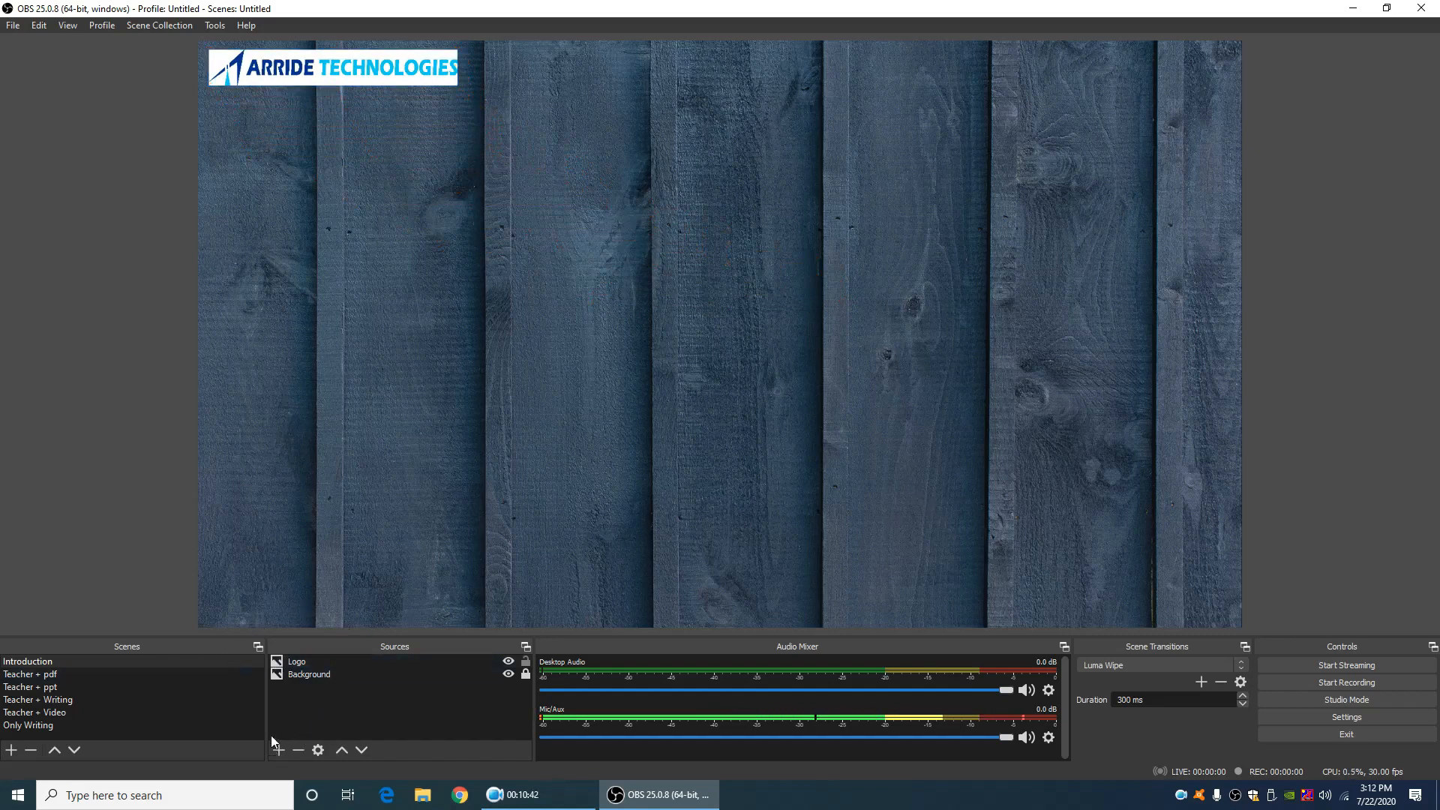
# Add a new image source named "Podium" to the Introduction scene
pyautogui.click(282, 752)
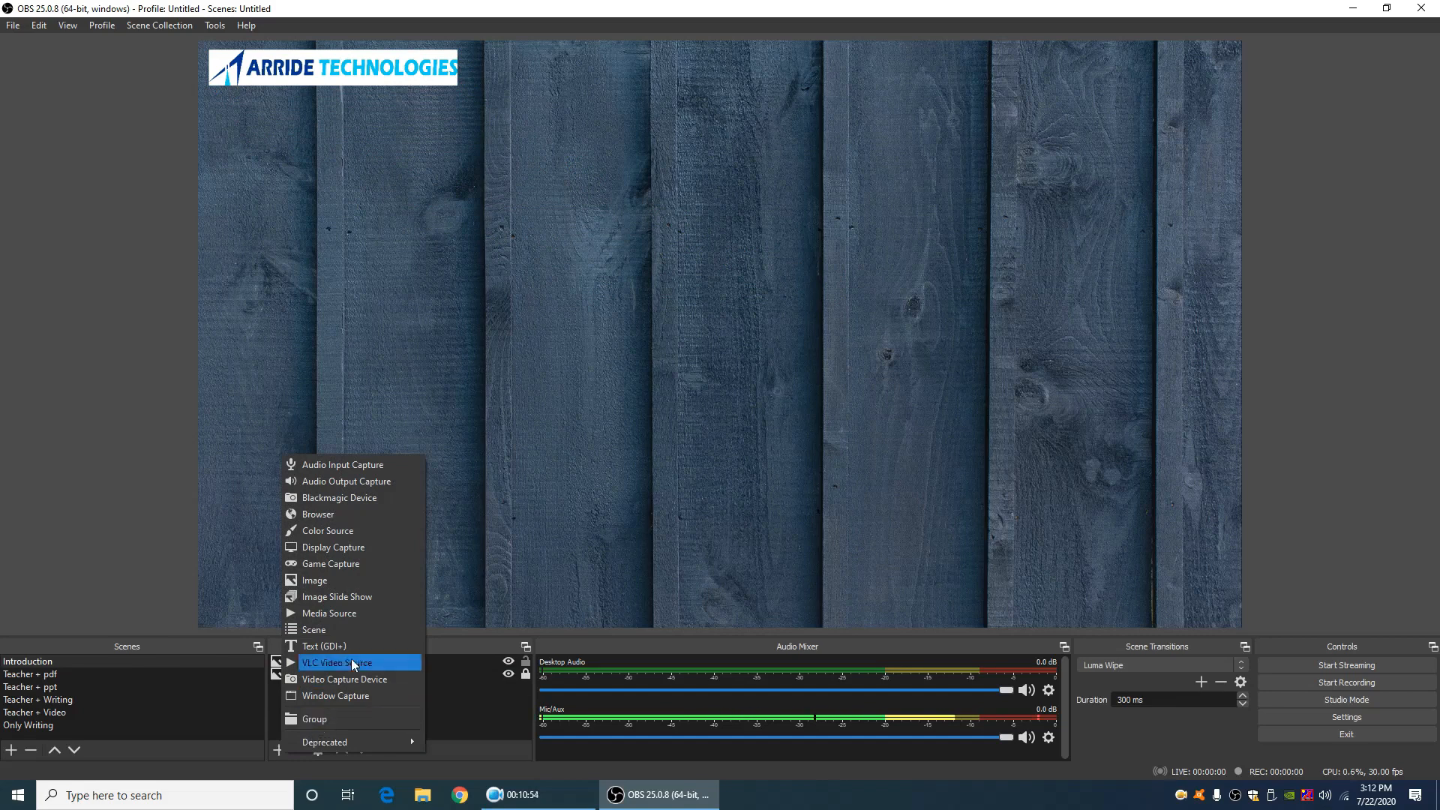
pyautogui.click(374, 584)
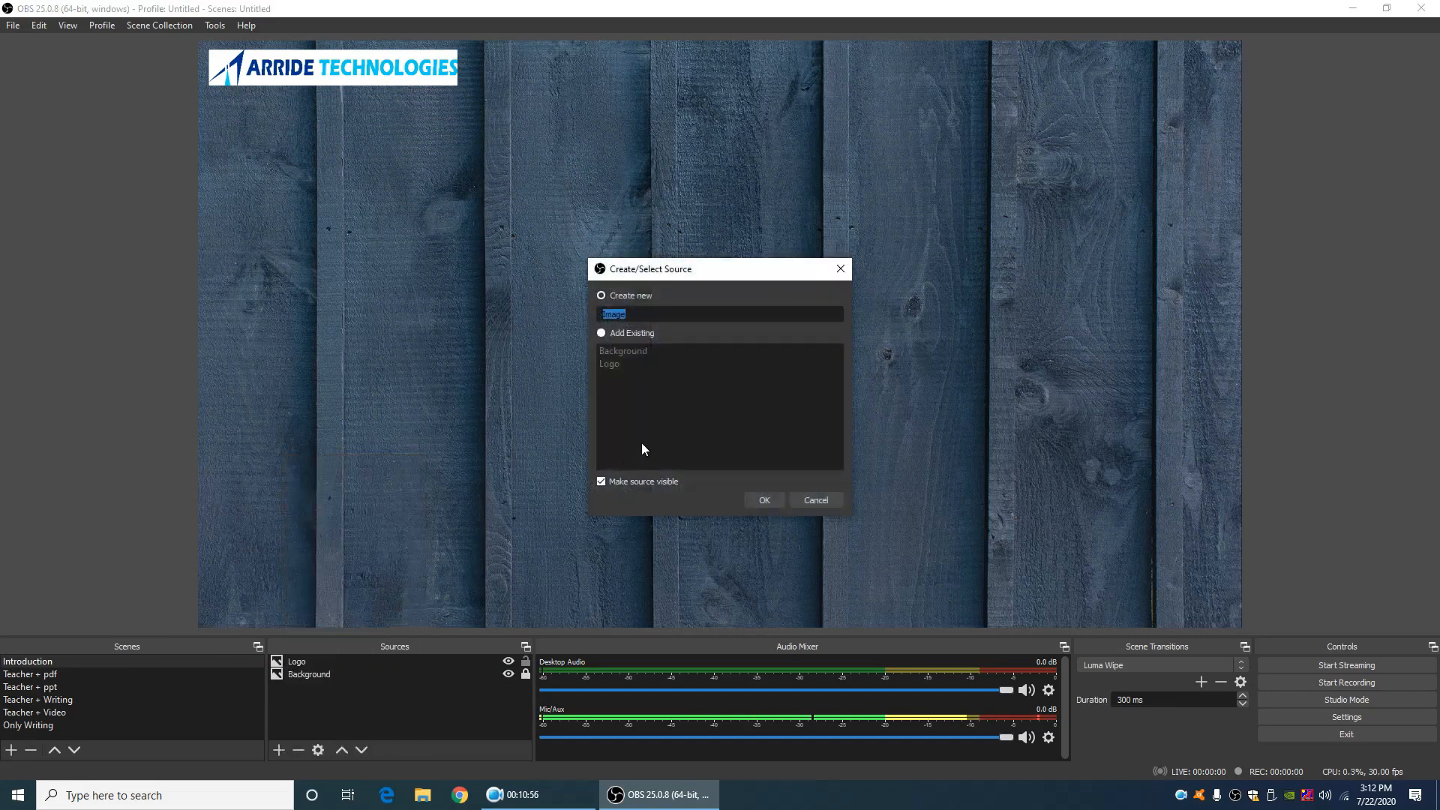
pyautogui.write('Podium')
pyautogui.click(767, 498)
# Load speaker-podium-png.png from Studio Resources > Podium Images as the Podium image and confirm the source properties
pyautogui.click(957, 487)
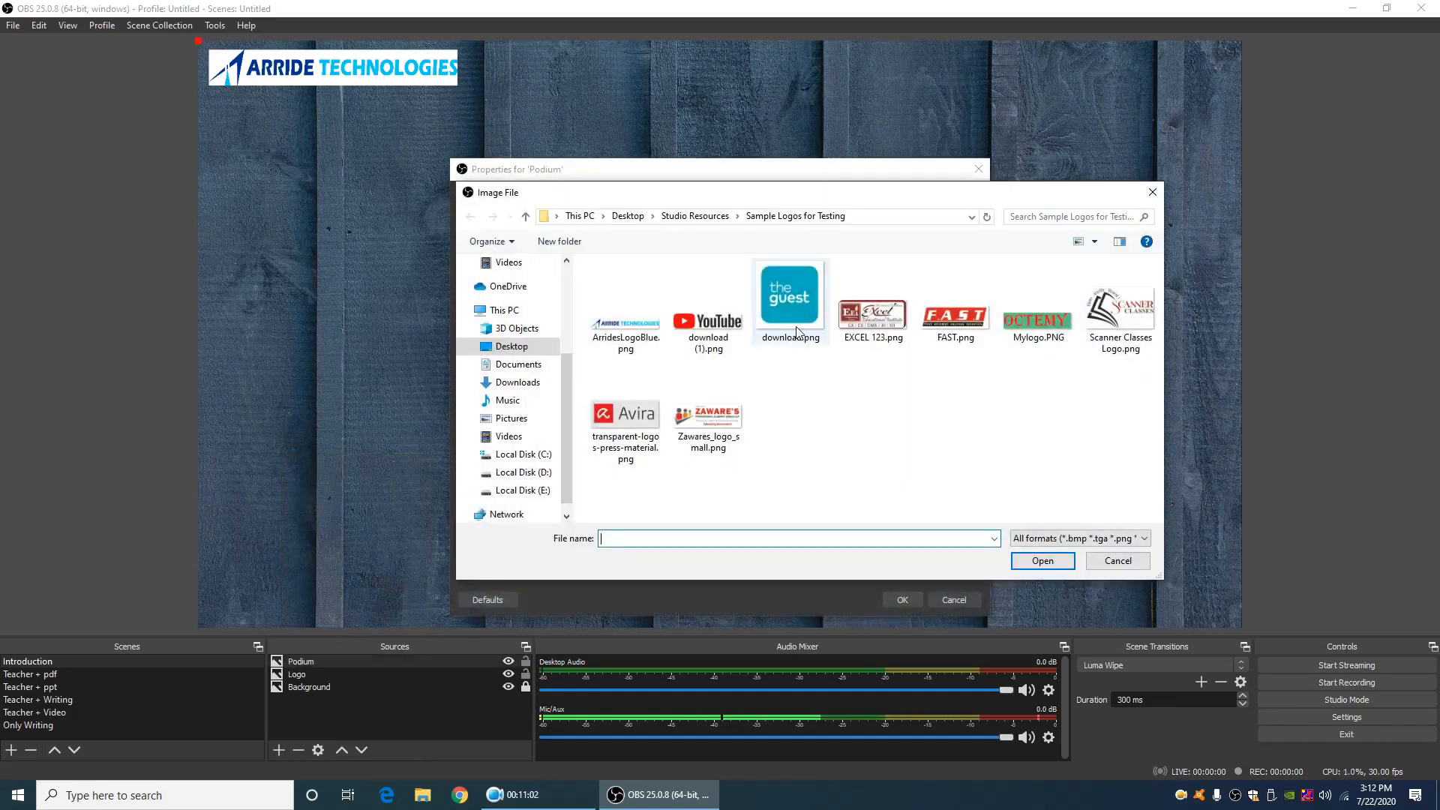
pyautogui.click(684, 216)
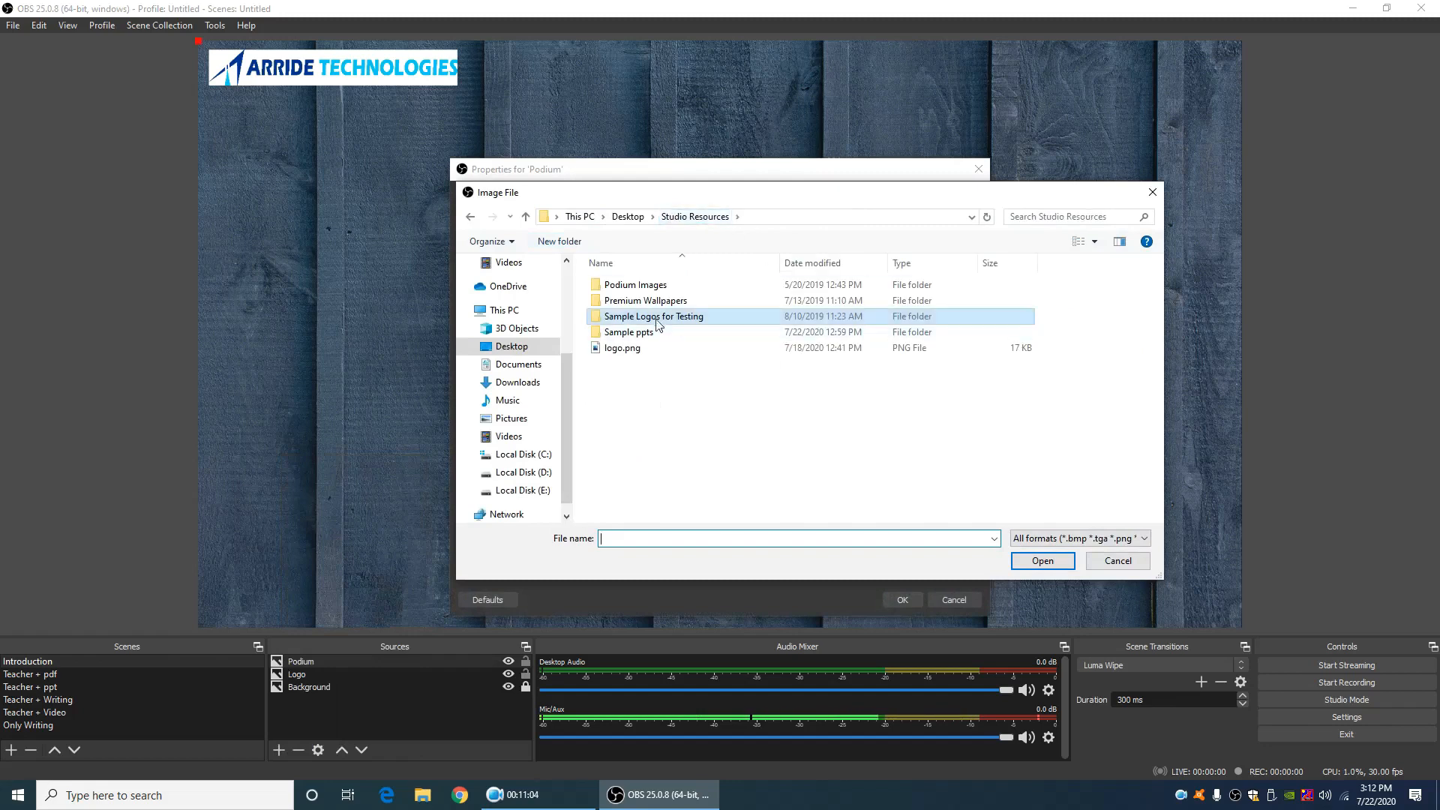
pyautogui.doubleClick(678, 286)
pyautogui.click(625, 319)
pyautogui.click(1043, 561)
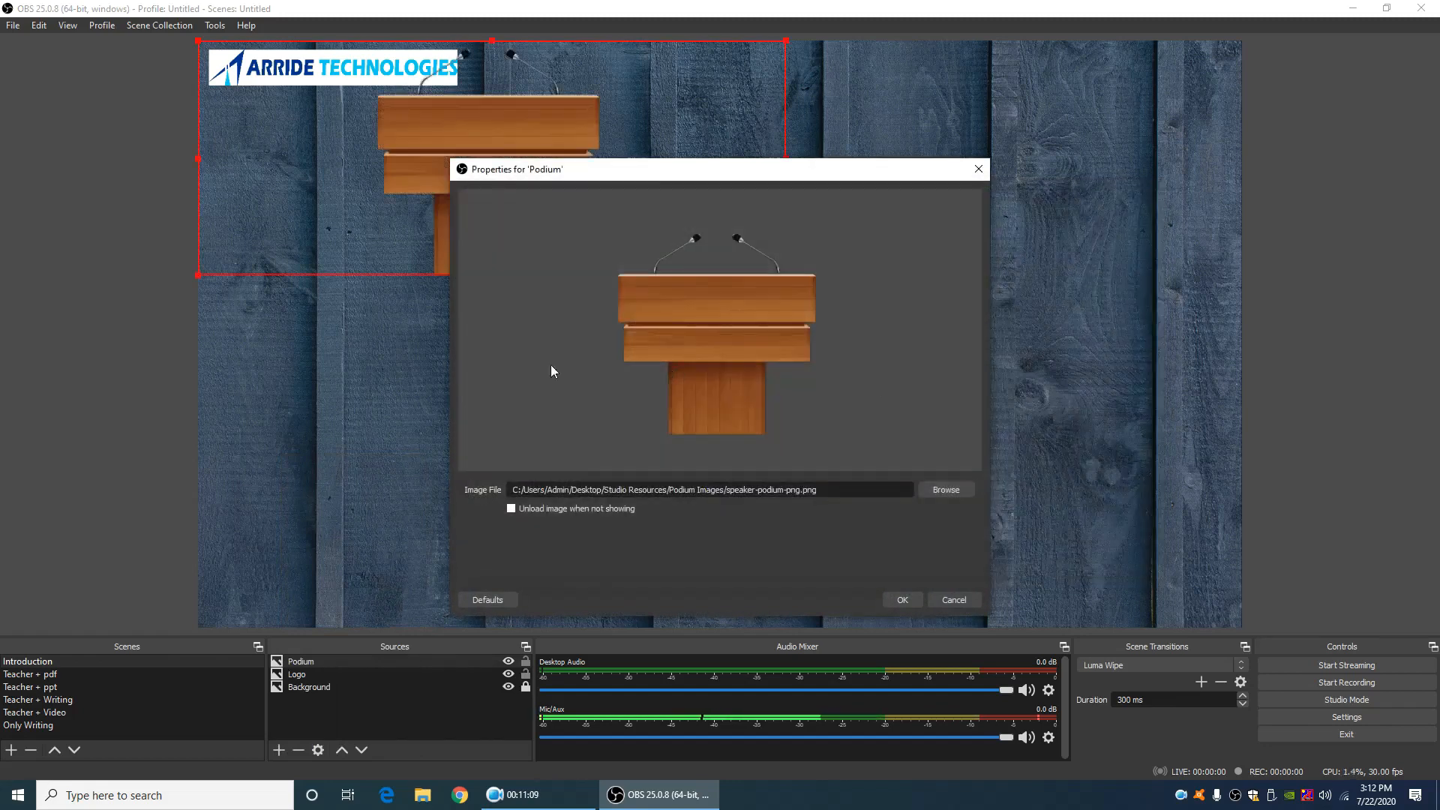
pyautogui.click(903, 599)
# Center the Podium along the canvas's bottom edge and stretch it to about three quarters of the canvas width and half its height
pyautogui.moveTo(513, 131); pyautogui.dragTo(716, 426)
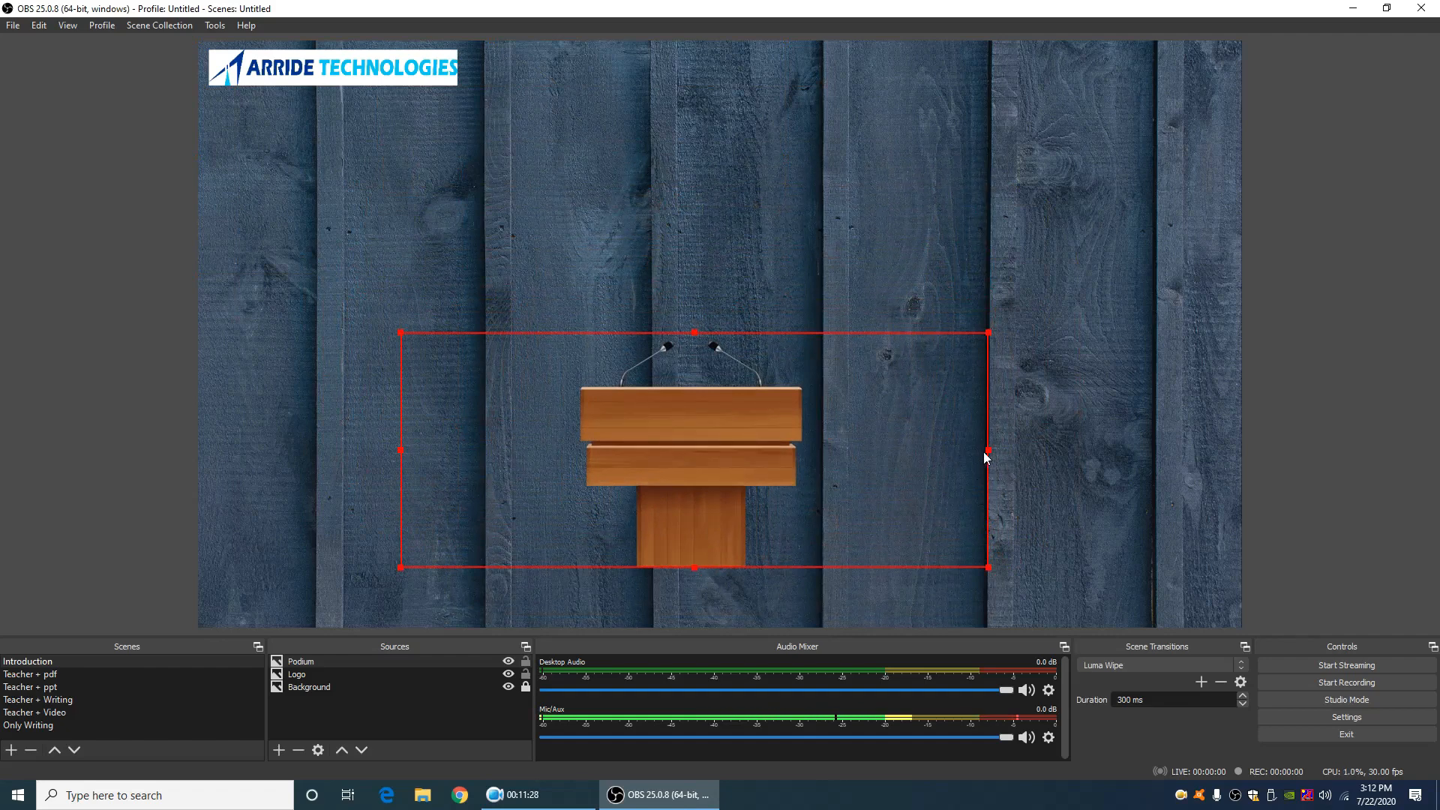
pyautogui.moveTo(990, 453); pyautogui.dragTo(1215, 456)
pyautogui.moveTo(883, 459); pyautogui.dragTo(792, 508)
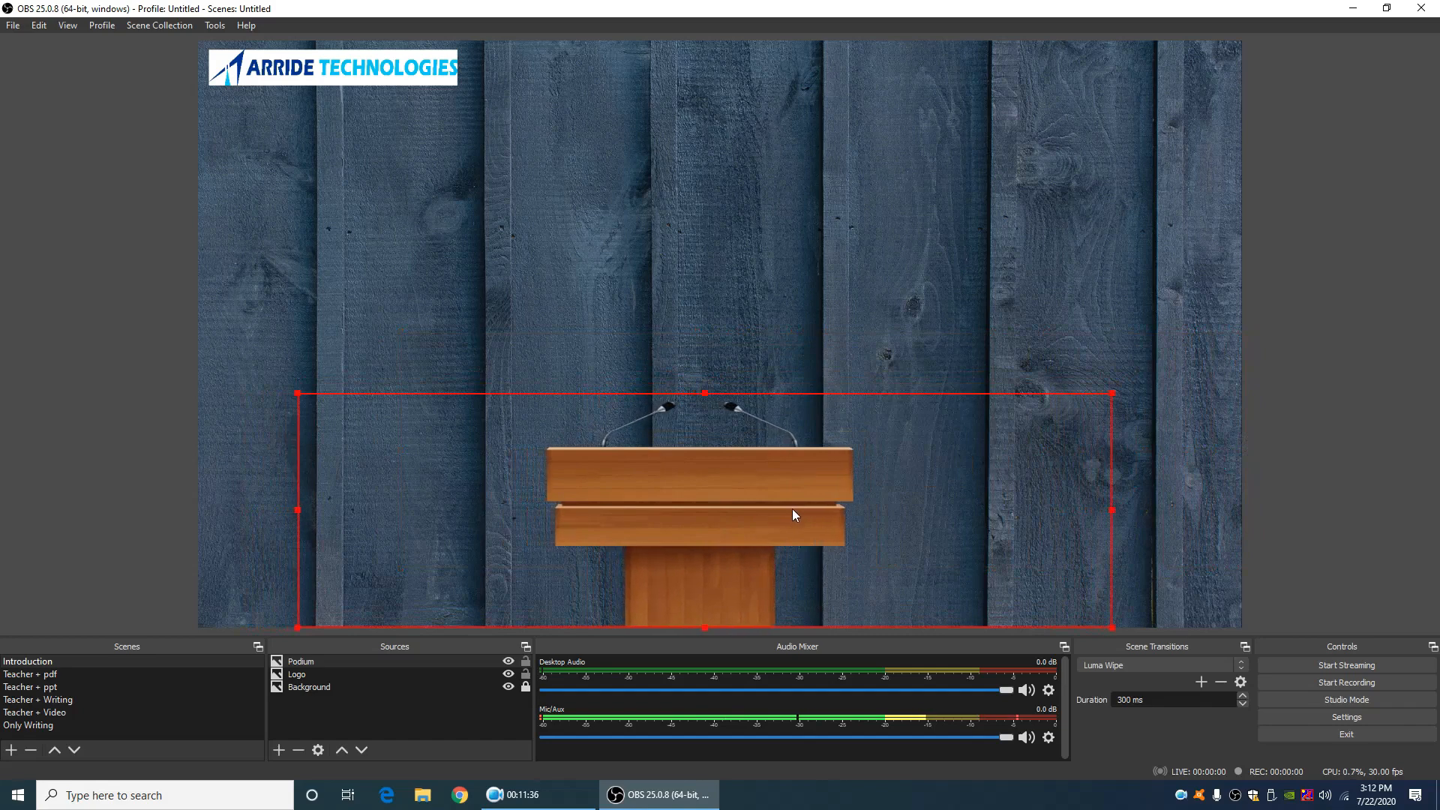
pyautogui.moveTo(704, 391); pyautogui.dragTo(711, 318)
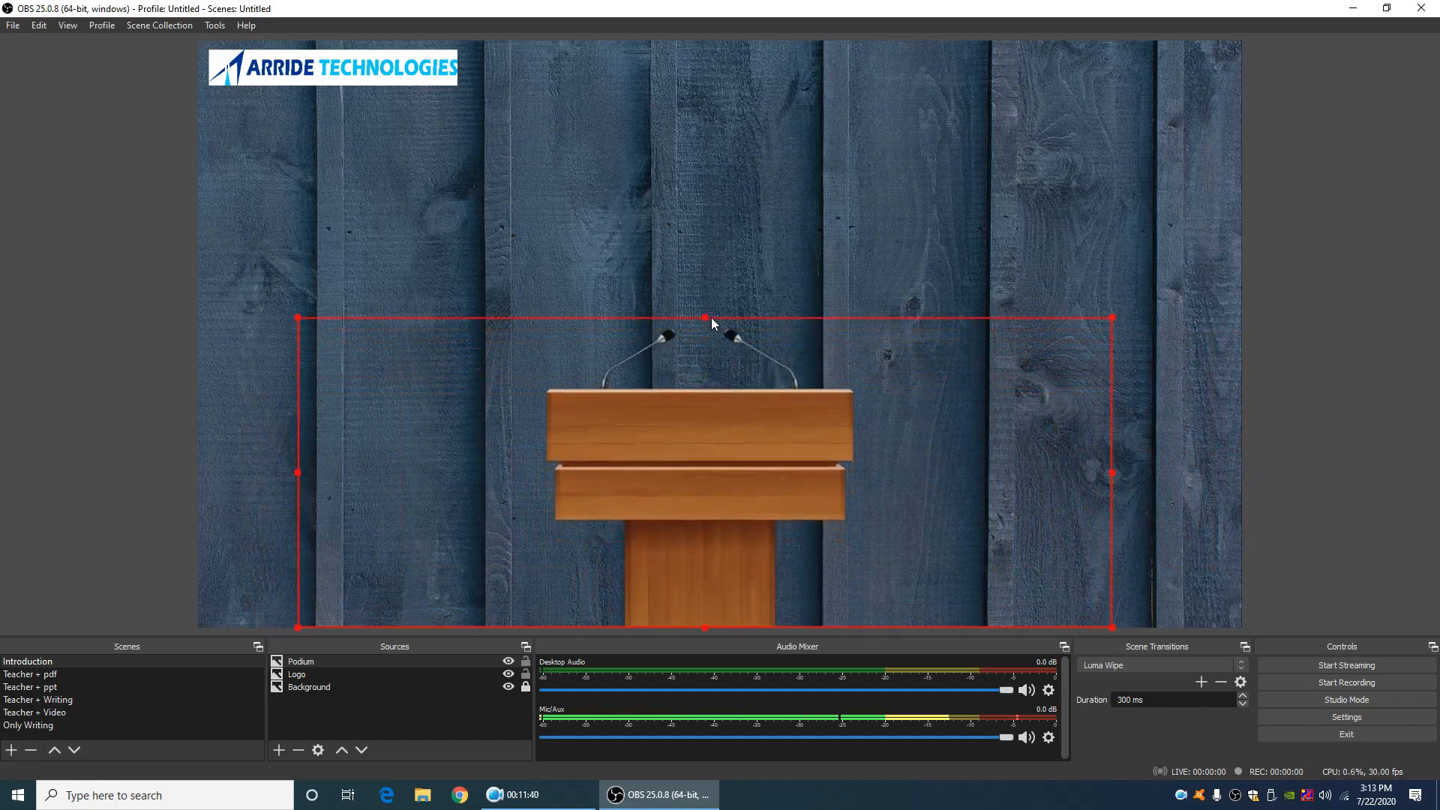
pyautogui.click(1174, 242)
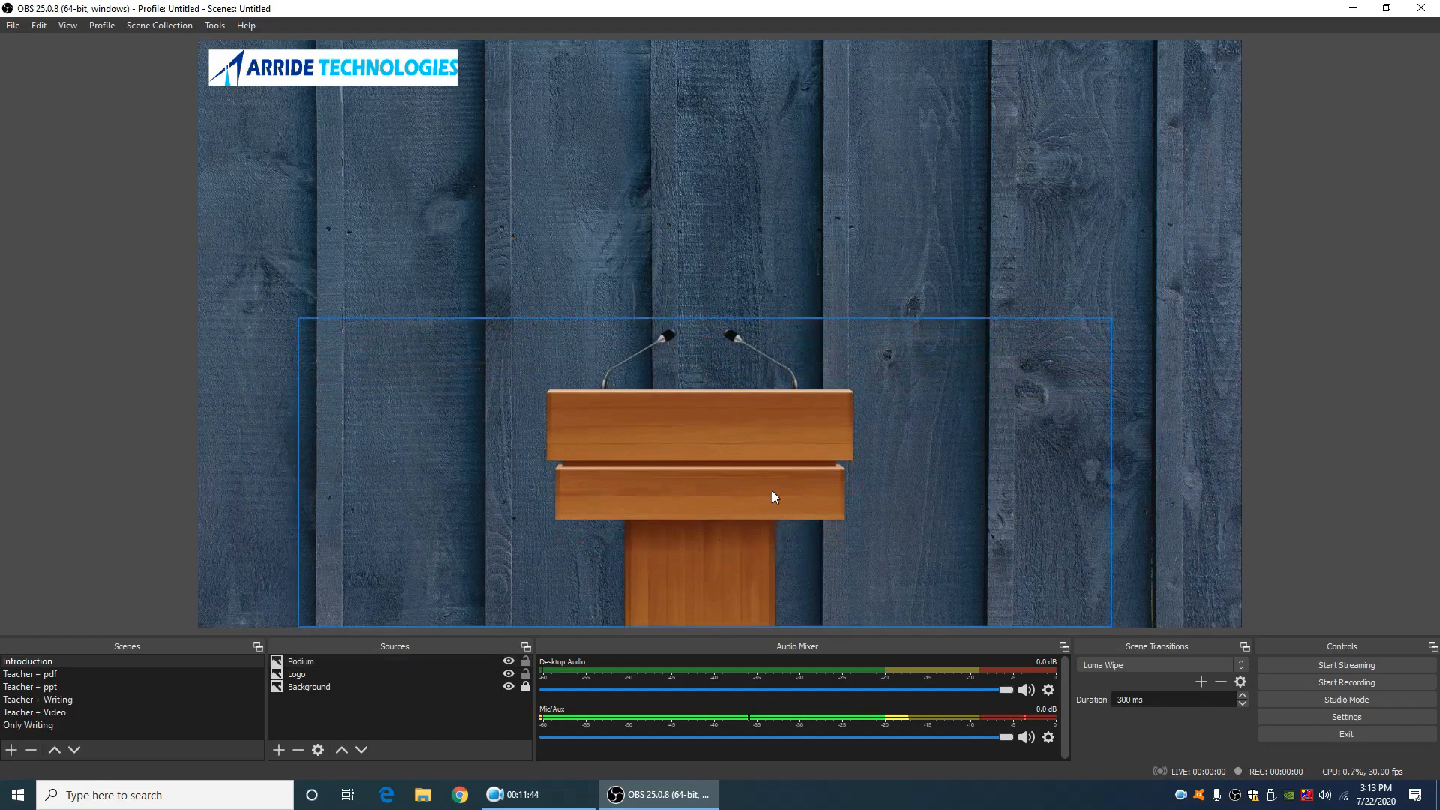
pyautogui.click(749, 496)
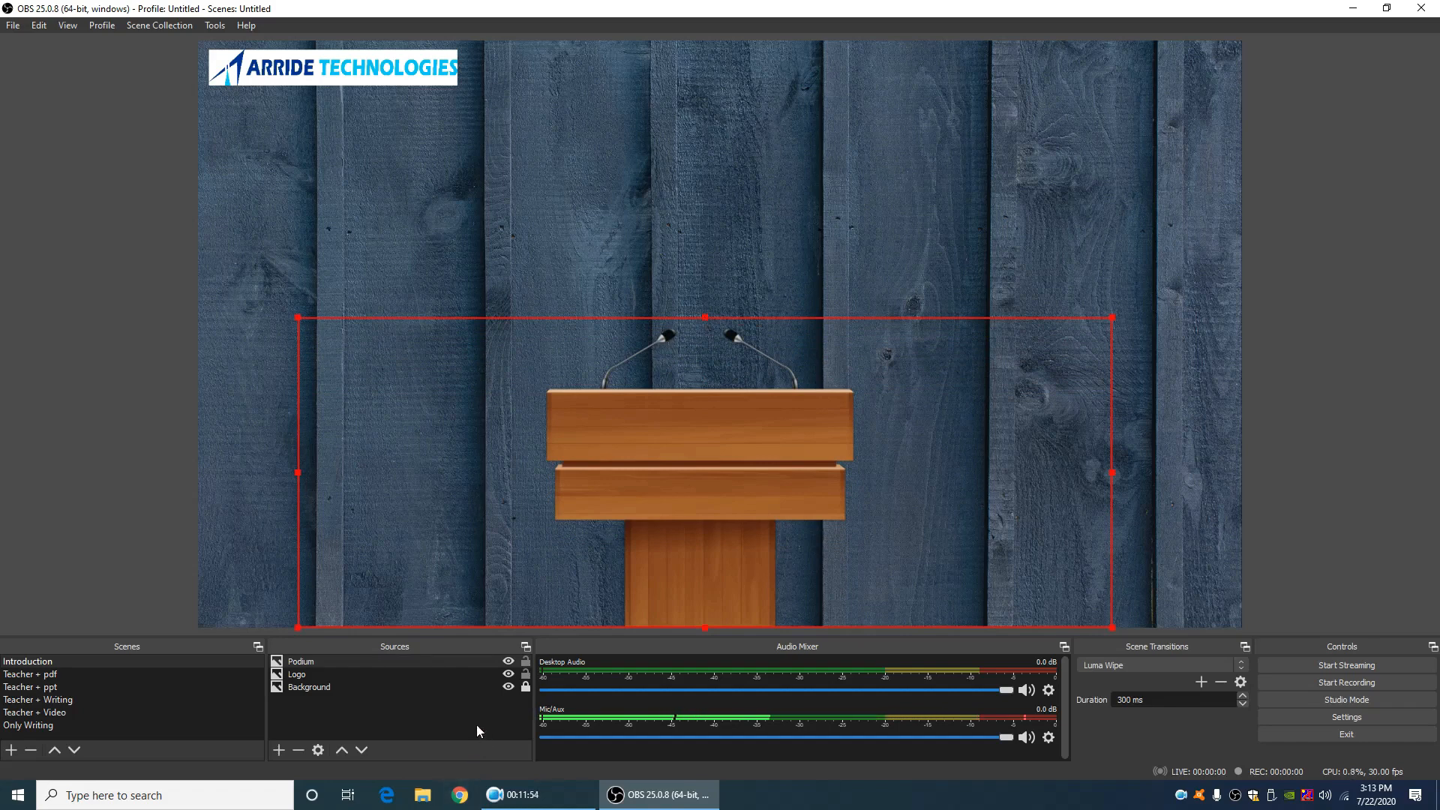
# Lock the Podium and Logo sources in the Introduction scene, keeping the Background source locked
pyautogui.click(526, 661)
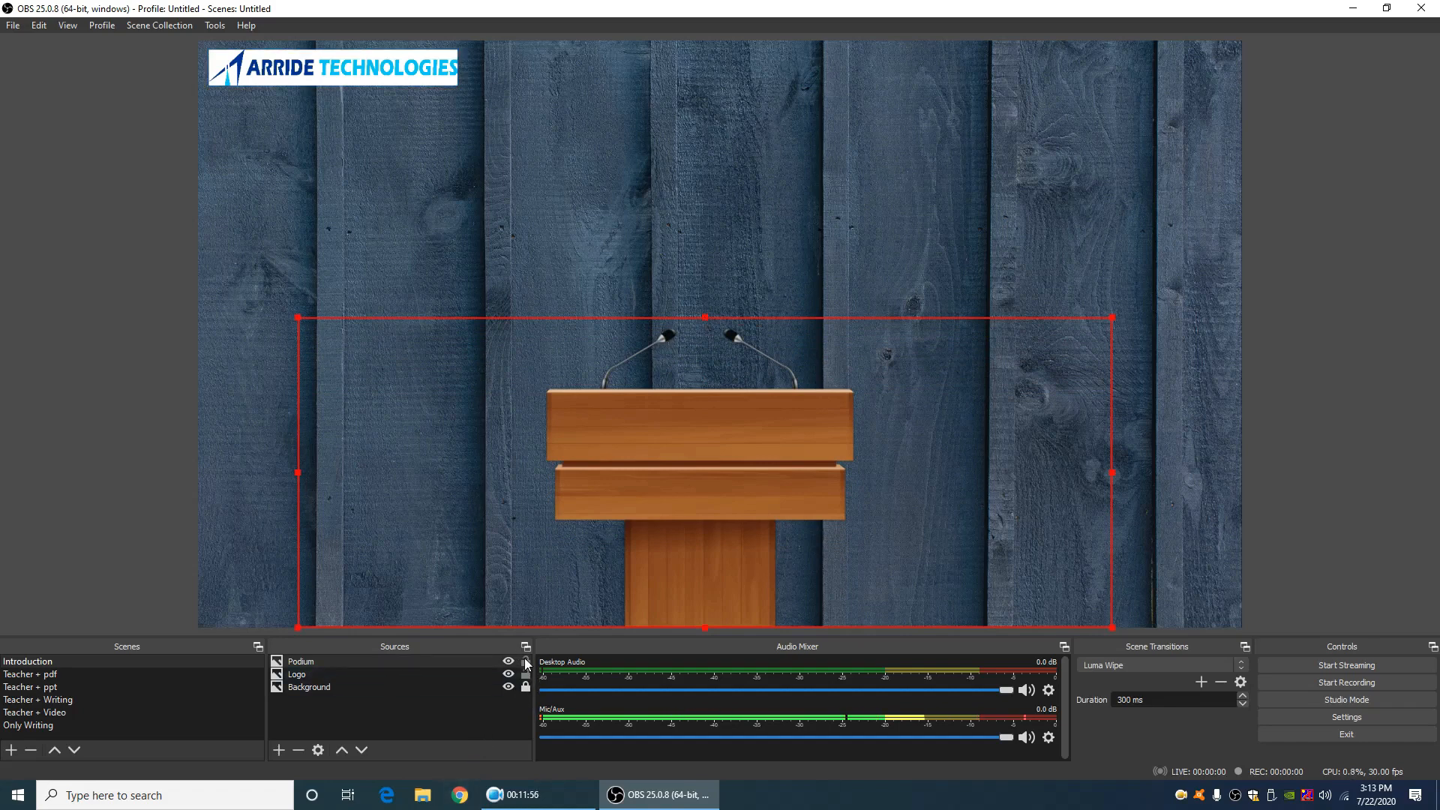
pyautogui.click(525, 687)
pyautogui.click(525, 674)
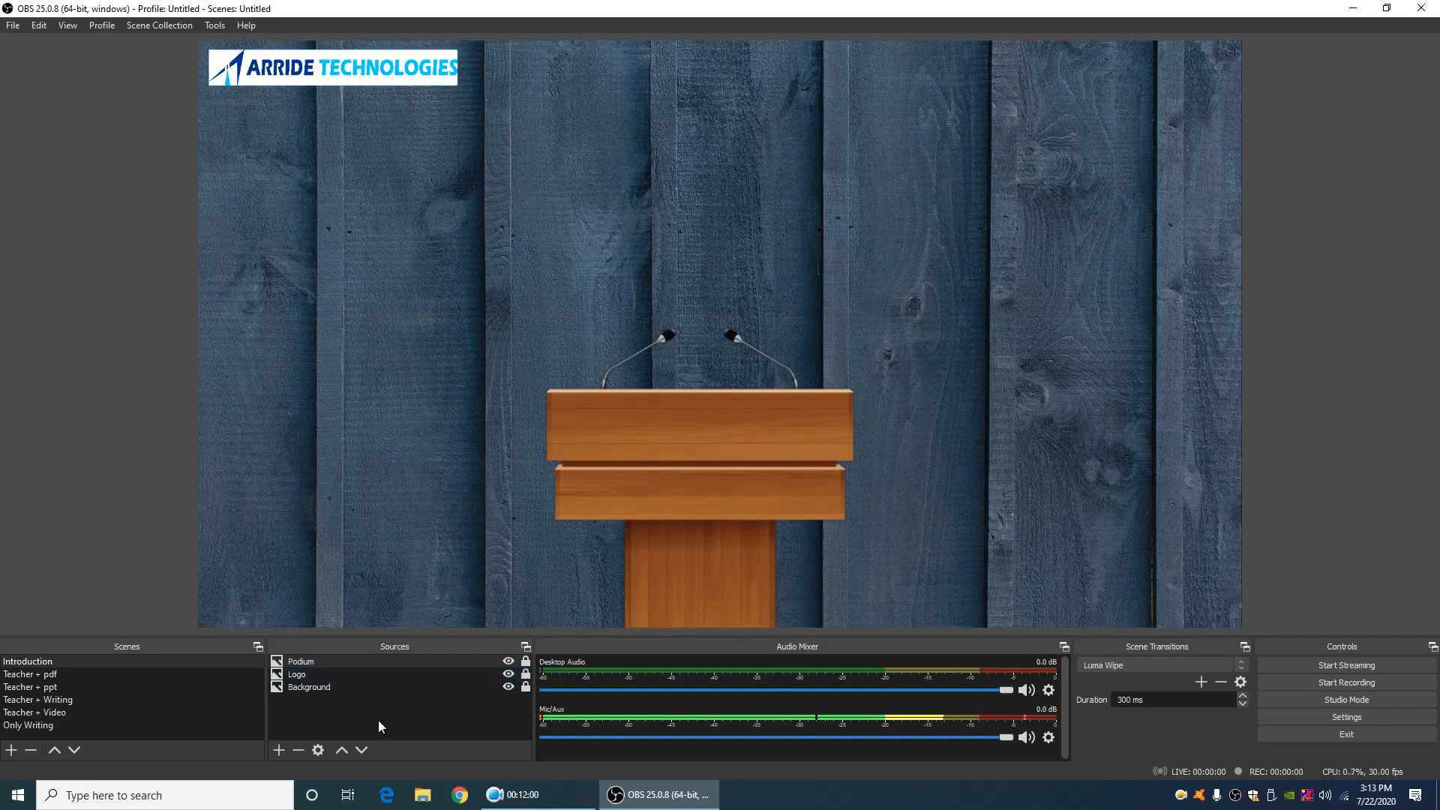
pyautogui.click(281, 751)
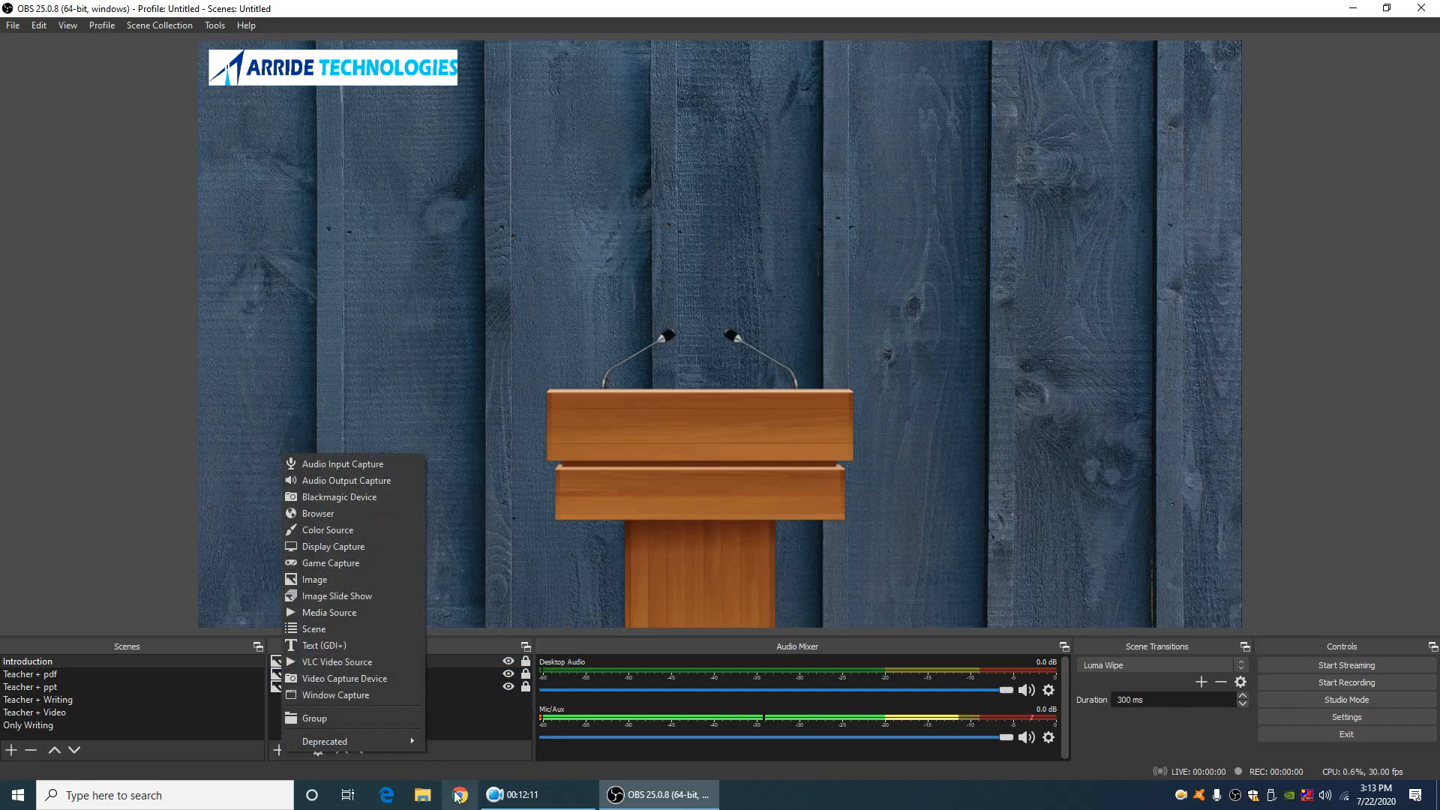
pyautogui.click(473, 763)
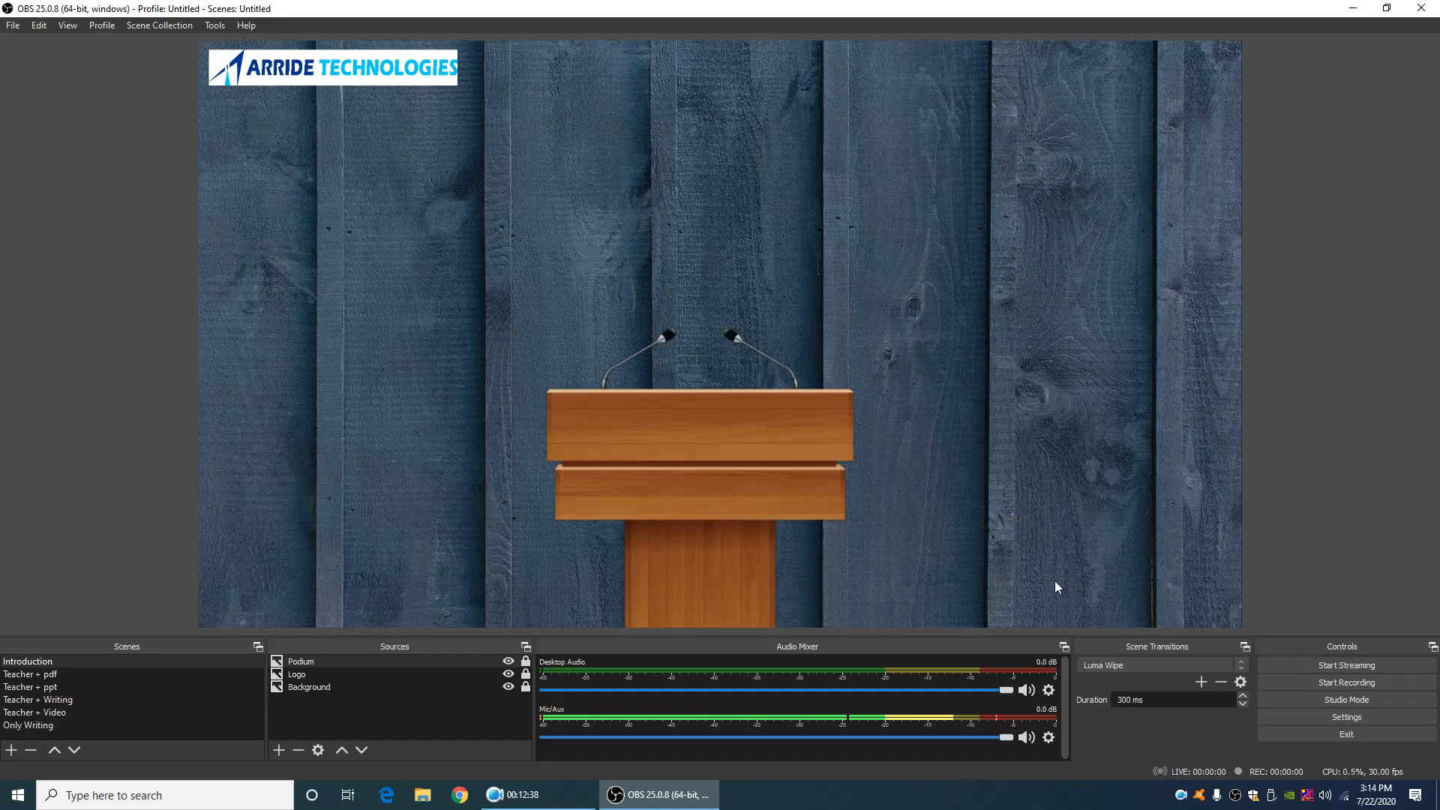
# Minimize the OBS window to reach the desktop
pyautogui.click(1357, 15)
pyautogui.rightClick(225, 283)
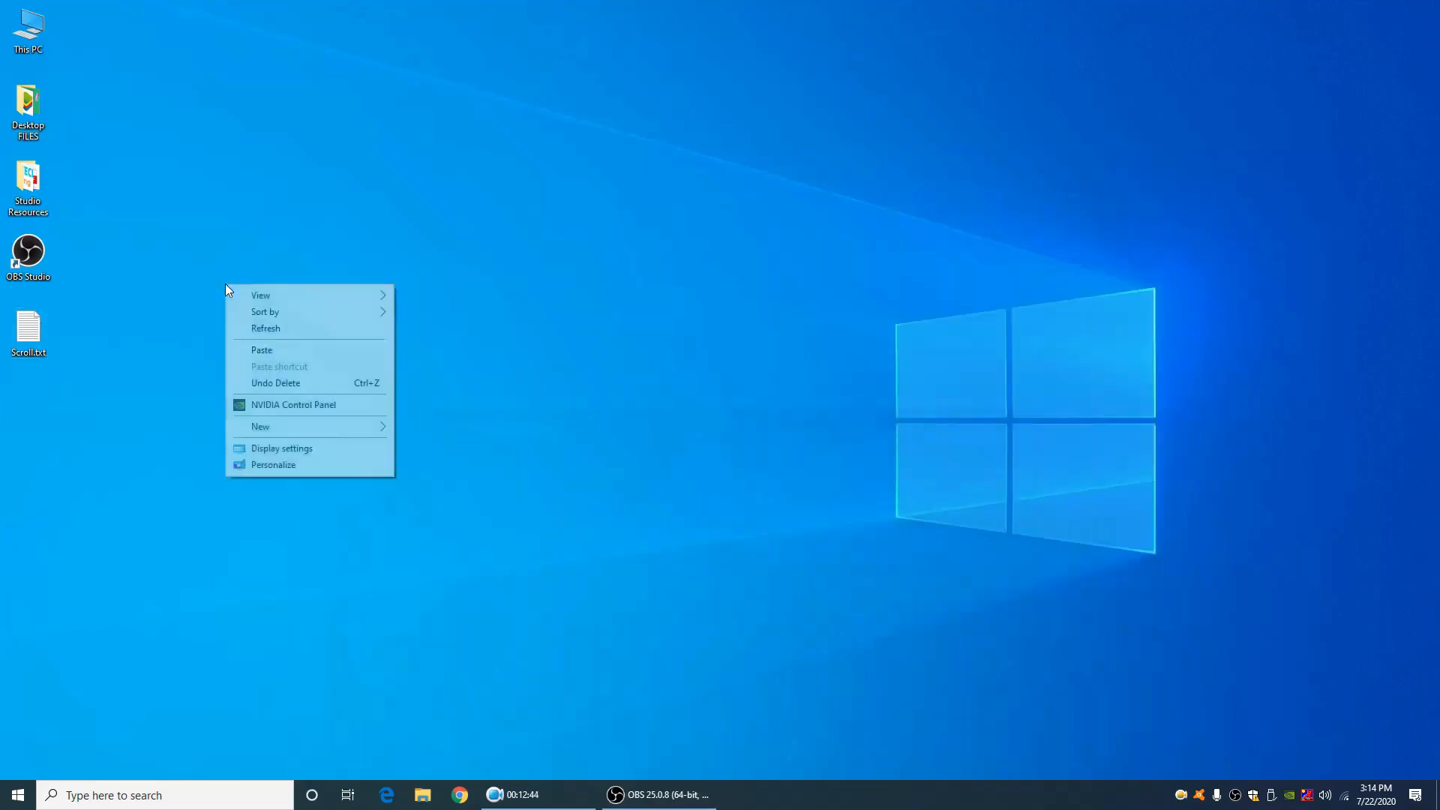
pyautogui.moveTo(316, 425)
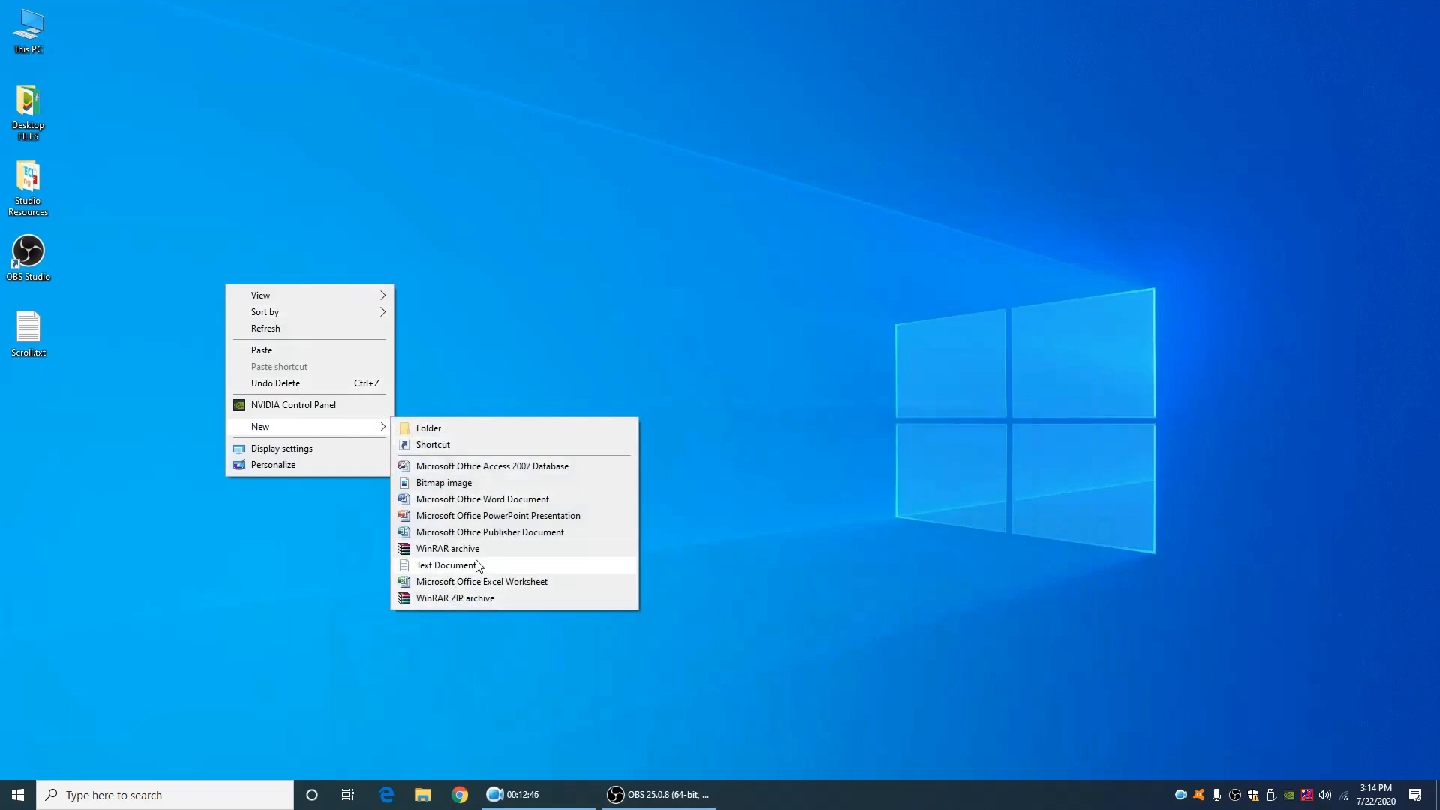
pyautogui.click(223, 525)
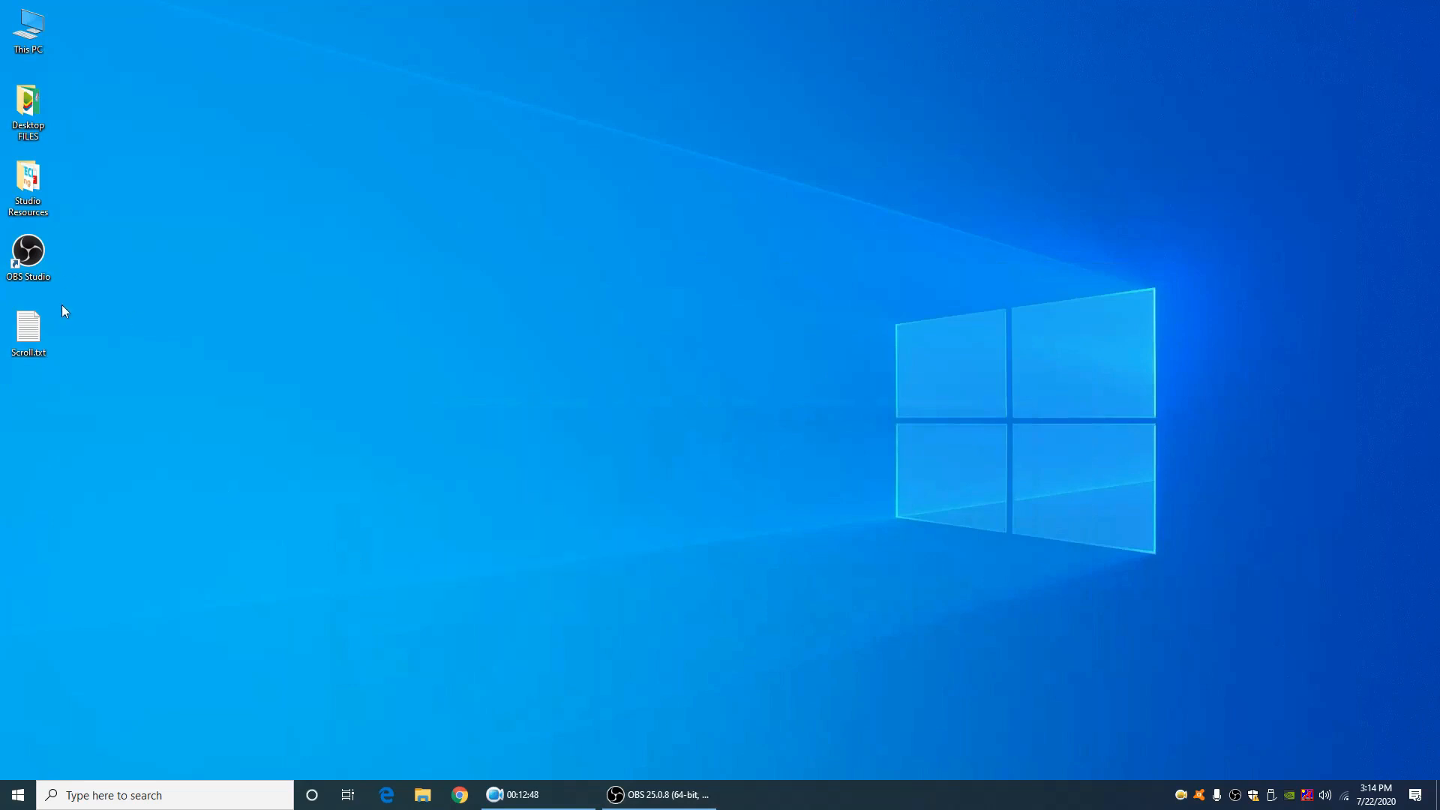
# Open Scroll.txt from the desktop, add trailing spaces after "real time demo" at the end of its line, and save and close the file
pyautogui.doubleClick(29, 327)
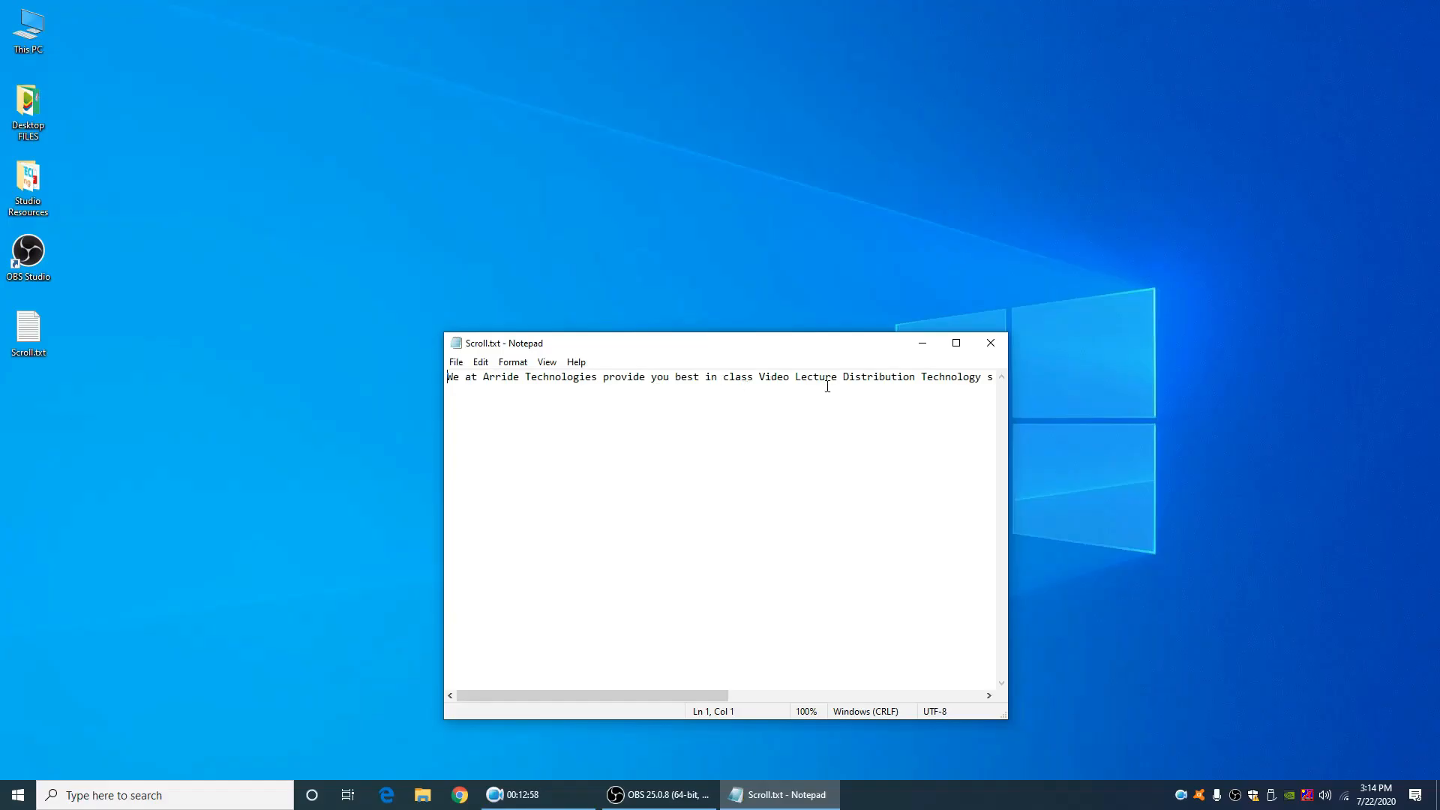
pyautogui.click(936, 375)
pyautogui.press('Right')
pyautogui.press('Right')
pyautogui.press('Right')
pyautogui.press('Right')
pyautogui.press('Right')
pyautogui.press('Right')
pyautogui.press('Right')
pyautogui.press('Right')
pyautogui.press('Right')
pyautogui.press('Right')
pyautogui.press('Right')
pyautogui.press('Right')
pyautogui.press('Right')
pyautogui.press('Right')
pyautogui.press('Right')
pyautogui.press('Right')
pyautogui.press('Right')
pyautogui.press('Right')
pyautogui.press('Right')
pyautogui.press('Right')
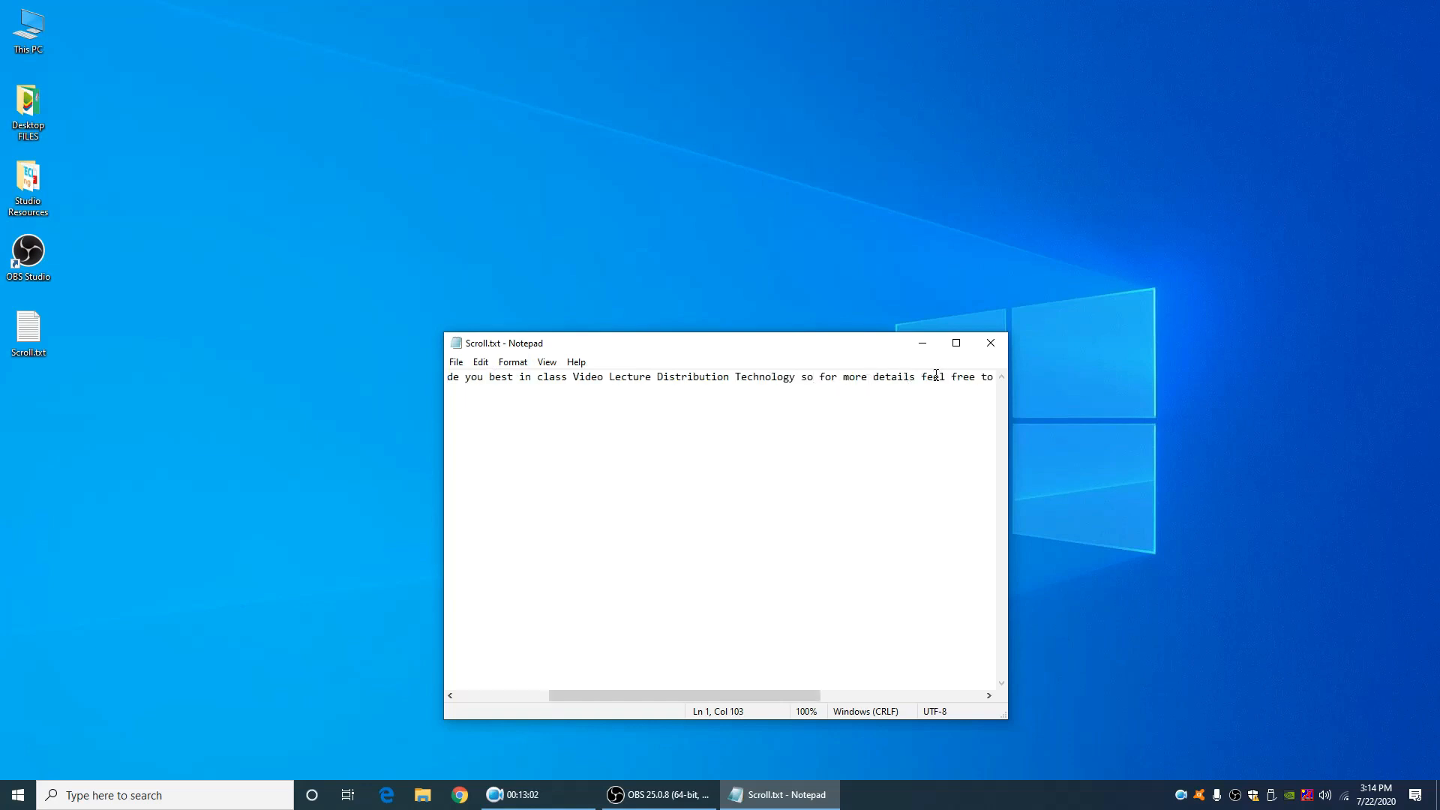
pyautogui.press('Right')
pyautogui.press('Right')
pyautogui.press('Right')
pyautogui.press('Right')
pyautogui.press('Right')
pyautogui.press('Right')
pyautogui.press('Right')
pyautogui.press('Right')
pyautogui.press('Right')
pyautogui.press('Right')
pyautogui.press('Right')
pyautogui.press('Right')
pyautogui.press('Right')
pyautogui.press('Right')
pyautogui.press('Right')
pyautogui.press('Right')
pyautogui.press('Right')
pyautogui.press('Right')
pyautogui.press('Right')
pyautogui.press('Right')
pyautogui.press('Right')
pyautogui.press('Right')
pyautogui.press('Right')
pyautogui.press('Right')
pyautogui.press('Right')
pyautogui.press('Right')
pyautogui.press('Right')
pyautogui.press('Right')
pyautogui.press('Right')
pyautogui.press('Right')
pyautogui.press('Right')
pyautogui.press('Right')
pyautogui.press('Right')
pyautogui.press('Right')
pyautogui.press('Right')
pyautogui.press('Right')
pyautogui.press('Right')
pyautogui.press('Right')
pyautogui.press('Right')
pyautogui.press('Right')
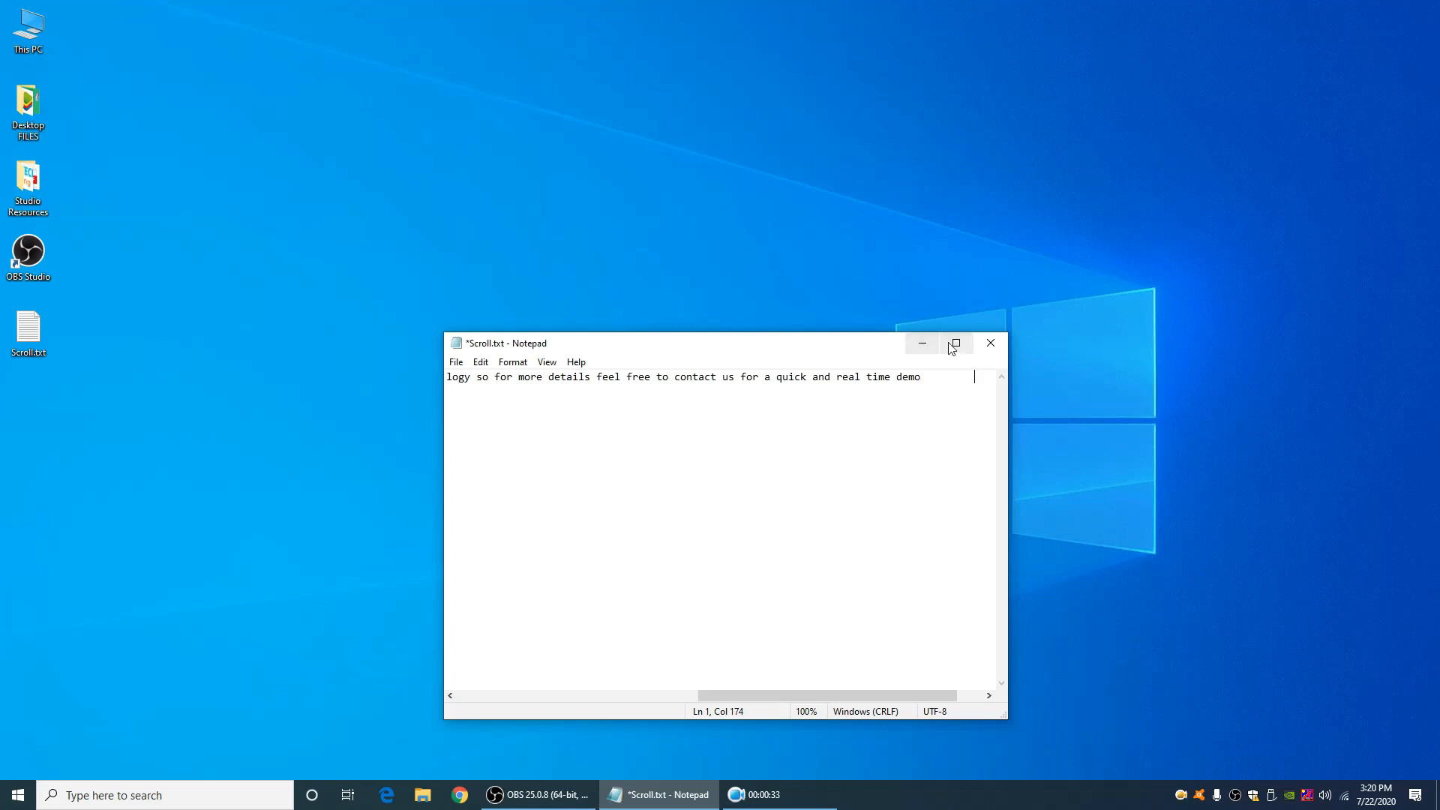
pyautogui.hotkey('ctrl', 's')
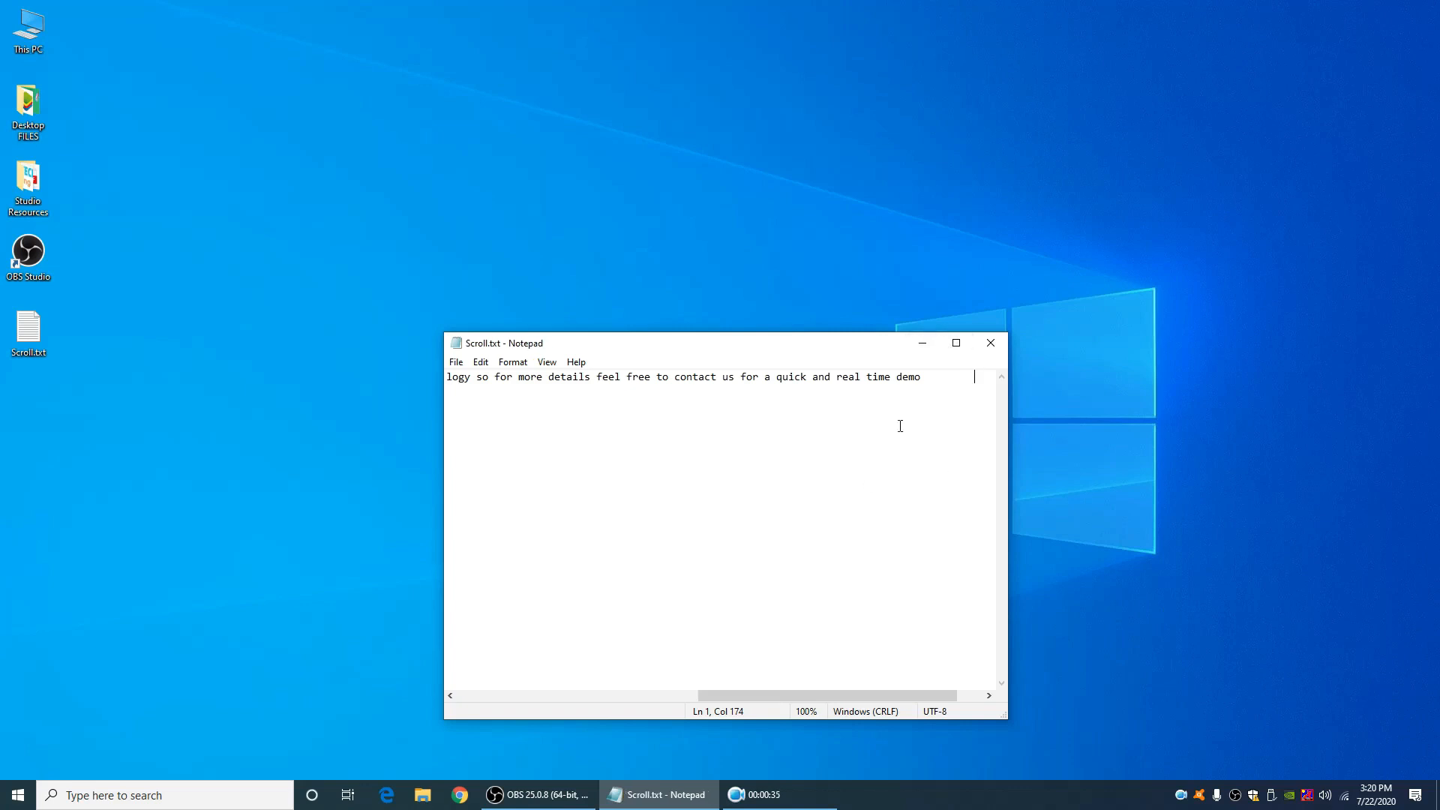
pyautogui.click(991, 343)
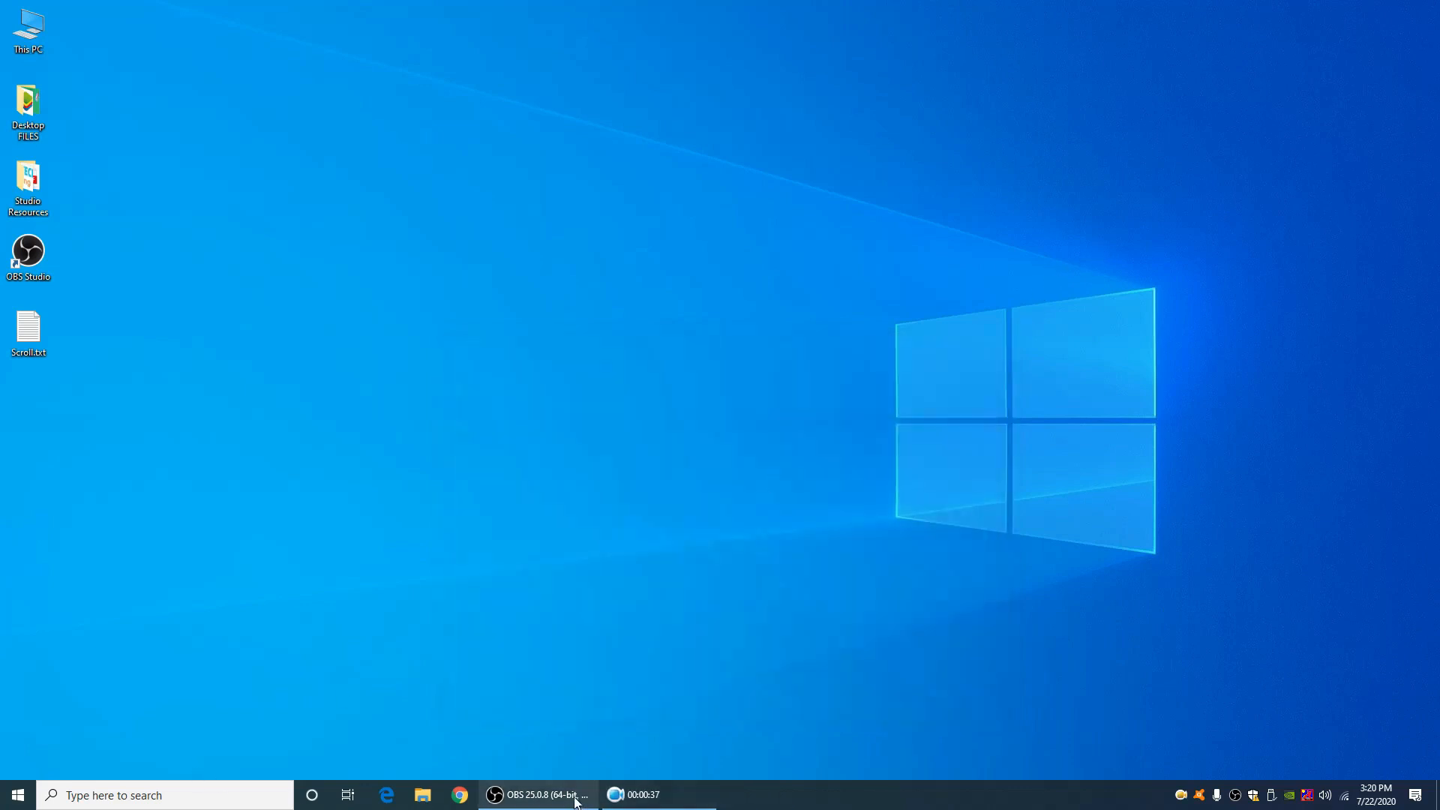
# Switch back to OBS Studio and add a new Text (GDI+) source named "Scroll" to the Introduction scene
pyautogui.click(557, 795)
pyautogui.click(280, 752)
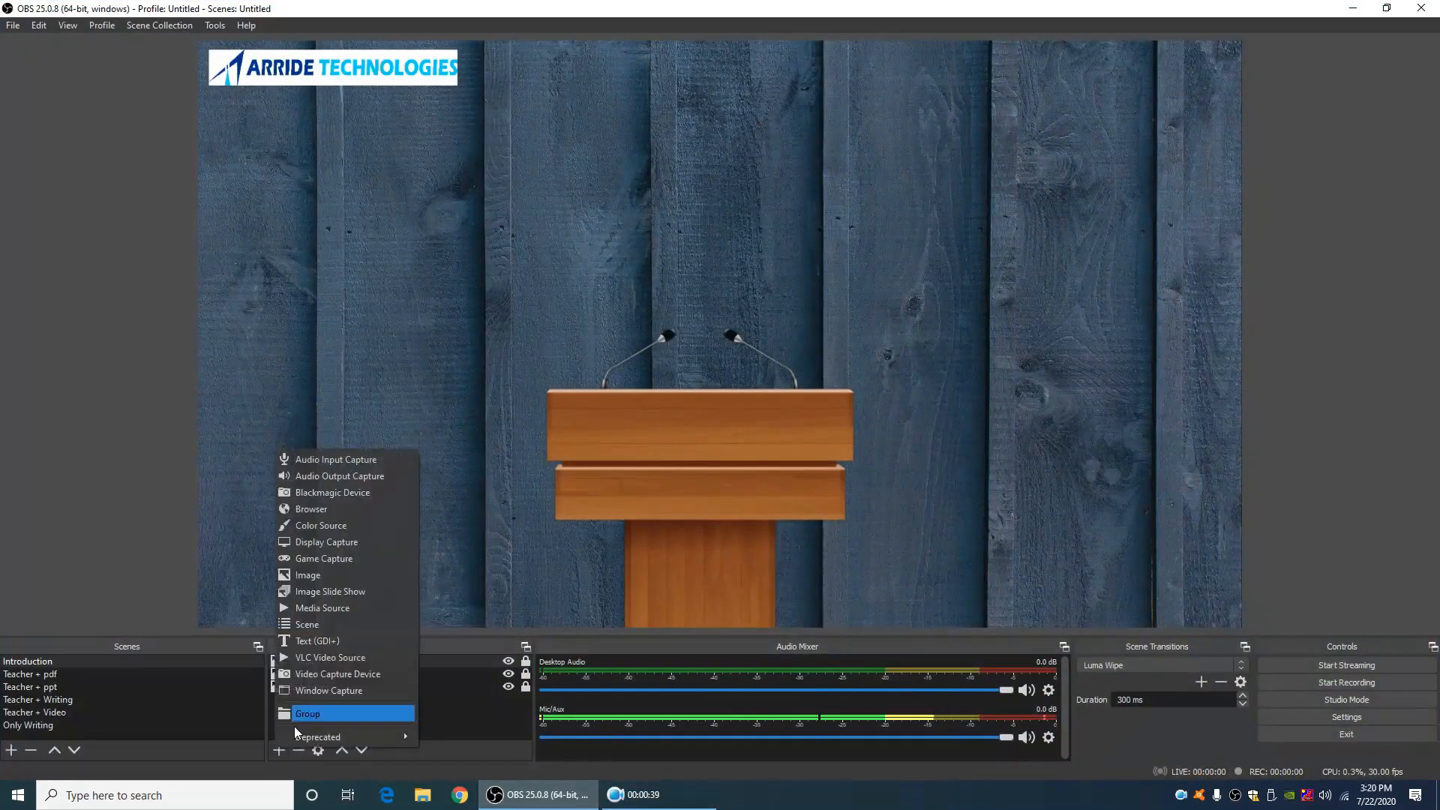
pyautogui.click(312, 643)
pyautogui.press('BackSpace')
pyautogui.write('Scroll')
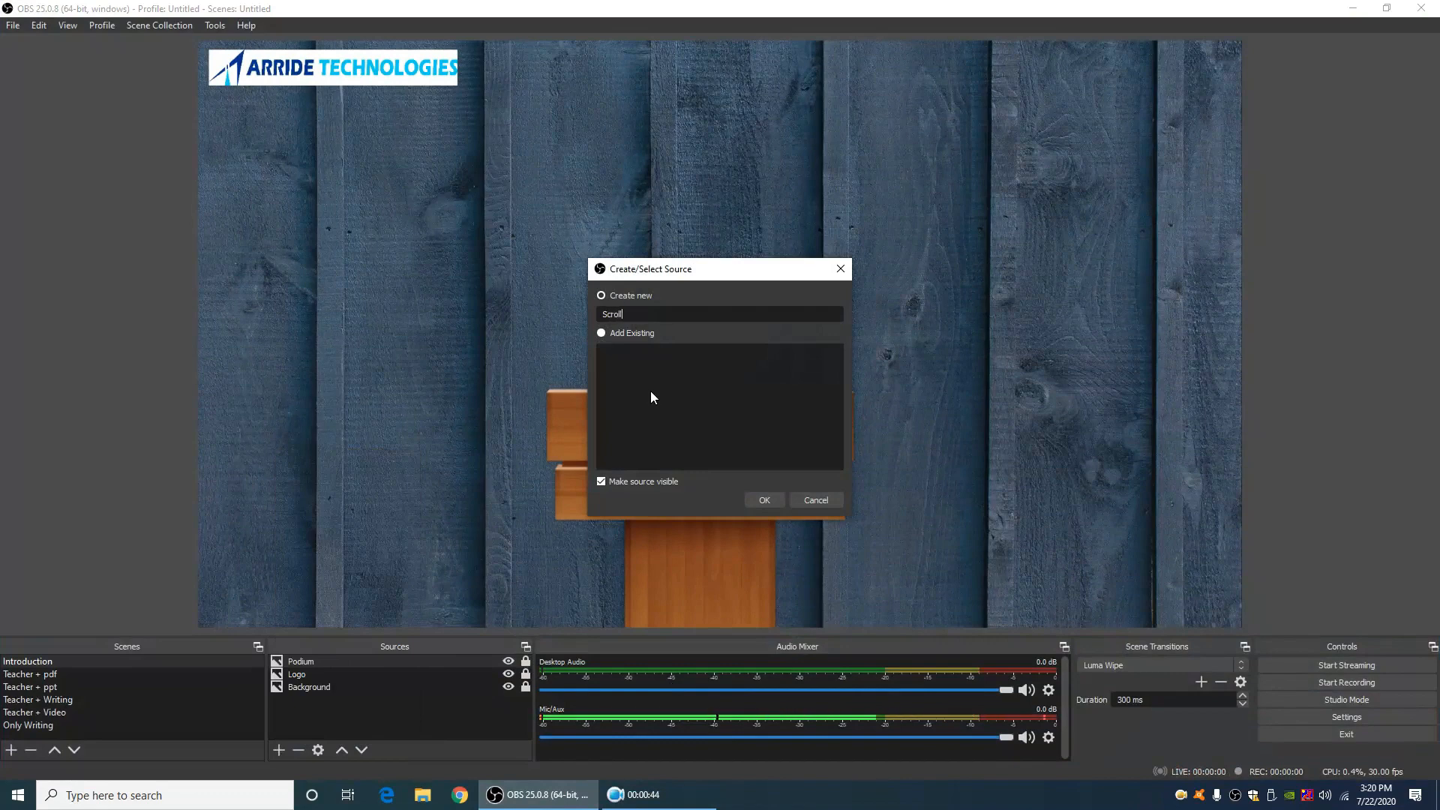
pyautogui.click(770, 500)
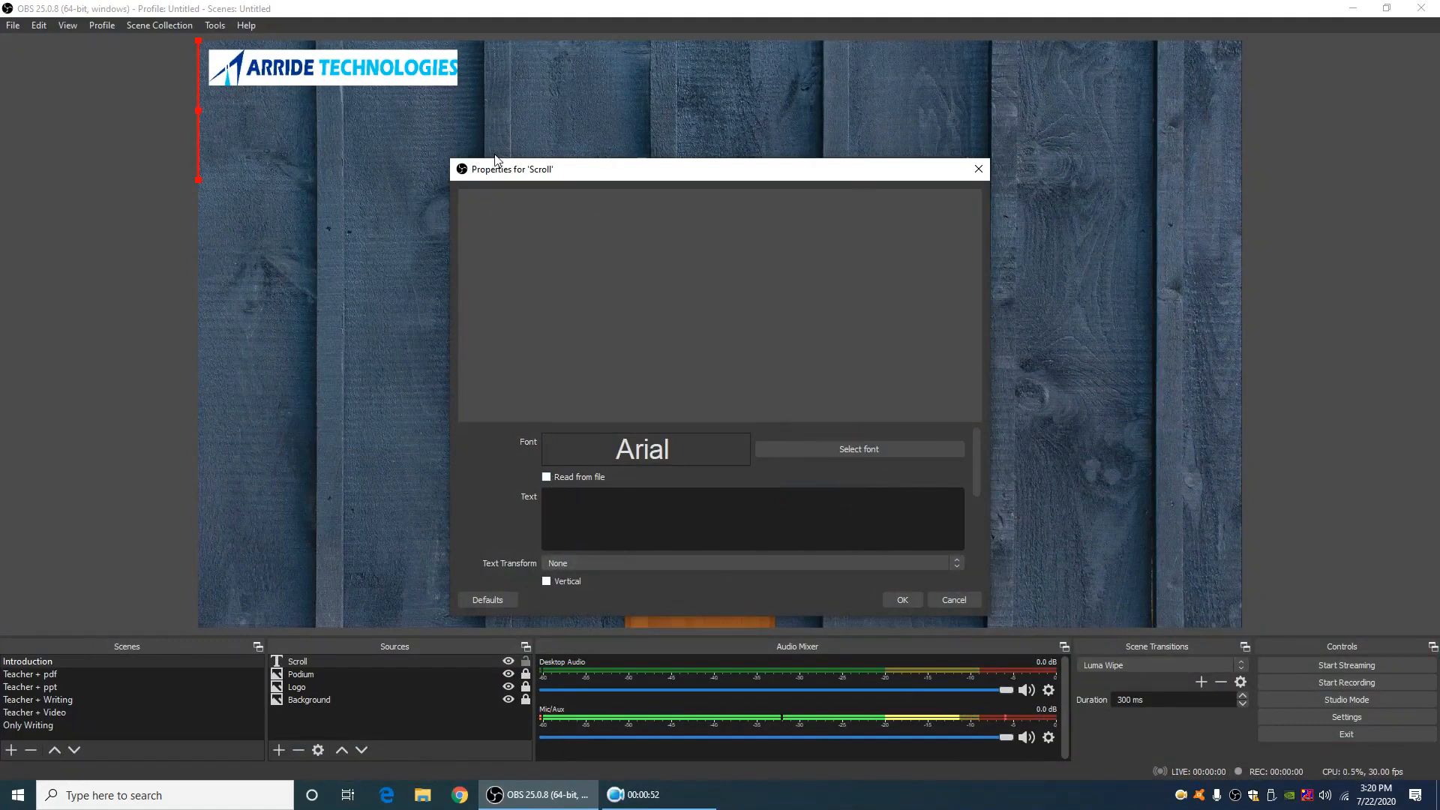
# Set the Scroll source to read its text from the file Scroll.txt on the Desktop
pyautogui.click(546, 478)
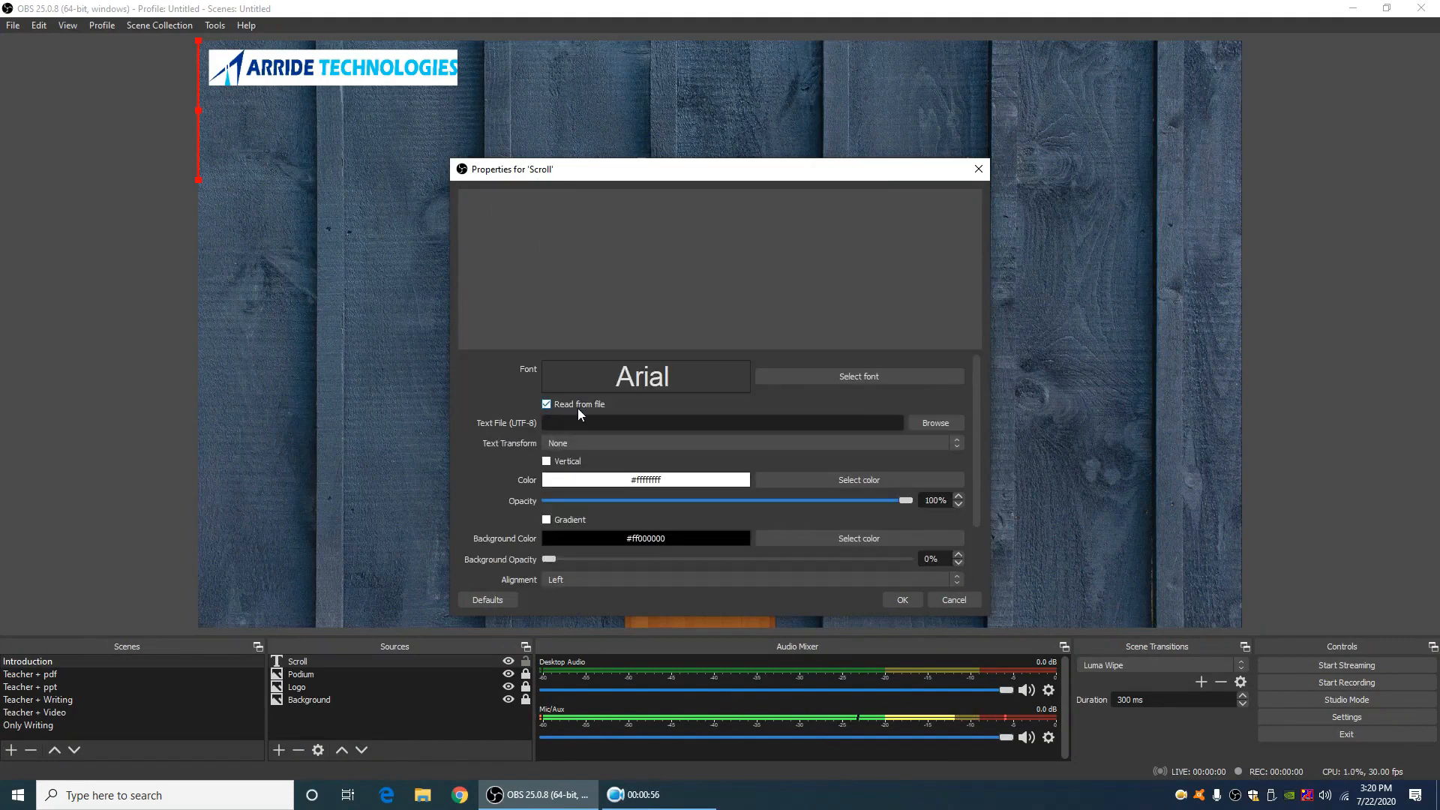
pyautogui.click(933, 423)
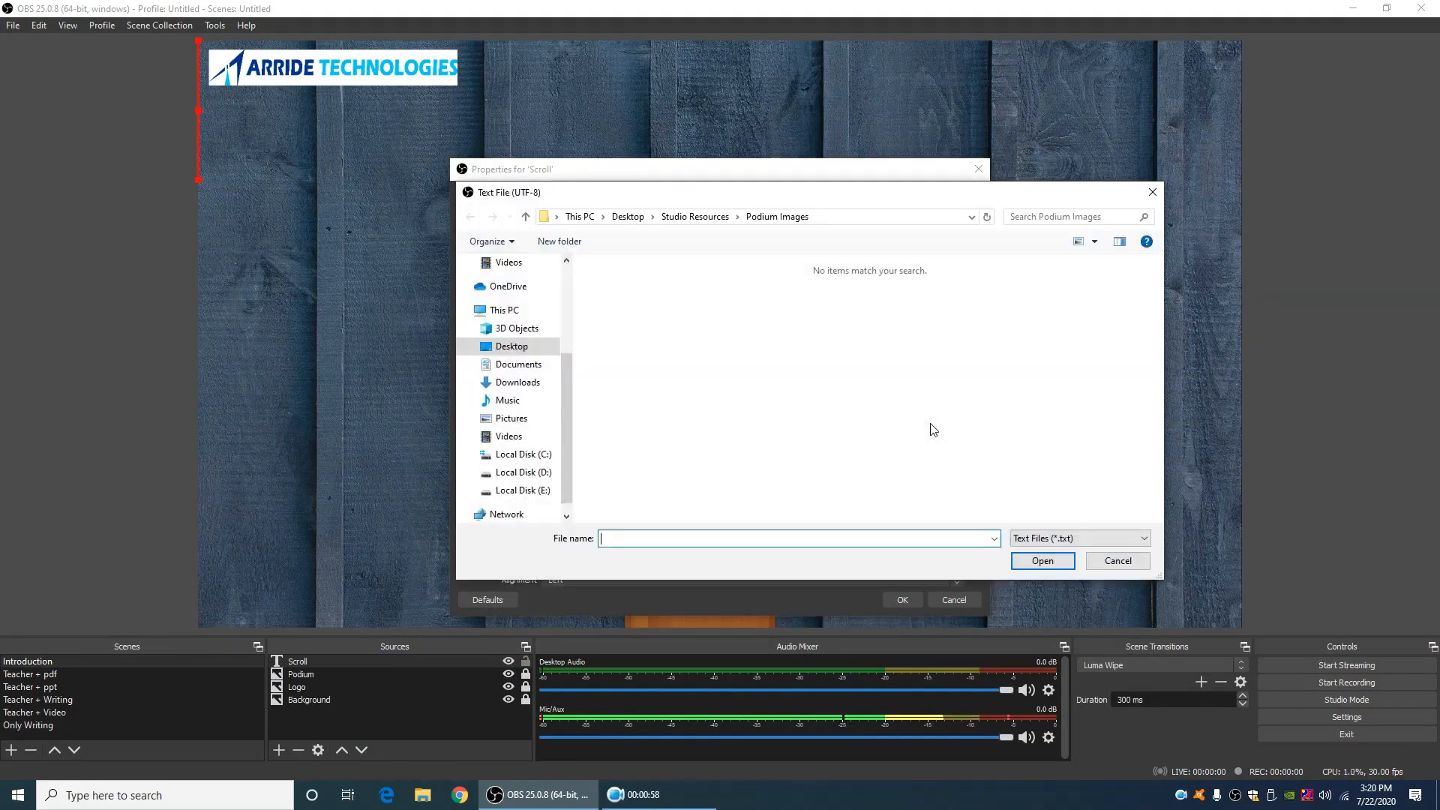
pyautogui.click(510, 310)
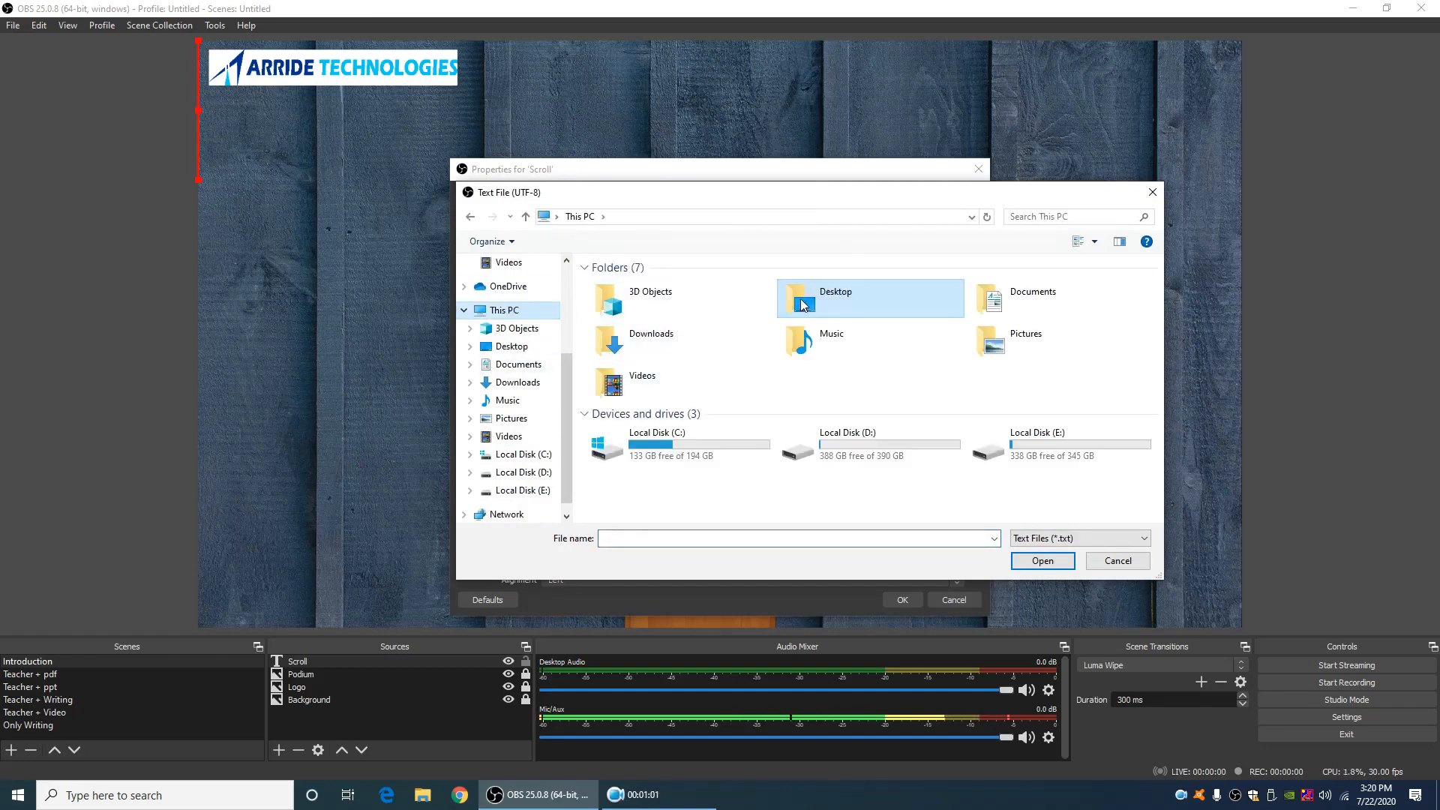
pyautogui.doubleClick(803, 304)
pyautogui.click(786, 323)
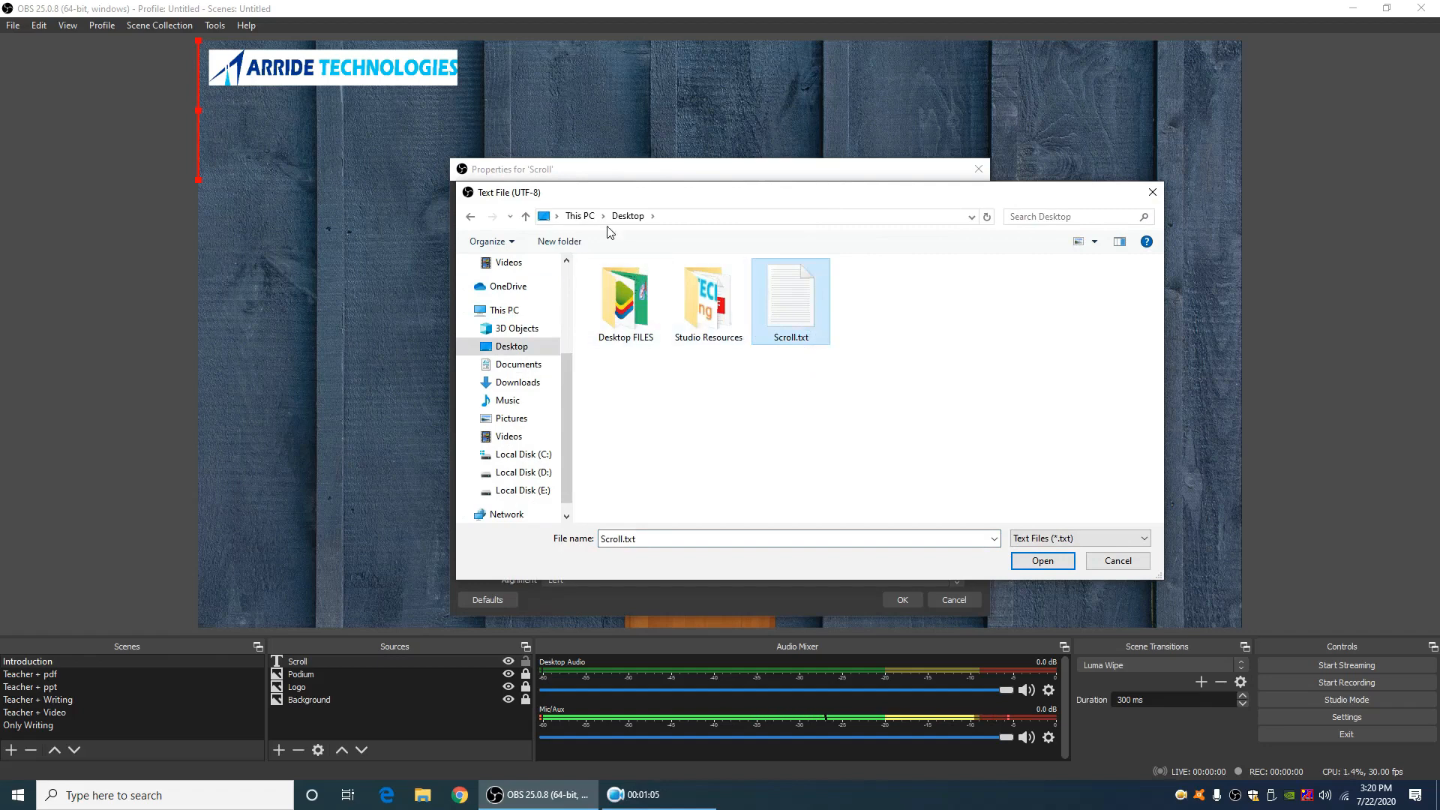
pyautogui.click(1042, 561)
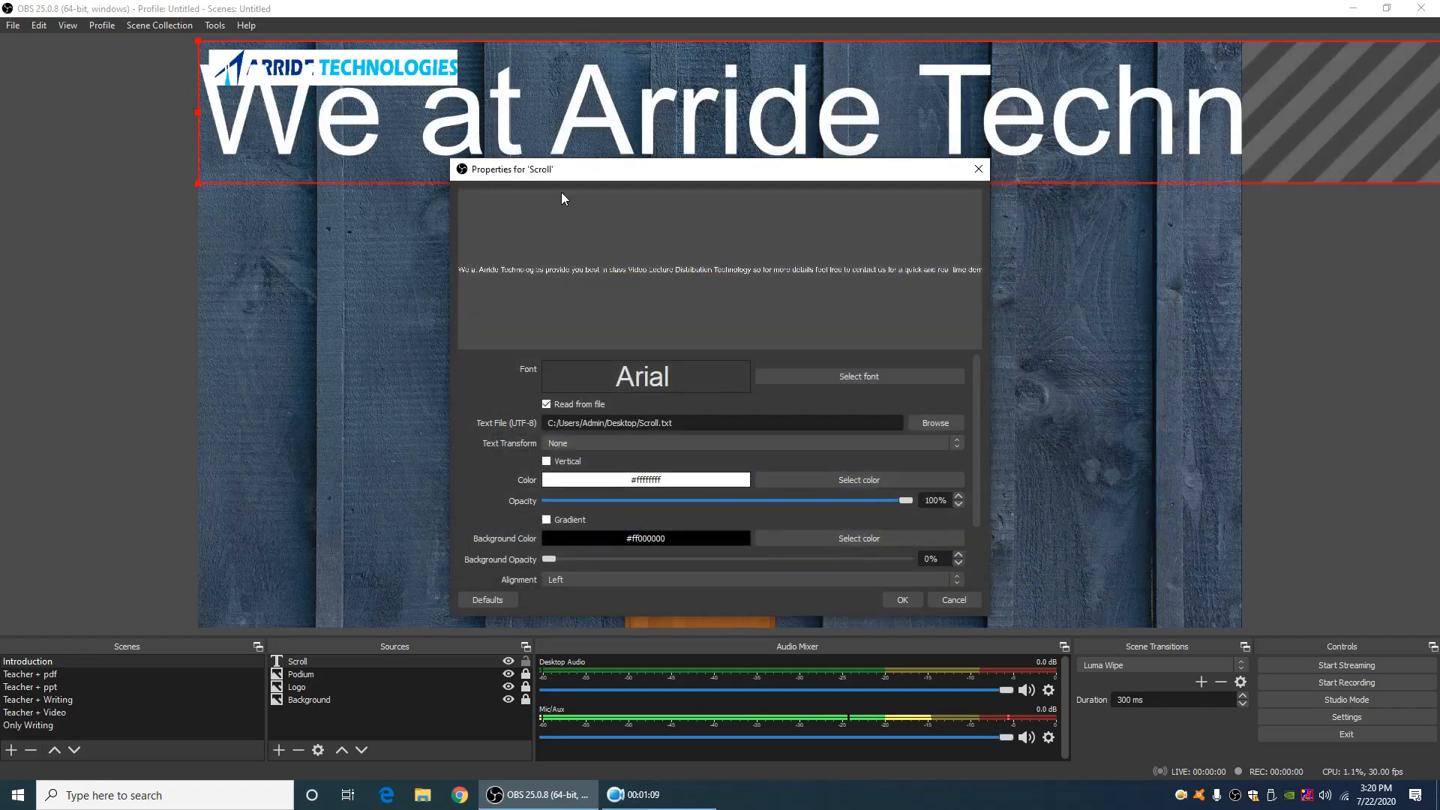
# Move the Scroll text just below the logo with its start beyond the canvas's left edge, keeping the properties dialog clear of it
pyautogui.moveTo(678, 166); pyautogui.dragTo(605, 251)
pyautogui.moveTo(650, 125); pyautogui.dragTo(504, 169)
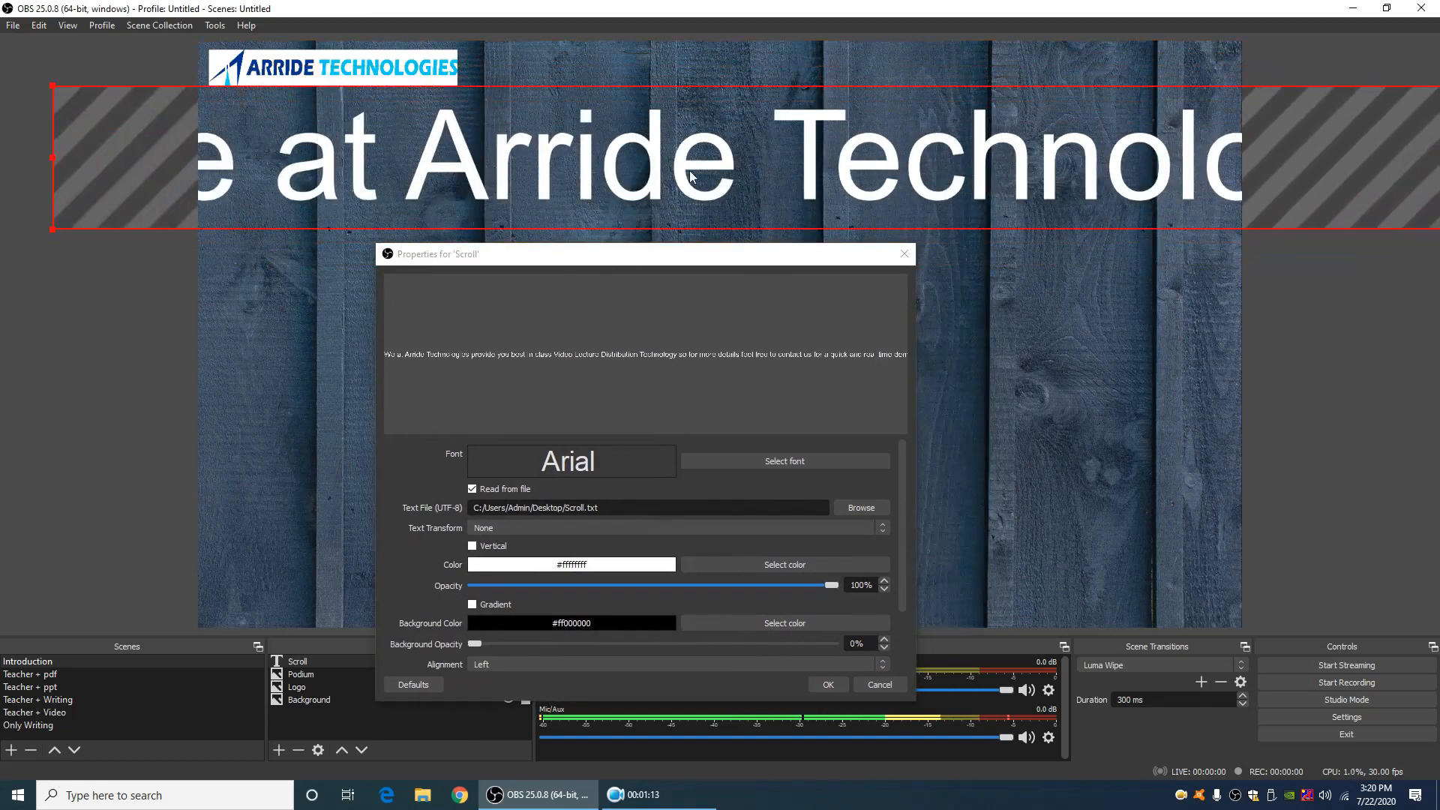
pyautogui.moveTo(706, 253); pyautogui.dragTo(672, 247)
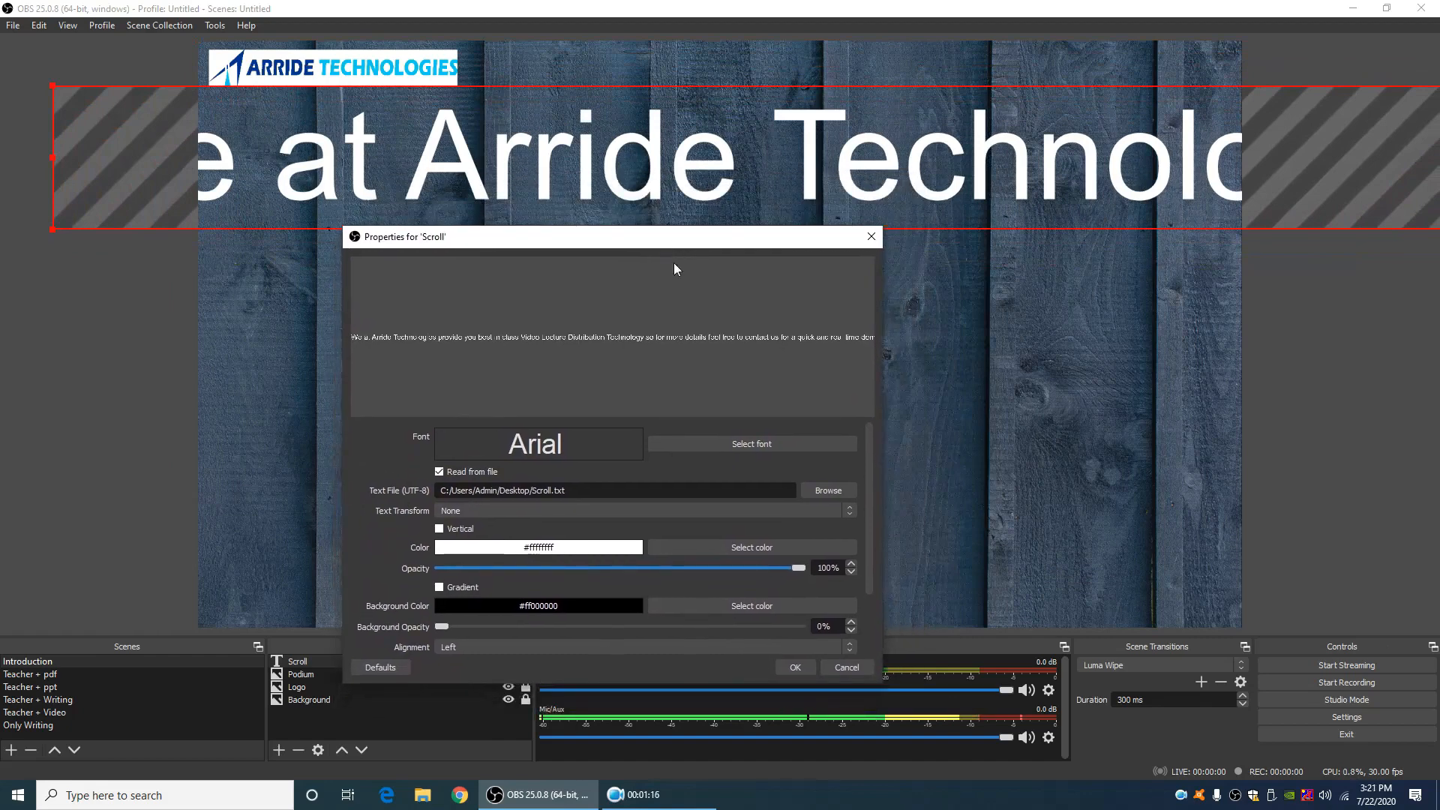
# Set the Scroll text's font to Arial Black, Regular style, size 72
pyautogui.click(758, 442)
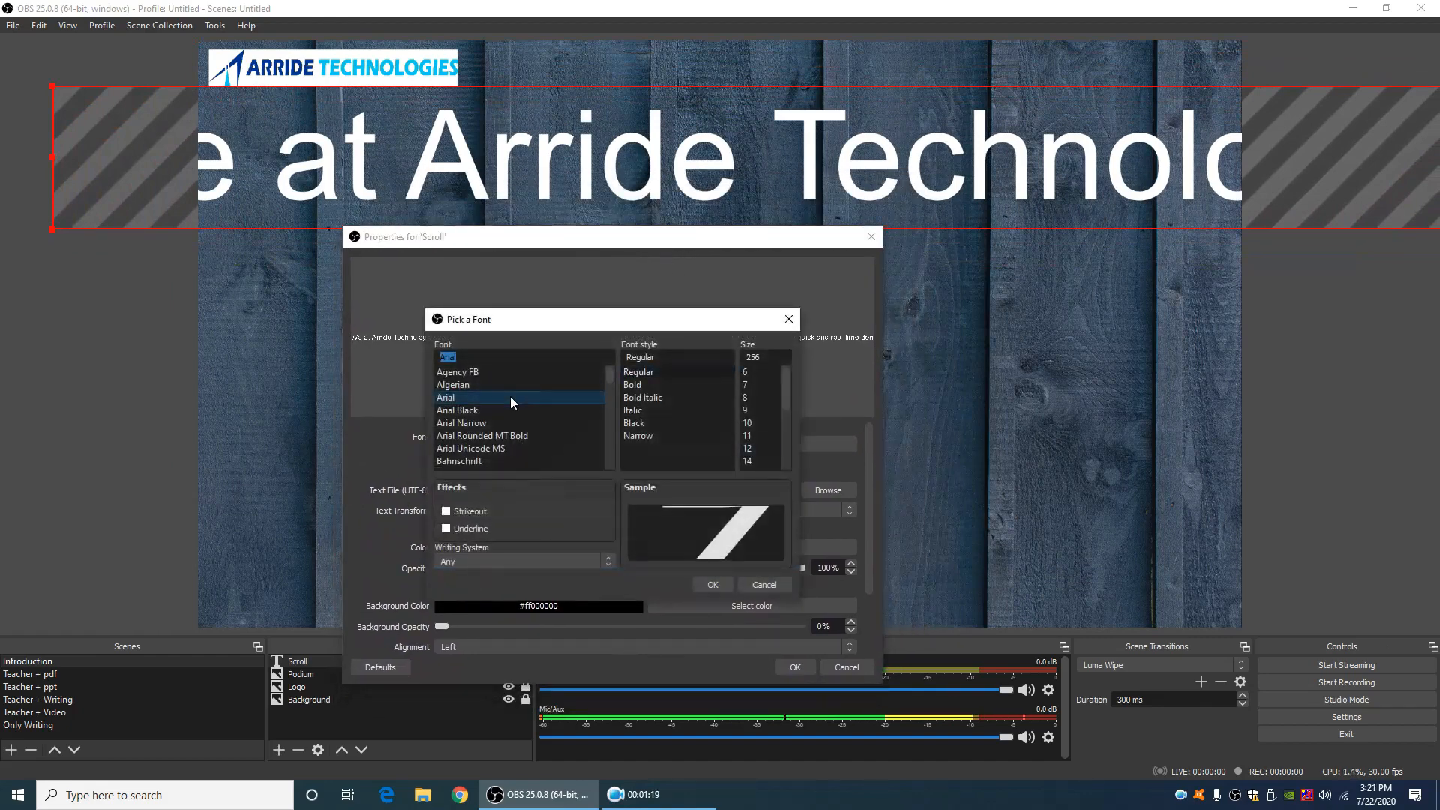
pyautogui.click(483, 410)
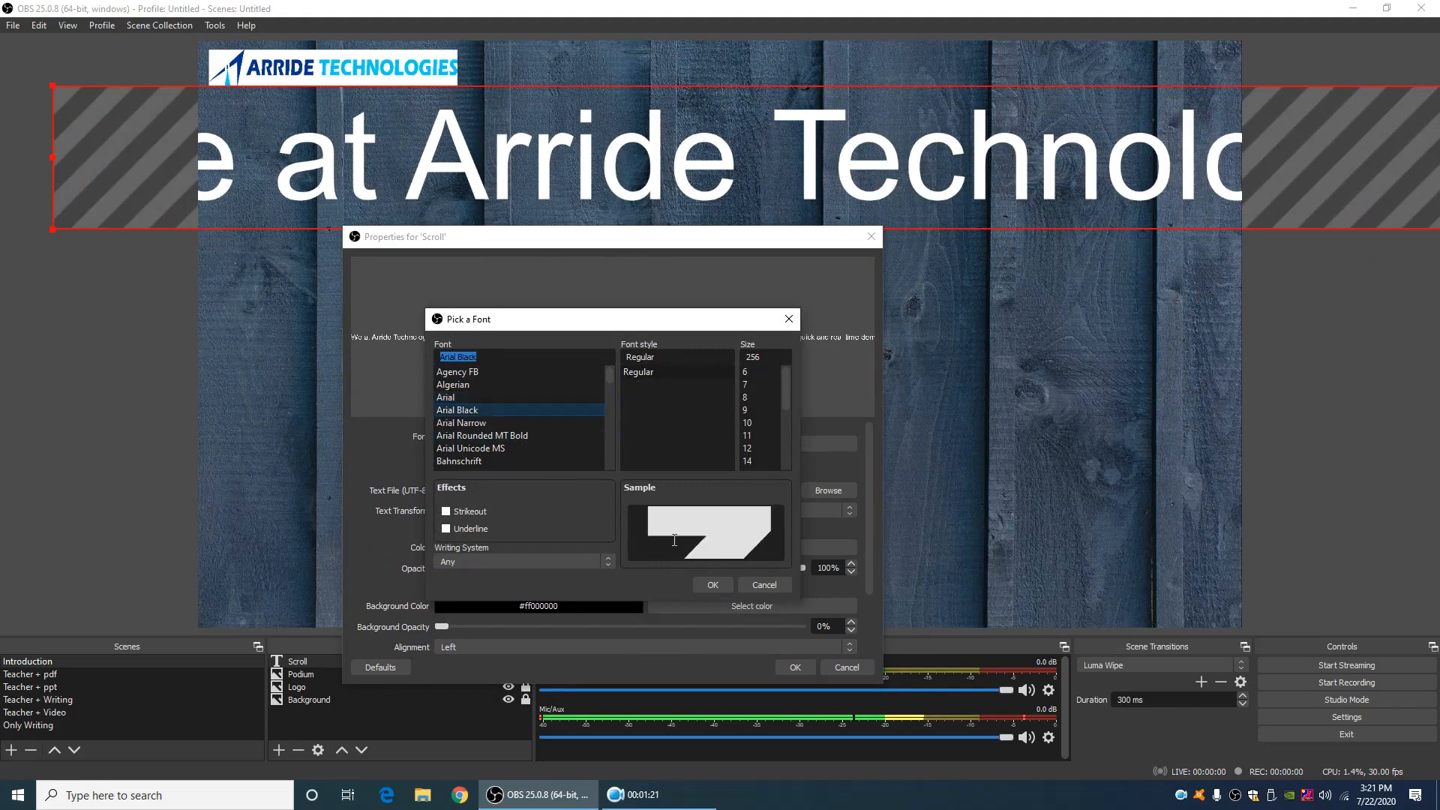
pyautogui.click(750, 448)
pyautogui.scroll(-1, 763, 465)
pyautogui.click(763, 424)
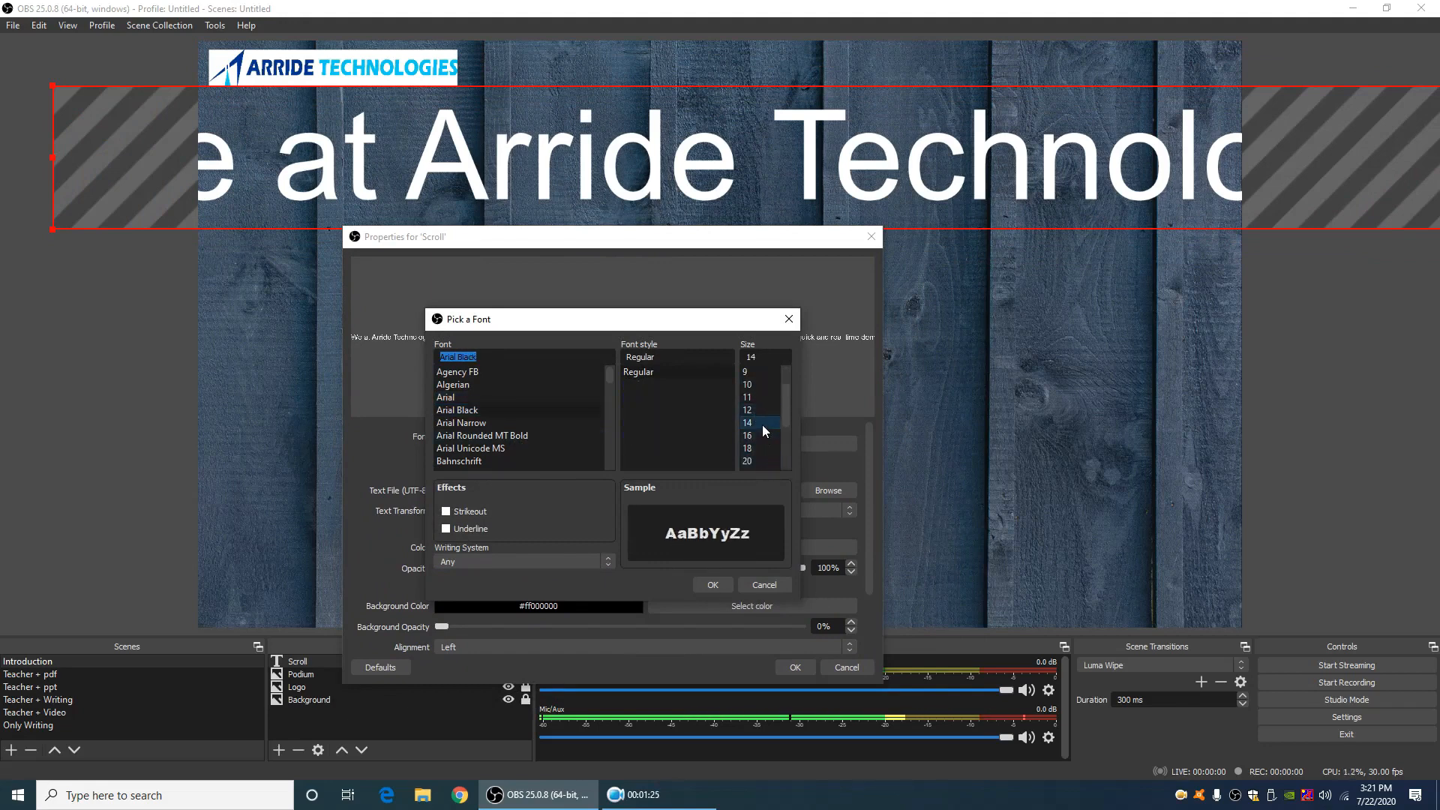
pyautogui.click(759, 463)
pyautogui.click(543, 398)
pyautogui.click(541, 410)
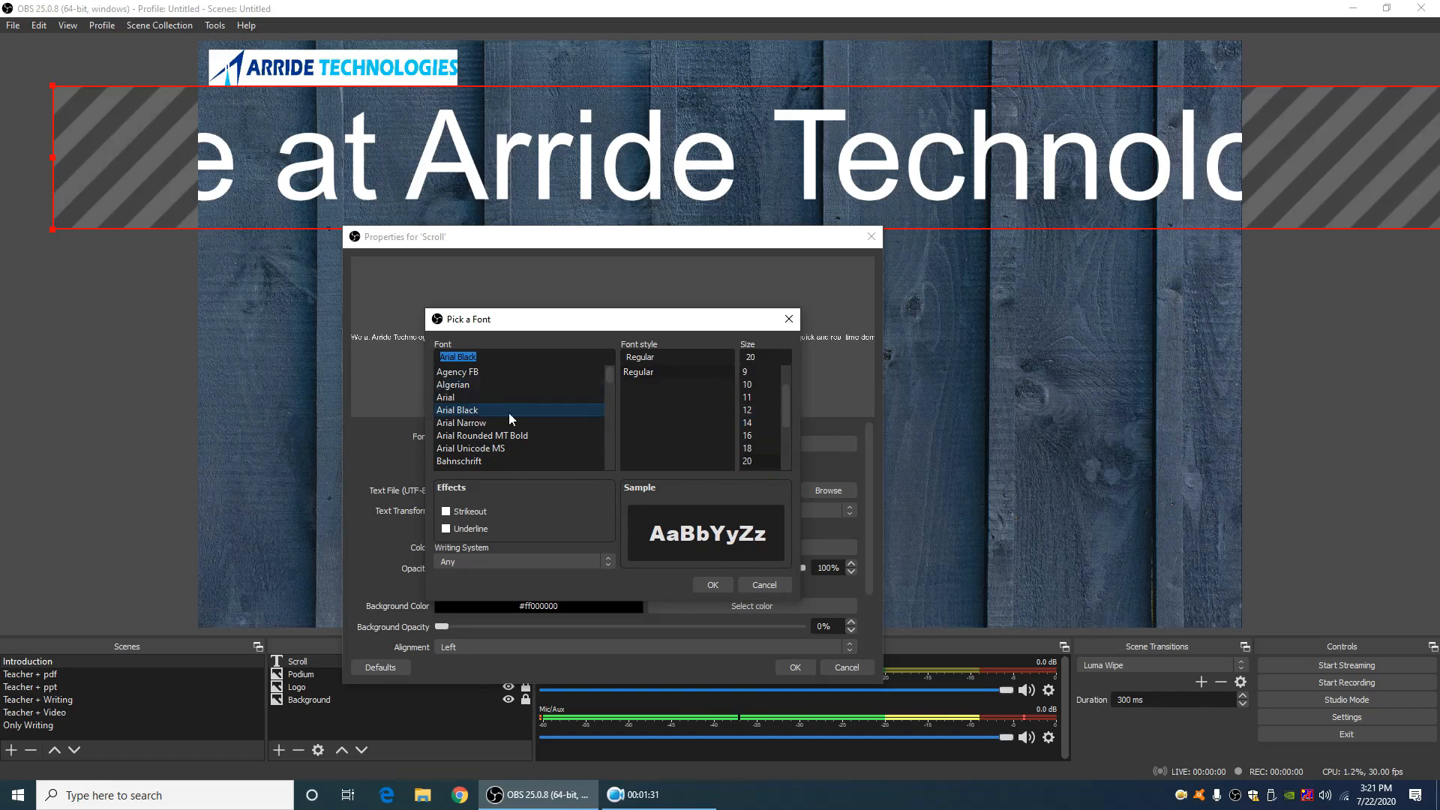
pyautogui.moveTo(785, 405); pyautogui.dragTo(785, 475)
pyautogui.click(771, 463)
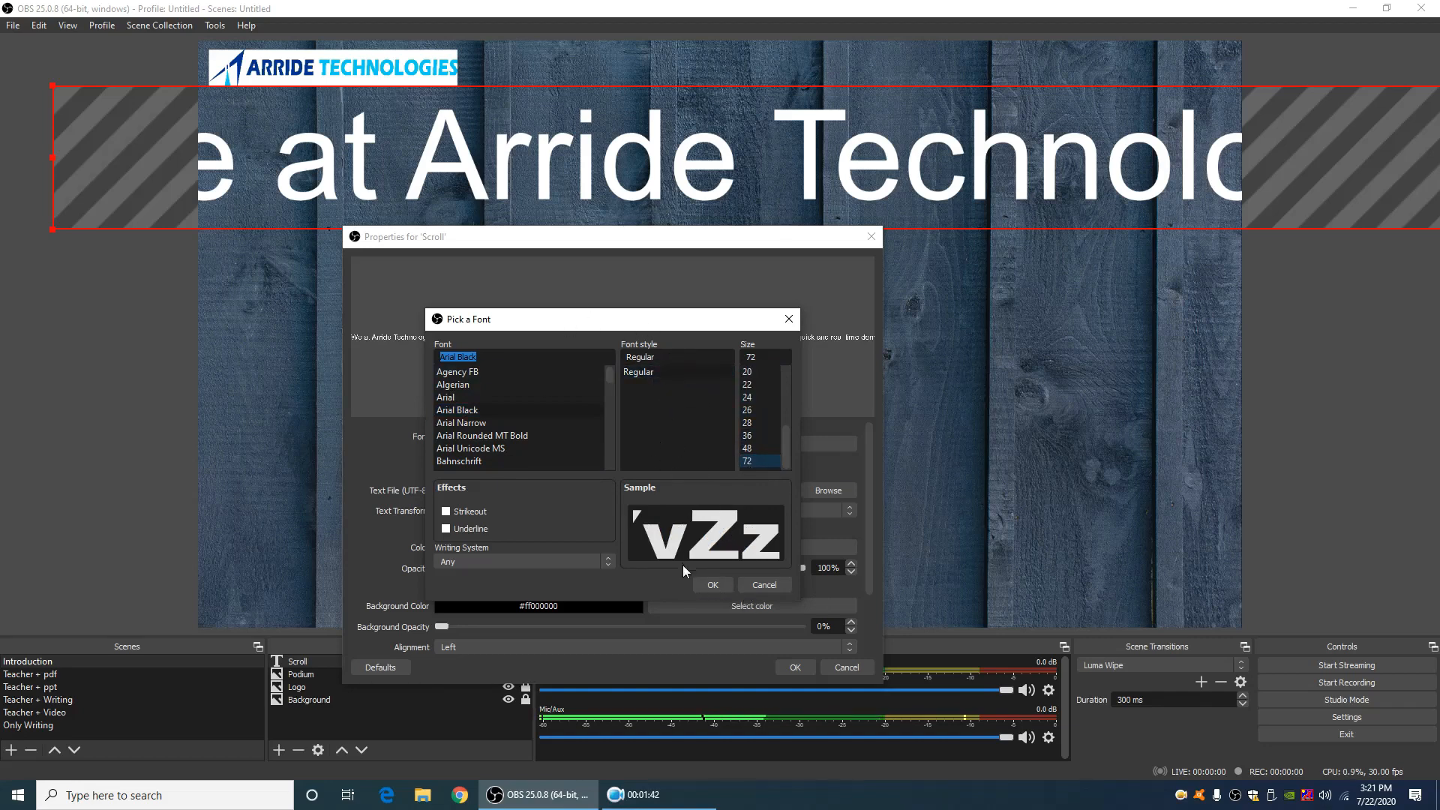
pyautogui.click(711, 582)
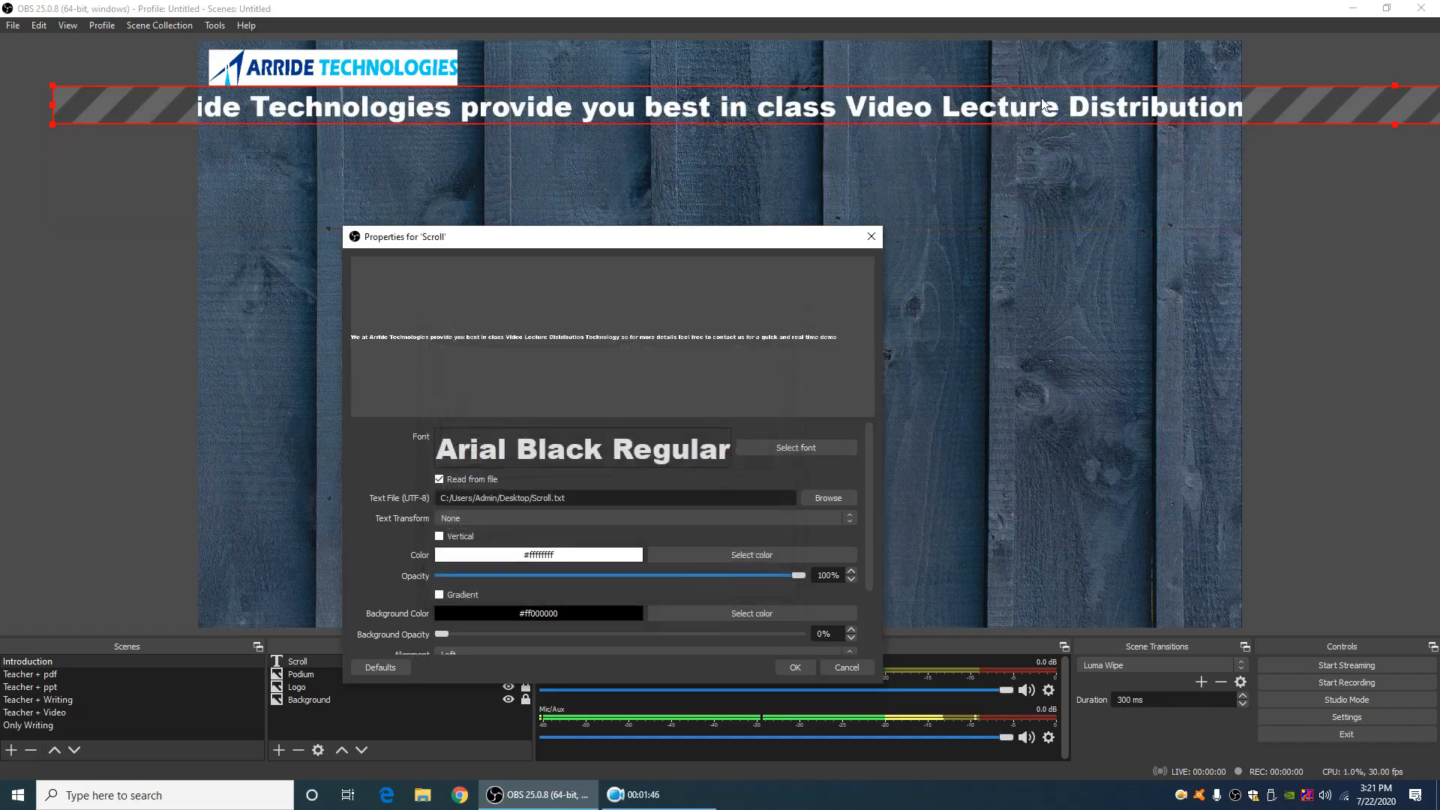
# Set the Scroll text's color to light cyan #aaffff
pyautogui.moveTo(734, 244); pyautogui.dragTo(772, 225)
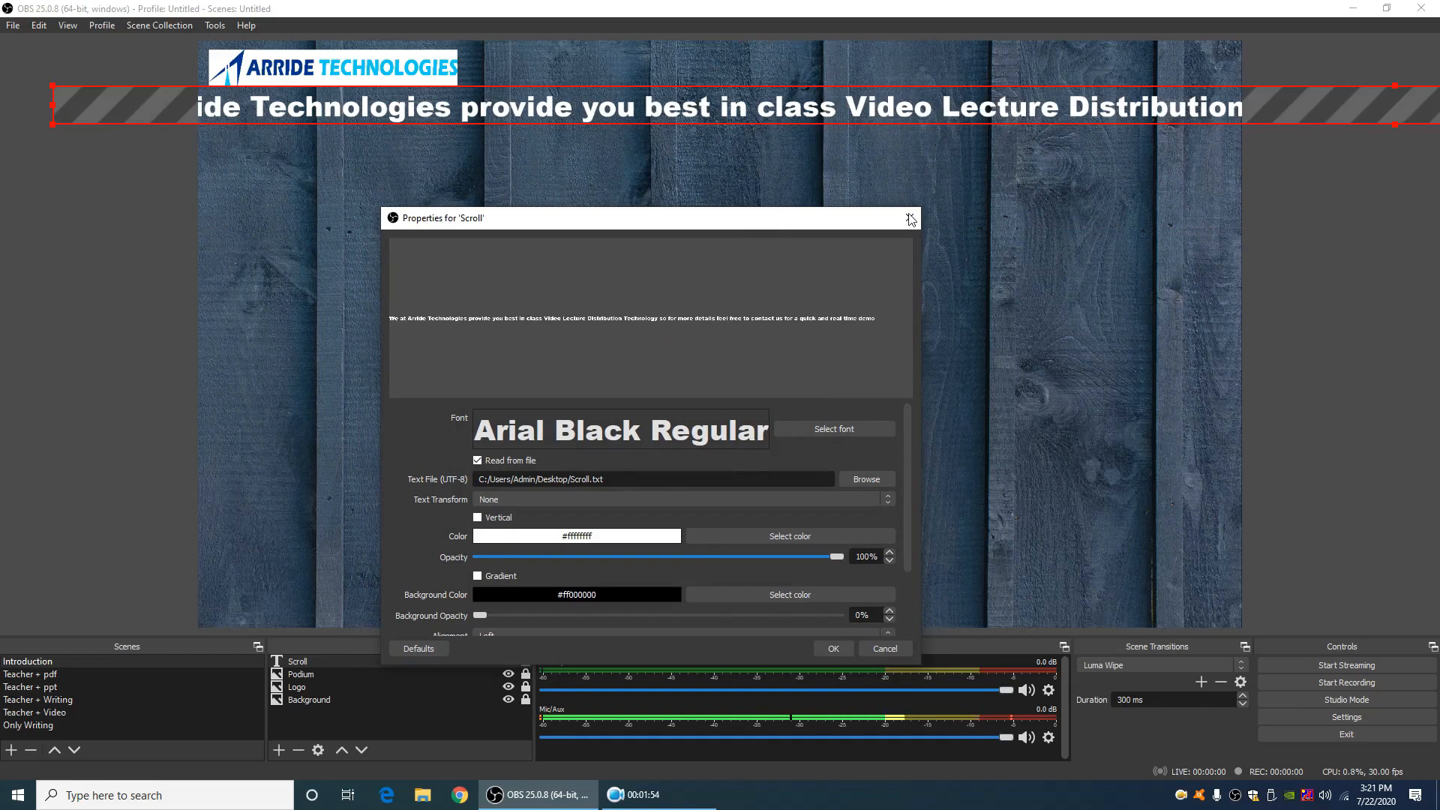
pyautogui.click(762, 537)
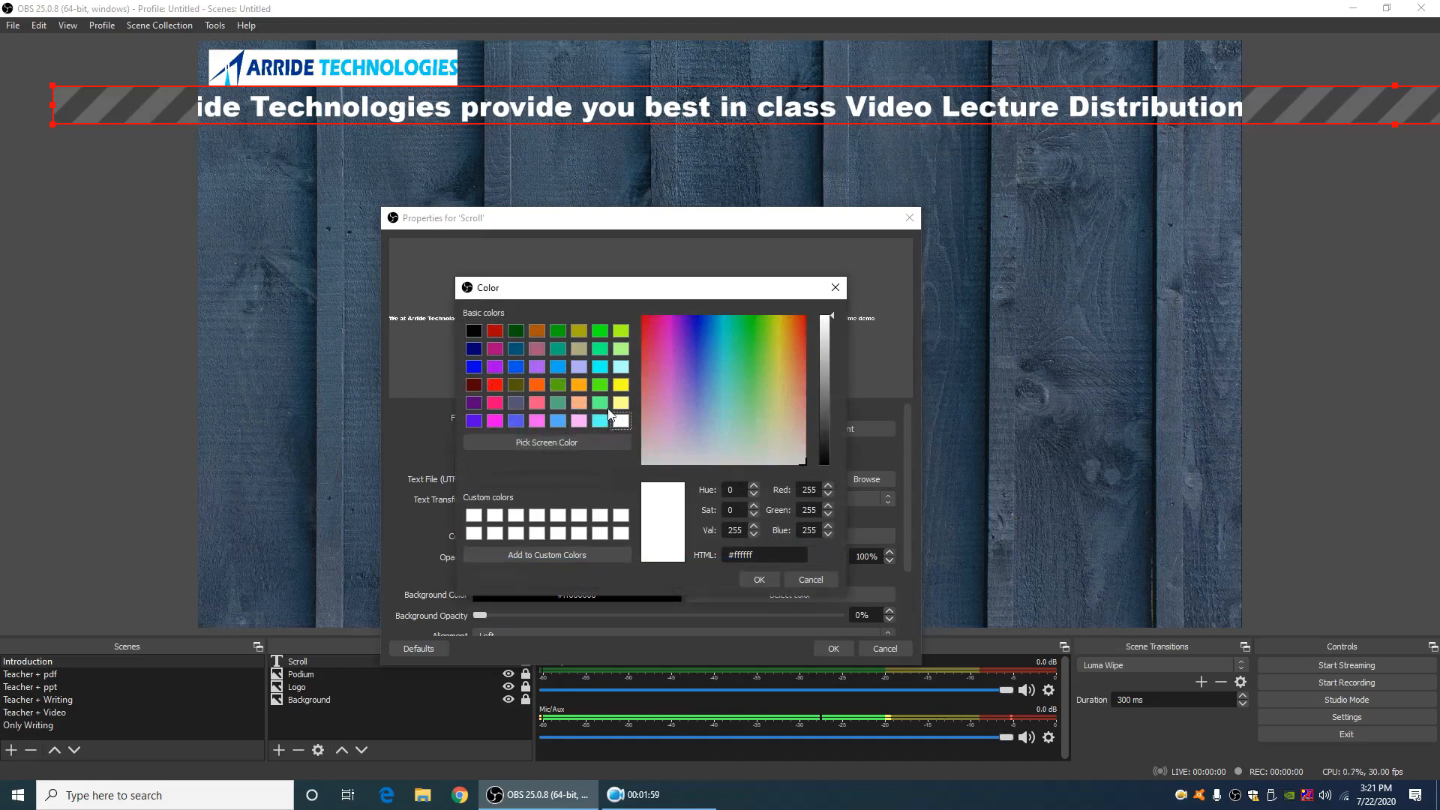
pyautogui.click(621, 367)
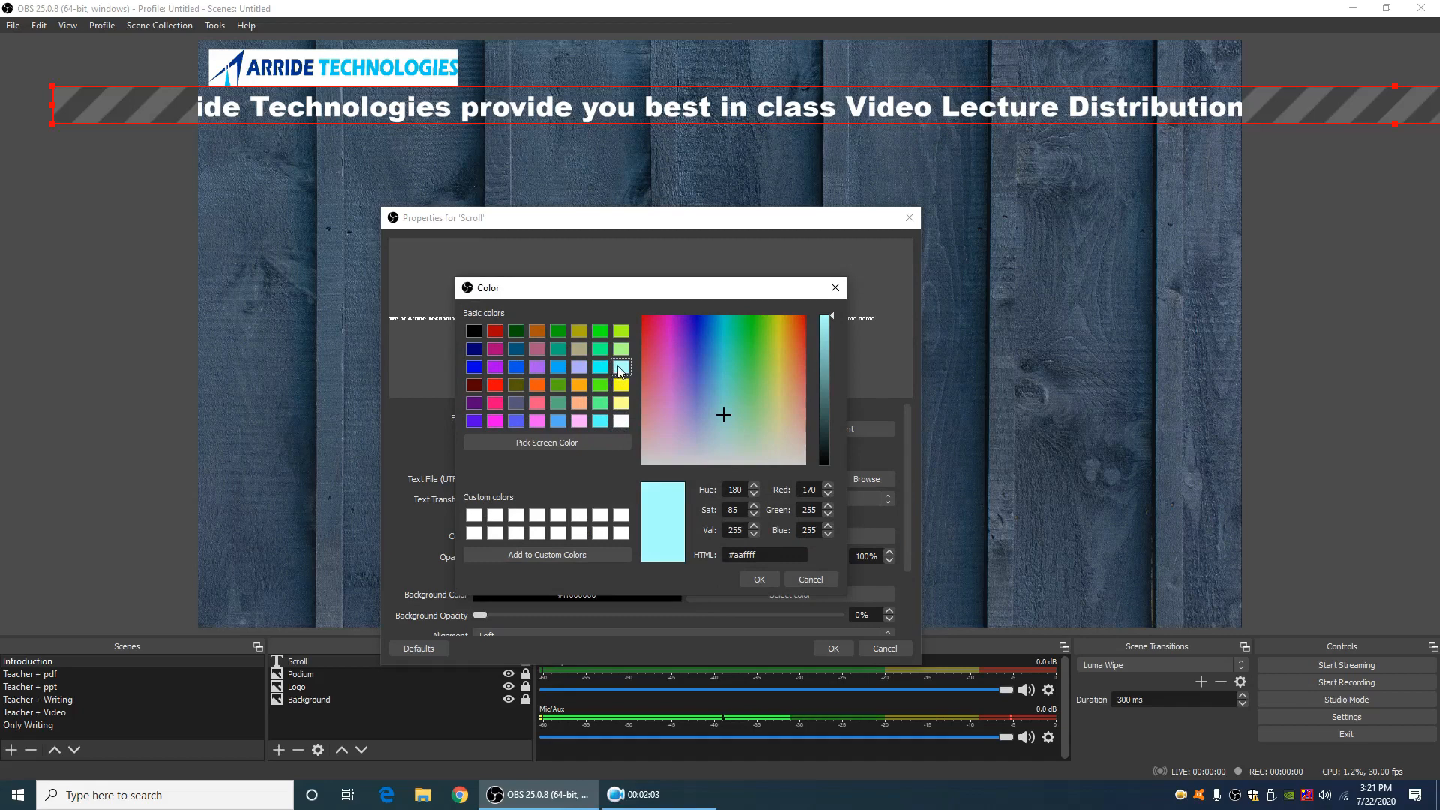
pyautogui.click(772, 584)
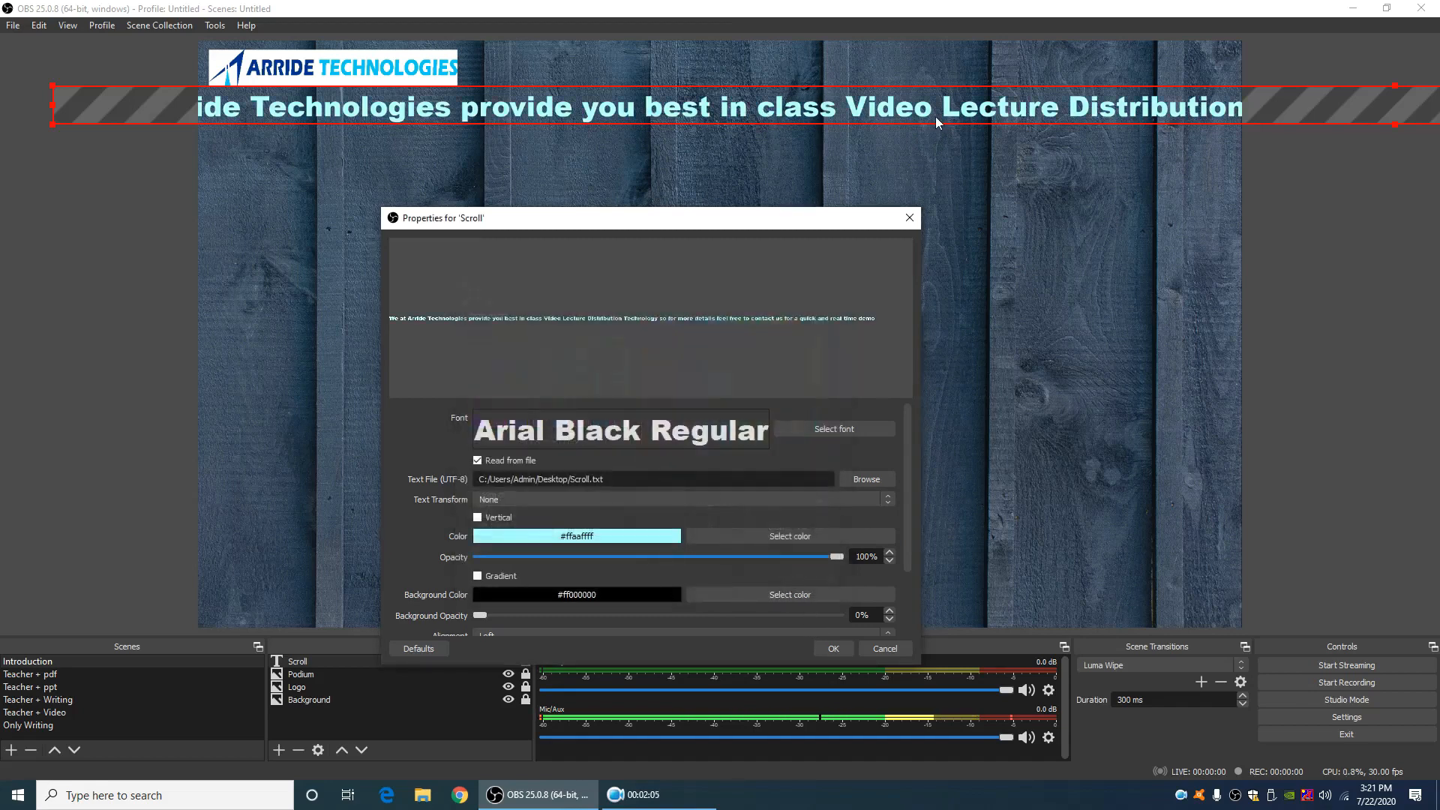
# Enable the gradient on the Scroll text and set its gradient color to bright cyan #00ffff
pyautogui.scroll(-1, 606, 481)
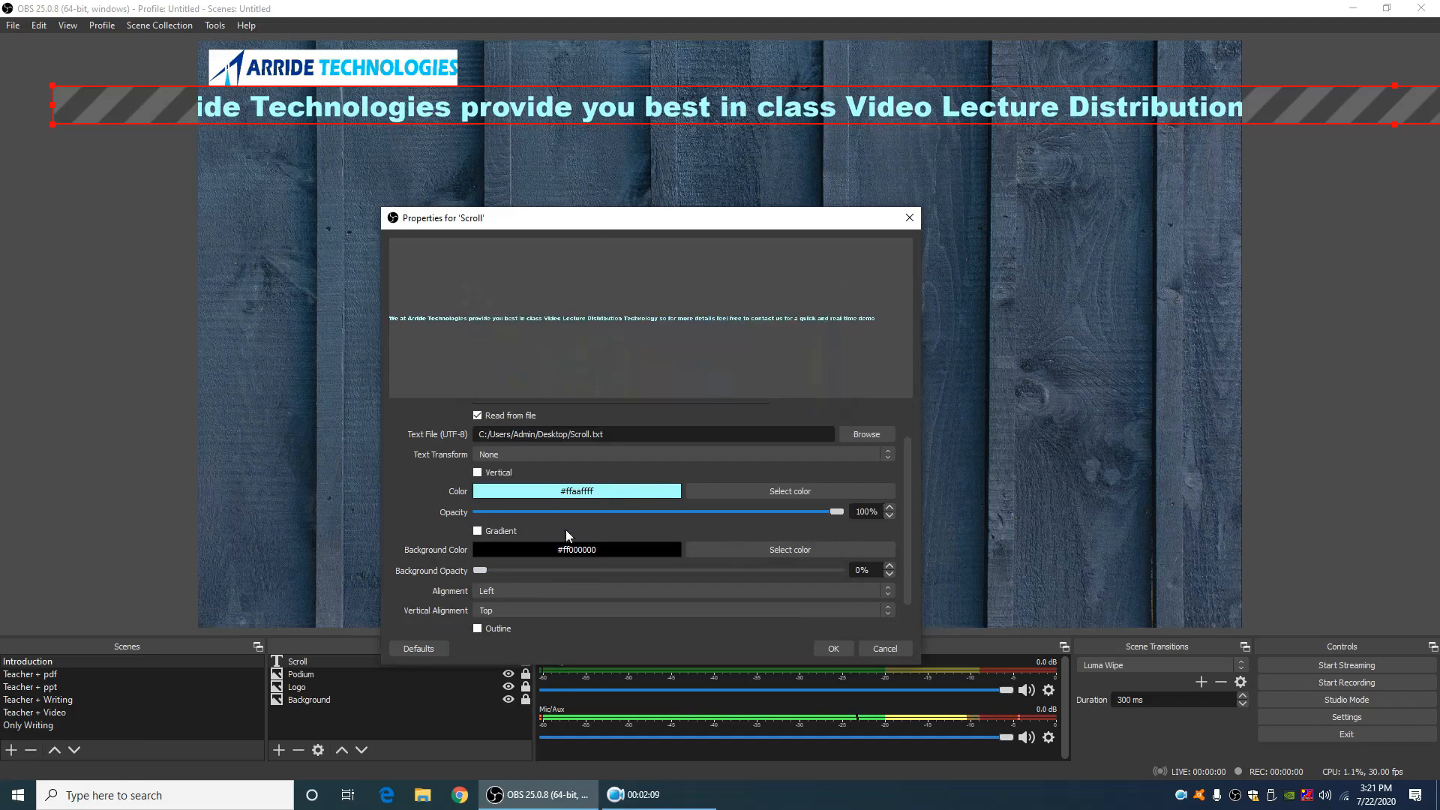
pyautogui.click(479, 530)
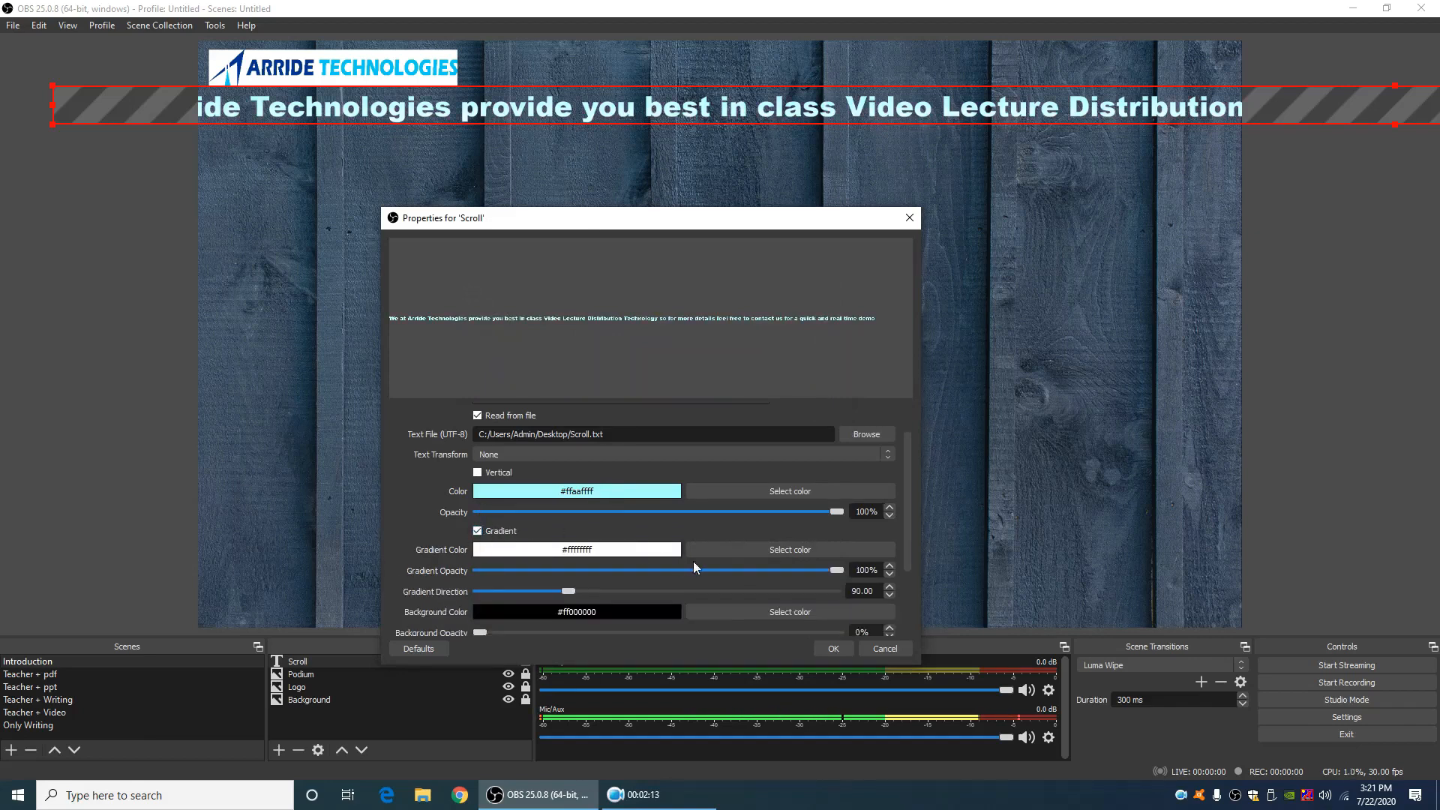
pyautogui.click(737, 550)
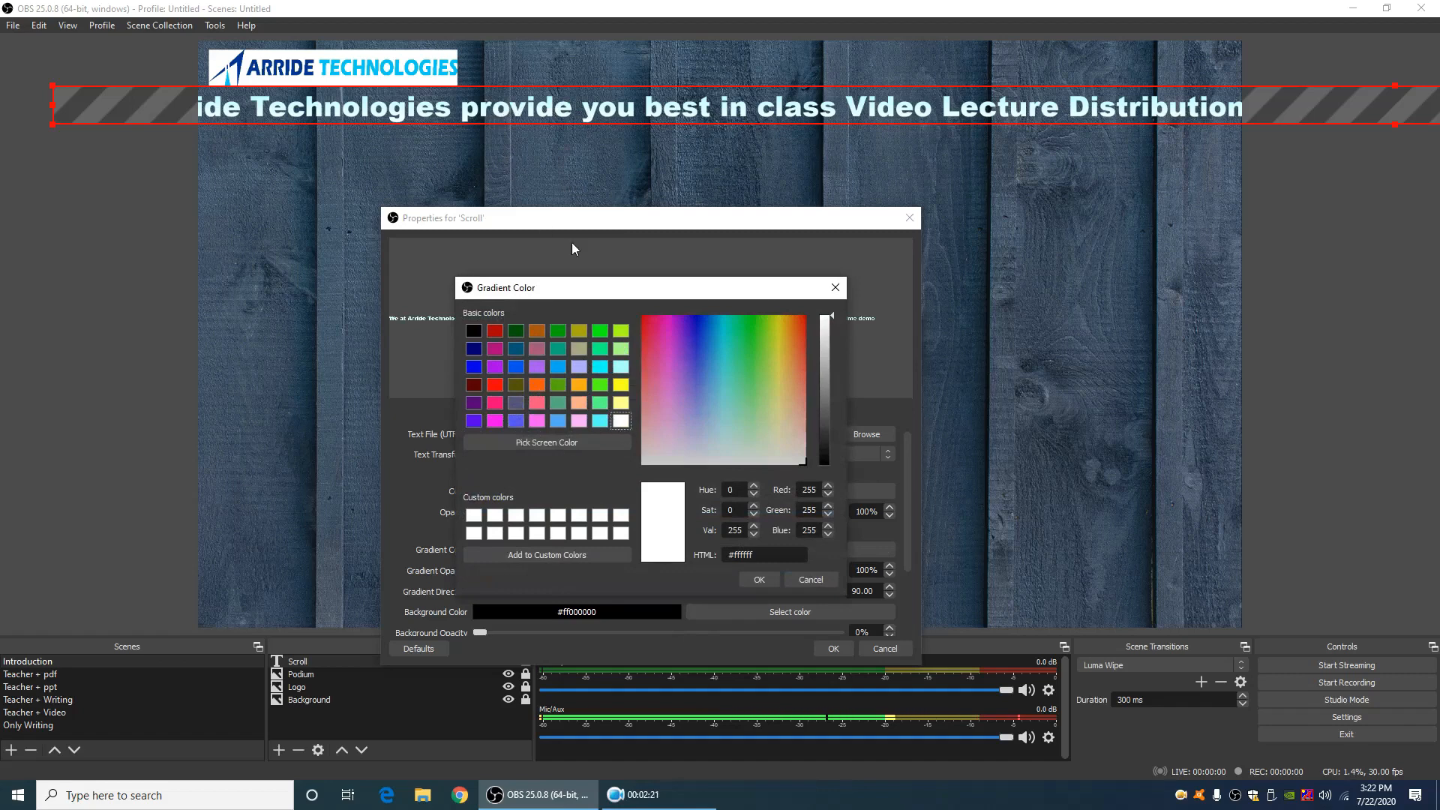
pyautogui.click(582, 420)
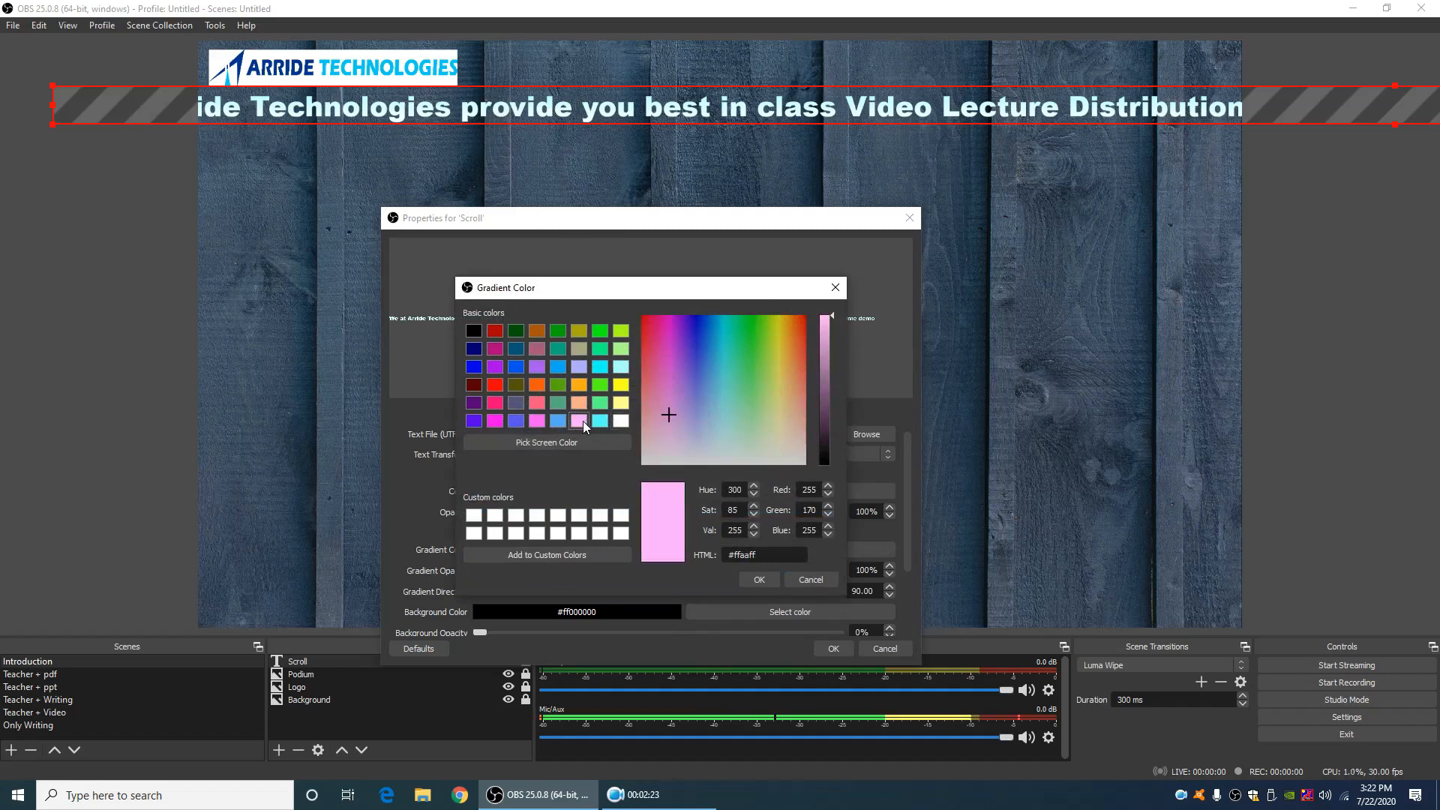
pyautogui.click(757, 579)
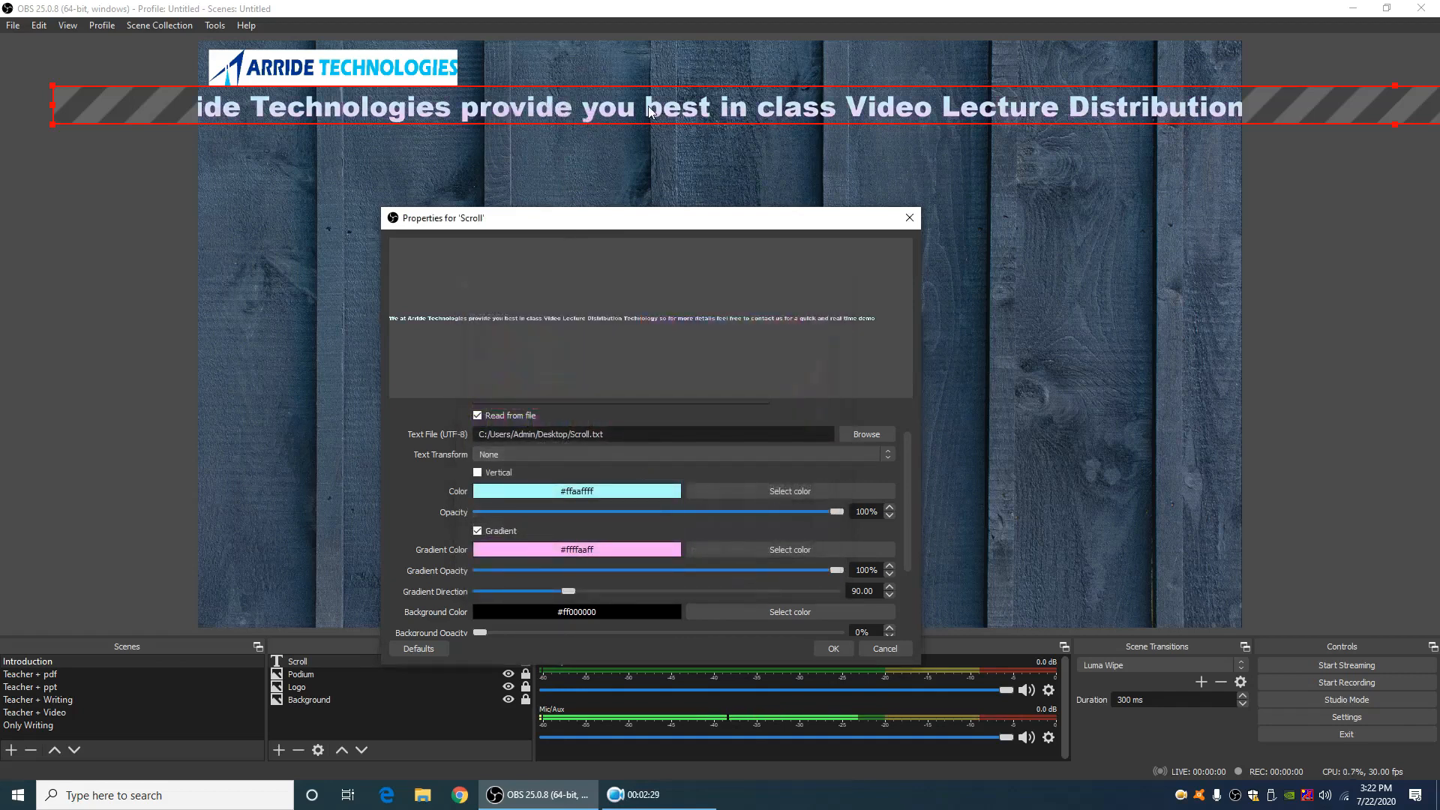
pyautogui.click(734, 549)
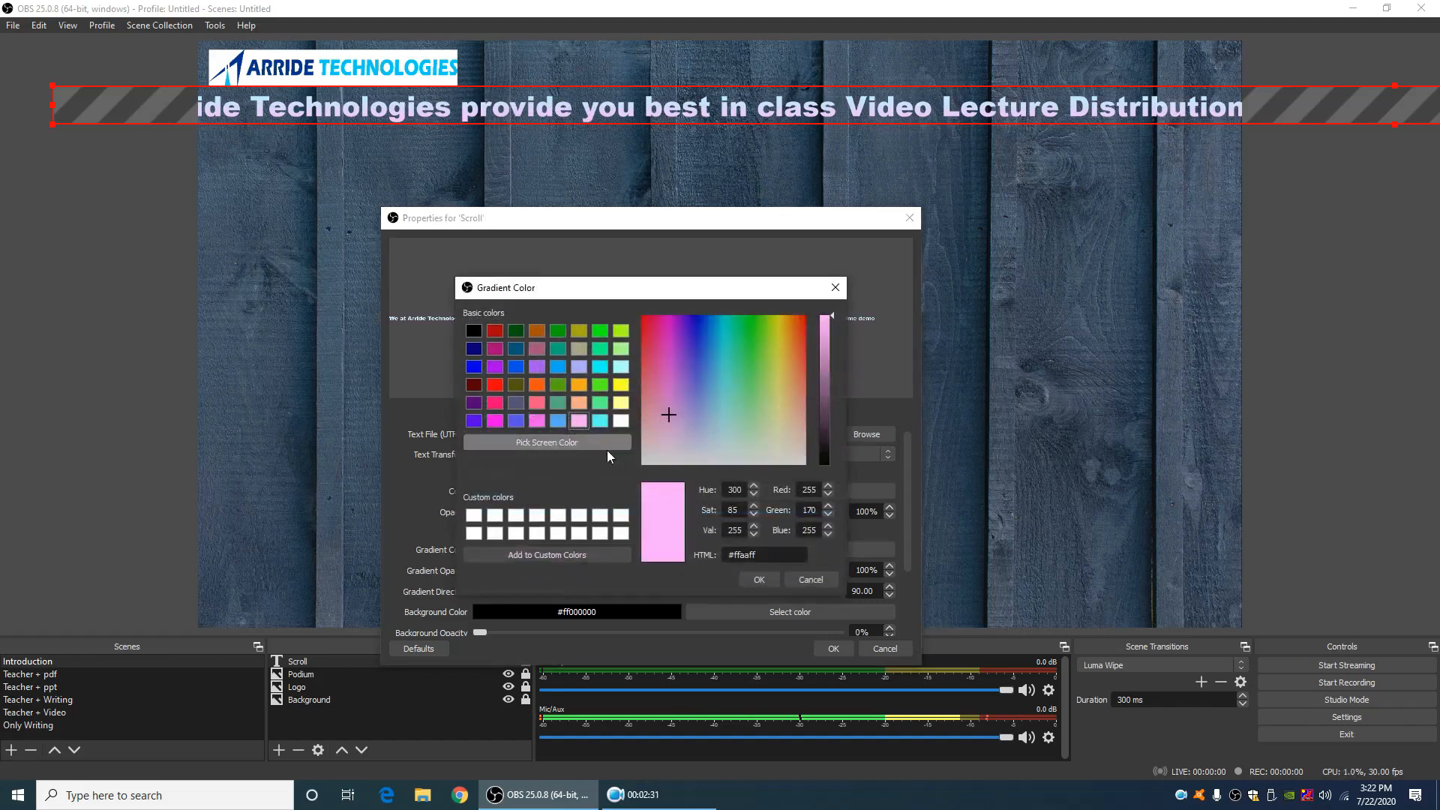
pyautogui.click(599, 368)
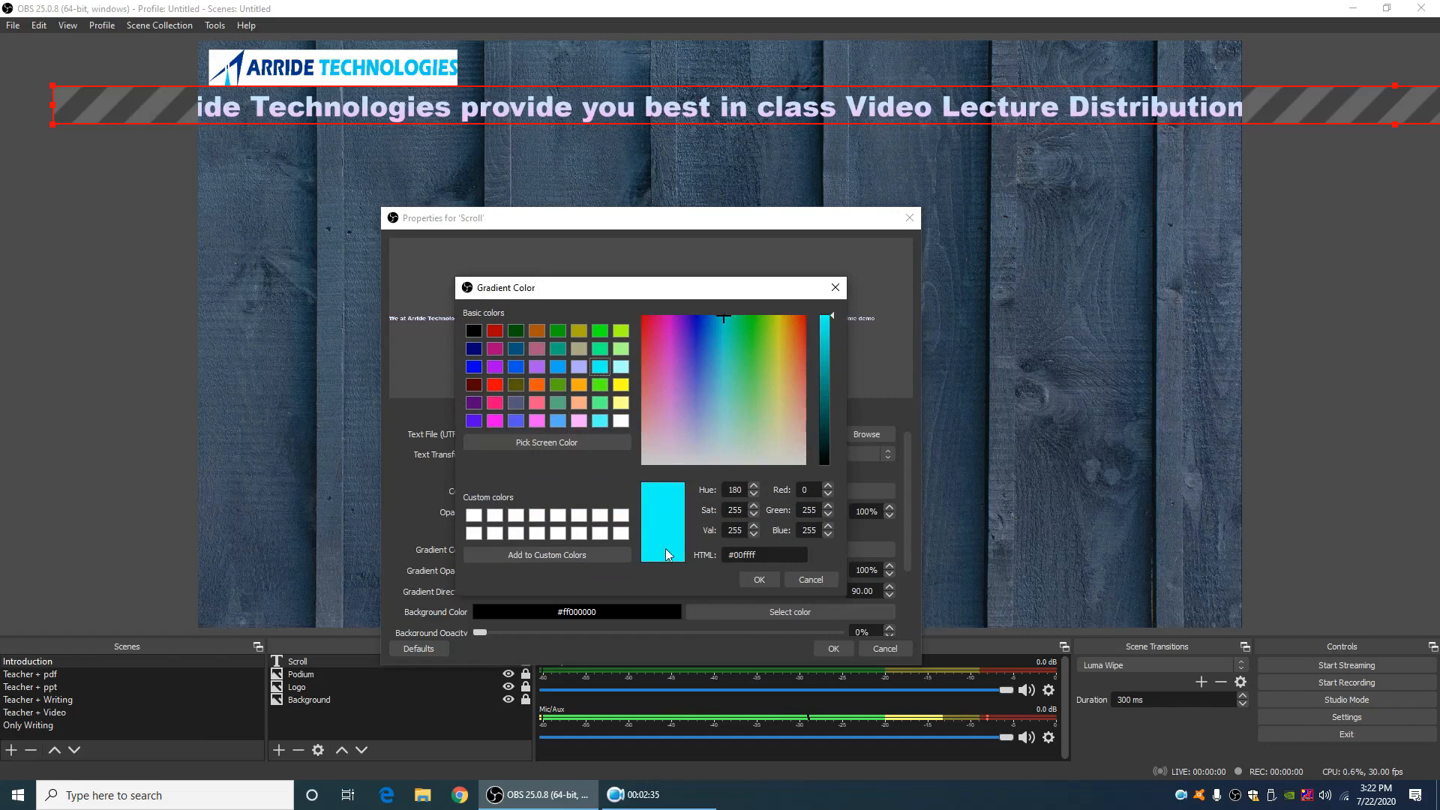
pyautogui.click(756, 579)
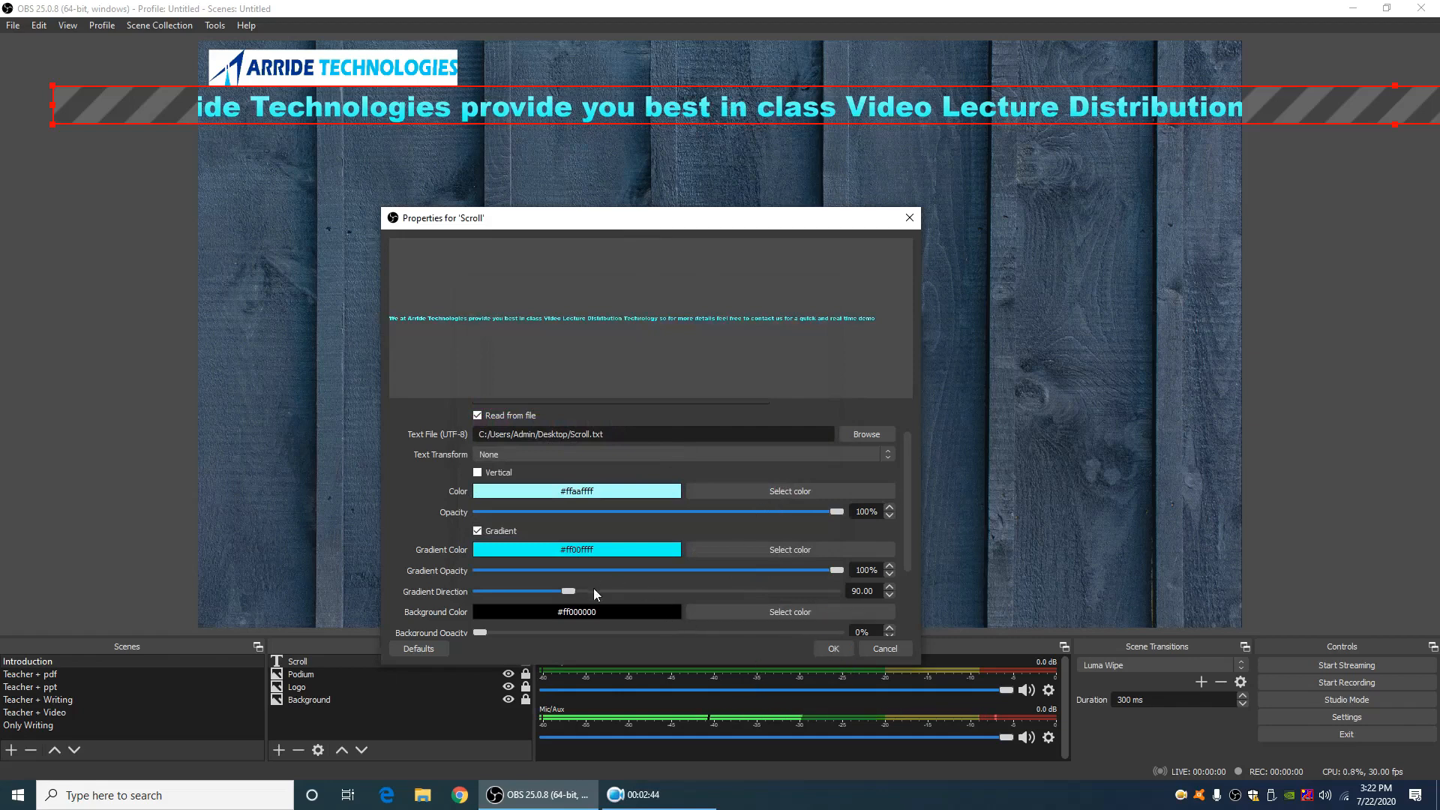
# Give the Scroll text a dark blue #00007f background at 100% opacity and accept the source properties
pyautogui.scroll(-2, 591, 571)
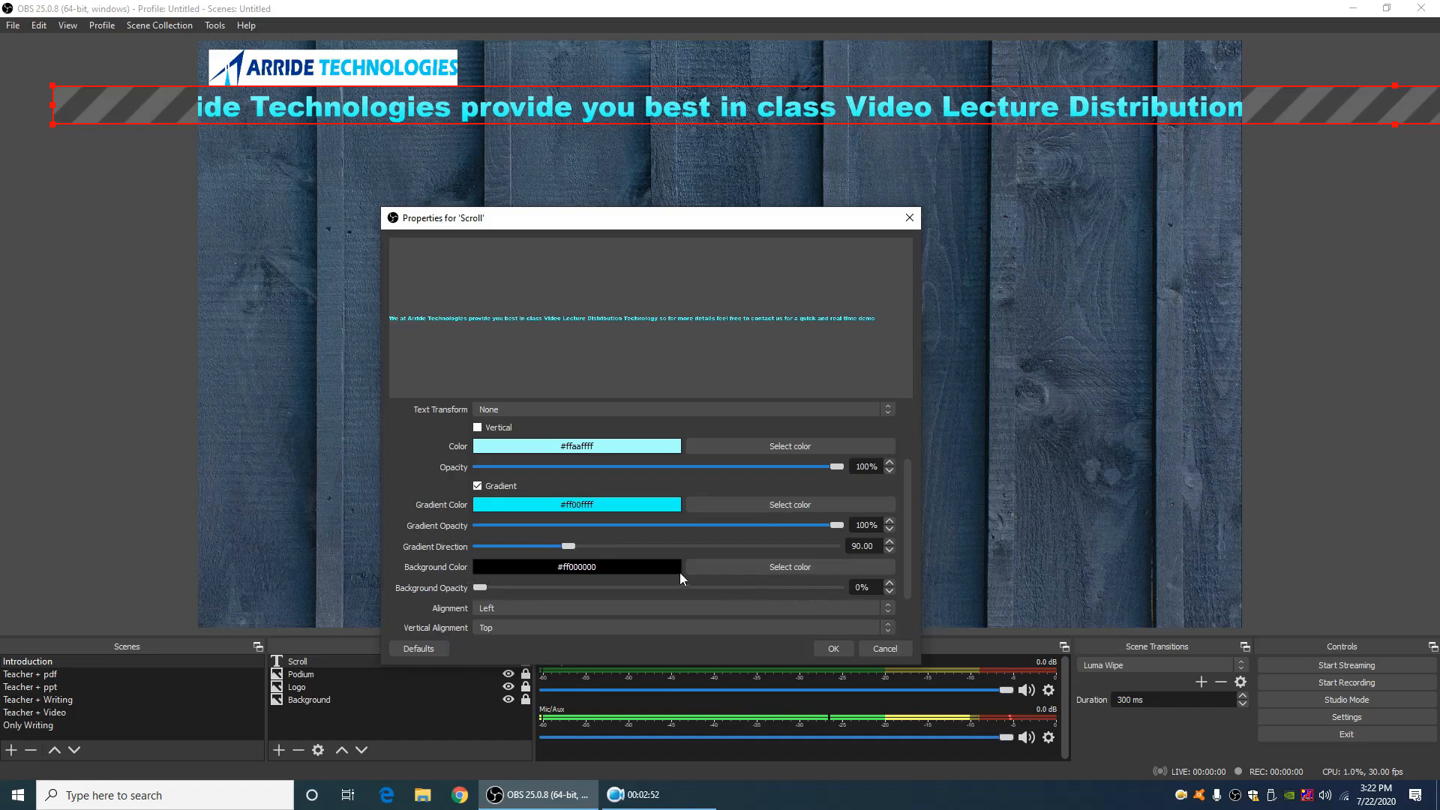
pyautogui.click(755, 562)
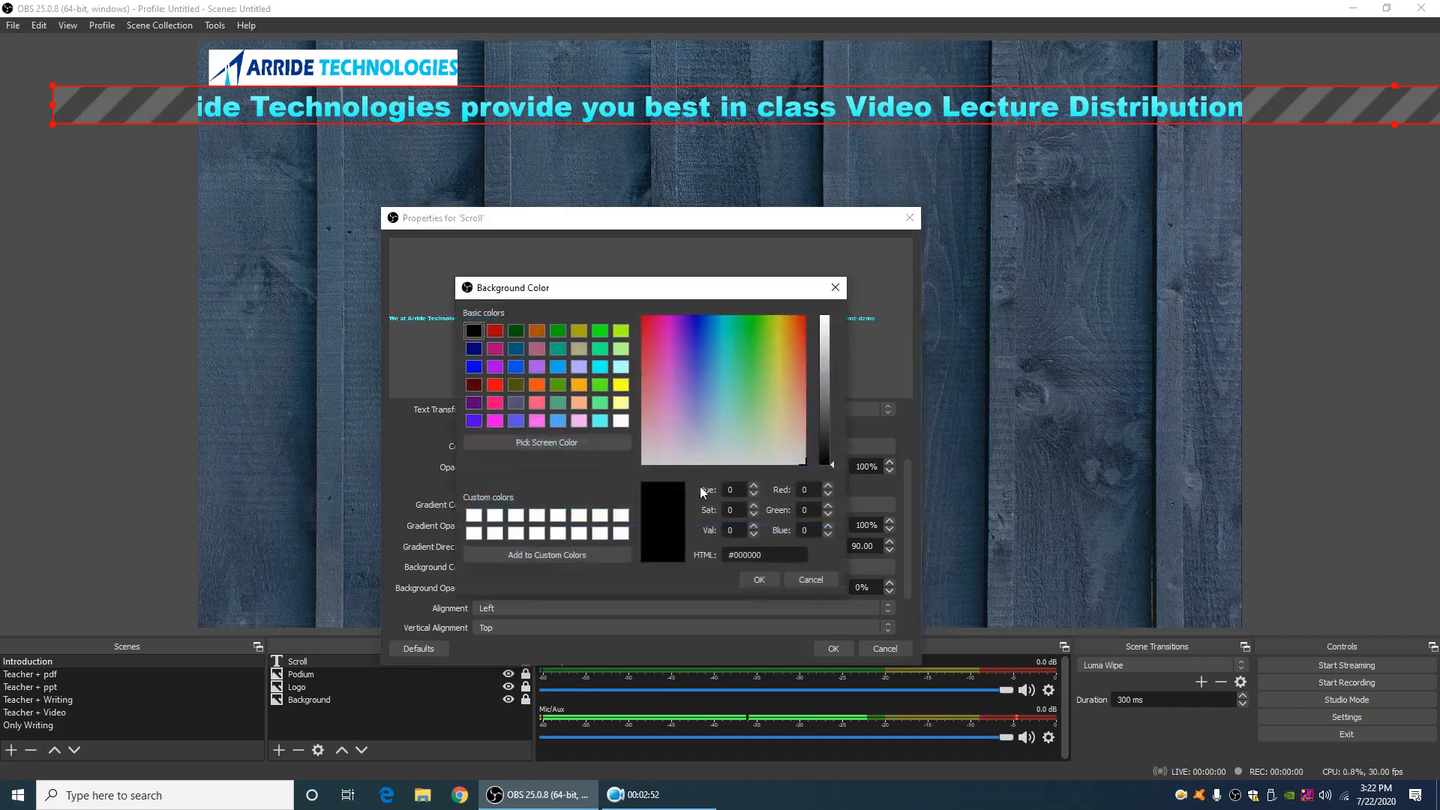
pyautogui.click(472, 368)
pyautogui.click(473, 350)
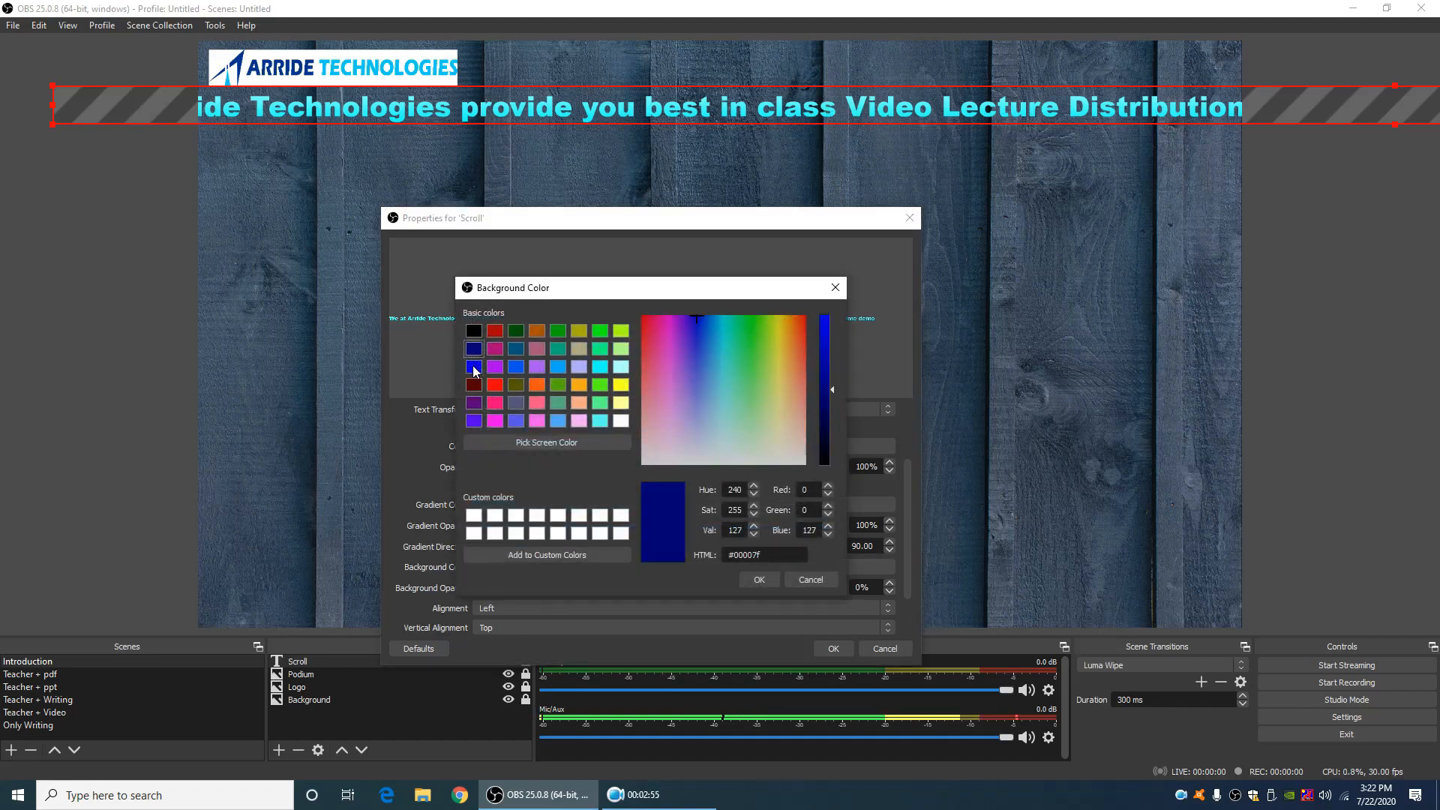
pyautogui.click(473, 367)
pyautogui.click(474, 350)
pyautogui.click(759, 579)
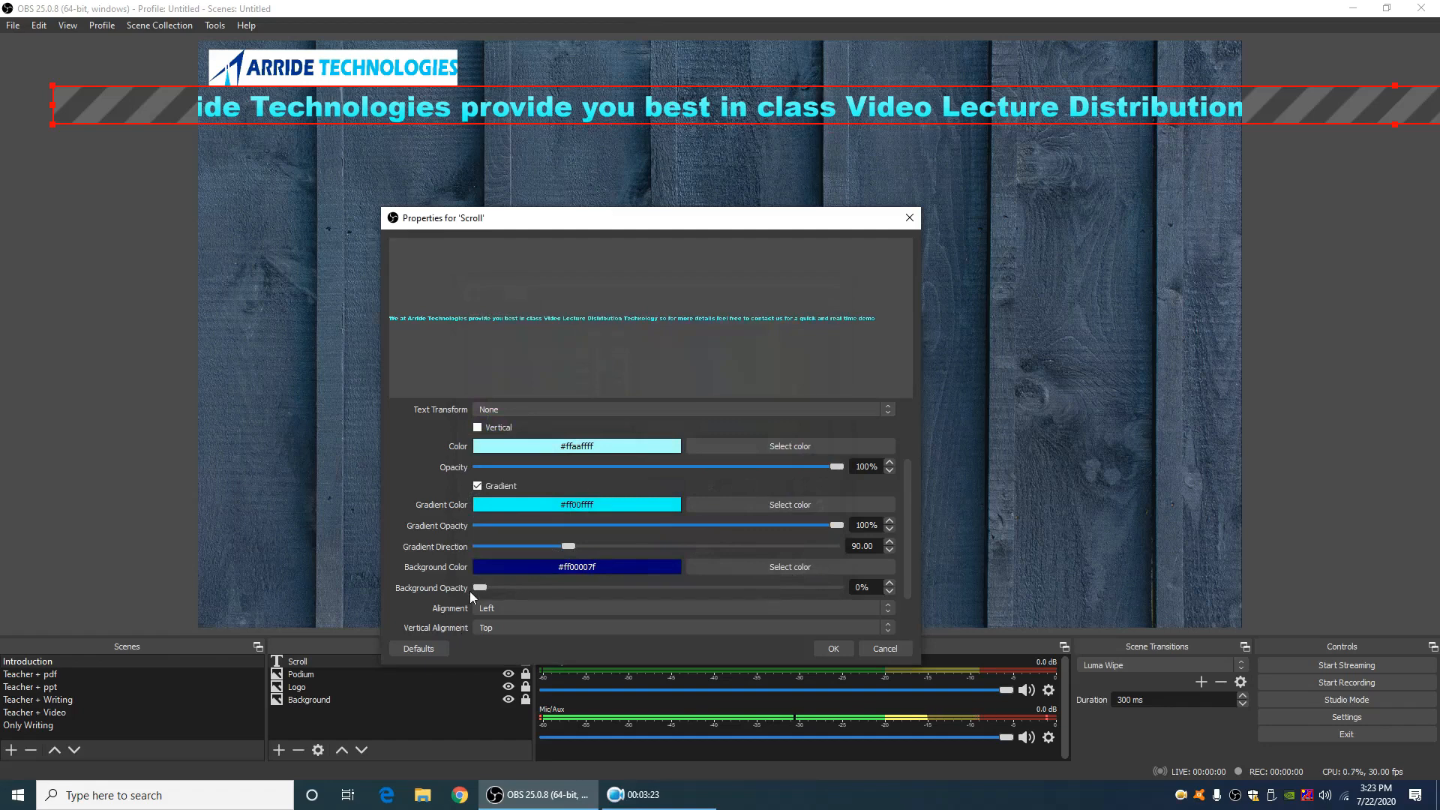
pyautogui.moveTo(483, 589); pyautogui.dragTo(850, 588)
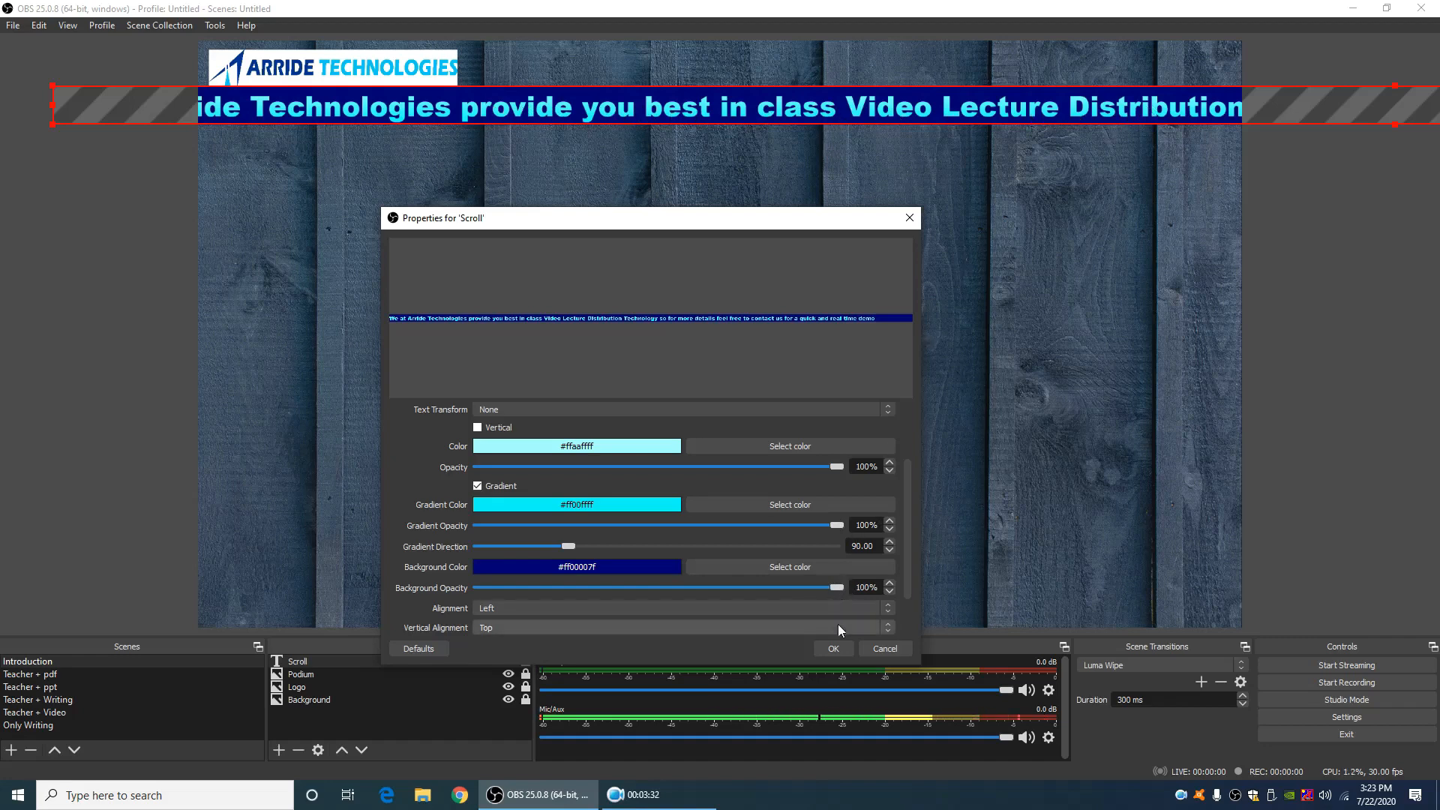
pyautogui.click(840, 648)
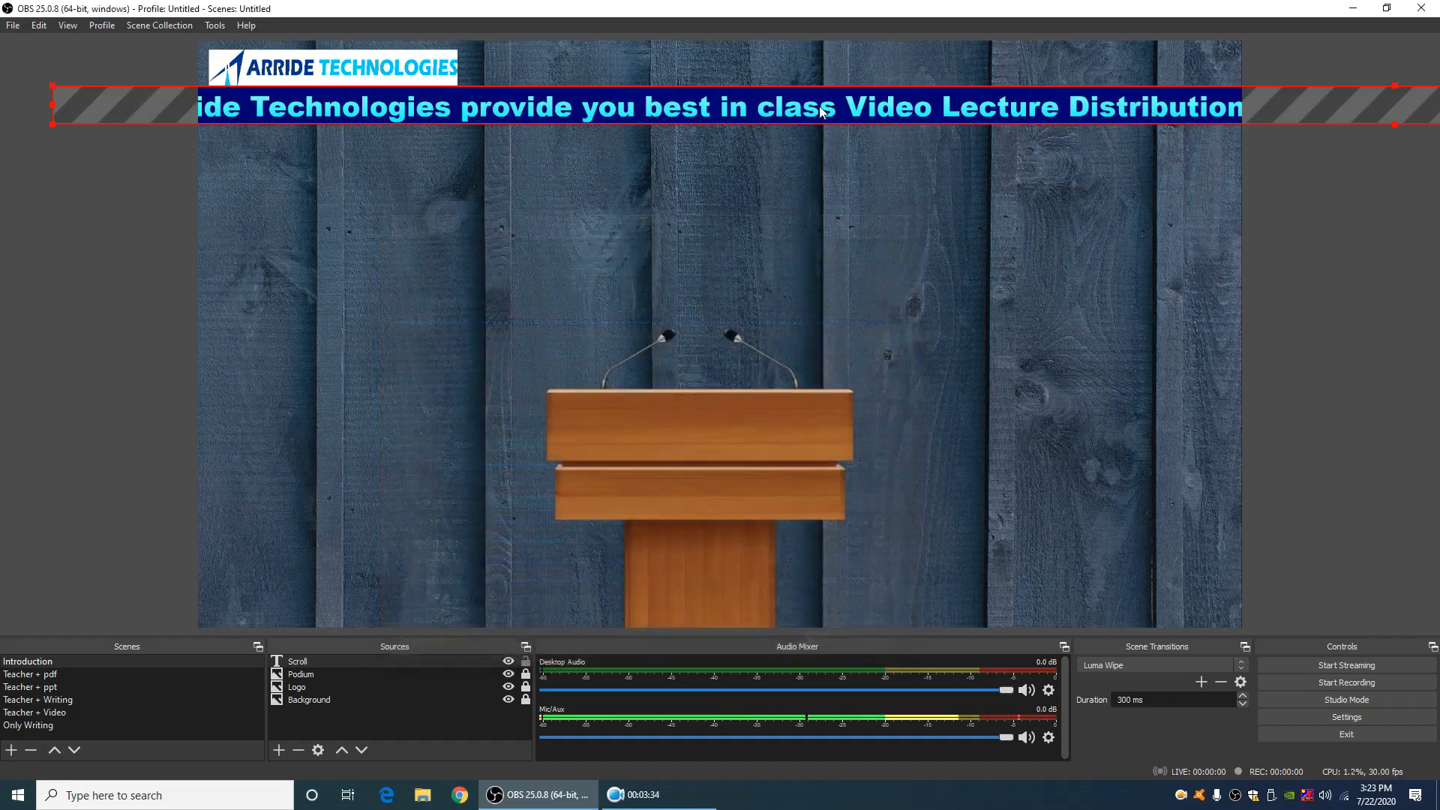
# Move the Scroll text banner to the bottom of the canvas across the podium's base and scale it down slightly
pyautogui.moveTo(886, 112); pyautogui.dragTo(728, 596)
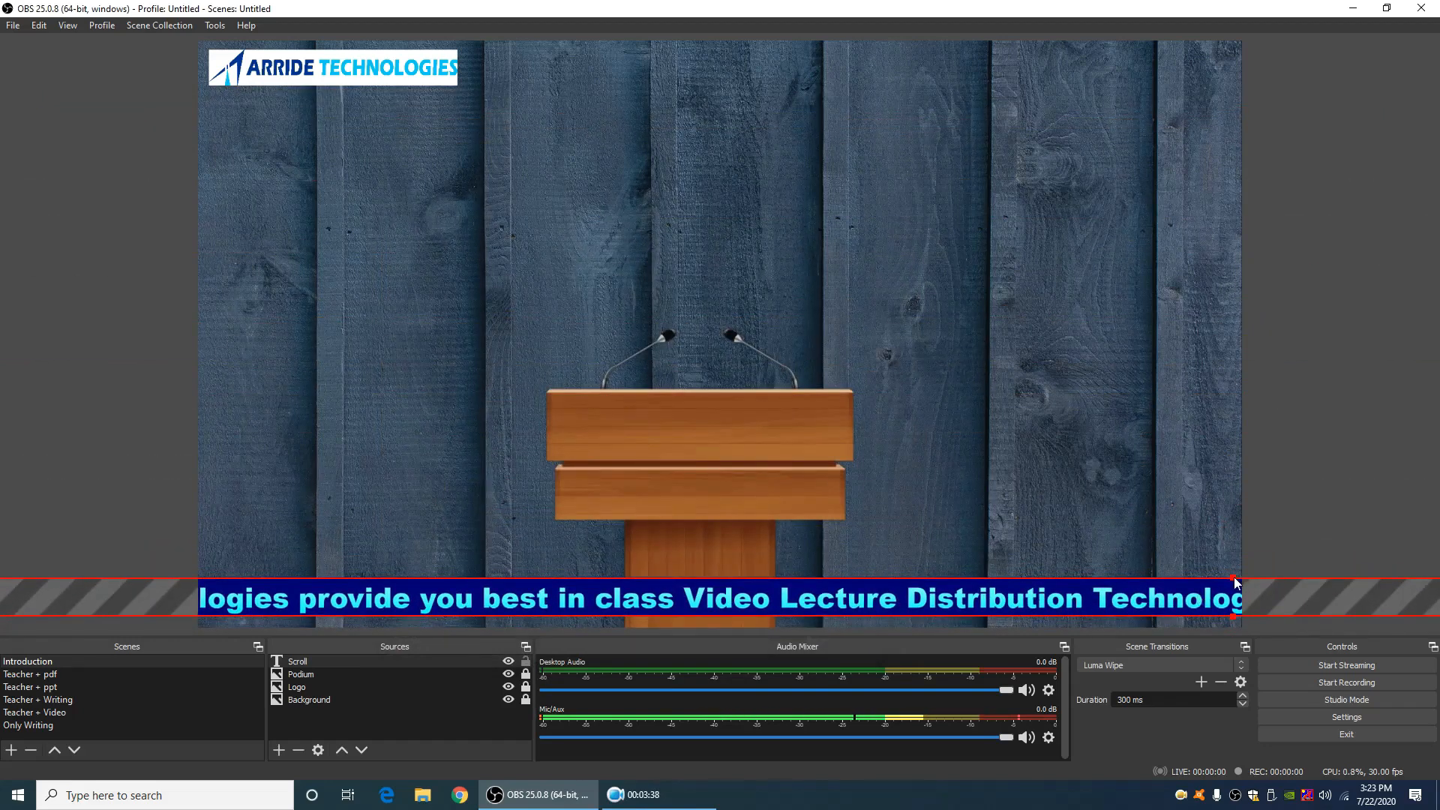
pyautogui.moveTo(1234, 578); pyautogui.dragTo(1234, 585)
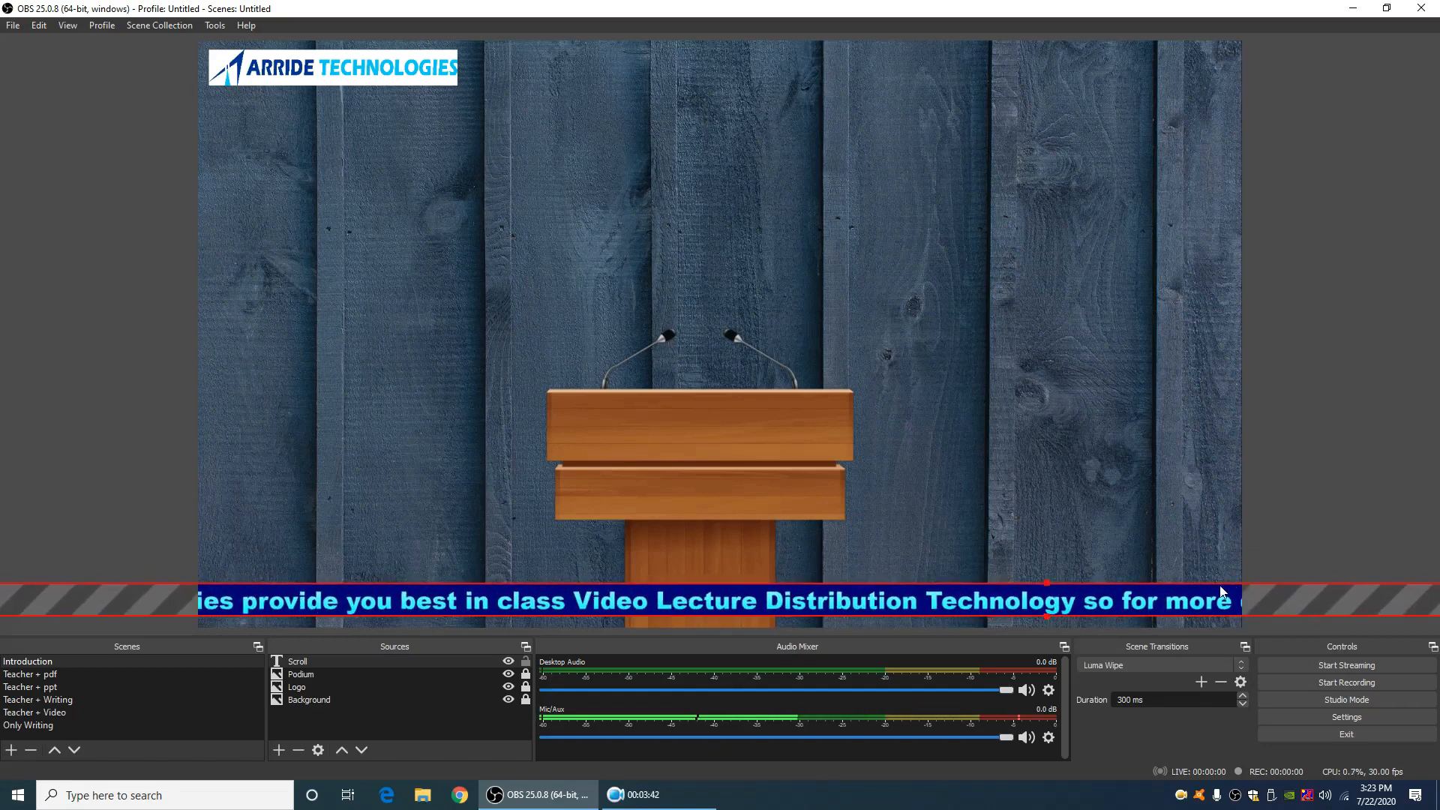
pyautogui.moveTo(1023, 598); pyautogui.dragTo(1027, 605)
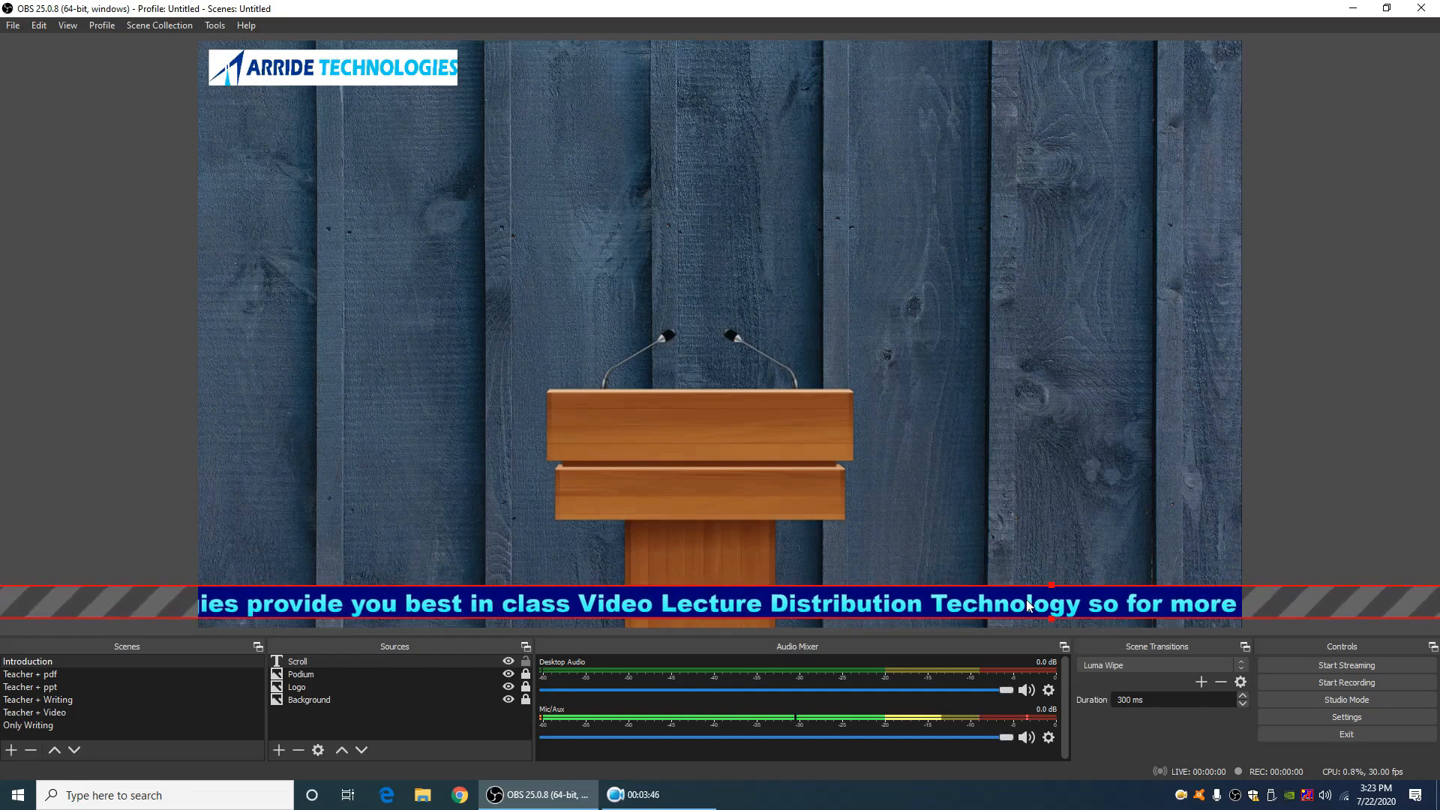
# Add a Scroll effect filter to the Scroll text source, keeping the default filter name
pyautogui.rightClick(841, 604)
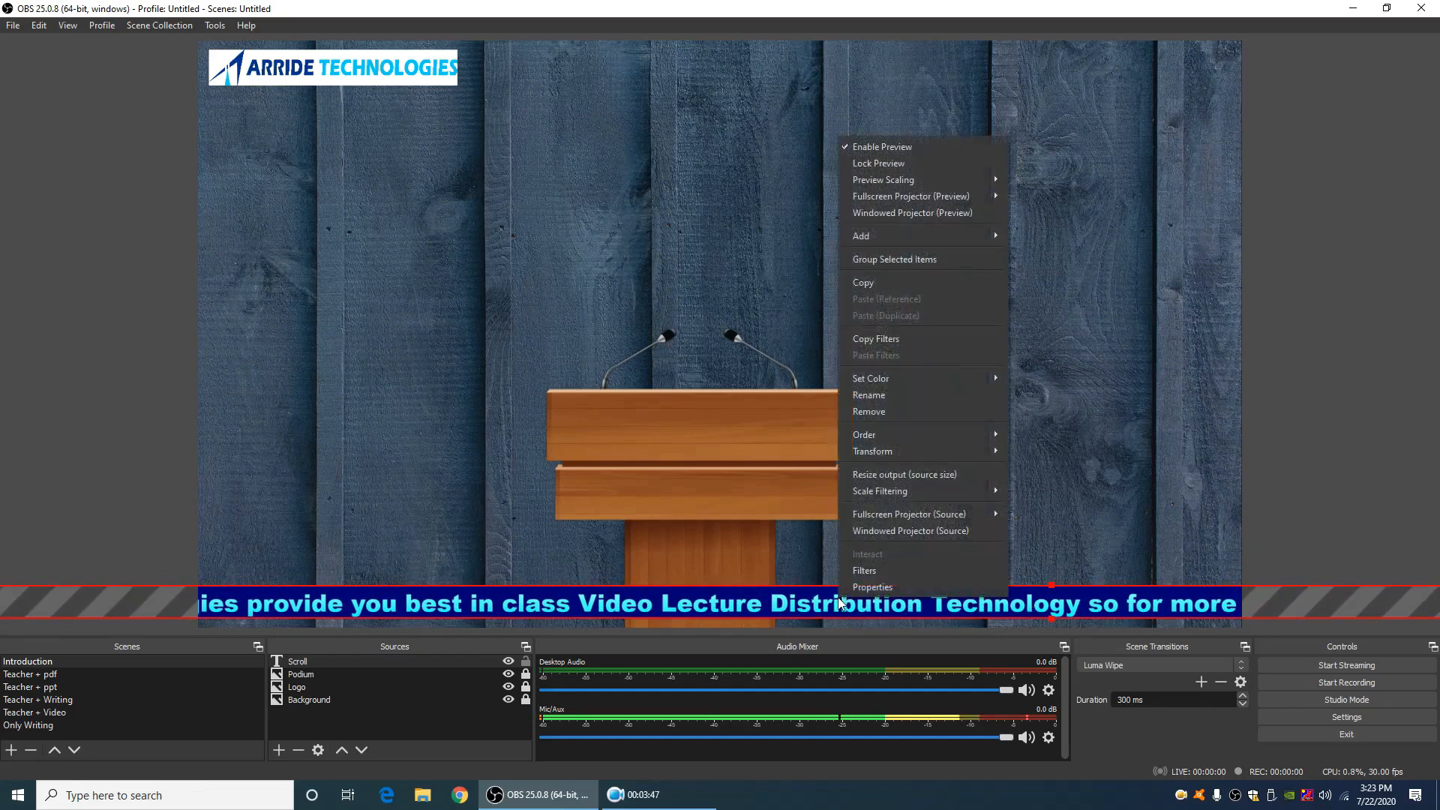
pyautogui.click(1133, 534)
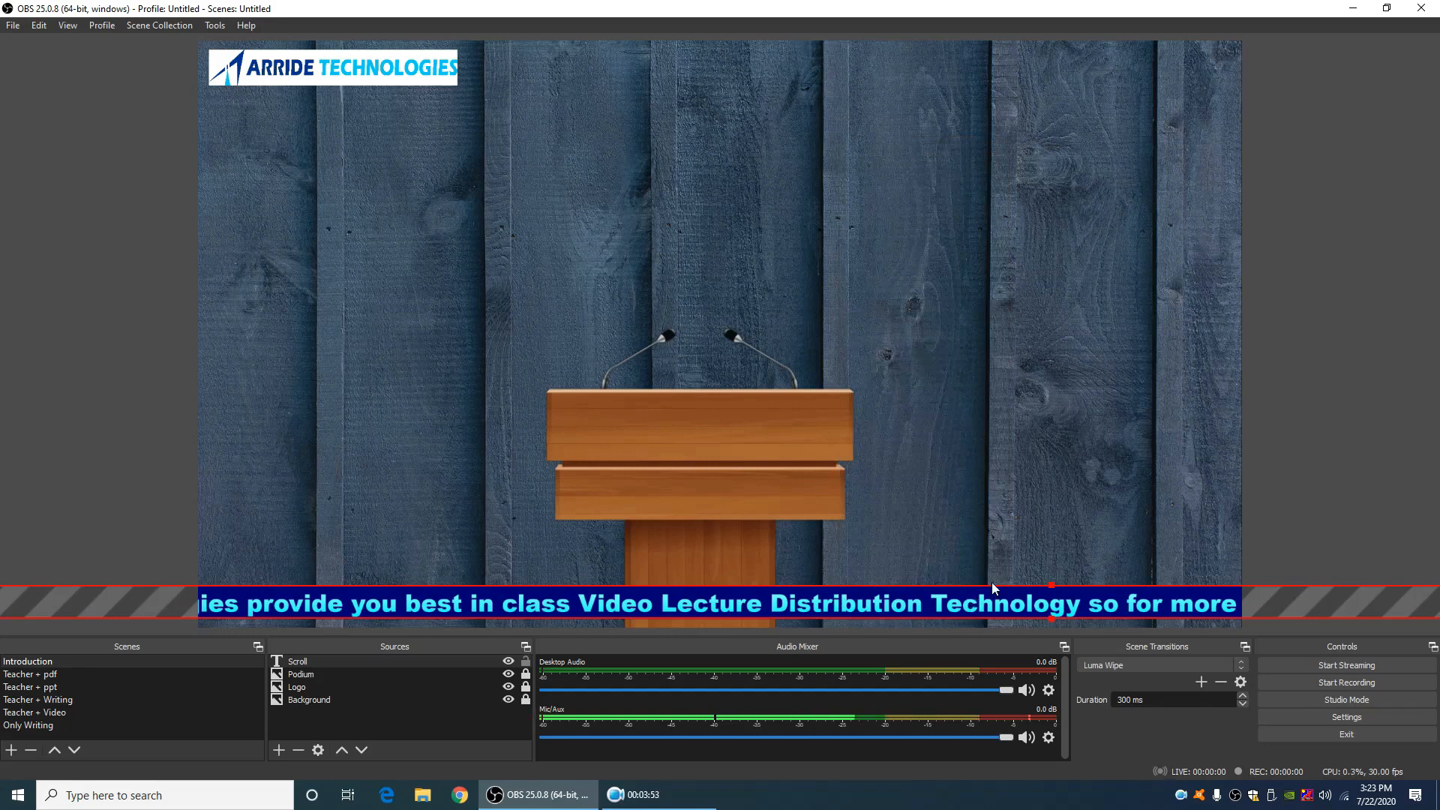
pyautogui.rightClick(967, 598)
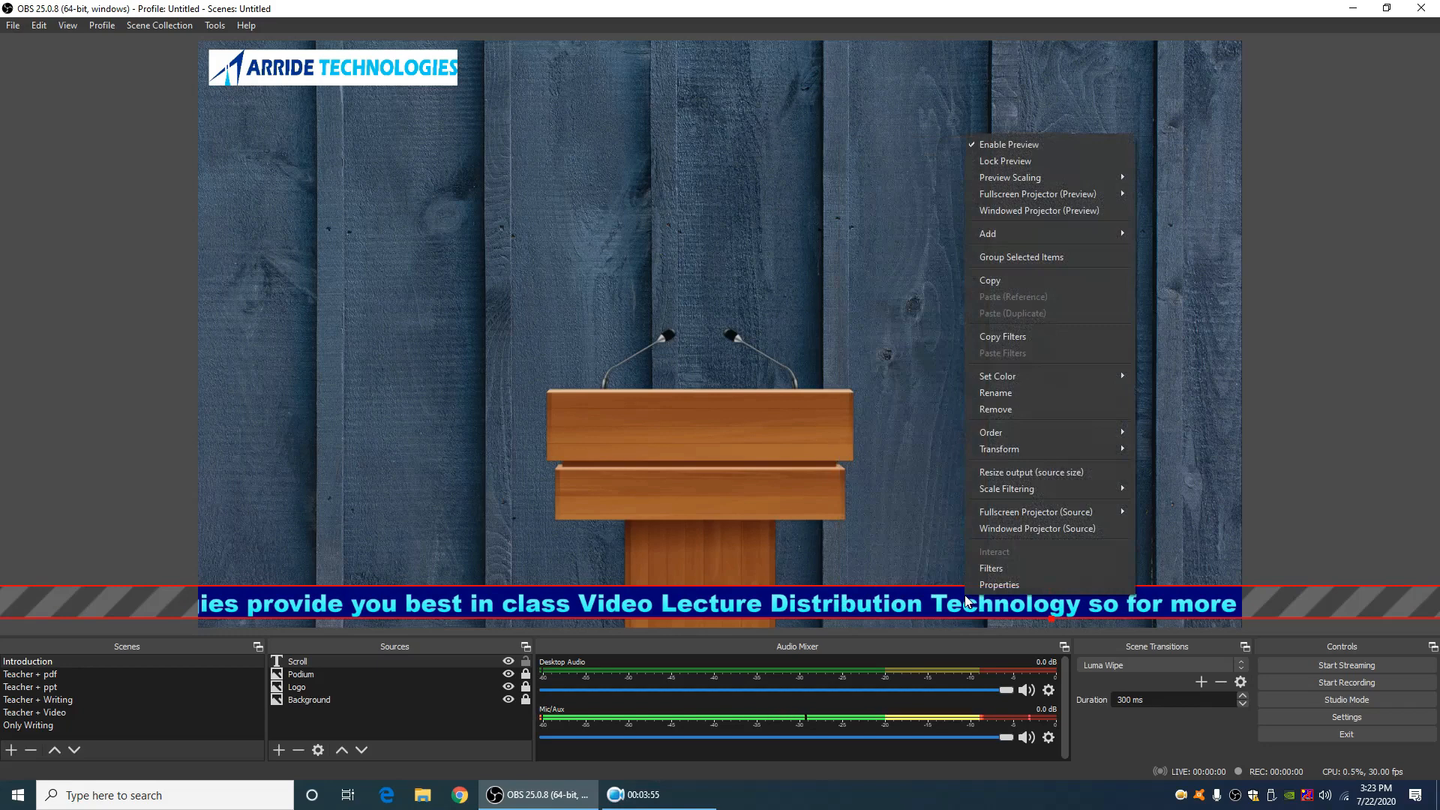
pyautogui.click(1001, 568)
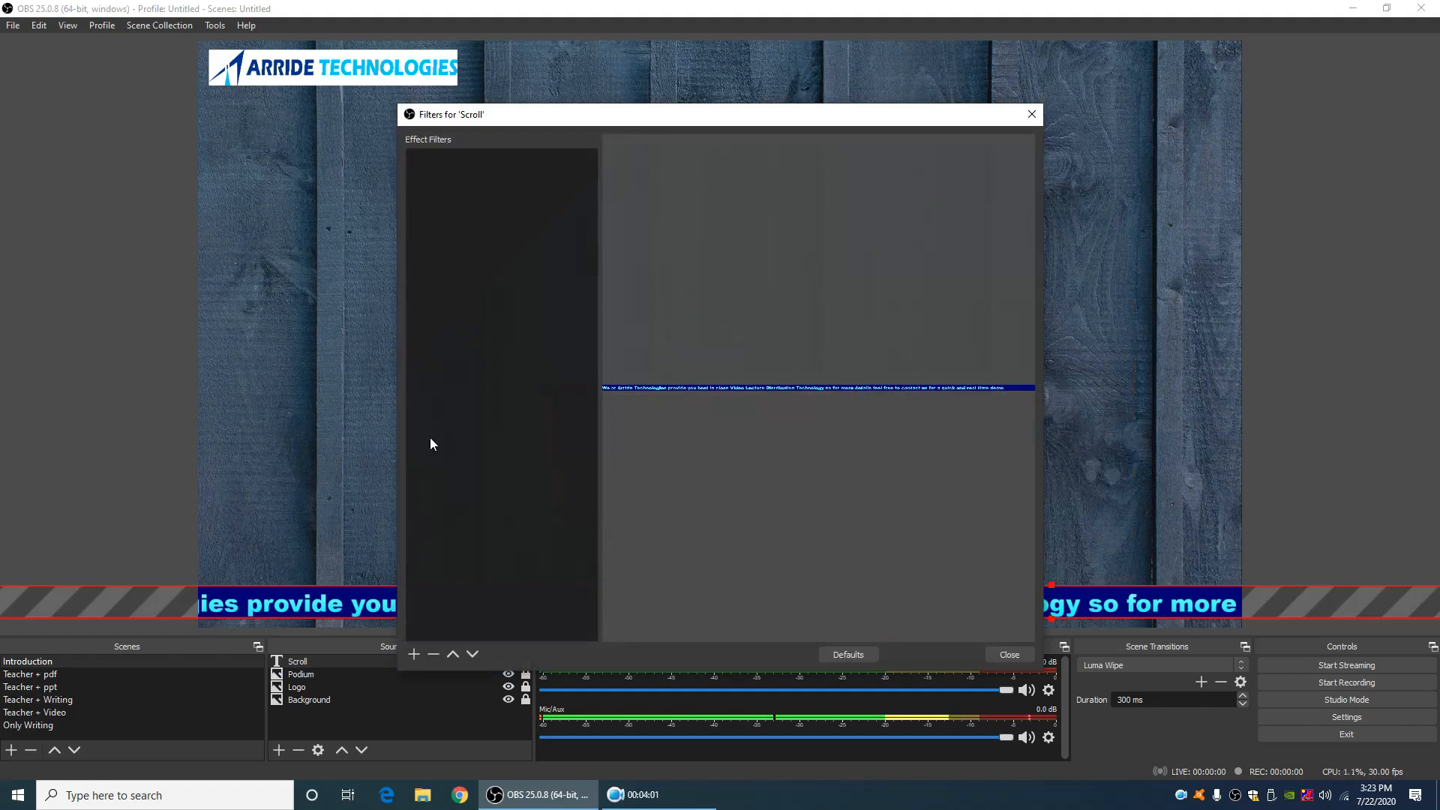
pyautogui.click(412, 655)
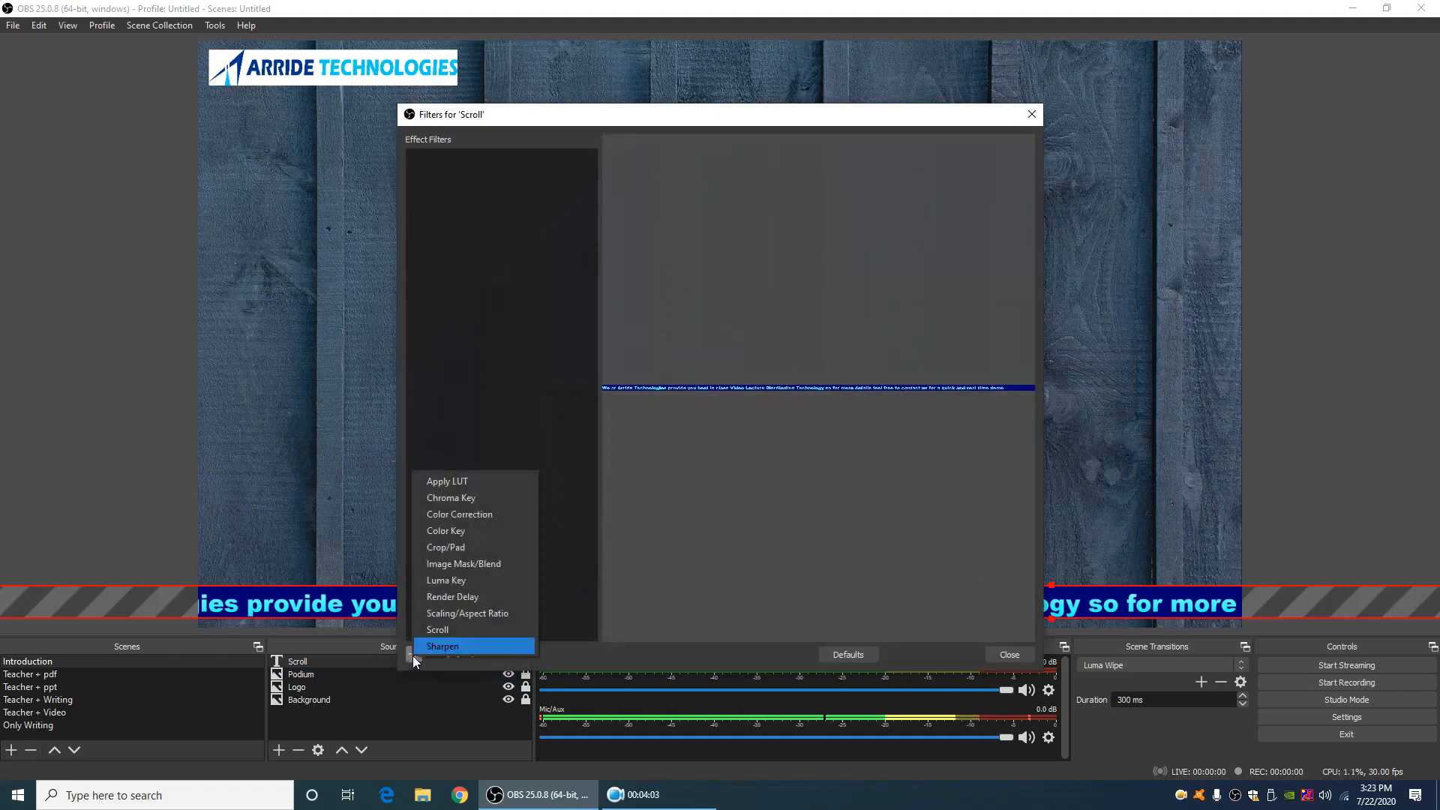
pyautogui.click(448, 630)
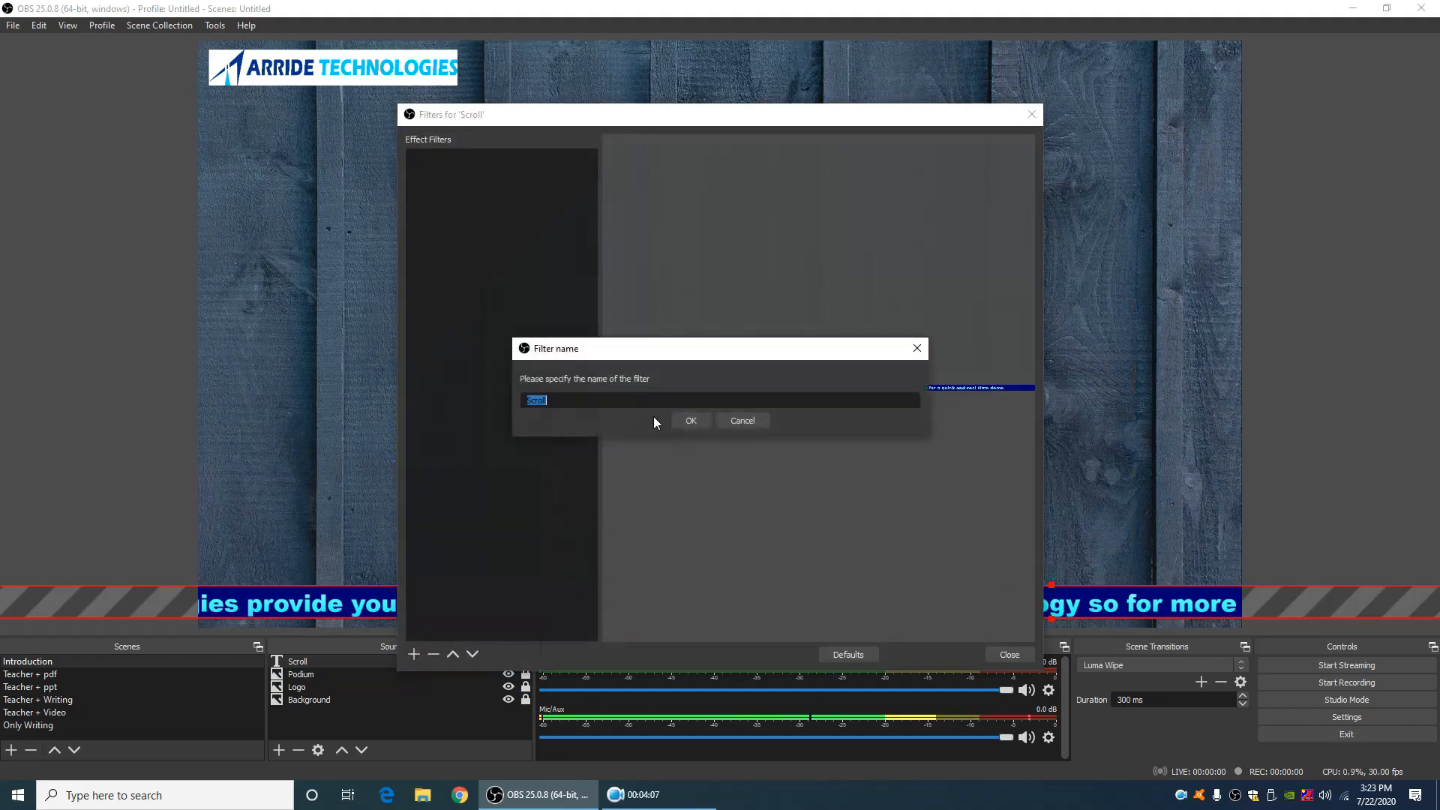
pyautogui.click(696, 417)
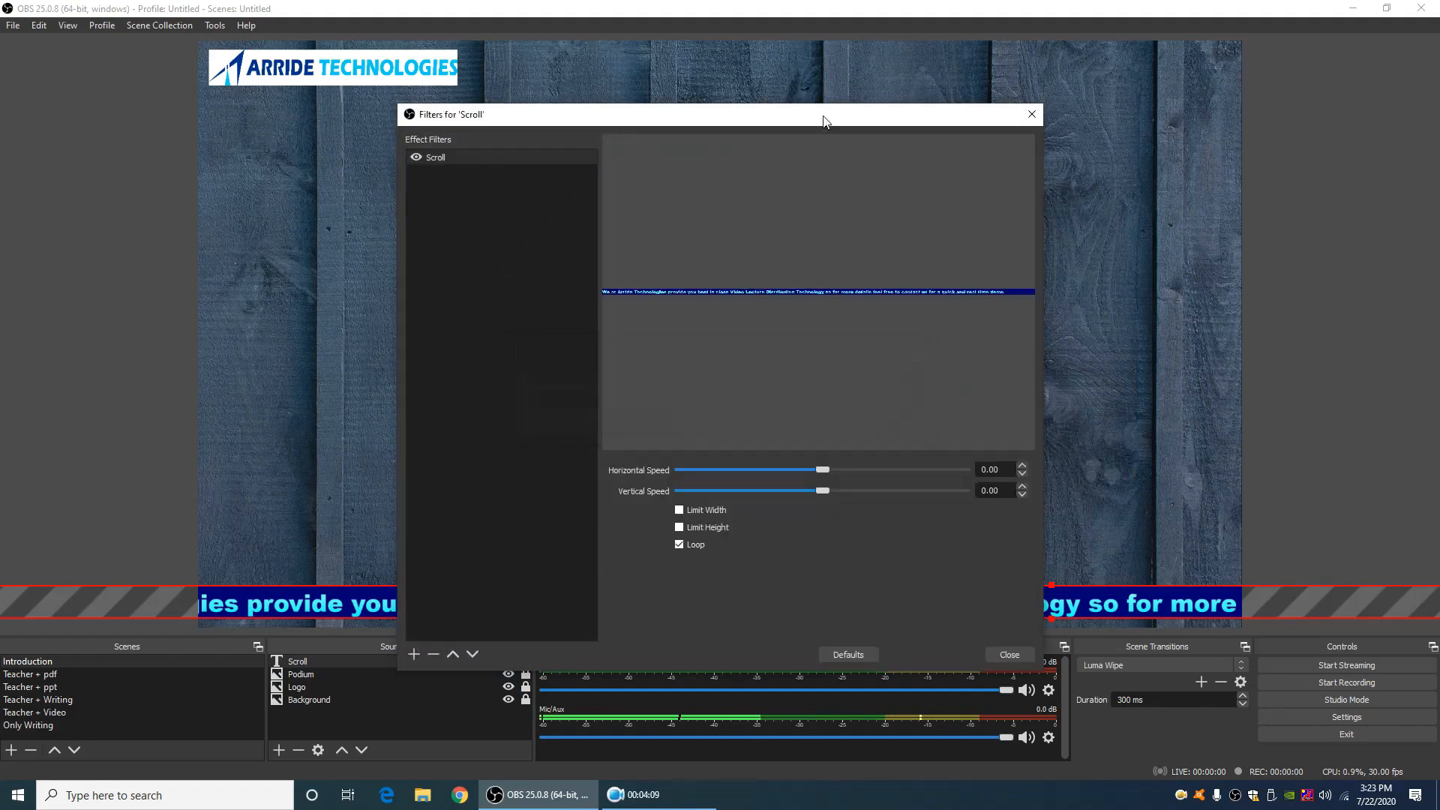
# Set the Scroll filter's horizontal speed to 121 with vertical speed at its default 0, and lock the Scroll source
pyautogui.moveTo(829, 105); pyautogui.dragTo(811, 190)
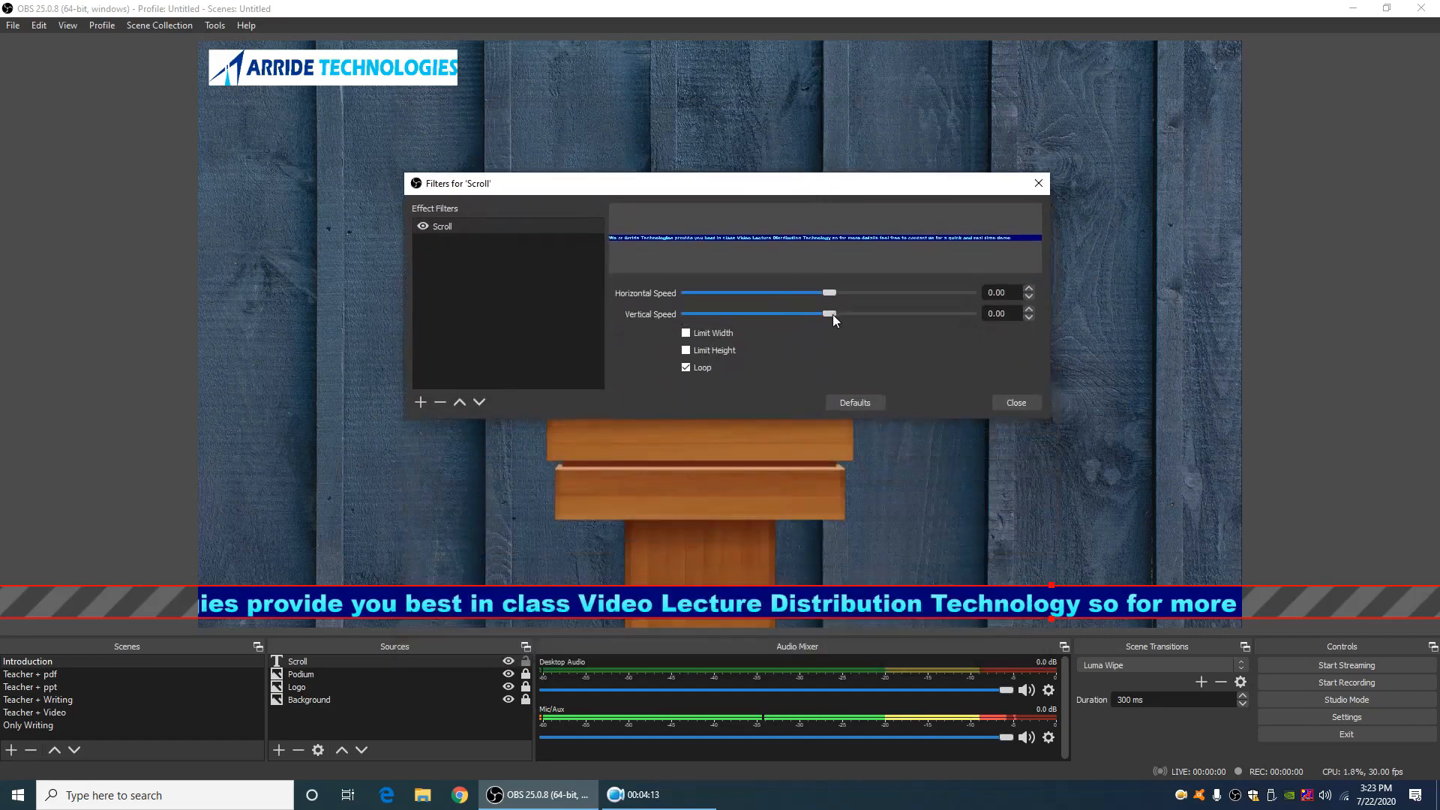
pyautogui.moveTo(832, 313)
pyautogui.mouseDown()
pyautogui.moveTo(771, 317)
pyautogui.moveTo(892, 316)
pyautogui.moveTo(848, 315)
pyautogui.mouseUp()
pyautogui.click(855, 403)
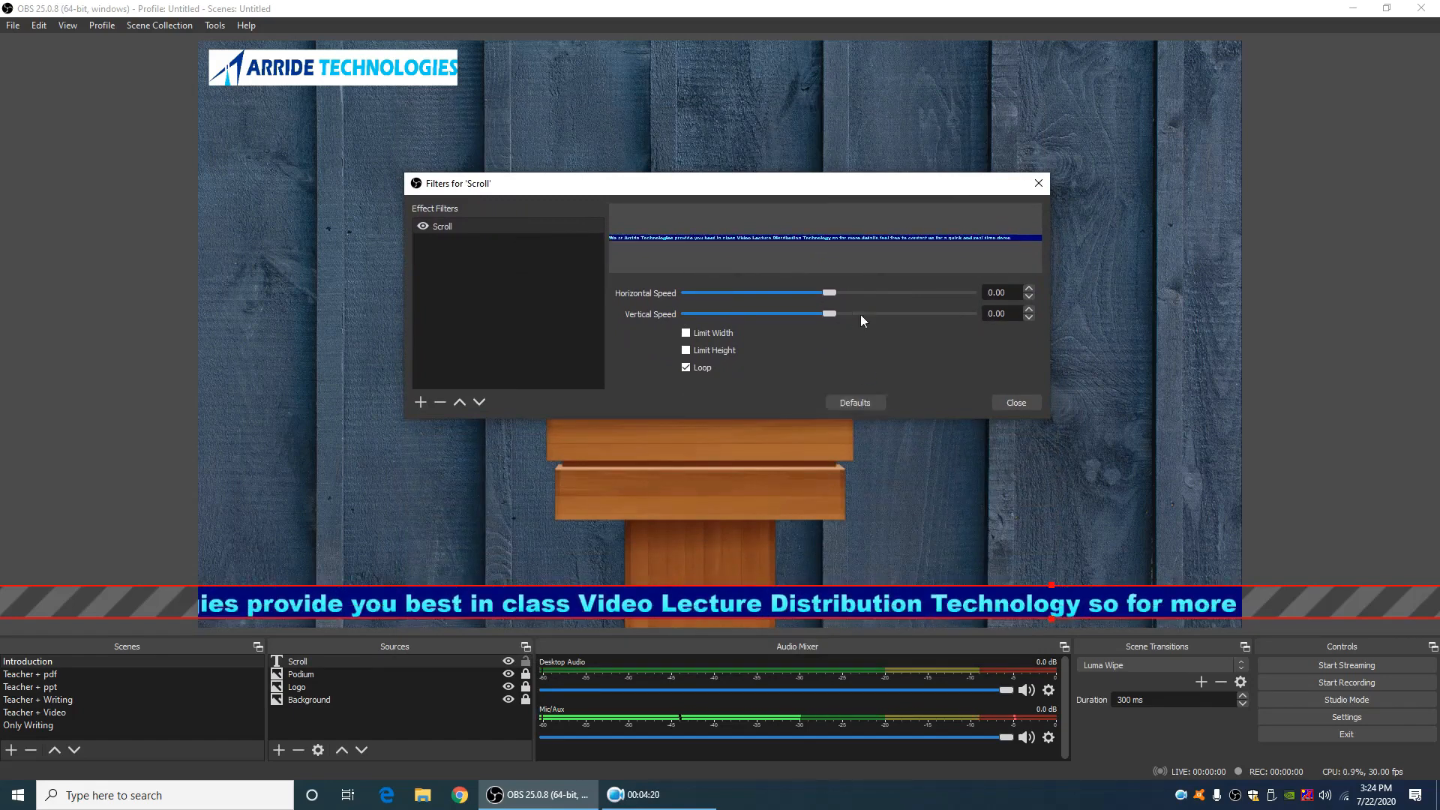
pyautogui.moveTo(830, 294); pyautogui.dragTo(860, 296)
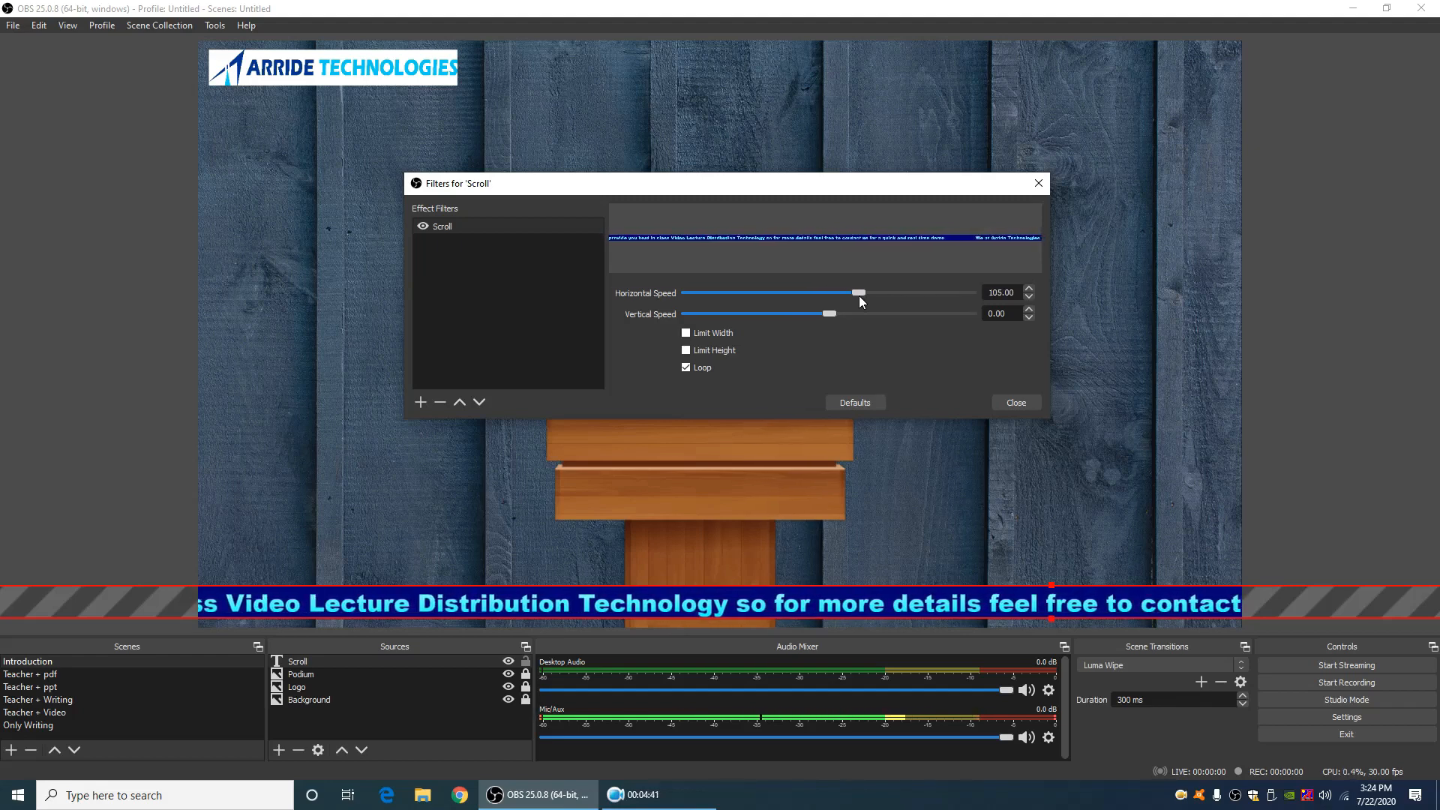
pyautogui.moveTo(860, 297)
pyautogui.mouseDown()
pyautogui.moveTo(880, 298)
pyautogui.moveTo(863, 300)
pyautogui.mouseUp()
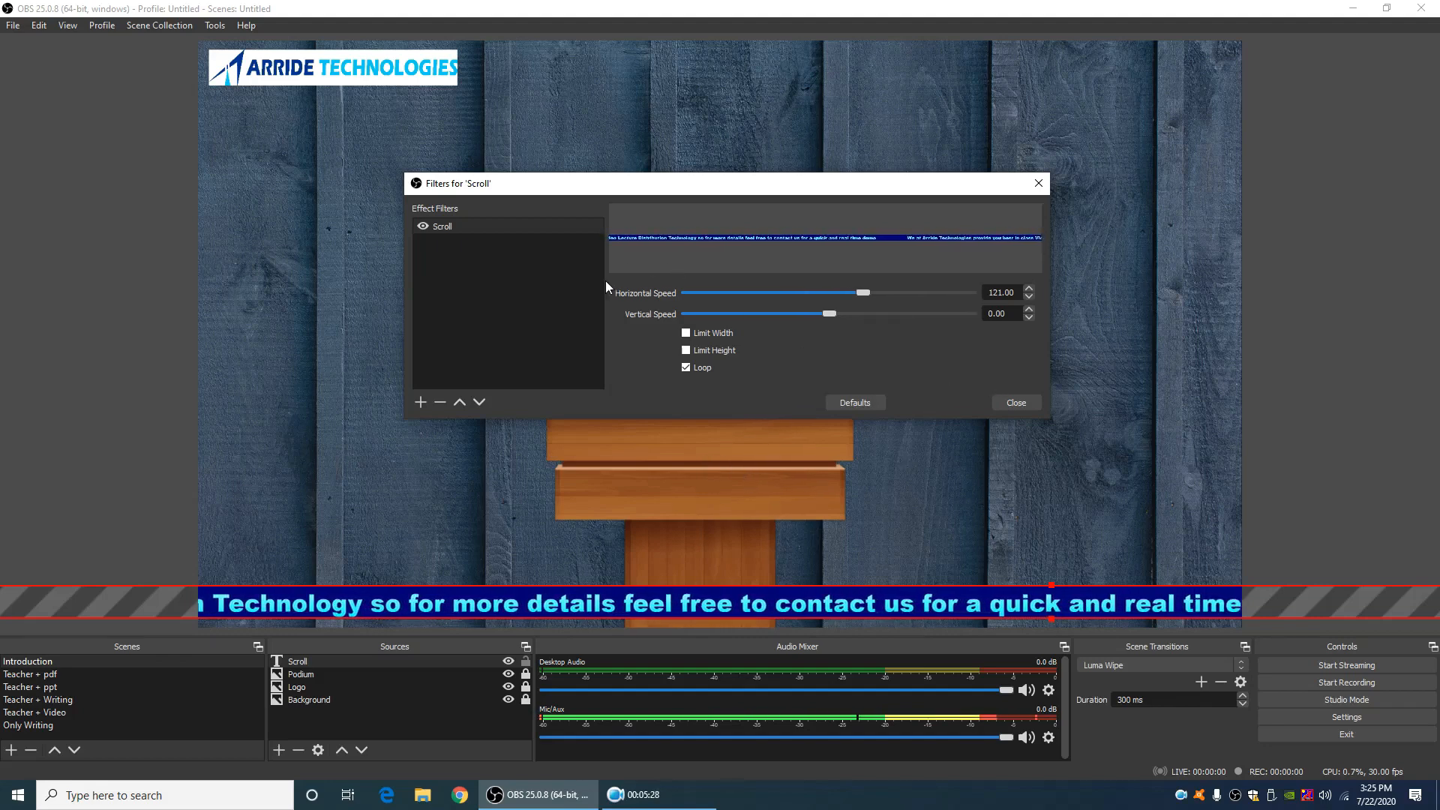
pyautogui.click(1016, 403)
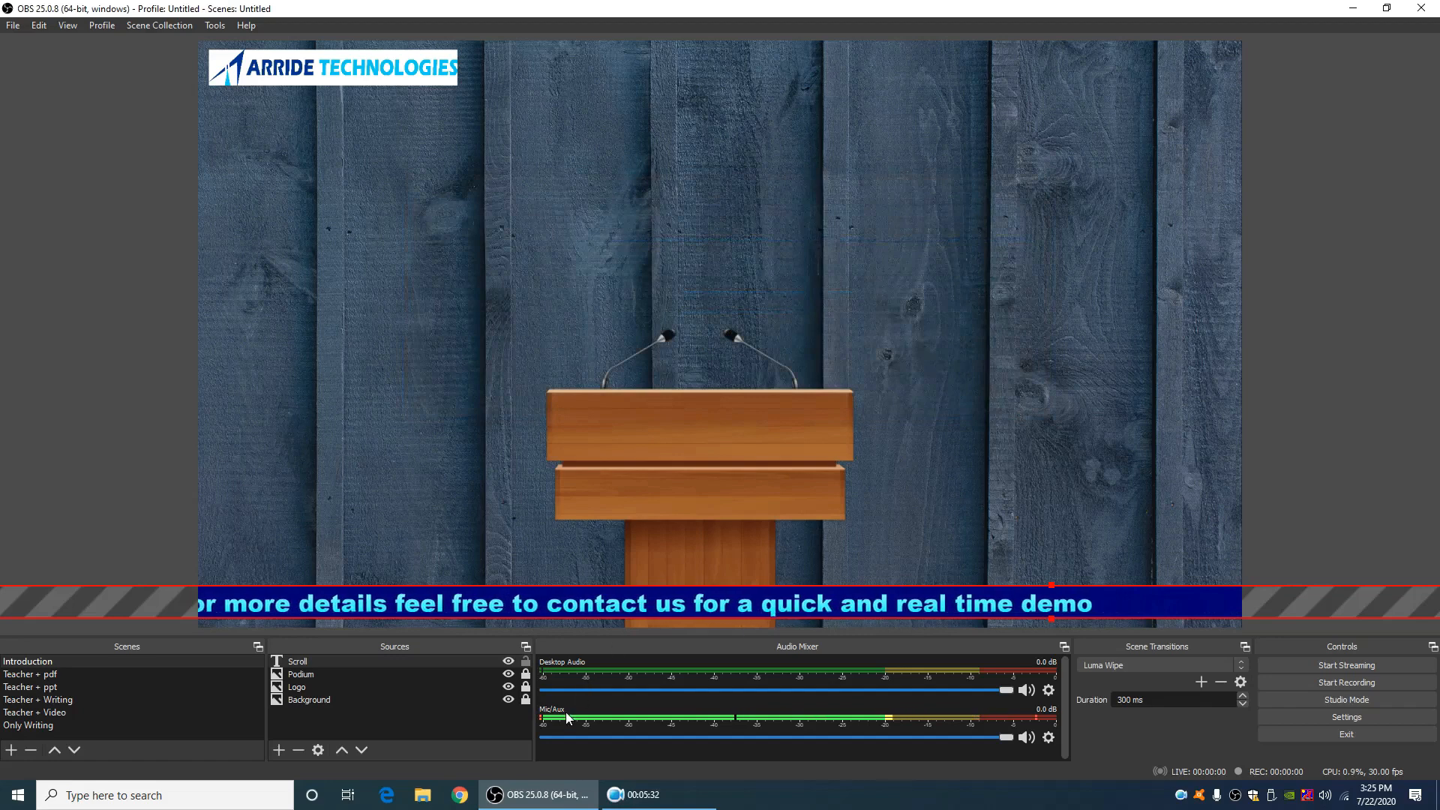
pyautogui.click(525, 661)
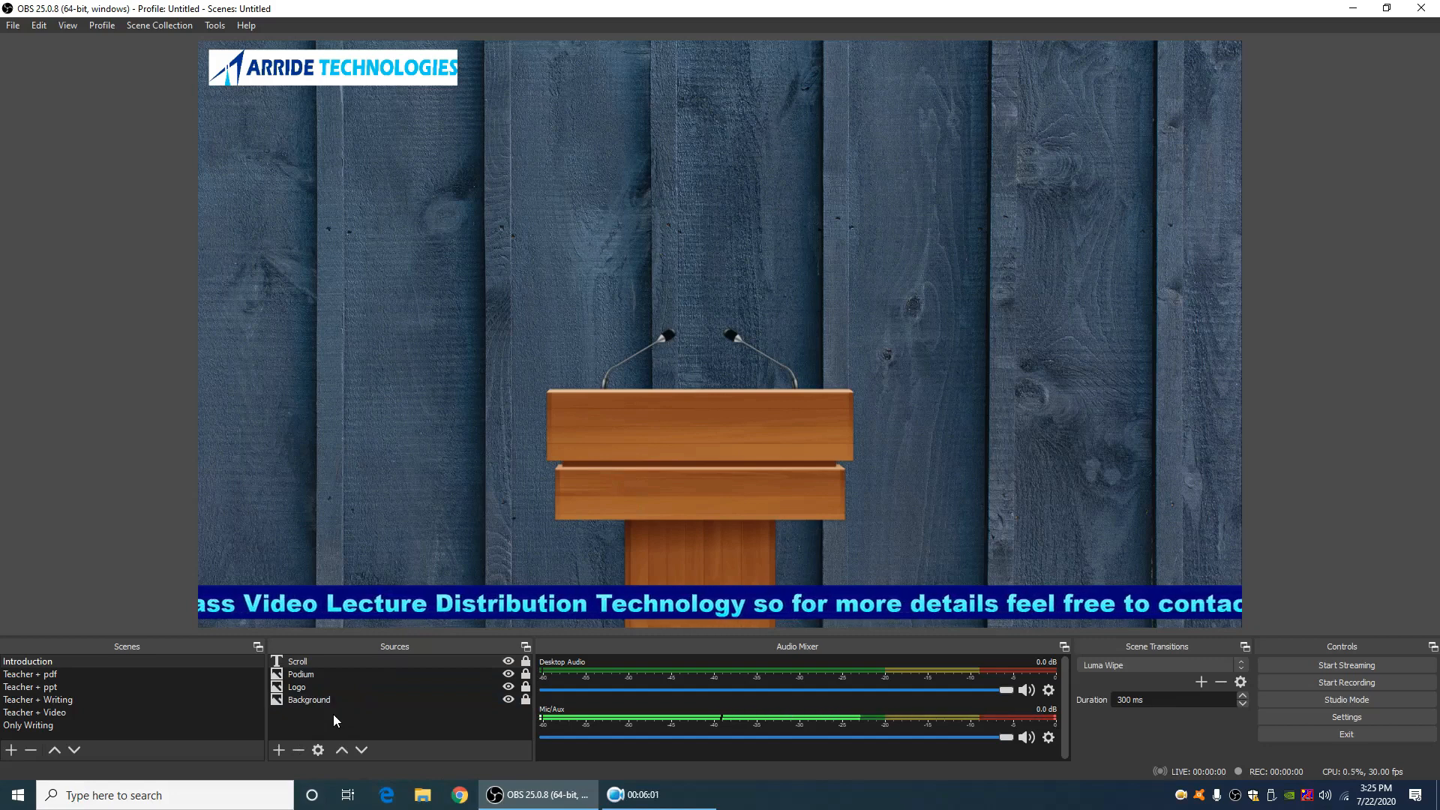
# Add a new Audio Input Capture source named Boya BYM1 to the Introduction scene
pyautogui.click(282, 752)
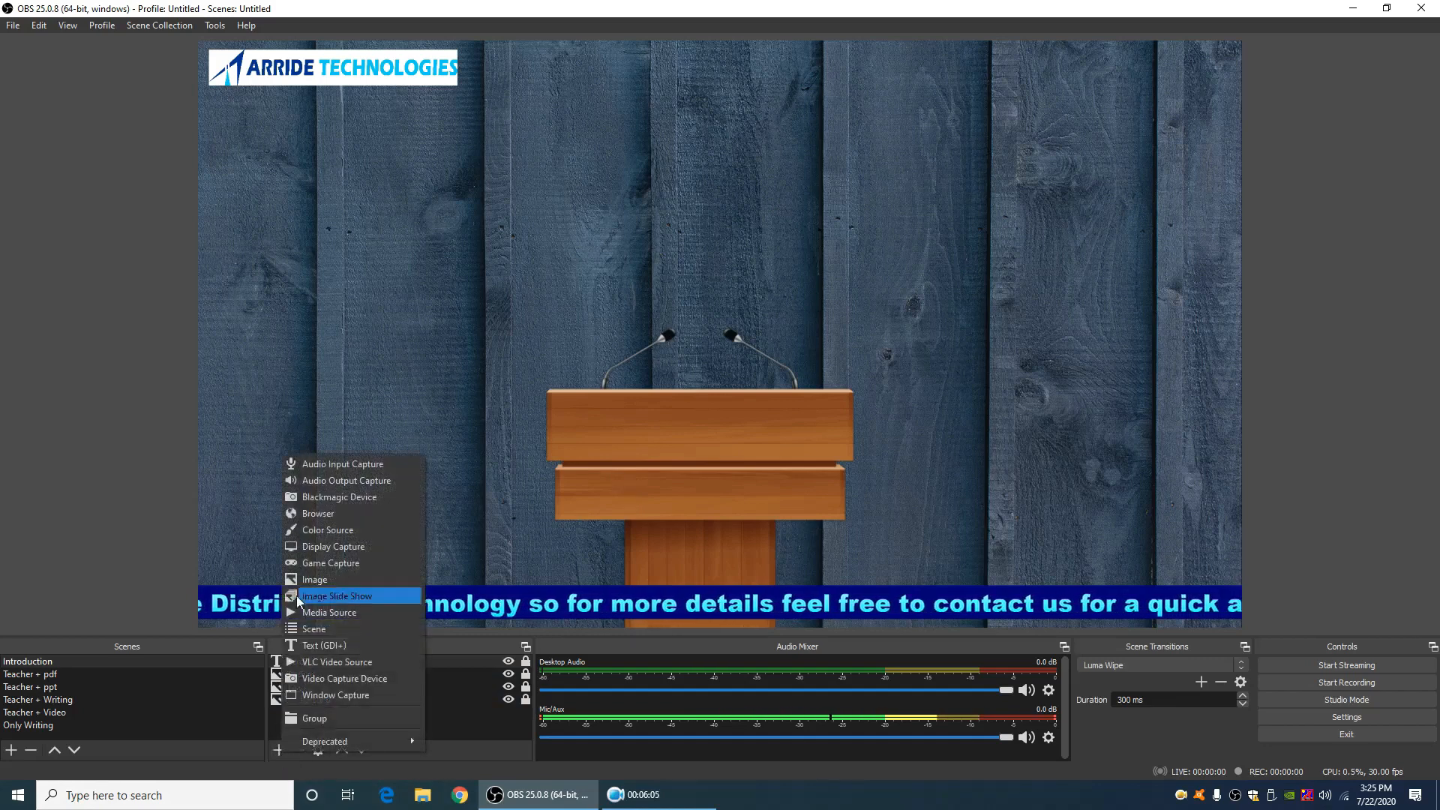
pyautogui.click(349, 466)
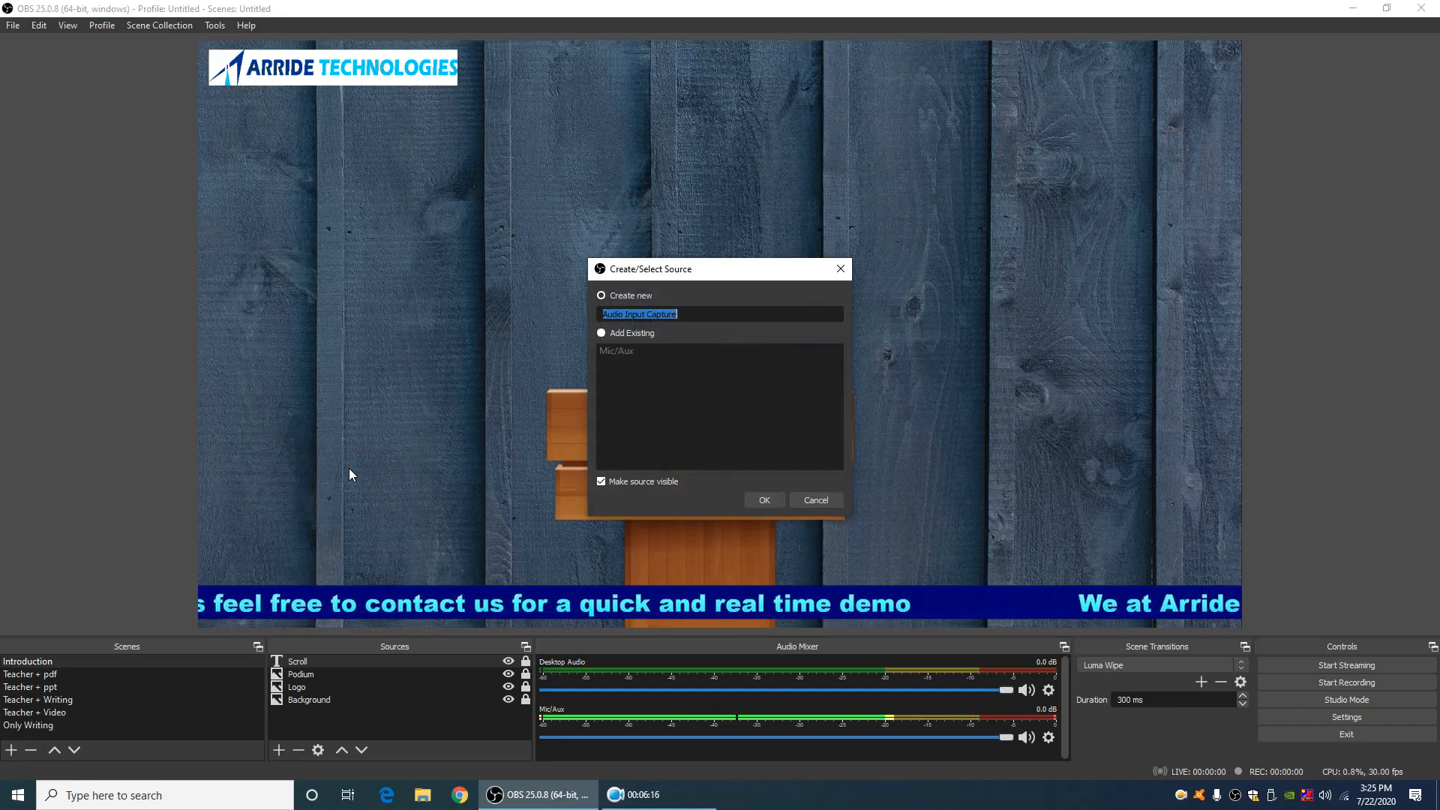
pyautogui.press('BackSpace')
pyautogui.write('Boya B')
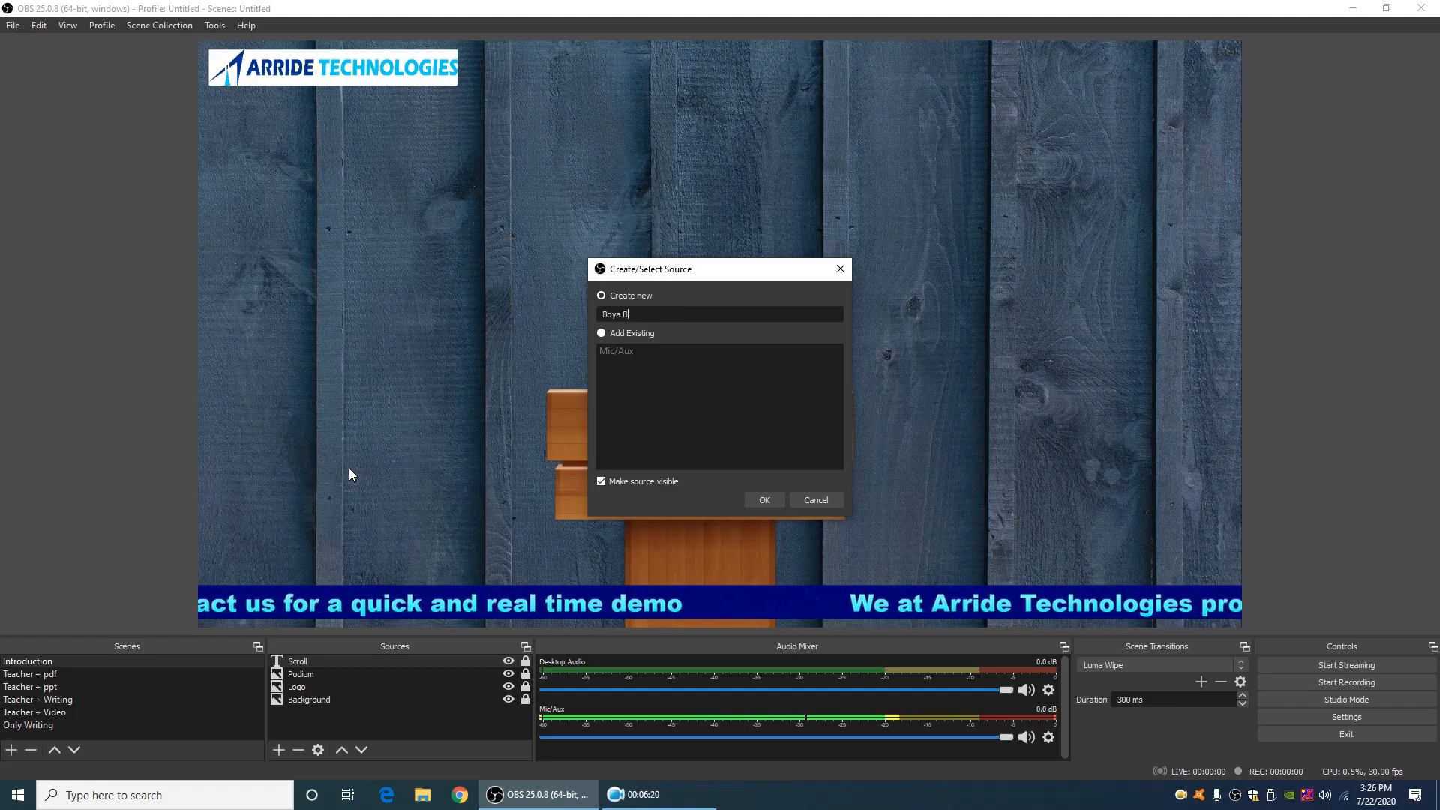
pyautogui.write('YM!')
pyautogui.press('BackSpace')
pyautogui.write('1')
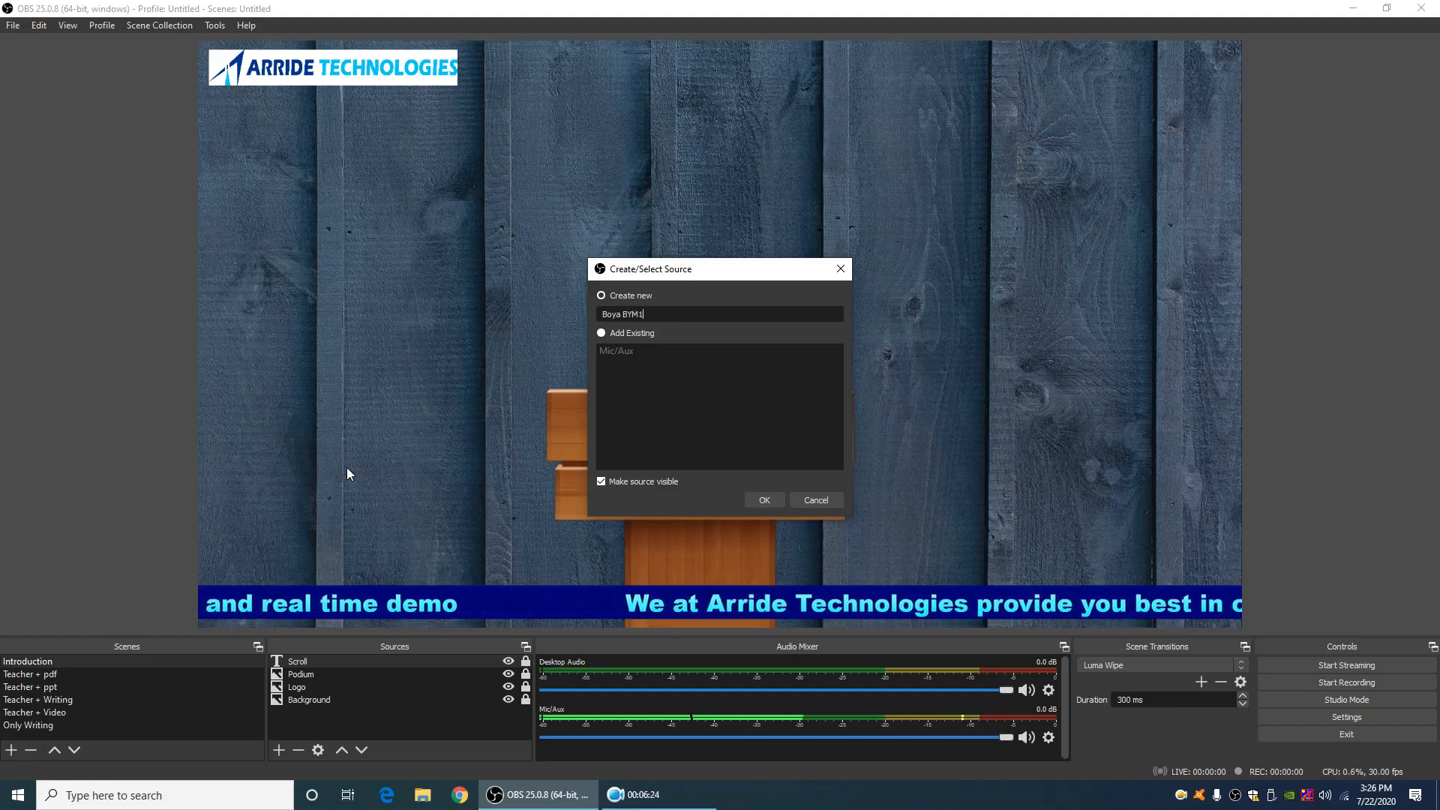
pyautogui.click(764, 500)
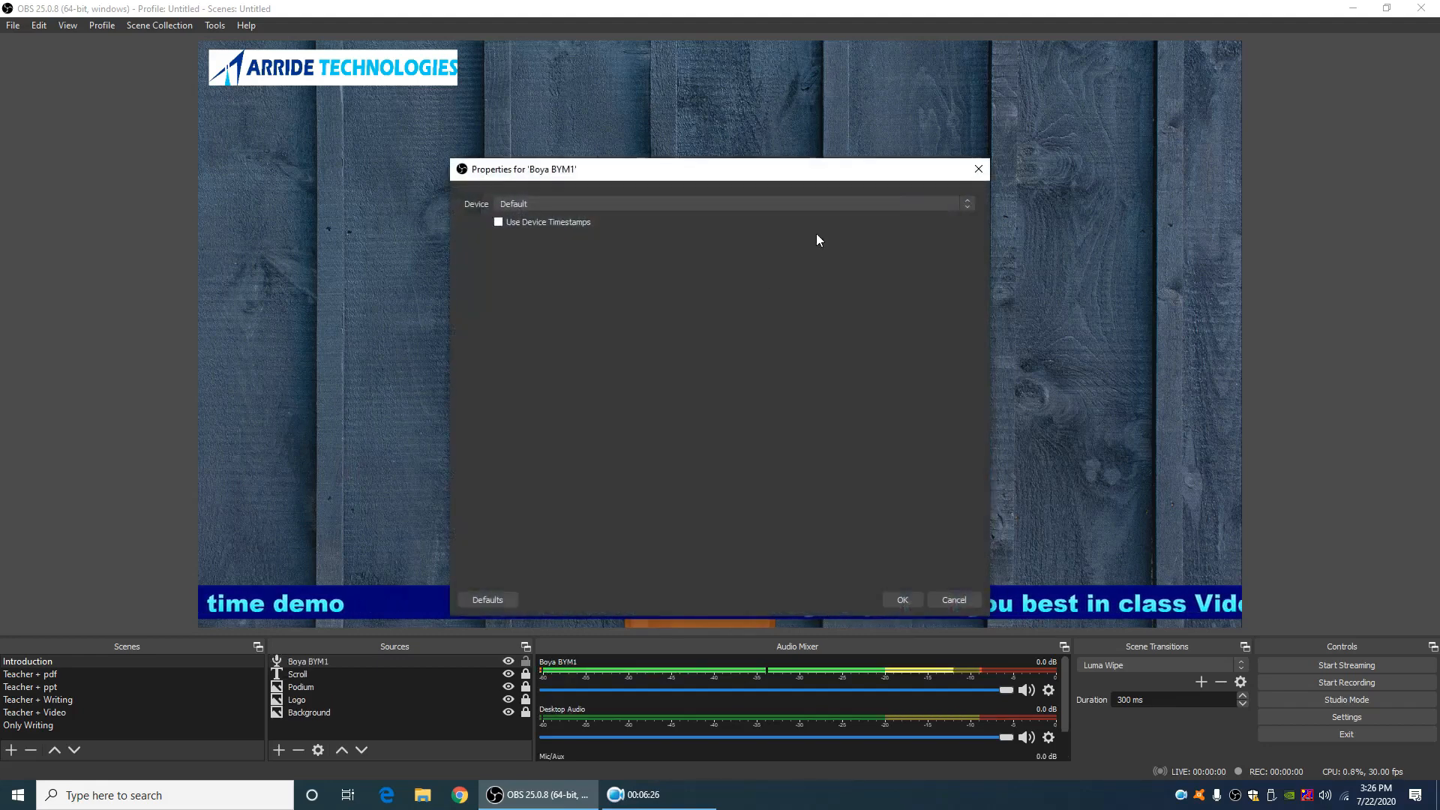
# Set the Boya BYM1 source's device to Microphone (Realtek High Definition Audio)
pyautogui.click(966, 206)
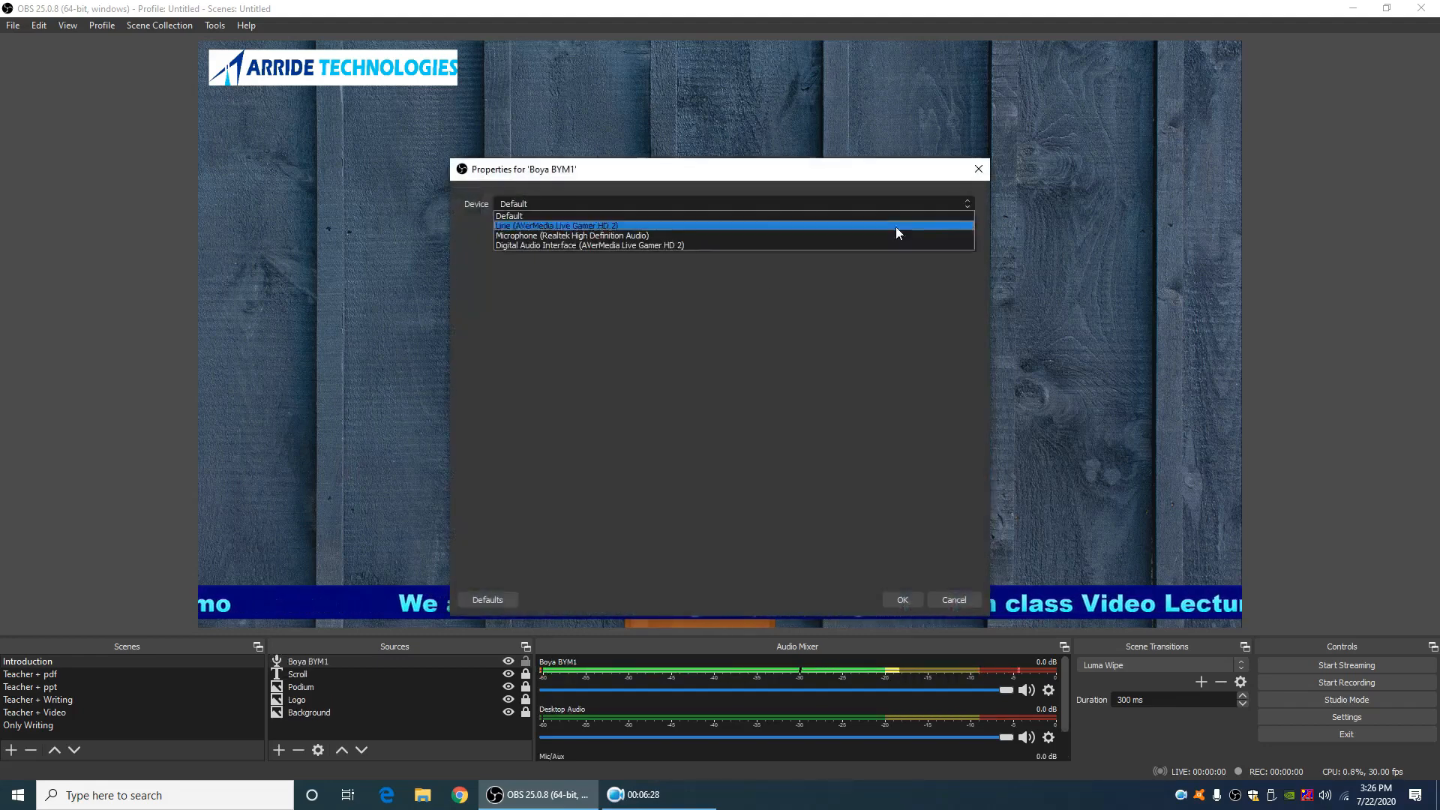
pyautogui.click(617, 235)
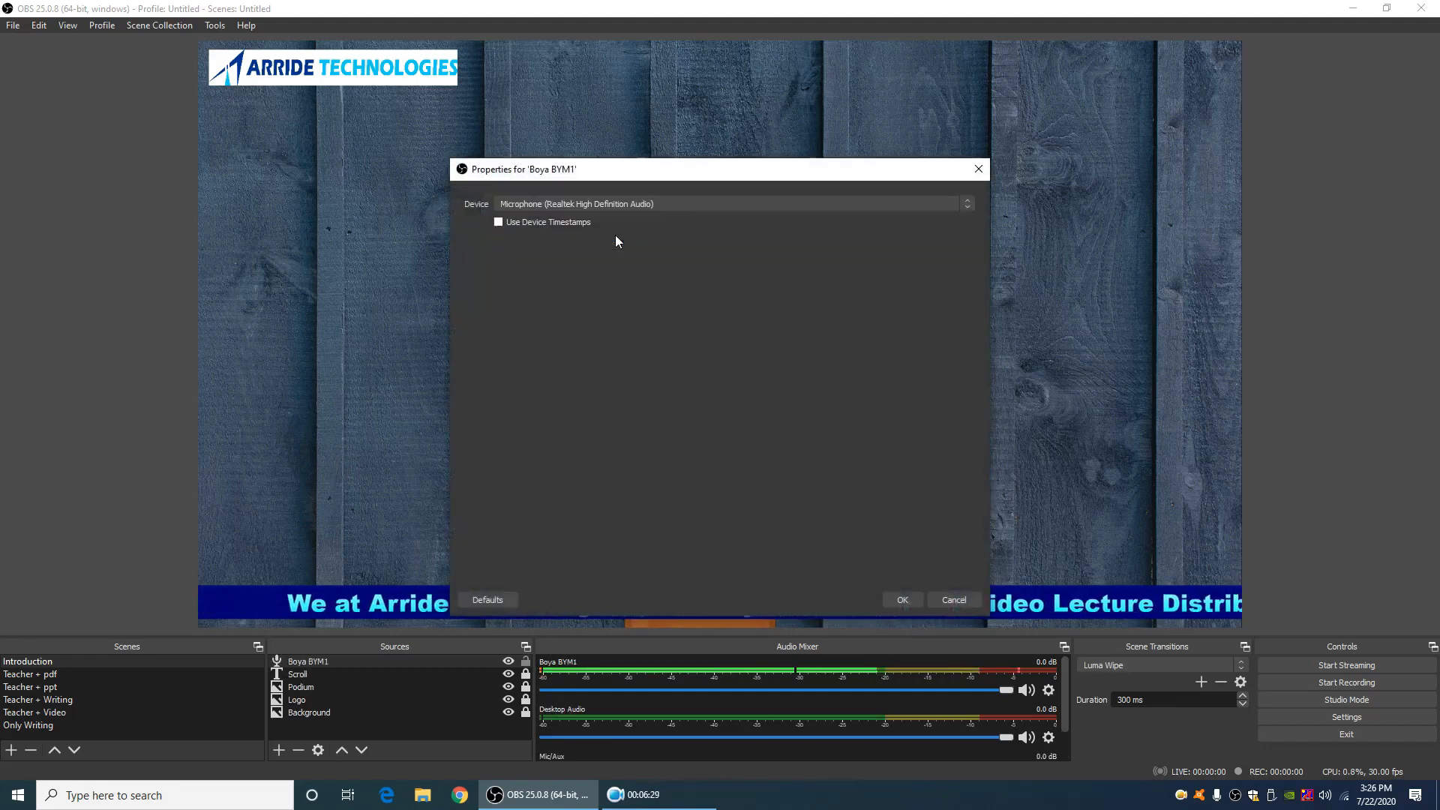
pyautogui.click(904, 600)
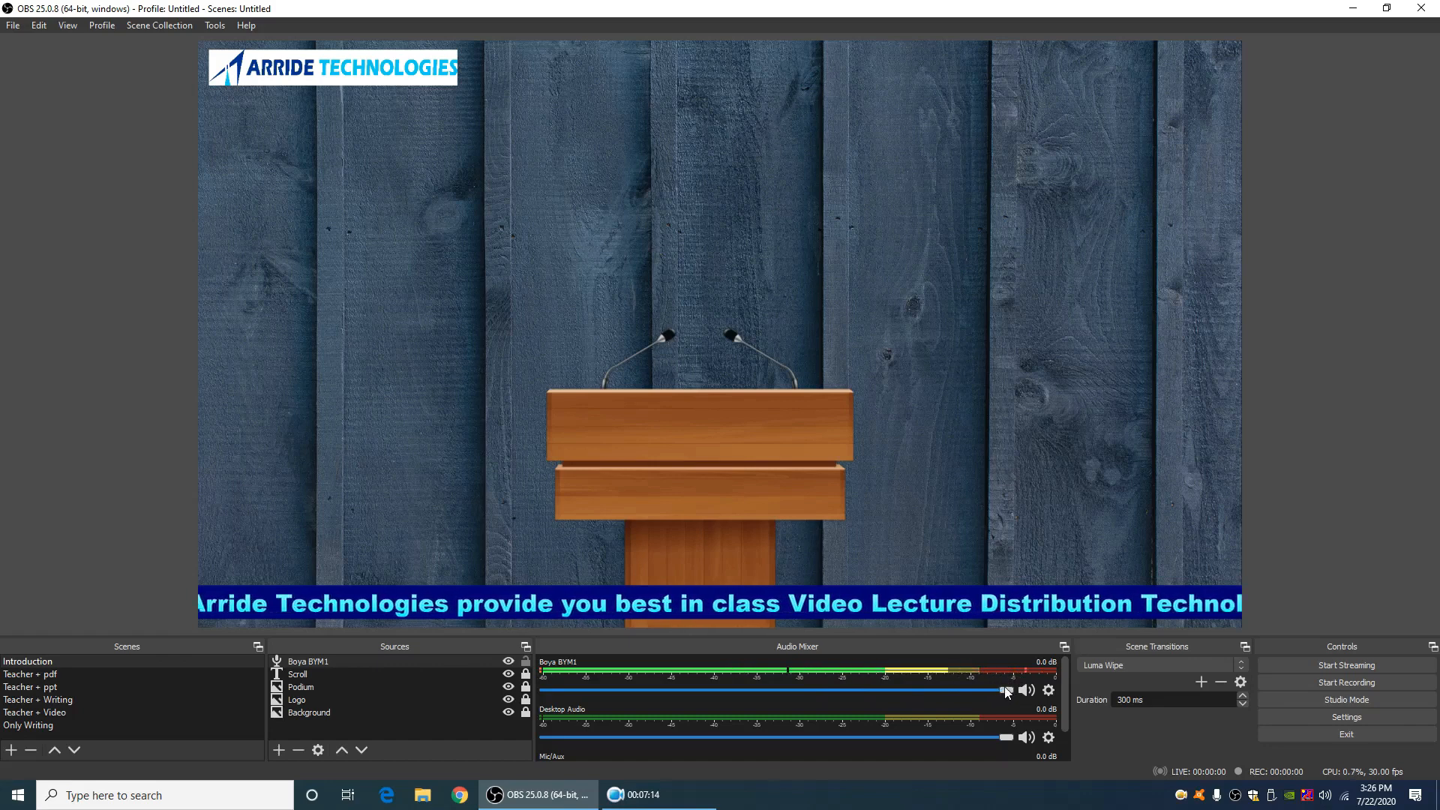
# Lower the Boya BYM1 volume in the audio mixer to -5.1 dB
pyautogui.moveTo(1006, 690); pyautogui.dragTo(968, 691)
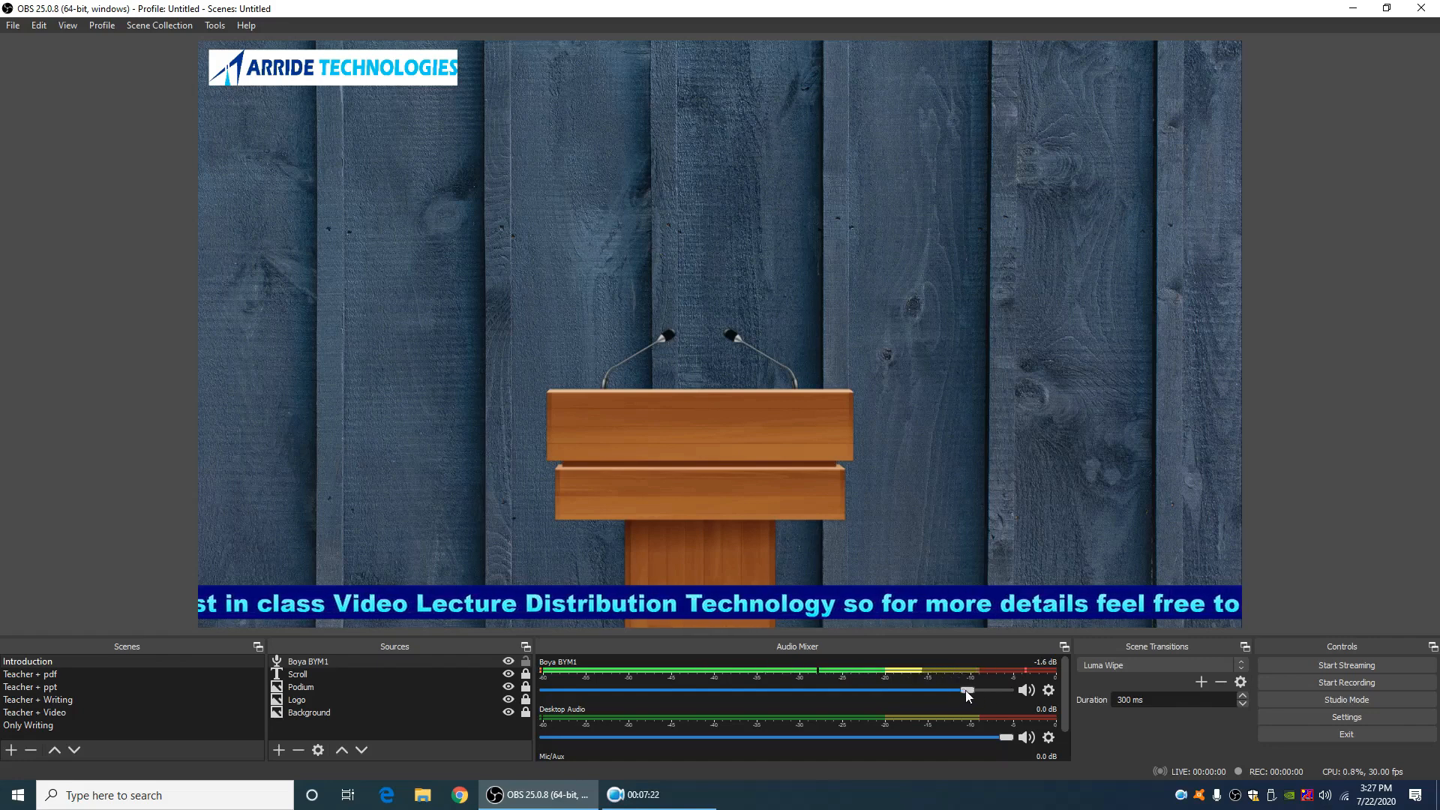
pyautogui.moveTo(966, 690); pyautogui.dragTo(919, 691)
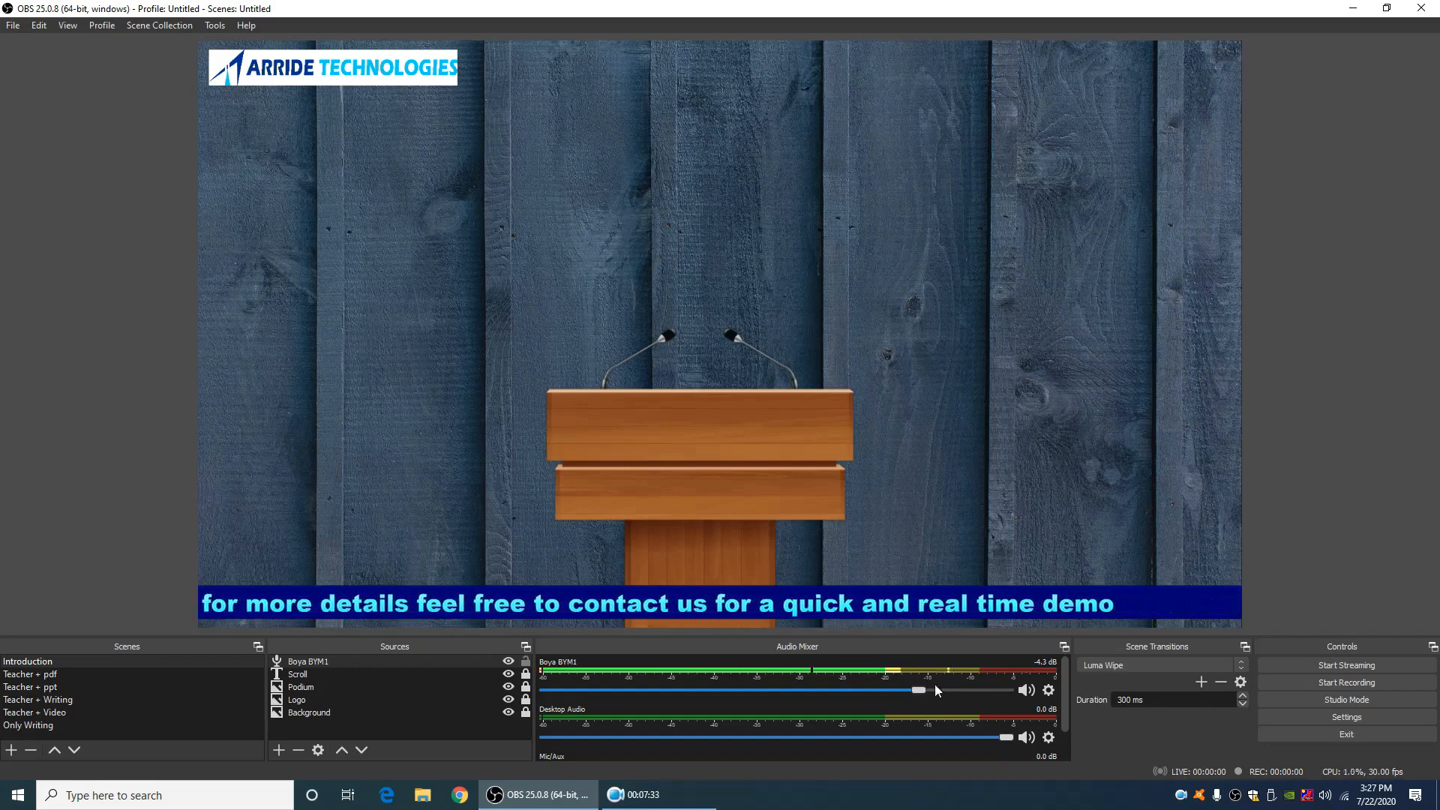
pyautogui.moveTo(919, 690); pyautogui.dragTo(920, 688)
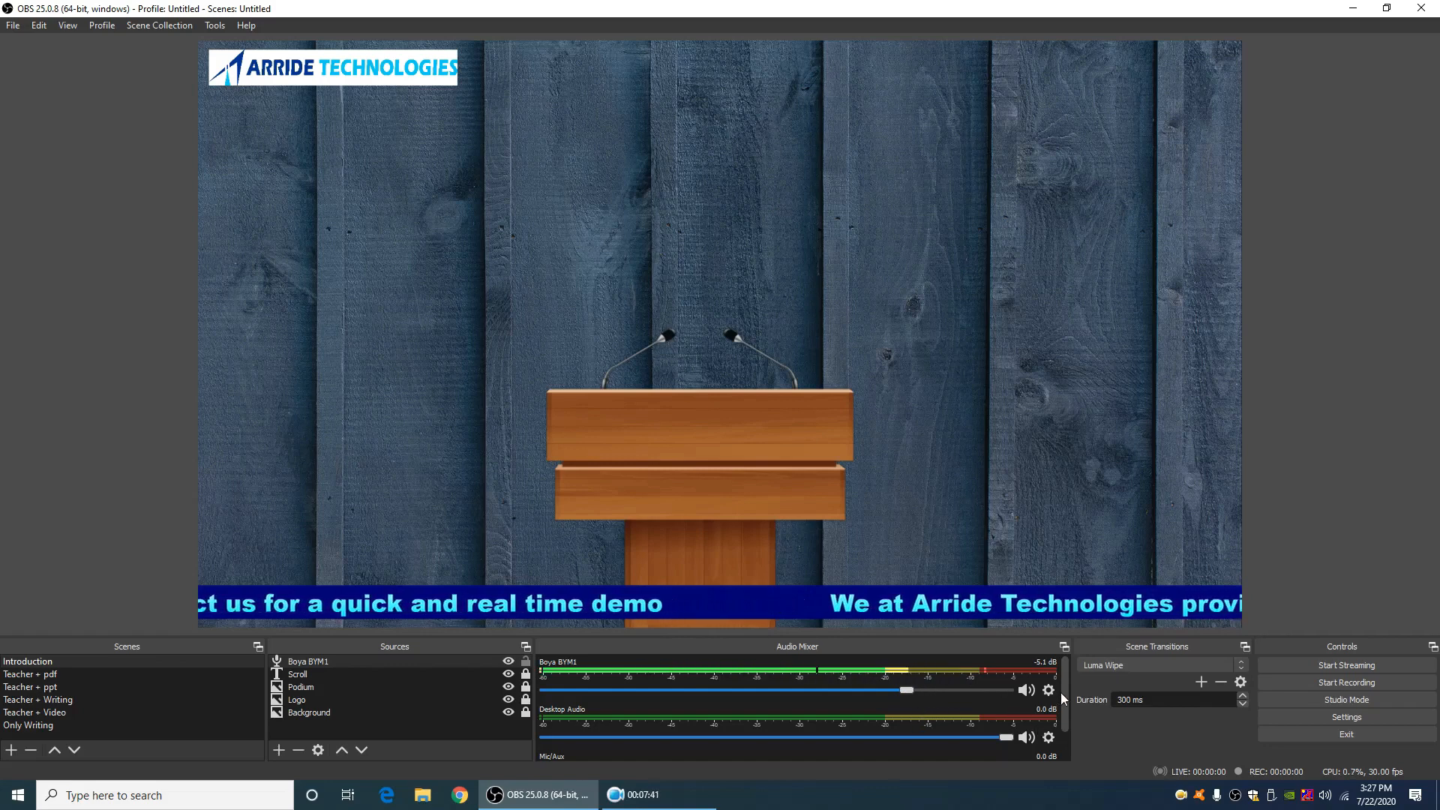
# Mute the Desktop Audio channel in the audio mixer
pyautogui.moveTo(1064, 686); pyautogui.dragTo(1062, 721)
pyautogui.click(1026, 701)
pyautogui.moveTo(1065, 733); pyautogui.dragTo(1065, 678)
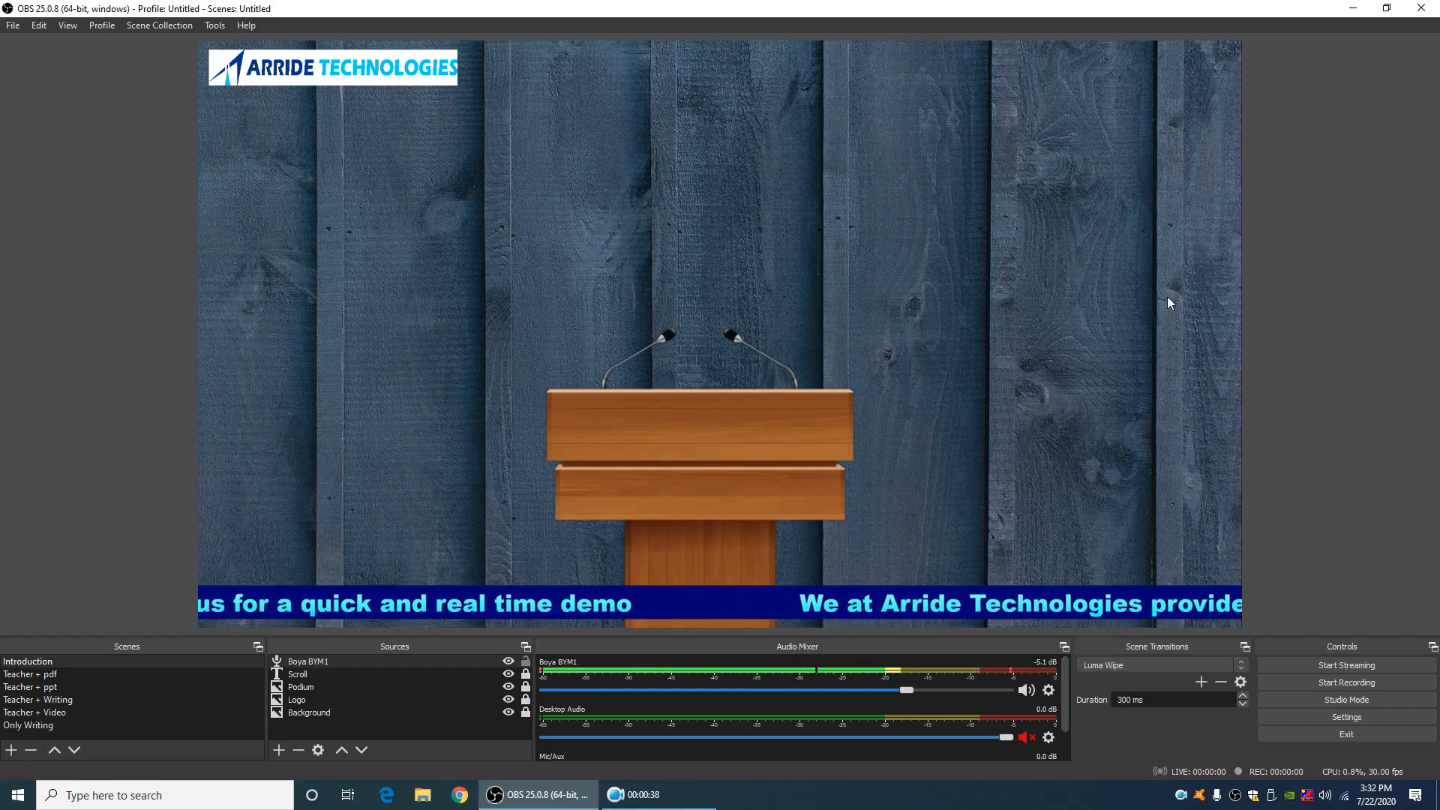
# Add a new Video Capture Device source named Logitech Webcam C922 Pro Stream to the Introduction scene
pyautogui.click(284, 750)
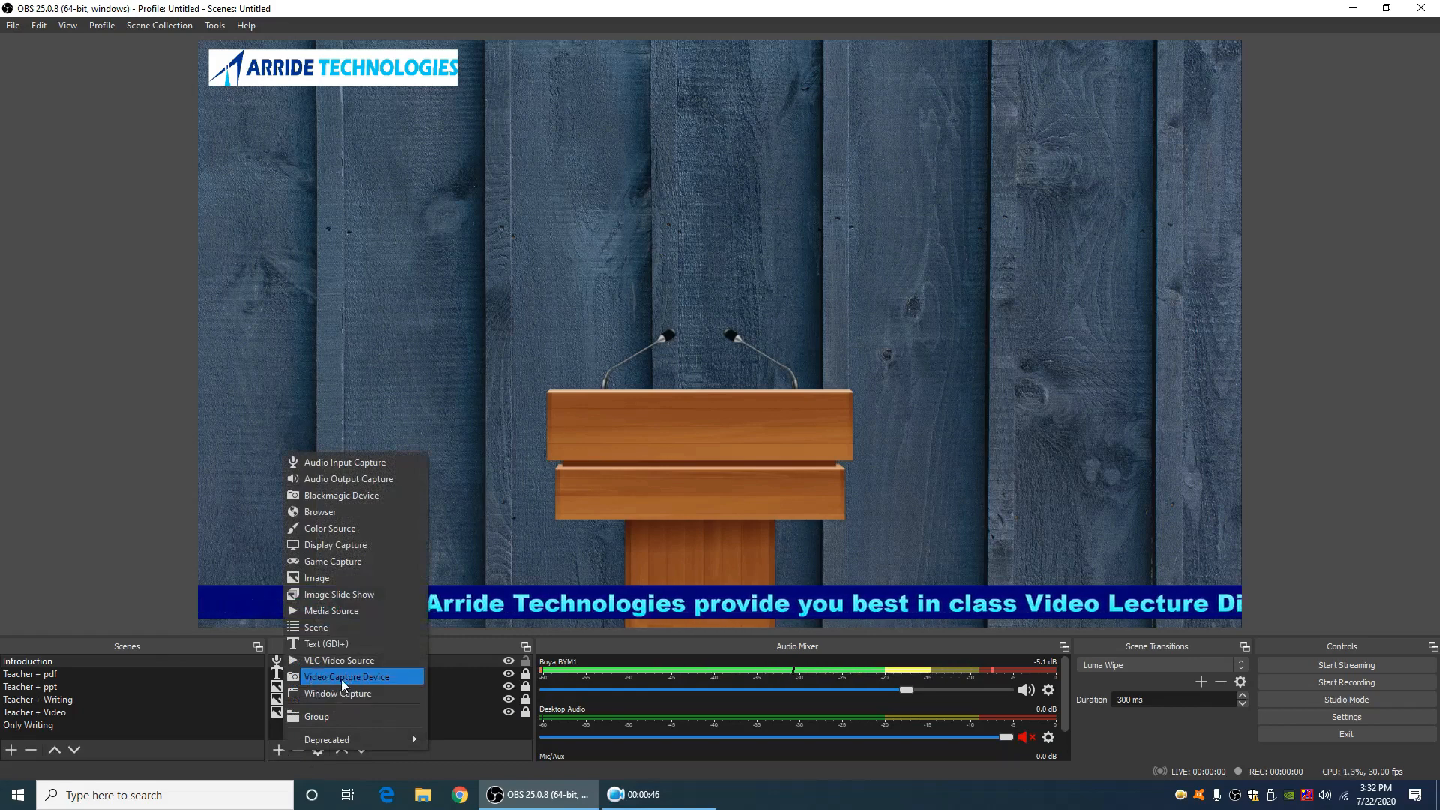
pyautogui.click(360, 678)
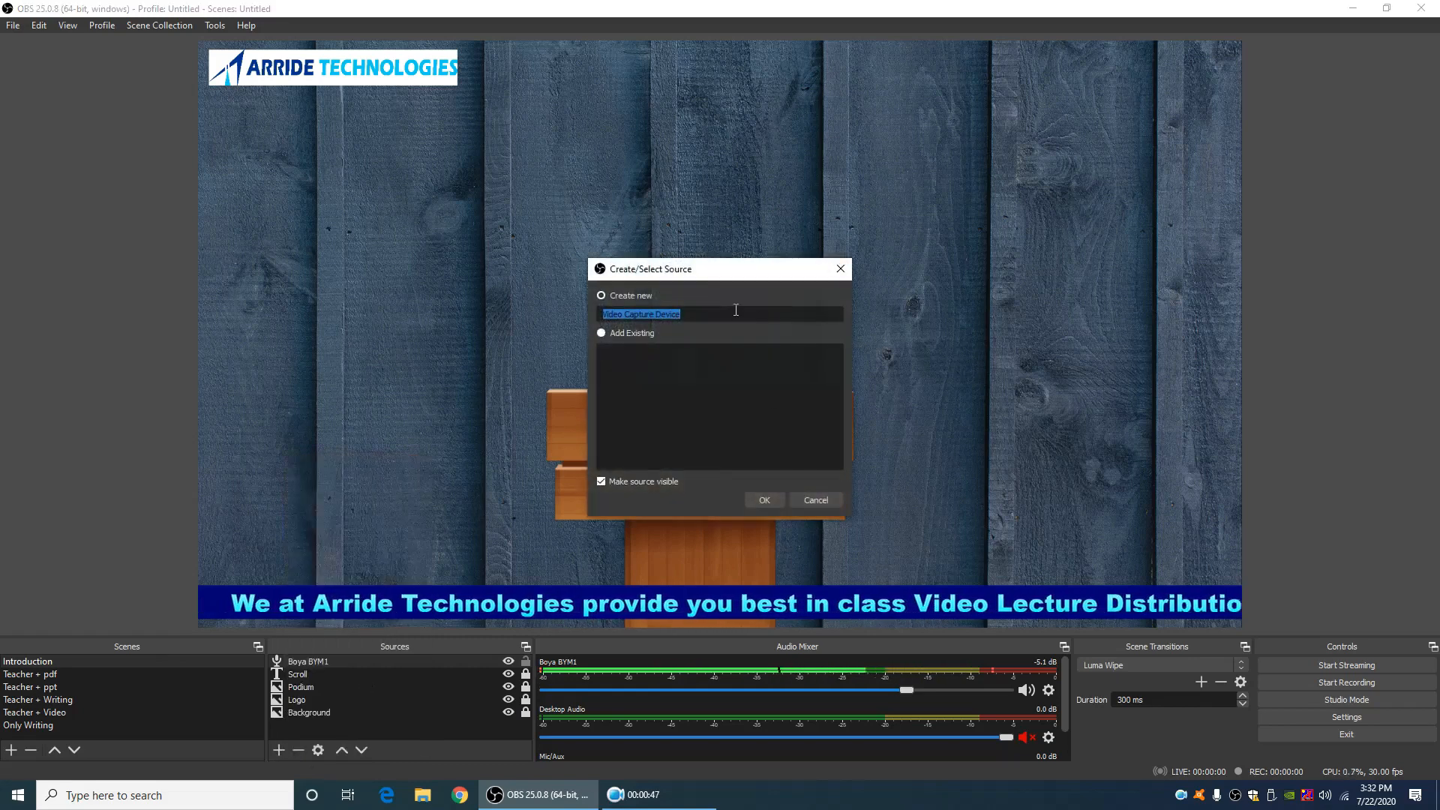
pyautogui.press('BackSpace')
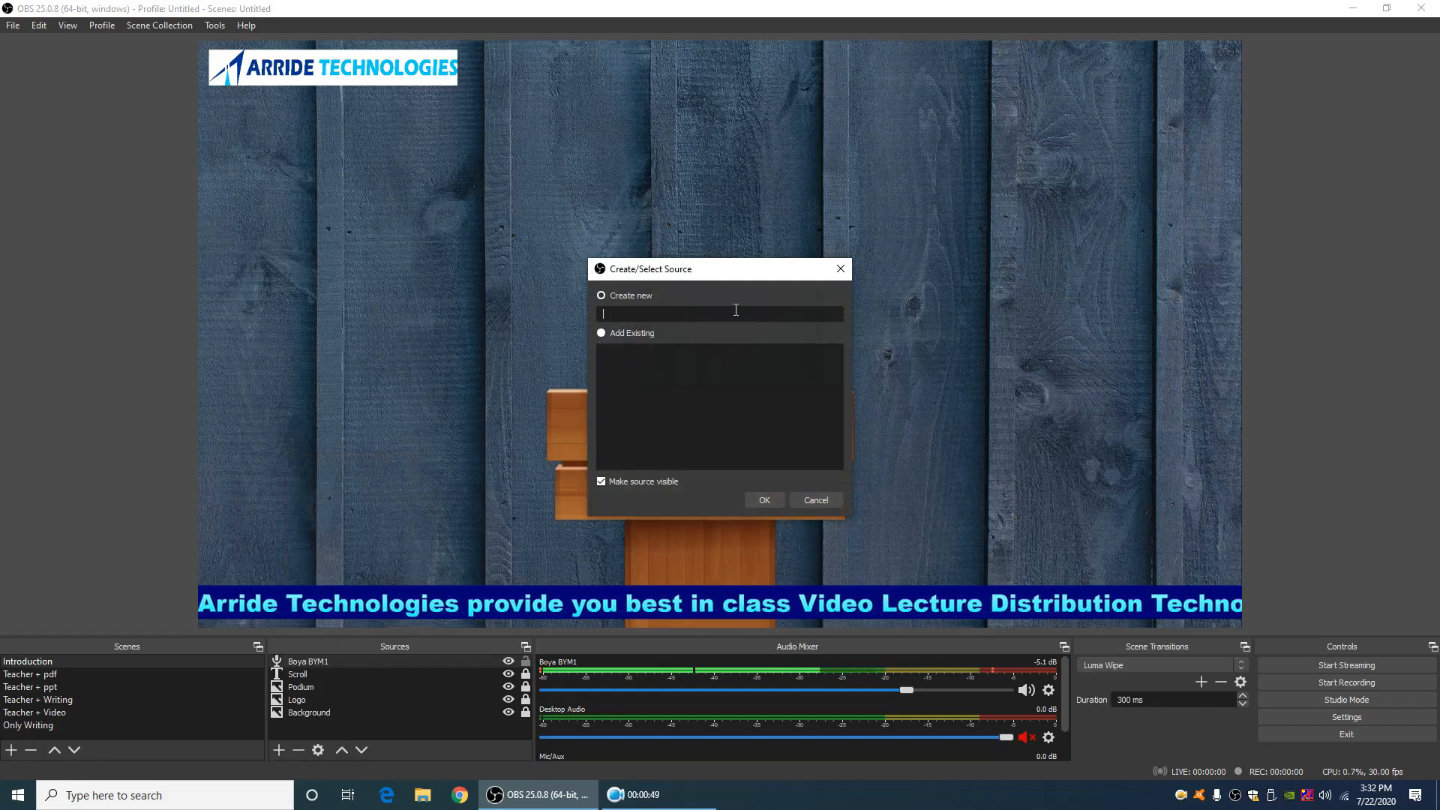
pyautogui.write('ogitec')
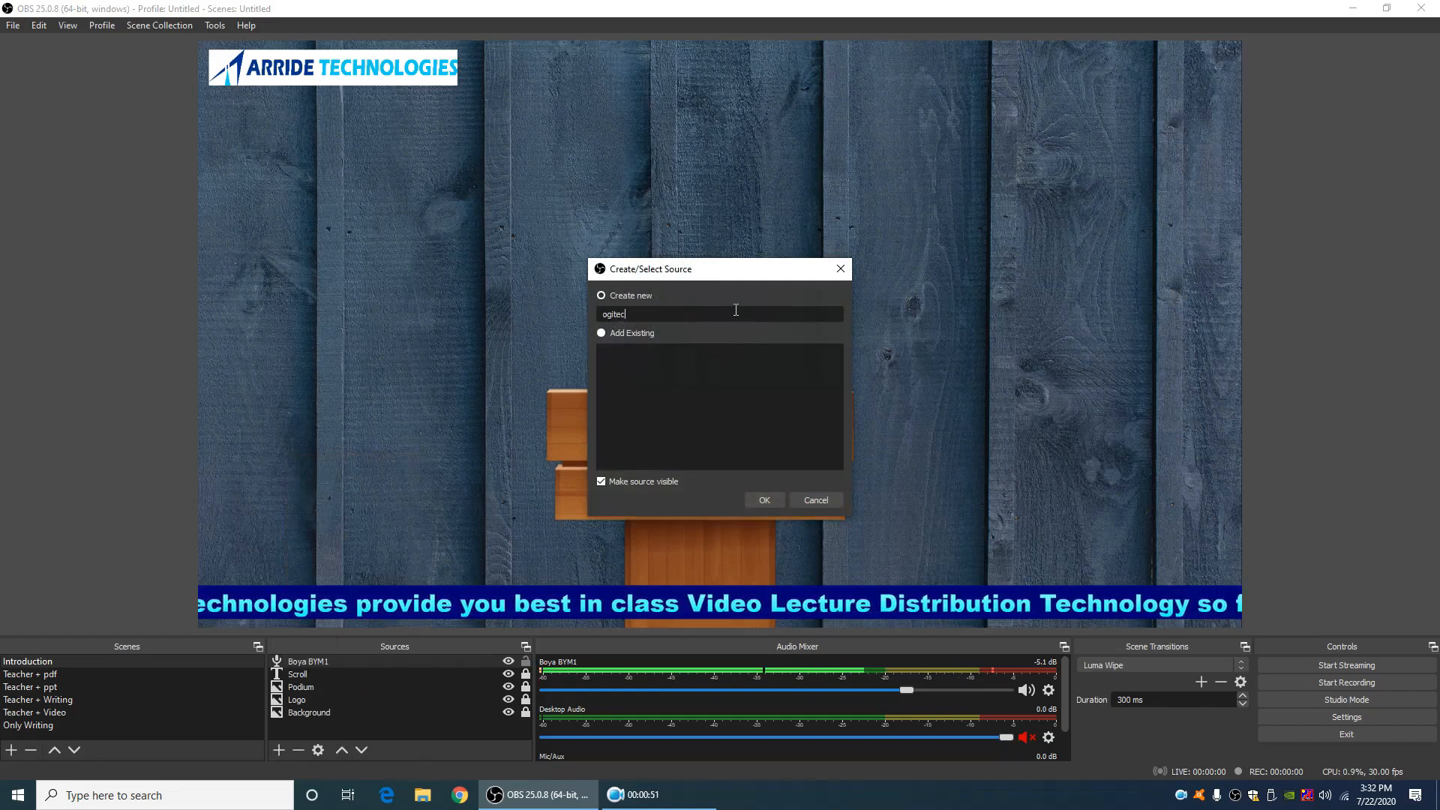
pyautogui.press('BackSpace')
pyautogui.press('BackSpace')
pyautogui.press('BackSpace')
pyautogui.press('BackSpace')
pyautogui.press('BackSpace')
pyautogui.press('BackSpace')
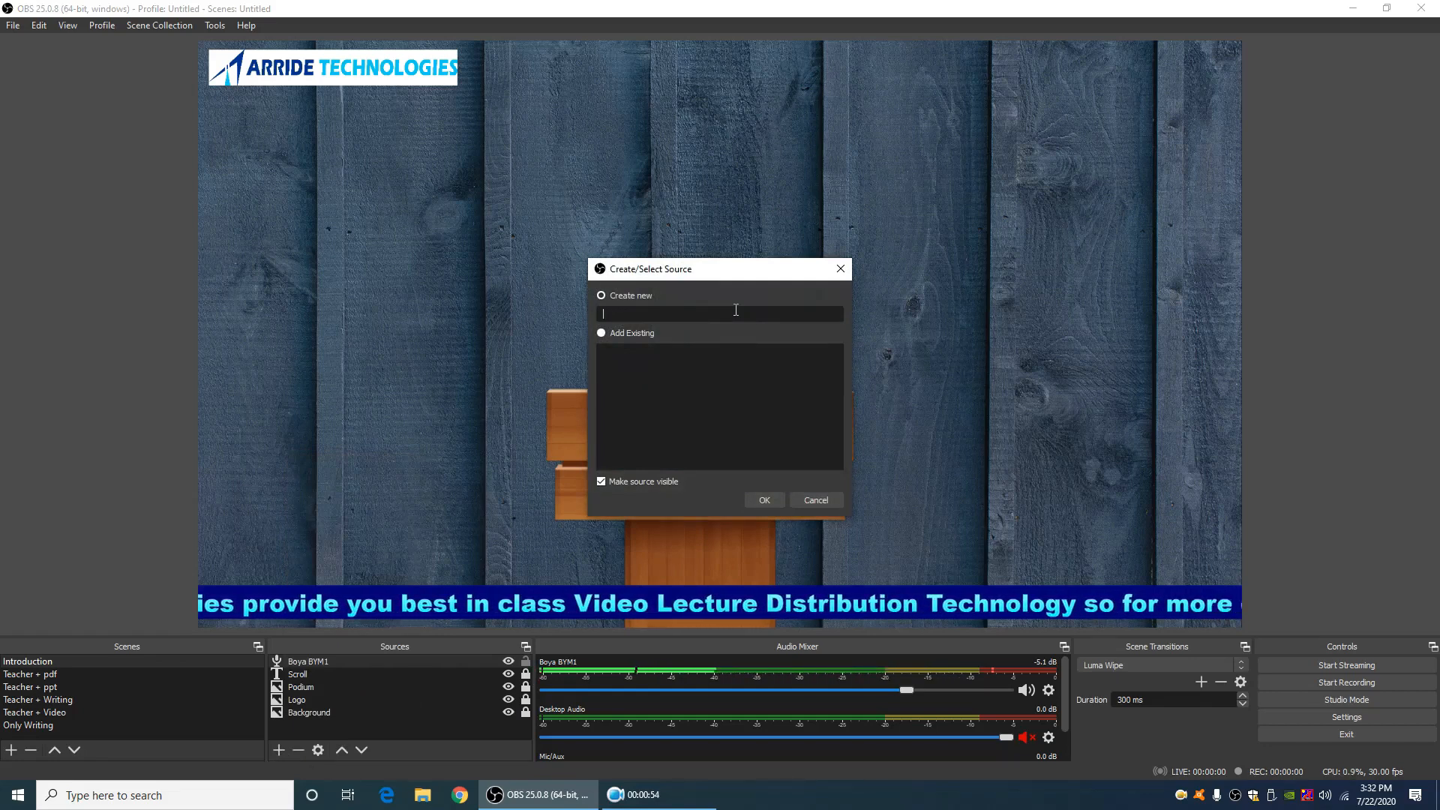
pyautogui.write('Logitech Webcam ')
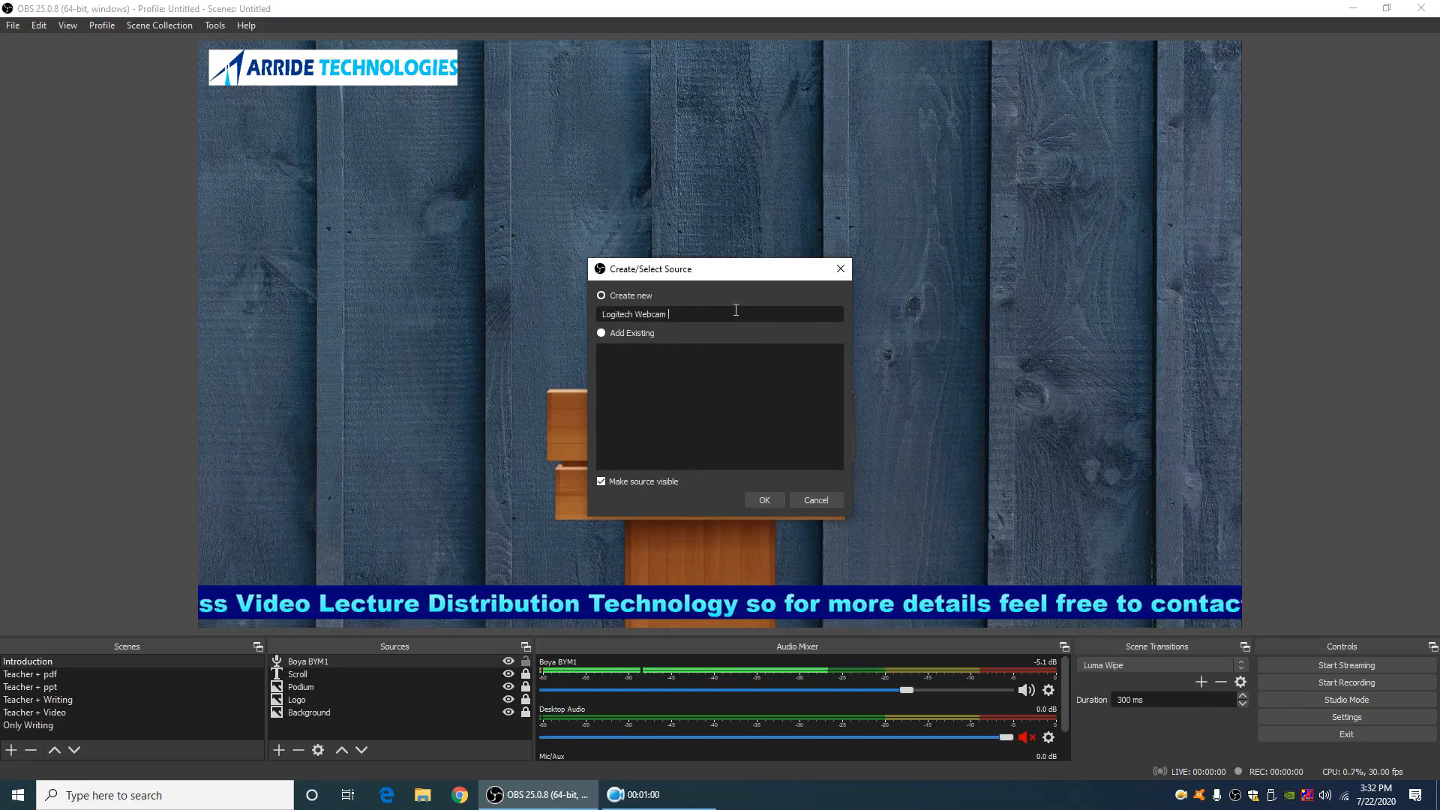
pyautogui.write('C922')
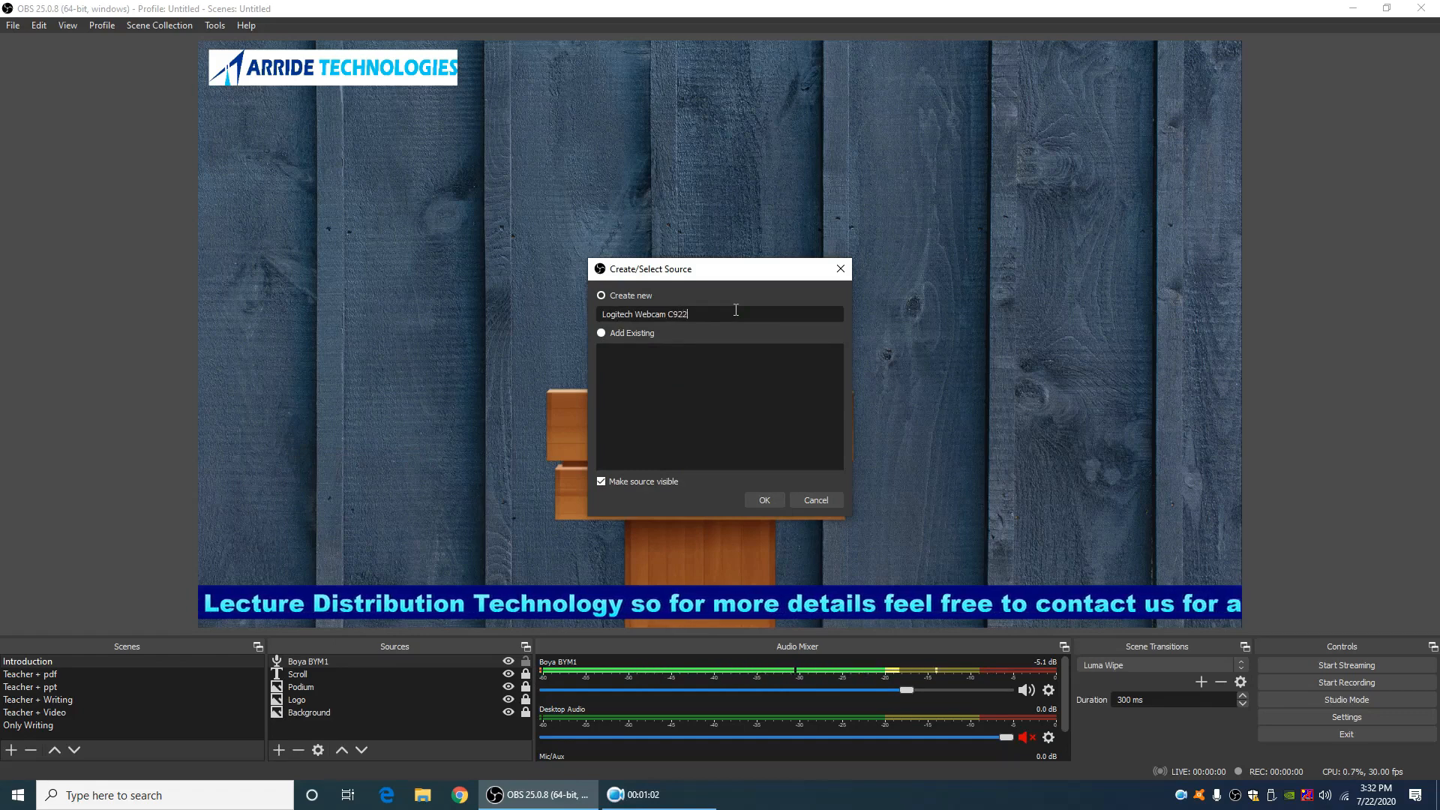
pyautogui.write(' Pro Stream')
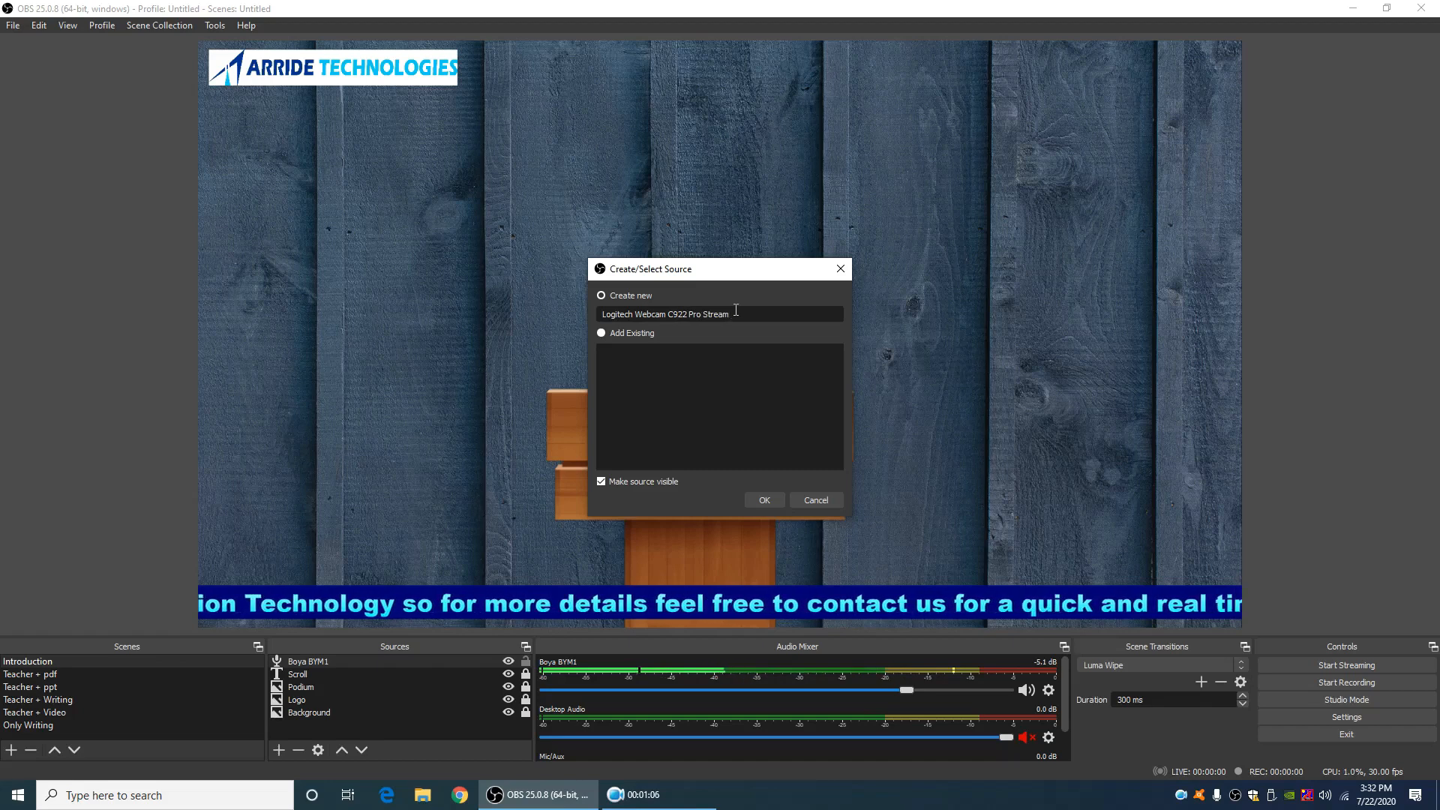
pyautogui.click(766, 502)
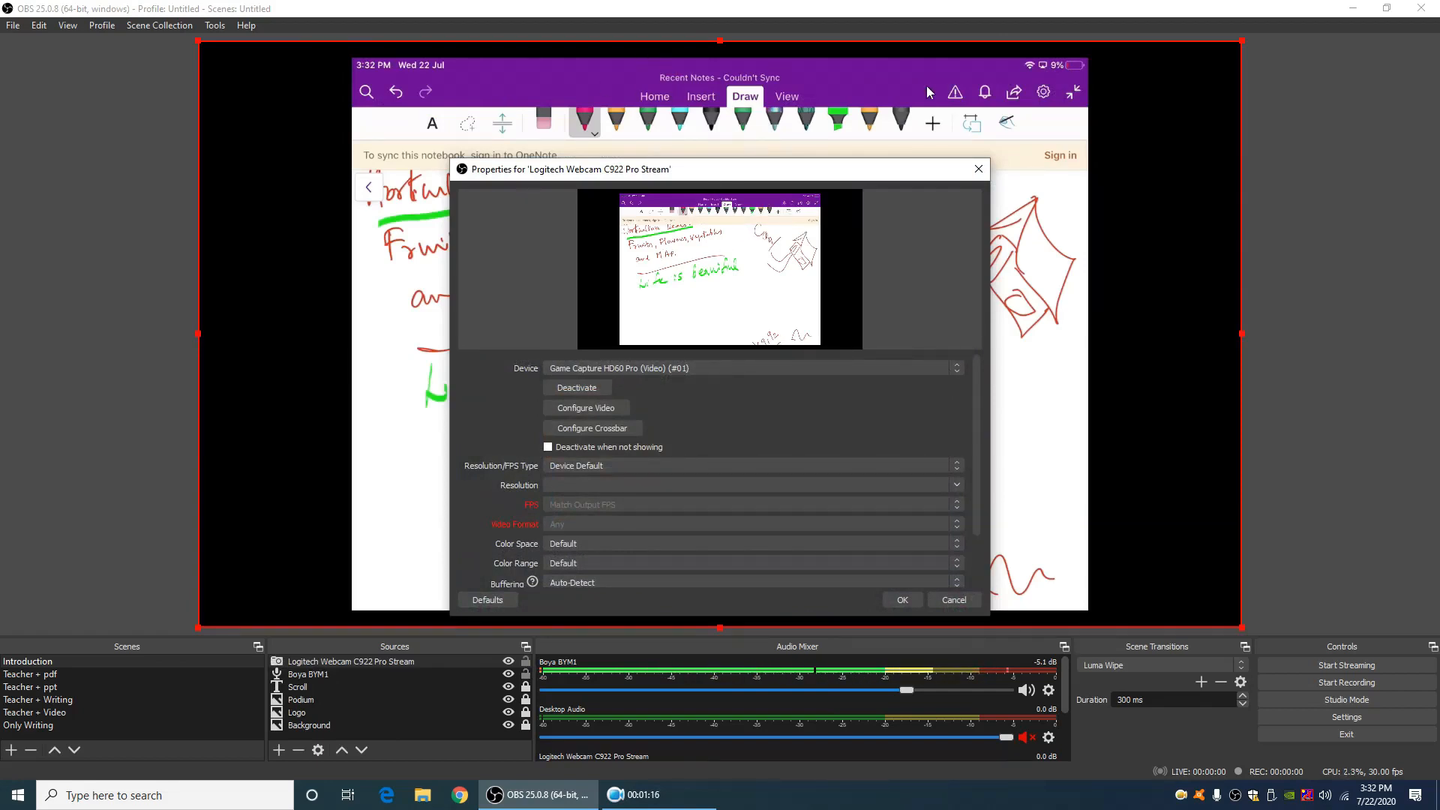
# Set the video source's device to c922 Pro Stream Webcam and review its image and camera control settings without changing them
pyautogui.click(958, 370)
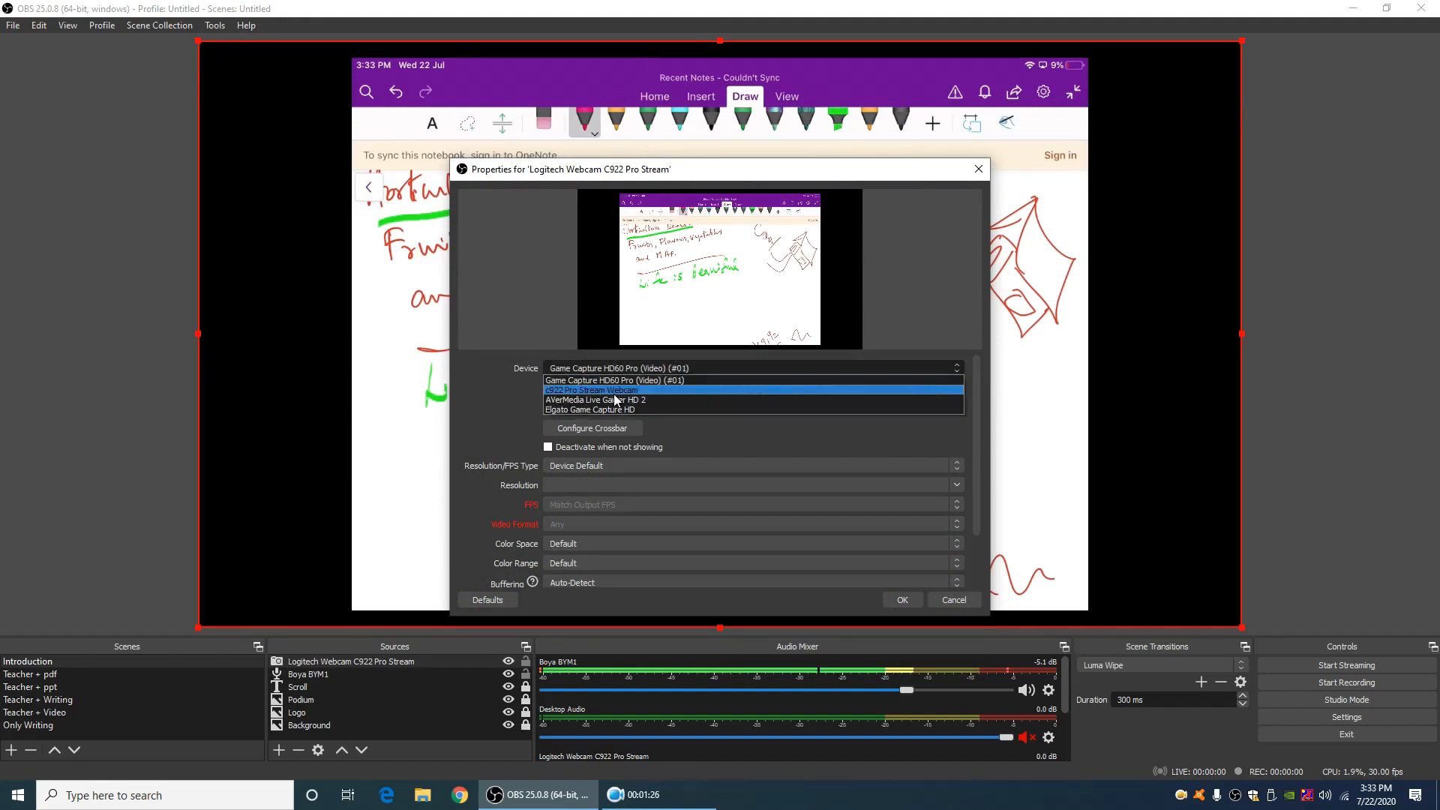
pyautogui.click(637, 392)
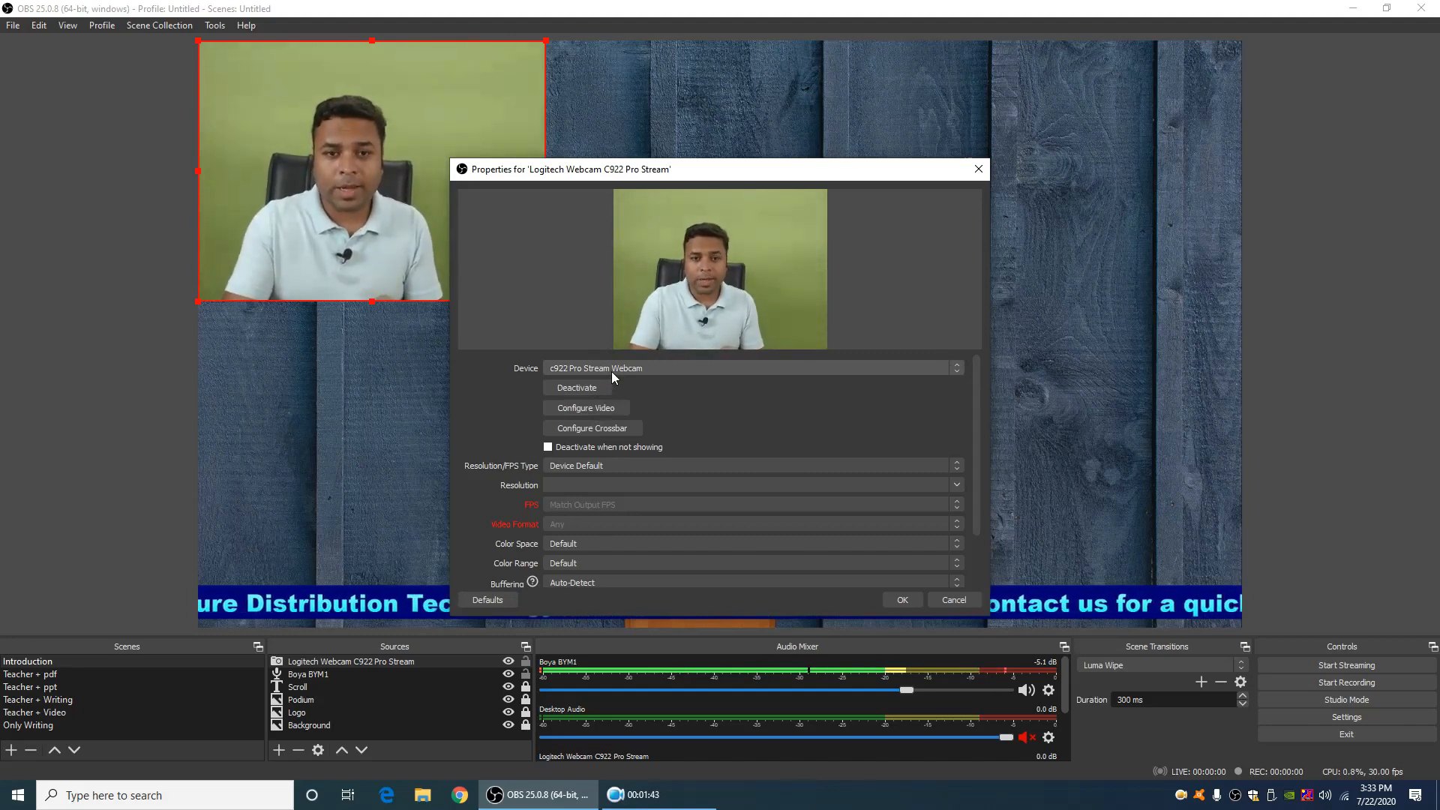
pyautogui.click(585, 408)
pyautogui.moveTo(114, 41); pyautogui.dragTo(922, 143)
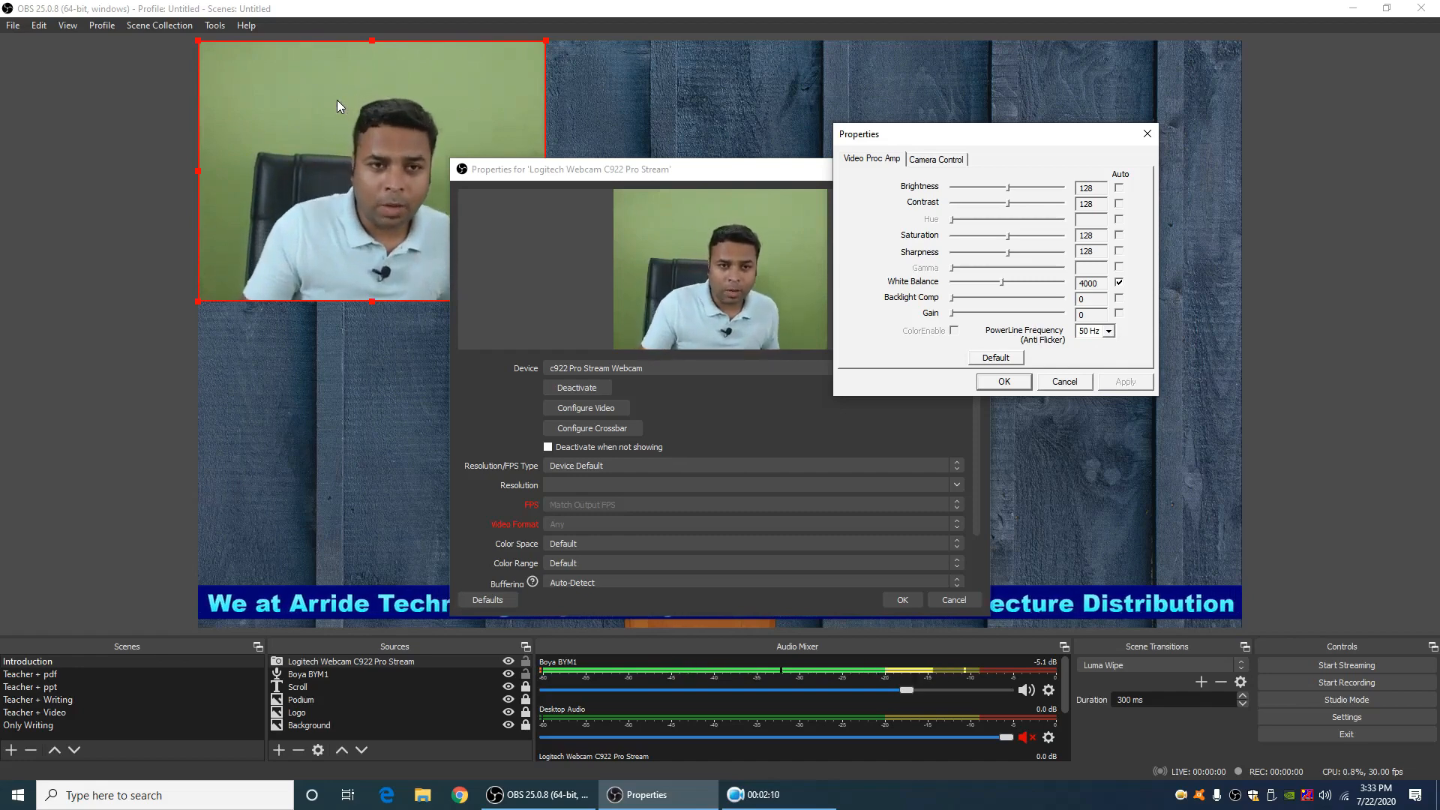
pyautogui.click(942, 162)
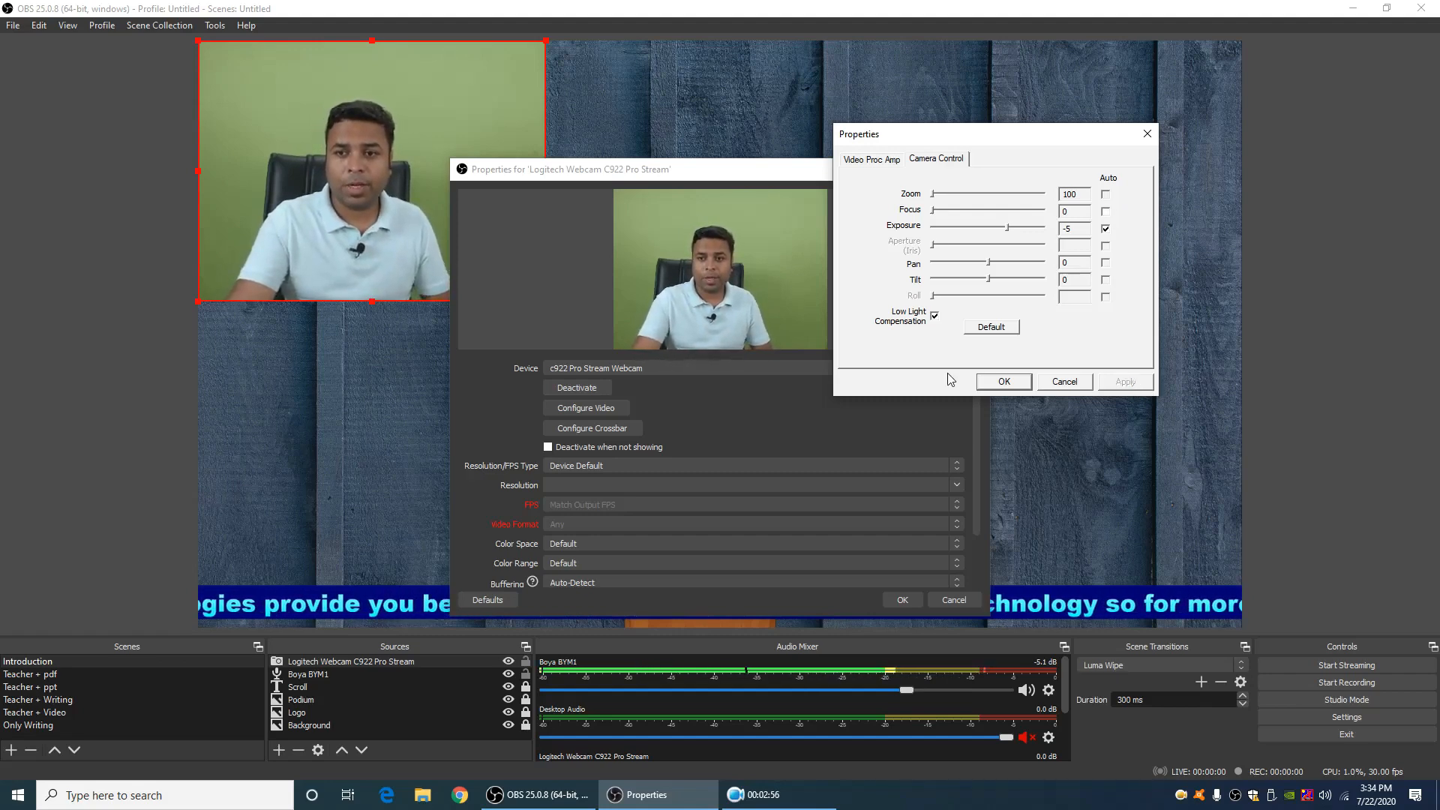
pyautogui.click(1005, 383)
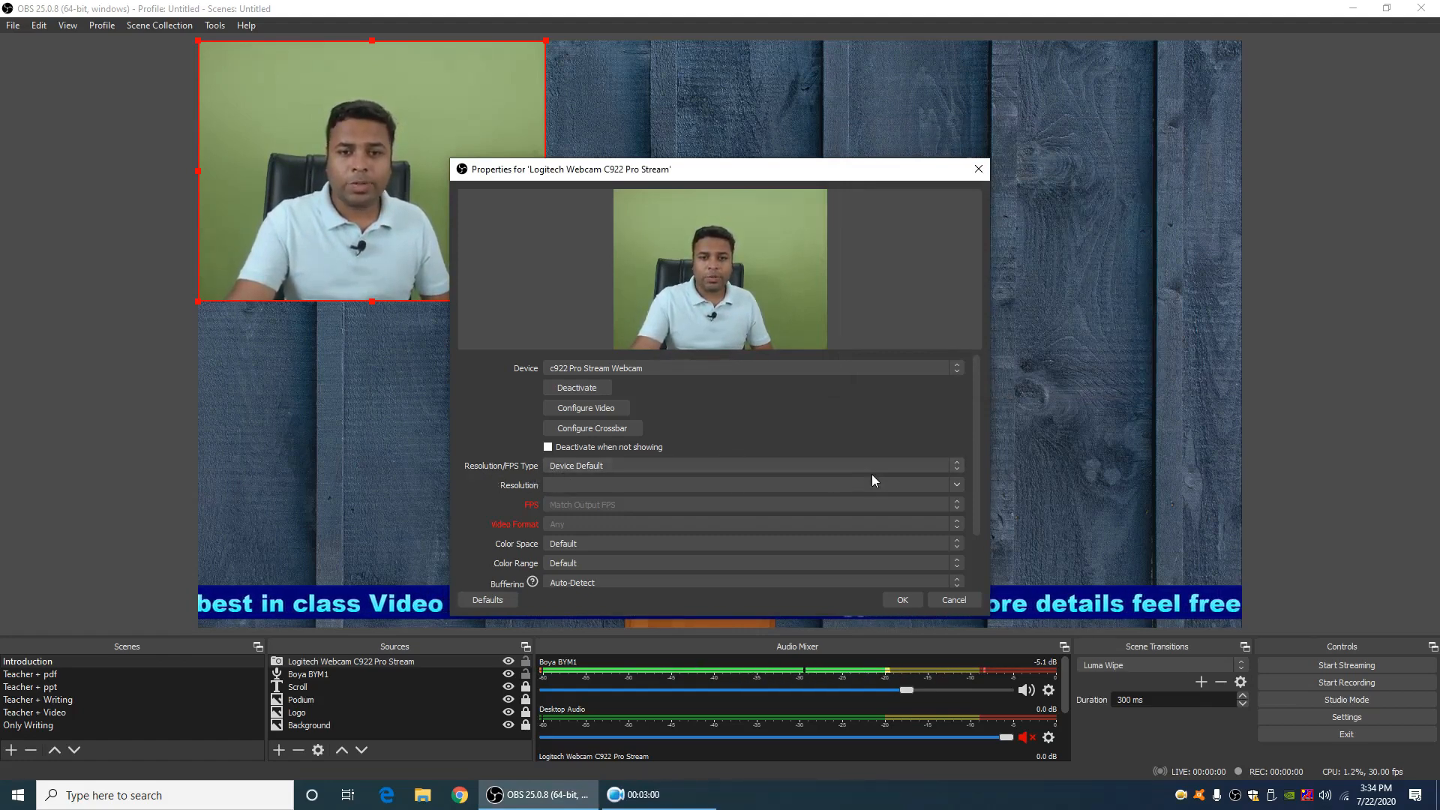
# Set the webcam's resolution type to Custom with a resolution of 1920x1080 and accept the source properties
pyautogui.click(958, 466)
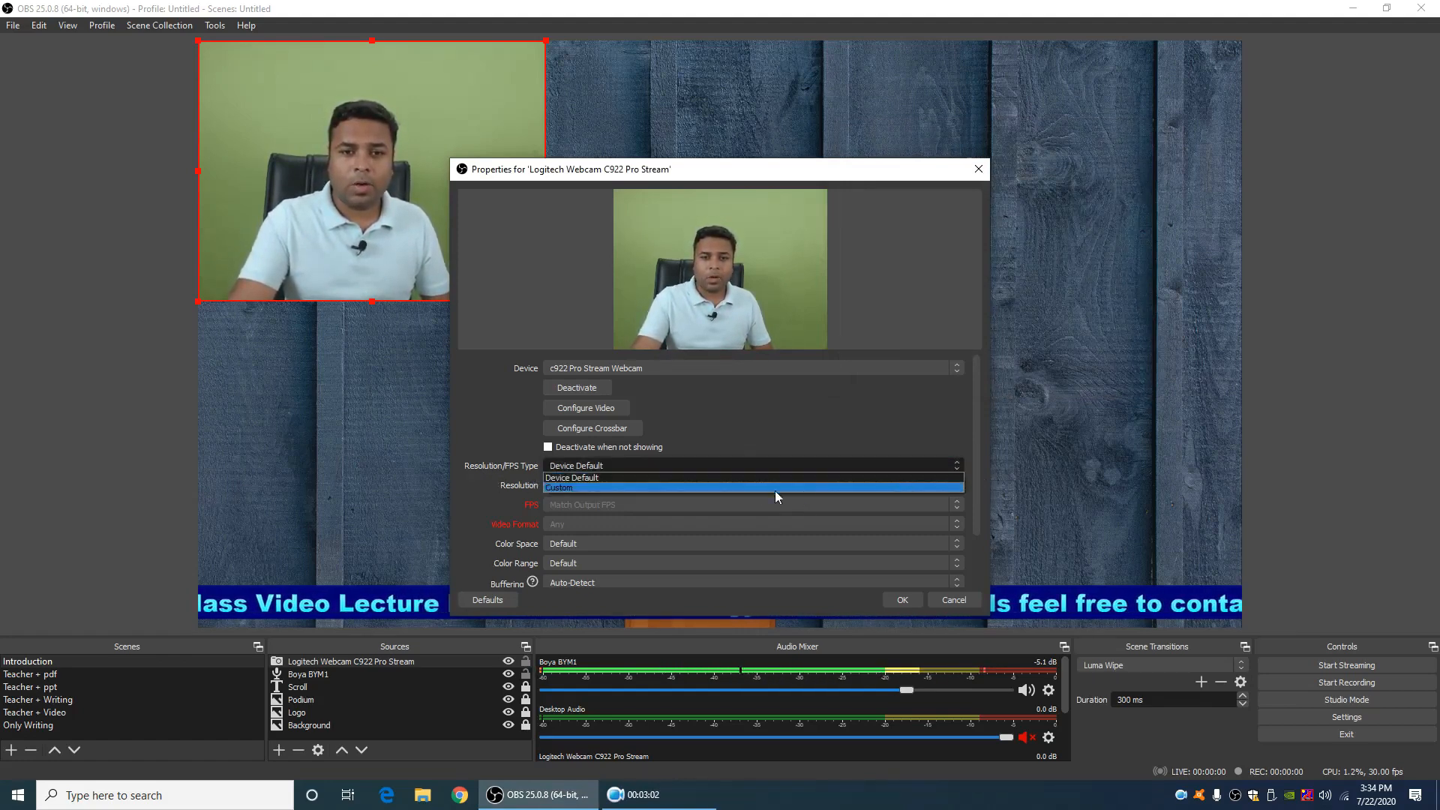
pyautogui.click(564, 487)
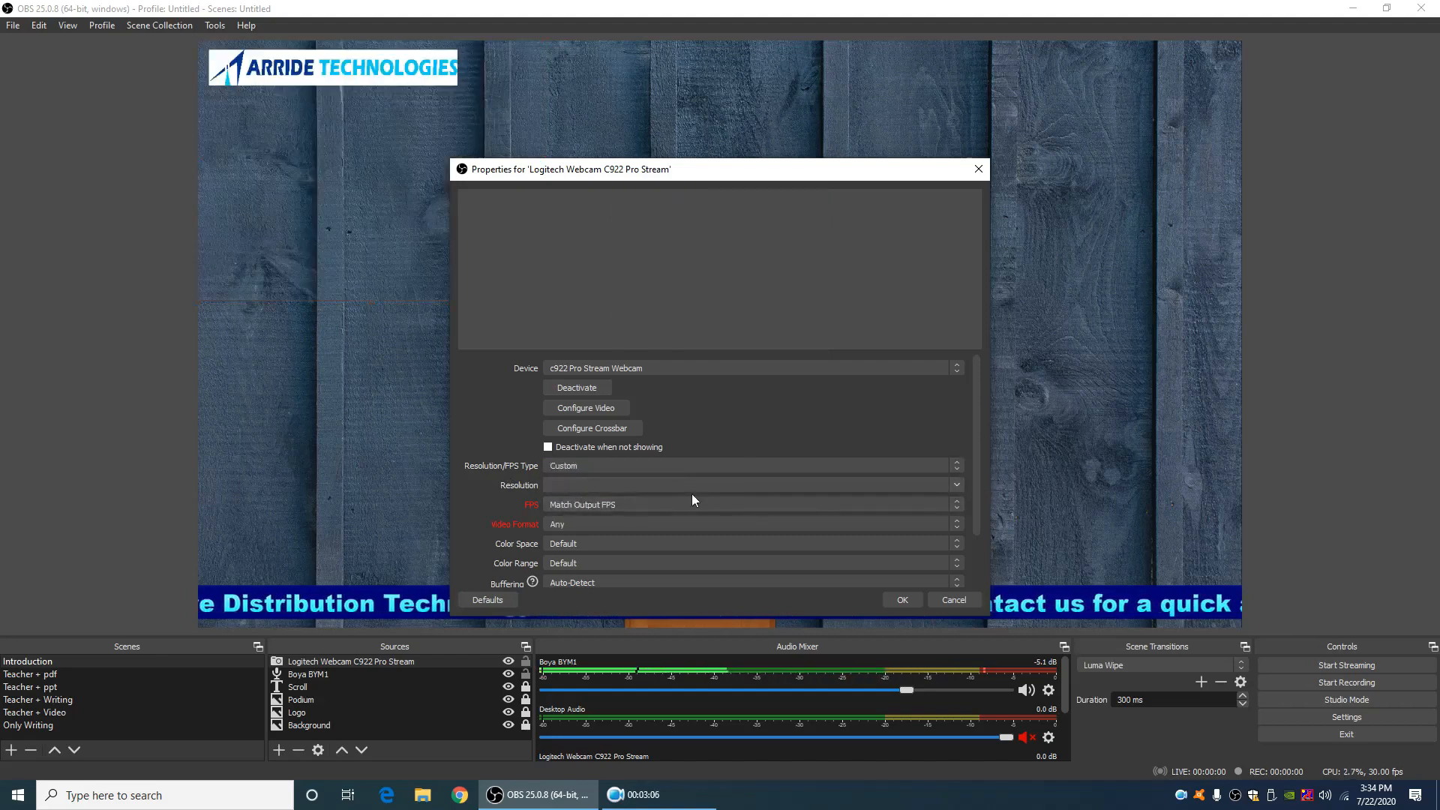
pyautogui.click(961, 489)
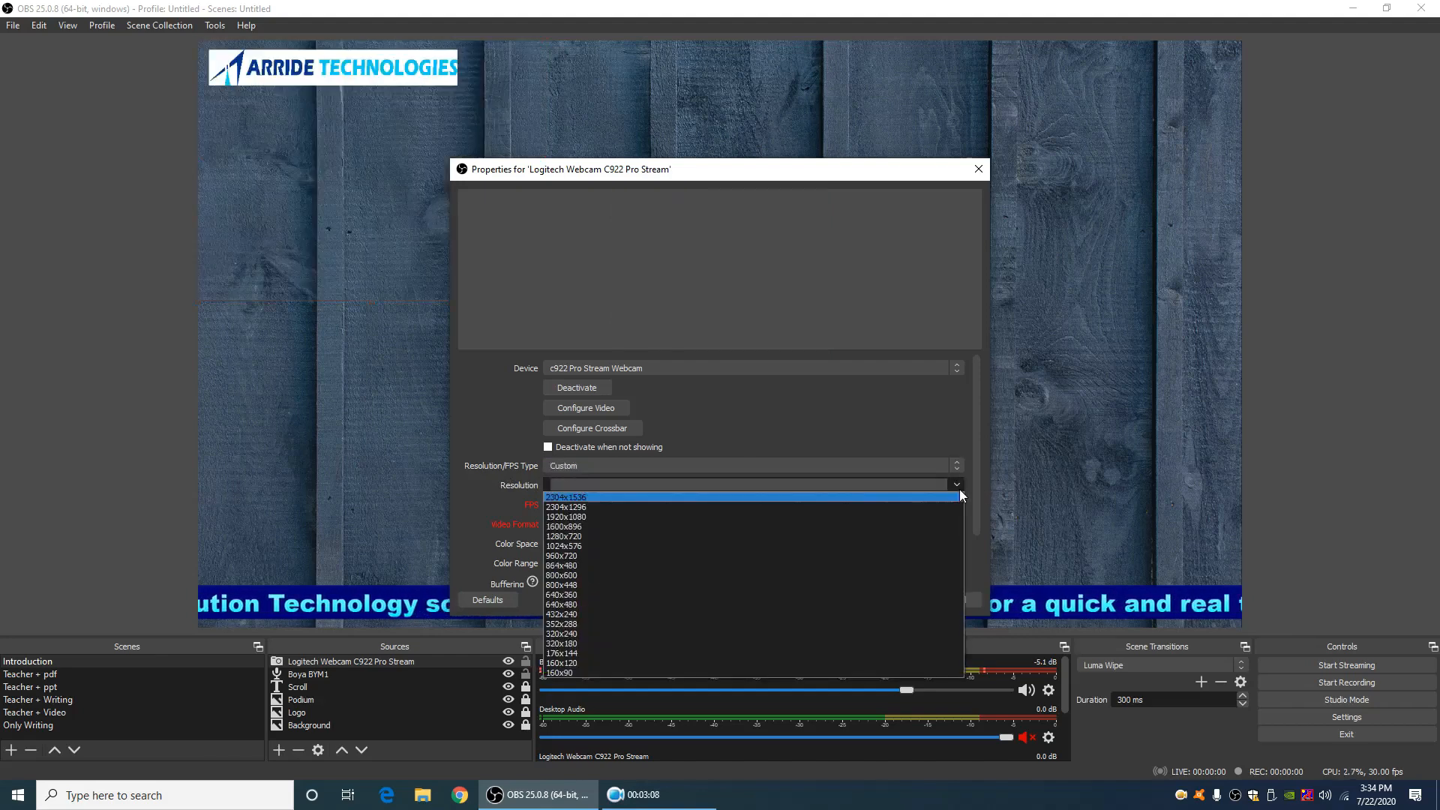
pyautogui.click(628, 517)
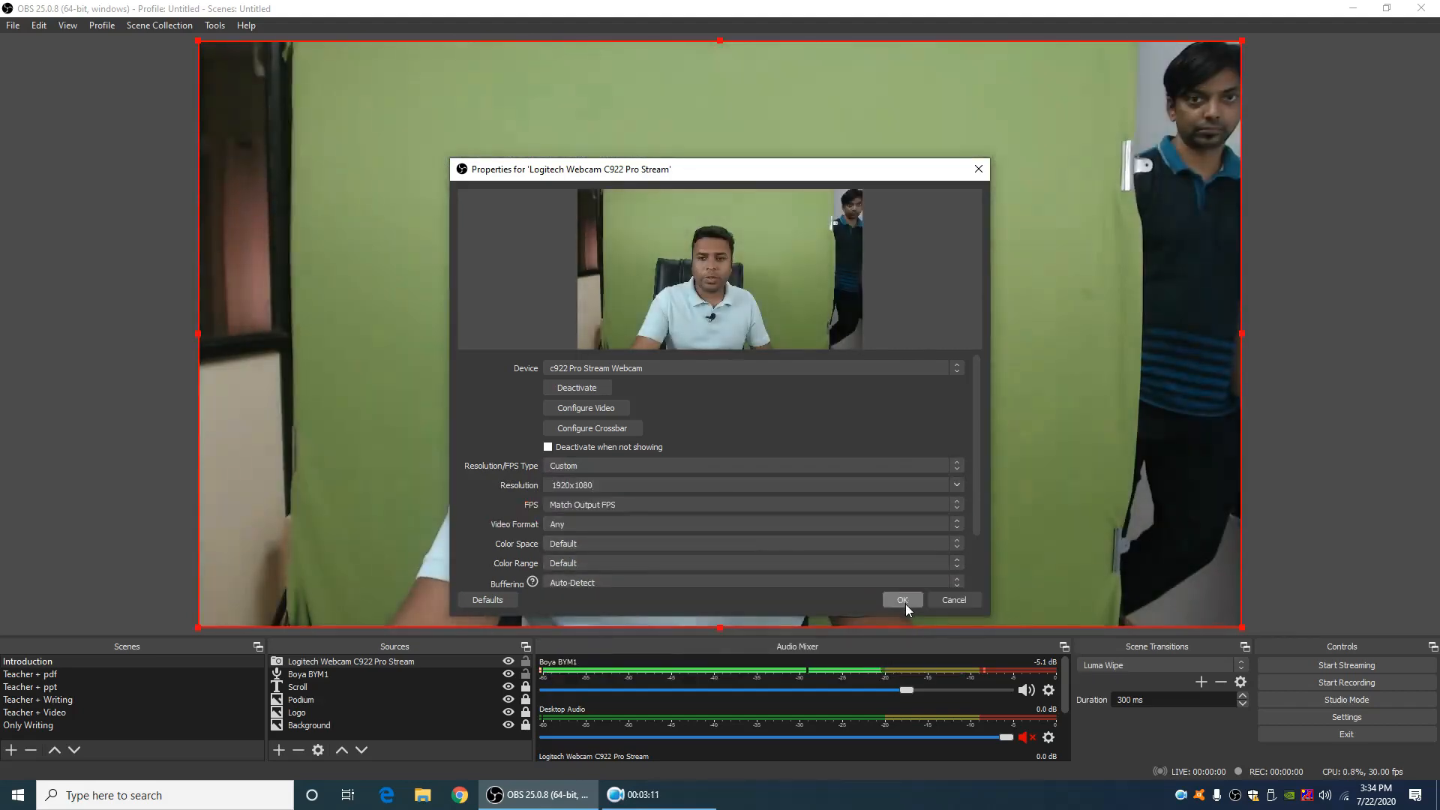
pyautogui.click(902, 600)
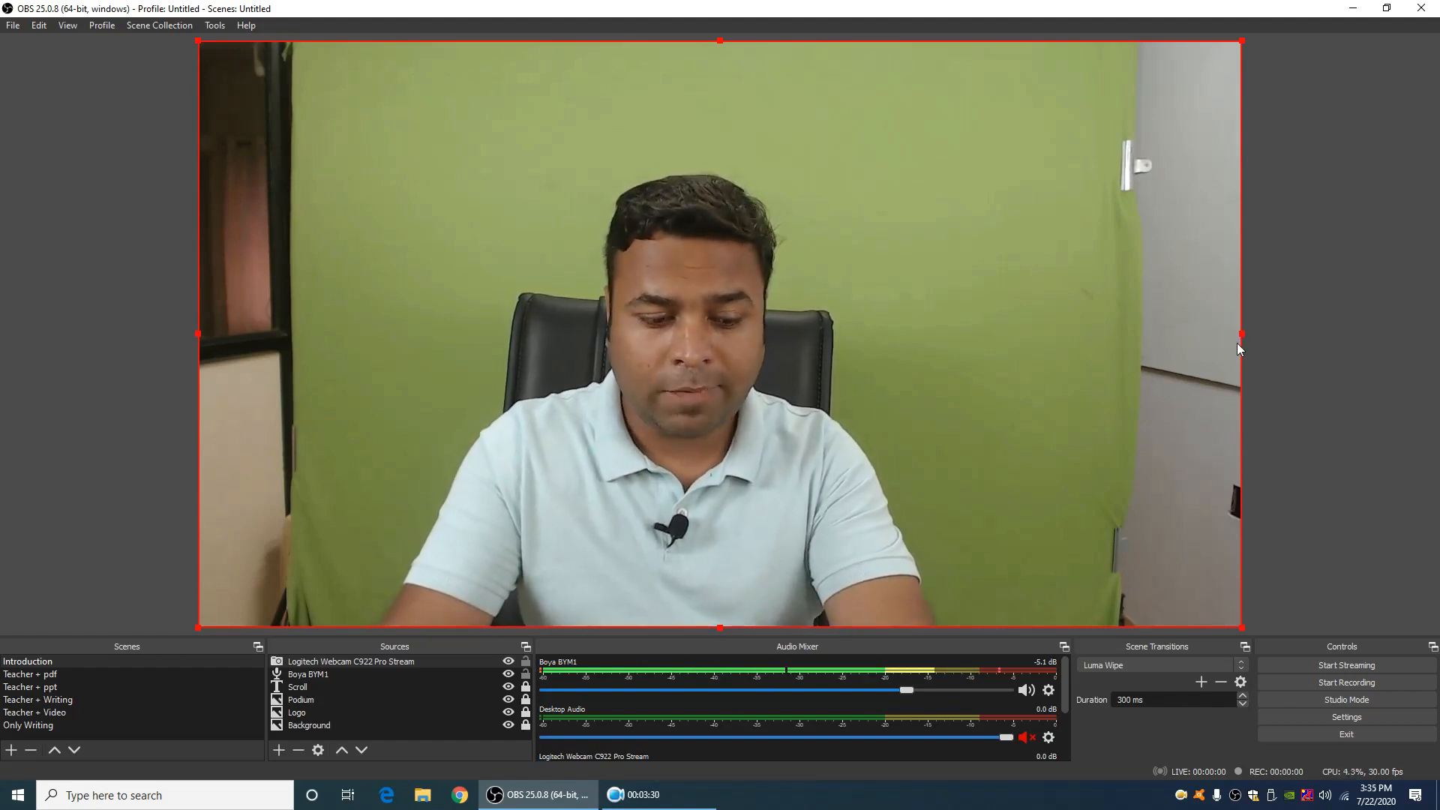
# Crop both sides of the webcam picture so only the area in front of the green backdrop remains
pyautogui.moveTo(1240, 334); pyautogui.dragTo(1114, 337)
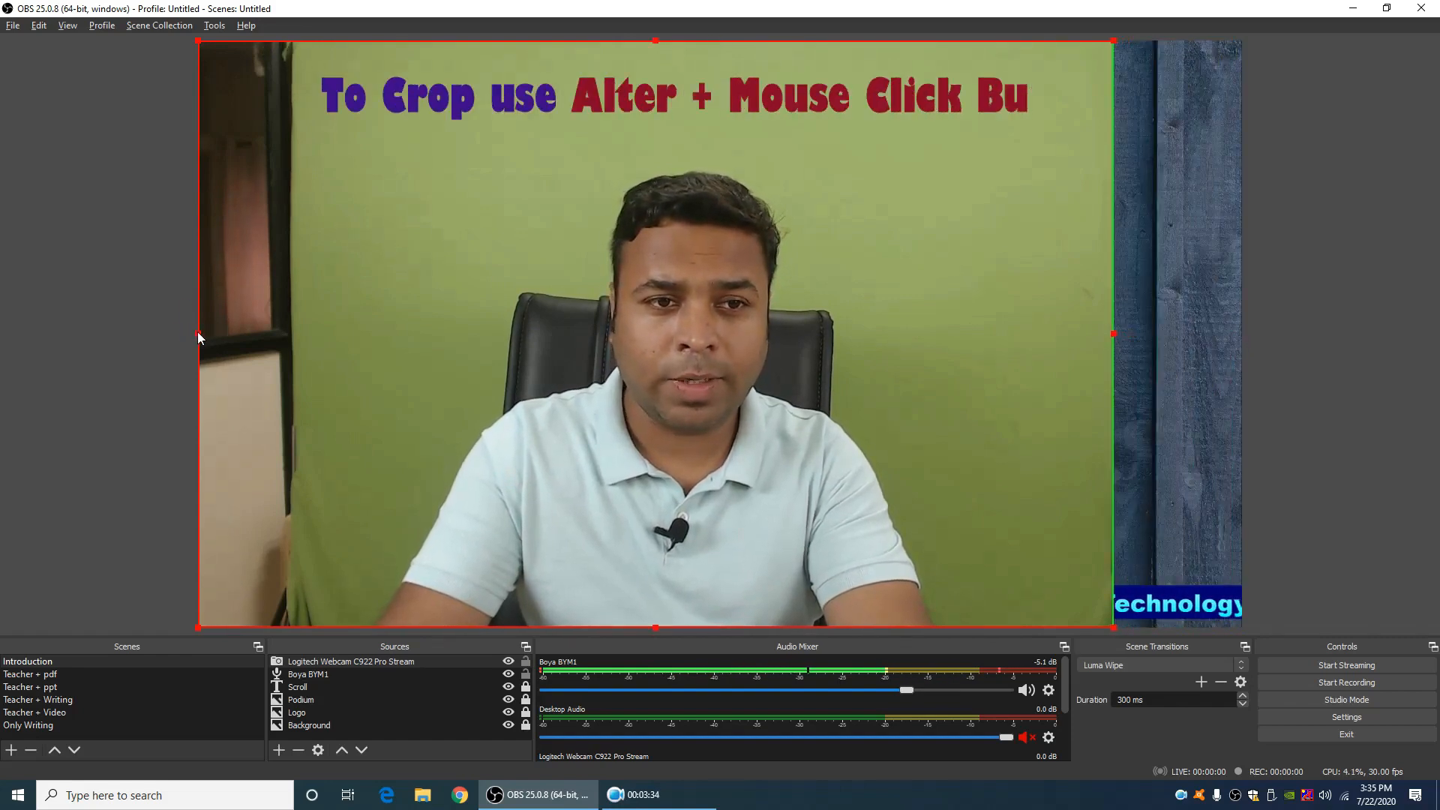
pyautogui.moveTo(198, 334); pyautogui.dragTo(315, 335)
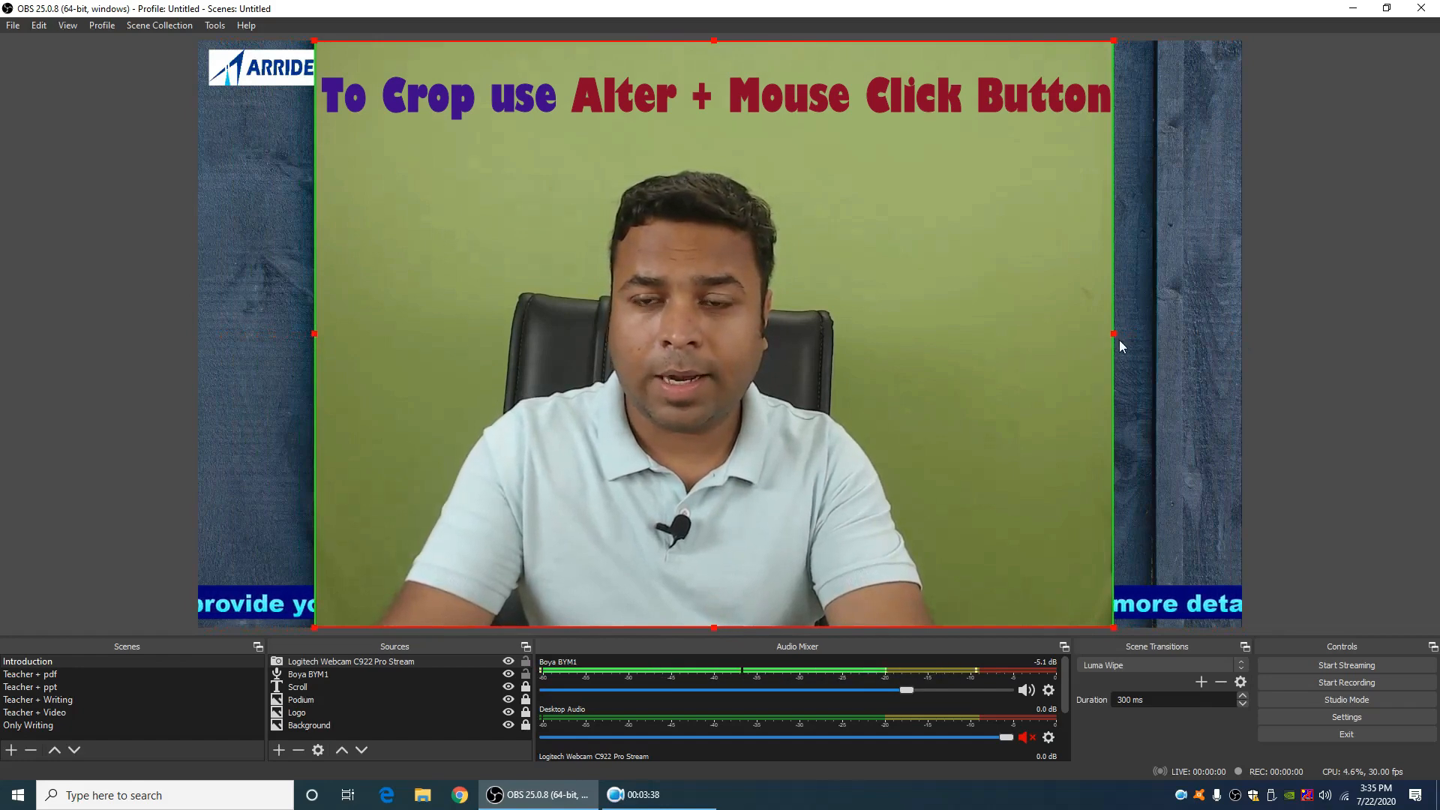
pyautogui.moveTo(1116, 341); pyautogui.dragTo(1112, 339)
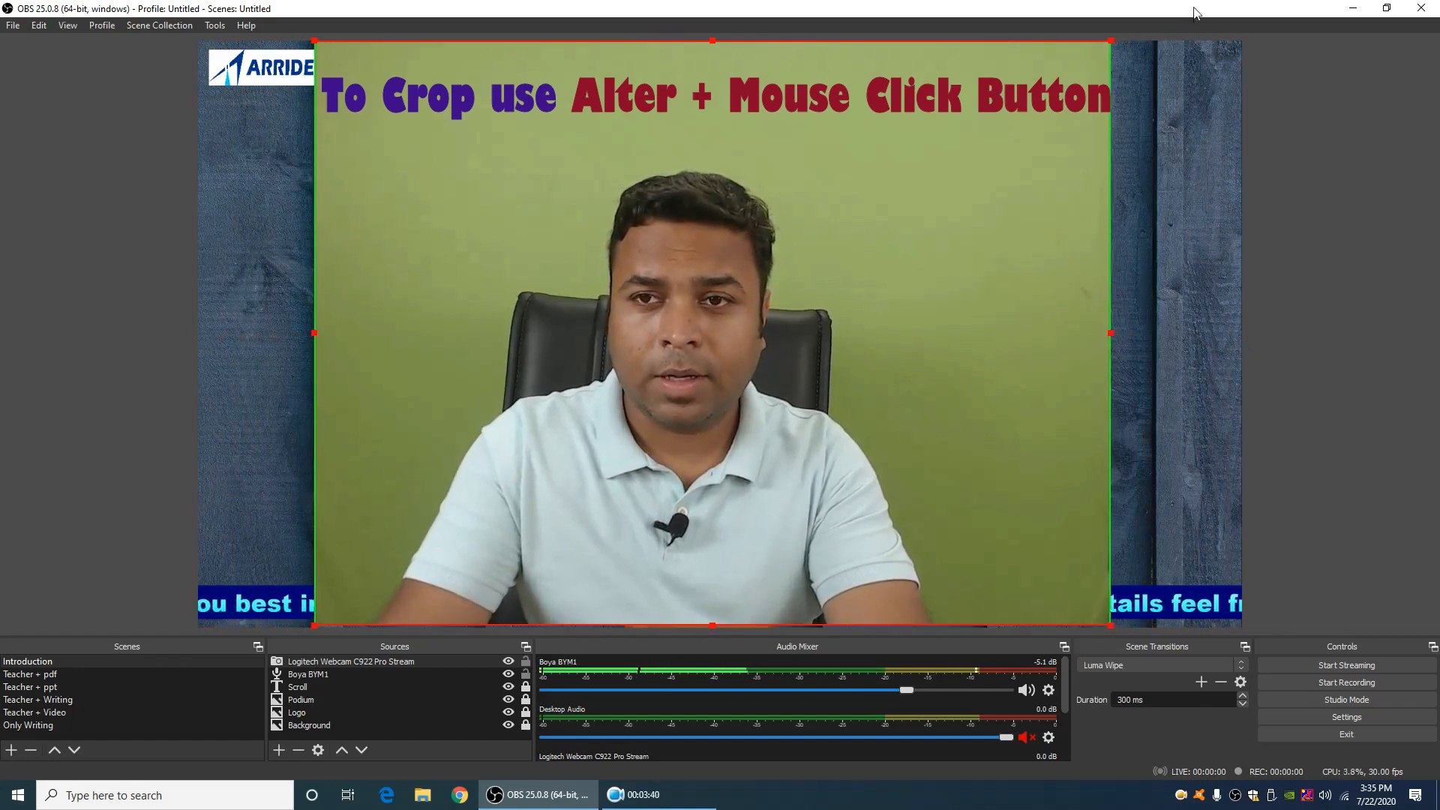
# Scale the webcam picture down to about the podium's width and place it directly above the podium
pyautogui.moveTo(1111, 44); pyautogui.dragTo(585, 363)
pyautogui.moveTo(585, 442); pyautogui.dragTo(790, 216)
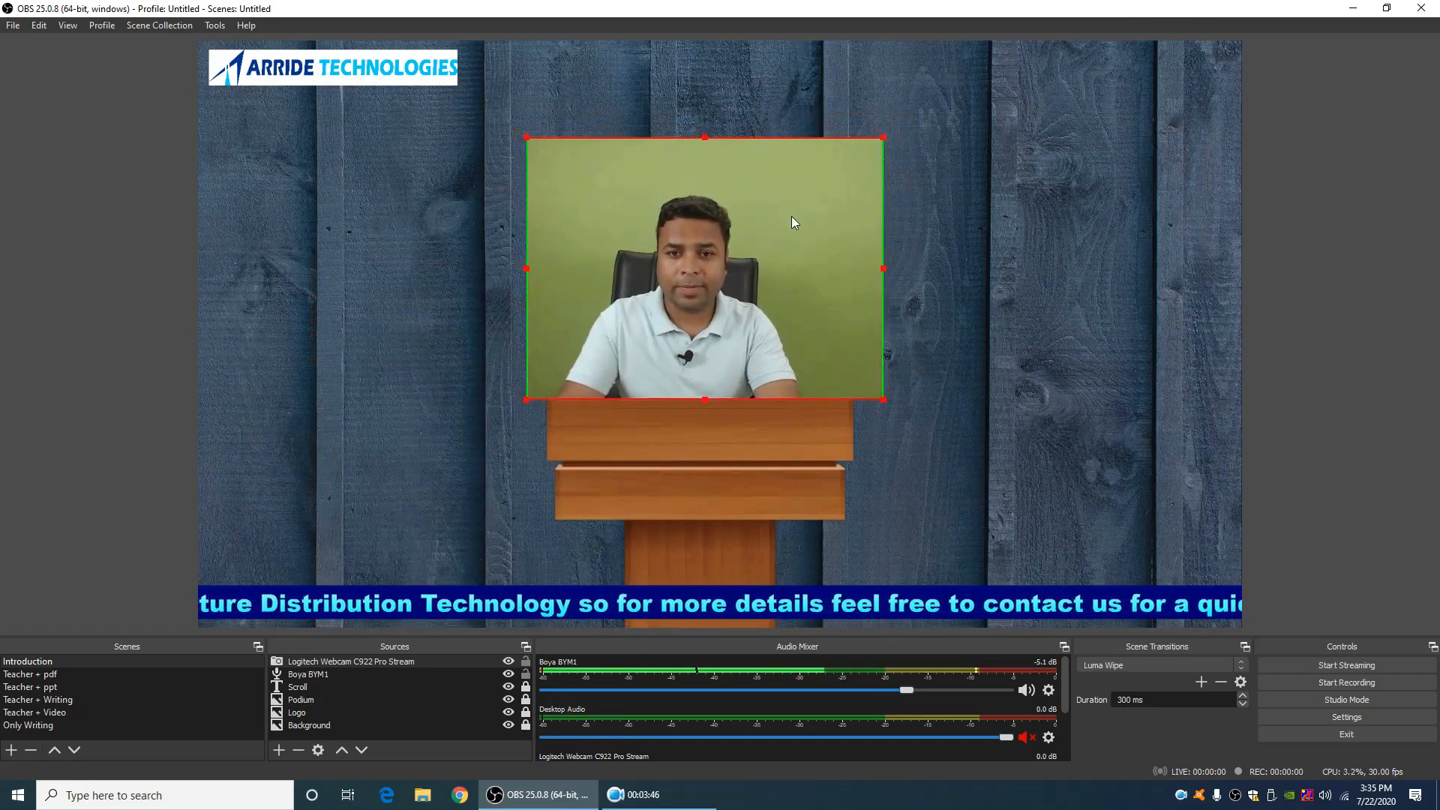
pyautogui.rightClick(694, 309)
pyautogui.click(458, 282)
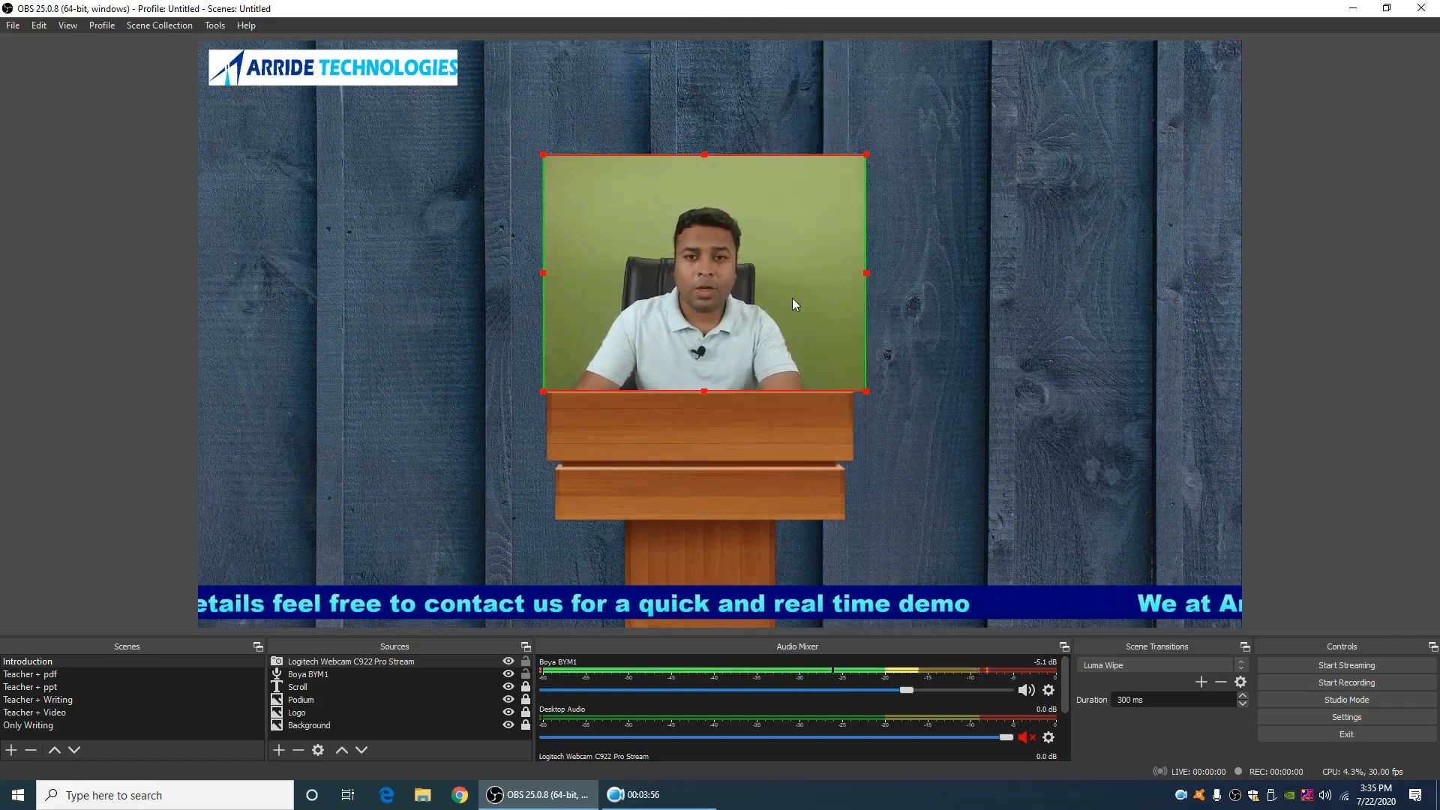
# Flip the webcam source horizontally
pyautogui.rightClick(744, 303)
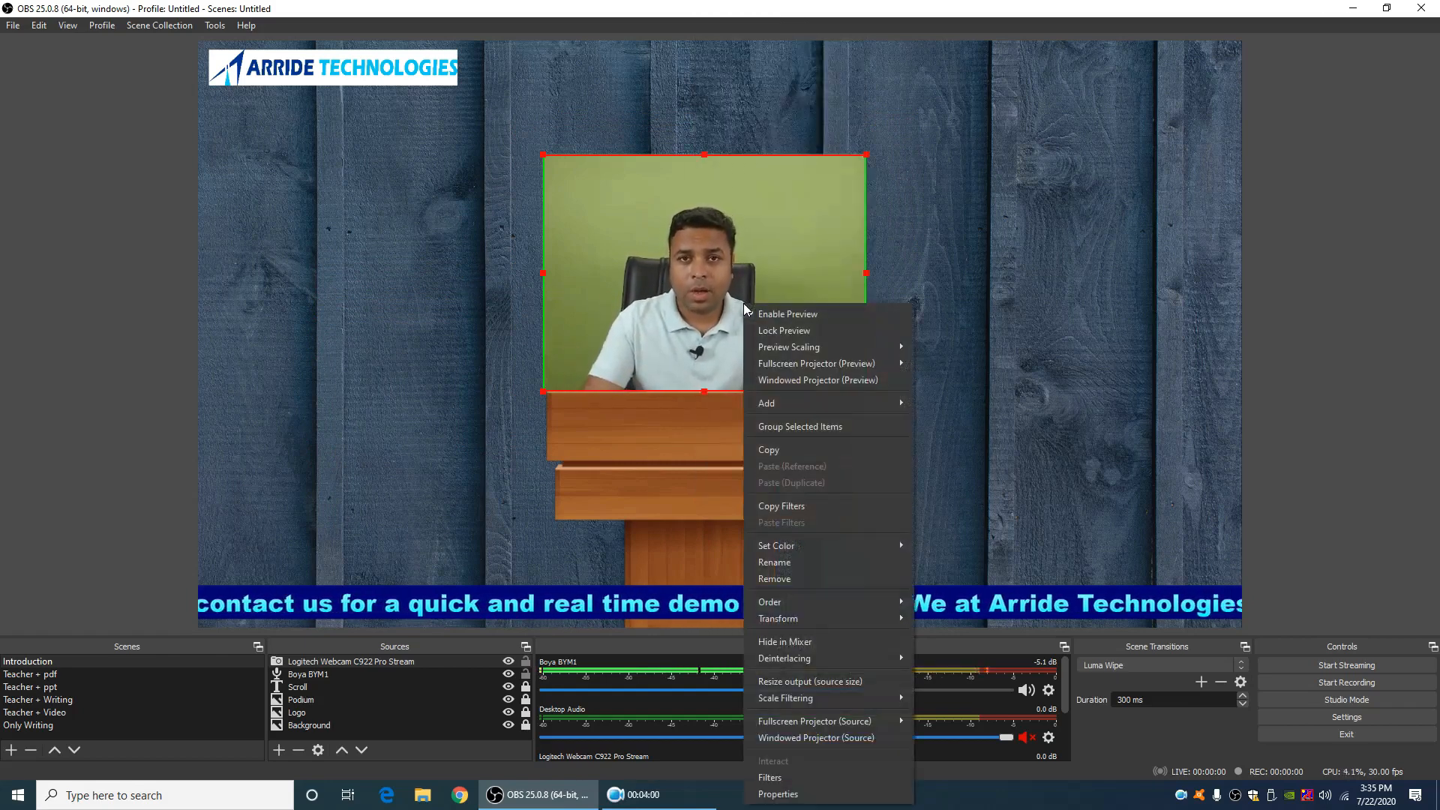
pyautogui.moveTo(818, 622)
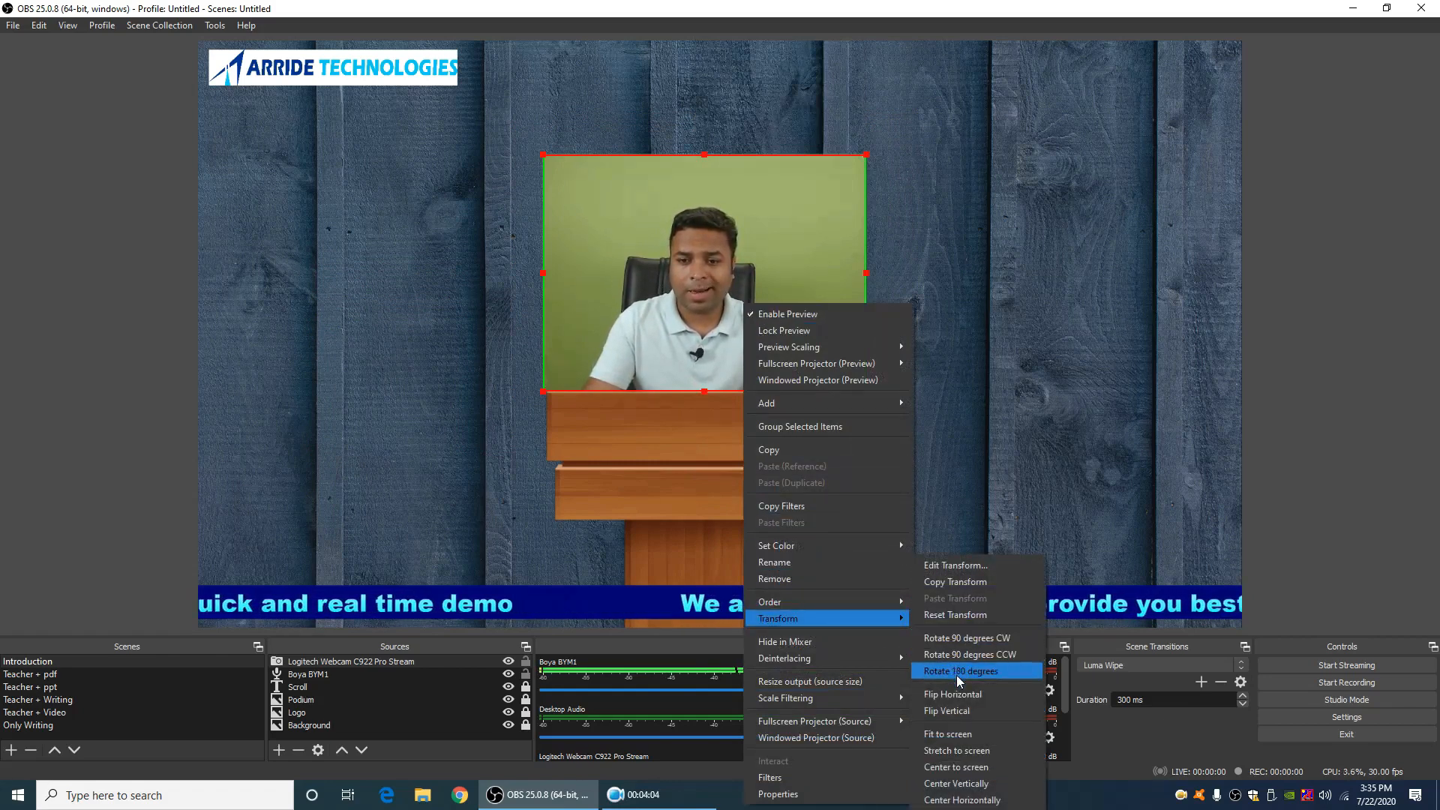
pyautogui.click(971, 695)
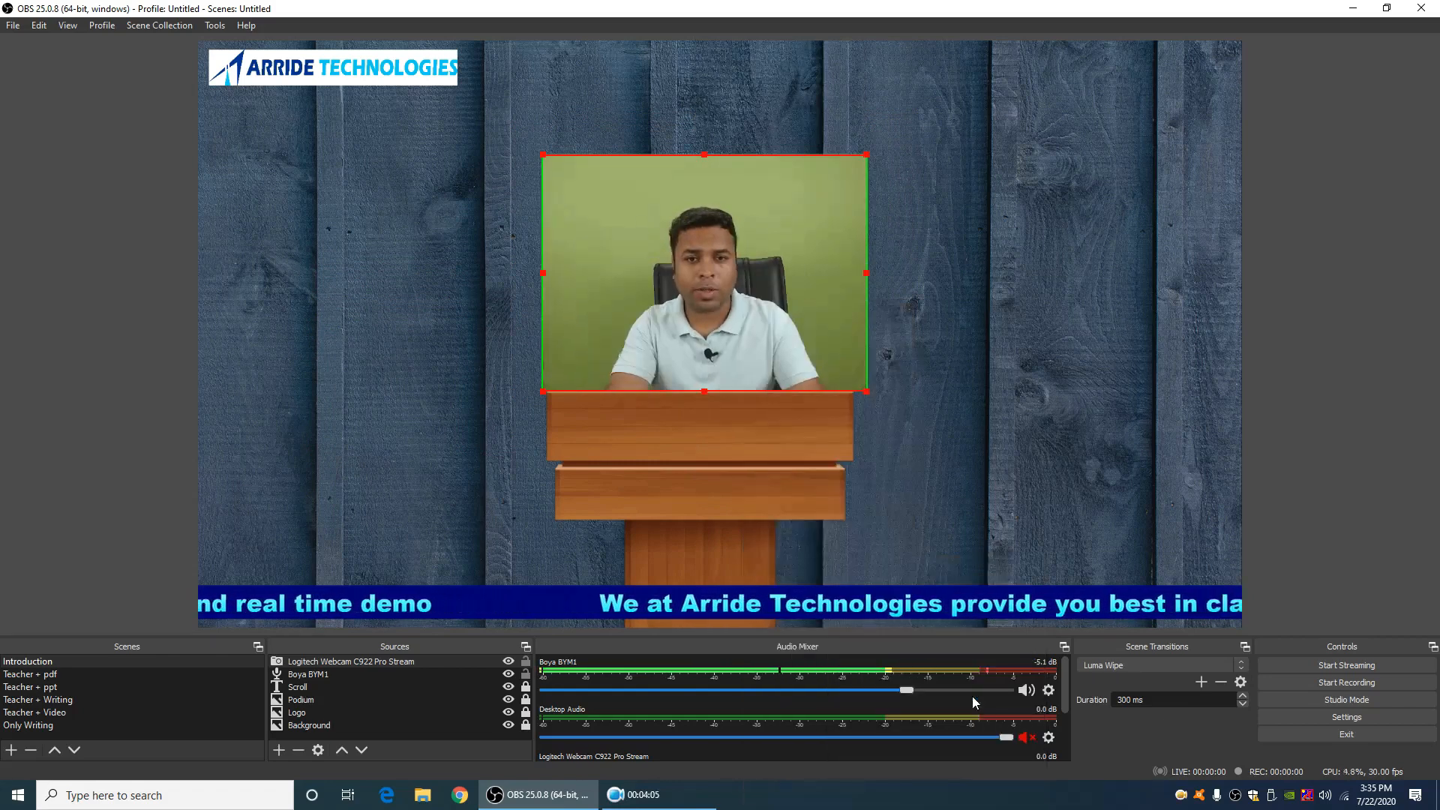
pyautogui.rightClick(768, 328)
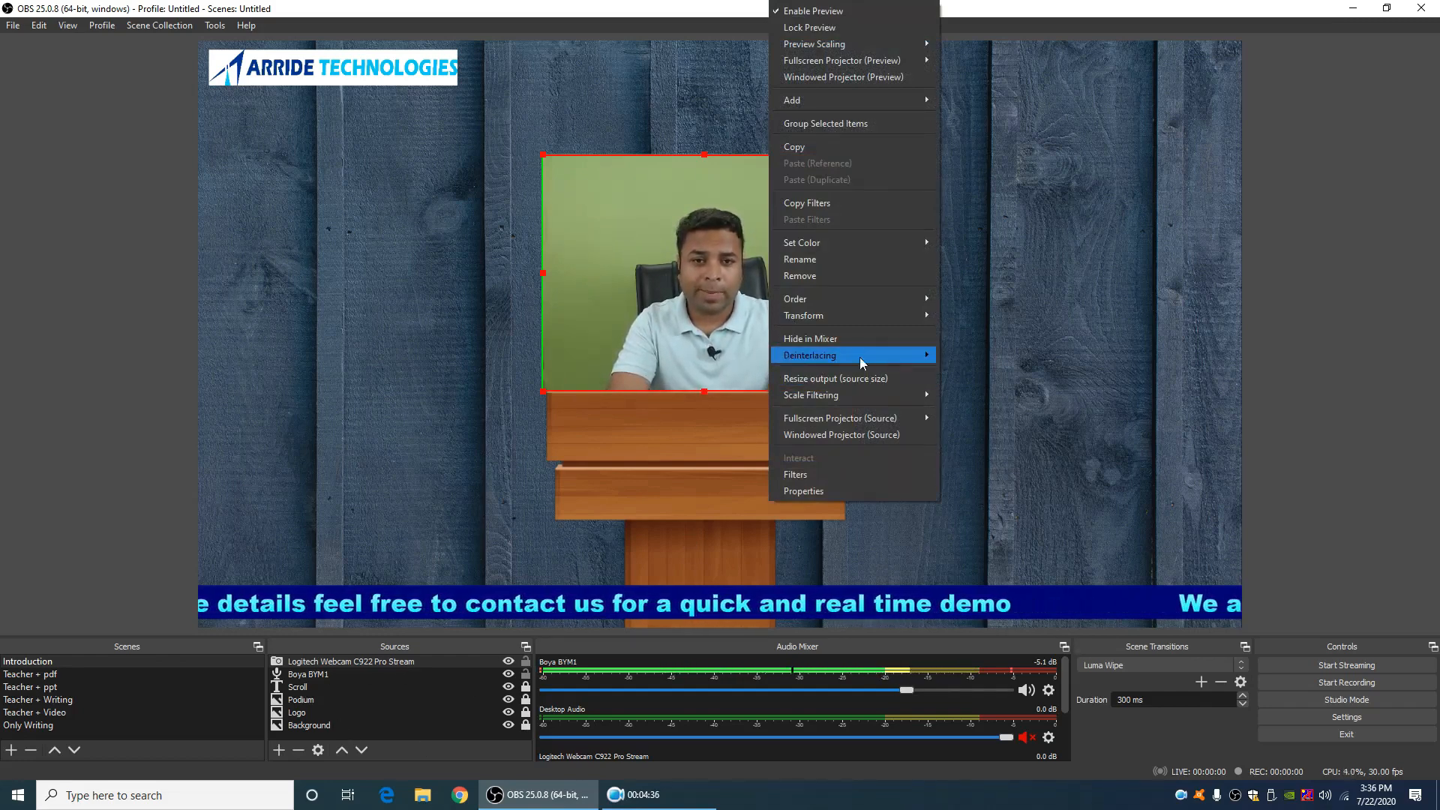
pyautogui.moveTo(848, 313)
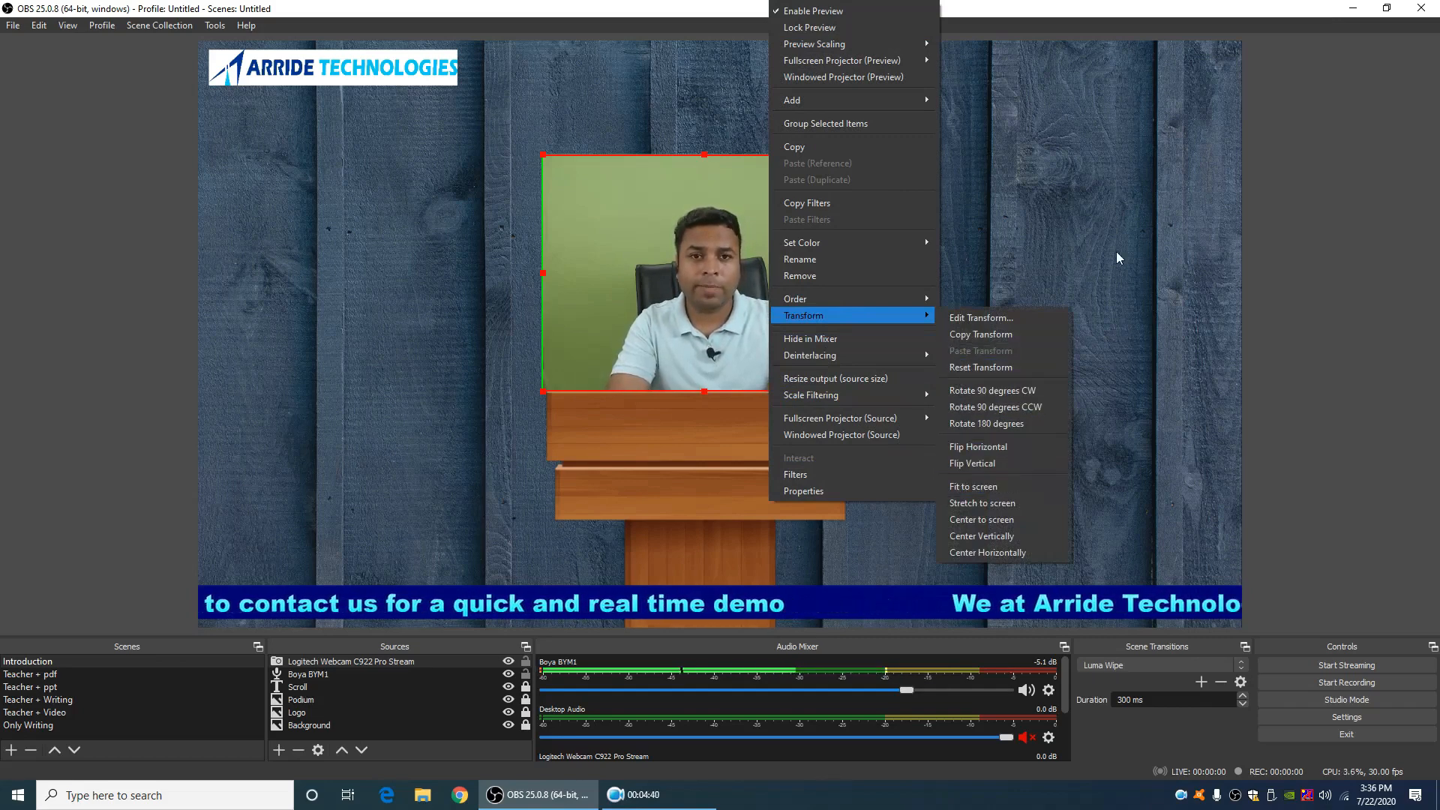
pyautogui.press('Escape')
pyautogui.press('Escape')
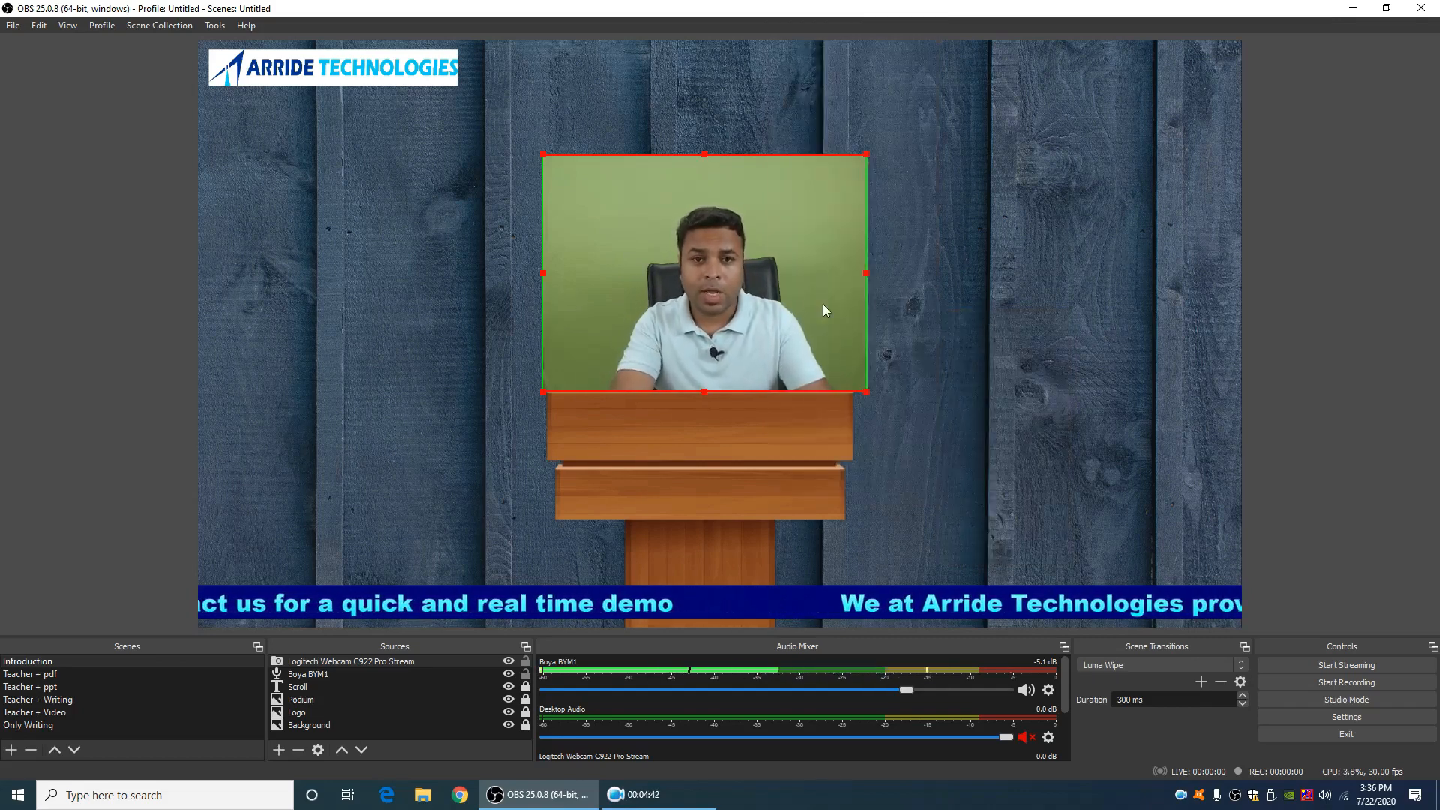
pyautogui.rightClick(767, 262)
pyautogui.click(987, 237)
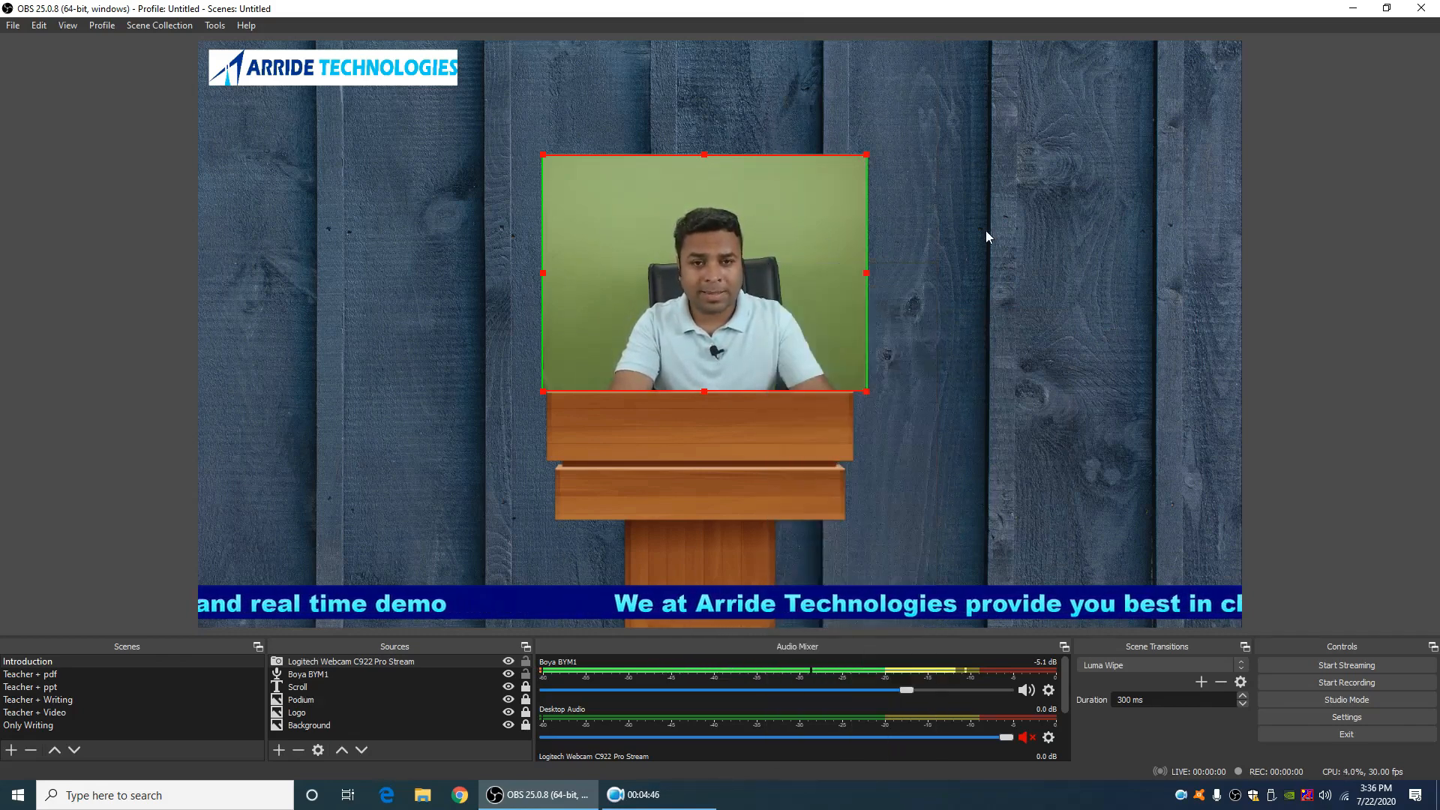
# Open the webcam source's filters and add a Chroma Key effect filter under its default name
pyautogui.rightClick(708, 252)
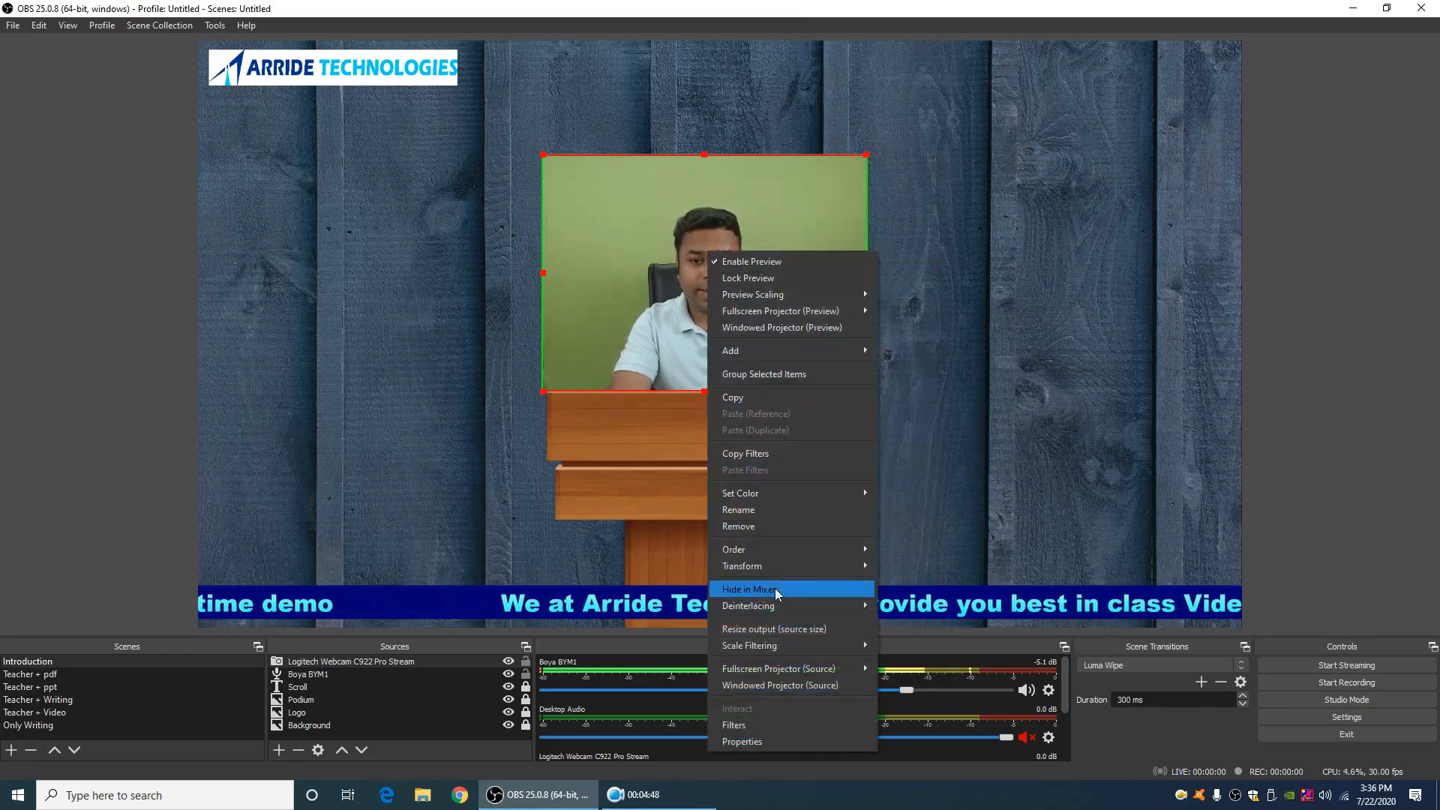
pyautogui.click(768, 726)
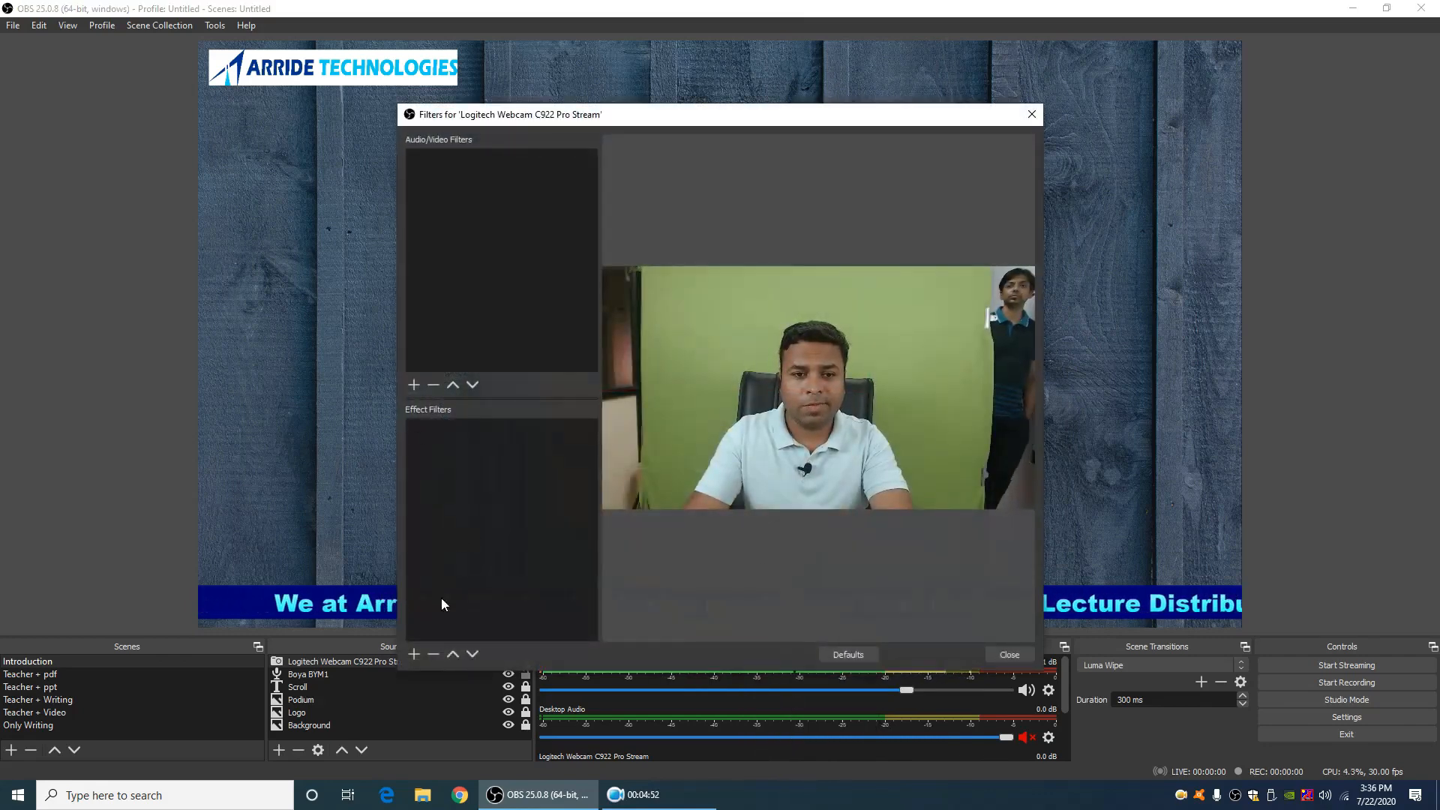
pyautogui.click(413, 656)
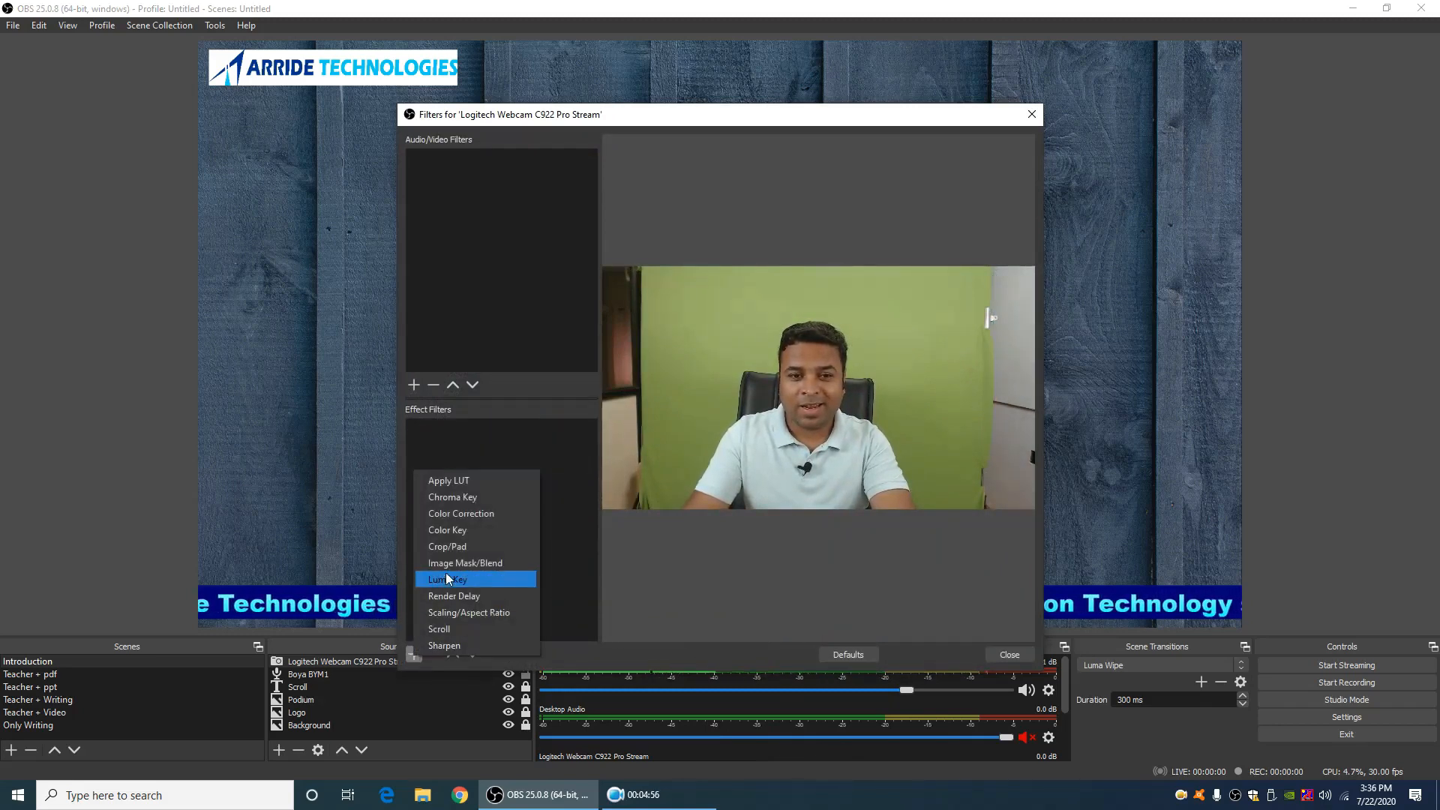
pyautogui.click(467, 498)
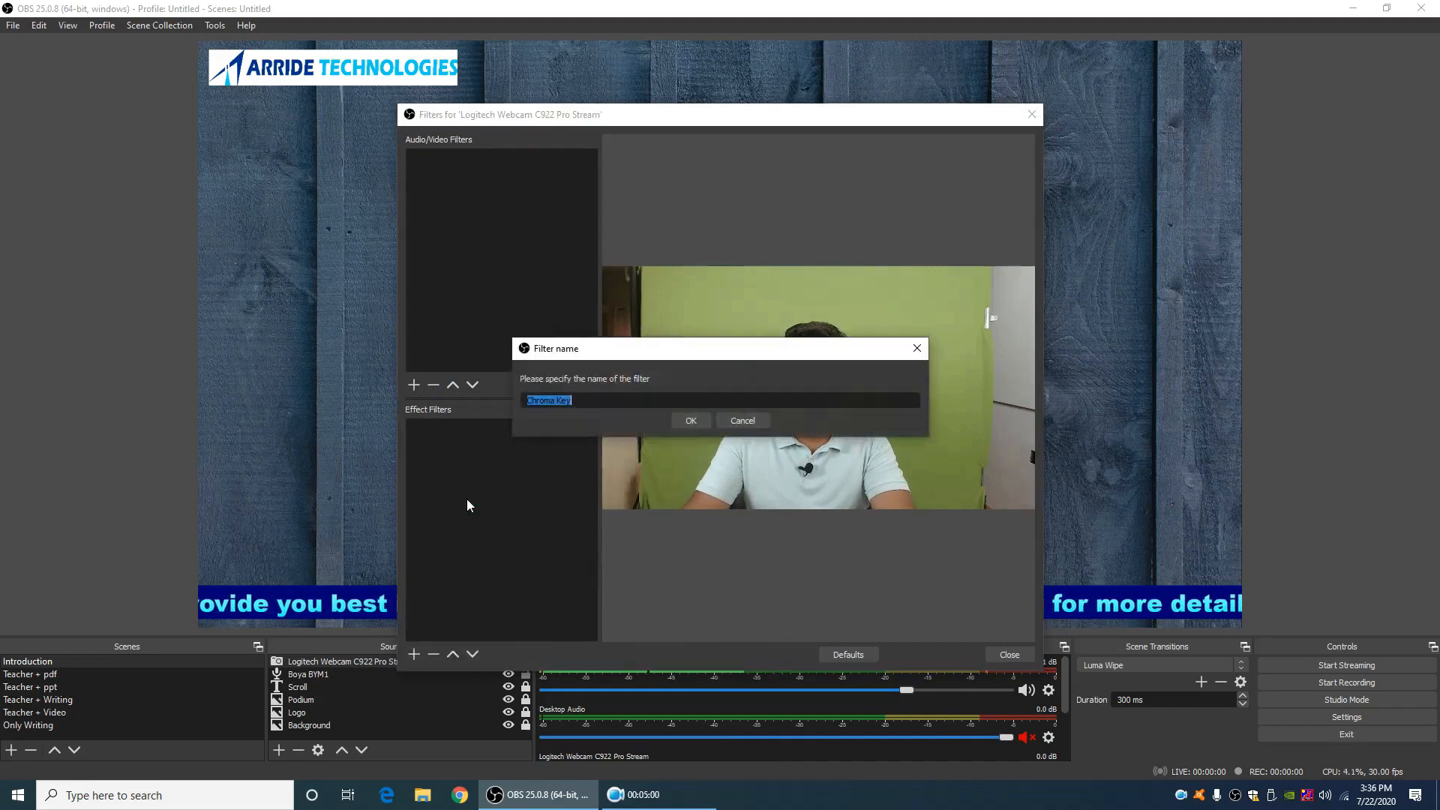
pyautogui.click(698, 419)
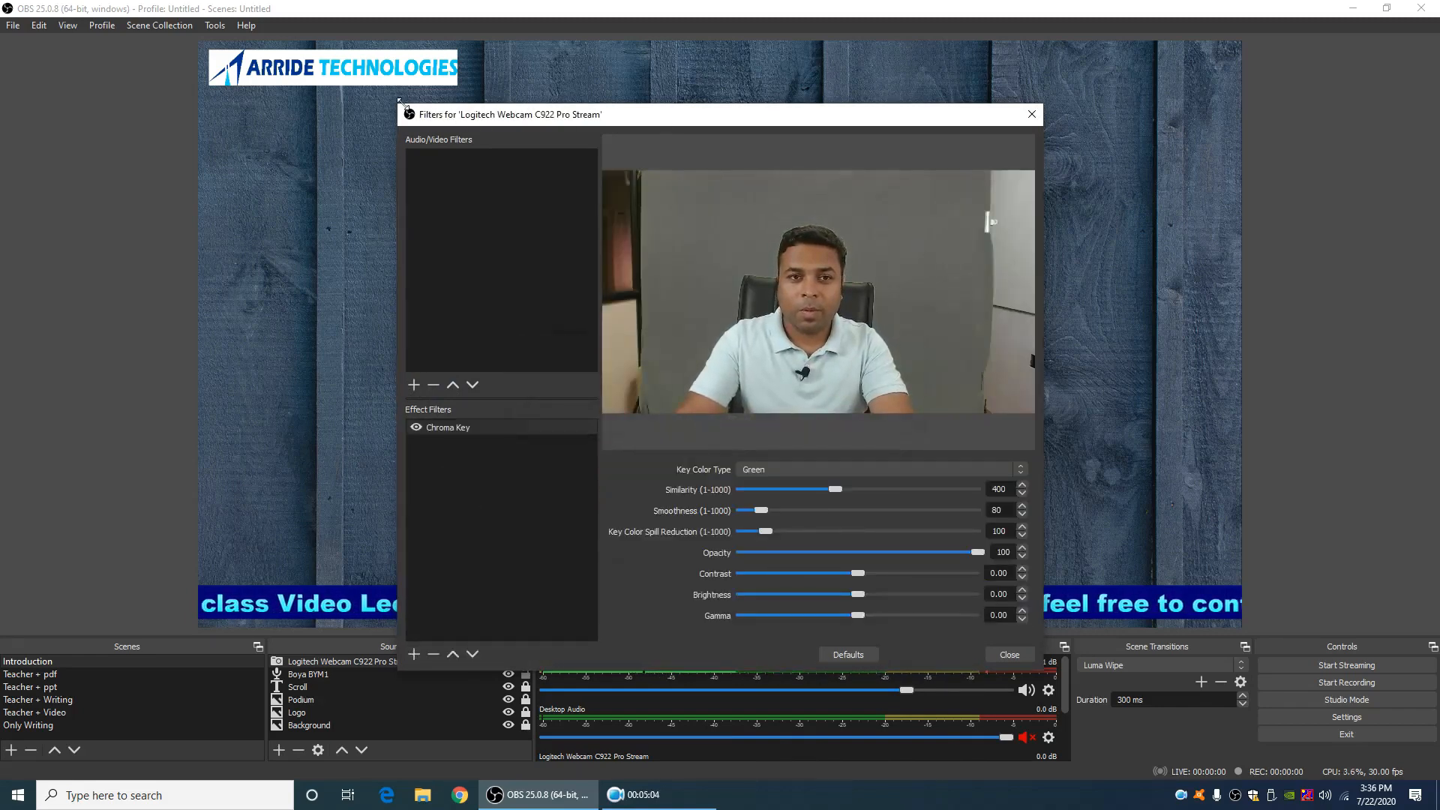
# Shrink the filters window and move it beside the webcam picture, set the Chroma Key similarity to 430 and close the filters
pyautogui.moveTo(407, 102); pyautogui.dragTo(492, 300)
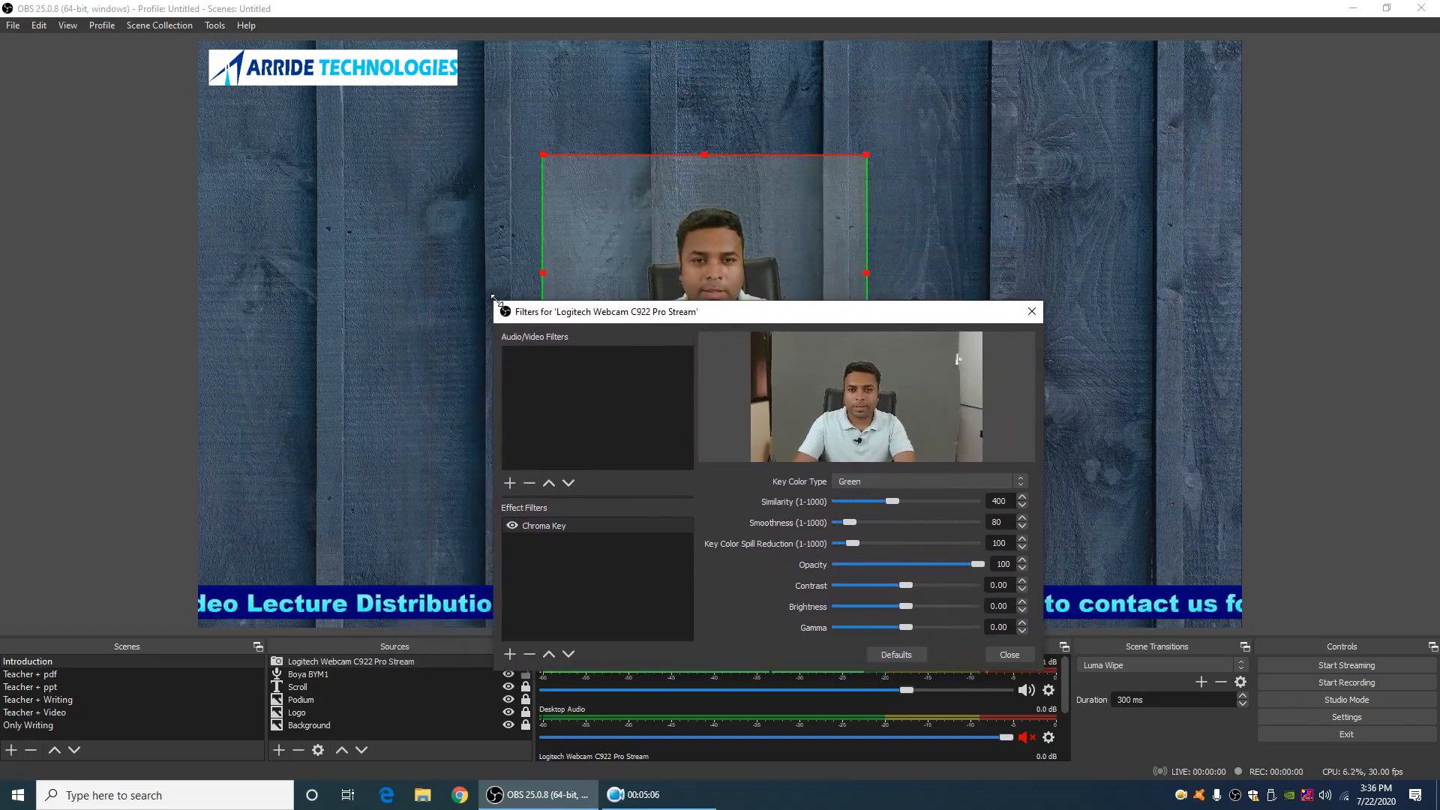
pyautogui.moveTo(838, 314); pyautogui.dragTo(1222, 153)
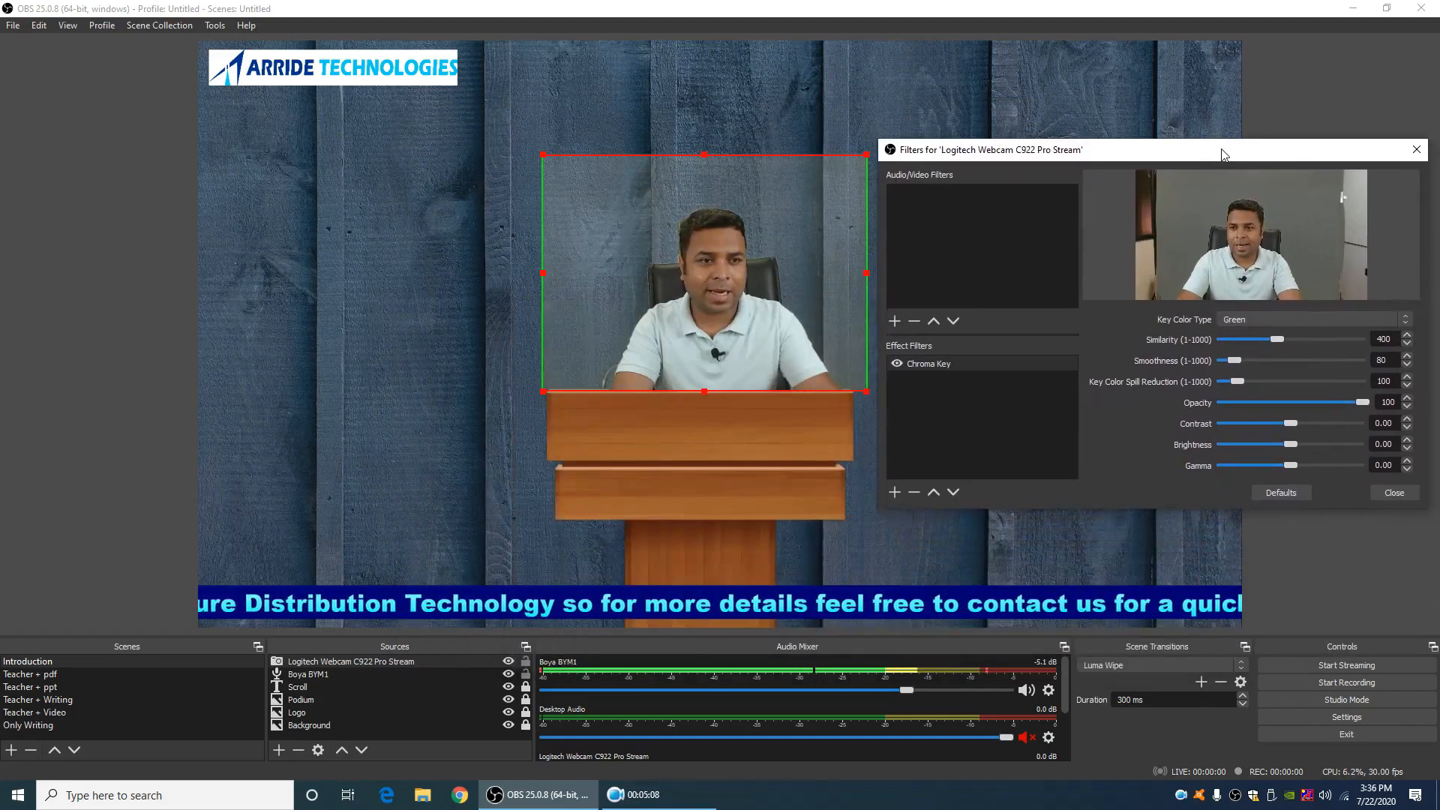
pyautogui.click(621, 91)
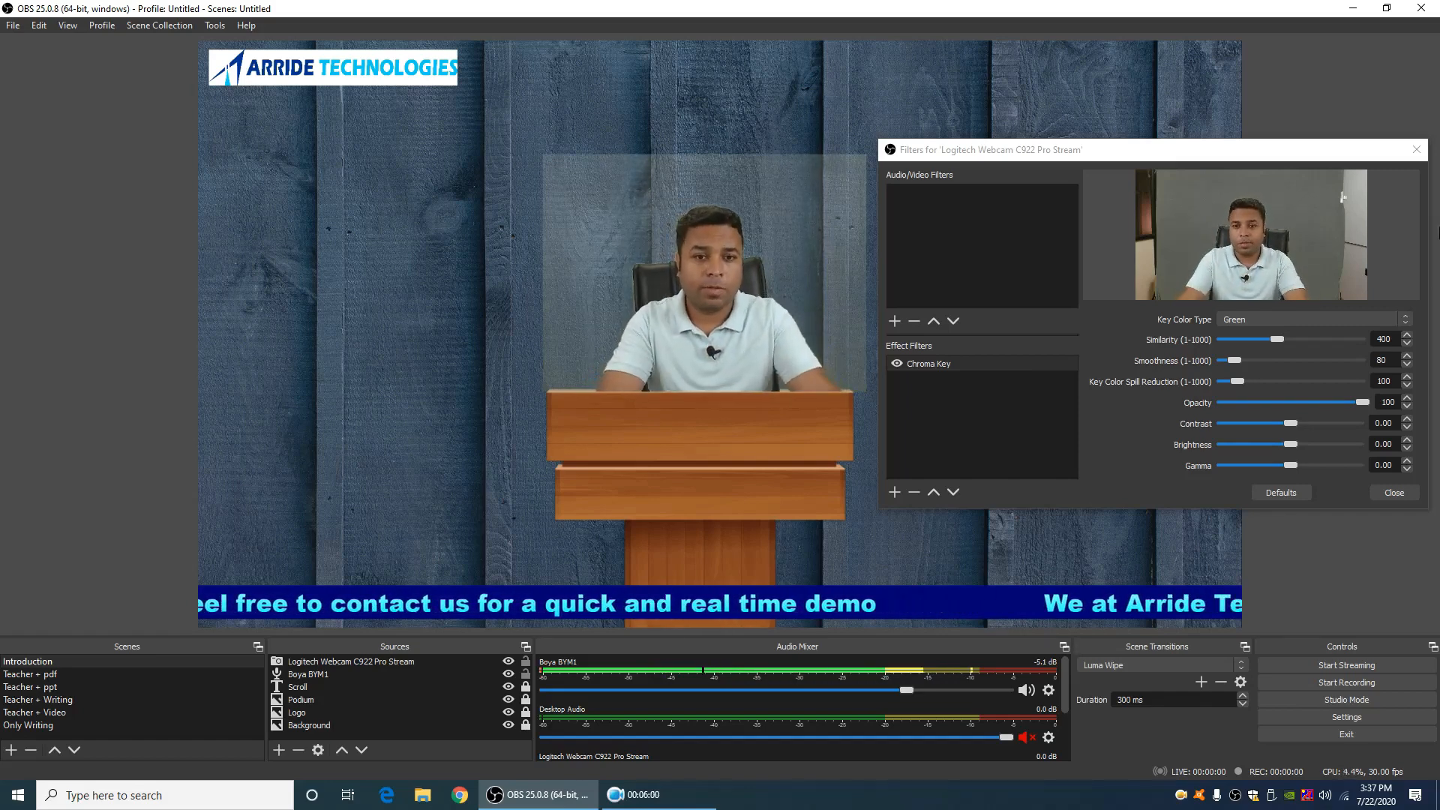
pyautogui.click(1408, 337)
pyautogui.click(1407, 337)
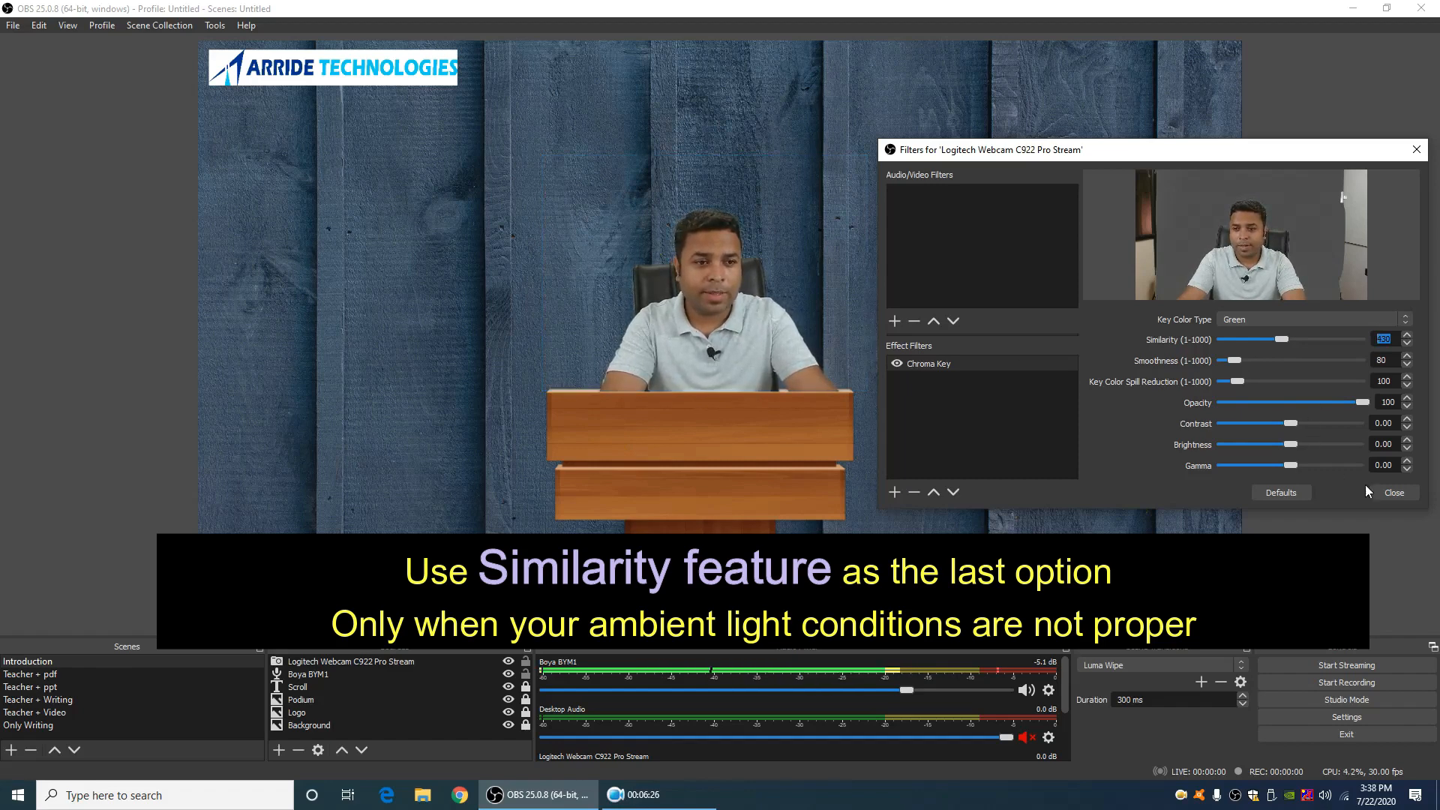
pyautogui.click(1393, 493)
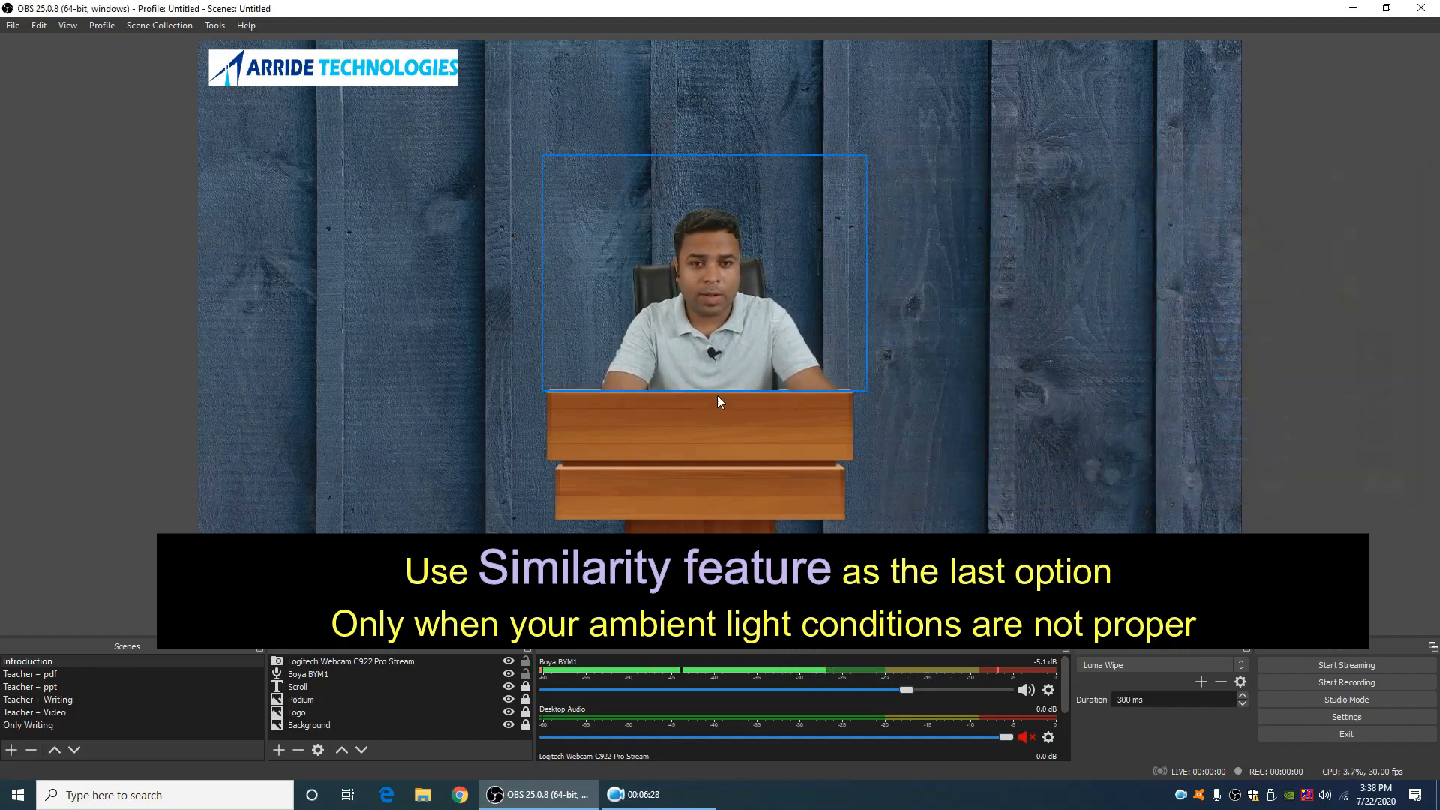
# Order the webcam source below the Podium and reposition its picture so the presenter sits behind the podium and its microphones
pyautogui.moveTo(710, 279); pyautogui.dragTo(701, 285)
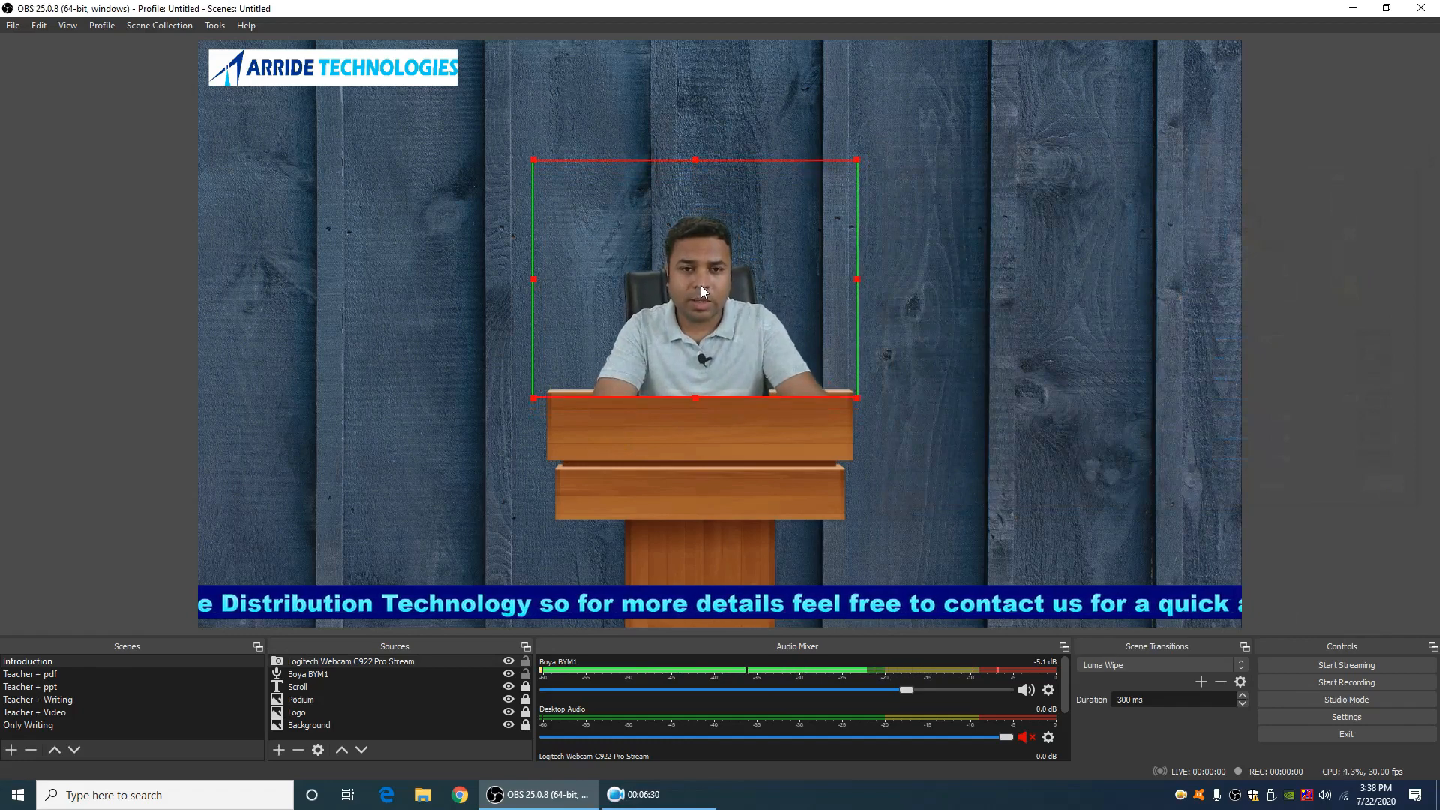
pyautogui.rightClick(697, 297)
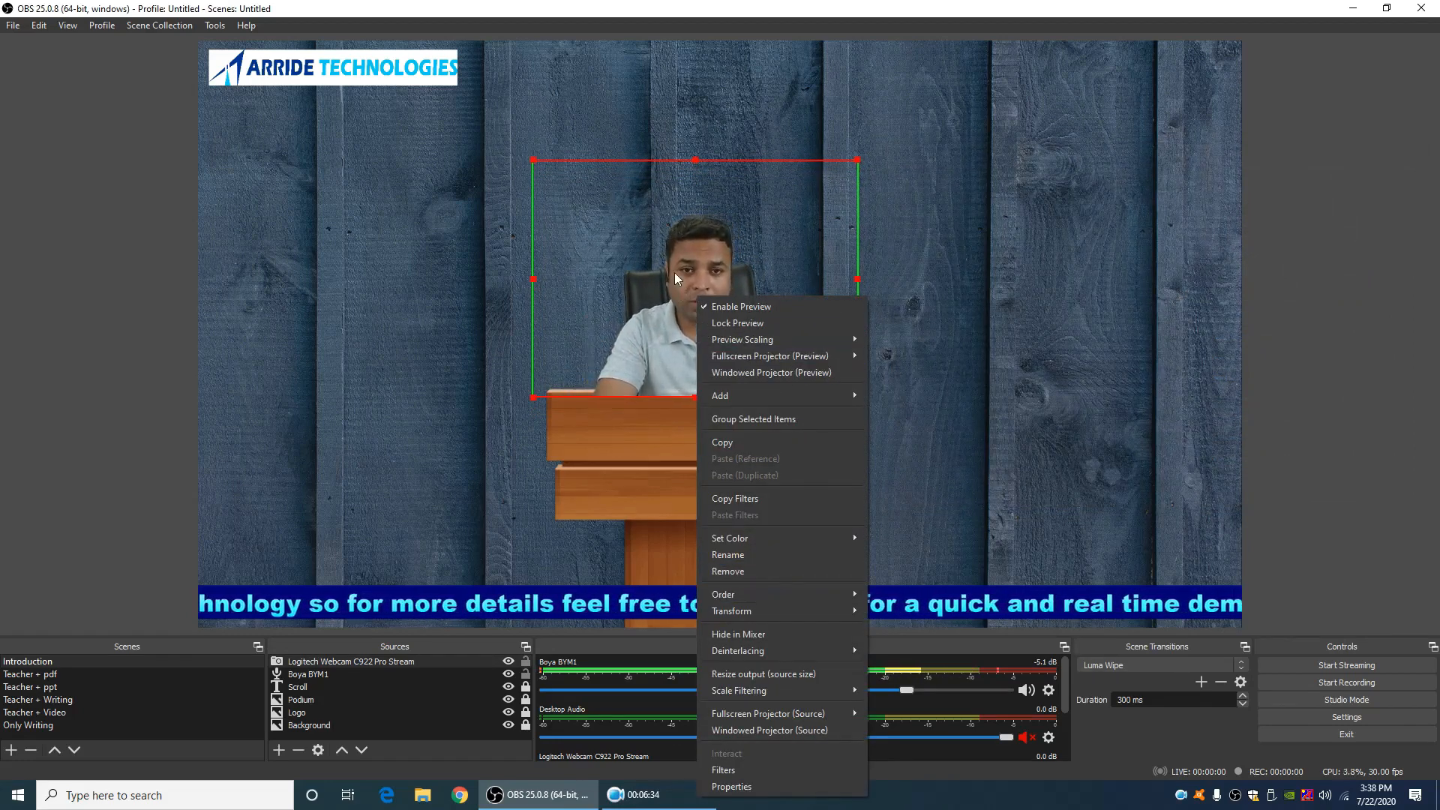
pyautogui.moveTo(784, 596)
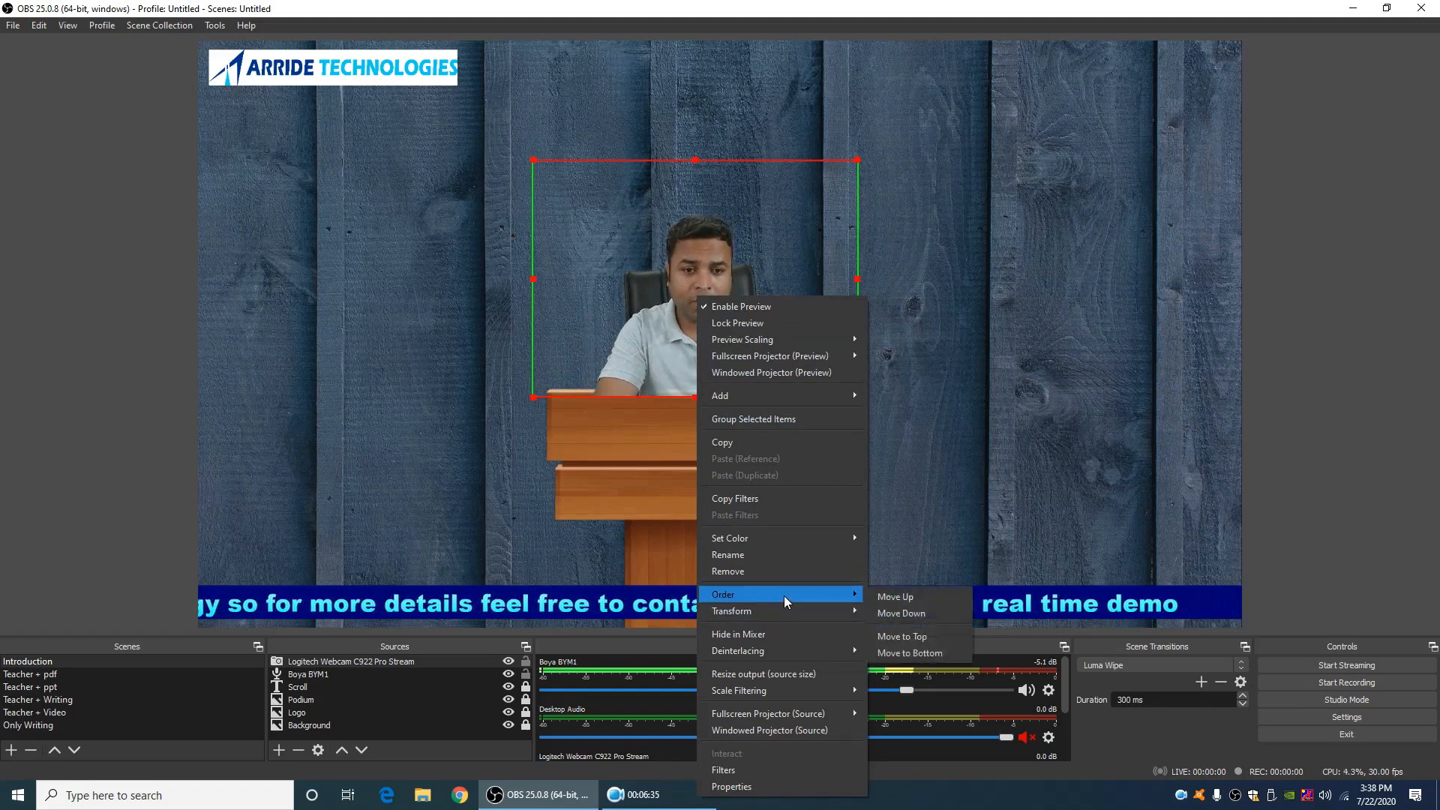
pyautogui.click(889, 615)
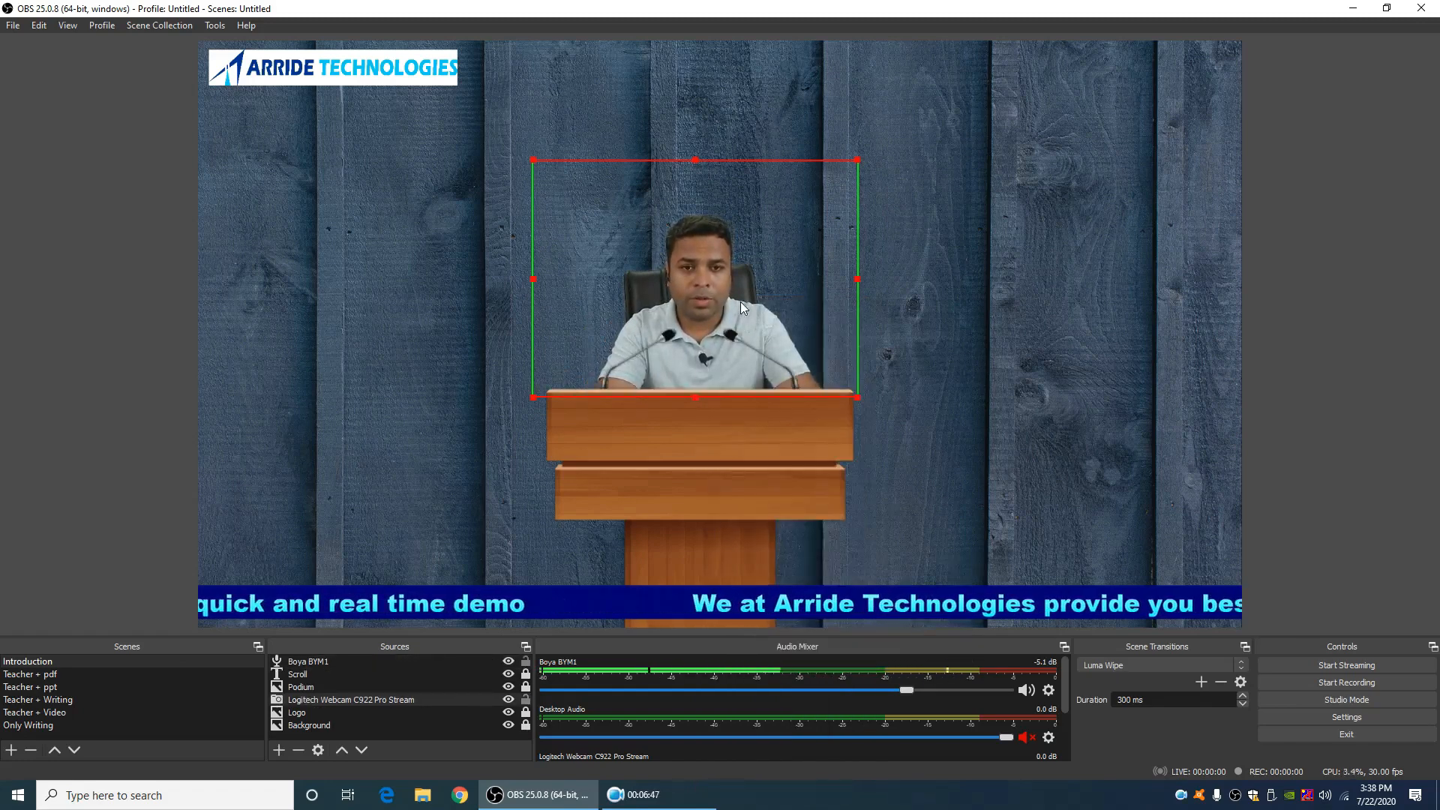
pyautogui.moveTo(738, 291); pyautogui.dragTo(726, 297)
pyautogui.click(934, 284)
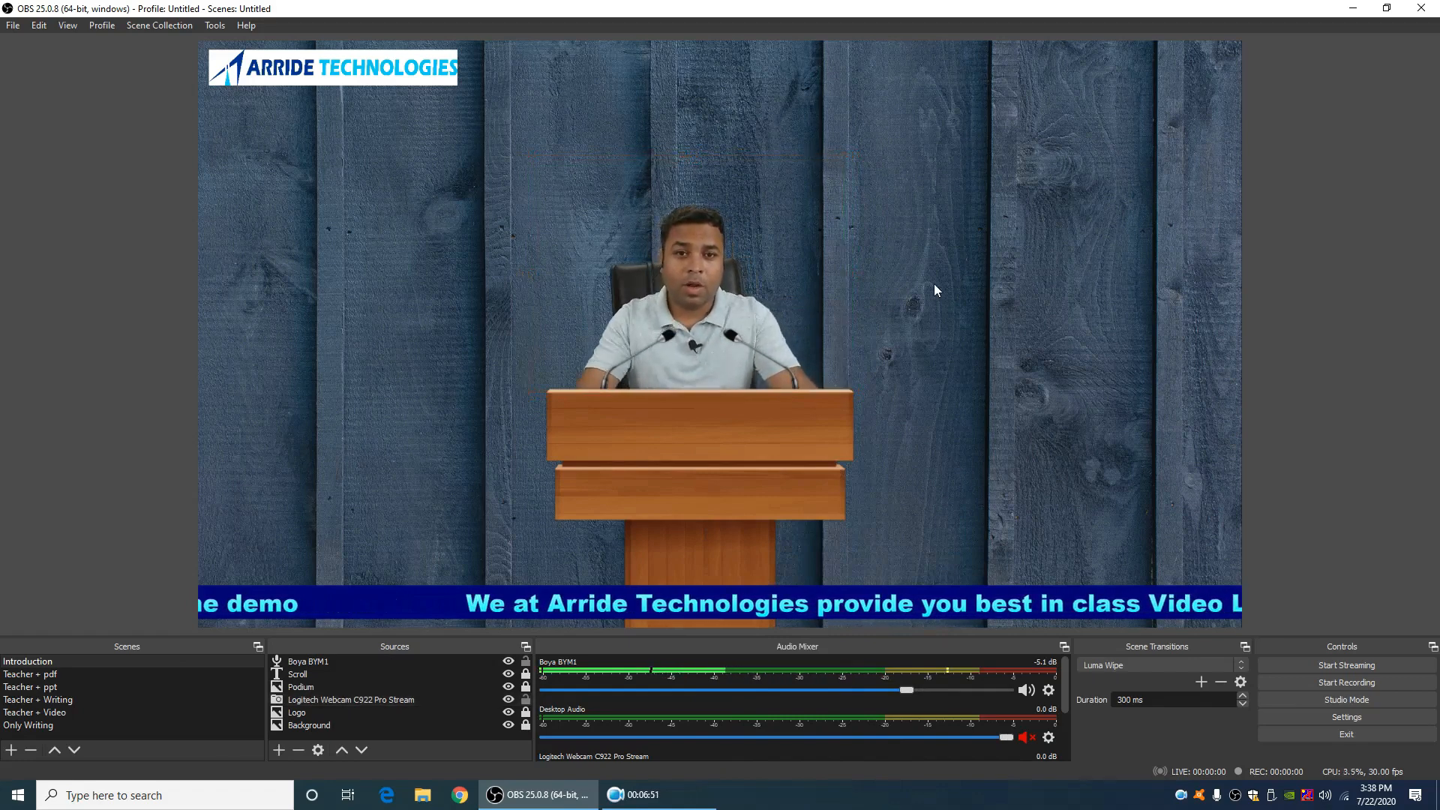
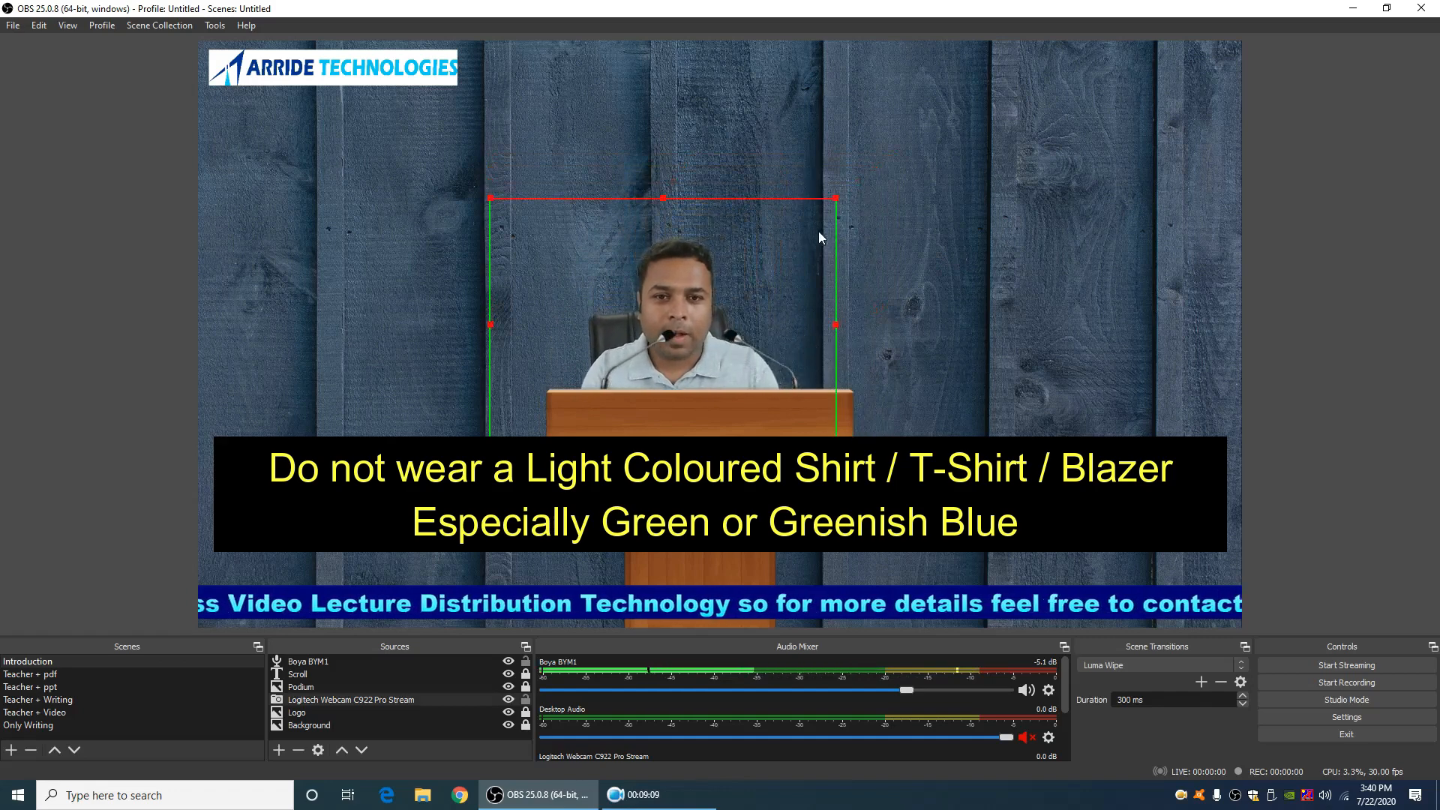
pyautogui.click(963, 211)
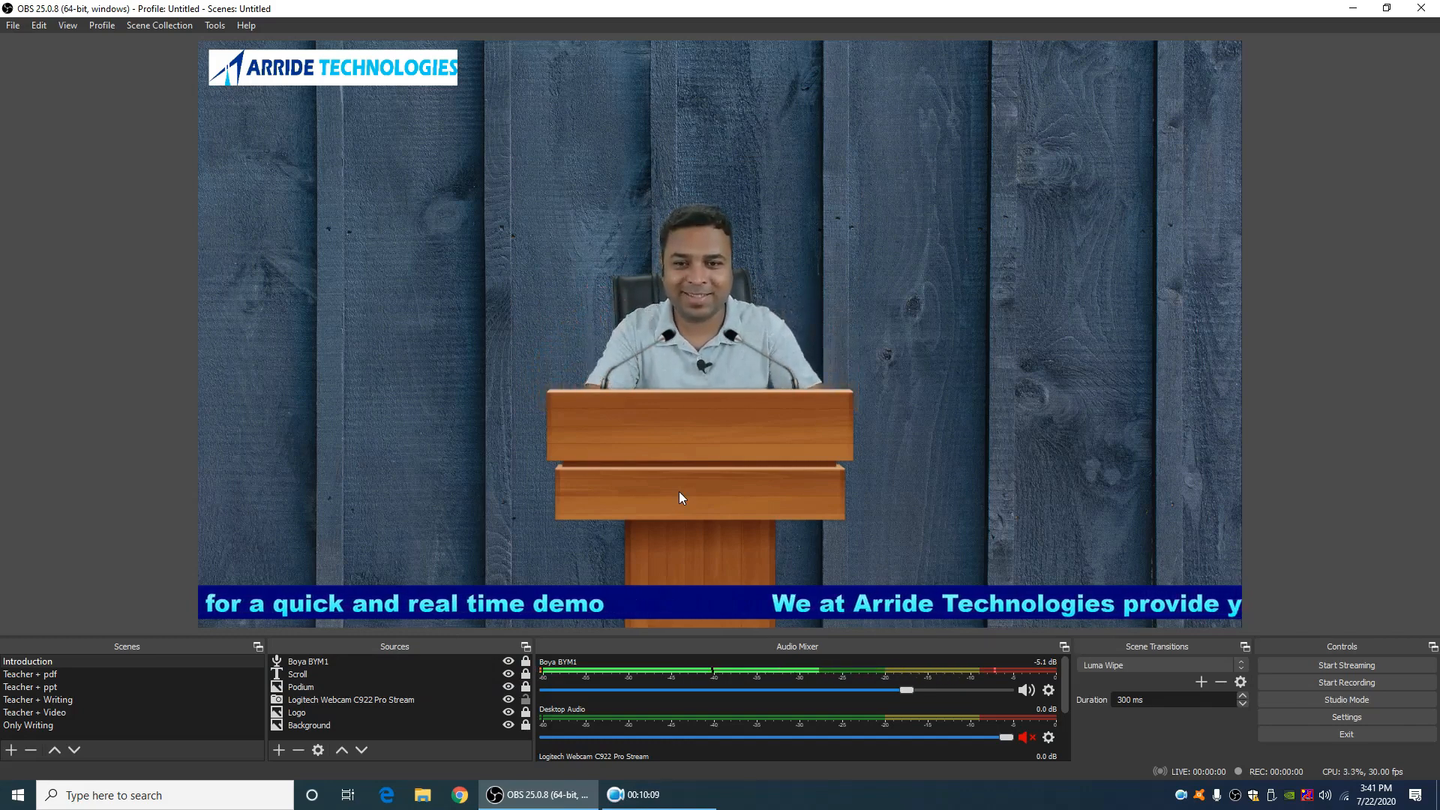
pyautogui.click(339, 697)
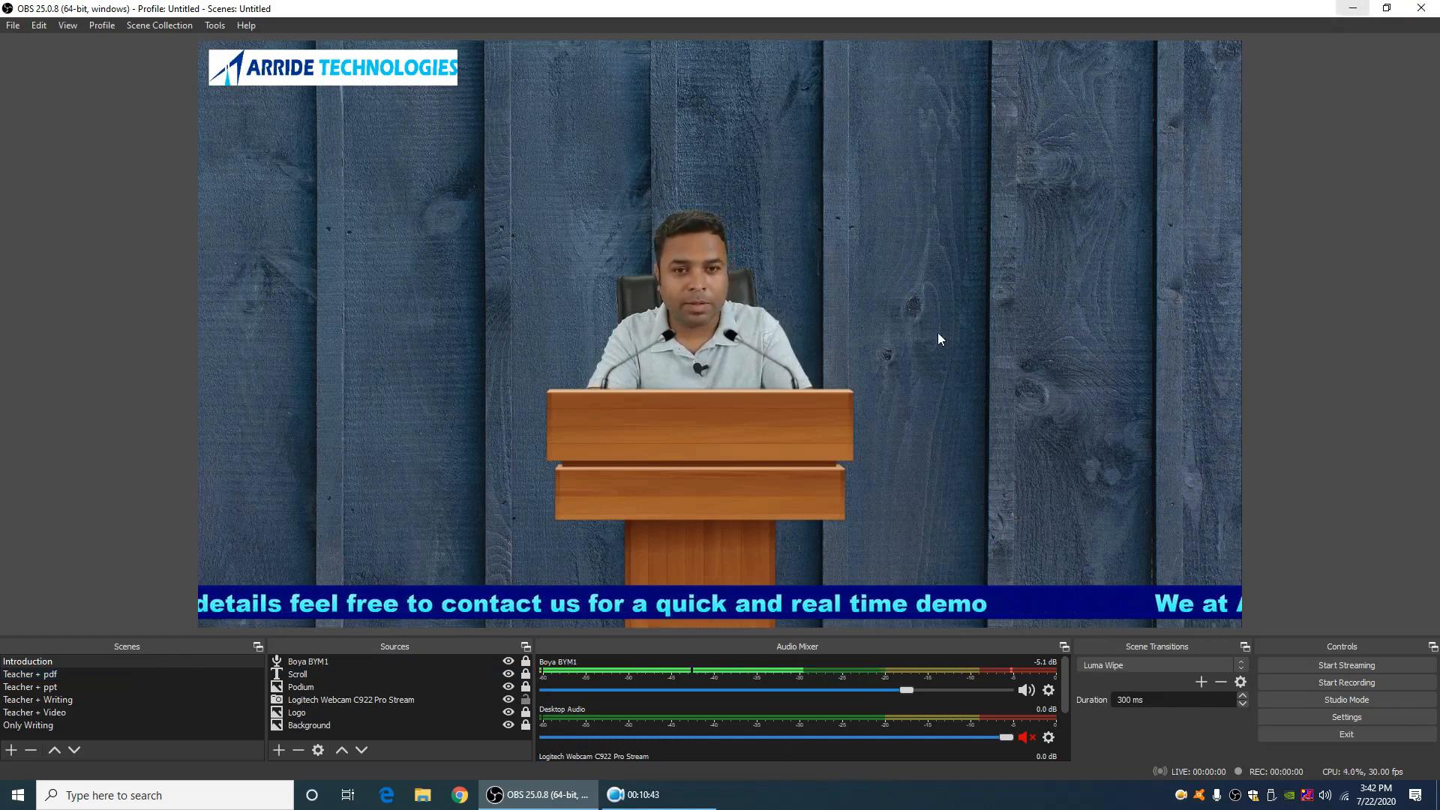
# Minimize OBS Studio and open heart.pdf from the desktop's Studio Resources folder in Adobe Reader instead of the default browser
pyautogui.click(1352, 9)
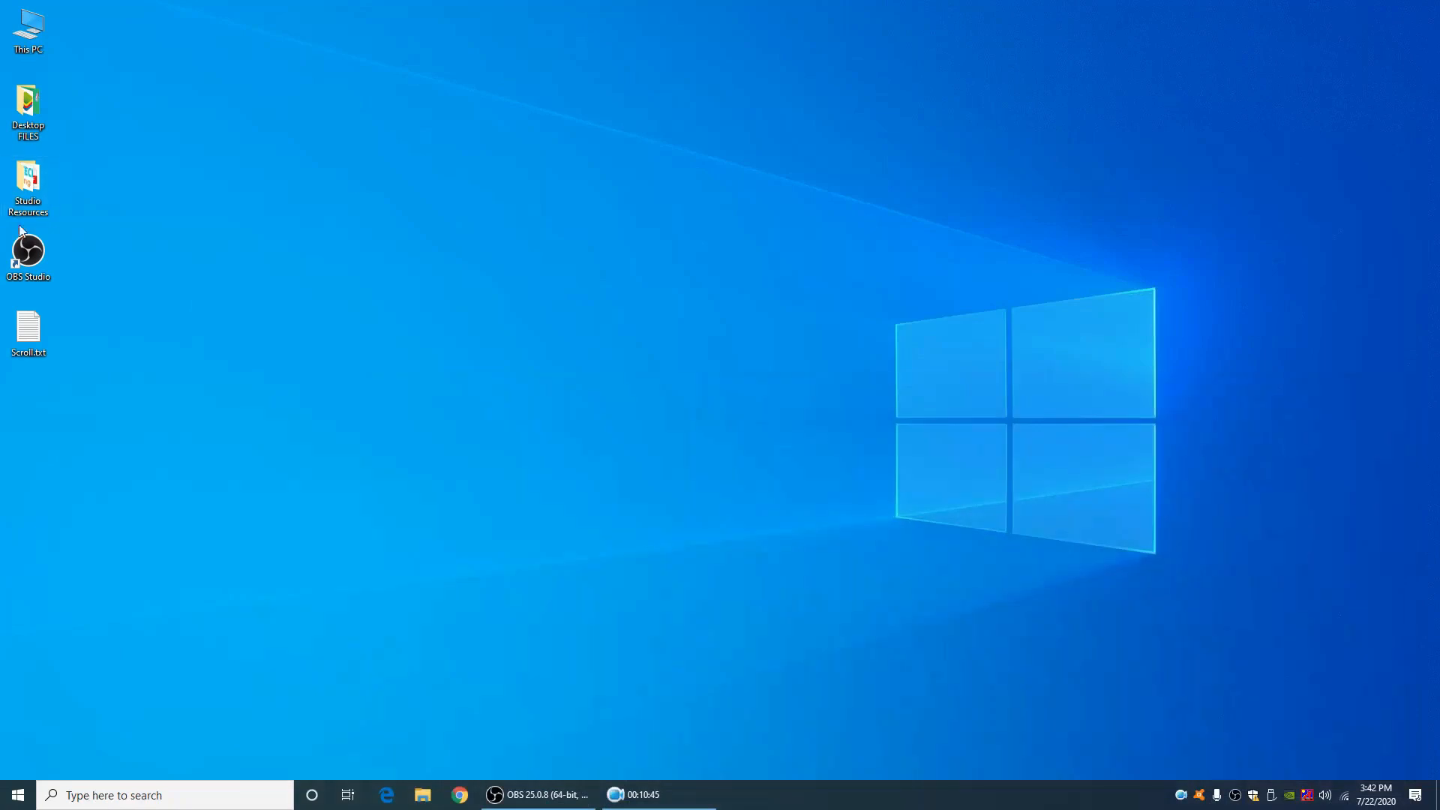
pyautogui.doubleClick(28, 192)
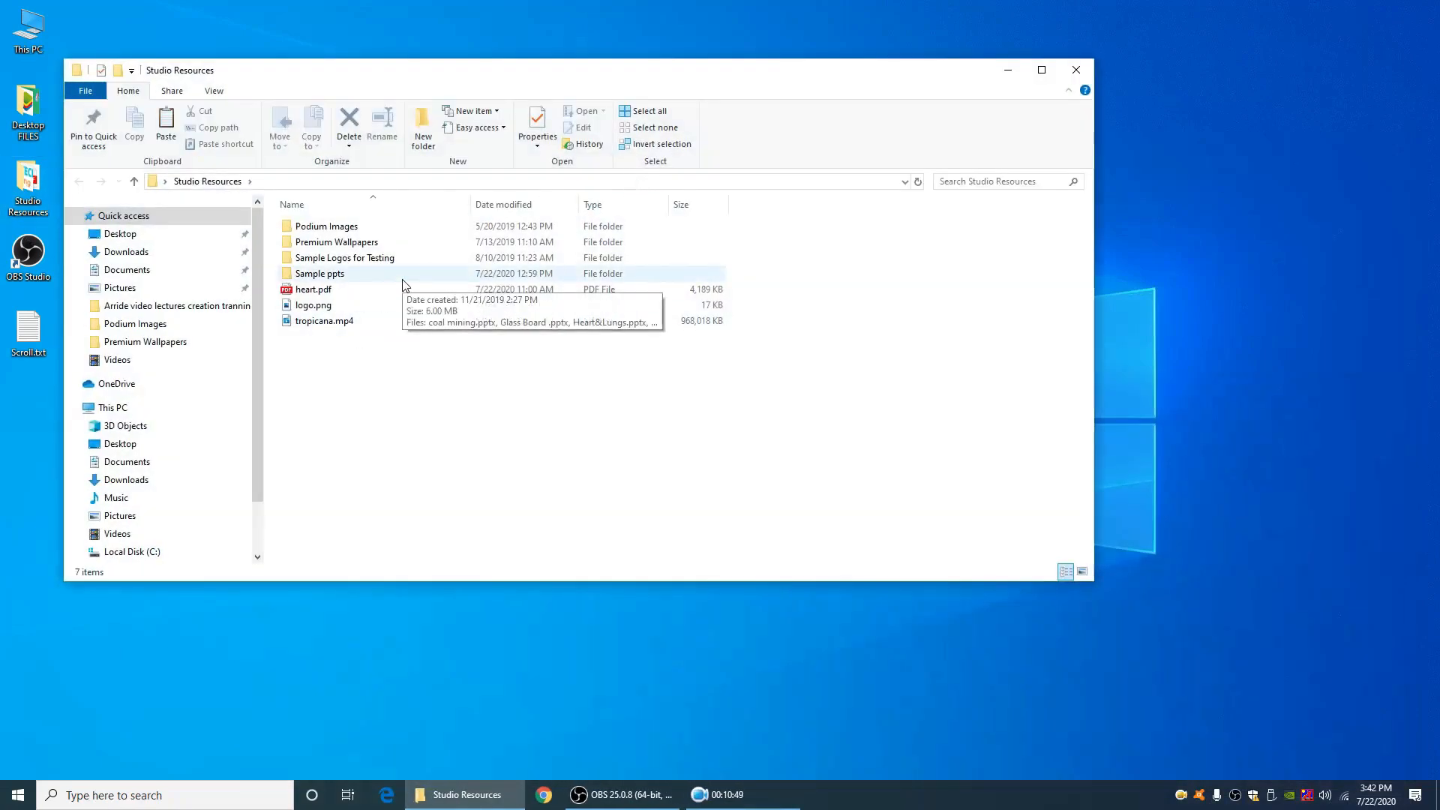
pyautogui.doubleClick(365, 291)
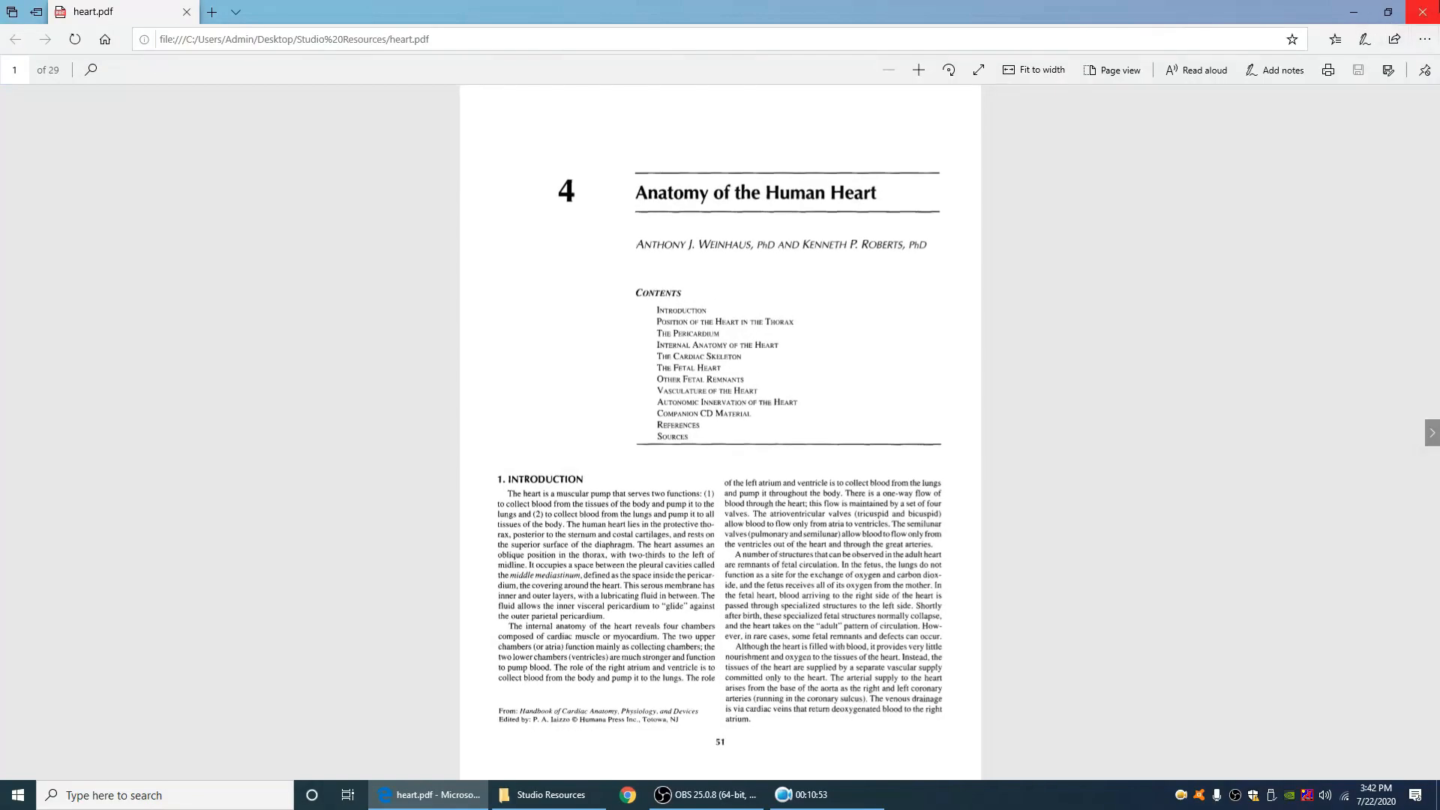
pyautogui.click(1422, 12)
pyautogui.rightClick(364, 290)
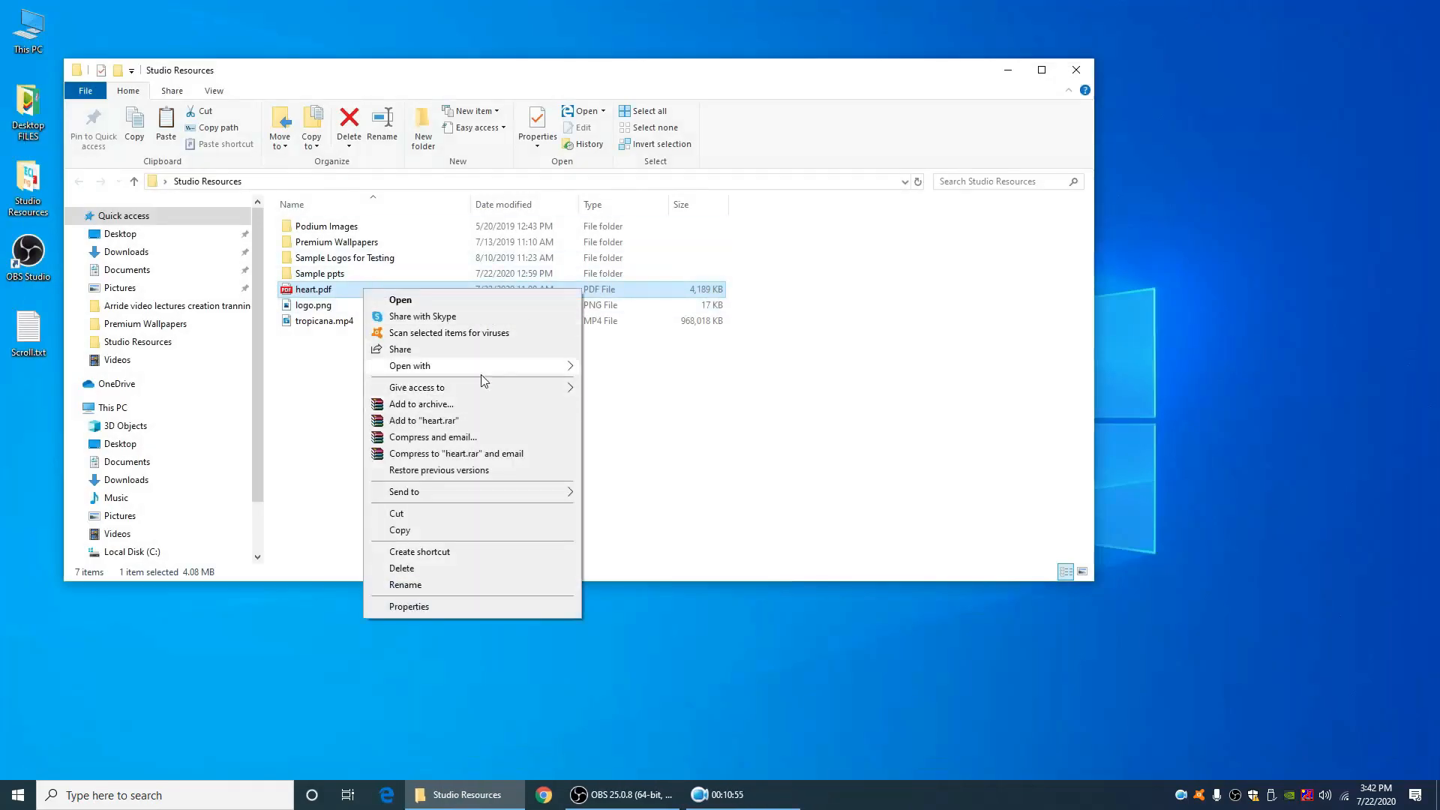
pyautogui.moveTo(487, 367)
pyautogui.click(673, 367)
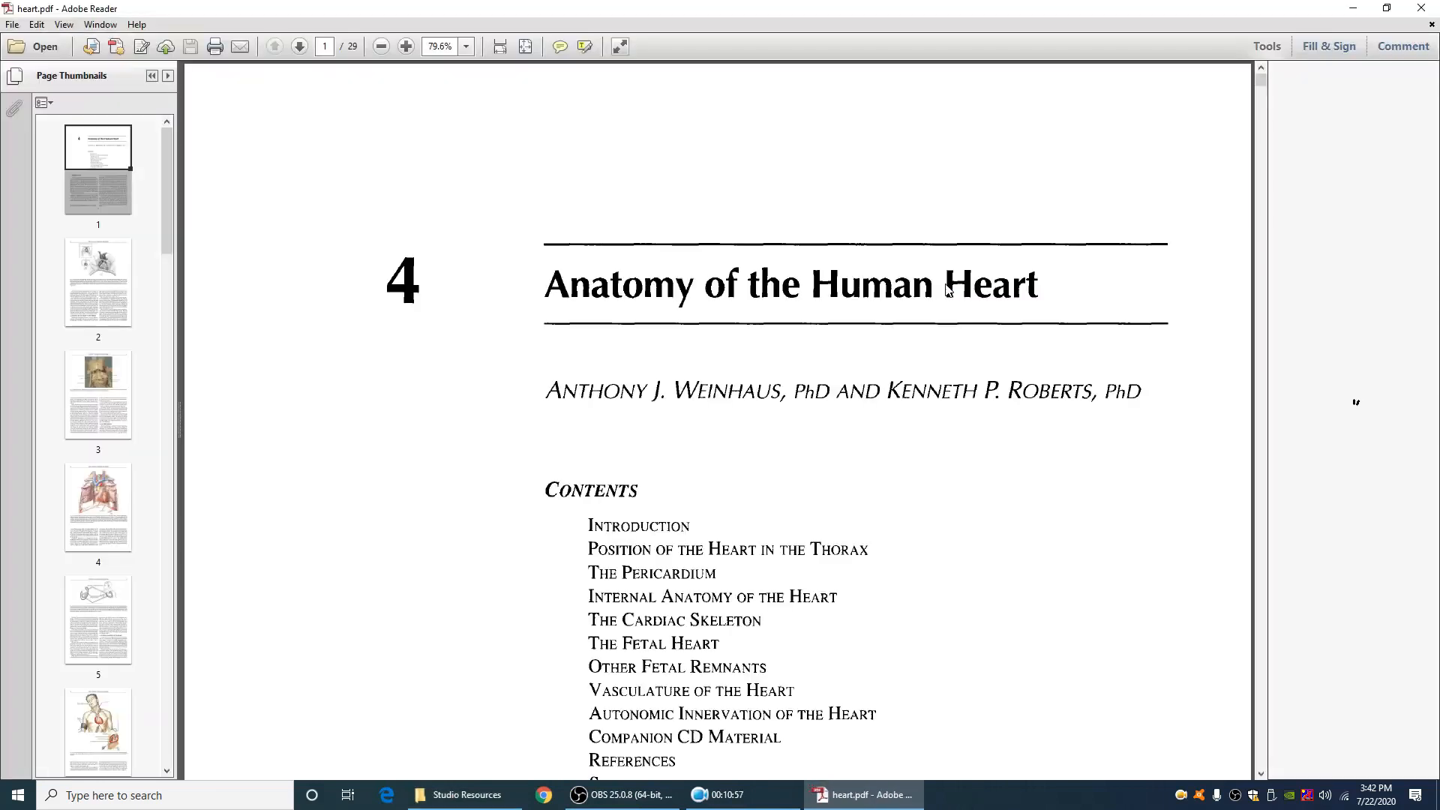
# Switch back to OBS Studio and unlock all sources of the Introduction scene
pyautogui.click(619, 794)
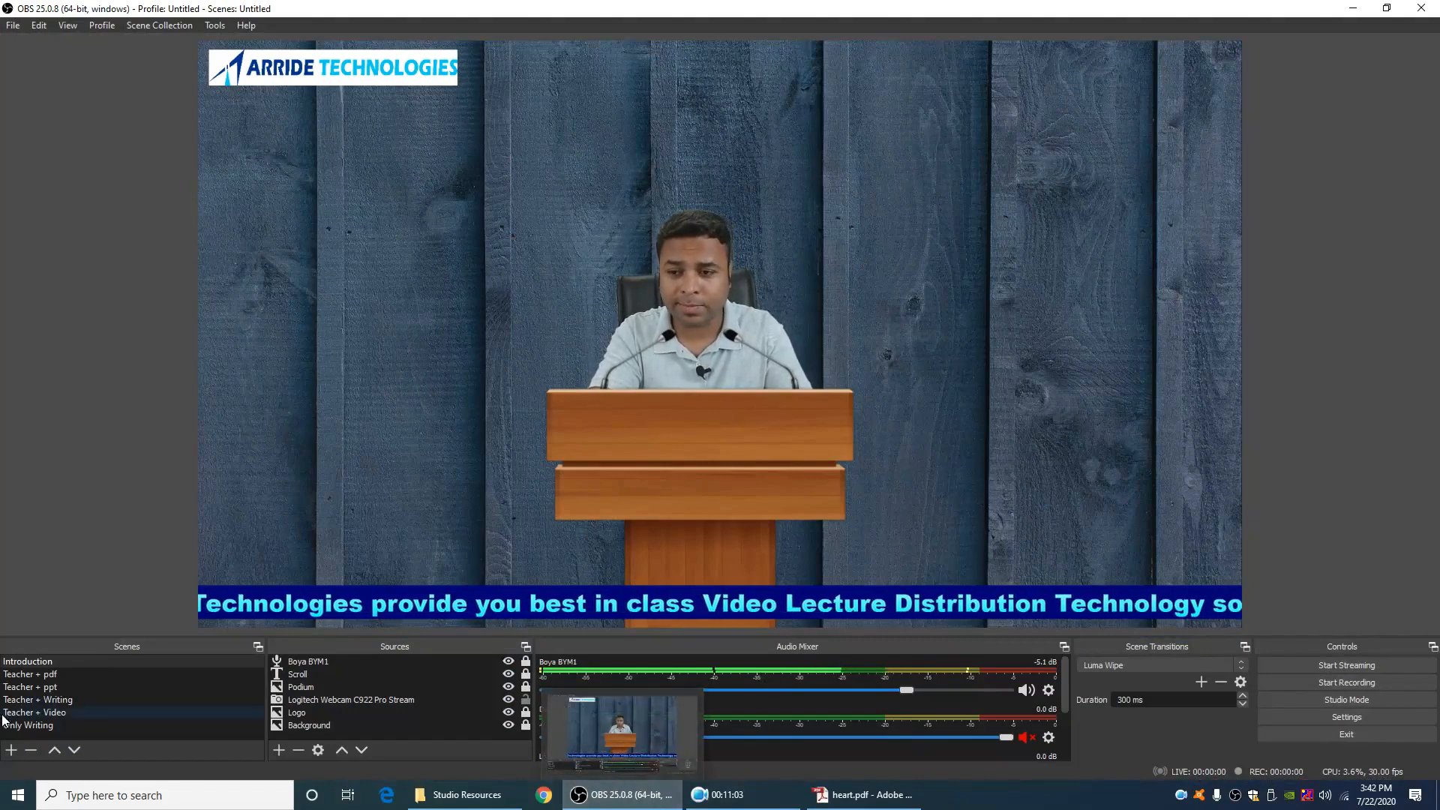
pyautogui.click(327, 661)
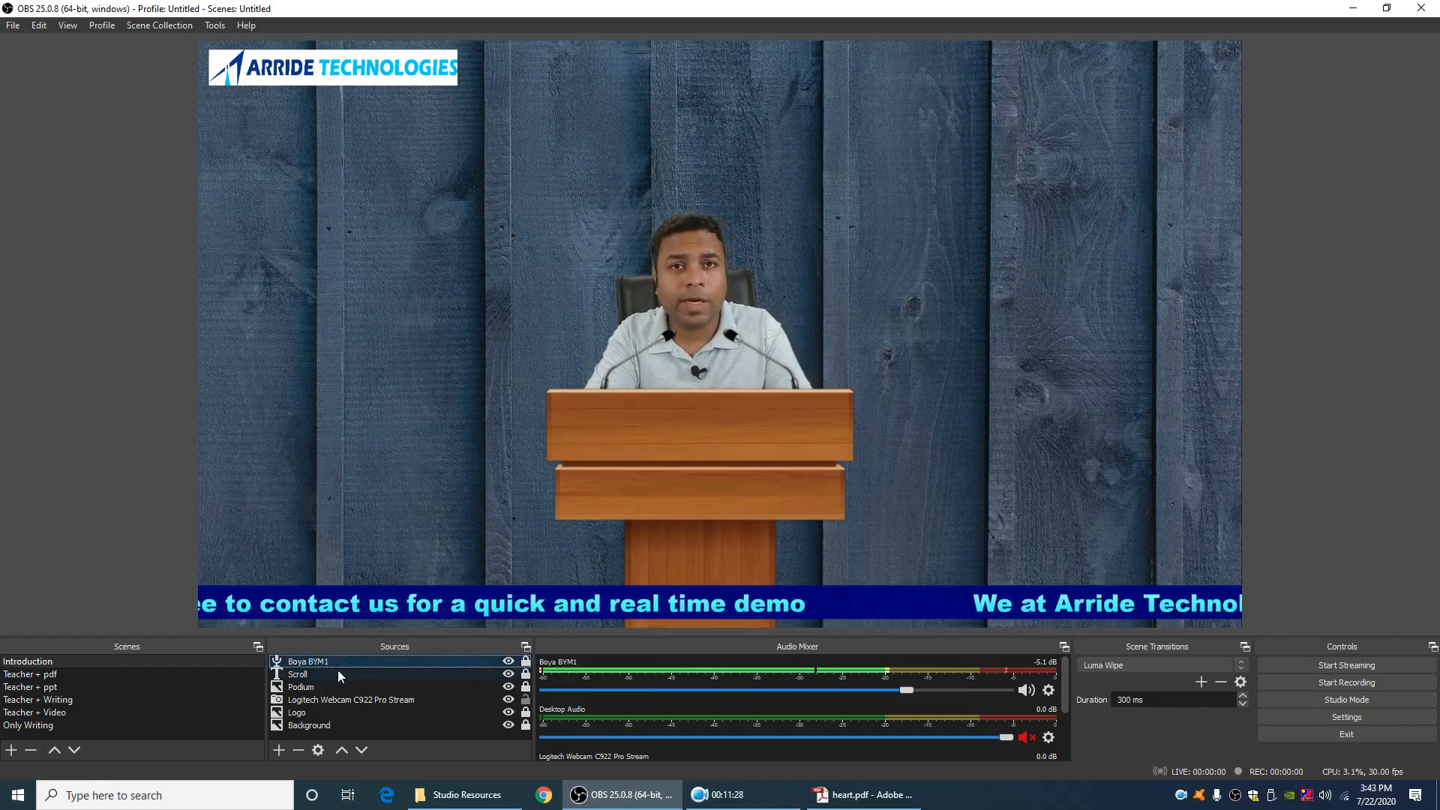
pyautogui.click(526, 661)
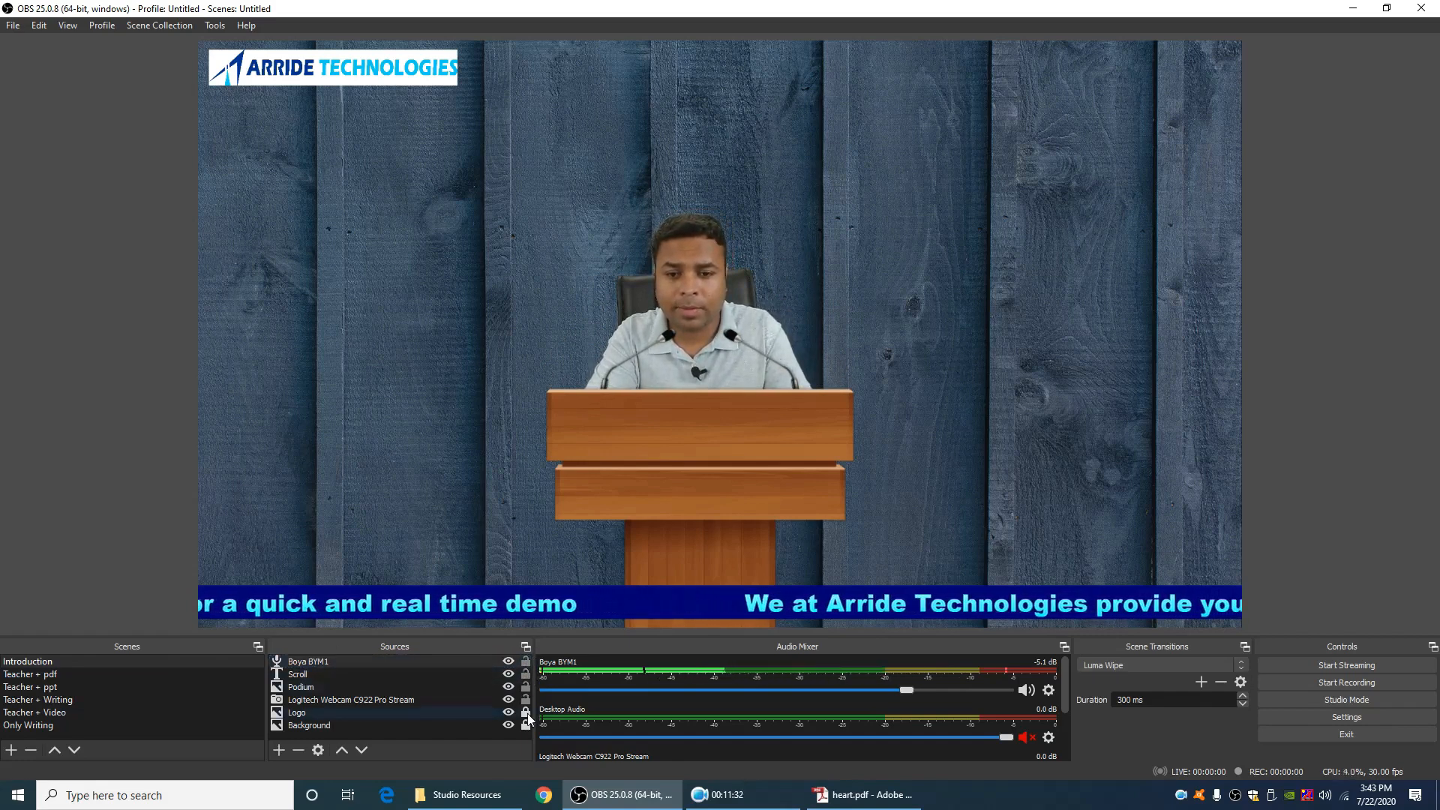
# Group all sources of the Introduction scene, from Boya BYM1 down to Background, keeping the default group name
pyautogui.click(347, 685)
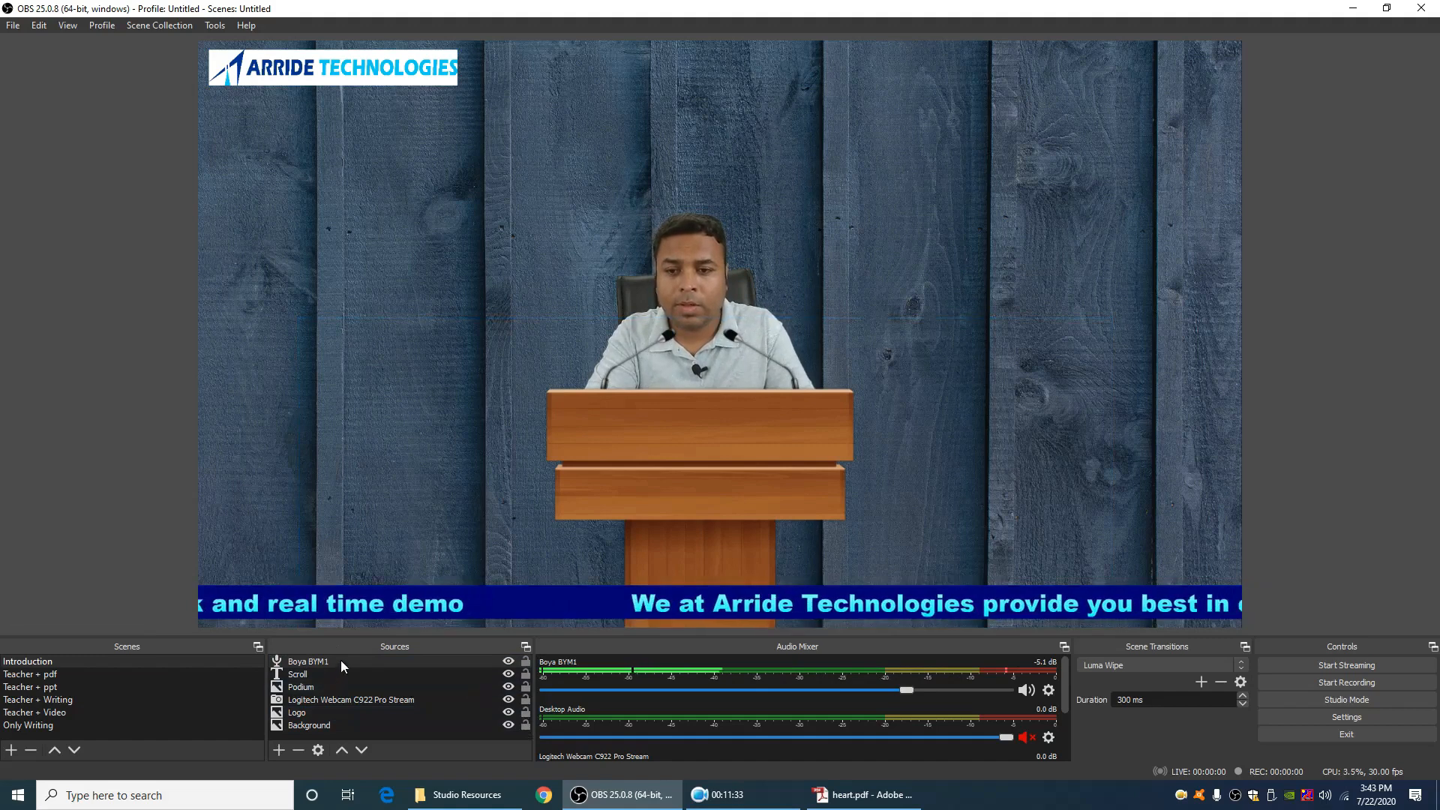
pyautogui.click(335, 674)
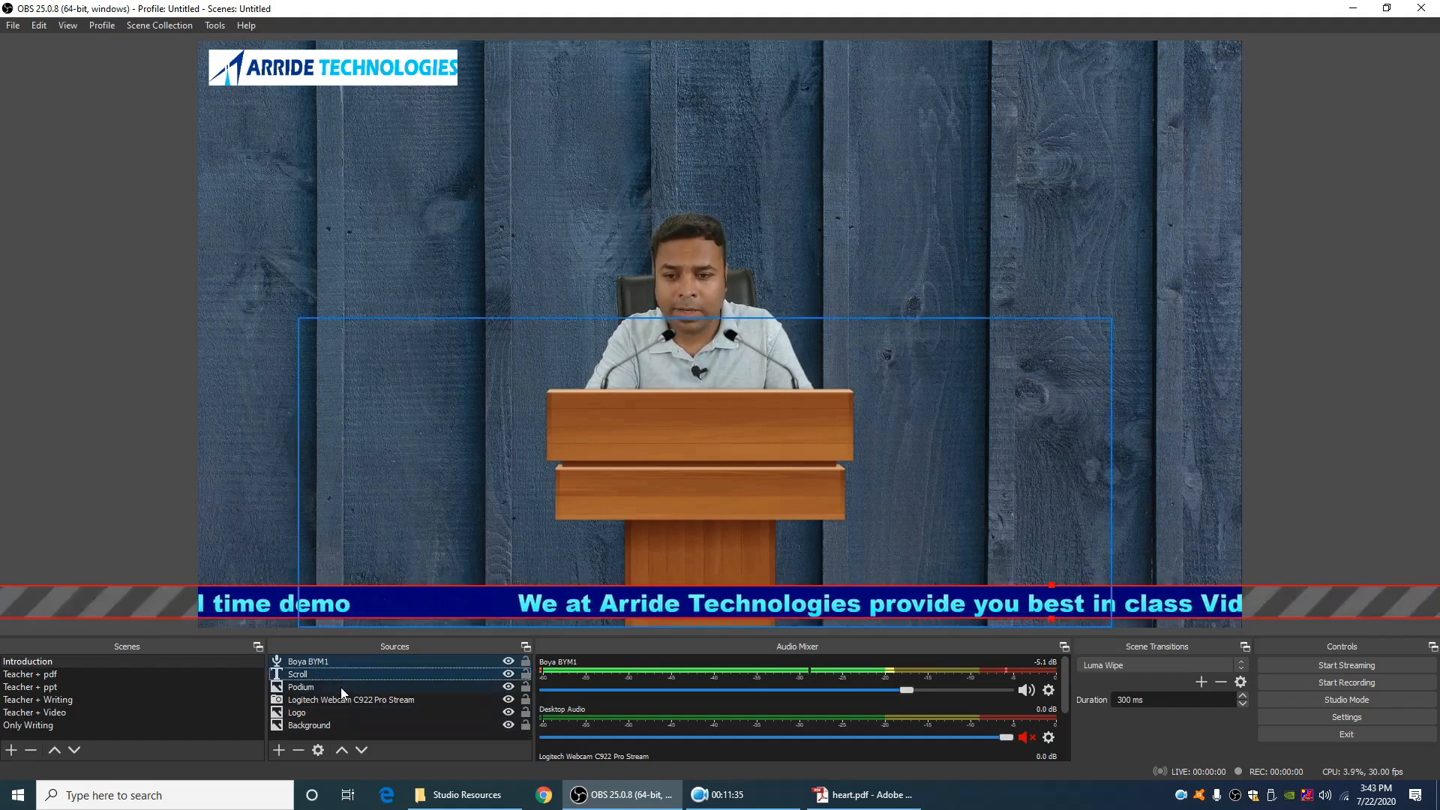
pyautogui.keyDown('ctrl'); pyautogui.click(341, 687); pyautogui.keyUp('ctrl')
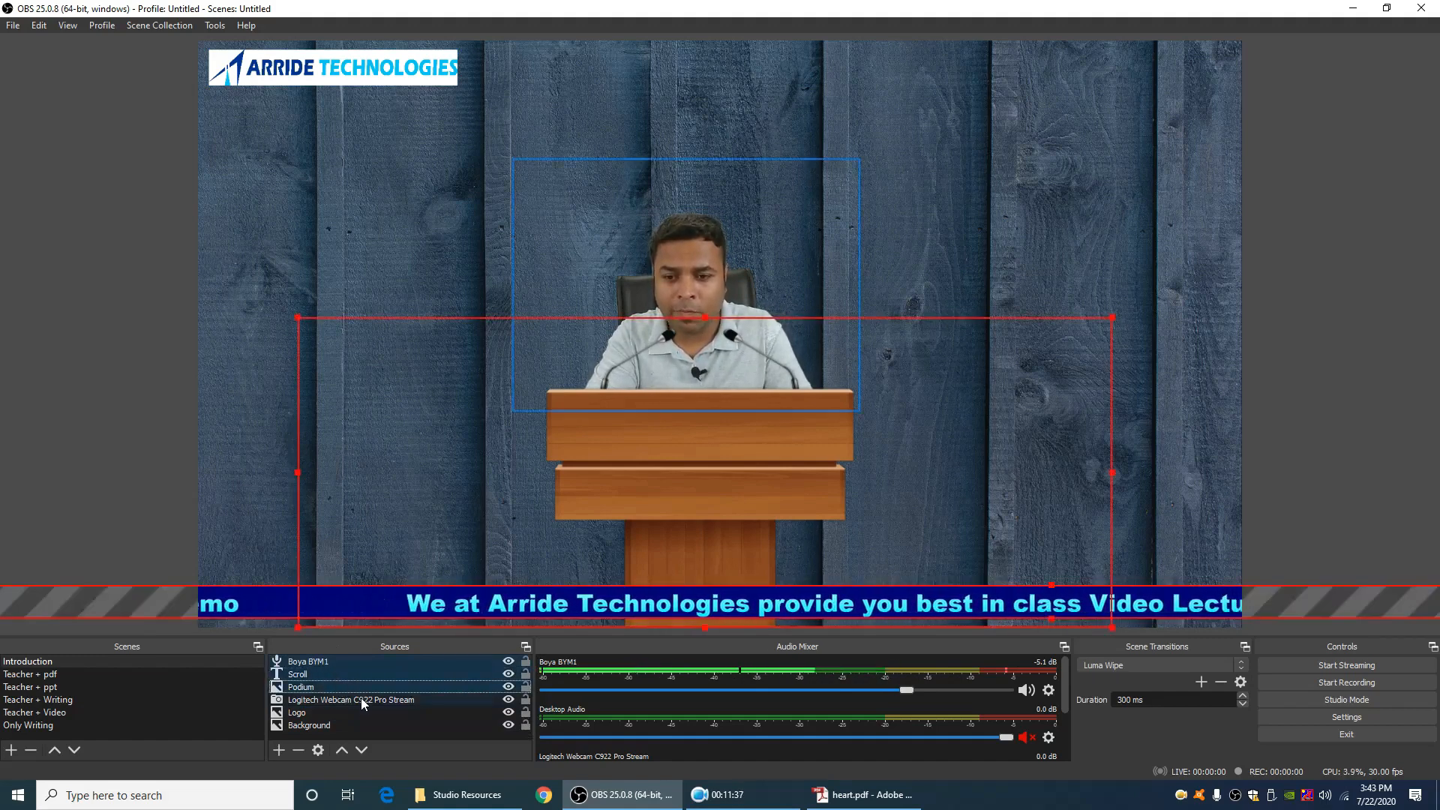
pyautogui.keyDown('ctrl'); pyautogui.click(361, 698); pyautogui.keyUp('ctrl')
pyautogui.keyDown('ctrl'); pyautogui.click(354, 711); pyautogui.keyUp('ctrl')
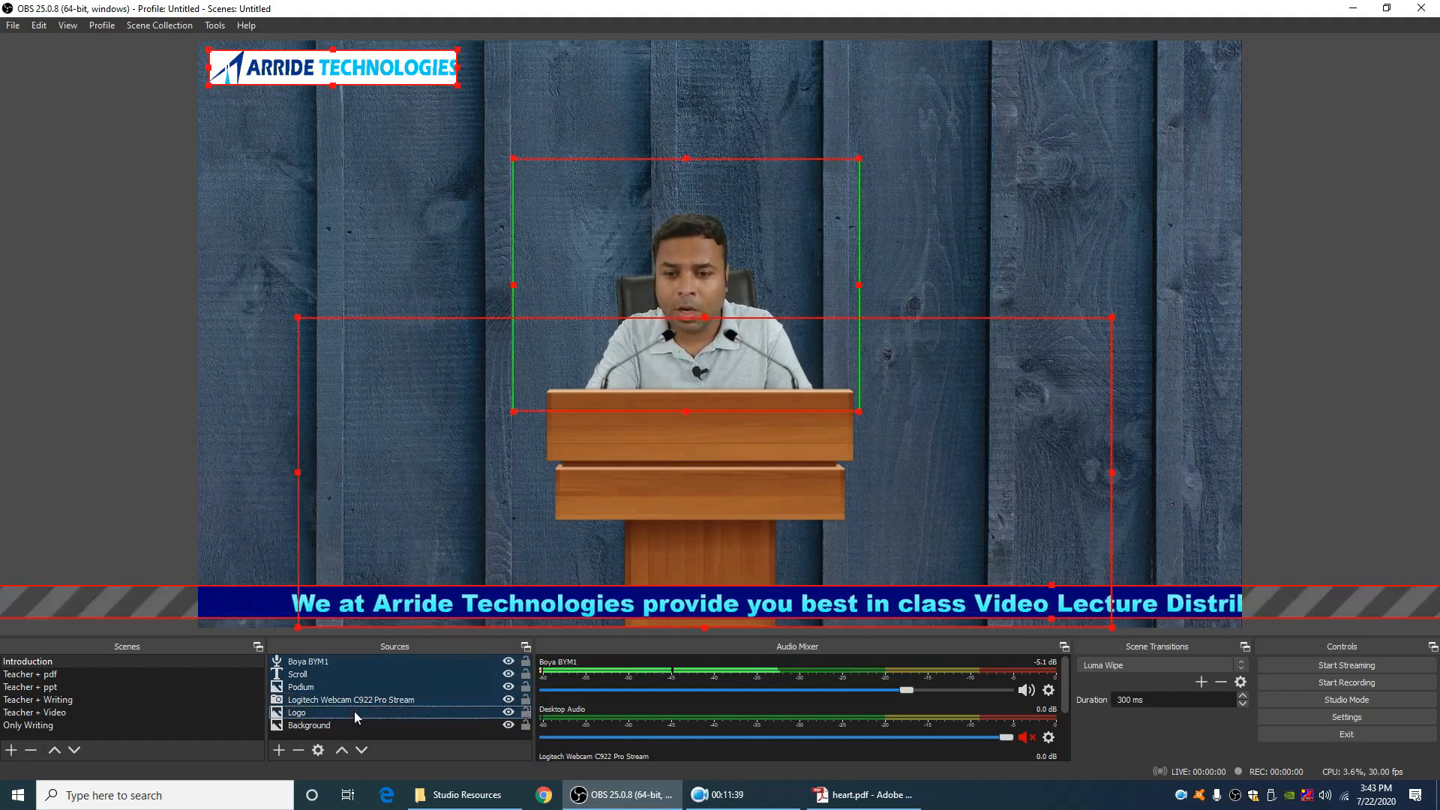
pyautogui.keyDown('ctrl'); pyautogui.click(360, 726); pyautogui.keyUp('ctrl')
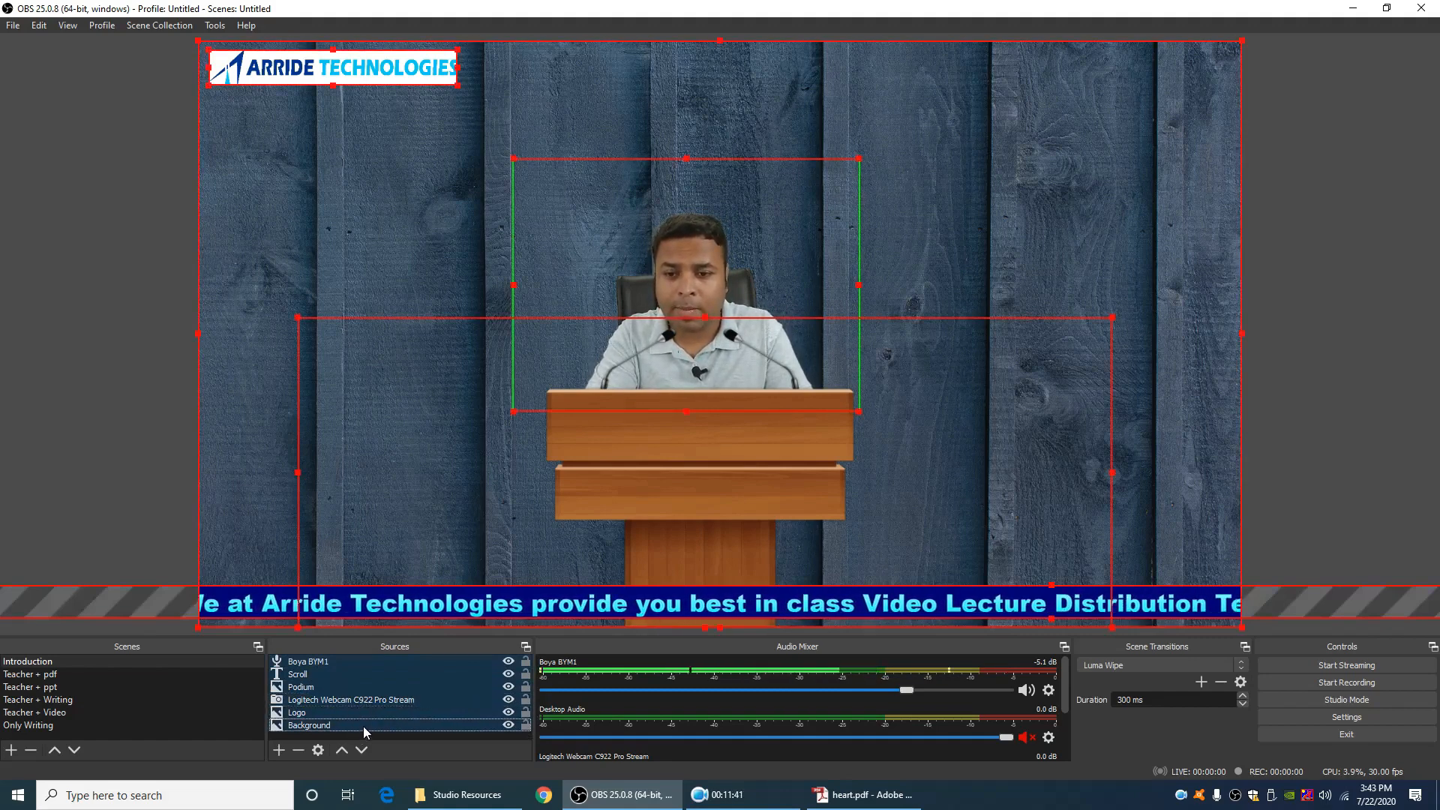
pyautogui.rightClick(406, 673)
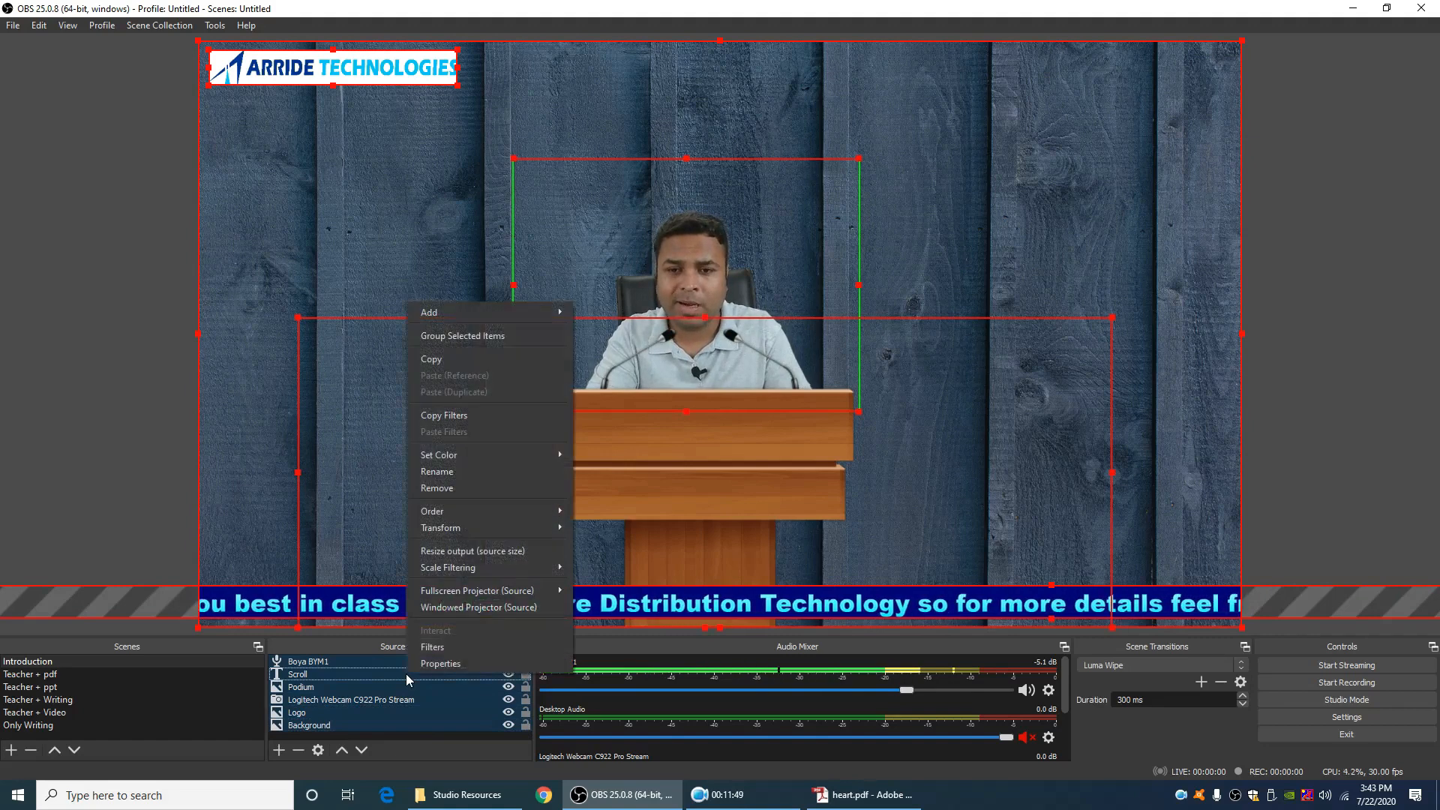
pyautogui.click(483, 335)
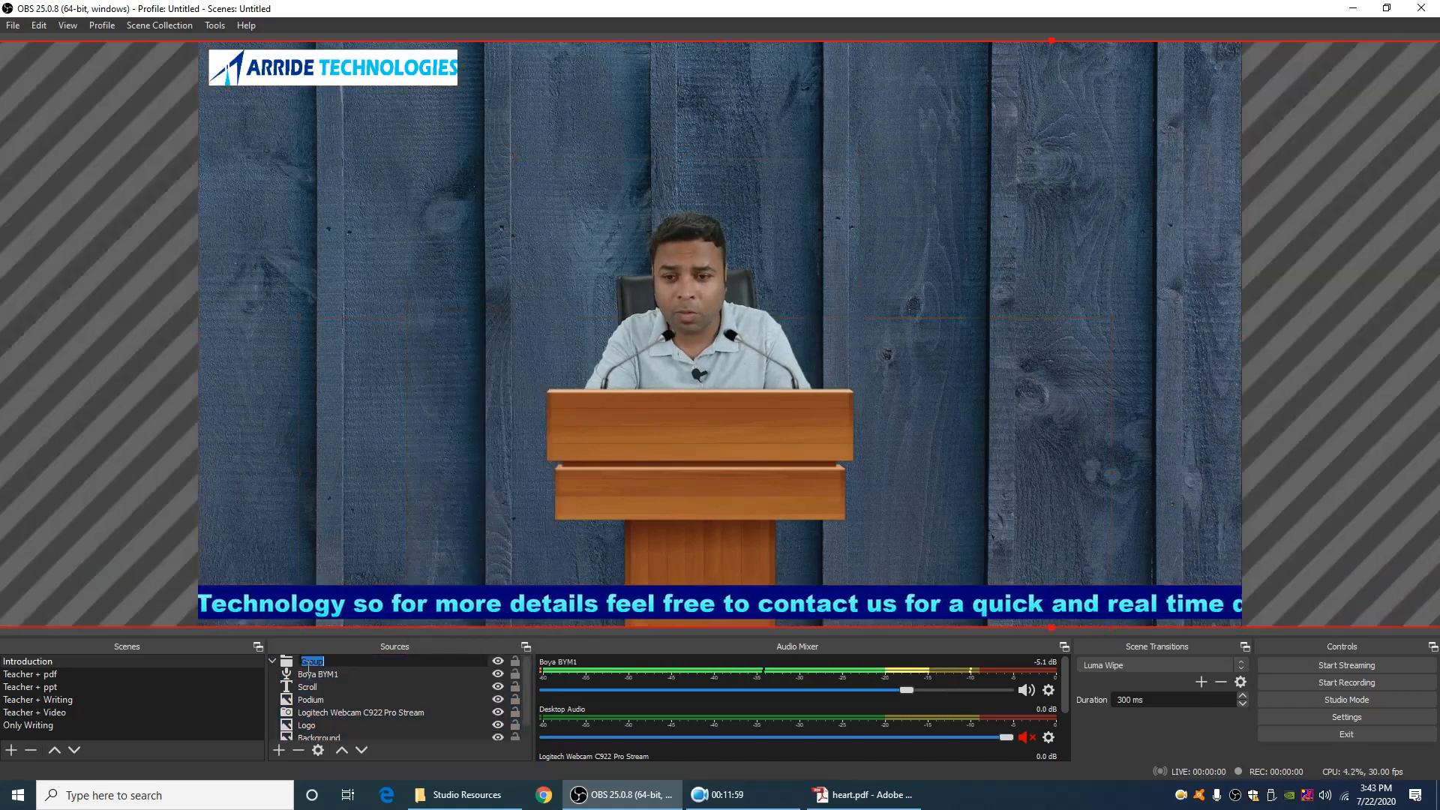
pyautogui.click(183, 706)
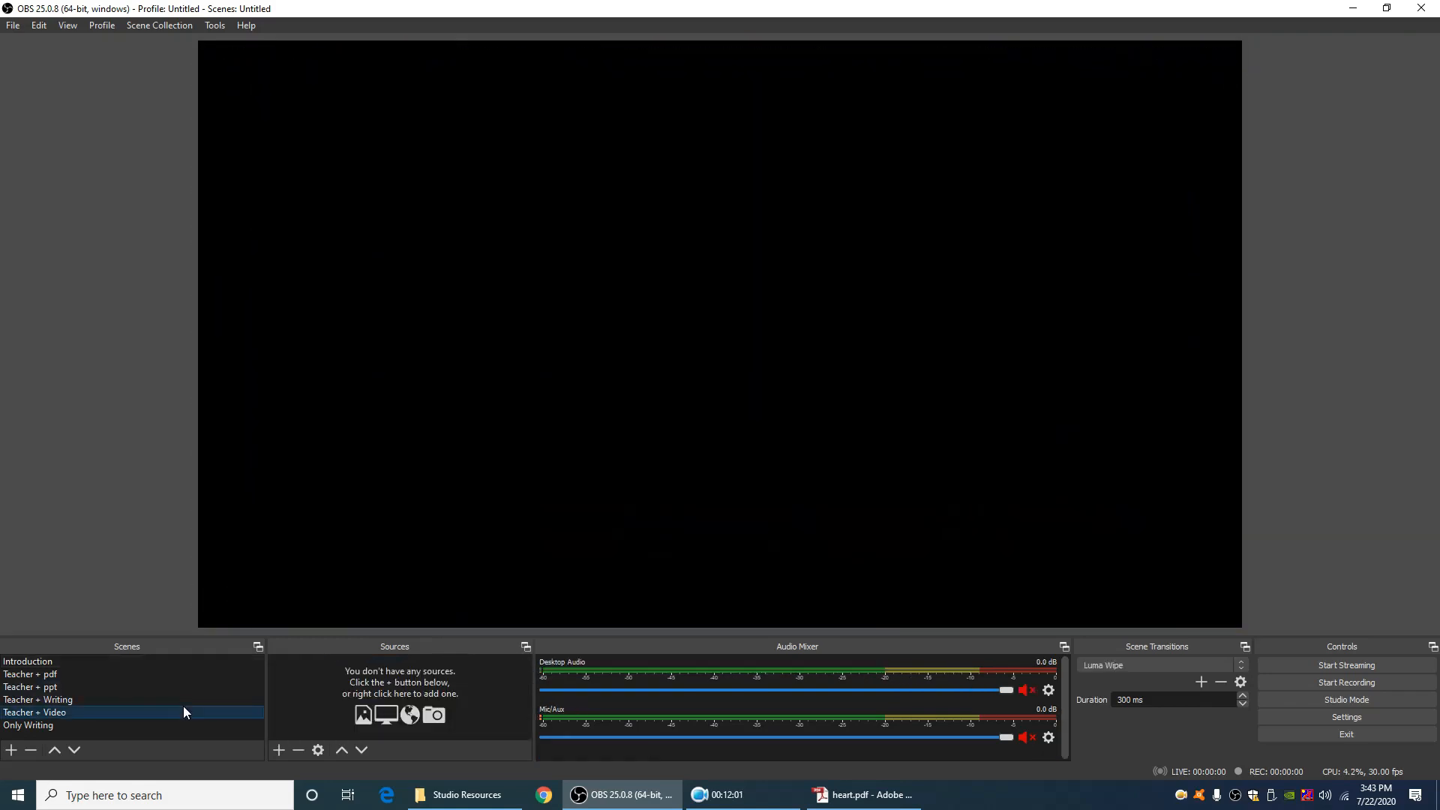
# Return to the Introduction scene and copy its whole source group
pyautogui.click(172, 663)
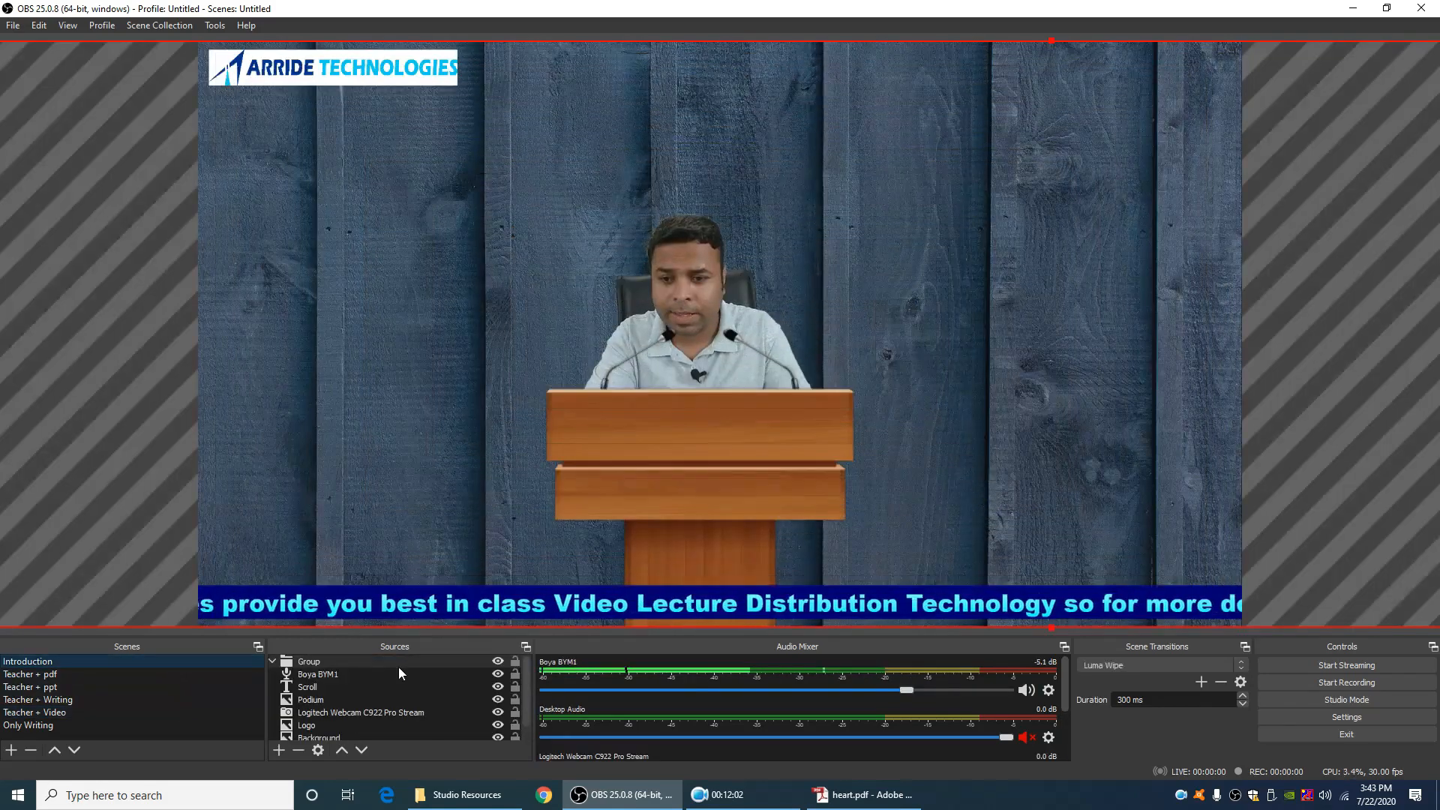
pyautogui.rightClick(358, 664)
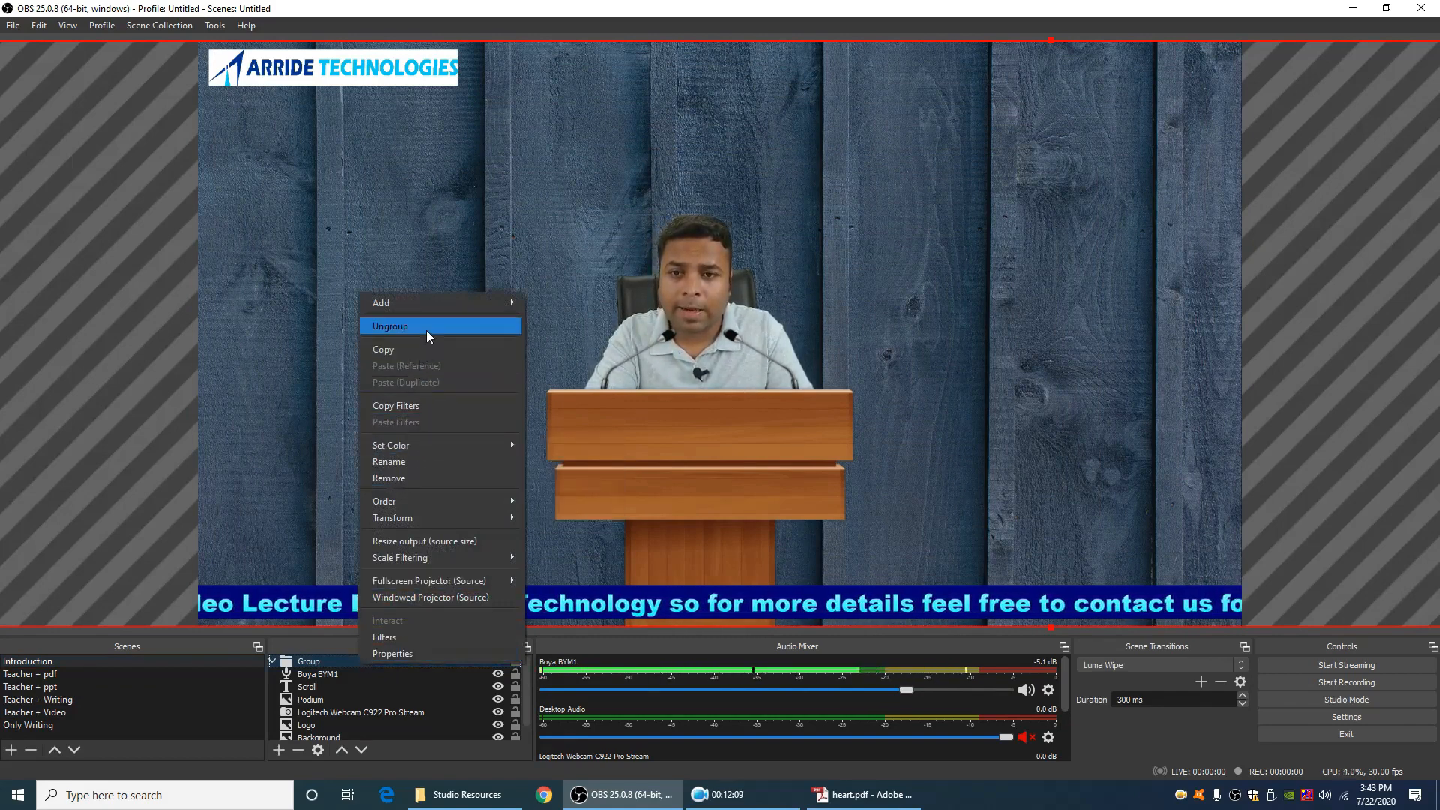
pyautogui.click(430, 349)
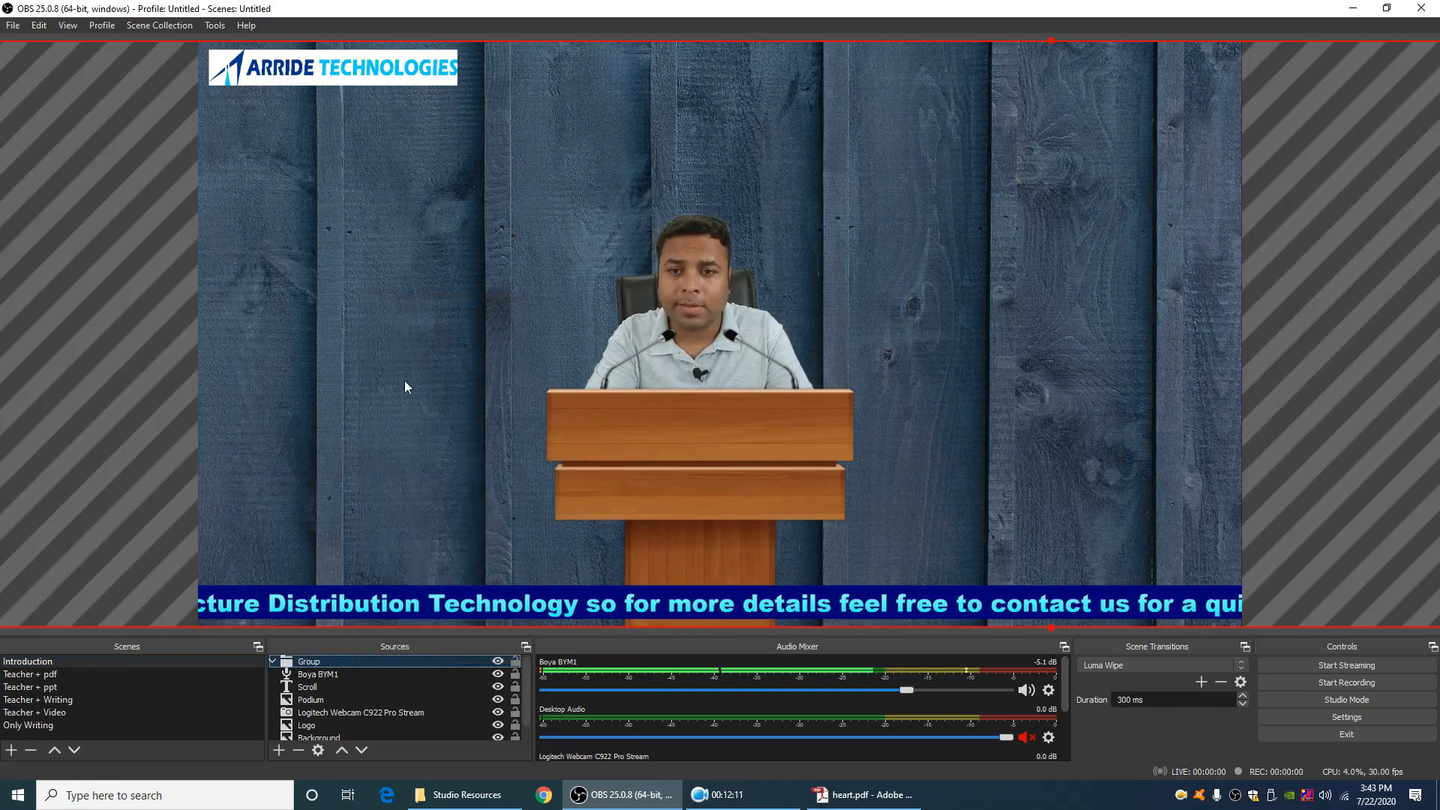
# Paste the copied source group as a reference into the Teacher + pdf and Teacher + ppt scenes
pyautogui.click(141, 674)
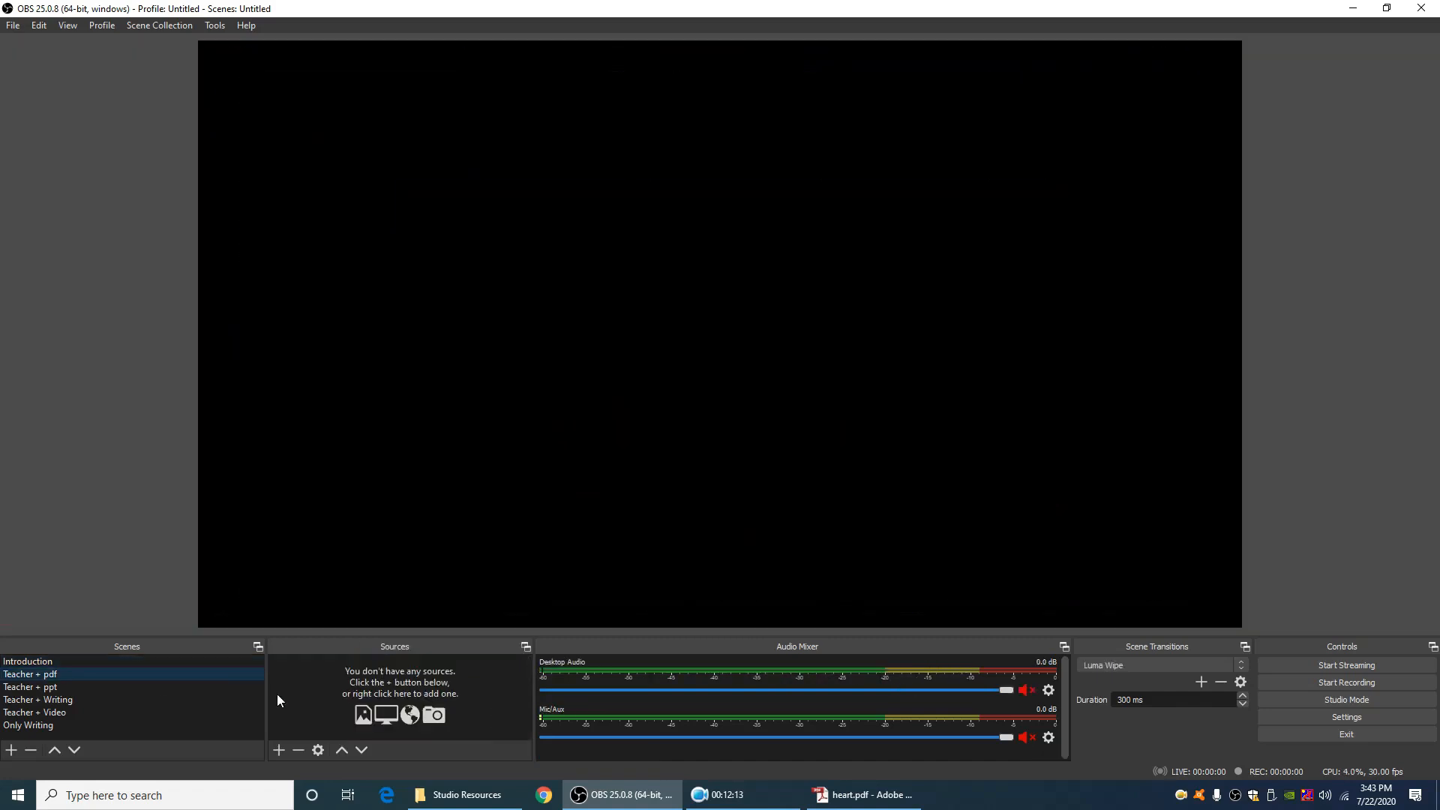
pyautogui.rightClick(330, 682)
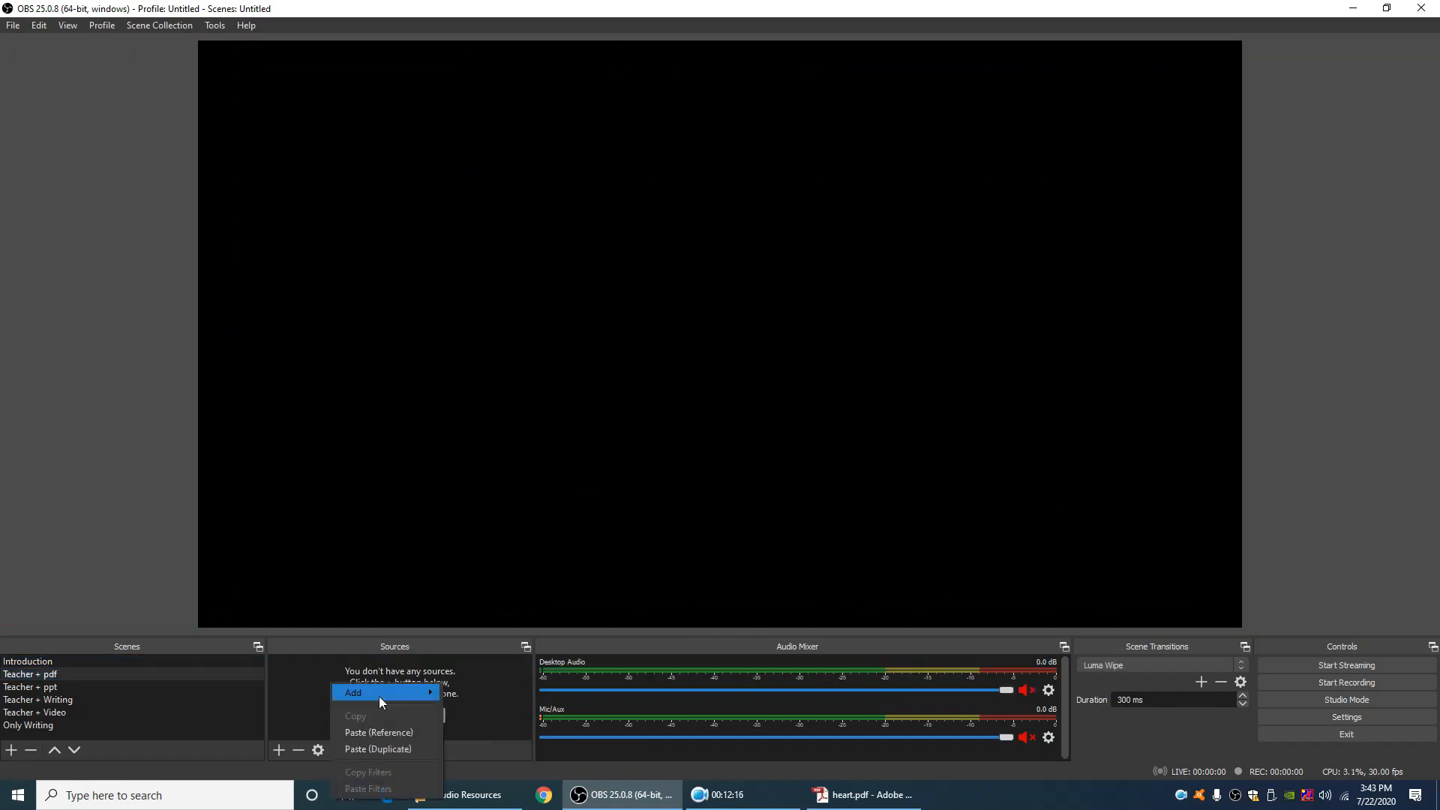
pyautogui.click(389, 732)
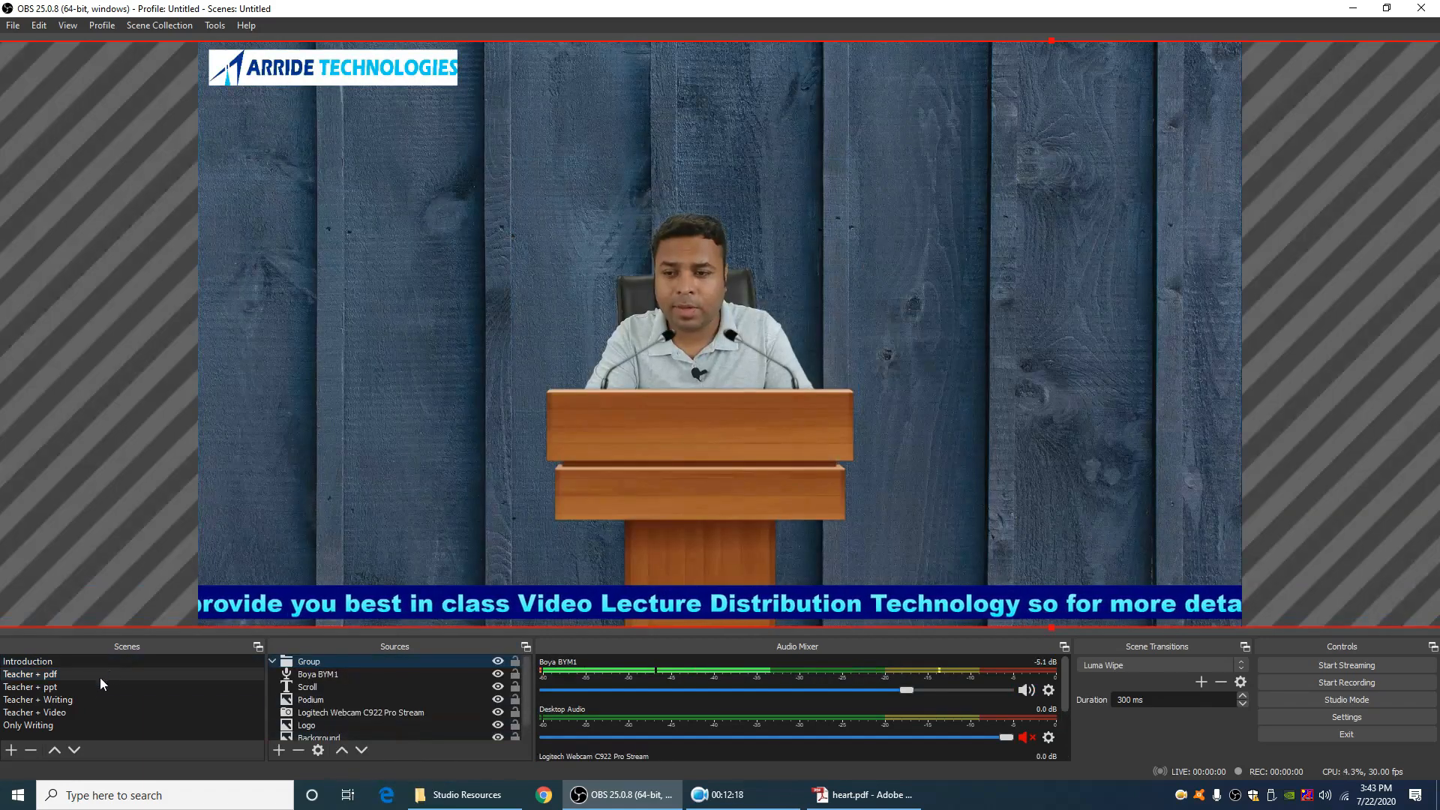
pyautogui.click(83, 686)
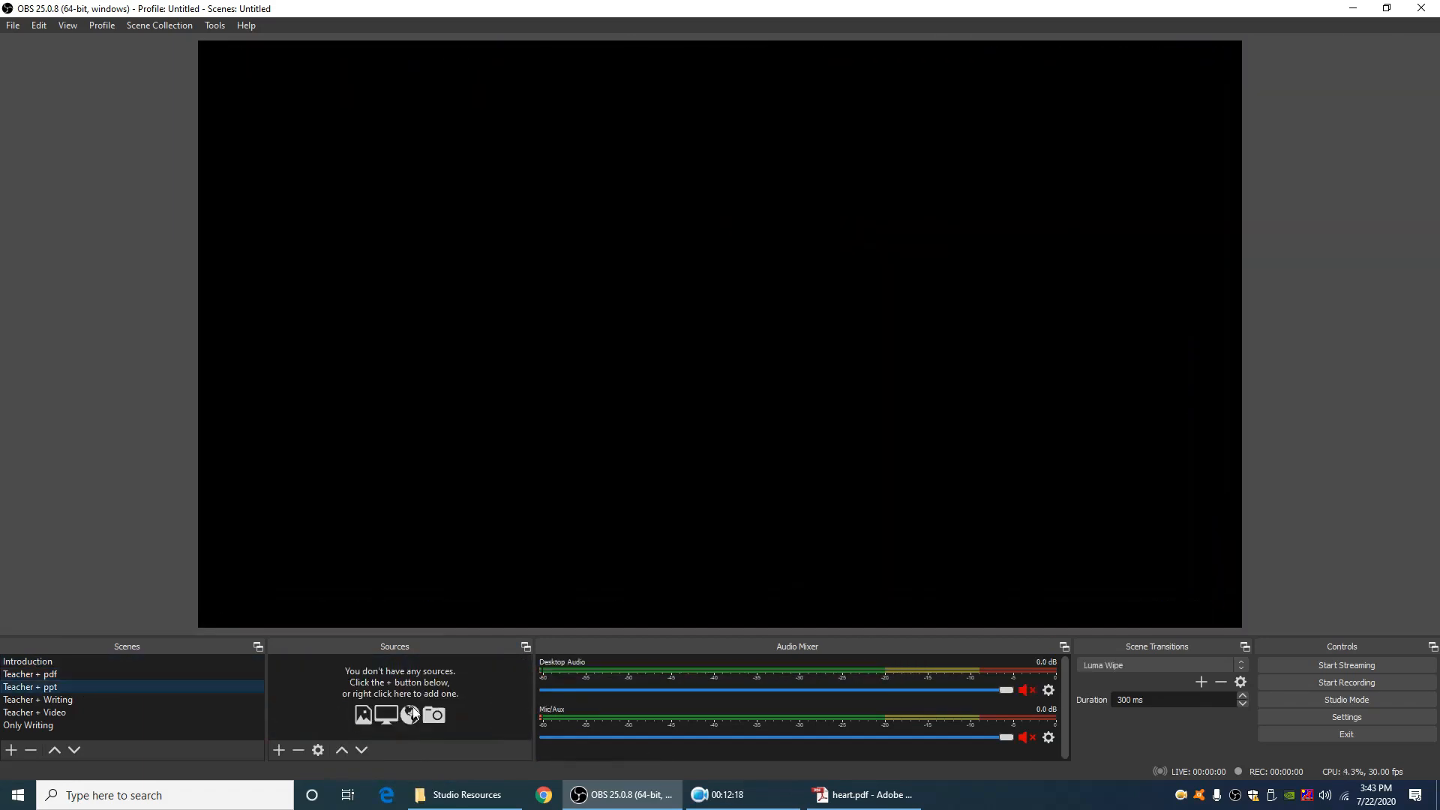
pyautogui.rightClick(332, 696)
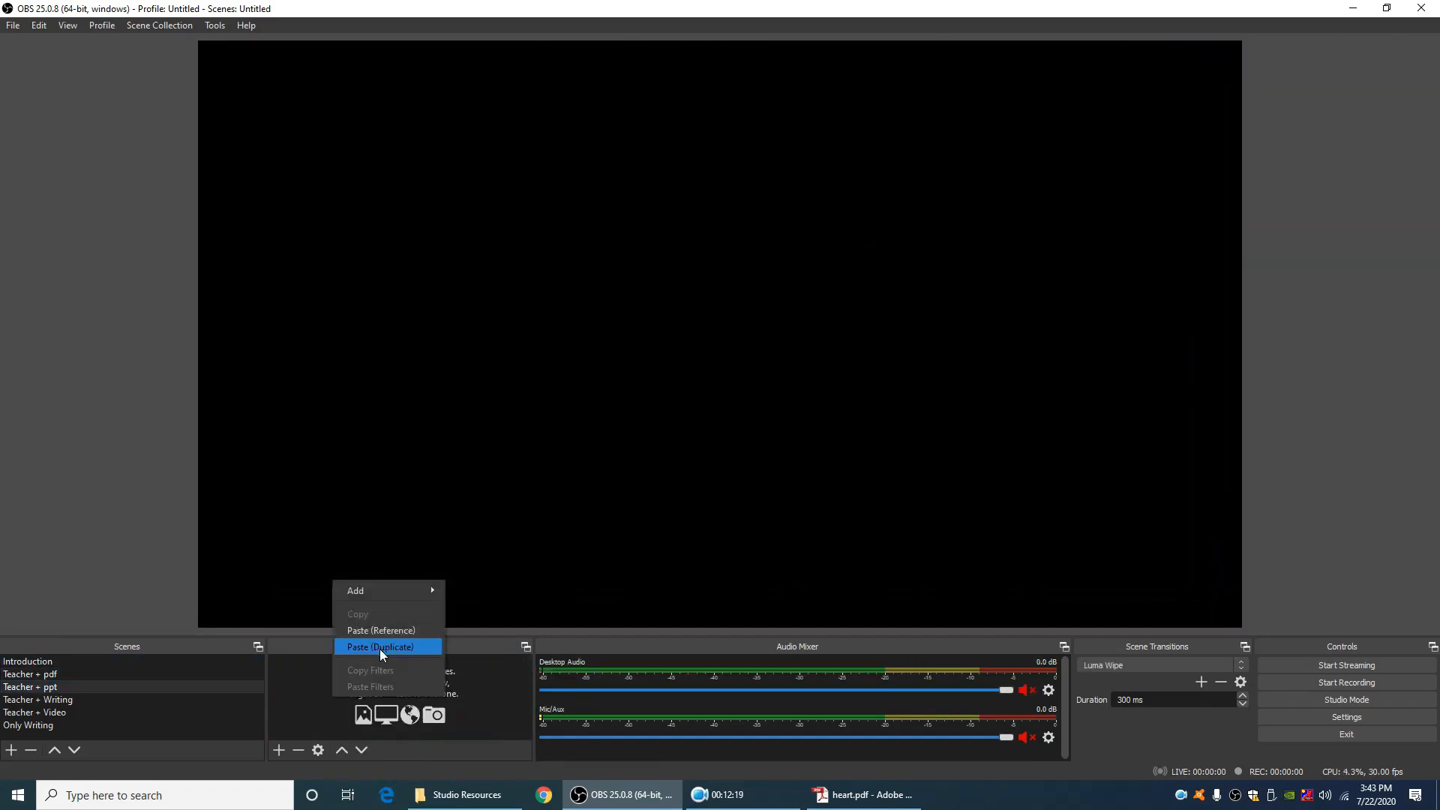
pyautogui.click(385, 627)
# Paste the copied source group as a reference into the Teacher + Writing and Teacher + Video scenes
pyautogui.click(57, 700)
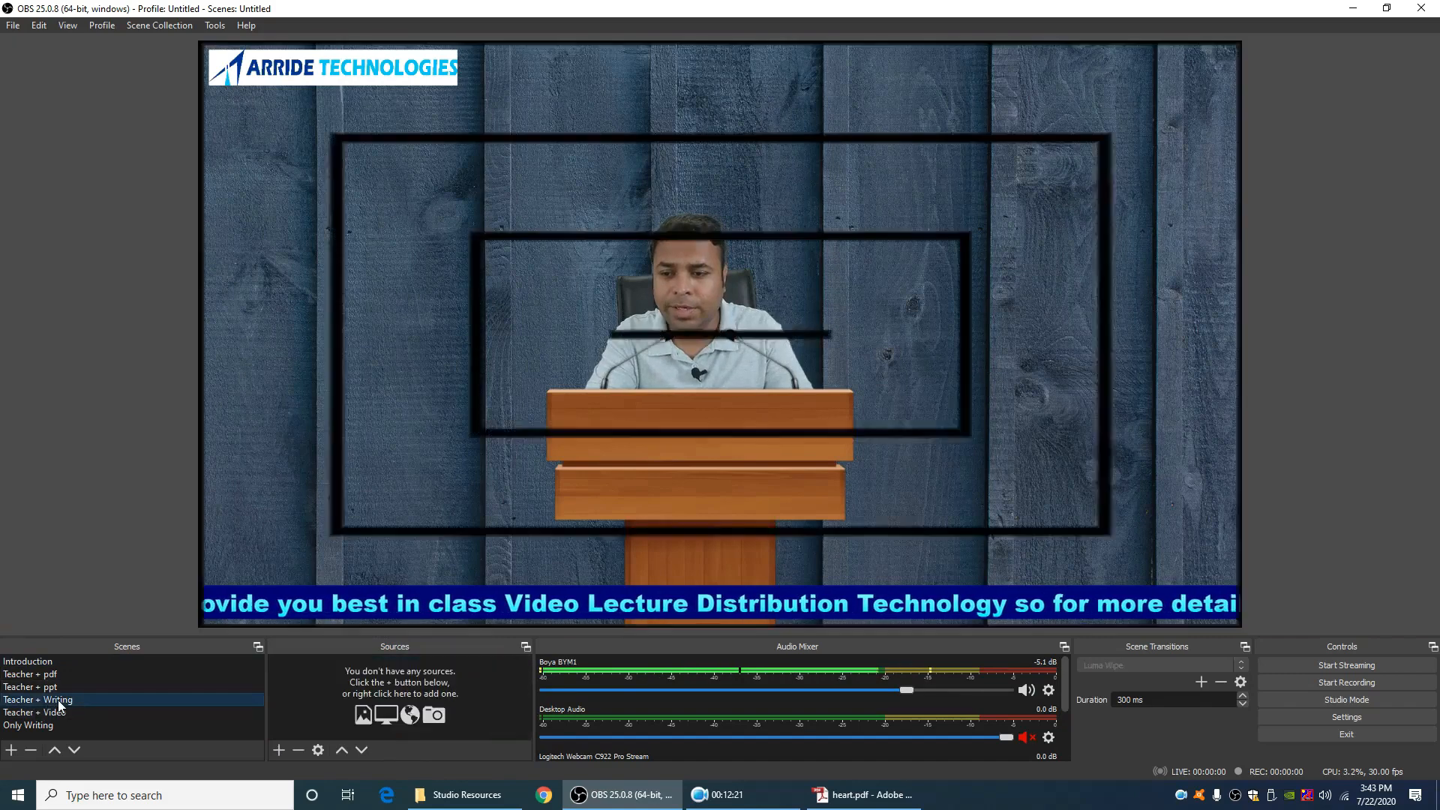
pyautogui.rightClick(315, 710)
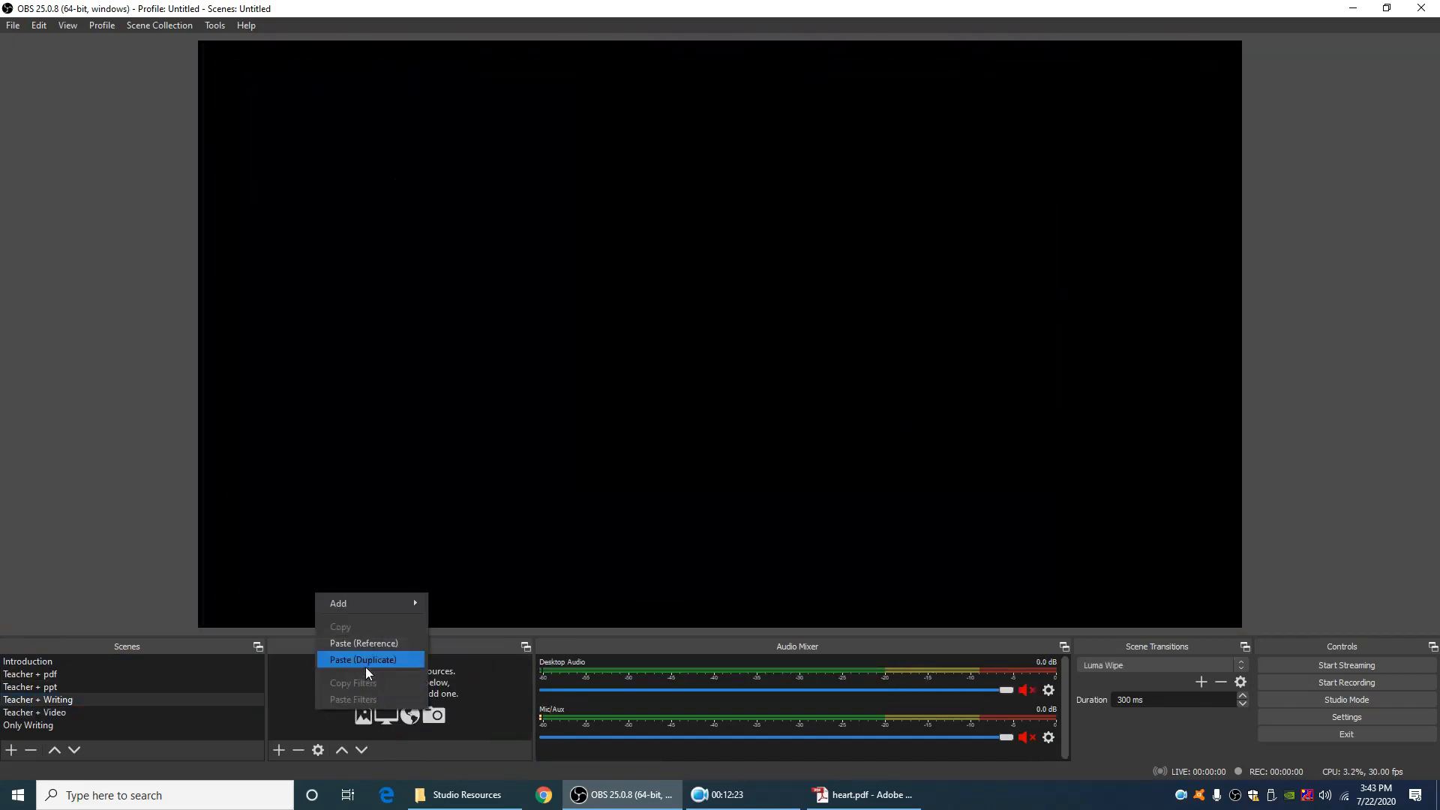
pyautogui.click(394, 642)
pyautogui.click(69, 714)
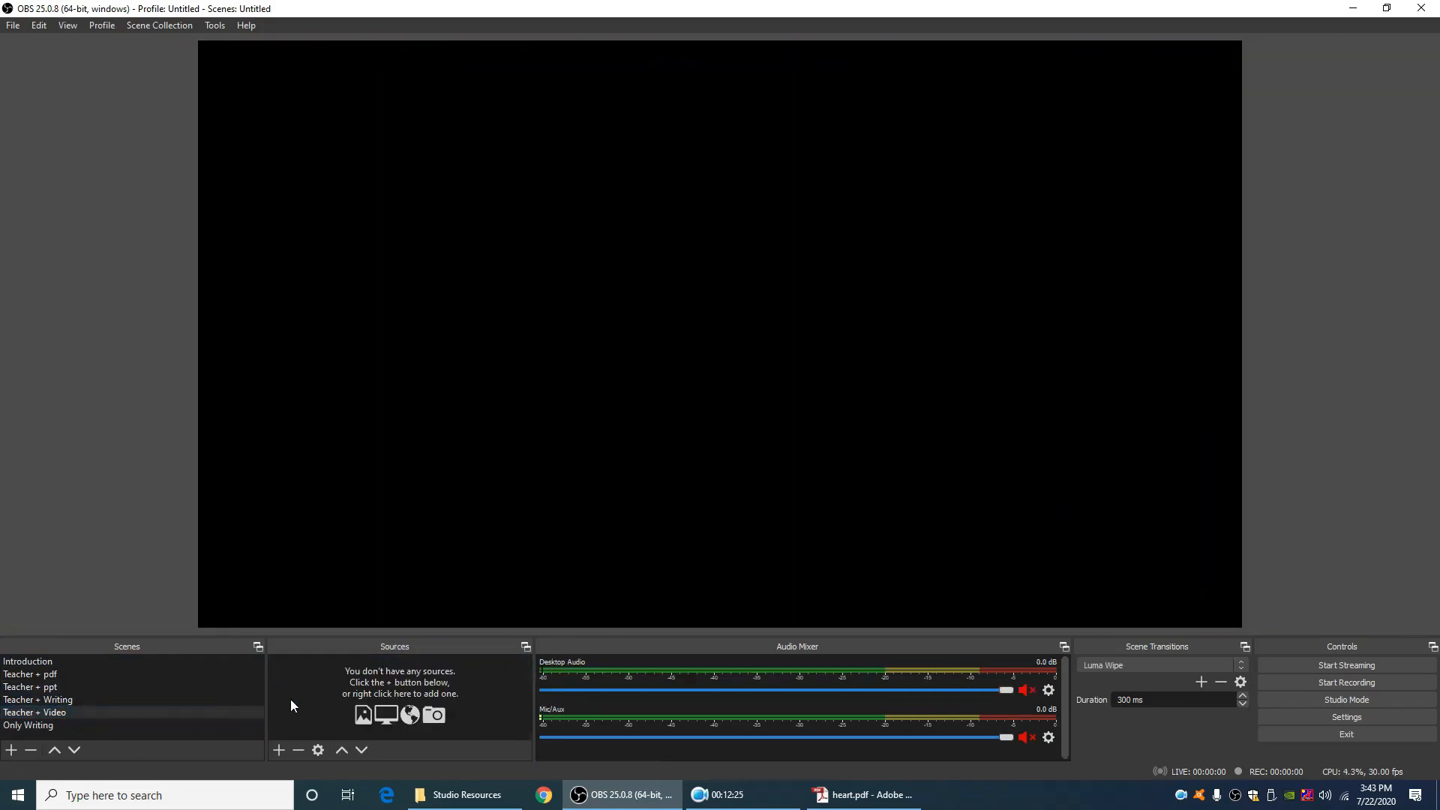
pyautogui.rightClick(290, 699)
pyautogui.click(354, 633)
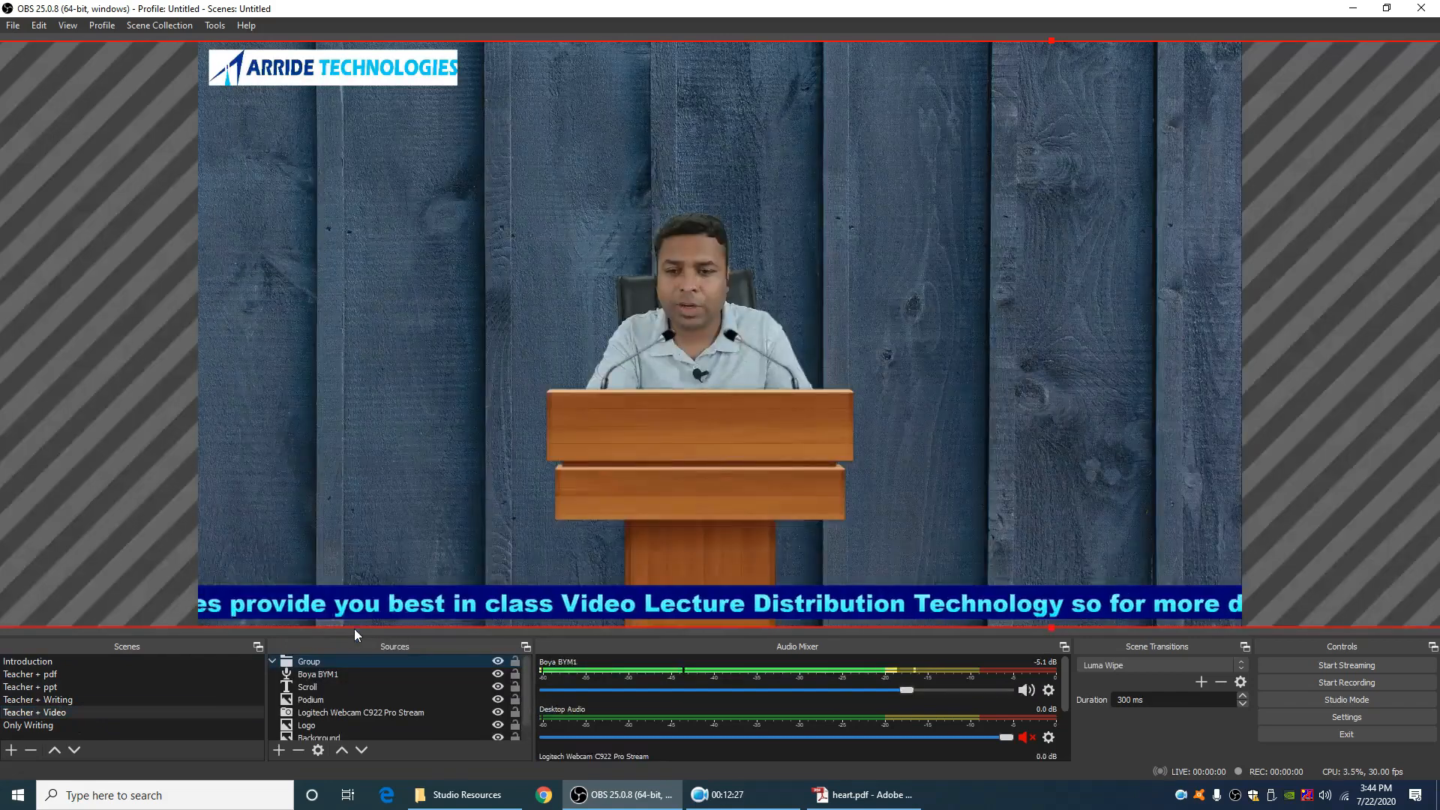
pyautogui.click(79, 730)
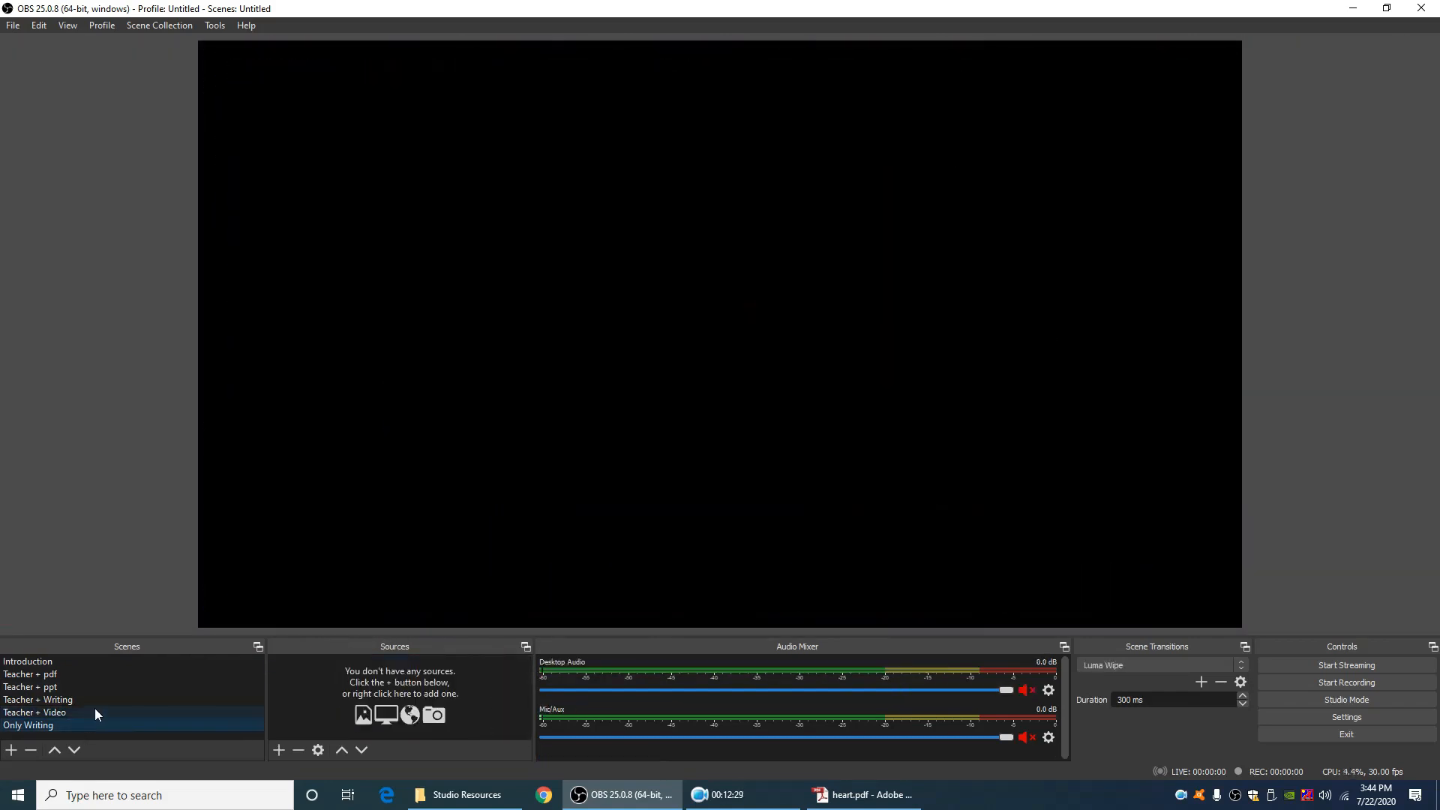
pyautogui.click(95, 710)
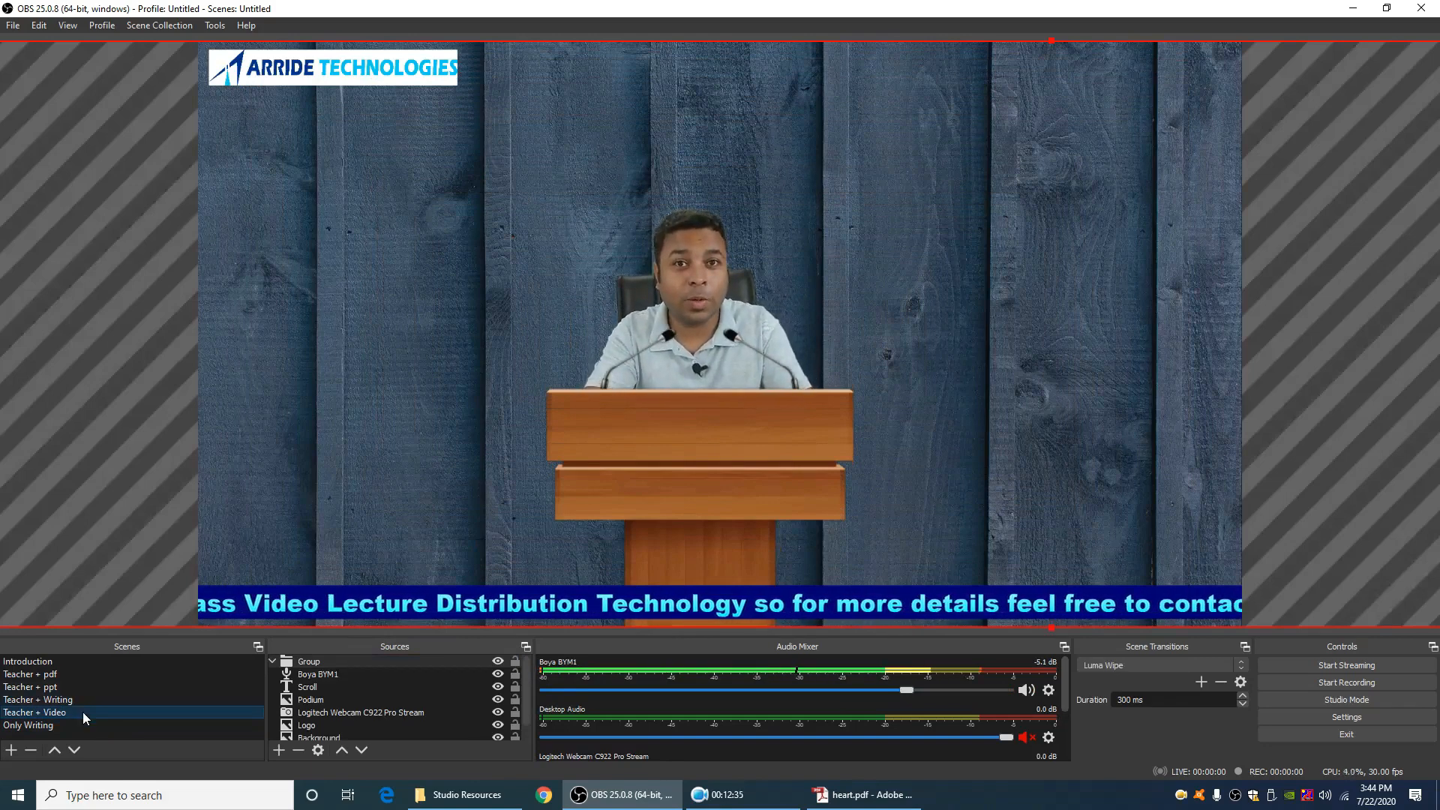
# Ungroup the pasted group in the Teacher + pdf scene and compare that scene with Introduction
pyautogui.click(55, 678)
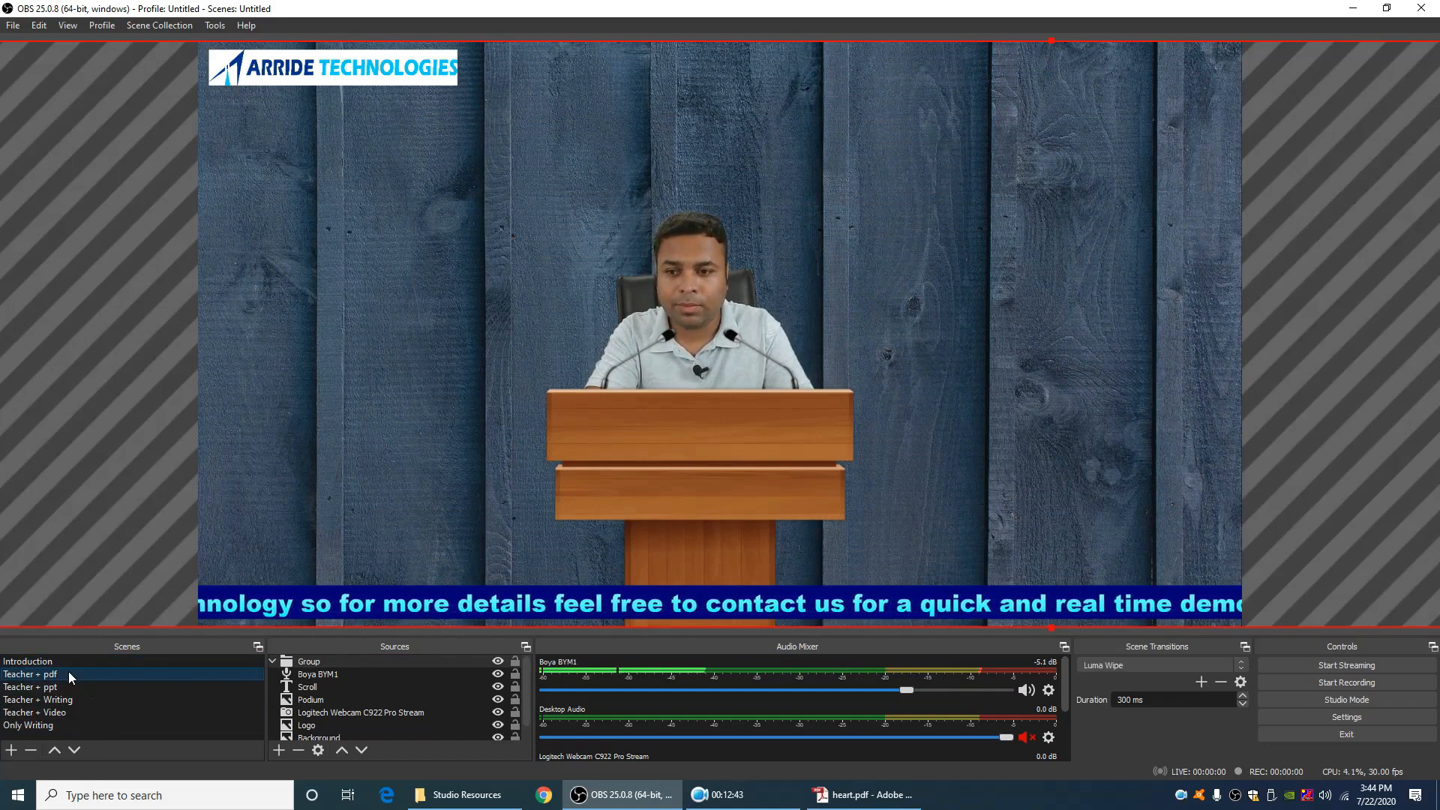
pyautogui.rightClick(313, 665)
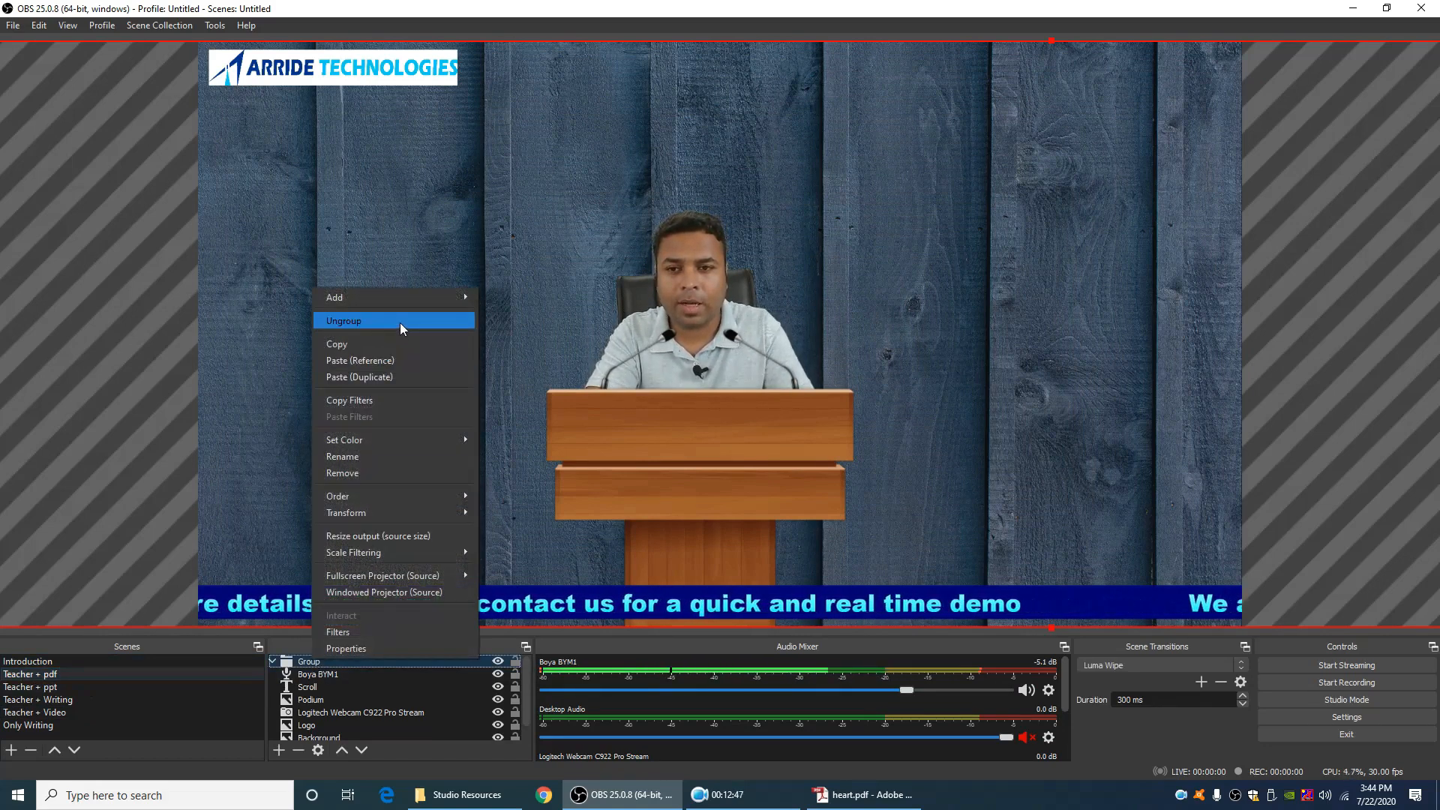
pyautogui.press('Escape')
pyautogui.click(62, 660)
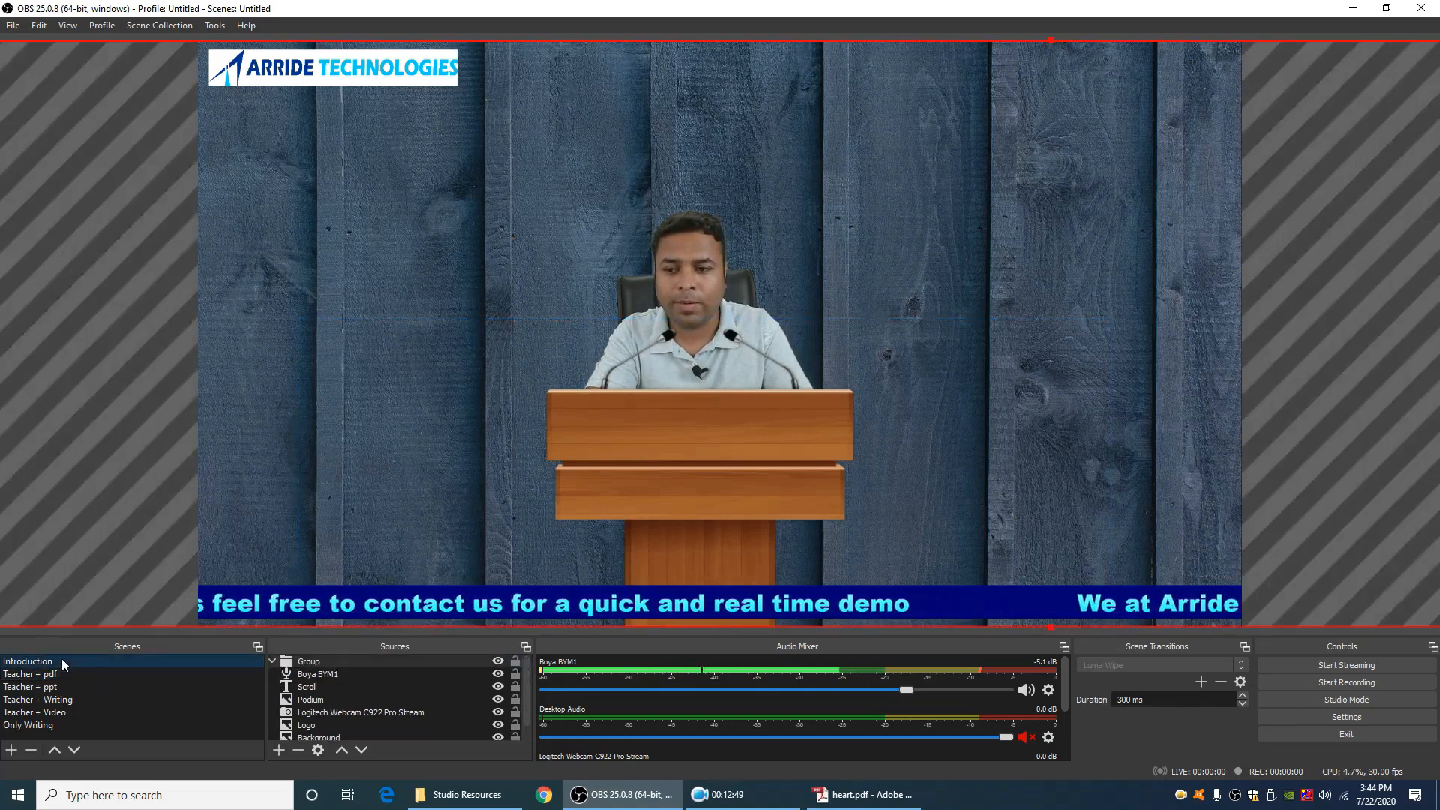
pyautogui.click(73, 675)
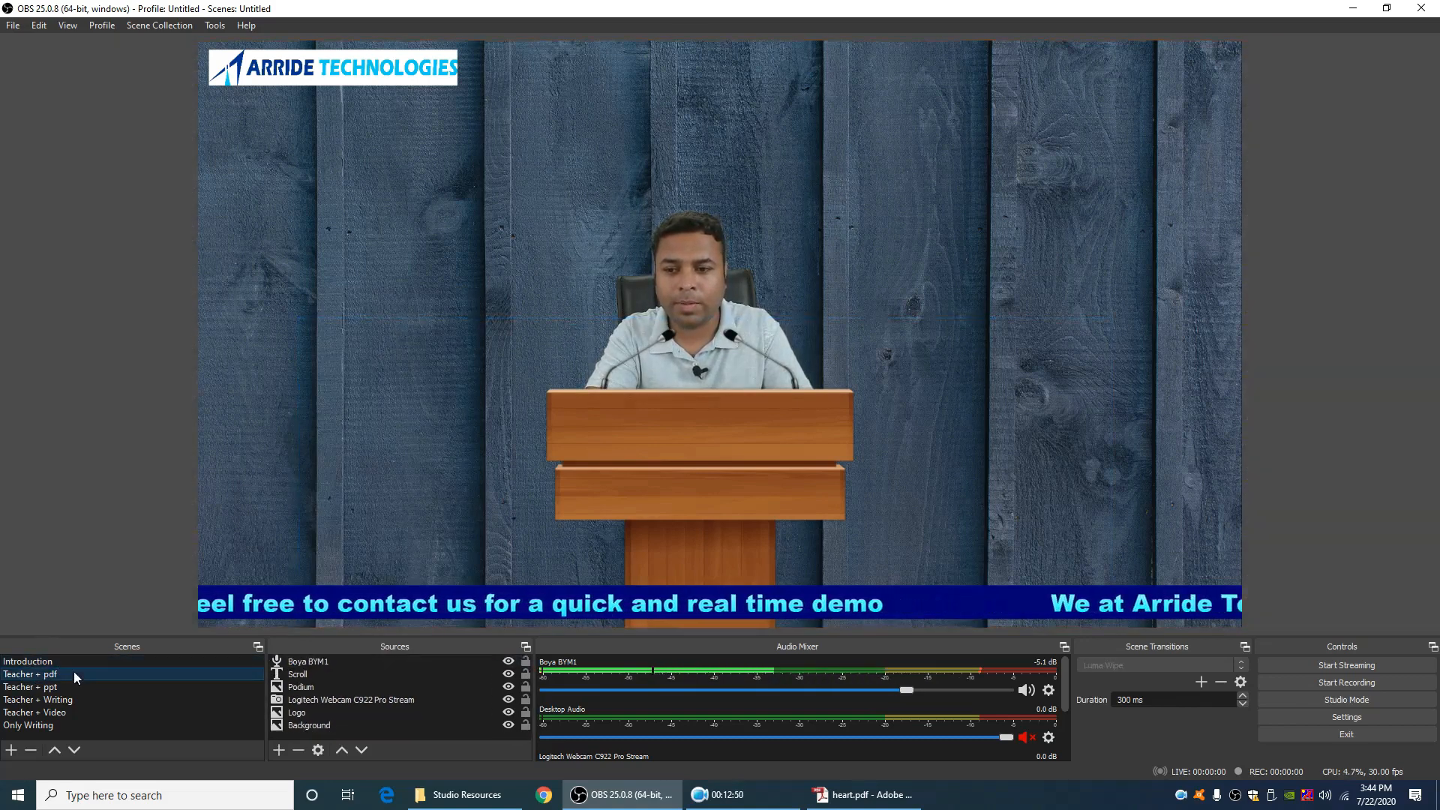
# Group the Podium and Logitech Webcam C922 Pro Stream sources in the Teacher + pdf scene
pyautogui.click(687, 289)
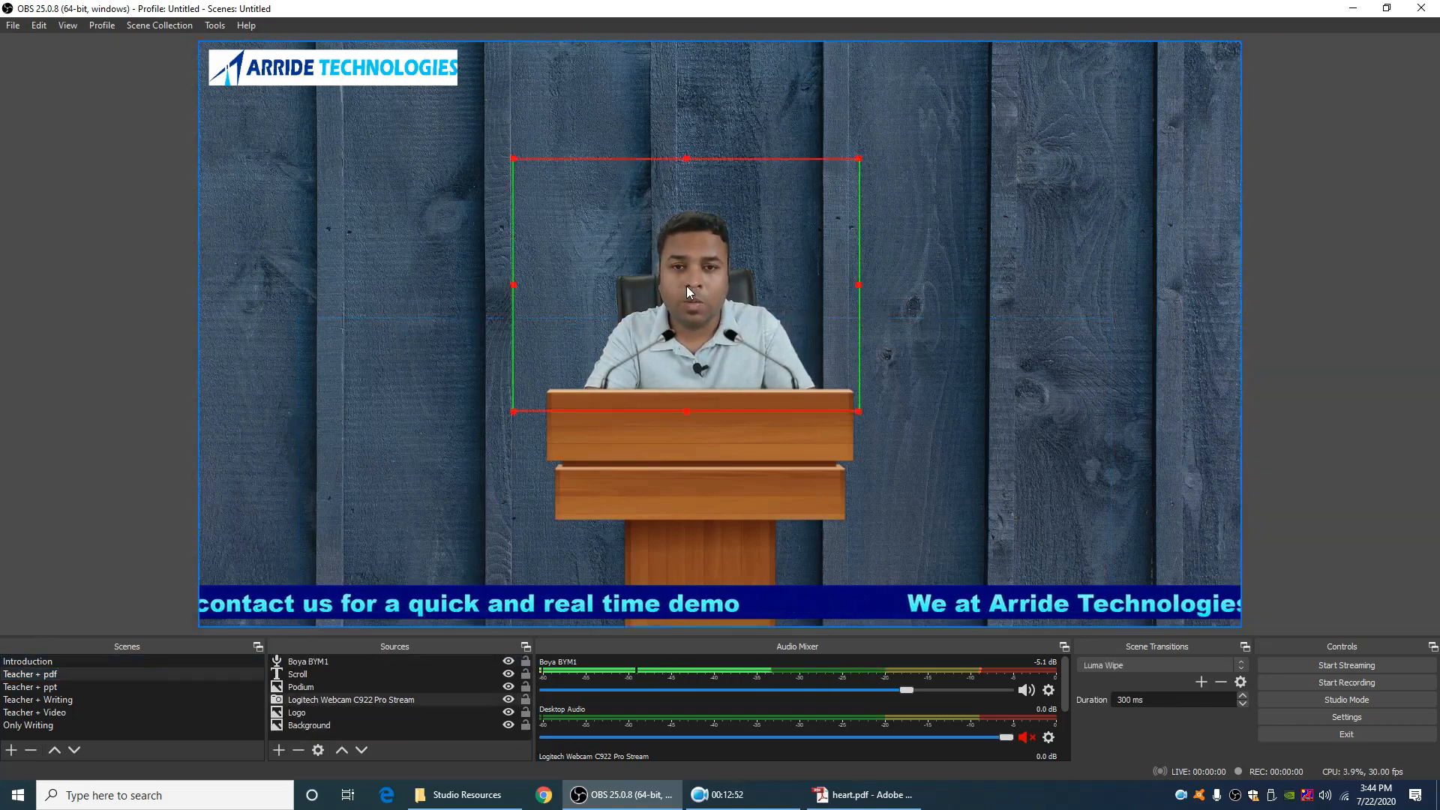
pyautogui.keyDown('ctrl'); pyautogui.click(691, 451); pyautogui.keyUp('ctrl')
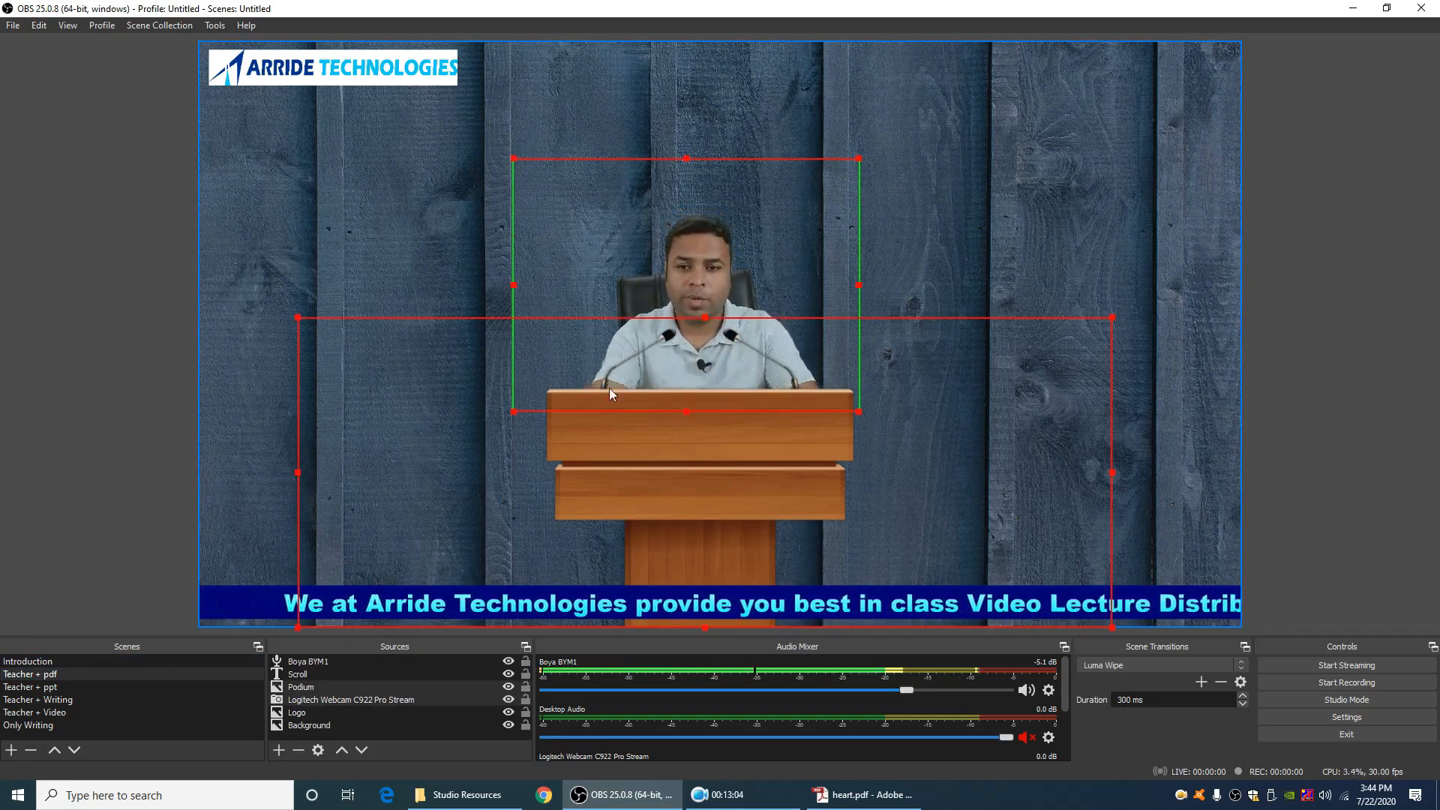
pyautogui.rightClick(345, 693)
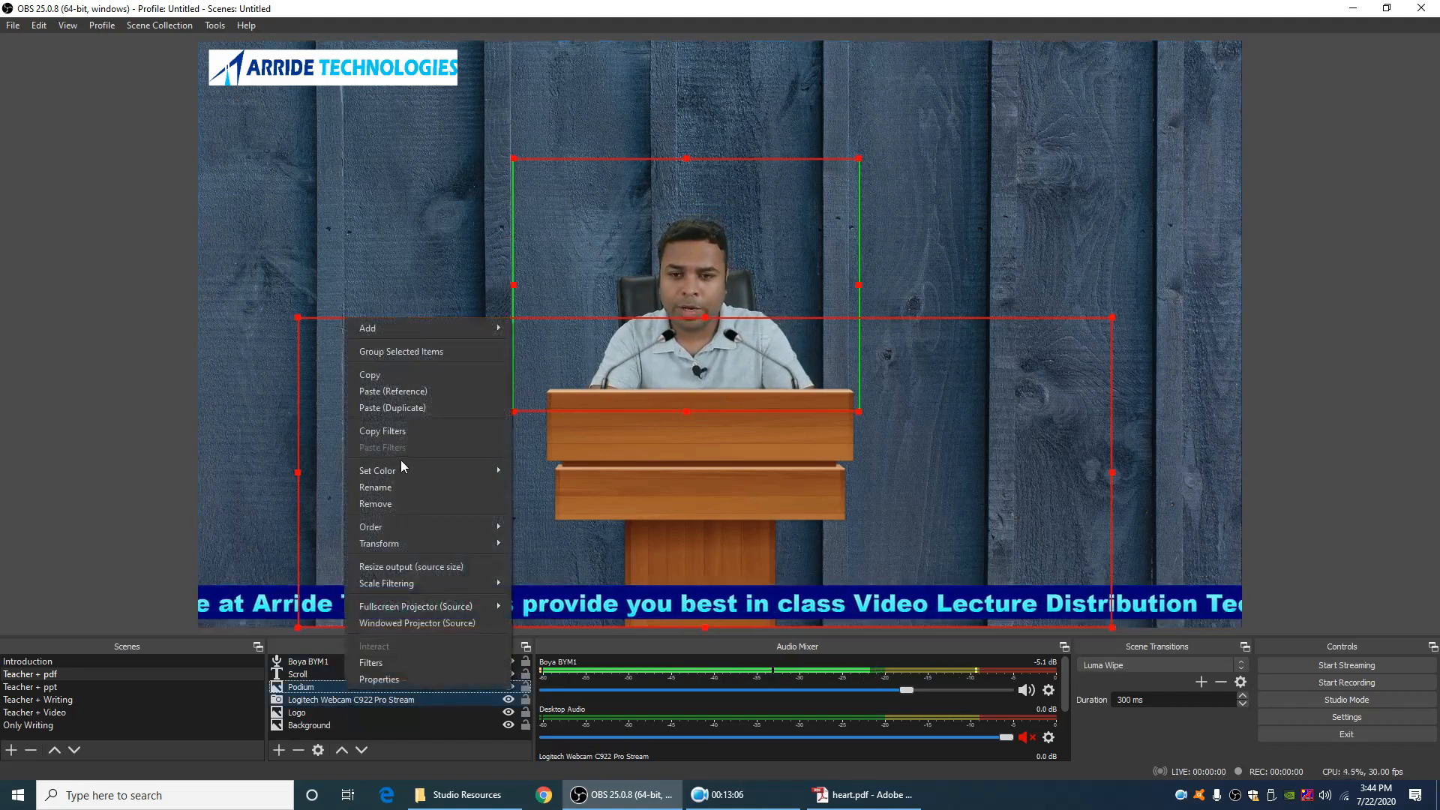
pyautogui.click(417, 353)
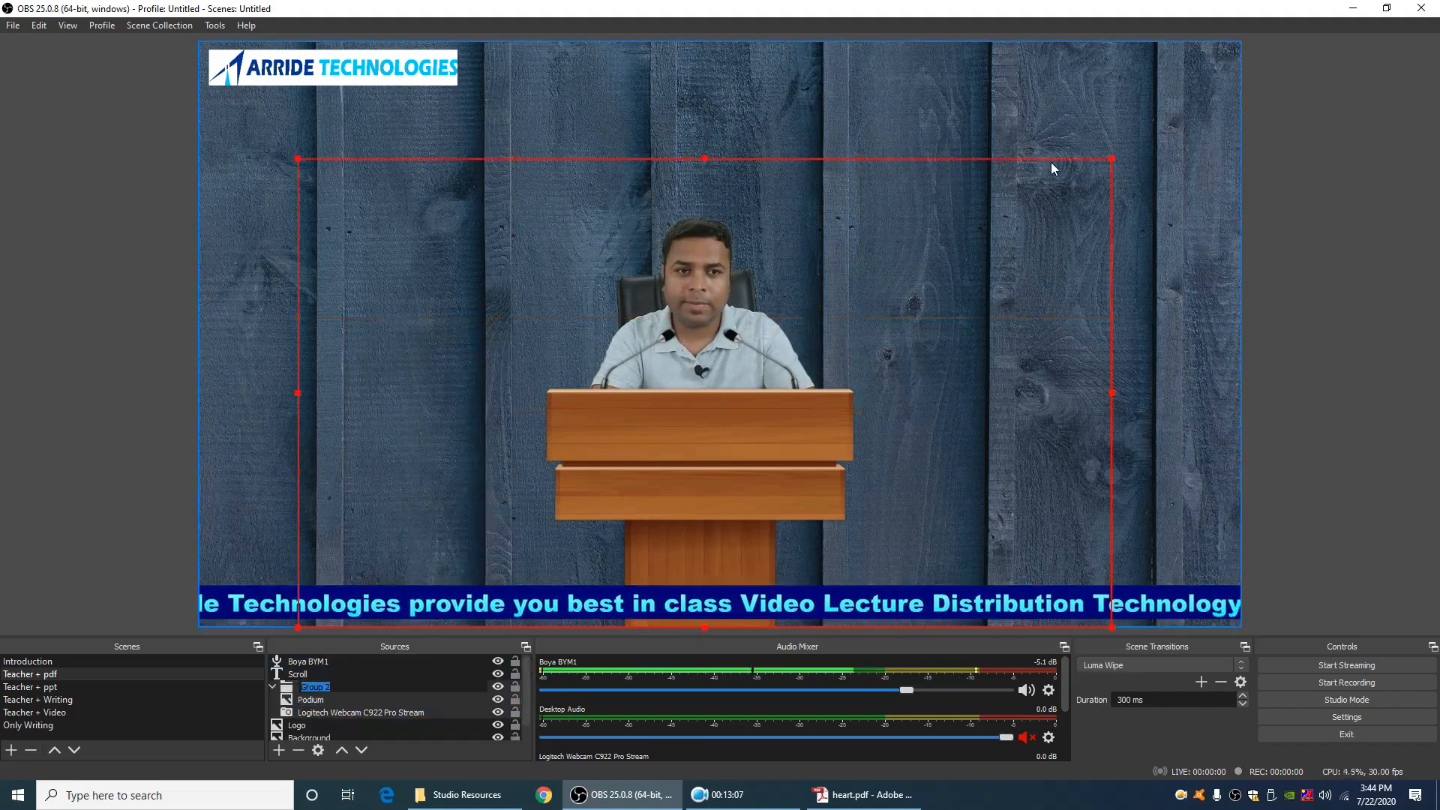
# Scale down the podium and webcam group and place it in the lower-left corner of the canvas
pyautogui.moveTo(1114, 159); pyautogui.dragTo(852, 310)
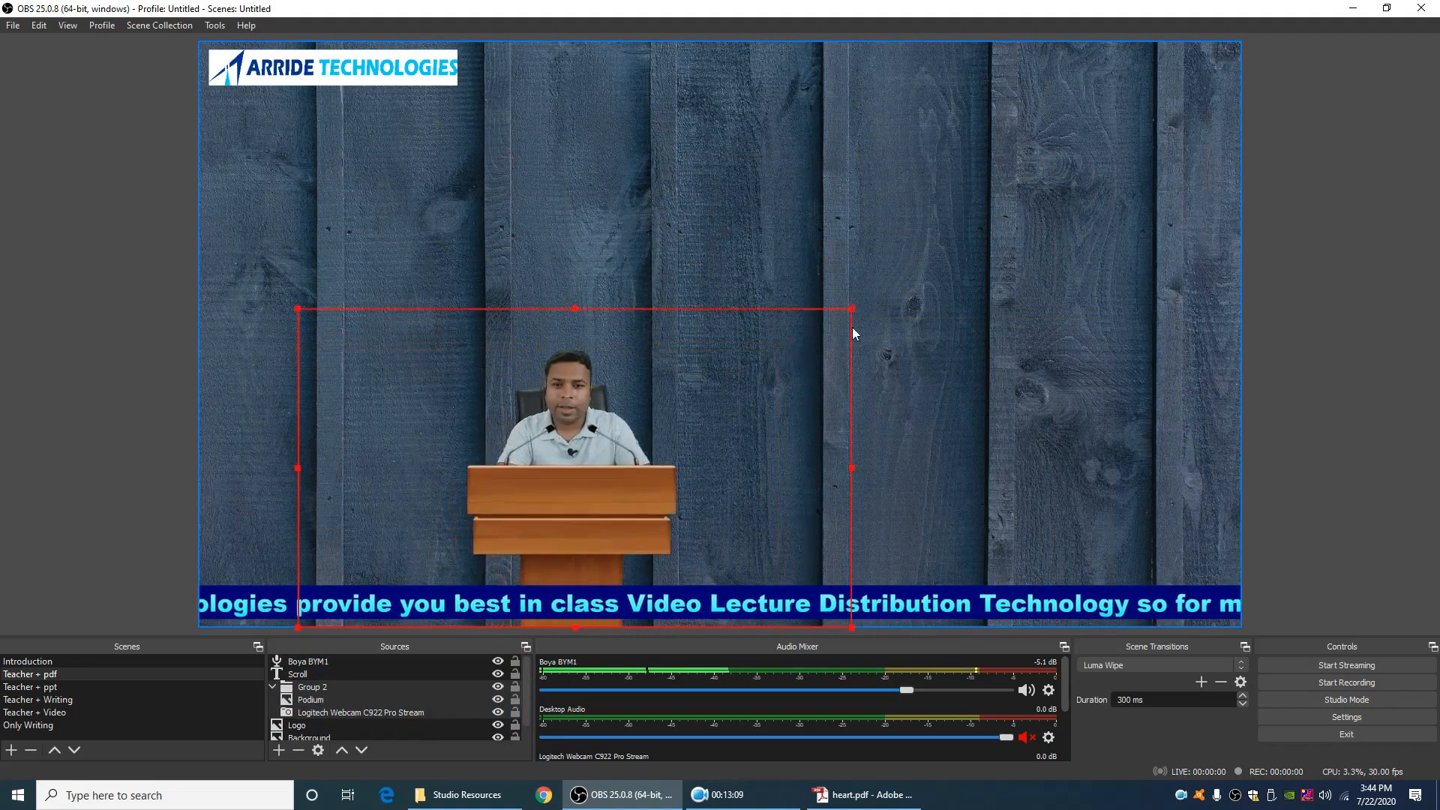
pyautogui.moveTo(698, 434); pyautogui.dragTo(439, 458)
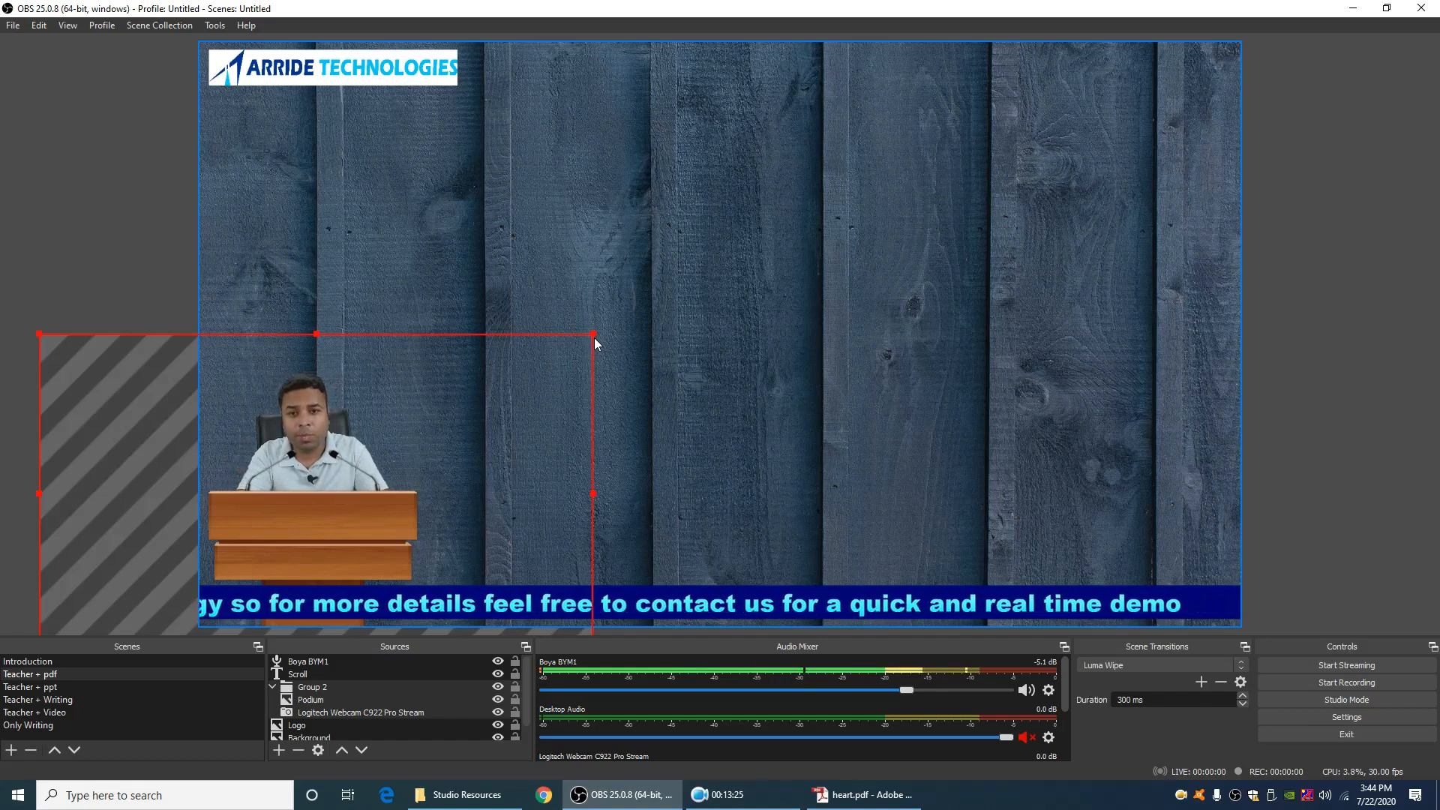
pyautogui.moveTo(594, 340); pyautogui.dragTo(439, 440)
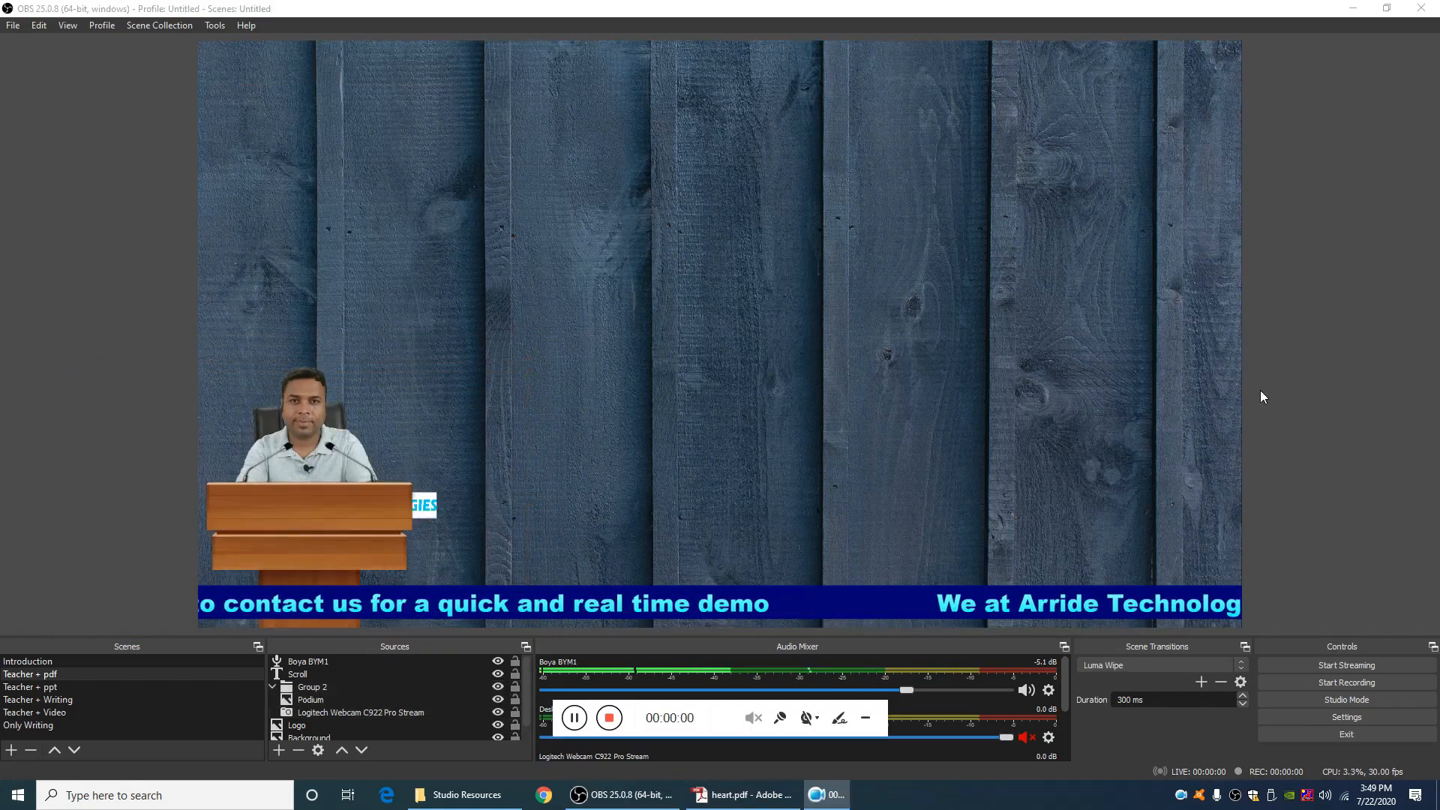
# Move the Logo source above Group 2 in the source order and position it on the front of the podium
pyautogui.click(866, 720)
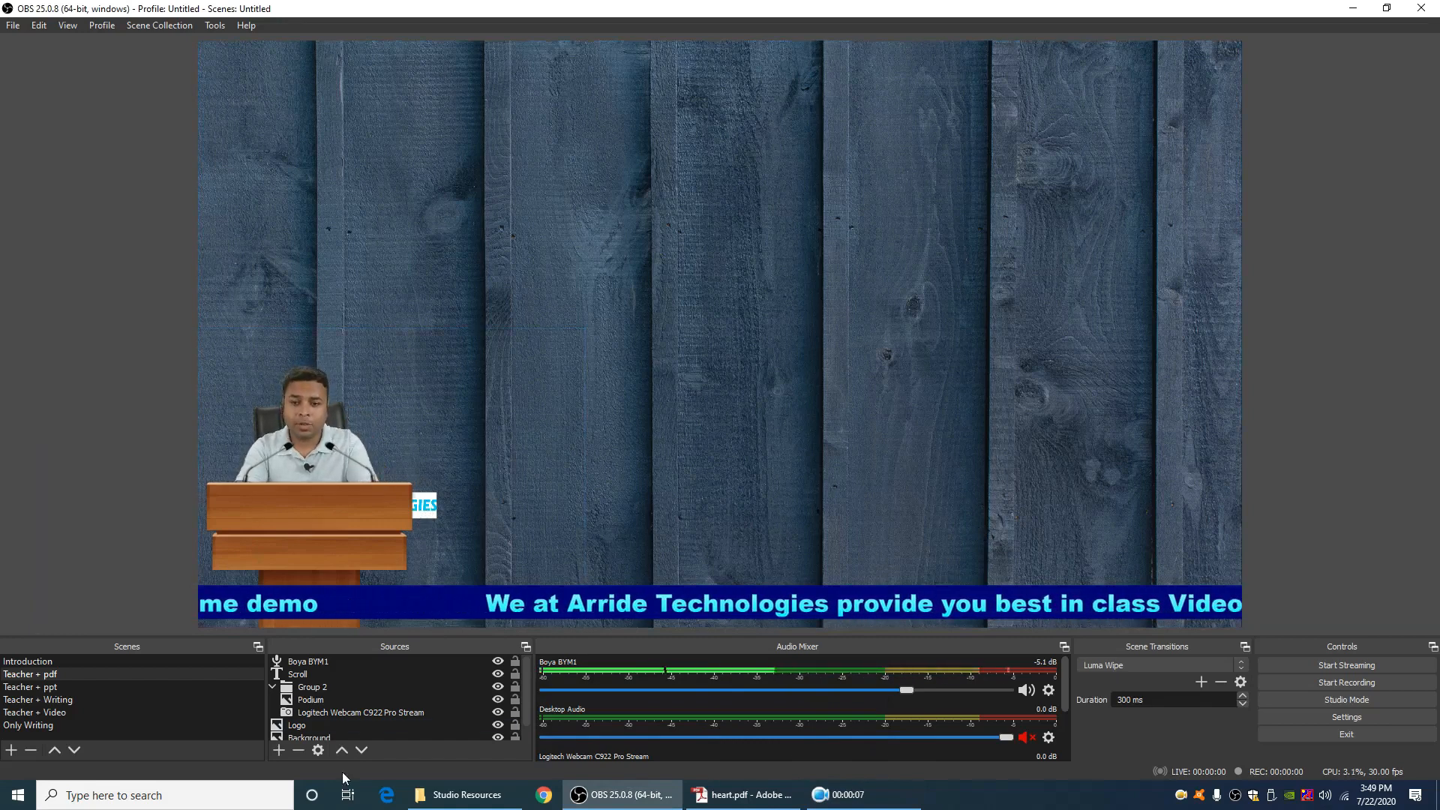
pyautogui.click(303, 727)
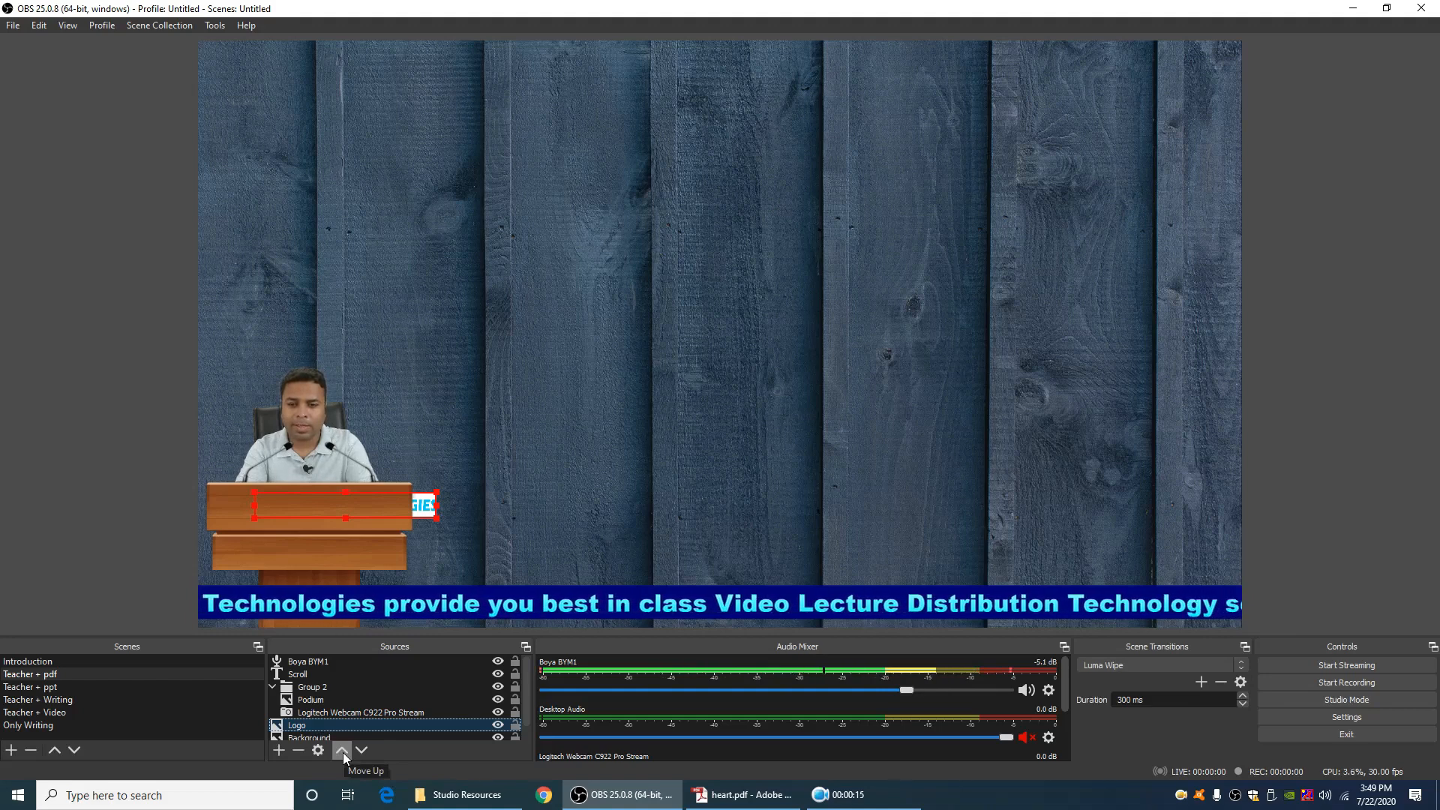
pyautogui.click(342, 751)
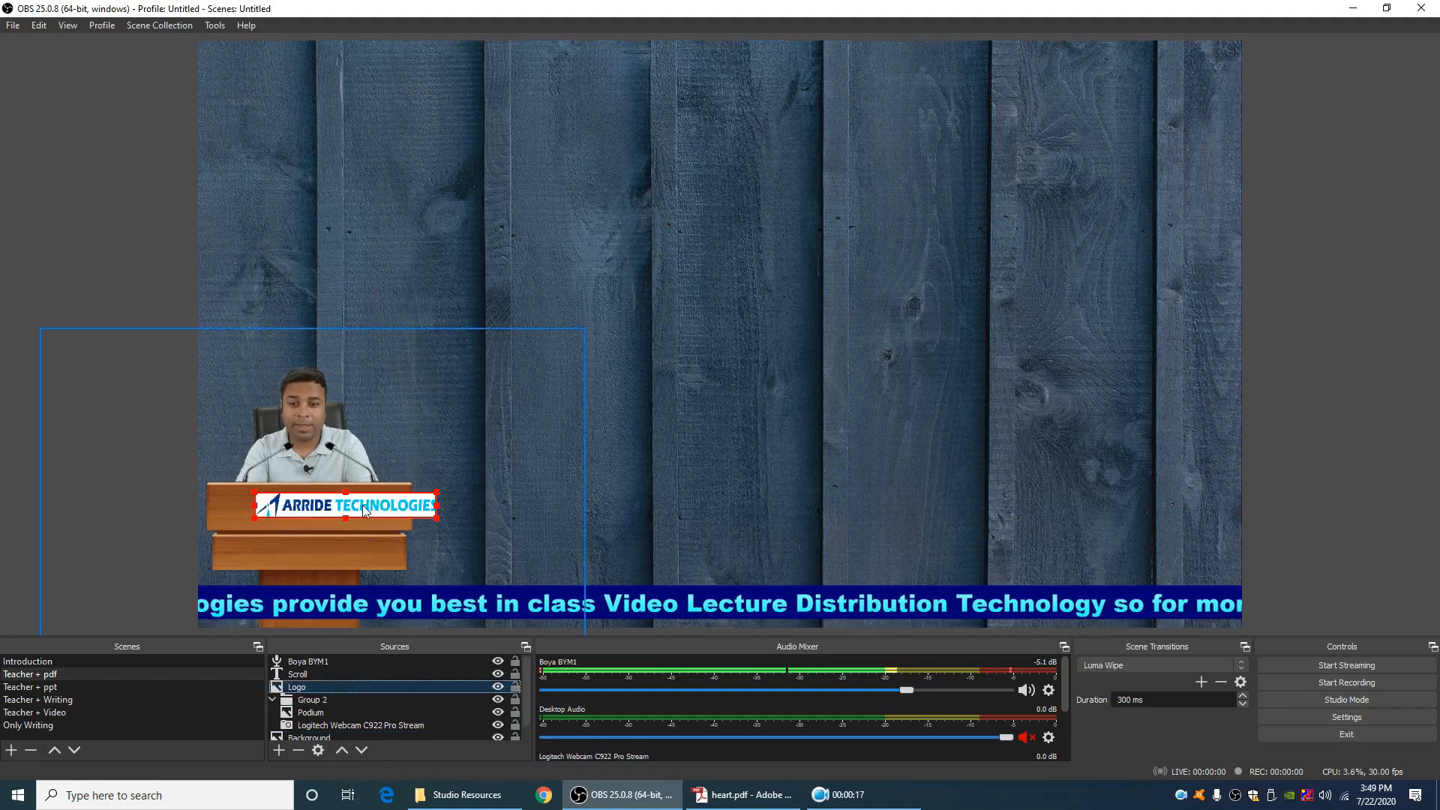
pyautogui.moveTo(363, 509); pyautogui.dragTo(326, 507)
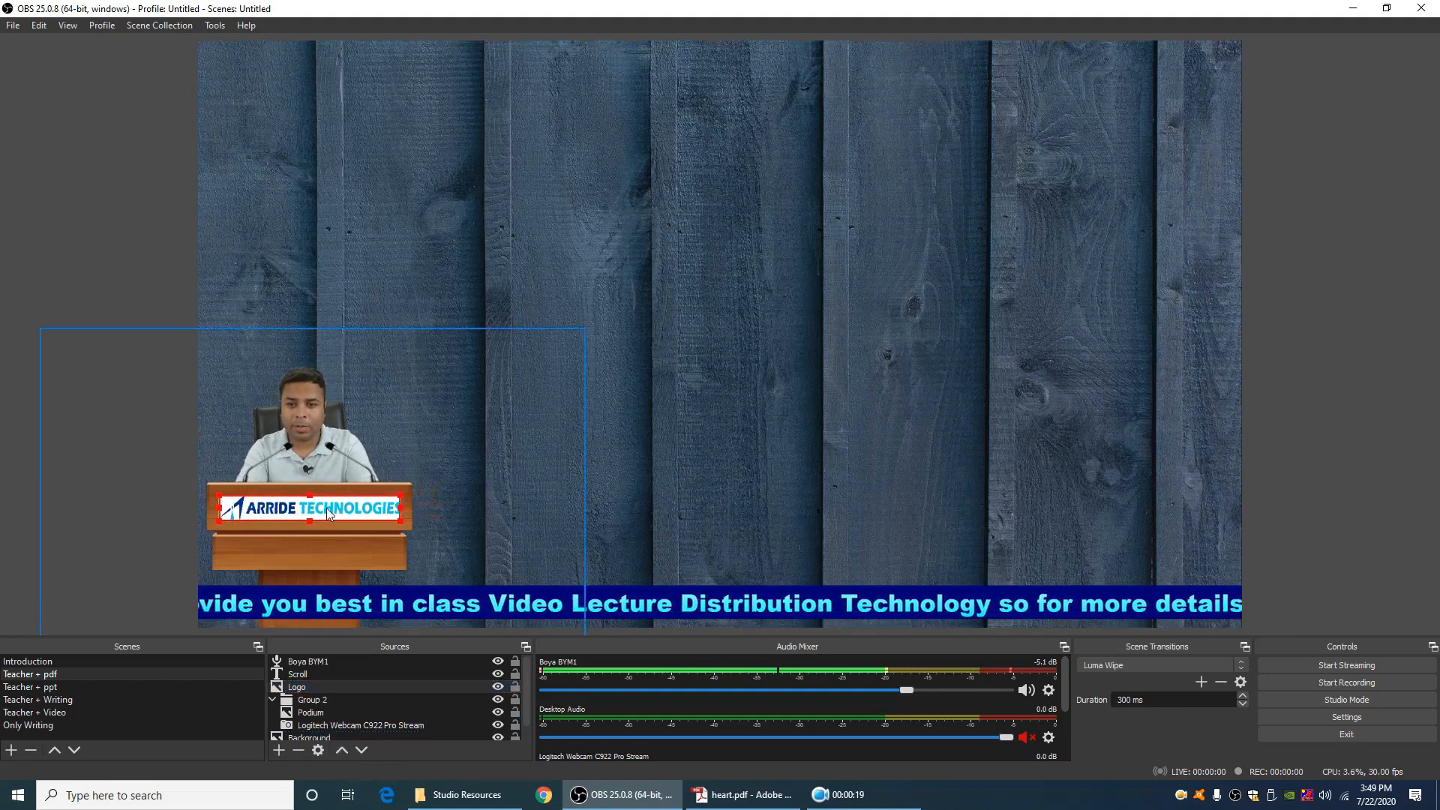
pyautogui.click(119, 236)
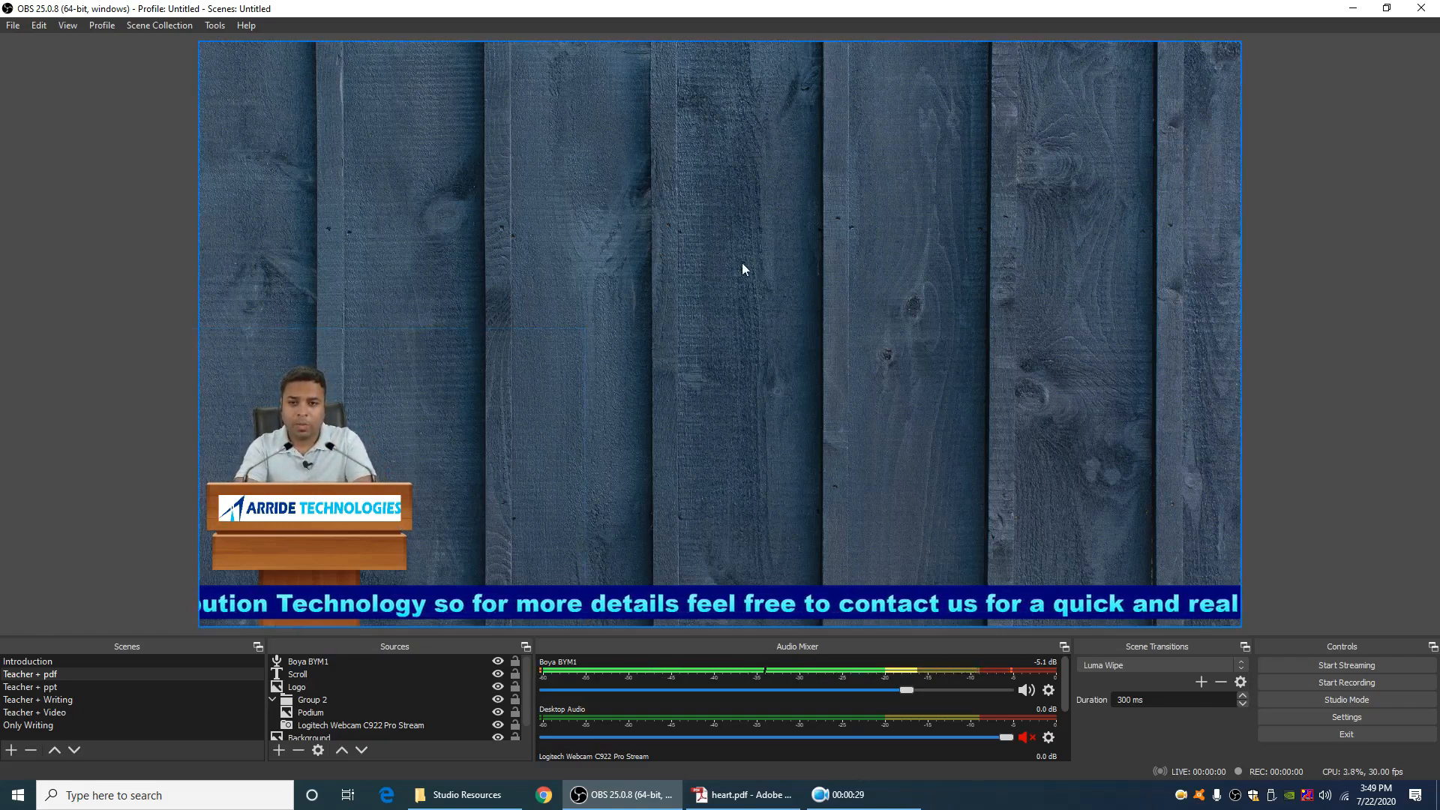
# Switch to heart.pdf in Adobe Reader and dismiss the prompts about the default PDF application
pyautogui.click(785, 793)
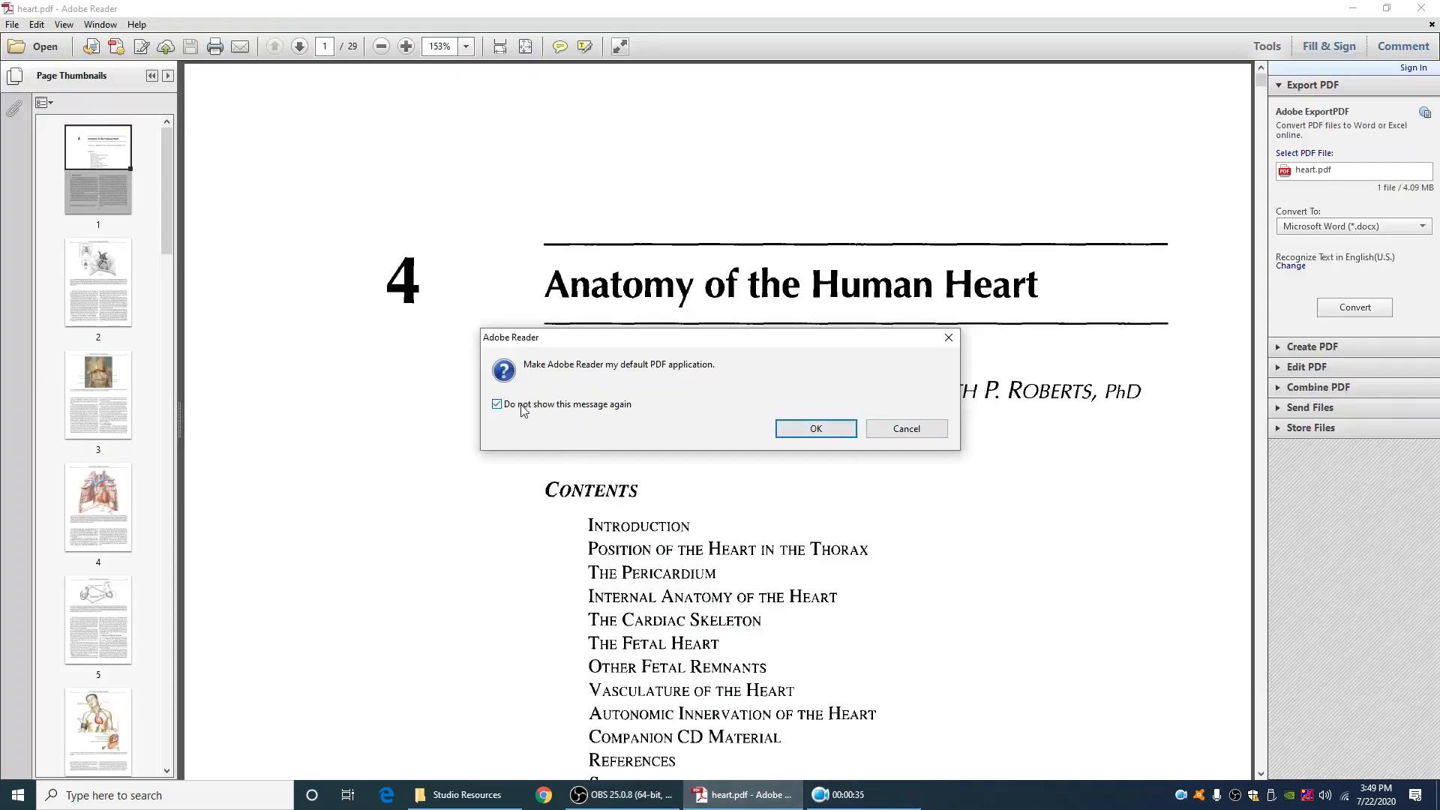
pyautogui.click(843, 433)
pyautogui.click(1005, 179)
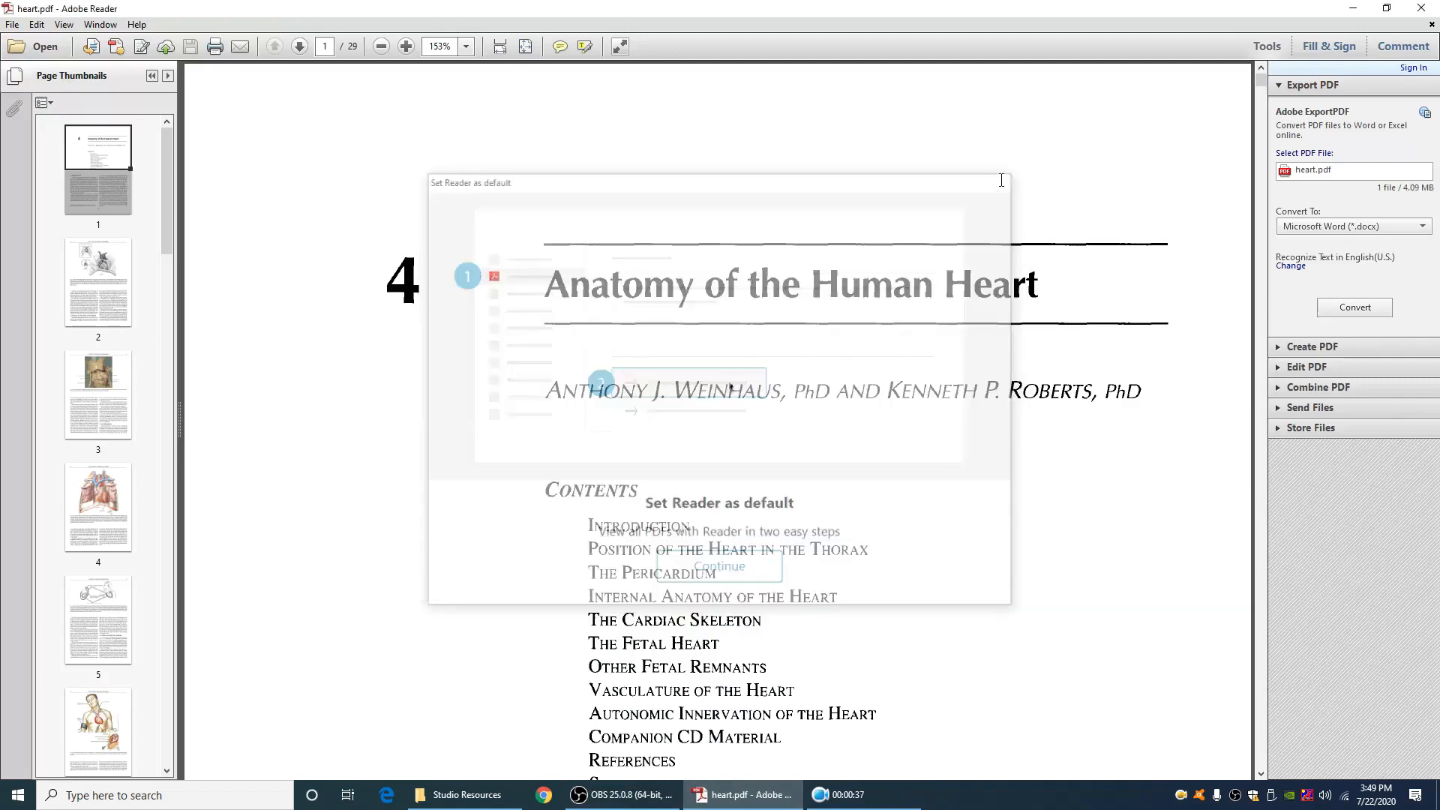
# Look through heart.pdf up to the cardiopulmonary circulation figure on page 9, and return to OBS
pyautogui.scroll(-3, 825, 443)
pyautogui.scroll(-8, 811, 436)
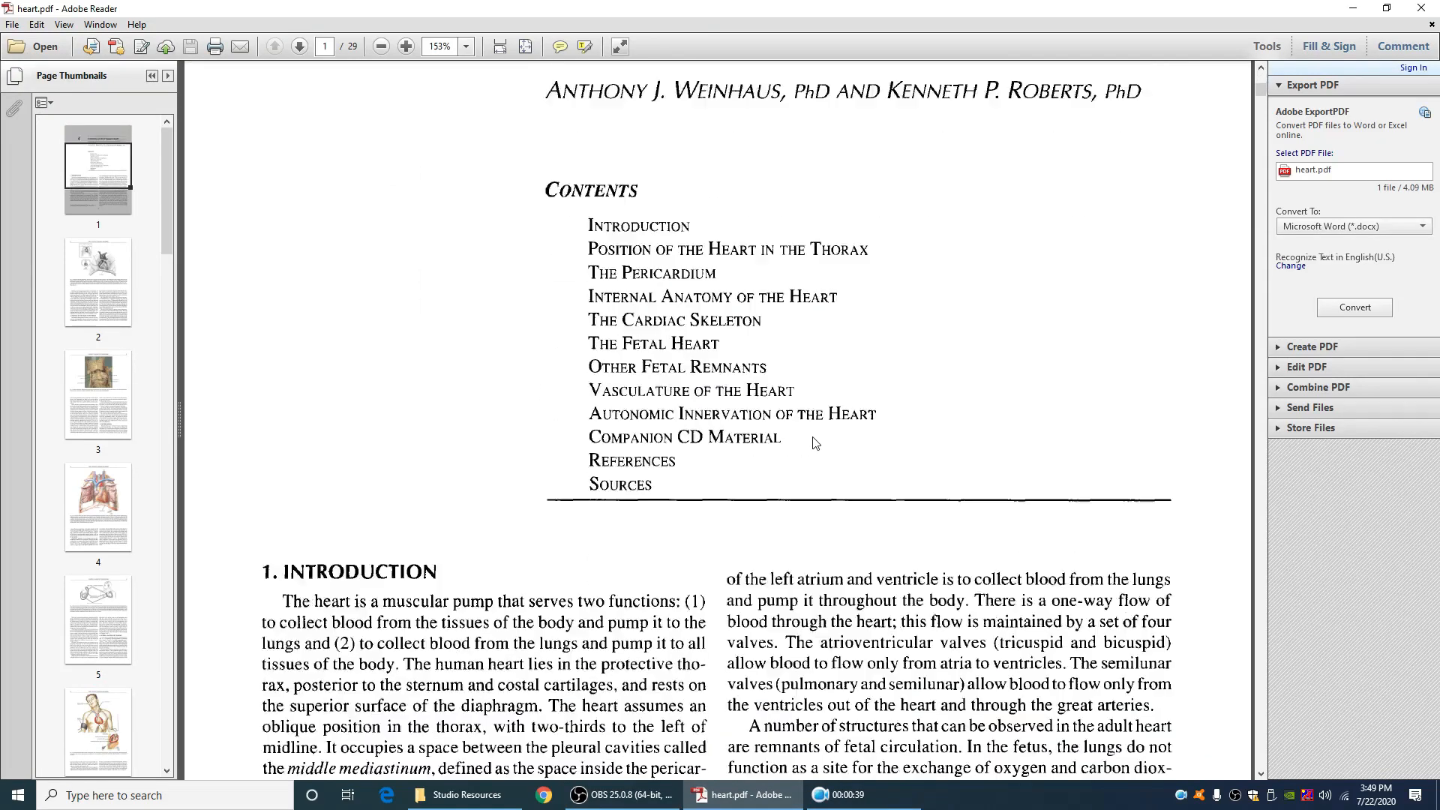
pyautogui.scroll(-15, 813, 436)
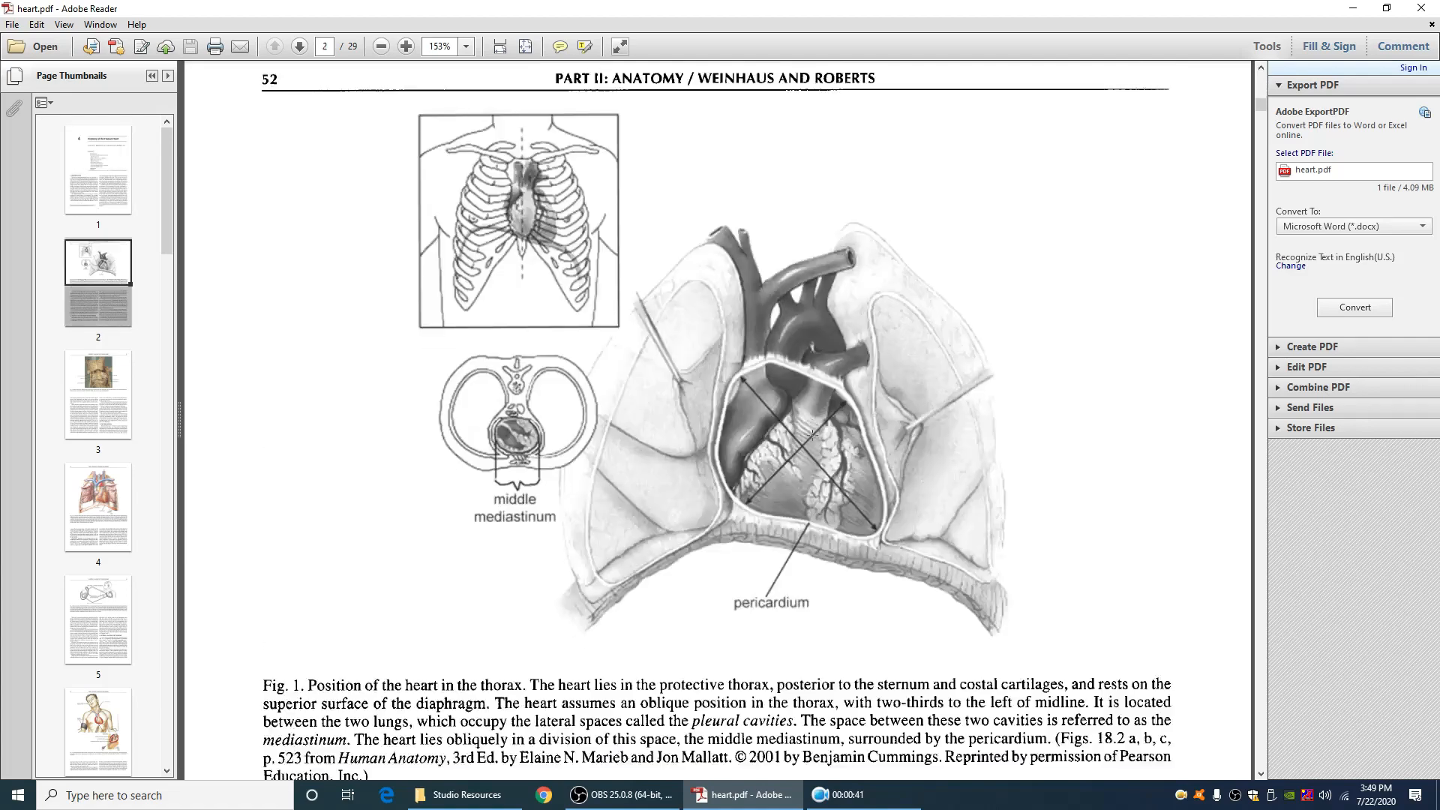
pyautogui.scroll(-5, 812, 433)
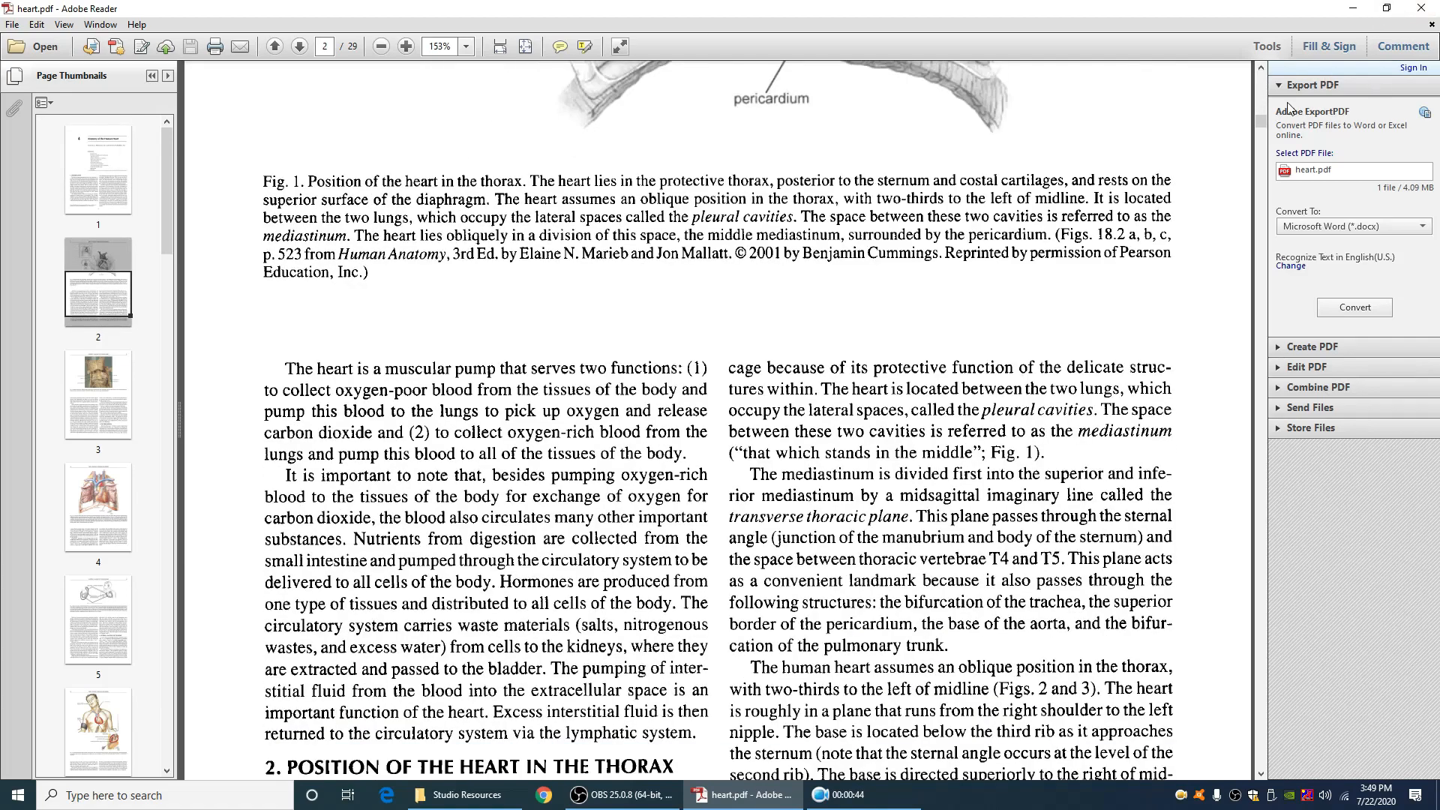
pyautogui.moveTo(1261, 123); pyautogui.dragTo(1266, 204)
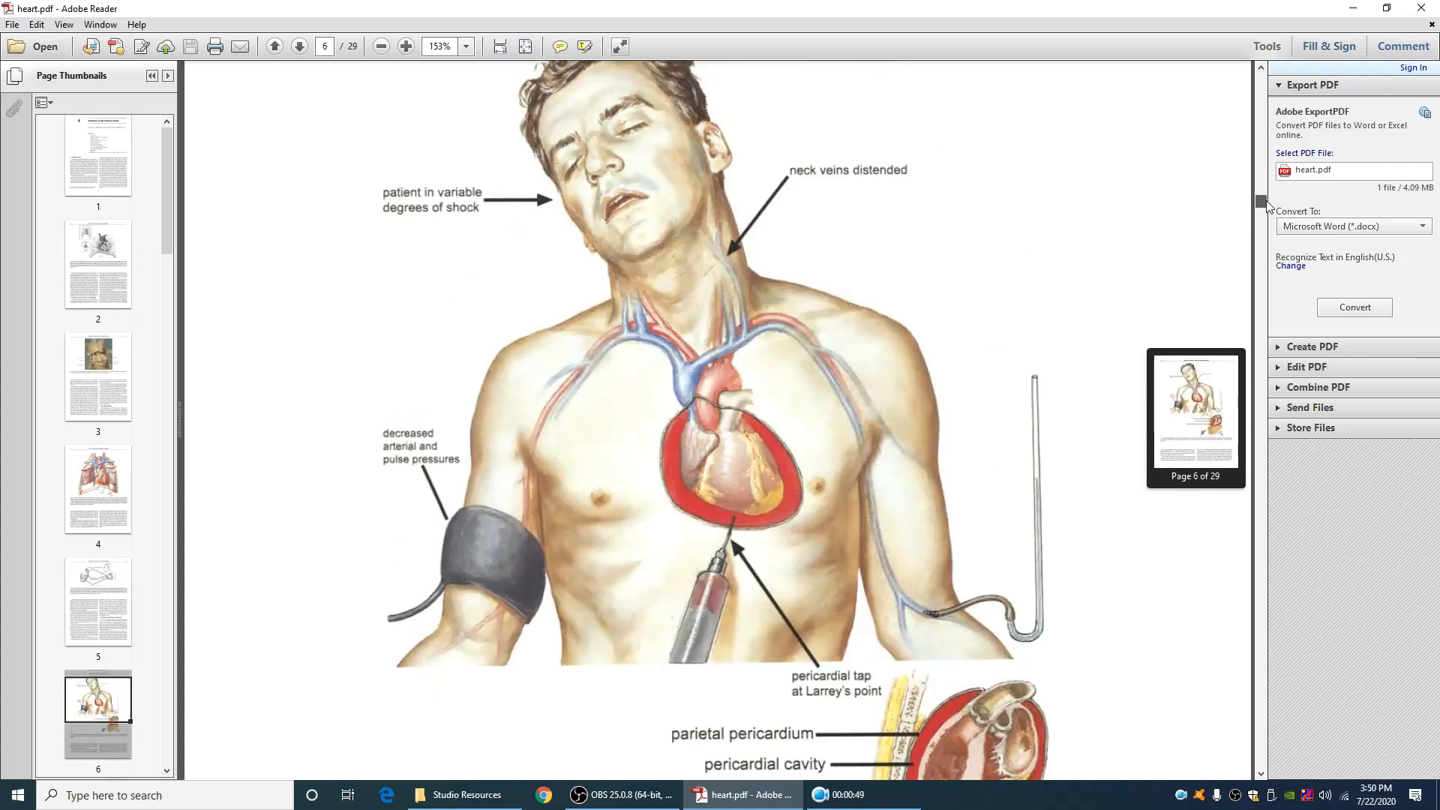
pyautogui.moveTo(1267, 204); pyautogui.dragTo(1261, 270)
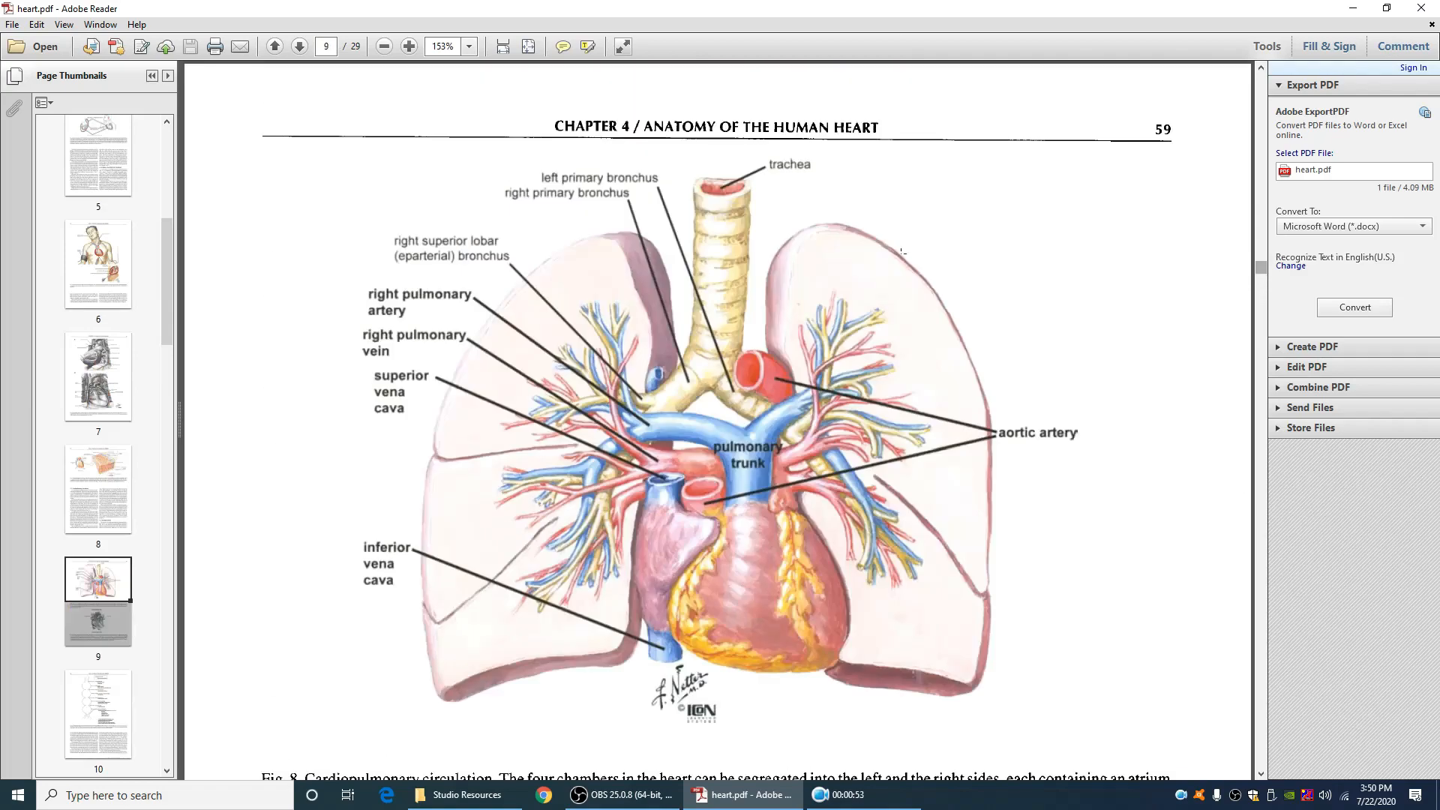
pyautogui.click(624, 796)
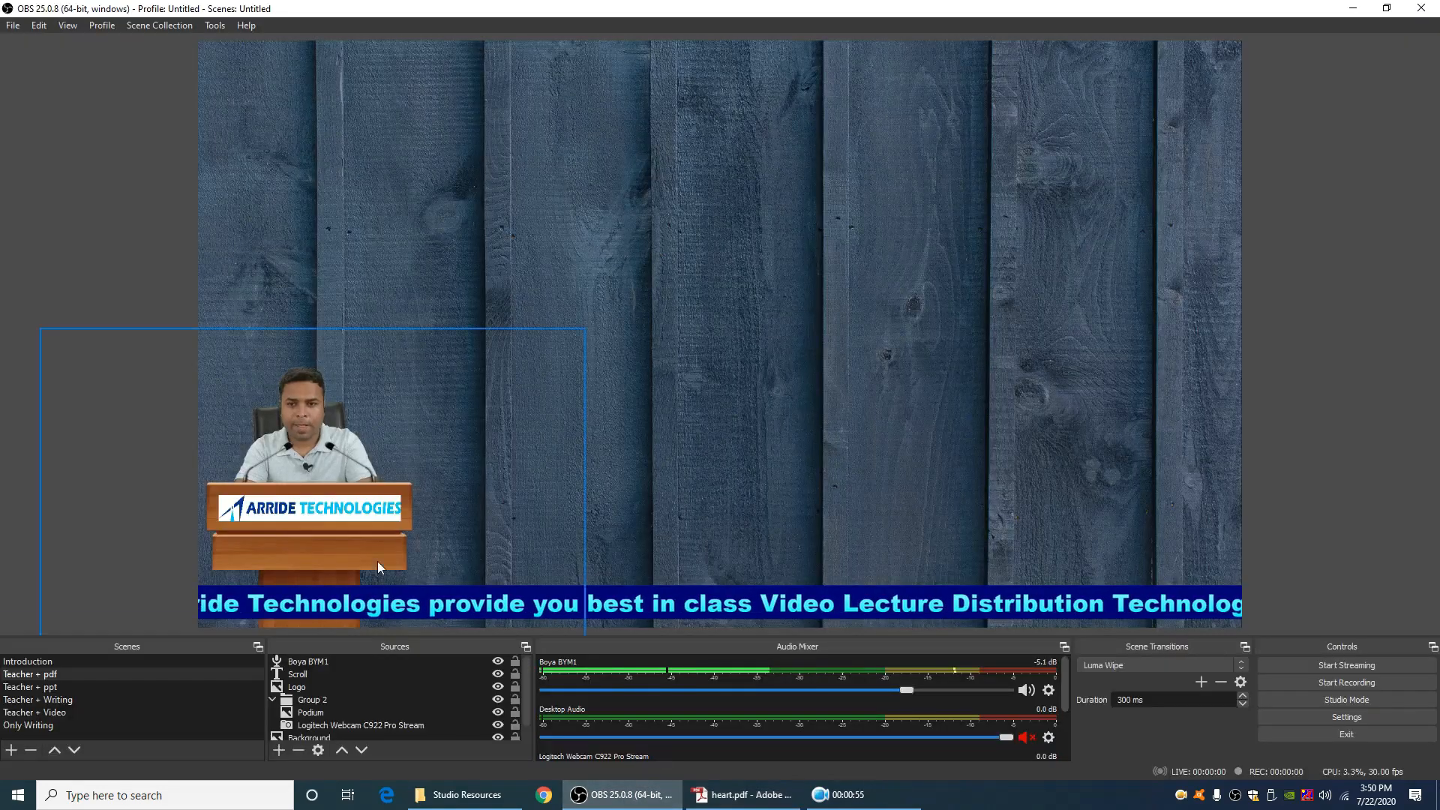
# Ungroup Group 2 in the Teacher + pdf scene so the podium and webcam are separate sources
pyautogui.click(315, 701)
pyautogui.rightClick(315, 705)
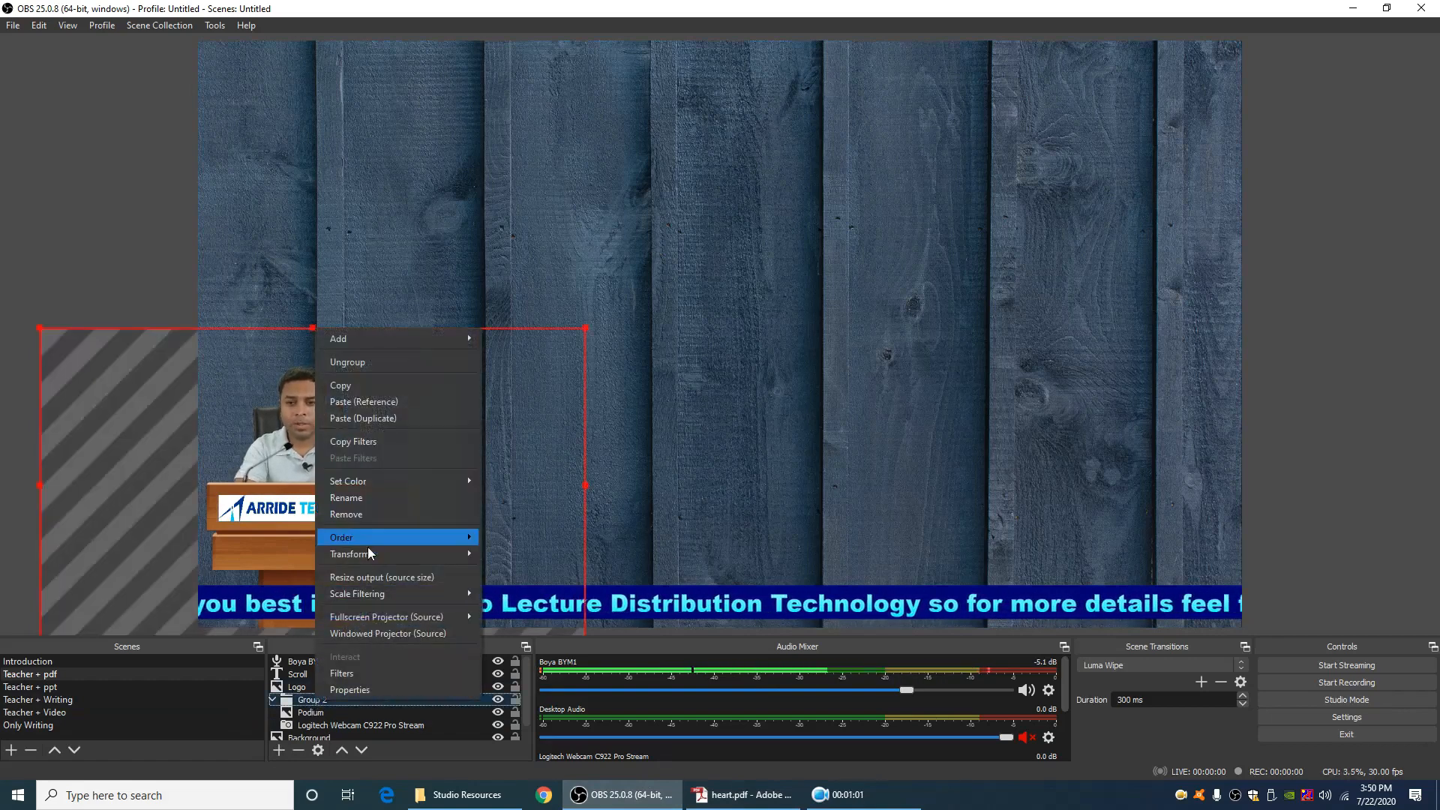
pyautogui.moveTo(374, 540)
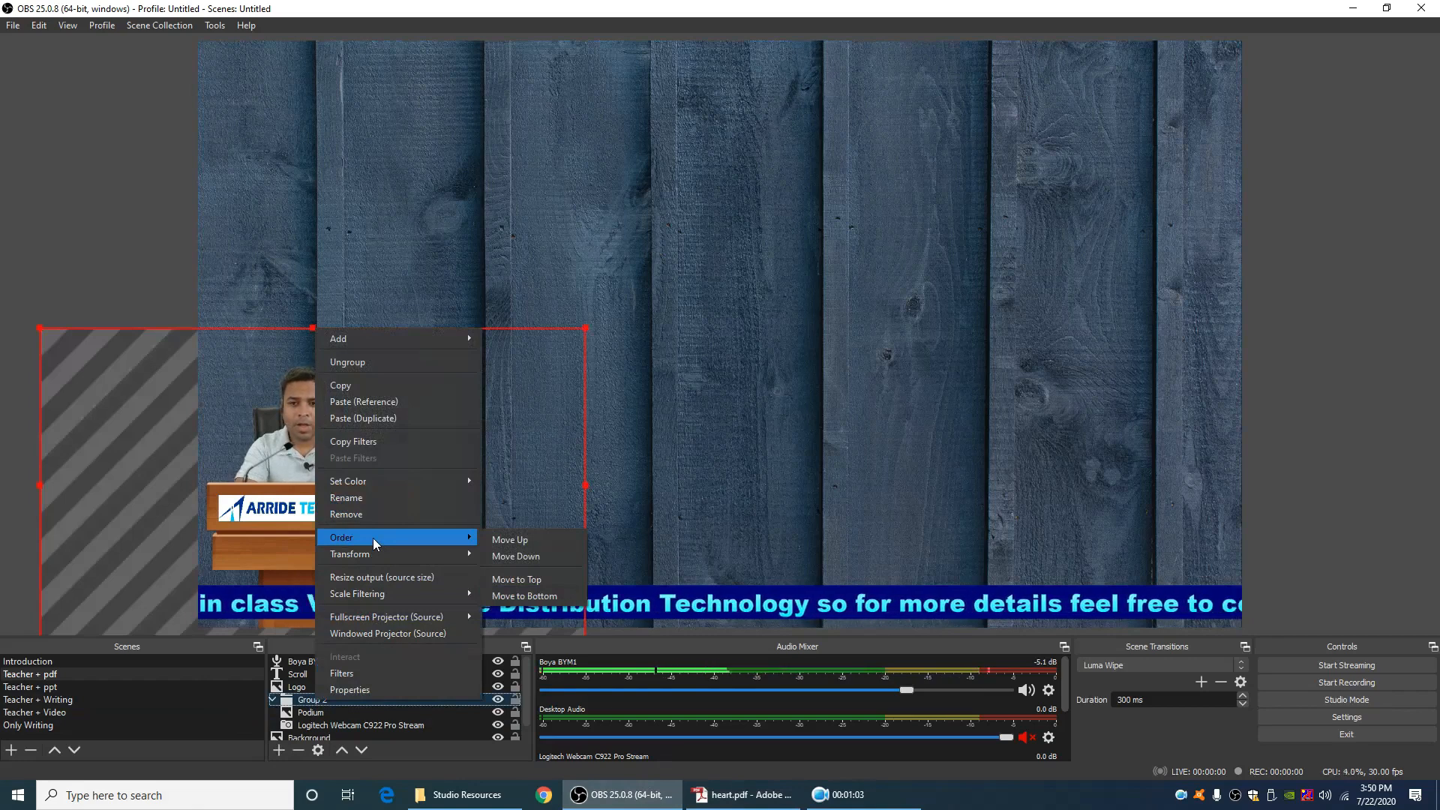
pyautogui.click(380, 363)
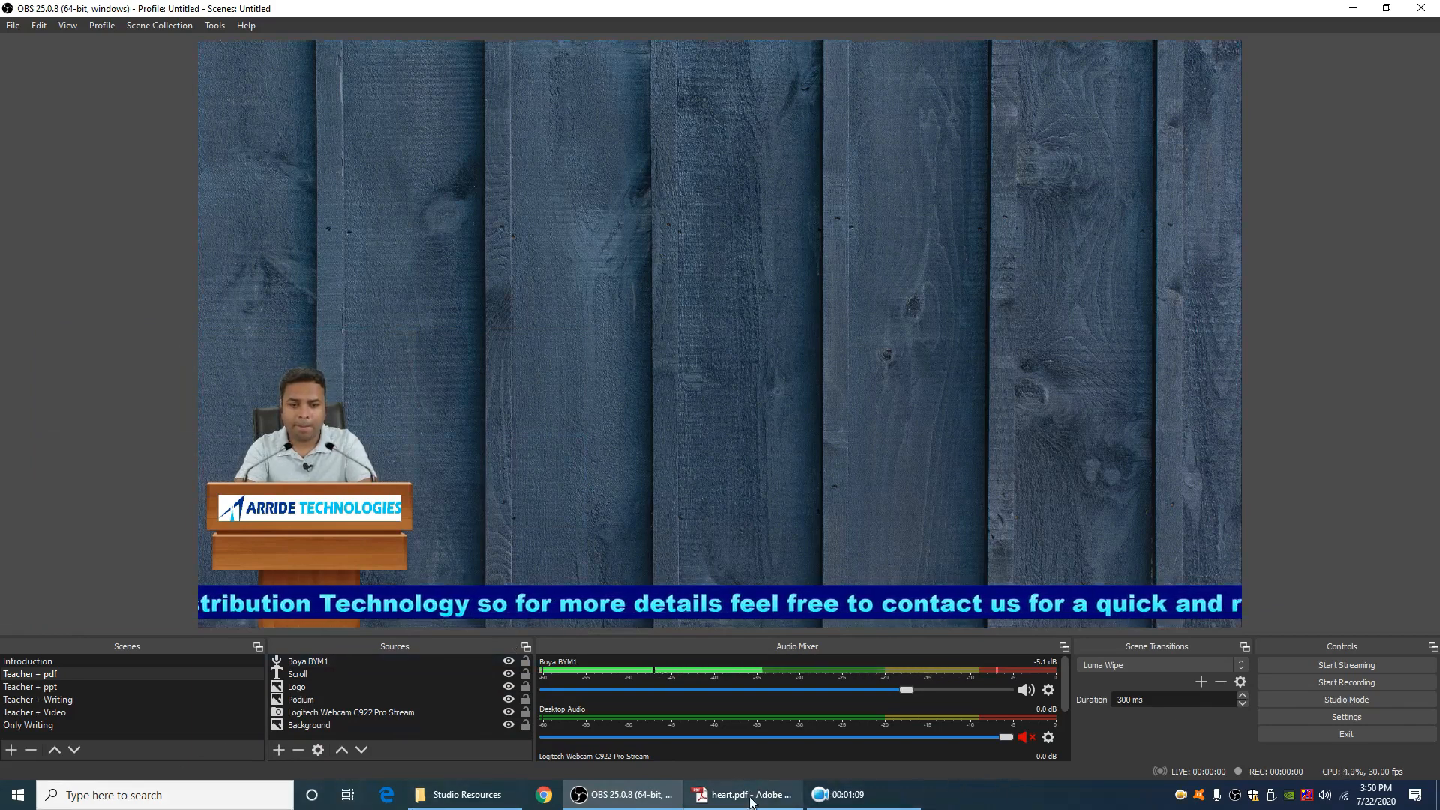
# Add a new Window Capture source named "Heart pdf" to the Teacher + pdf scene
pyautogui.click(280, 750)
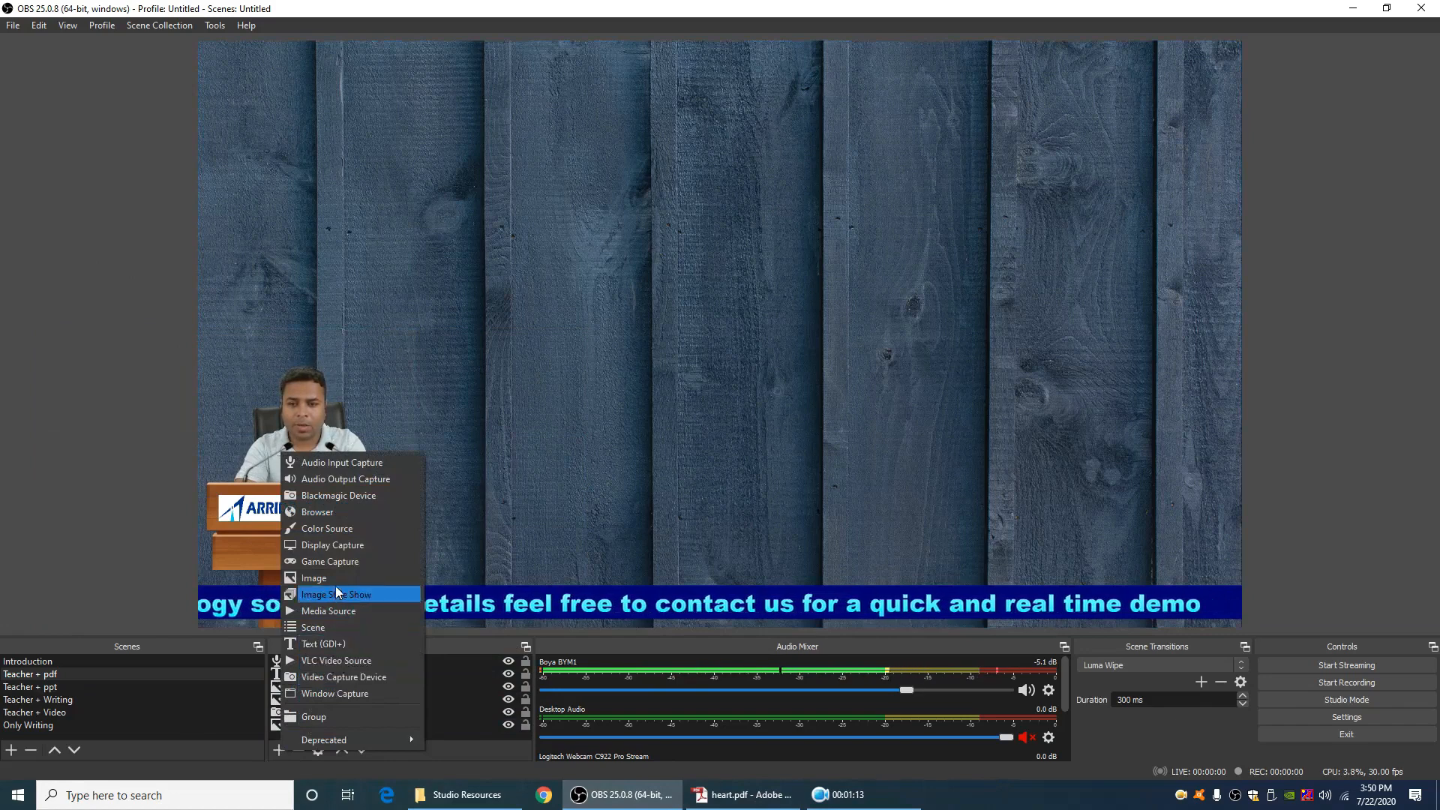
pyautogui.click(339, 693)
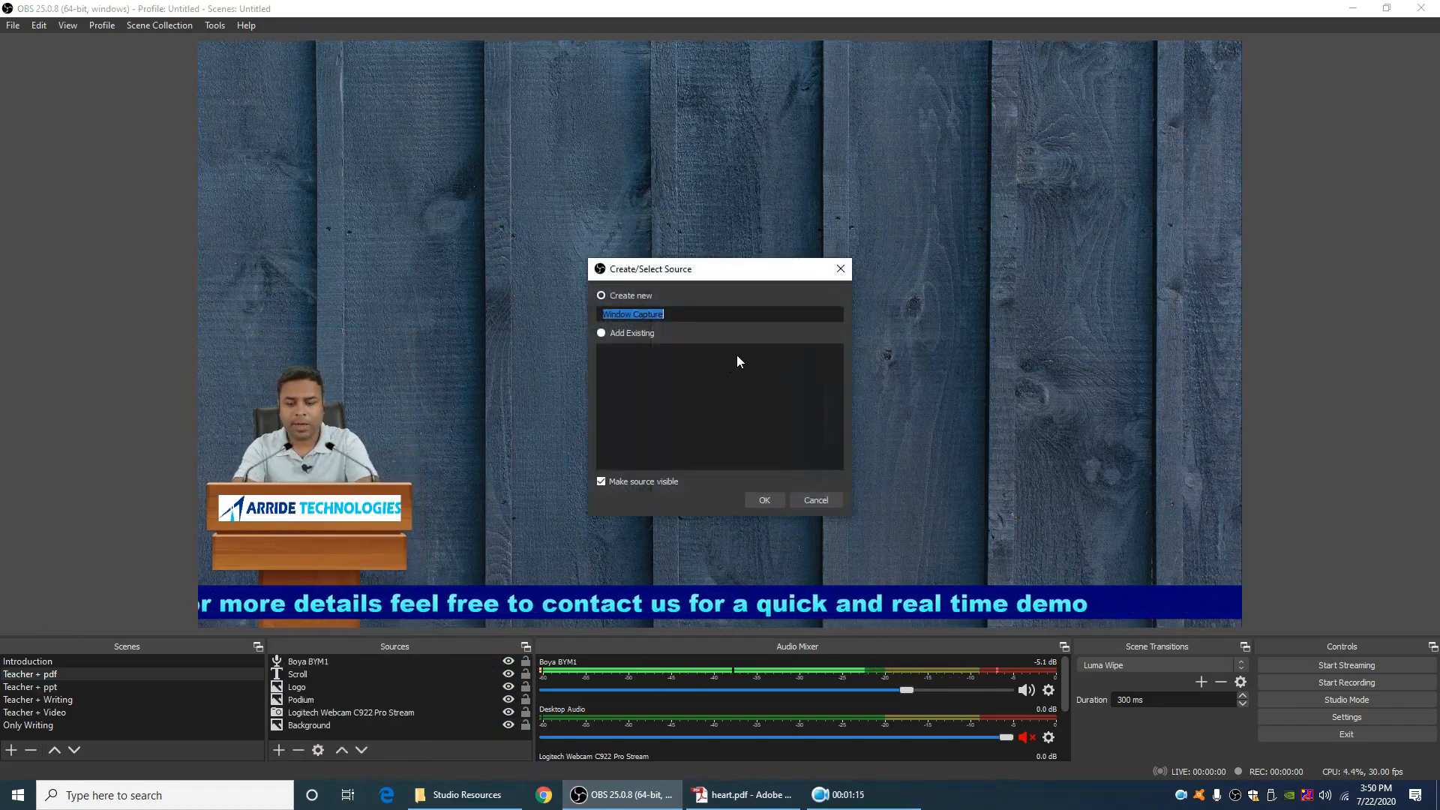
pyautogui.press('BackSpace')
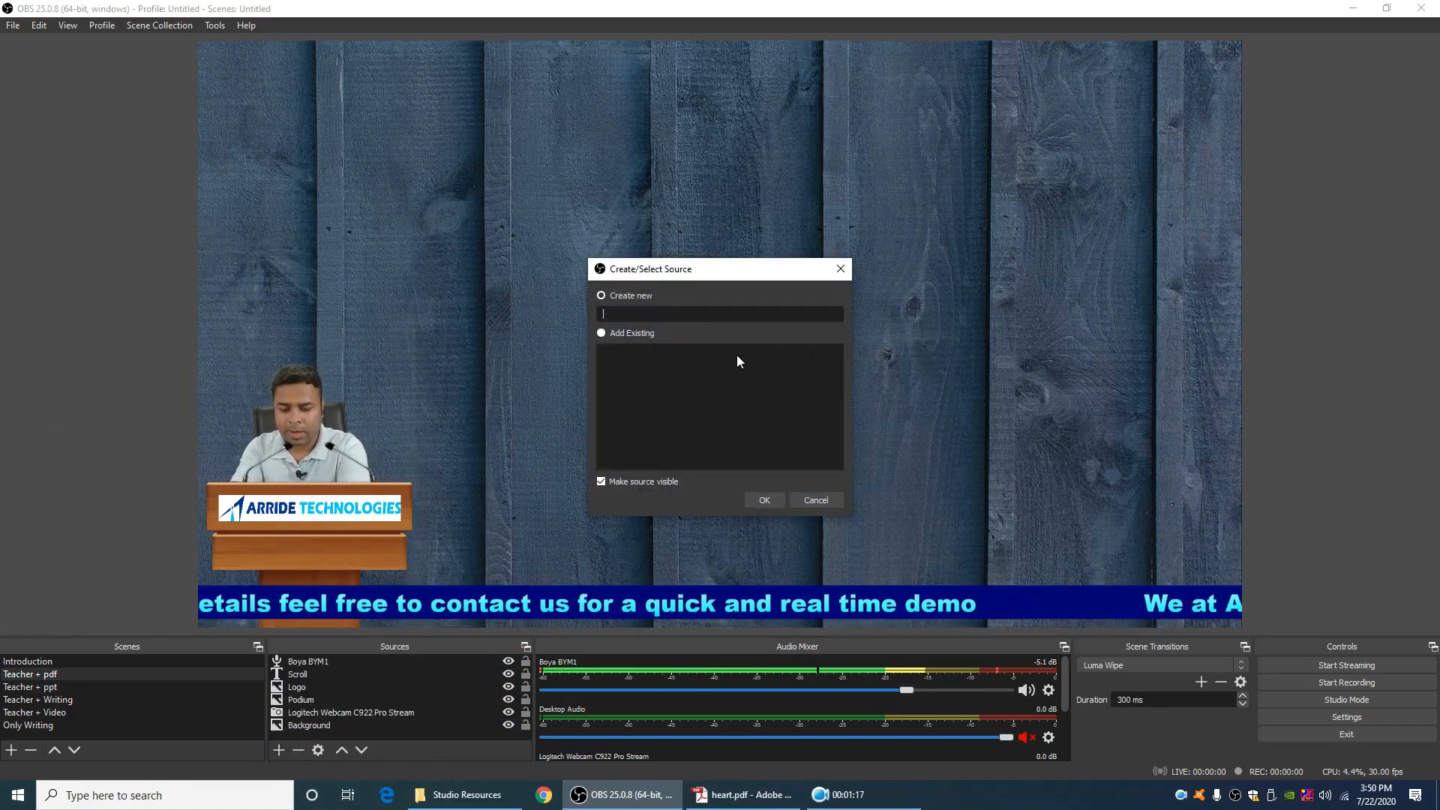
pyautogui.write('pd')
pyautogui.press('BackSpace')
pyautogui.press('BackSpace')
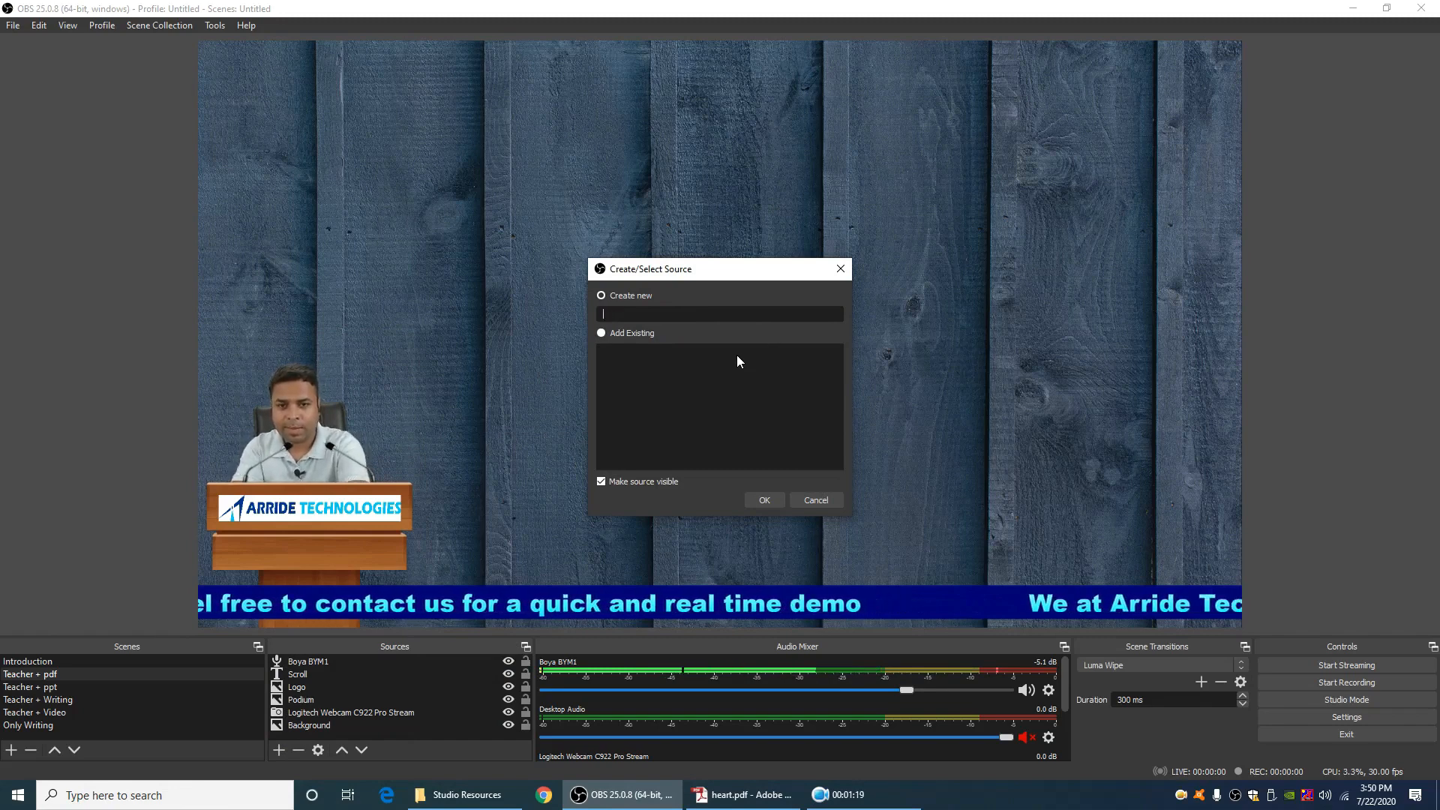
pyautogui.write('Heart pd')
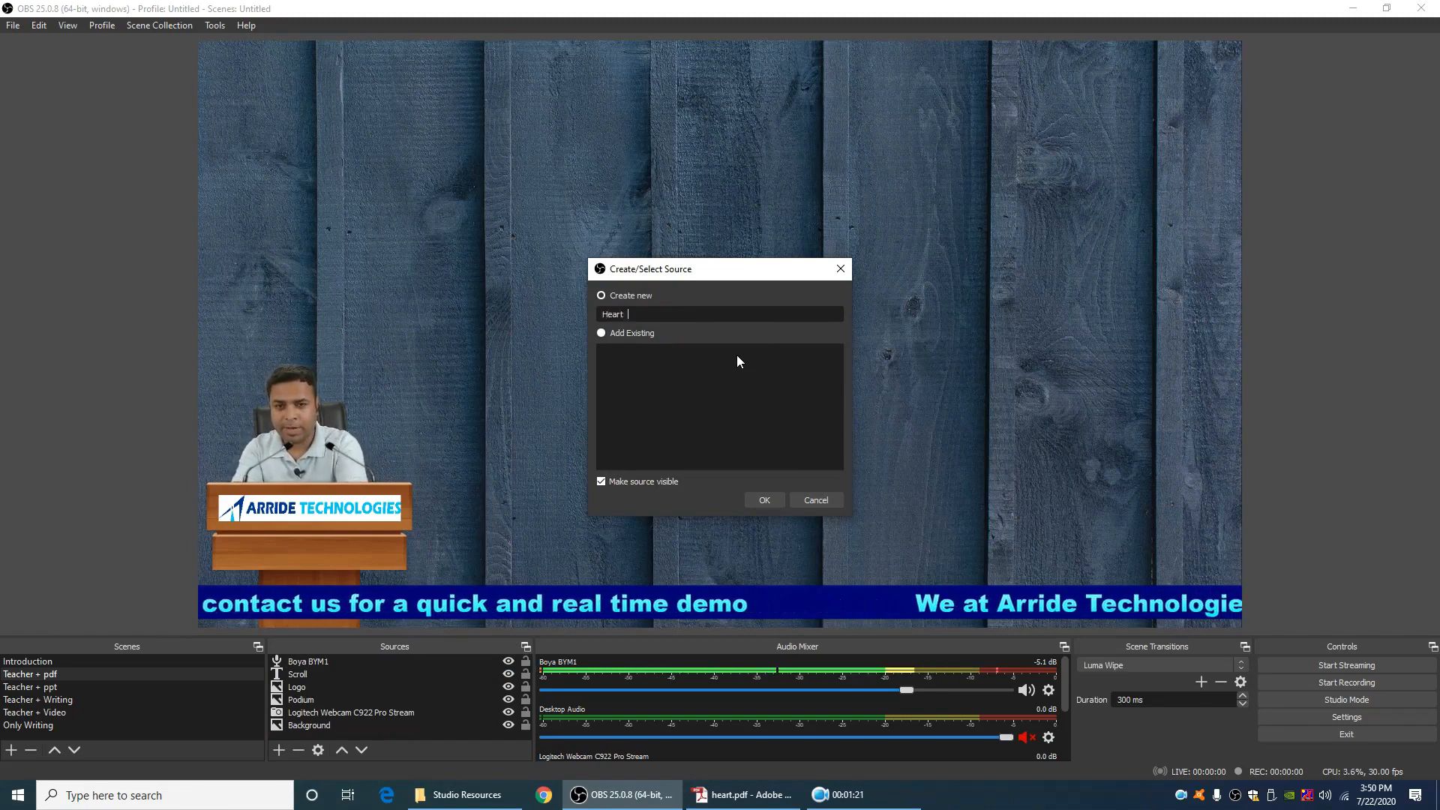
pyautogui.write('f')
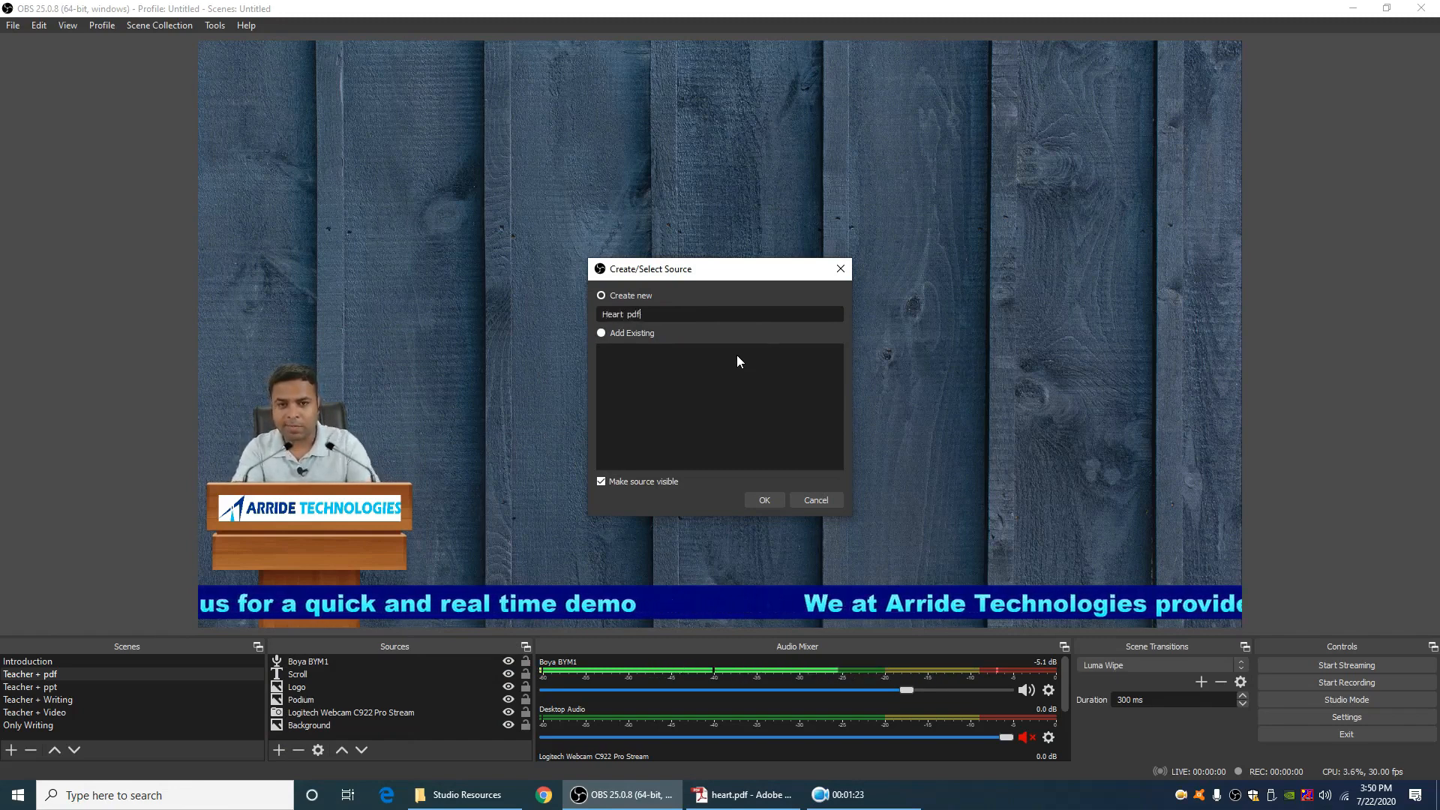
pyautogui.click(772, 504)
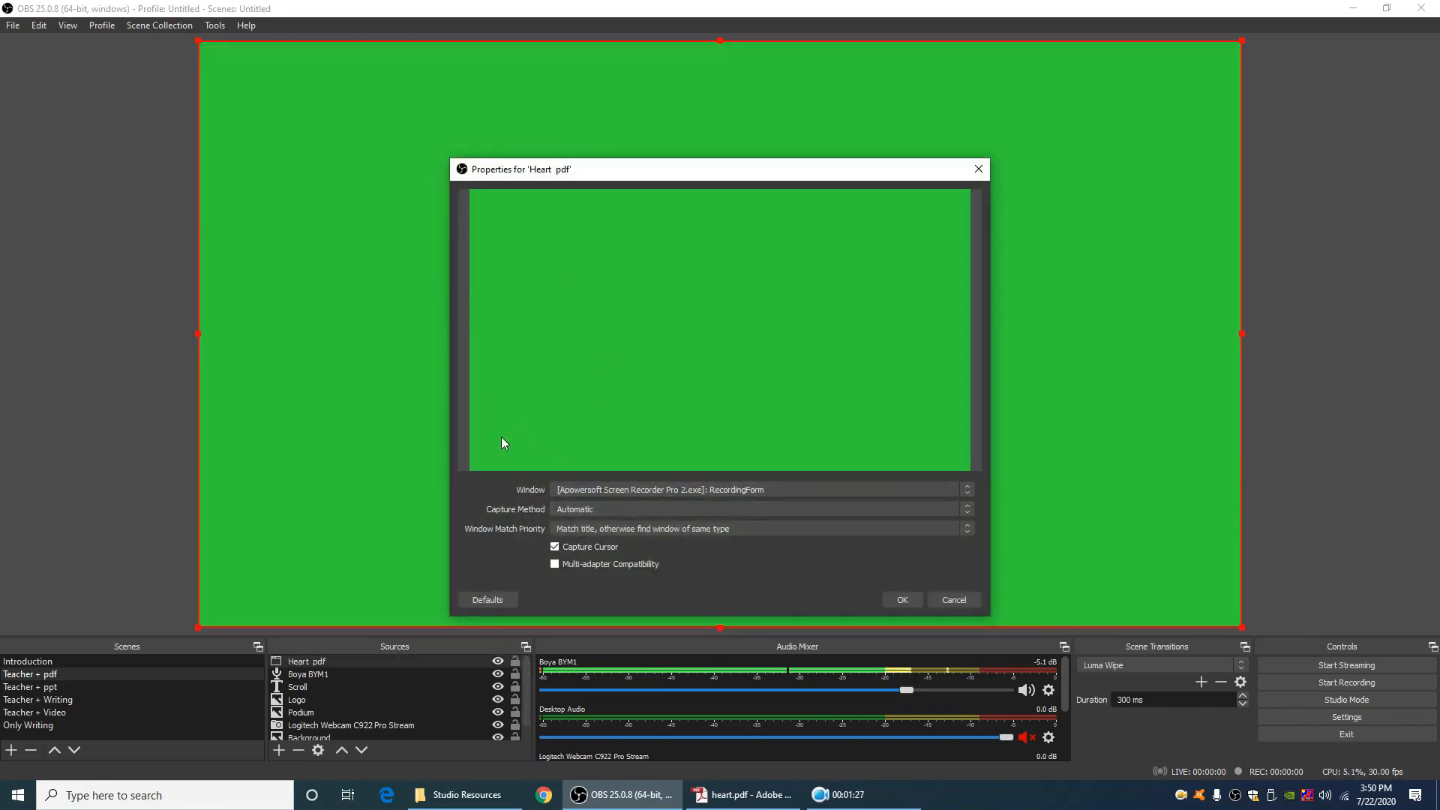
# Set the Heart pdf source to capture the heart.pdf - Adobe Reader window and accept its properties
pyautogui.click(971, 489)
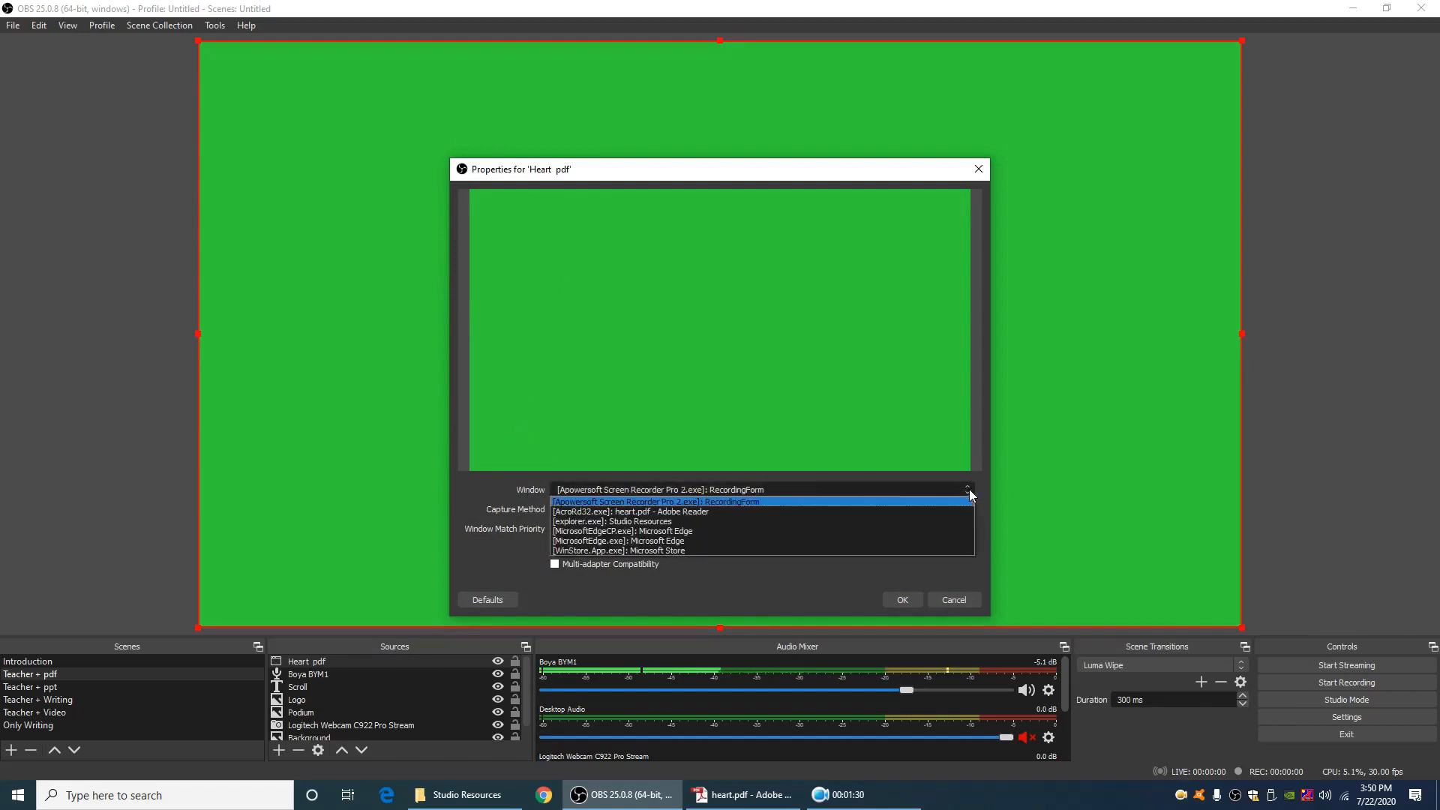
pyautogui.click(641, 513)
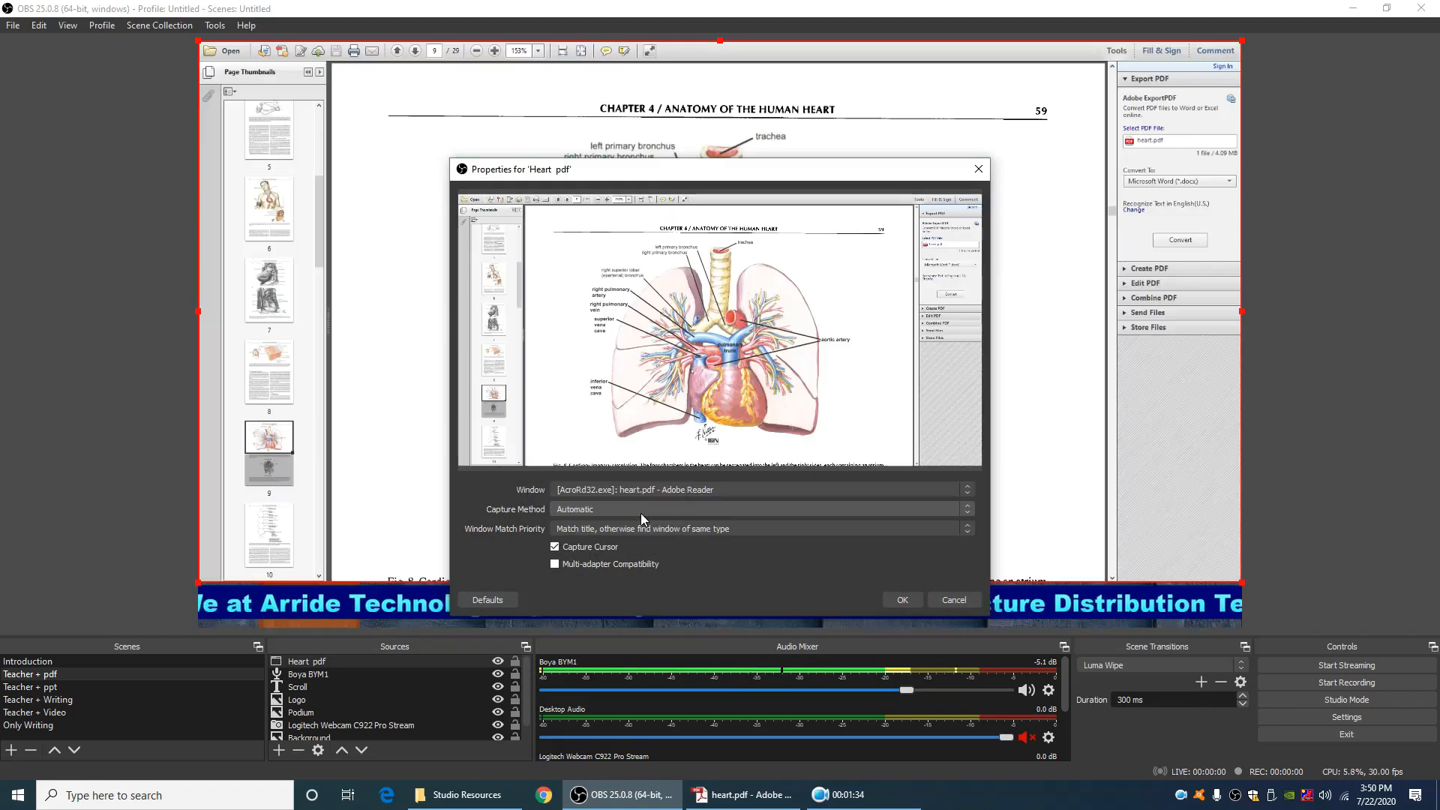
pyautogui.click(910, 604)
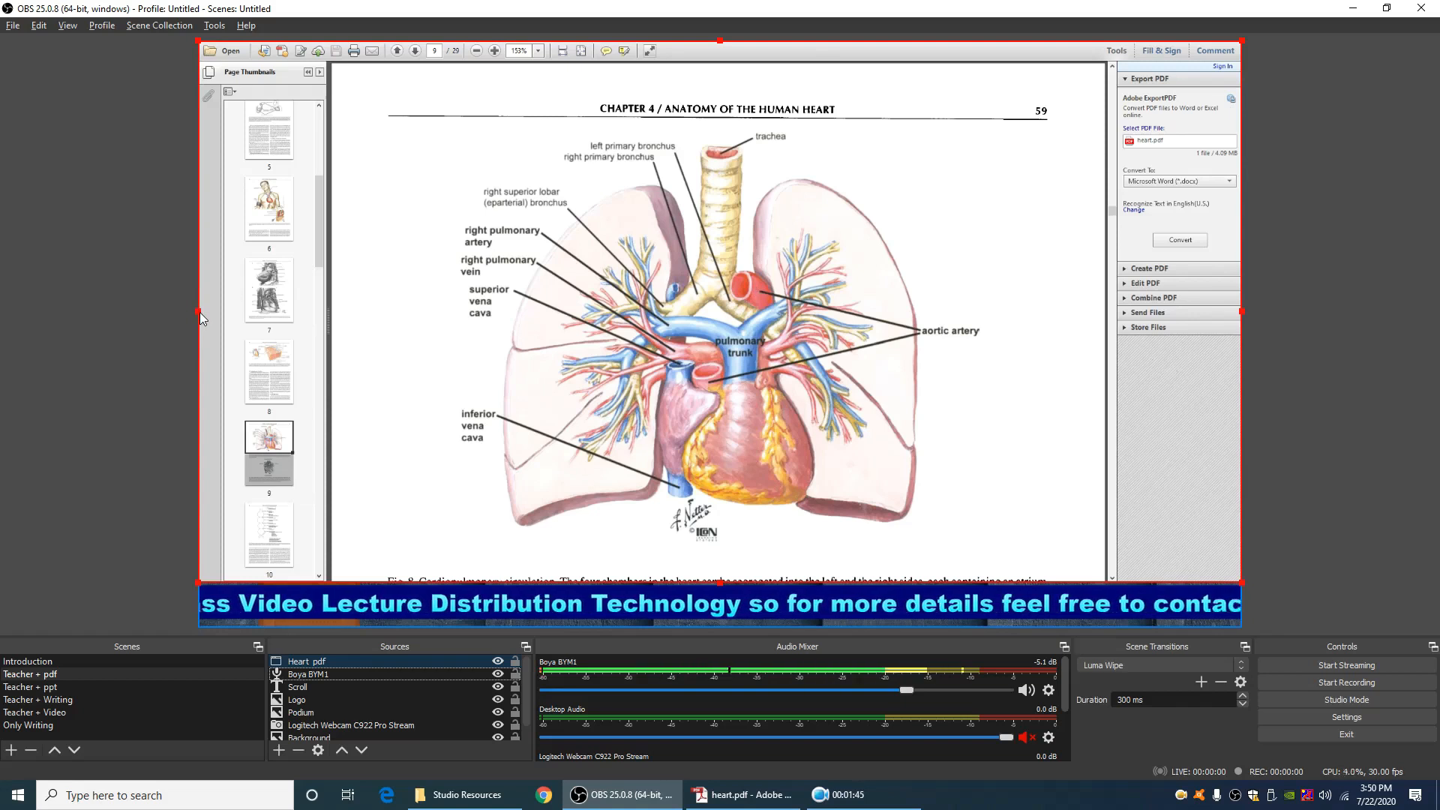
# Crop the thumbnails, tools pane and toolbar off the Heart pdf capture and place it in the canvas's upper-right corner
pyautogui.moveTo(199, 312); pyautogui.dragTo(330, 315)
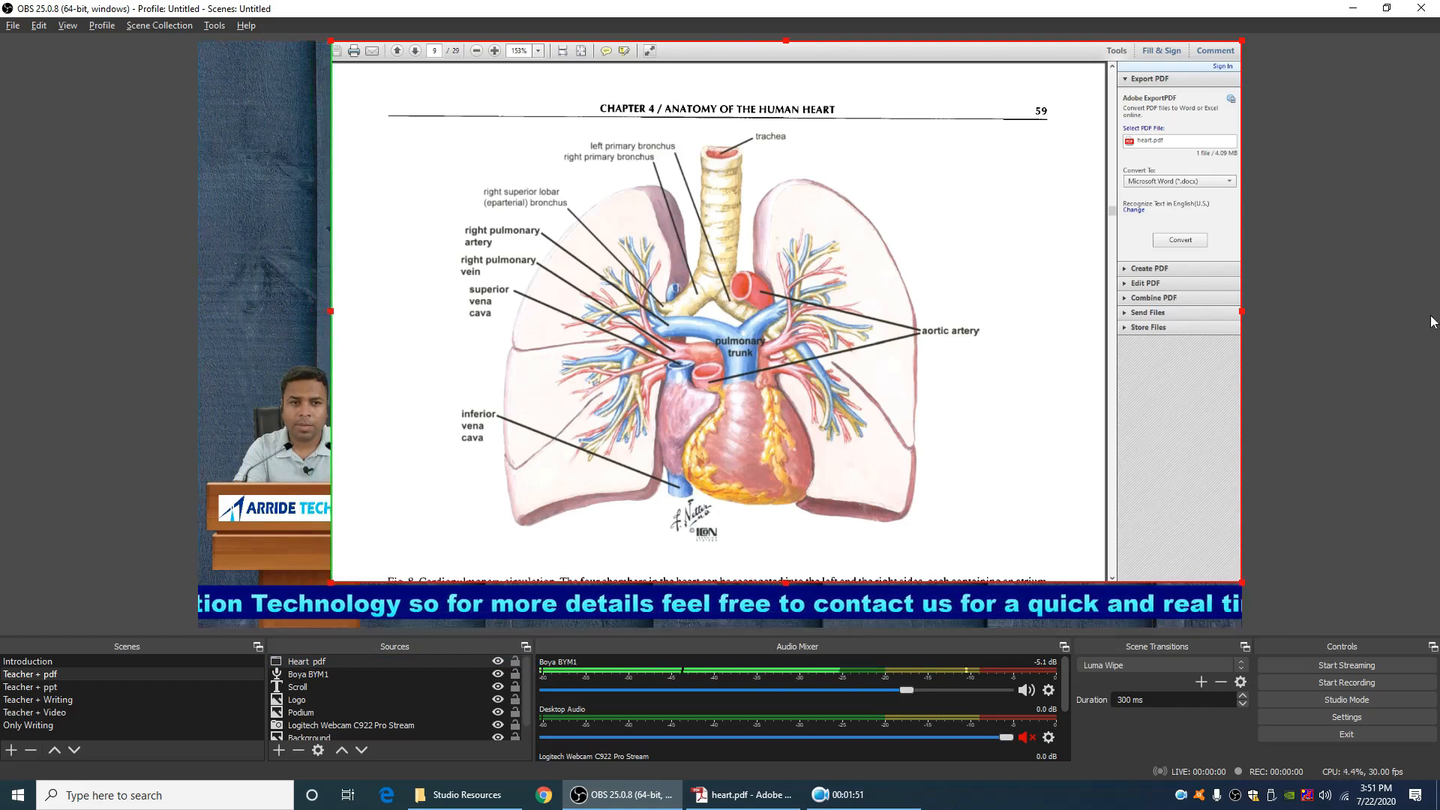
pyautogui.moveTo(1245, 318); pyautogui.dragTo(1107, 335)
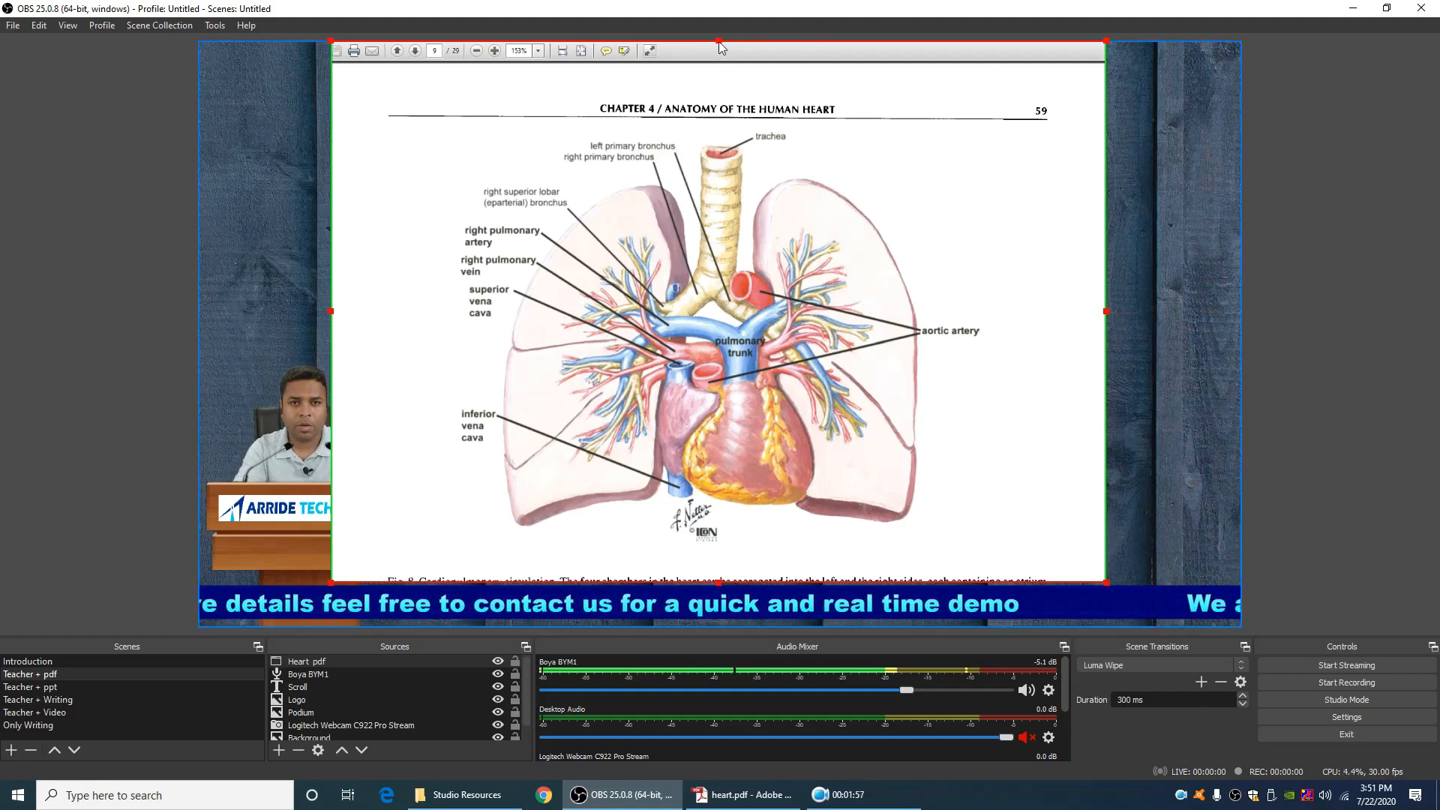
pyautogui.moveTo(718, 41); pyautogui.dragTo(721, 66)
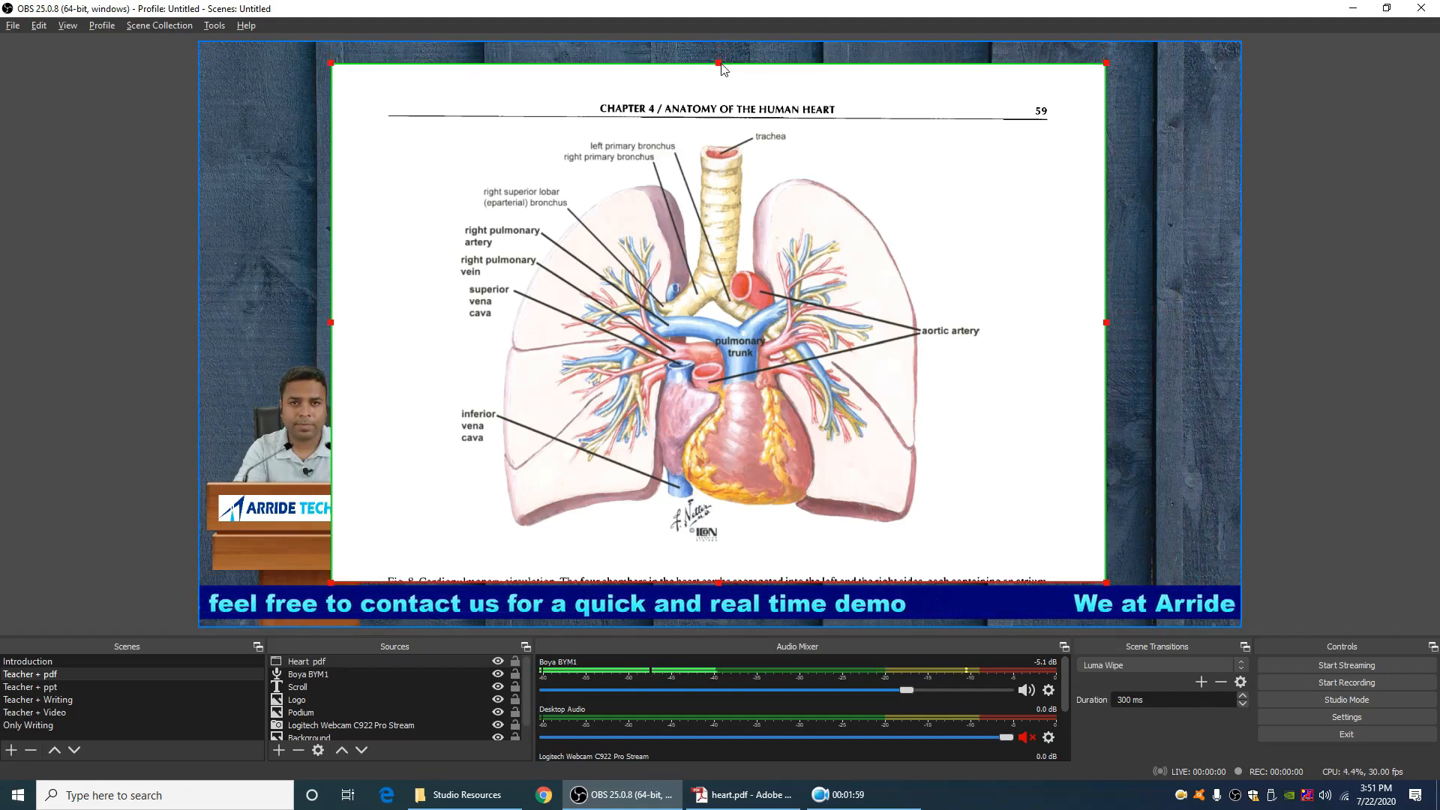
pyautogui.moveTo(937, 359); pyautogui.dragTo(1028, 357)
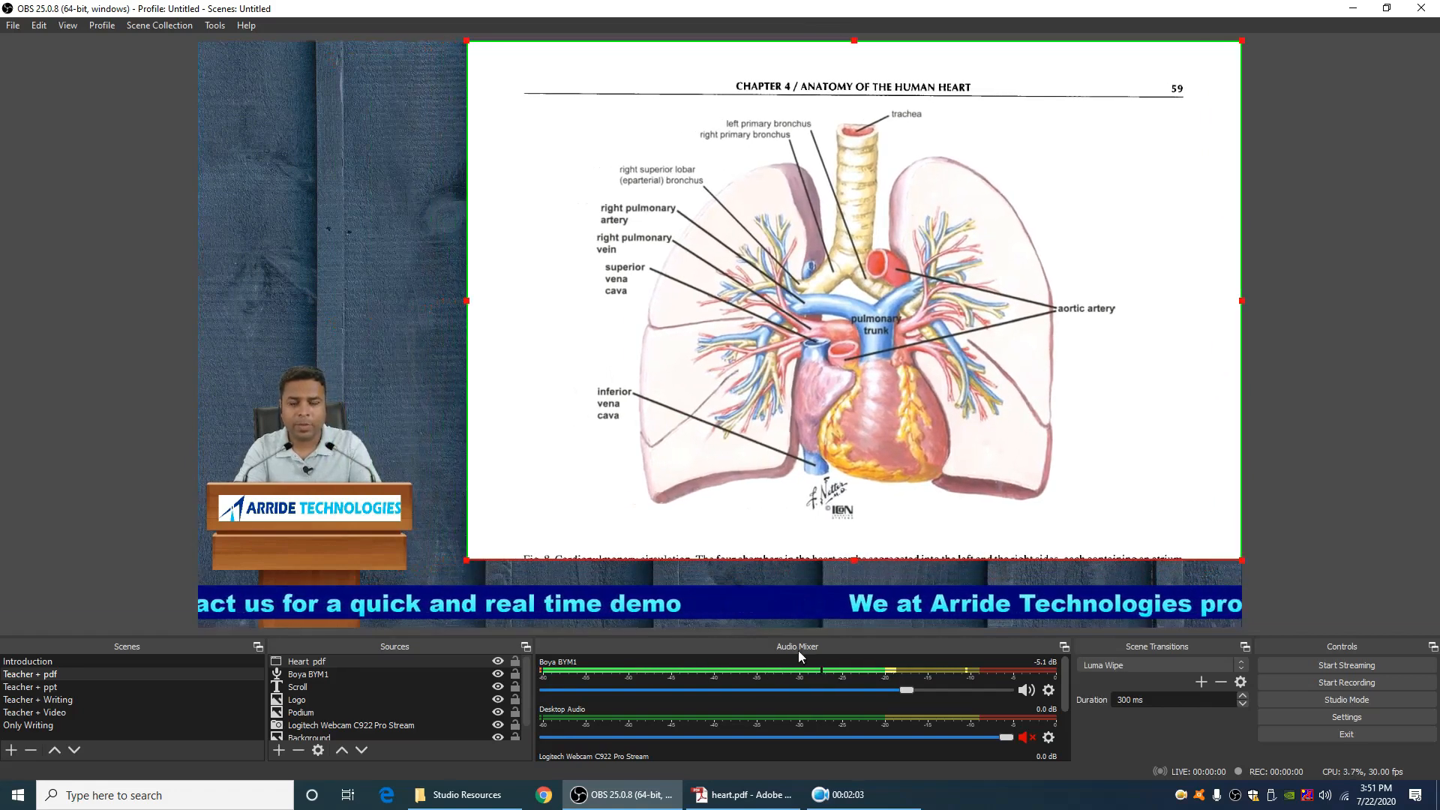
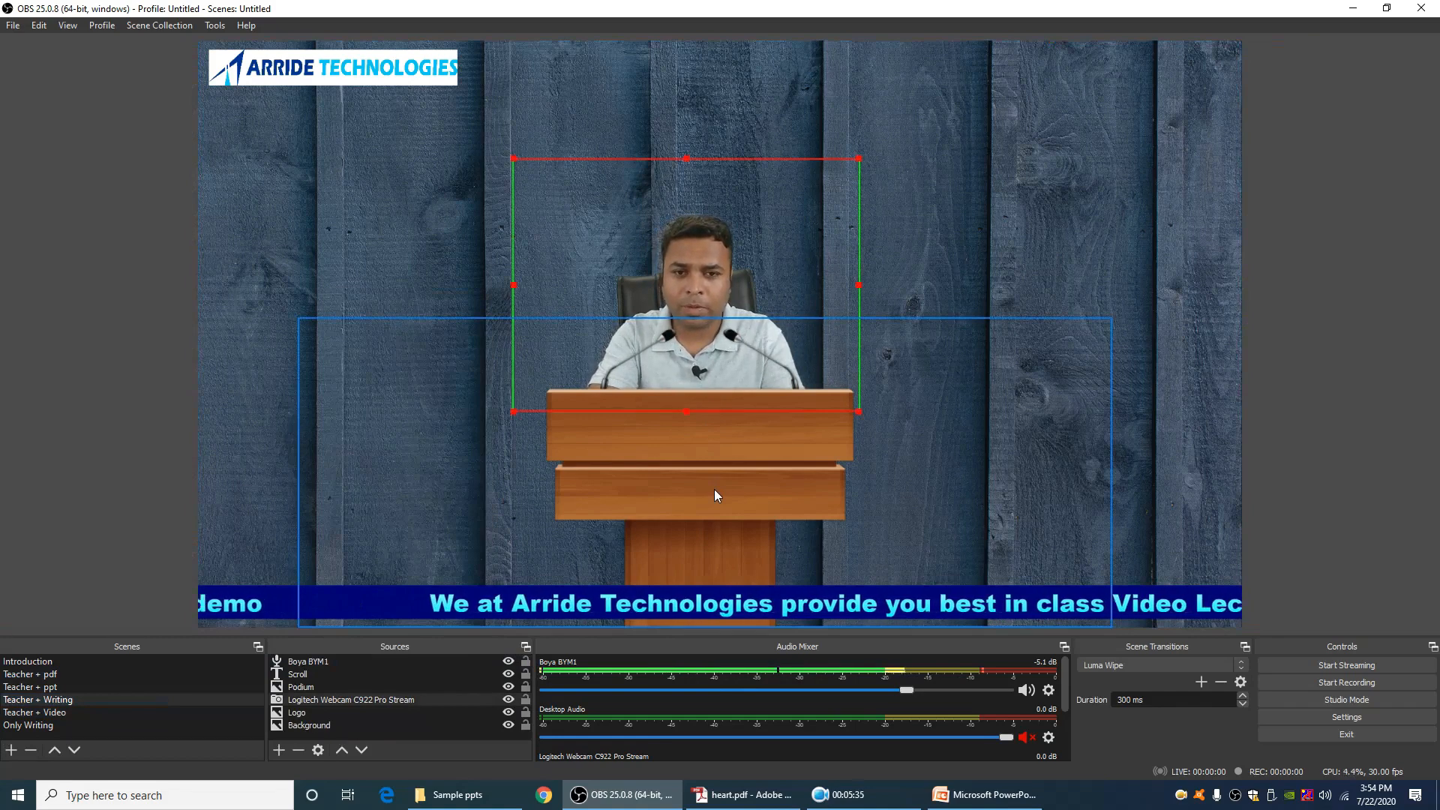
# Group the Podium and Logitech Webcam C922 Pro Stream sources in the Teacher + Writing scene
pyautogui.keyDown('ctrl'); pyautogui.click(714, 489); pyautogui.keyUp('ctrl')
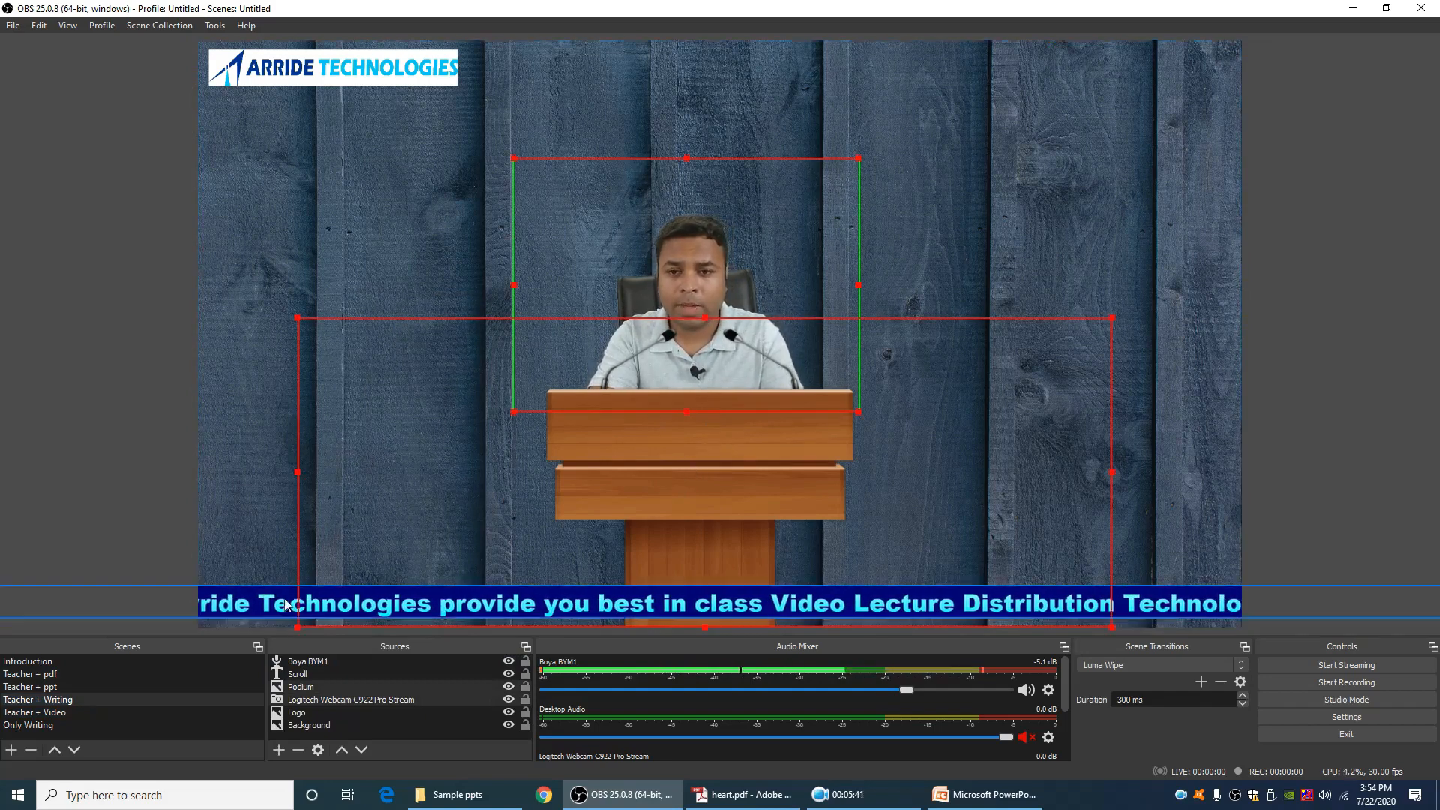
pyautogui.rightClick(342, 697)
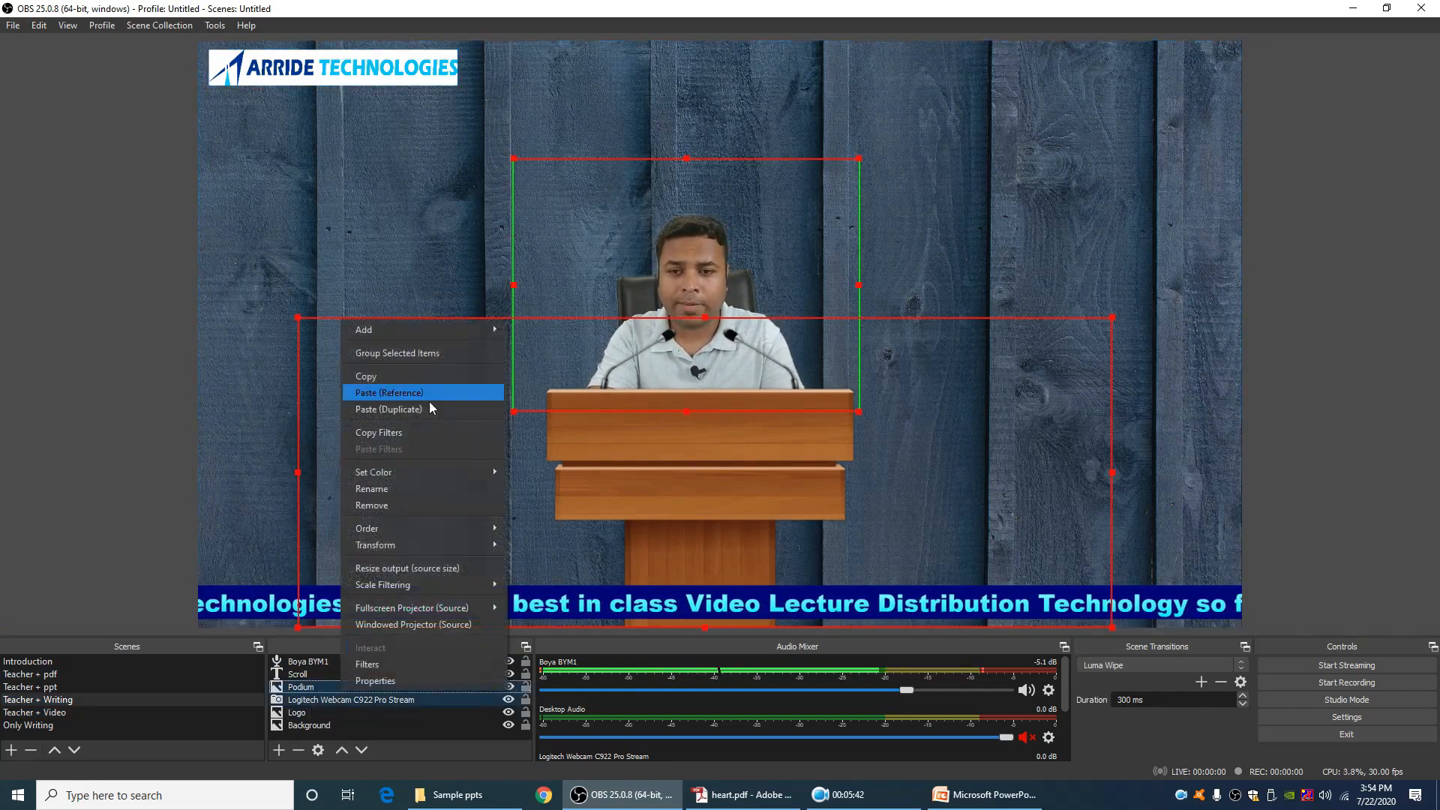
pyautogui.click(433, 352)
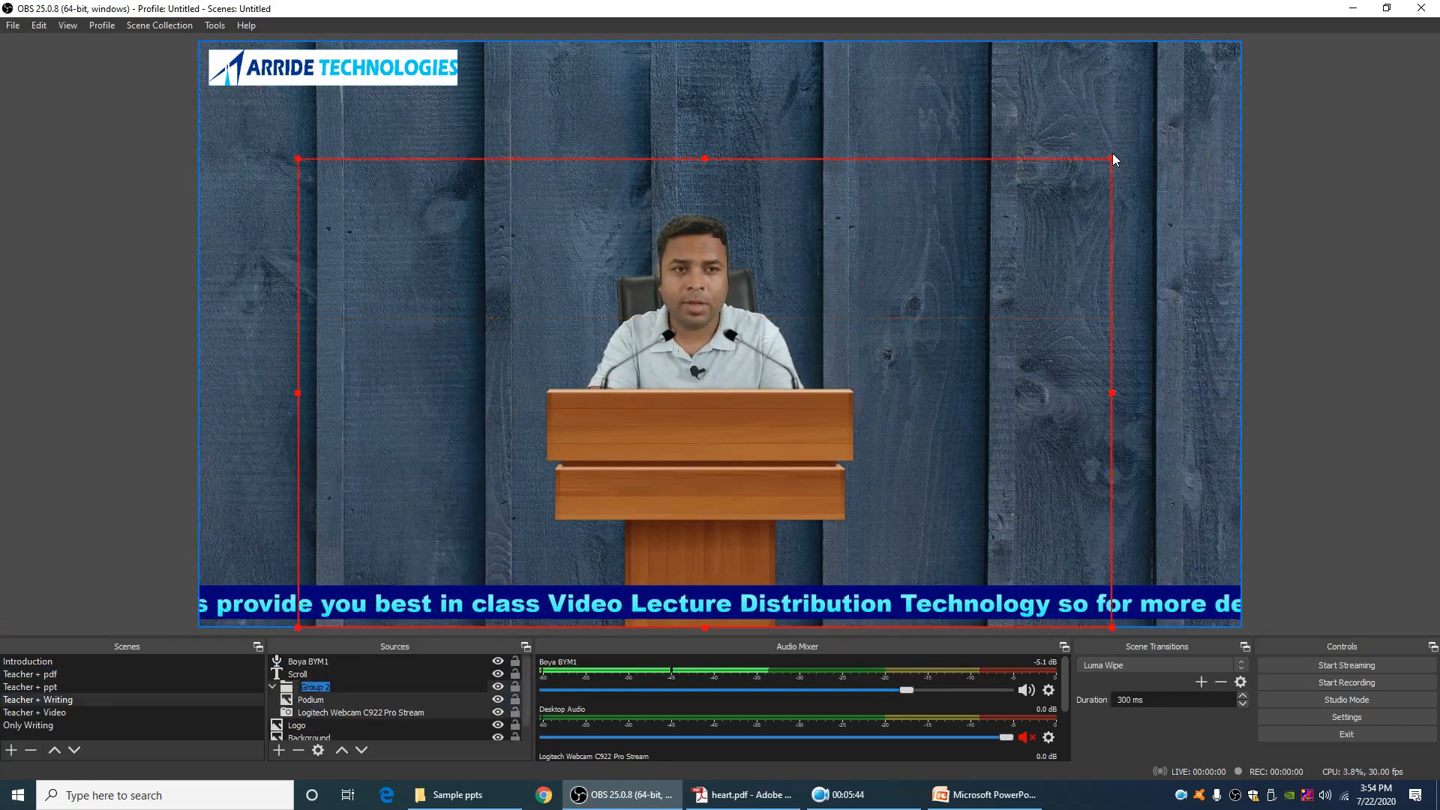
# Scale down the podium and webcam group and place it in the lower-left corner of the canvas
pyautogui.moveTo(1113, 159); pyautogui.dragTo(741, 373)
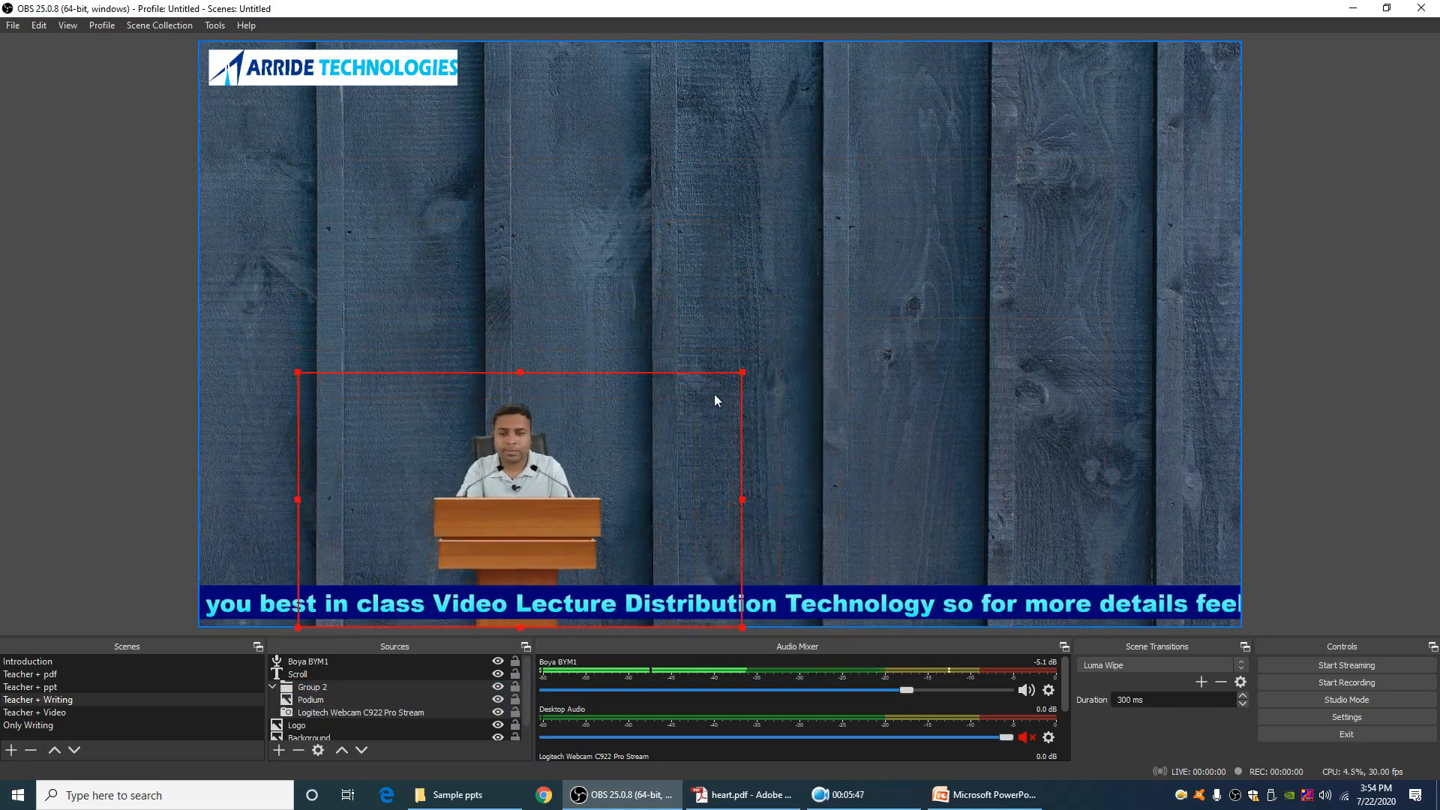
pyautogui.moveTo(661, 410); pyautogui.dragTo(438, 453)
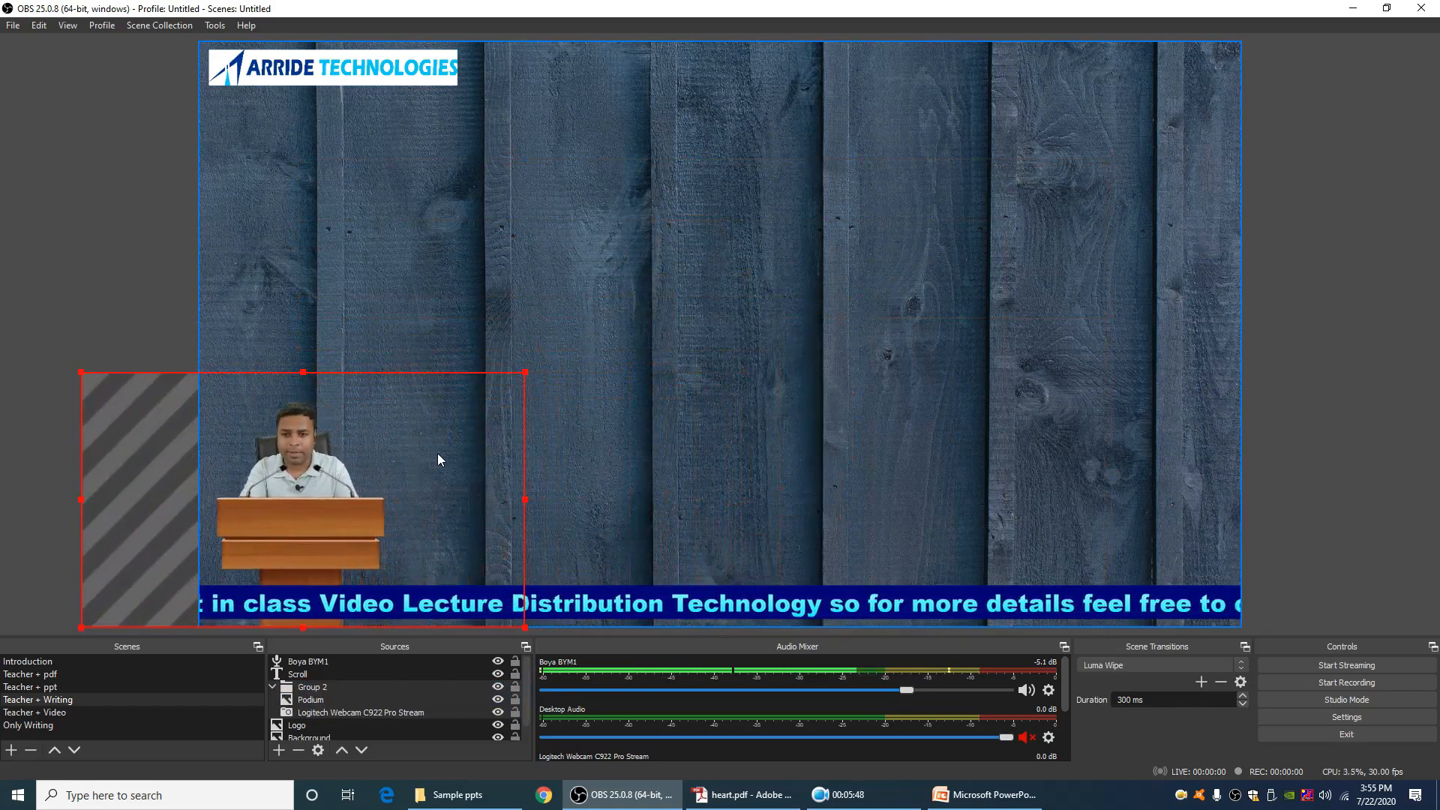
pyautogui.moveTo(528, 377); pyautogui.dragTo(568, 348)
pyautogui.moveTo(440, 423); pyautogui.dragTo(431, 426)
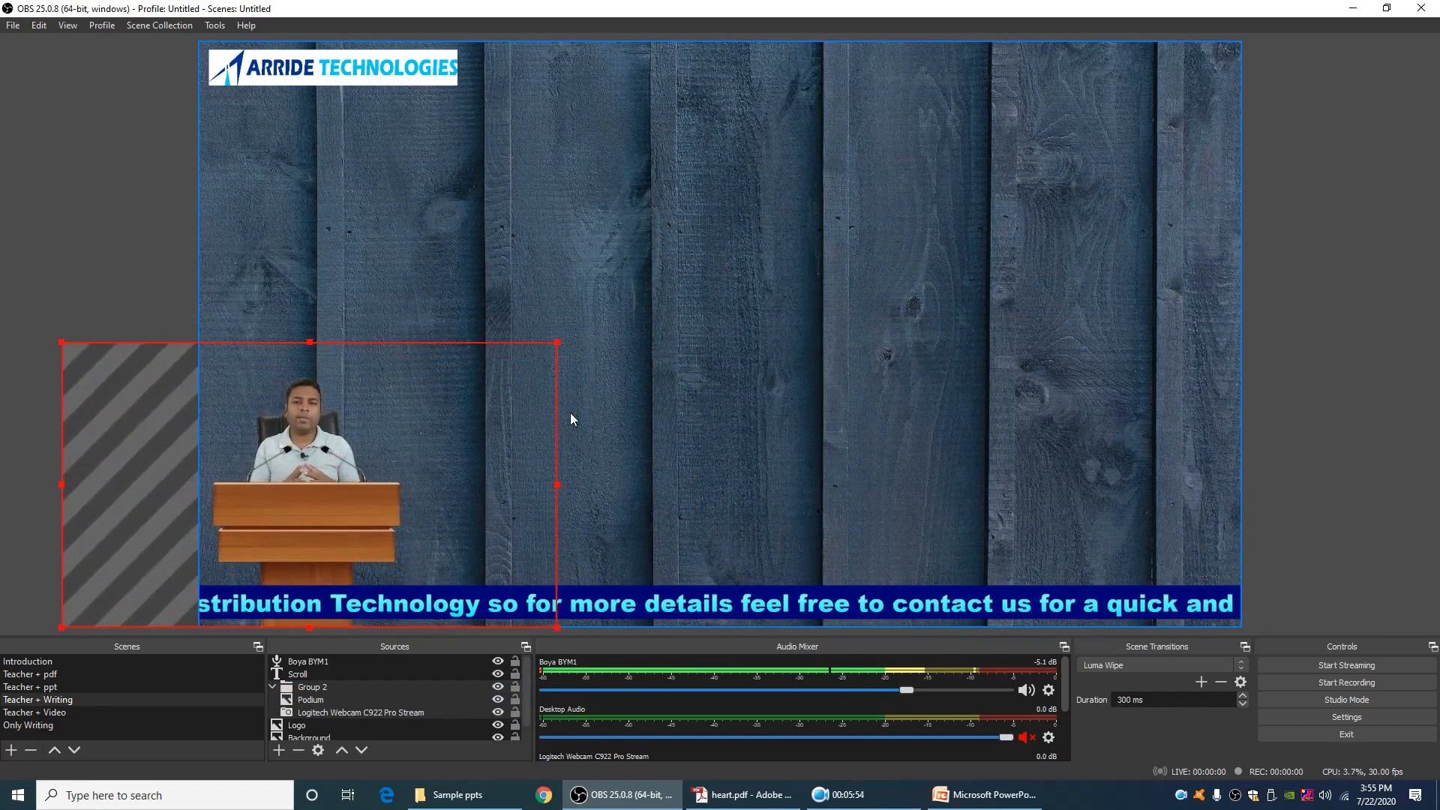
pyautogui.moveTo(366, 394); pyautogui.dragTo(260, 481)
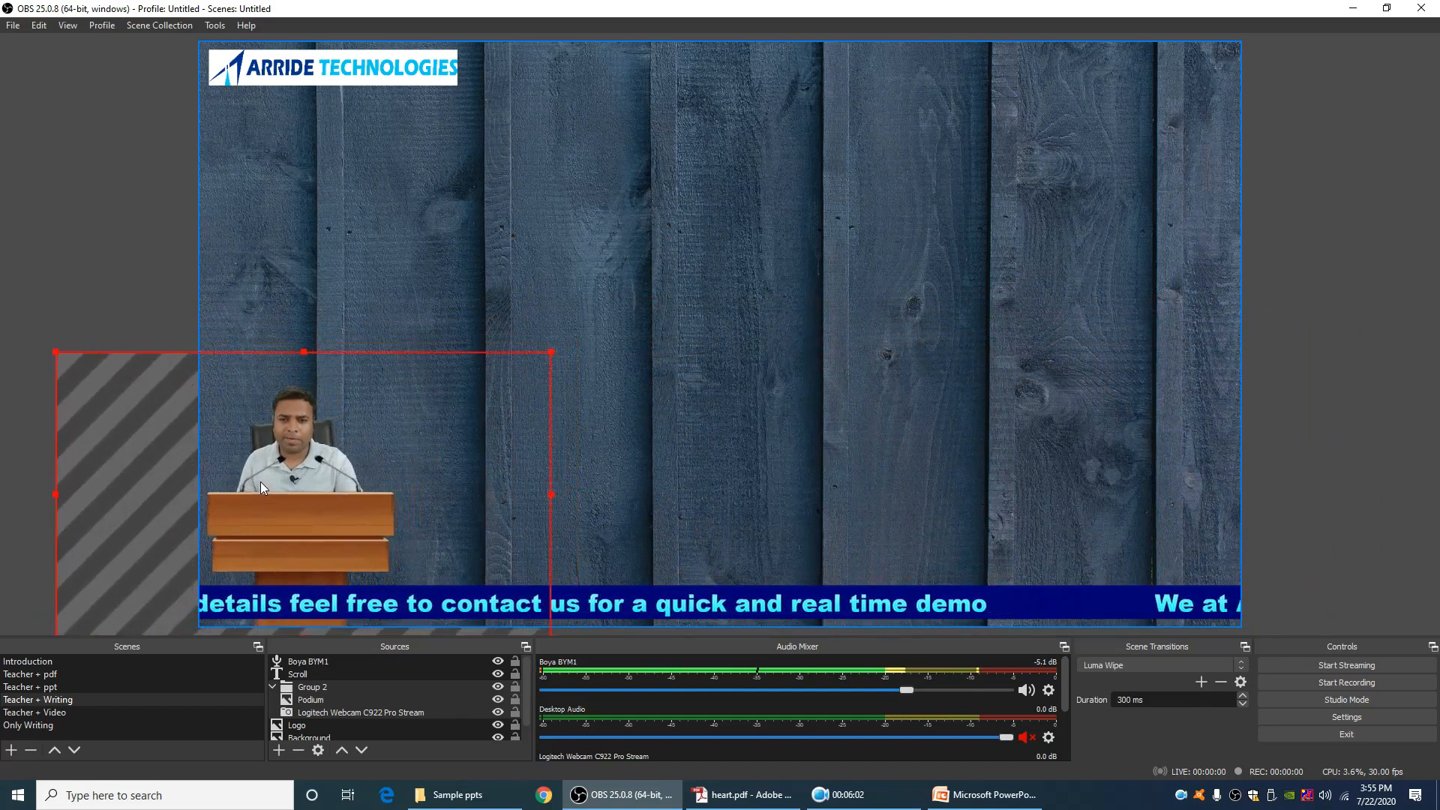
pyautogui.click(162, 313)
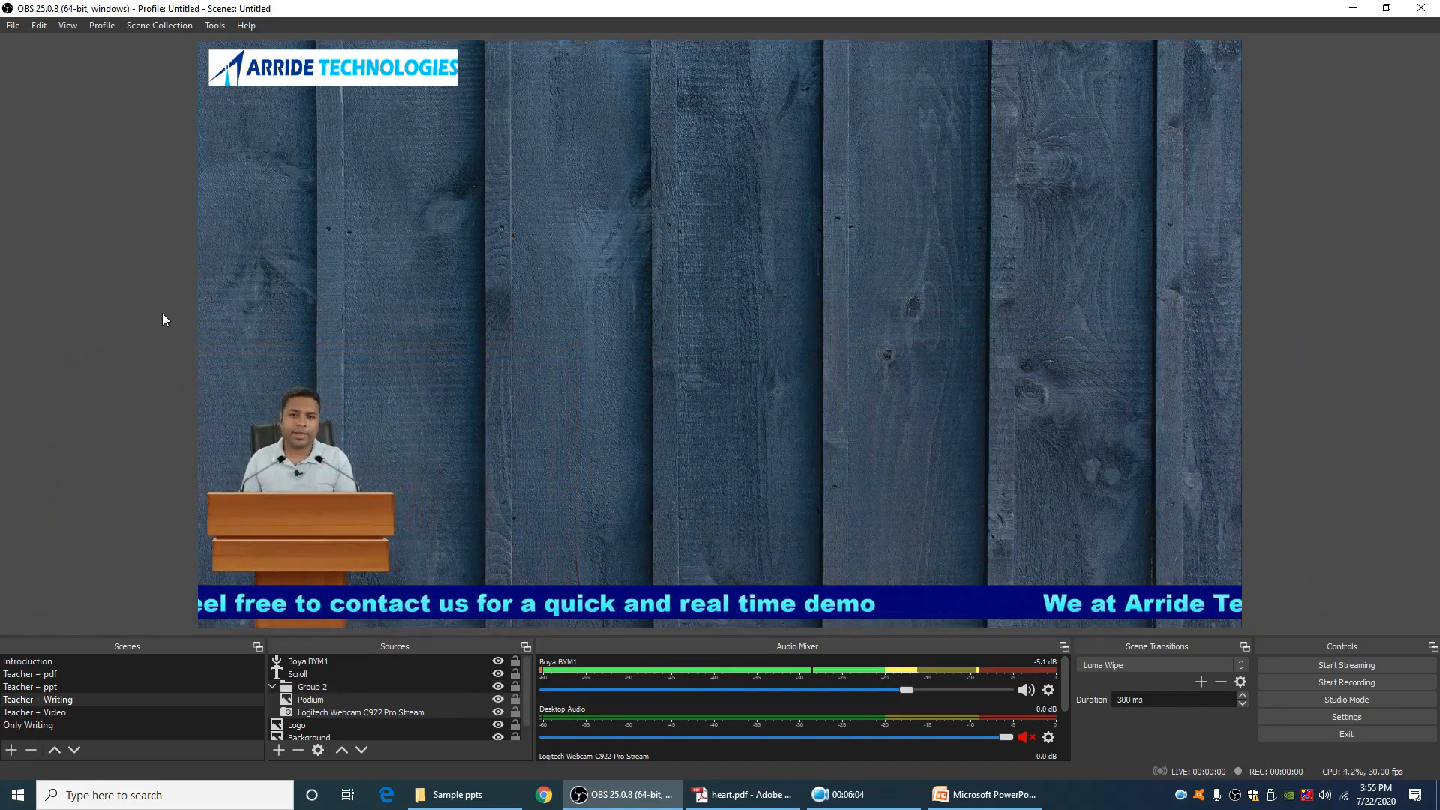
# Enlarge the podium and webcam group slightly and shift it back against the canvas's lower-left corner
pyautogui.click(307, 468)
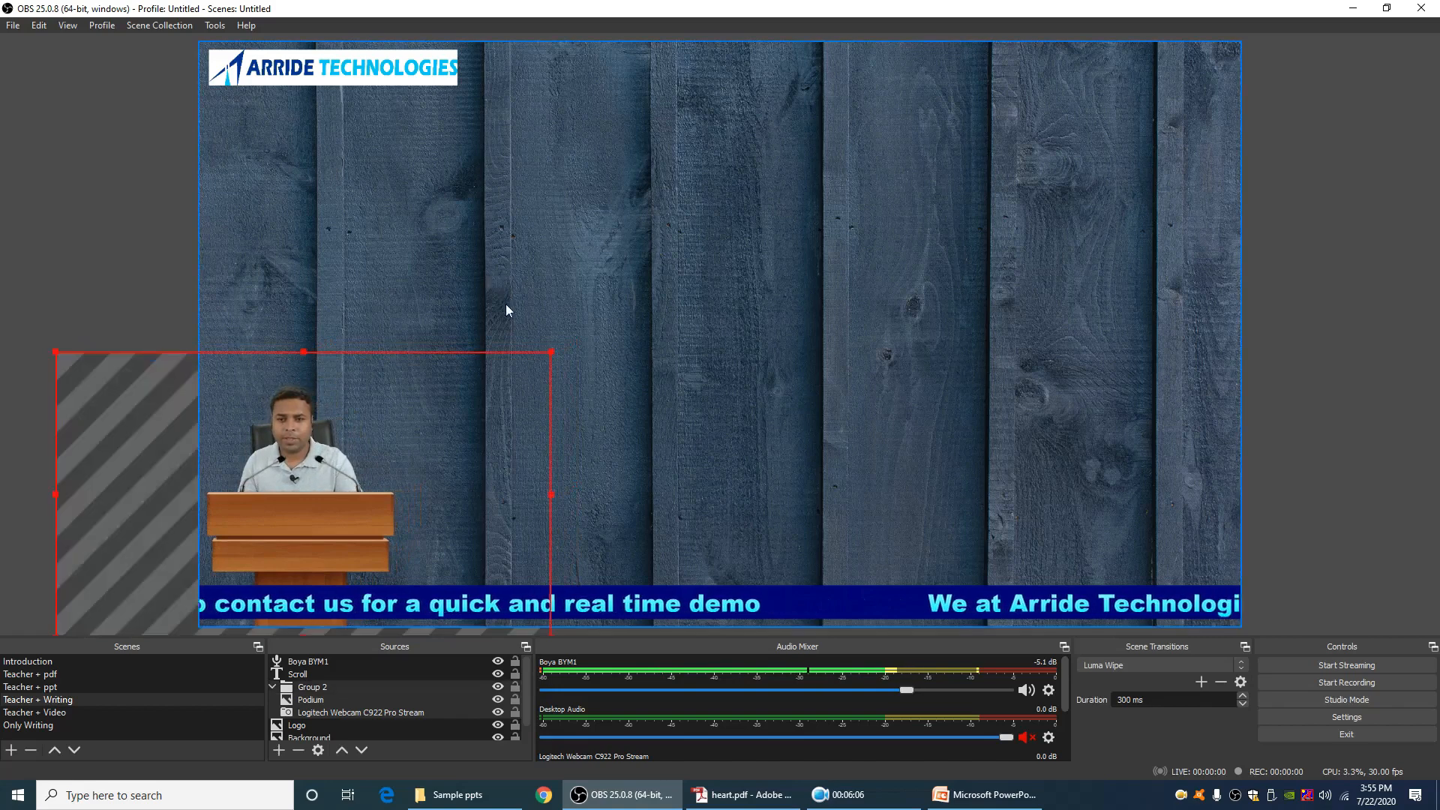
pyautogui.moveTo(550, 353); pyautogui.dragTo(609, 312)
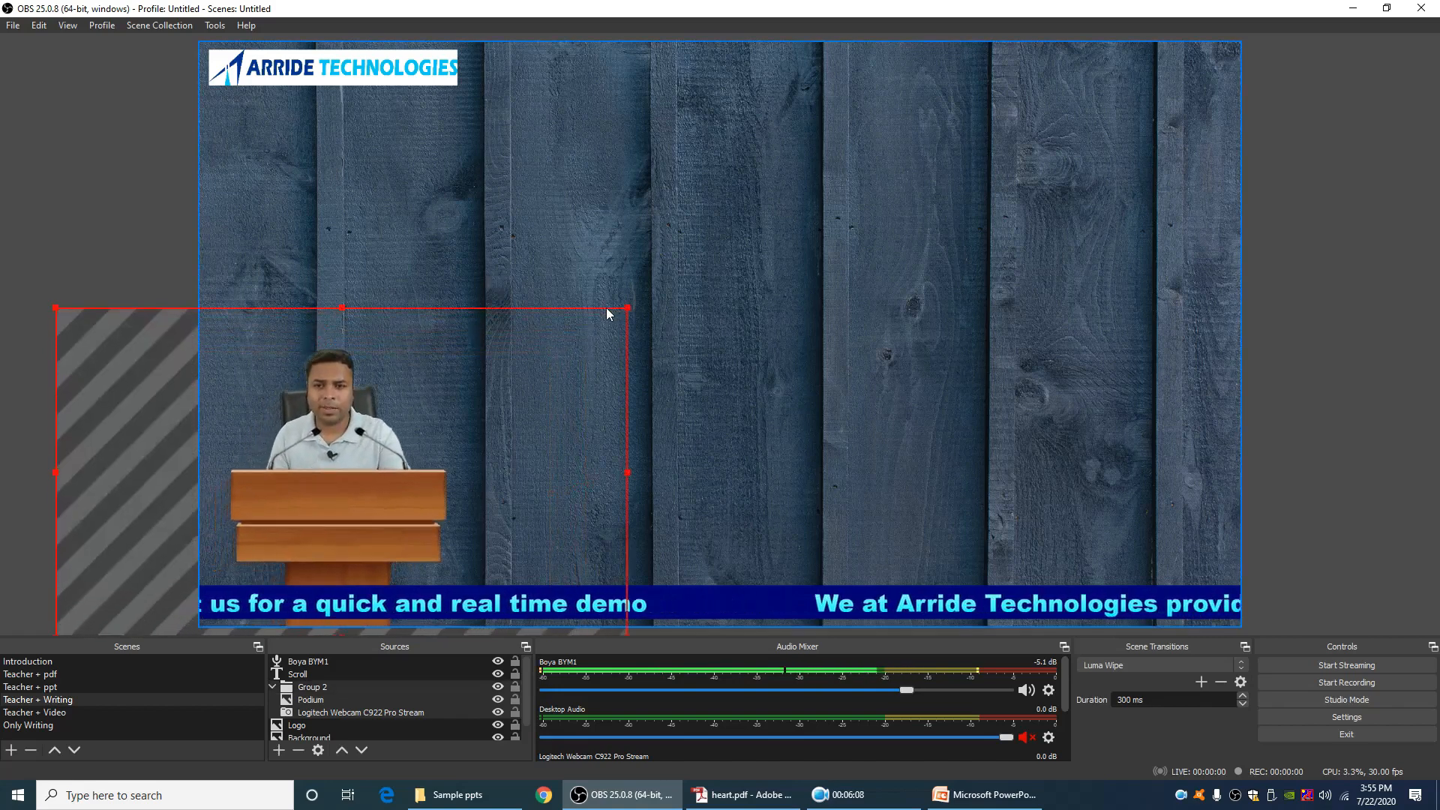
pyautogui.moveTo(421, 442); pyautogui.dragTo(399, 445)
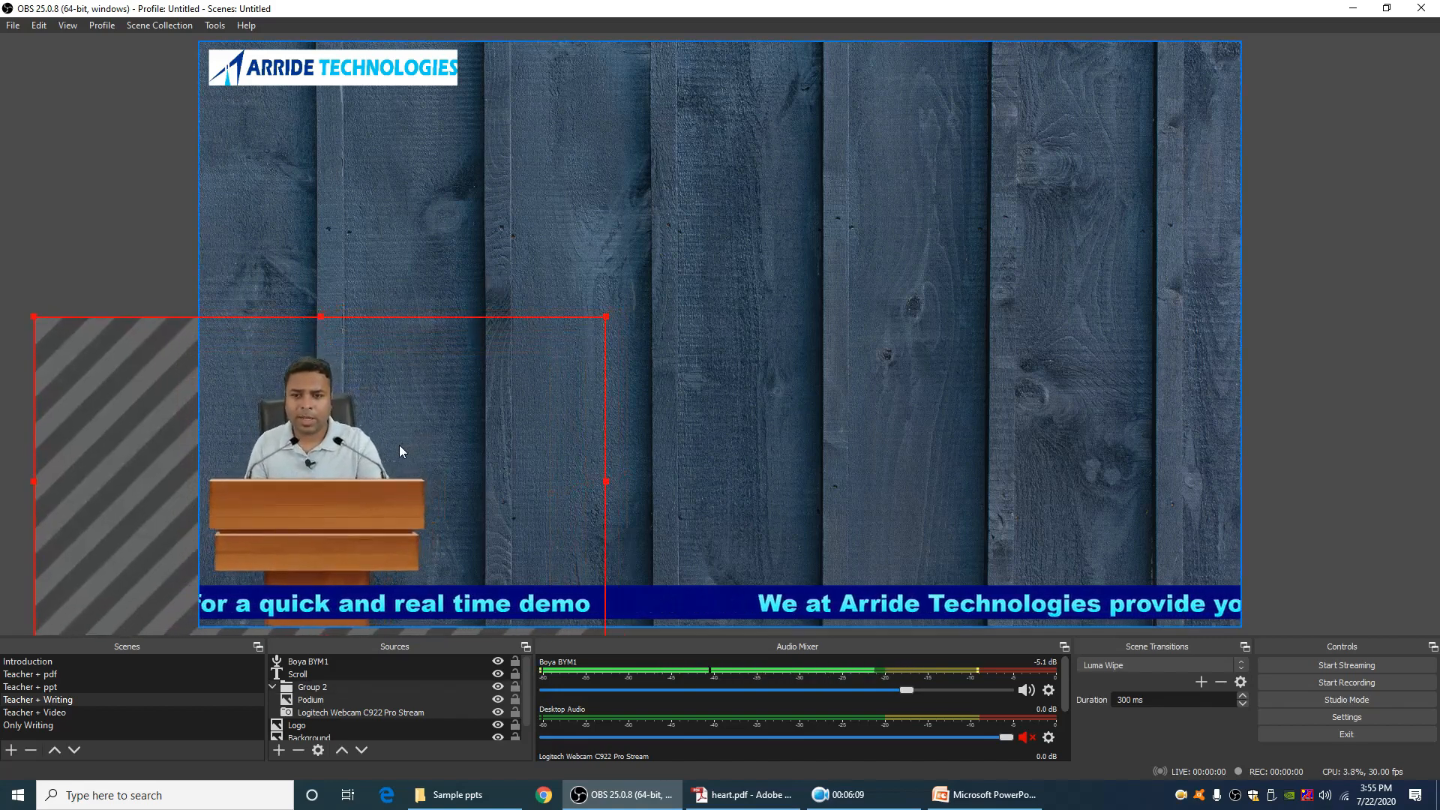
pyautogui.click(183, 305)
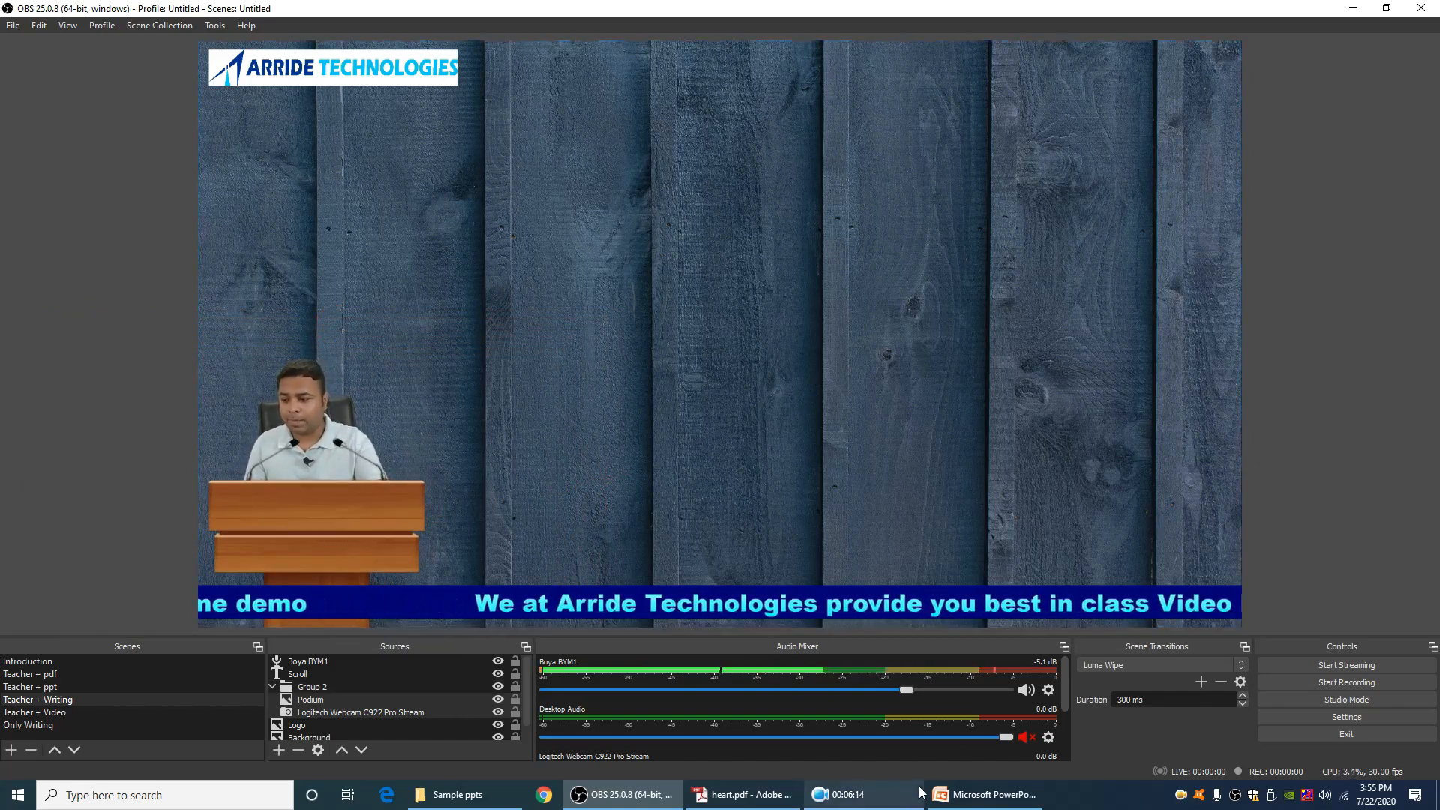
# Ungroup the podium and webcam group in the Teacher + Writing scene
pyautogui.moveTo(920, 793)
pyautogui.moveTo(931, 767)
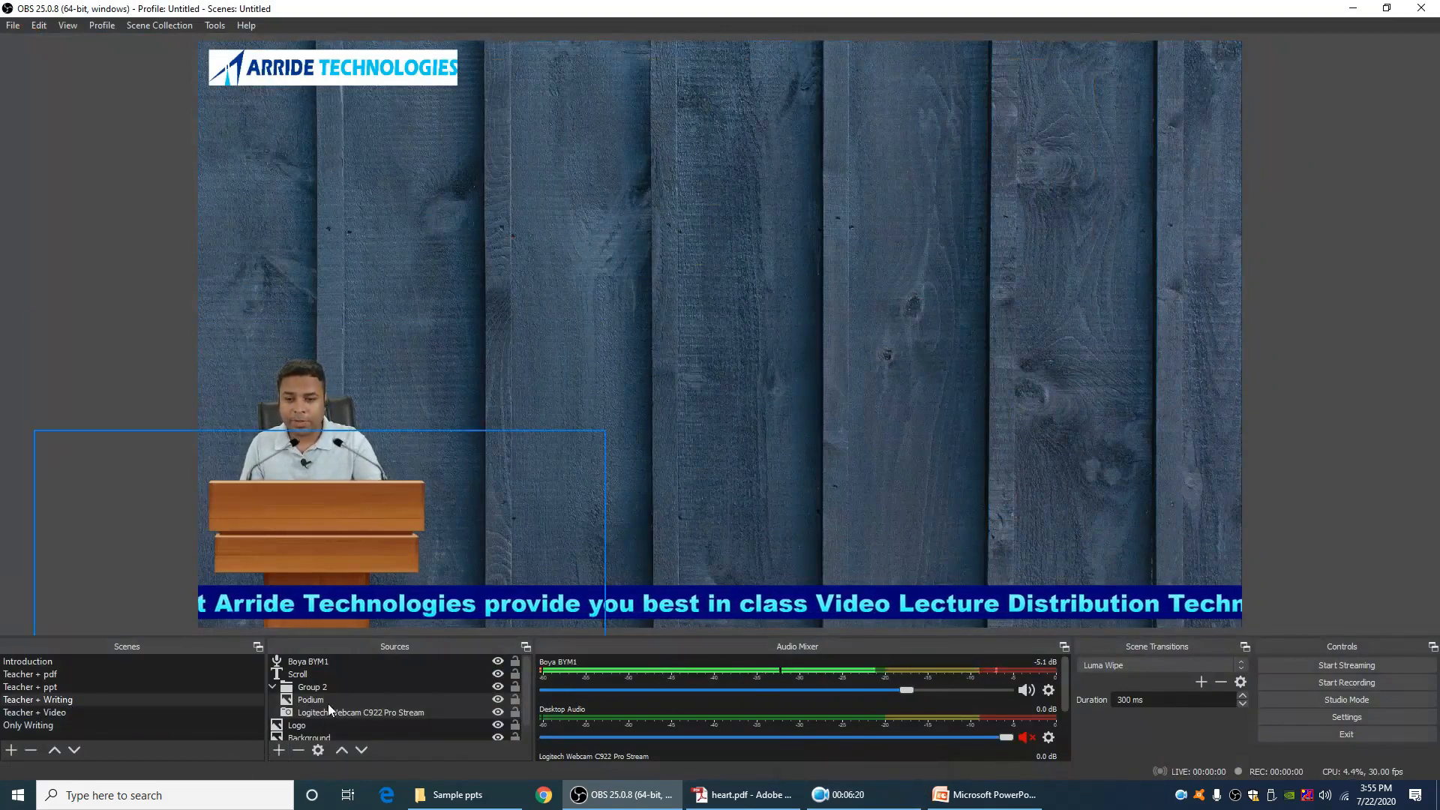
pyautogui.click(312, 688)
pyautogui.rightClick(312, 688)
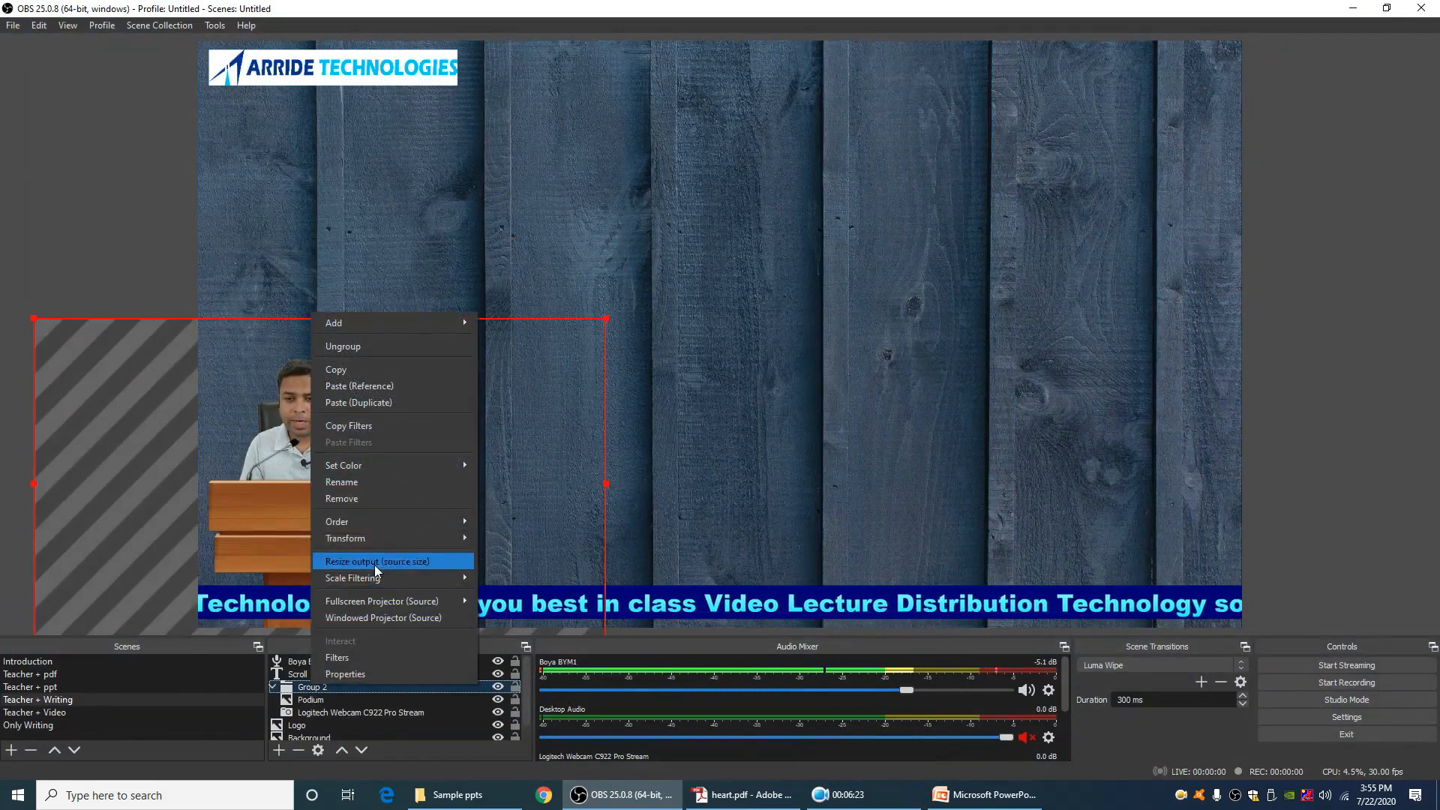
pyautogui.click(402, 348)
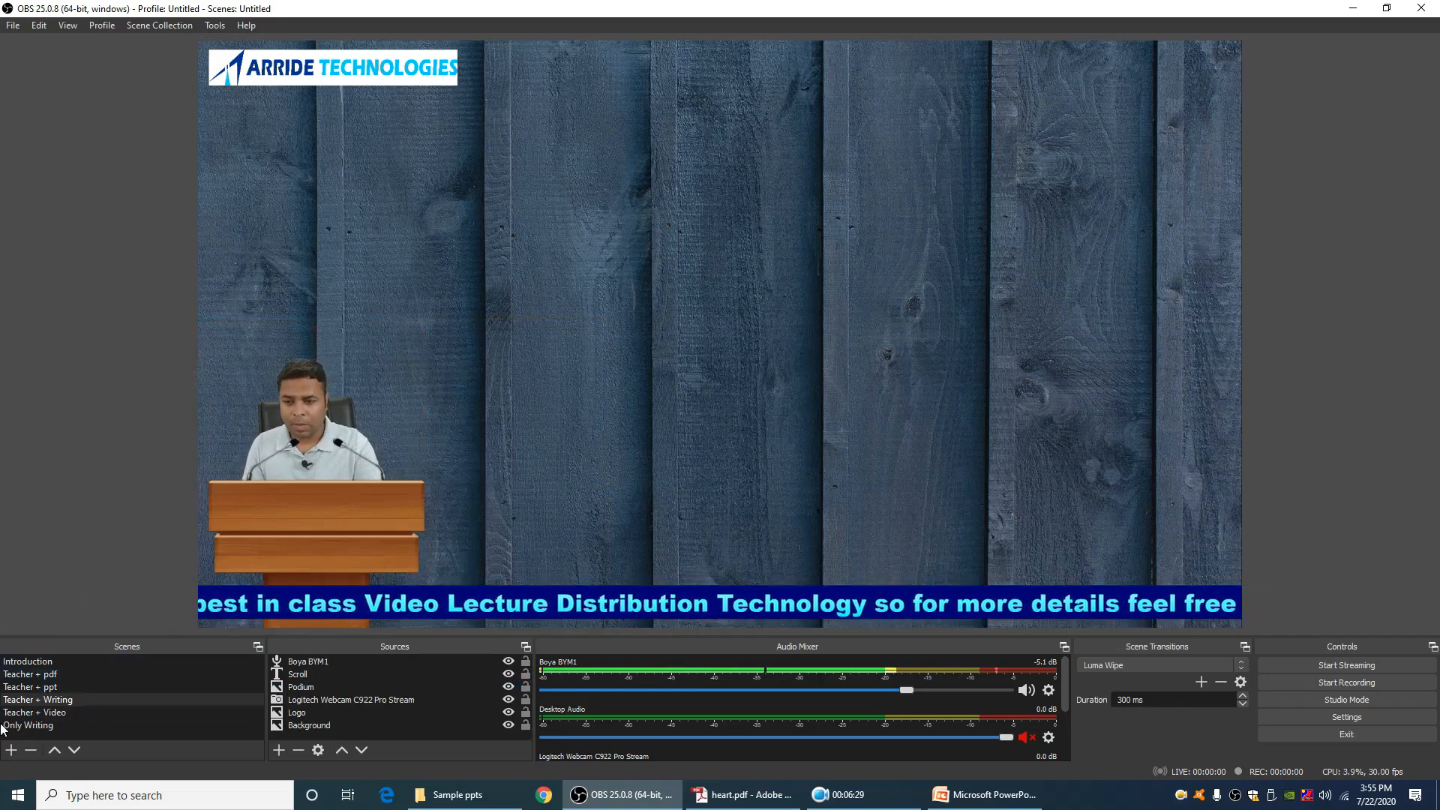
# Add a new Video Capture Device source named iPad to the Teacher + Writing scene
pyautogui.click(279, 750)
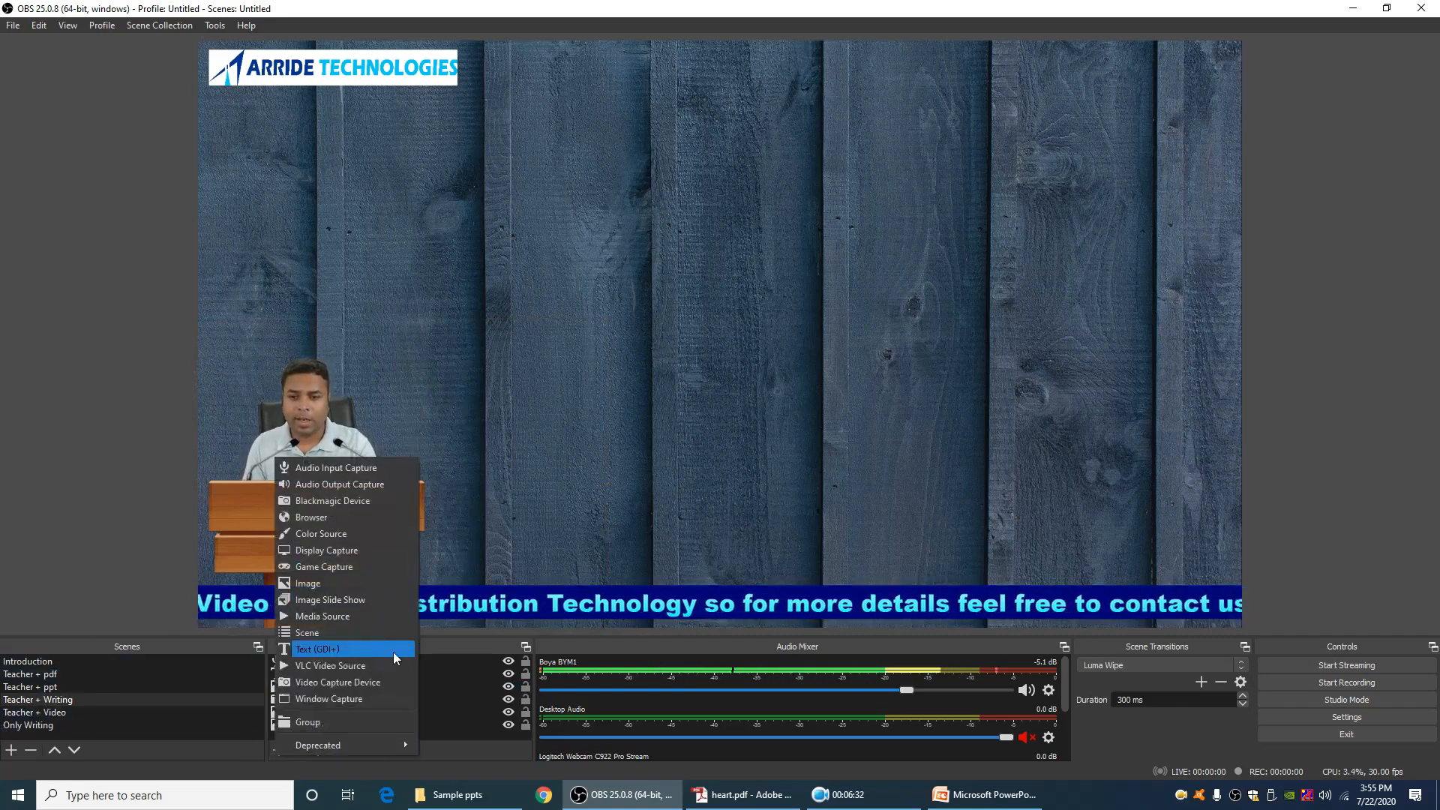
pyautogui.click(277, 757)
pyautogui.click(278, 750)
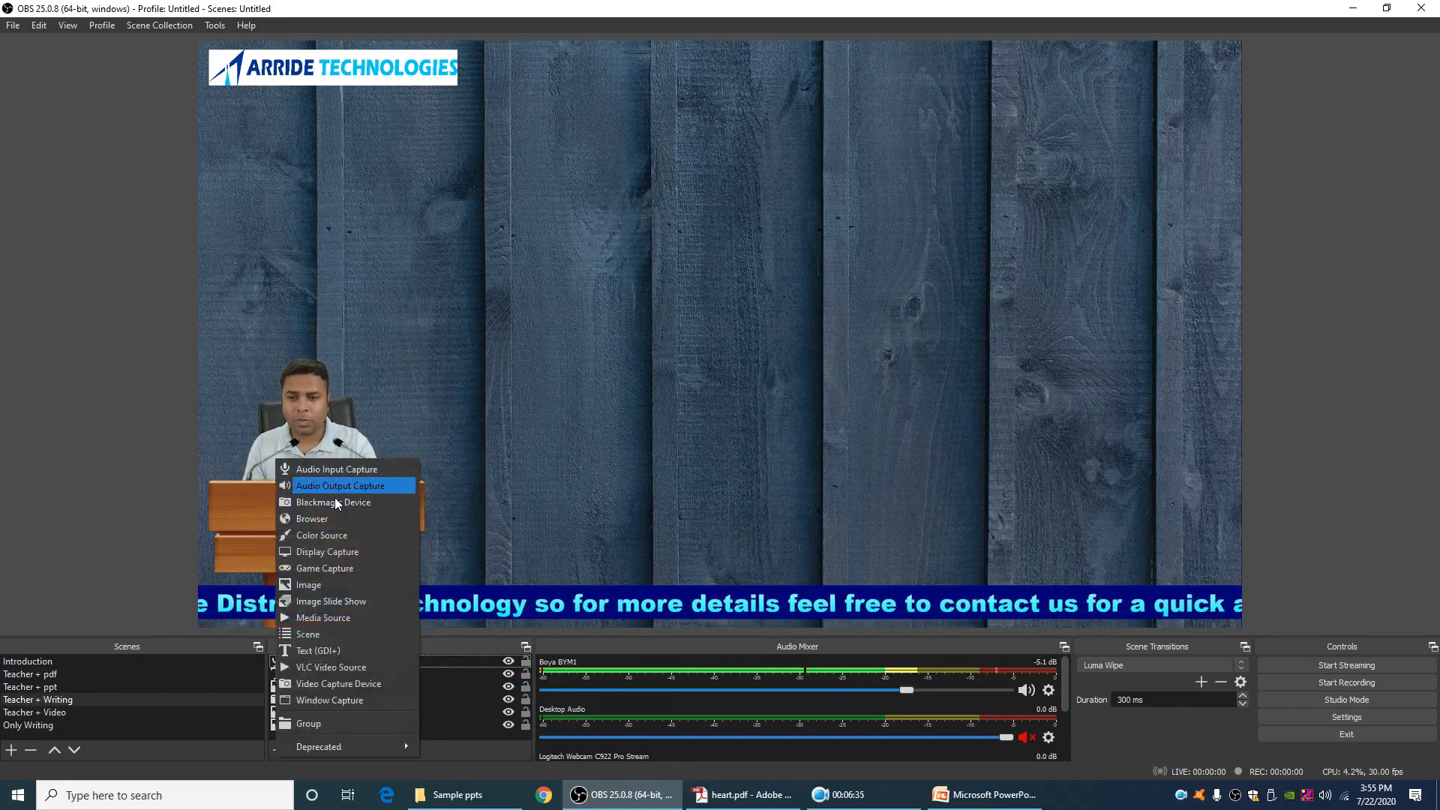
pyautogui.click(332, 682)
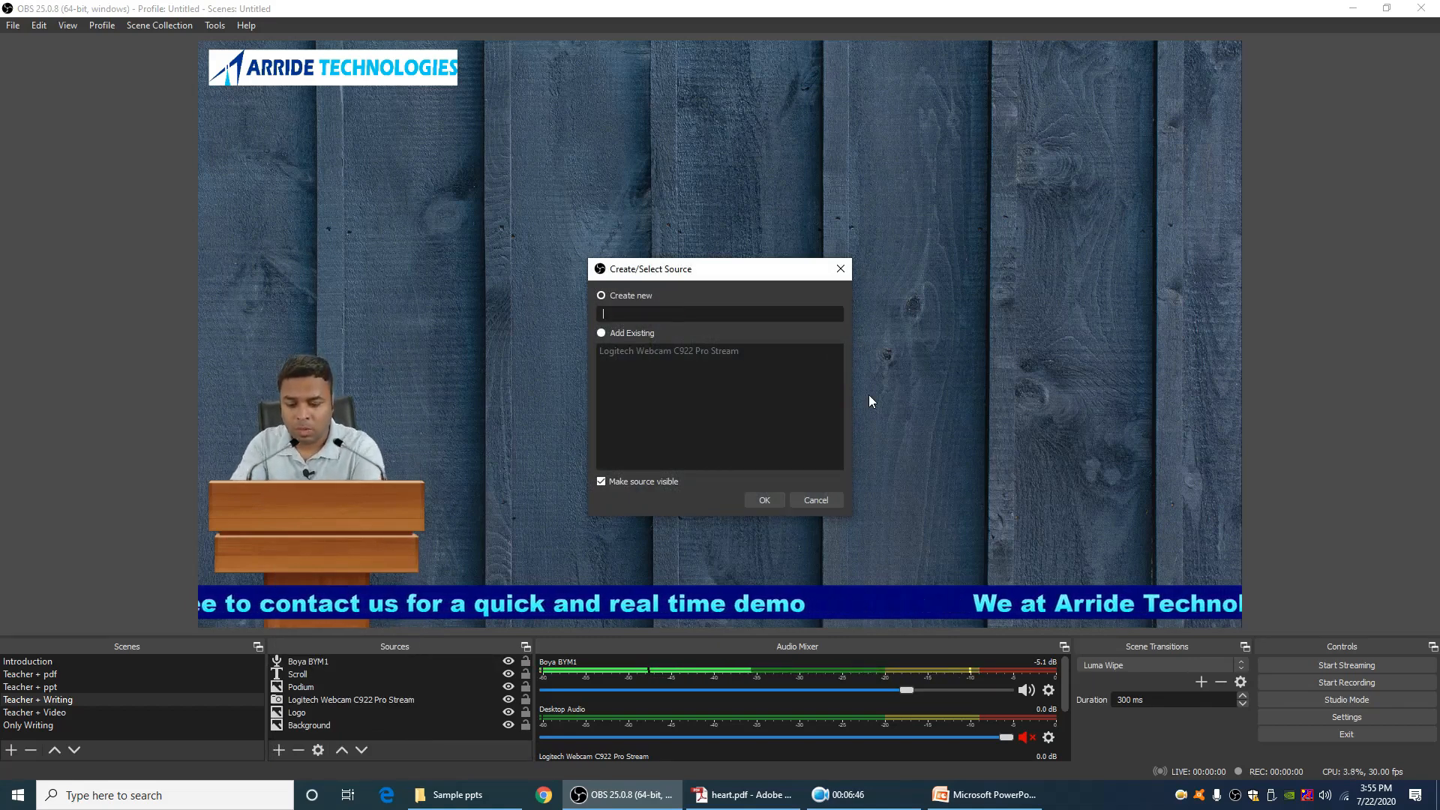
pyautogui.write('Elgato')
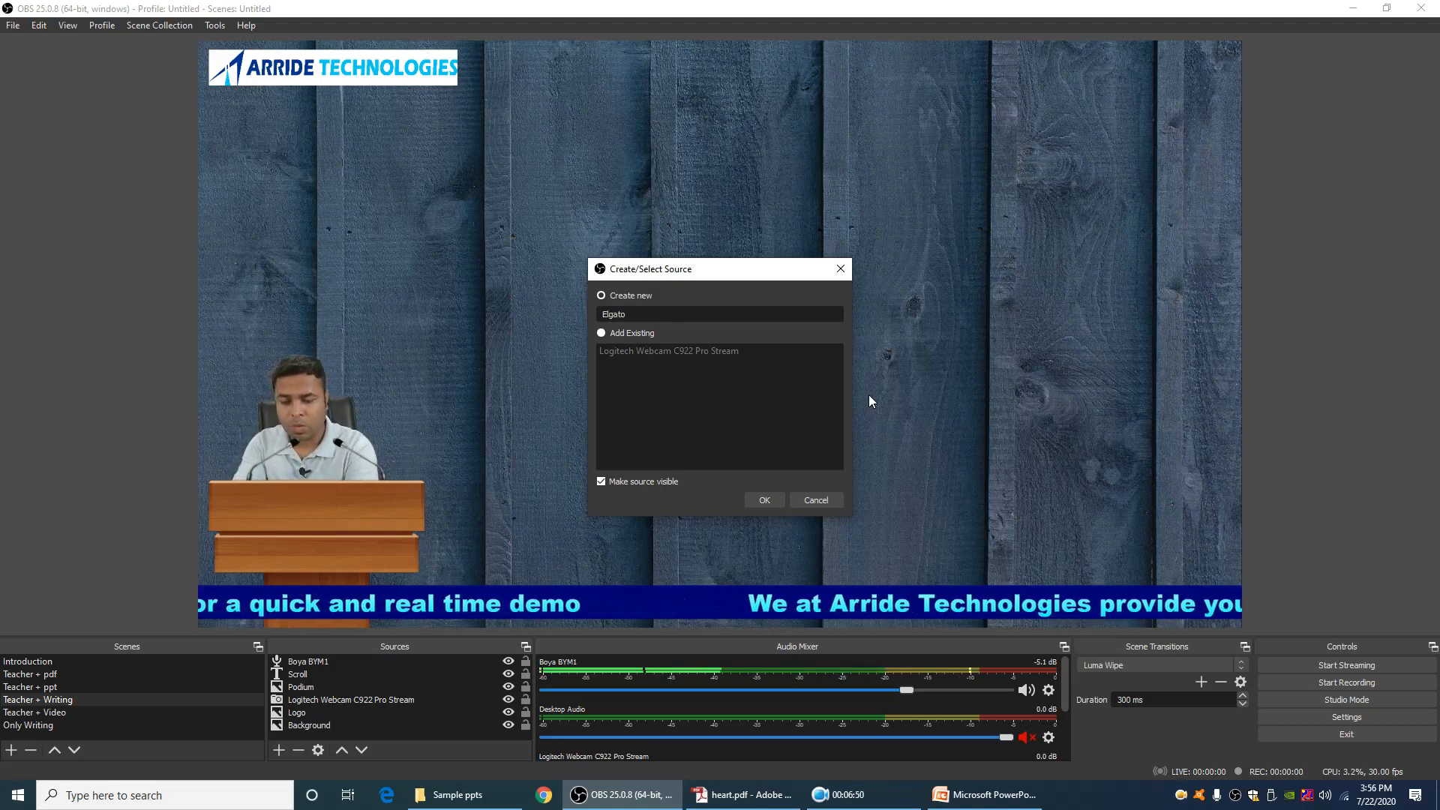
pyautogui.press('BackSpace')
pyautogui.press('BackSpace')
pyautogui.press('BackSpace')
pyautogui.press('BackSpace')
pyautogui.press('BackSpace')
pyautogui.press('BackSpace')
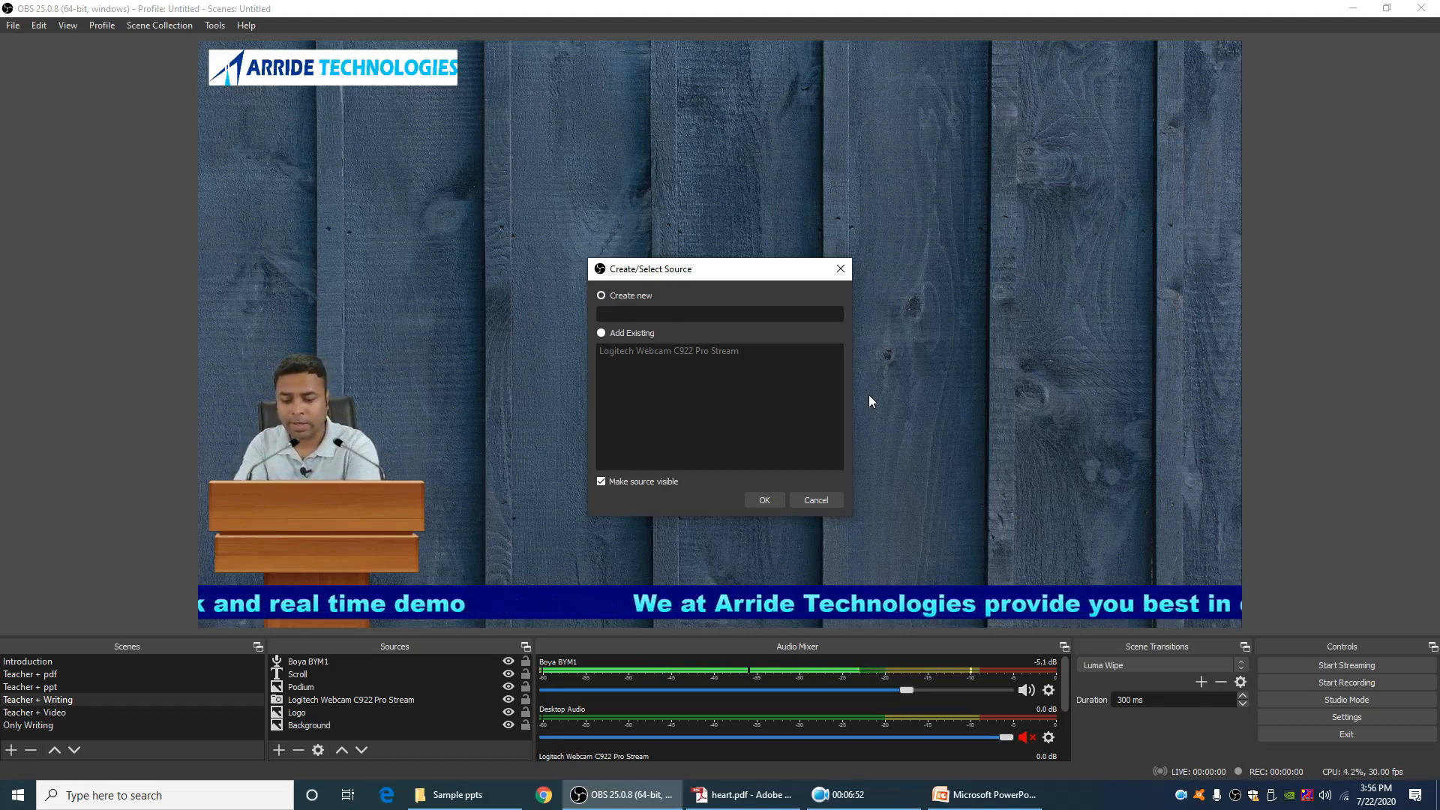
pyautogui.write('iPad')
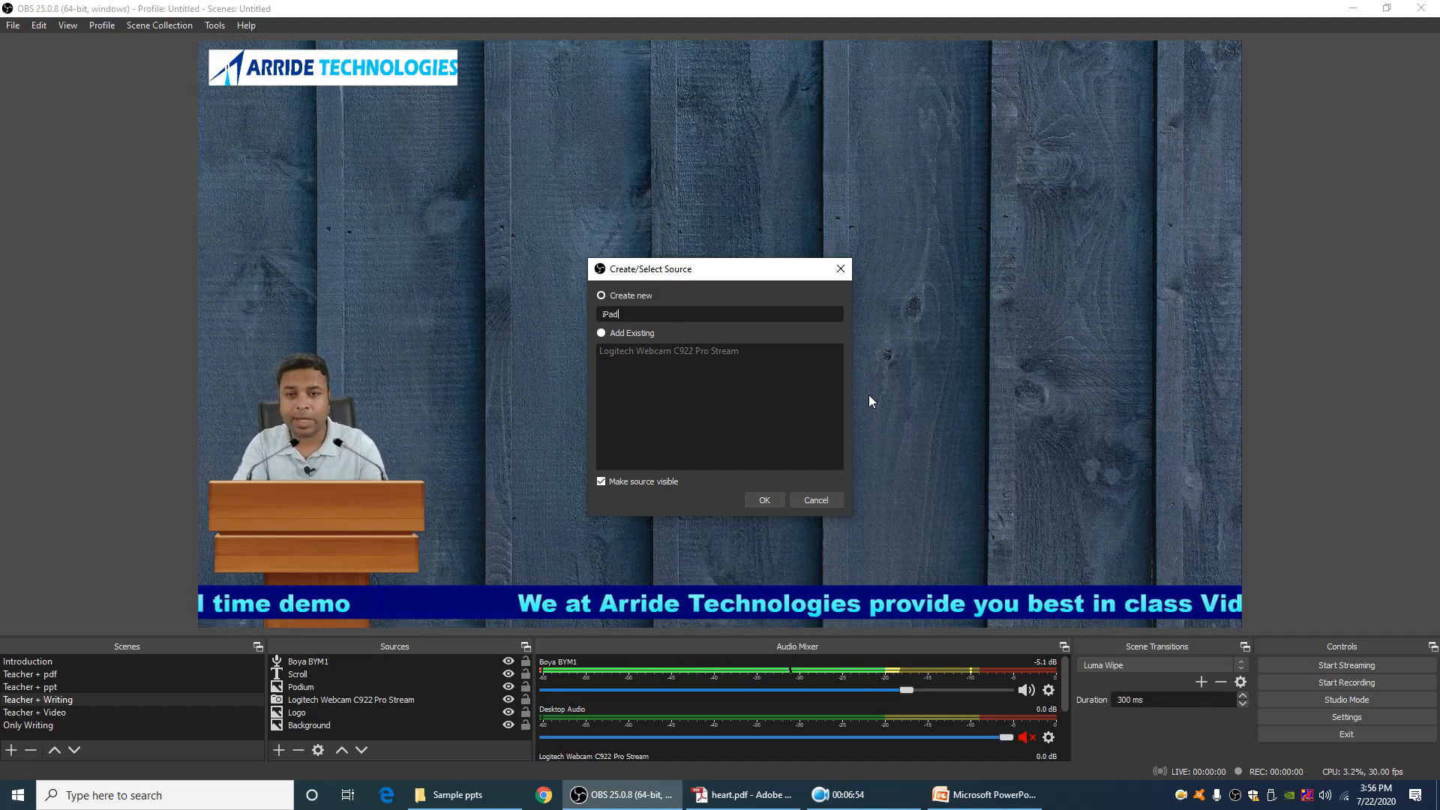
pyautogui.click(780, 499)
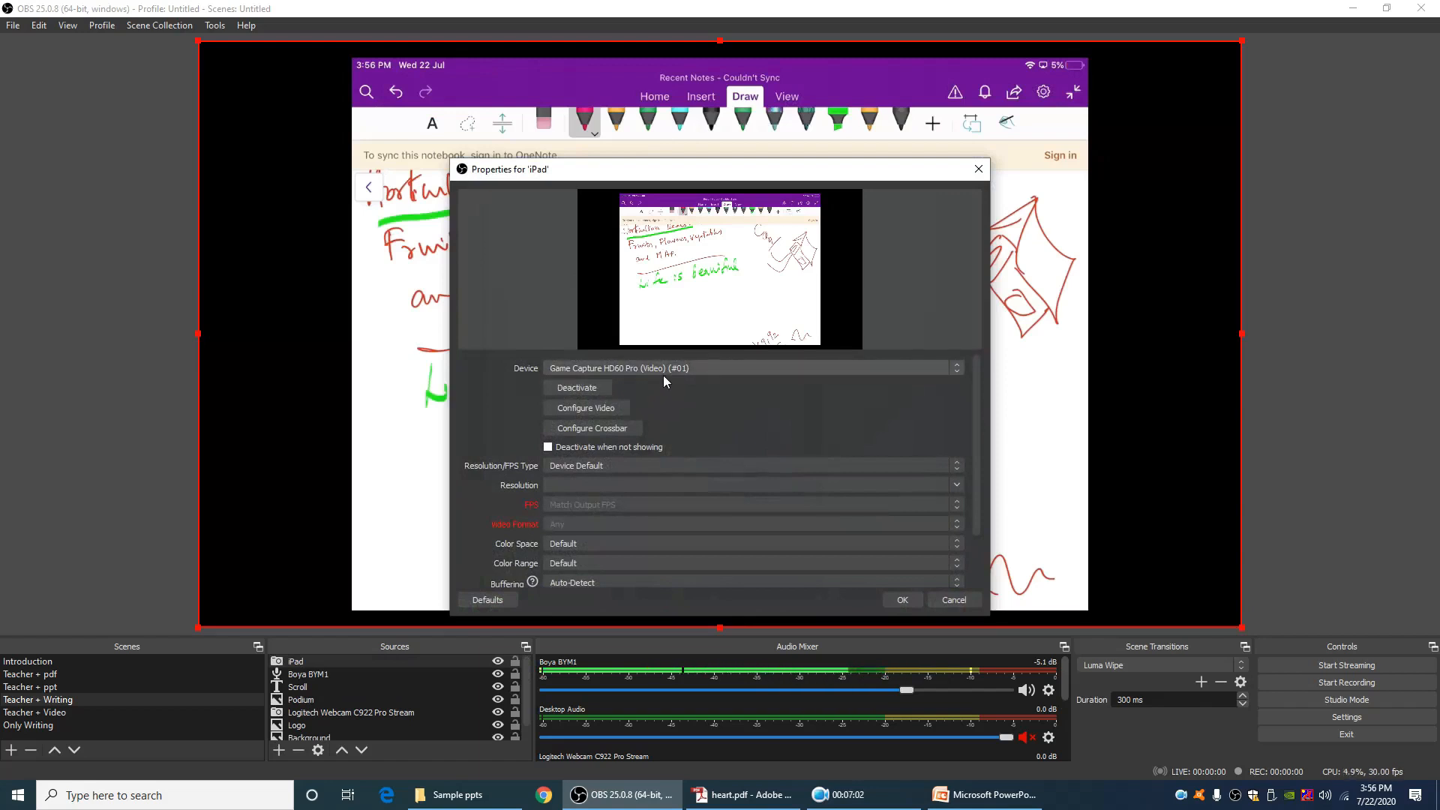
# Configure the iPad source's Game Capture HD60 Pro device with the Custom resolution type at 1920x1080
pyautogui.click(607, 410)
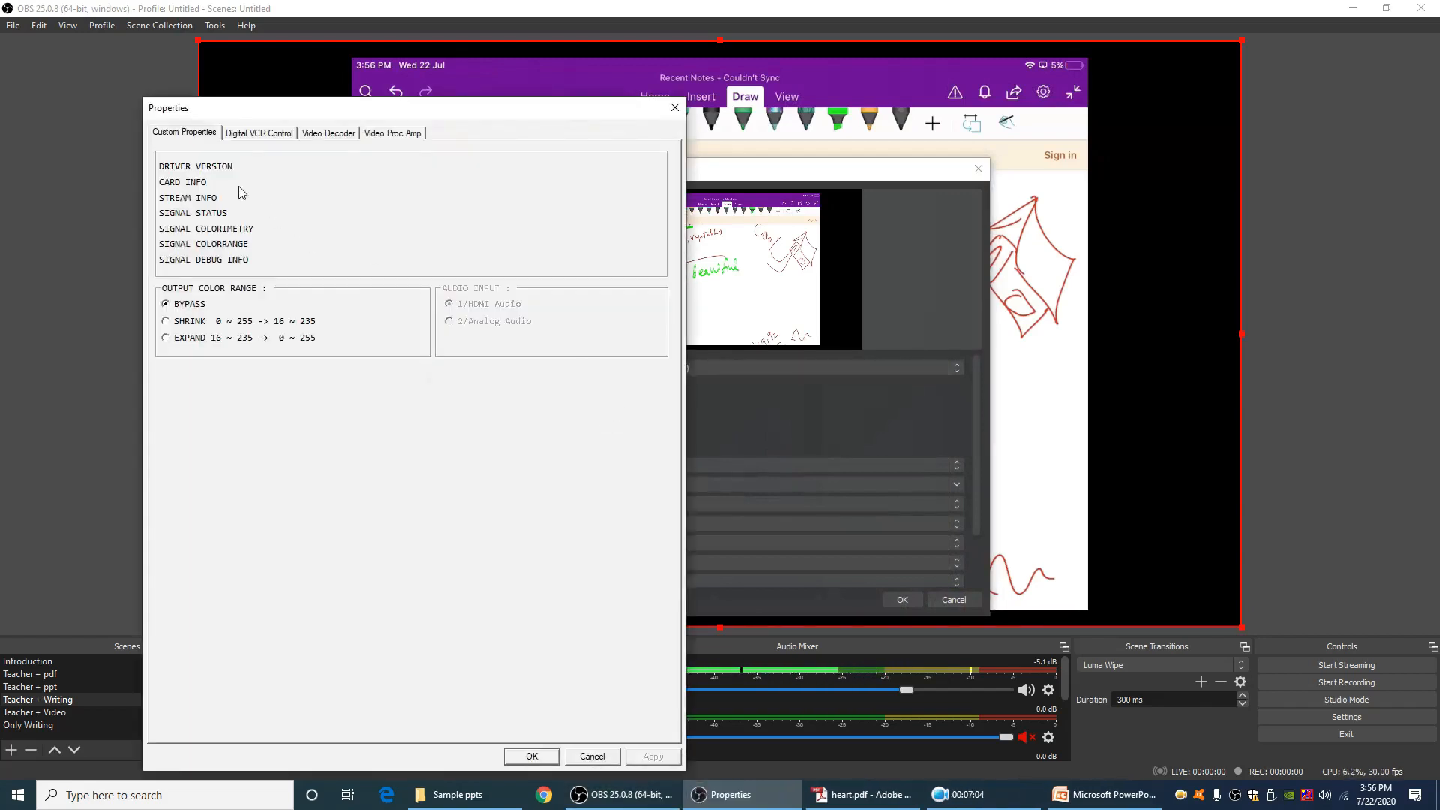
pyautogui.click(676, 107)
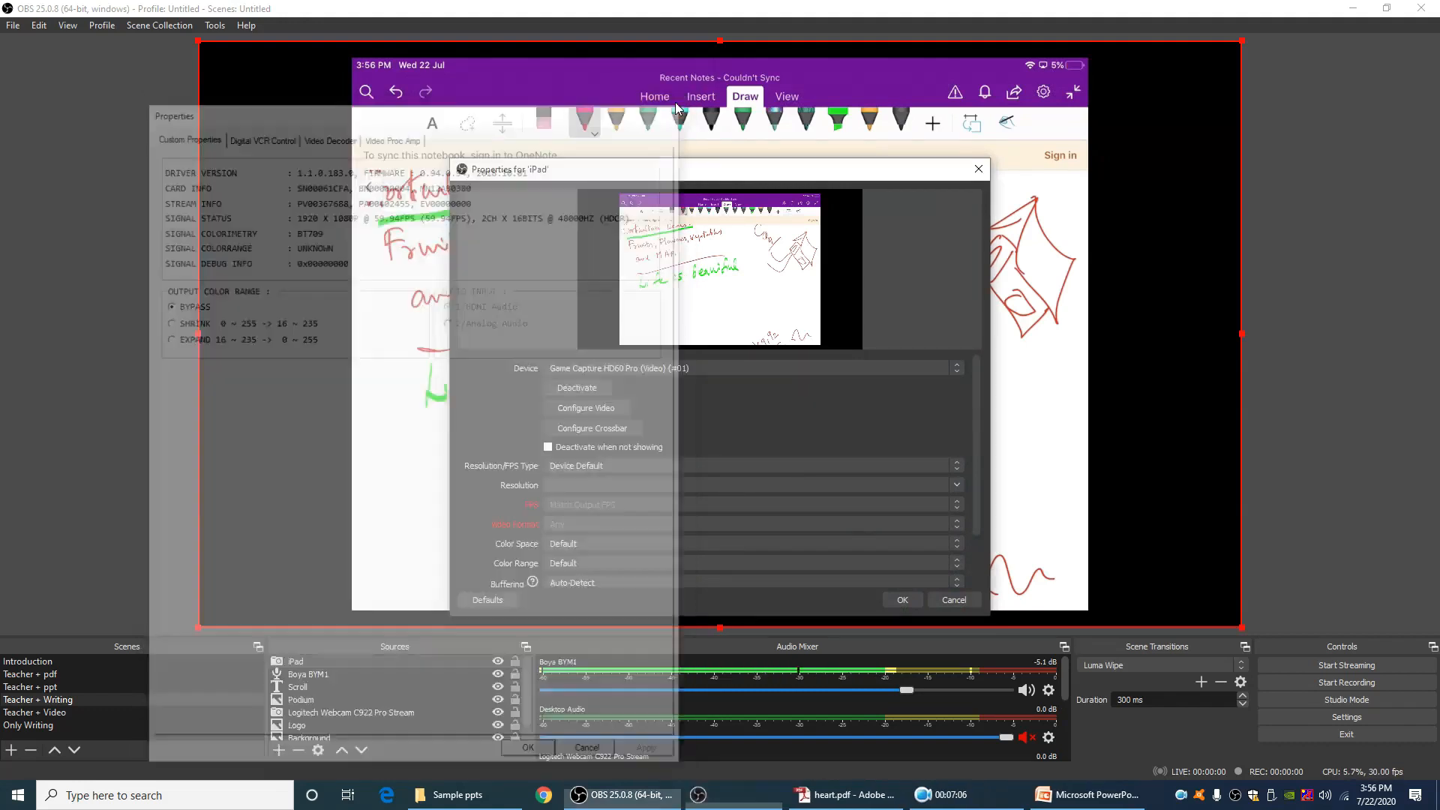
pyautogui.click(956, 469)
pyautogui.click(894, 487)
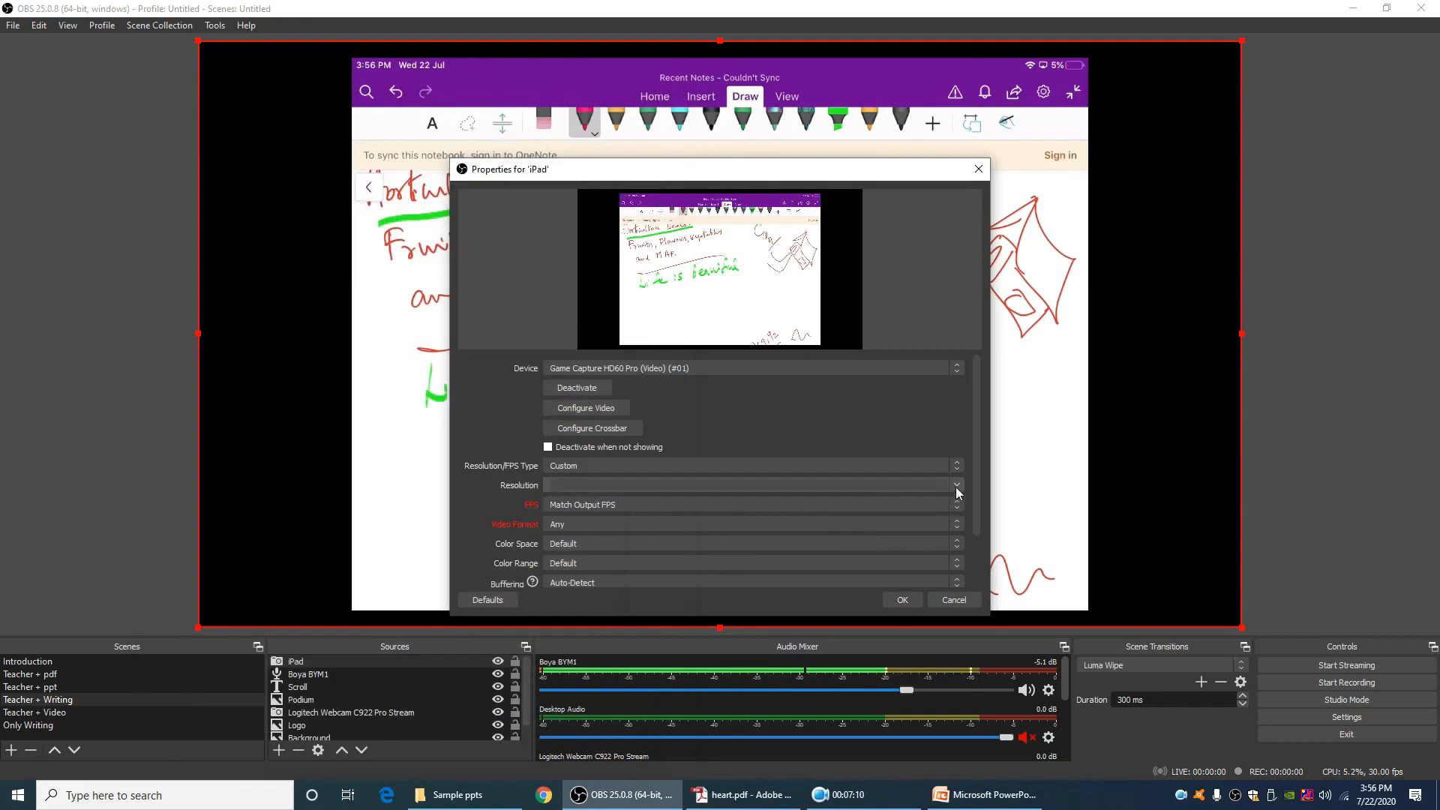
pyautogui.click(955, 488)
pyautogui.click(621, 114)
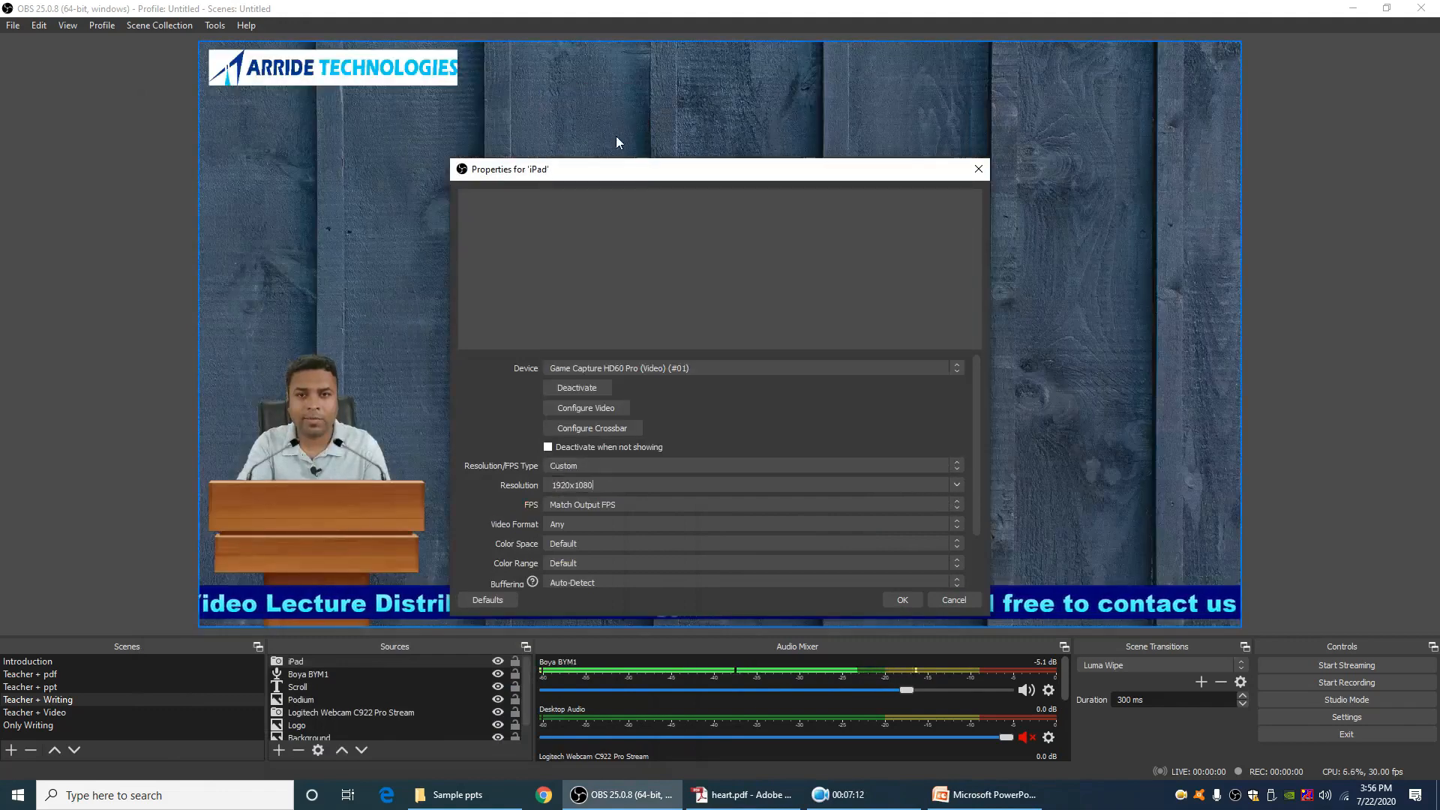
pyautogui.click(901, 600)
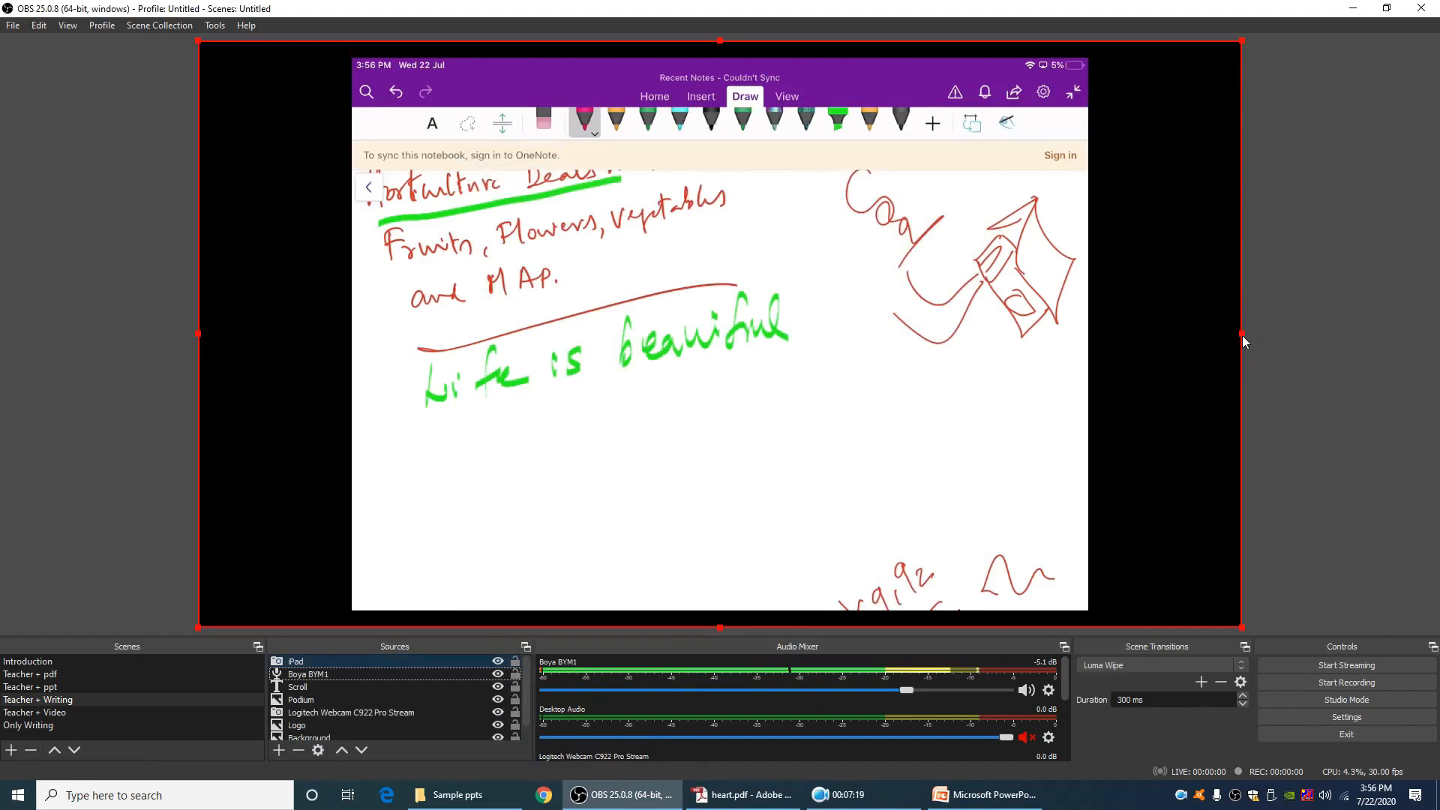
# Crop the iPad source to remove the black borders on all sides and the purple header at its top
pyautogui.moveTo(1243, 341); pyautogui.dragTo(1198, 330)
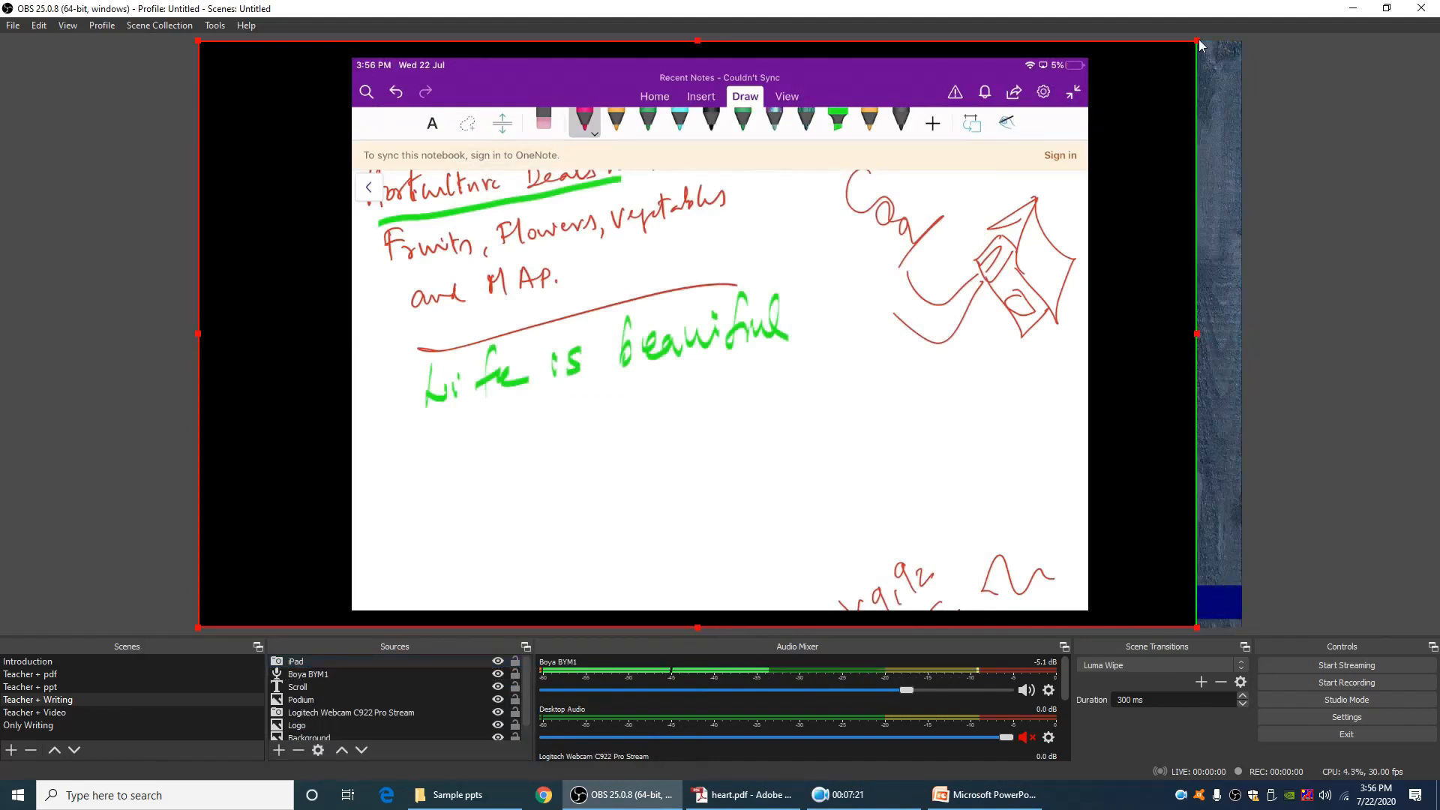
pyautogui.moveTo(1198, 45); pyautogui.dragTo(1094, 63)
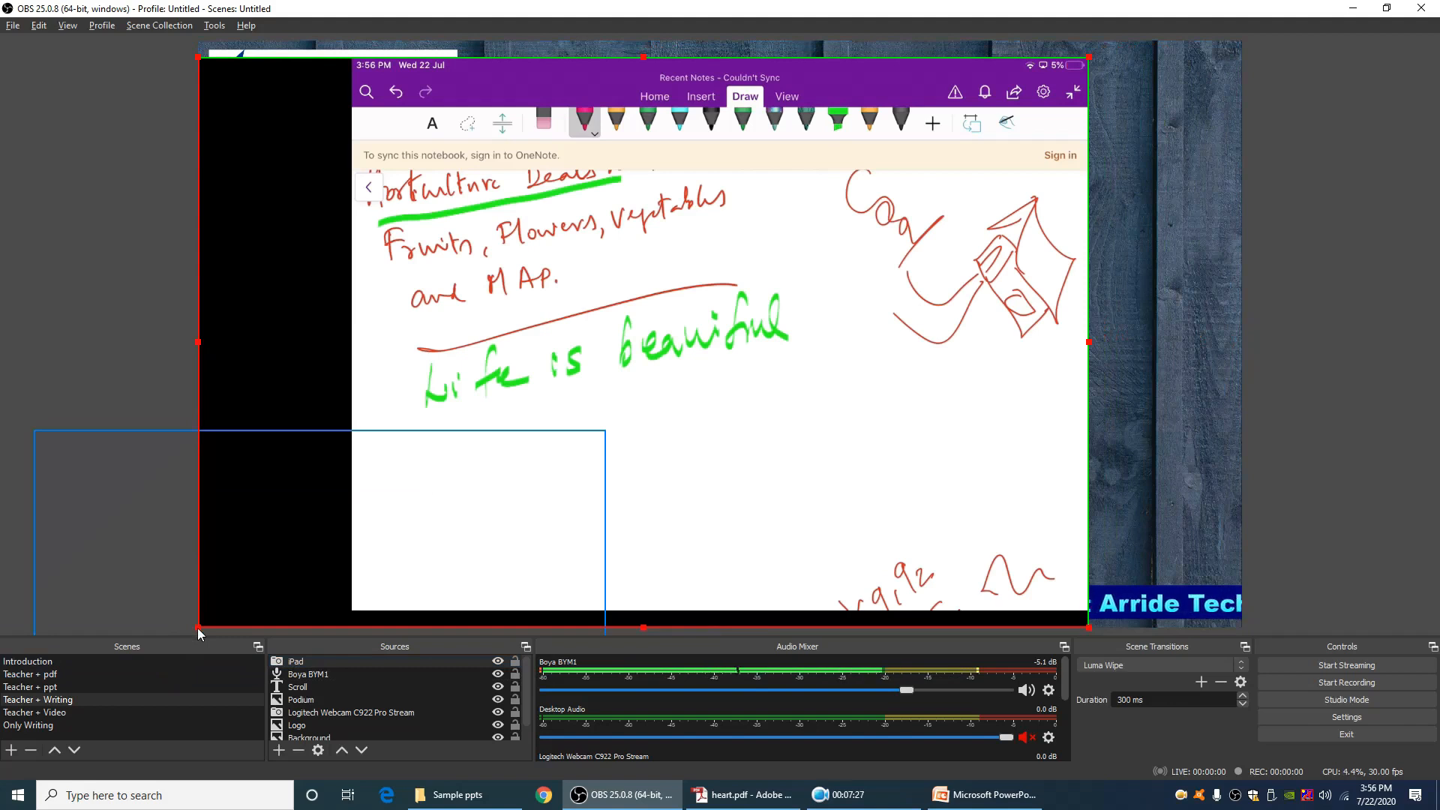
pyautogui.moveTo(197, 628); pyautogui.dragTo(351, 611)
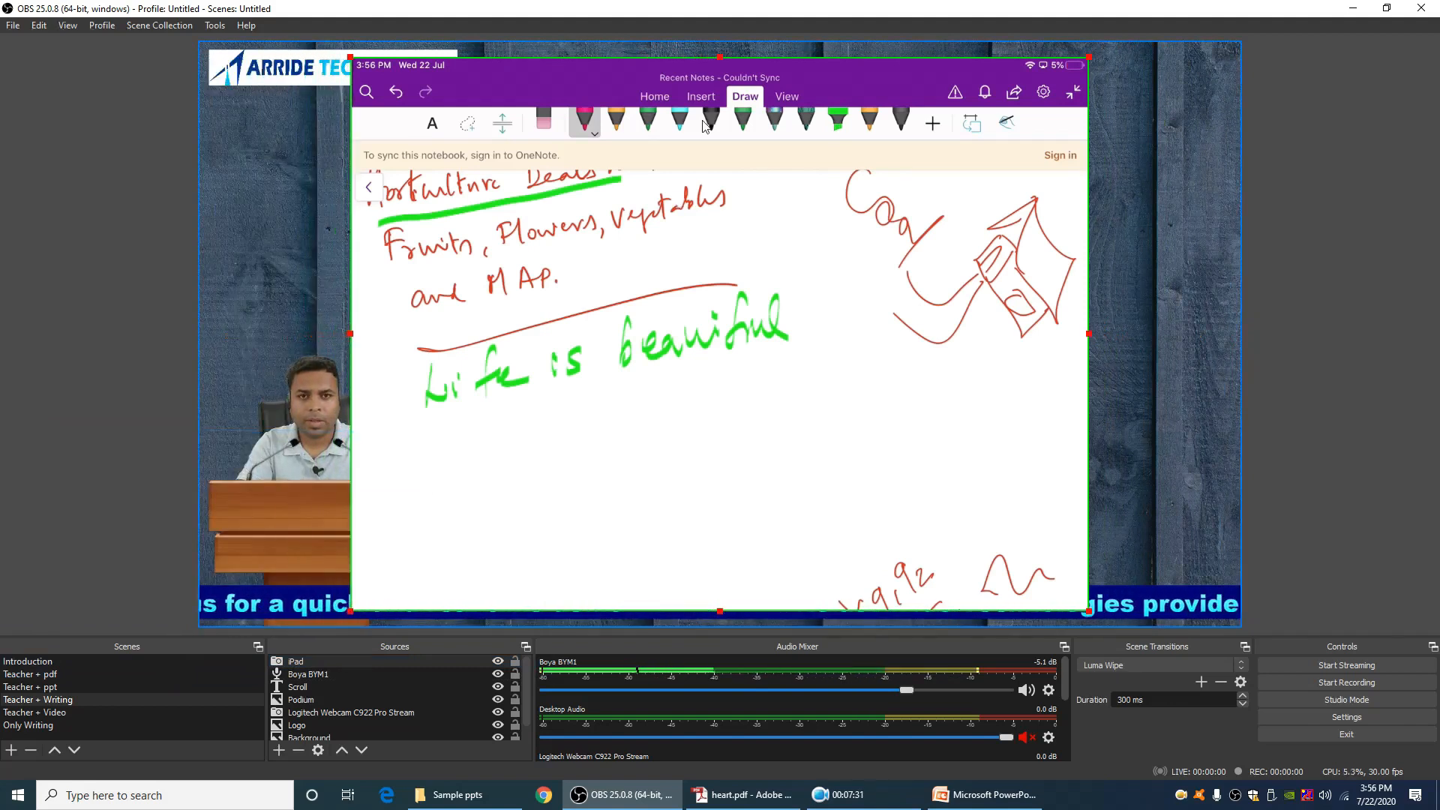
pyautogui.moveTo(721, 59); pyautogui.dragTo(725, 107)
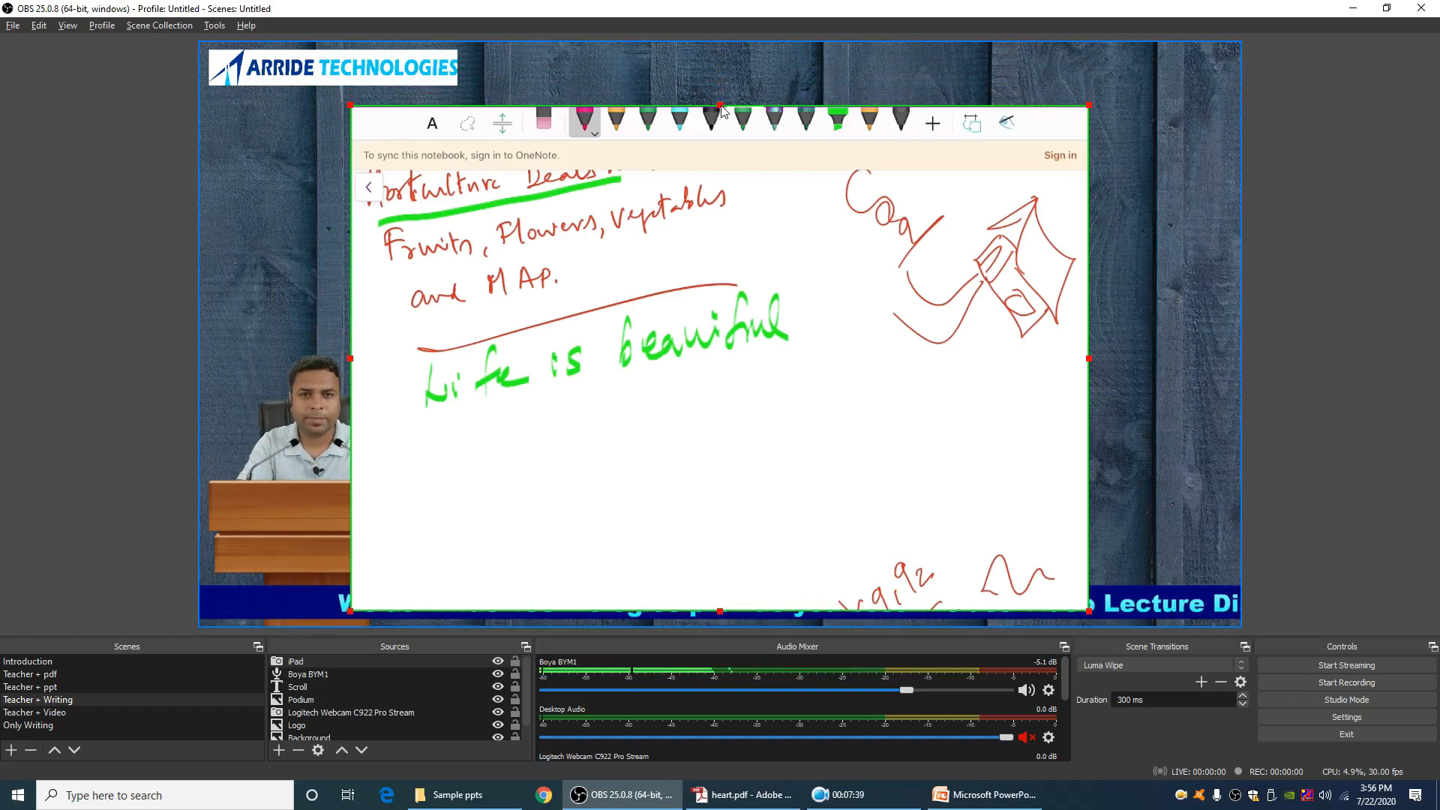
# Place the cropped iPad source in the canvas's upper-right corner and enlarge it until it reaches the podium's right edge
pyautogui.moveTo(721, 105); pyautogui.dragTo(878, 56)
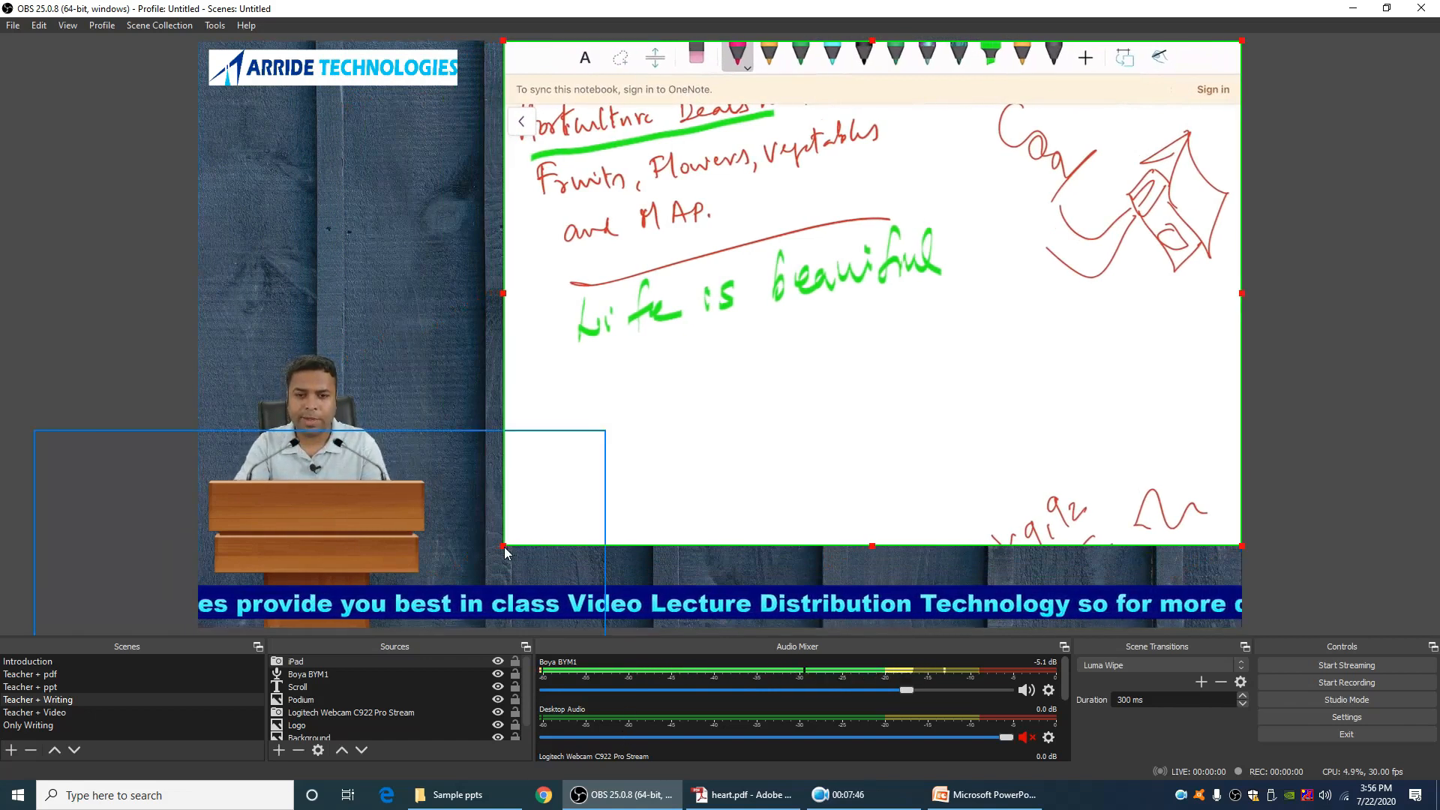
pyautogui.moveTo(506, 553); pyautogui.dragTo(429, 579)
pyautogui.click(1368, 338)
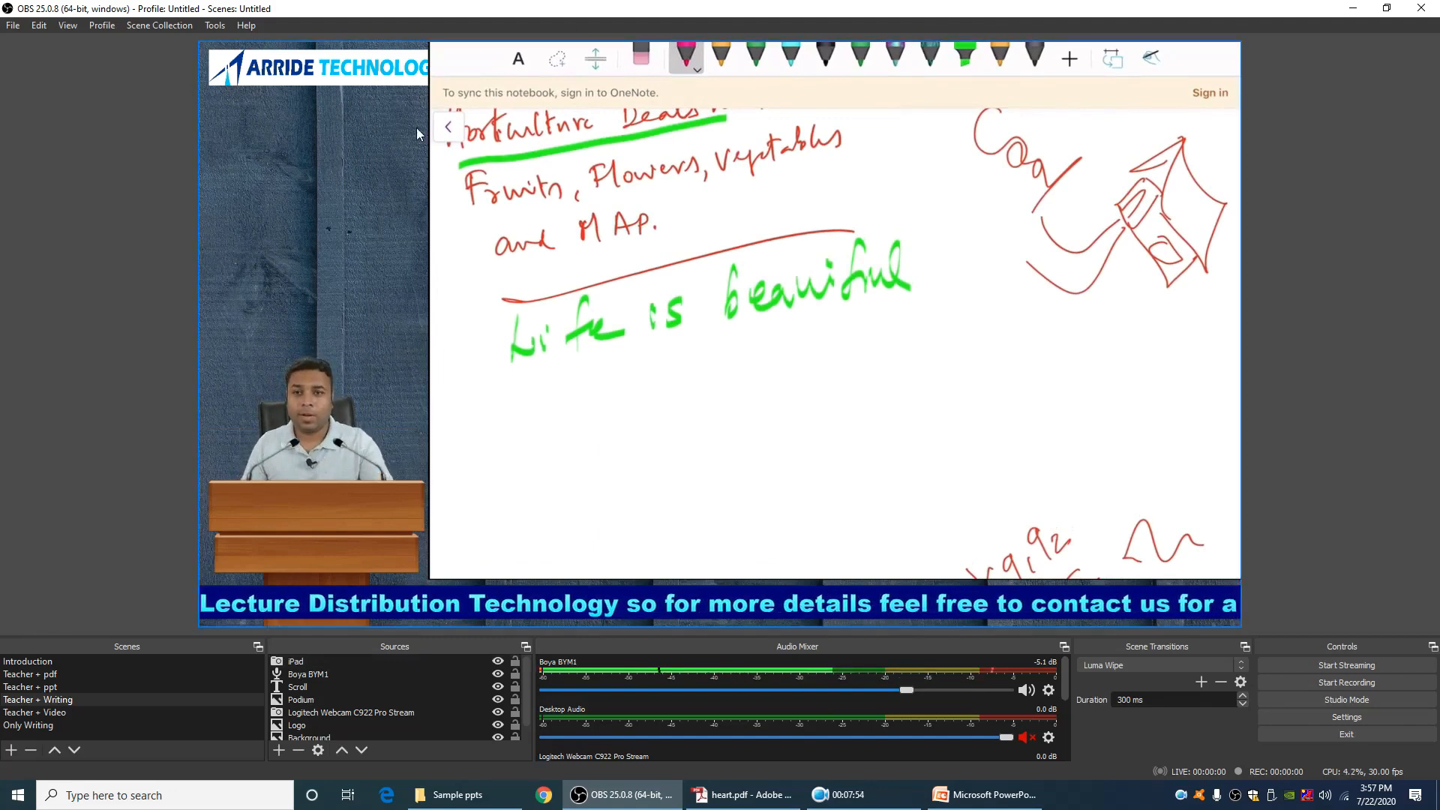
# Move the logo onto the podium's front and raise it above the Podium source in the stacking order
pyautogui.click(364, 85)
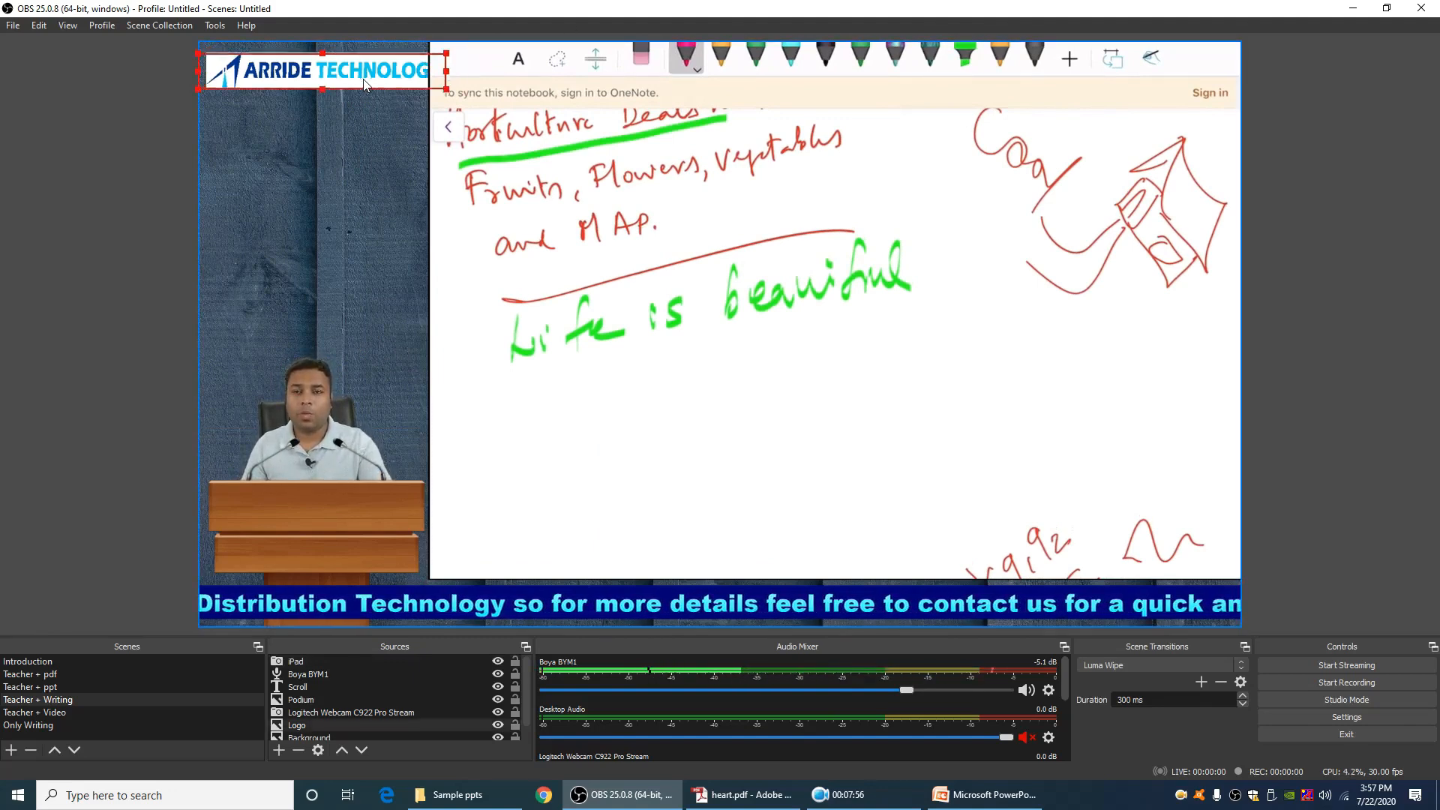
pyautogui.moveTo(364, 85); pyautogui.dragTo(390, 261)
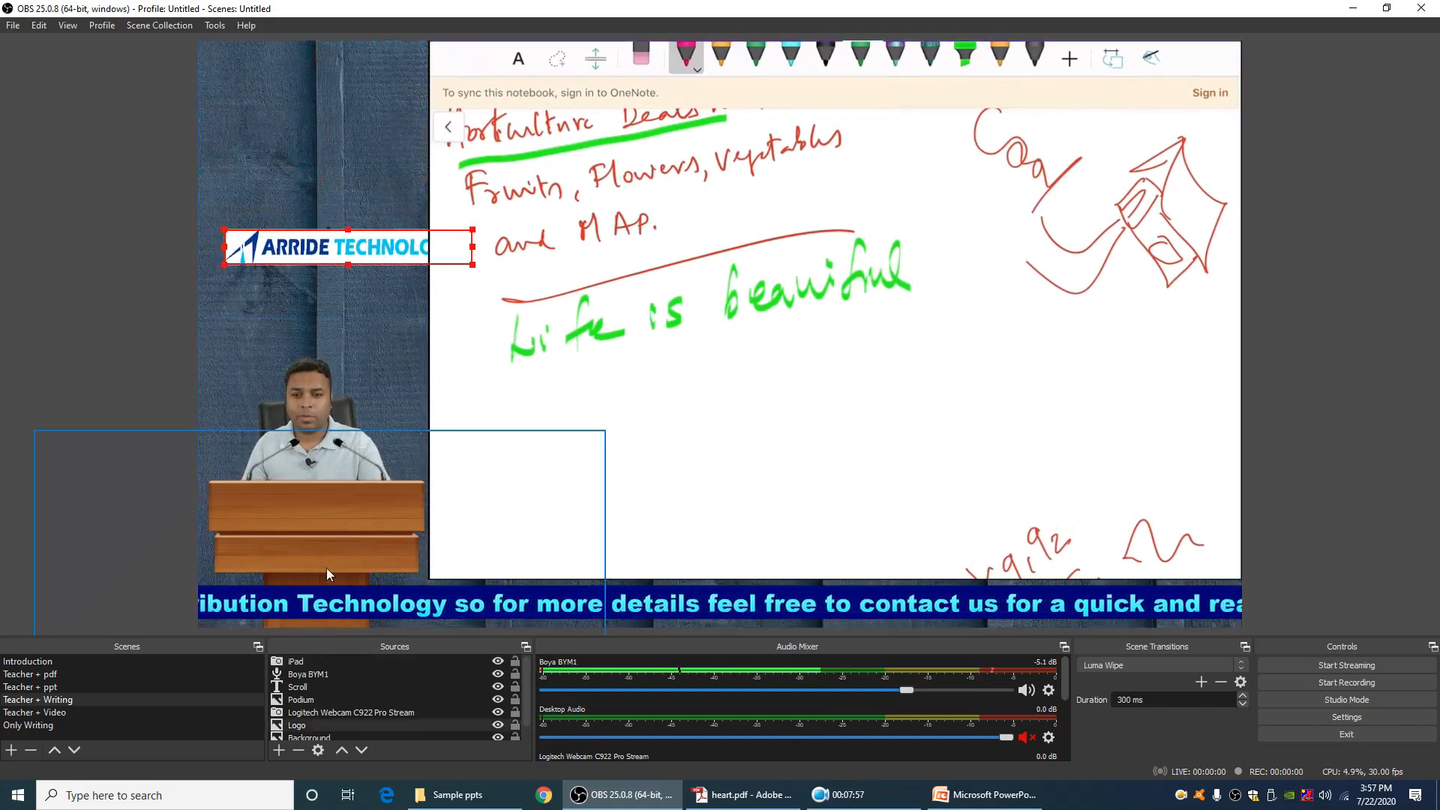
pyautogui.click(342, 750)
pyautogui.moveTo(381, 263); pyautogui.dragTo(386, 502)
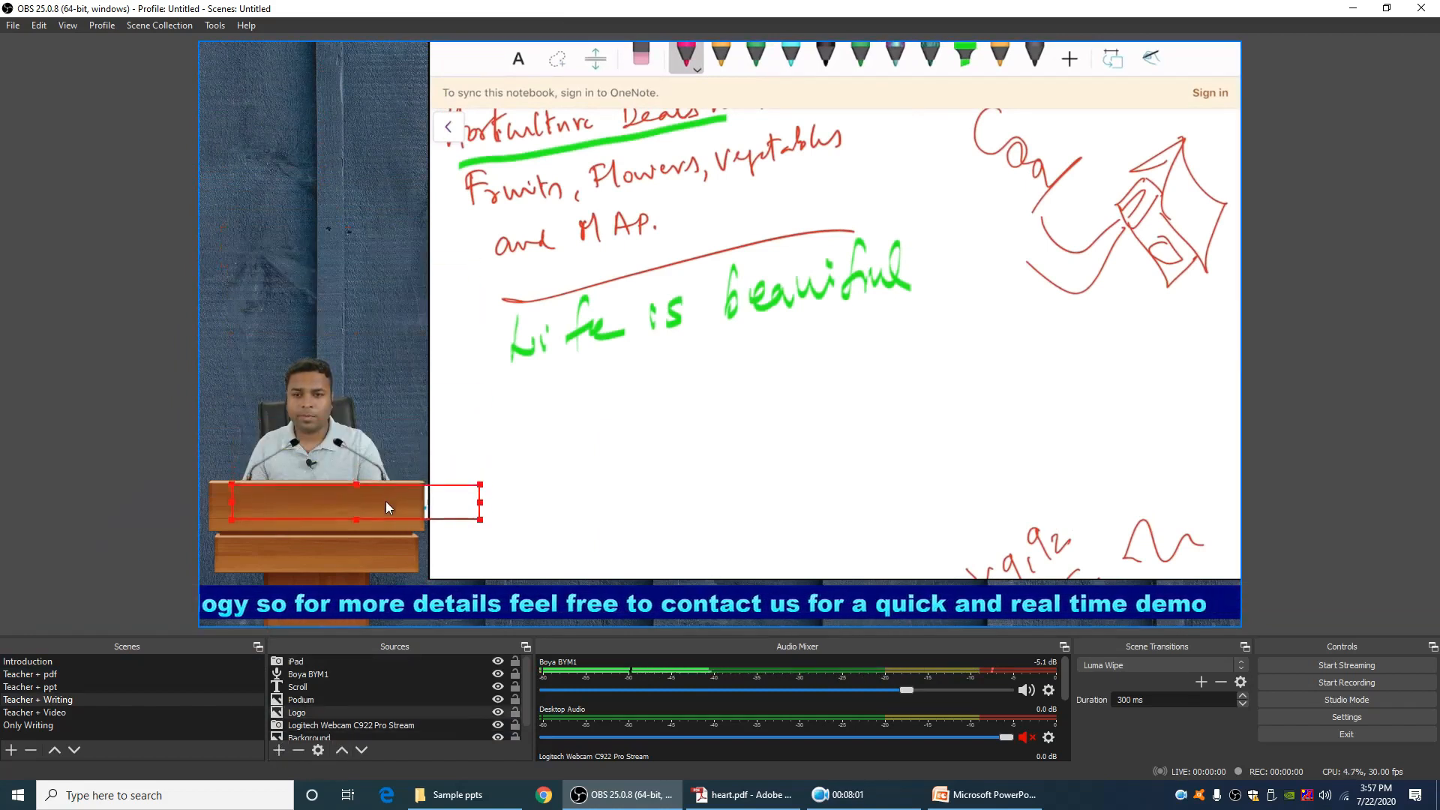
pyautogui.click(339, 750)
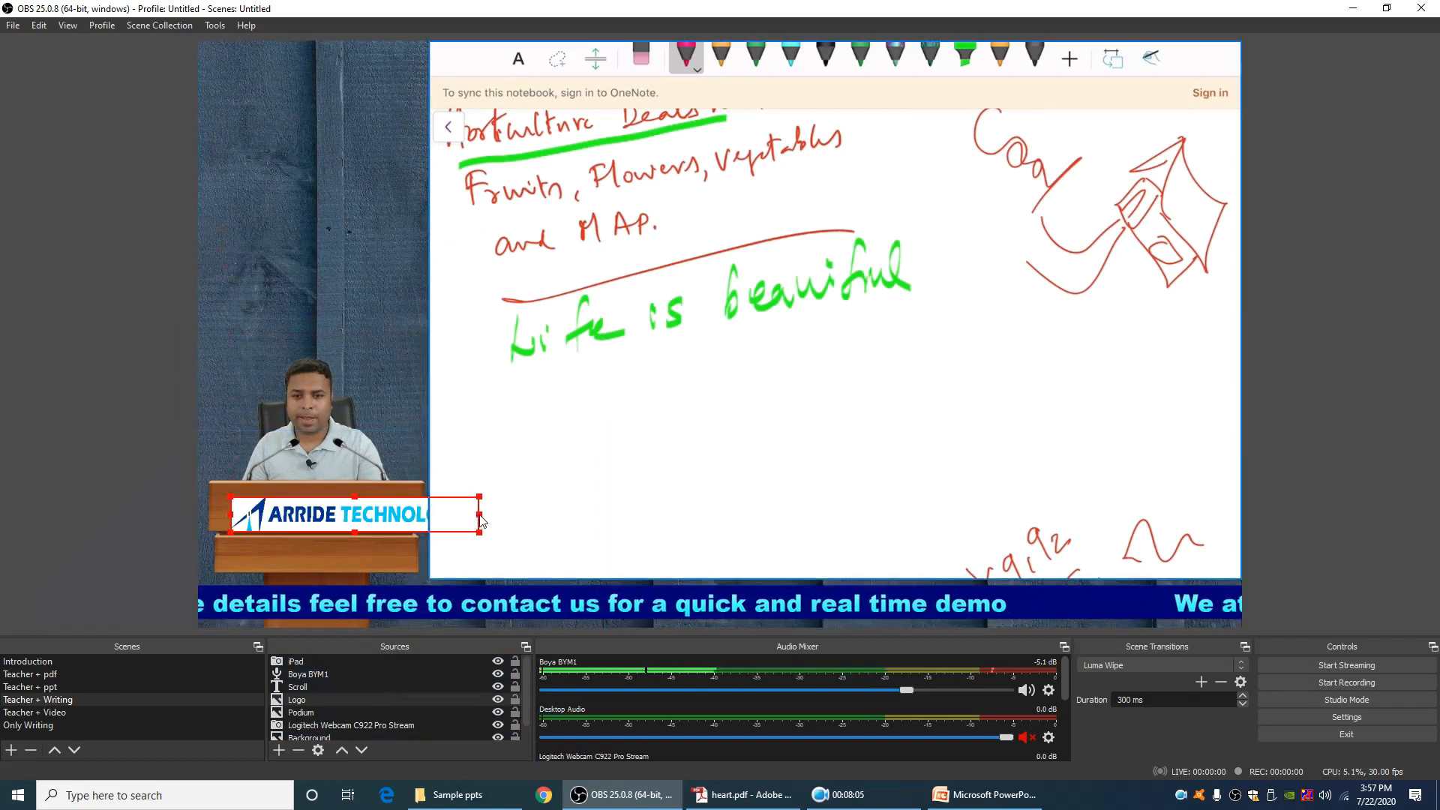
# Shrink the logo to fit the podium's width and nudge it down to the middle of the upper panel
pyautogui.moveTo(479, 515); pyautogui.dragTo(415, 515)
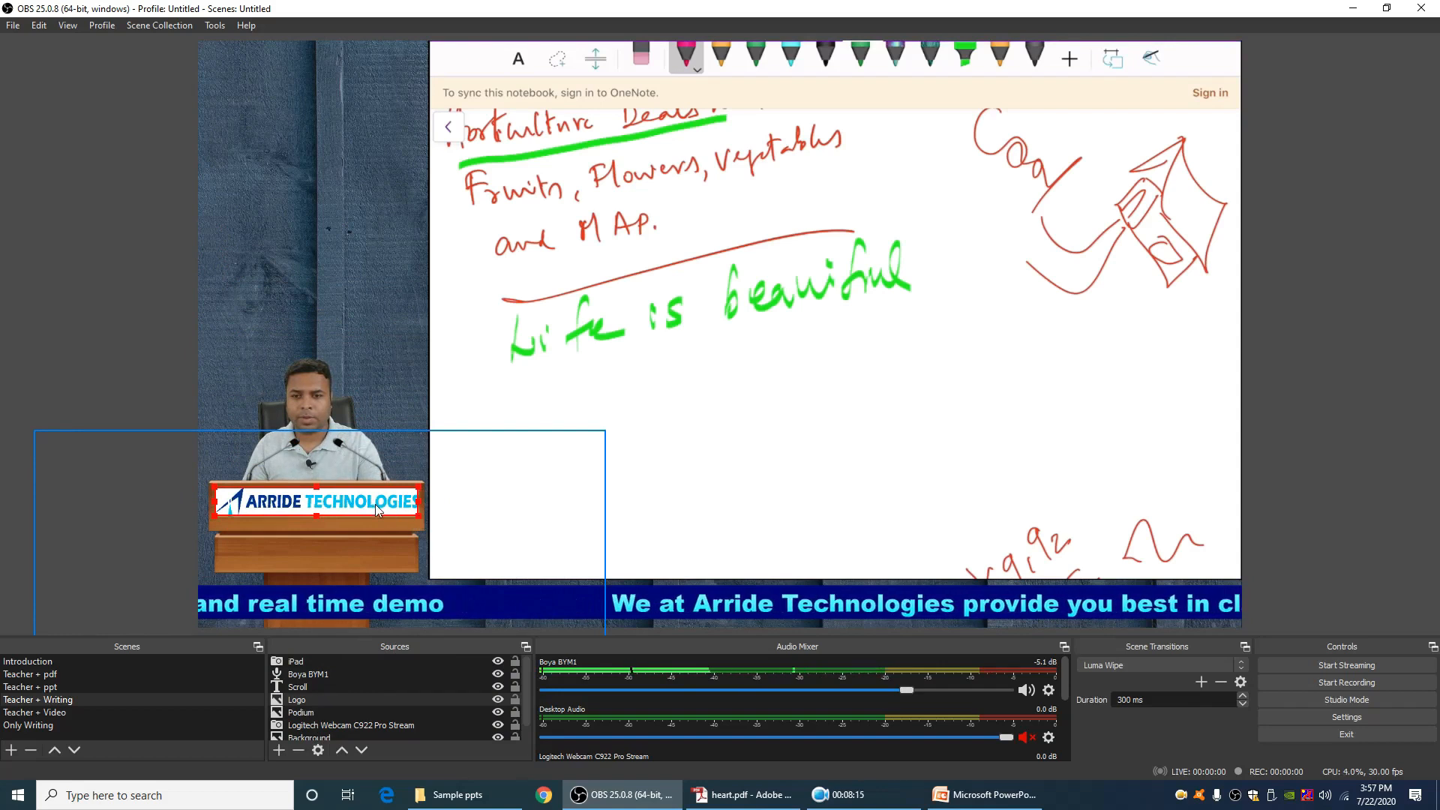
pyautogui.press('Down')
pyautogui.press('Down')
pyautogui.press('Down')
pyautogui.press('Down')
pyautogui.press('Down')
pyautogui.press('Down')
pyautogui.press('Down')
pyautogui.press('Down')
pyautogui.press('Down')
pyautogui.press('Down')
pyautogui.press('Down')
pyautogui.press('Down')
pyautogui.press('Down')
pyautogui.press('Down')
pyautogui.press('Down')
pyautogui.press('Down')
pyautogui.press('Down')
pyautogui.press('Down')
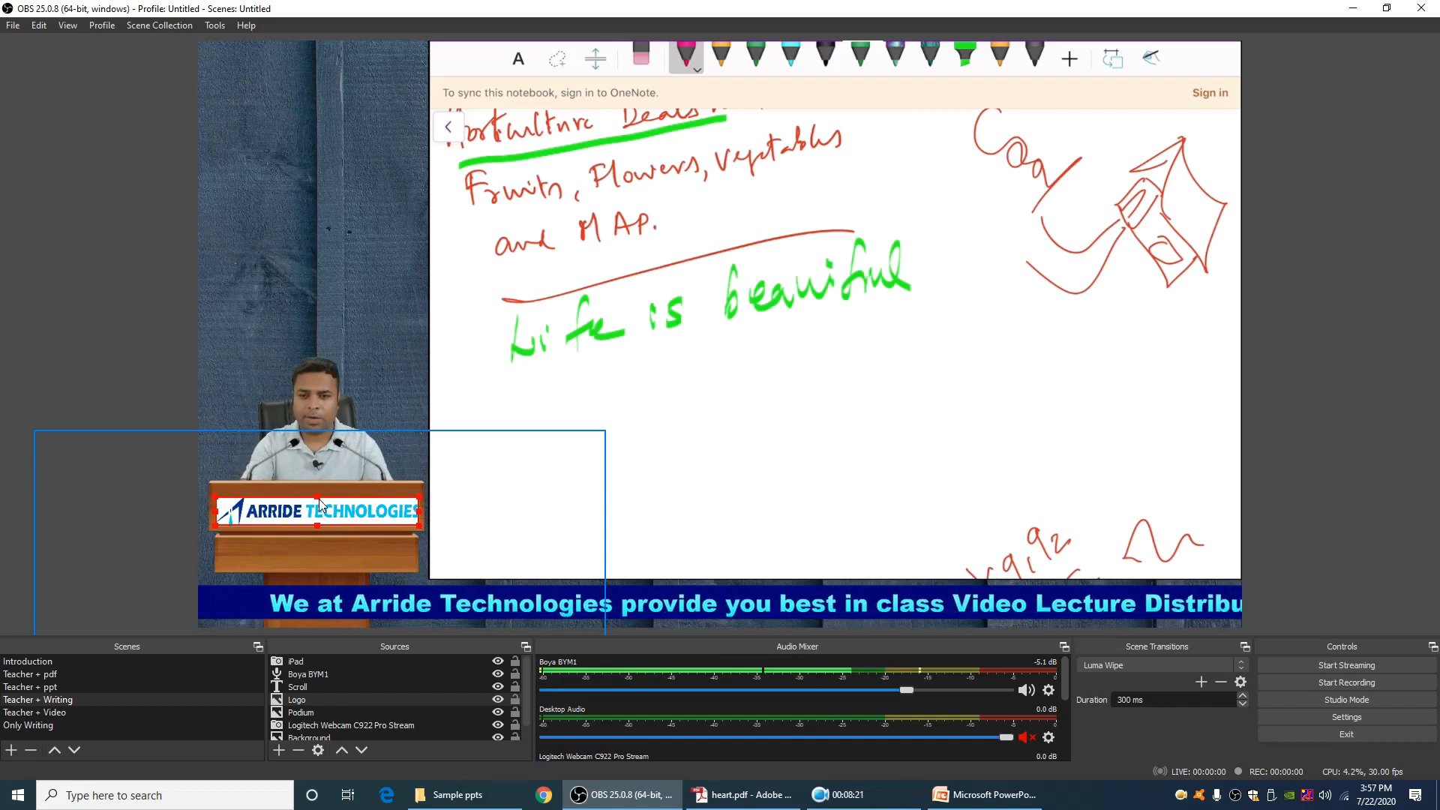
# Stretch the logo slightly taller, then scale it down so it sits within the podium's upper panel with a margin
pyautogui.moveTo(318, 498); pyautogui.dragTo(318, 491)
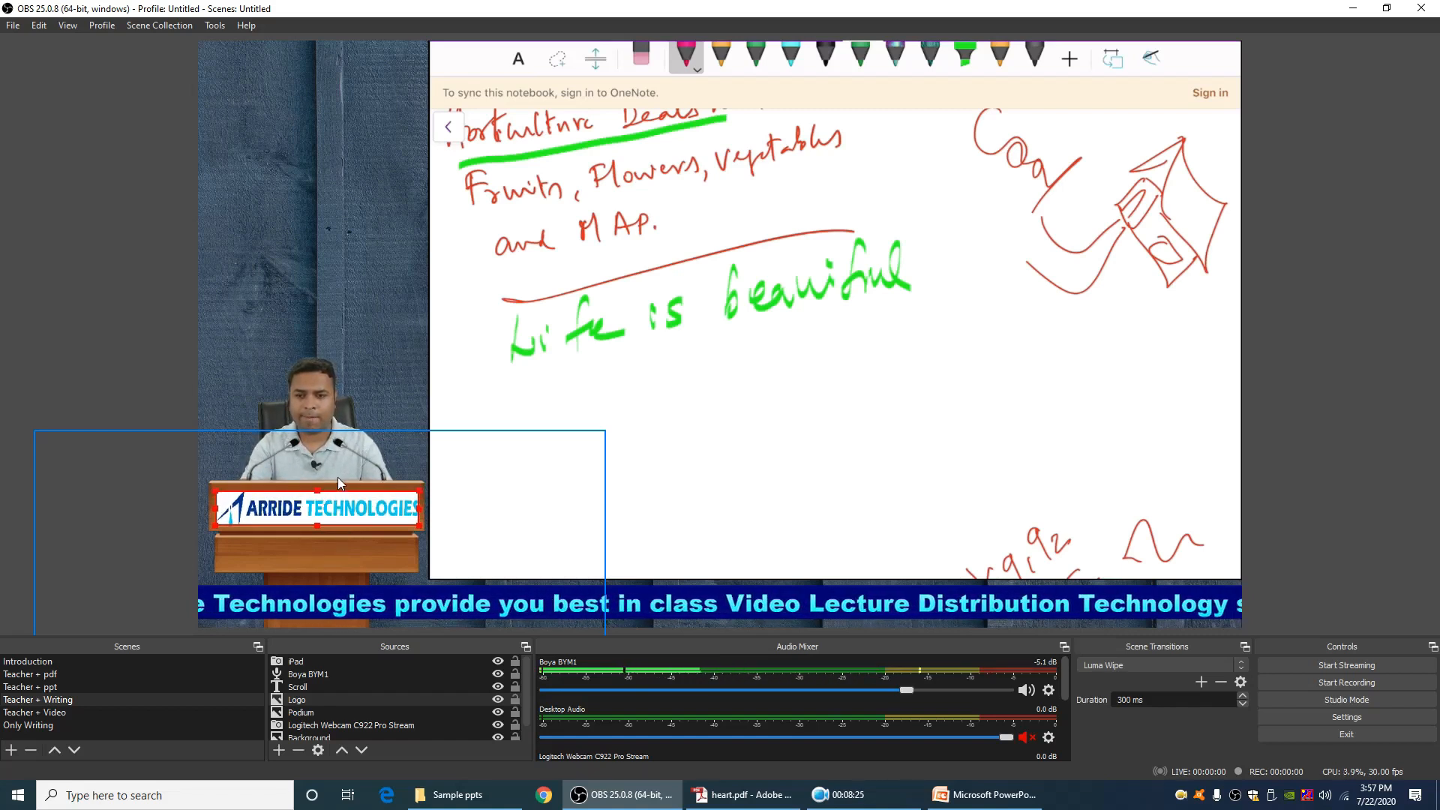
pyautogui.click(386, 503)
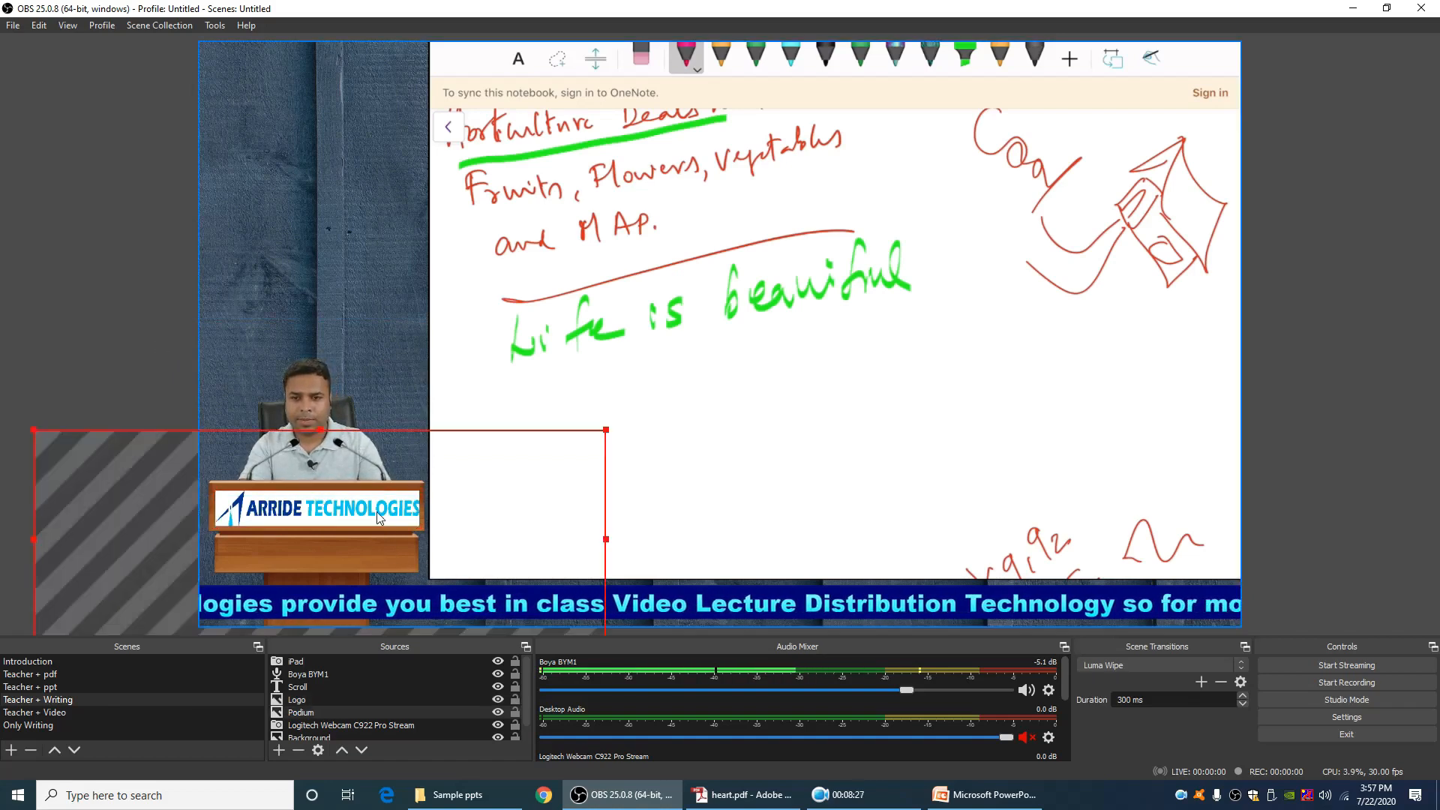
pyautogui.click(410, 503)
pyautogui.click(404, 502)
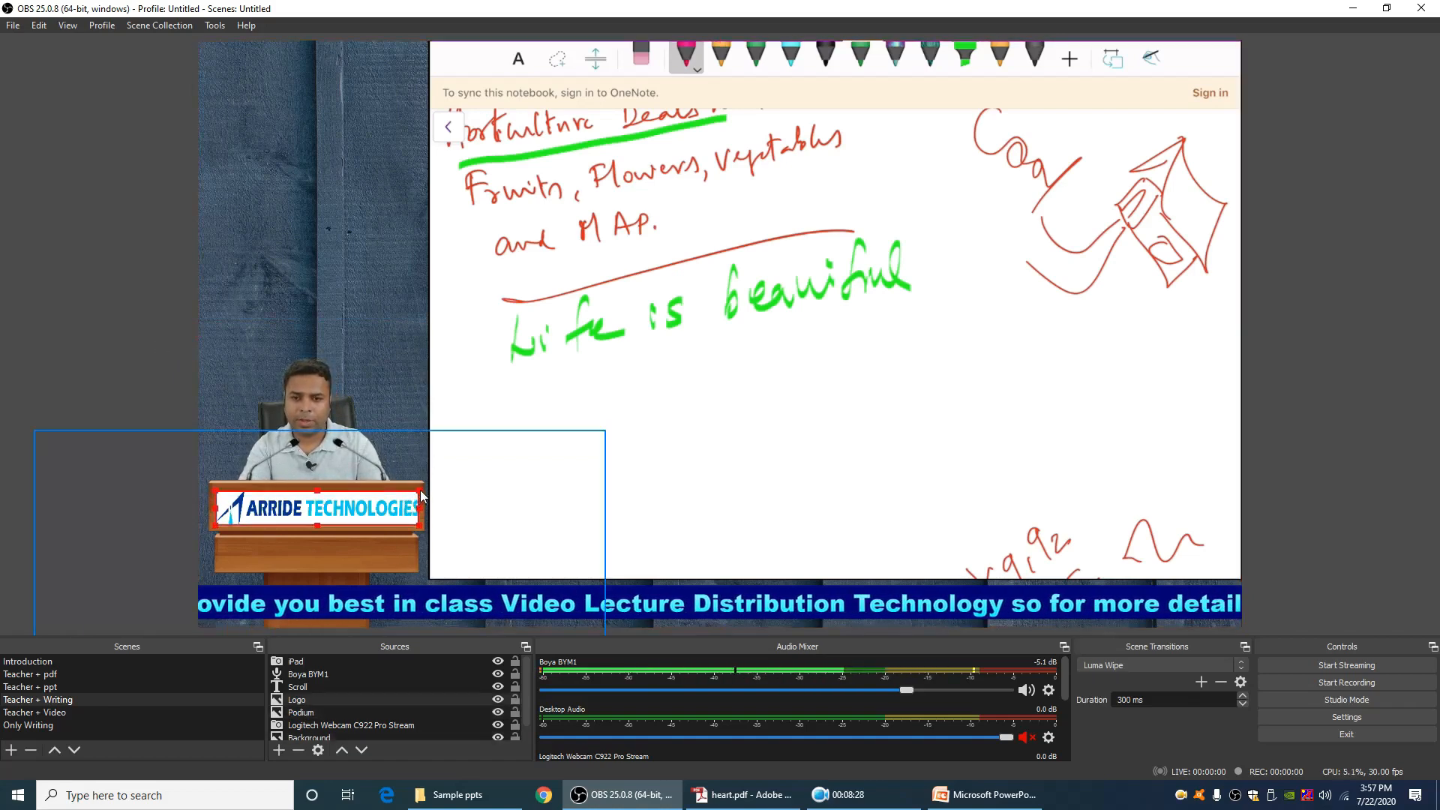
pyautogui.moveTo(419, 492); pyautogui.dragTo(391, 505)
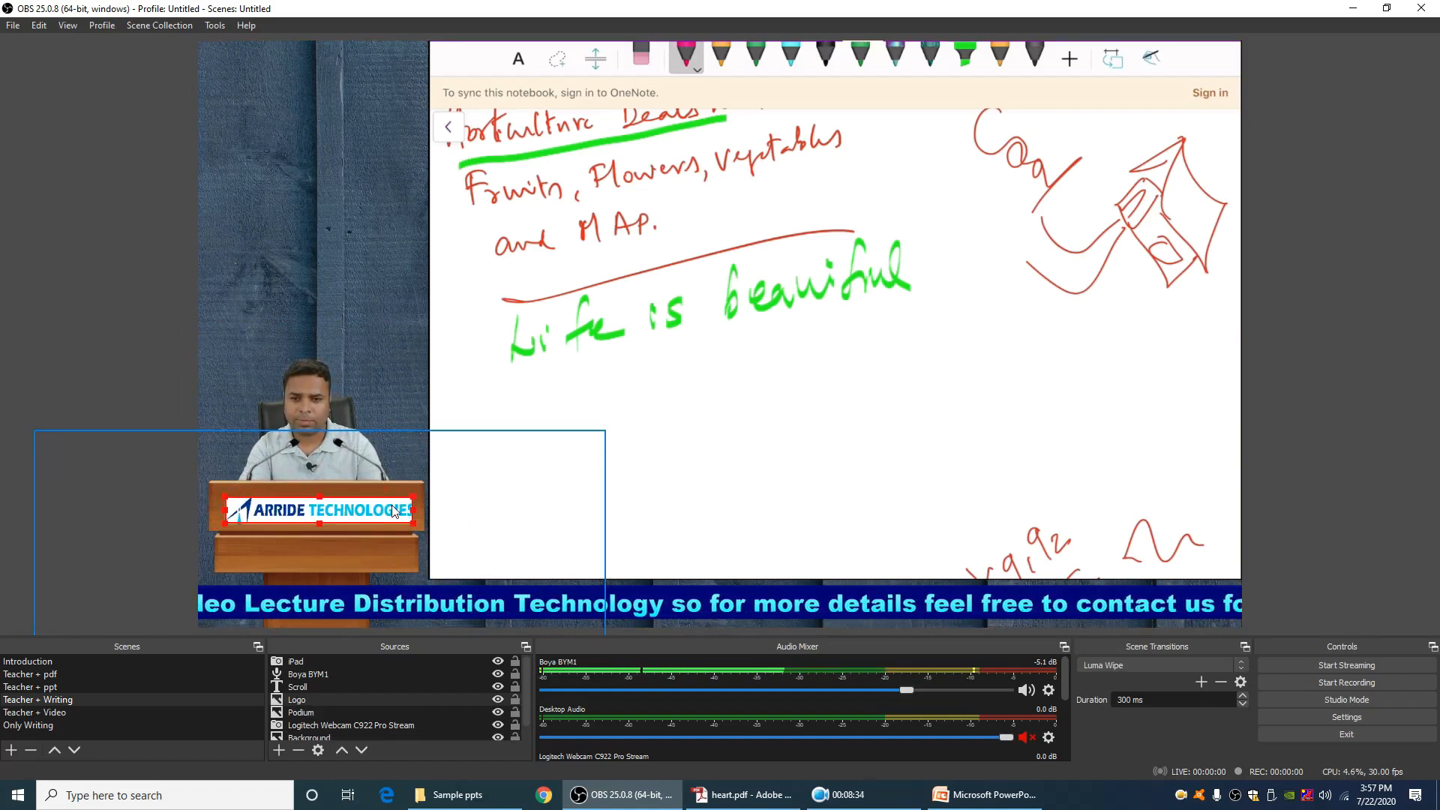
pyautogui.click(112, 328)
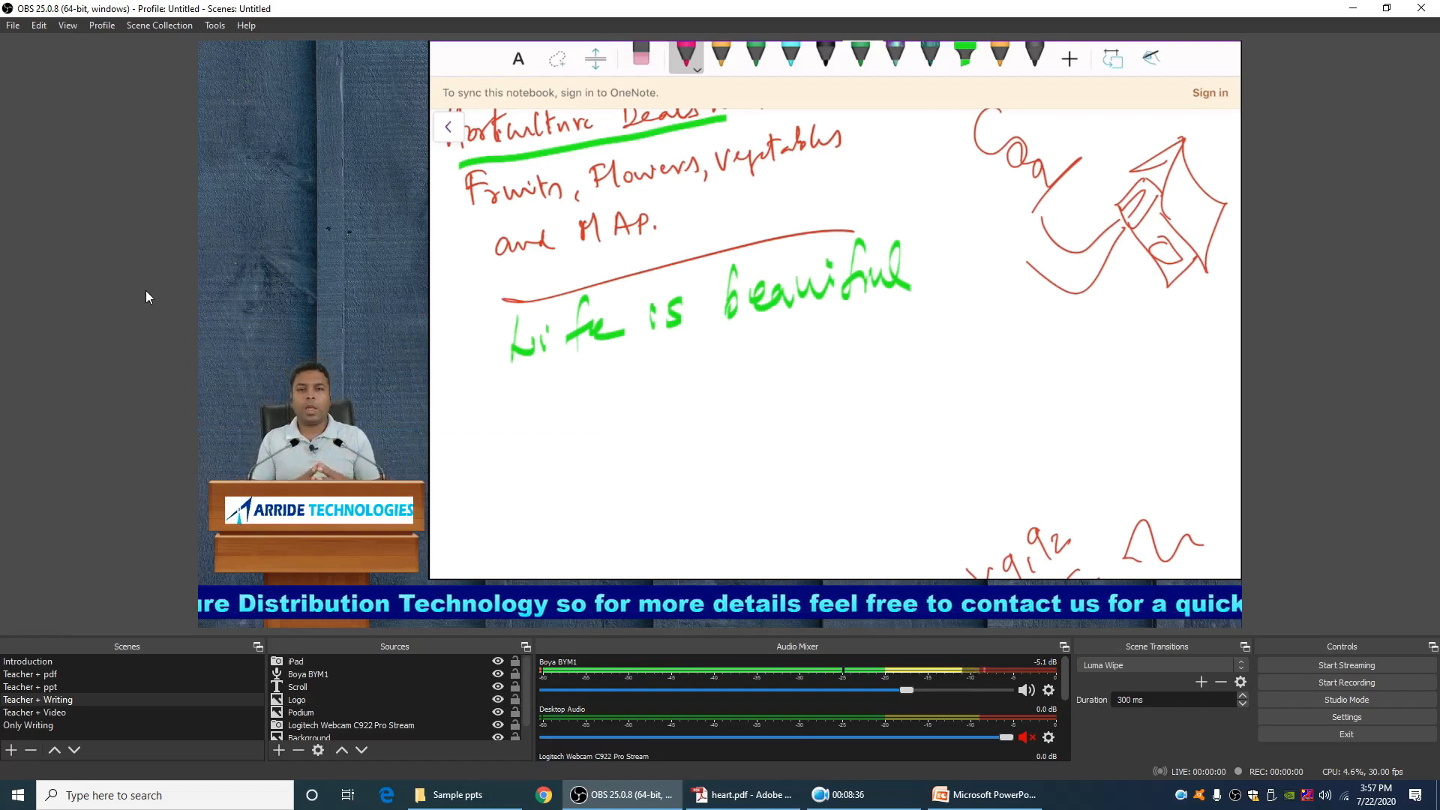
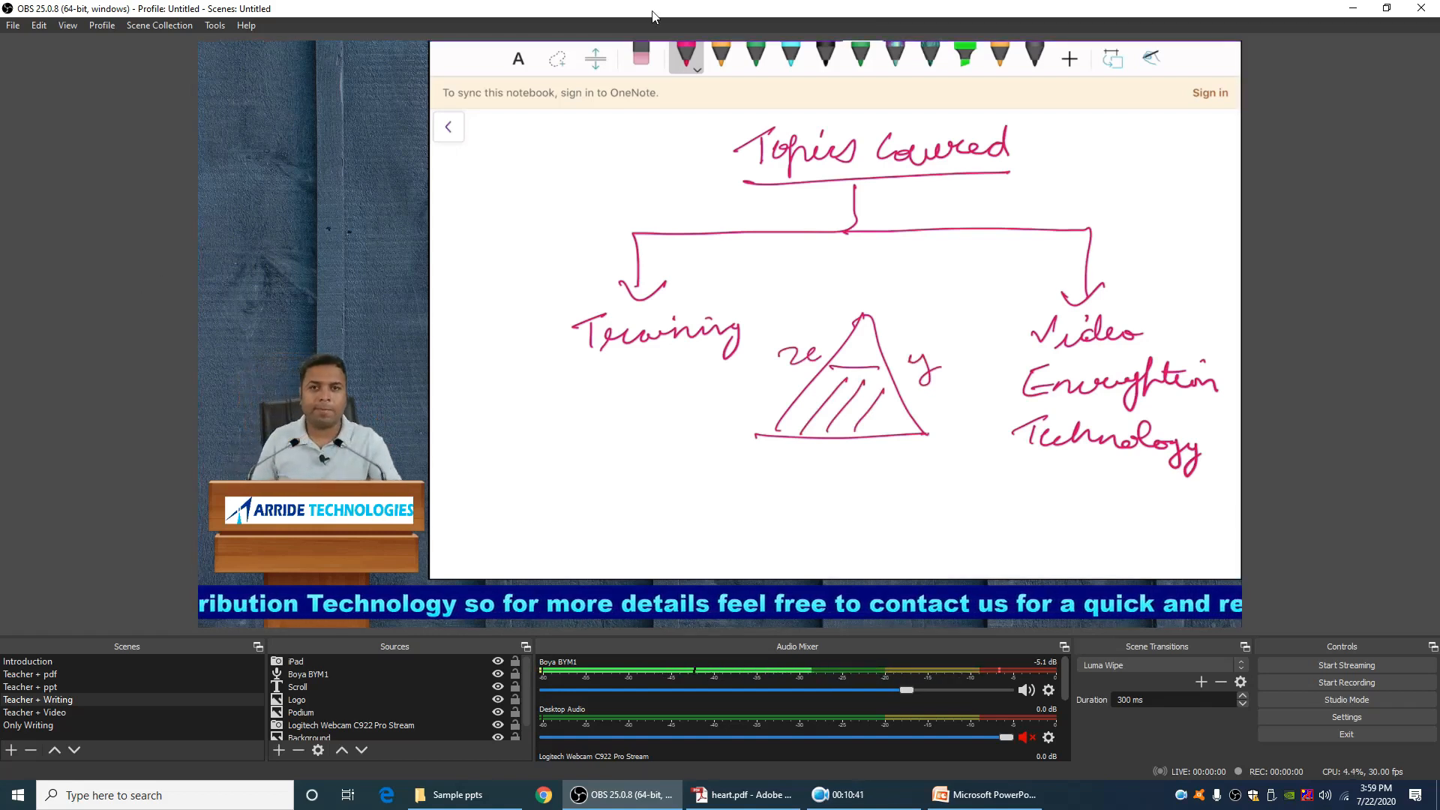
# Lock every source in the Teacher + Writing scene, from iPad down to Background
pyautogui.click(515, 661)
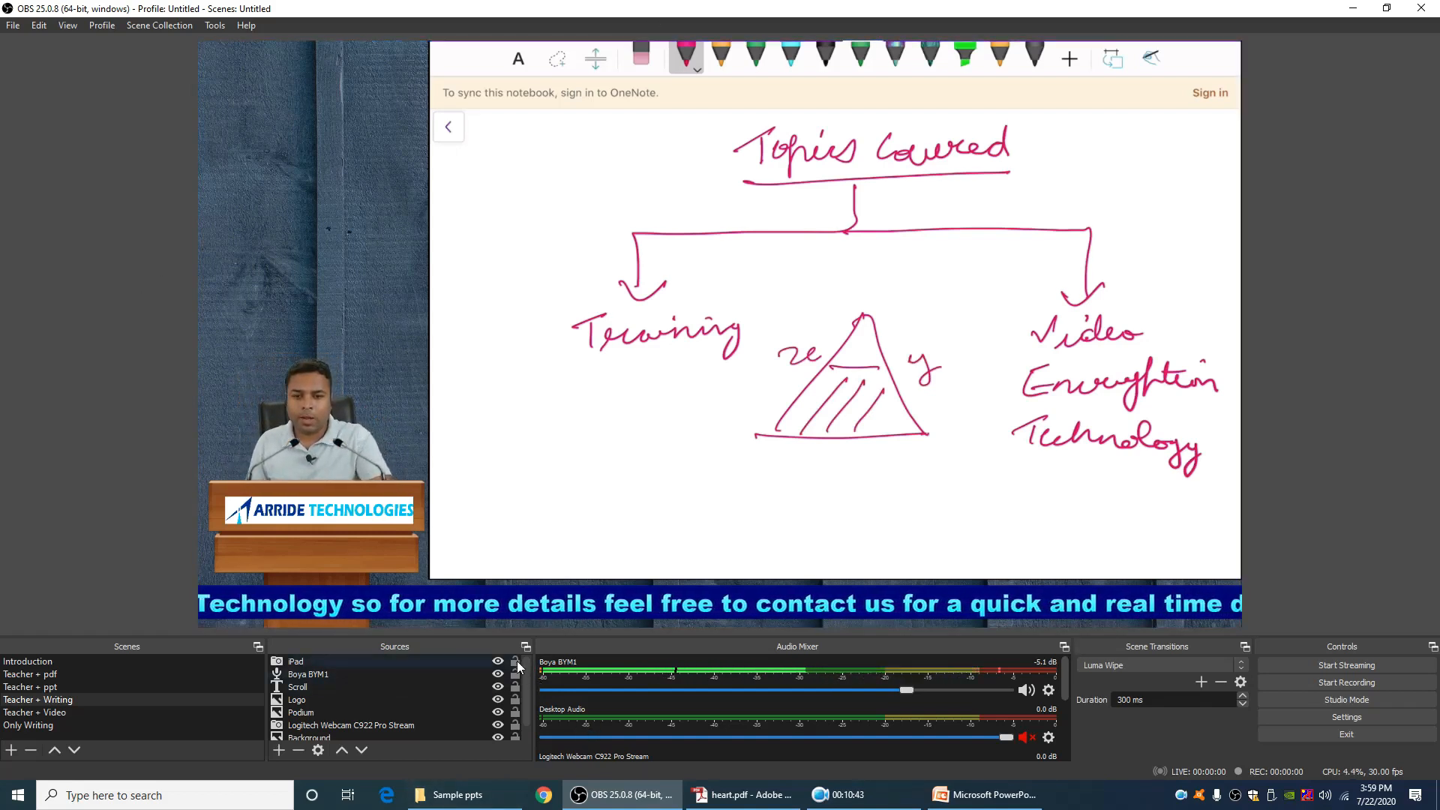
pyautogui.click(515, 674)
pyautogui.click(515, 686)
pyautogui.click(515, 699)
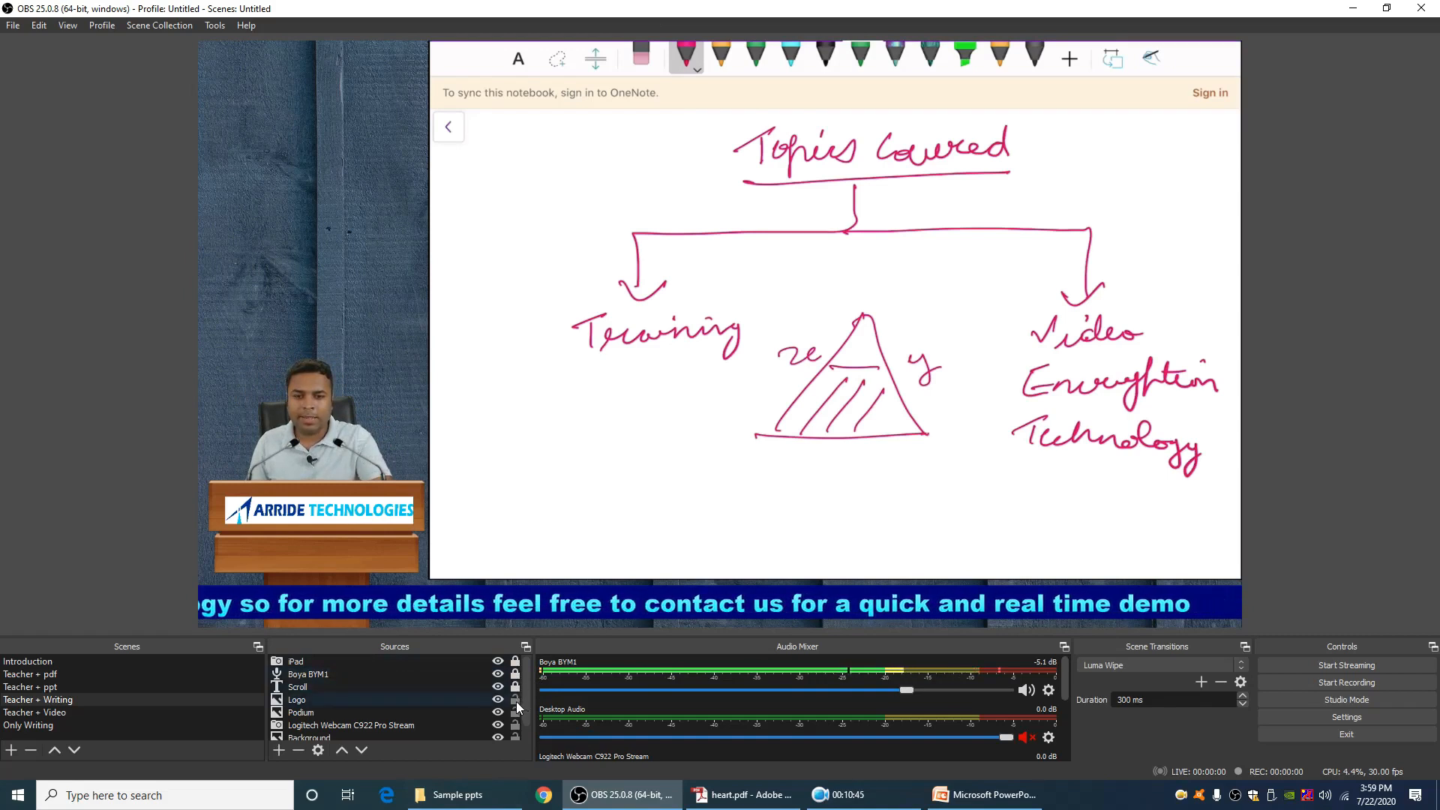
pyautogui.click(515, 712)
pyautogui.click(516, 724)
pyautogui.scroll(-1, 525, 712)
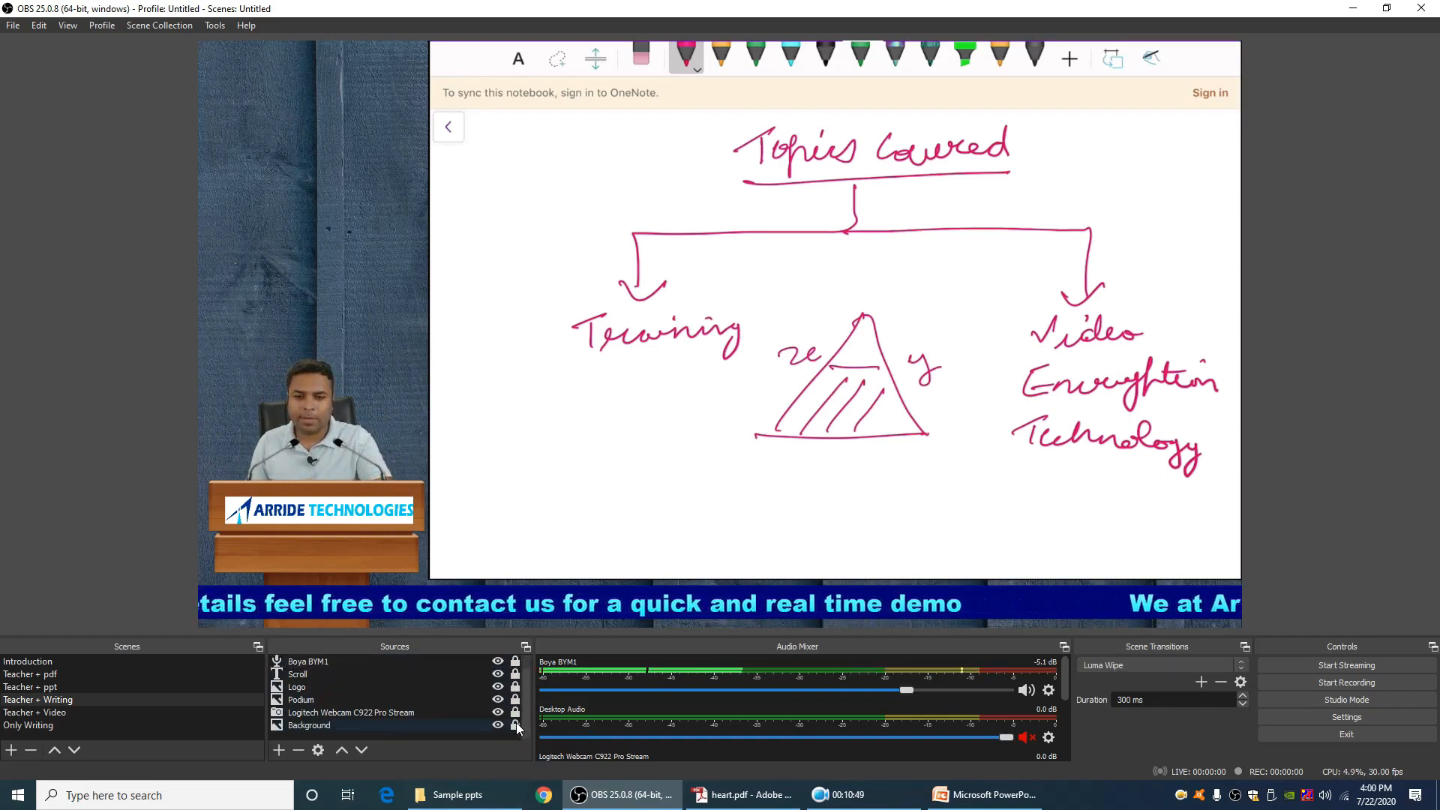
# Ungroup the grouped sources in the Teacher + Video scene
pyautogui.click(105, 712)
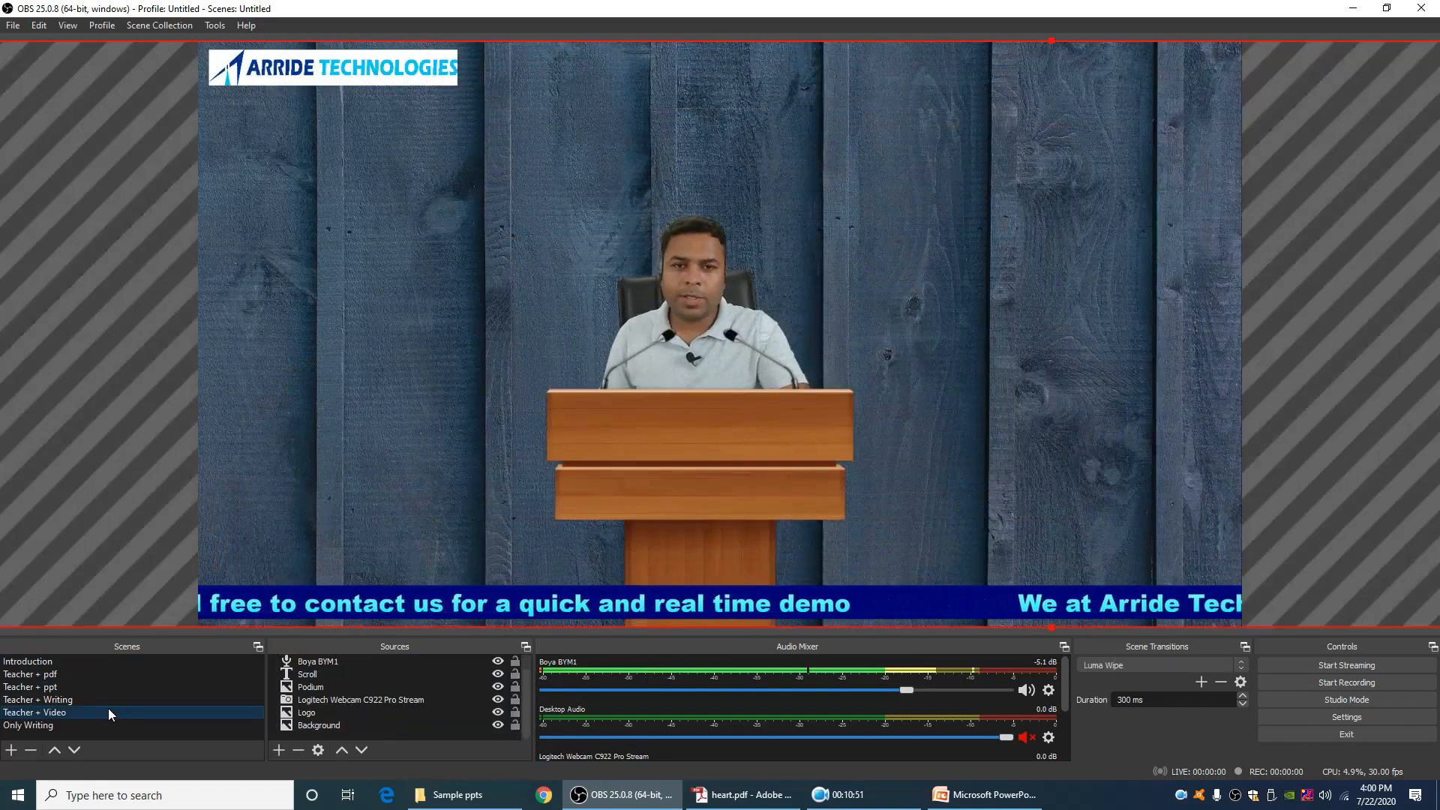
pyautogui.scroll(1, 328, 696)
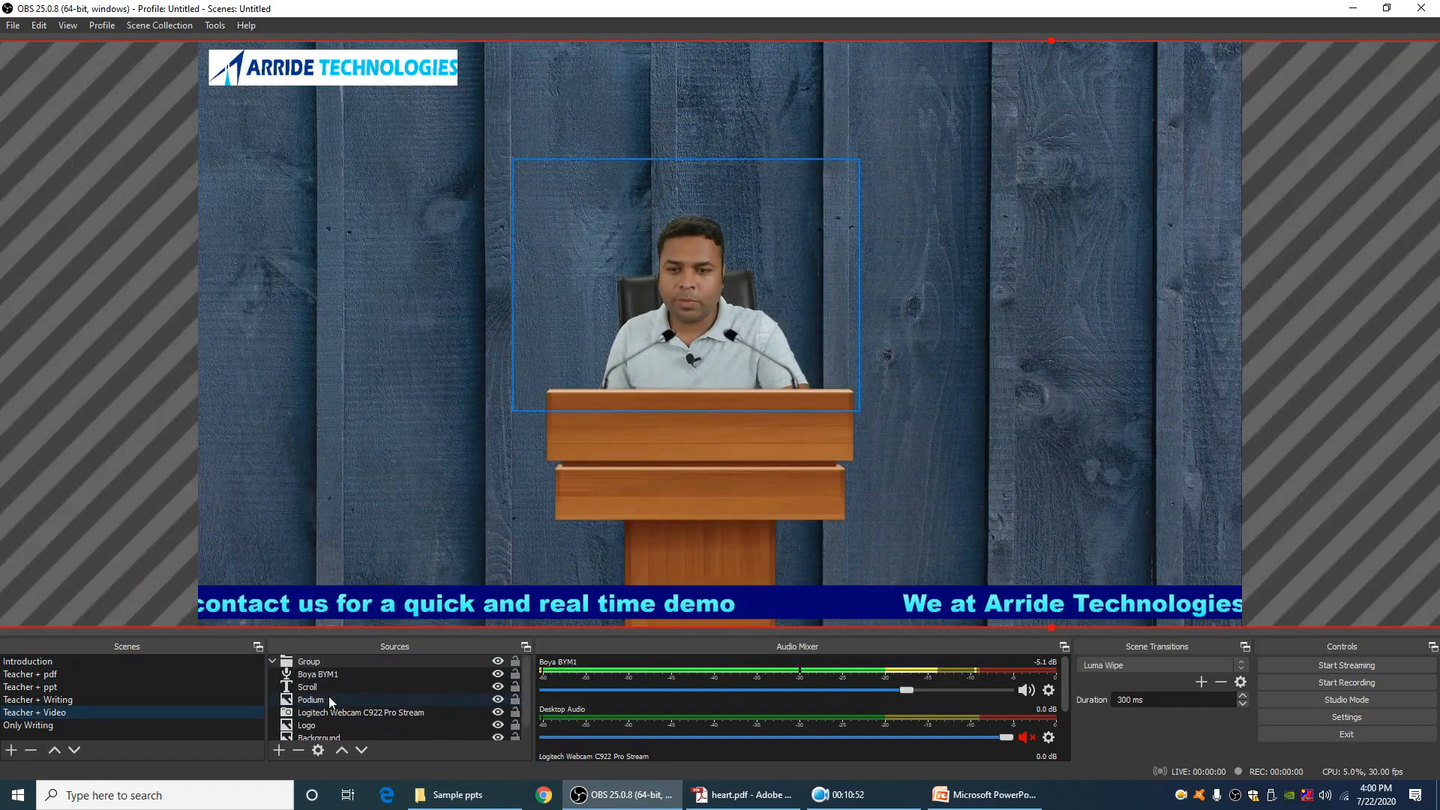
pyautogui.rightClick(336, 663)
pyautogui.click(397, 326)
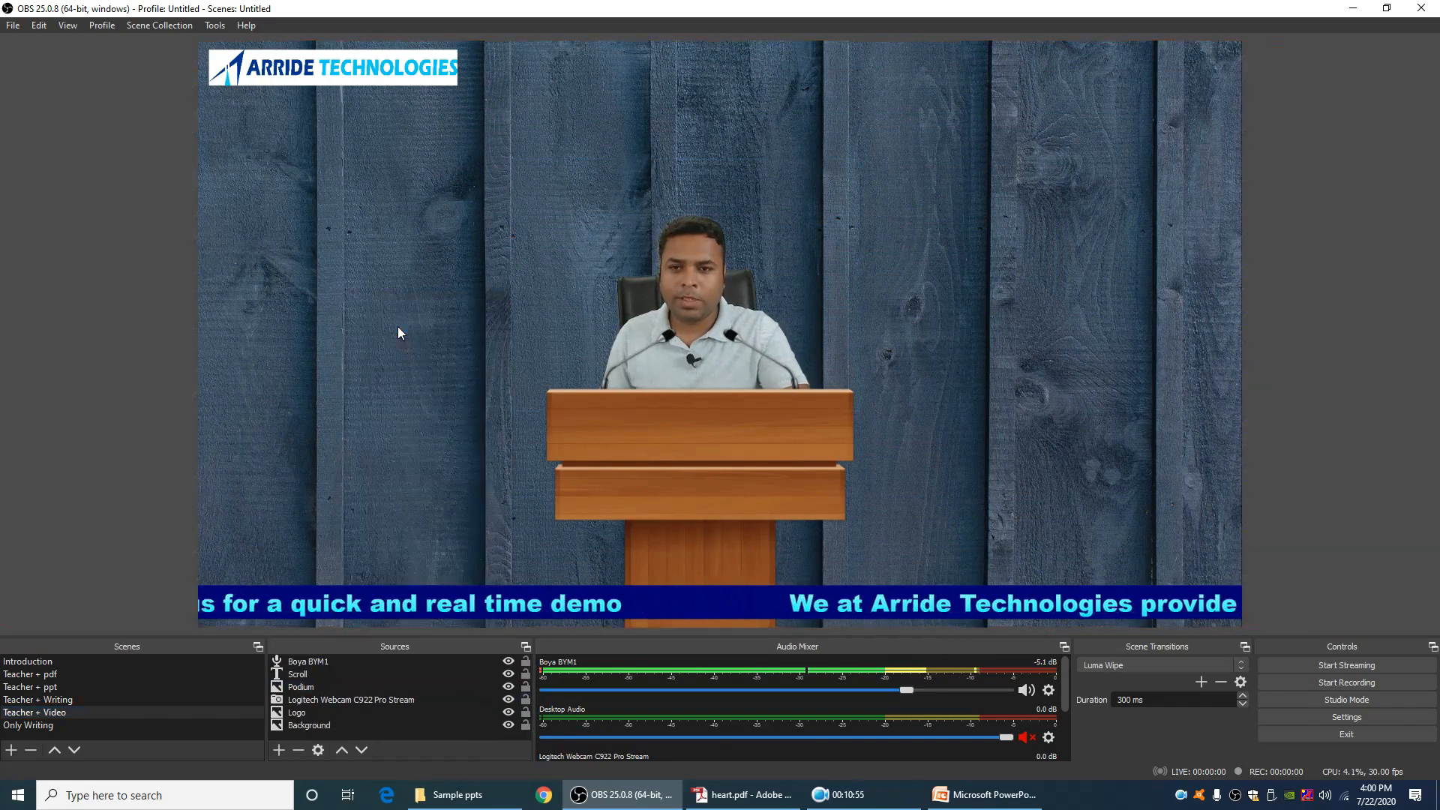
# Remove the Podium source from the Teacher + Video scene
pyautogui.click(683, 274)
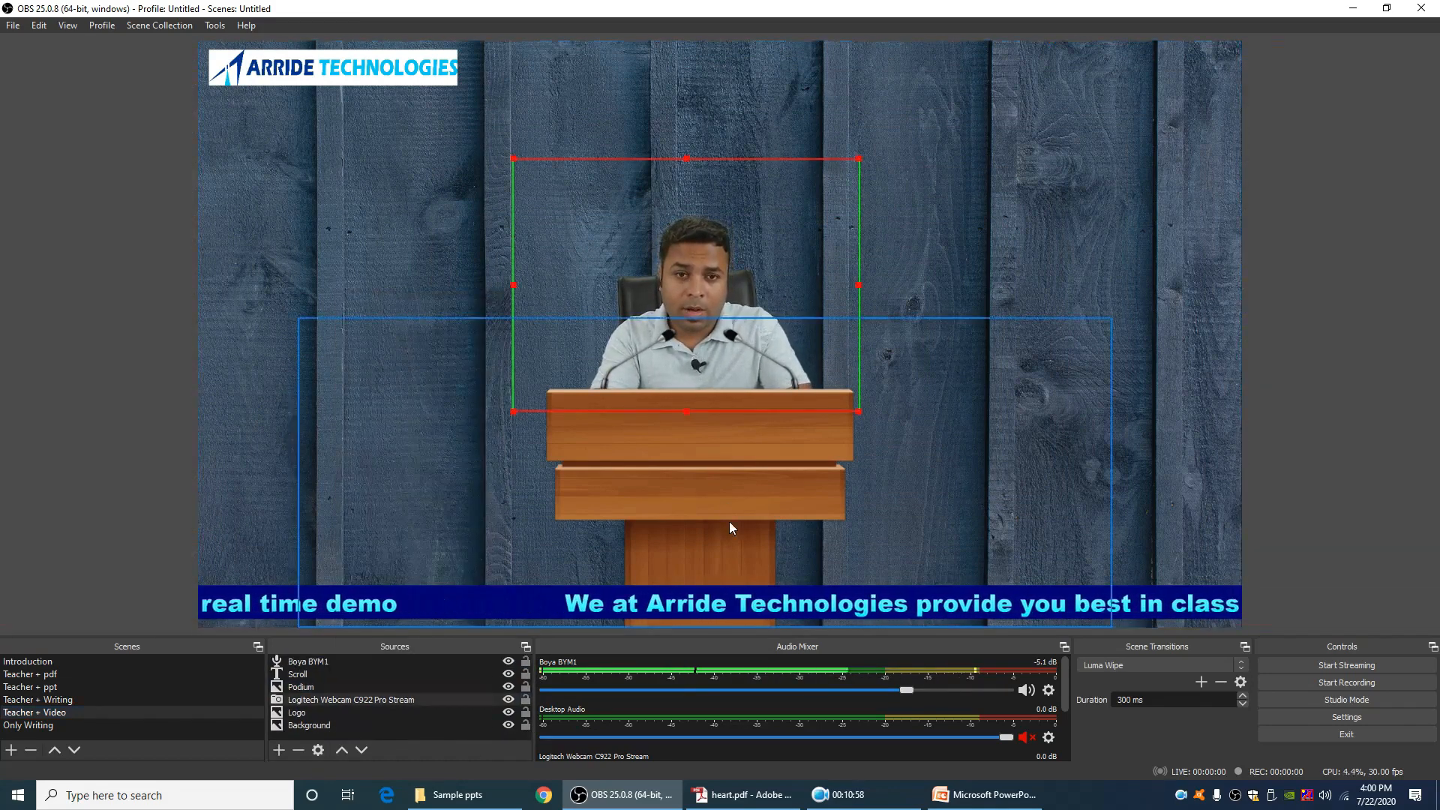
pyautogui.click(717, 458)
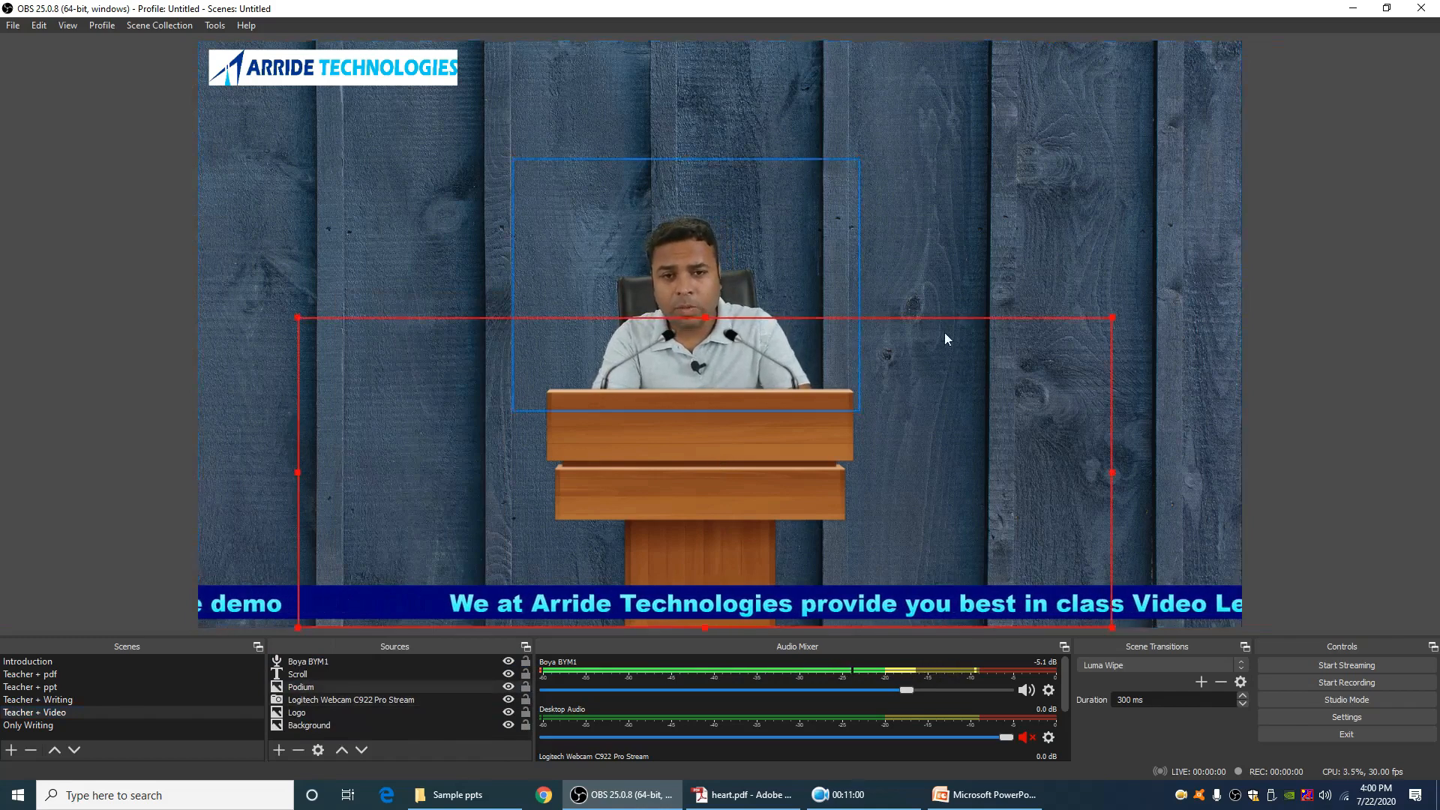
pyautogui.press('Delete')
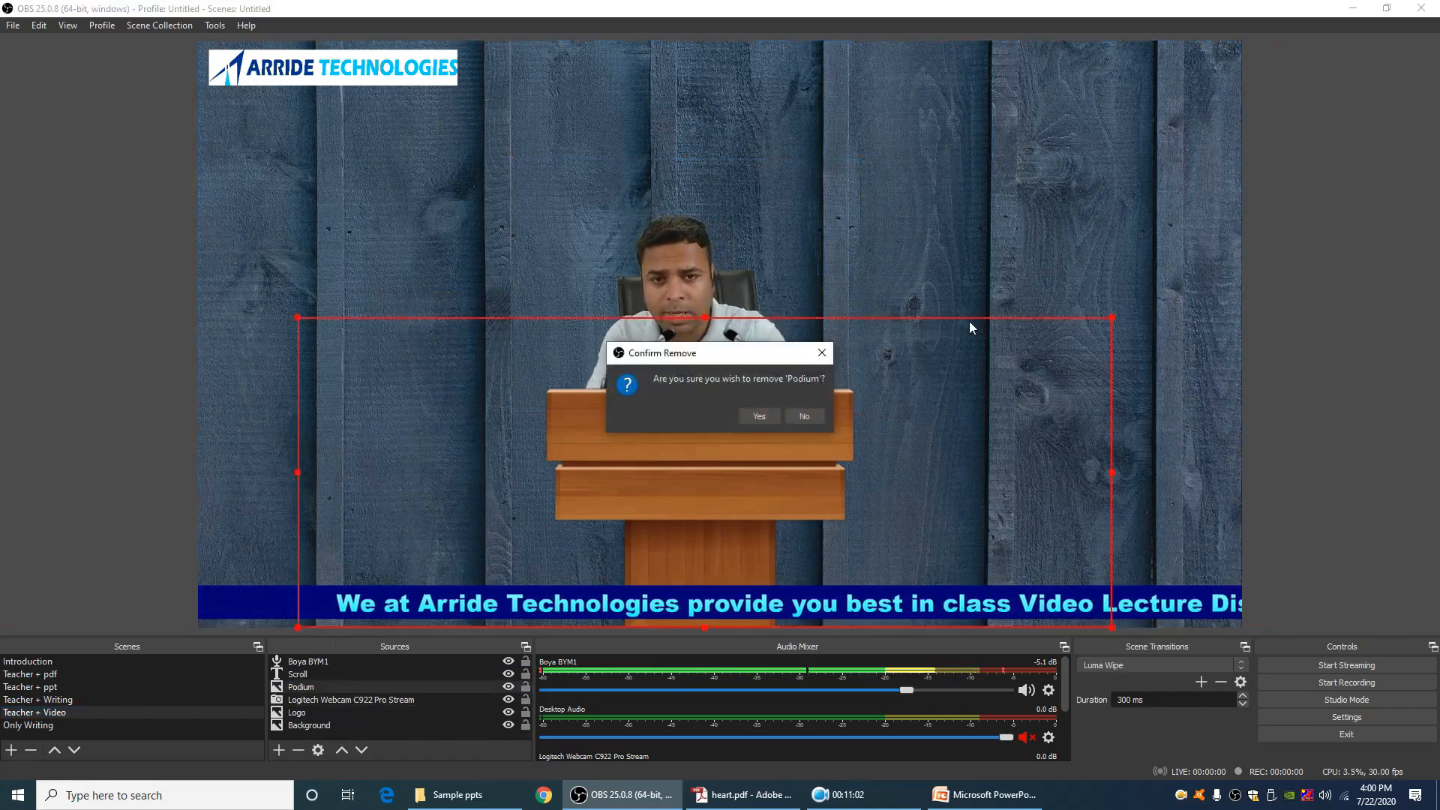
pyautogui.click(773, 412)
# Enlarge the webcam image slightly and place it in the canvas's lower-right corner, resting on the scrolling text banner
pyautogui.click(737, 345)
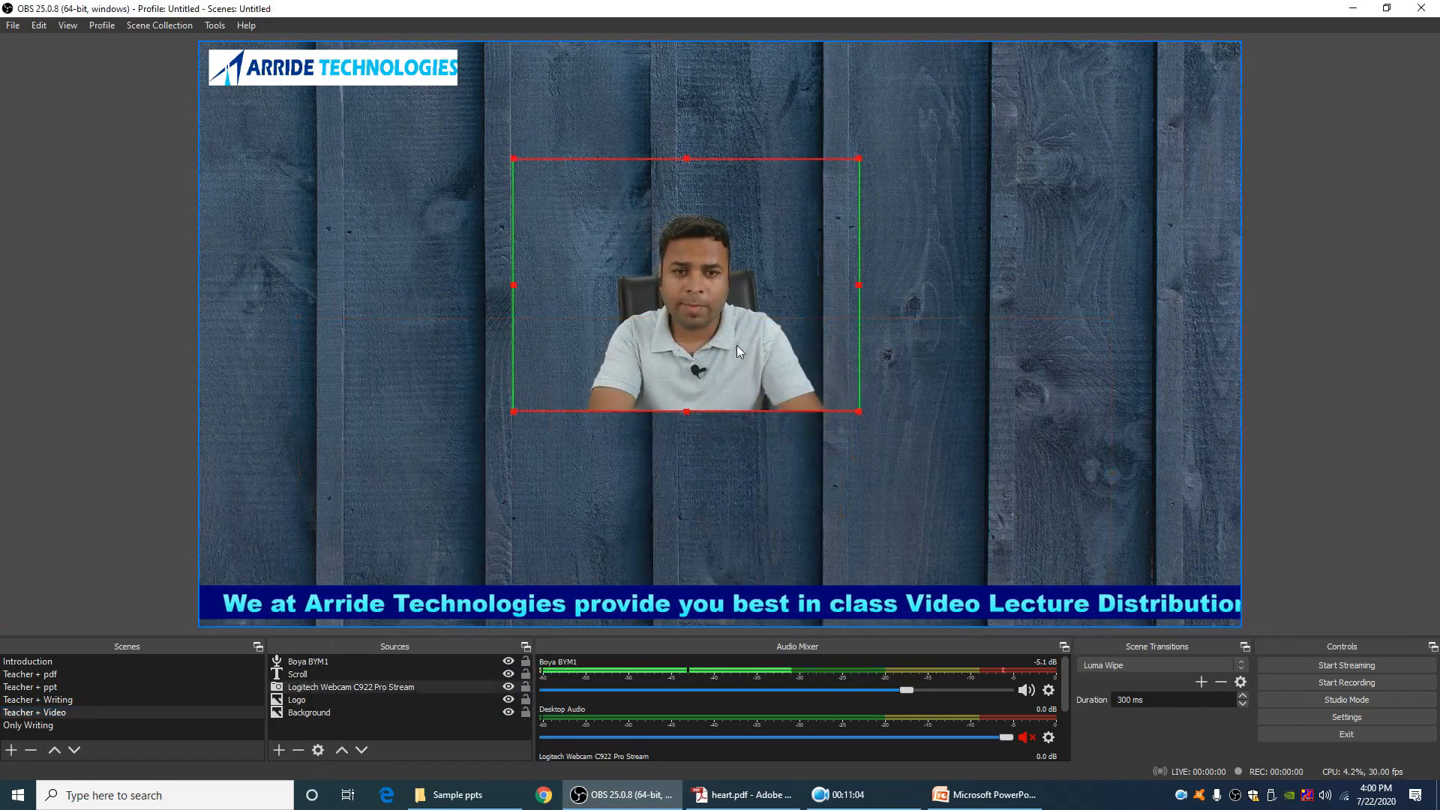
pyautogui.moveTo(859, 159); pyautogui.dragTo(891, 132)
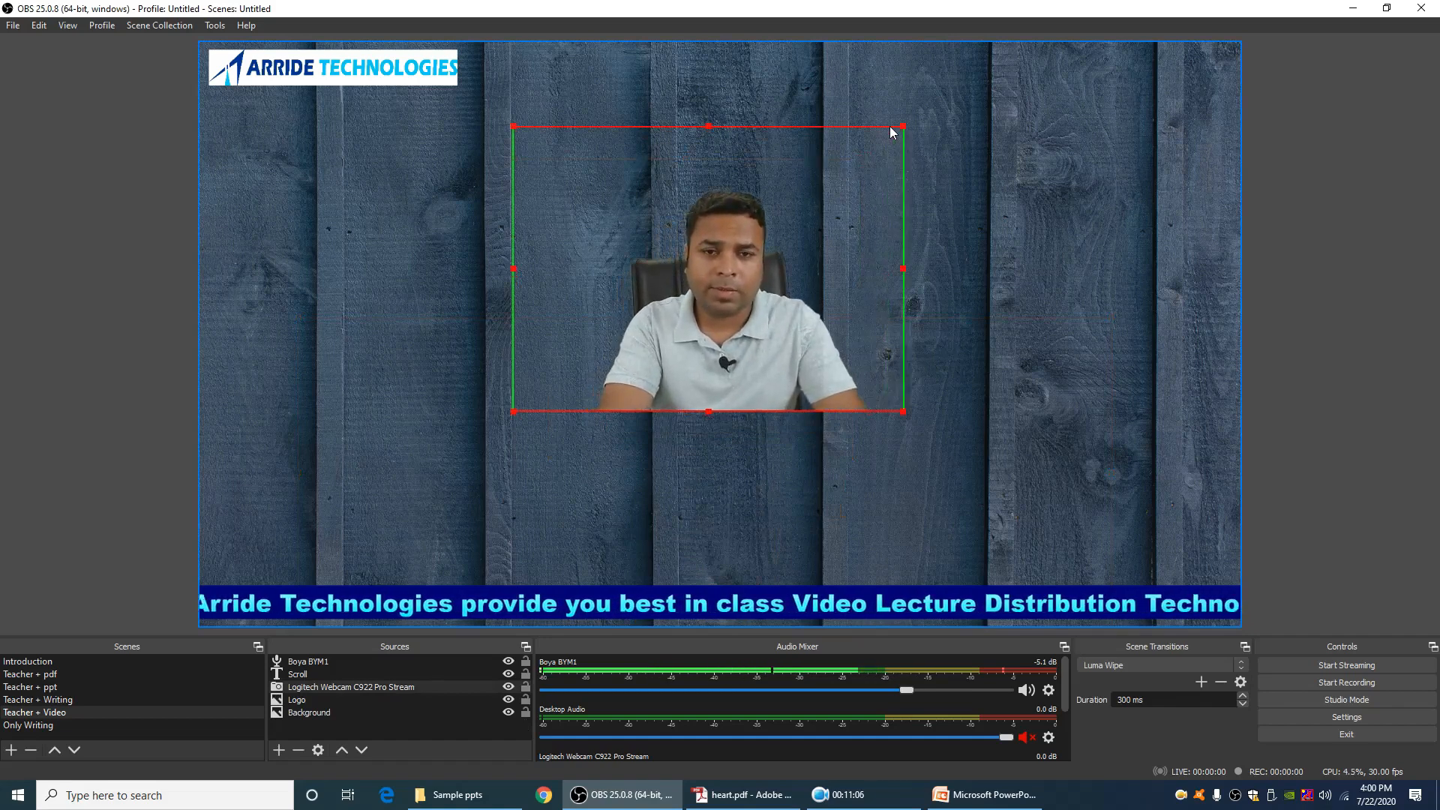
pyautogui.moveTo(755, 303); pyautogui.dragTo(1096, 471)
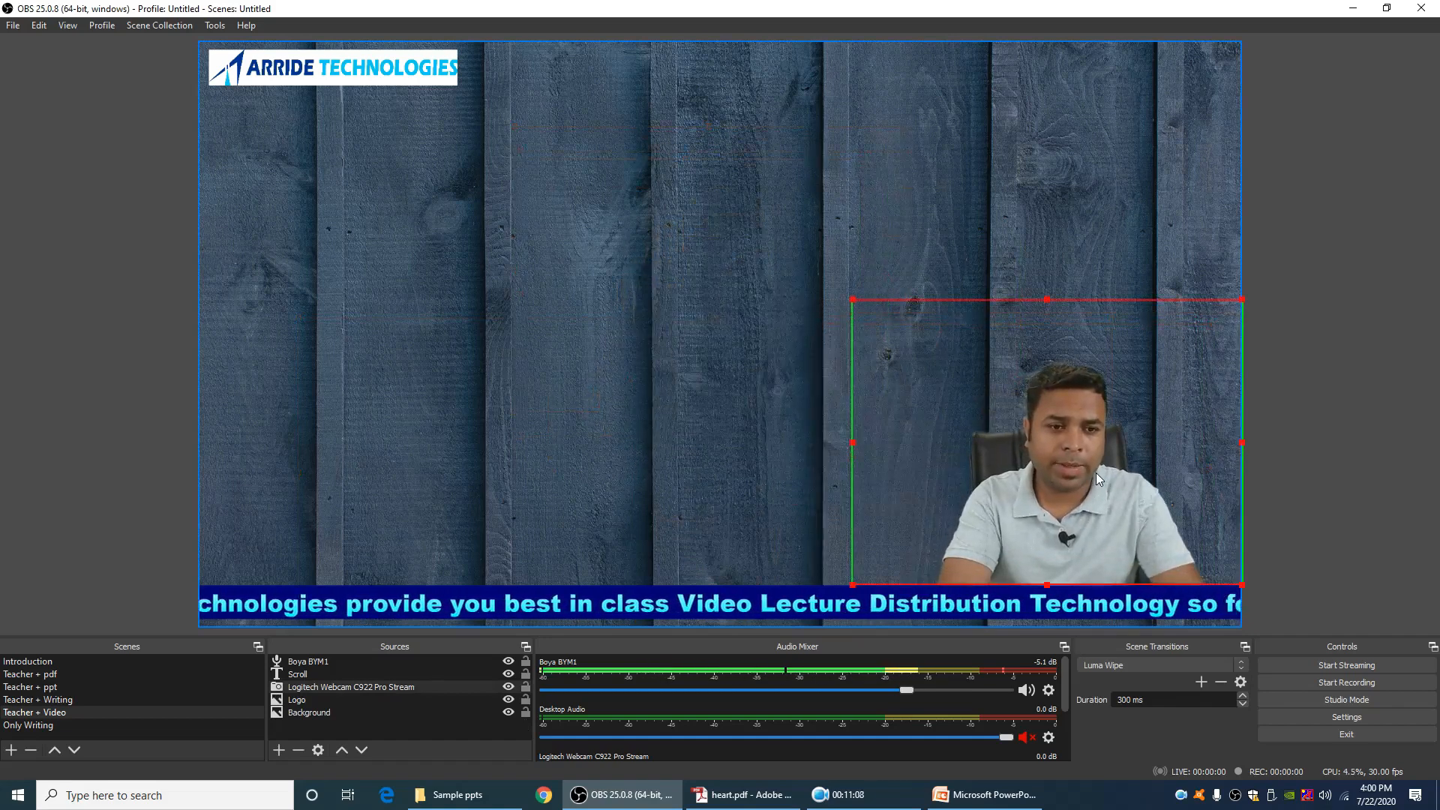
pyautogui.click(1333, 399)
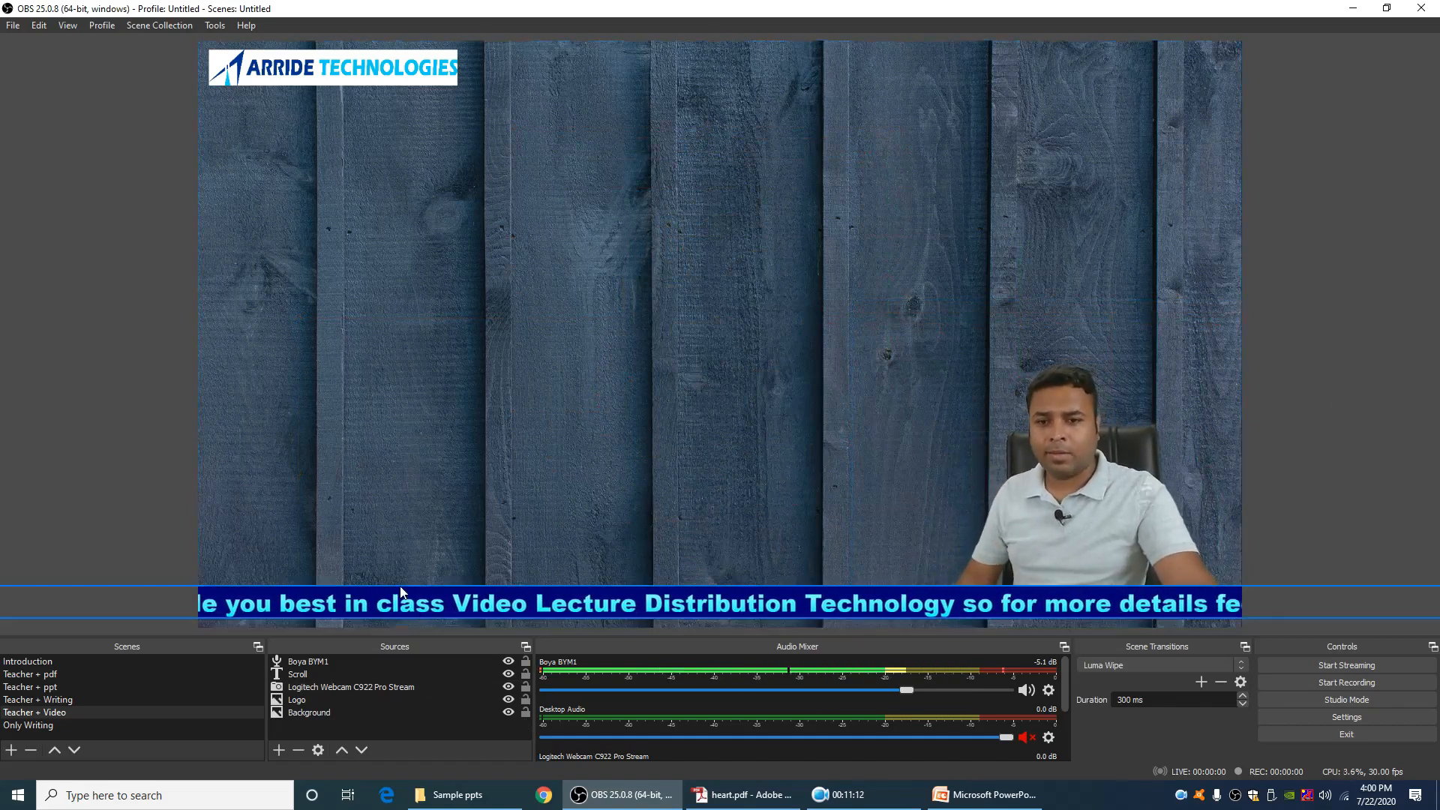
# Create a new VLC Video Source in the Teacher + Video scene, keeping the default name
pyautogui.click(280, 750)
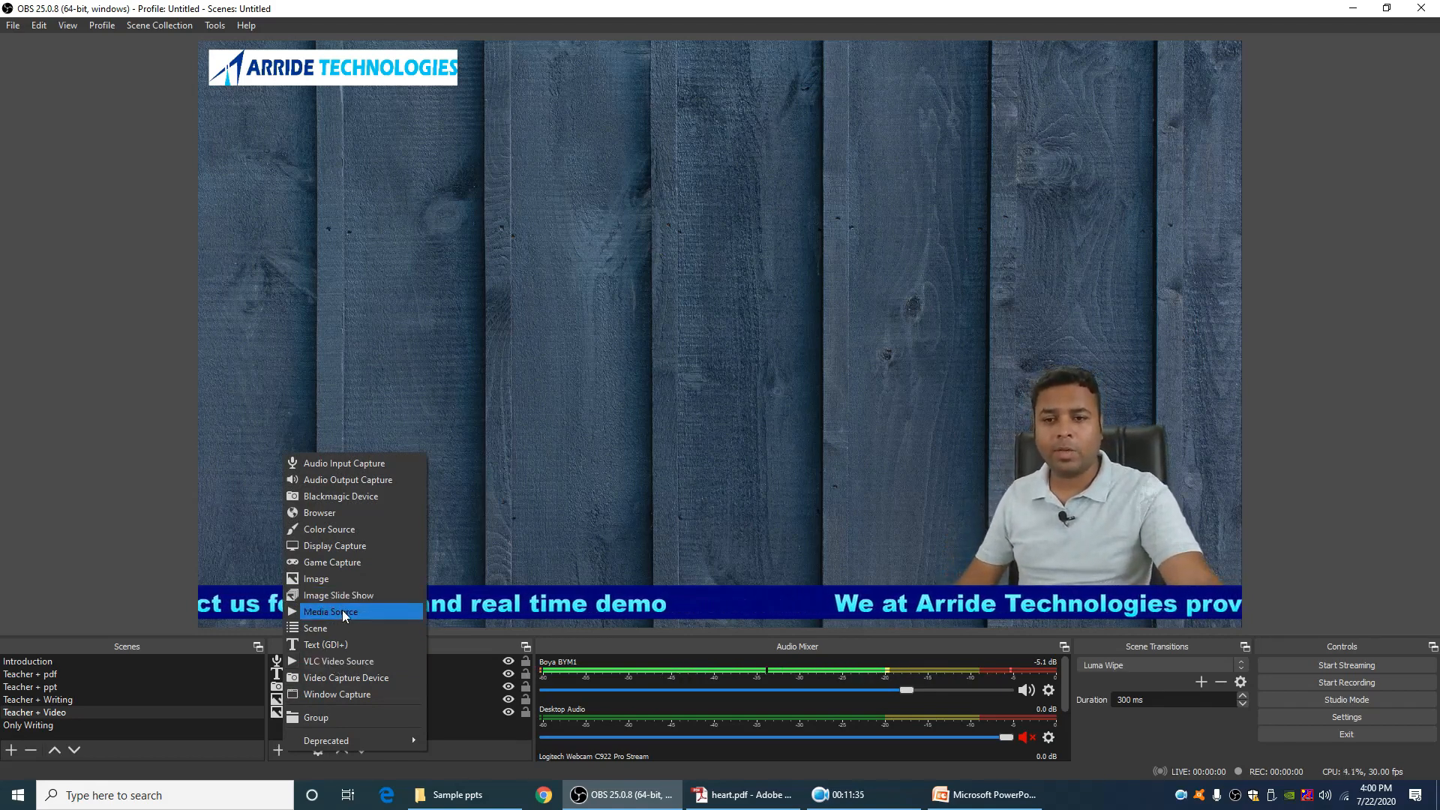
pyautogui.click(344, 661)
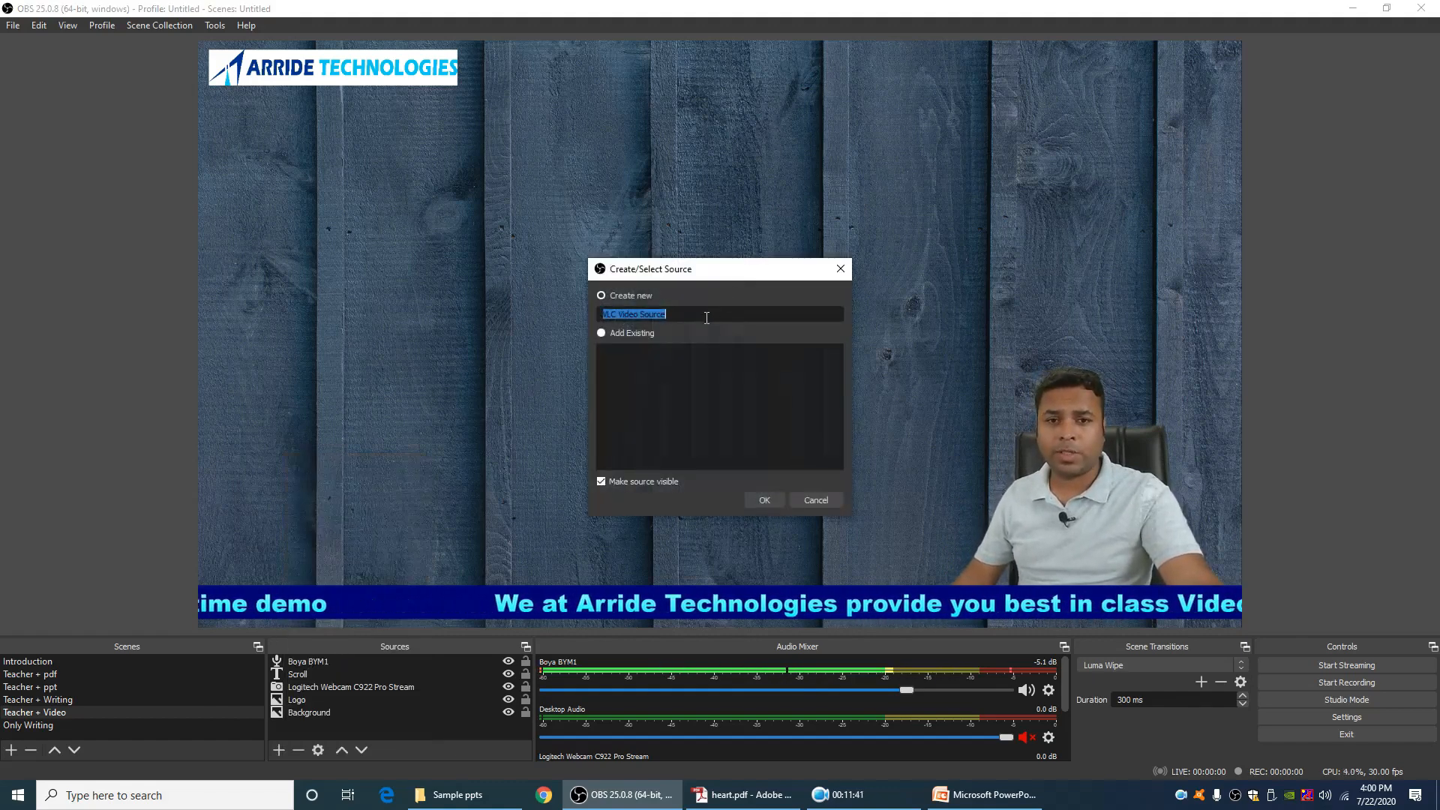
pyautogui.click(775, 499)
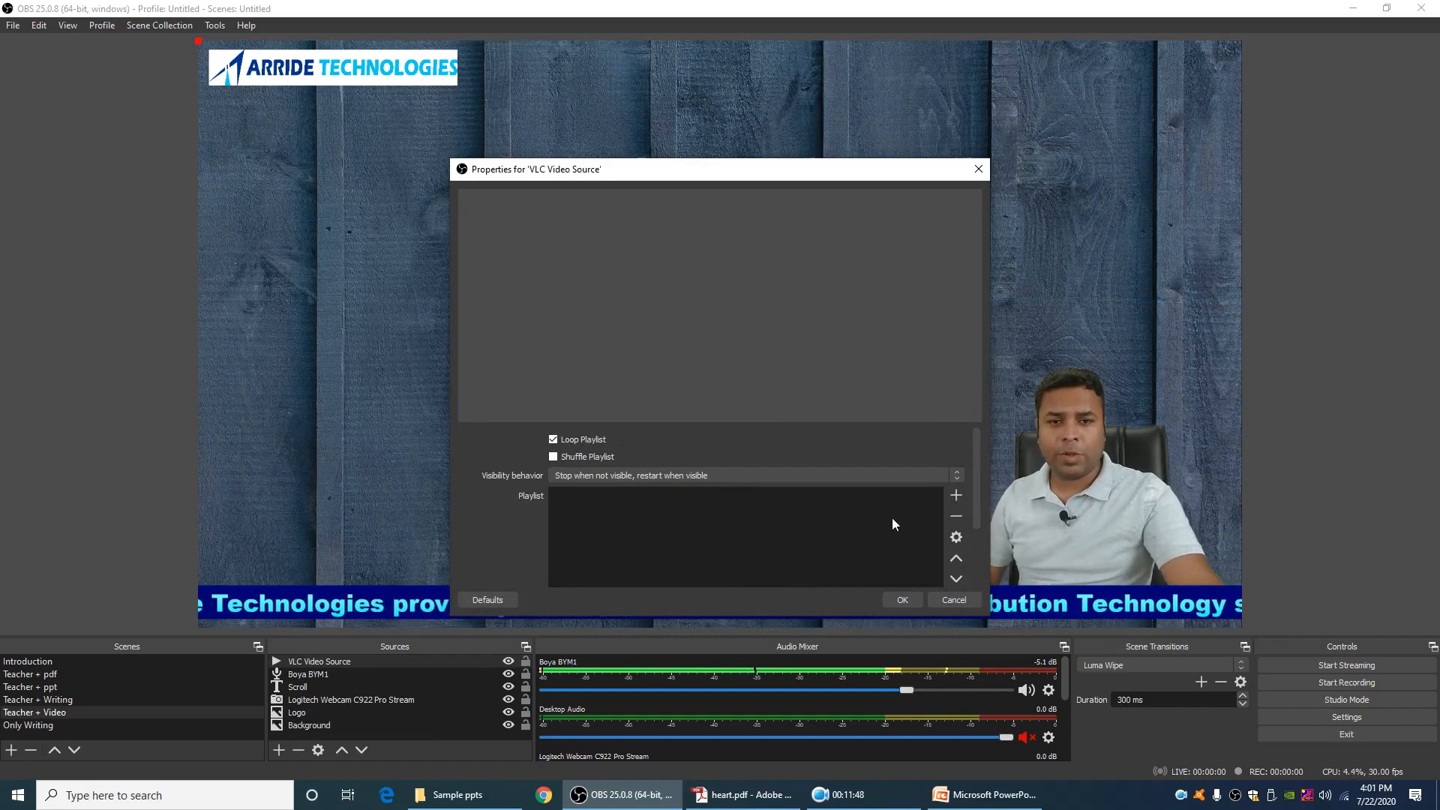
# Add tropicana.mp4 from the desktop's Studio Resources folder to the VLC source's playlist and accept the properties
pyautogui.click(956, 496)
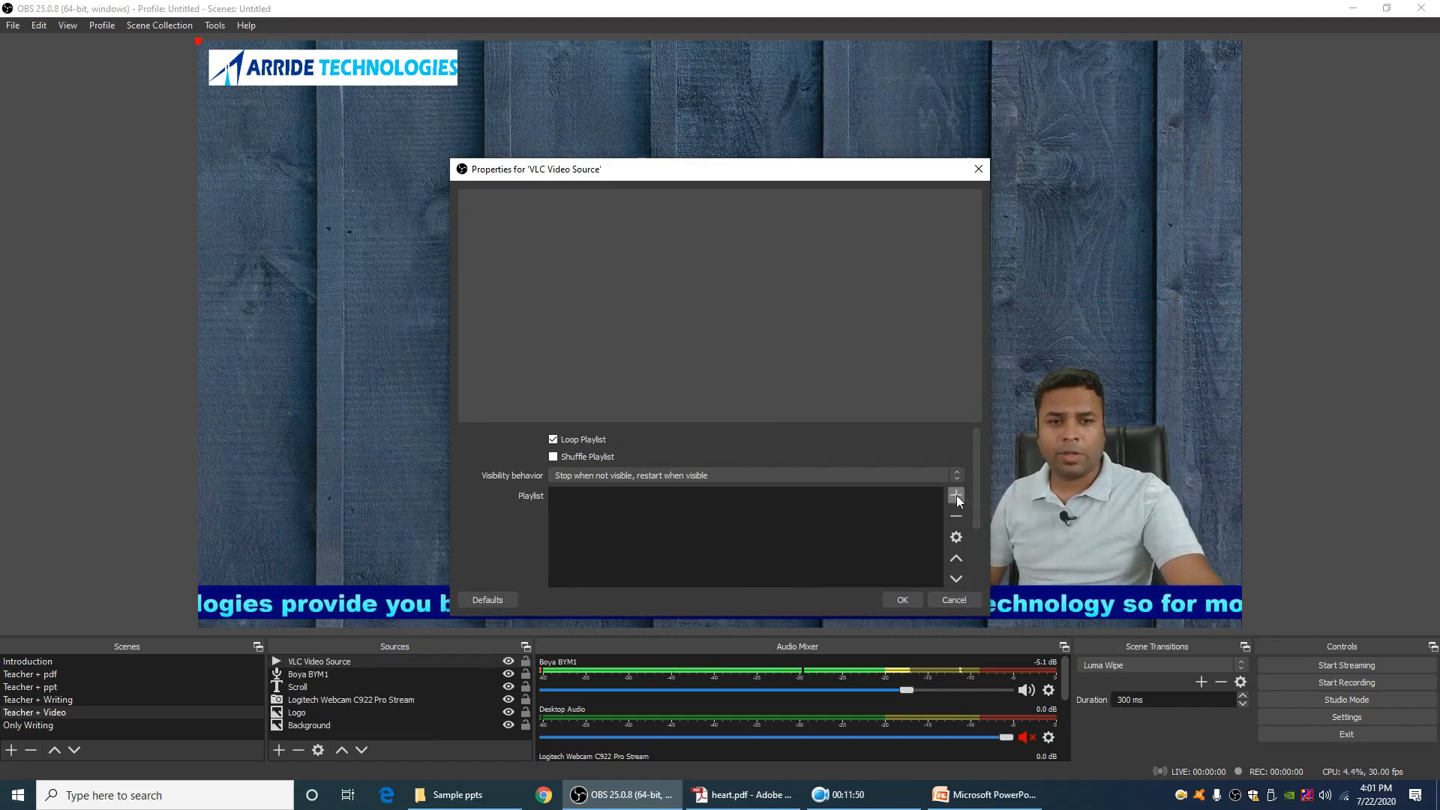
pyautogui.click(998, 505)
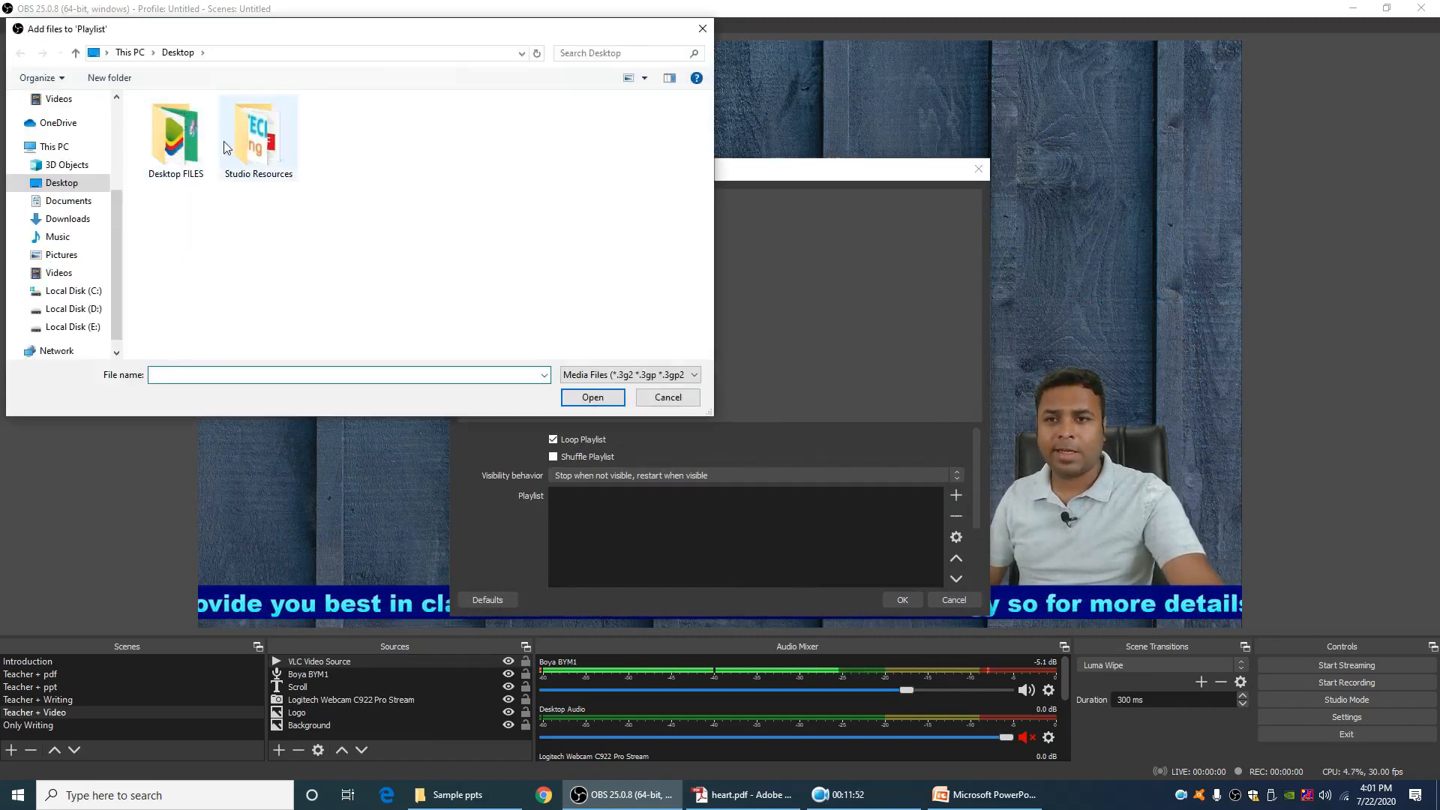
pyautogui.doubleClick(257, 142)
pyautogui.click(218, 185)
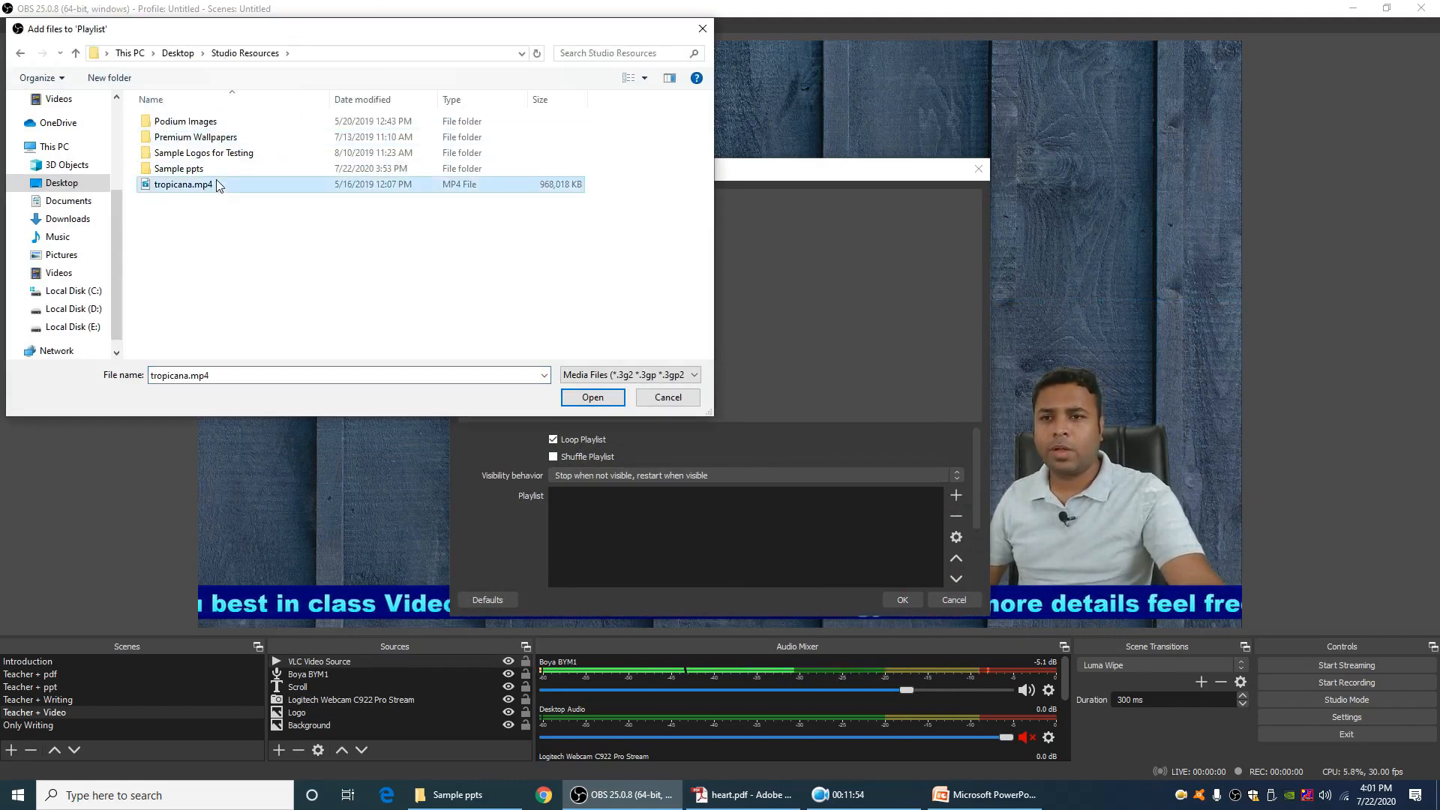
pyautogui.click(591, 396)
pyautogui.click(892, 600)
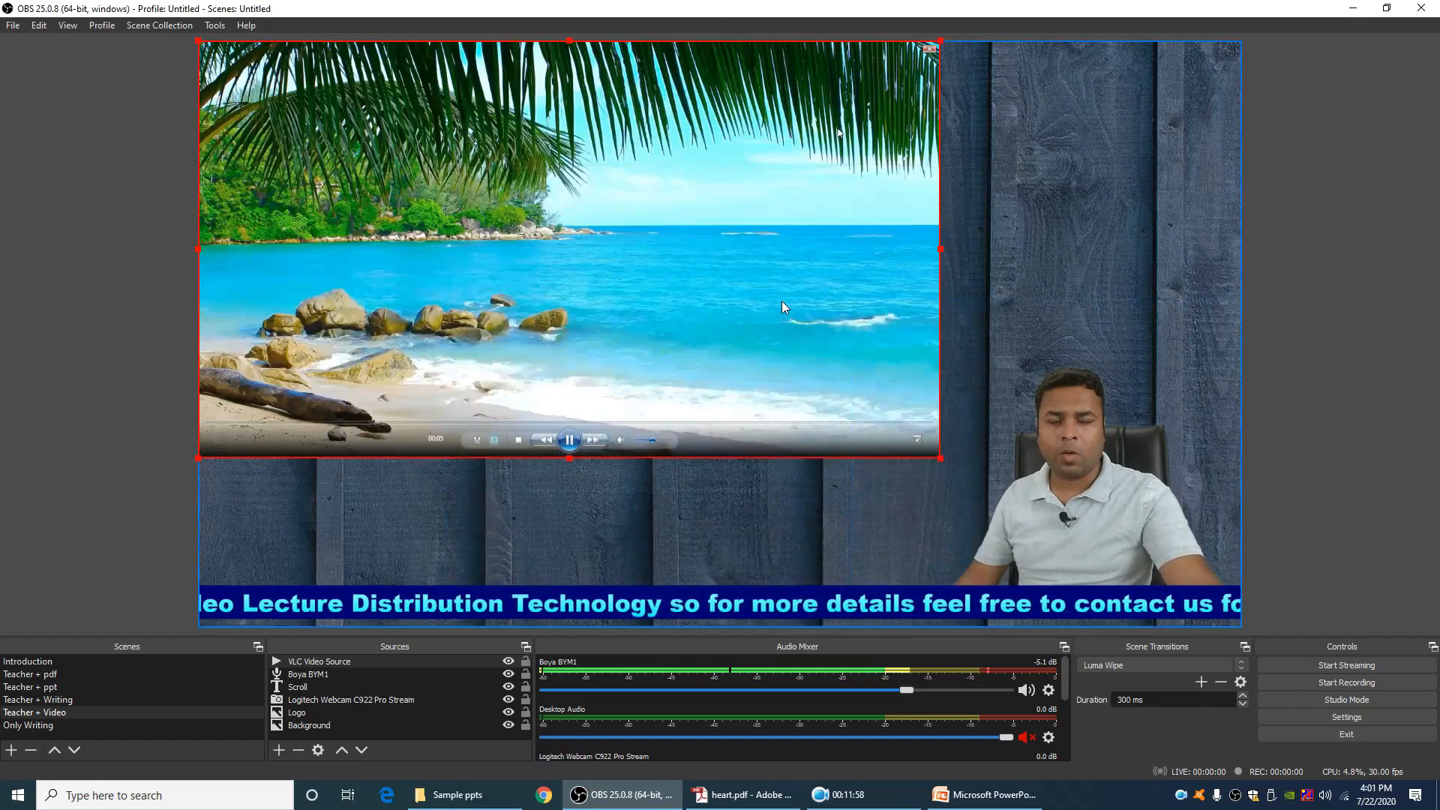
# Fit the beach video to the full canvas and lower it in the source order to just above Background
pyautogui.moveTo(596, 207); pyautogui.dragTo(601, 253)
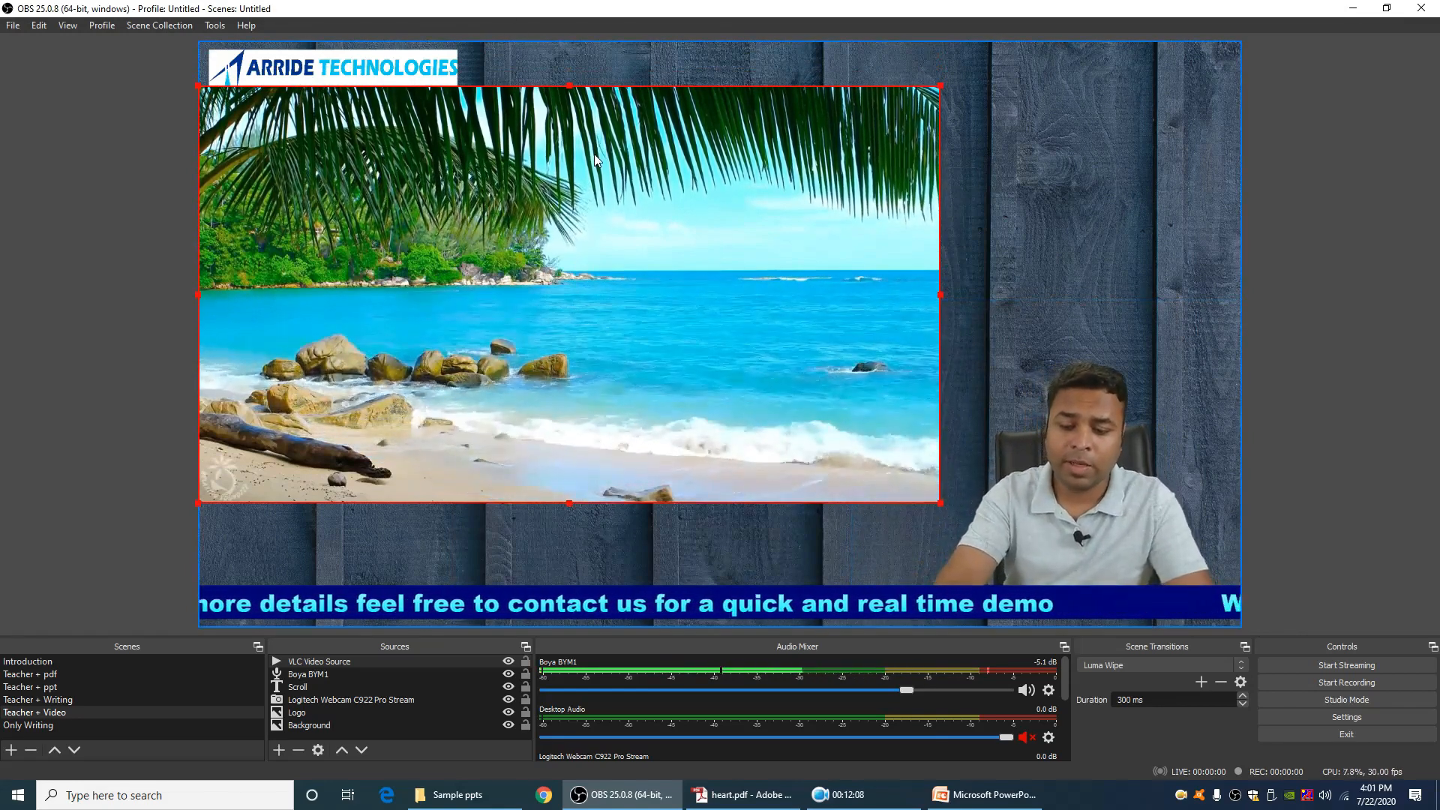
pyautogui.hotkey('ctrl', 'f')
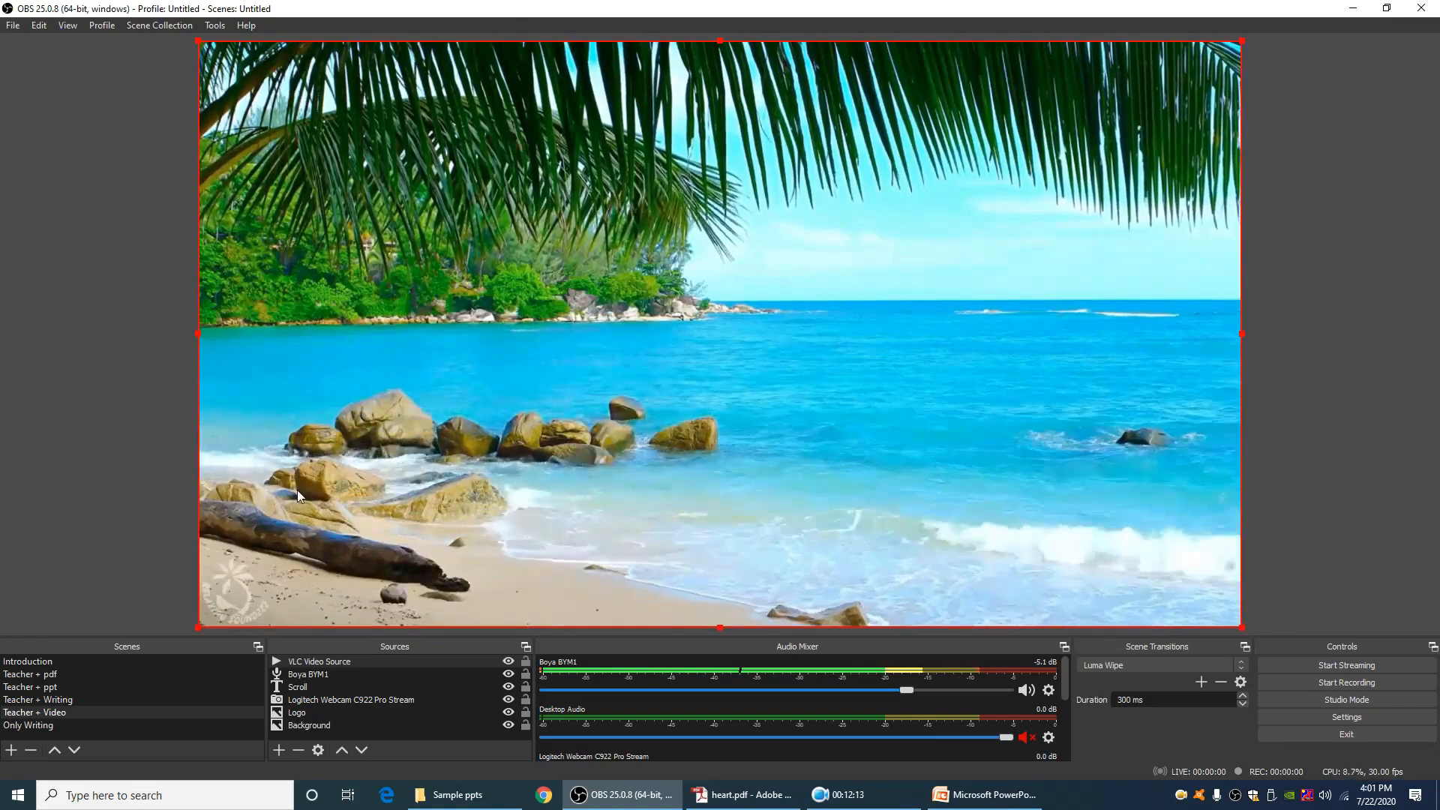
pyautogui.click(379, 665)
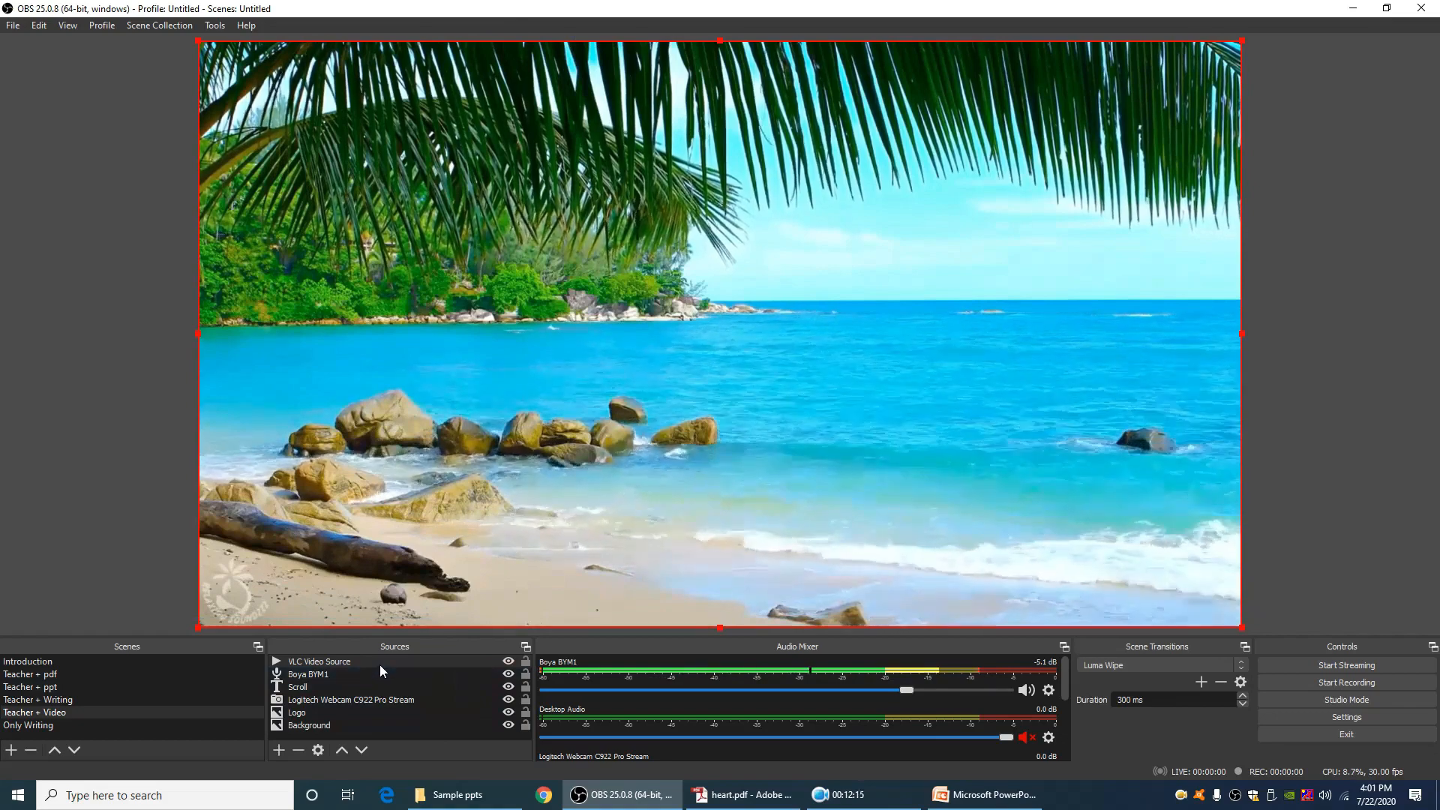
pyautogui.click(363, 750)
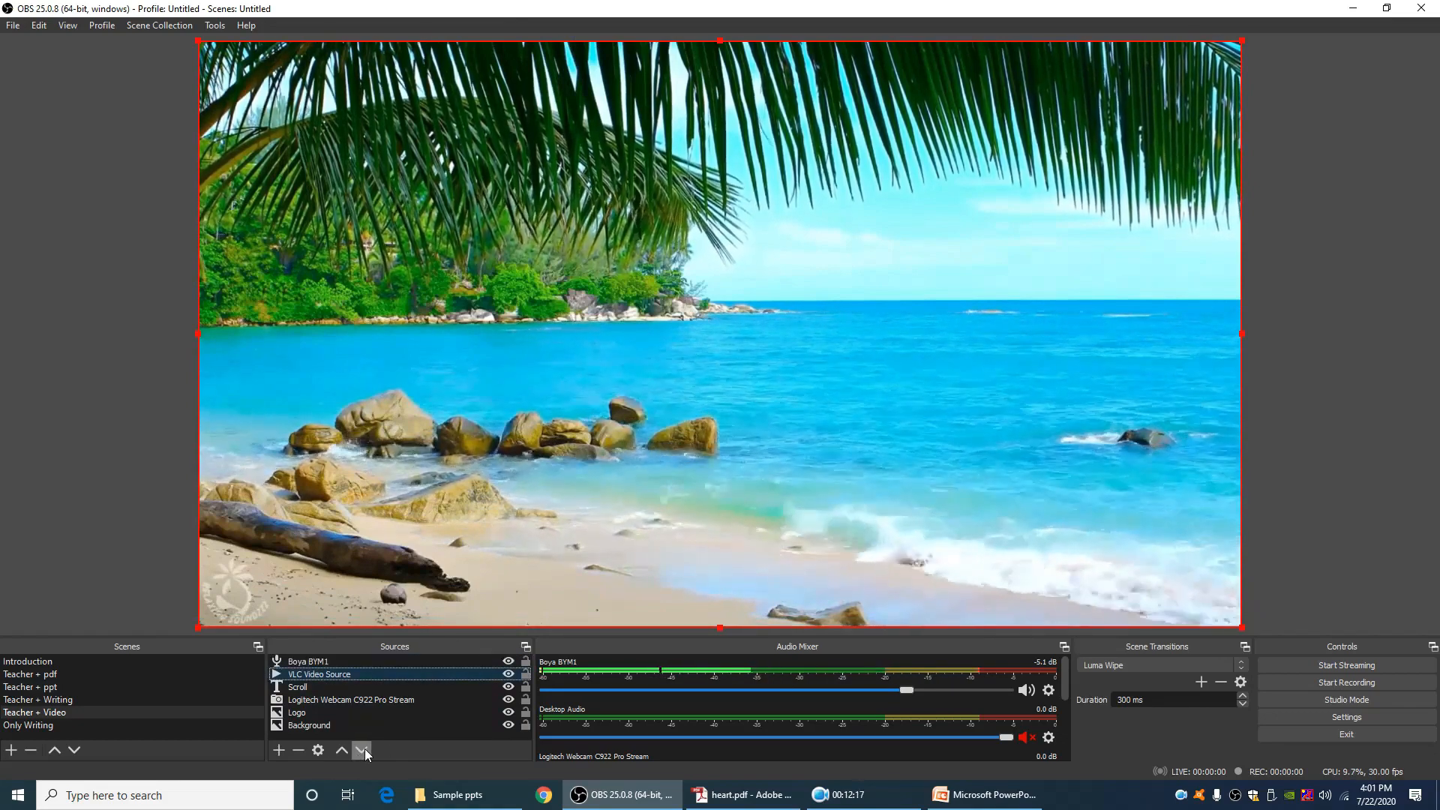
pyautogui.click(365, 748)
pyautogui.click(364, 748)
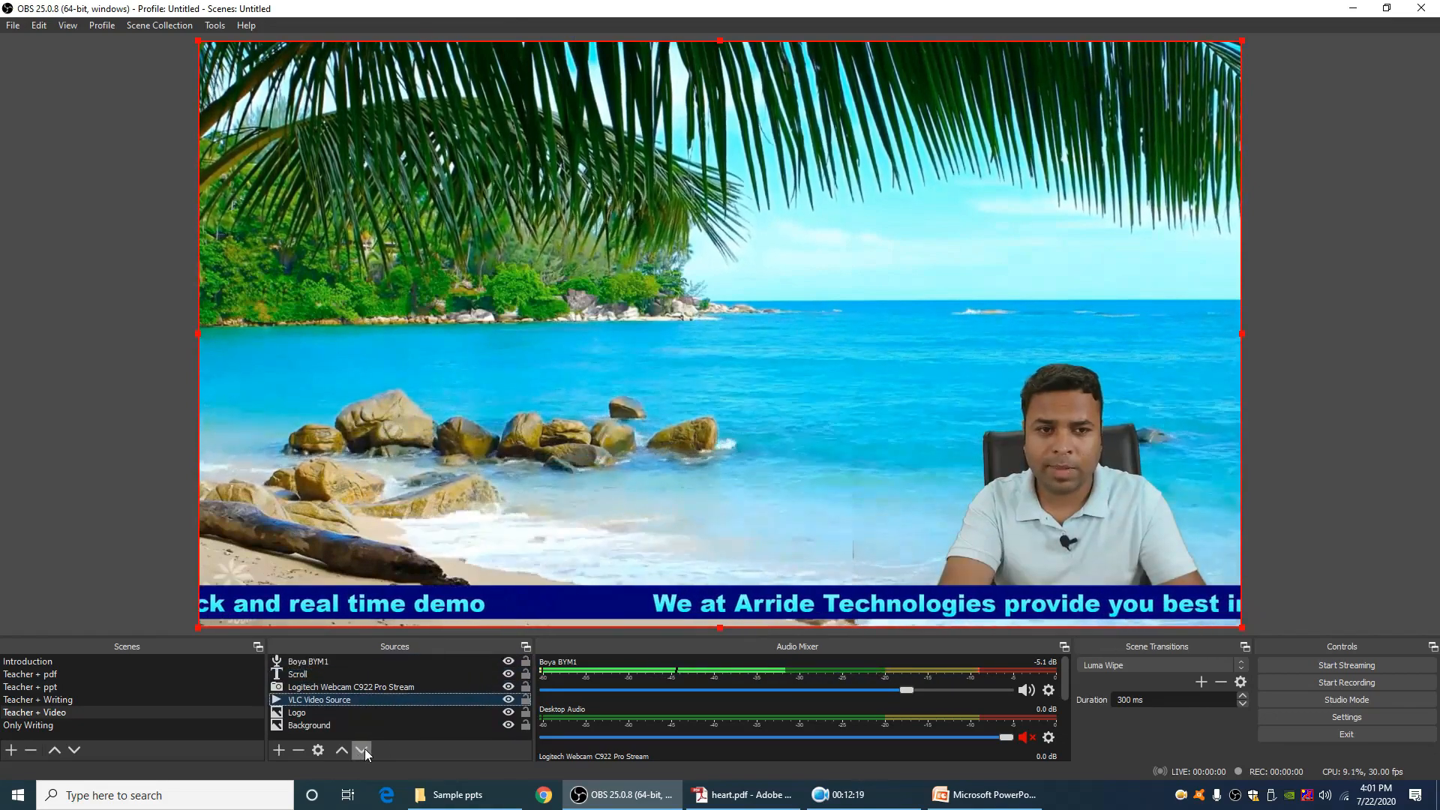
pyautogui.click(365, 748)
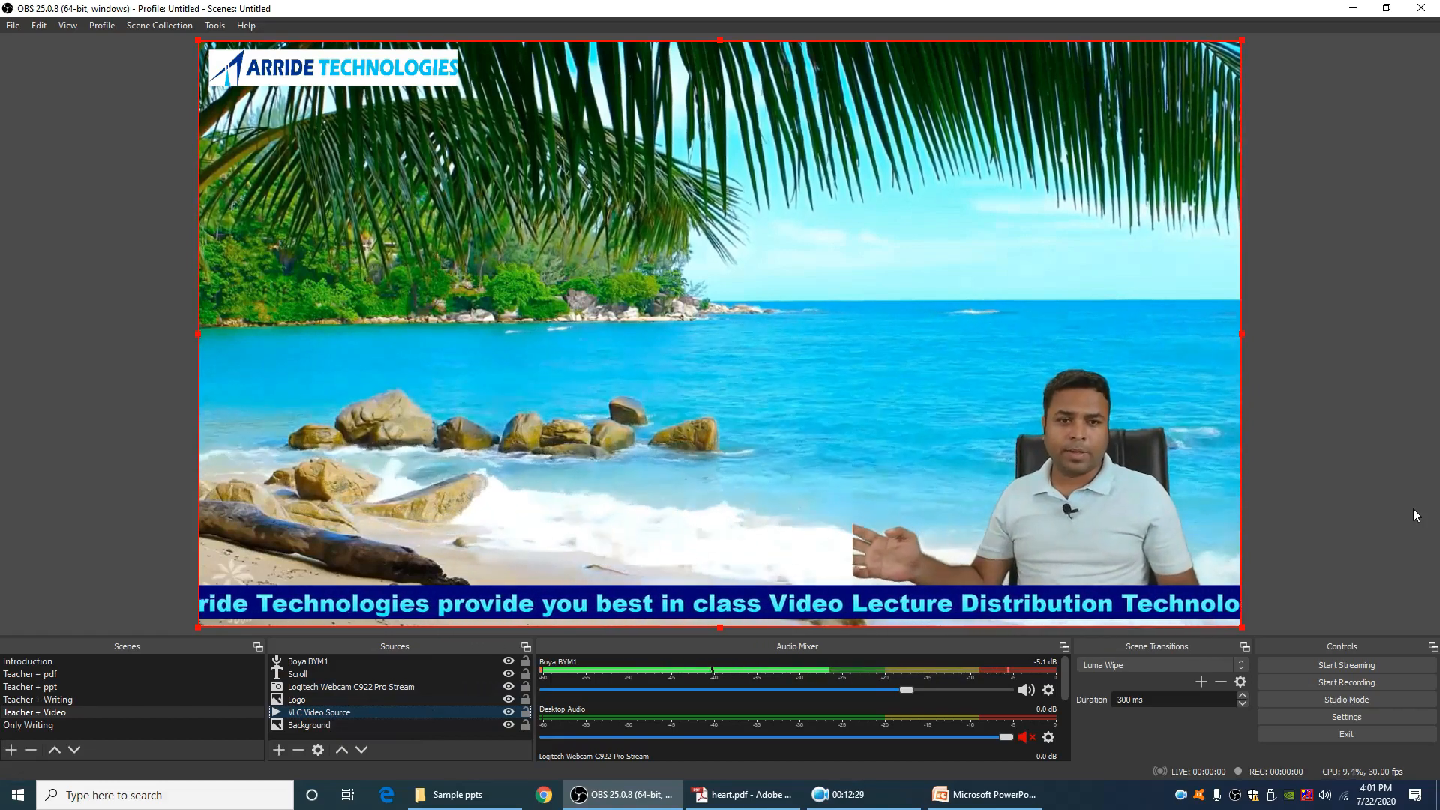
pyautogui.click(919, 537)
pyautogui.click(956, 449)
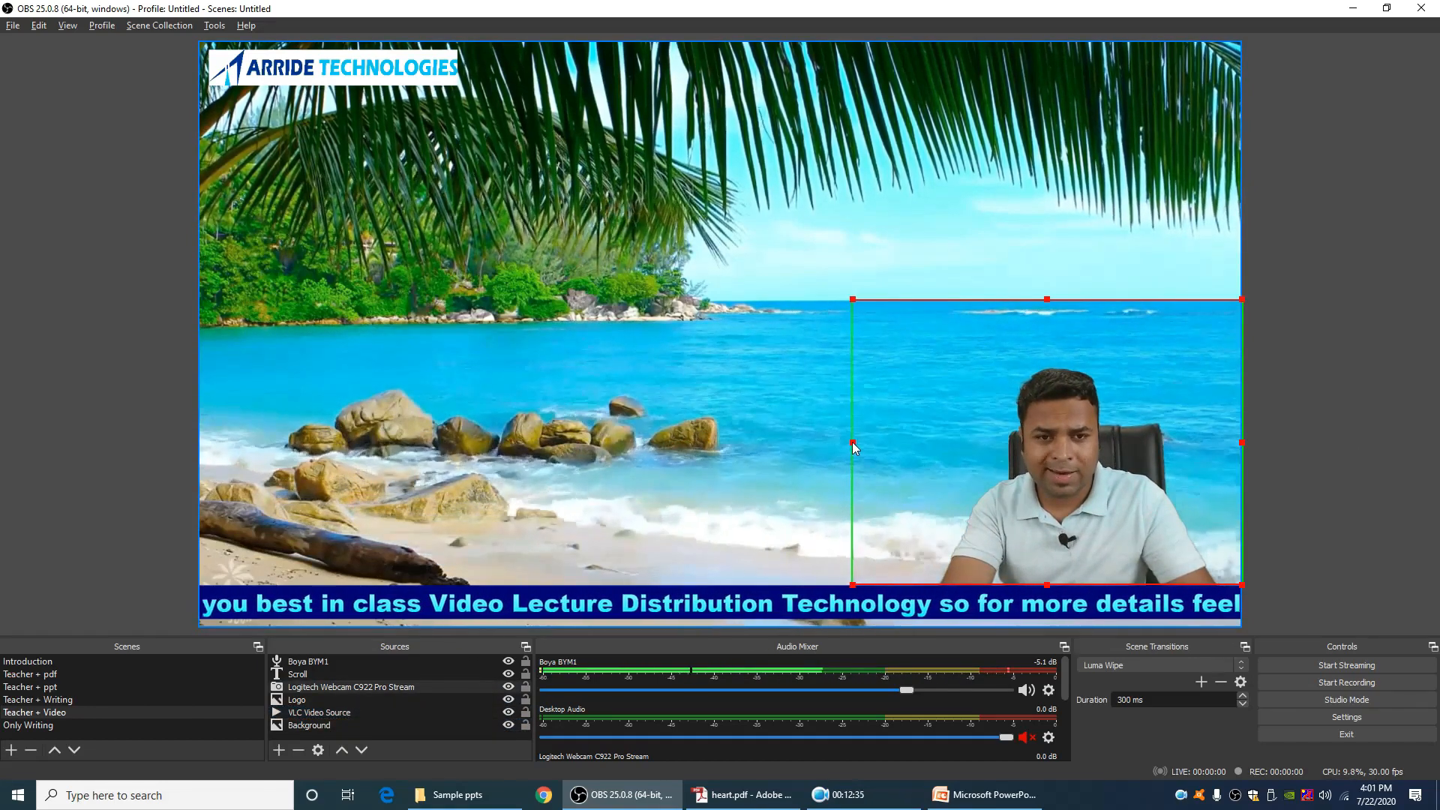
pyautogui.click(1176, 239)
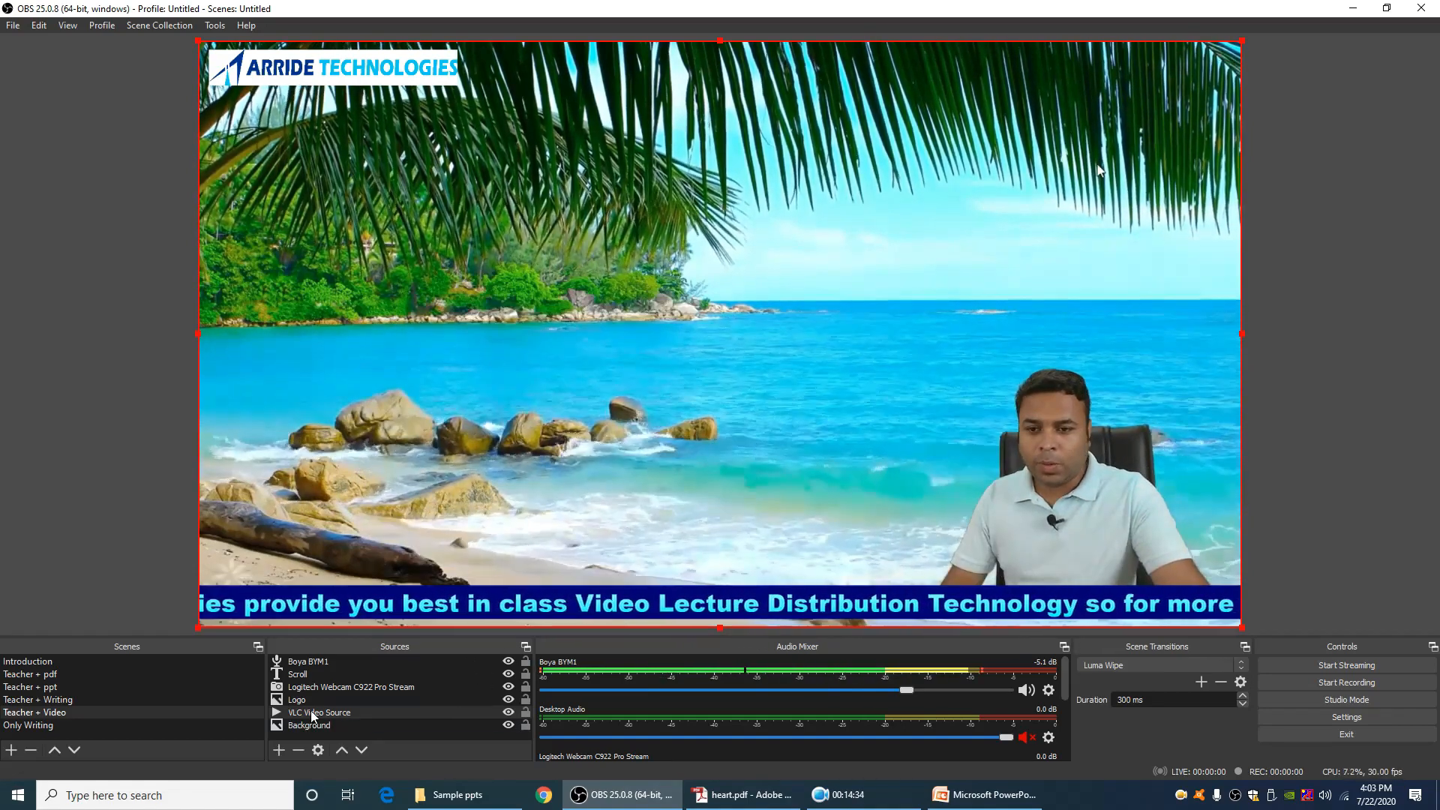
# Unlock the iPad source in the Teacher + Writing scene and copy it
pyautogui.click(83, 726)
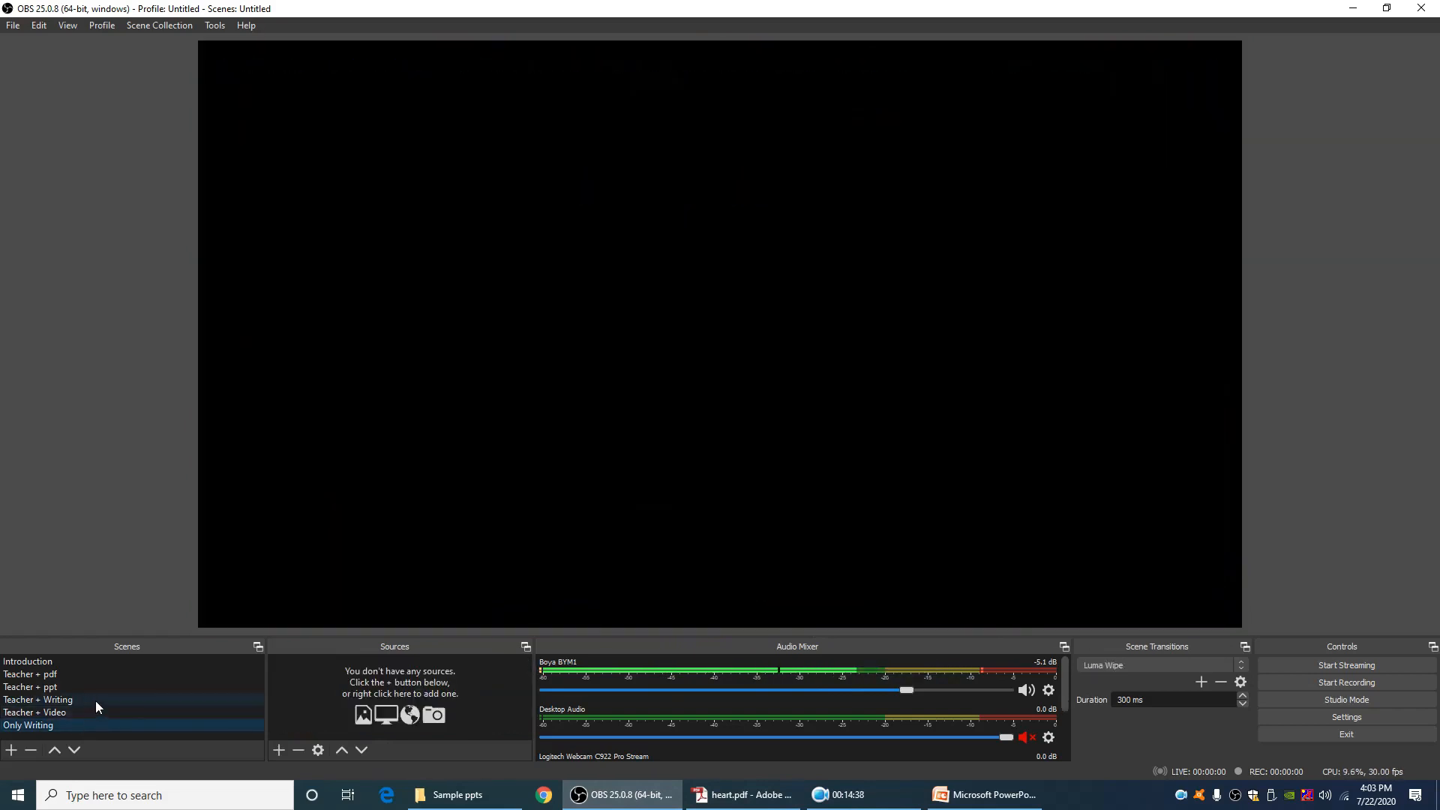
pyautogui.click(96, 701)
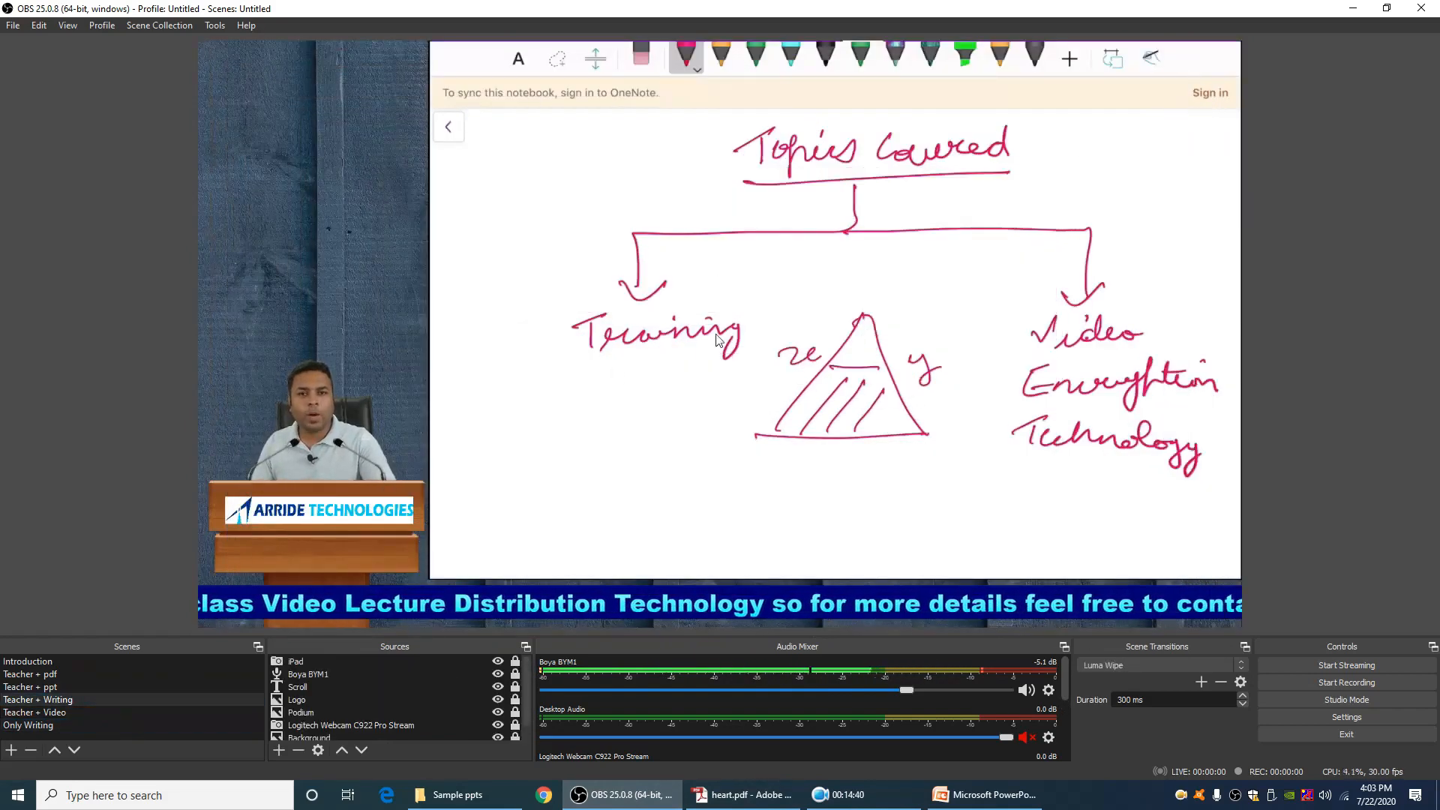
pyautogui.scroll(-1, 405, 713)
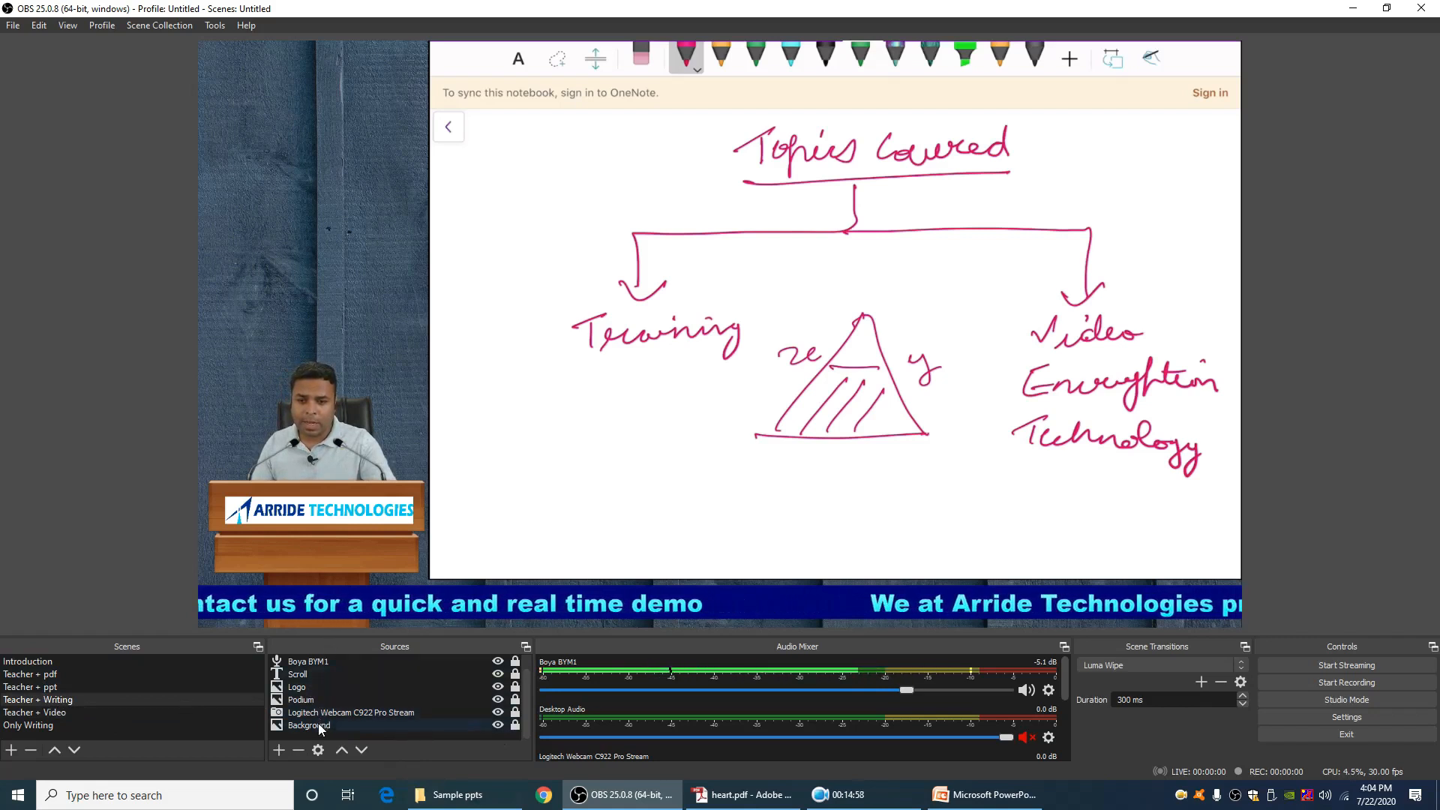
pyautogui.scroll(1, 325, 722)
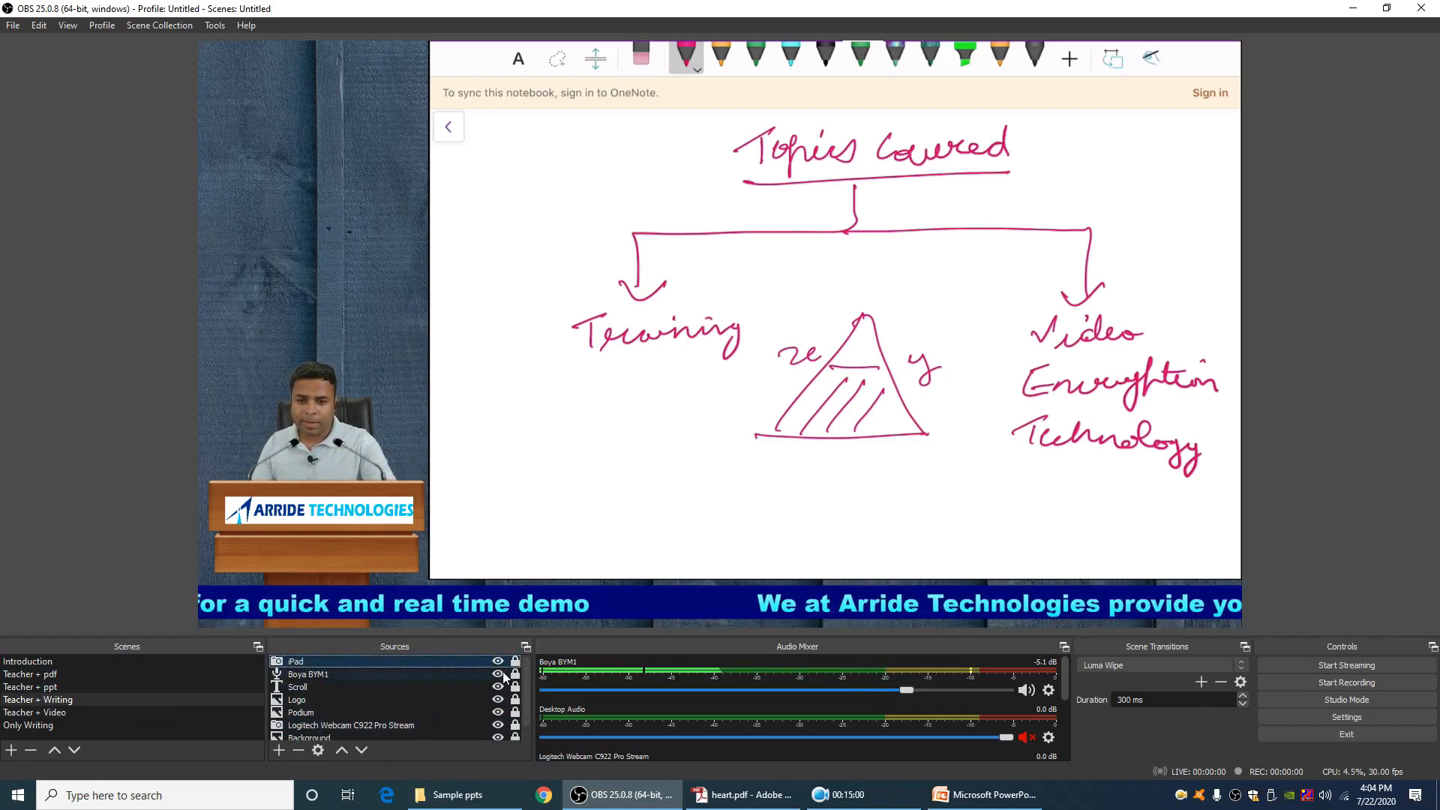
pyautogui.click(514, 664)
pyautogui.rightClick(385, 664)
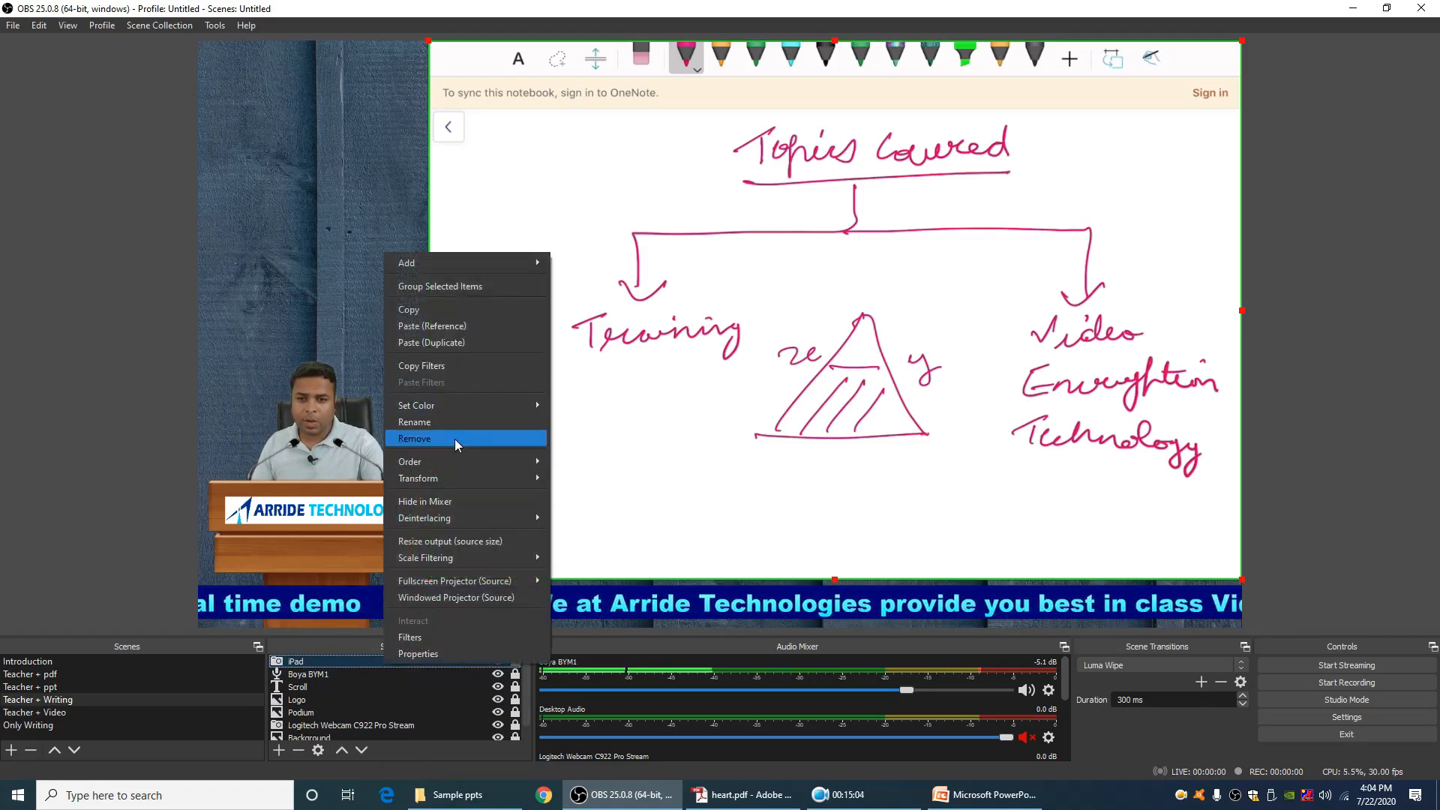
pyautogui.press('Escape')
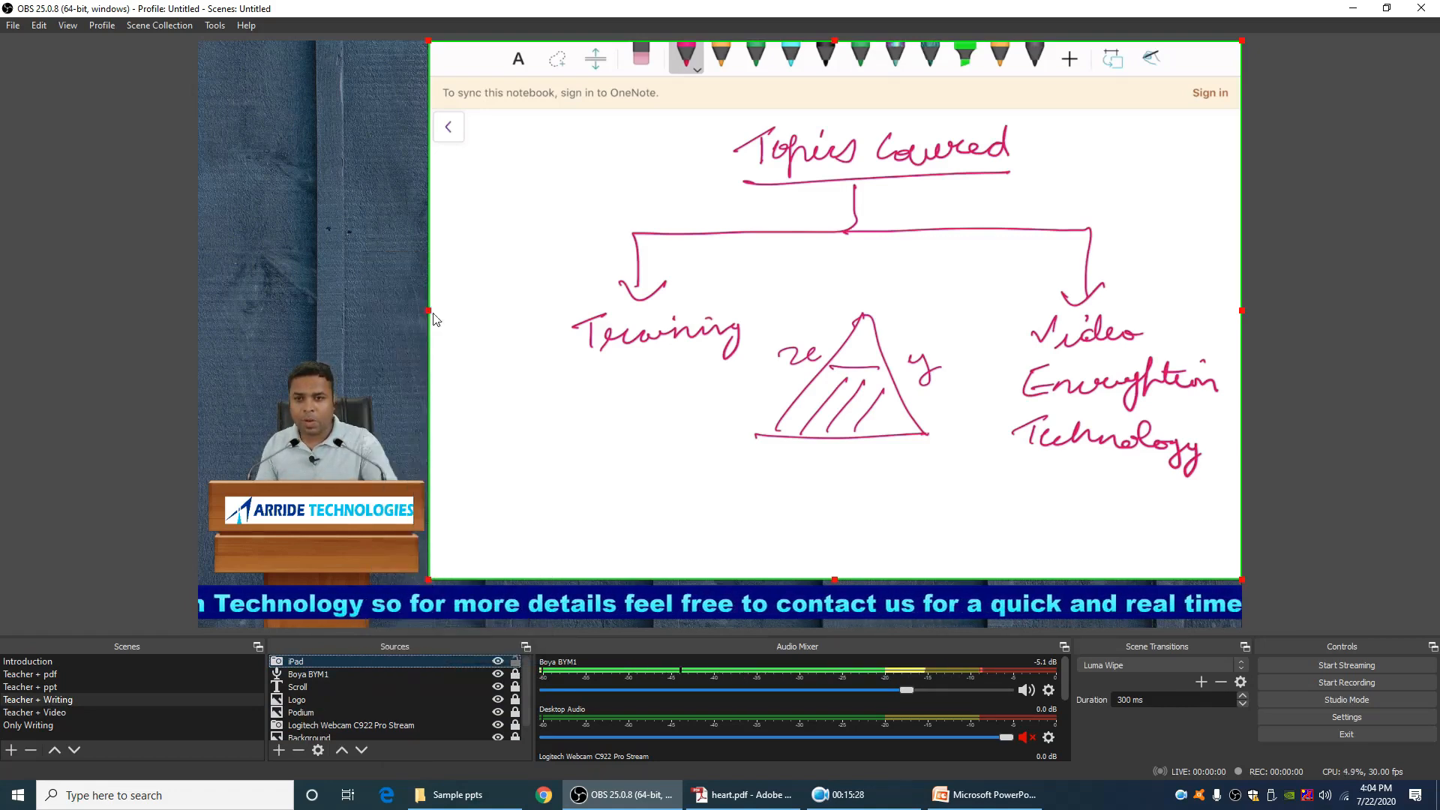
# Paste the copied iPad source into the empty Only Writing scene and stretch it to fill the canvas
pyautogui.click(120, 723)
pyautogui.click(354, 690)
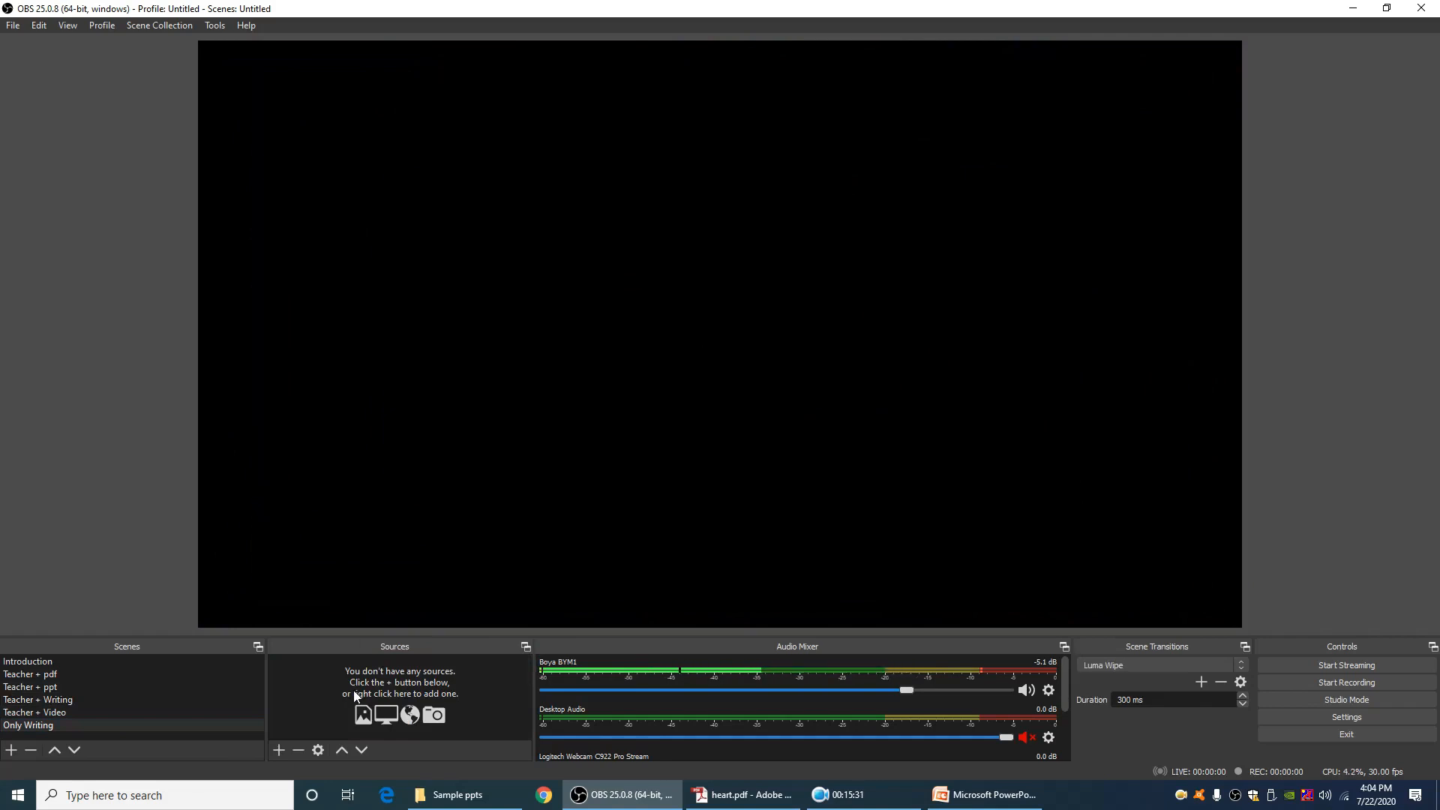
pyautogui.rightClick(353, 690)
pyautogui.click(403, 740)
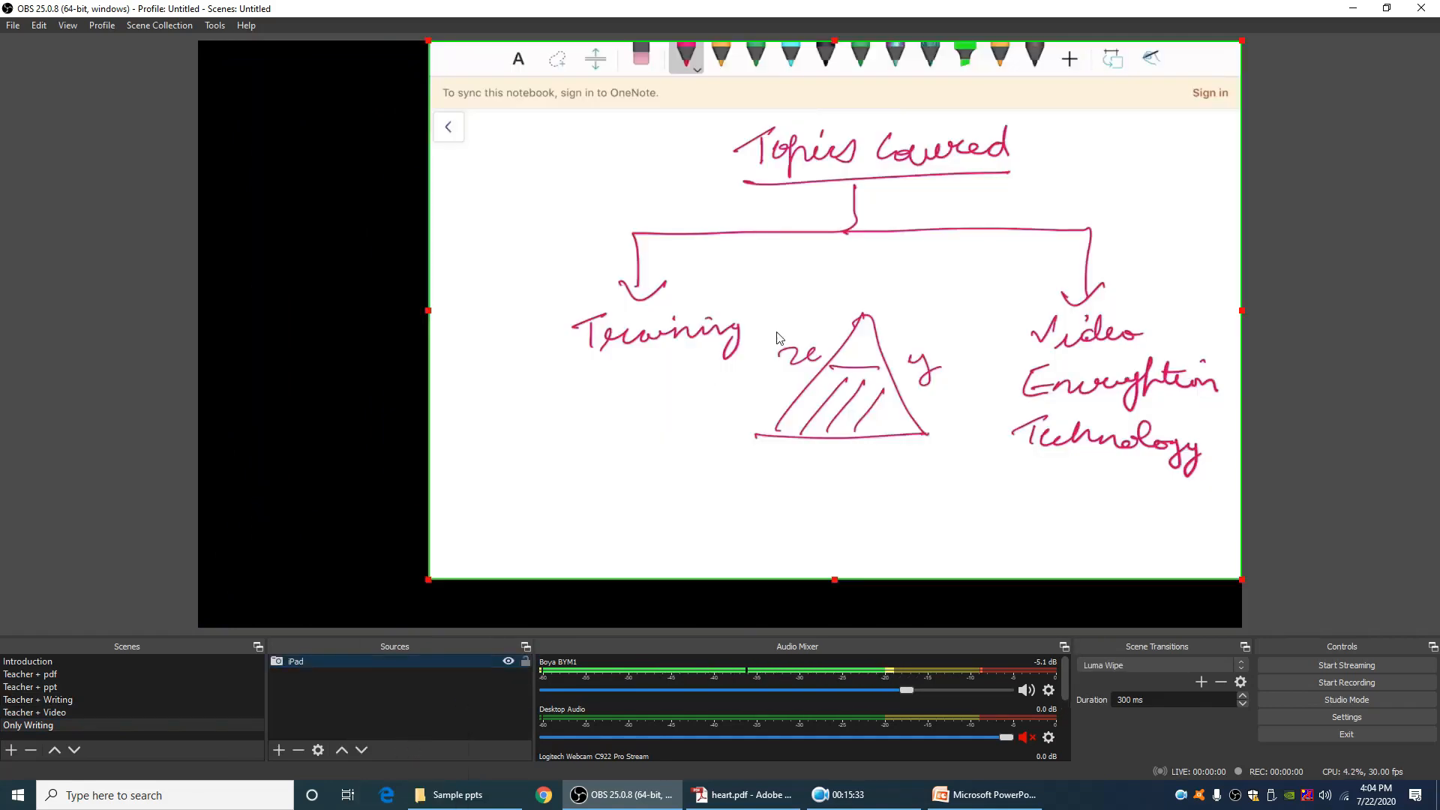
pyautogui.hotkey('ctrl', 's')
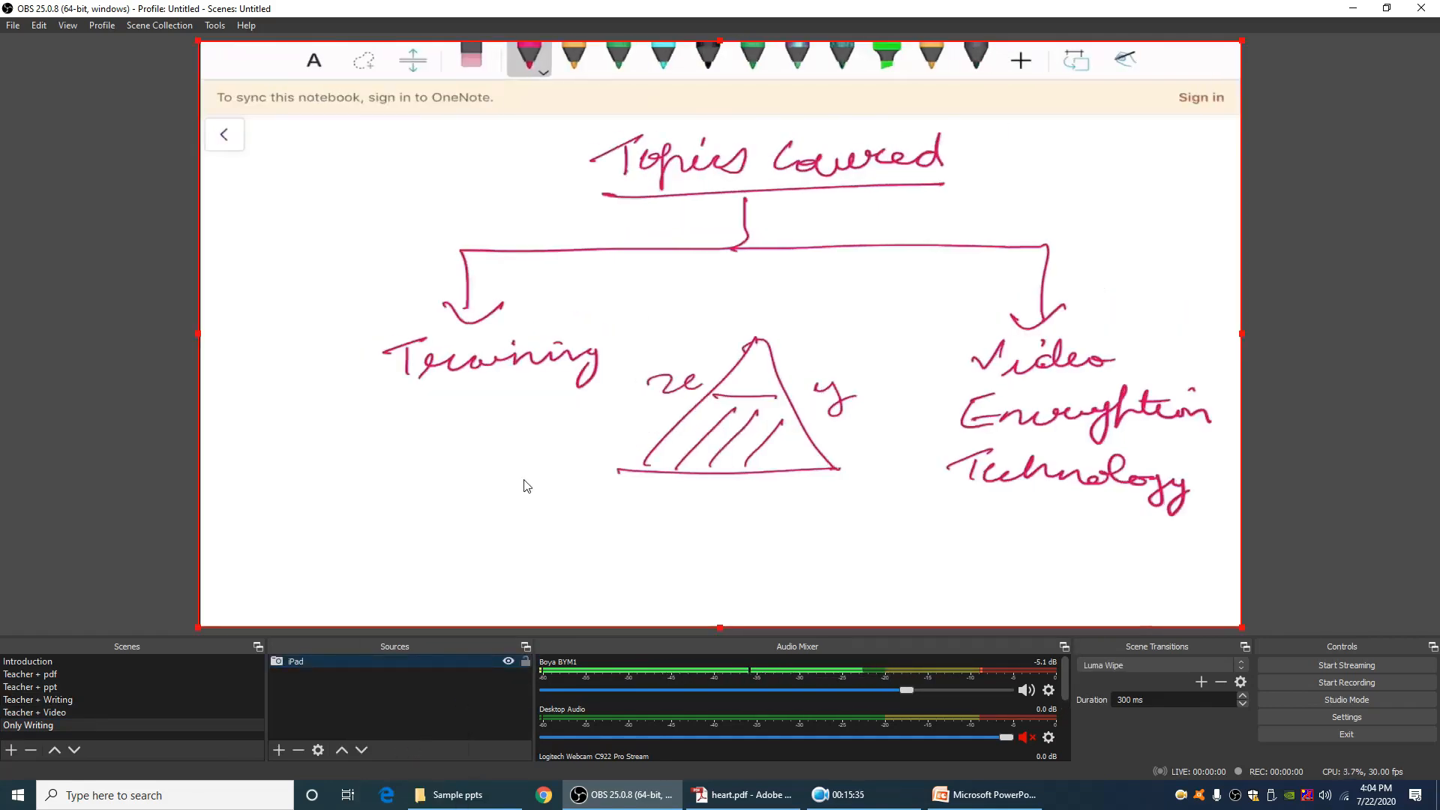
# Copy the Boya BYM1 microphone source from the Teacher + Video scene and paste it as a reference into the Only Writing scene
pyautogui.click(71, 713)
pyautogui.click(353, 663)
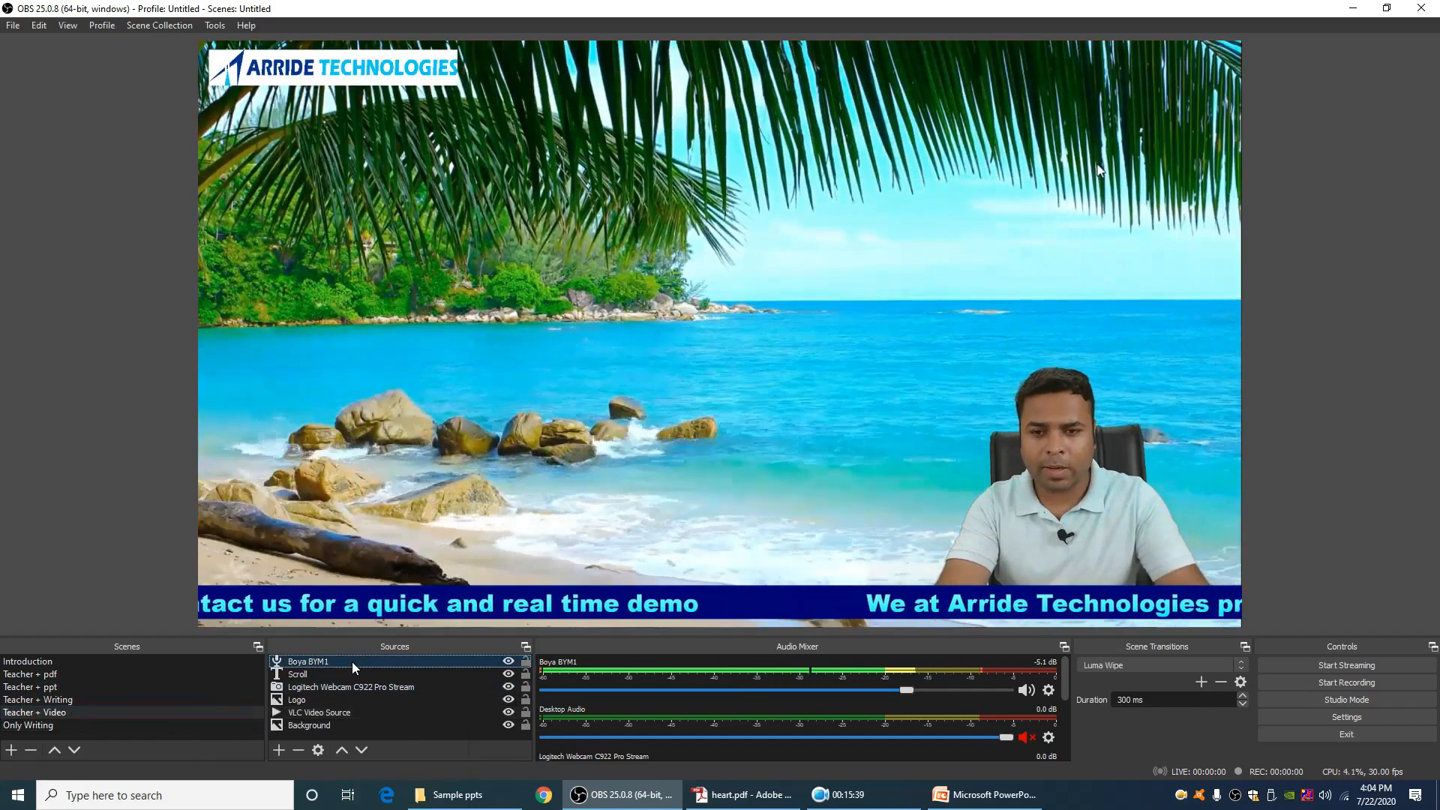
pyautogui.rightClick(354, 666)
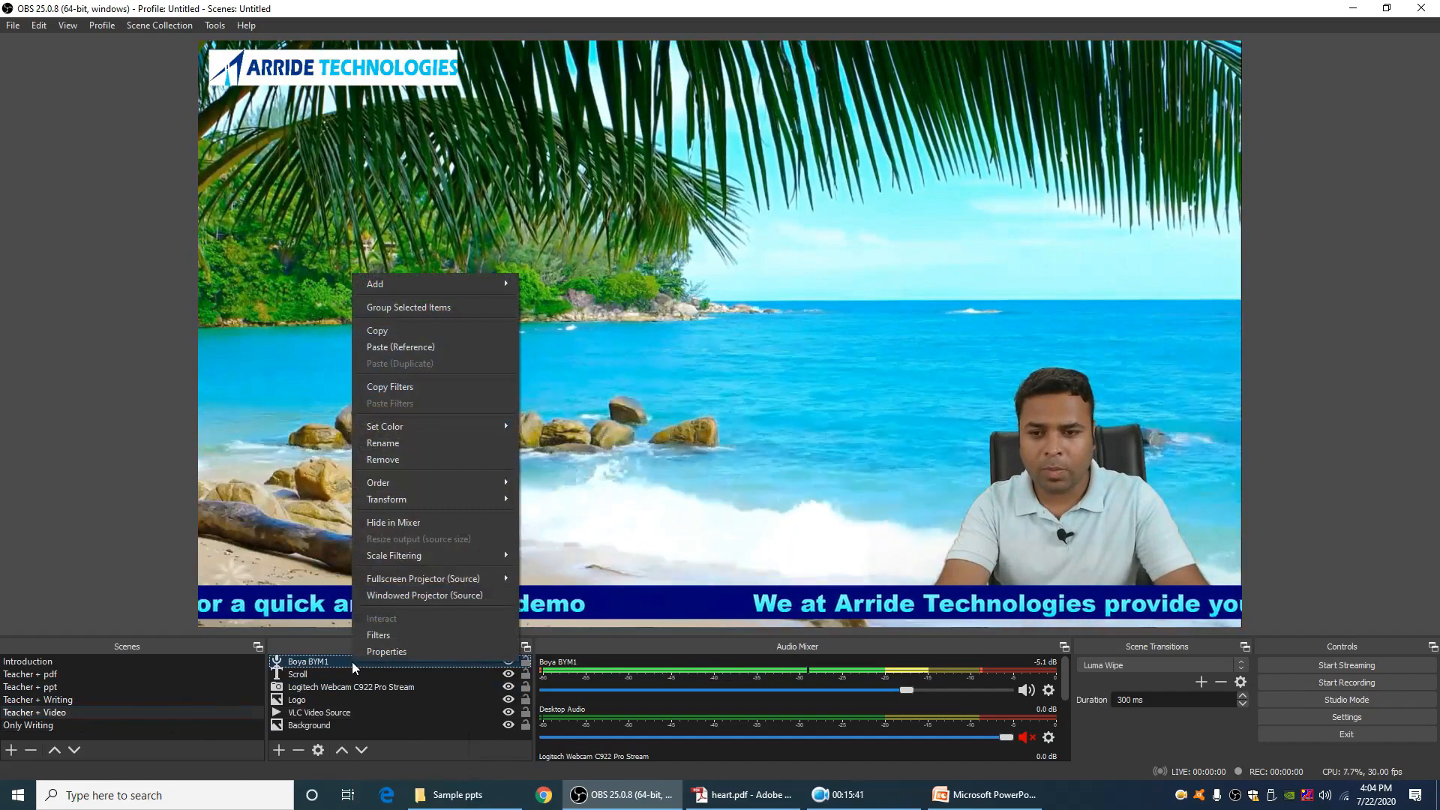
pyautogui.click(407, 333)
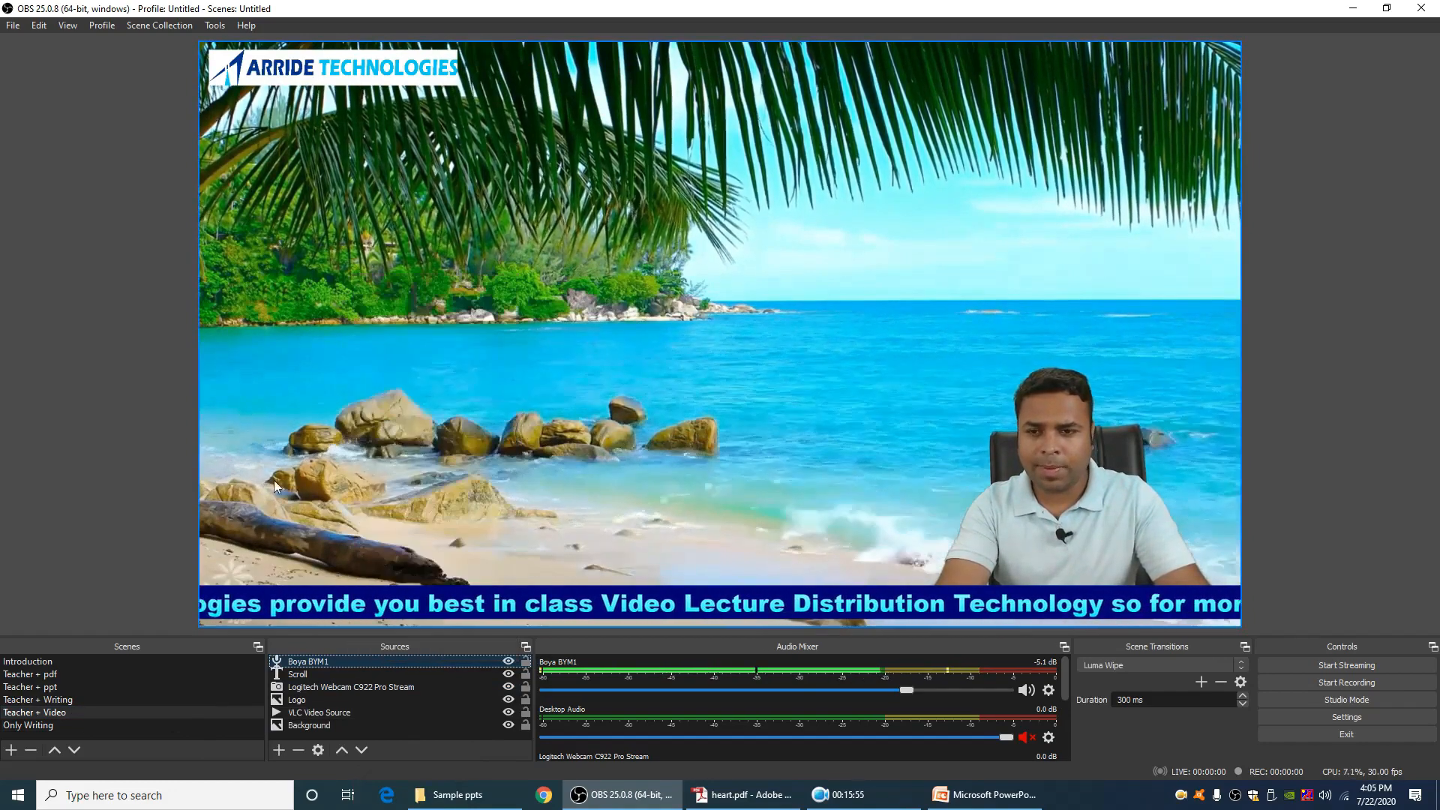
pyautogui.click(129, 726)
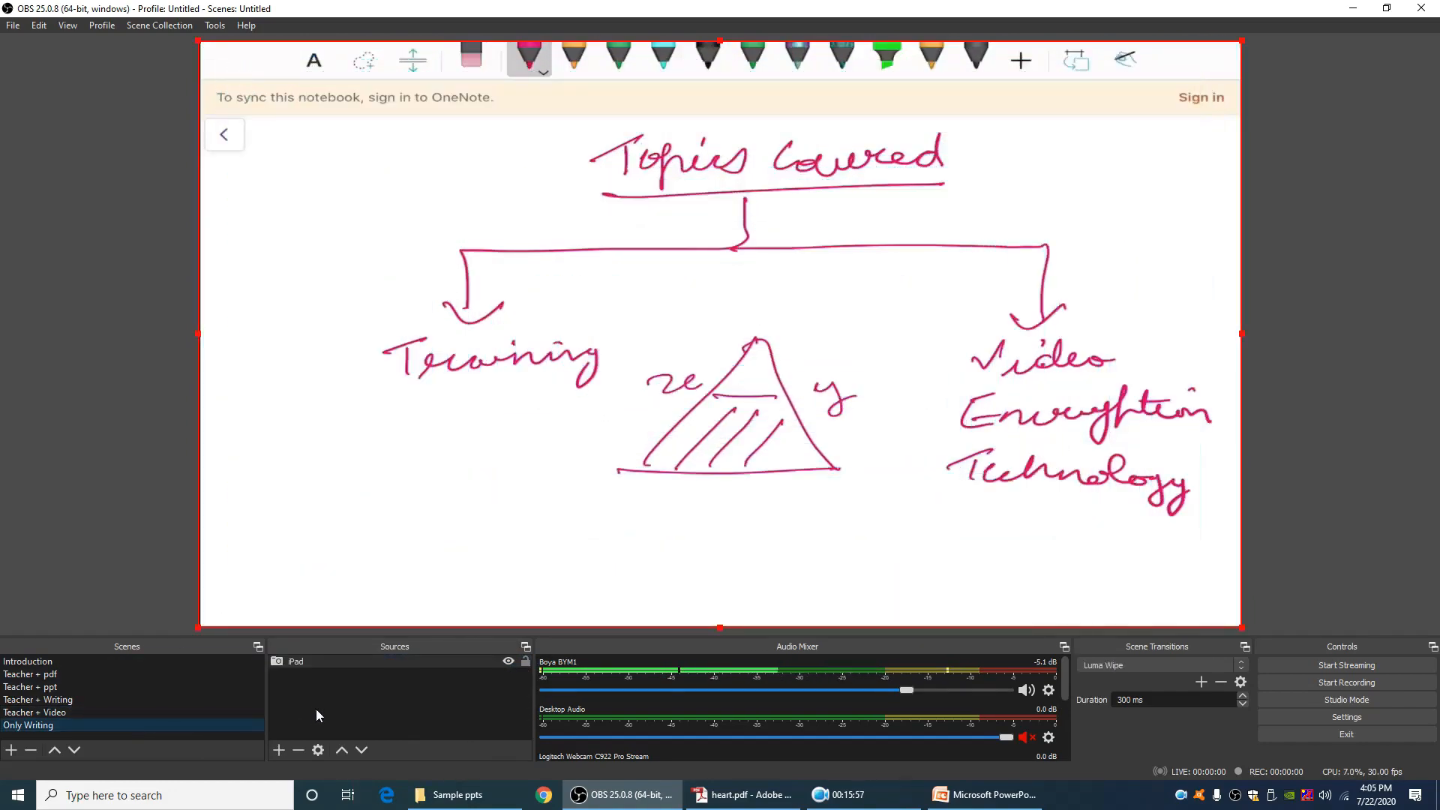
pyautogui.rightClick(316, 708)
pyautogui.click(367, 637)
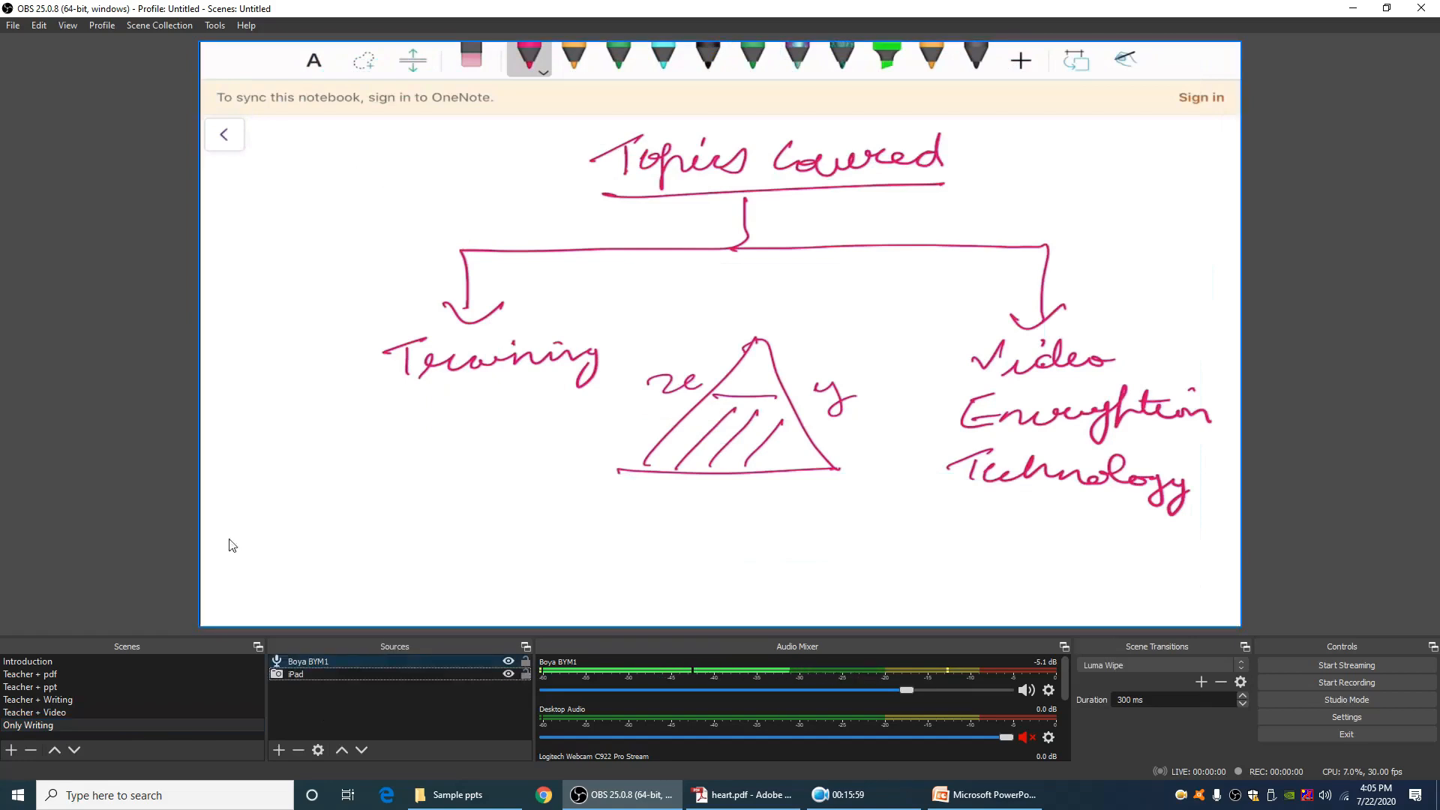
# Preview all six scenes in order, from Introduction through the teacher scenes to Only Writing
pyautogui.click(87, 663)
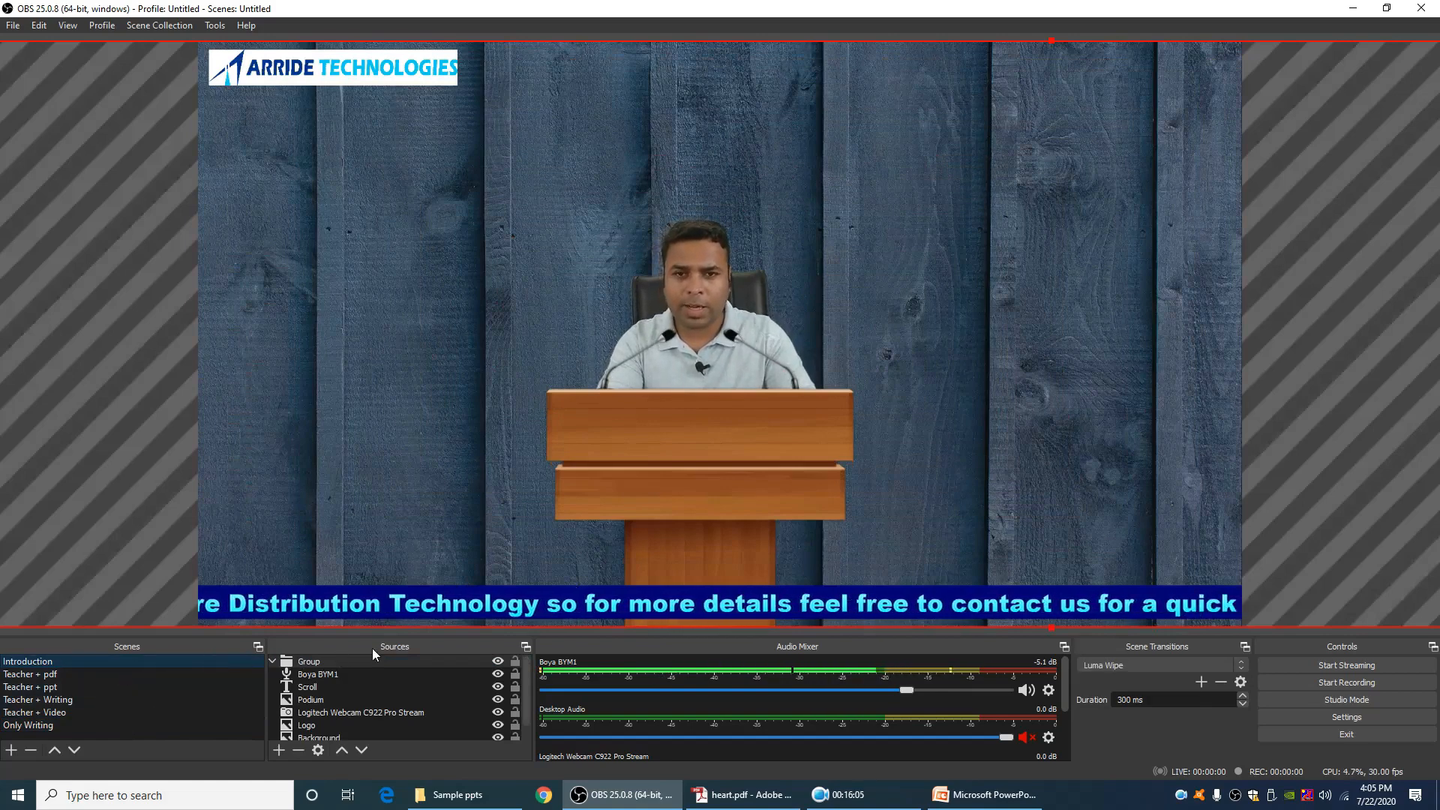
pyautogui.click(52, 674)
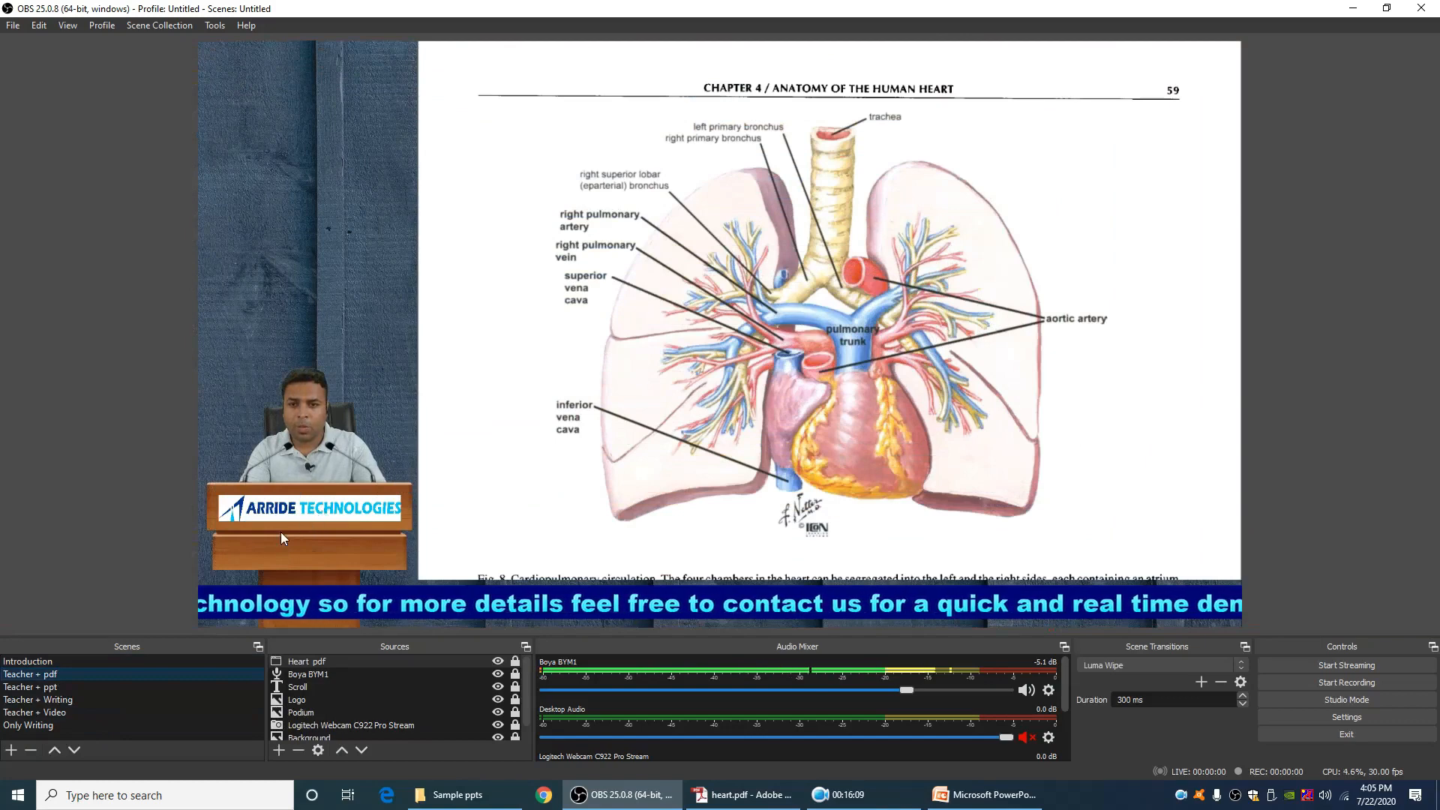
pyautogui.click(84, 701)
pyautogui.click(100, 690)
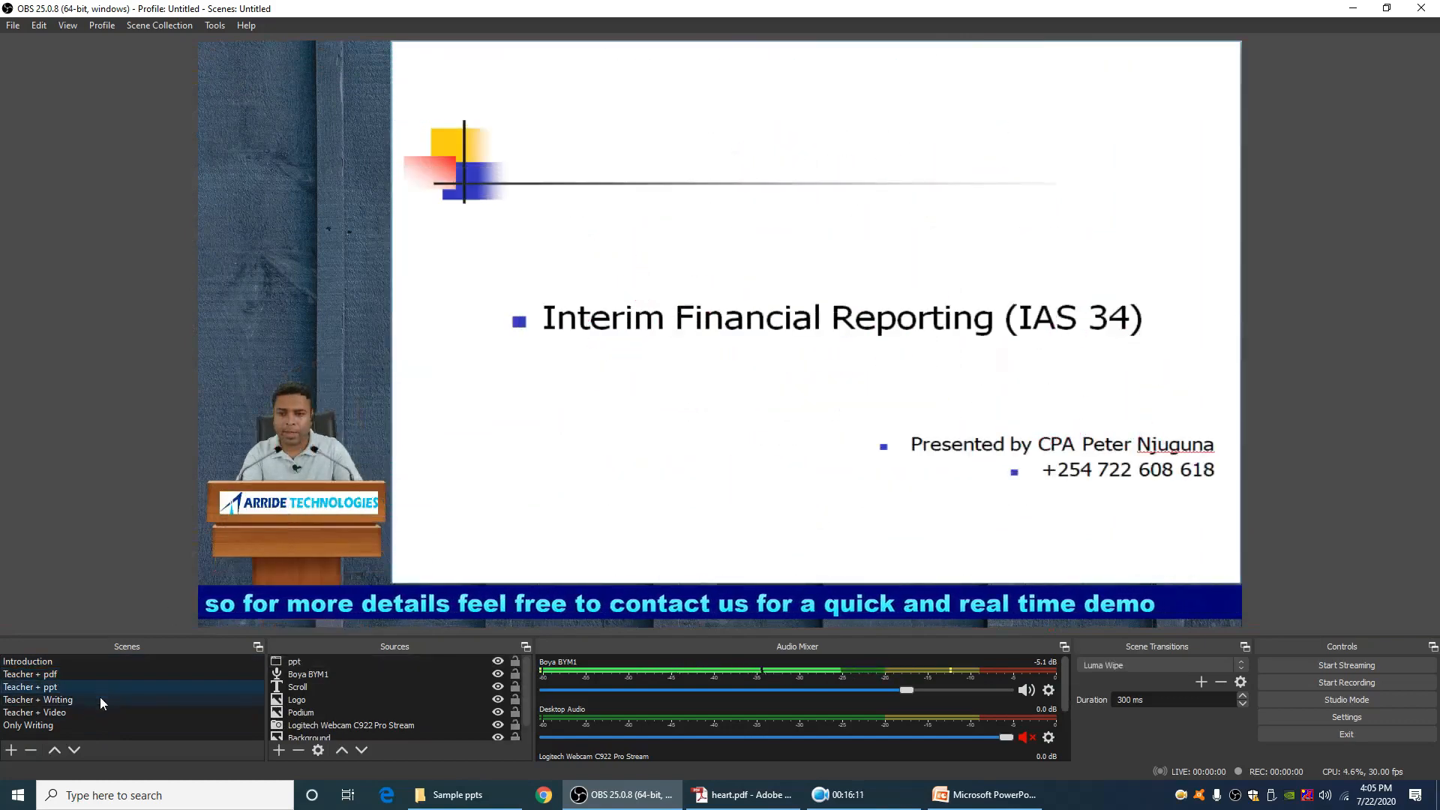
pyautogui.click(100, 696)
pyautogui.click(97, 712)
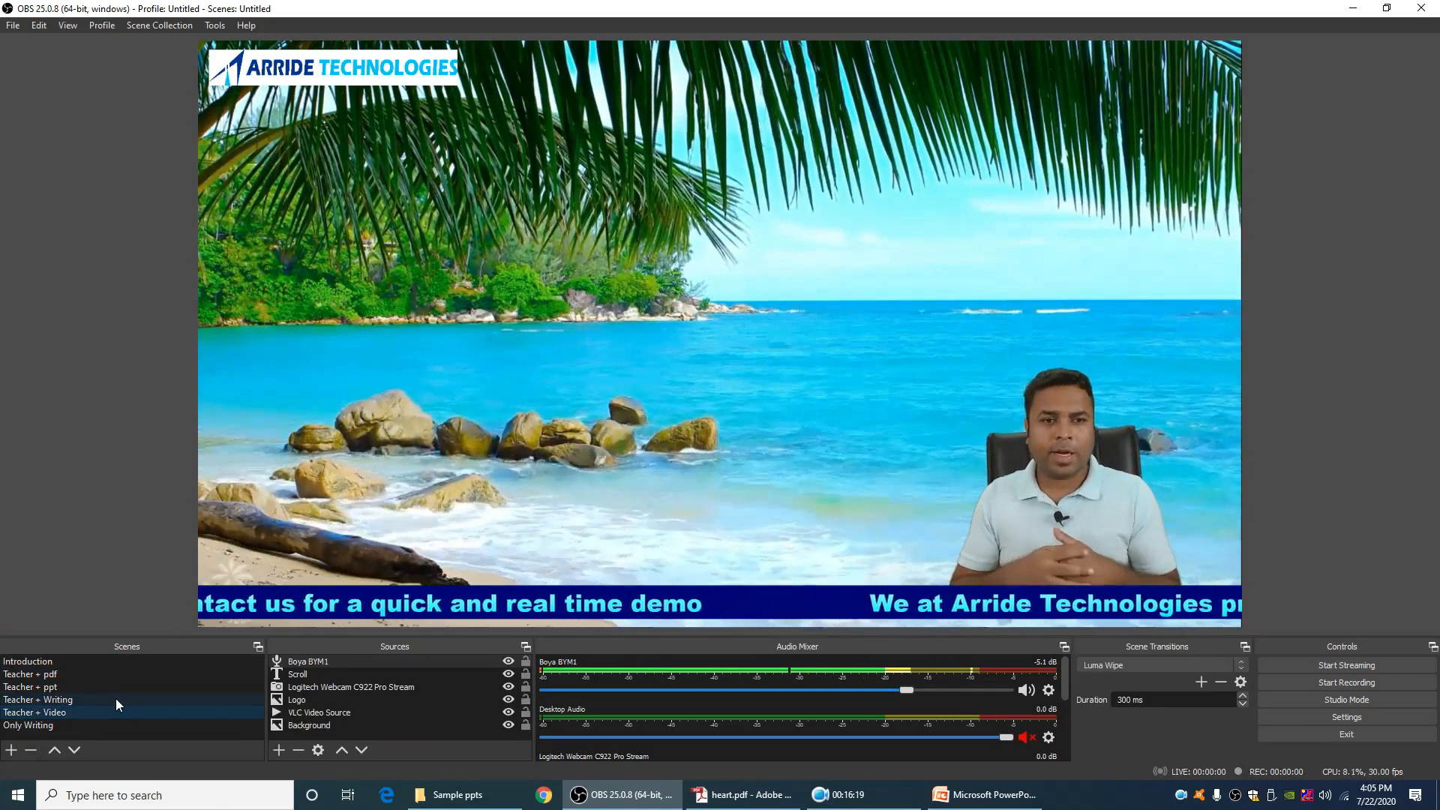
pyautogui.click(183, 725)
# Return to Introduction by way of Teacher + pdf and run quickly through every scene to check the transitions
pyautogui.click(178, 673)
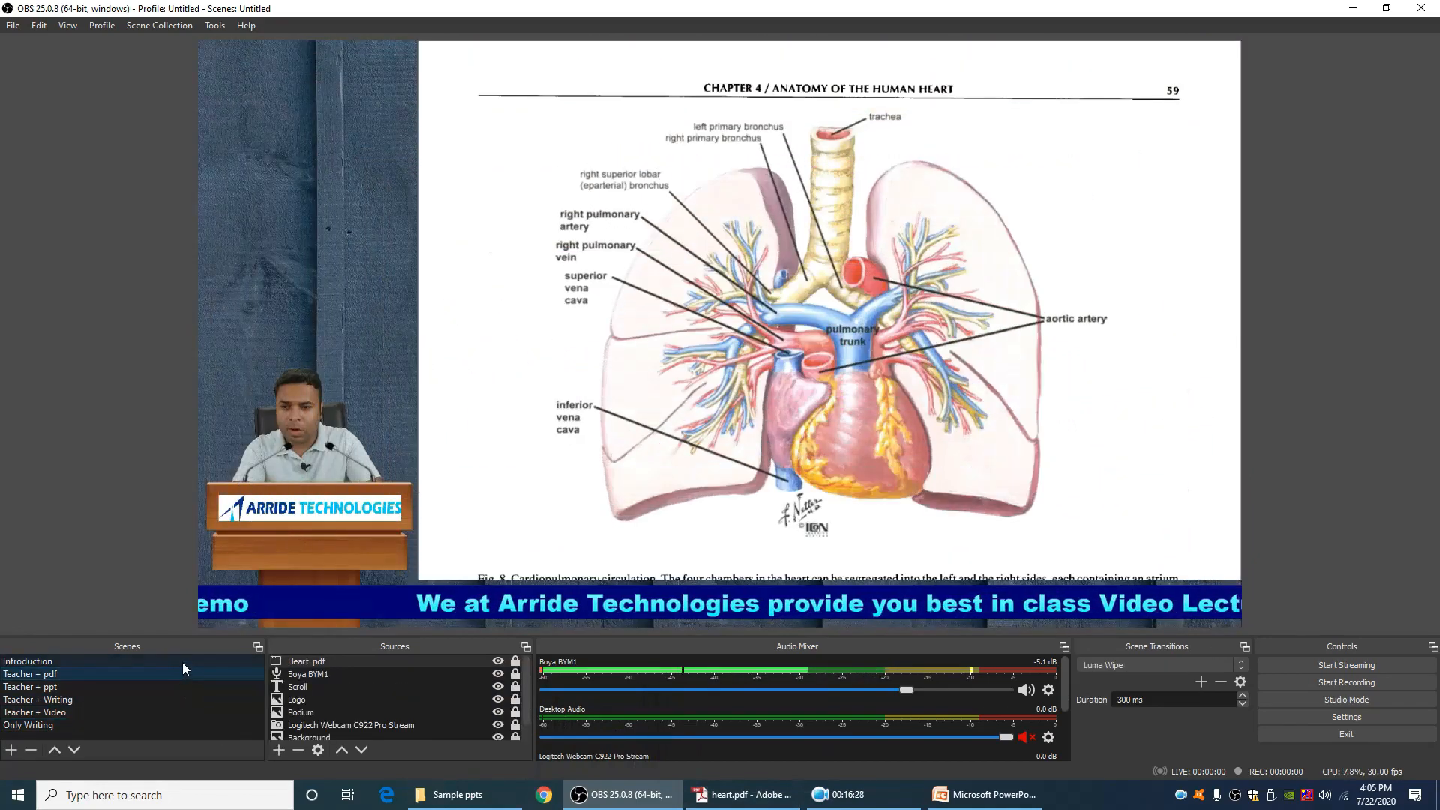
pyautogui.click(182, 663)
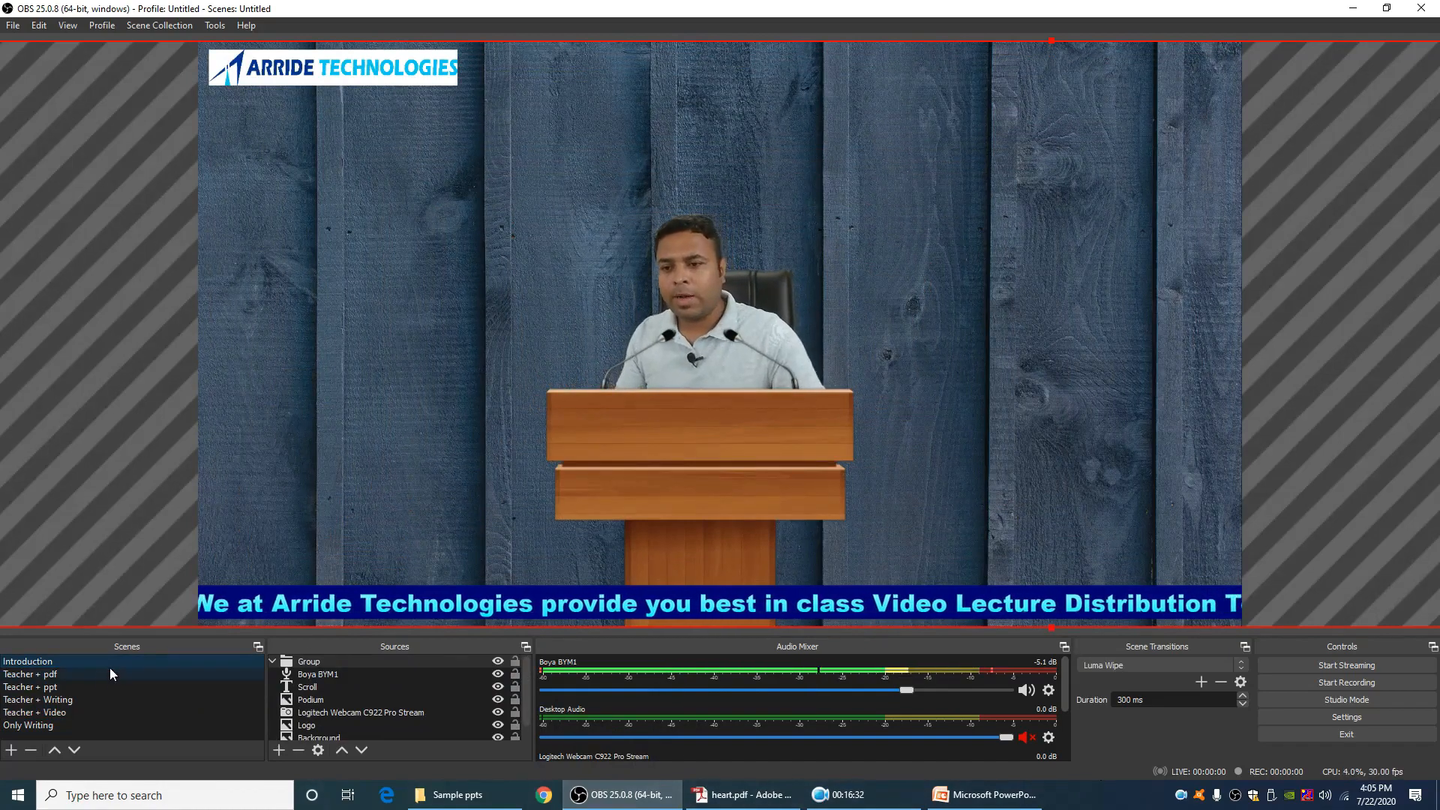
pyautogui.click(85, 675)
pyautogui.click(87, 688)
pyautogui.click(88, 700)
pyautogui.click(88, 713)
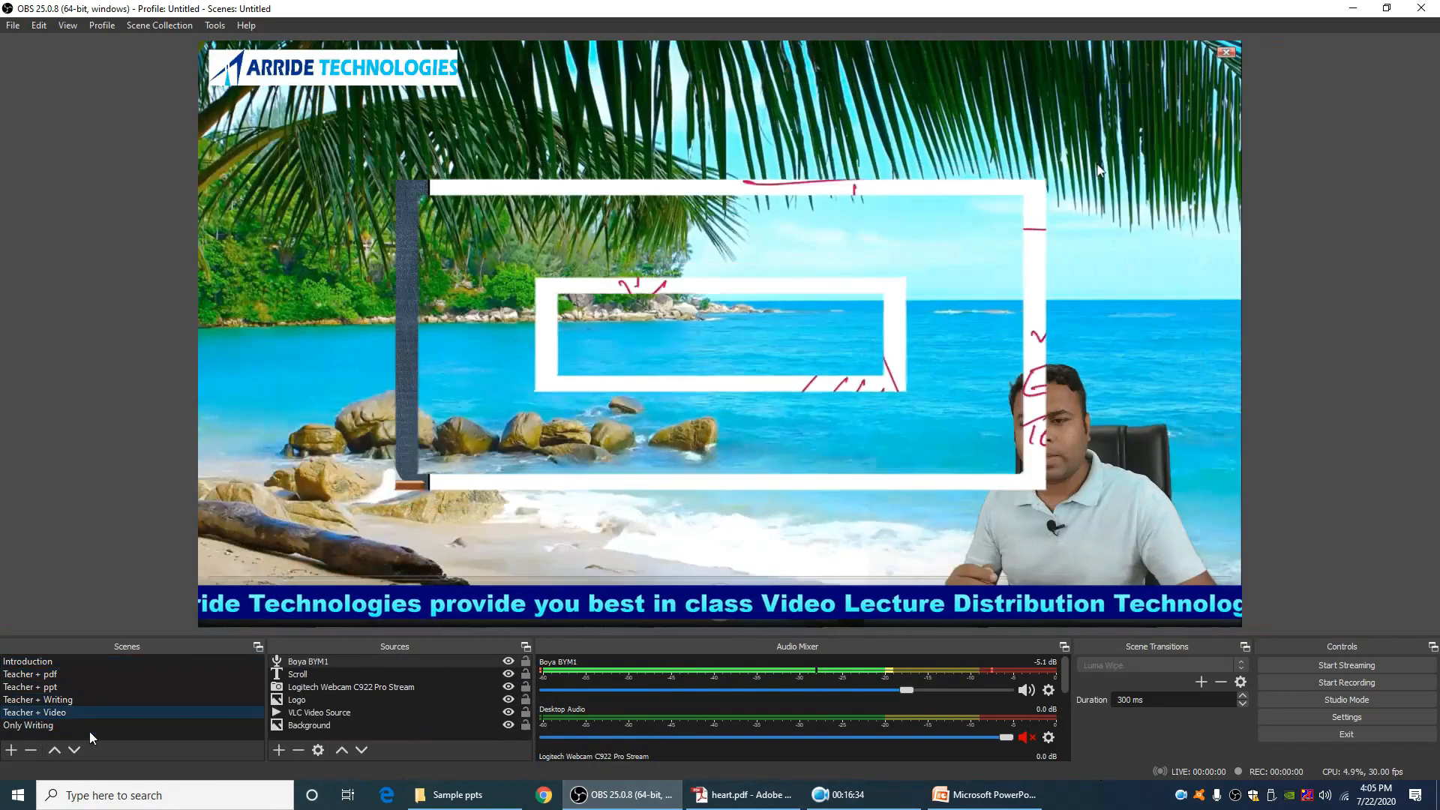
pyautogui.click(96, 728)
# Step through the scenes one at a time with the keyboard, starting at Introduction and ending at Only Writing
pyautogui.click(110, 663)
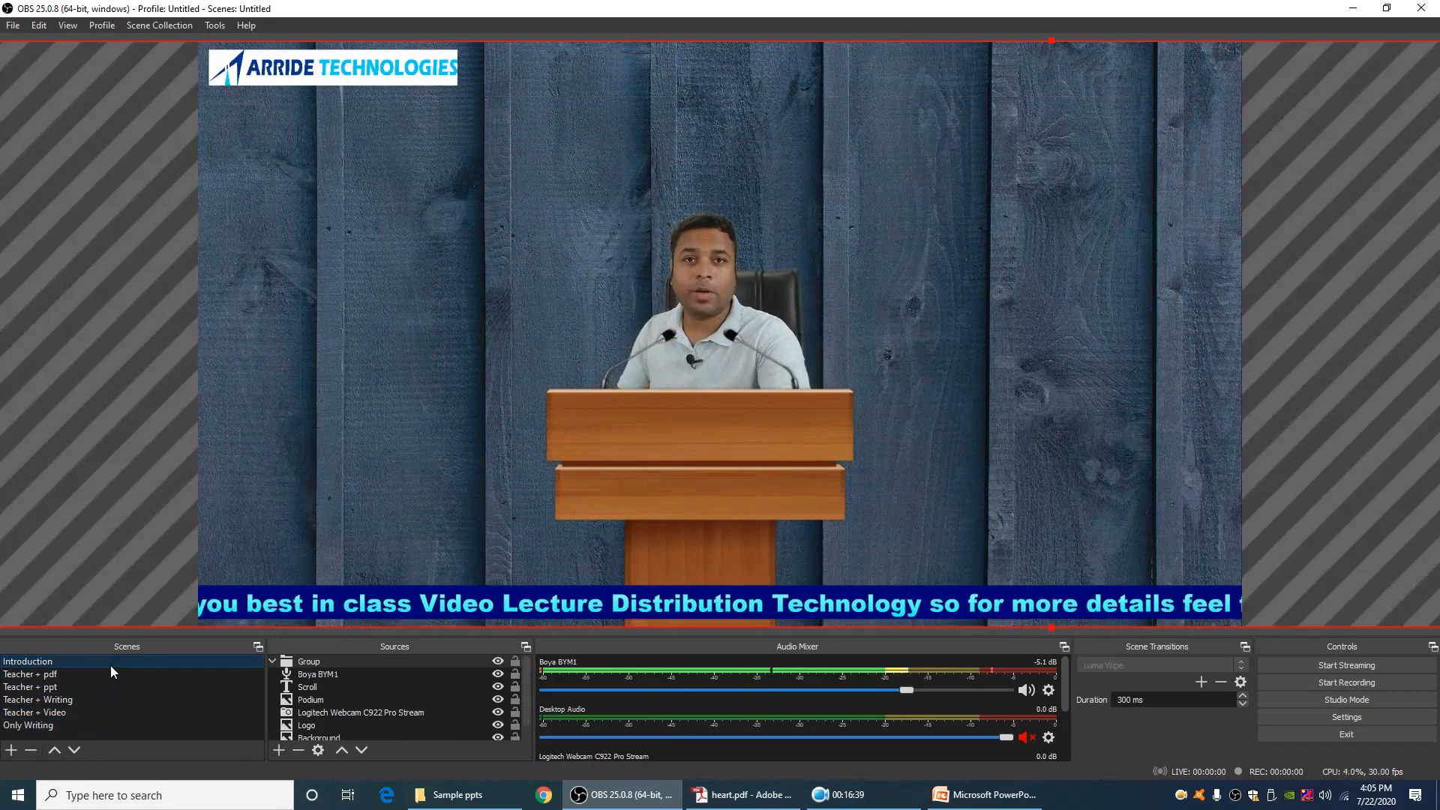
pyautogui.press('Down')
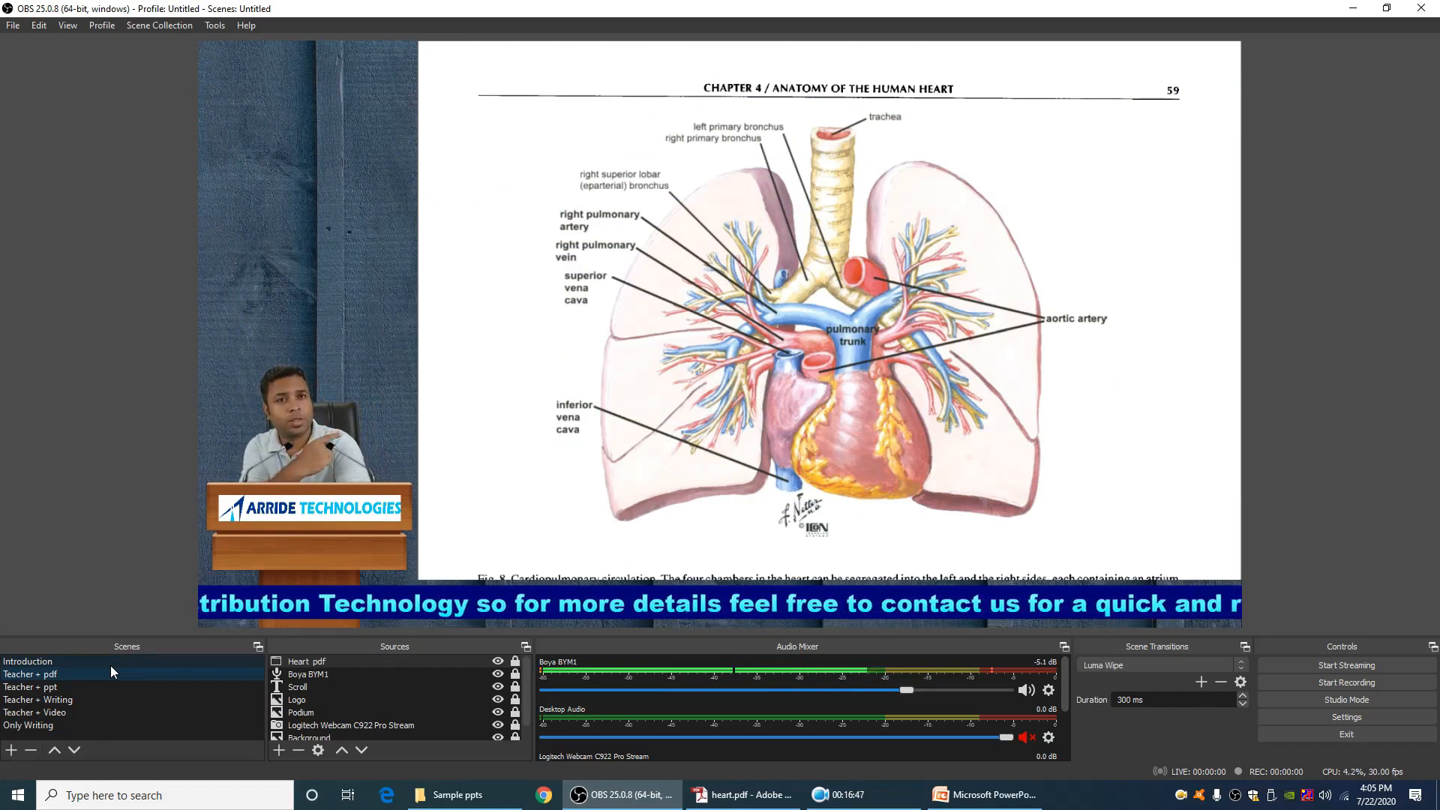
pyautogui.press('Down')
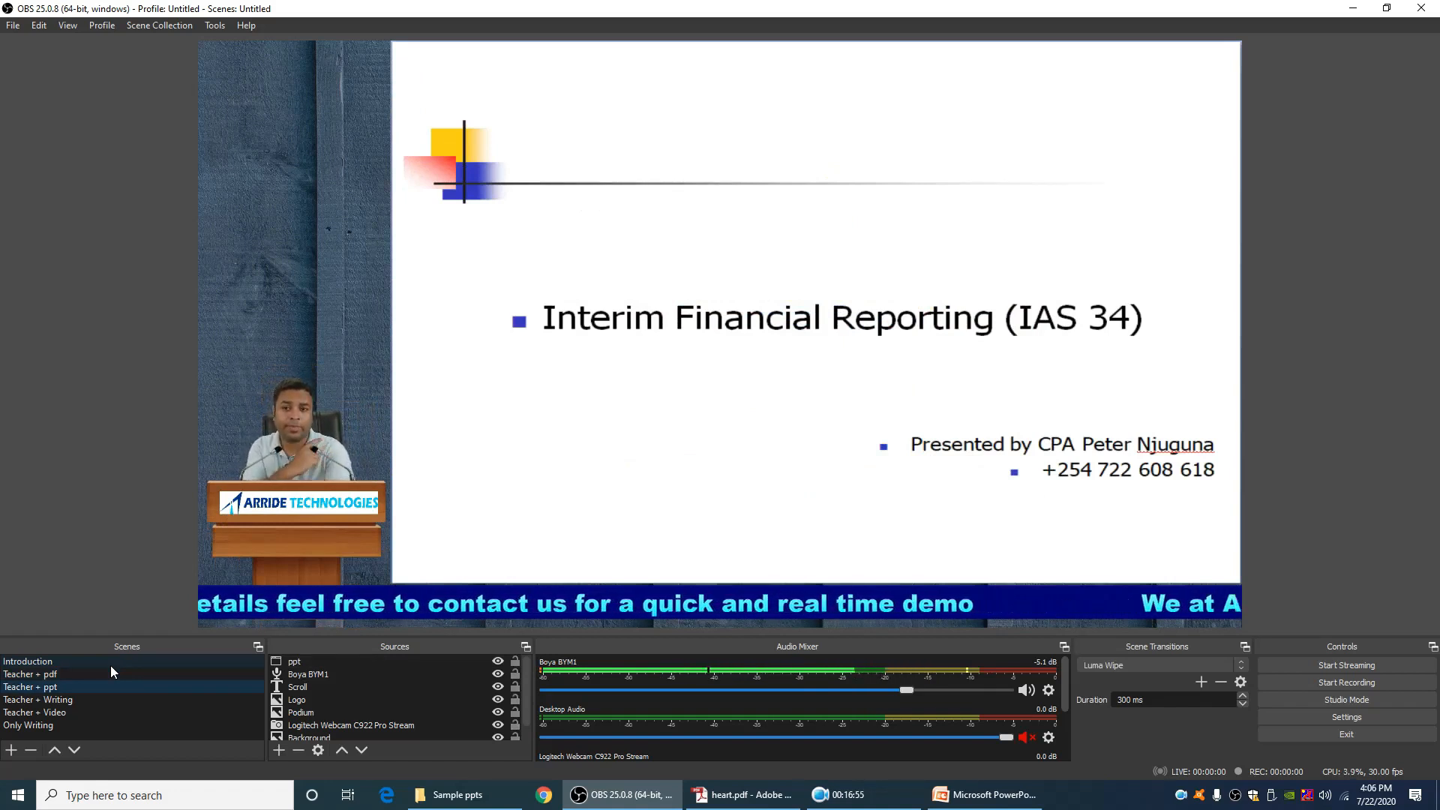
pyautogui.press('Down')
pyautogui.press('Down')
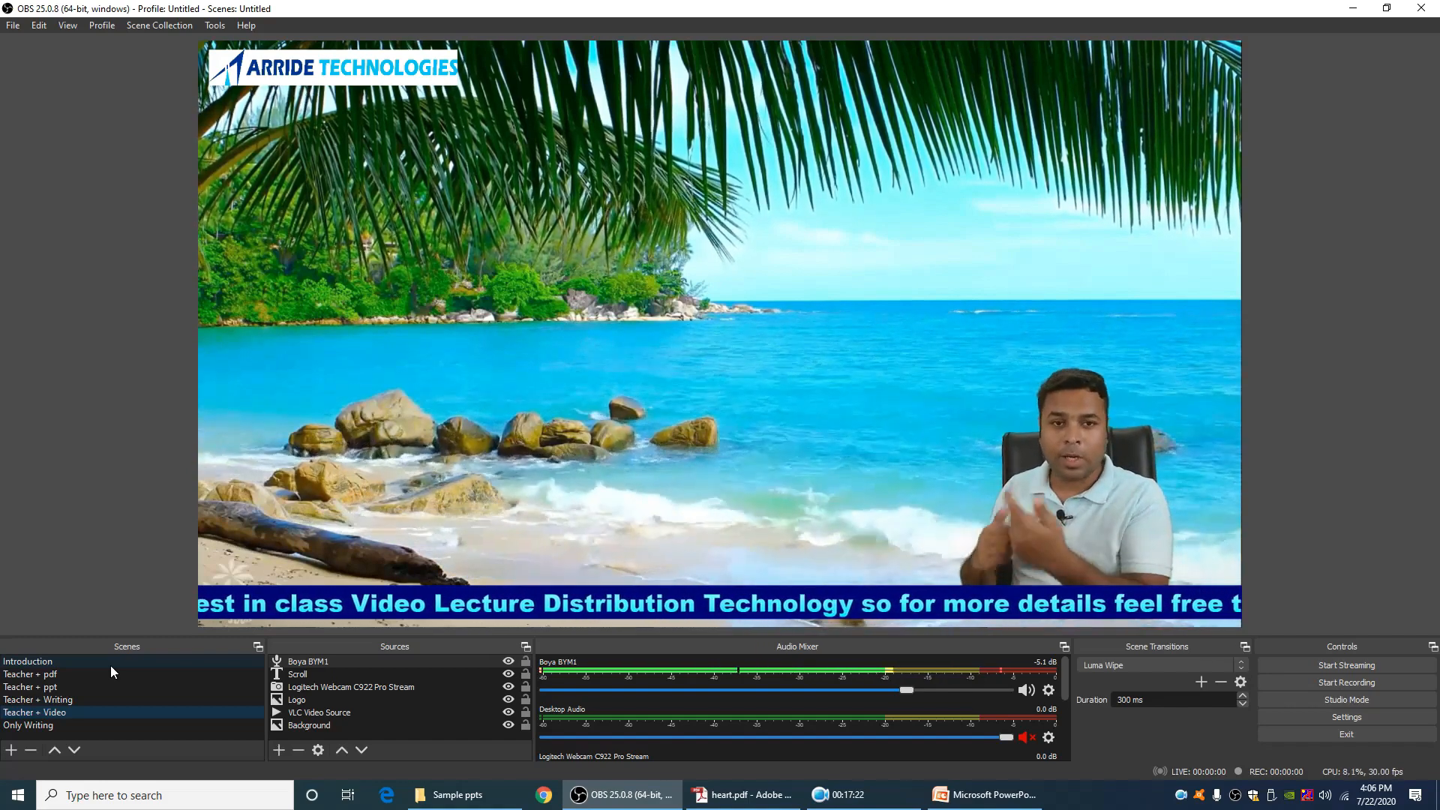
pyautogui.press('Down')
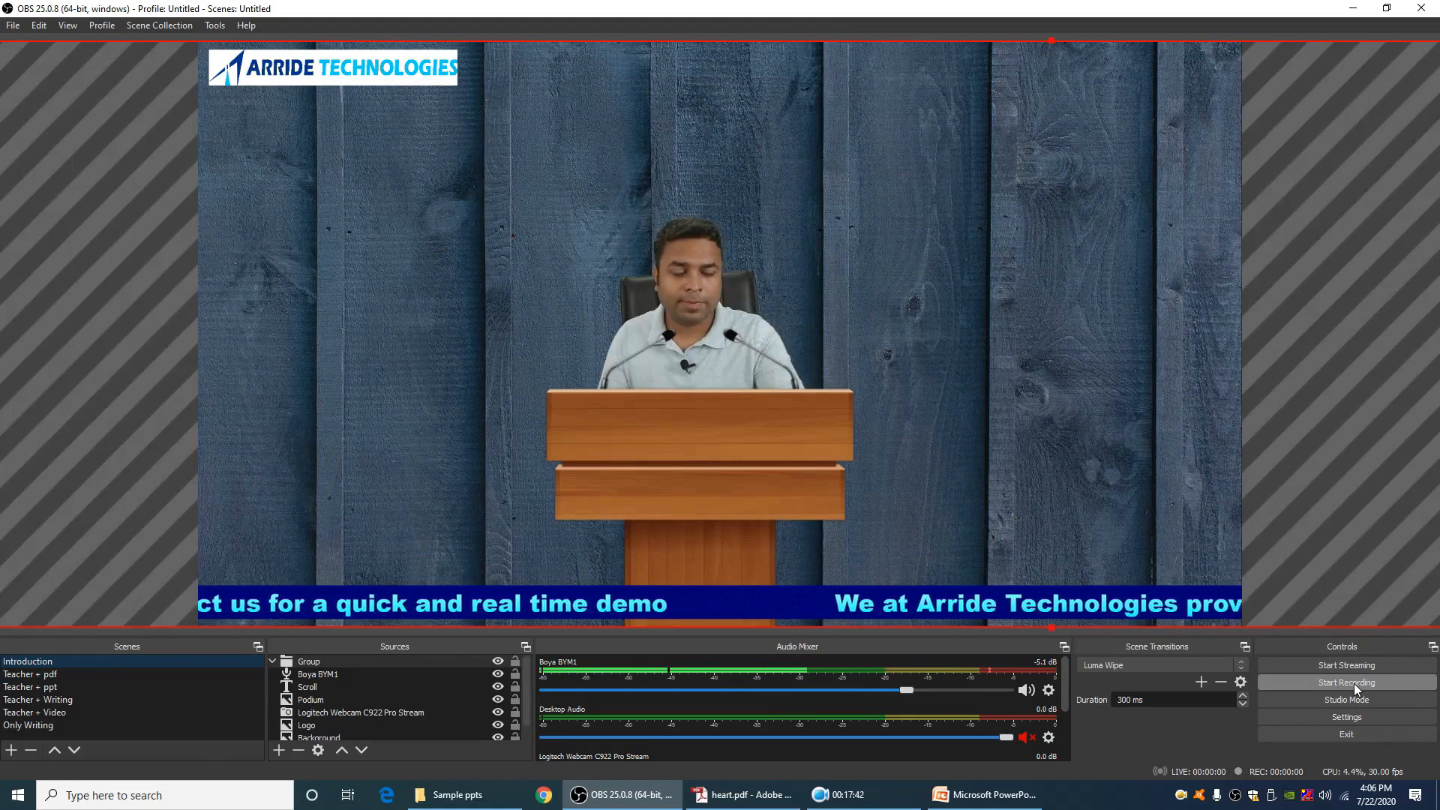
# Start recording on the Introduction scene, switch to Teacher + pdf, and bring heart.pdf up in Adobe Reader
pyautogui.click(1354, 684)
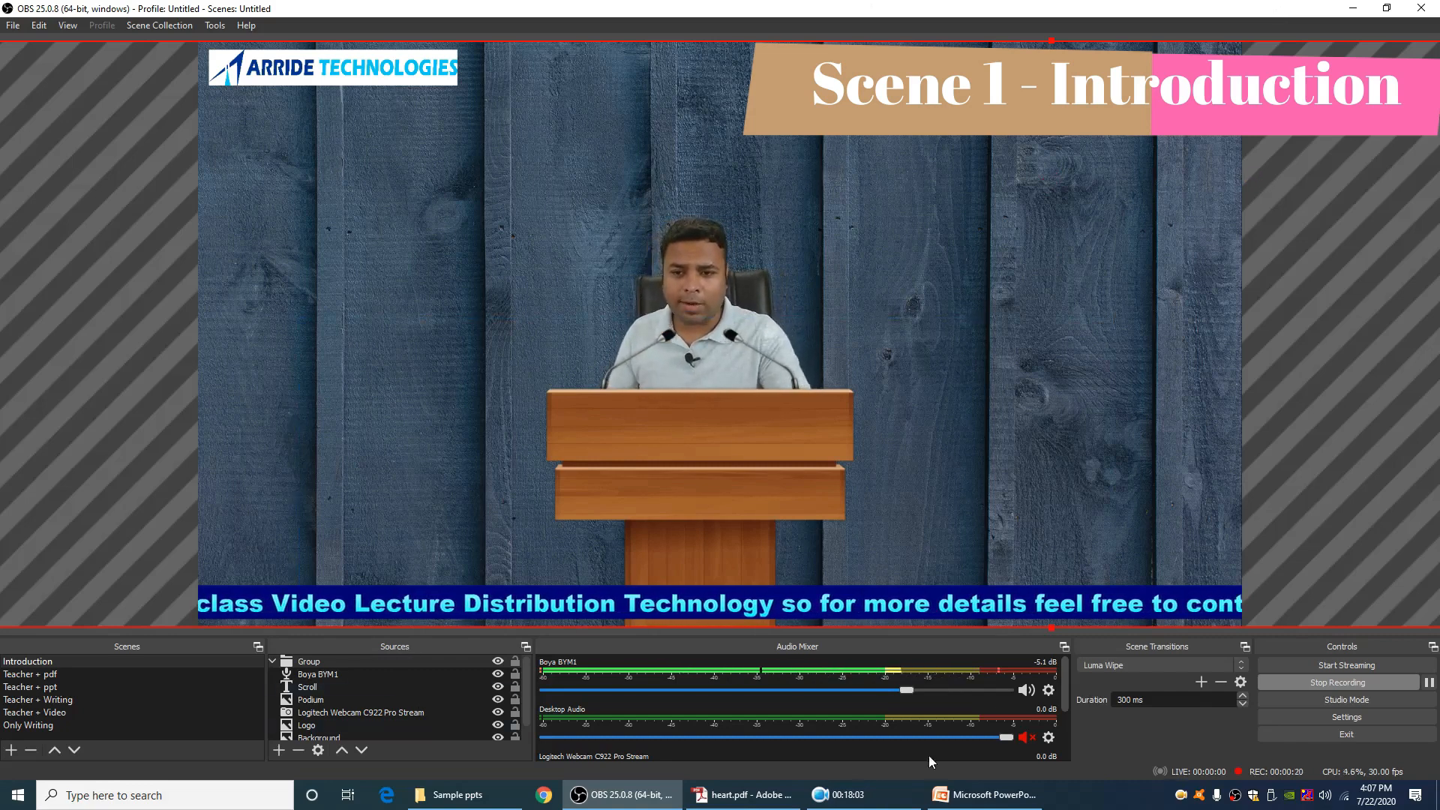
pyautogui.press('Down')
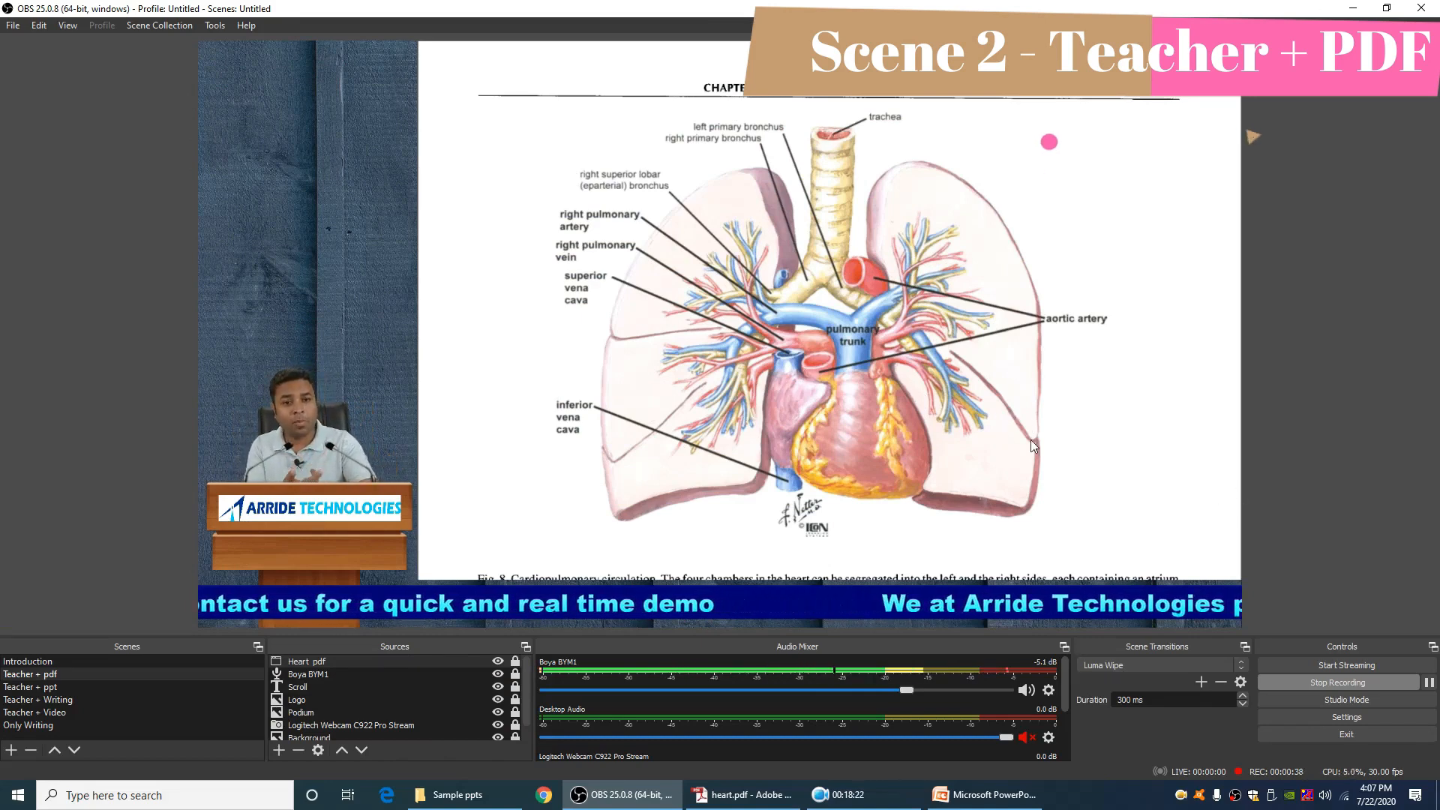
pyautogui.click(979, 799)
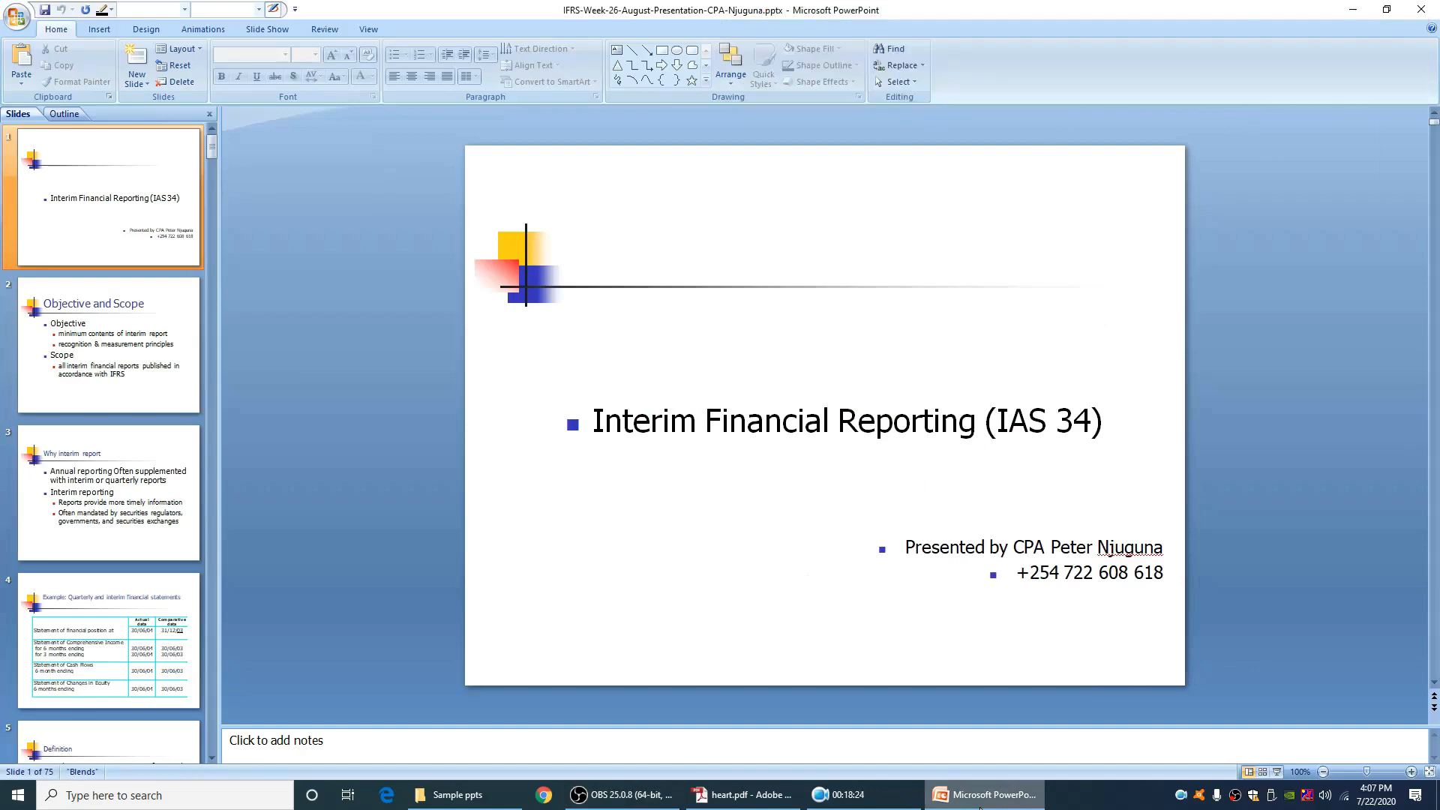
pyautogui.click(743, 796)
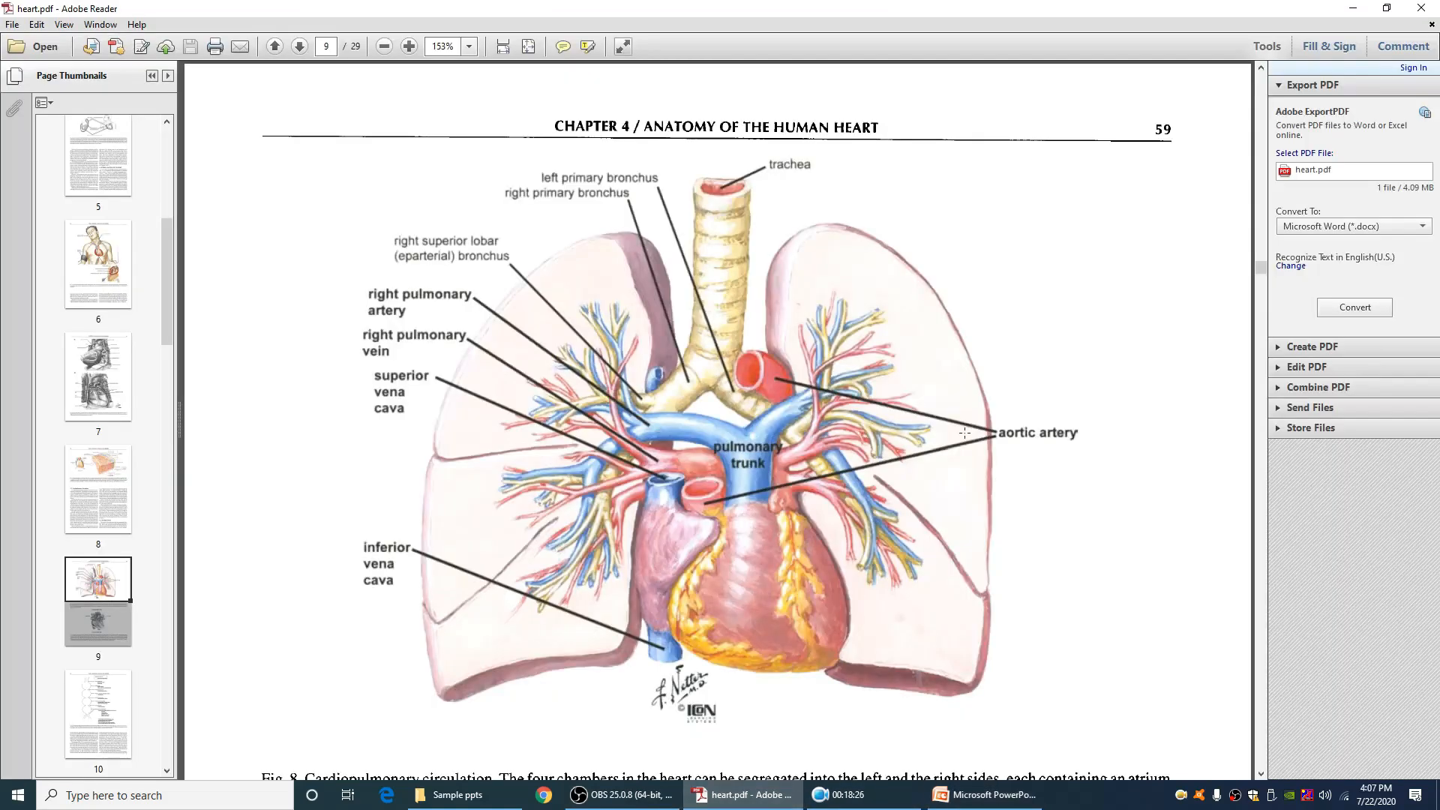
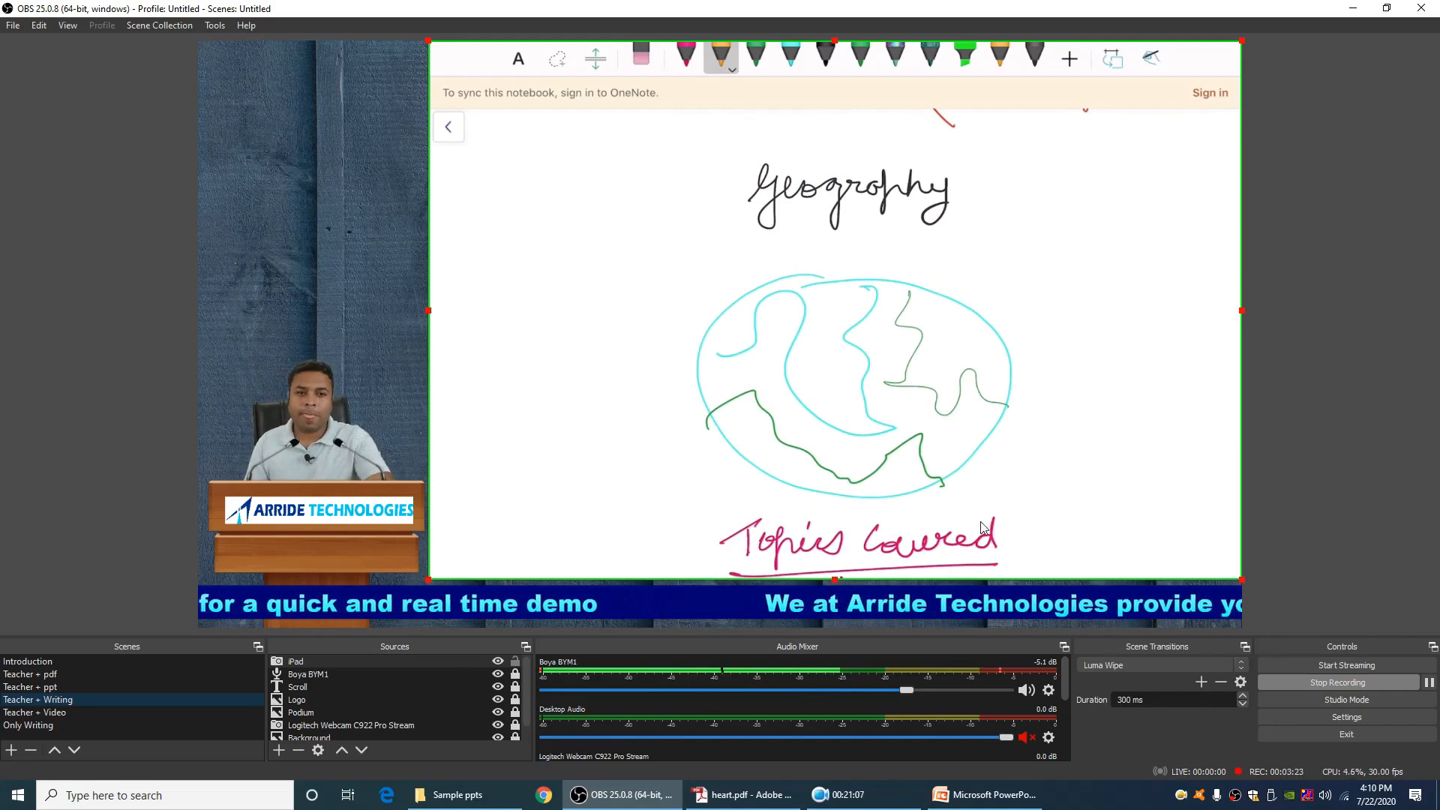
# Continue the recording through the Teacher + Video and Only Writing scenes, and stop it on Introduction
pyautogui.click(105, 712)
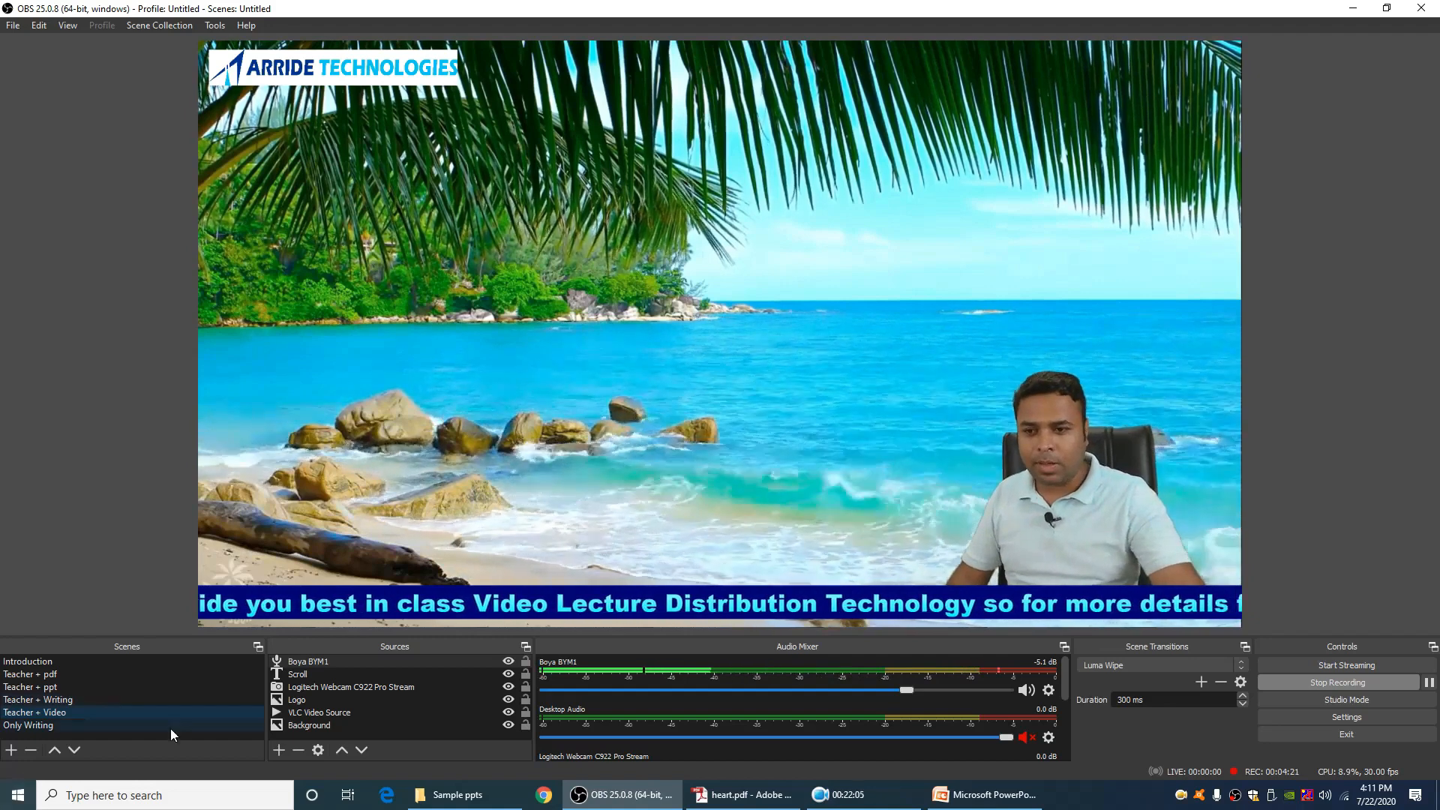
pyautogui.click(127, 727)
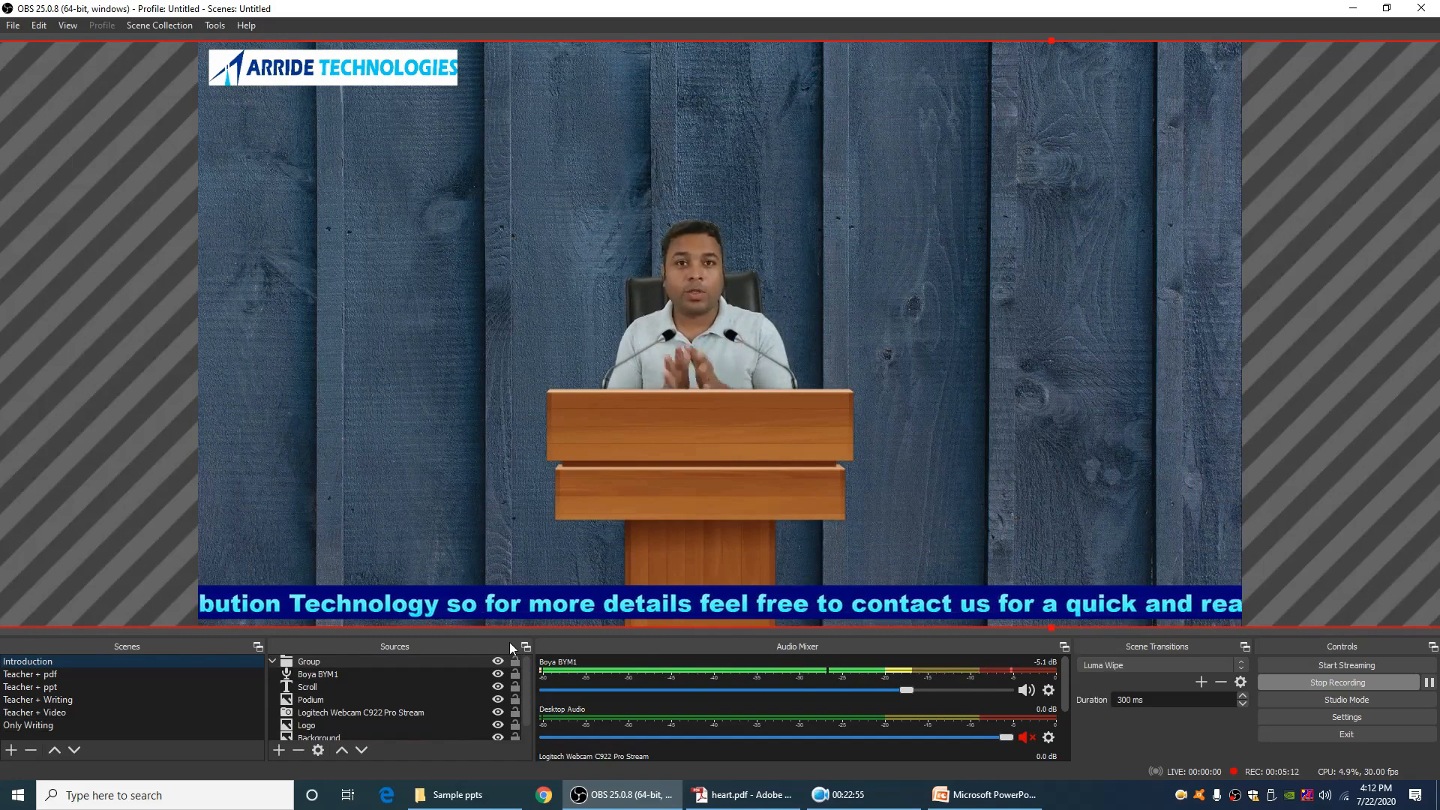
pyautogui.click(1343, 682)
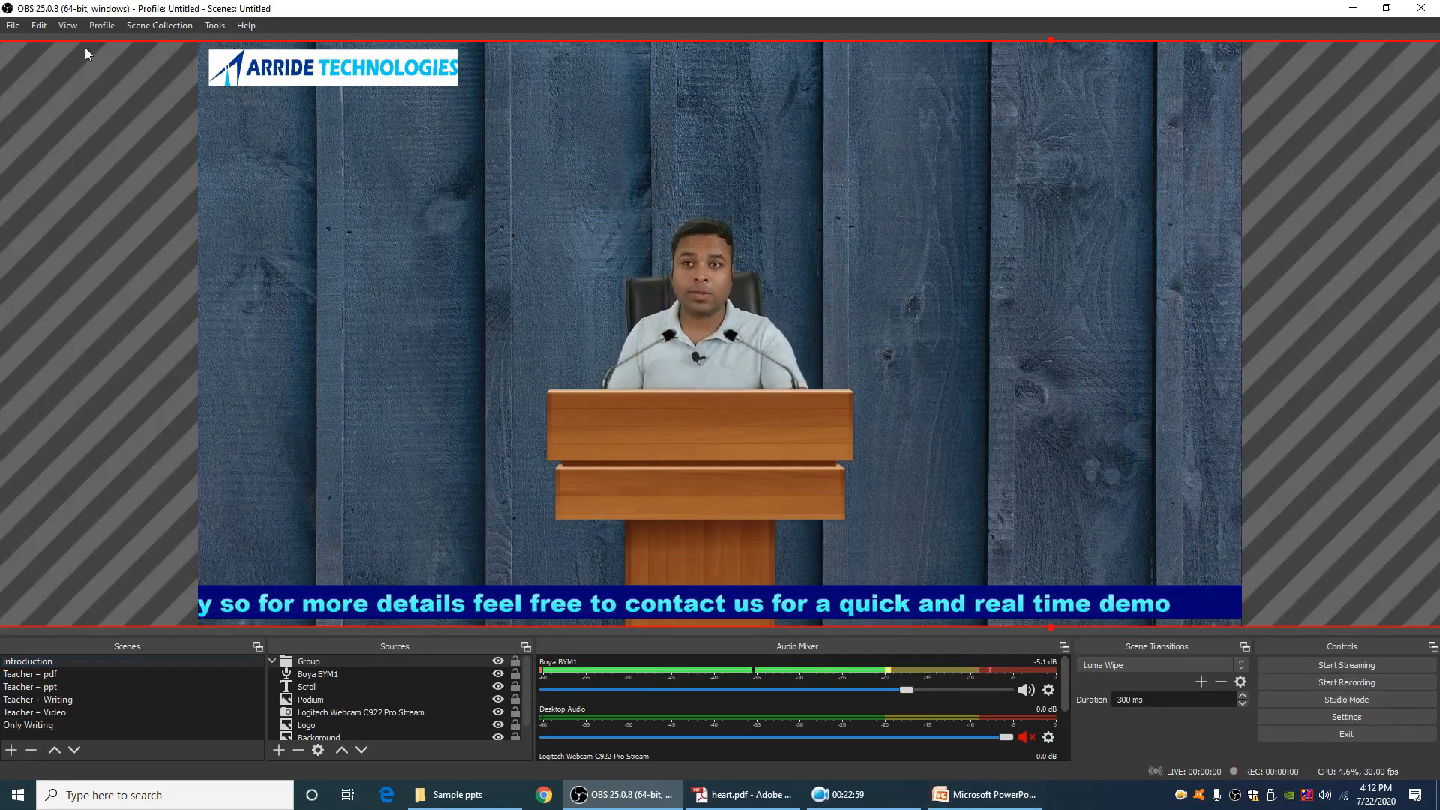
pyautogui.click(13, 25)
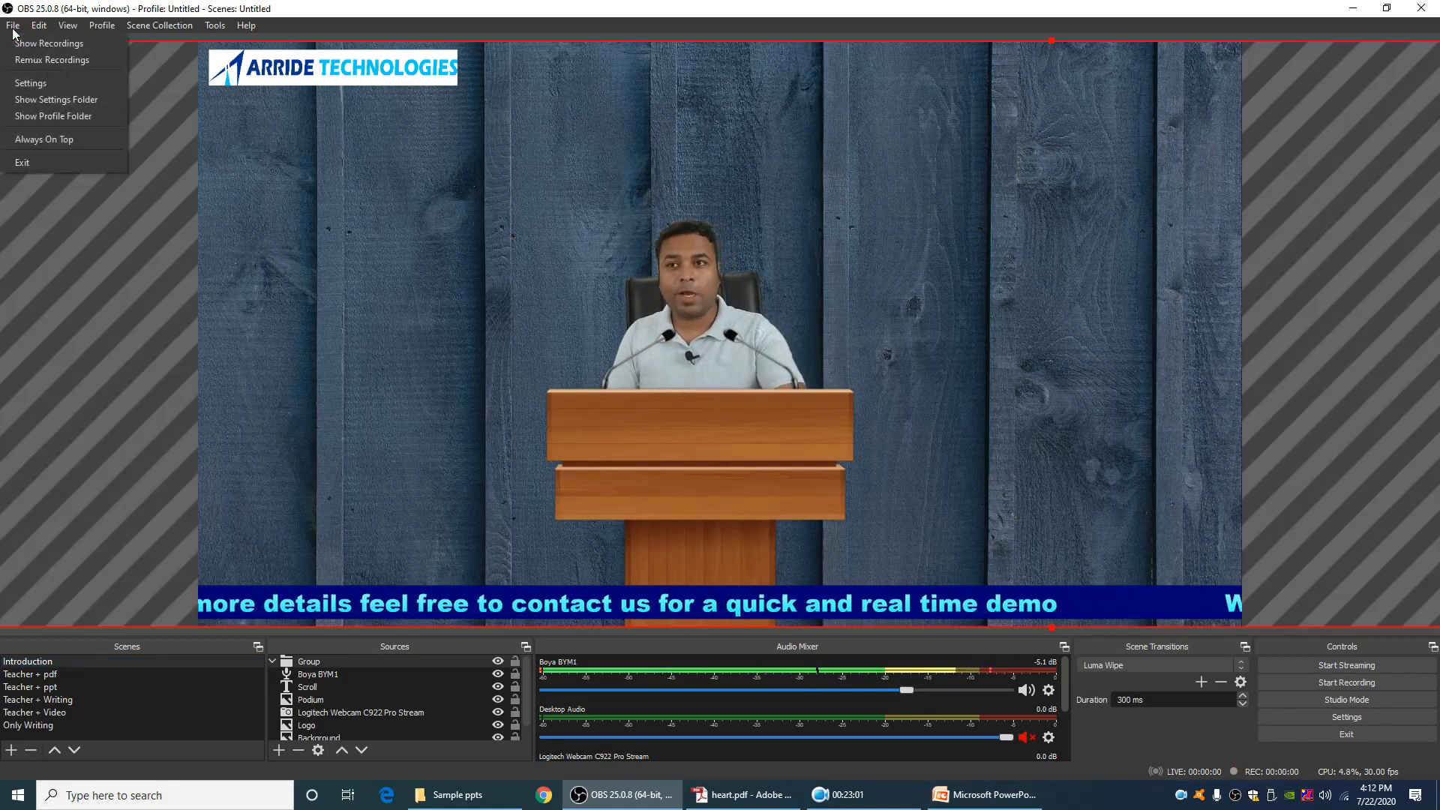
pyautogui.click(34, 39)
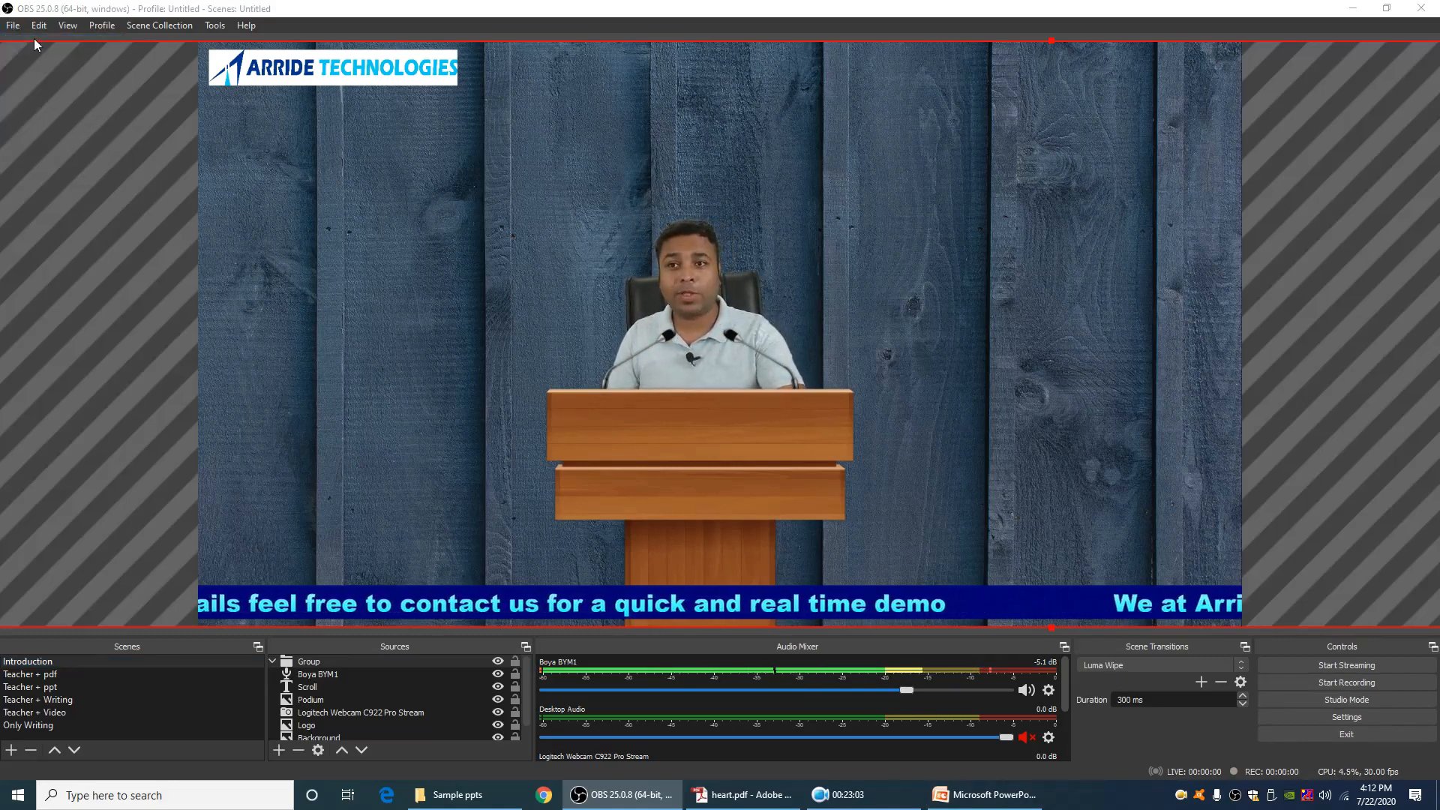
pyautogui.scroll(-10, 707, 297)
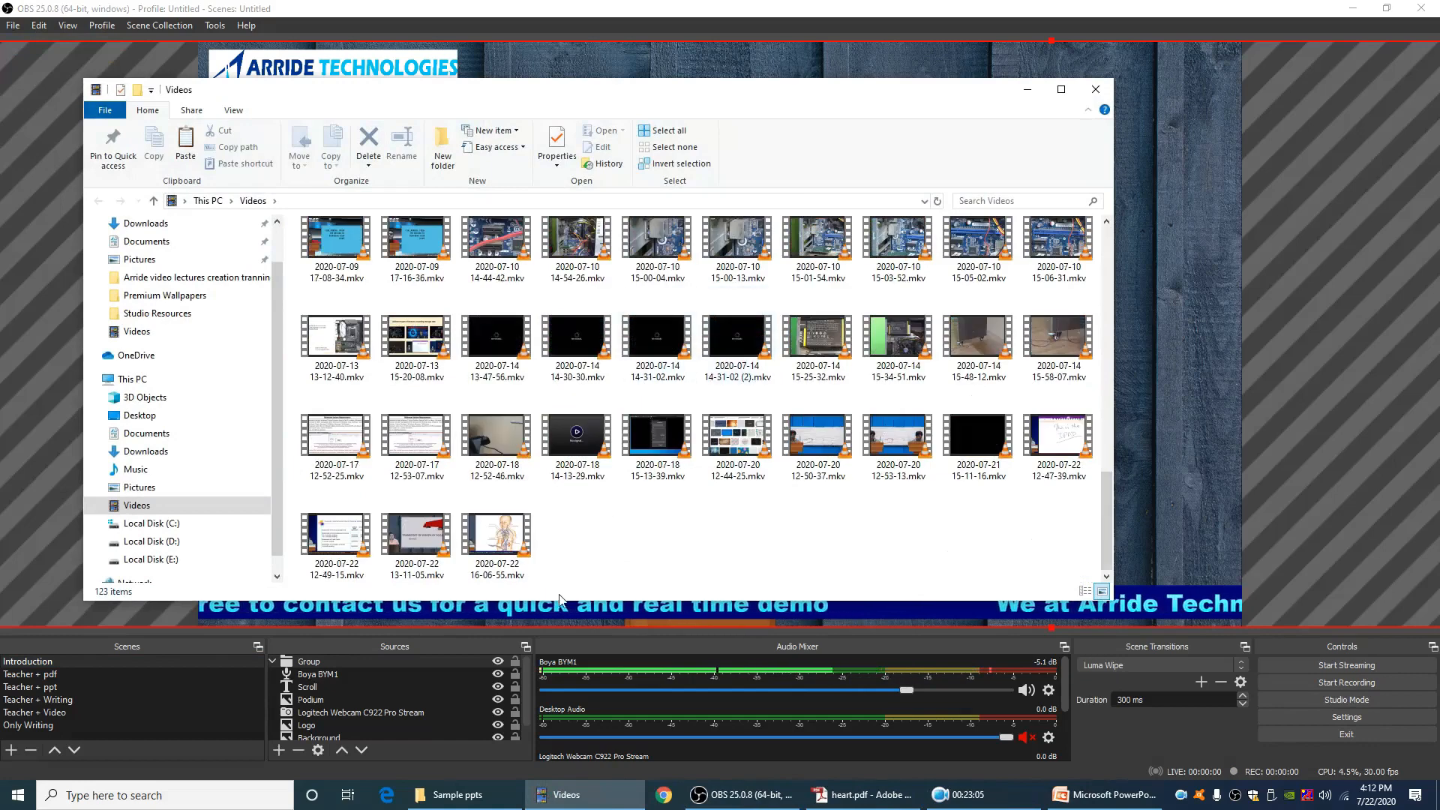
pyautogui.doubleClick(496, 536)
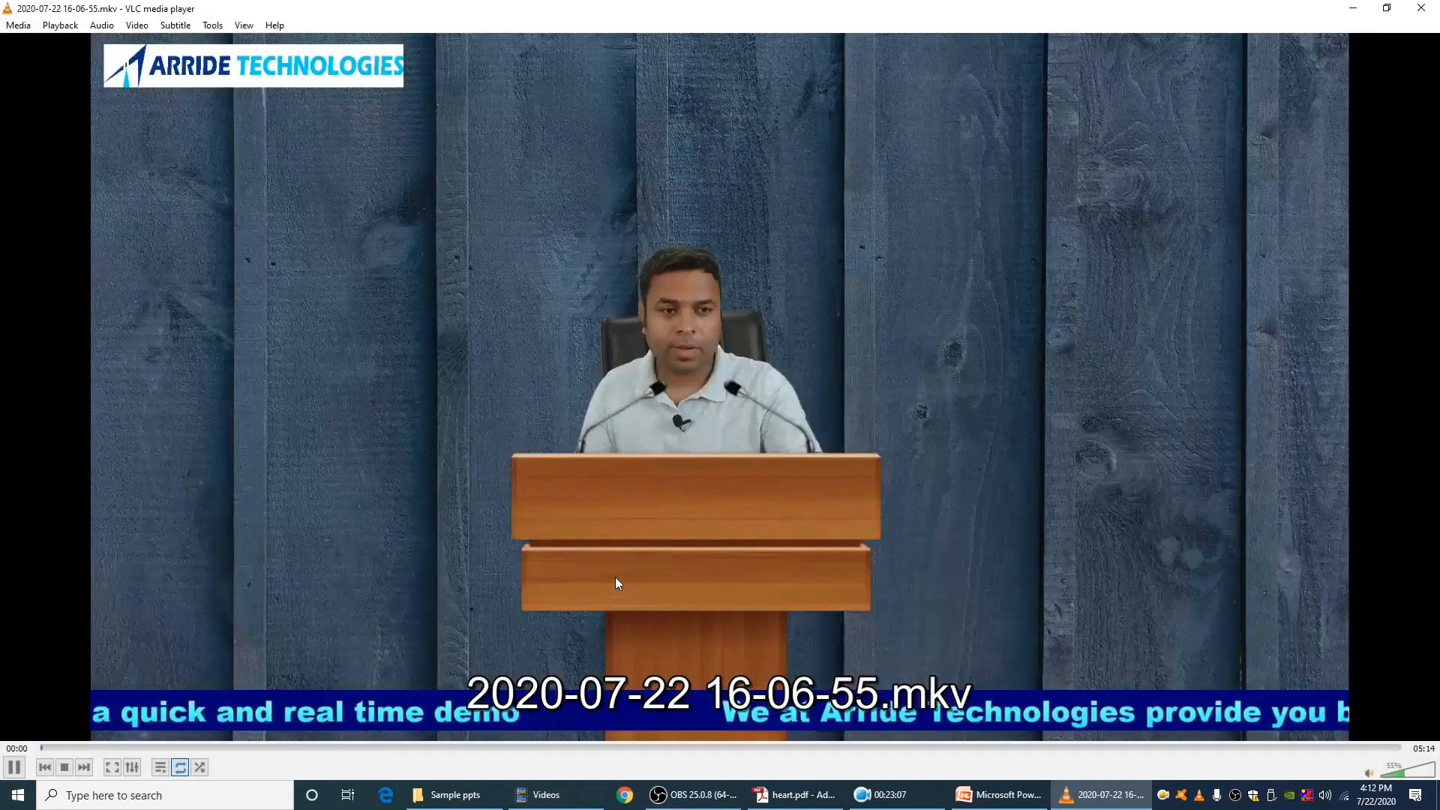
pyautogui.doubleClick(686, 529)
# Adjust the playback volume and watch the recorded lecture full screen through its PDF and writing scenes
pyautogui.scroll(4, 686, 528)
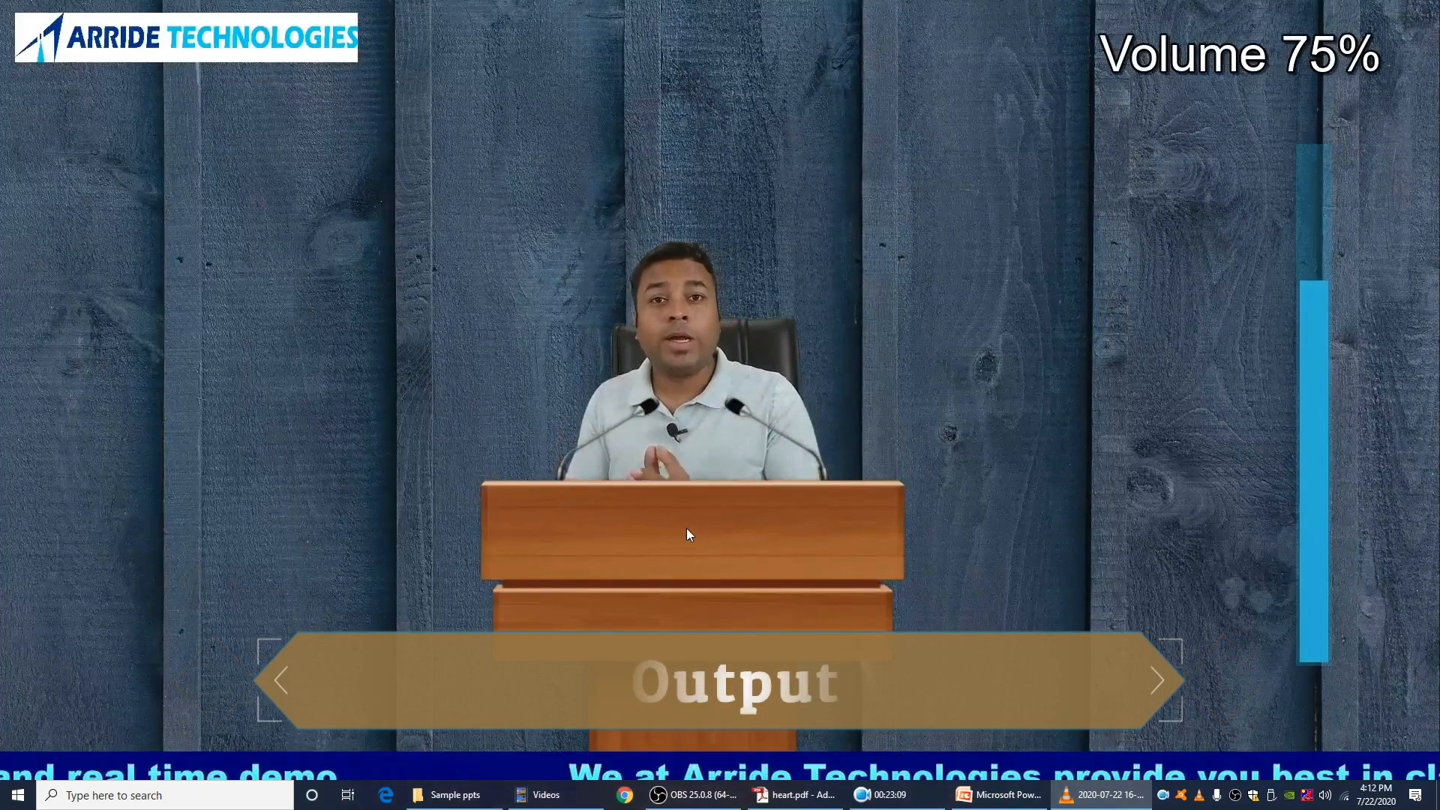
pyautogui.scroll(17, 687, 530)
pyautogui.scroll(-2, 687, 530)
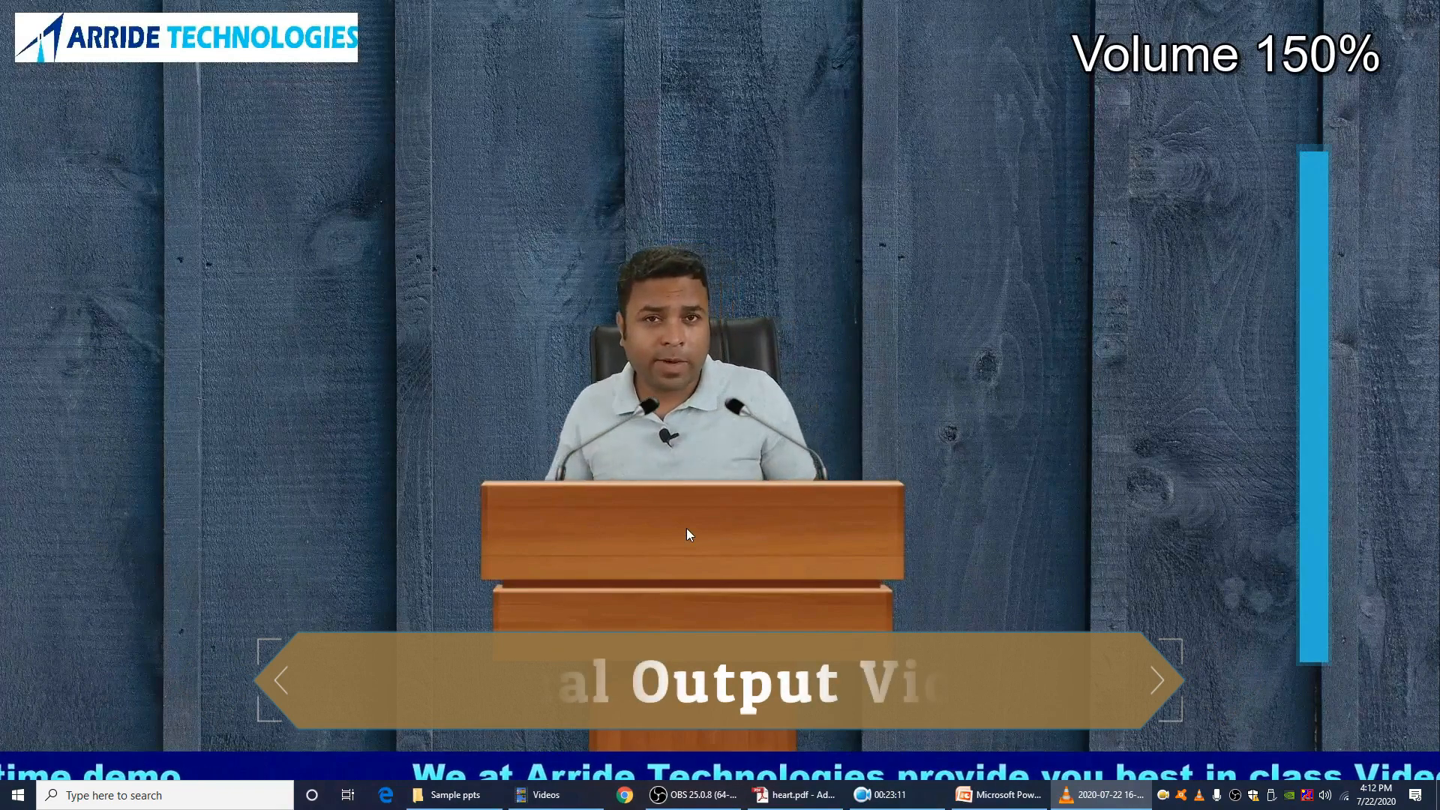
pyautogui.scroll(-4, 686, 533)
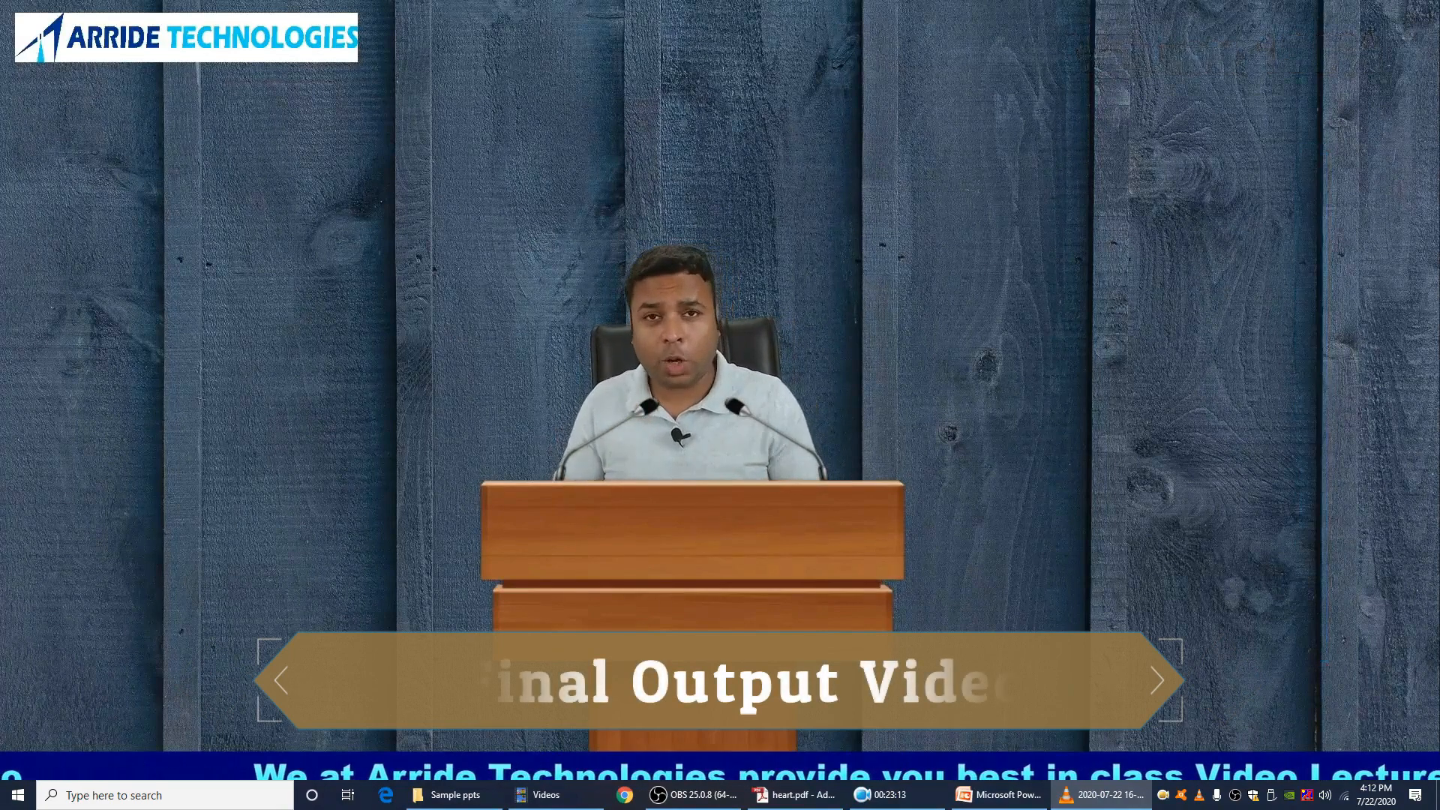
pyautogui.doubleClick(868, 530)
pyautogui.doubleClick(868, 531)
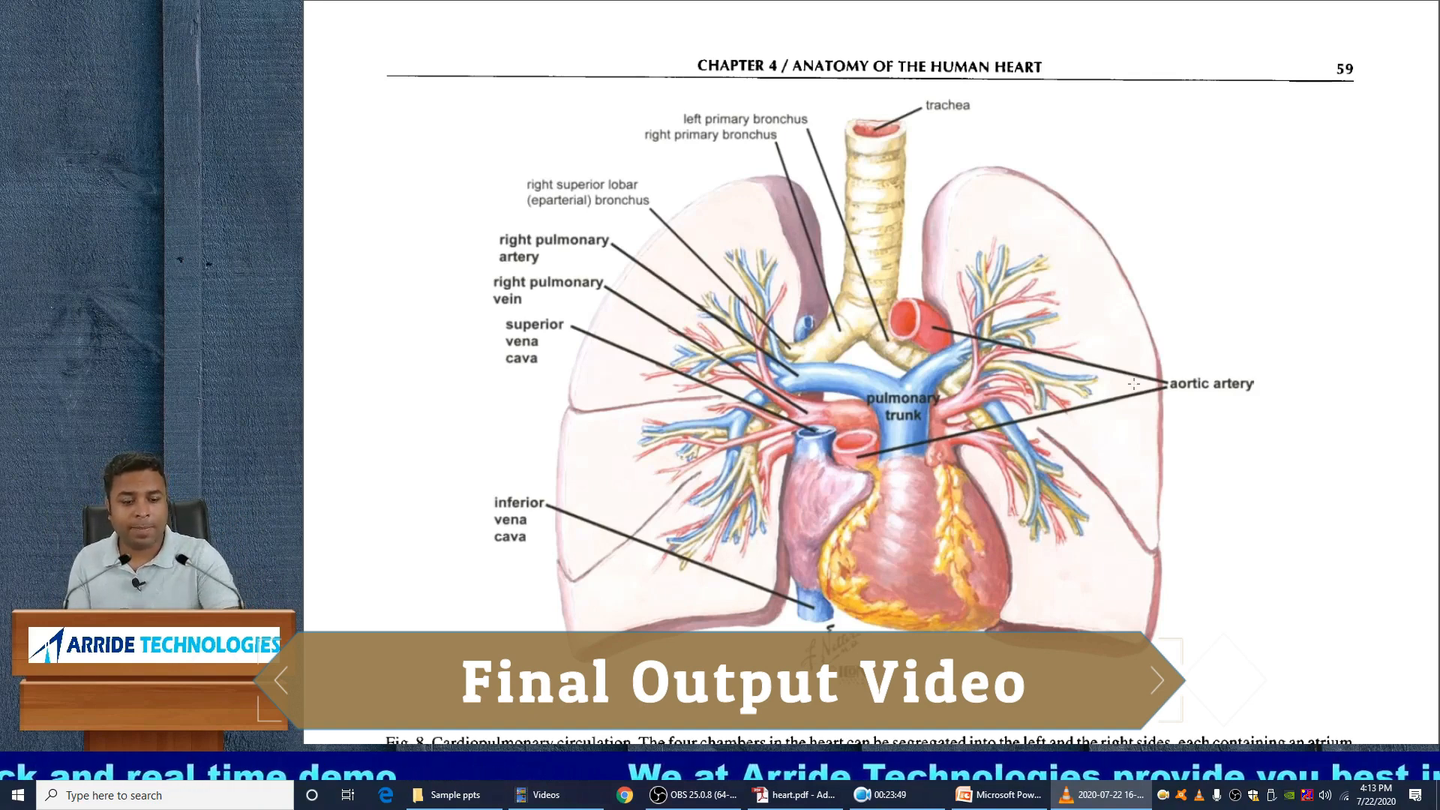
pyautogui.scroll(-3, 1133, 383)
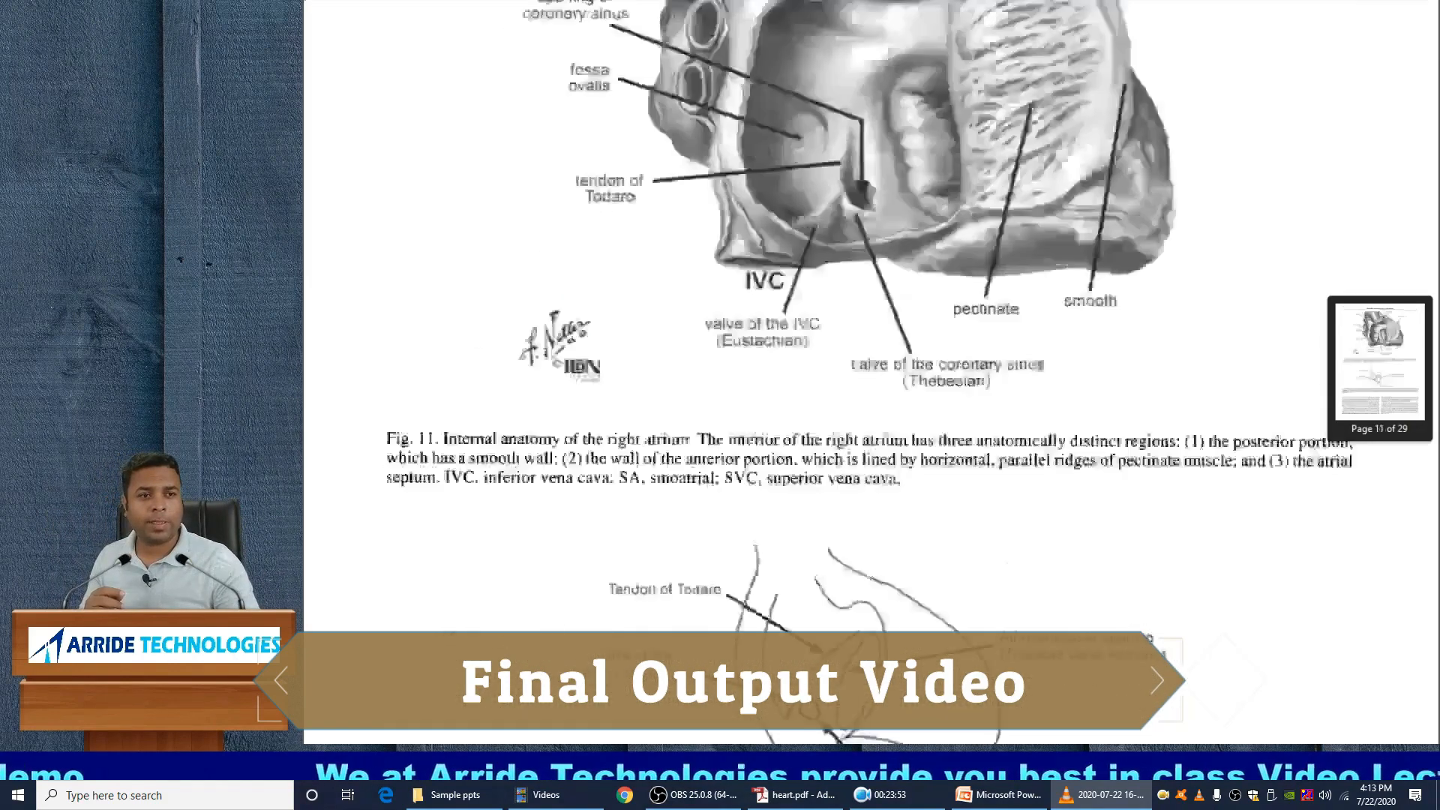
pyautogui.scroll(-15, 696, 542)
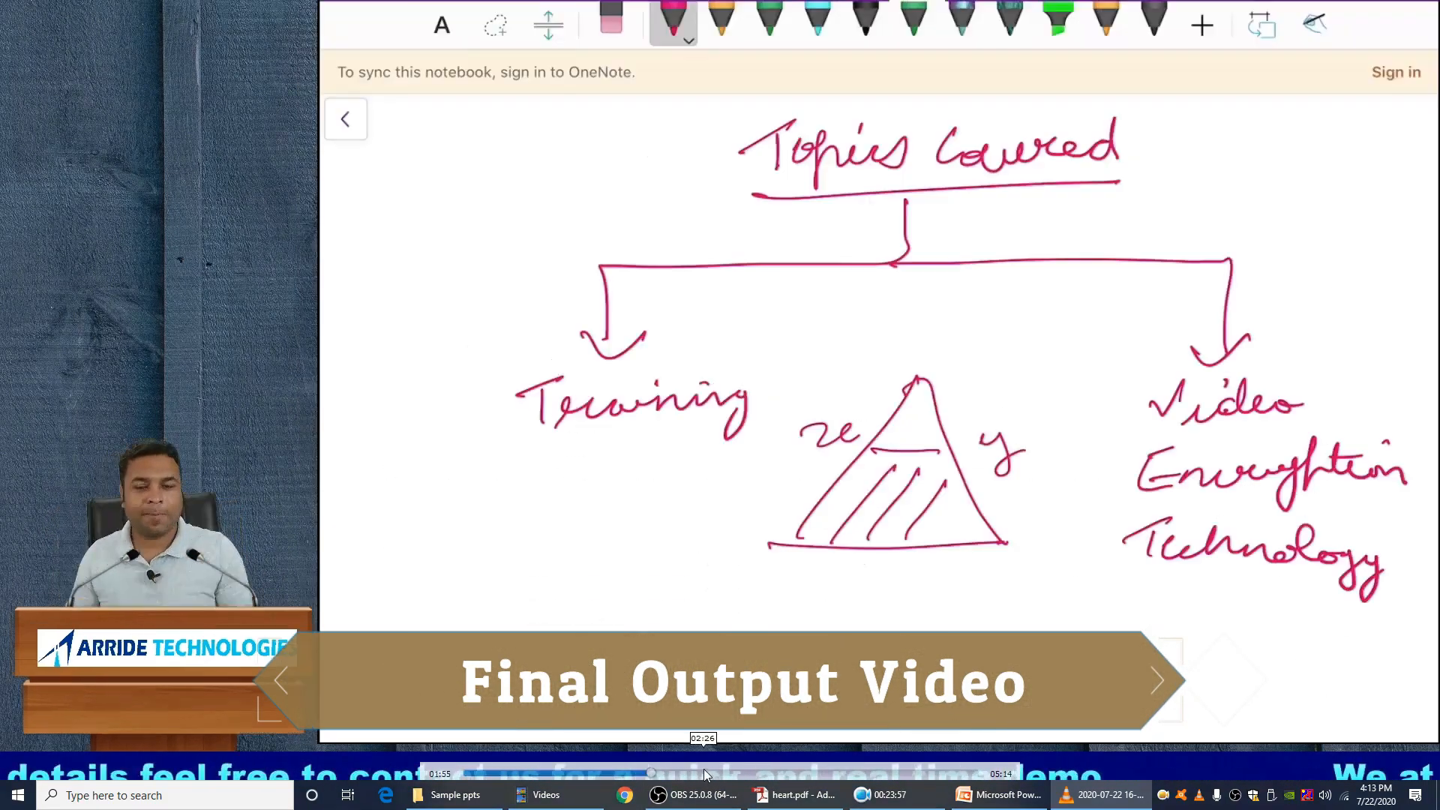
# Skim the rest of the recorded lecture, jumping through its handwriting scenes to the presenter-over-video scene
pyautogui.click(734, 774)
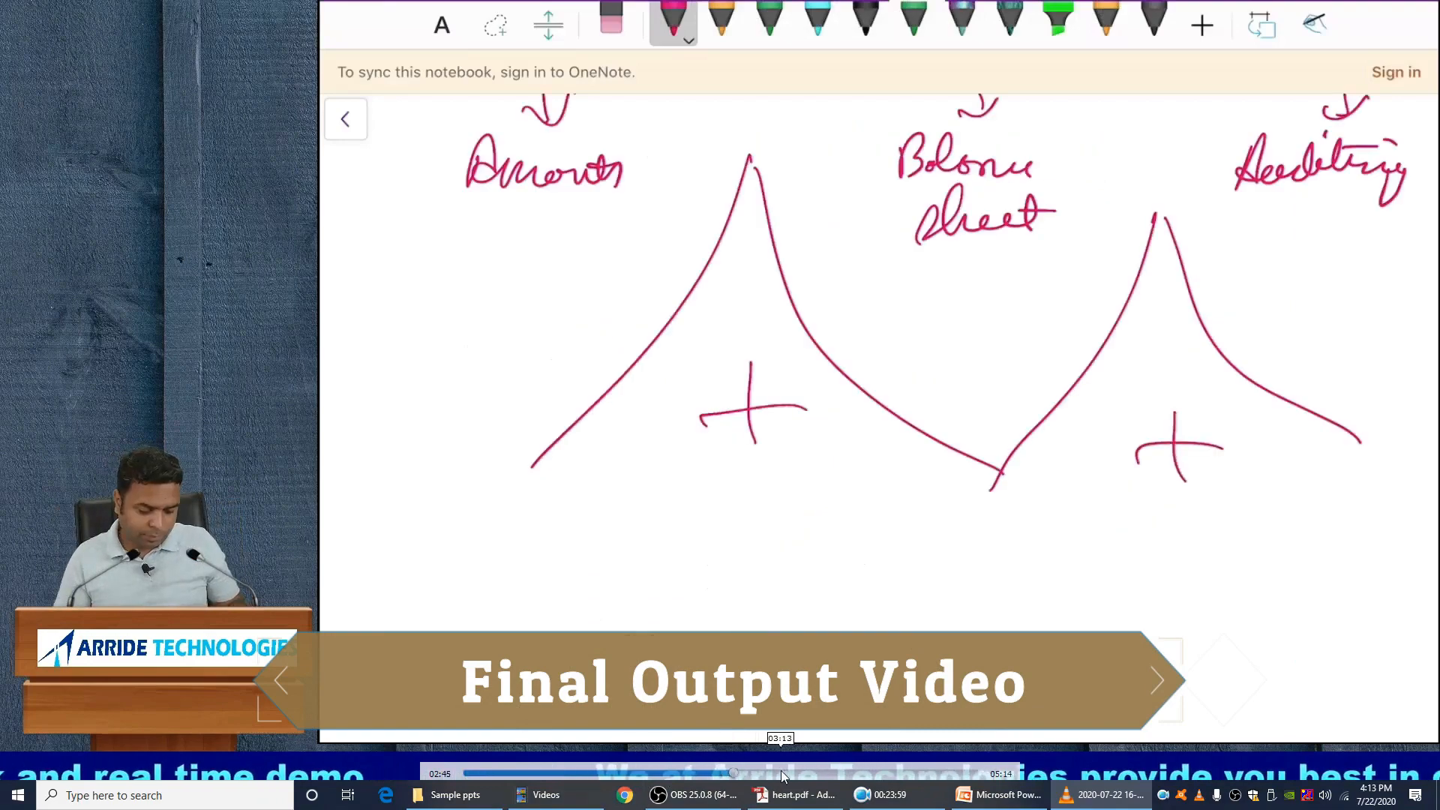
pyautogui.click(781, 773)
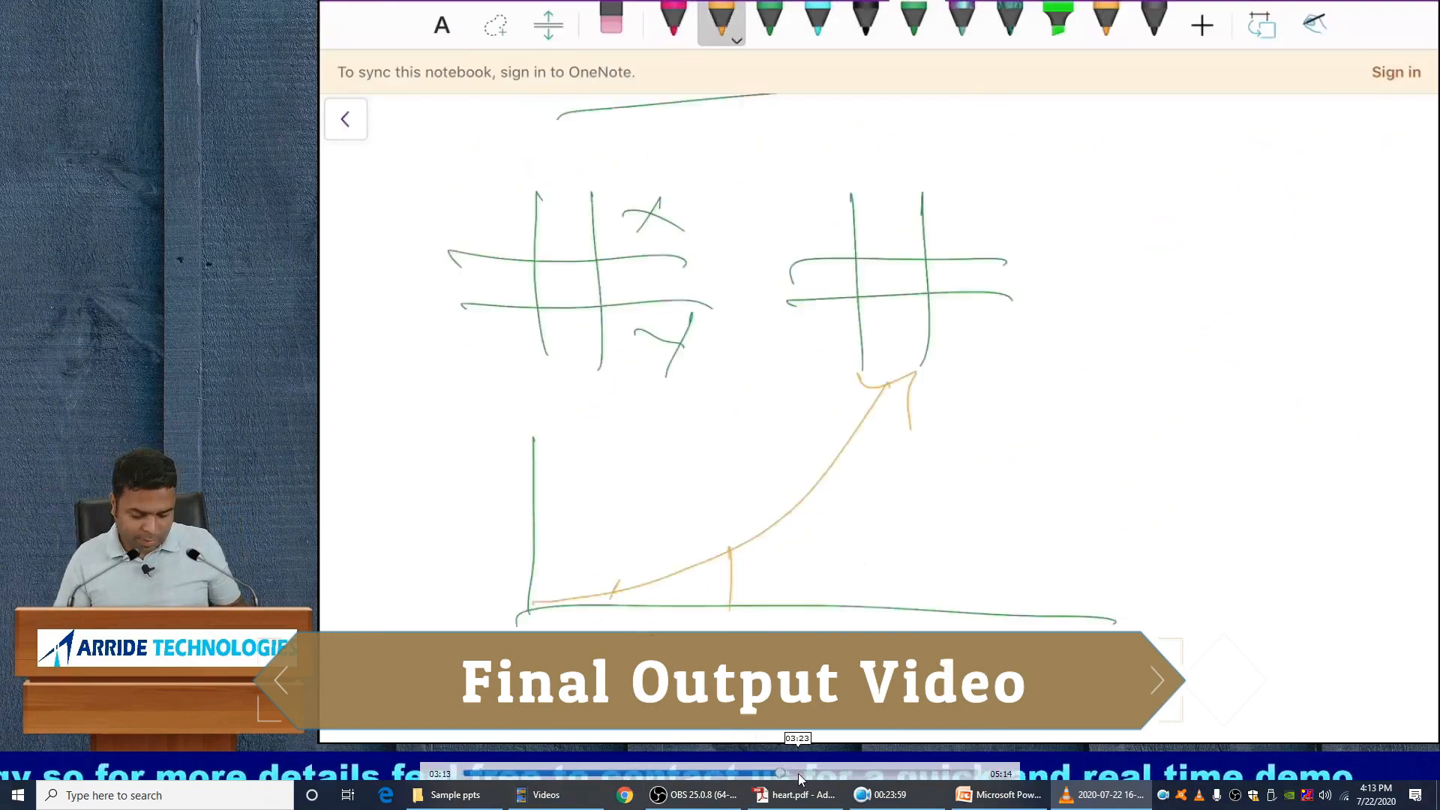
pyautogui.click(810, 773)
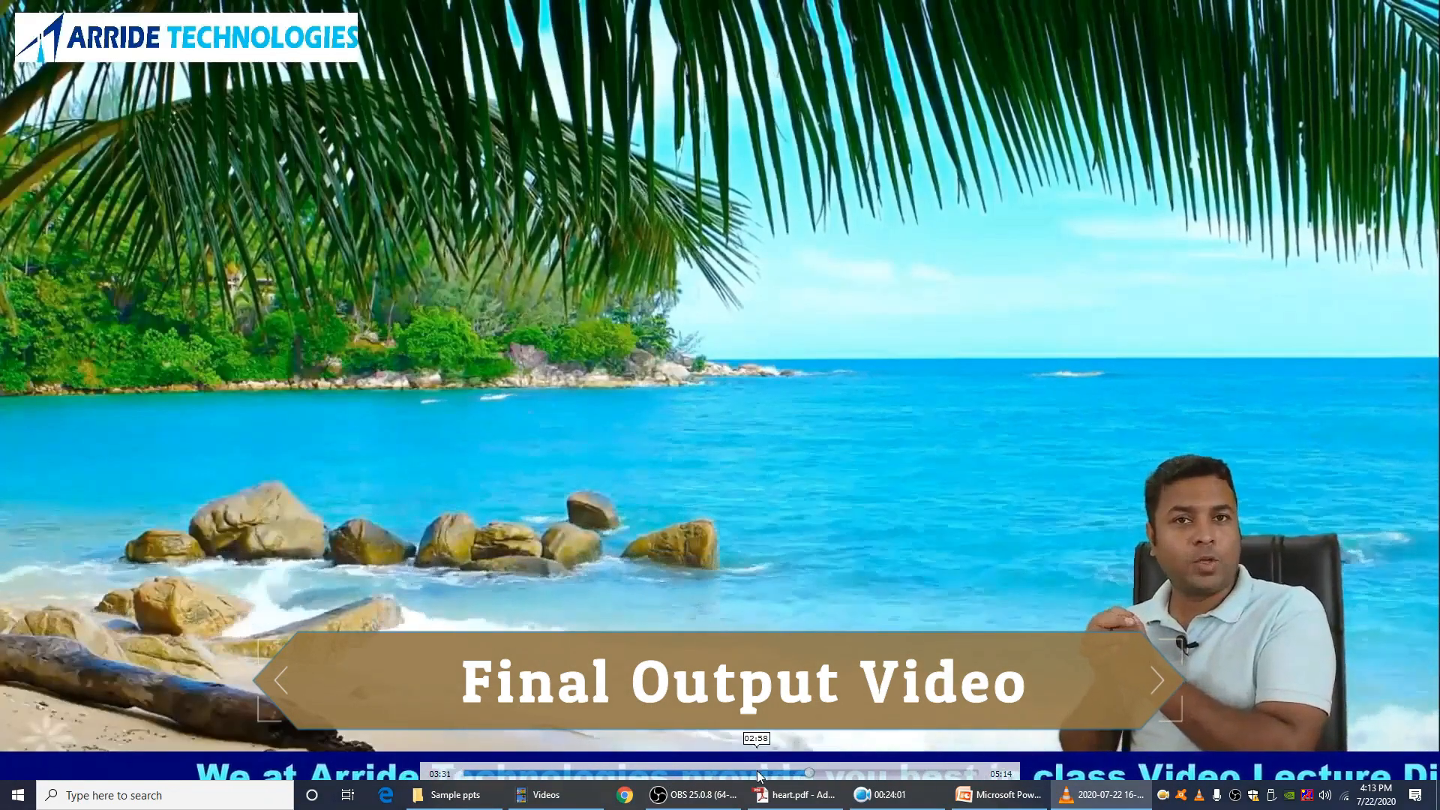
pyautogui.click(760, 773)
pyautogui.click(801, 774)
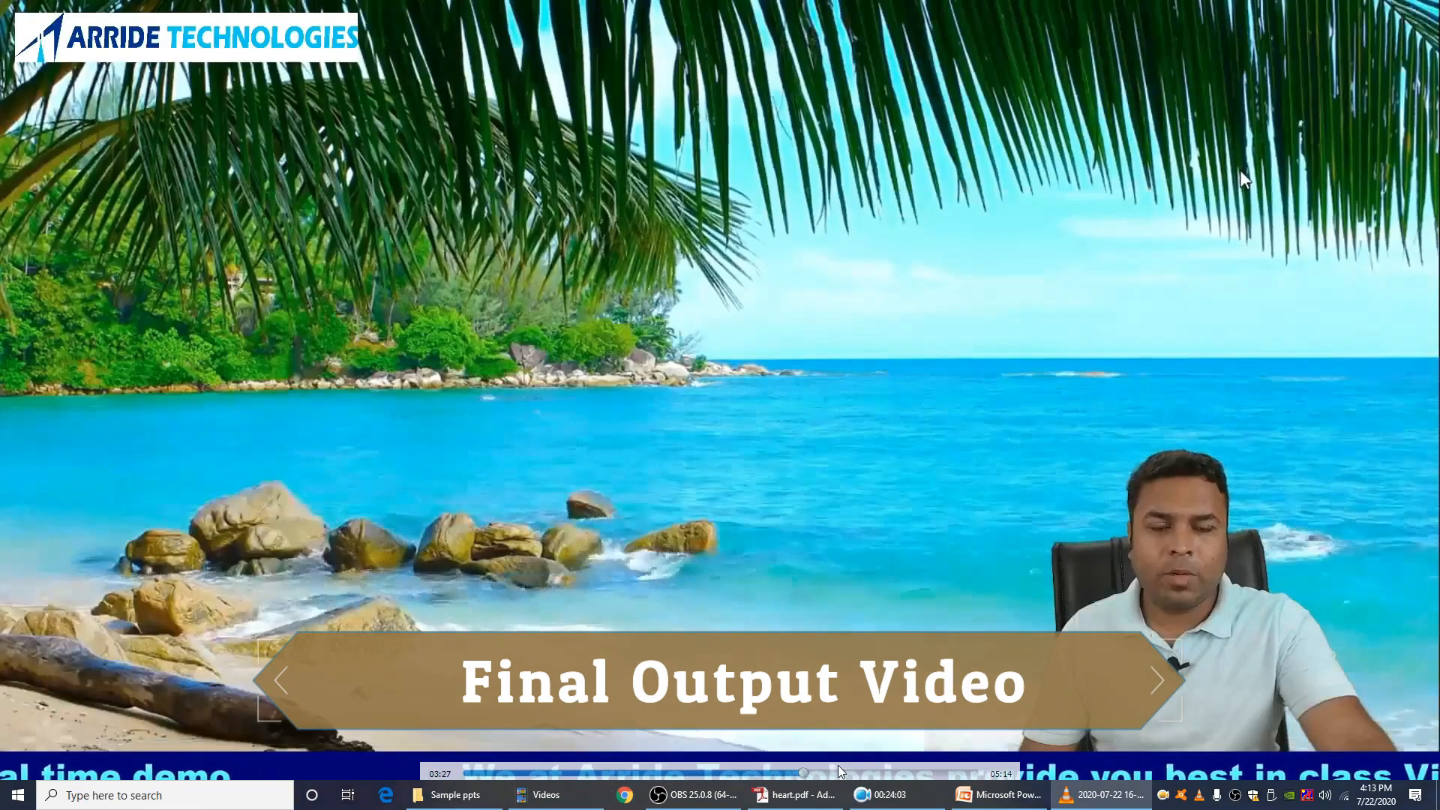
pyautogui.scroll(12, 1023, 538)
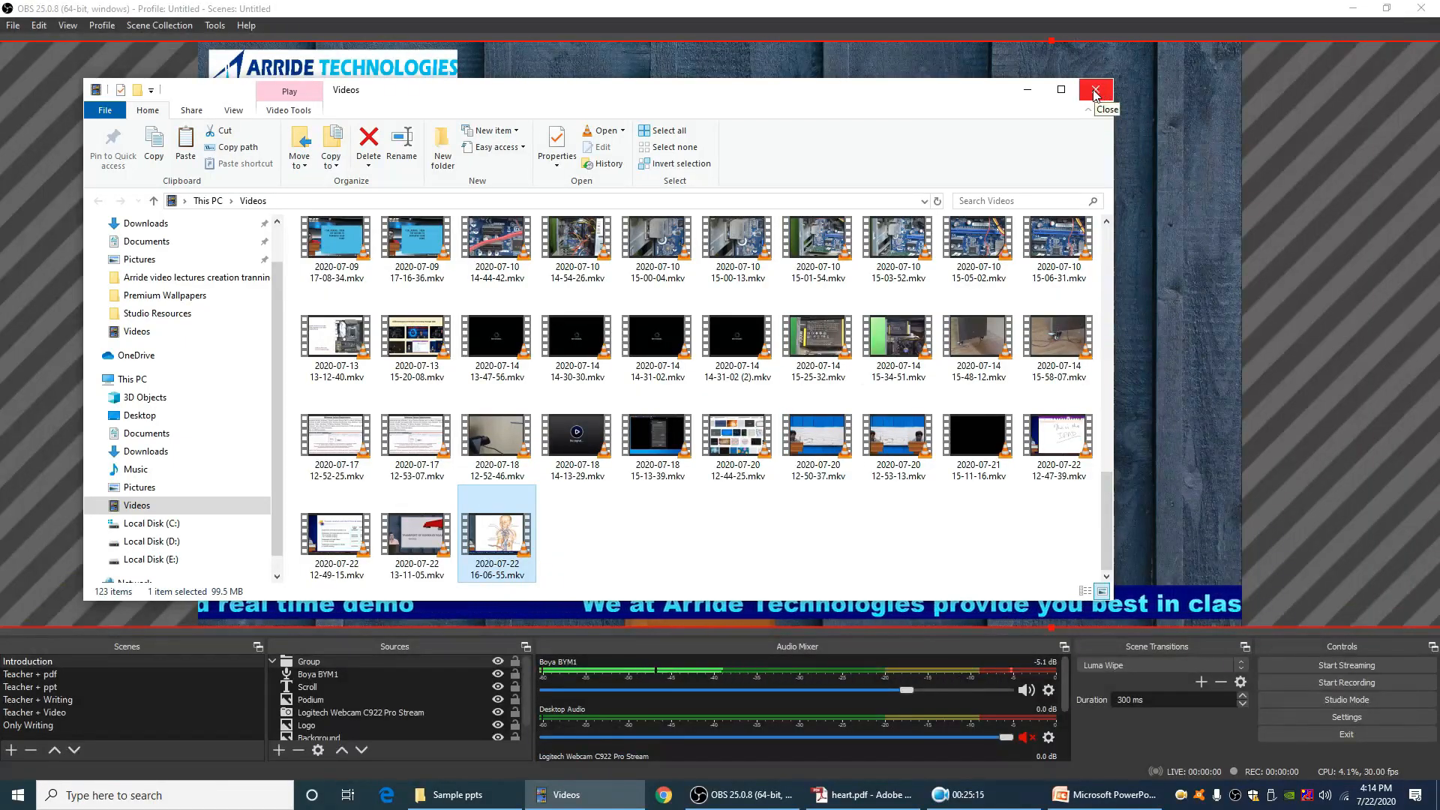
# Close the Videos folder and set the OBS hotkeys for Pause Recording to Num 7 and Unpause Recording to Num 8
pyautogui.click(1096, 92)
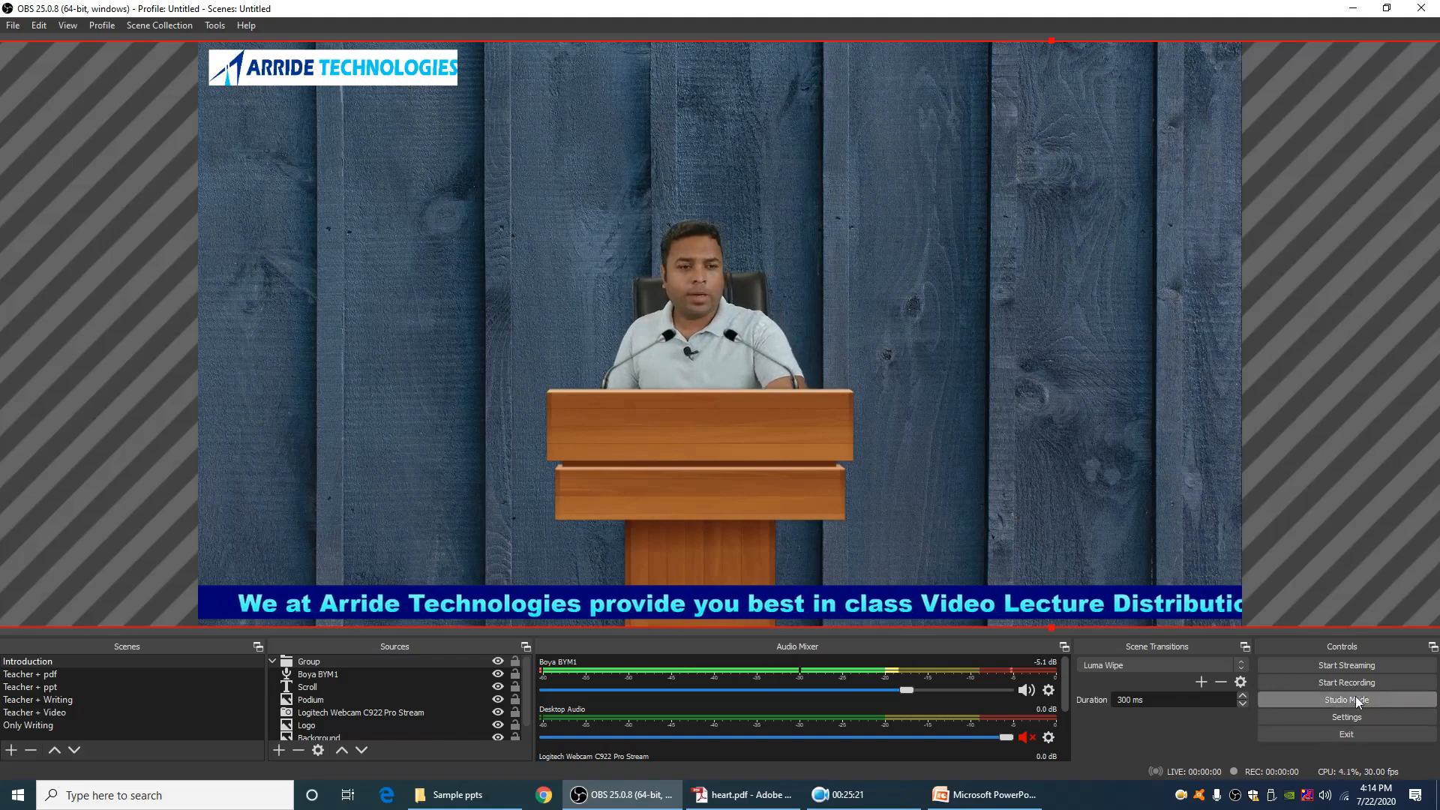
pyautogui.click(1350, 718)
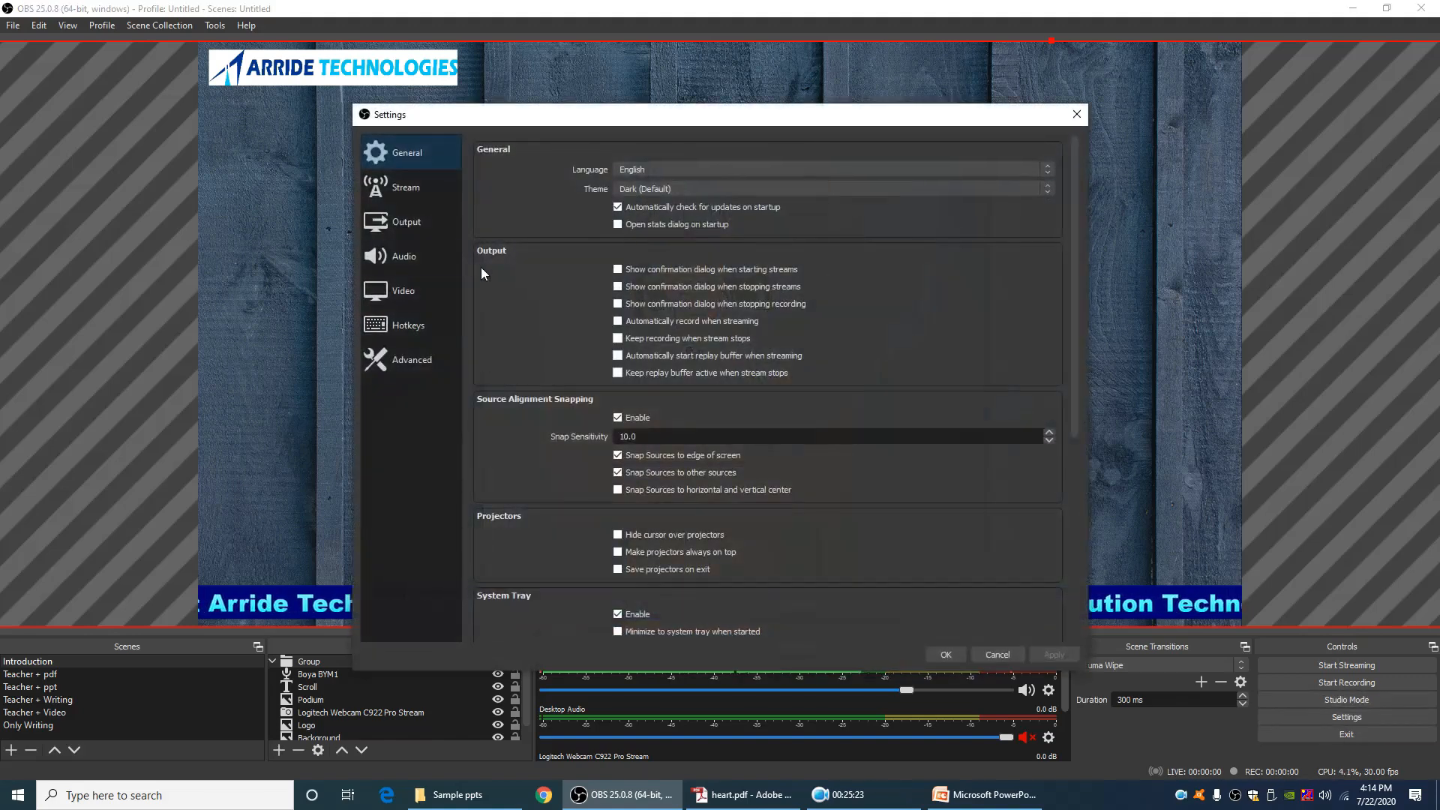
pyautogui.click(411, 328)
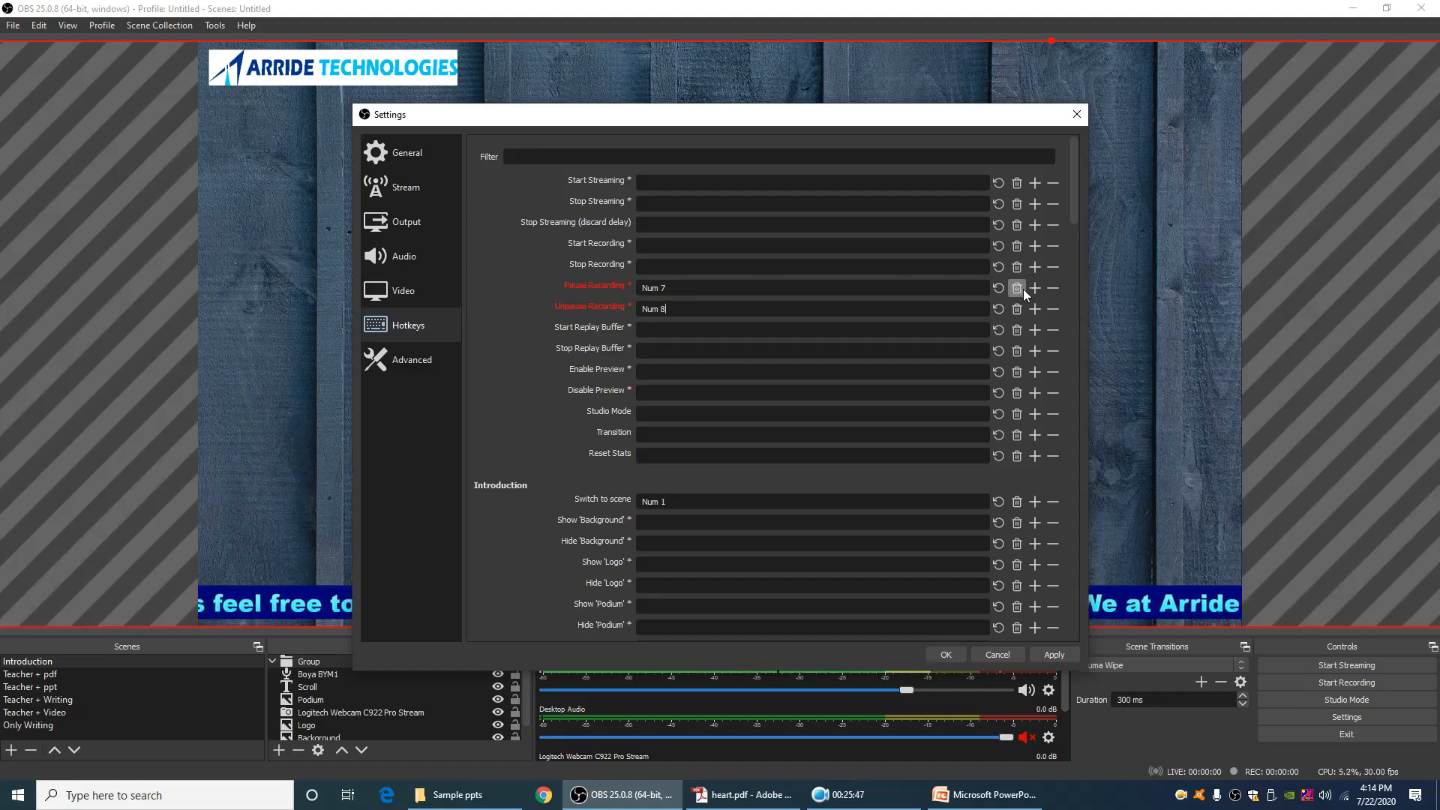
pyautogui.click(947, 655)
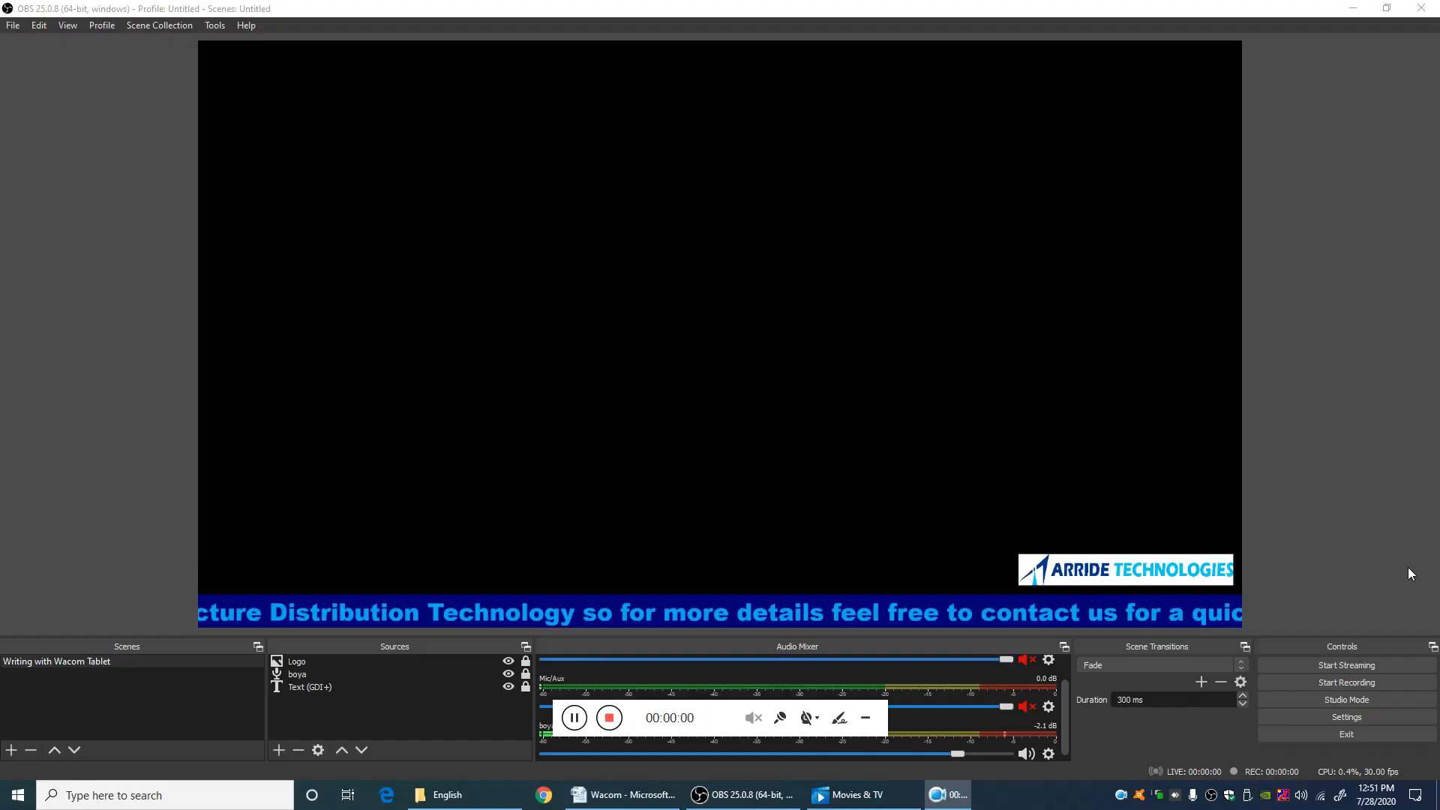
# Add a Window Capture source of the Wacom - Microsoft Word window to the Writing with Wacom Tablet scene
pyautogui.click(868, 722)
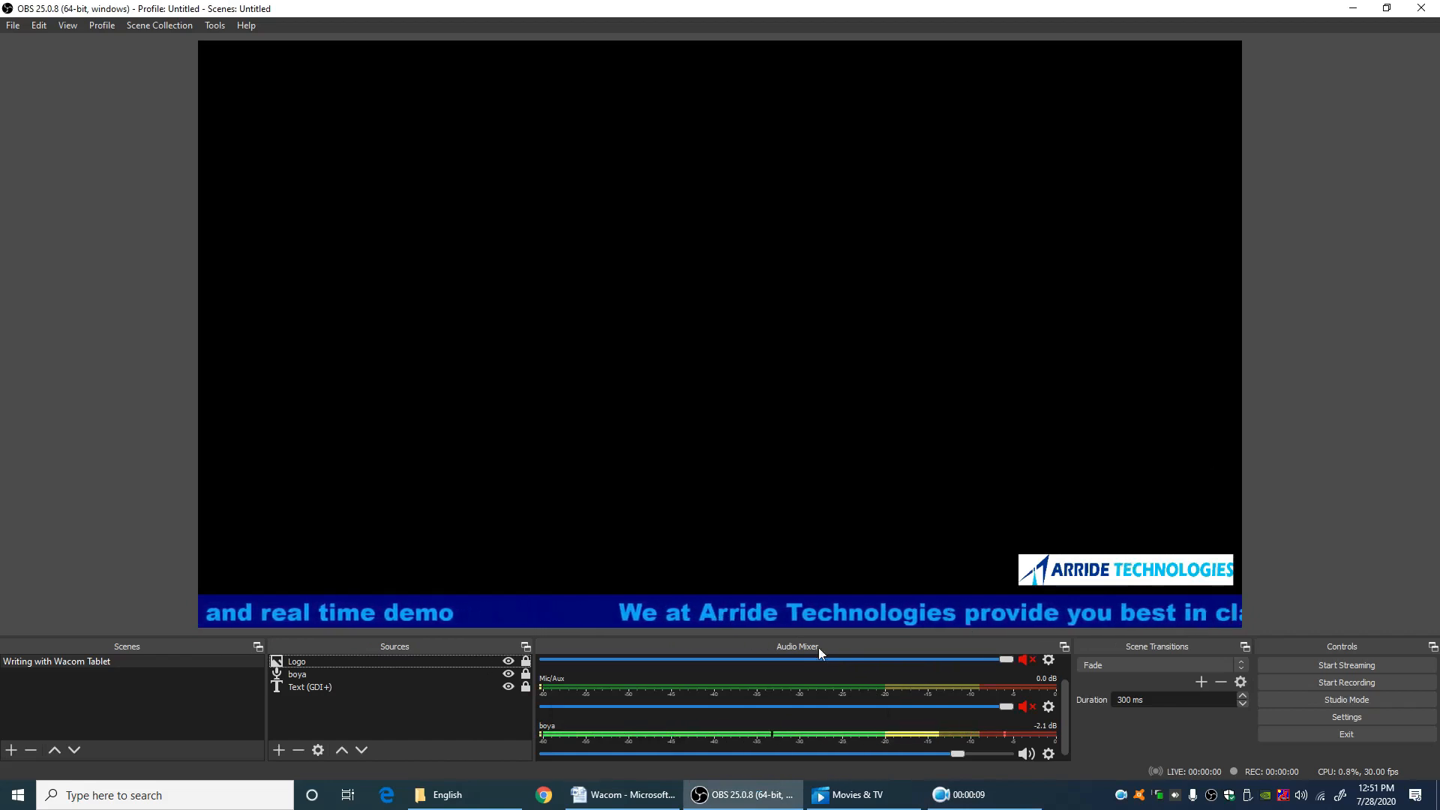
pyautogui.click(662, 805)
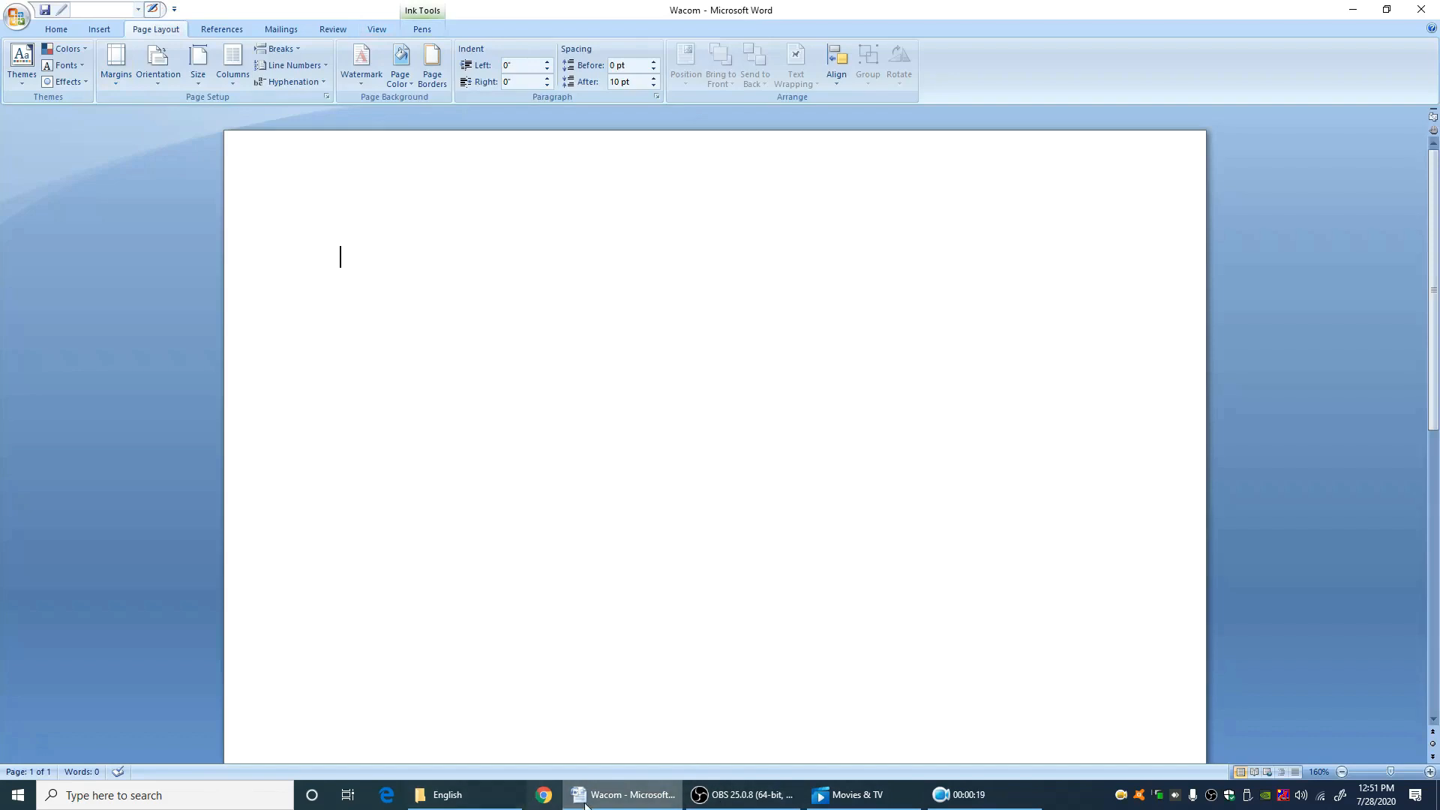
pyautogui.click(688, 802)
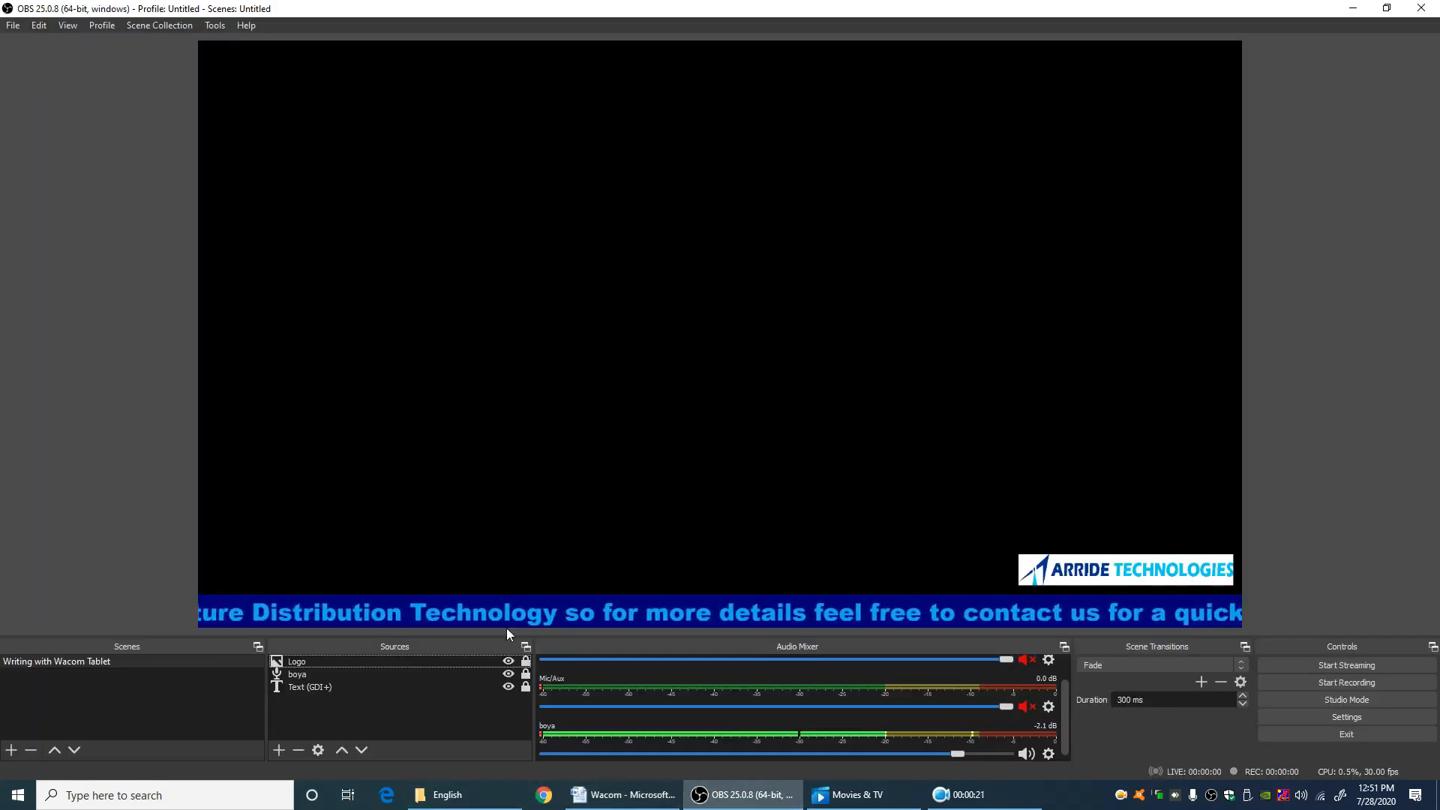
pyautogui.click(278, 750)
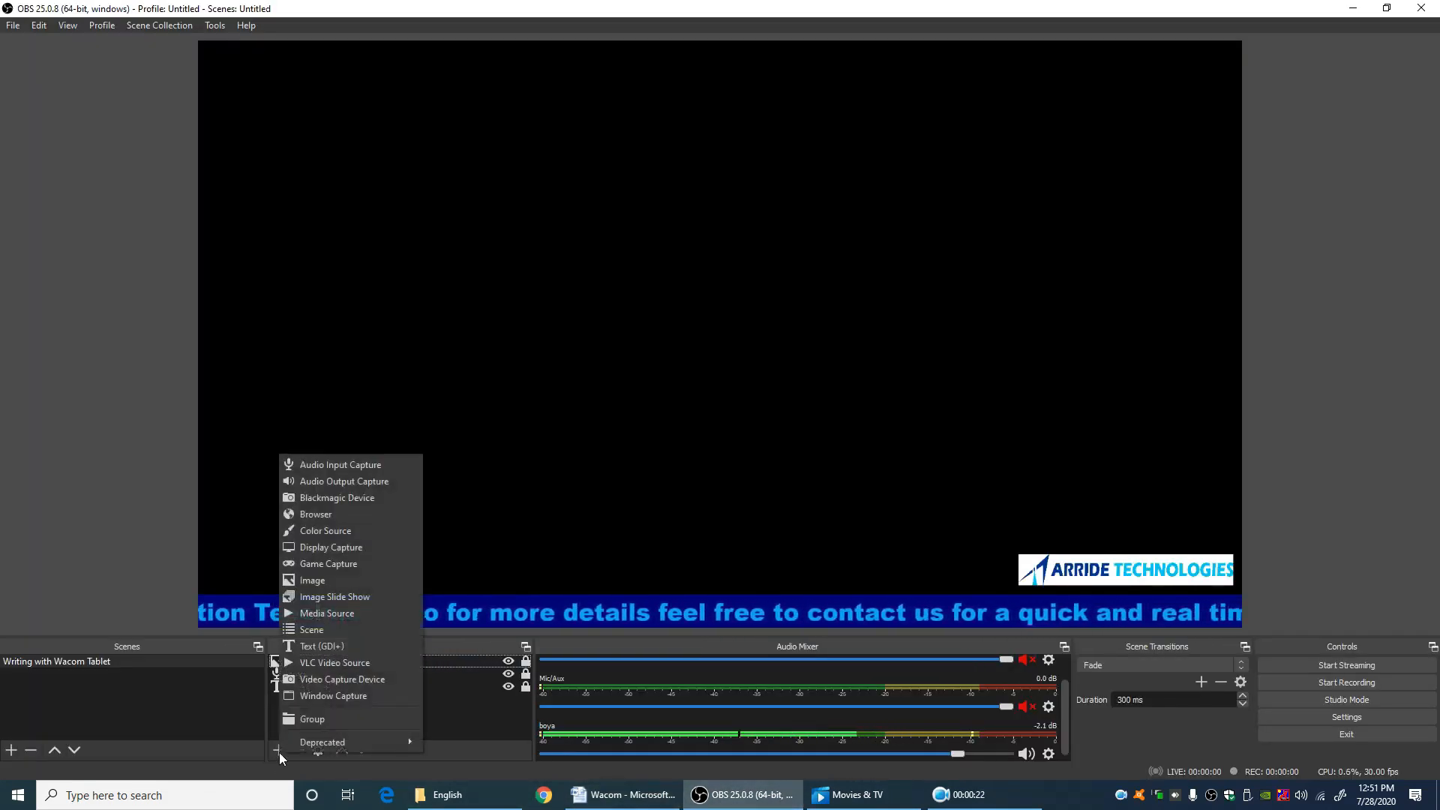
pyautogui.click(338, 694)
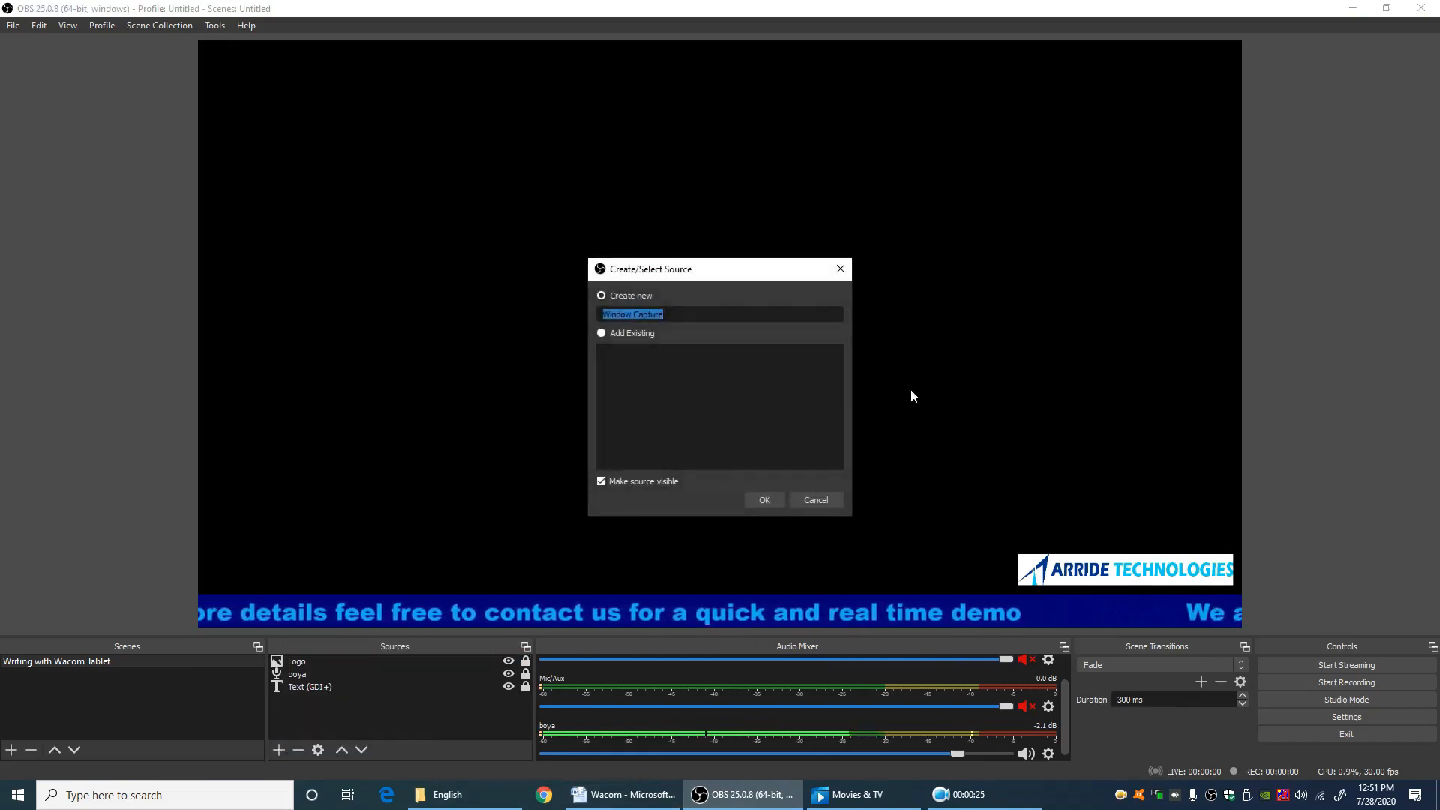
pyautogui.click(776, 499)
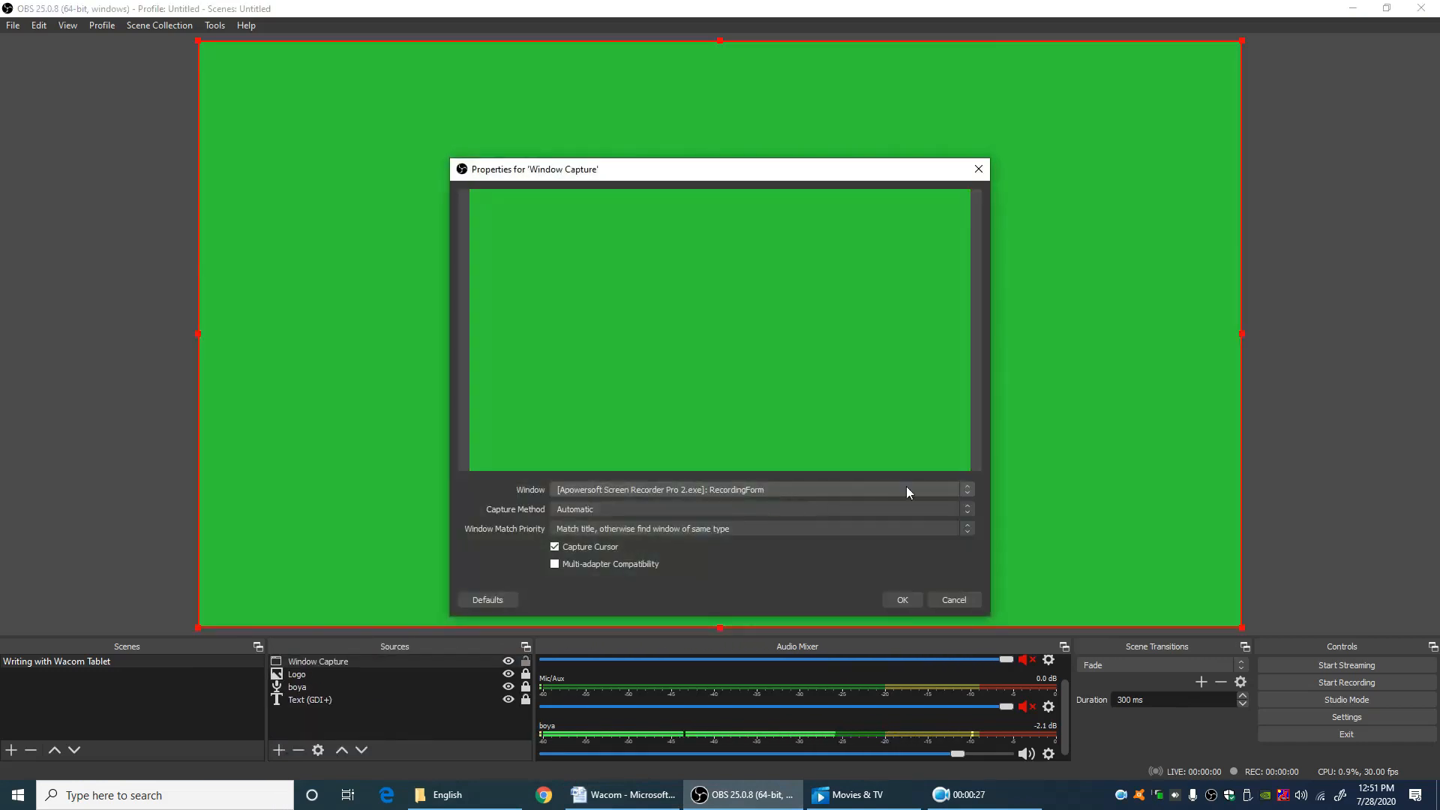
pyautogui.click(968, 490)
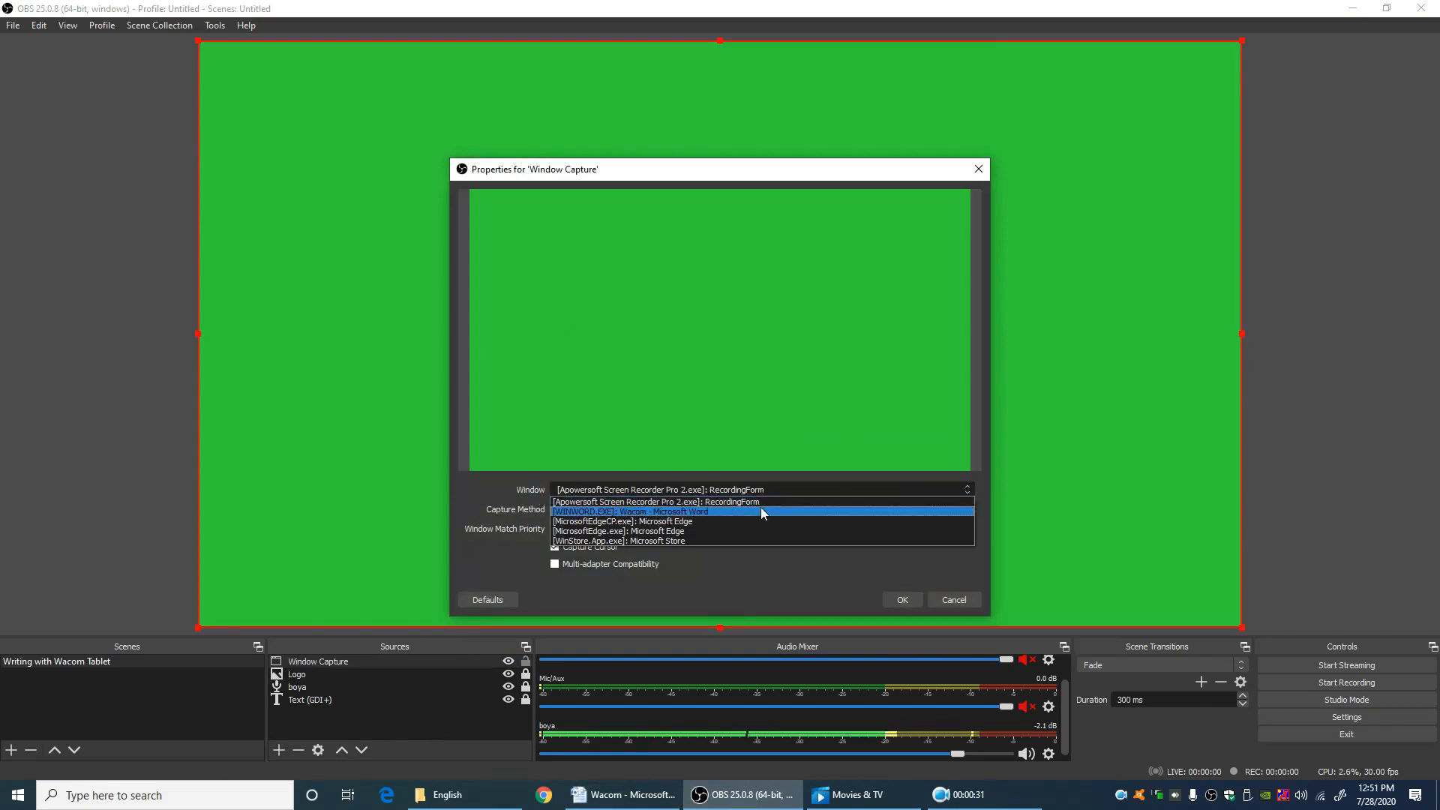
pyautogui.click(686, 512)
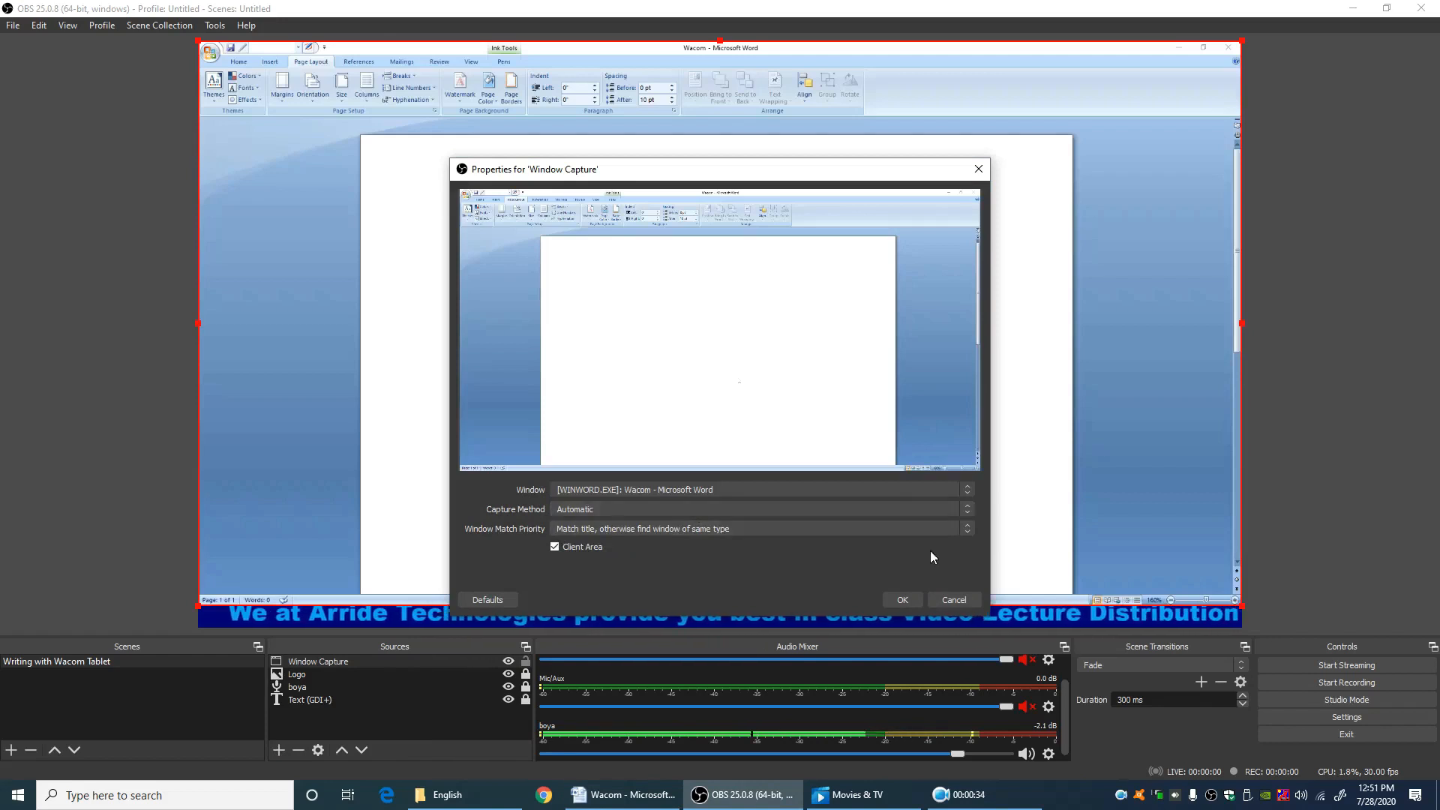
pyautogui.click(903, 600)
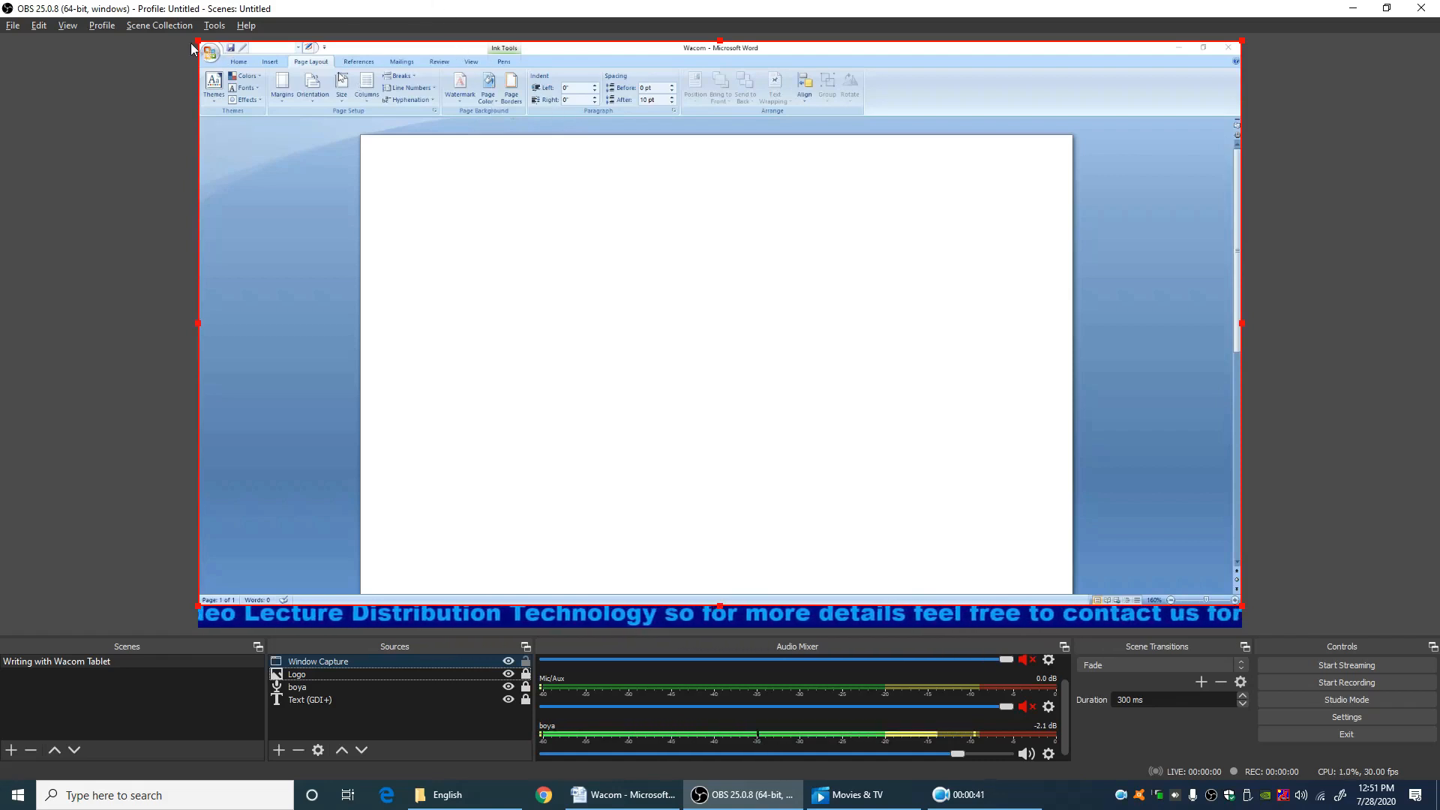
# Crop the Word window capture on all sides so that only its blank white page remains
pyautogui.moveTo(198, 41); pyautogui.dragTo(361, 135)
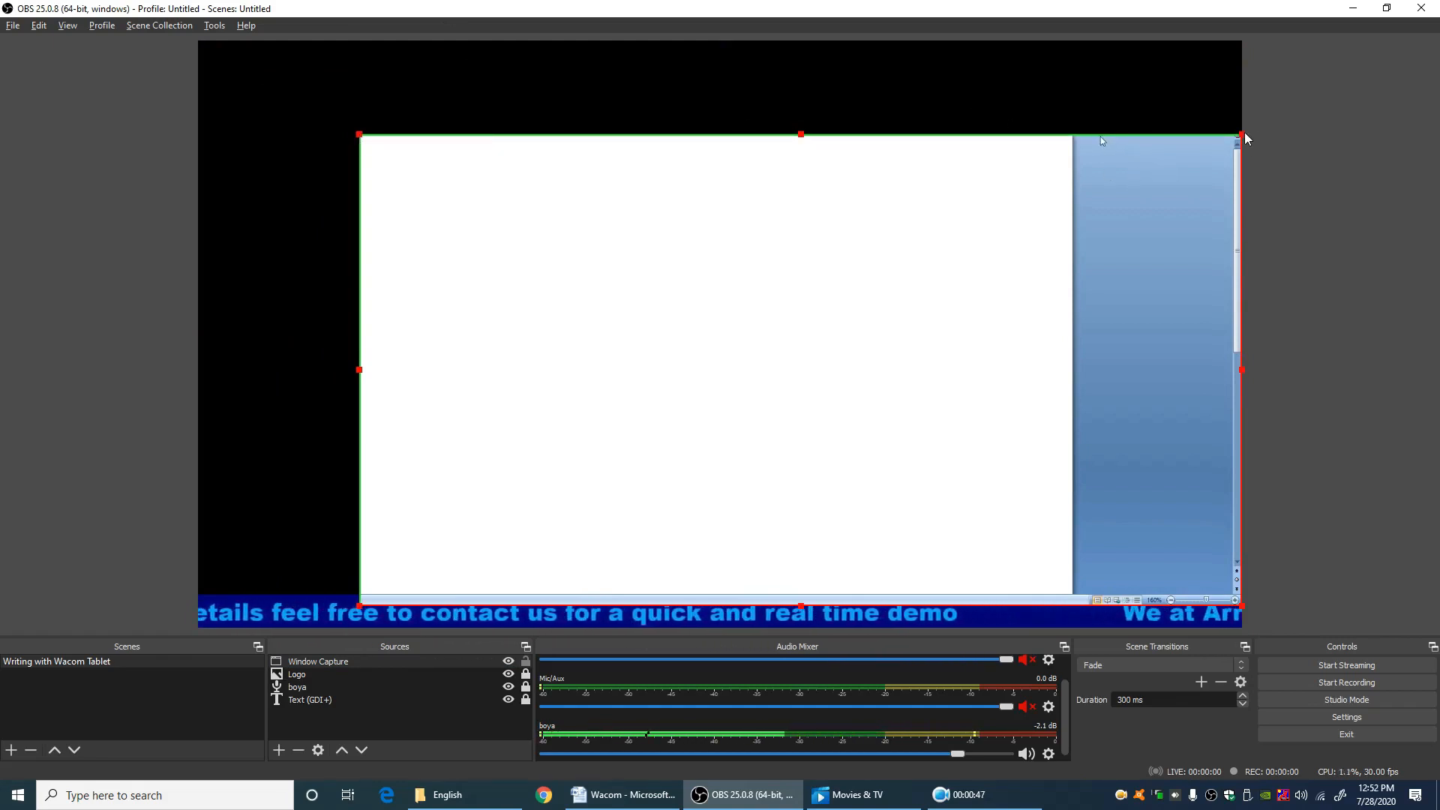
pyautogui.moveTo(1247, 133); pyautogui.dragTo(1072, 140)
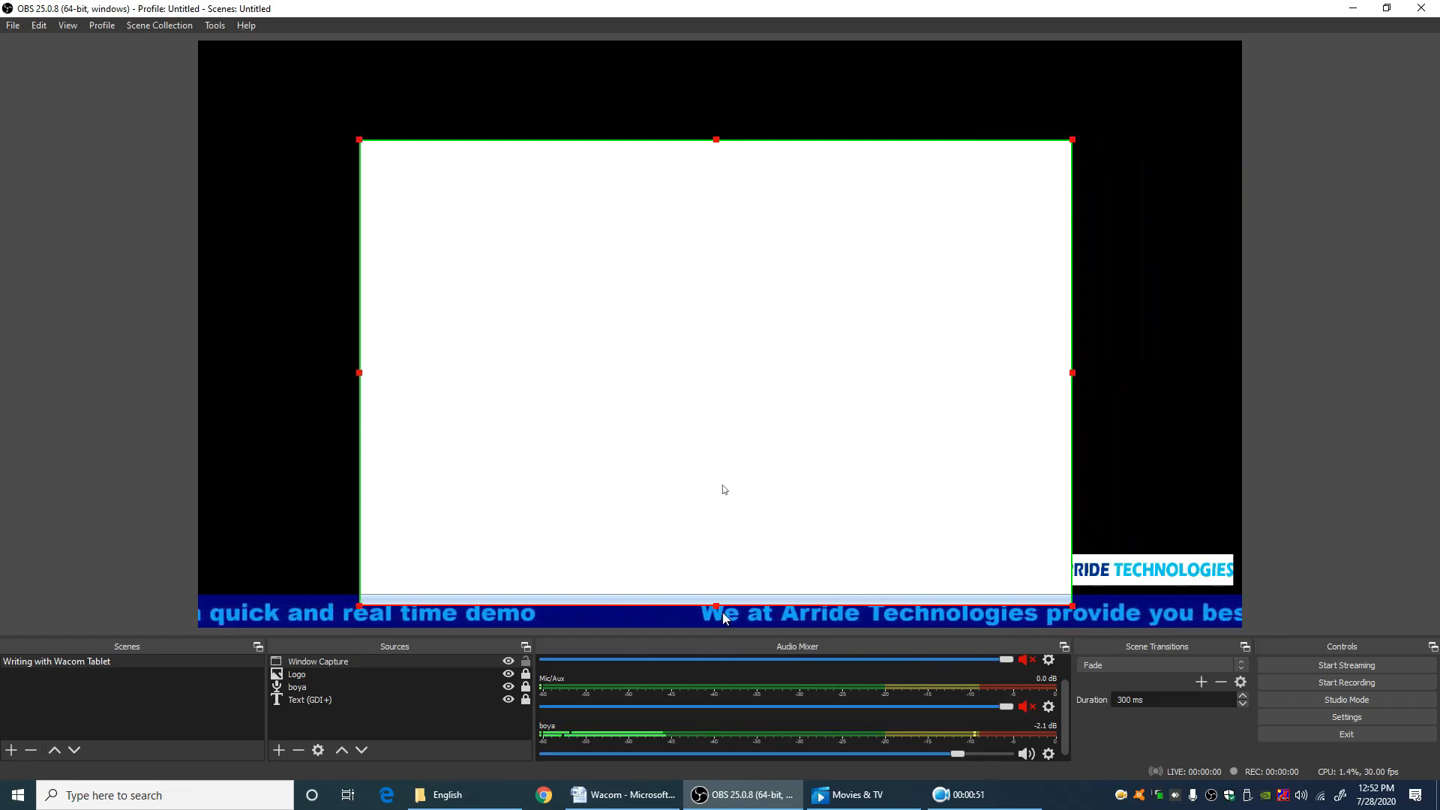
pyautogui.moveTo(716, 606); pyautogui.dragTo(716, 600)
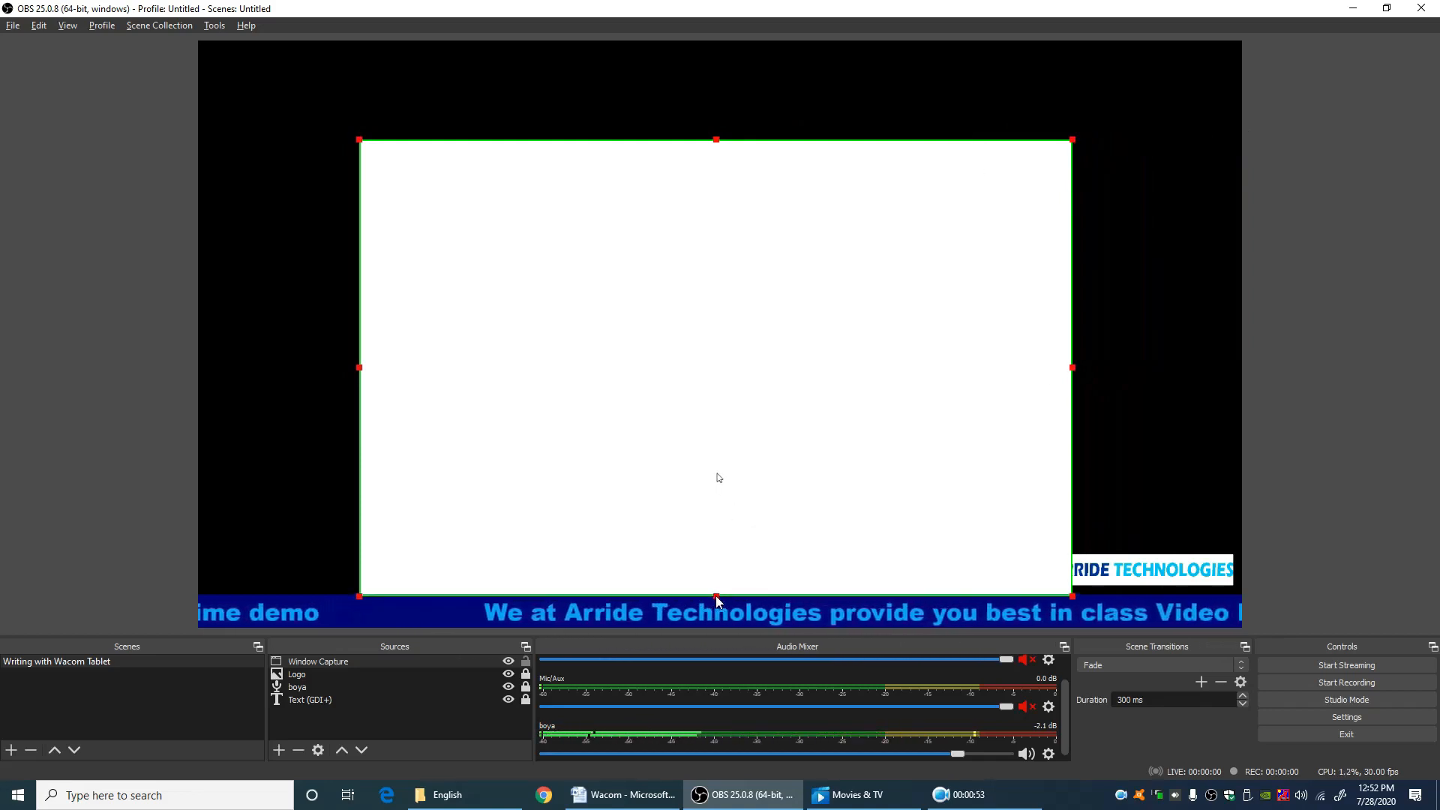
# Stretch the cropped Word capture over the whole canvas and order it beneath the logo and scrolling text sources
pyautogui.moveTo(810, 427); pyautogui.dragTo(649, 337)
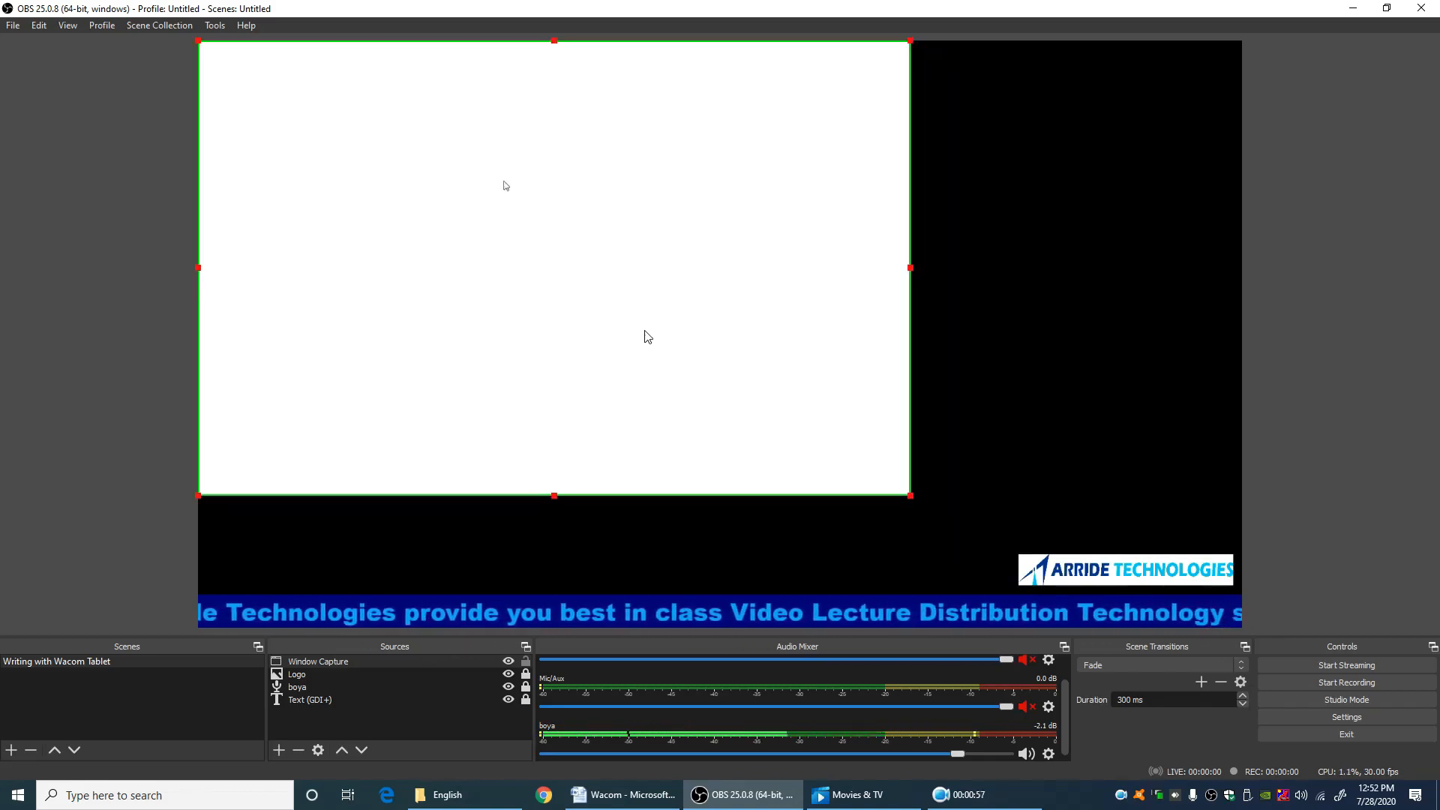
pyautogui.hotkey('ctrl', 's')
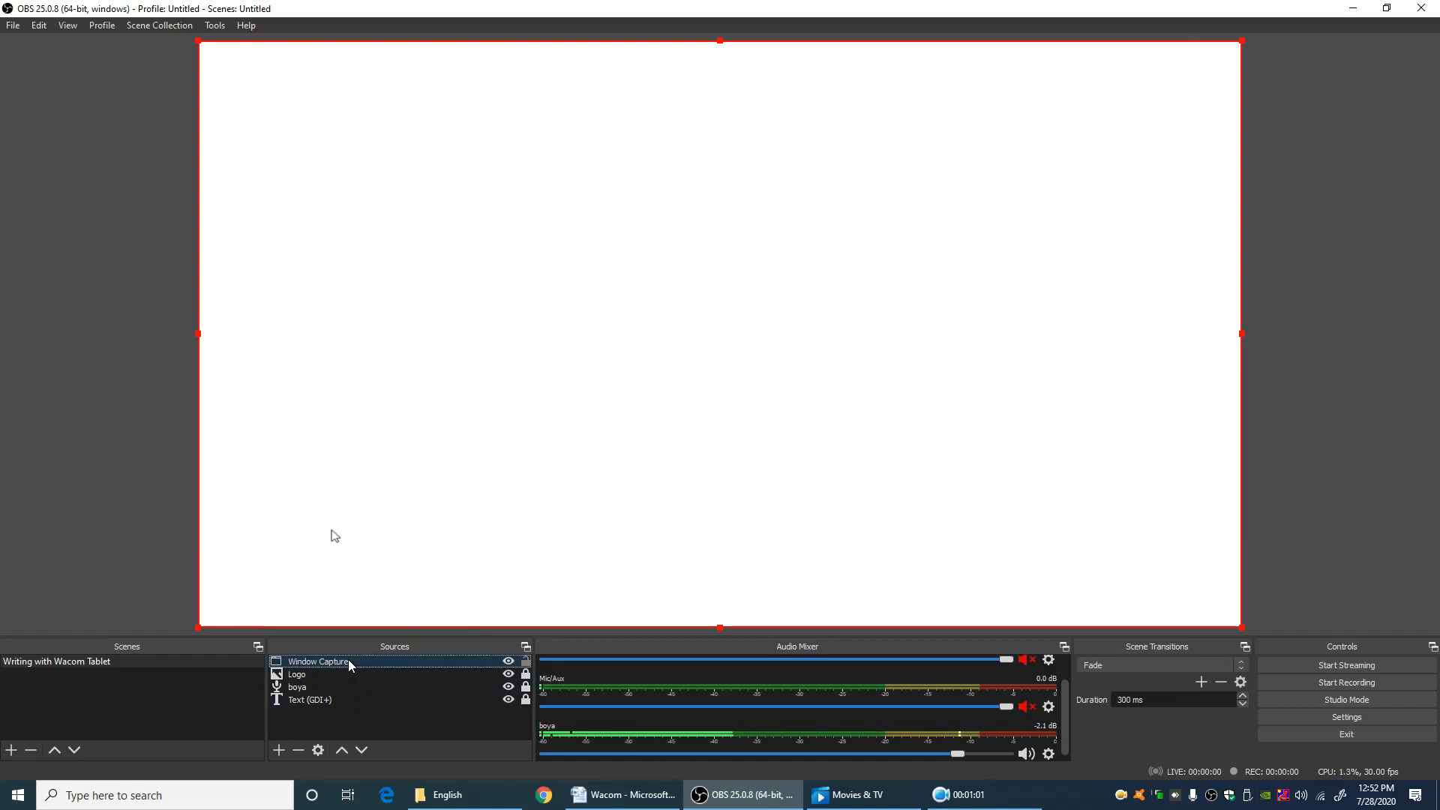
pyautogui.moveTo(348, 659); pyautogui.dragTo(343, 709)
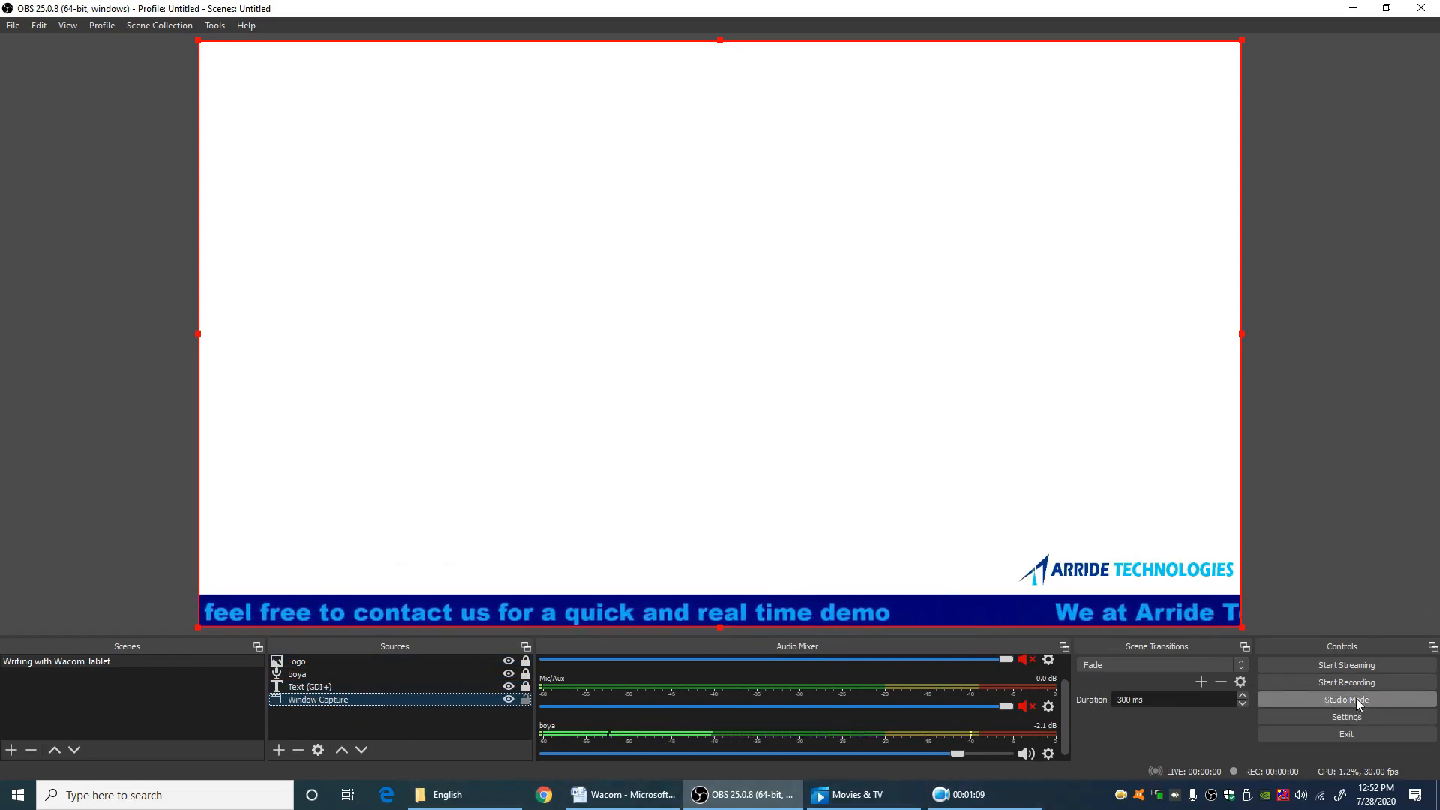
# Switch to the Wacom document in Word and handwrite an underlined heading "Geology" with the Ballpoint Pen
pyautogui.click(622, 798)
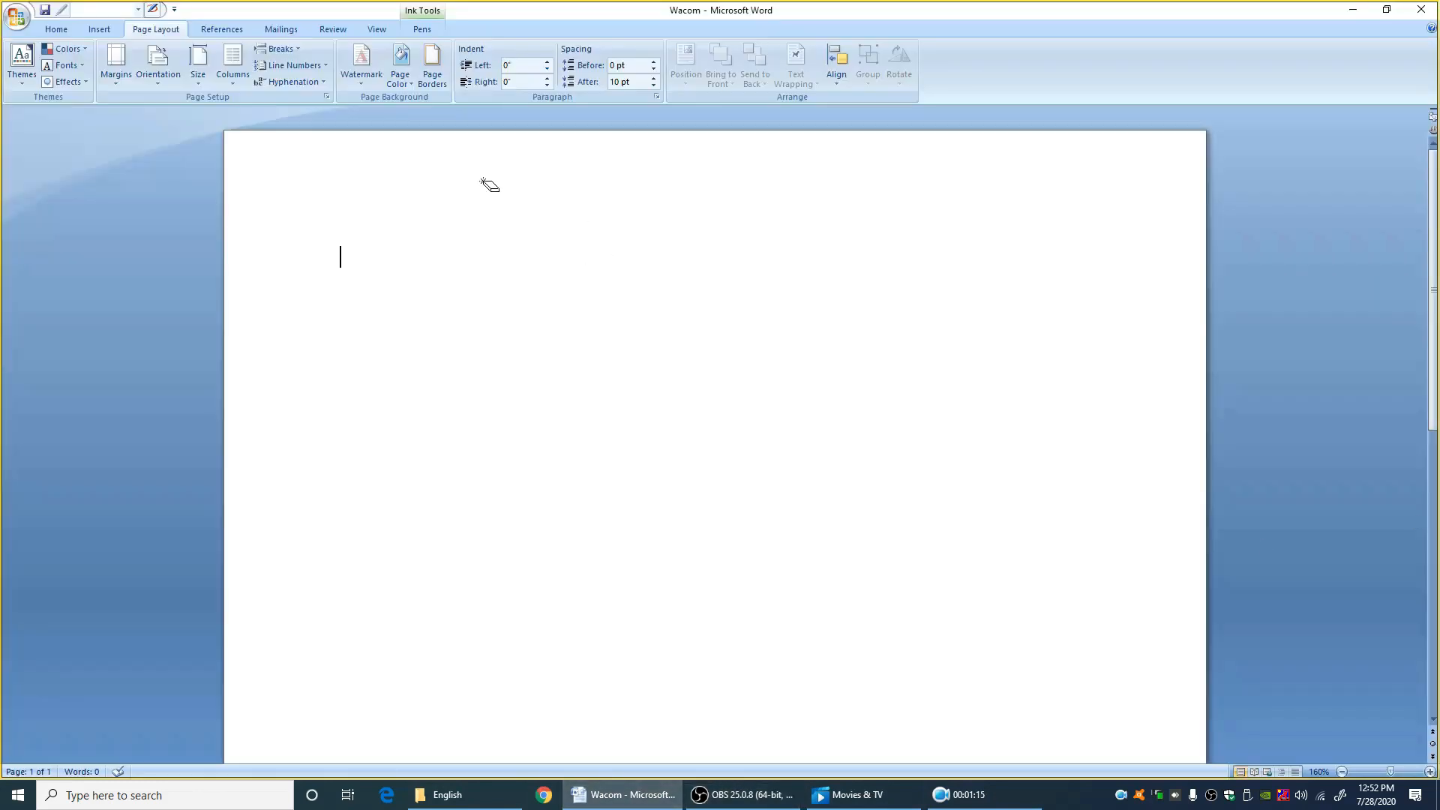
pyautogui.click(153, 9)
pyautogui.click(175, 51)
pyautogui.moveTo(614, 172)
pyautogui.mouseDown()
pyautogui.moveTo(643, 166)
pyautogui.moveTo(645, 228)
pyautogui.moveTo(657, 178)
pyautogui.moveTo(695, 172)
pyautogui.moveTo(692, 189)
pyautogui.moveTo(704, 177)
pyautogui.moveTo(715, 194)
pyautogui.moveTo(731, 177)
pyautogui.moveTo(737, 196)
pyautogui.moveTo(762, 181)
pyautogui.moveTo(750, 217)
pyautogui.mouseUp()
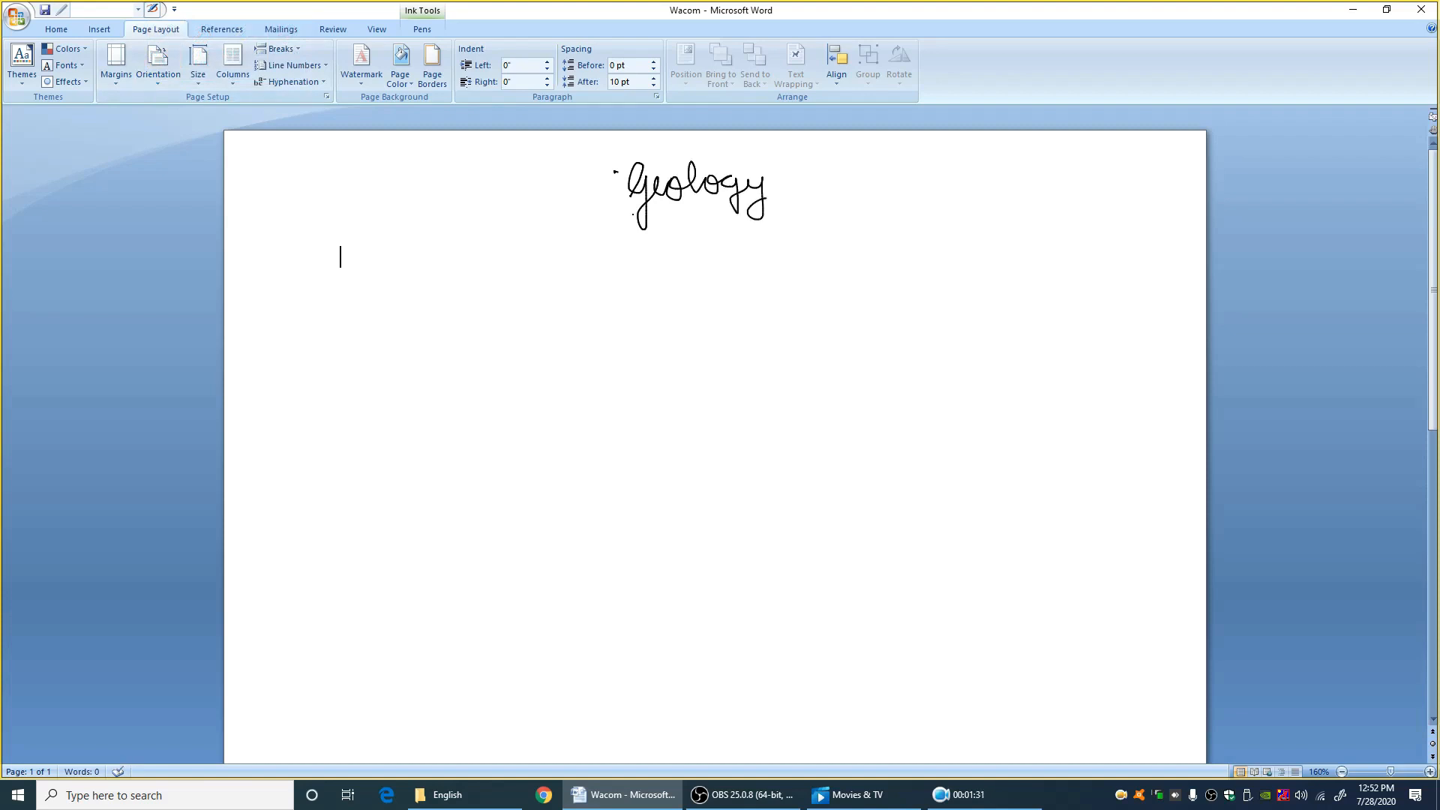
pyautogui.moveTo(636, 214); pyautogui.dragTo(725, 207)
# Draw a short test stroke below the Geology heading and remove it with the Eraser
pyautogui.moveTo(577, 300)
pyautogui.mouseDown()
pyautogui.moveTo(511, 342)
pyautogui.moveTo(521, 312)
pyautogui.mouseUp()
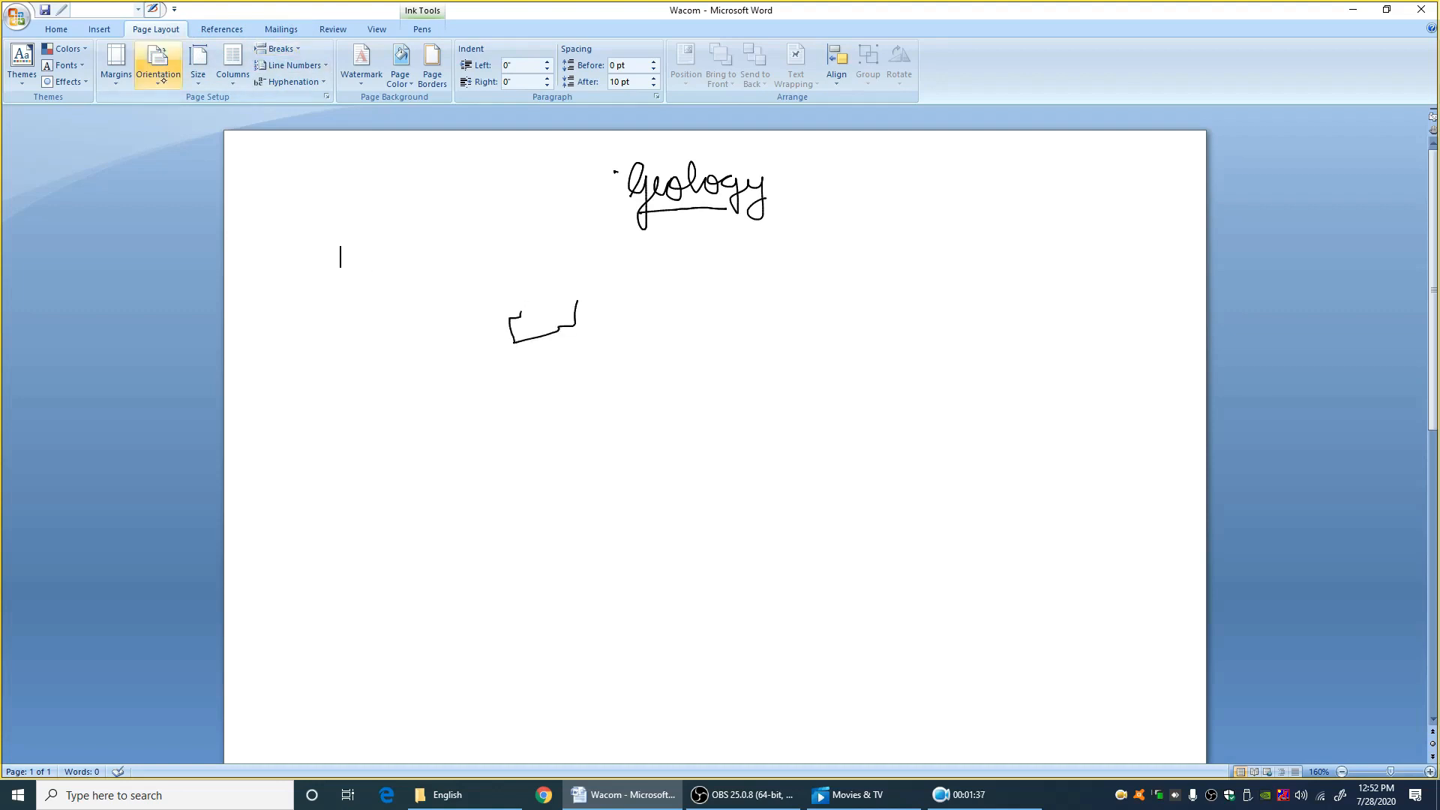
pyautogui.click(153, 9)
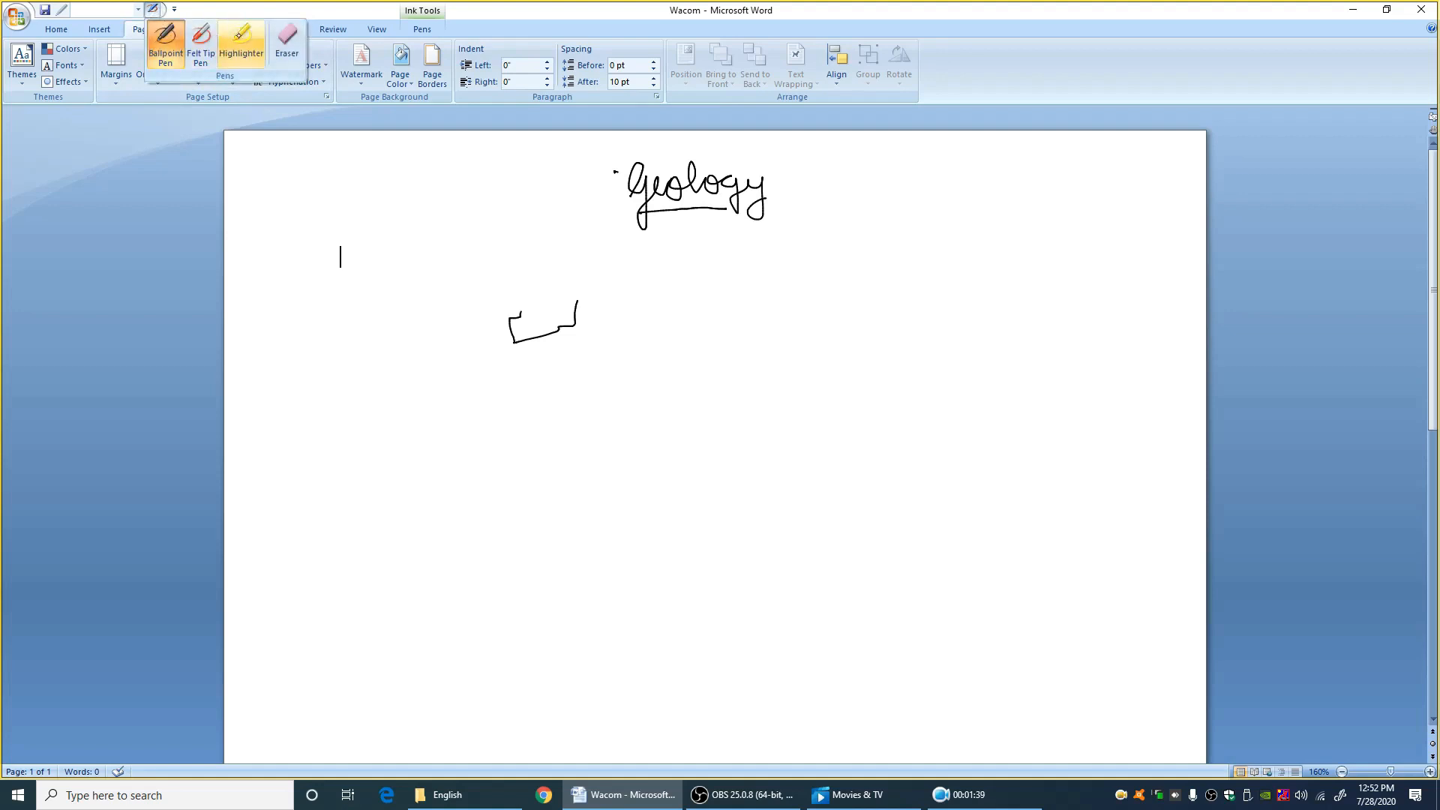
pyautogui.click(287, 41)
pyautogui.click(573, 317)
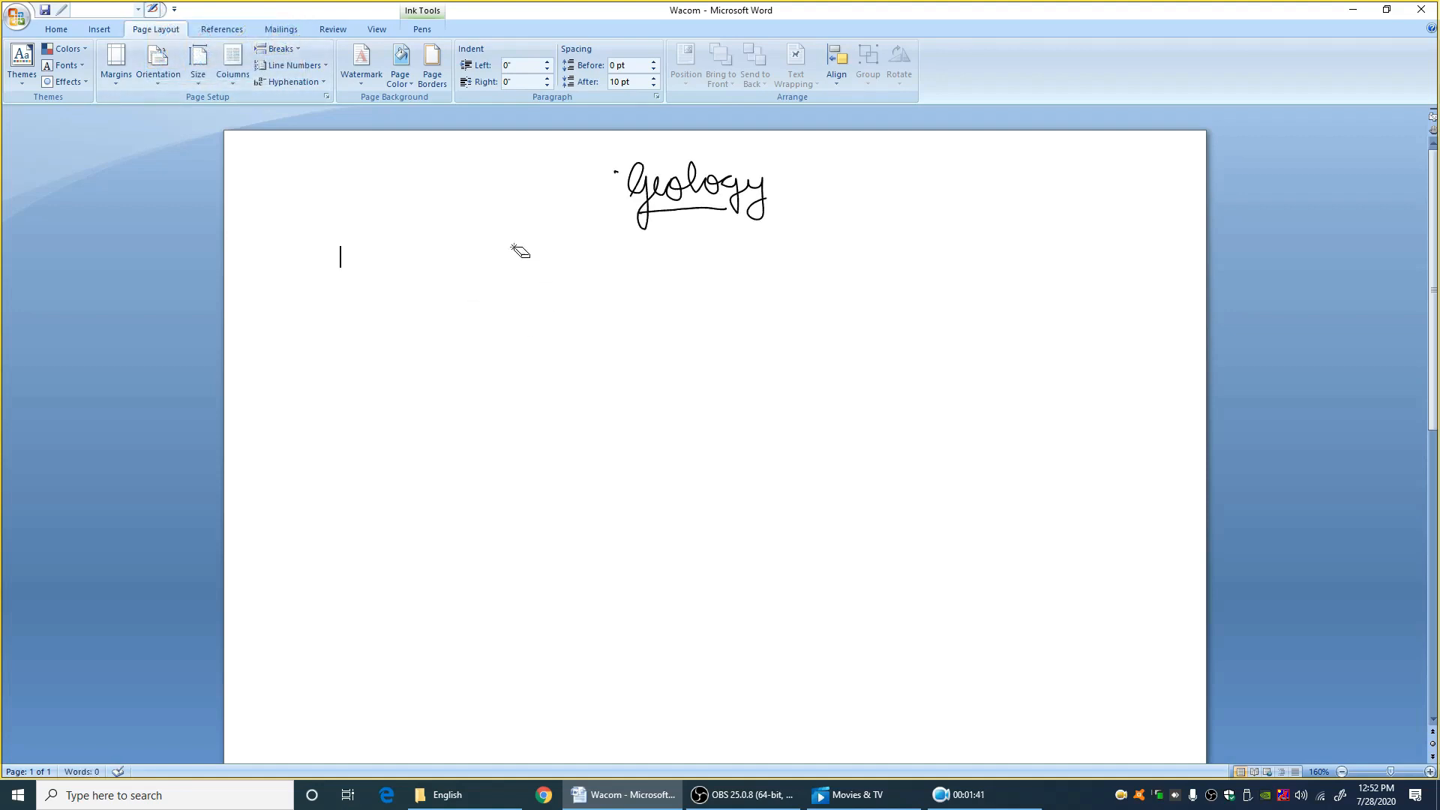
# With the Ballpoint Pen, handwrite circled item 1 "Earth Crust" and a circled 2 beside three horizontal lines
pyautogui.click(153, 9)
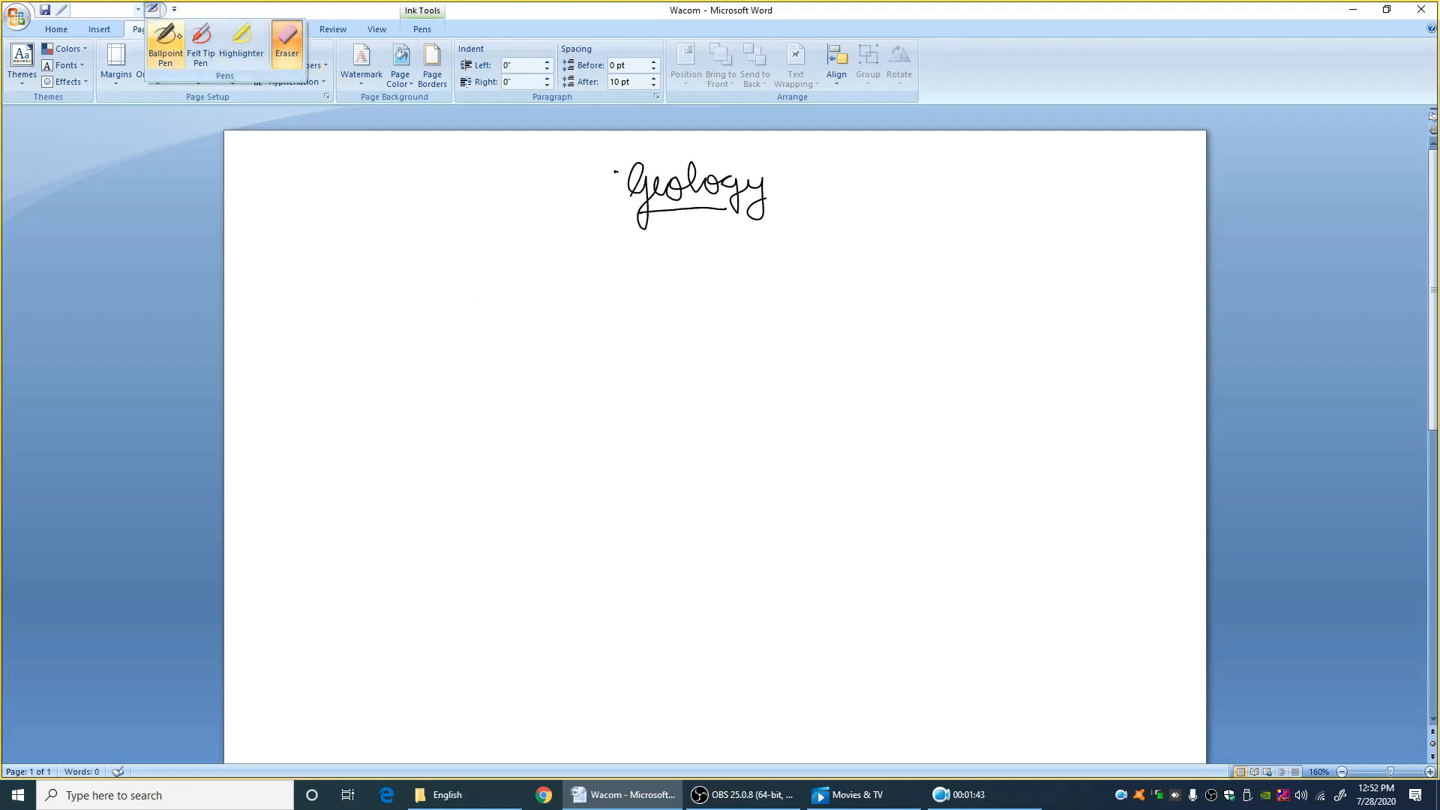
pyautogui.click(168, 46)
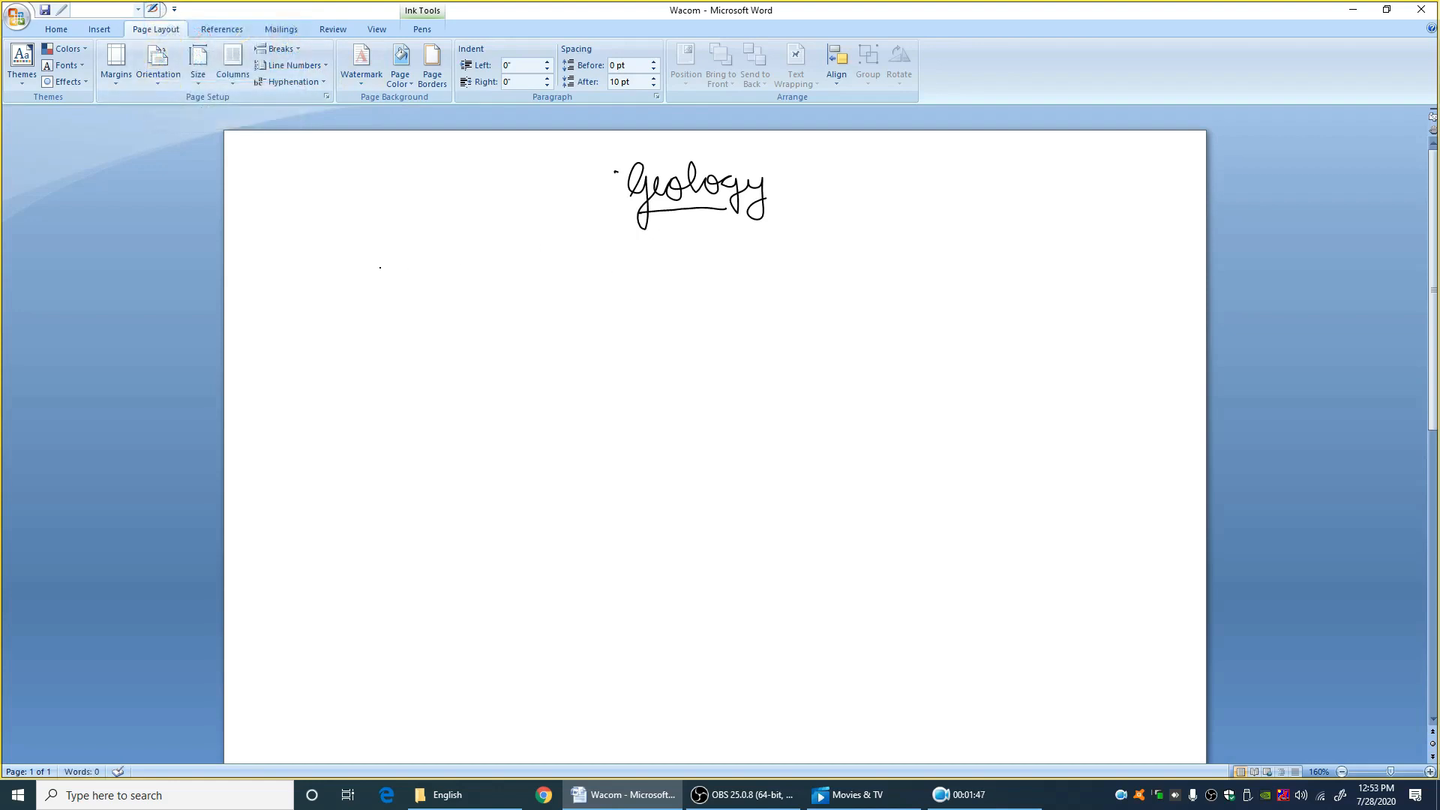
pyautogui.moveTo(380, 264)
pyautogui.mouseDown()
pyautogui.moveTo(377, 286)
pyautogui.moveTo(375, 252)
pyautogui.moveTo(433, 246)
pyautogui.mouseUp()
pyautogui.moveTo(408, 253)
pyautogui.mouseDown()
pyautogui.moveTo(423, 275)
pyautogui.moveTo(508, 249)
pyautogui.moveTo(489, 254)
pyautogui.moveTo(579, 268)
pyautogui.moveTo(648, 247)
pyautogui.moveTo(645, 272)
pyautogui.mouseUp()
pyautogui.moveTo(635, 258); pyautogui.dragTo(663, 252)
pyautogui.moveTo(284, 316)
pyautogui.mouseDown()
pyautogui.moveTo(291, 335)
pyautogui.moveTo(278, 333)
pyautogui.moveTo(309, 308)
pyautogui.moveTo(411, 329)
pyautogui.moveTo(578, 322)
pyautogui.mouseUp()
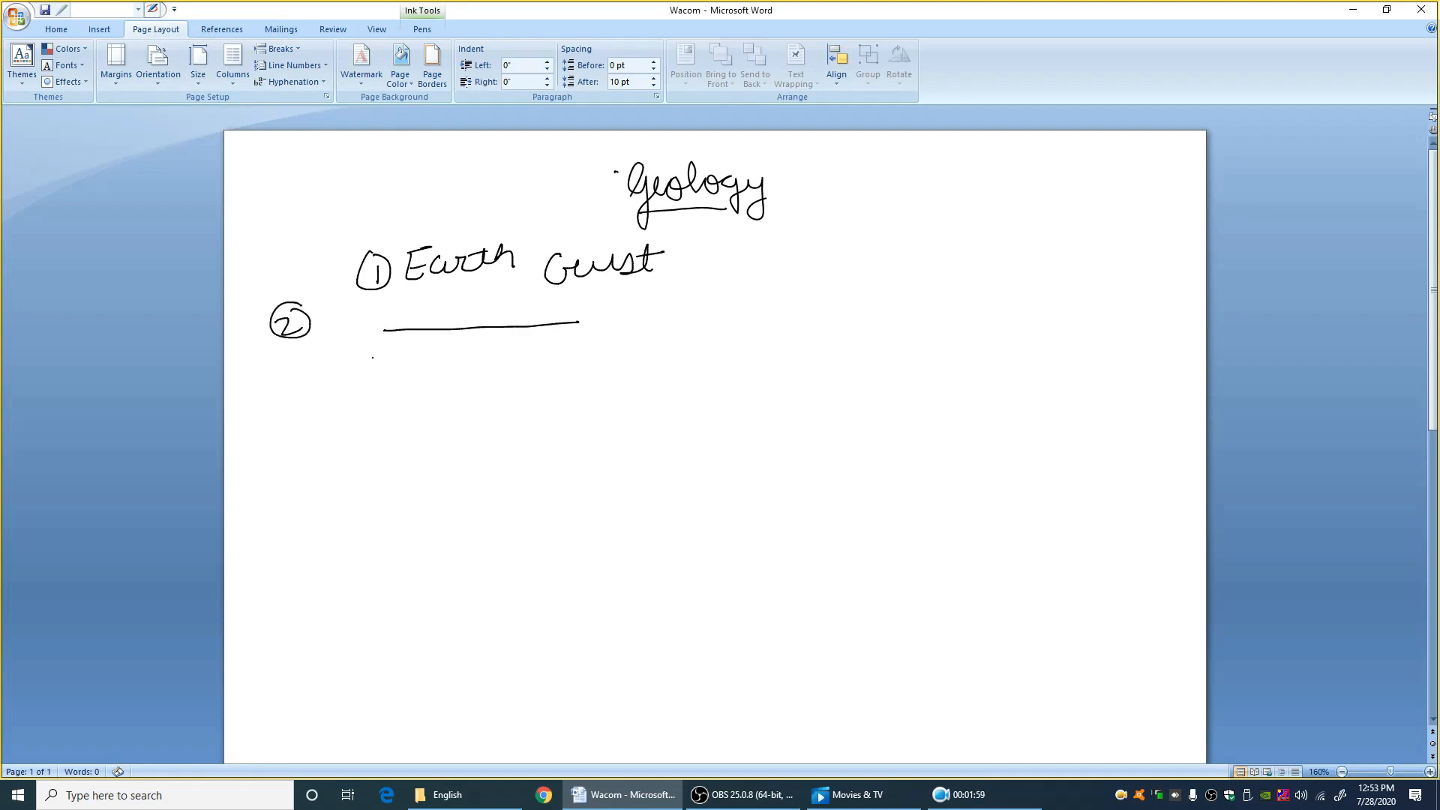
pyautogui.moveTo(369, 360); pyautogui.dragTo(567, 358)
pyautogui.moveTo(363, 395); pyautogui.dragTo(556, 384)
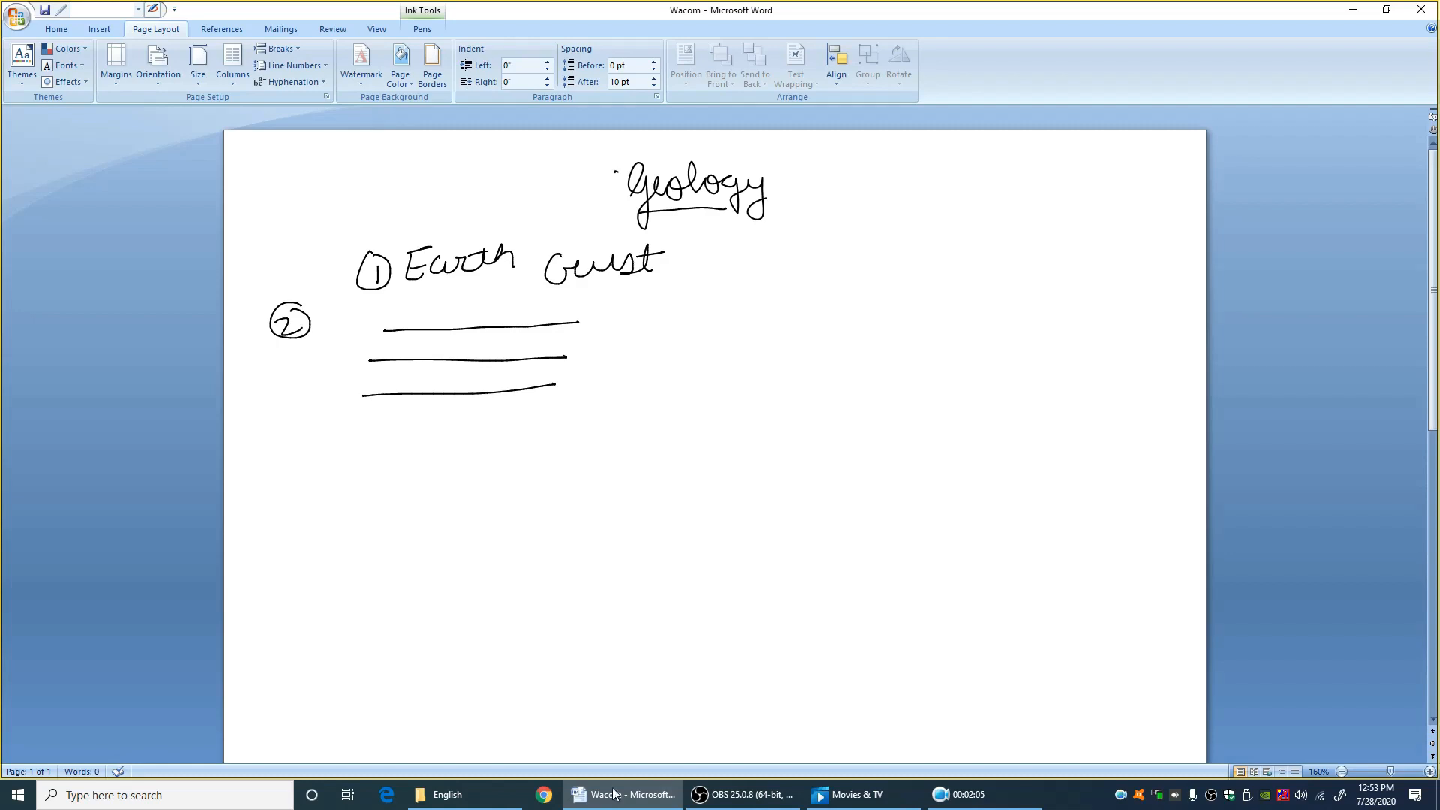
# Switch to OBS and check the handwritten Word page in the Writing with Wacom Tablet scene
pyautogui.click(960, 795)
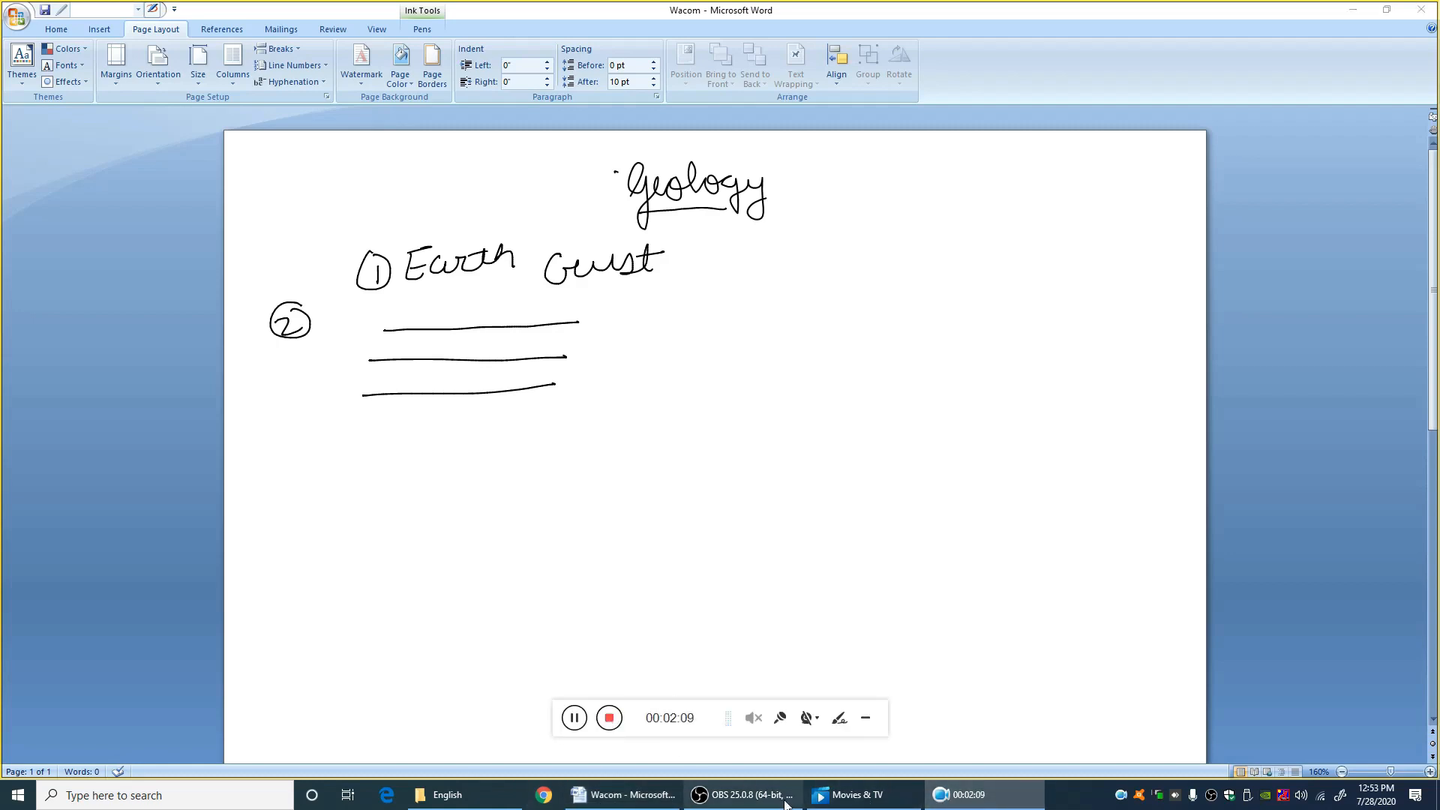
pyautogui.click(742, 794)
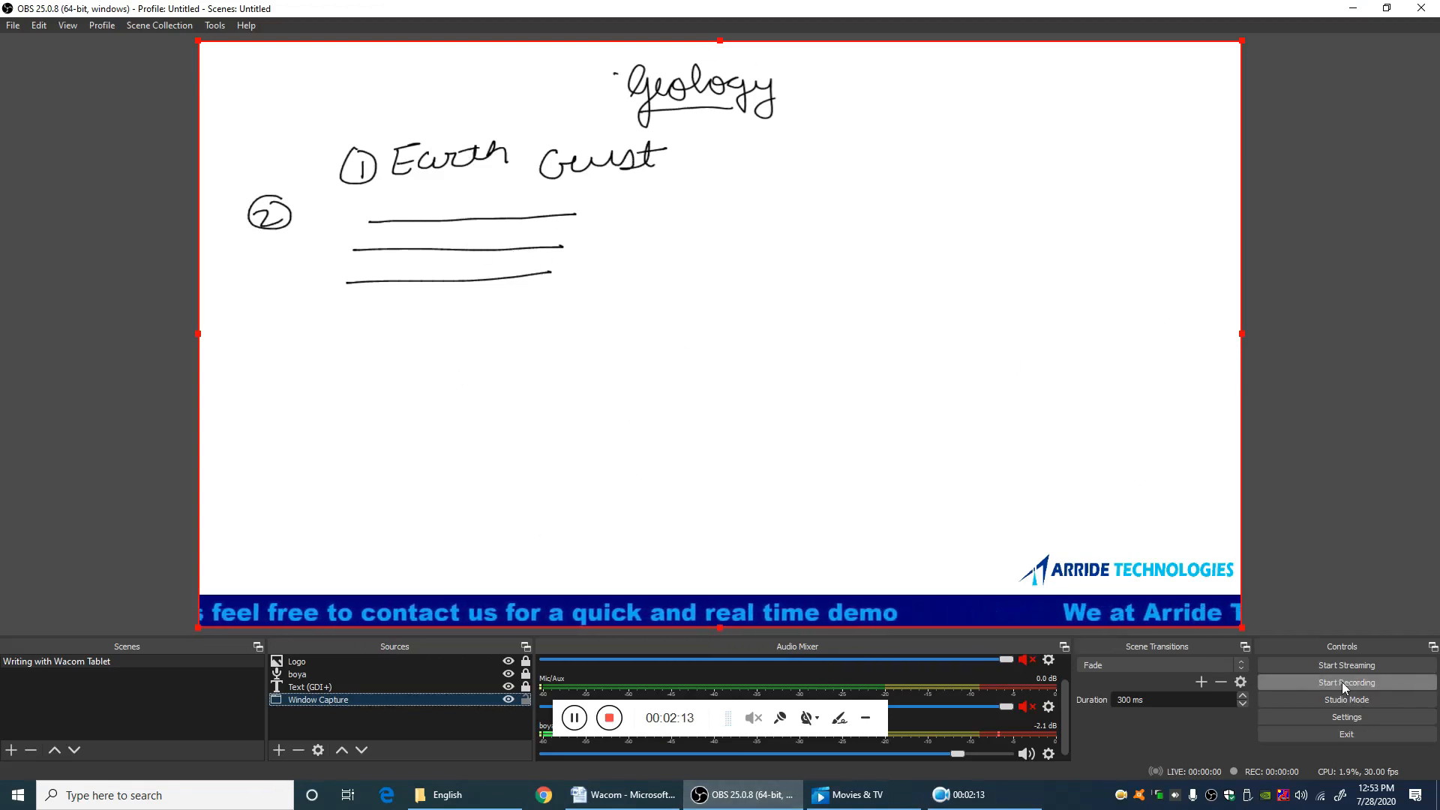
pyautogui.click(859, 719)
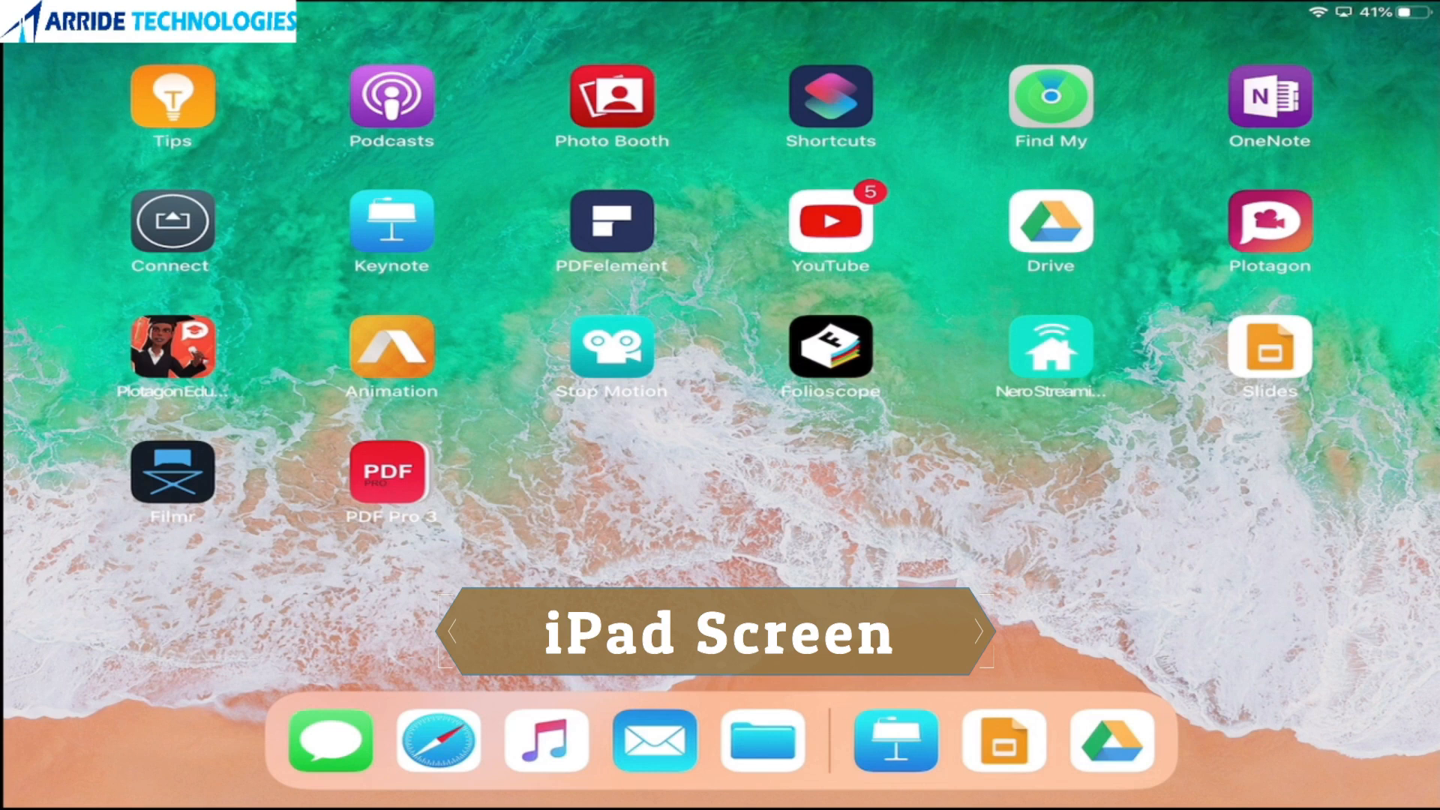
# On the iPad, open heart.pdf from the Files list in Google Drive and skim its first page
pyautogui.click(1051, 221)
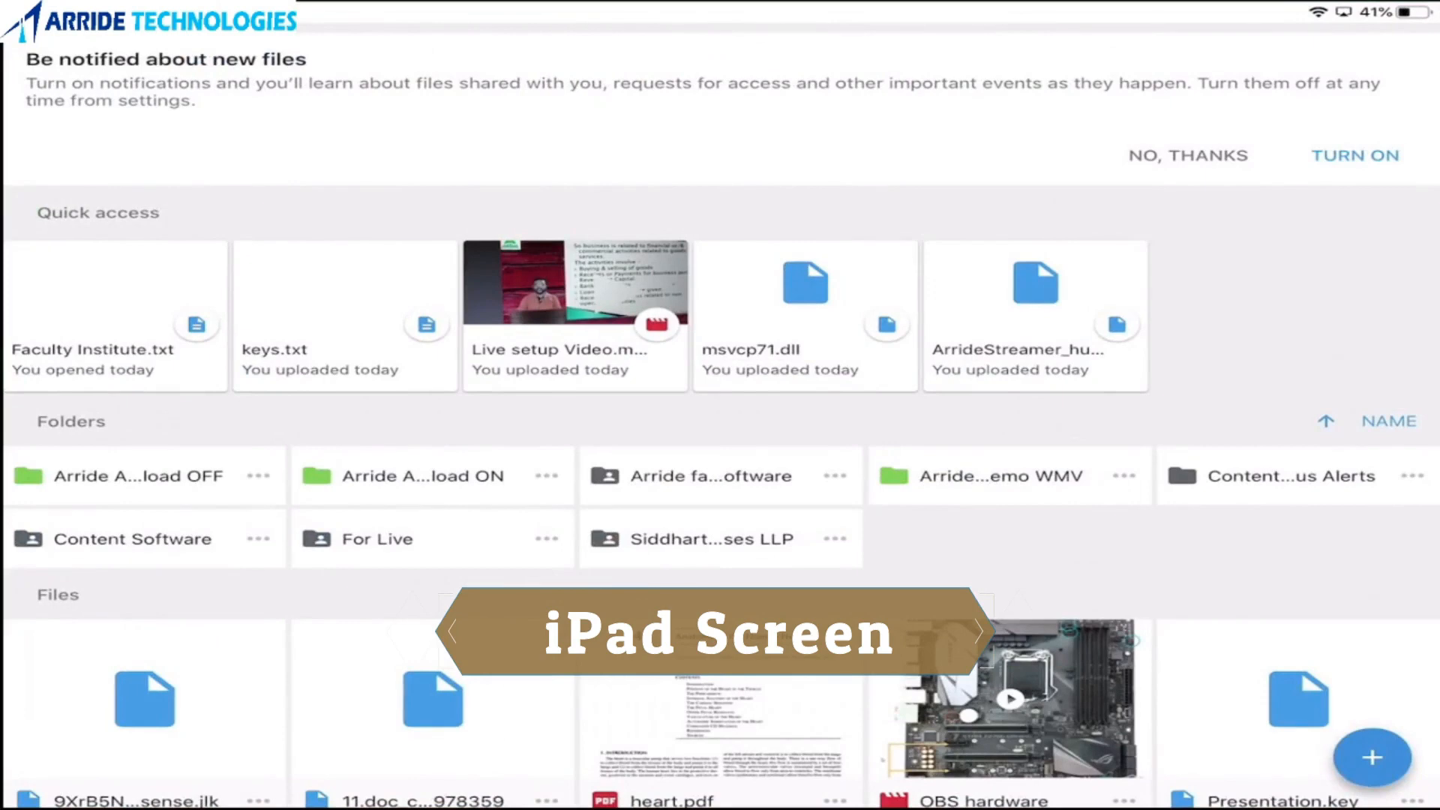
pyautogui.scroll(-3, 720, 412)
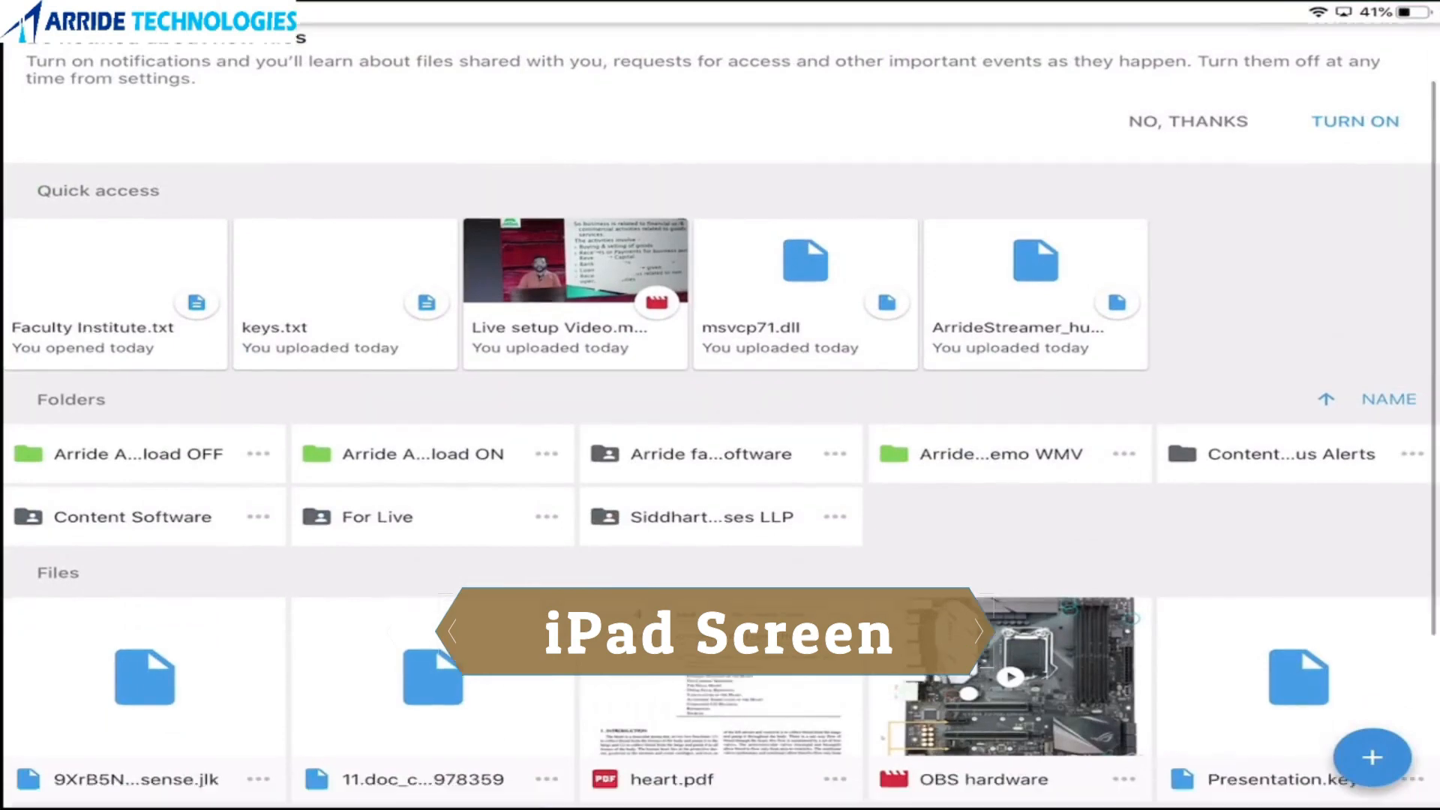
pyautogui.scroll(-1, 721, 413)
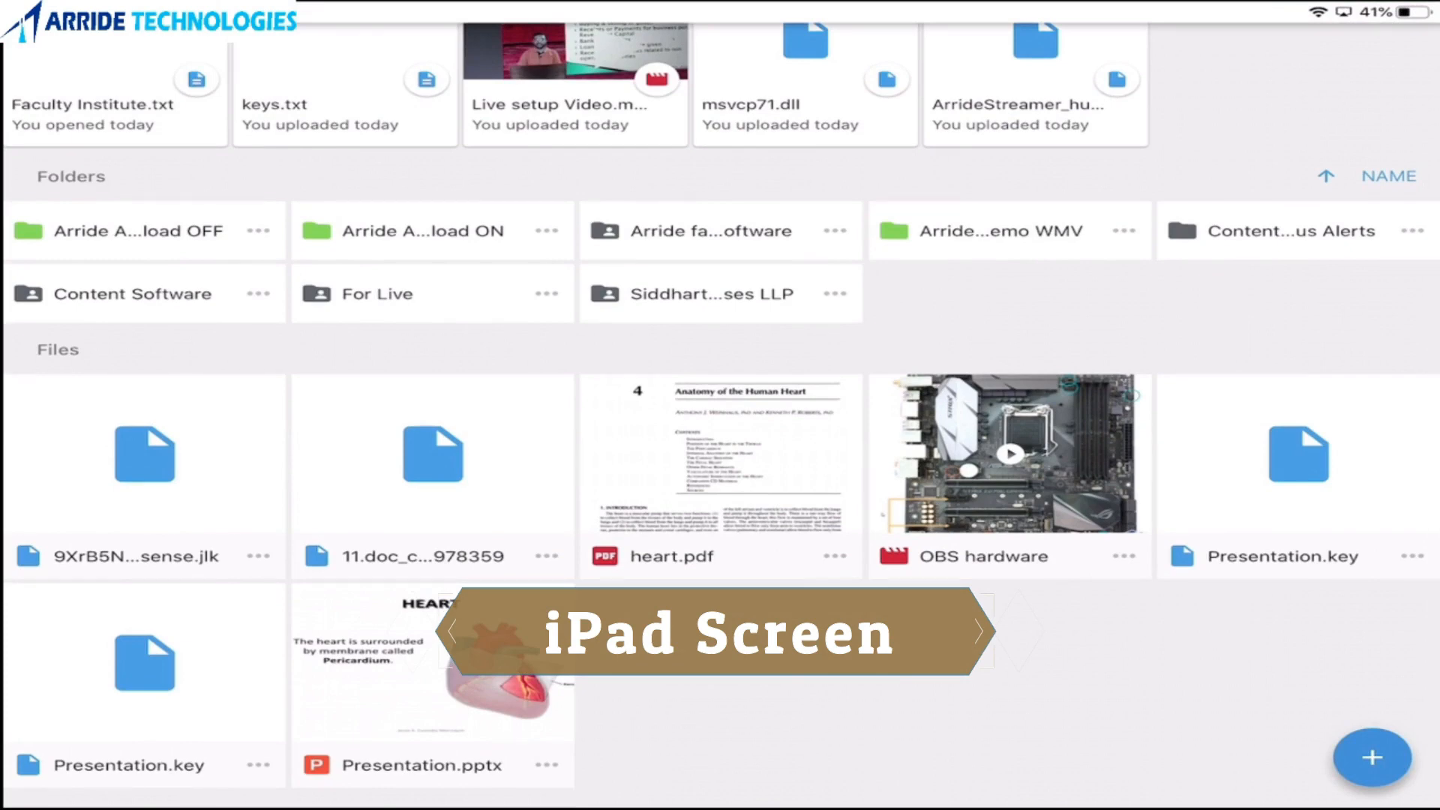
pyautogui.click(720, 465)
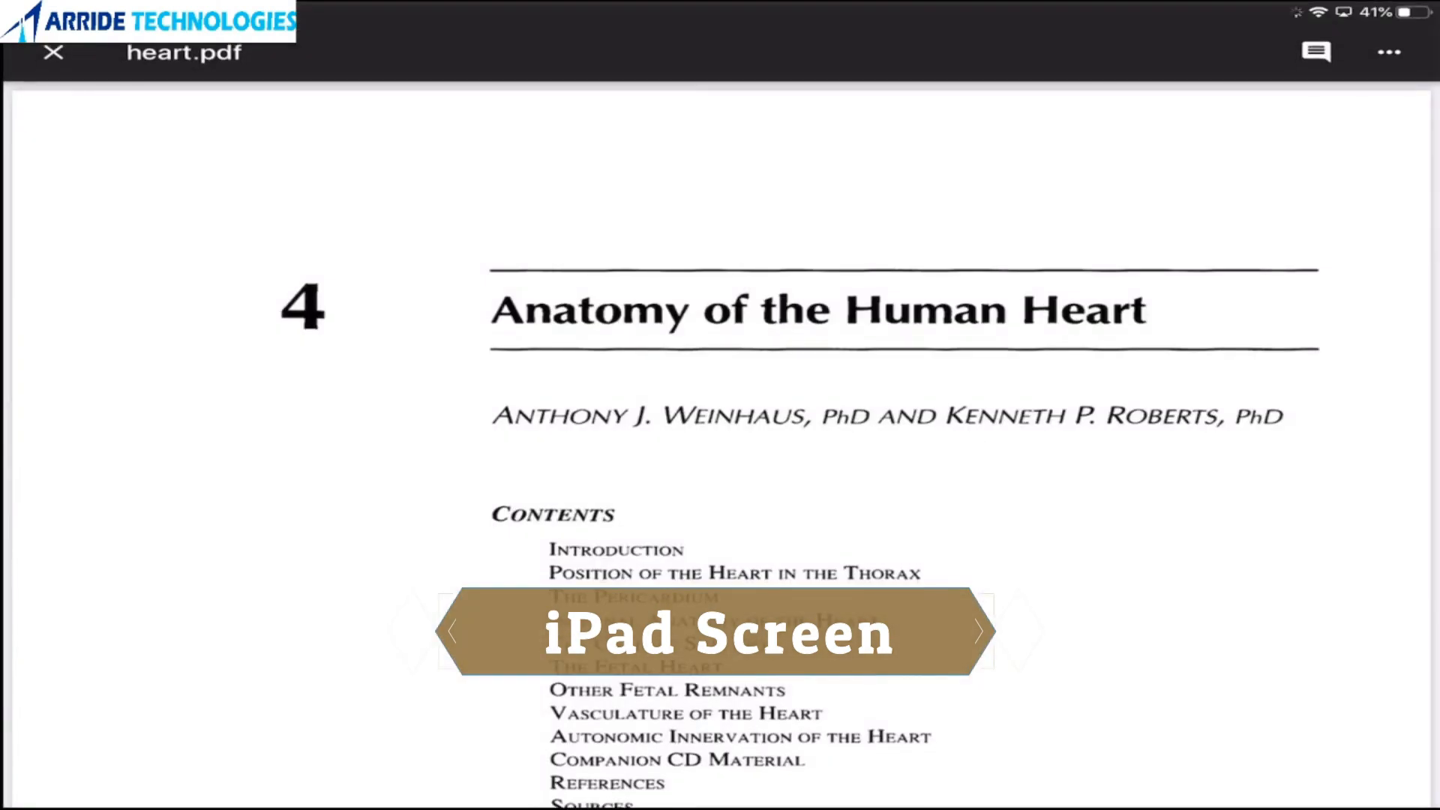
pyautogui.scroll(-5, 720, 450)
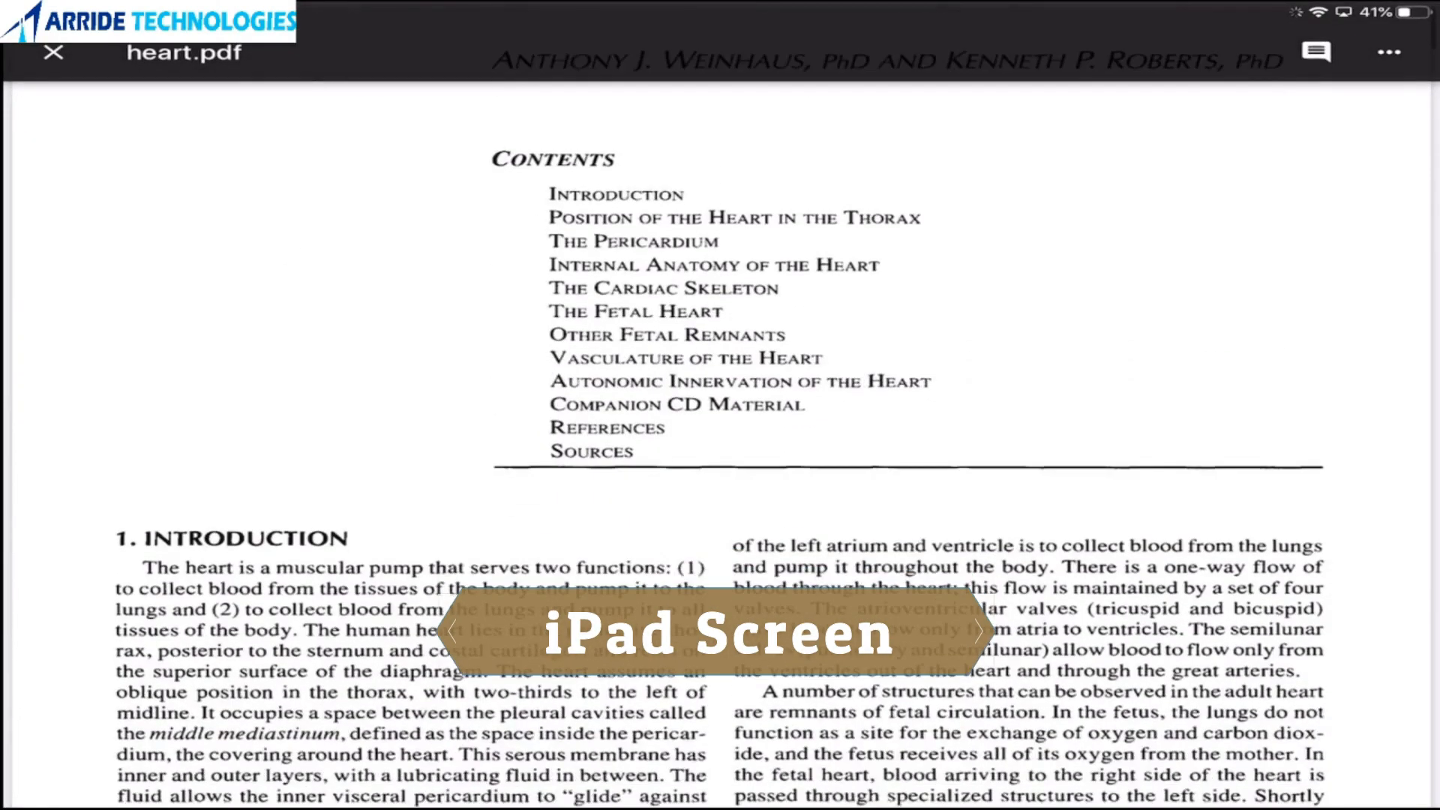
pyautogui.scroll(5, 720, 450)
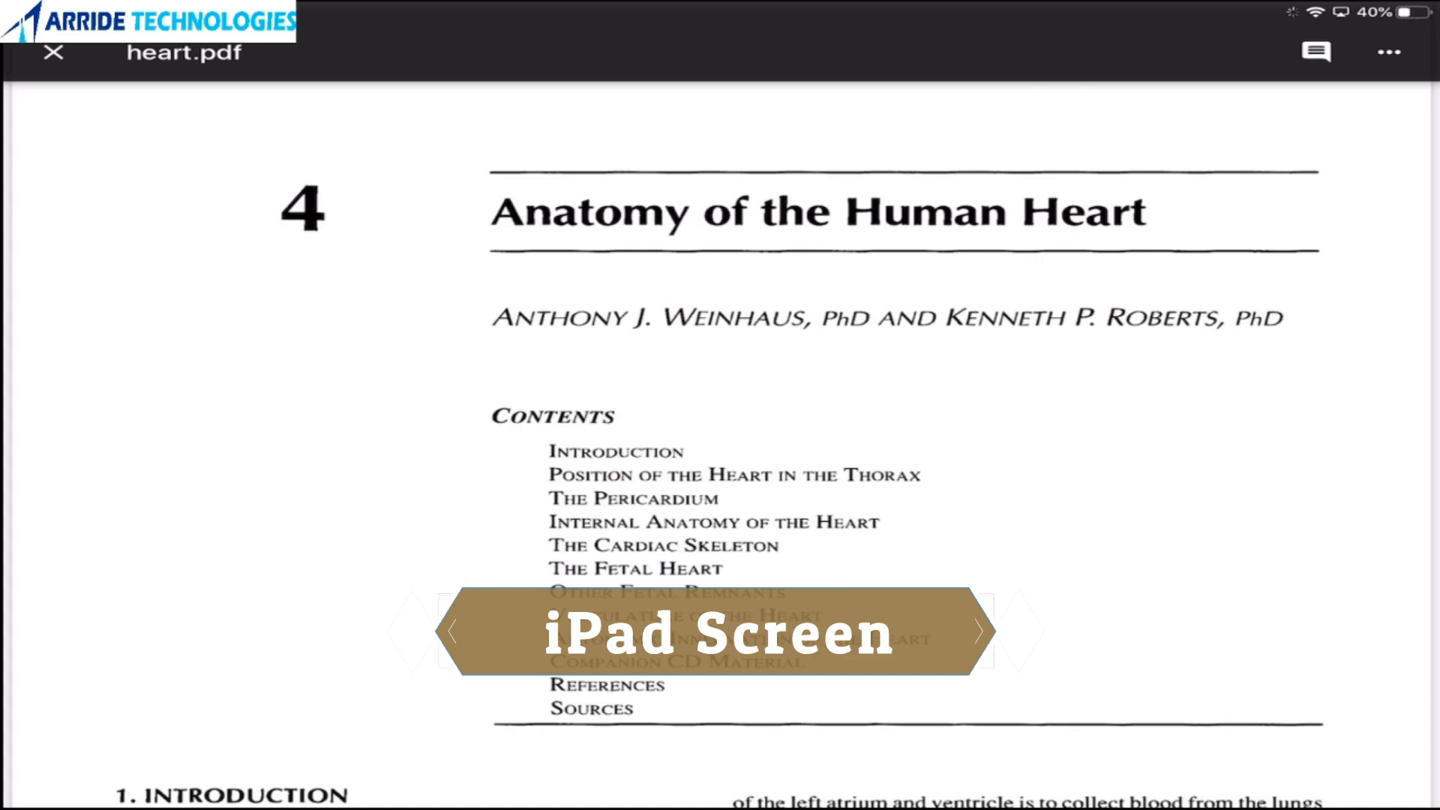
# Send heart.pdf from Drive to PDFelement with the Open in option
pyautogui.click(1389, 51)
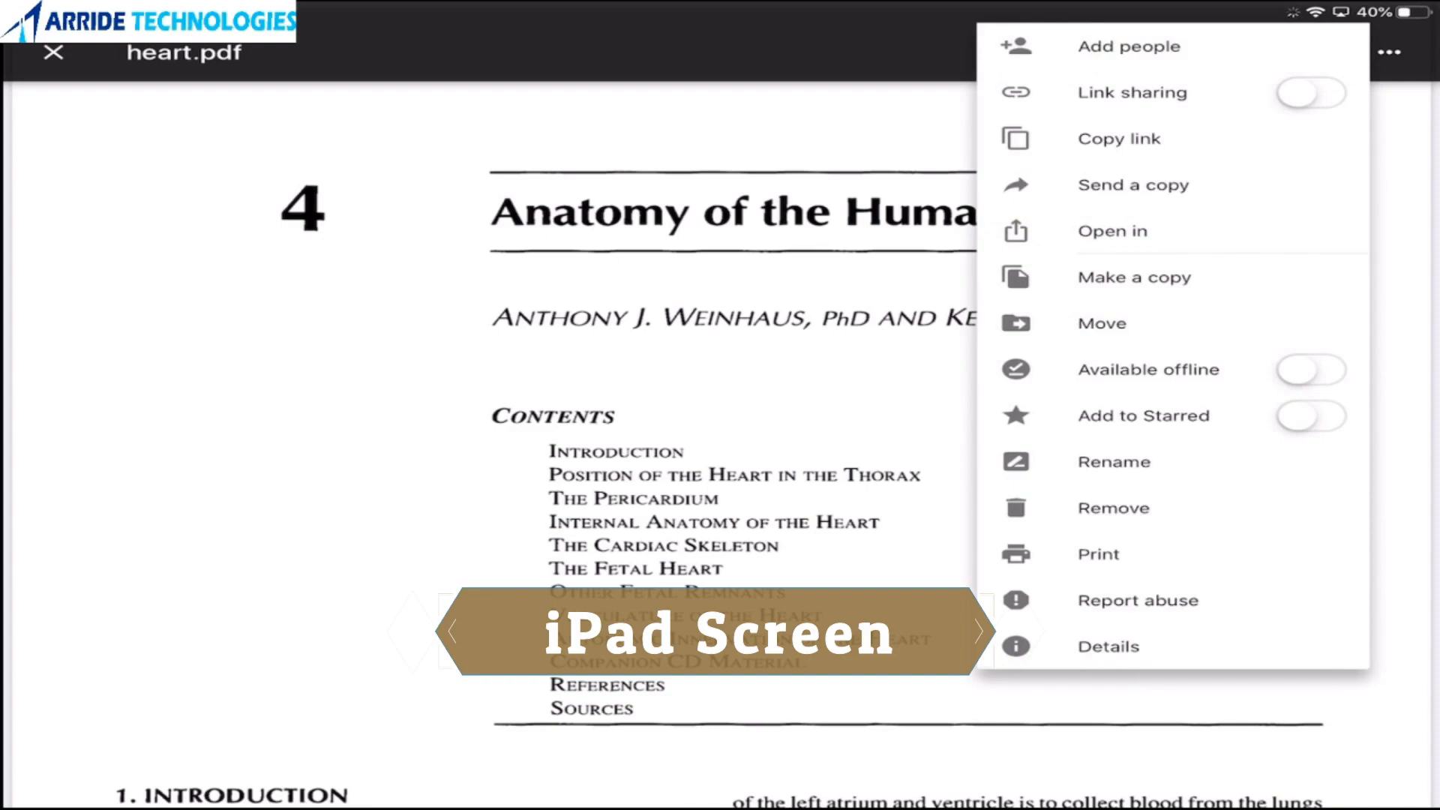
pyautogui.click(1112, 231)
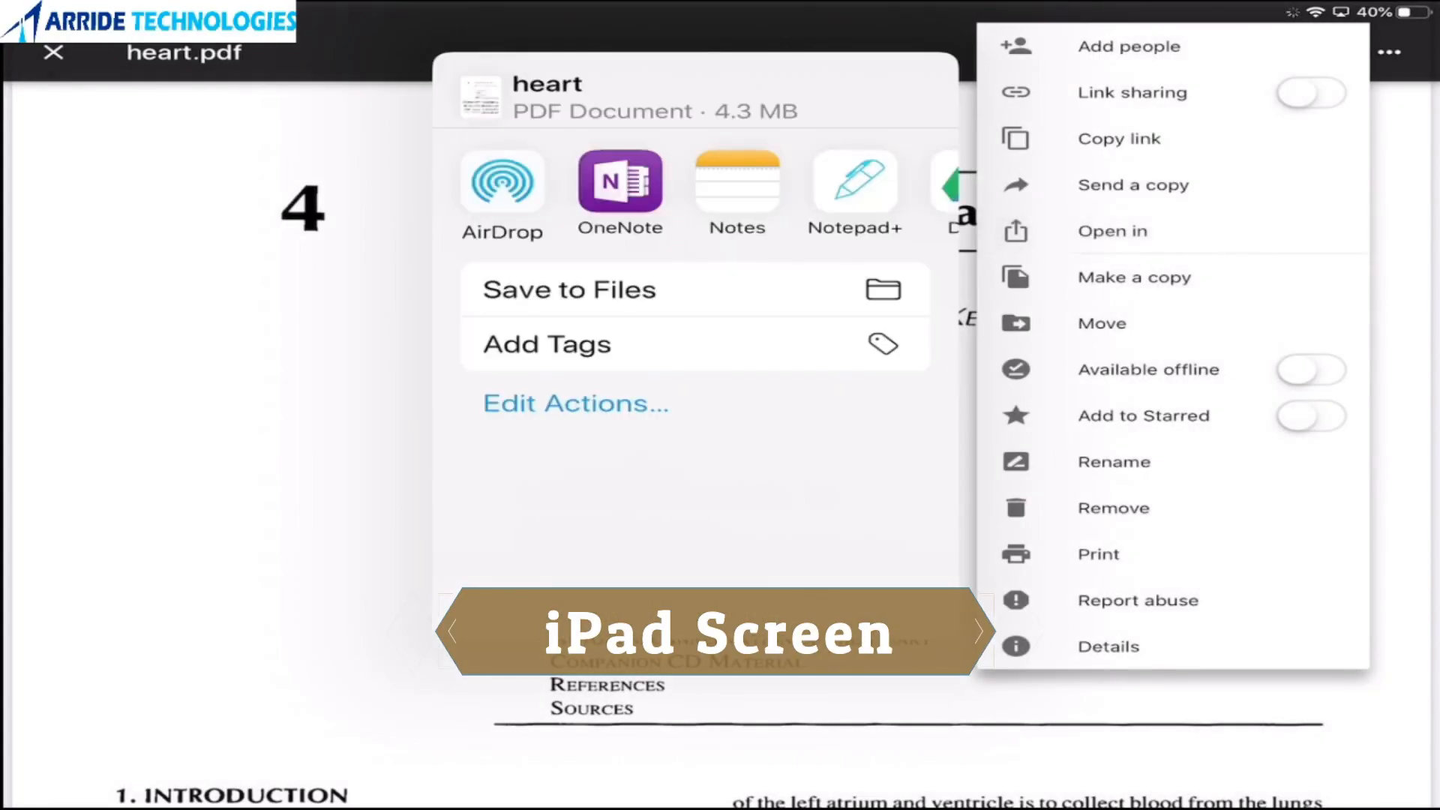
pyautogui.hscroll(4, 696, 195)
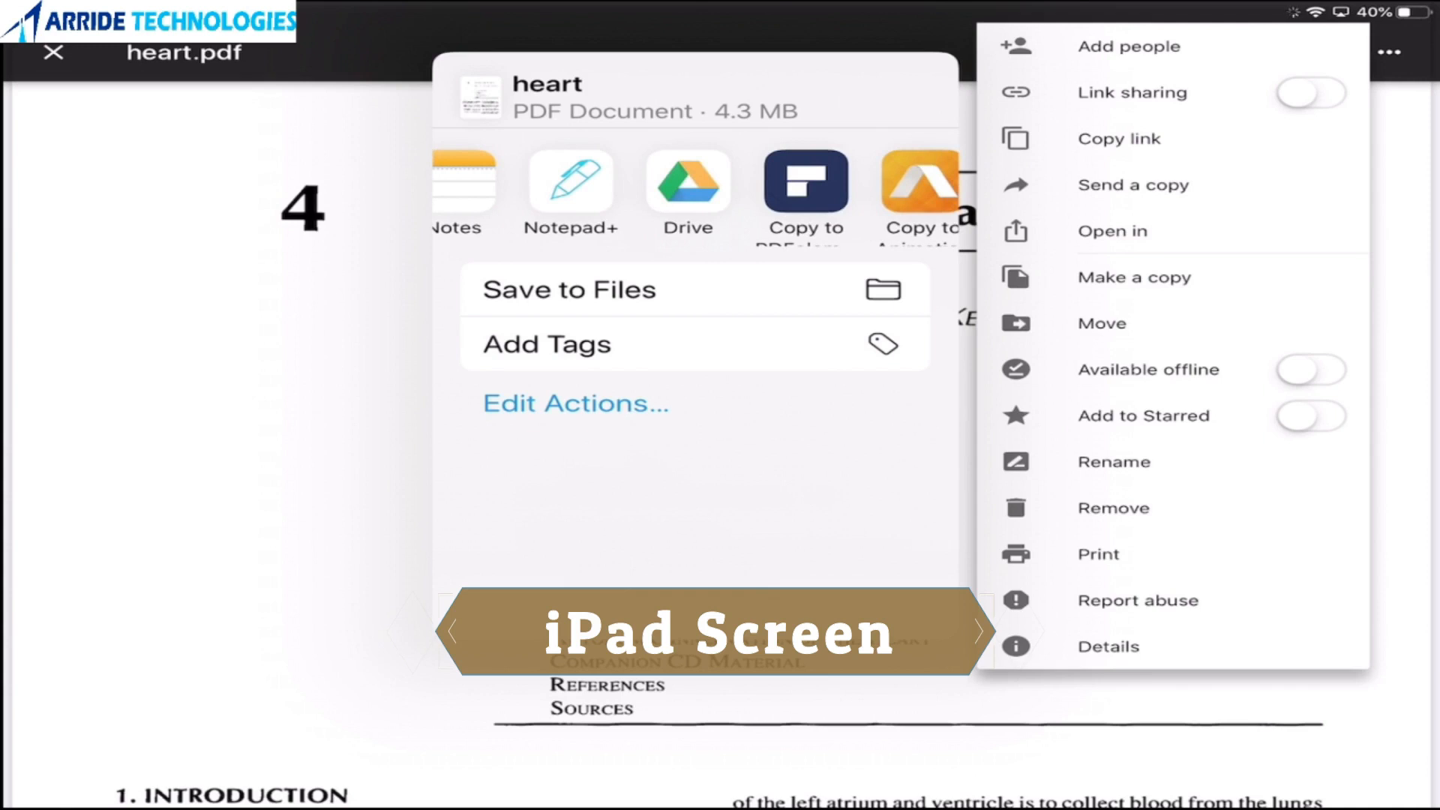
pyautogui.scroll(-1, 697, 315)
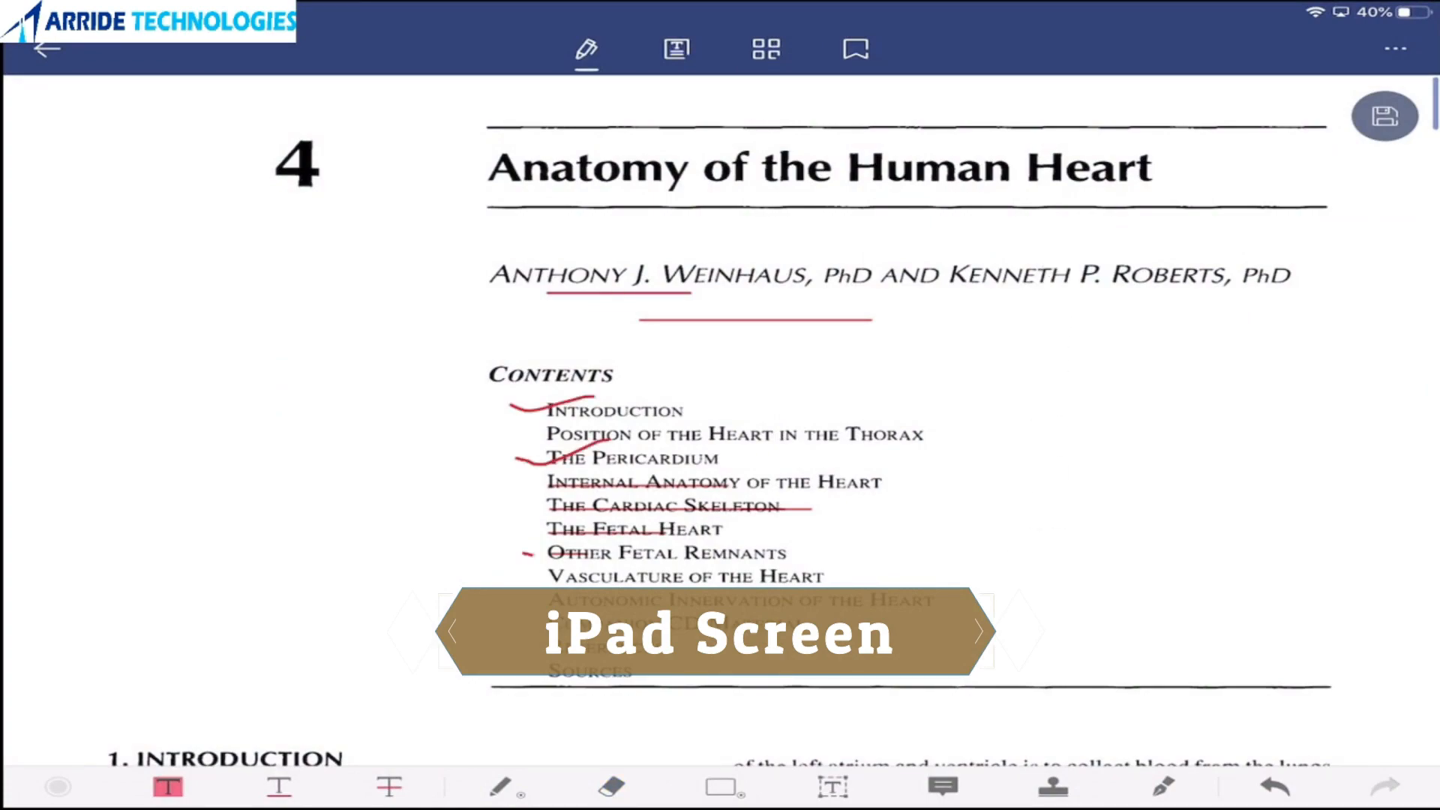
# Go to the Fig. 1 heart position drawing on page 52 and activate the pencil annotation tool
pyautogui.scroll(-10, 720, 420)
pyautogui.scroll(-5, 720, 420)
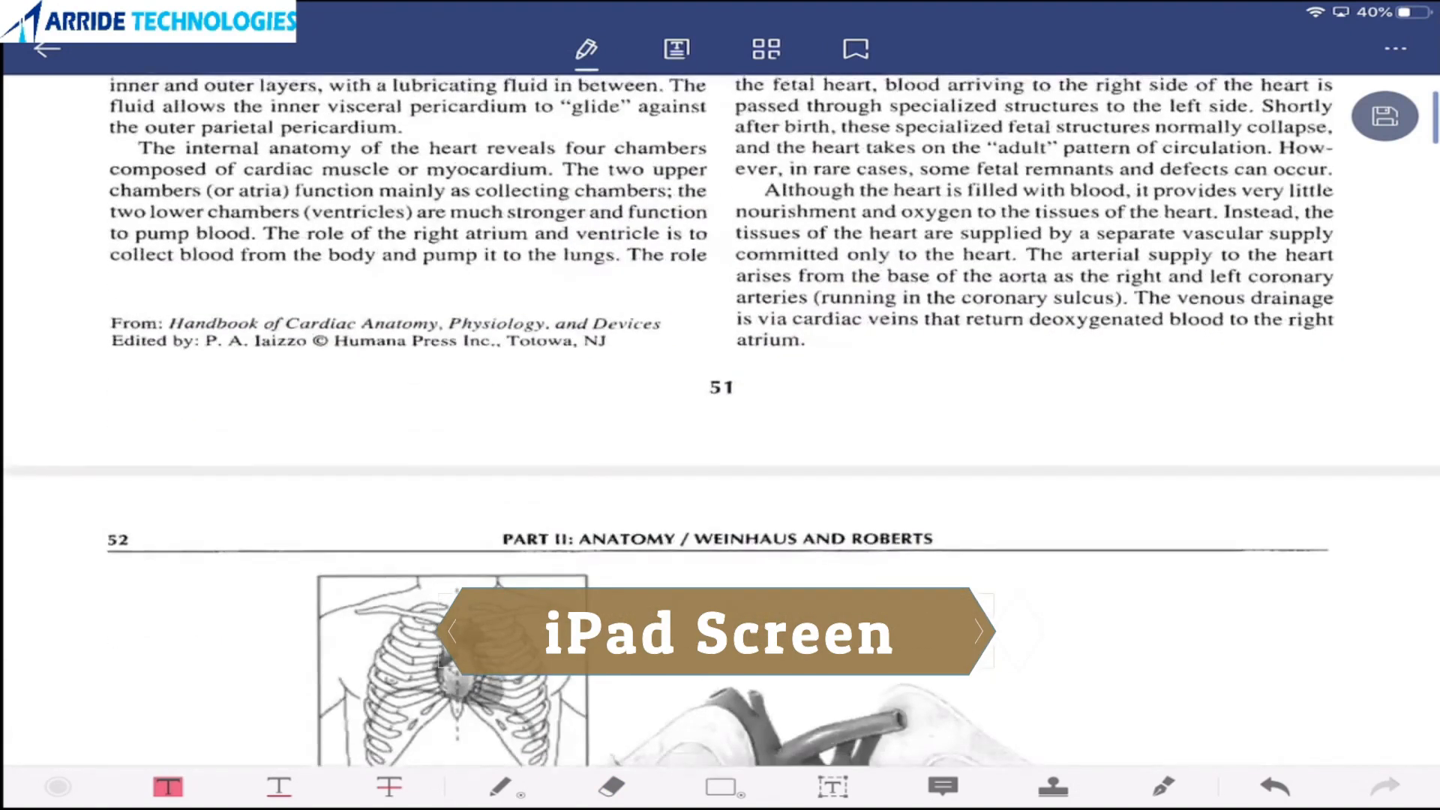
pyautogui.scroll(-4, 721, 420)
pyautogui.scroll(-4, 720, 420)
pyautogui.scroll(2, 720, 420)
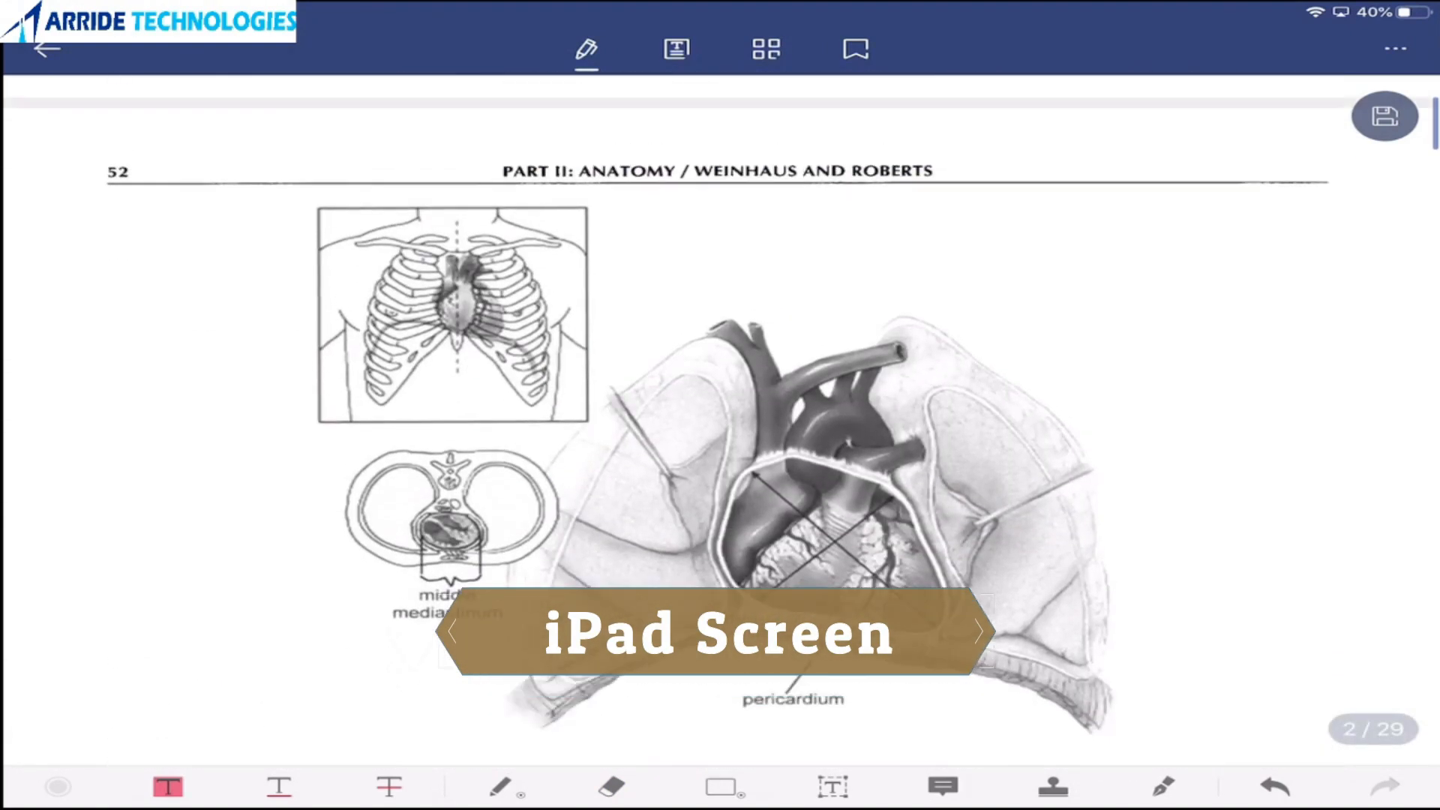
pyautogui.scroll(-1, 721, 420)
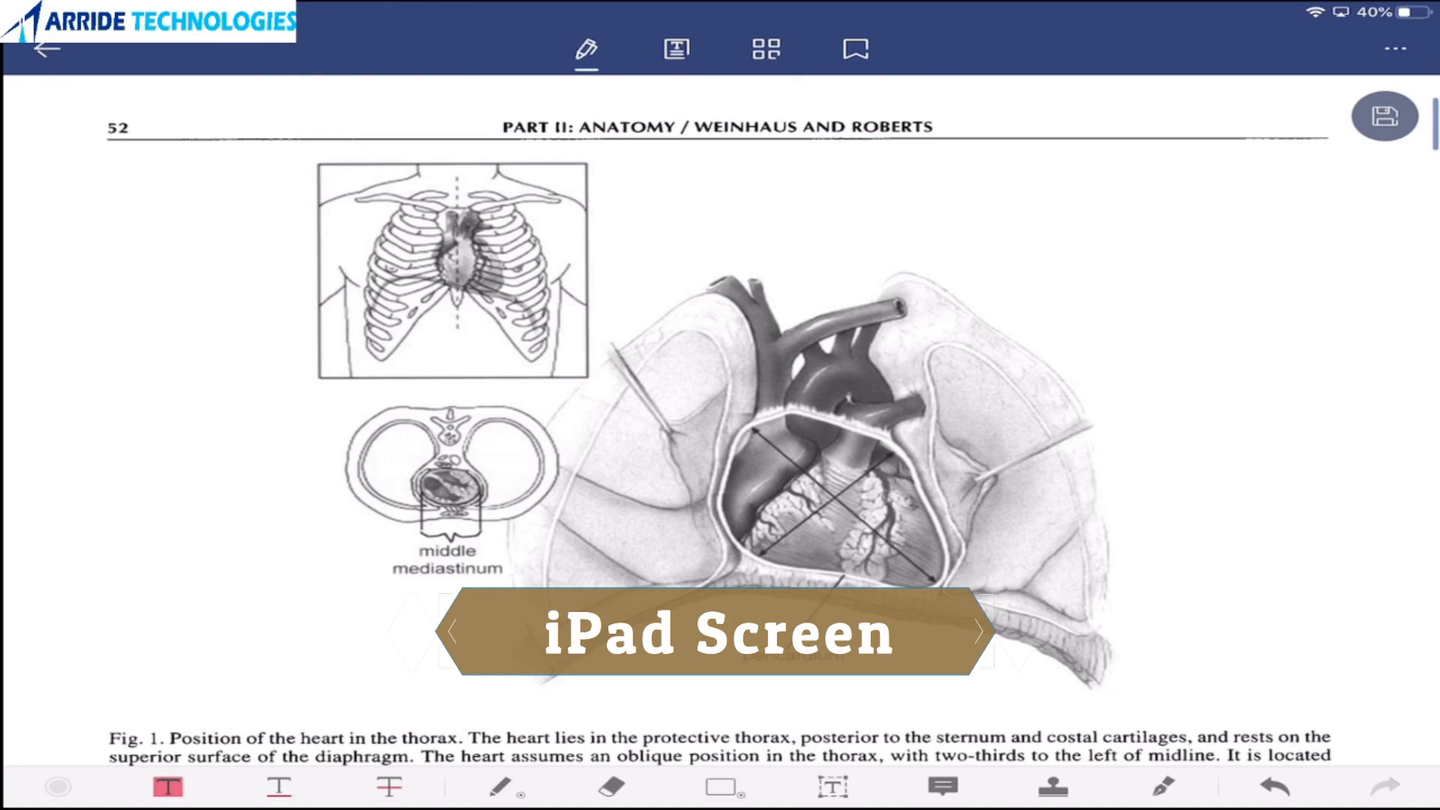
pyautogui.click(501, 787)
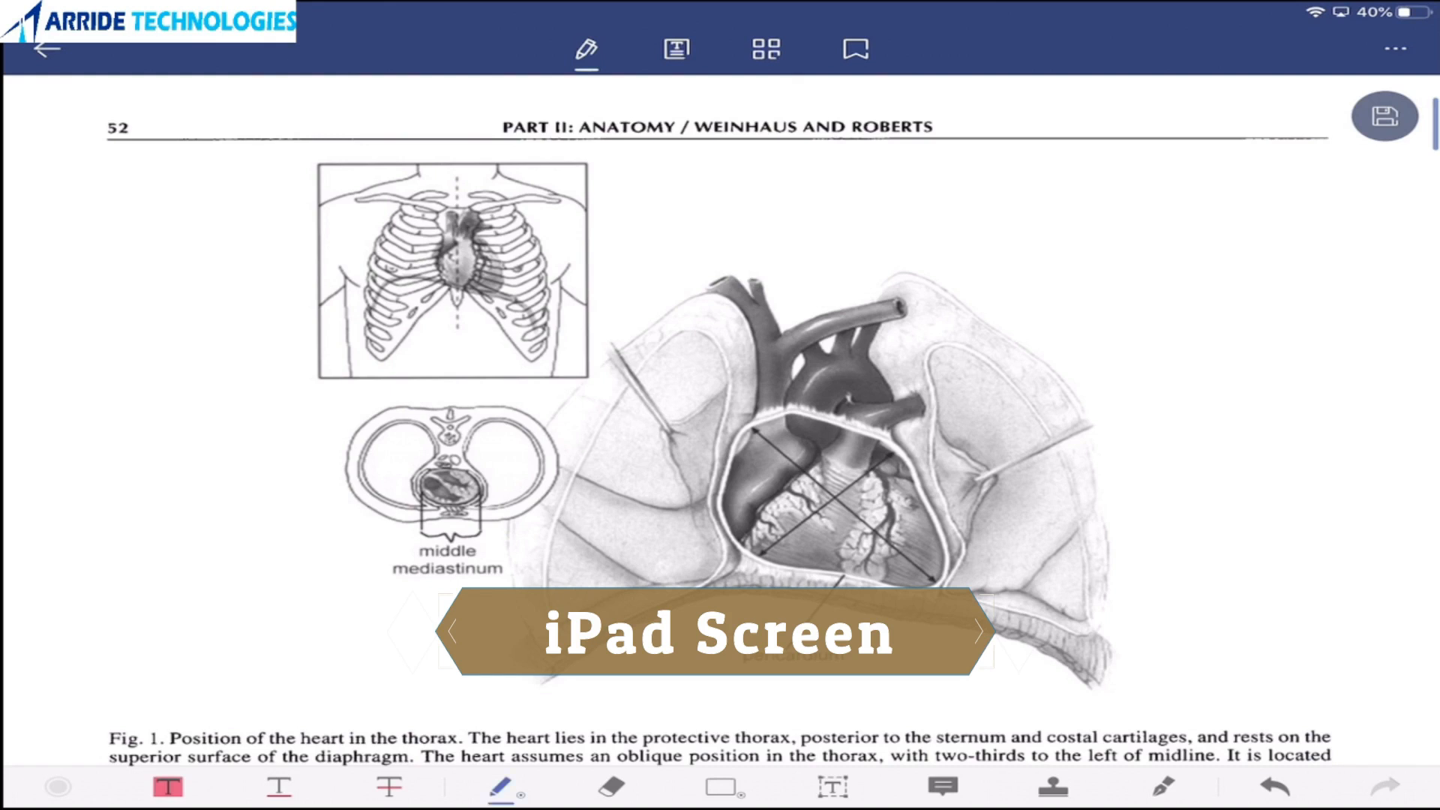
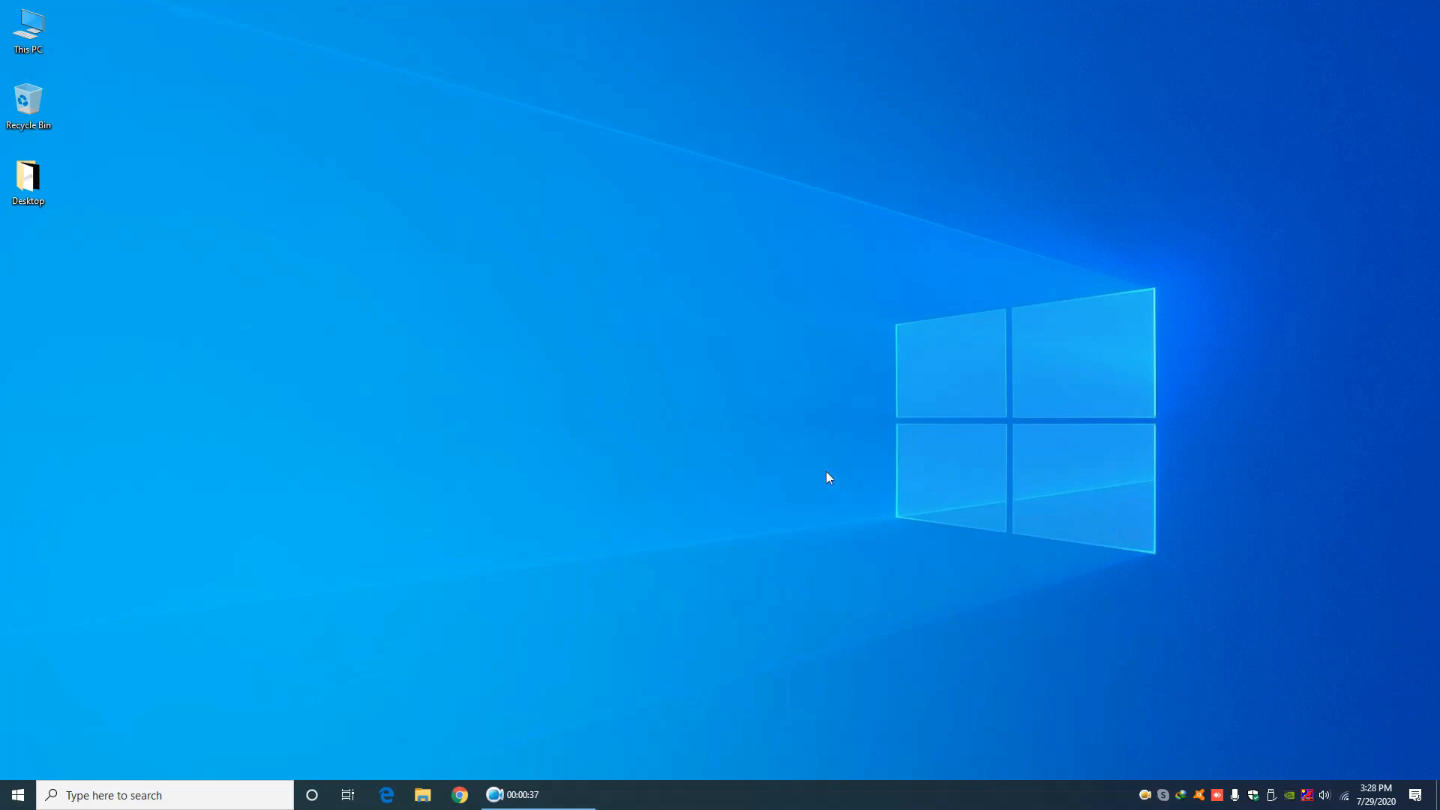
# Create a PowerPoint presentation named Maths on the Windows desktop and open it
pyautogui.rightClick(333, 253)
pyautogui.moveTo(414, 398)
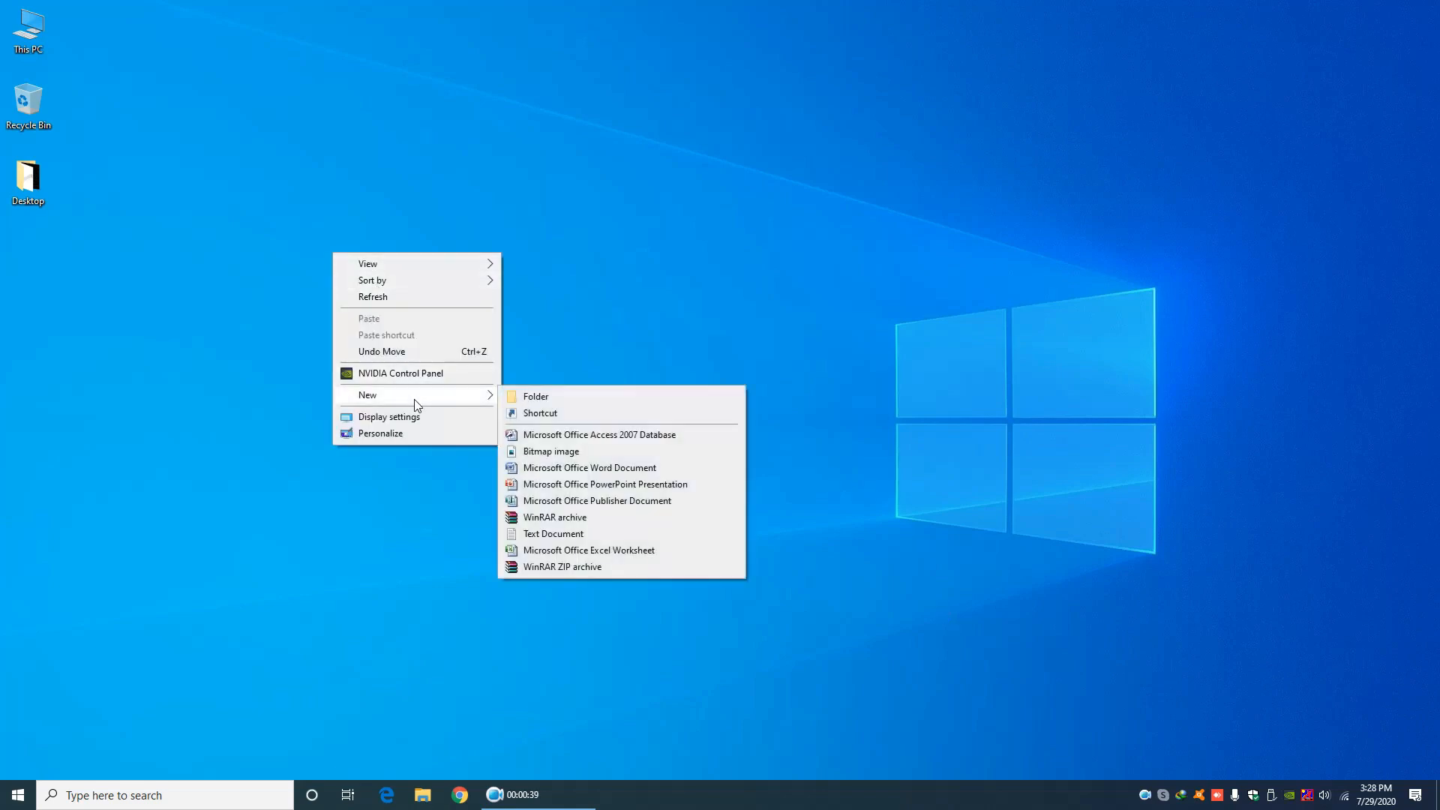
pyautogui.click(607, 484)
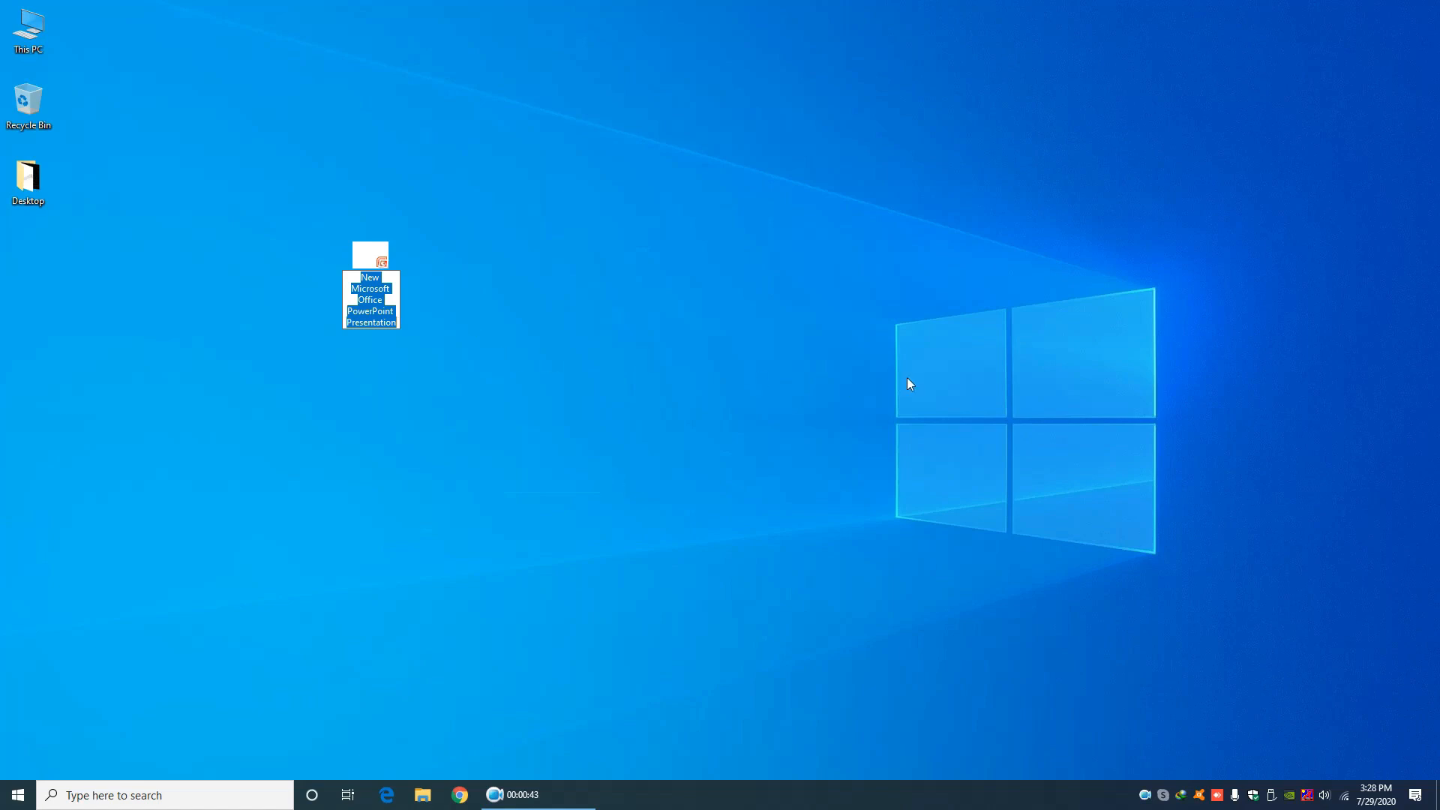
pyautogui.press('BackSpace')
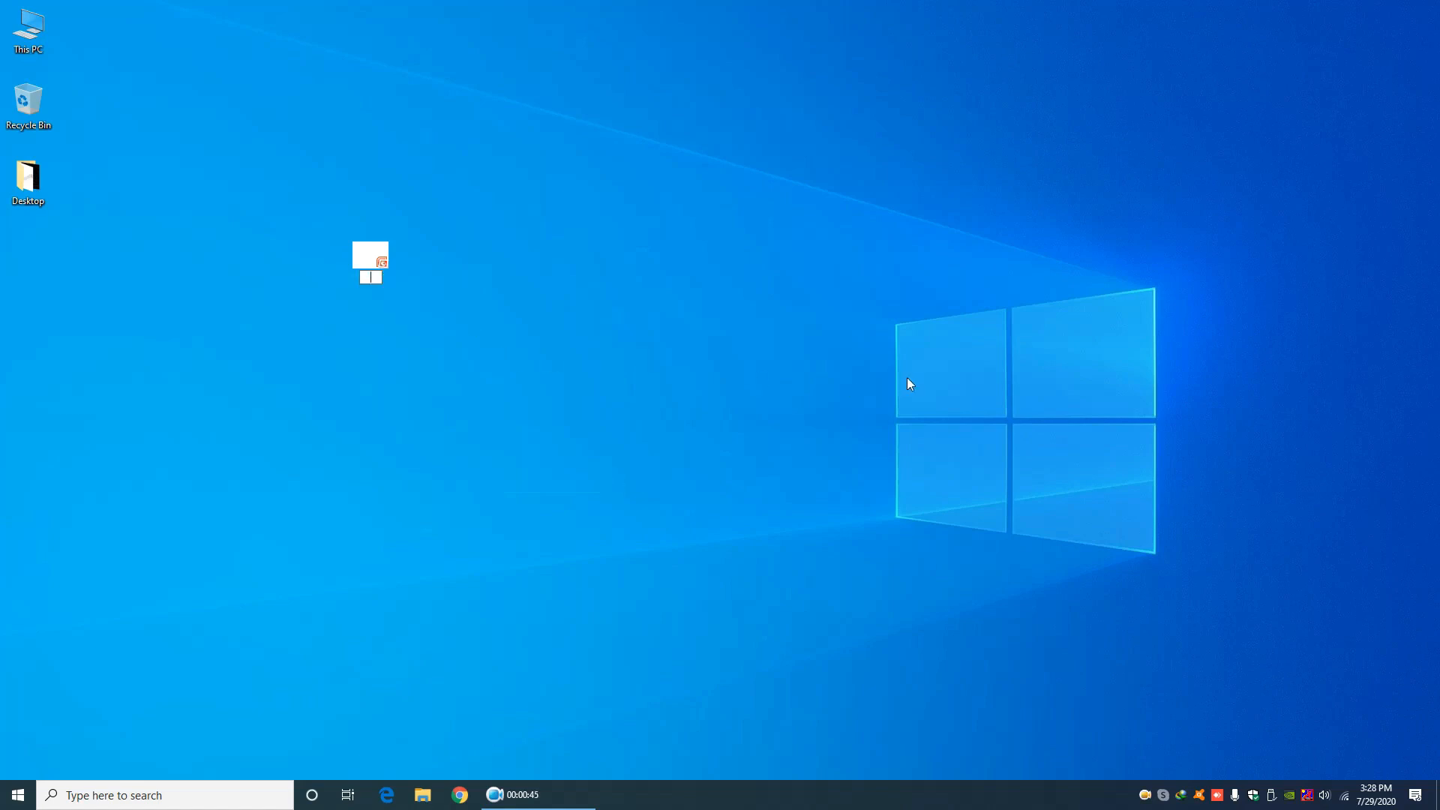
pyautogui.write('Maths')
pyautogui.press('Return')
pyautogui.press('Return')
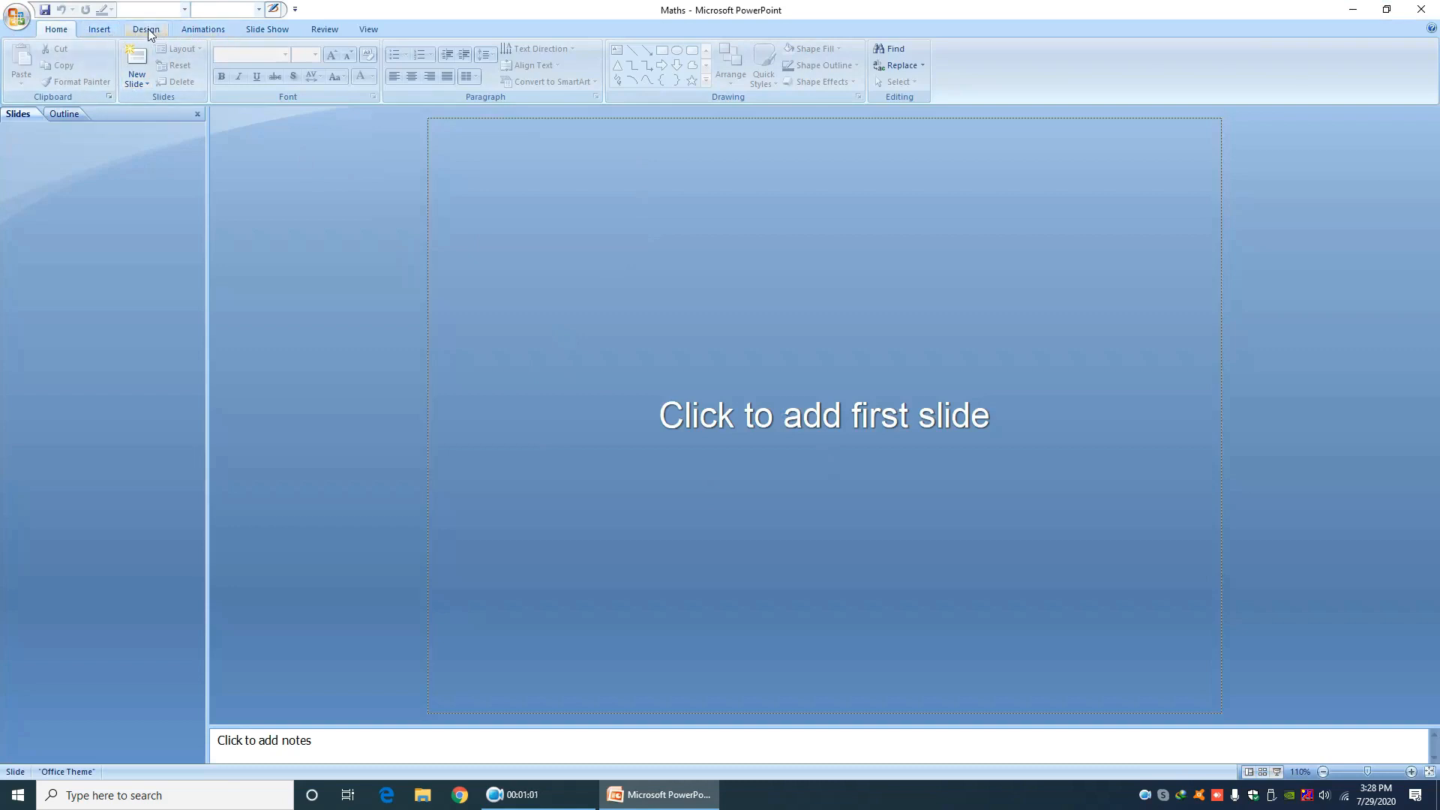
# Set the presentation's slide size to On-screen Show (16:9)
pyautogui.click(147, 28)
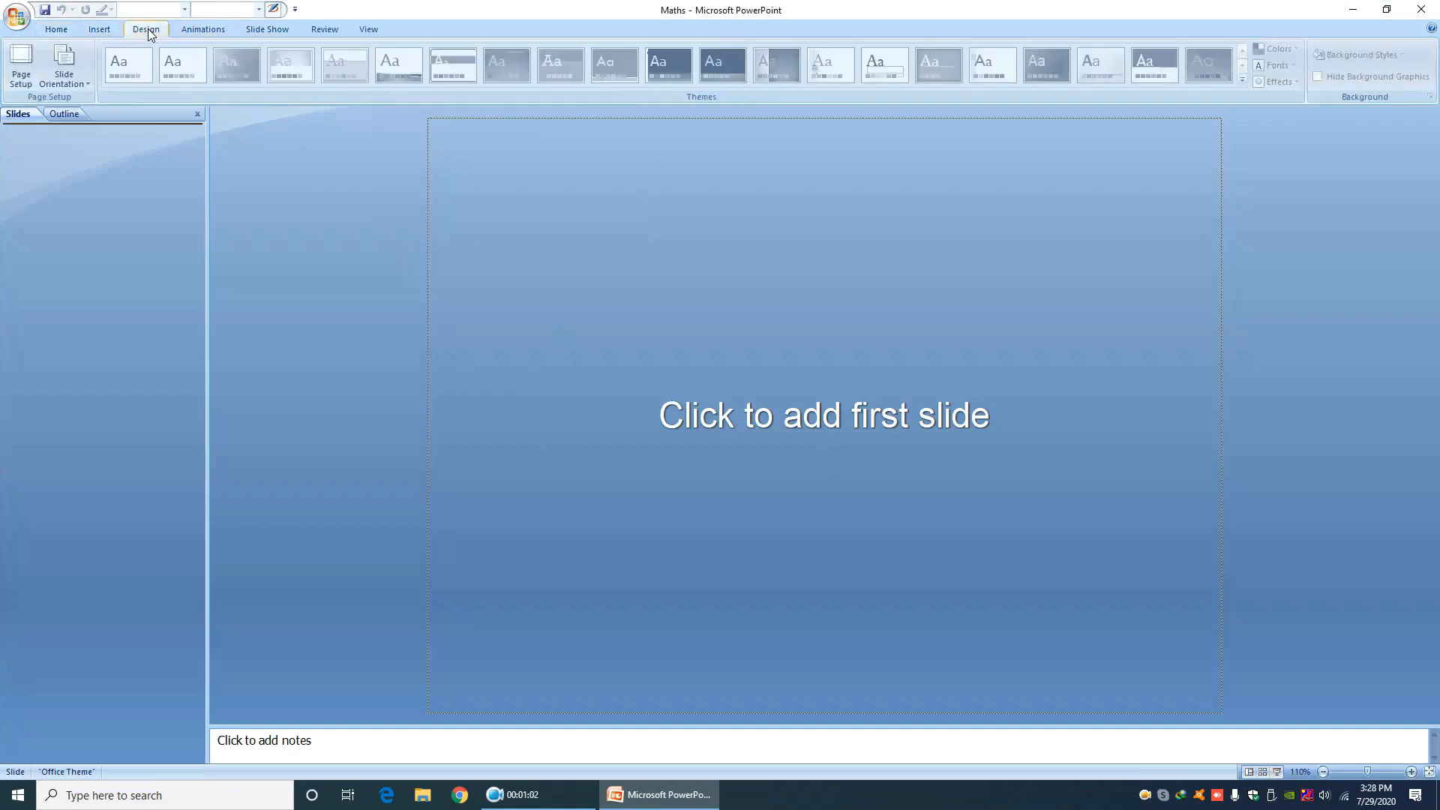
pyautogui.click(24, 82)
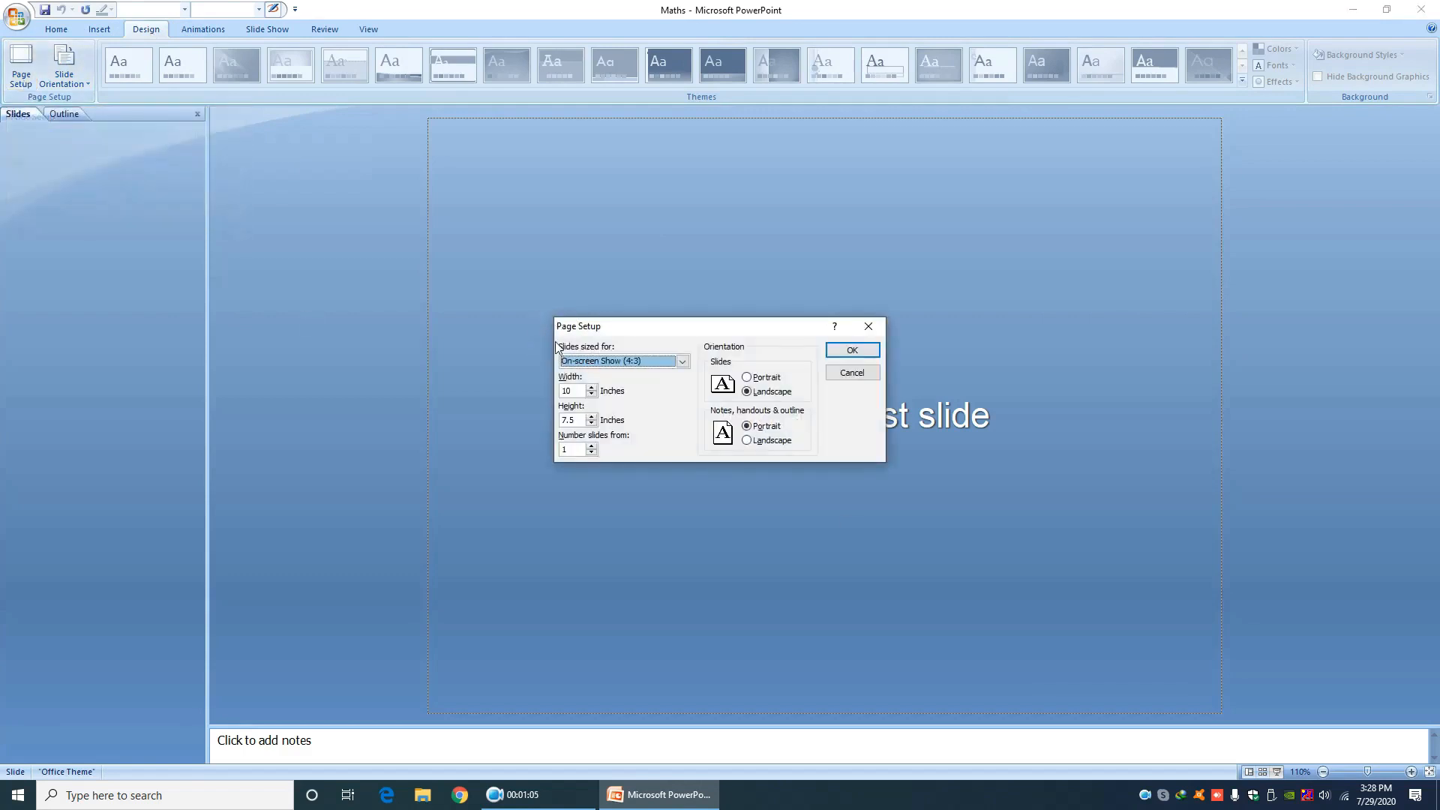
pyautogui.click(683, 367)
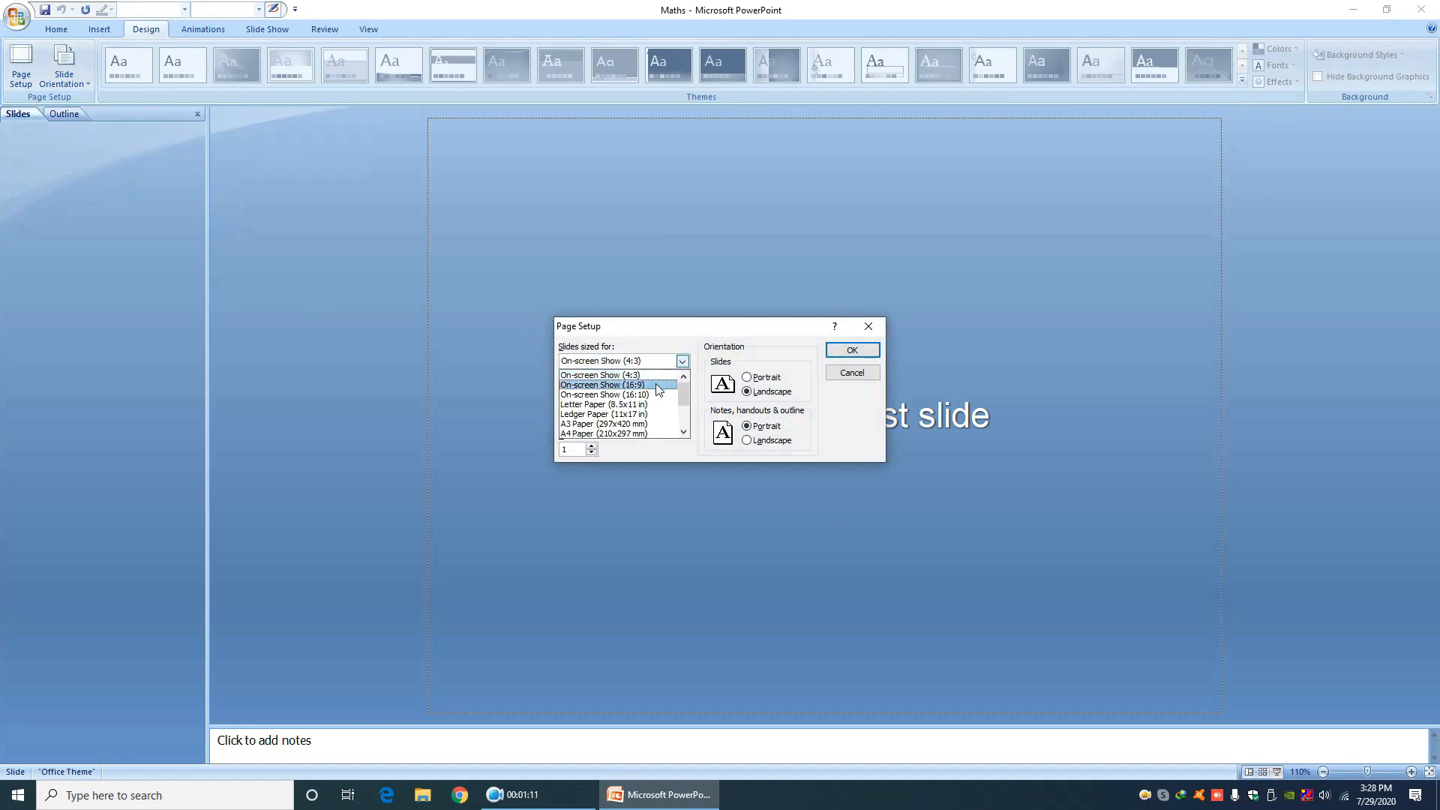
pyautogui.click(658, 386)
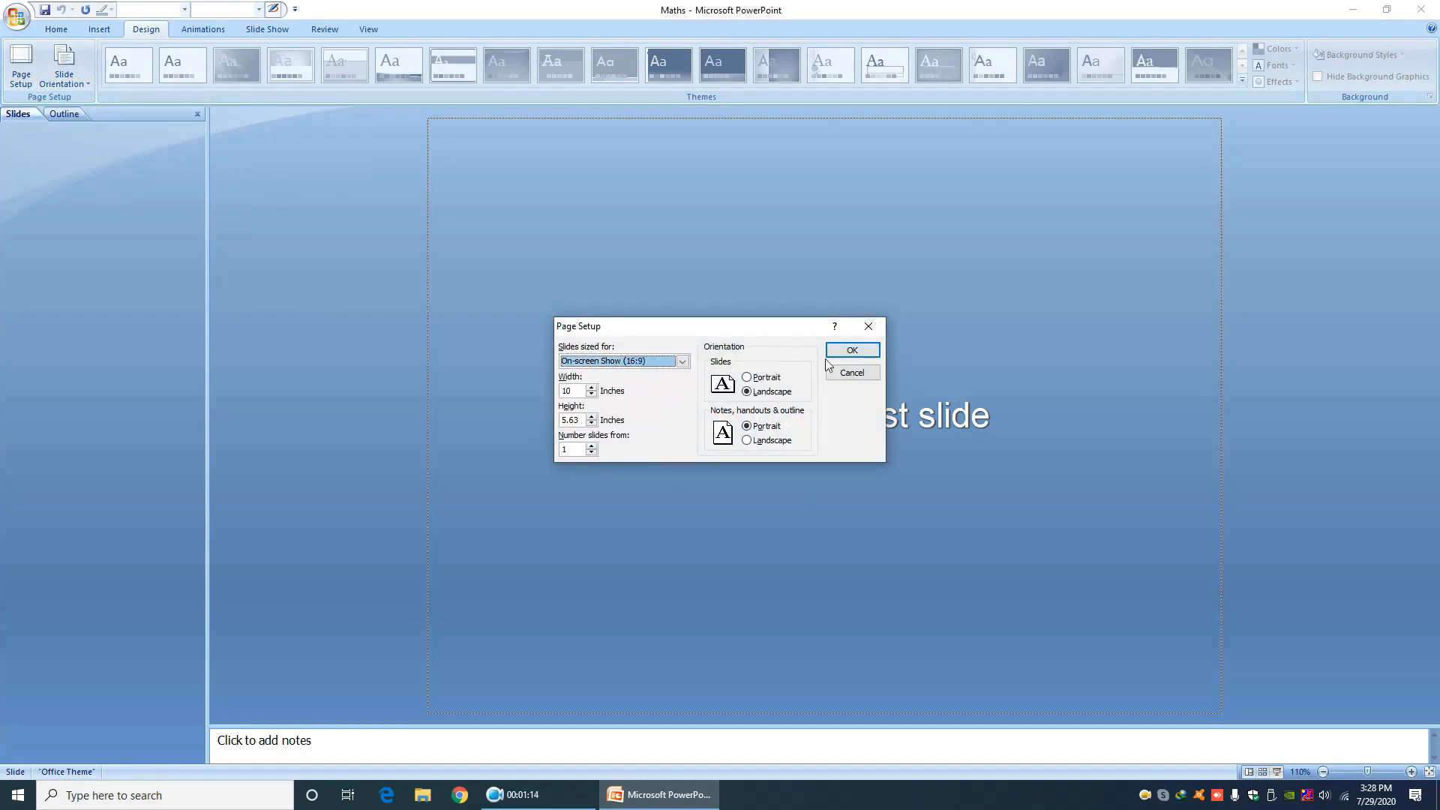
pyautogui.click(852, 351)
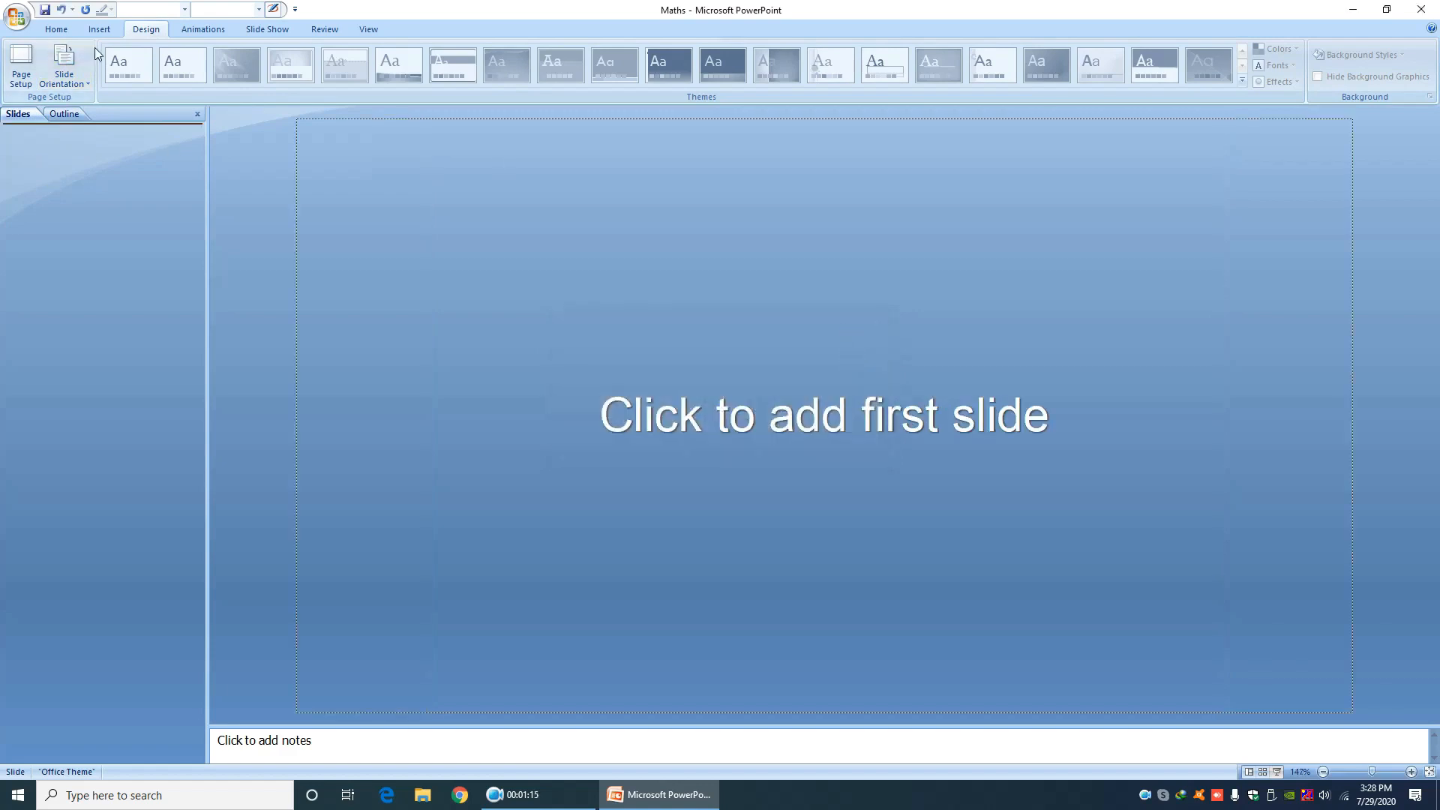
# Add a first slide with the Blank layout
pyautogui.click(59, 29)
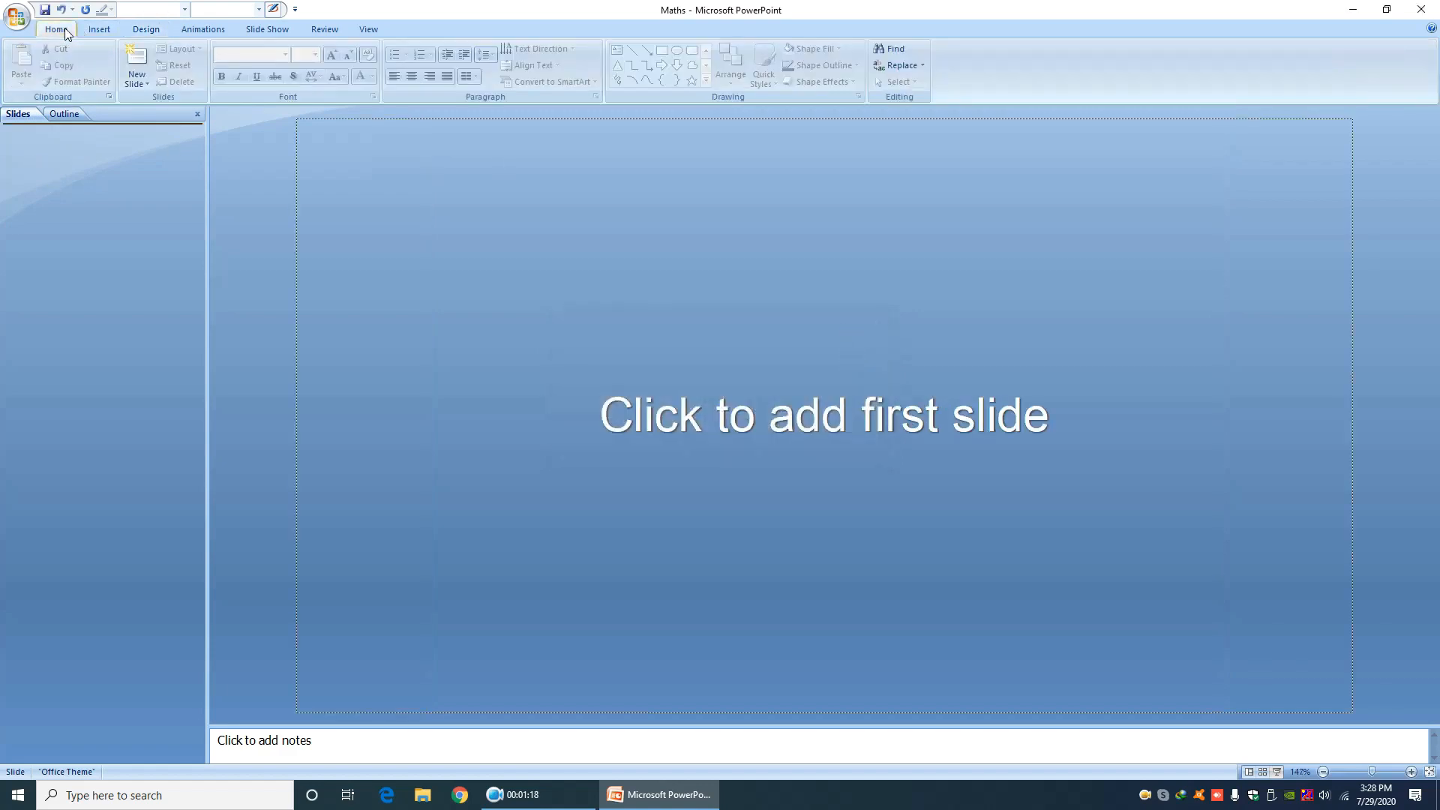
pyautogui.click(146, 81)
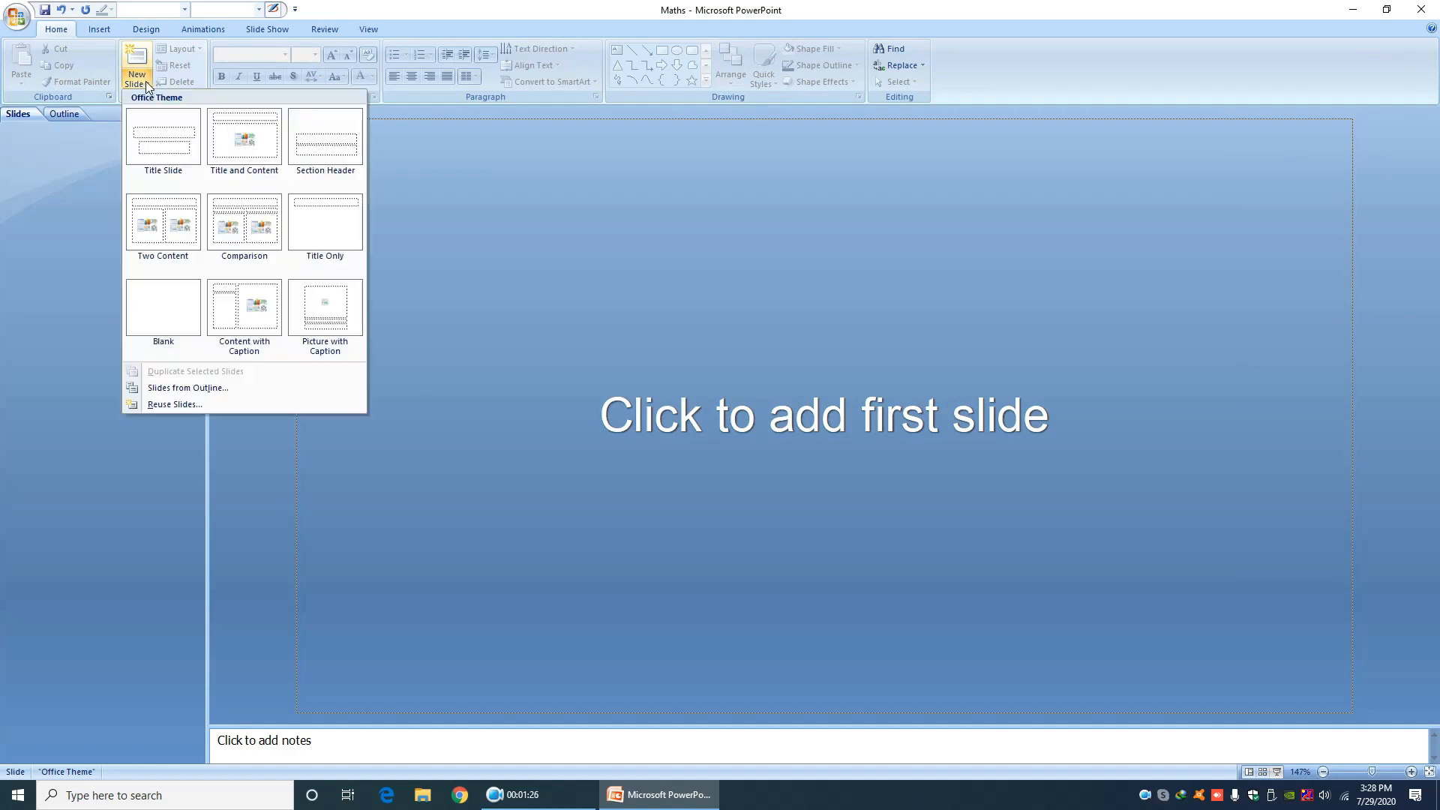
pyautogui.click(172, 312)
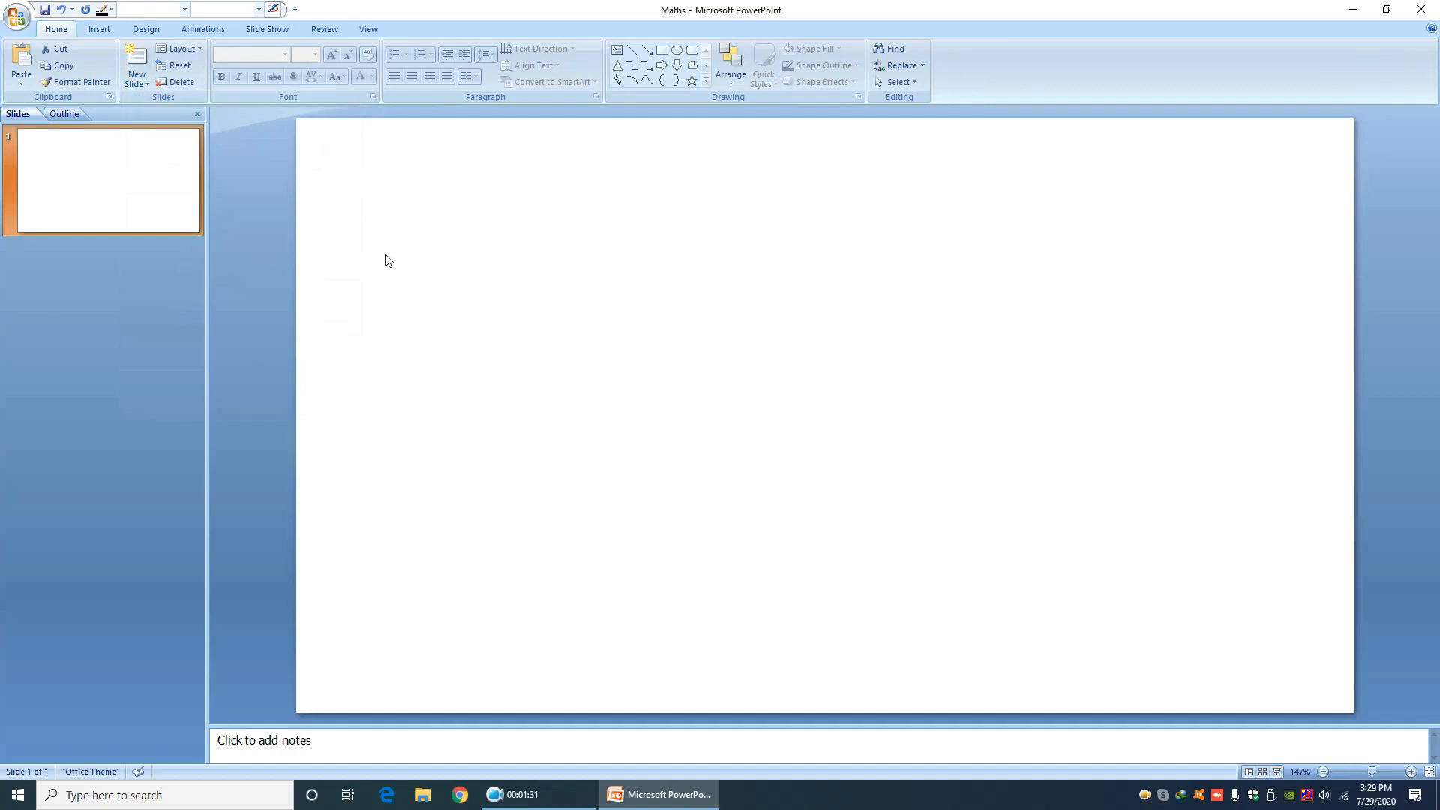
# Set the slide show type to Browsed by an individual (window)
pyautogui.click(147, 30)
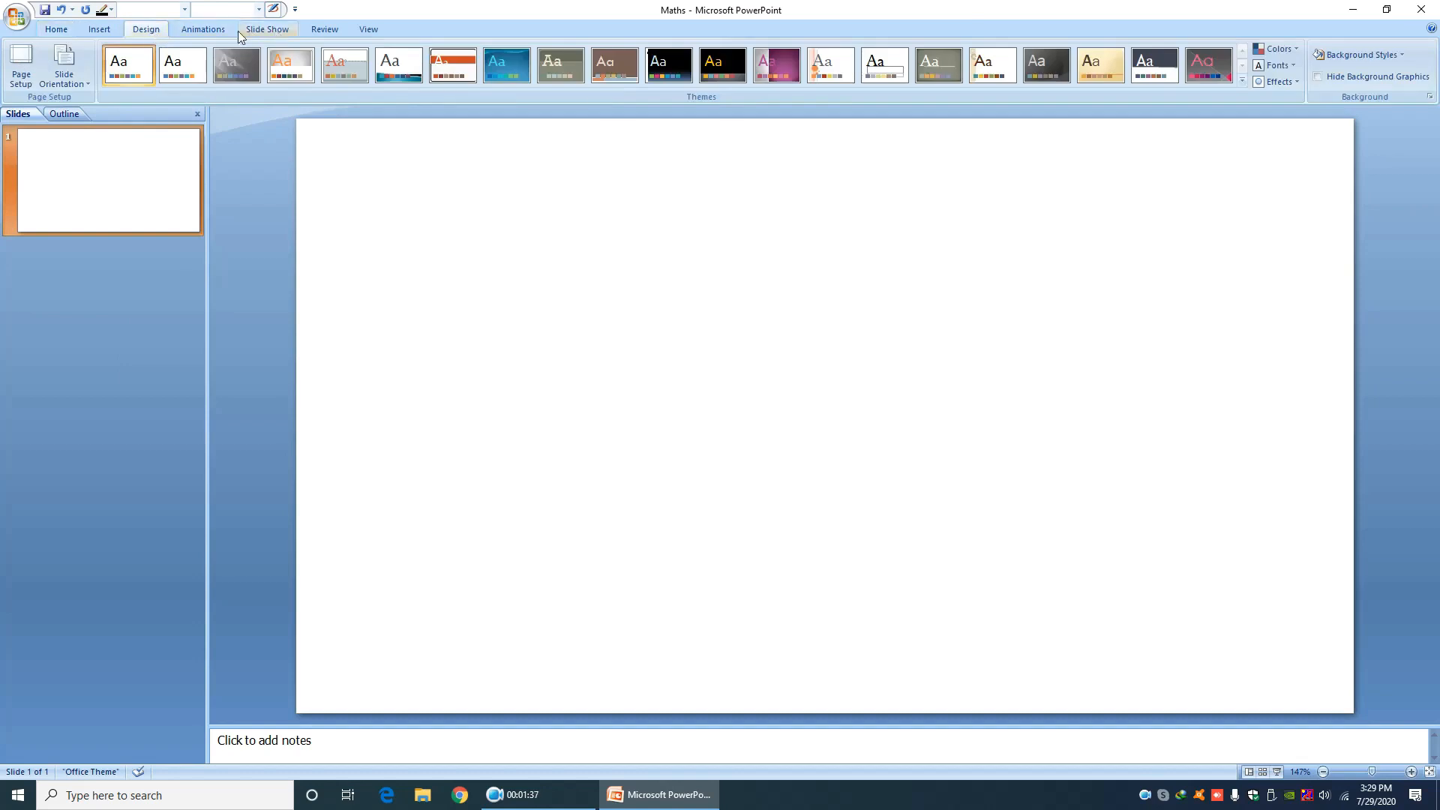
pyautogui.click(265, 31)
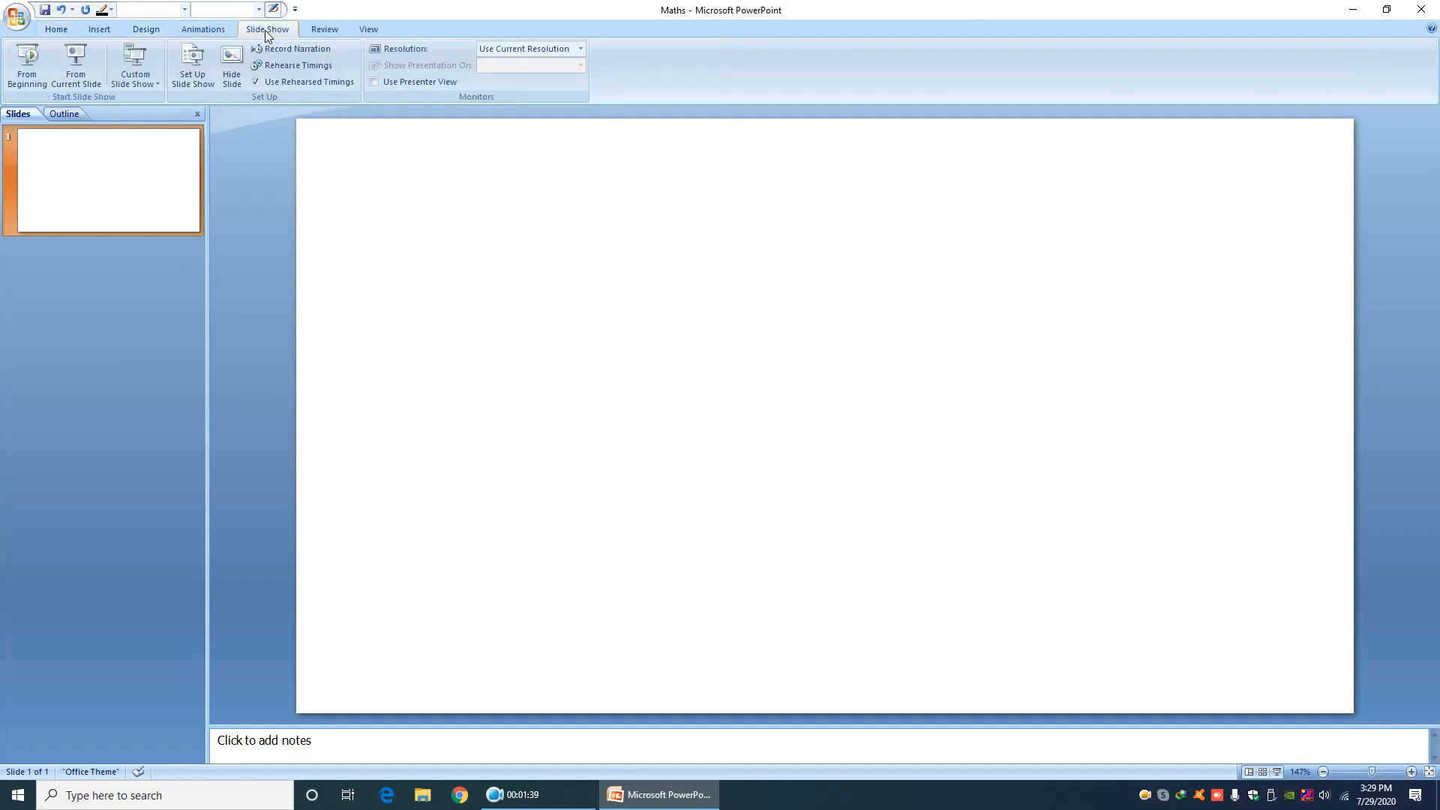
pyautogui.click(193, 78)
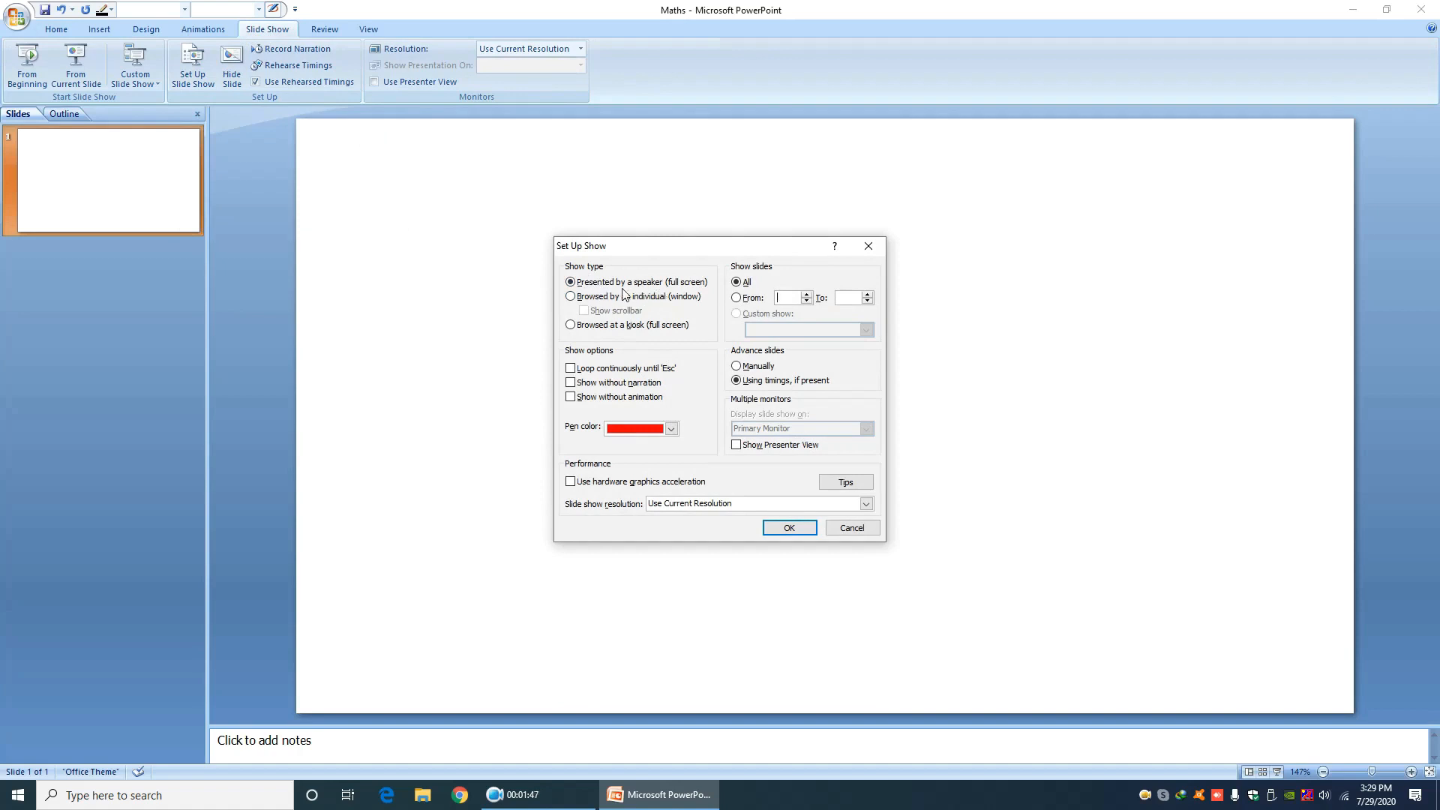
pyautogui.click(571, 297)
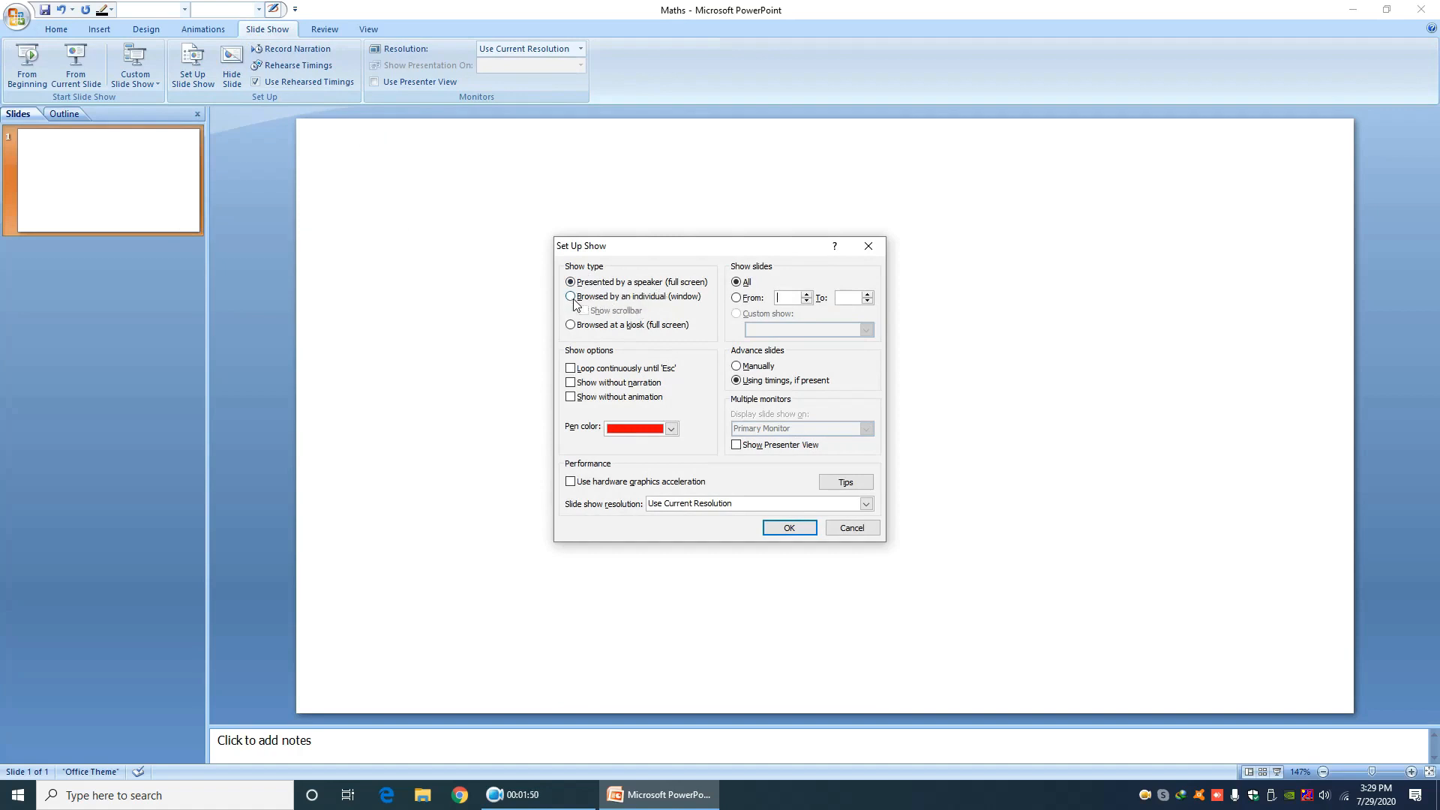
pyautogui.click(789, 527)
# Give every slide a solid light green background fill from the standard colors
pyautogui.click(153, 33)
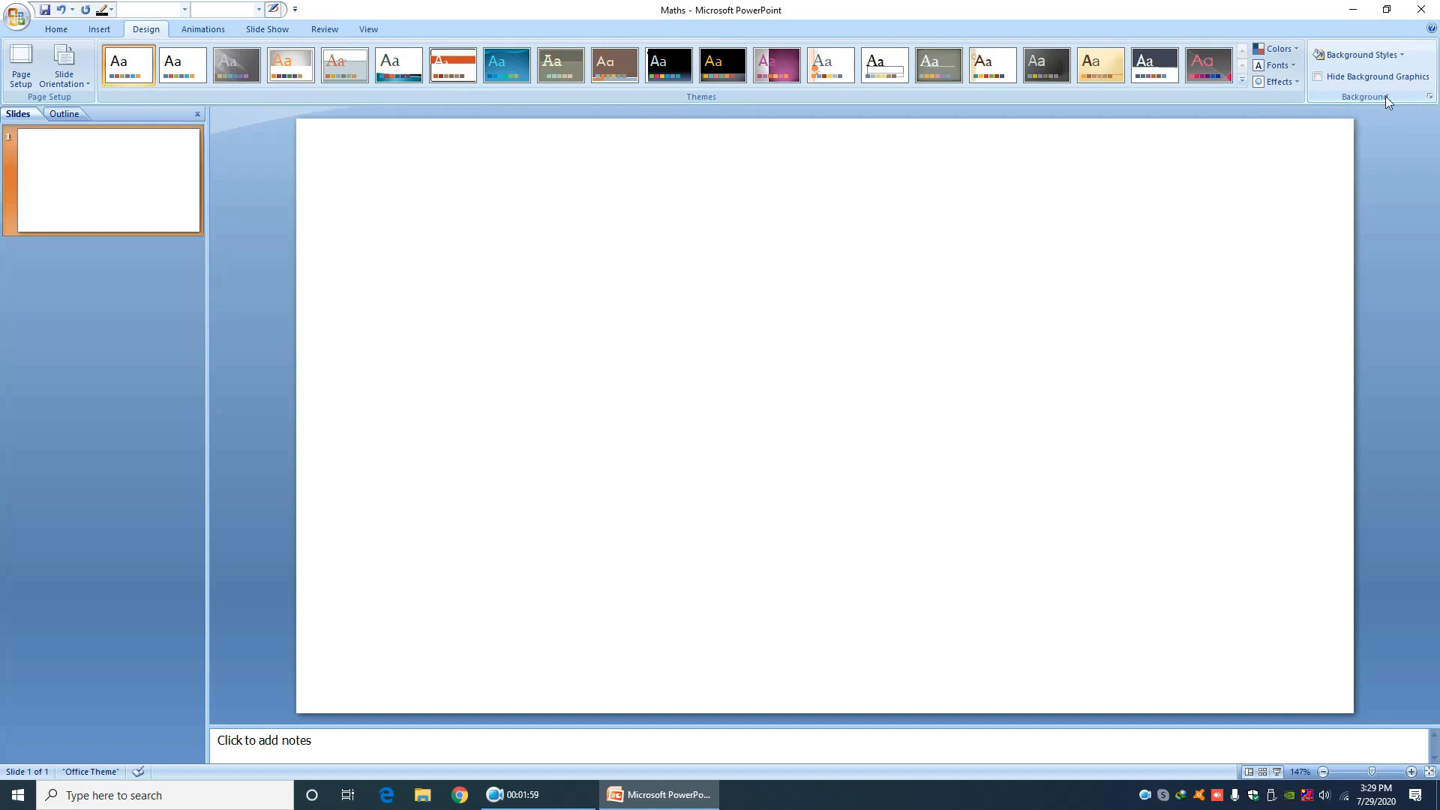
pyautogui.click(1429, 96)
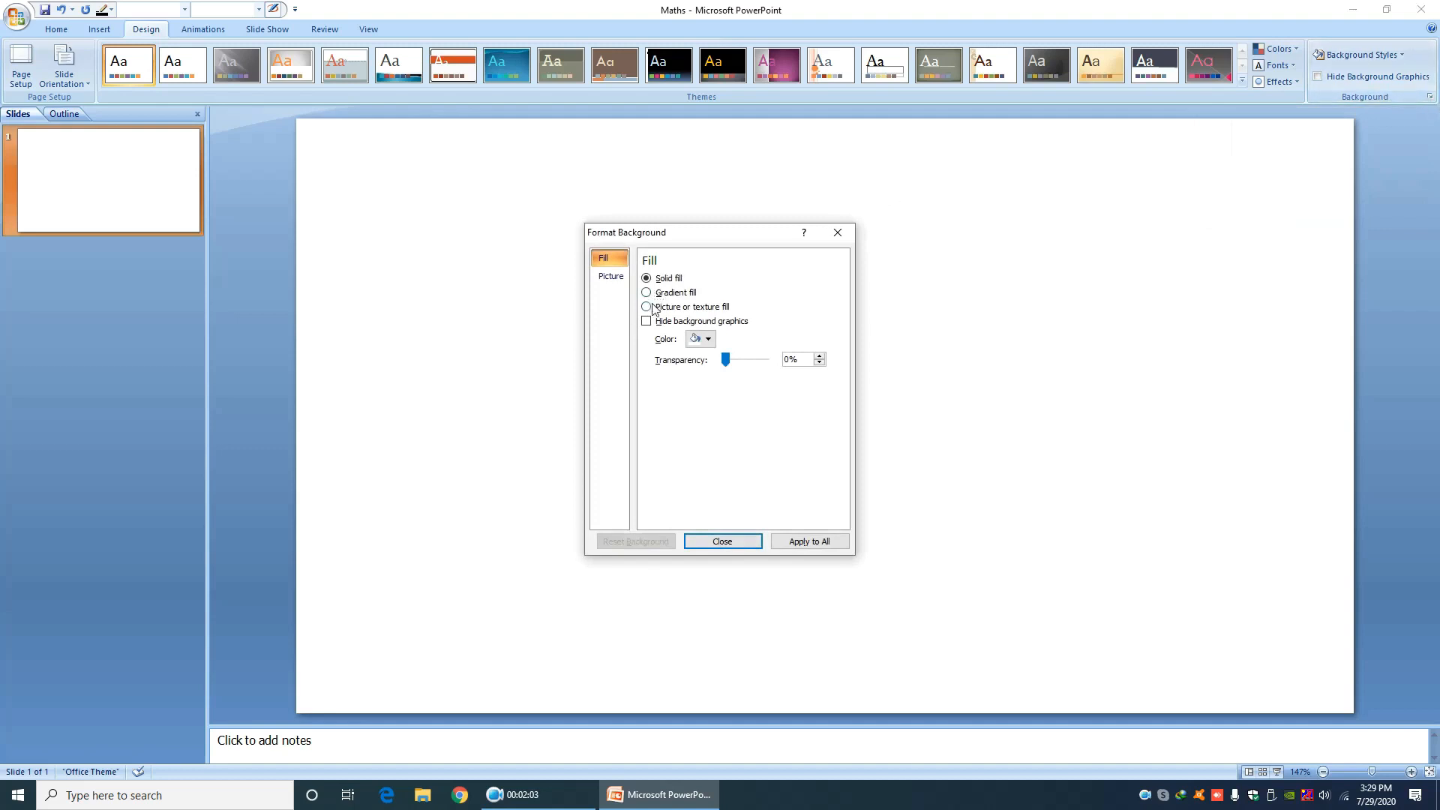
pyautogui.click(708, 340)
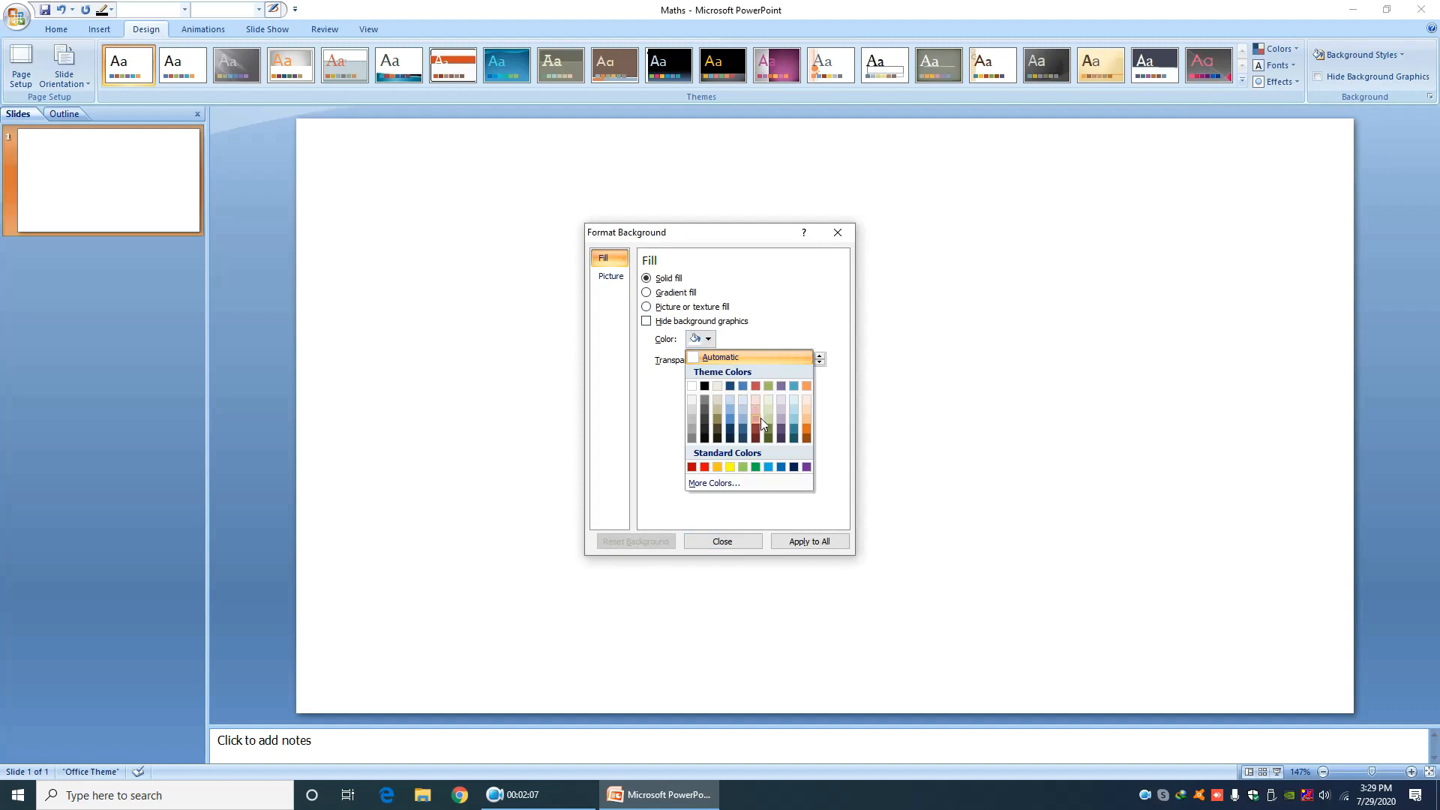
pyautogui.click(743, 467)
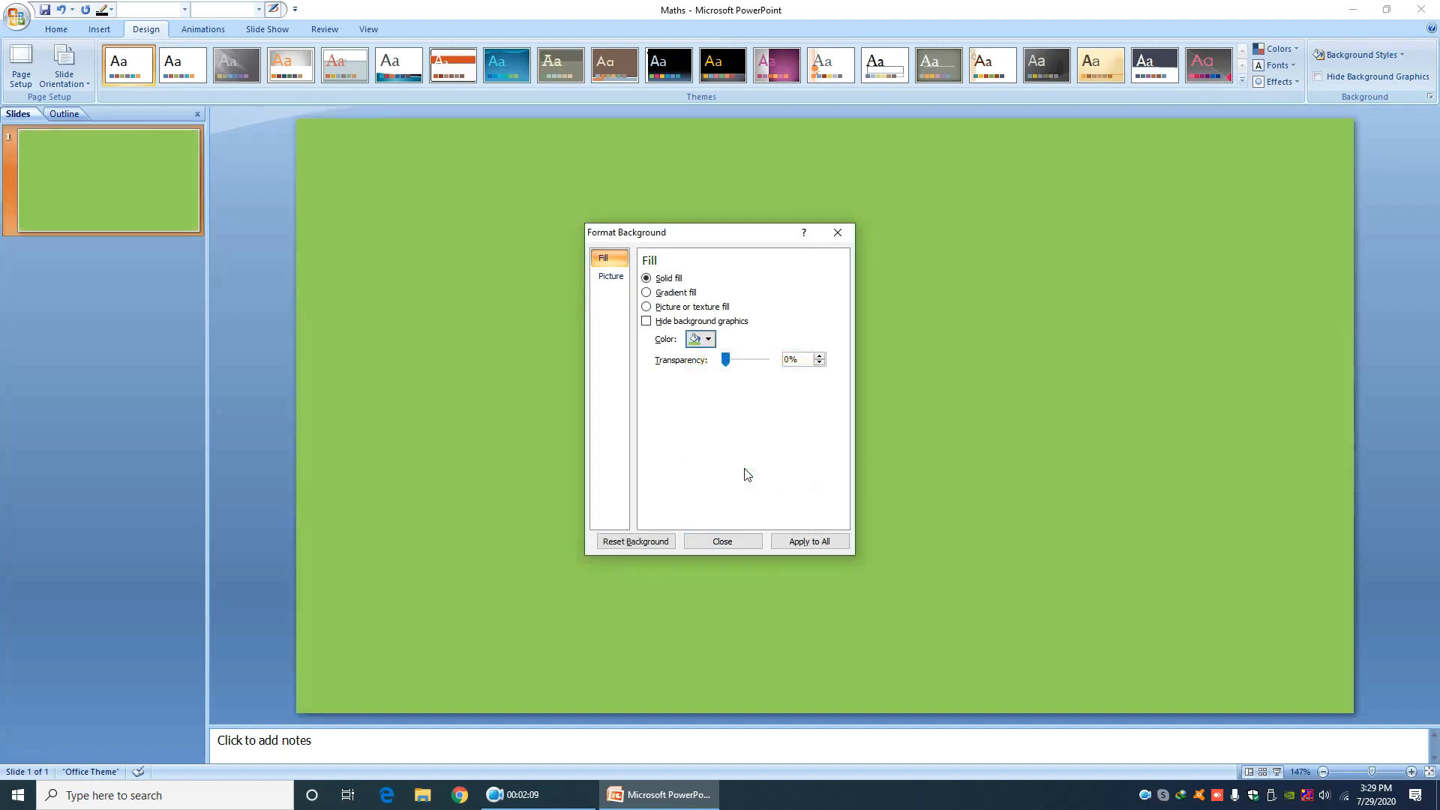
pyautogui.click(803, 541)
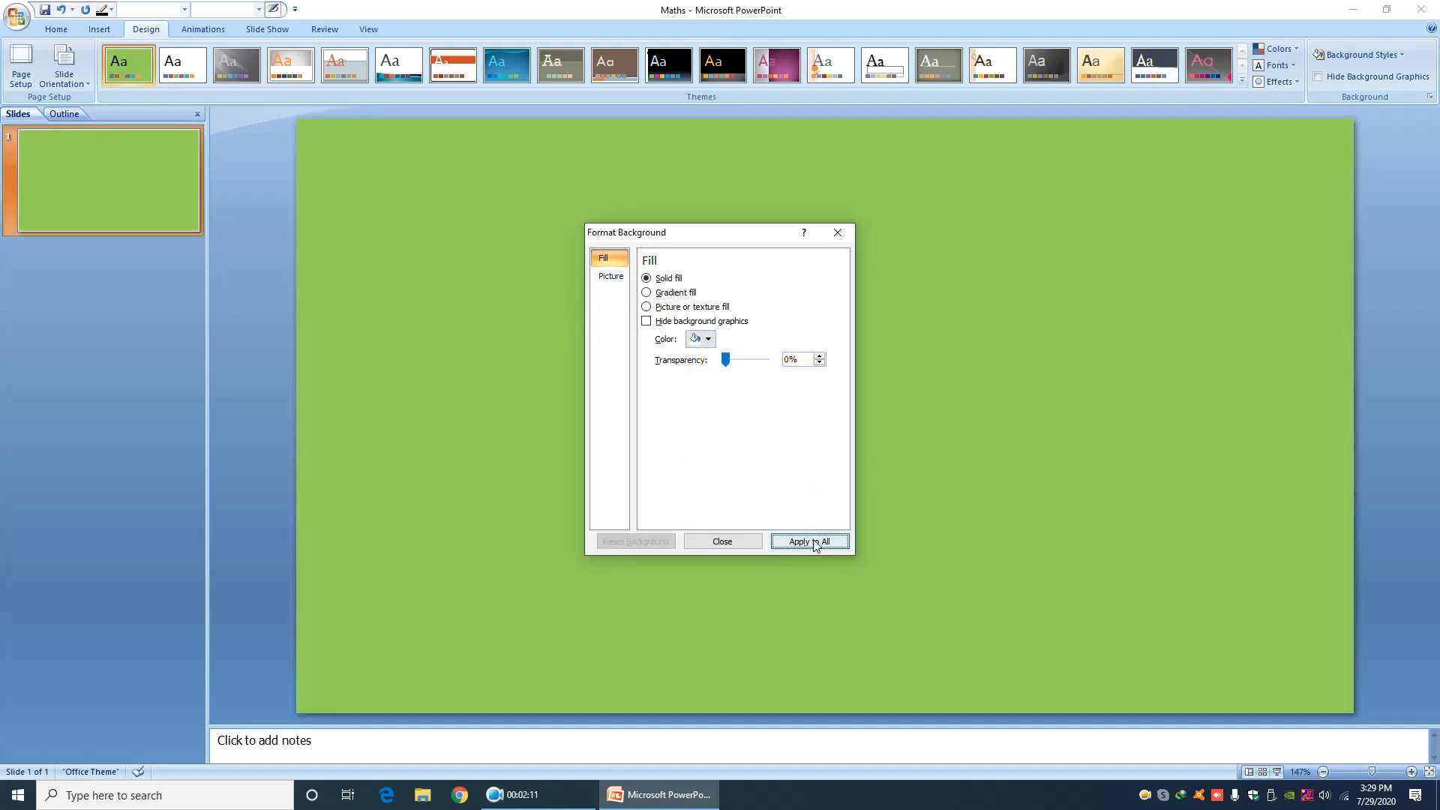
pyautogui.click(722, 542)
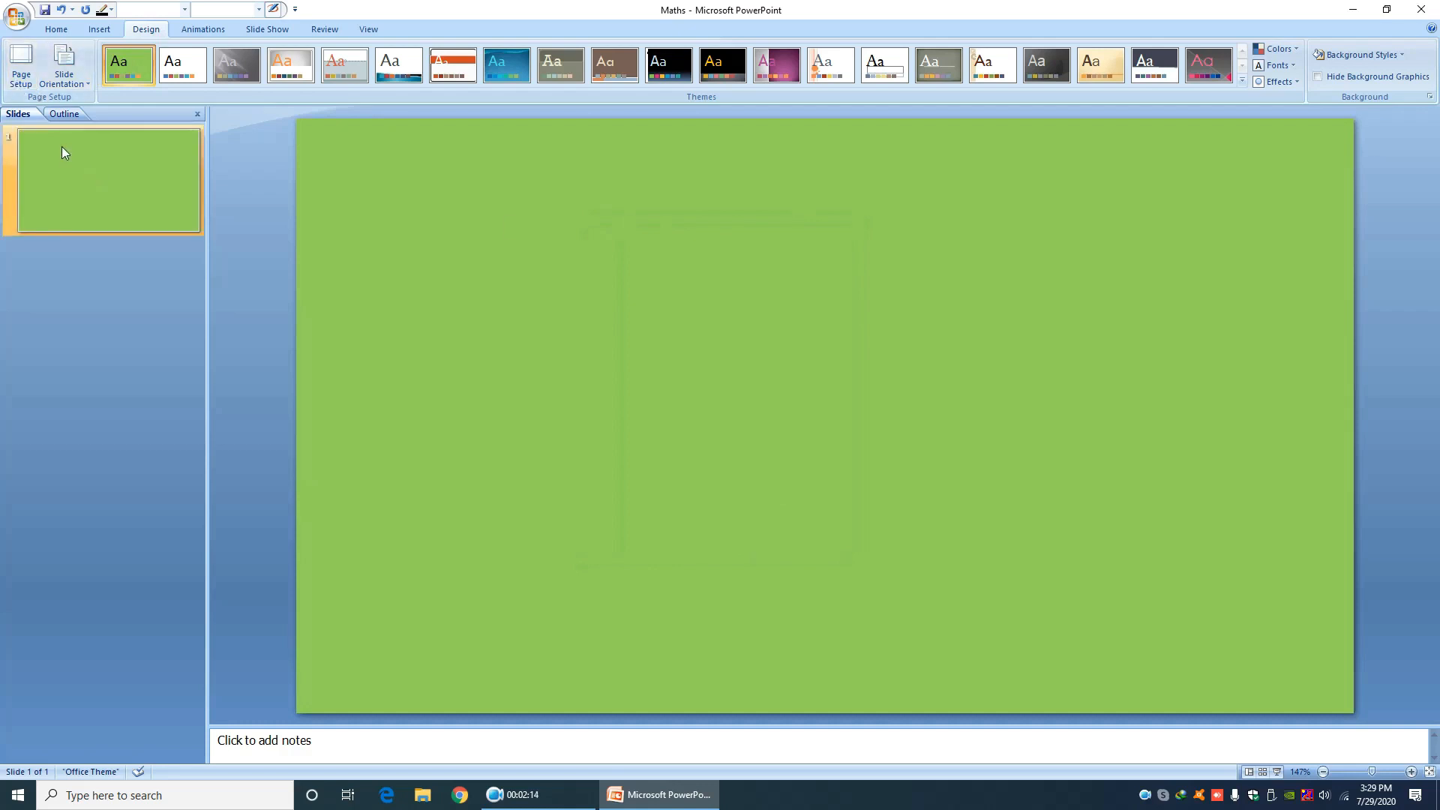
# Draw a horizontal straight line just below the centre of the slide
pyautogui.click(113, 191)
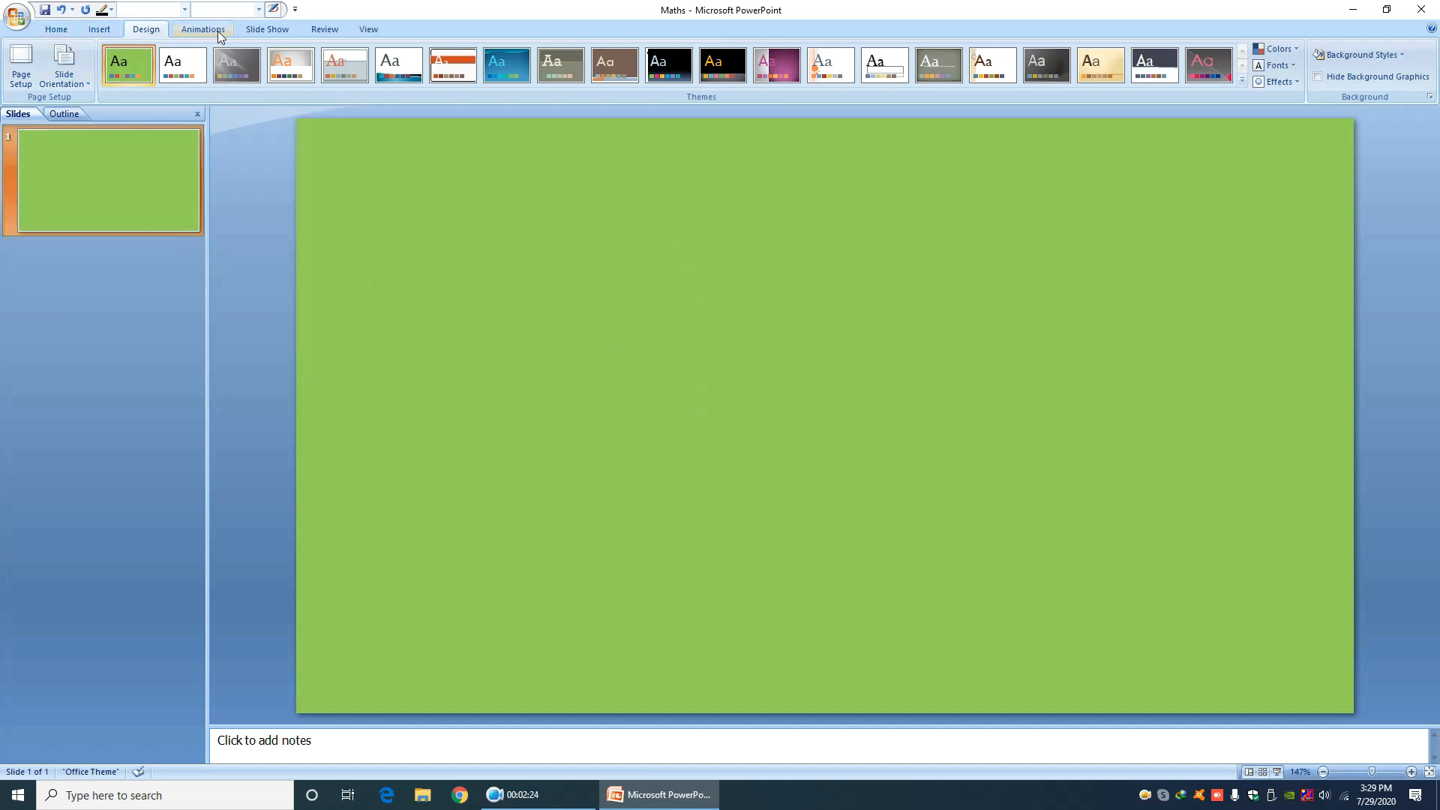
pyautogui.click(57, 29)
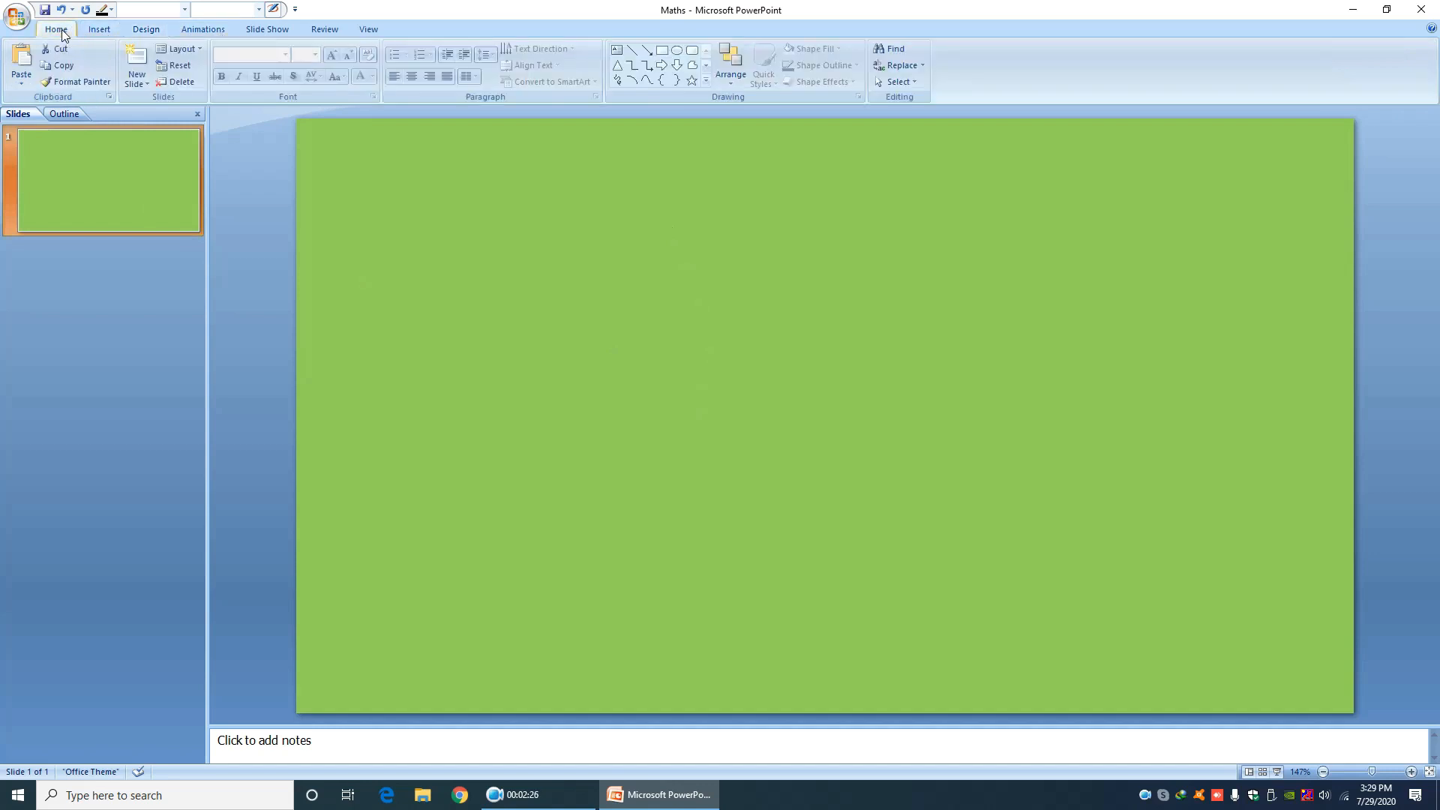
pyautogui.click(633, 52)
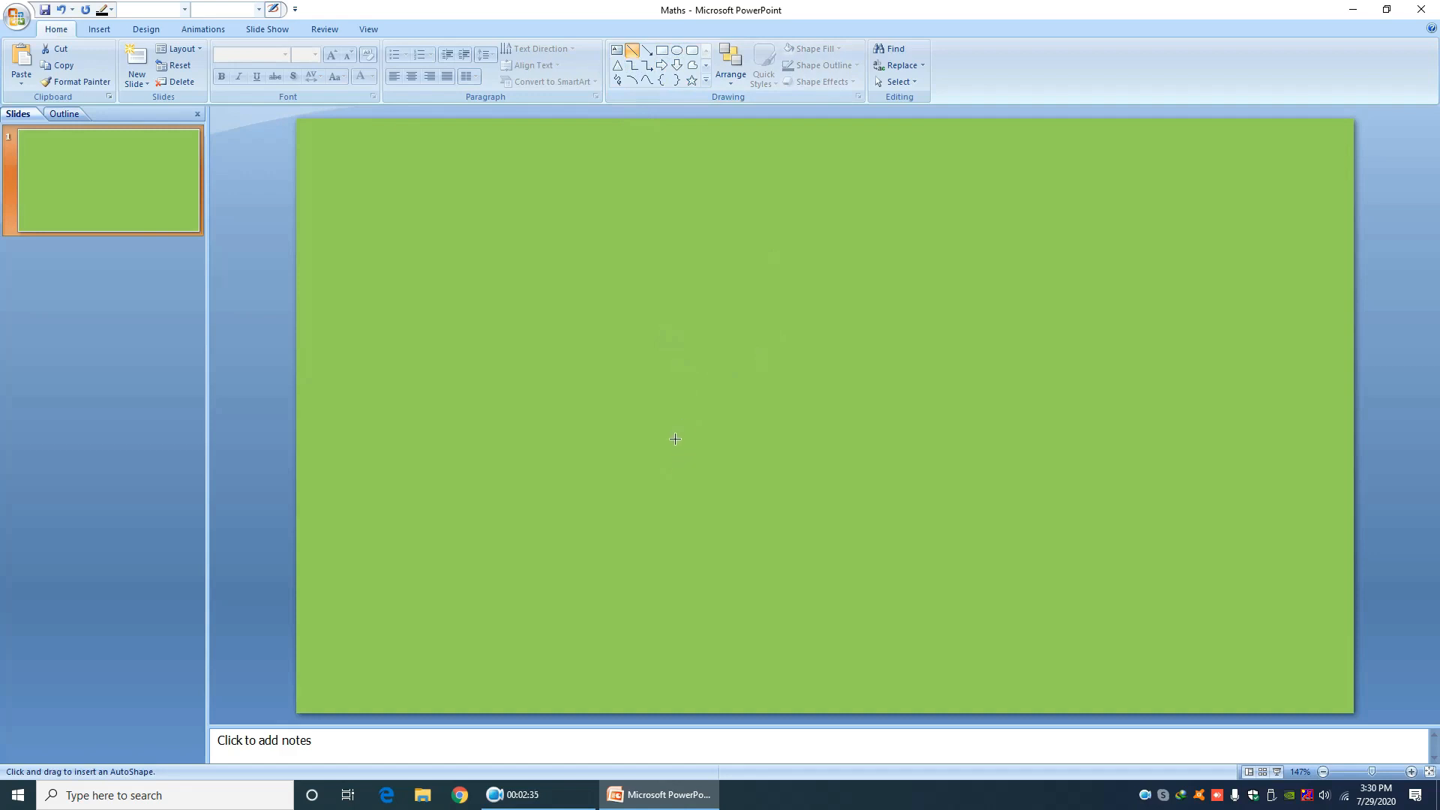
pyautogui.moveTo(675, 439); pyautogui.dragTo(932, 442)
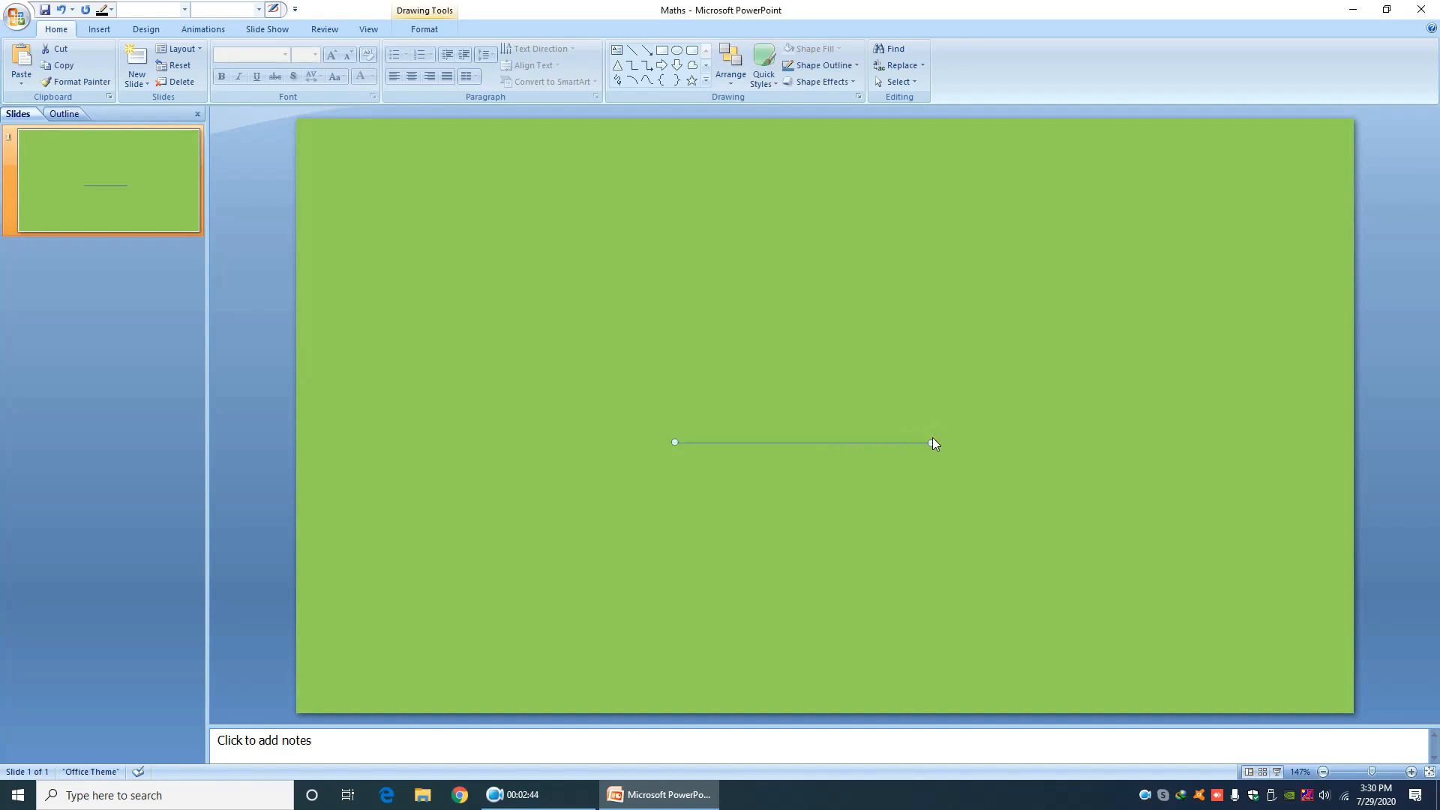
# Format the horizontal line with a width of about 2.75 pt
pyautogui.rightClick(872, 443)
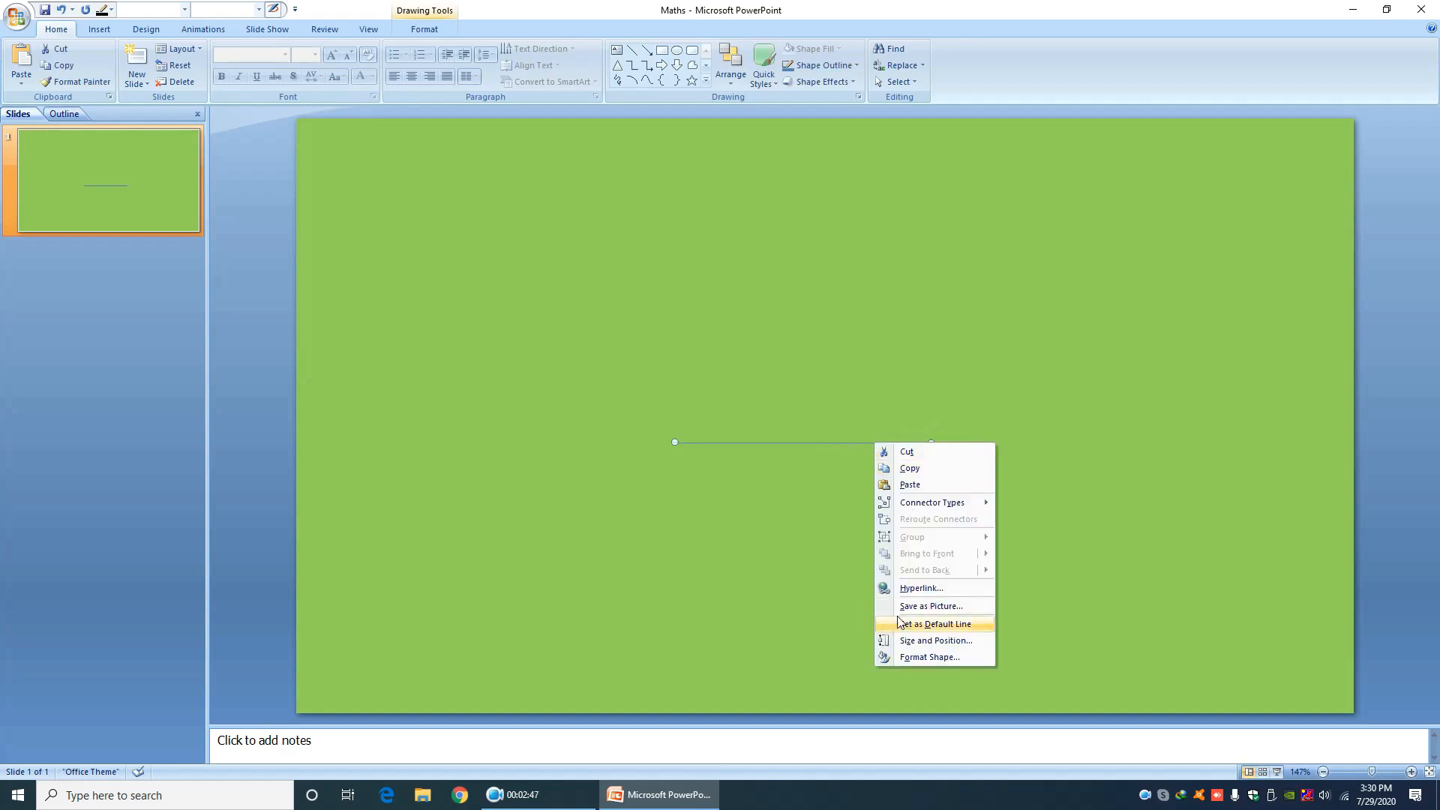
pyautogui.click(925, 657)
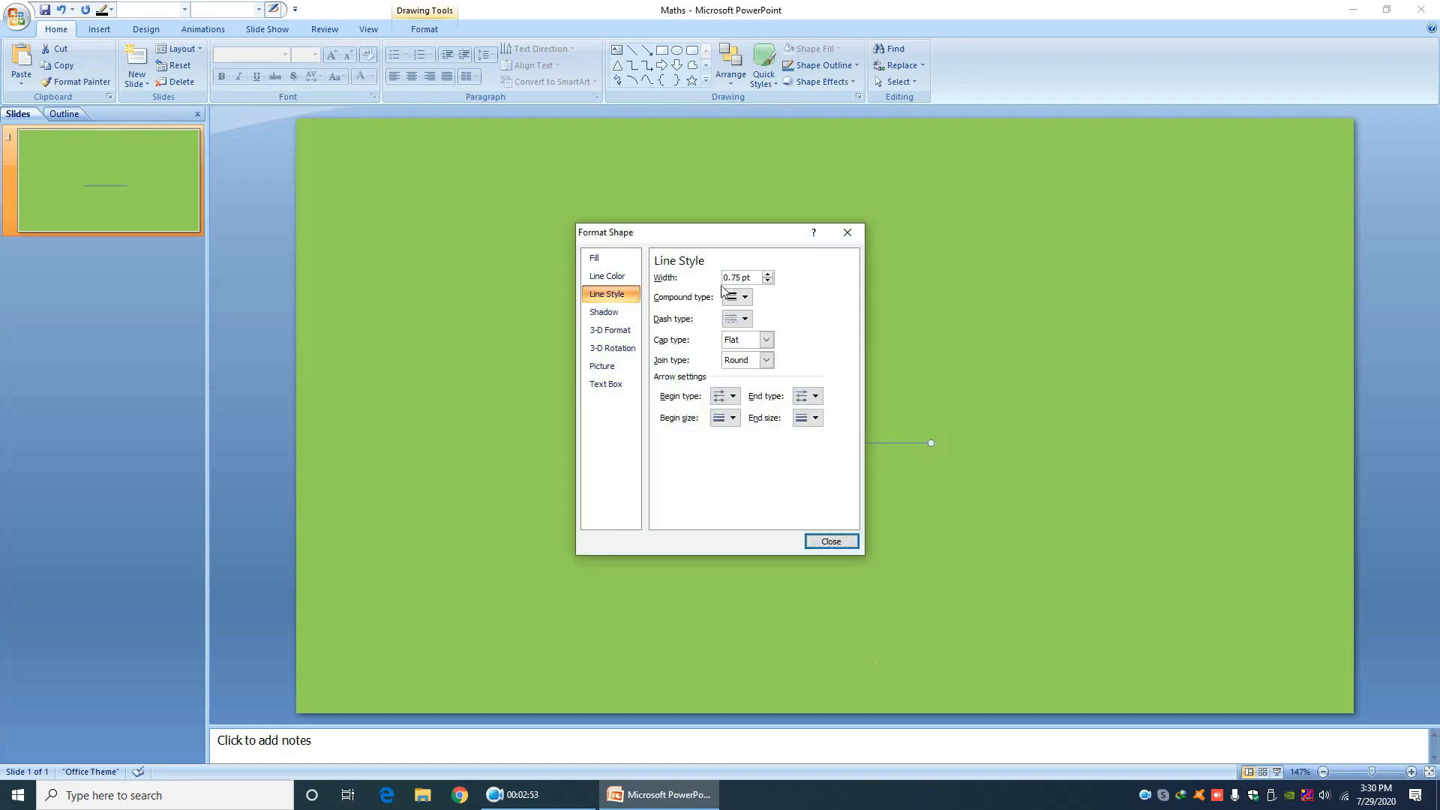
pyautogui.moveTo(764, 236); pyautogui.dragTo(529, 296)
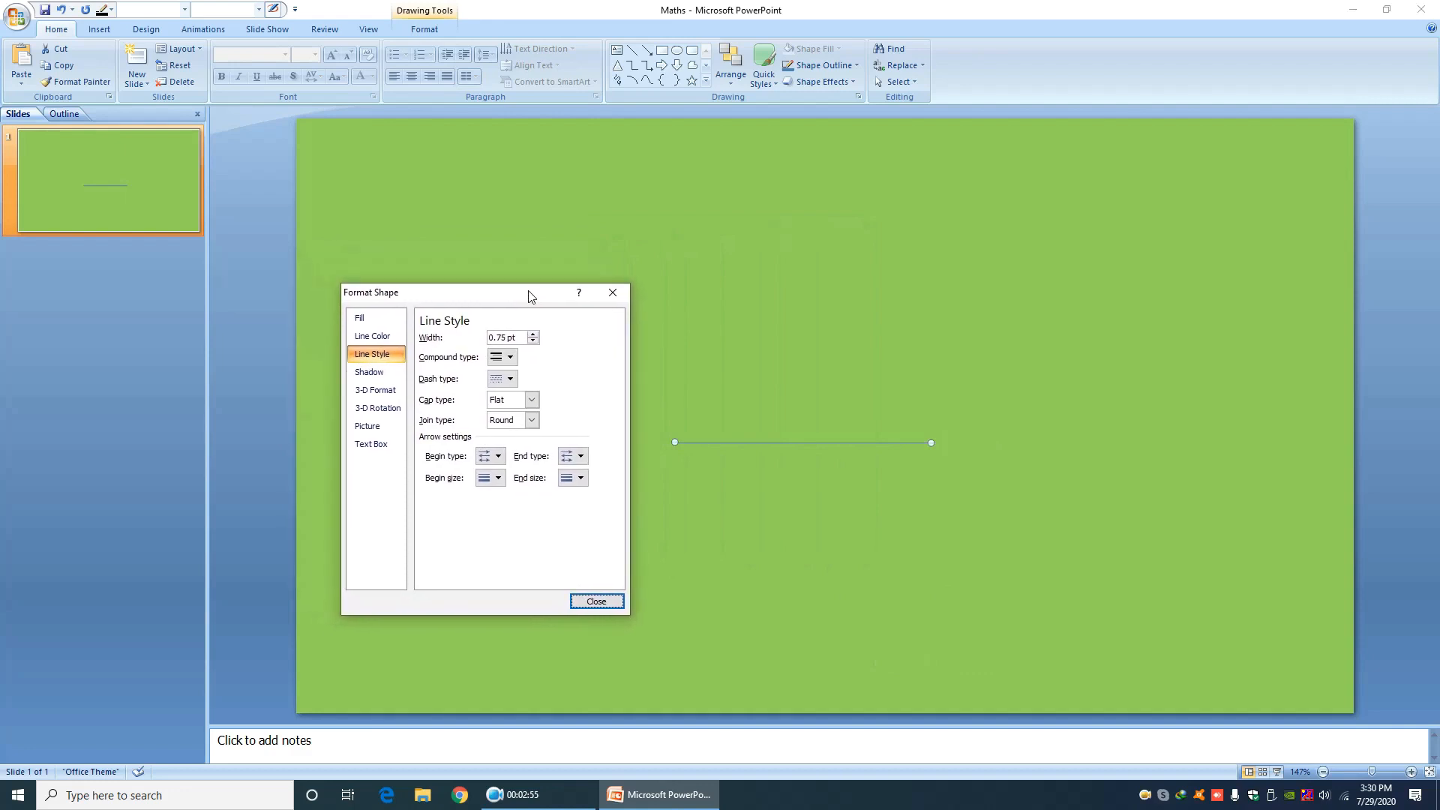
pyautogui.click(533, 335)
pyautogui.click(532, 335)
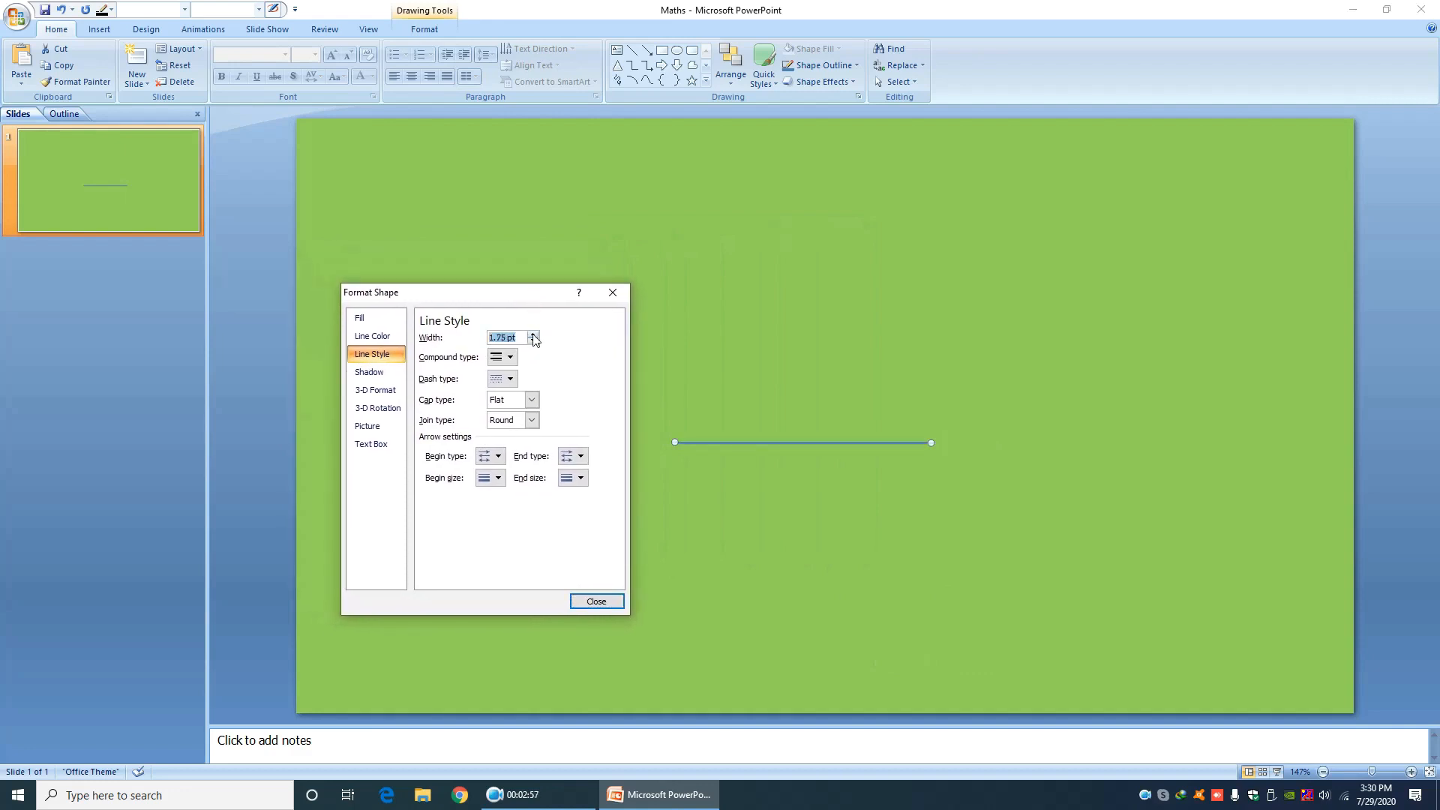
pyautogui.click(532, 335)
pyautogui.click(533, 334)
pyautogui.click(532, 335)
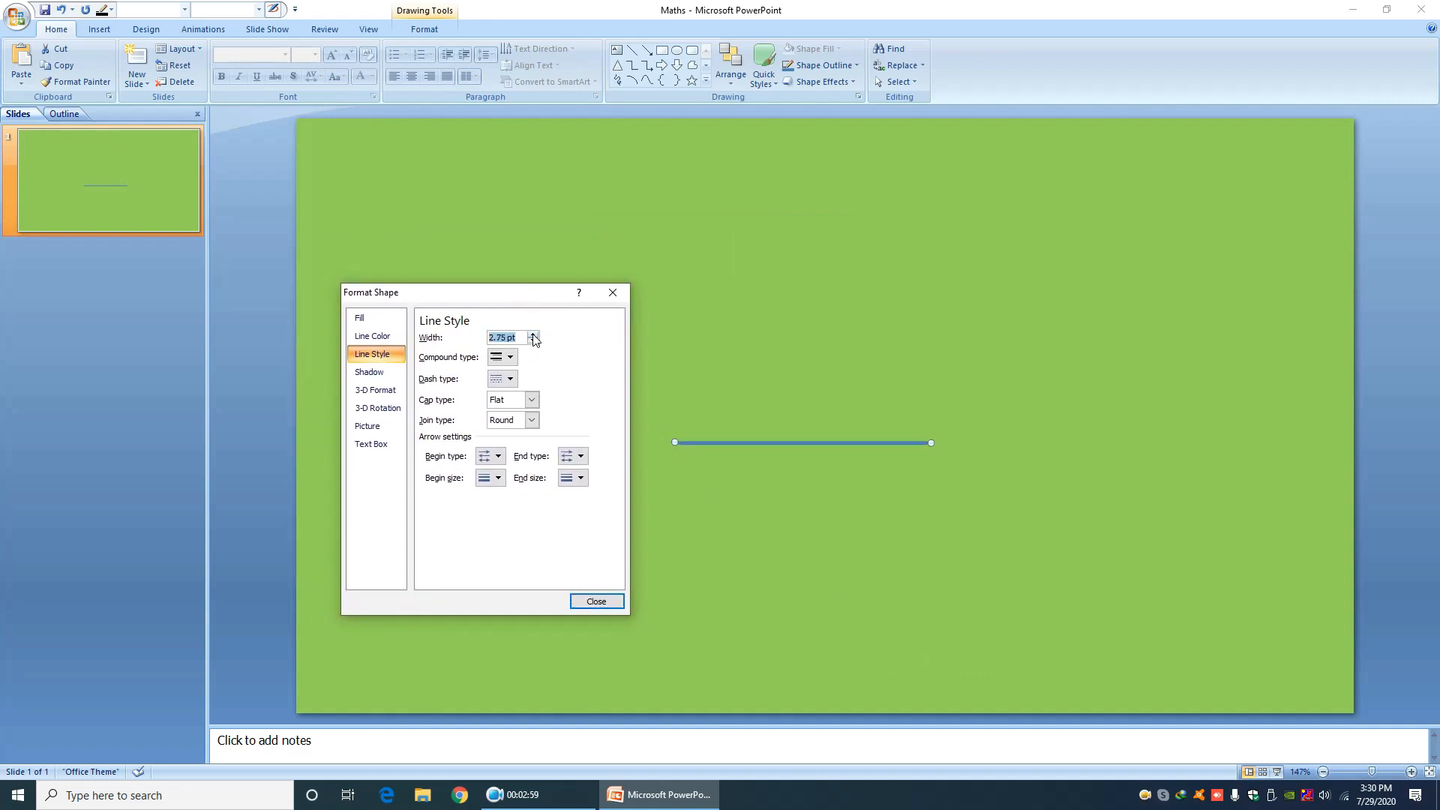
pyautogui.click(532, 335)
pyautogui.click(534, 341)
pyautogui.click(533, 335)
pyautogui.click(533, 342)
# Change the horizontal line's color to a light red theme shade and finish formatting the shape
pyautogui.click(372, 336)
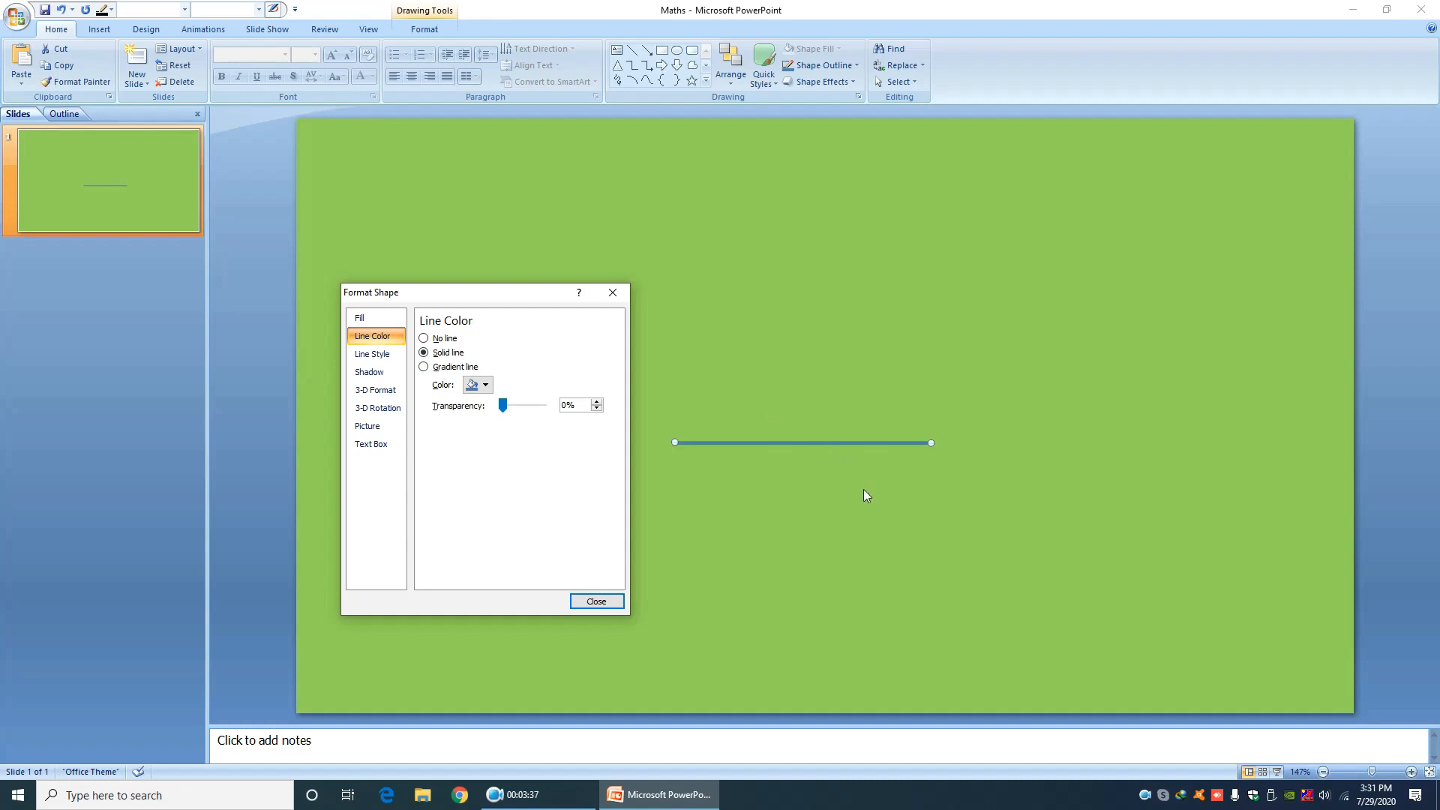
pyautogui.click(486, 385)
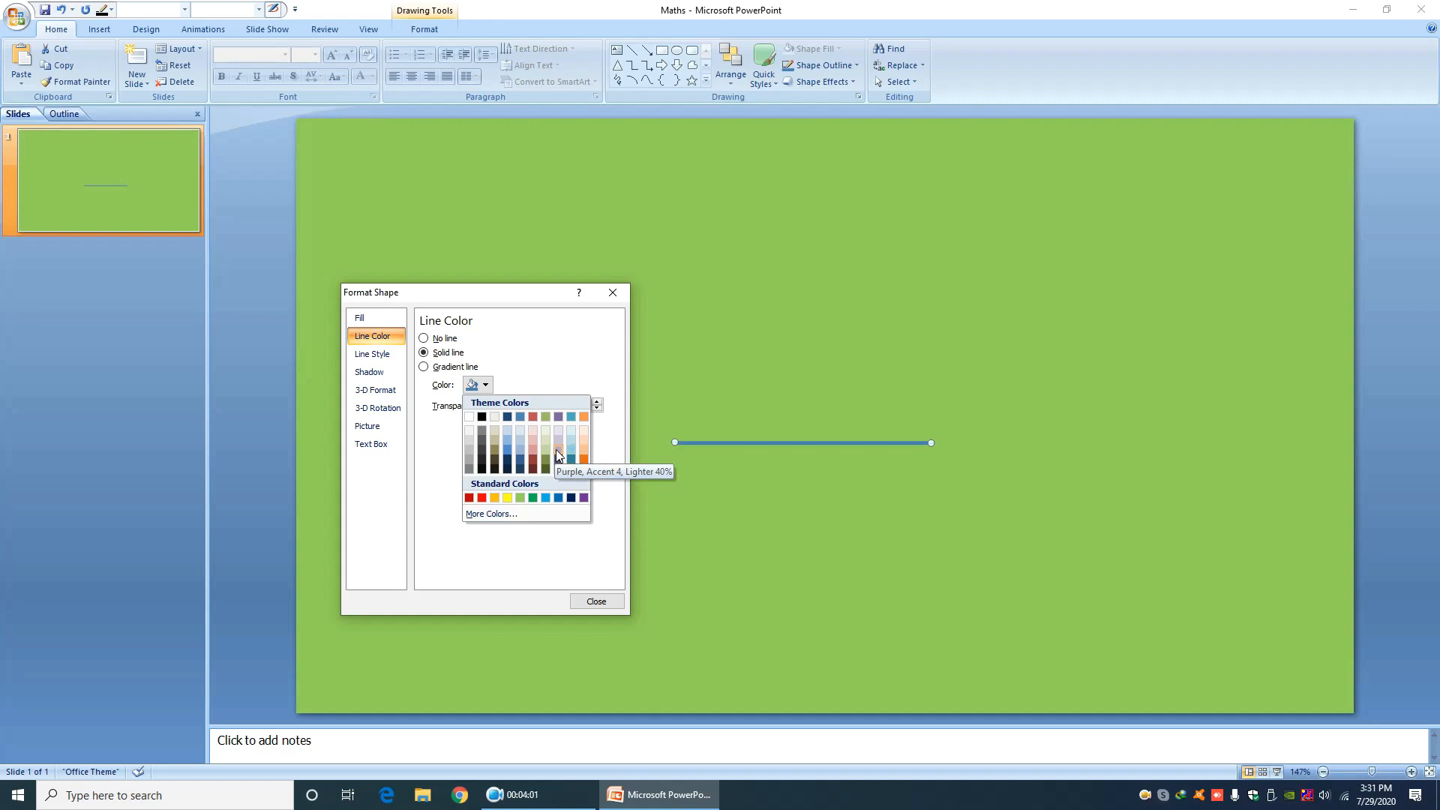
pyautogui.click(534, 449)
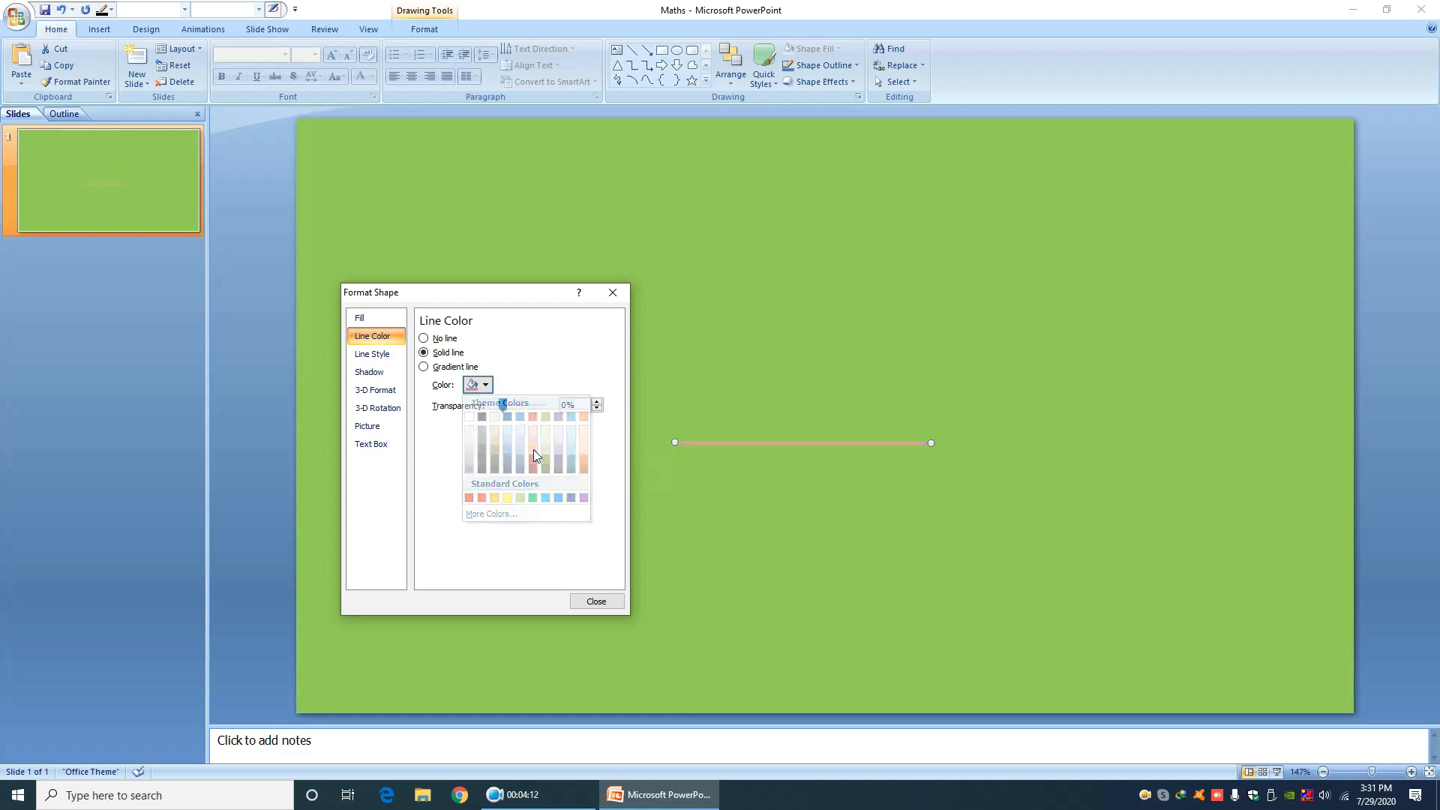
pyautogui.click(602, 605)
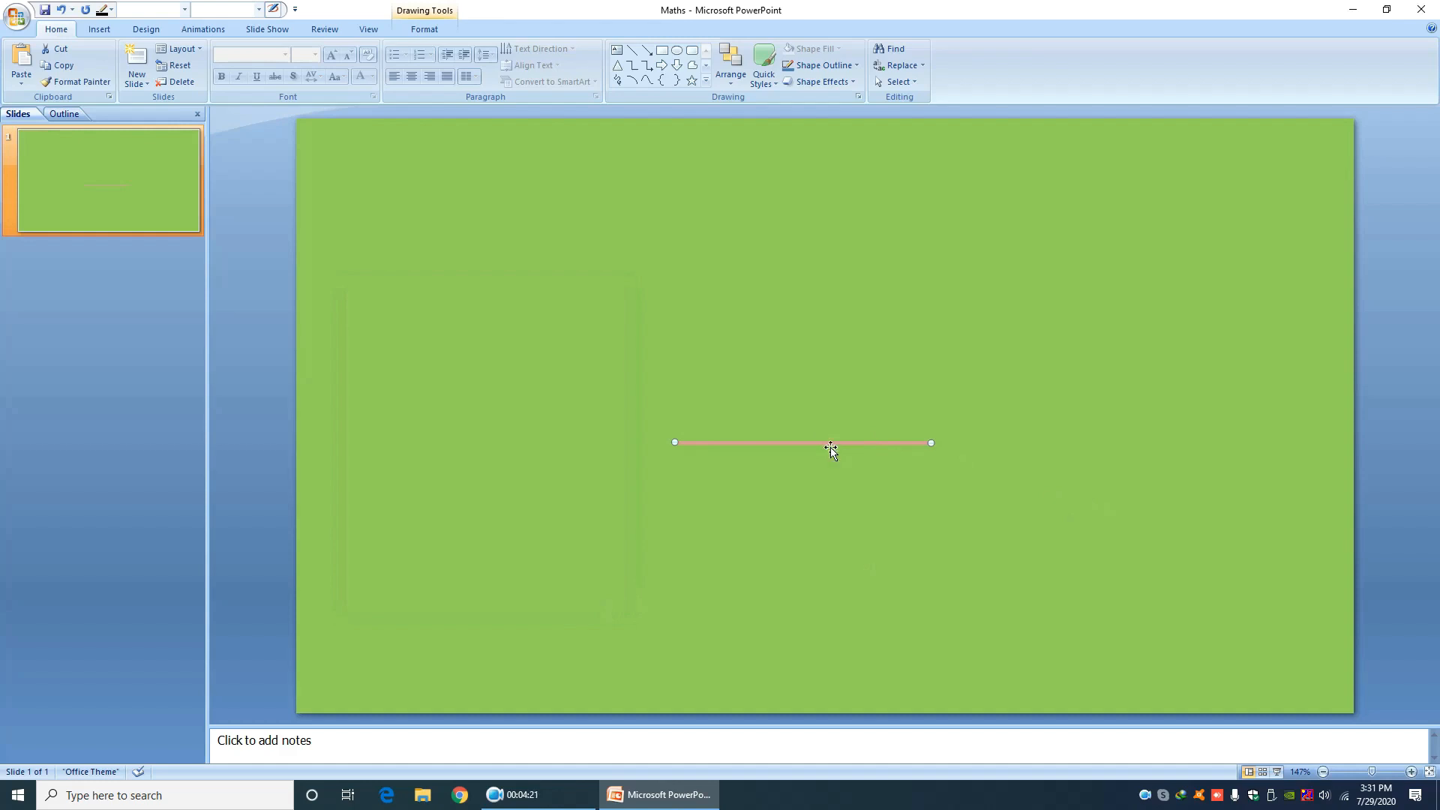
# Duplicate the line, turn the copy vertical and attach it beneath the original's right end as a rectangle side
pyautogui.hotkey('ctrl', 'd')
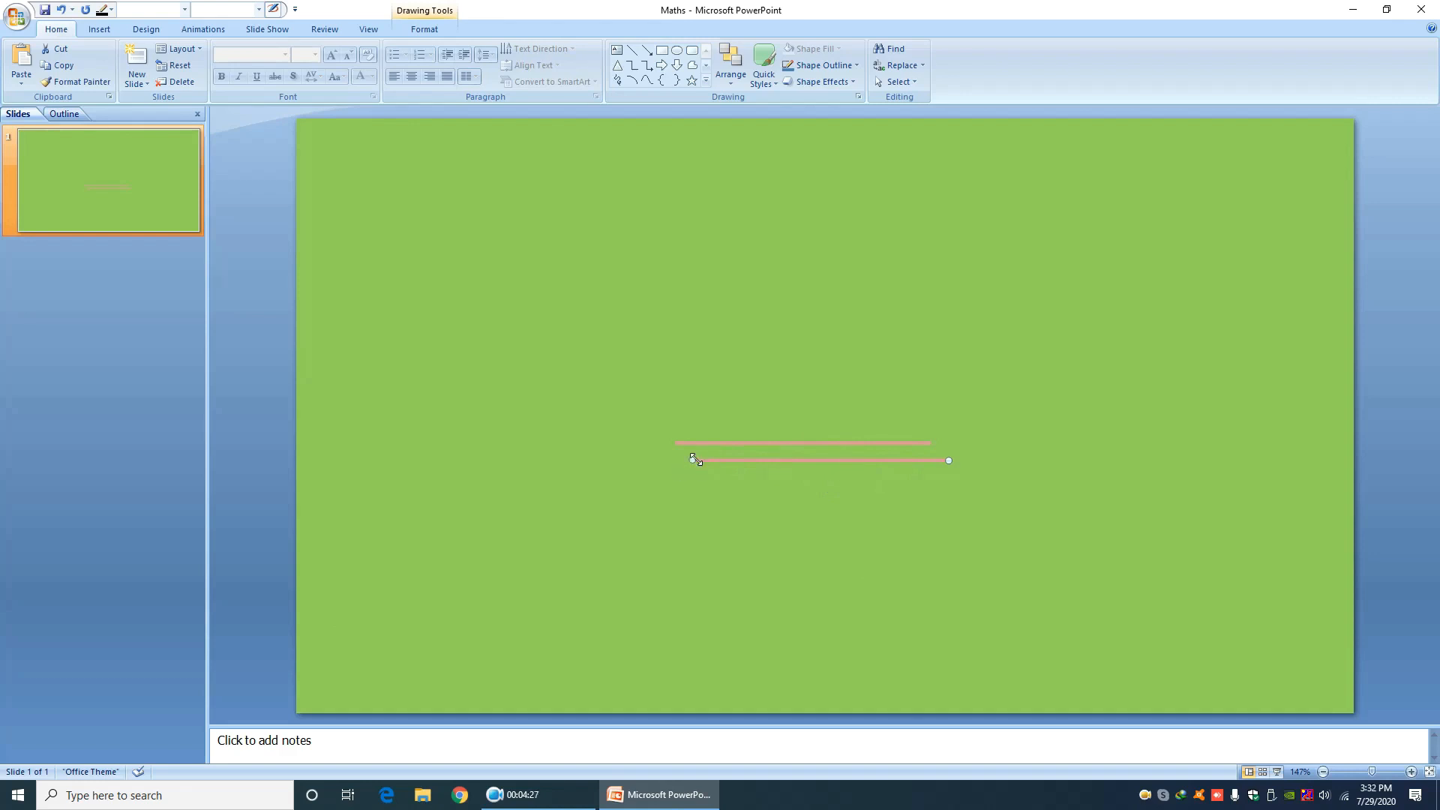
pyautogui.moveTo(694, 459); pyautogui.dragTo(948, 637)
pyautogui.moveTo(946, 552); pyautogui.dragTo(932, 531)
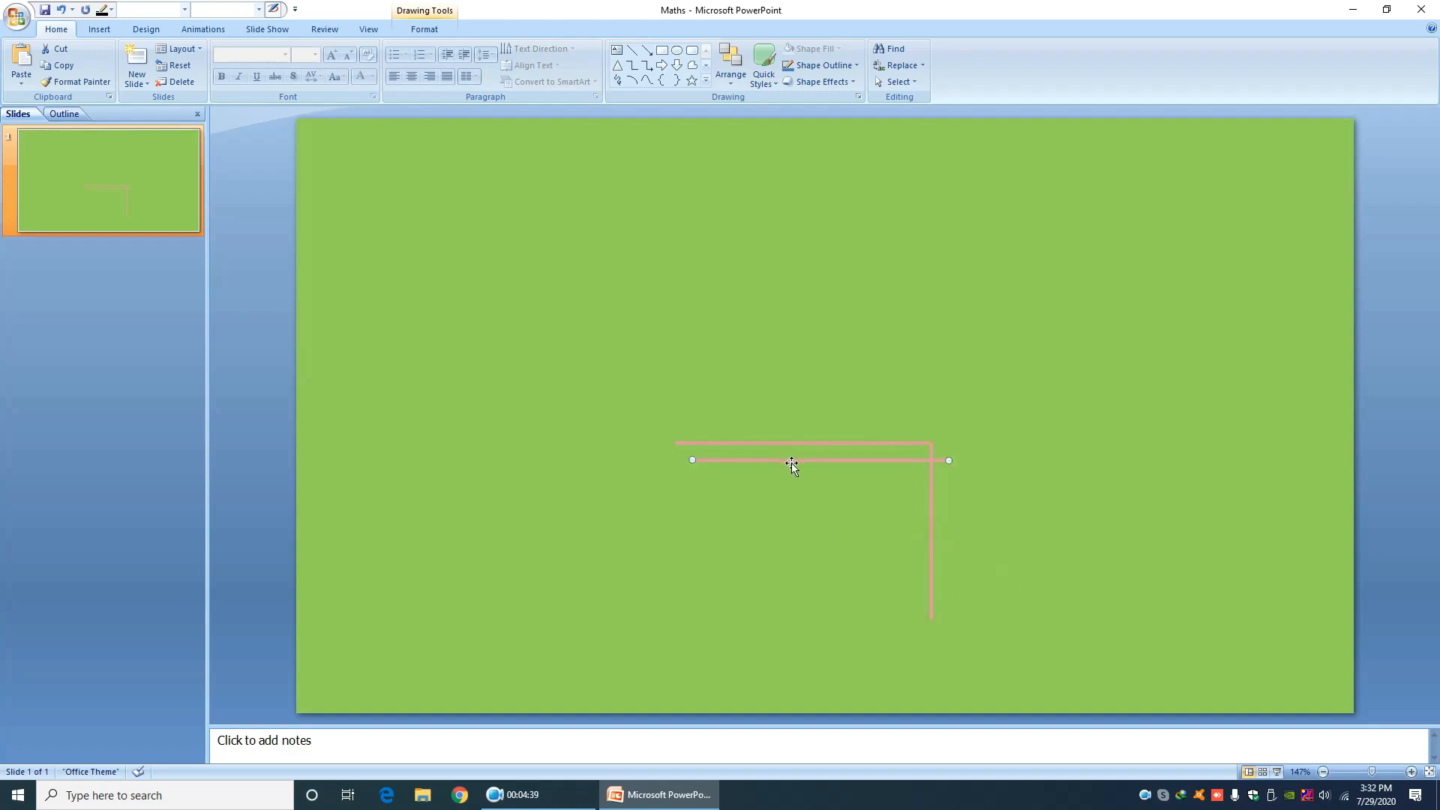
# Close the rectangle with line copies, placing one horizontally along the bottom and one vertically on the left side
pyautogui.moveTo(792, 464); pyautogui.dragTo(780, 617)
pyautogui.hotkey('ctrl', 'v')
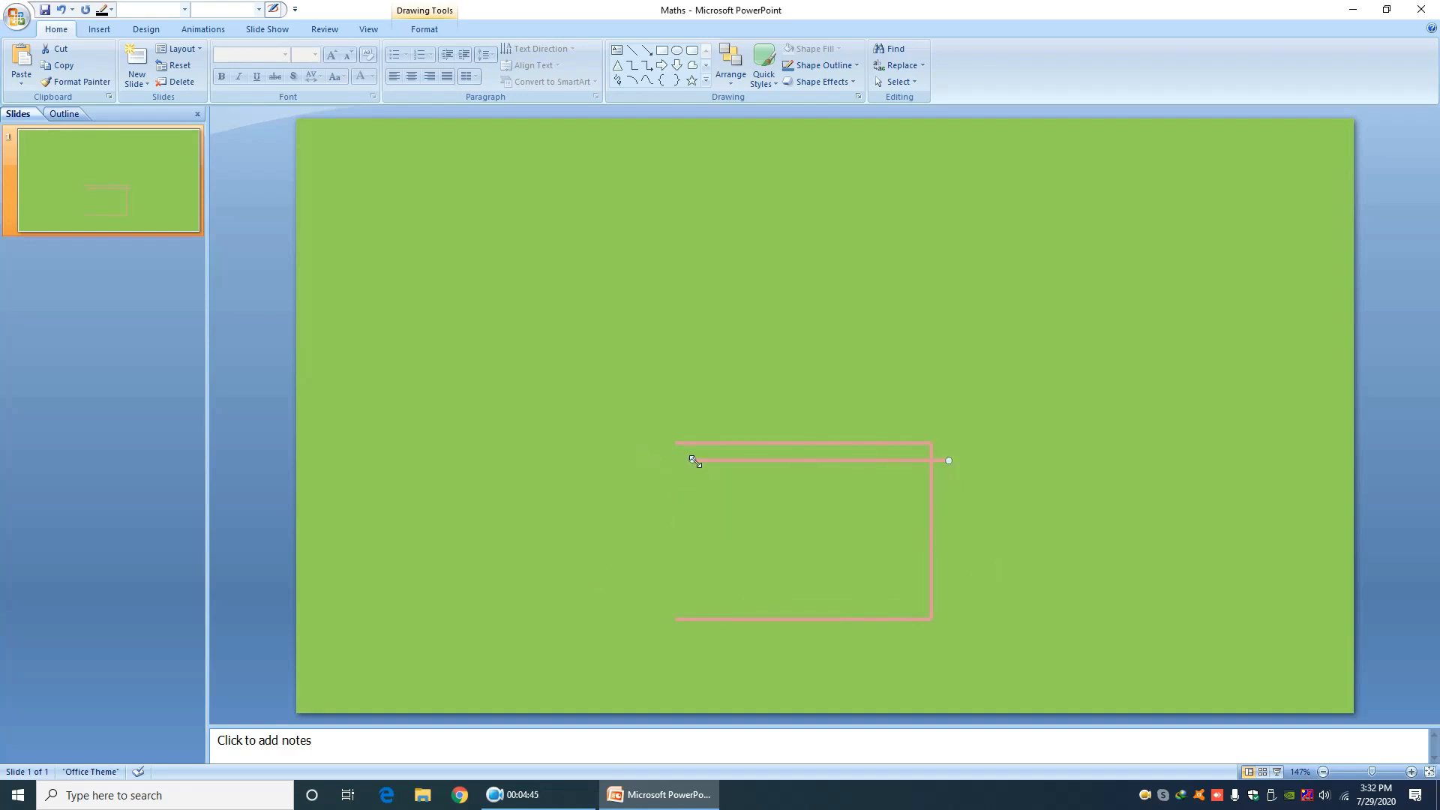
pyautogui.moveTo(691, 459); pyautogui.dragTo(948, 628)
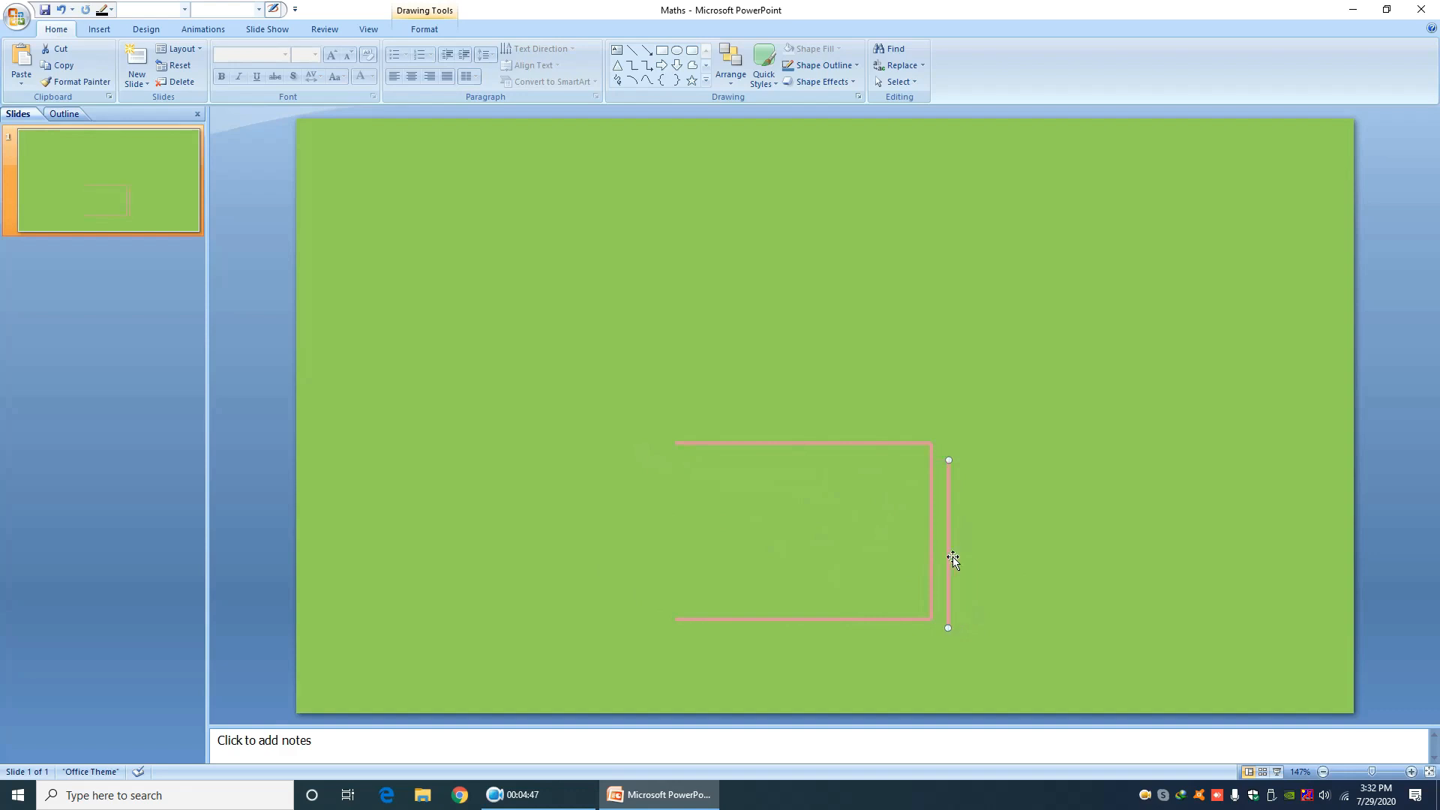
pyautogui.moveTo(950, 543); pyautogui.dragTo(682, 521)
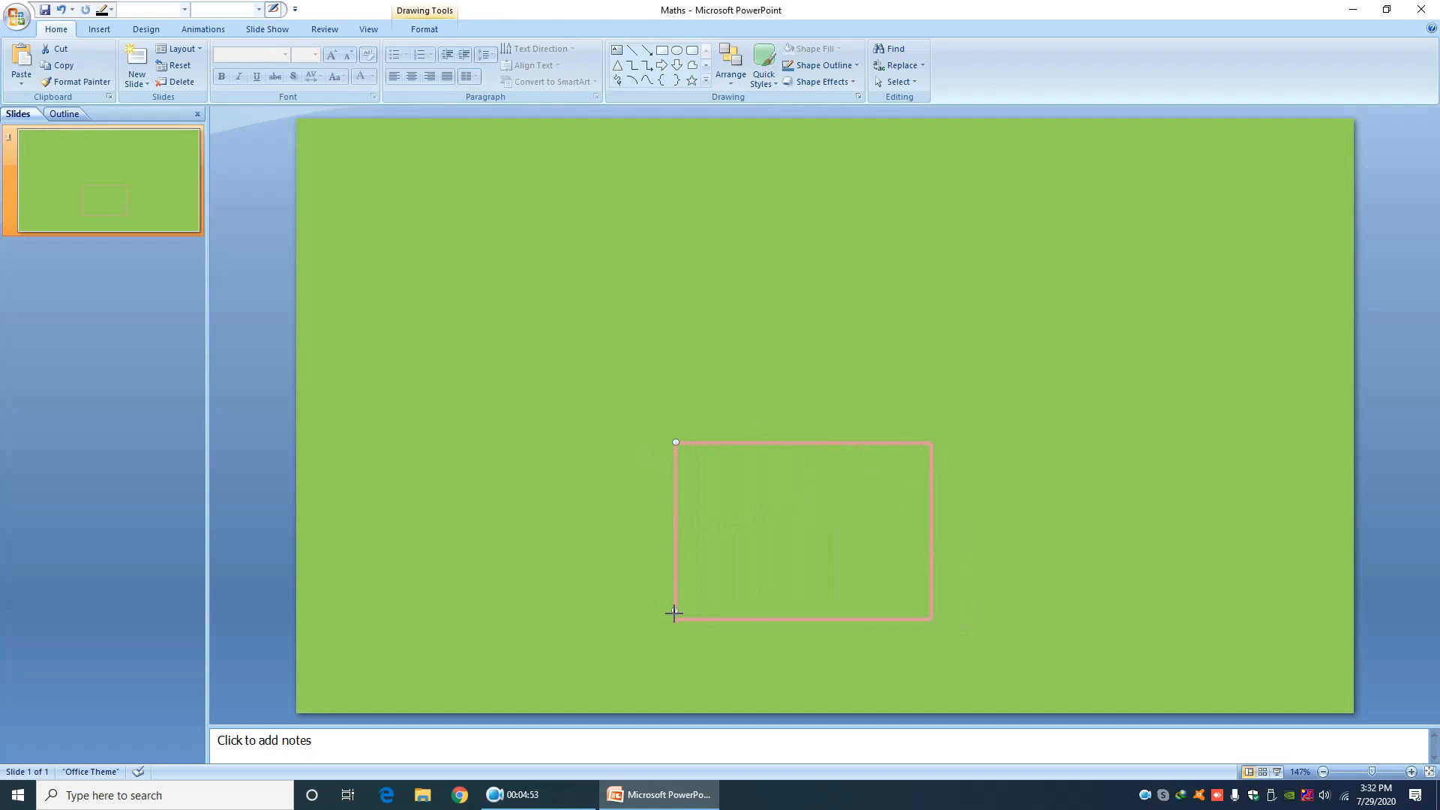
pyautogui.click(1068, 520)
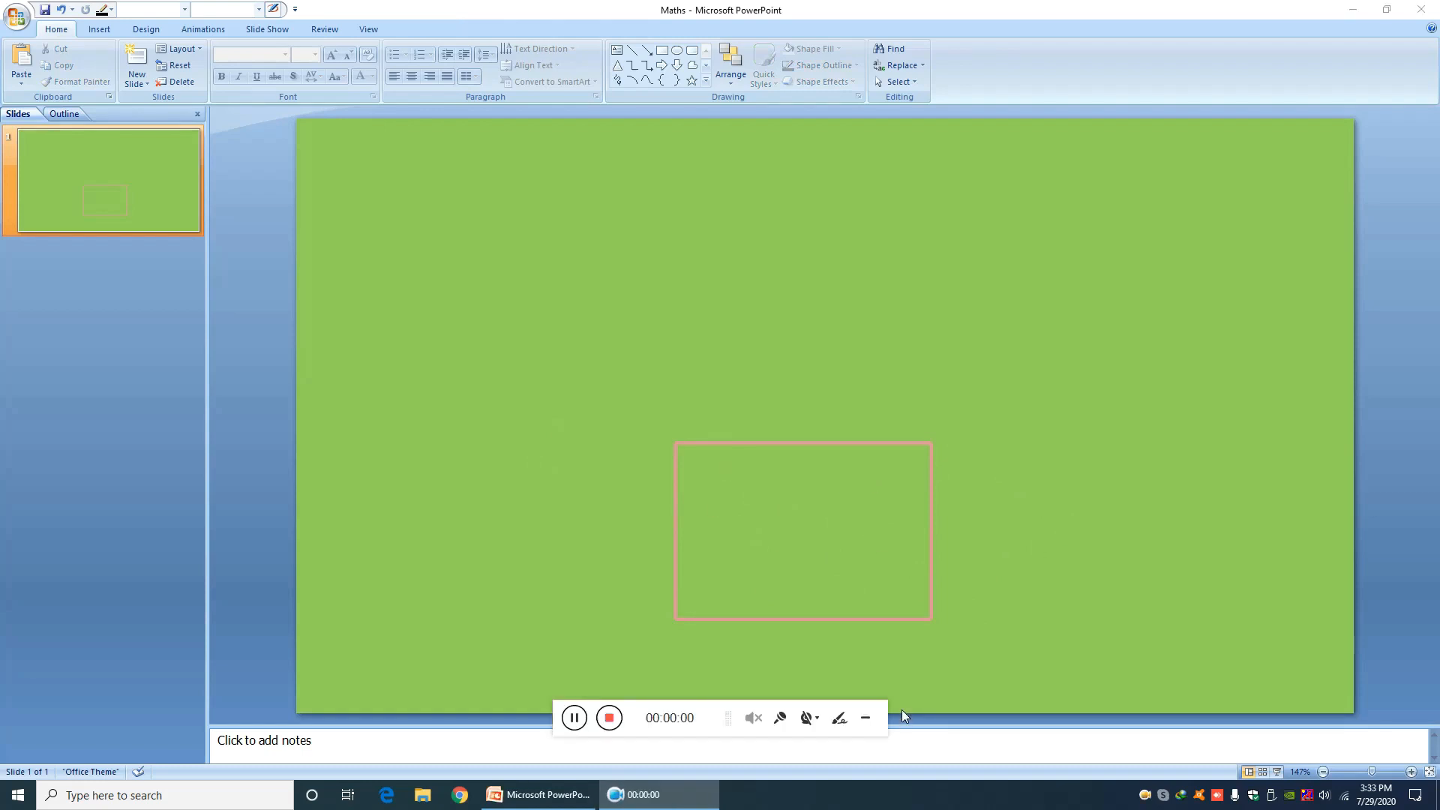
pyautogui.click(869, 719)
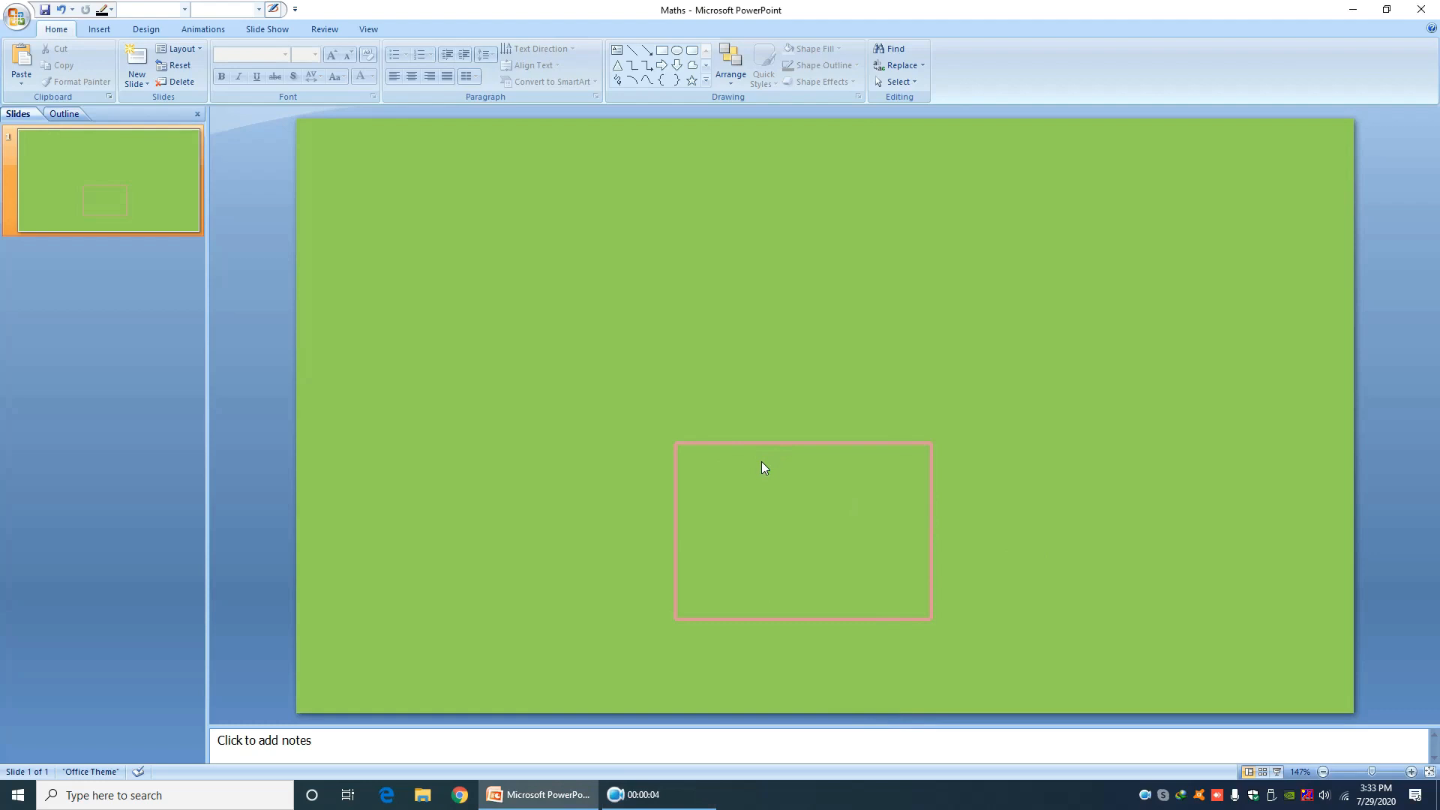
# Add a Strips entrance effect to the rectangle's top line and preview the animation
pyautogui.click(780, 443)
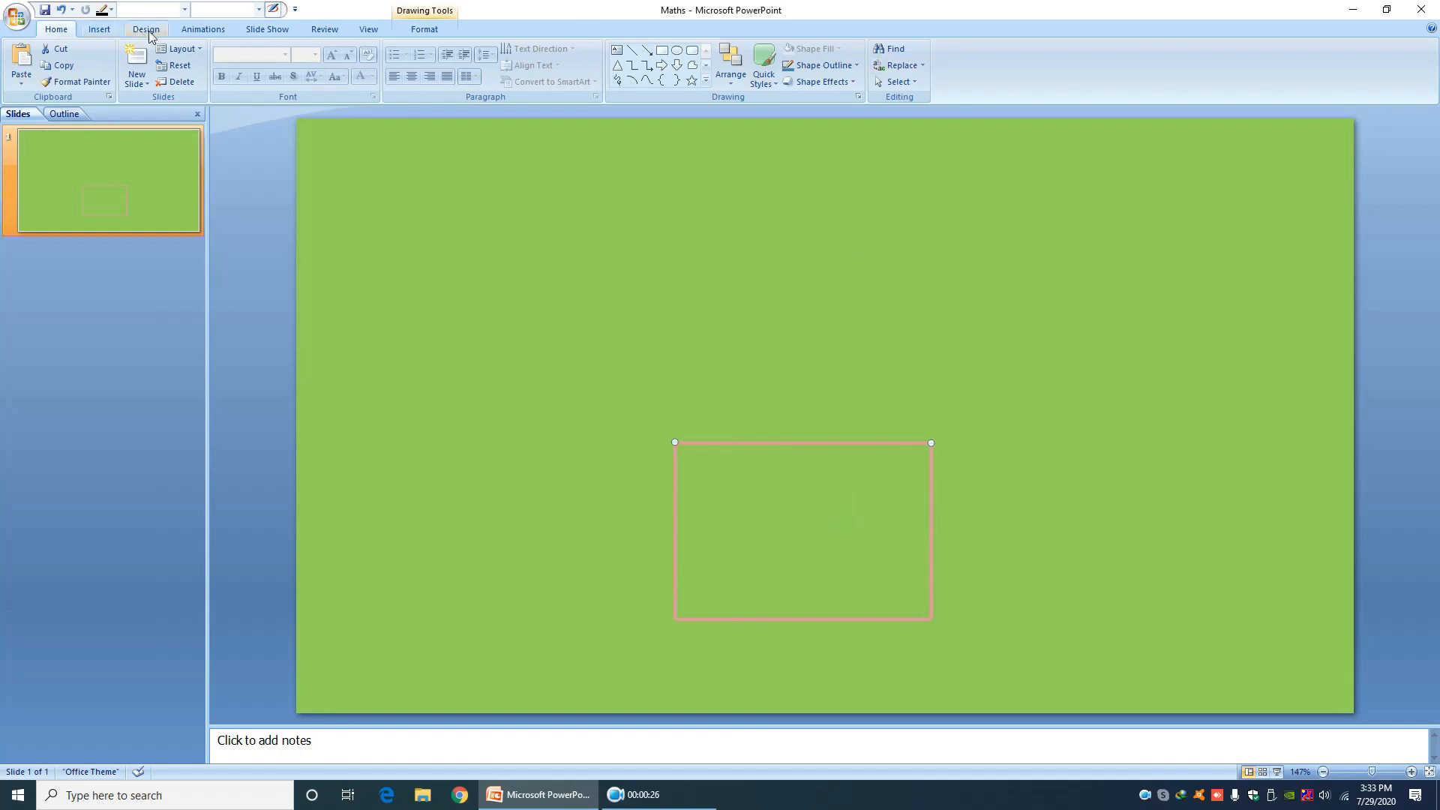
pyautogui.click(197, 34)
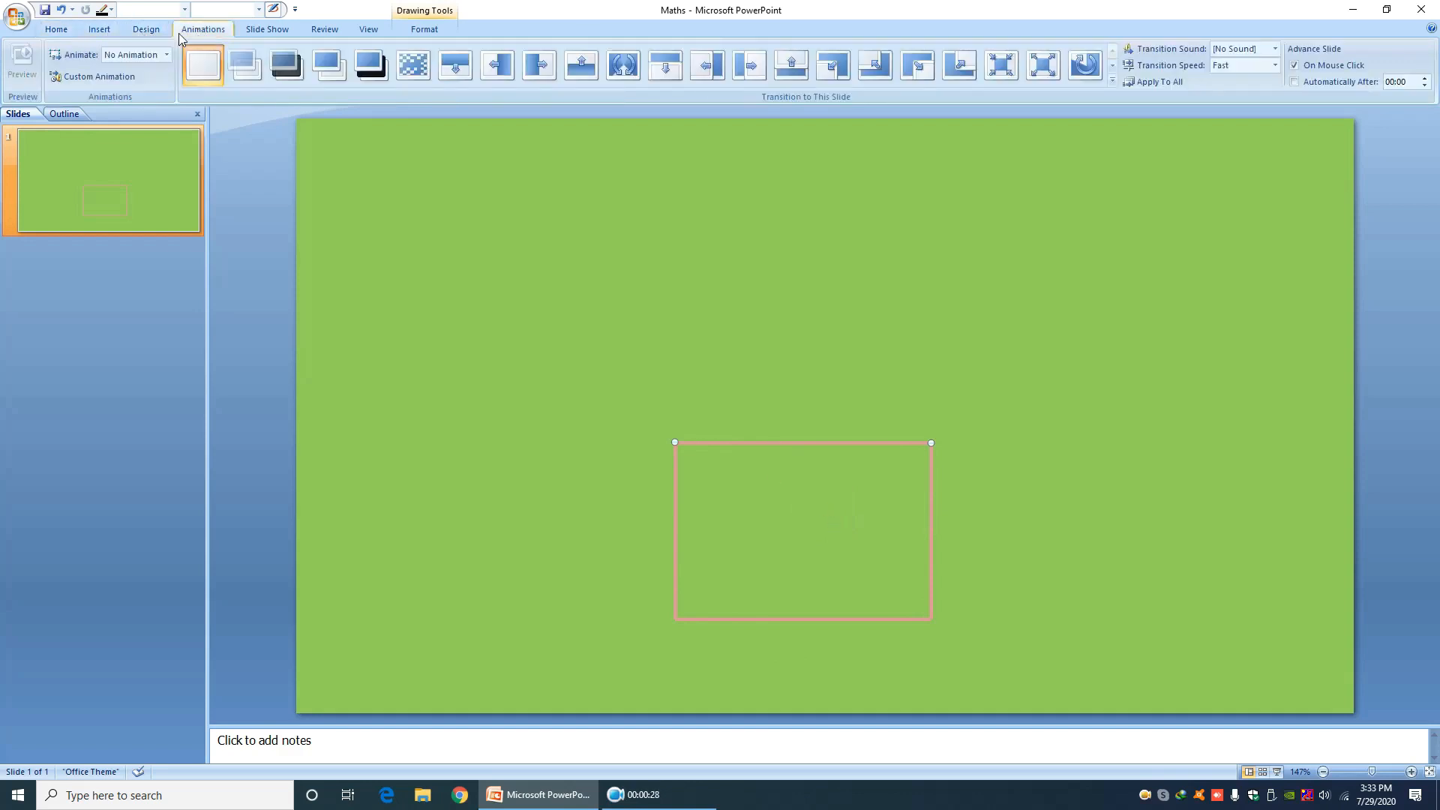
pyautogui.click(120, 78)
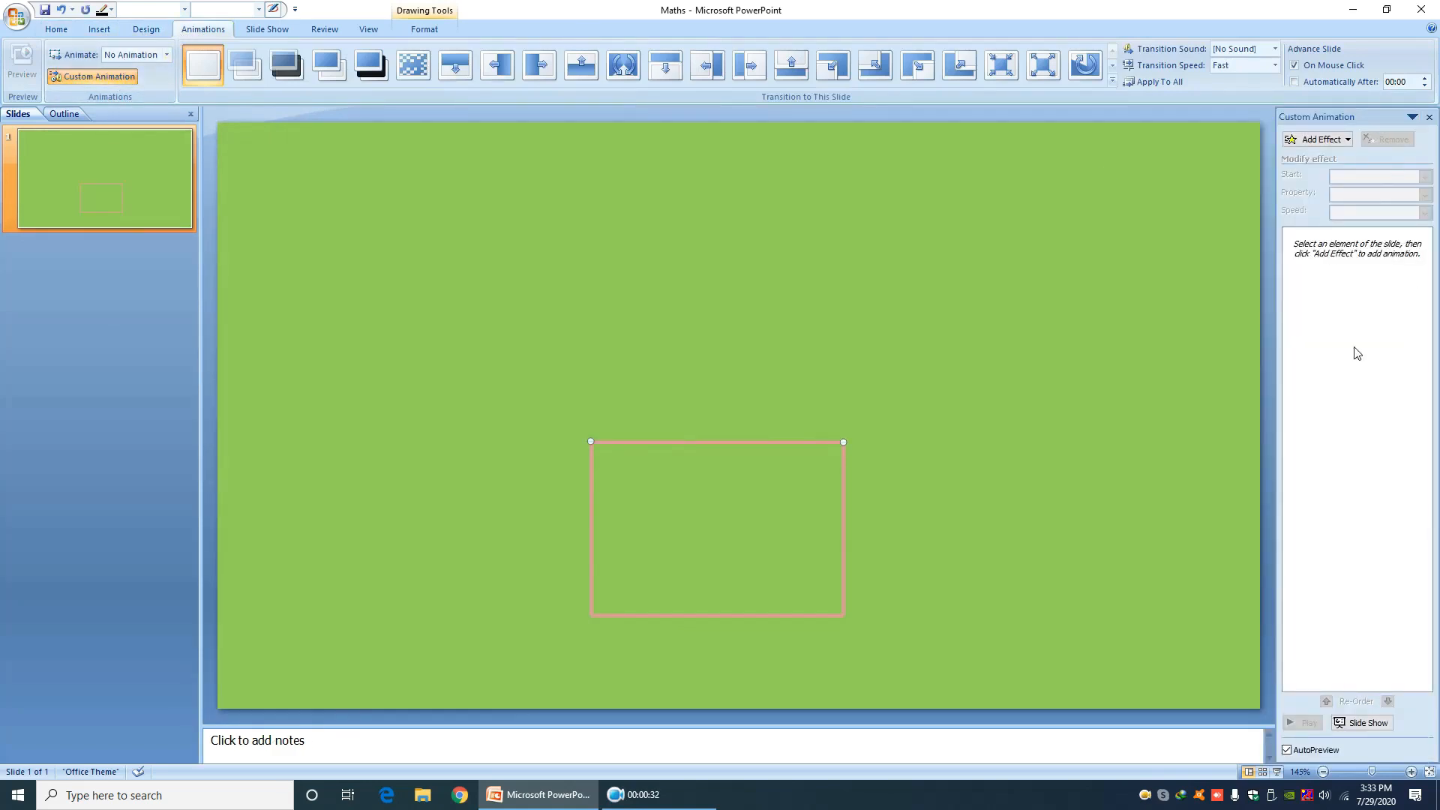
pyautogui.click(1346, 141)
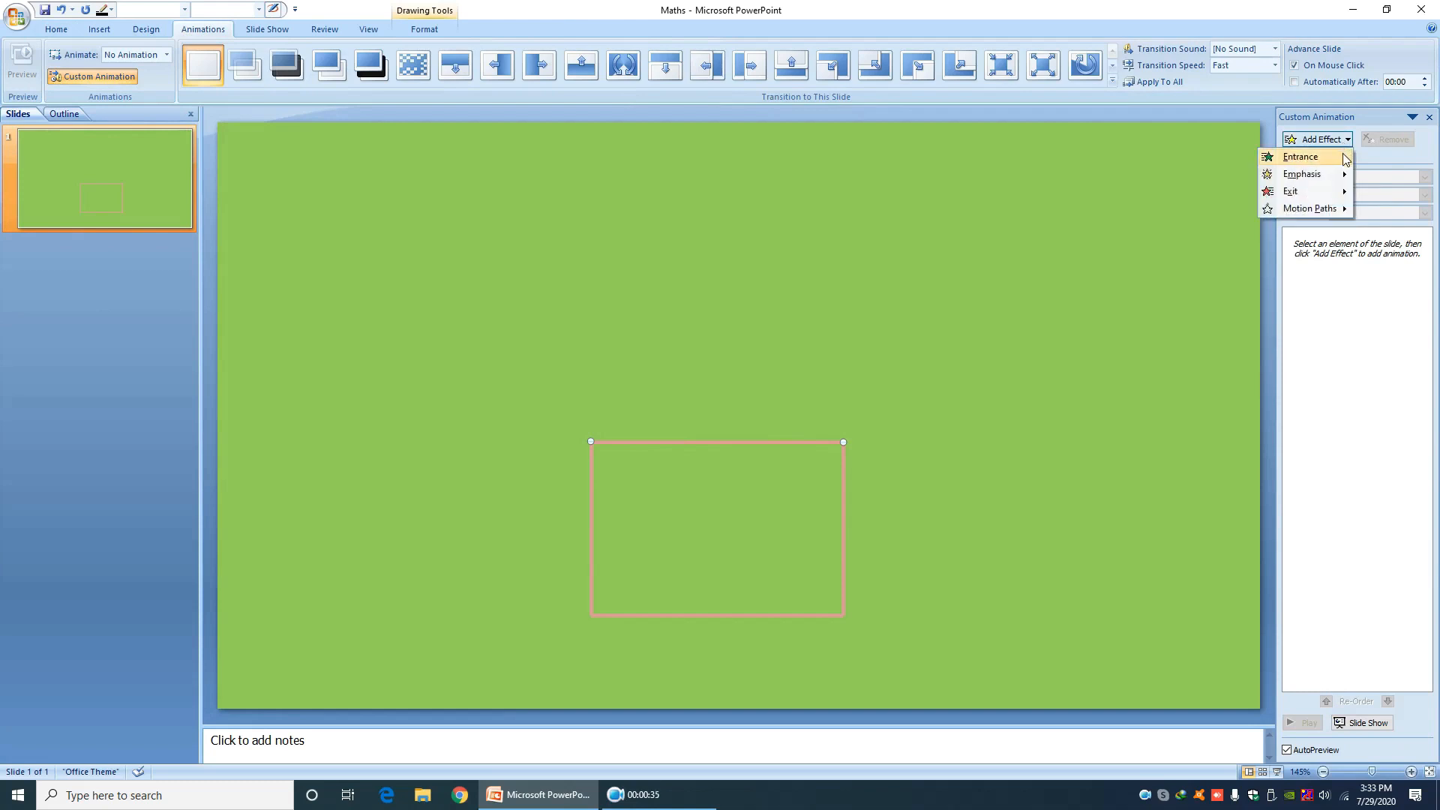
pyautogui.moveTo(1305, 157)
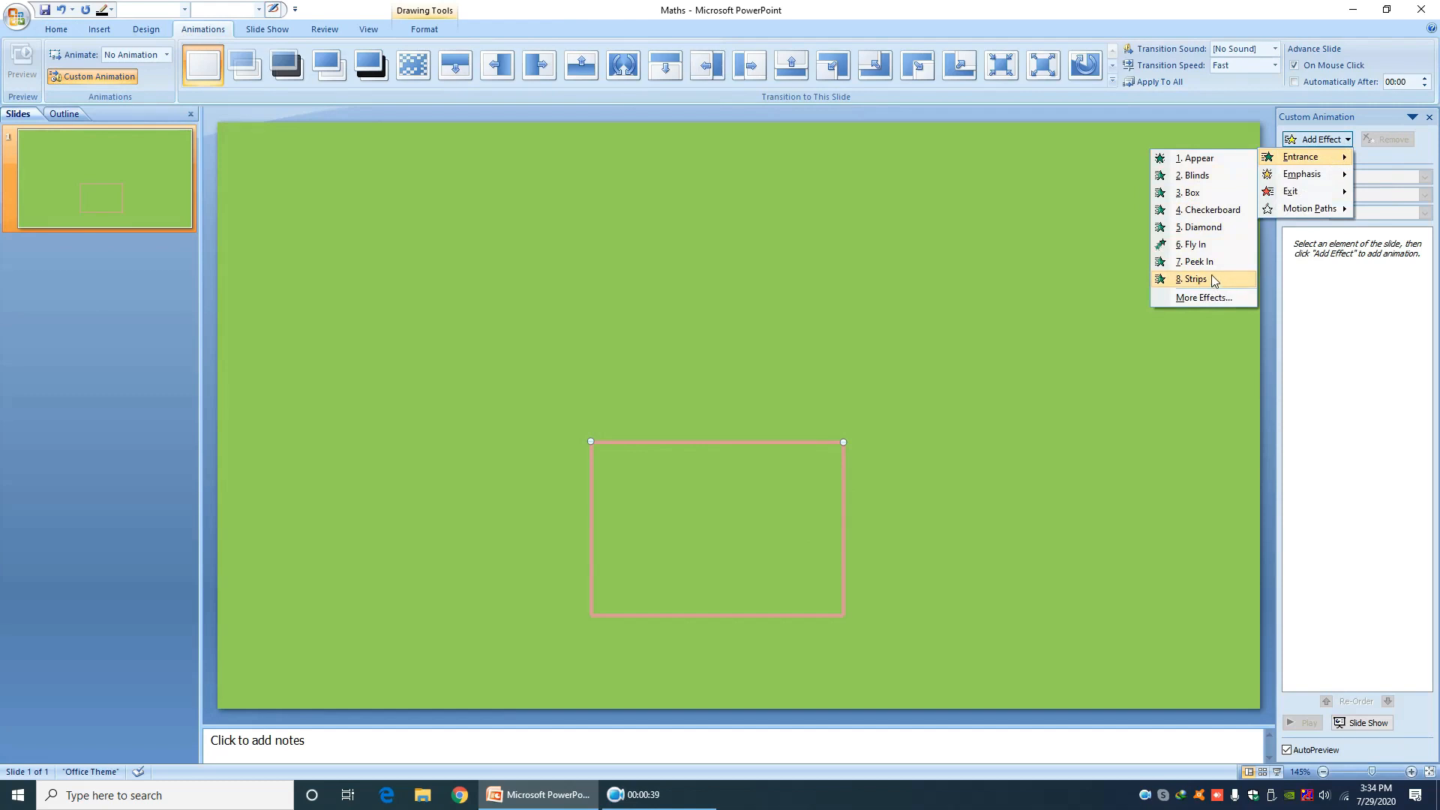
pyautogui.click(1204, 298)
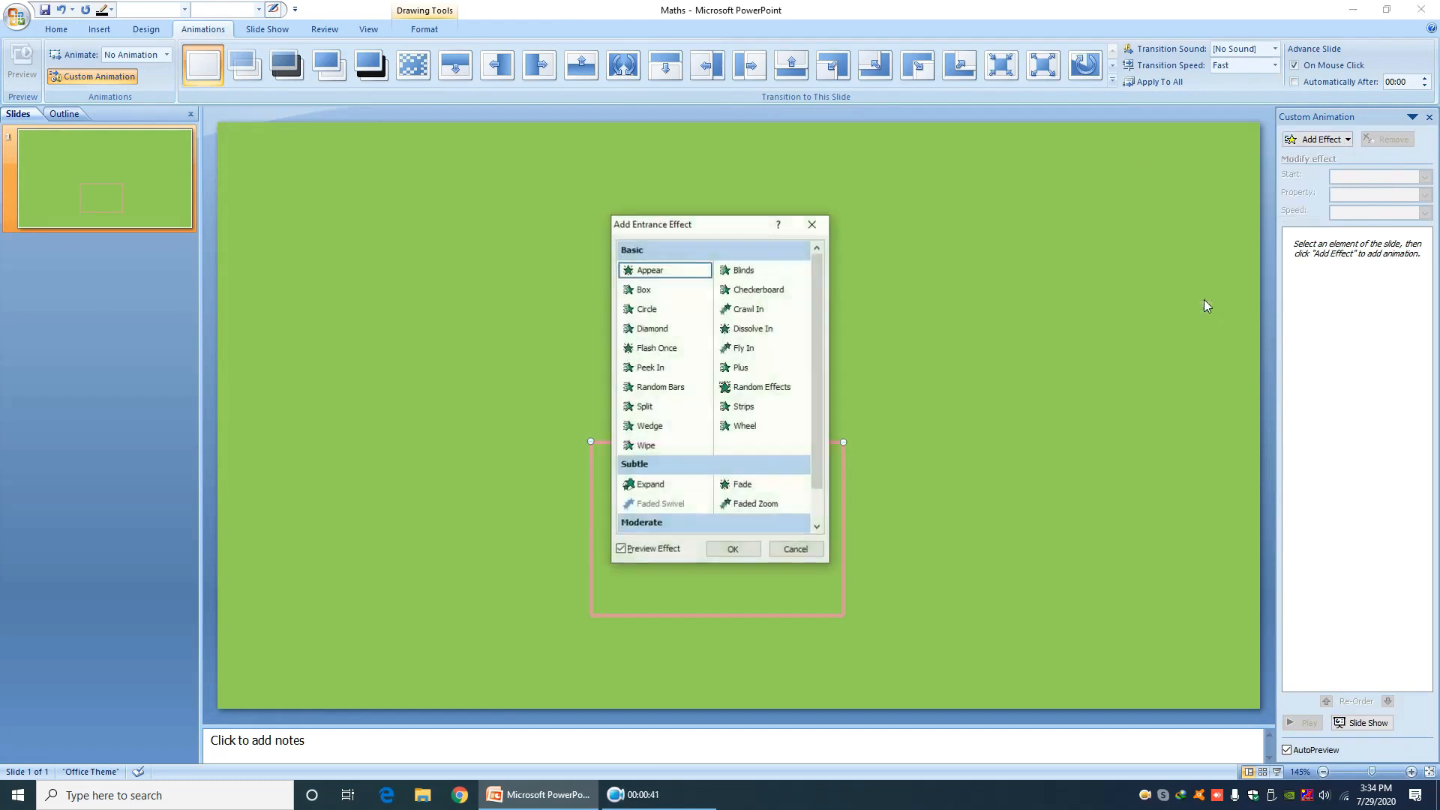
pyautogui.click(736, 408)
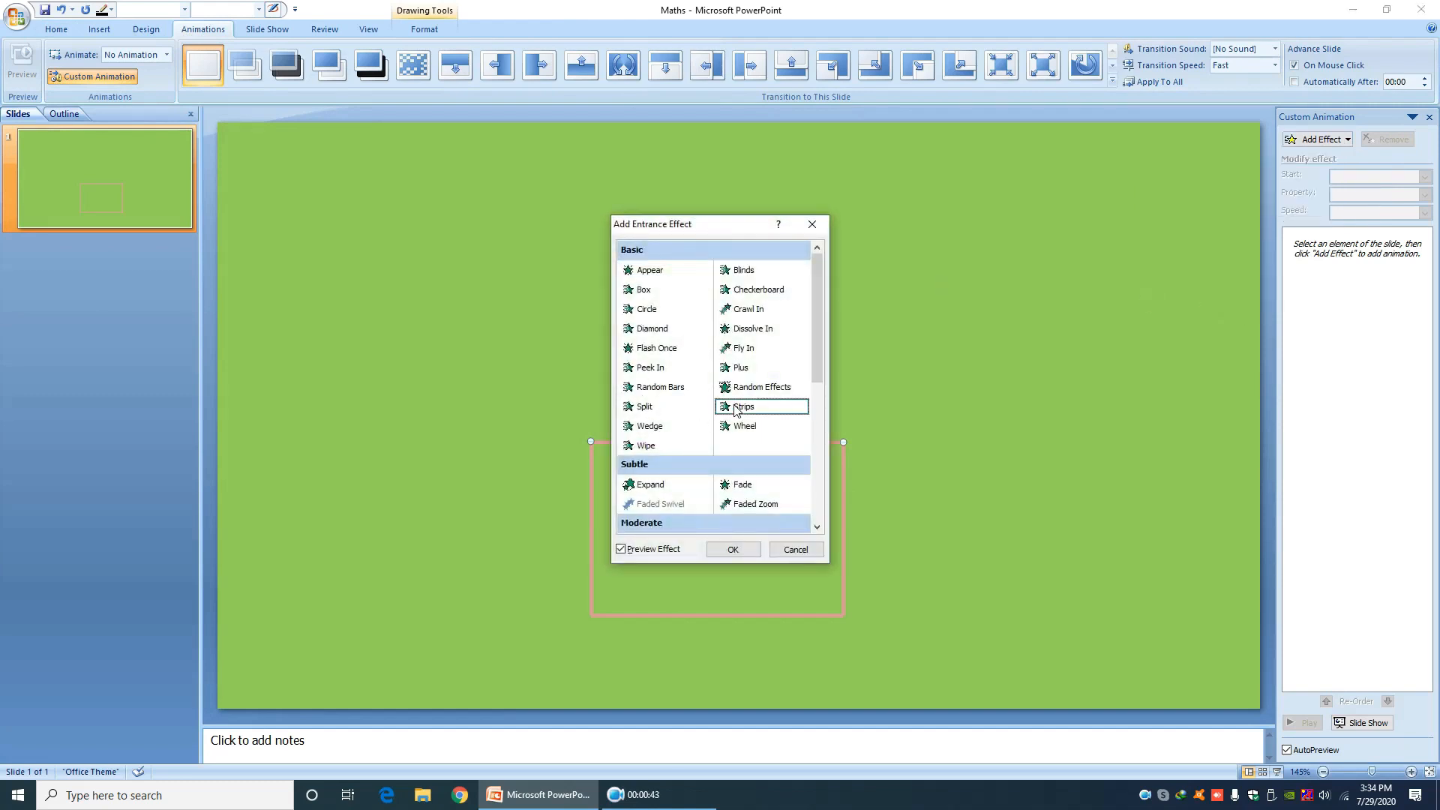
pyautogui.click(733, 549)
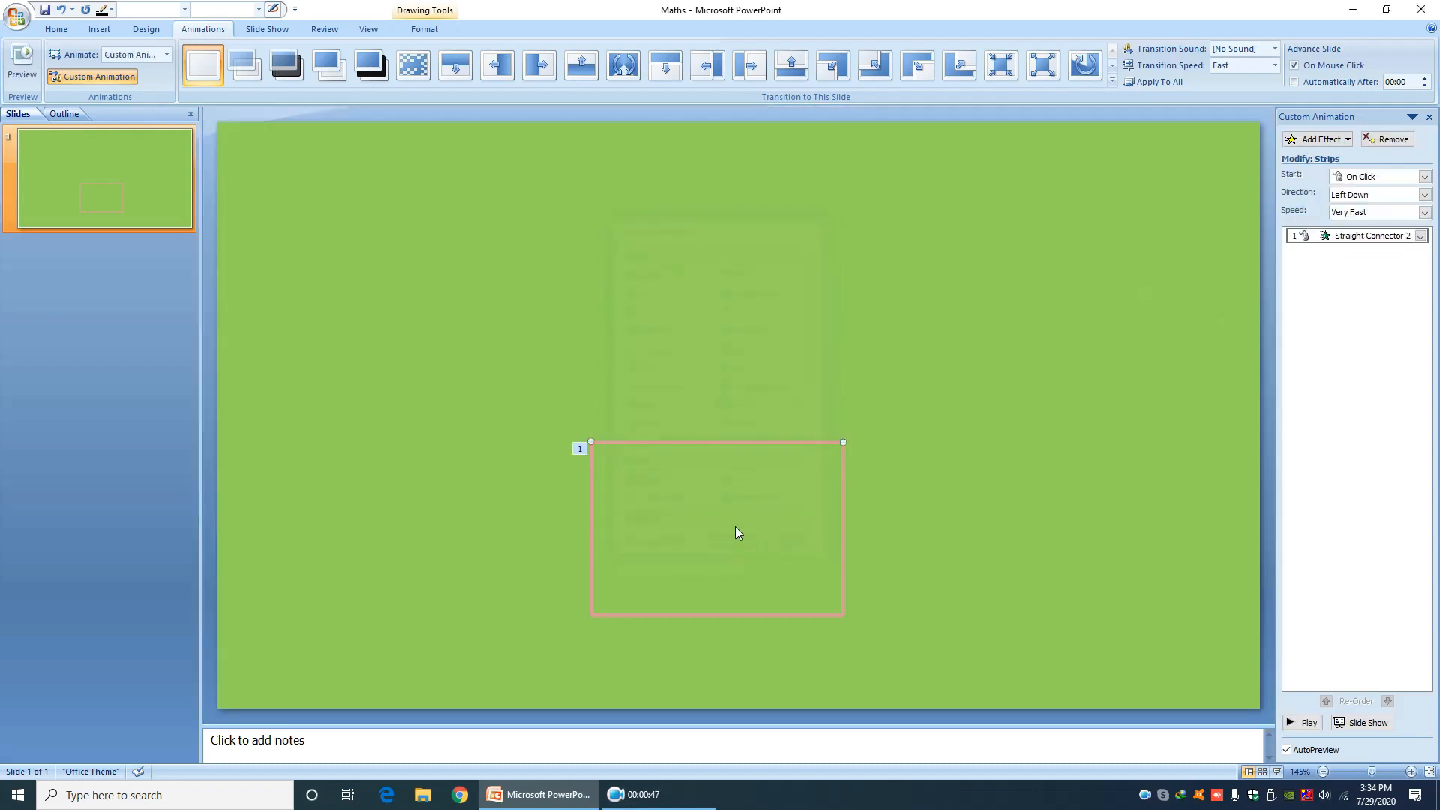
pyautogui.click(1299, 725)
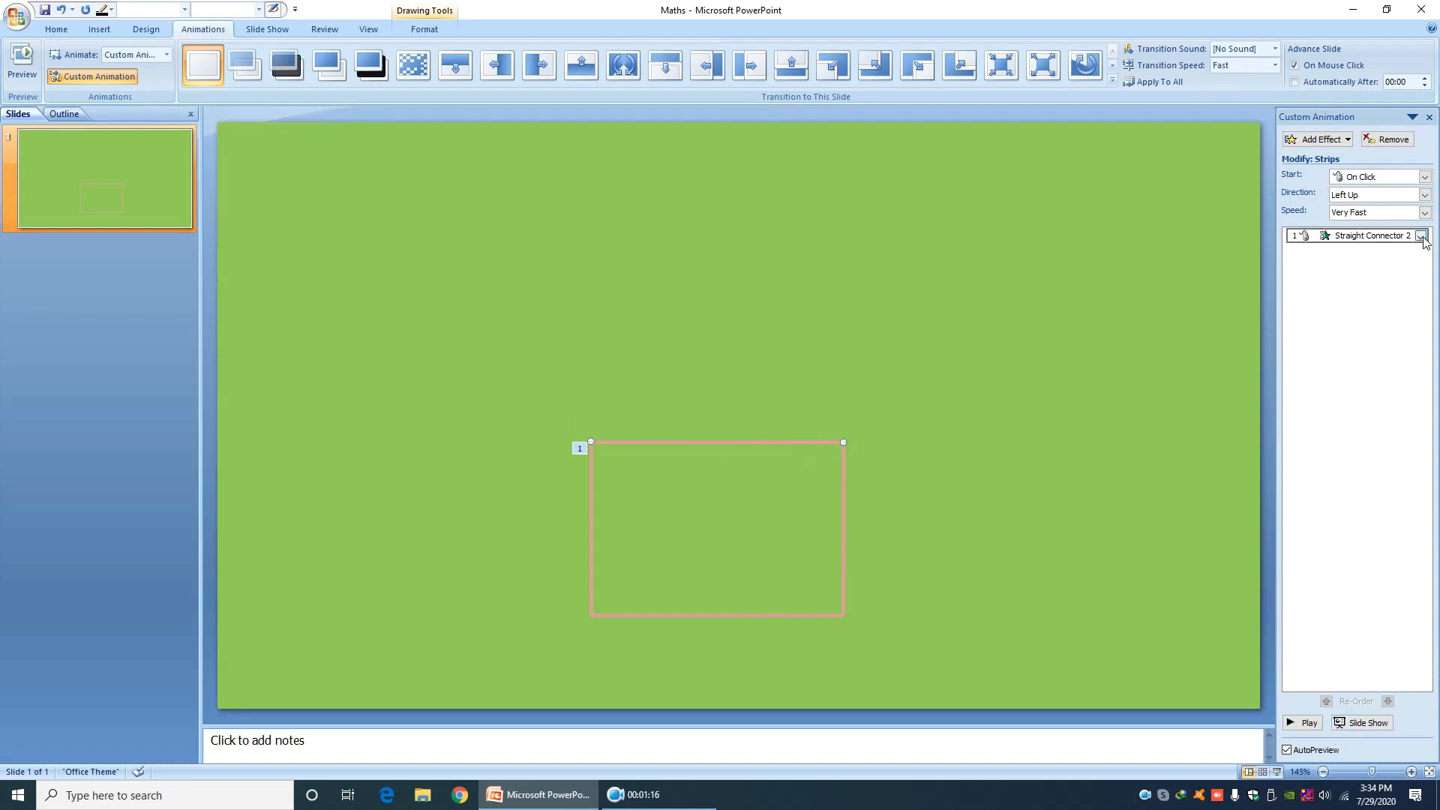
# Set the Strips direction of the rectangle's top line to Right Down
pyautogui.click(1422, 235)
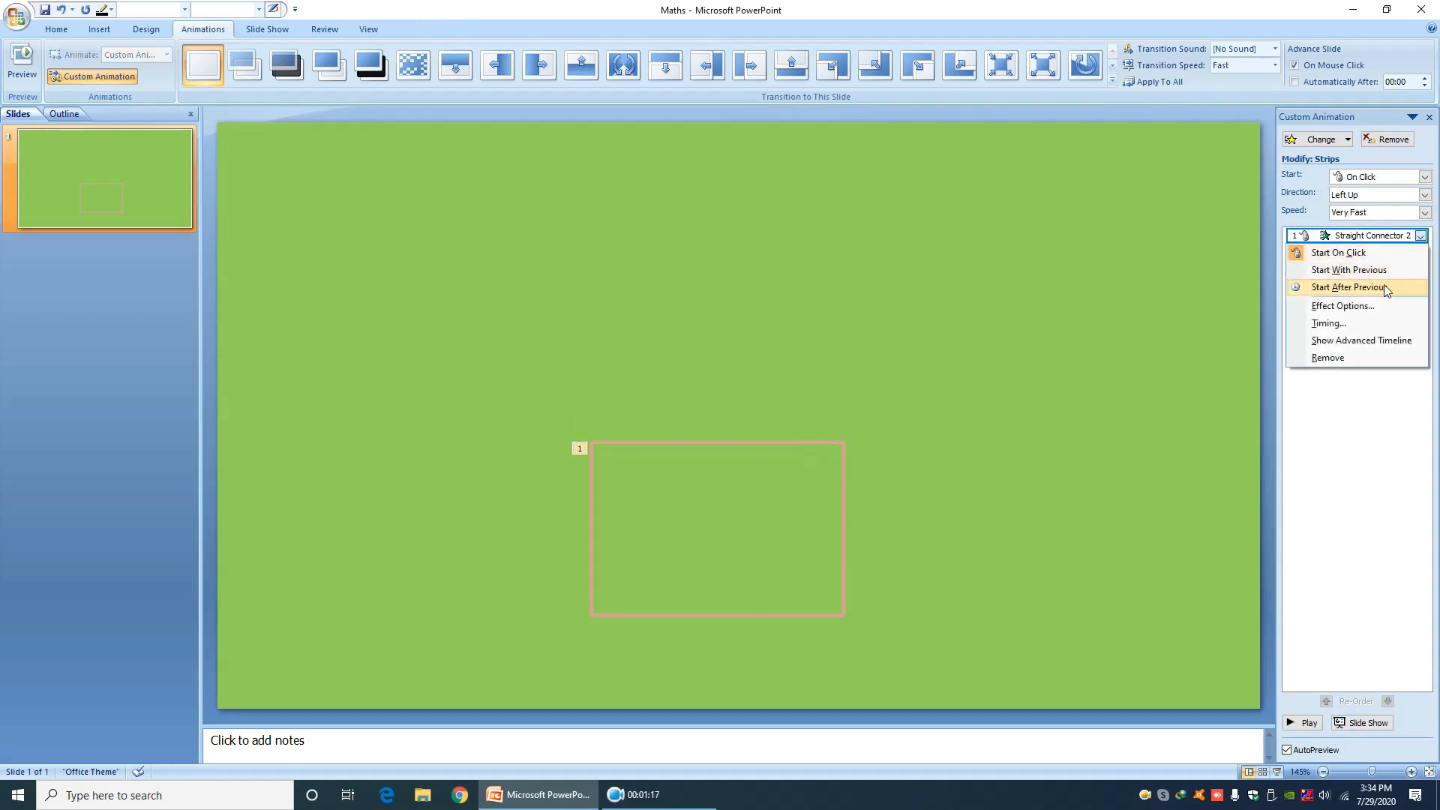
pyautogui.click(1377, 307)
pyautogui.click(797, 350)
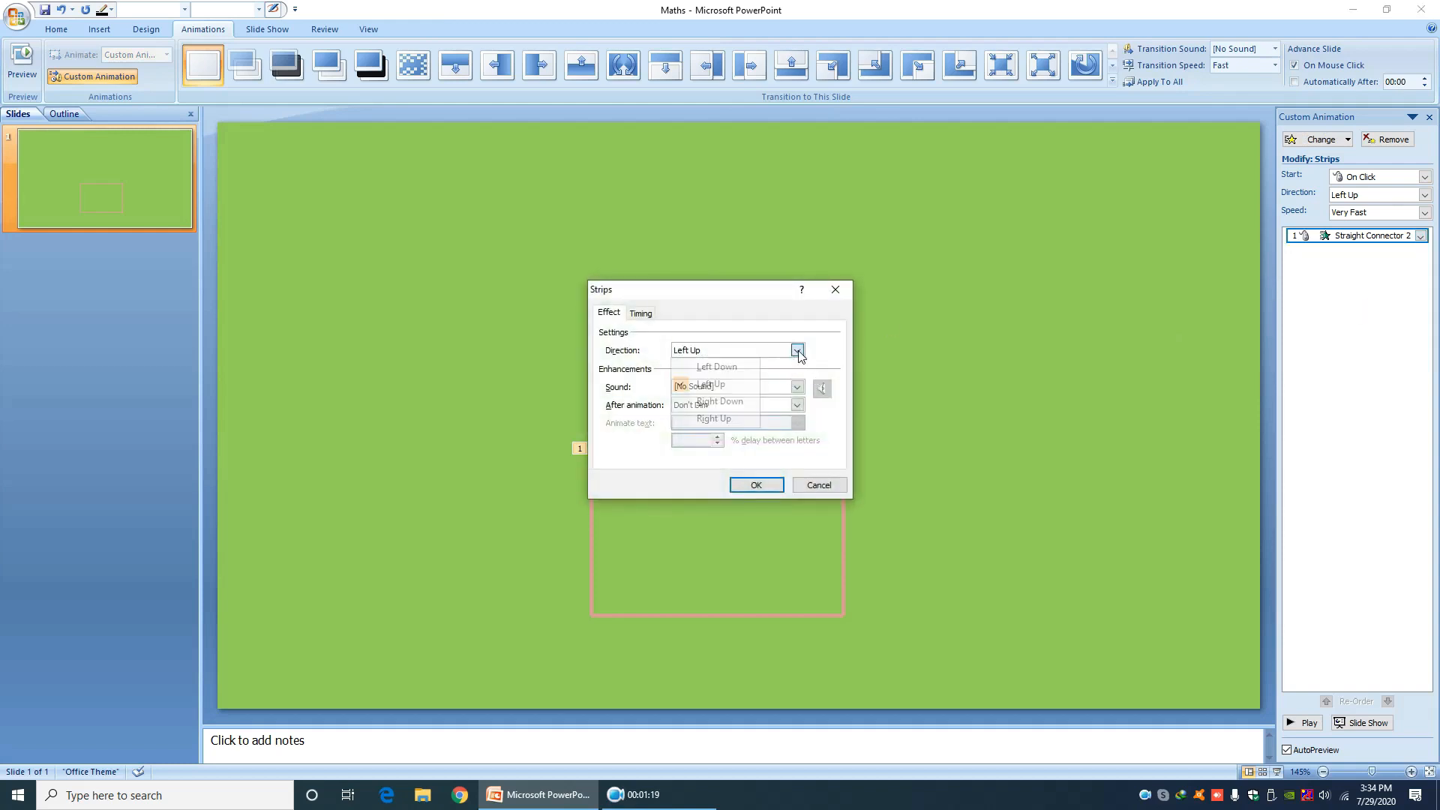
pyautogui.click(720, 401)
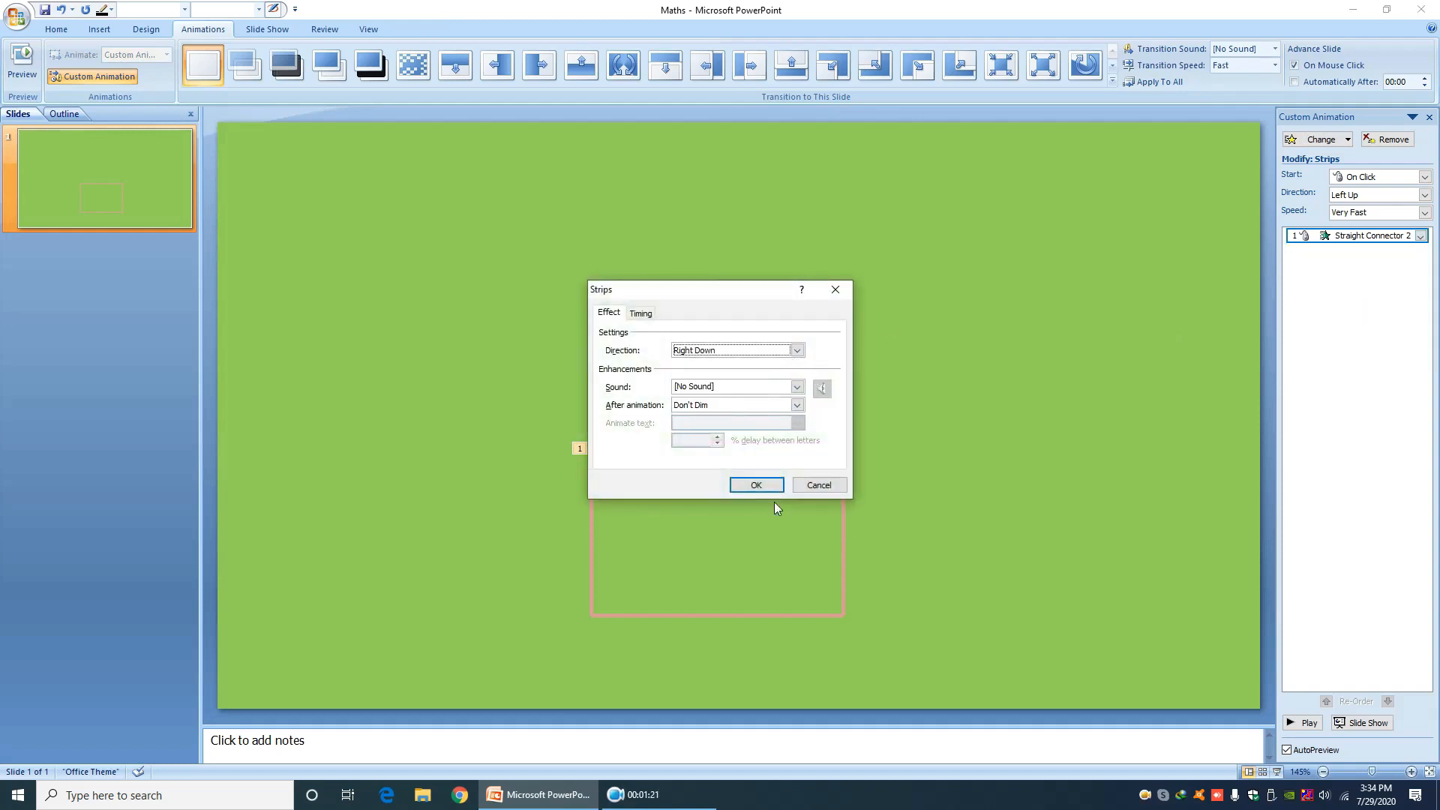
pyautogui.click(773, 486)
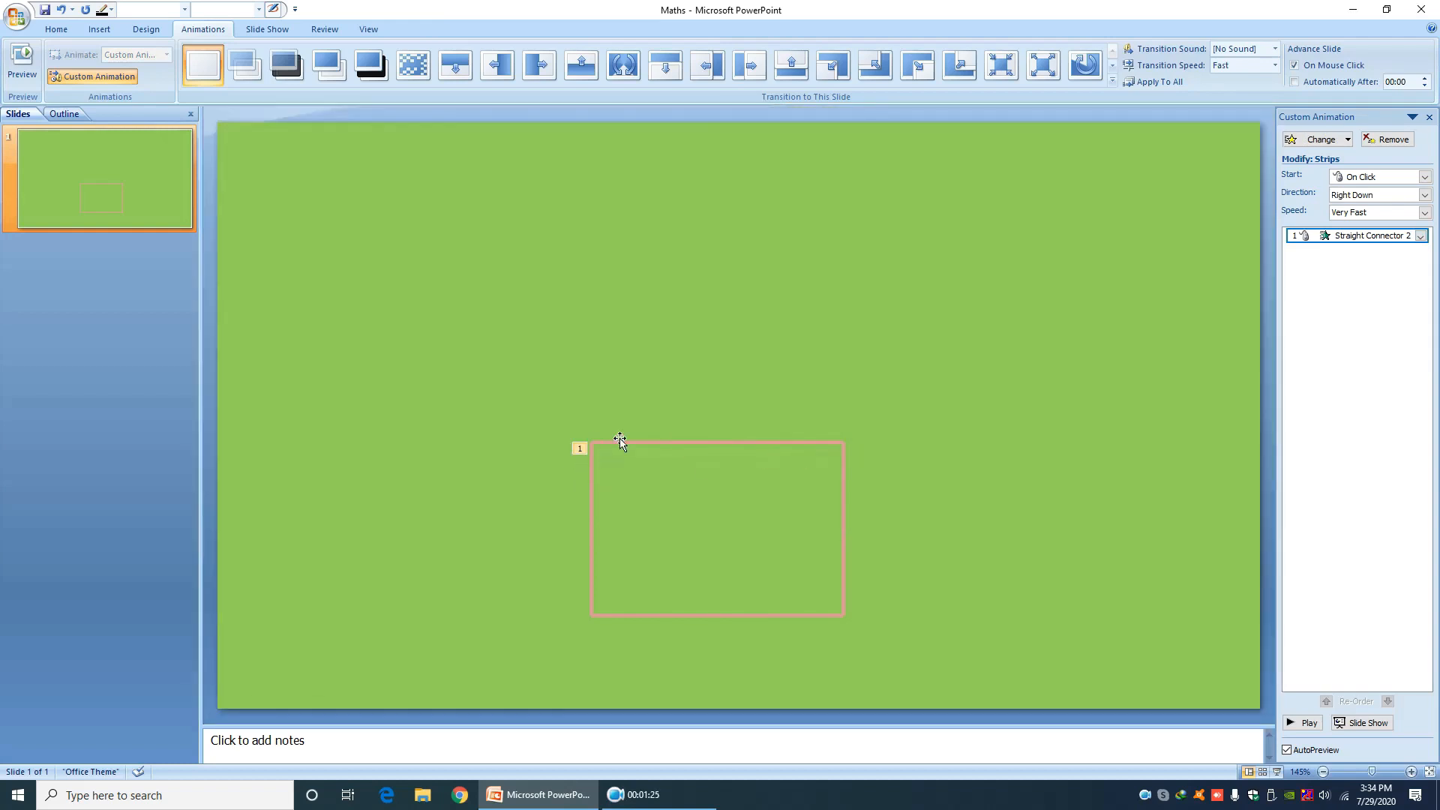
# Add a Strips entrance effect to the rectangle's right vertical line
pyautogui.click(843, 504)
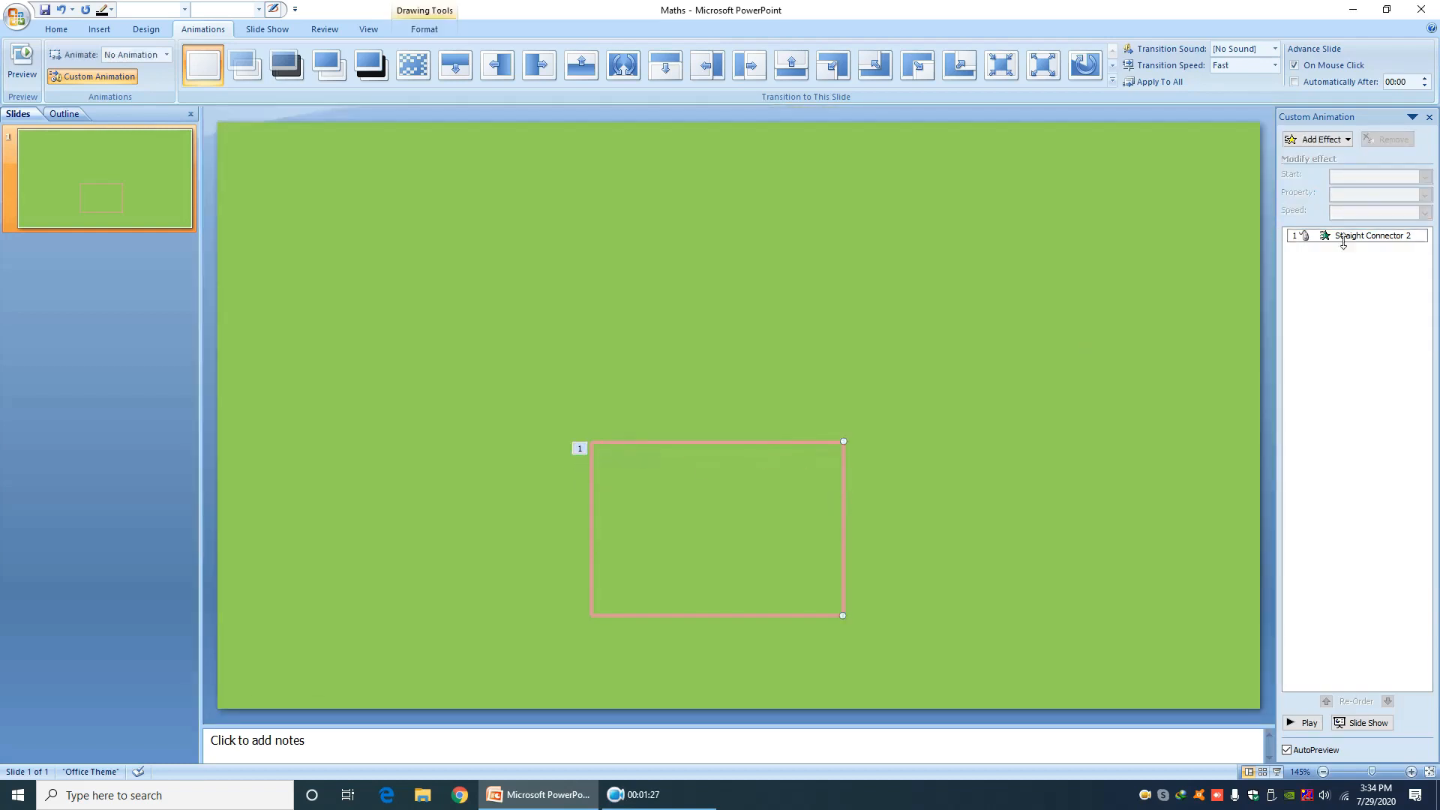
pyautogui.click(1334, 141)
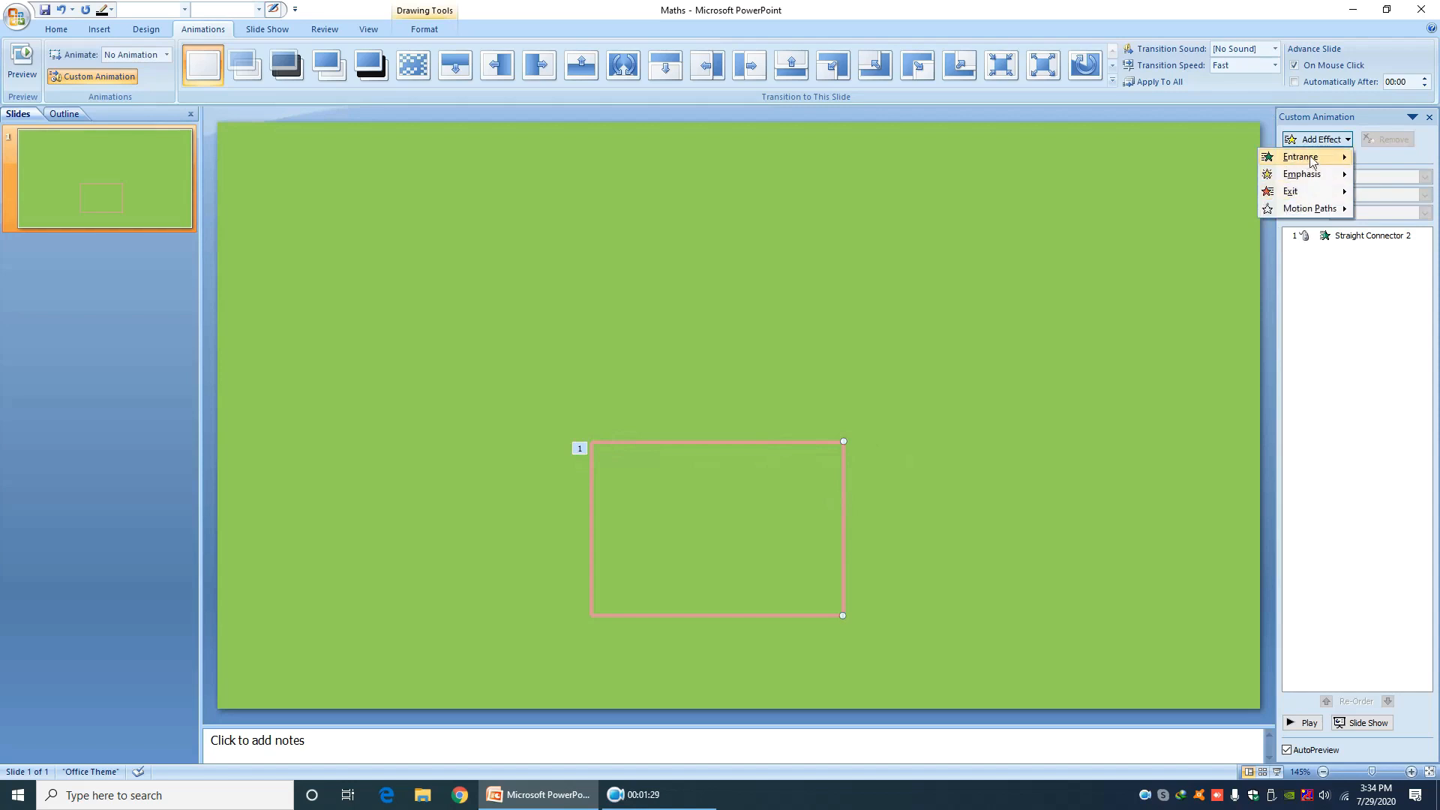
pyautogui.moveTo(1311, 157)
pyautogui.click(1200, 277)
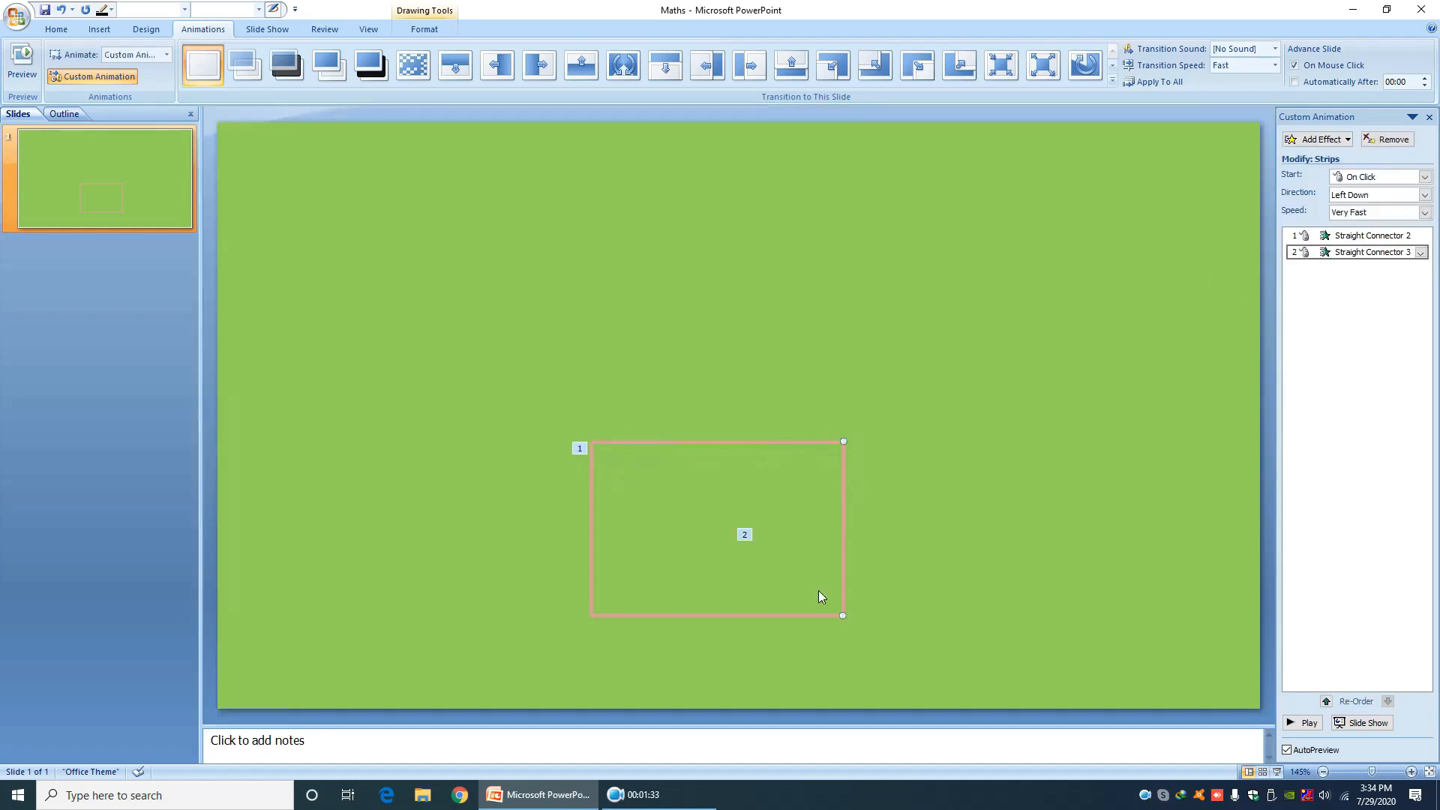
# Add a Strips entrance effect to the rectangle's bottom line
pyautogui.click(676, 614)
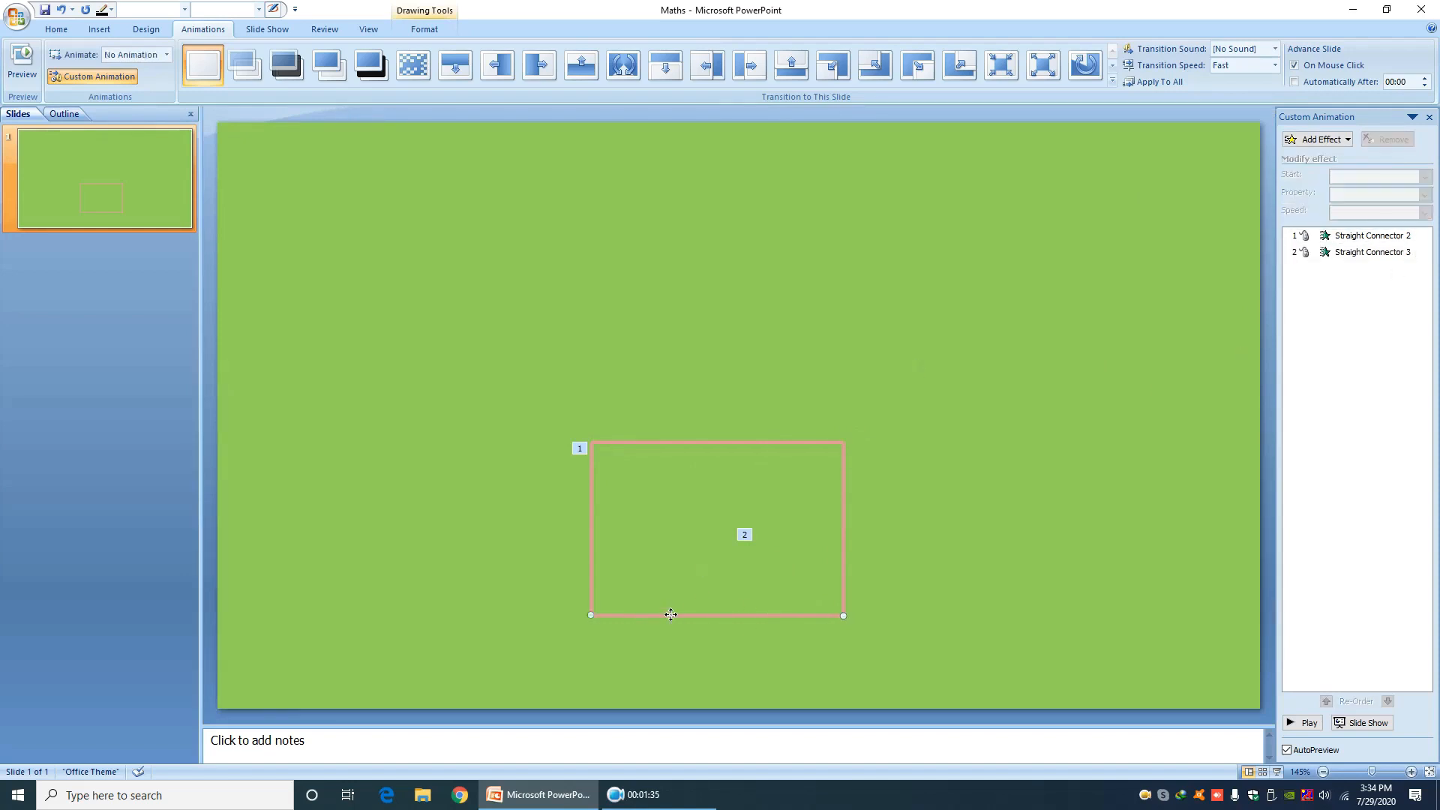
pyautogui.click(1344, 143)
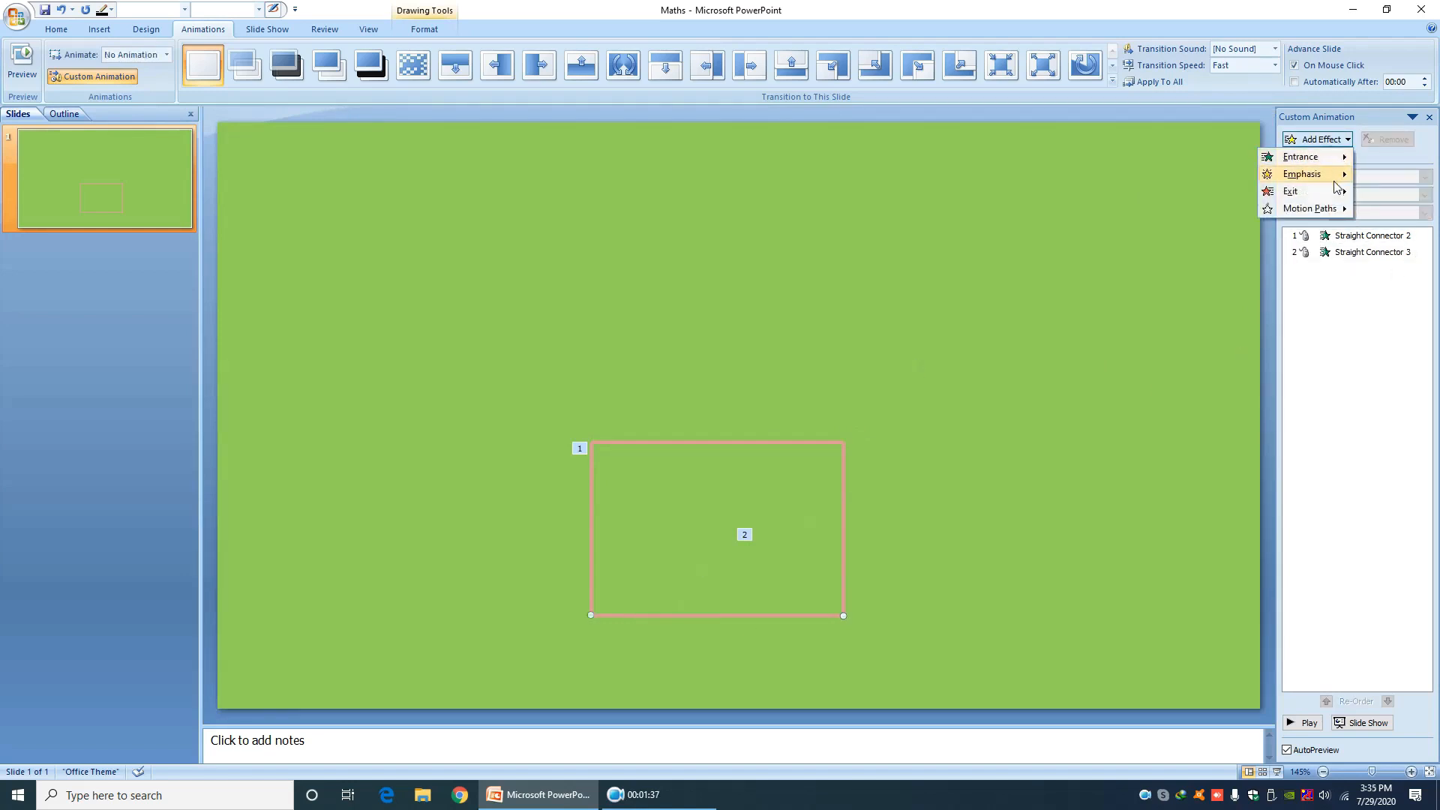
pyautogui.moveTo(1306, 157)
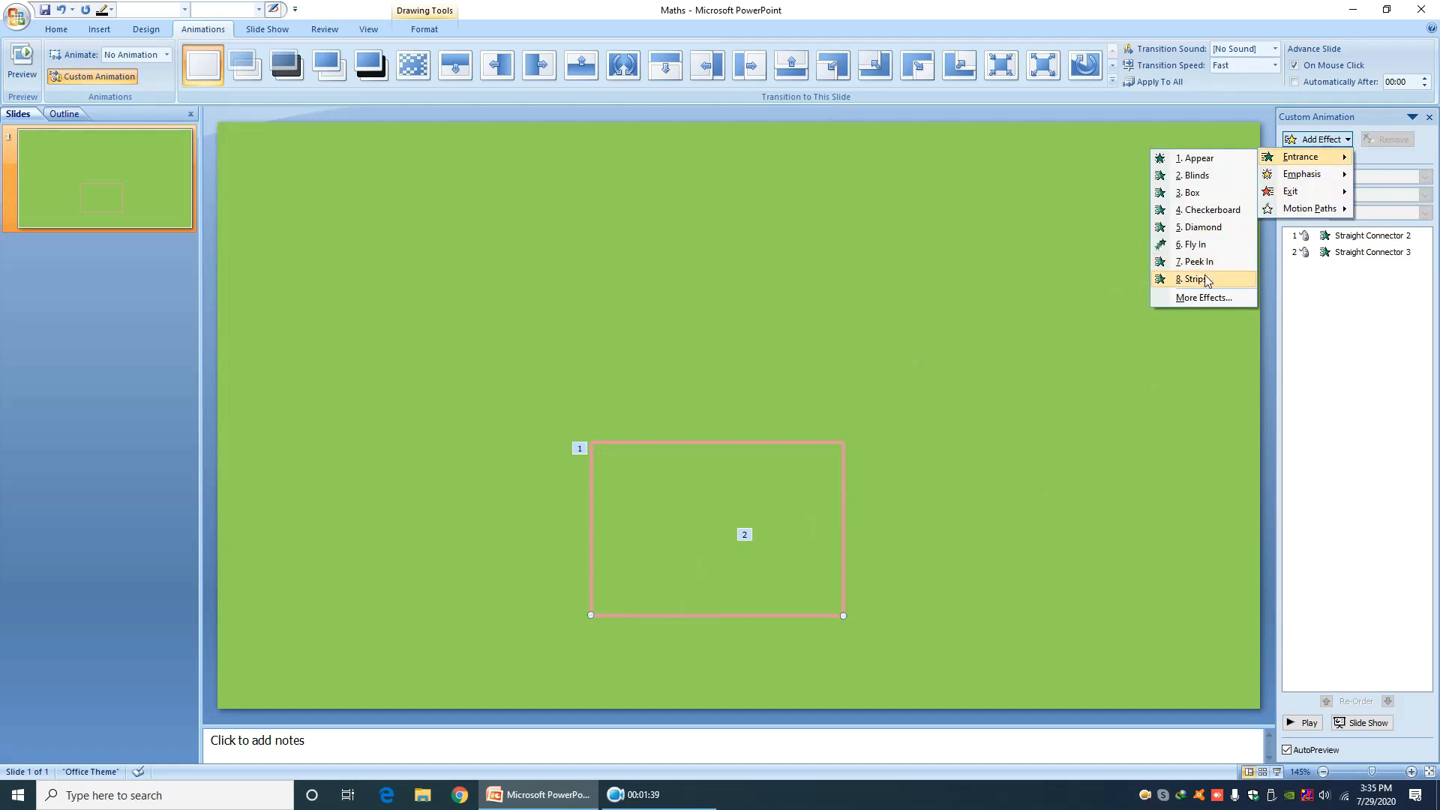
pyautogui.click(1197, 278)
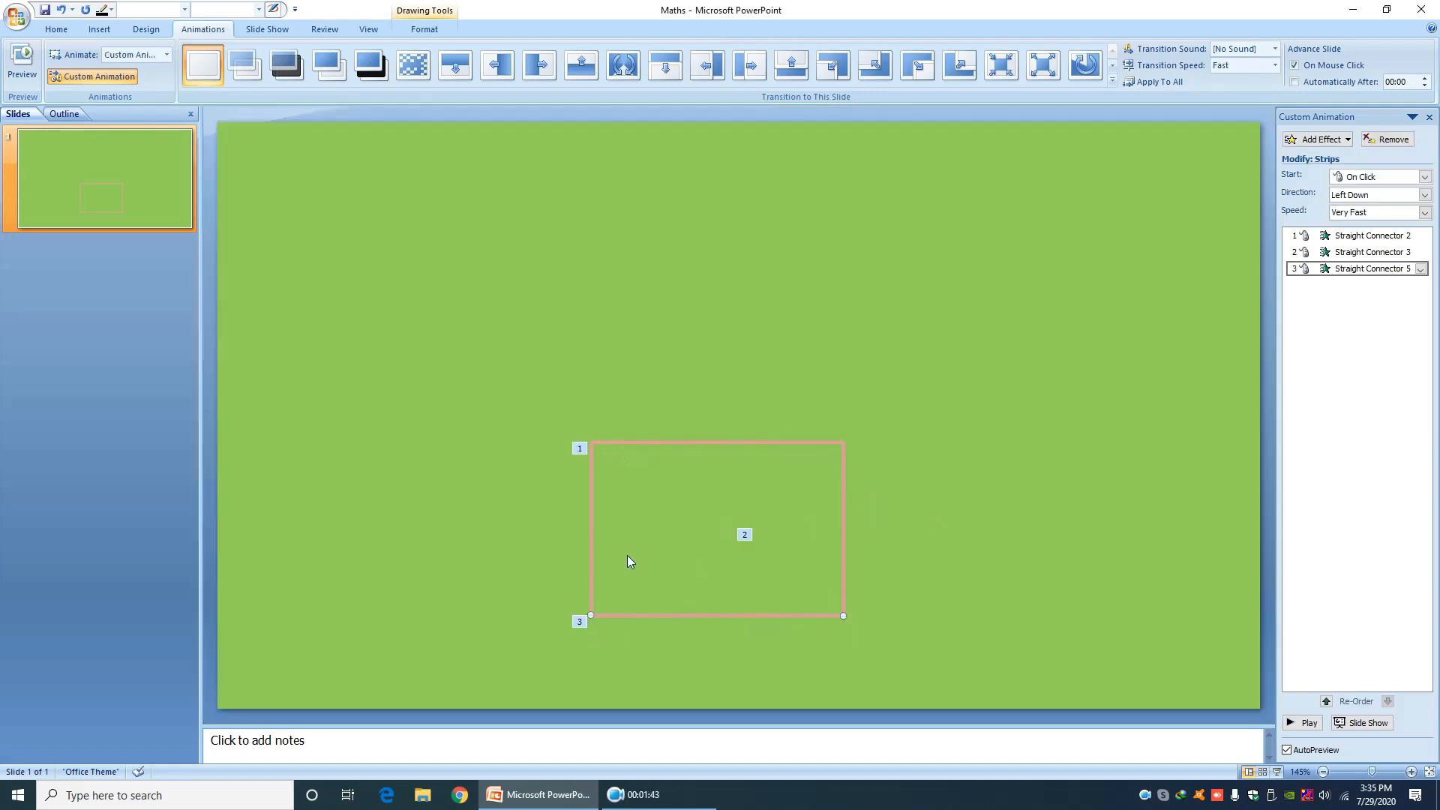
# Add a Strips entrance effect to the rectangle's left vertical line
pyautogui.click(595, 524)
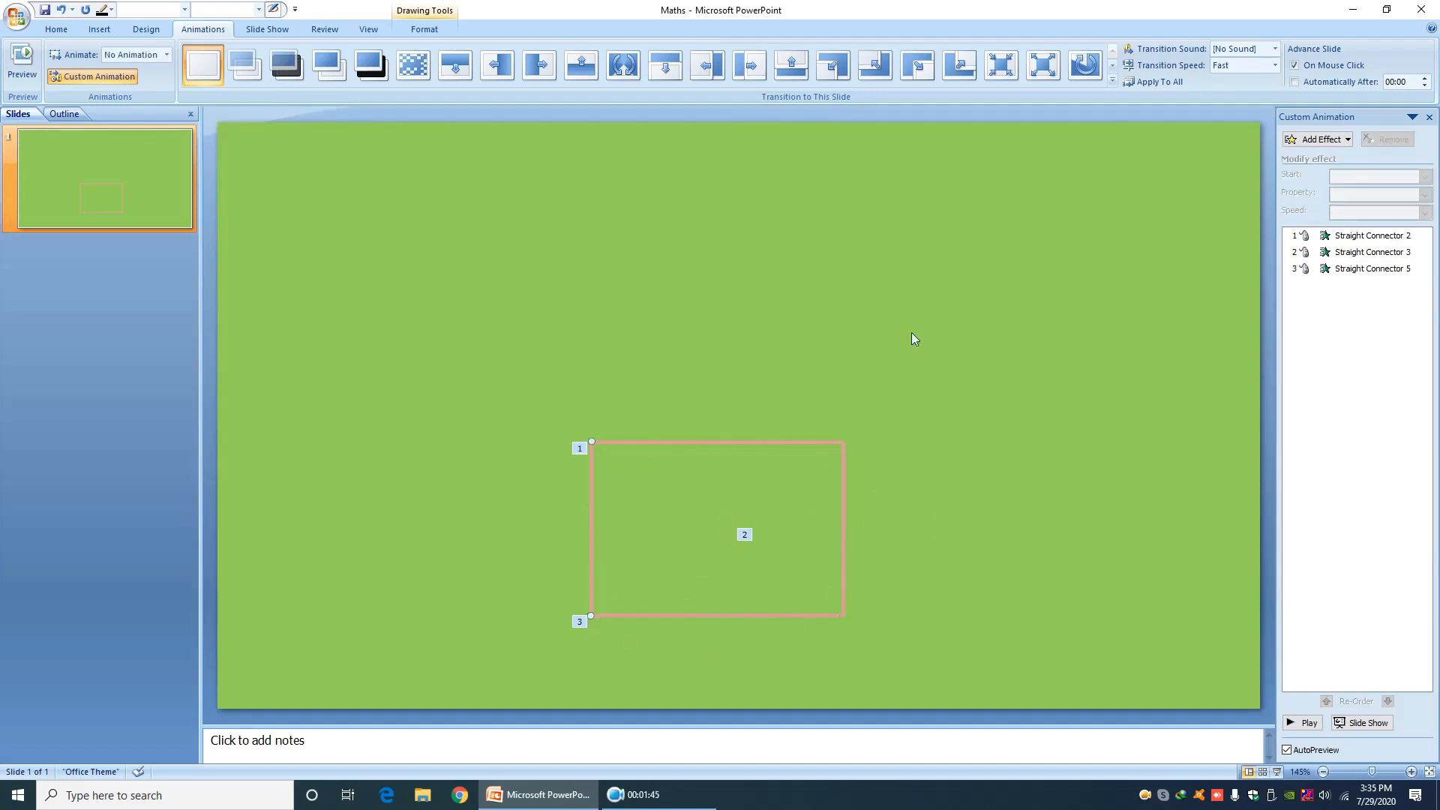
pyautogui.click(1351, 142)
pyautogui.moveTo(1309, 157)
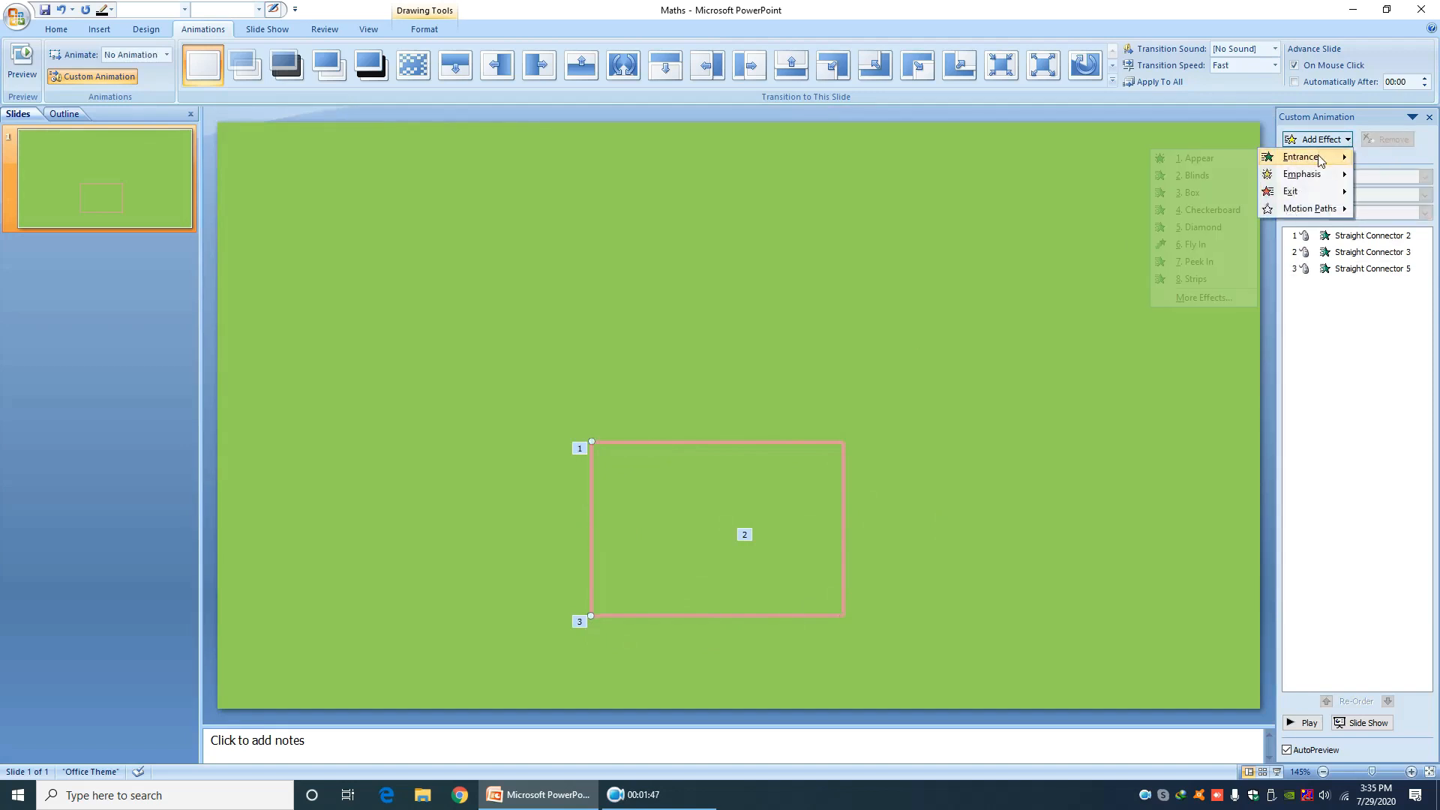
pyautogui.click(1193, 279)
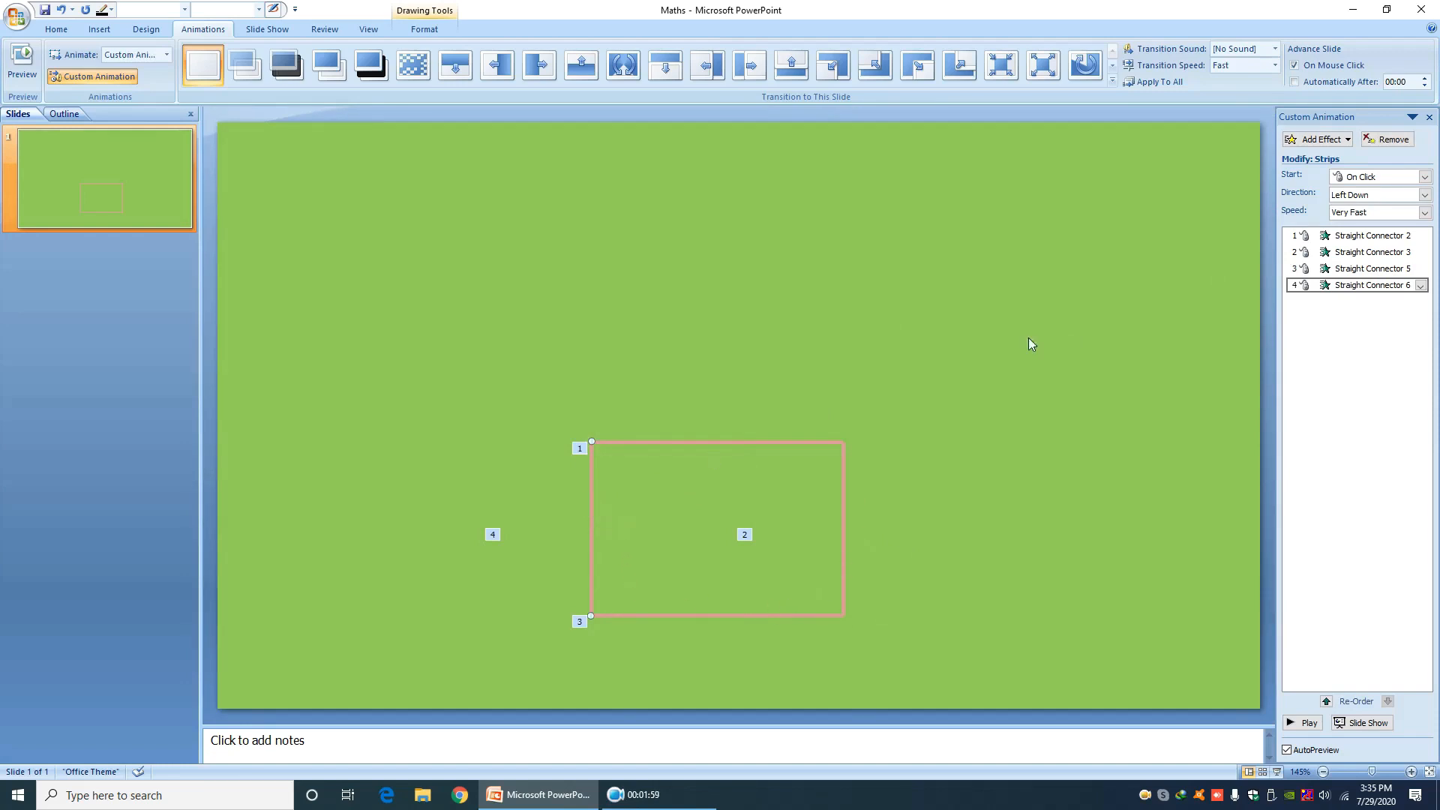
# Try the Right Down direction for the left vertical line's Strips effect
pyautogui.click(1421, 285)
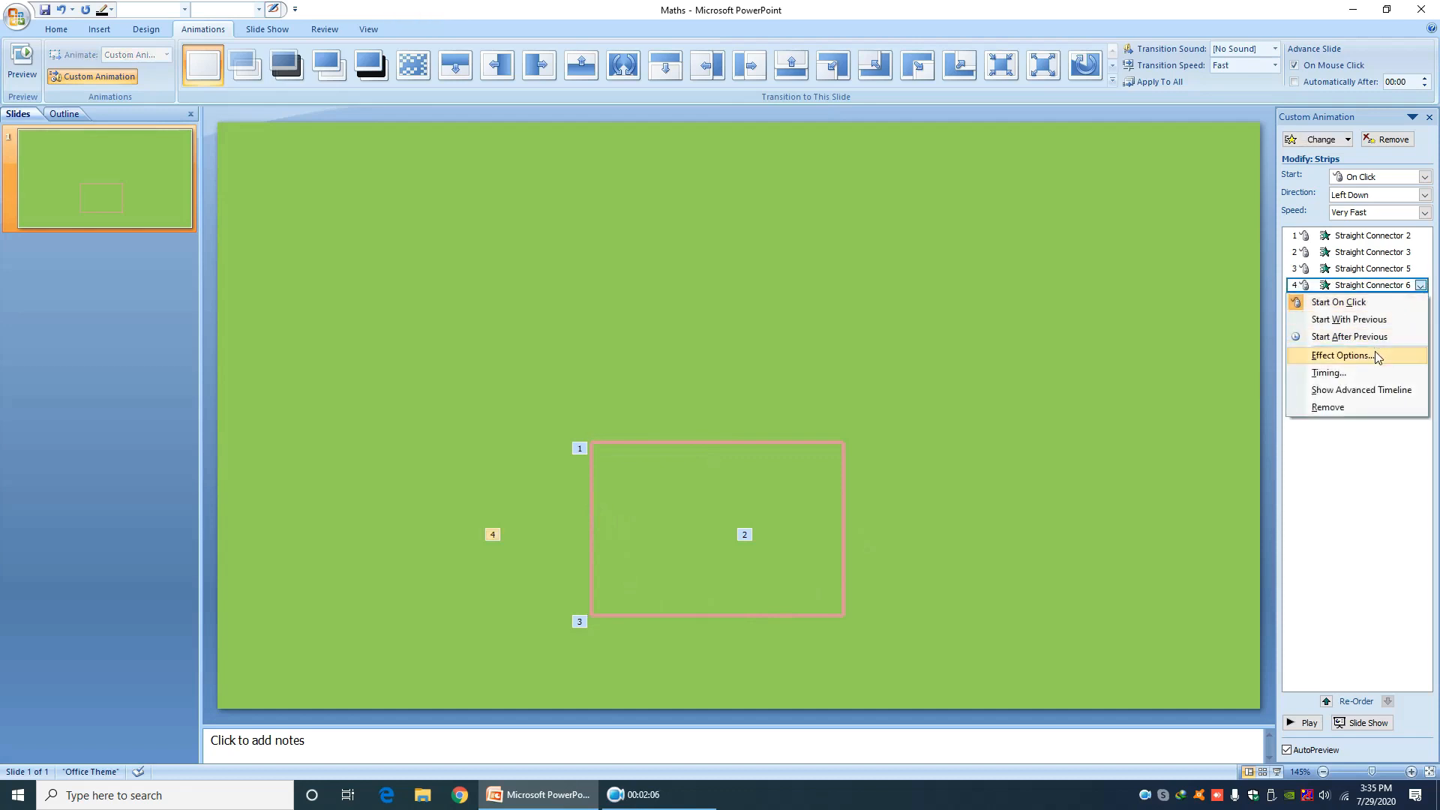
pyautogui.click(1378, 356)
pyautogui.click(796, 350)
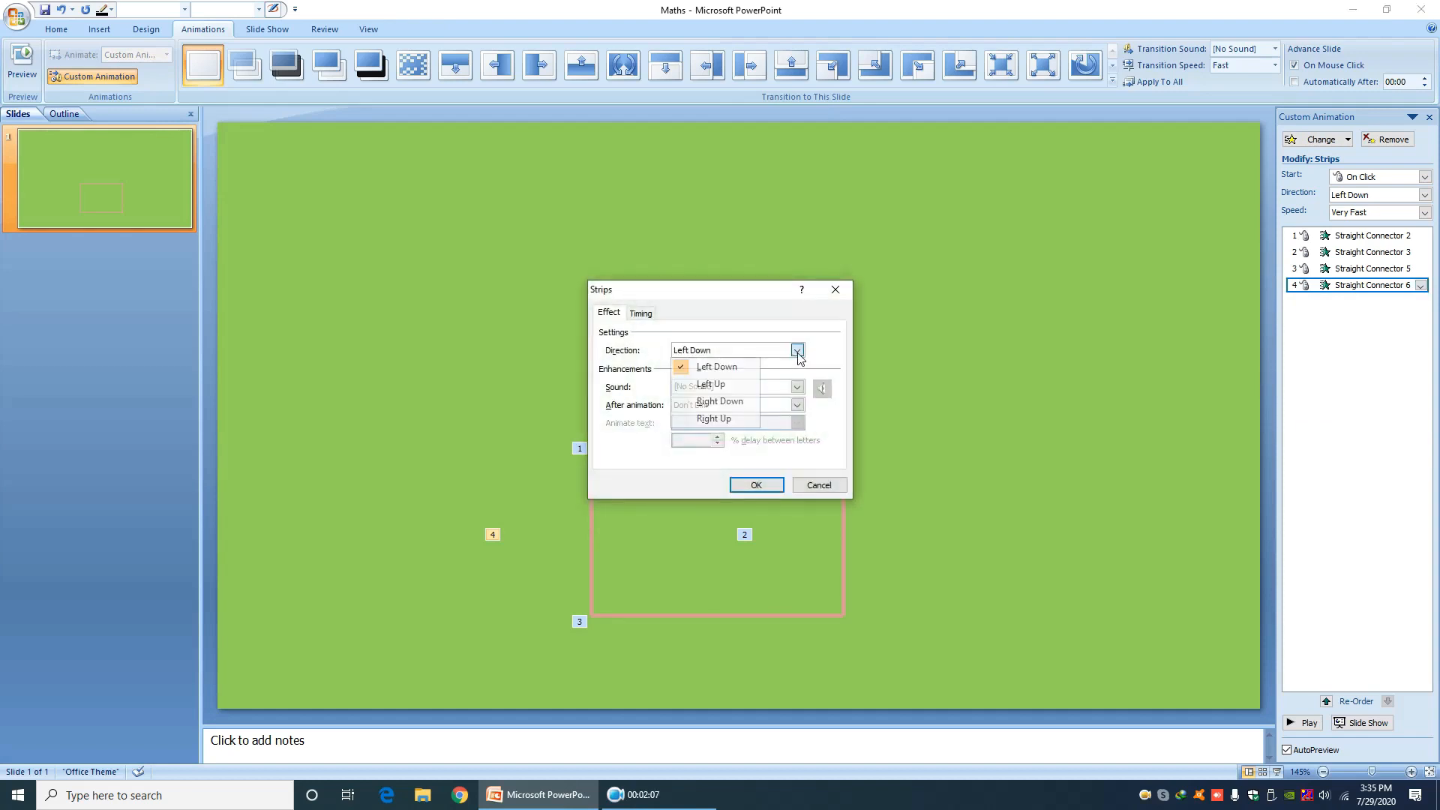
pyautogui.click(743, 403)
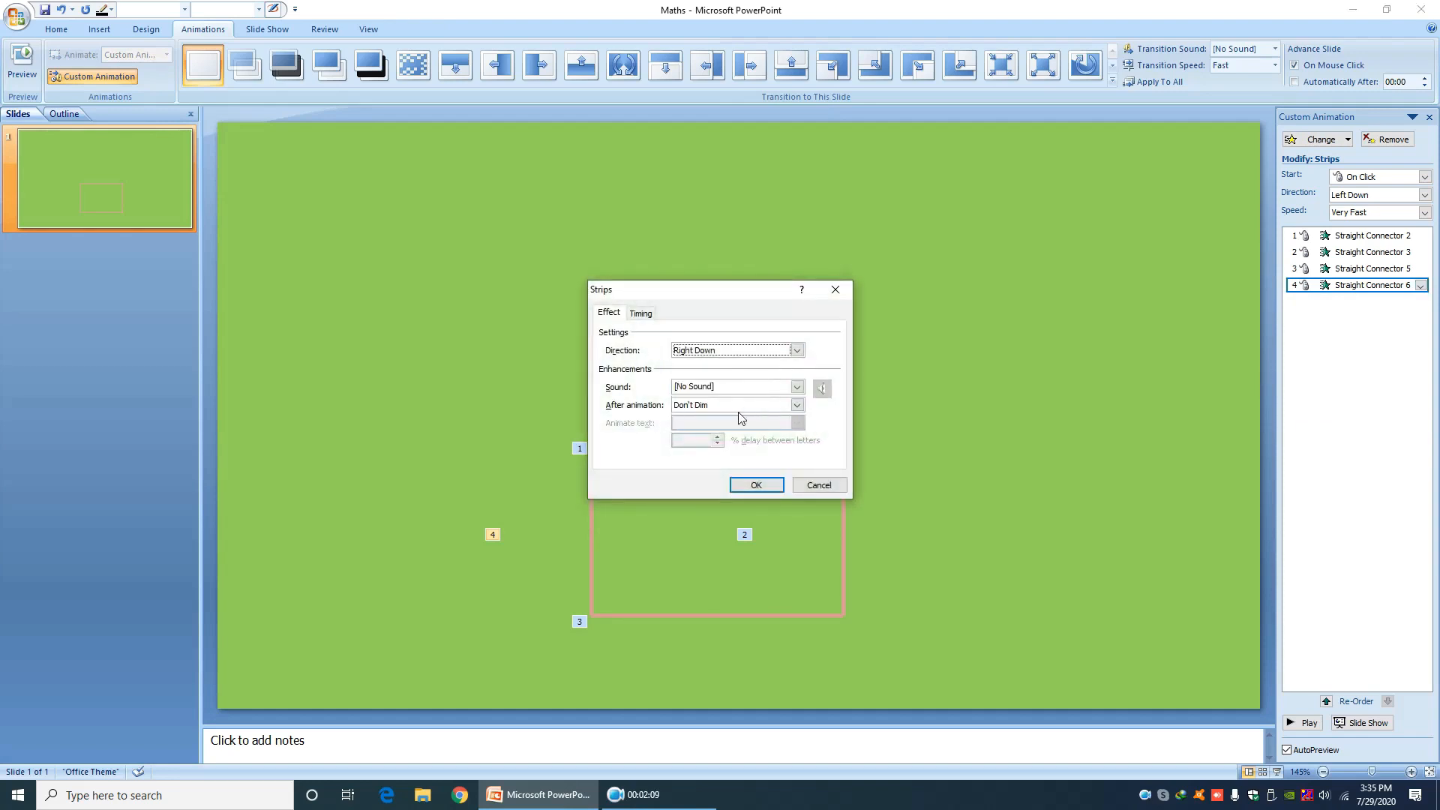
pyautogui.click(751, 486)
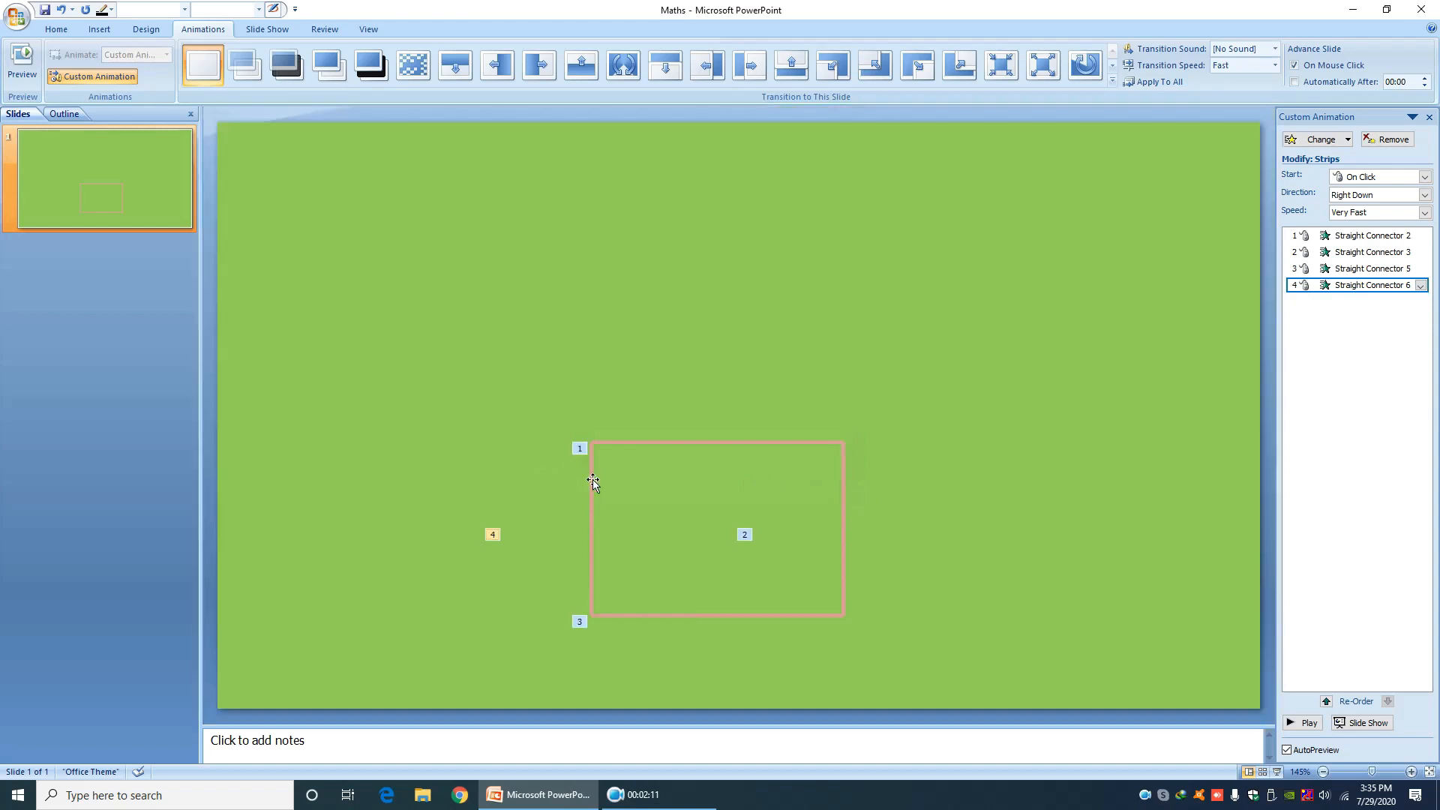
# Set the left vertical line's Strips direction to Left Up and play the animation preview
pyautogui.click(1420, 287)
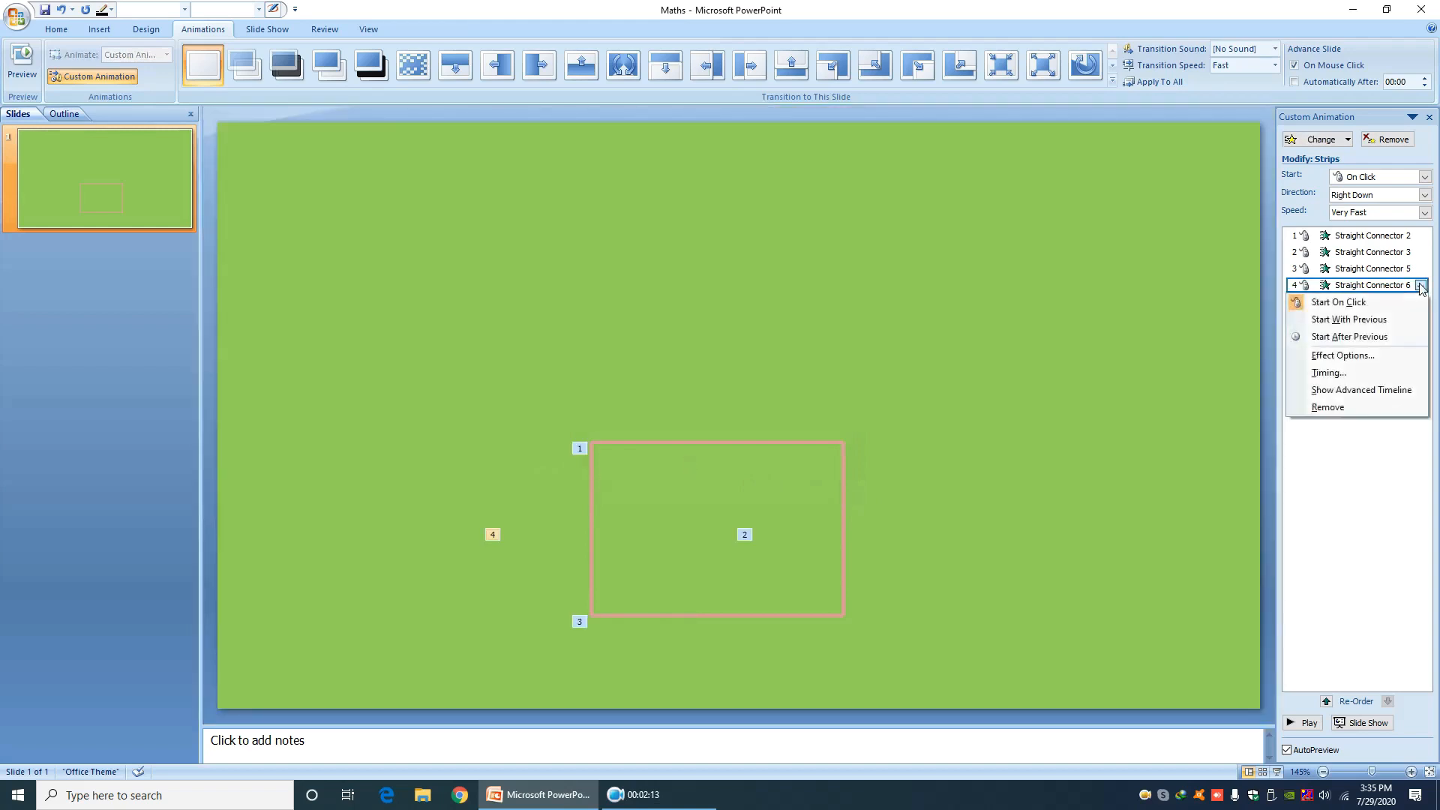
pyautogui.click(1384, 354)
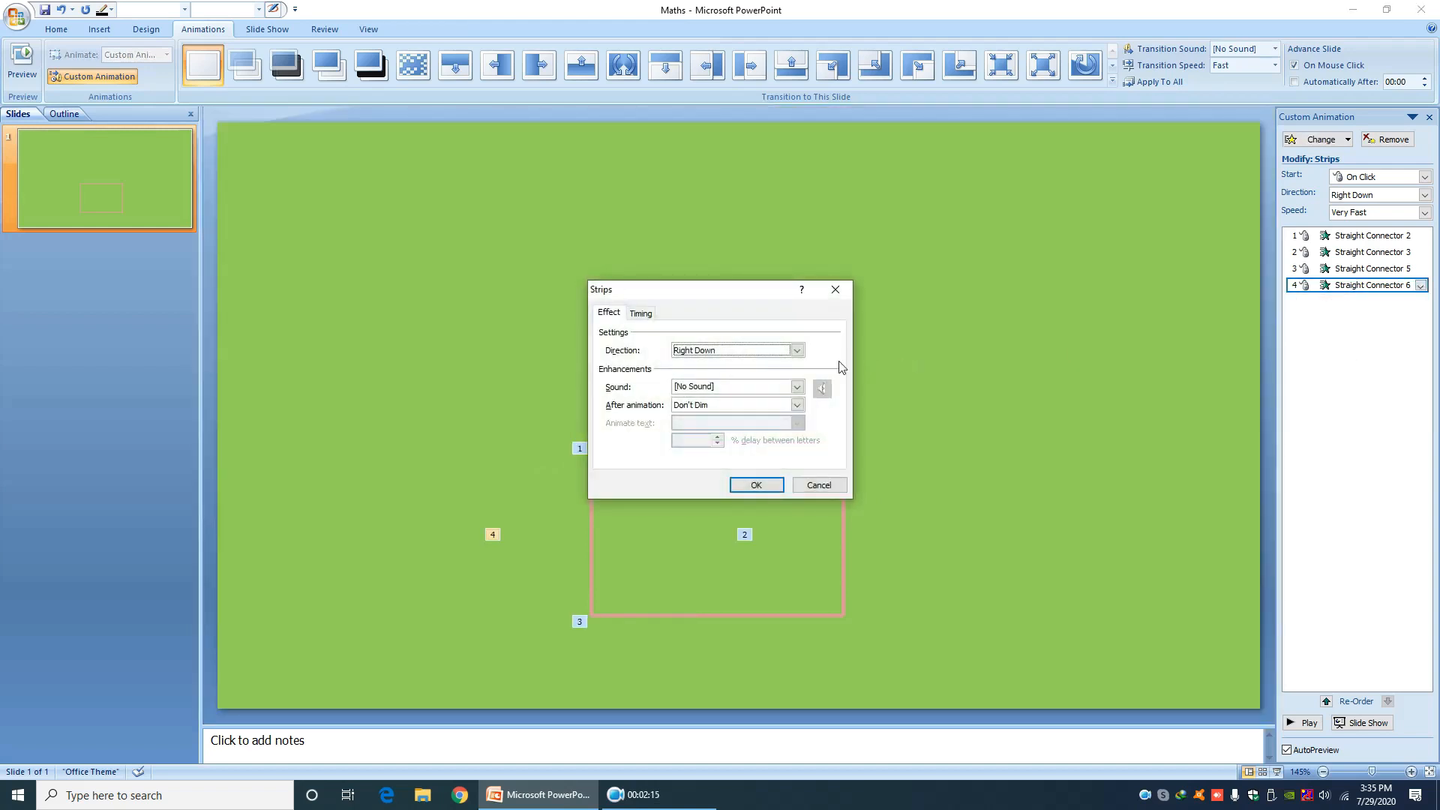
pyautogui.click(796, 350)
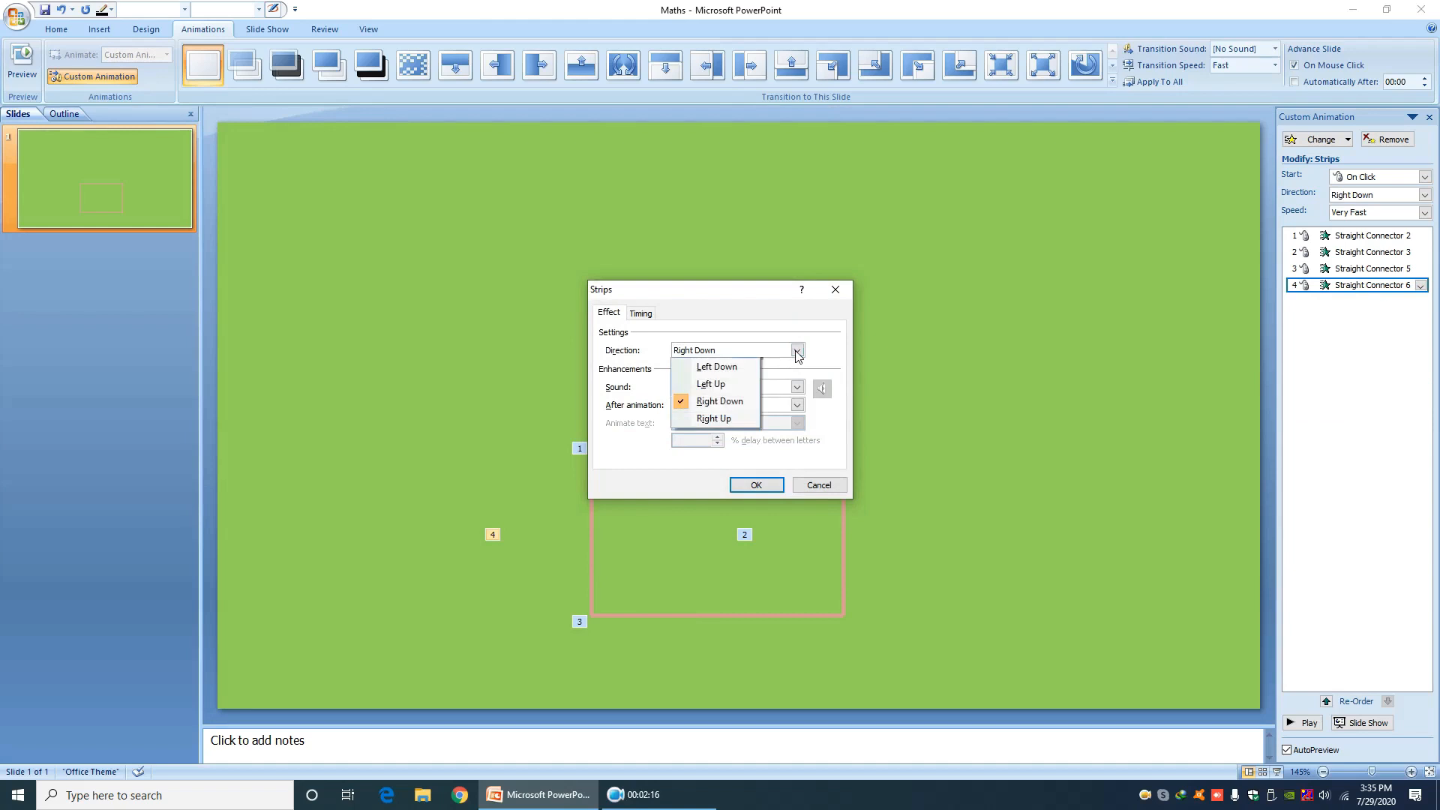
pyautogui.click(736, 384)
pyautogui.click(758, 486)
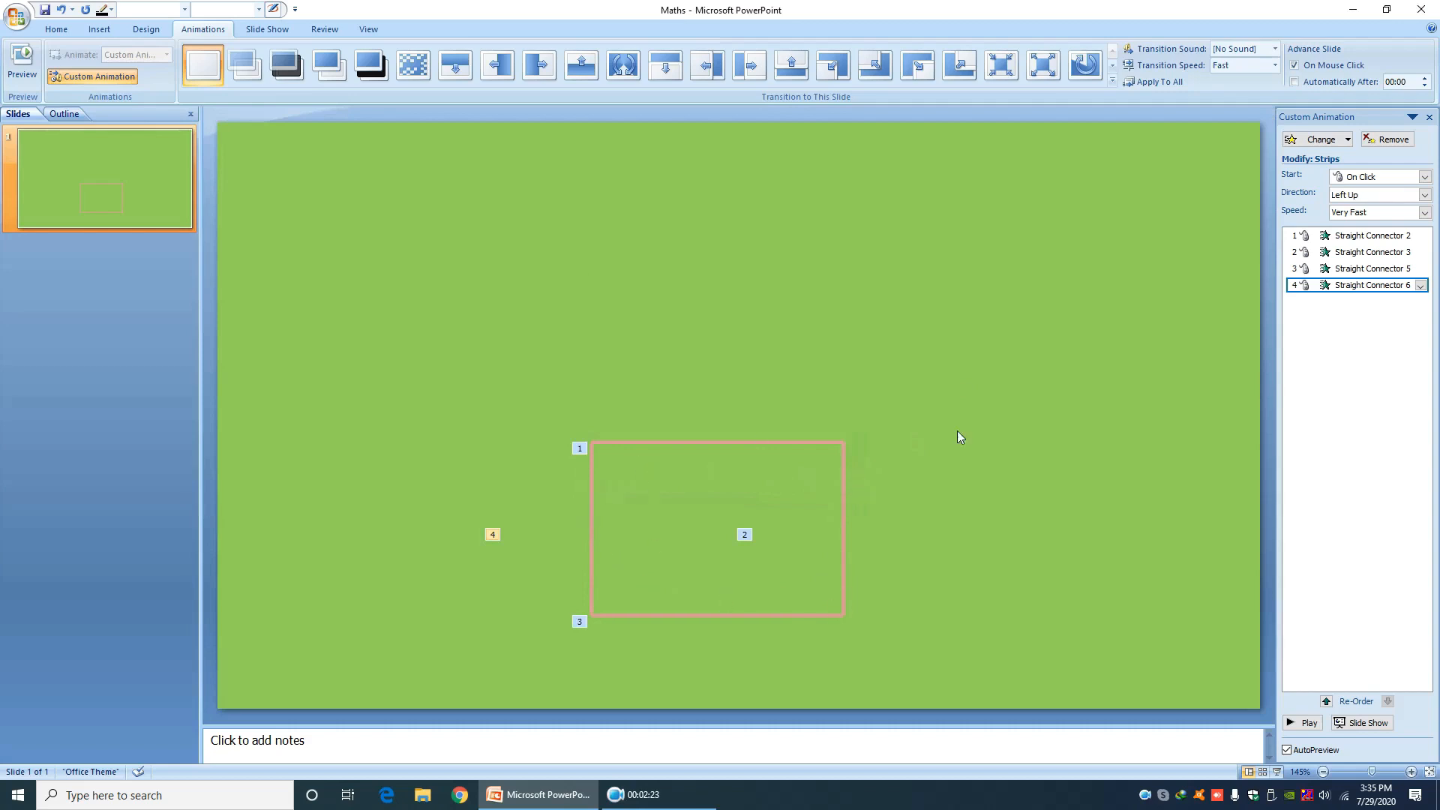
pyautogui.click(1309, 723)
# Set the left vertical line's Strips speed to Medium and play the preview again
pyautogui.click(1424, 213)
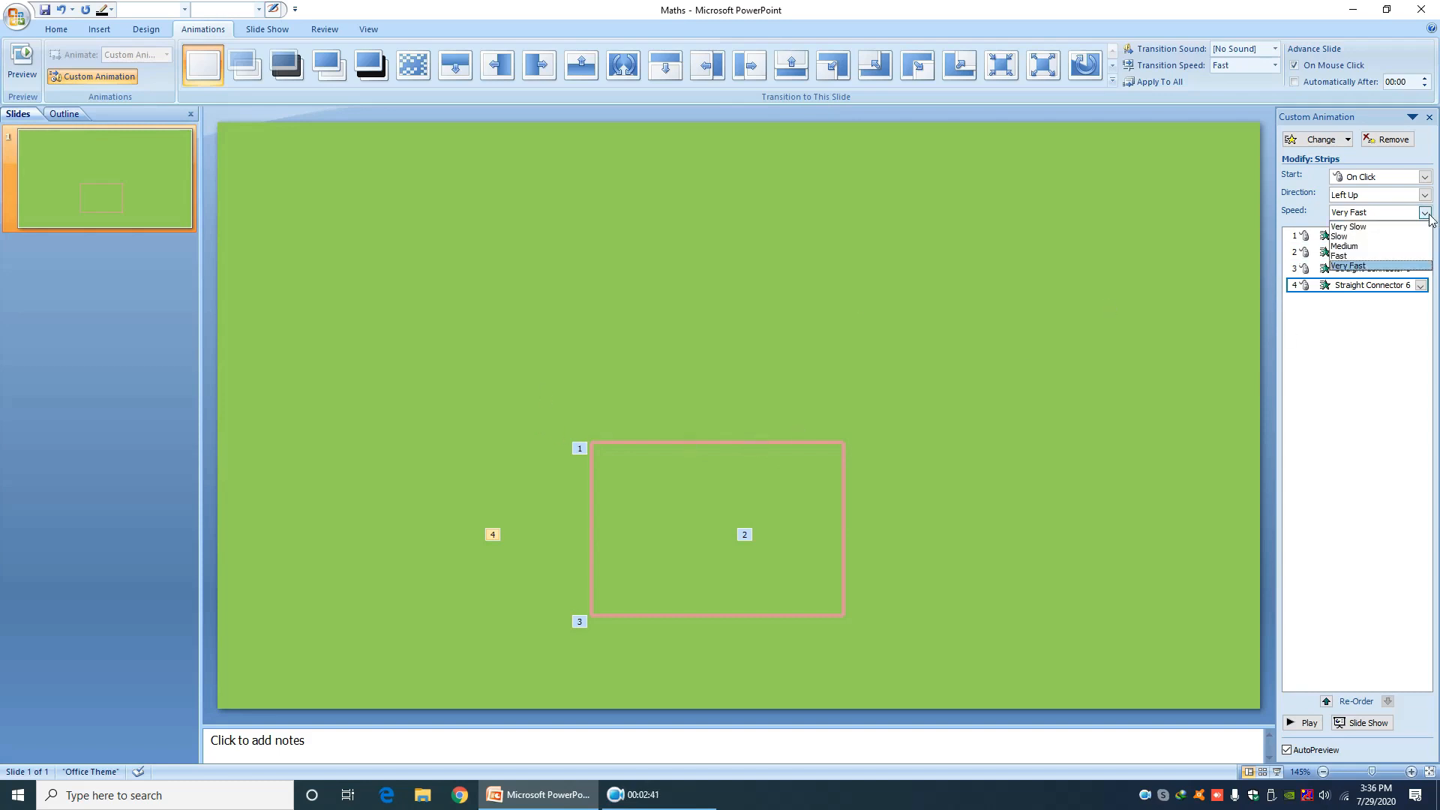
pyautogui.click(1388, 247)
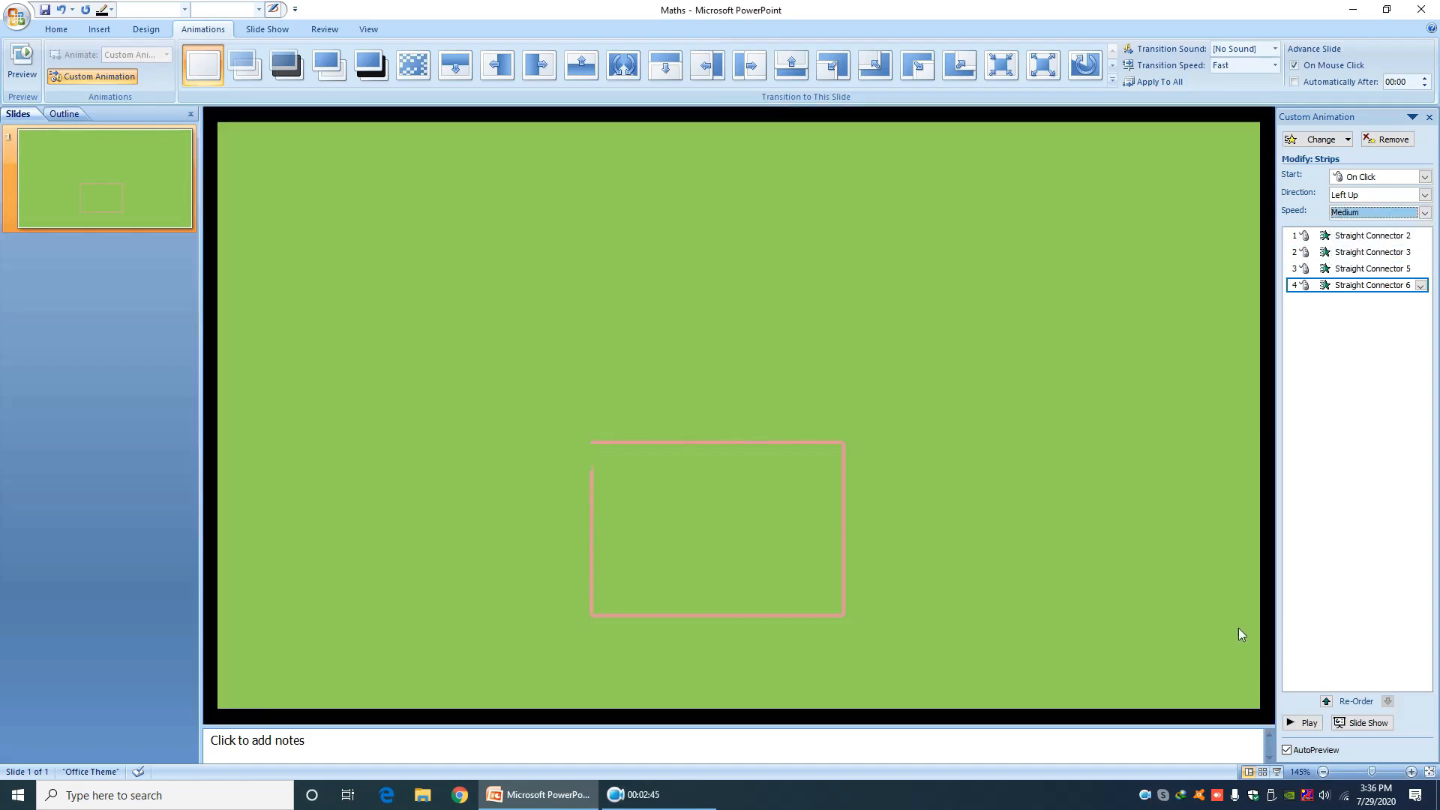
pyautogui.click(1305, 723)
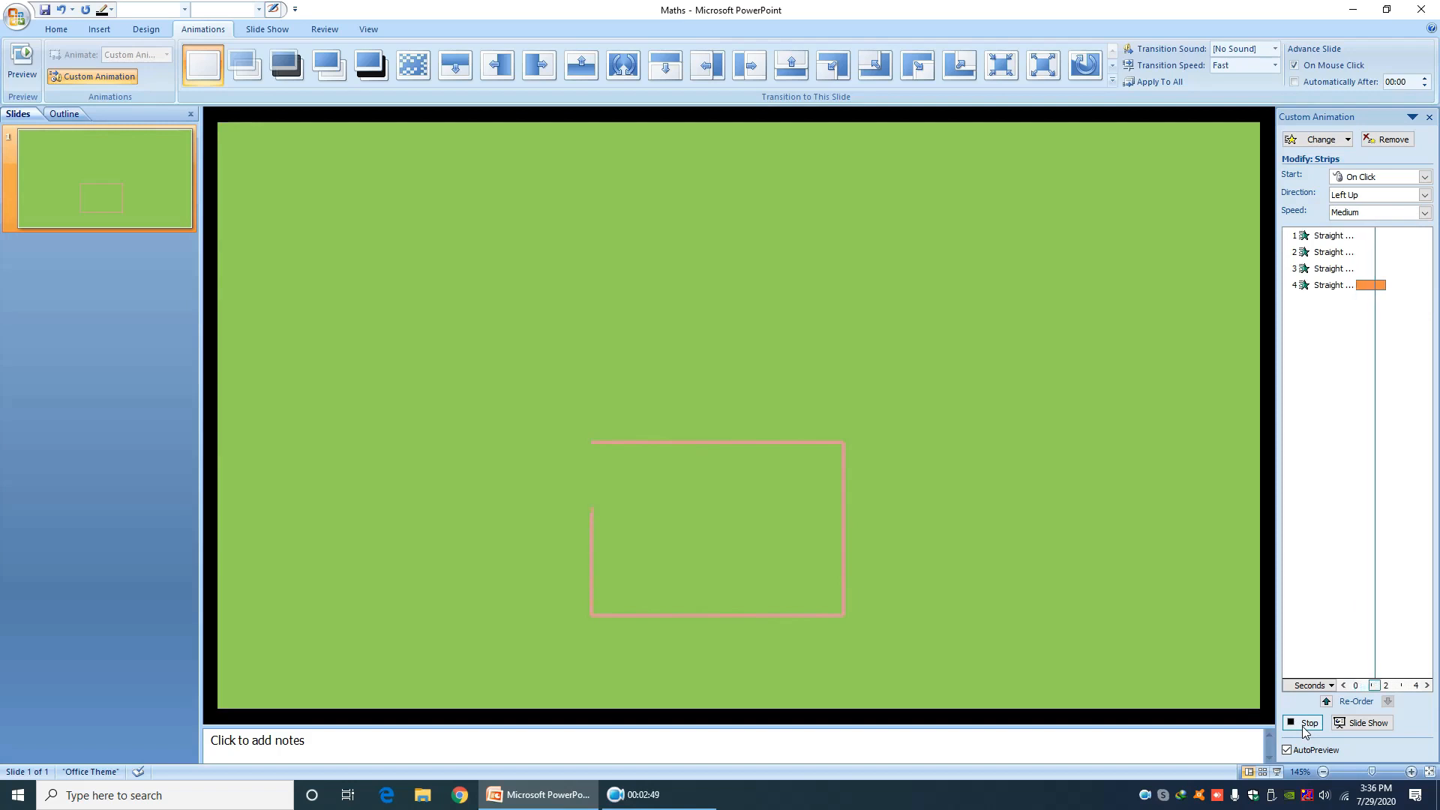
# Set the Strips speed of the rectangle's top line to Medium
pyautogui.click(711, 443)
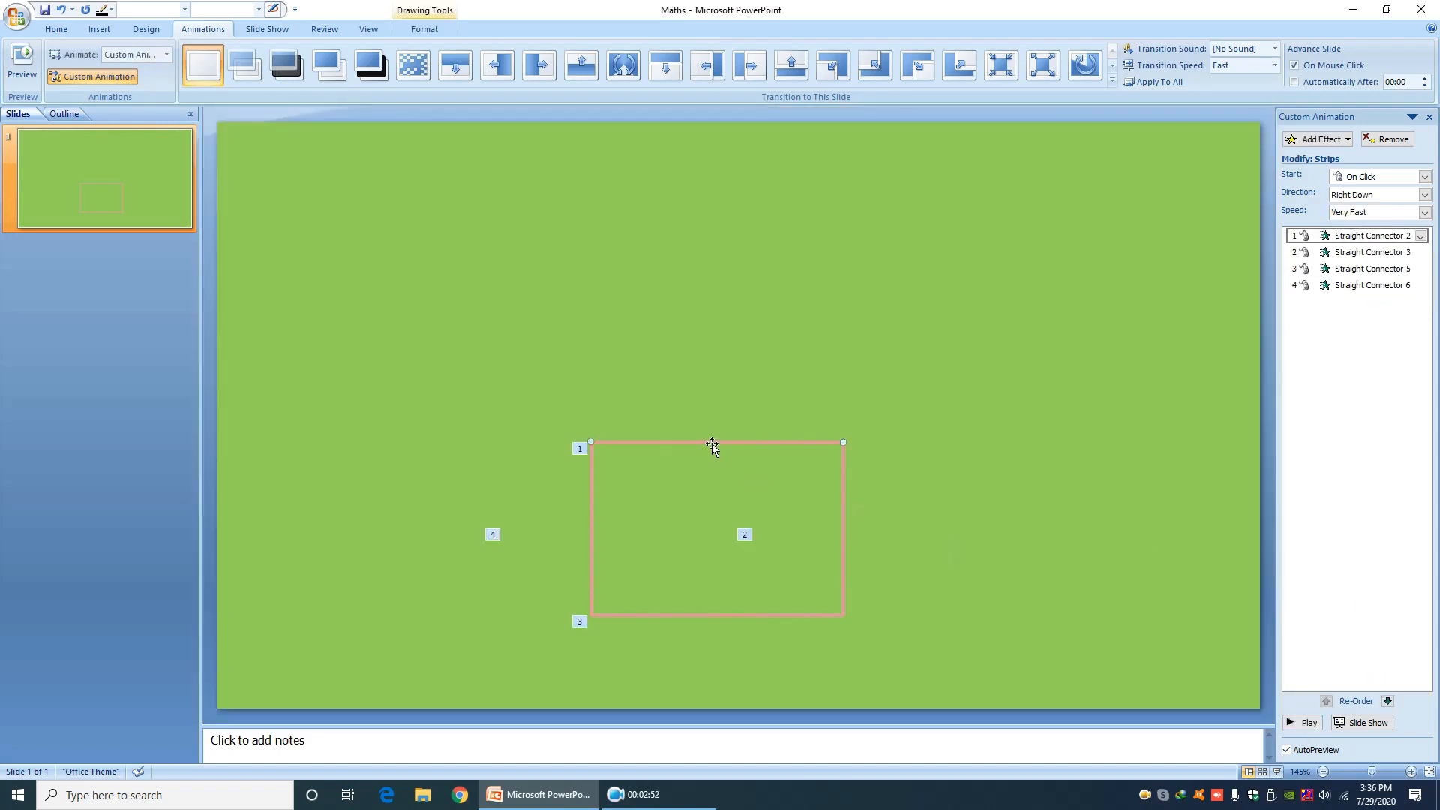
pyautogui.click(1424, 212)
pyautogui.click(1403, 246)
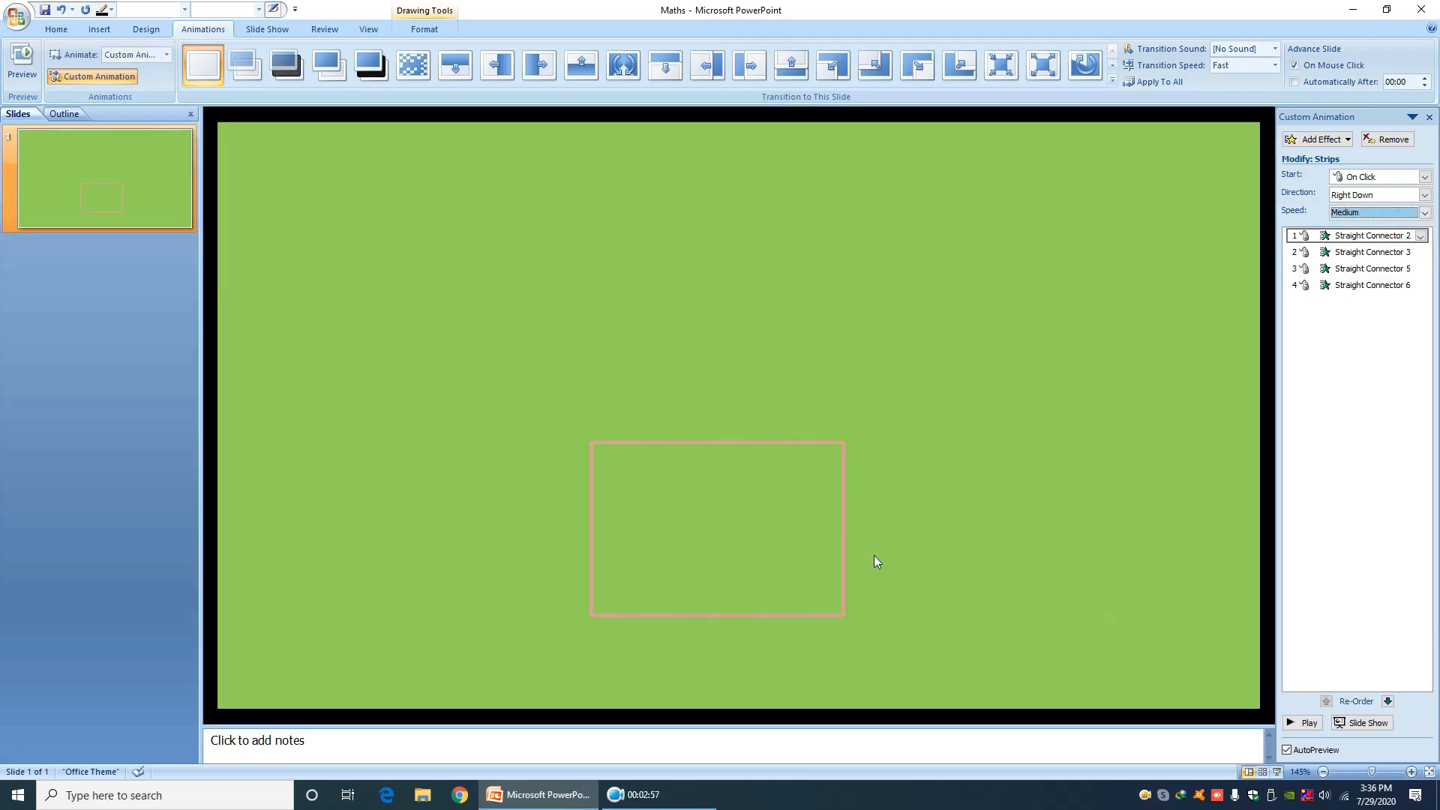
# Choose Very Fast as the Strips speed of the rectangle's right vertical line
pyautogui.click(845, 536)
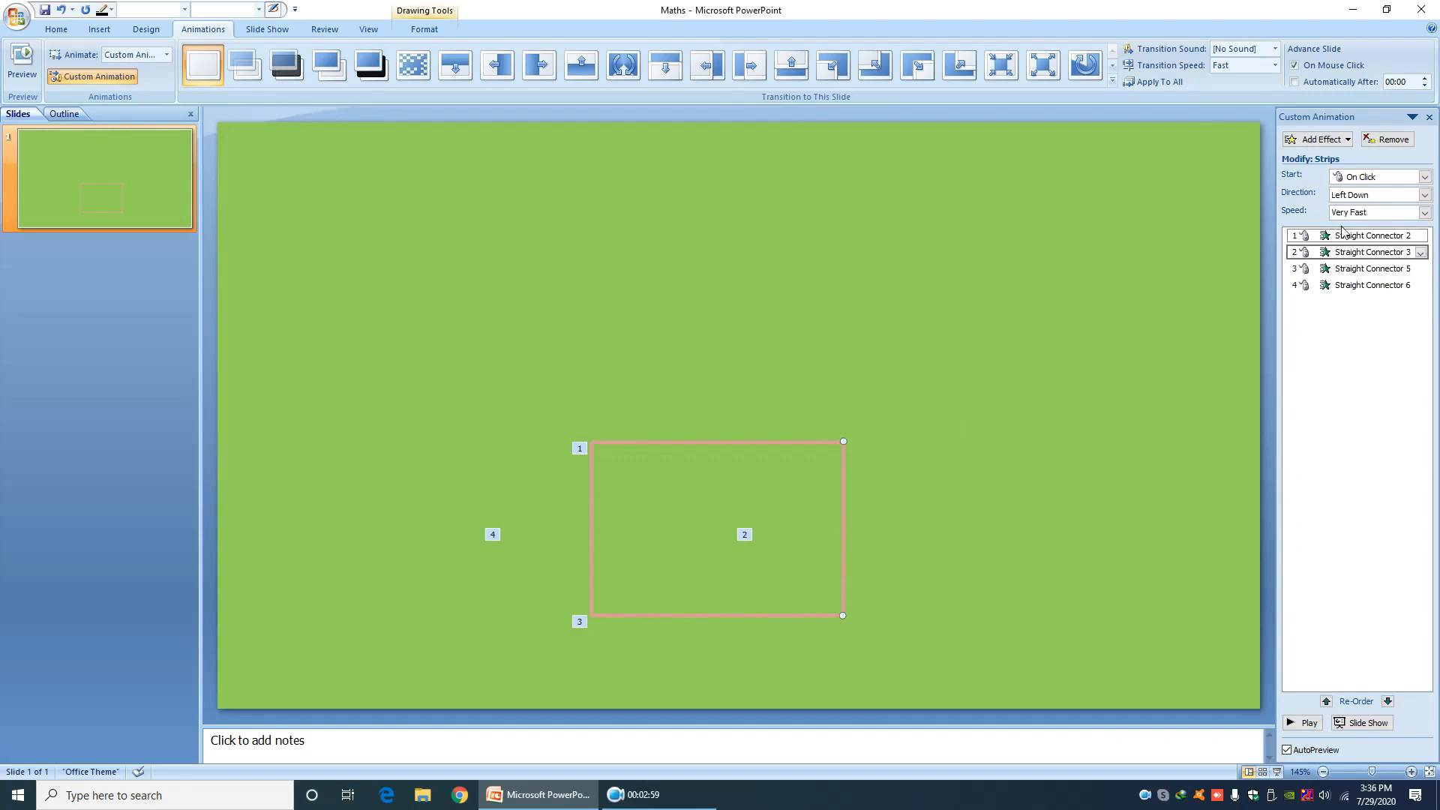
pyautogui.click(1424, 212)
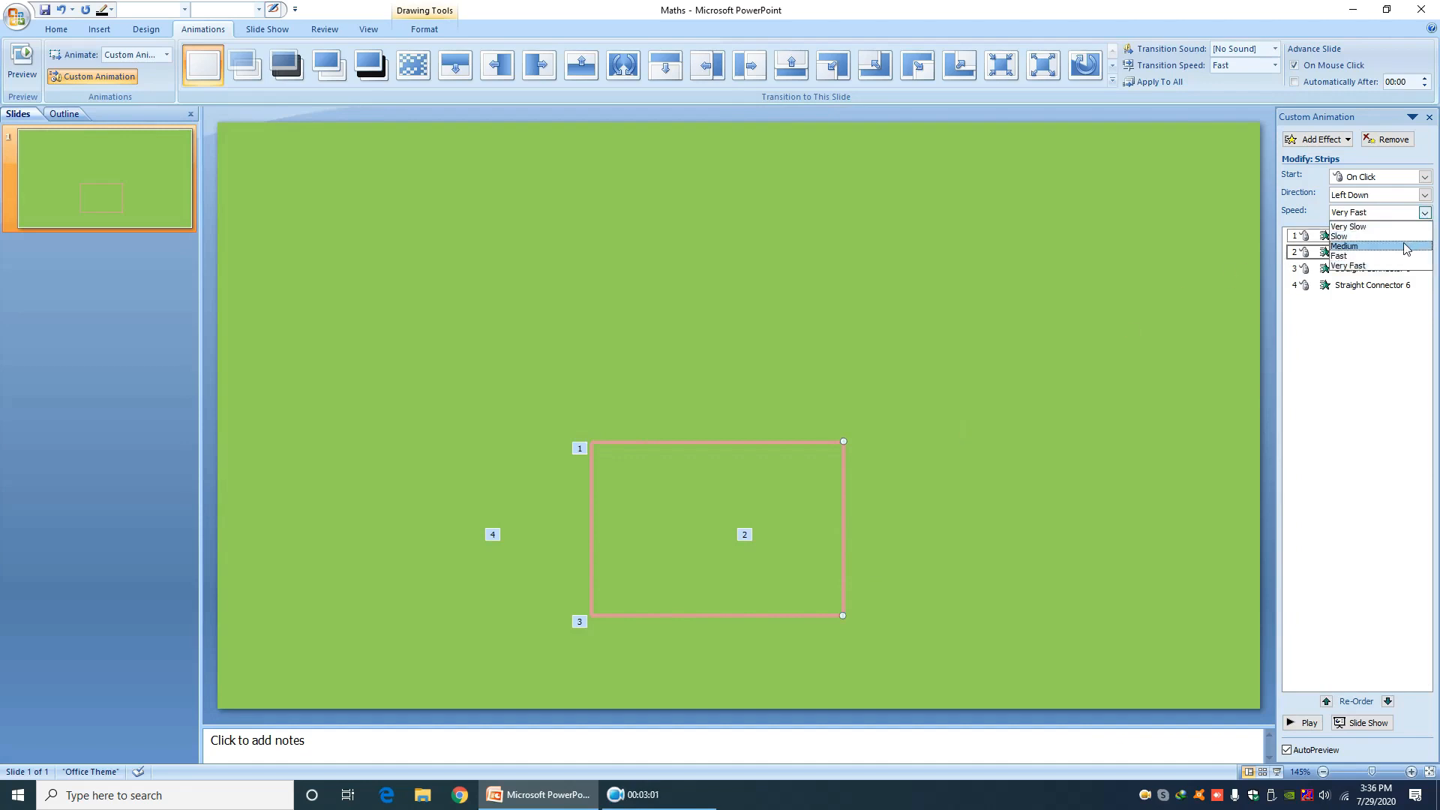
pyautogui.click(1348, 266)
# Set the Strips speed of the rectangle's bottom line to Medium and play the animation preview
pyautogui.click(732, 617)
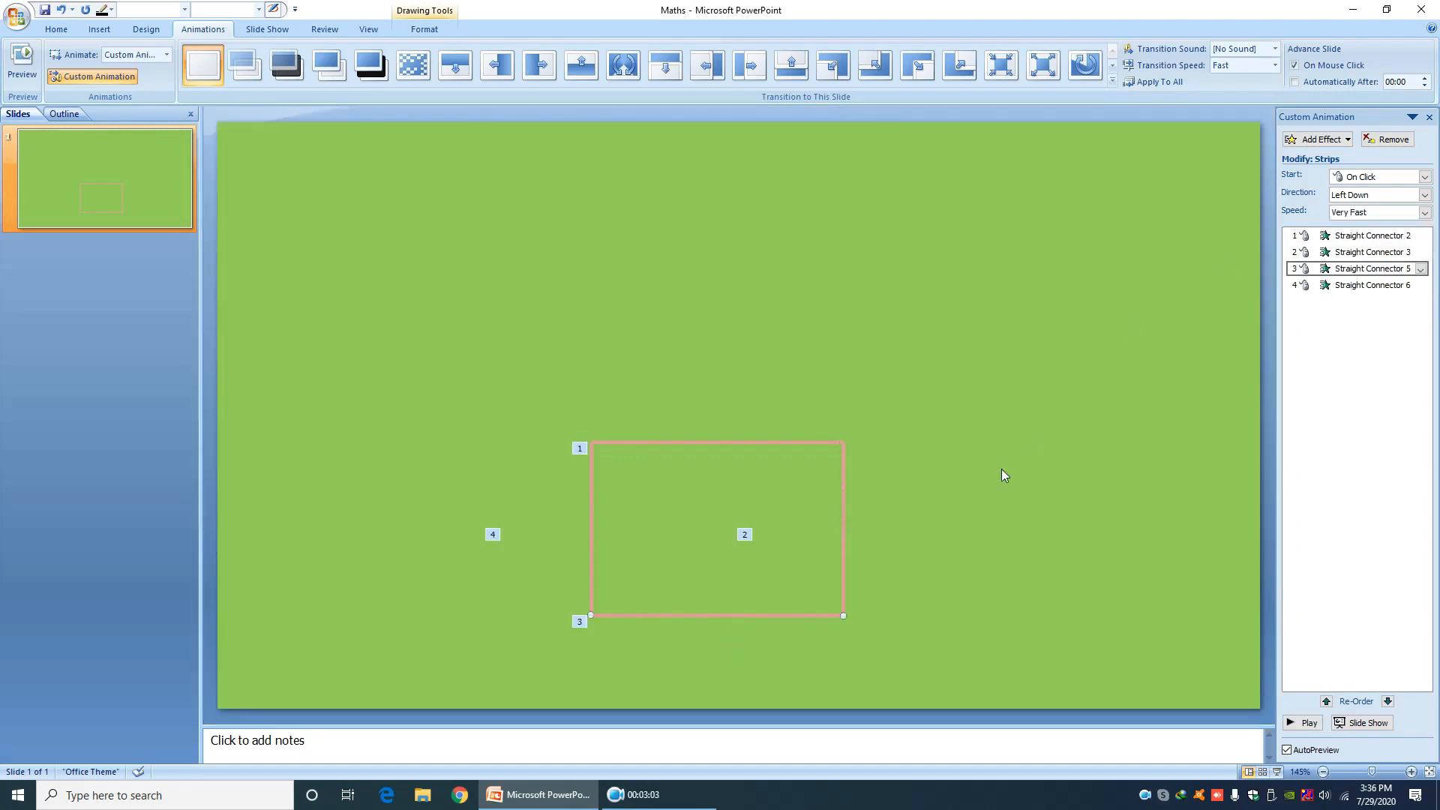
pyautogui.click(1425, 213)
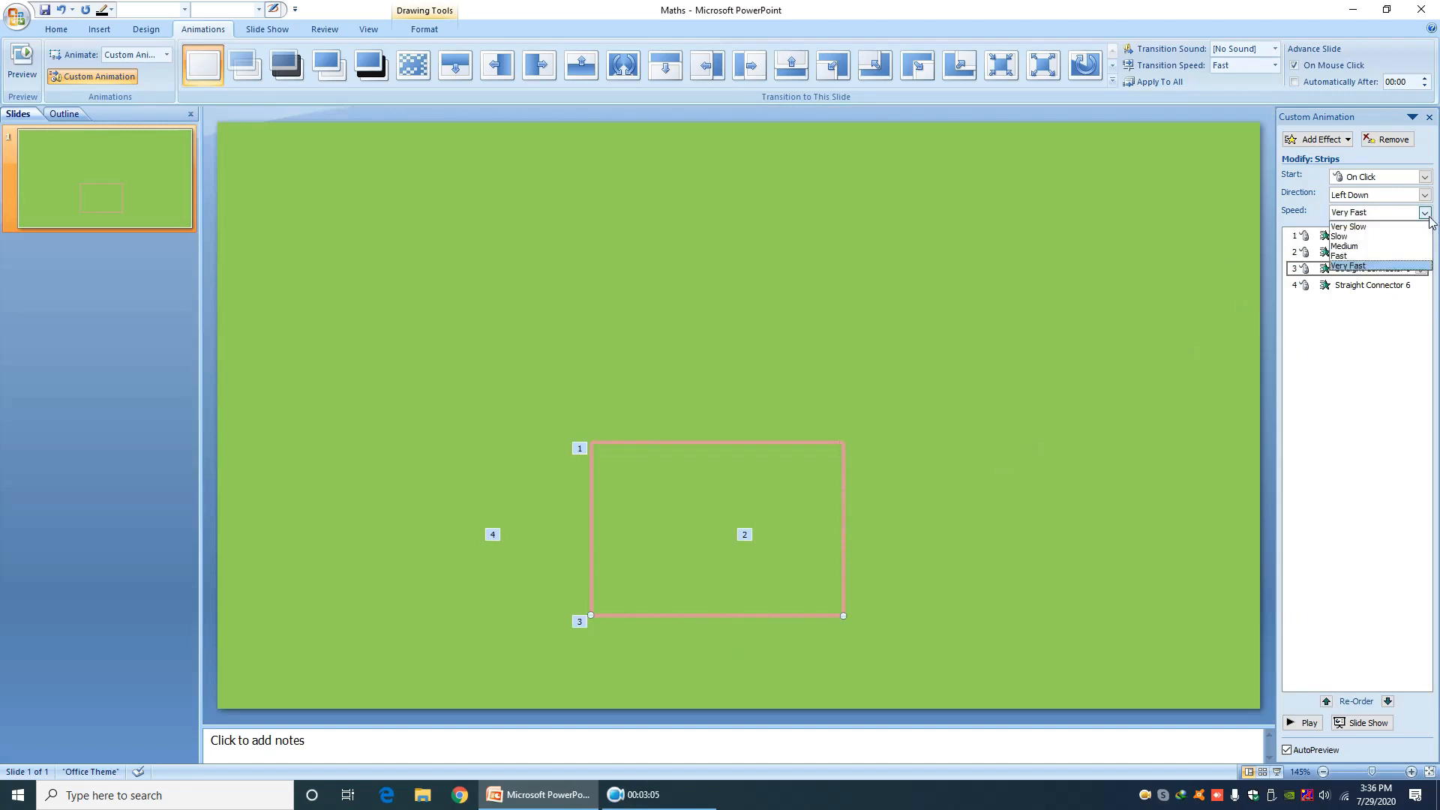
pyautogui.click(1418, 246)
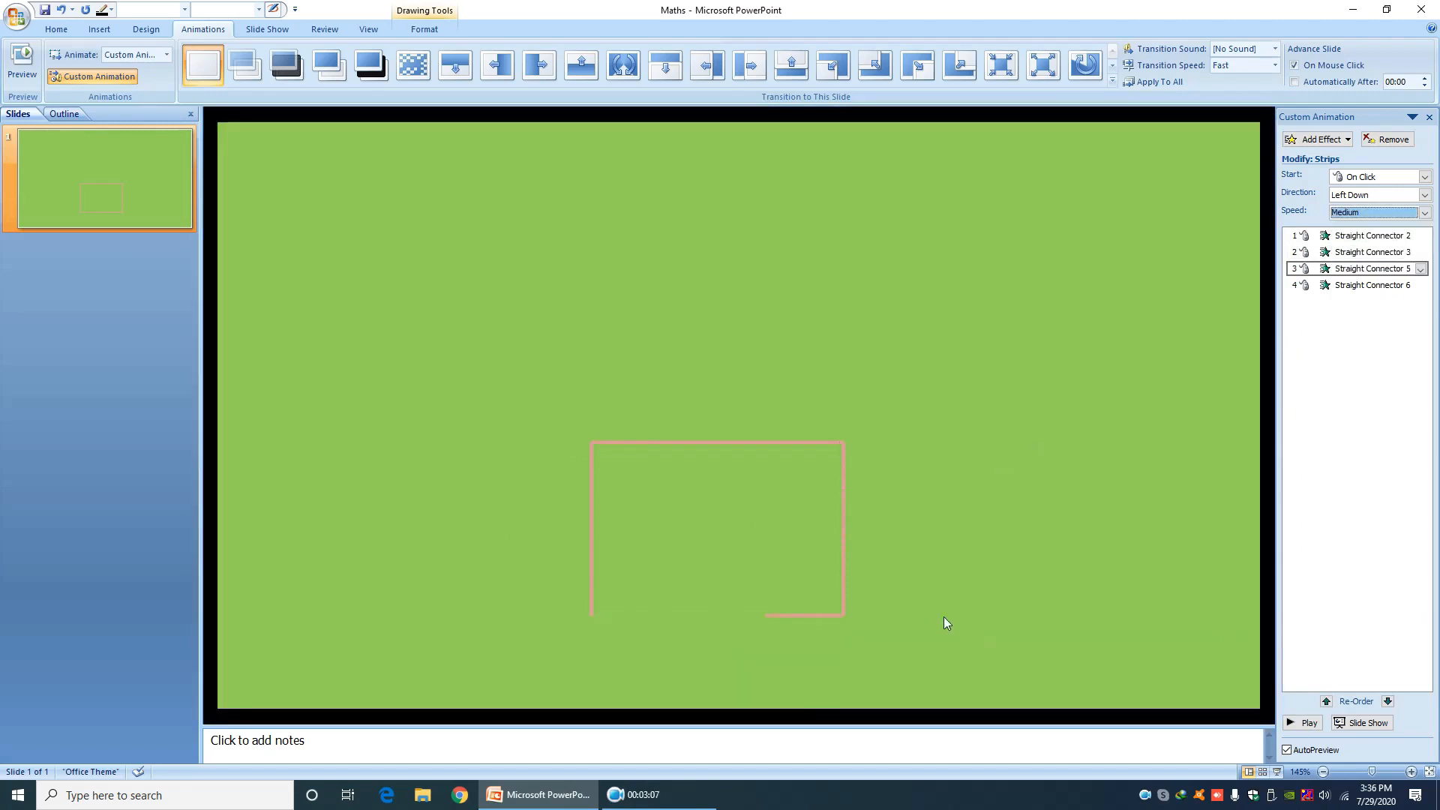
pyautogui.click(1309, 723)
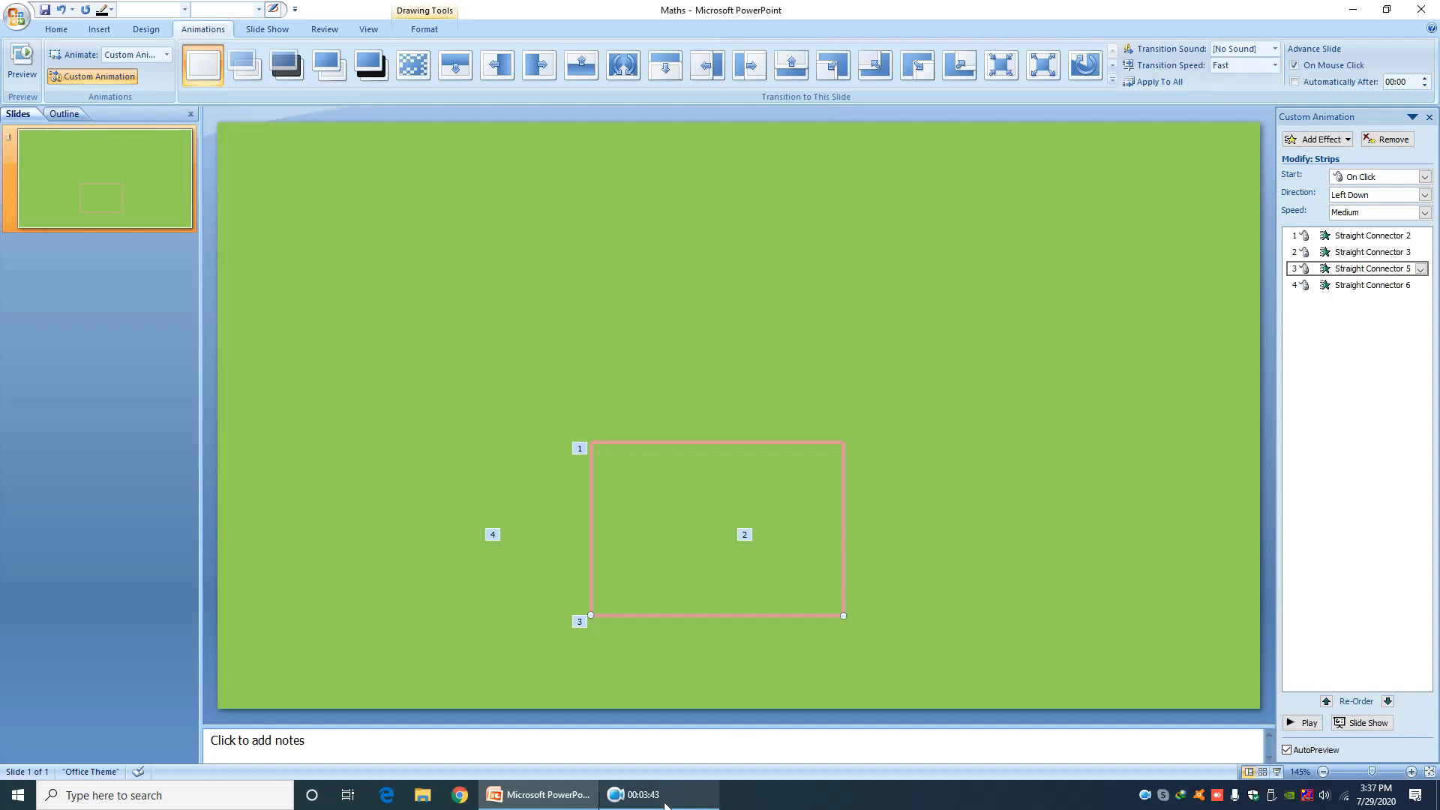
pyautogui.click(638, 794)
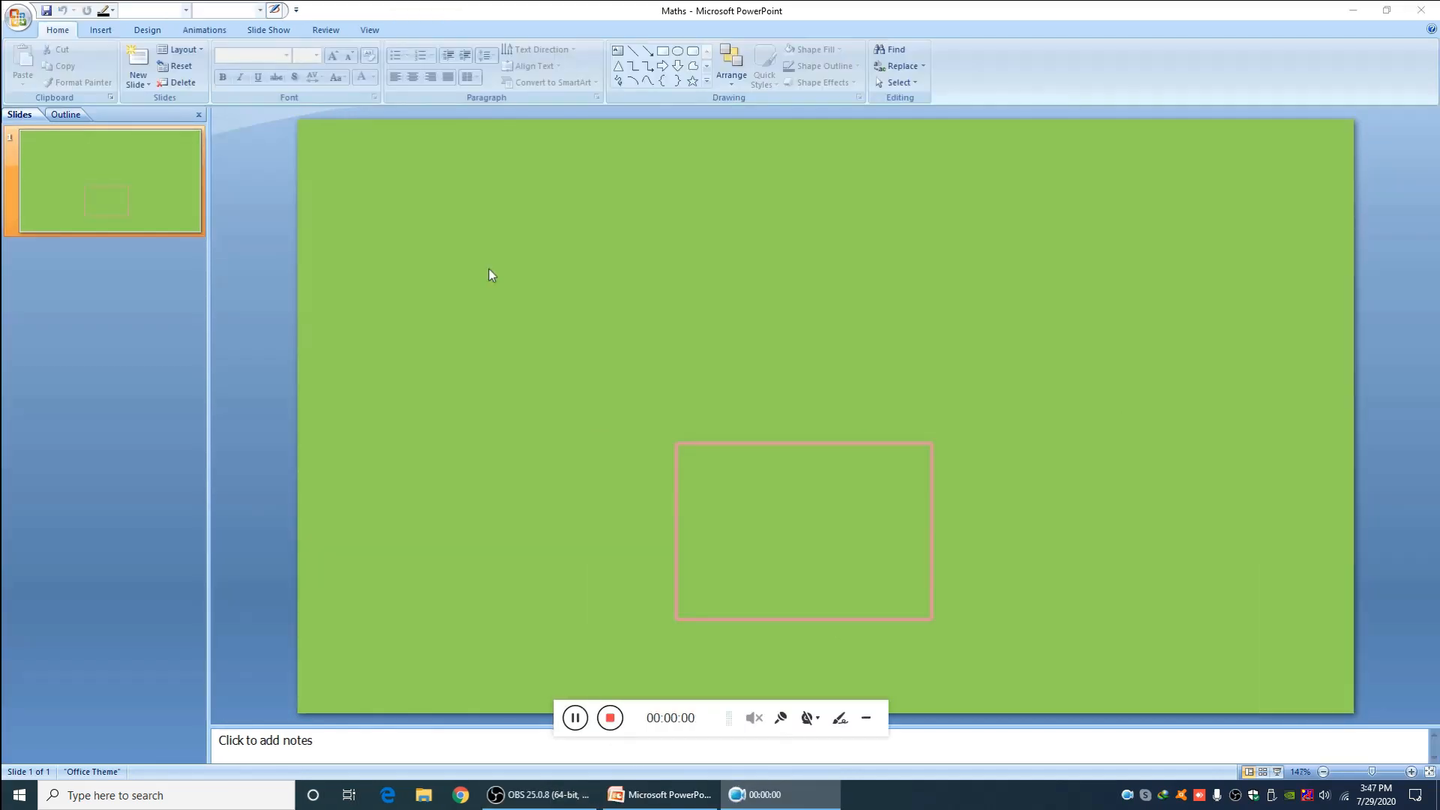
pyautogui.click(866, 721)
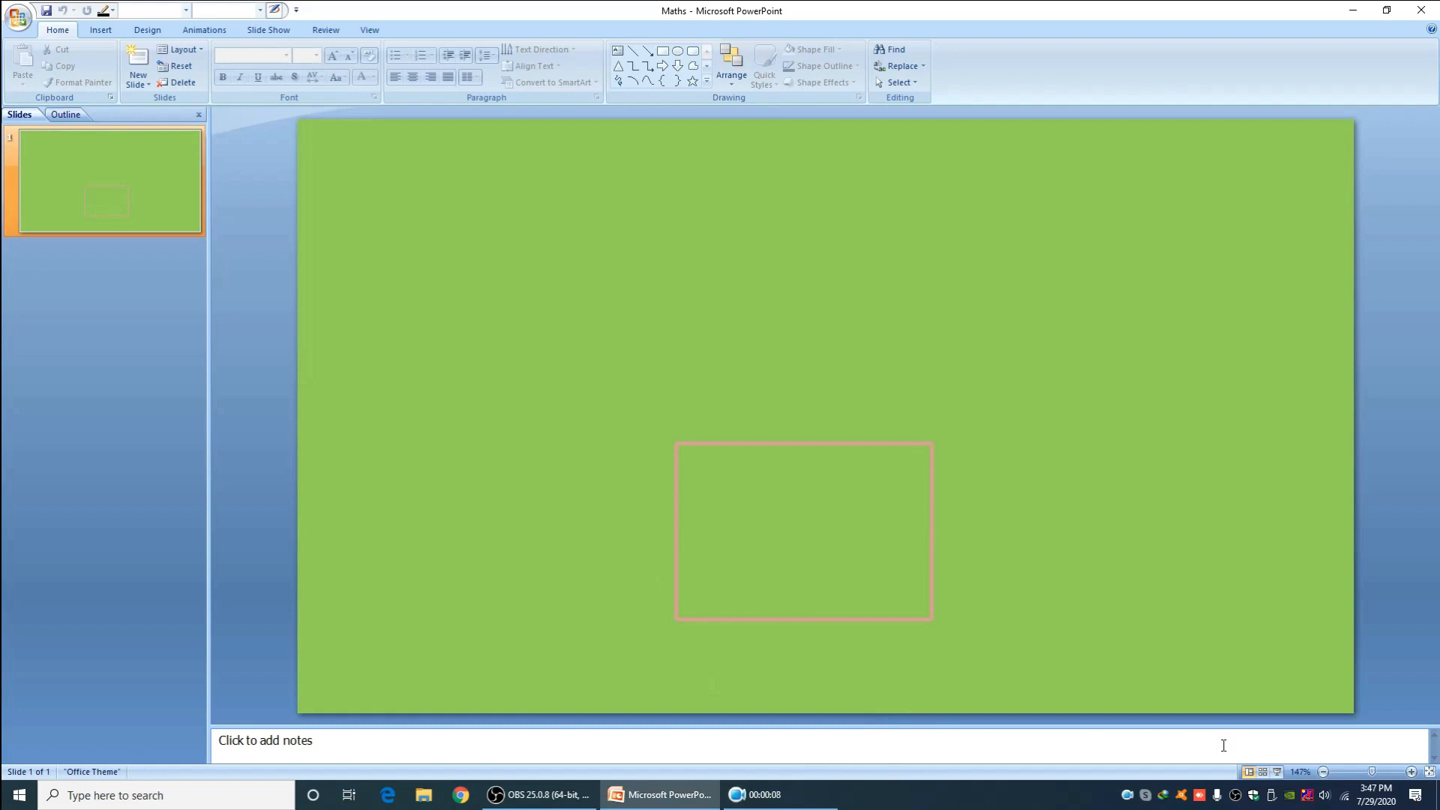
# Start the windowed slide show of the Maths presentation and switch to OBS
pyautogui.click(1279, 773)
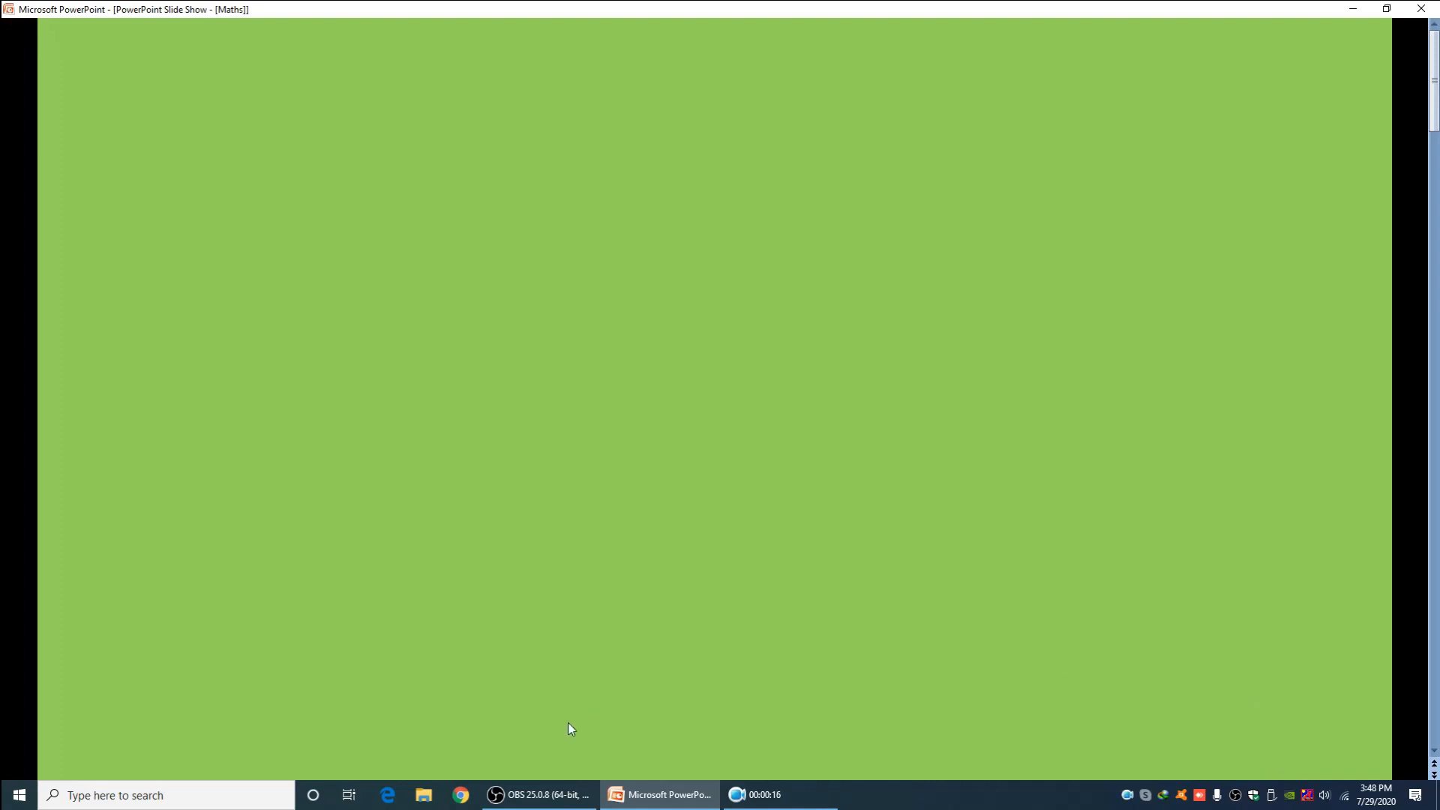
pyautogui.click(546, 798)
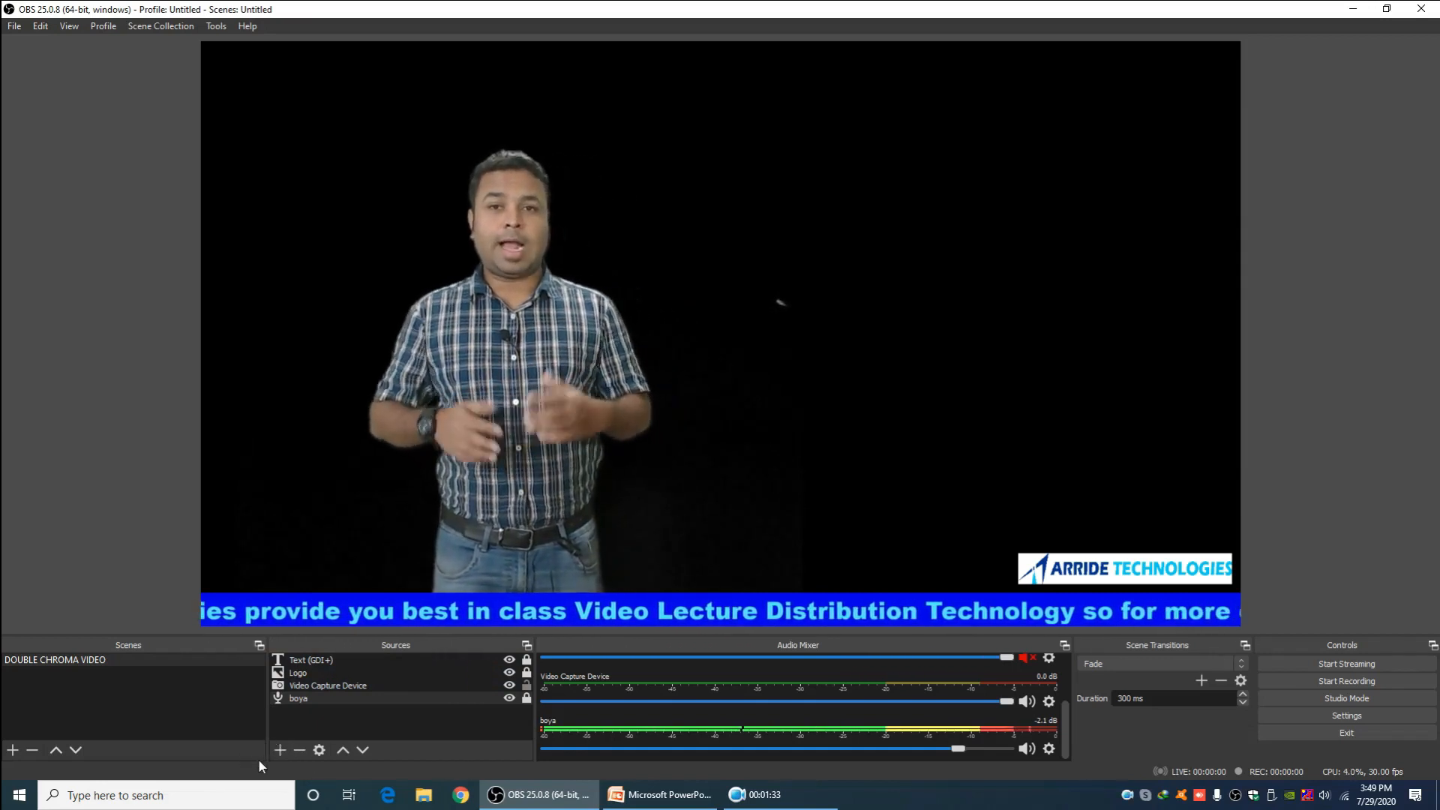
# Create a new image source named BACKGROUND in the DOUBLE CHROMA VIDEO scene
pyautogui.click(274, 750)
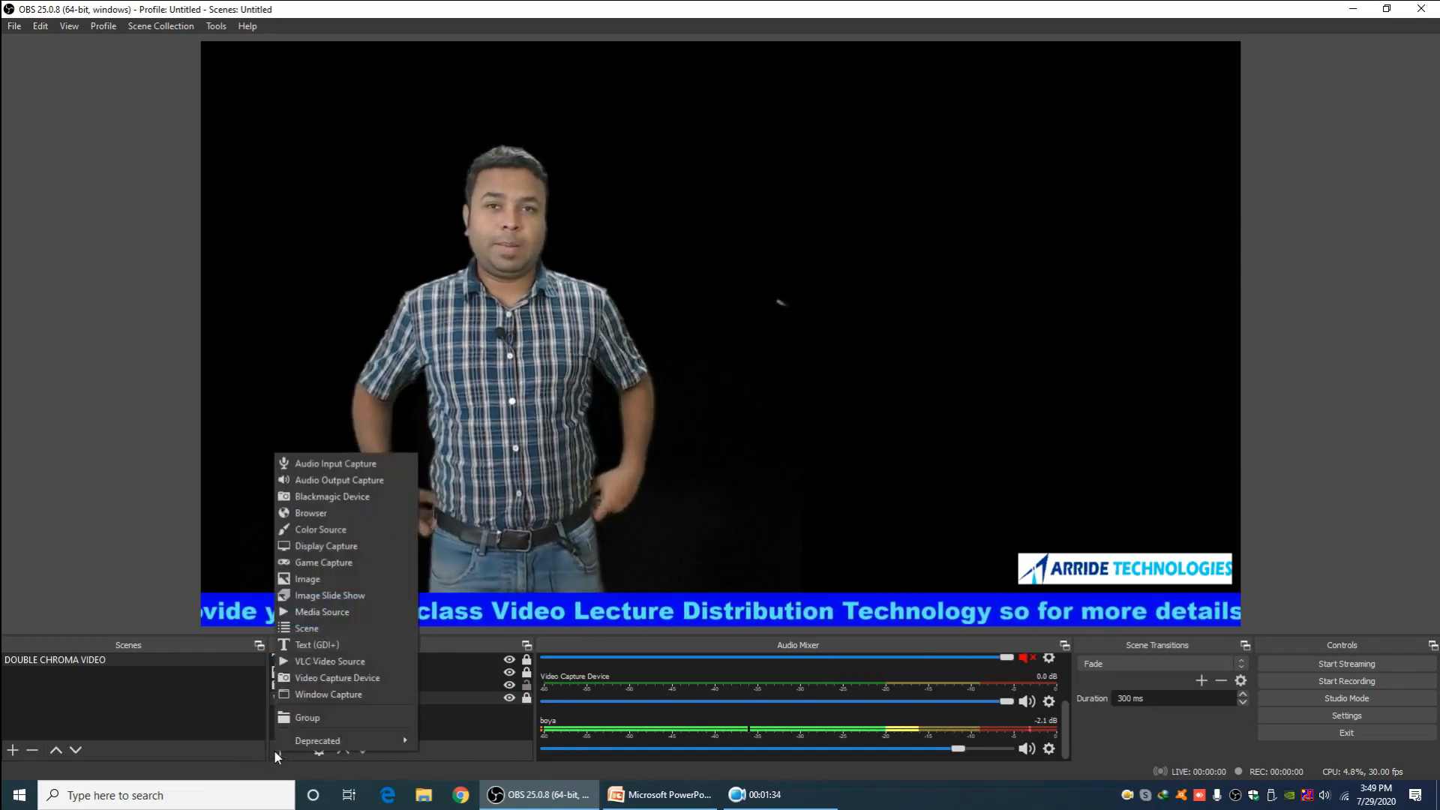
pyautogui.click(308, 580)
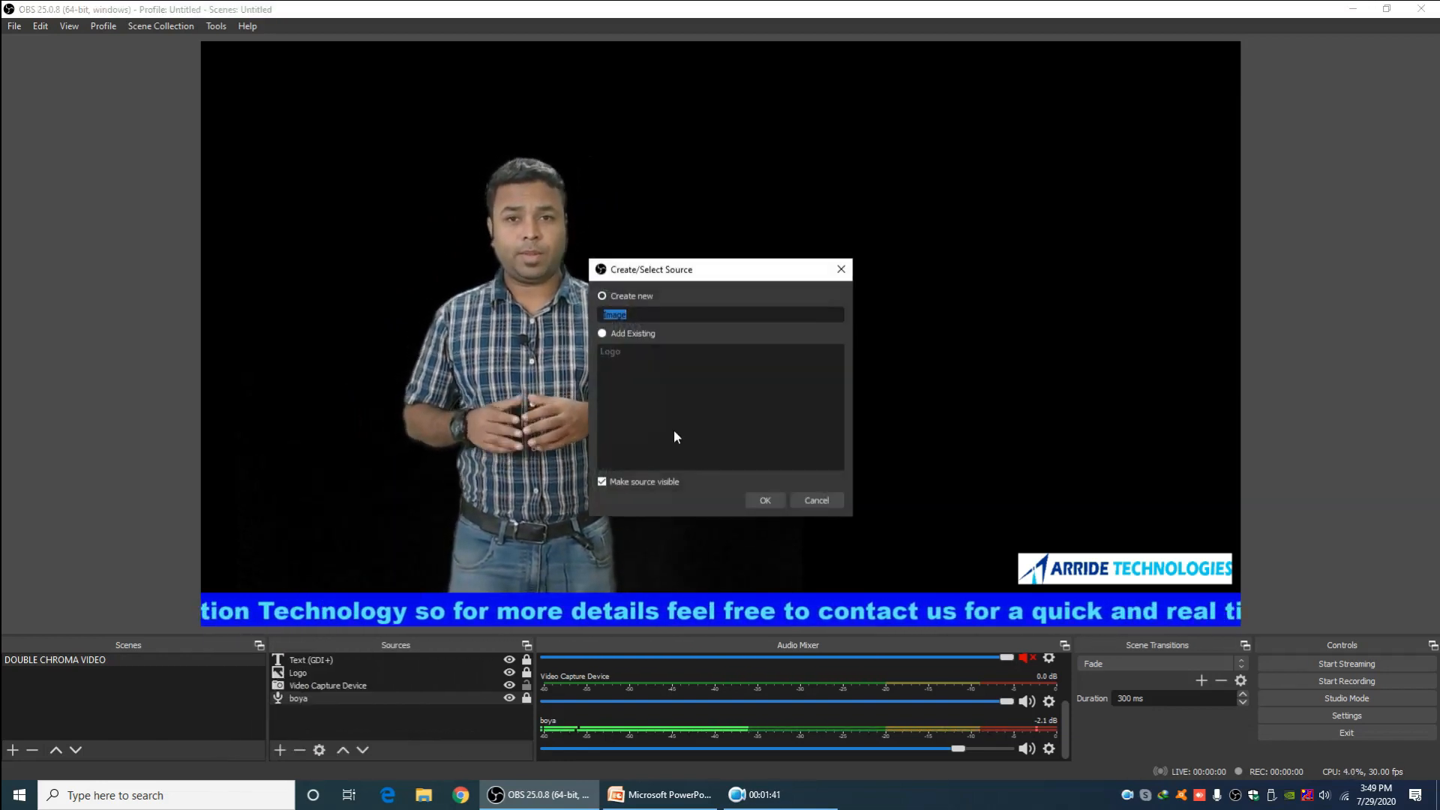
pyautogui.write('B')
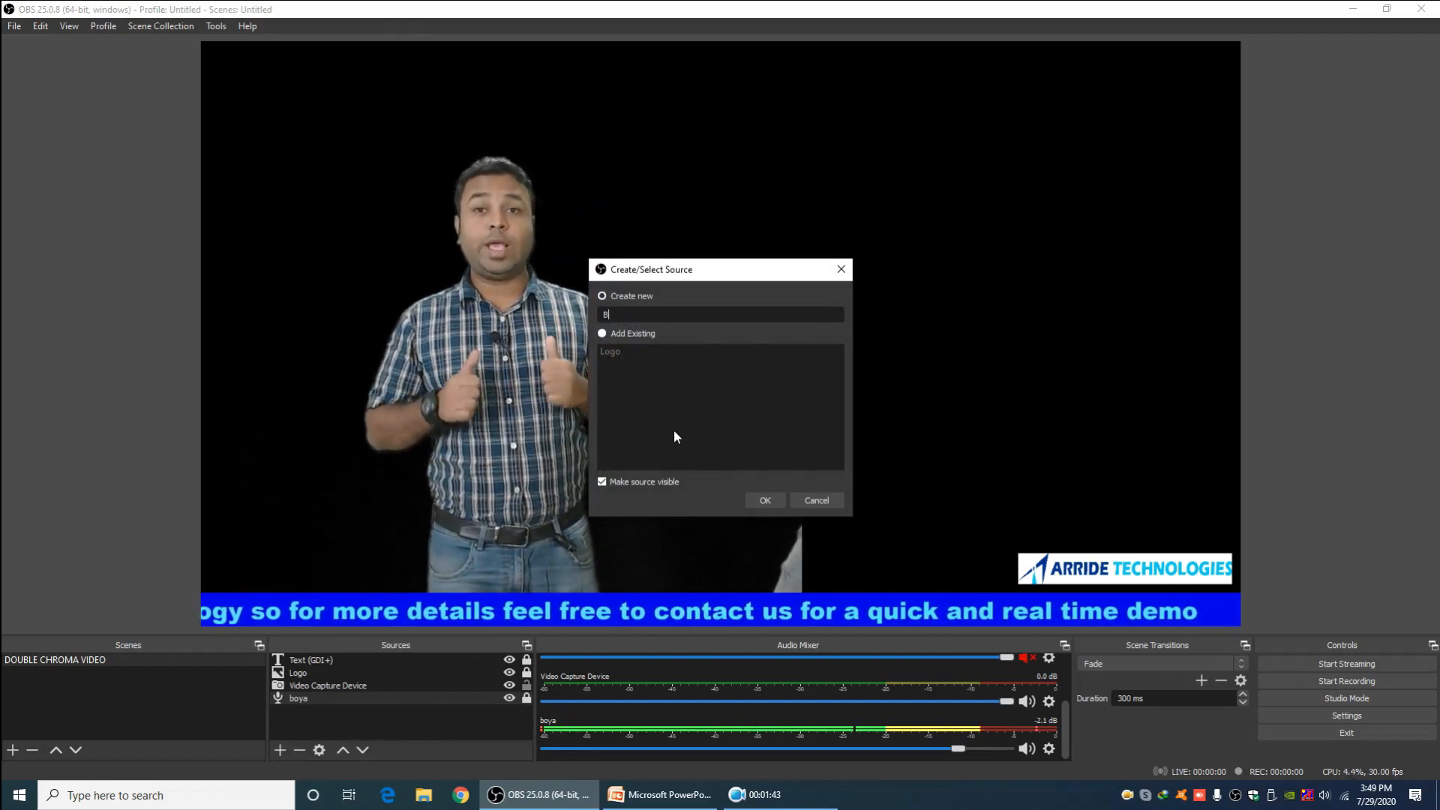
pyautogui.write('ACKGROU')
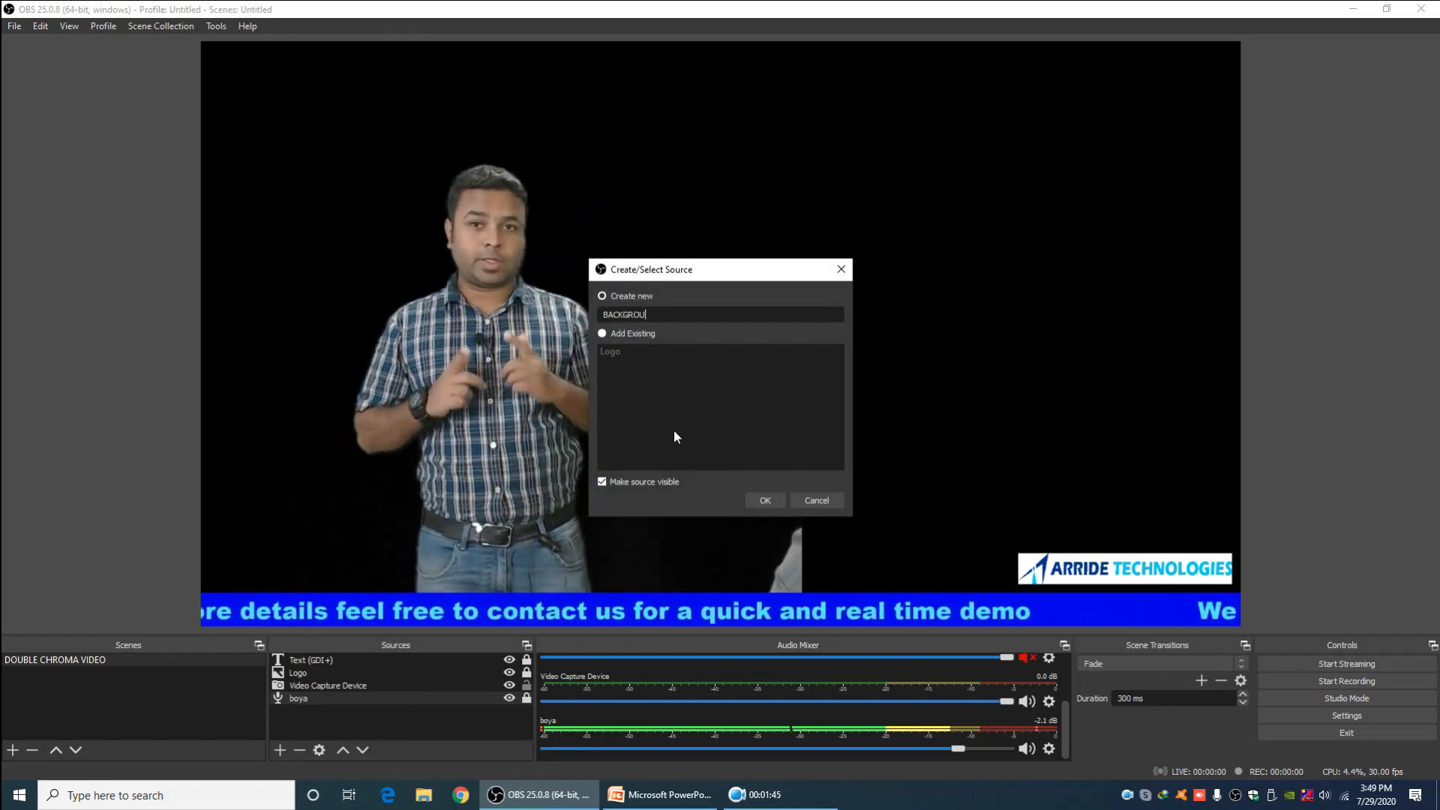
pyautogui.write('ND')
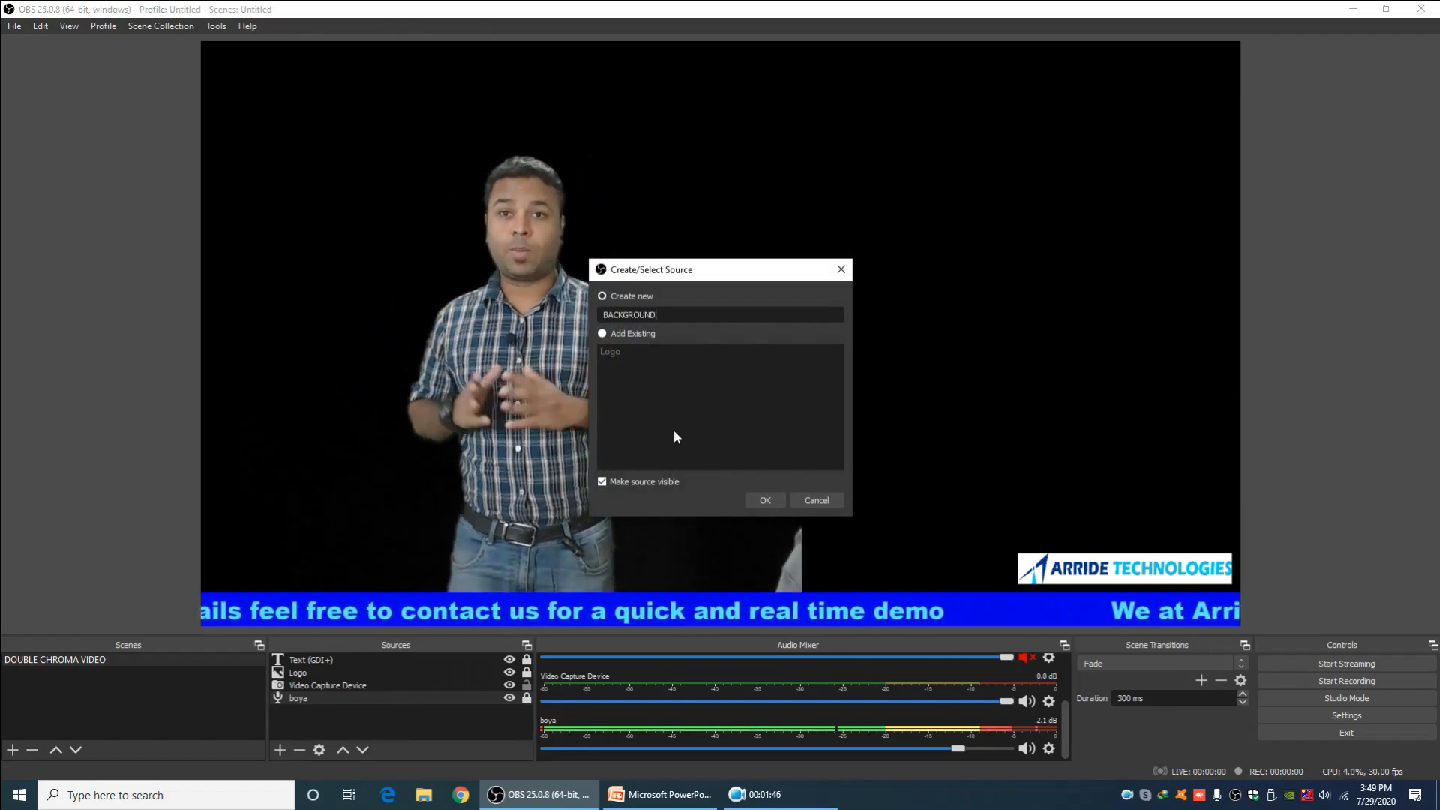
pyautogui.click(762, 507)
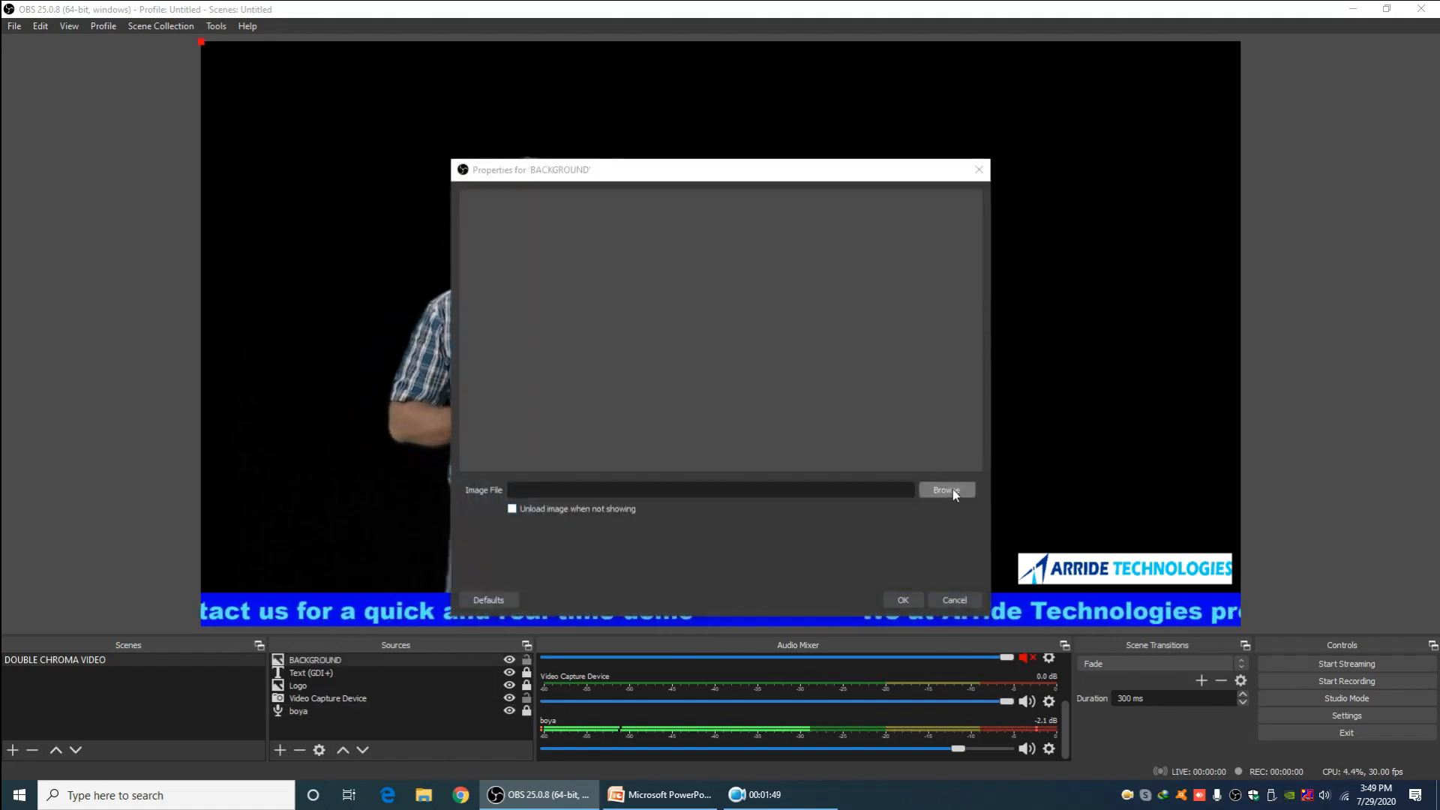
# Load the Math-Wallpaper image from the Desktop folder into the BACKGROUND source
pyautogui.click(948, 488)
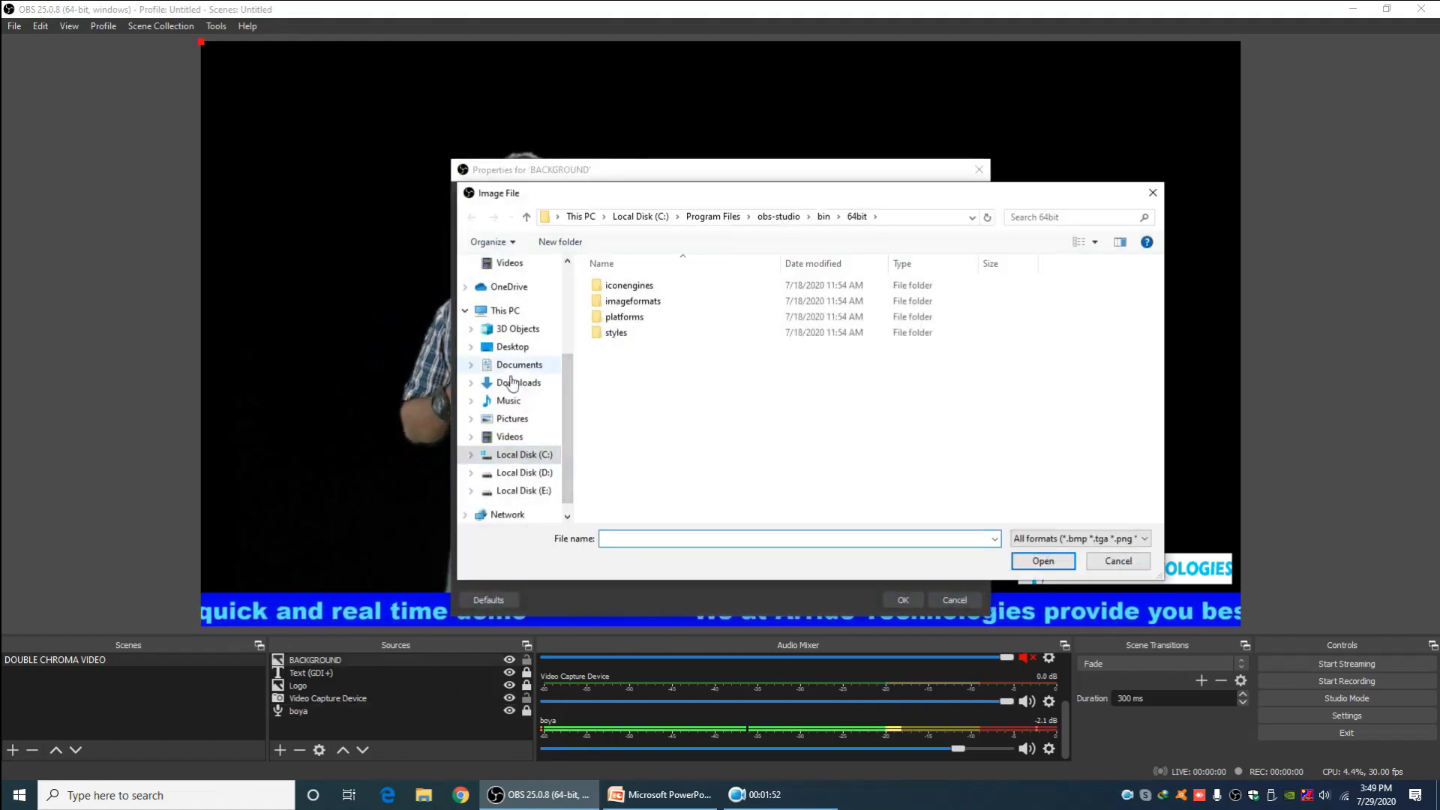
pyautogui.click(513, 350)
pyautogui.doubleClick(627, 300)
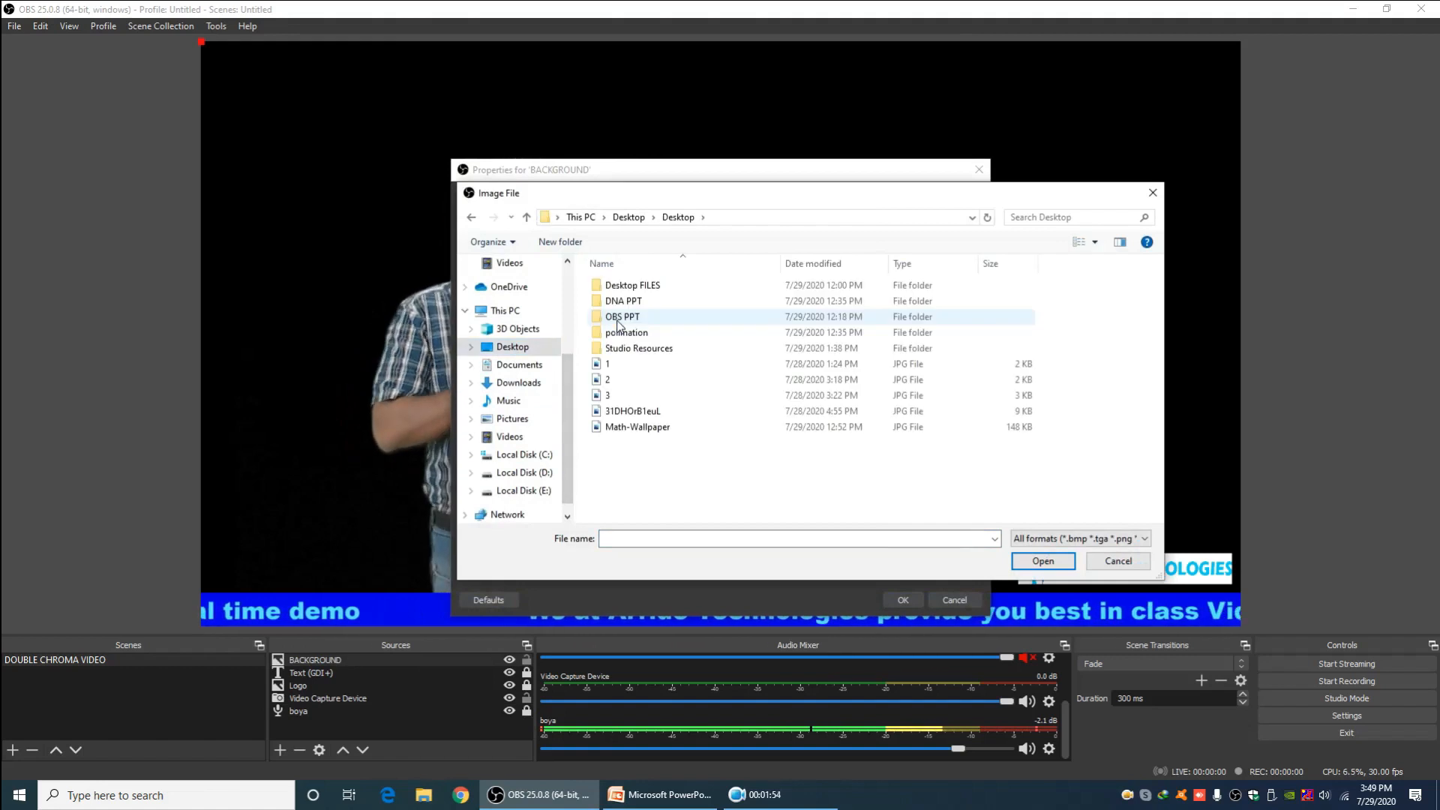
pyautogui.doubleClick(634, 427)
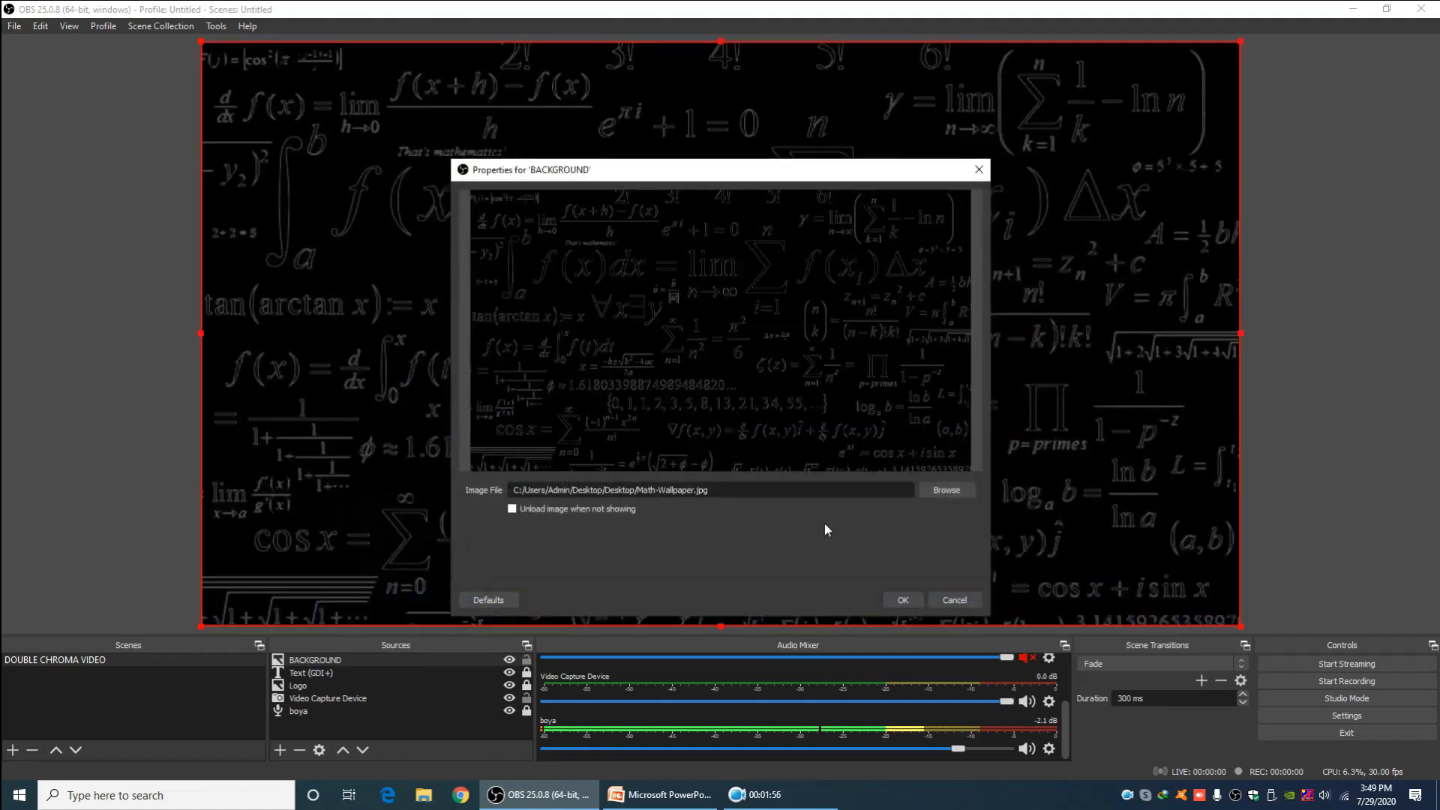
pyautogui.click(898, 596)
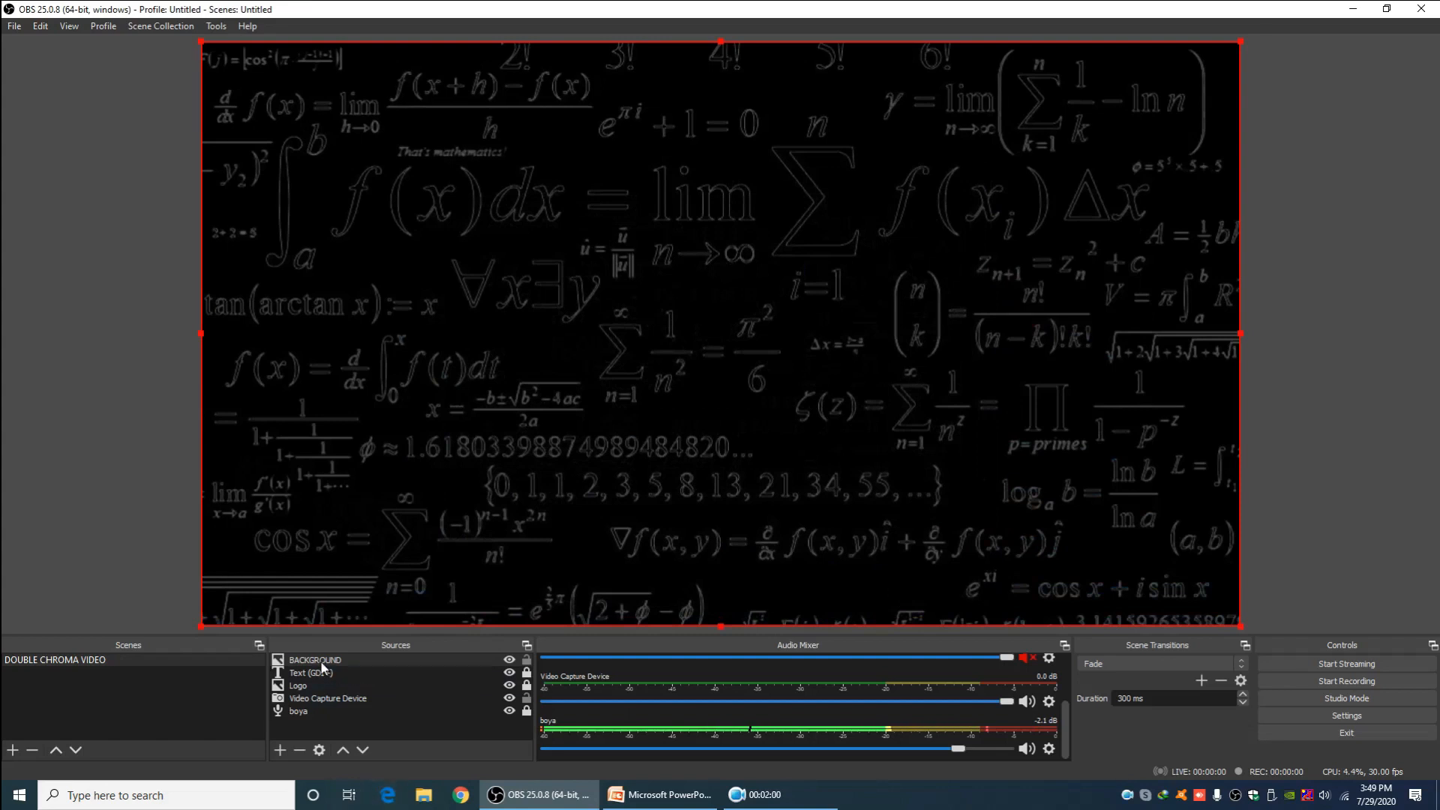
# Place the BACKGROUND source directly beneath Video Capture Device in the source order and lock it
pyautogui.moveTo(316, 705); pyautogui.dragTo(315, 705)
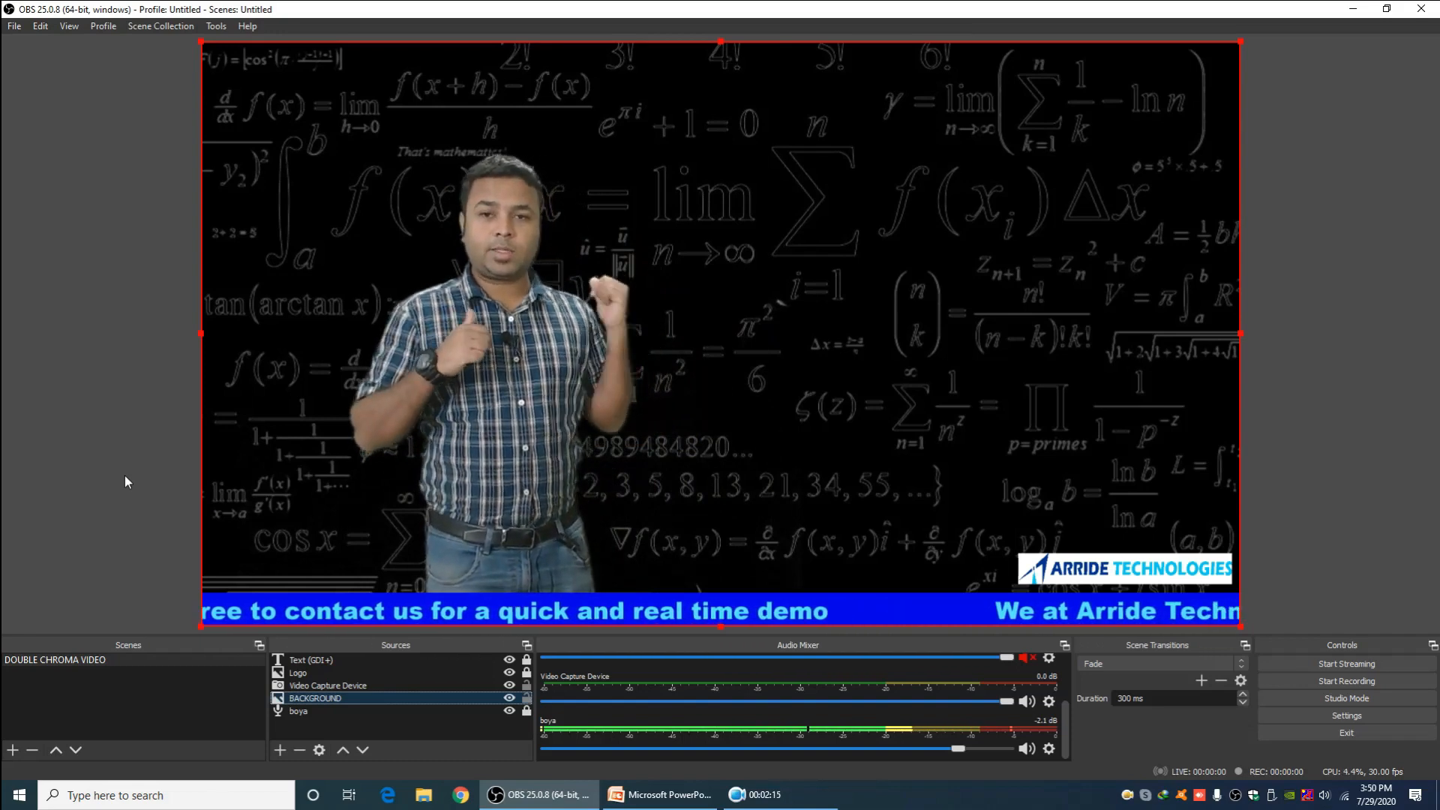
pyautogui.click(279, 750)
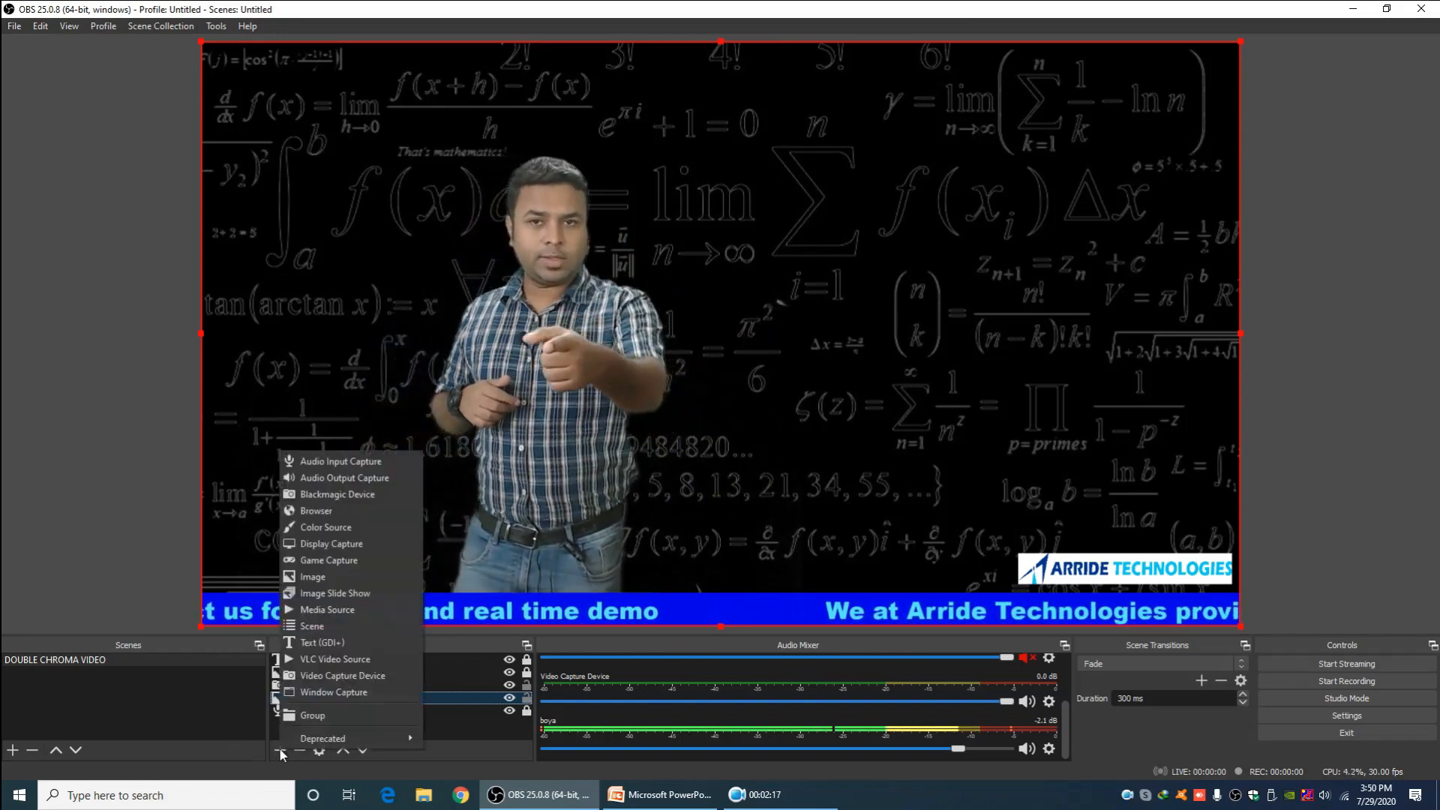
pyautogui.click(174, 557)
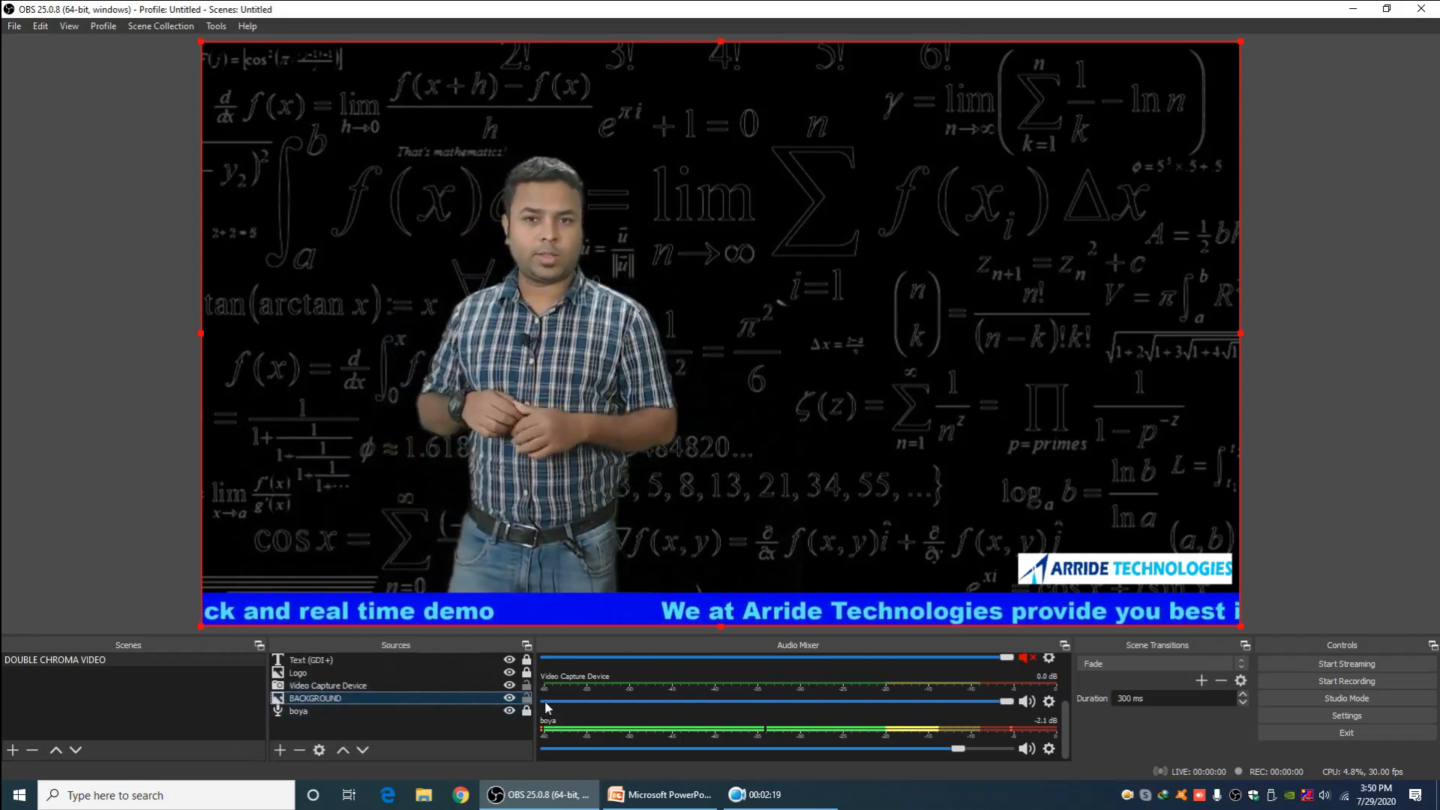
pyautogui.click(488, 716)
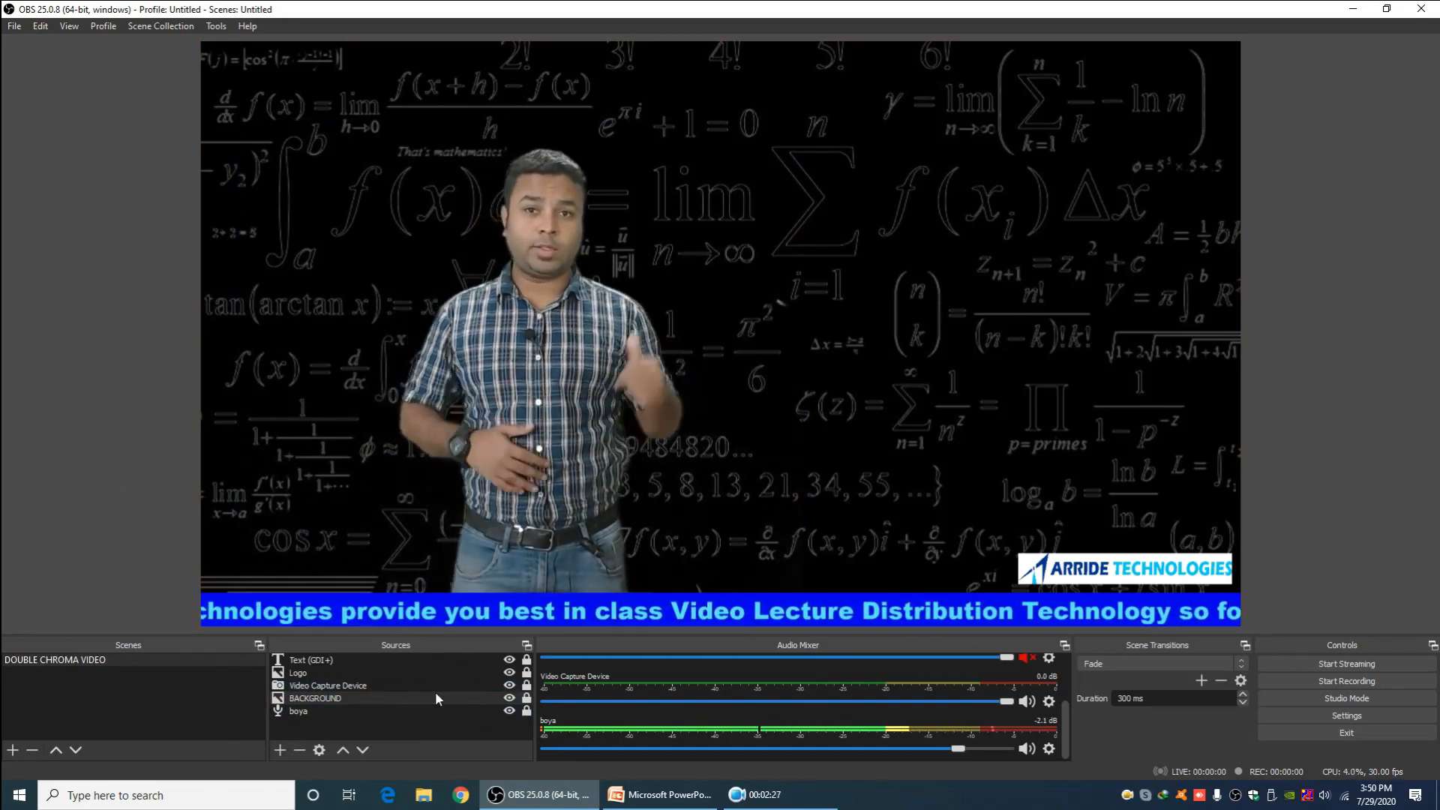
# Add a window capture source named PPT that captures the Maths PowerPoint slide show window
pyautogui.click(277, 750)
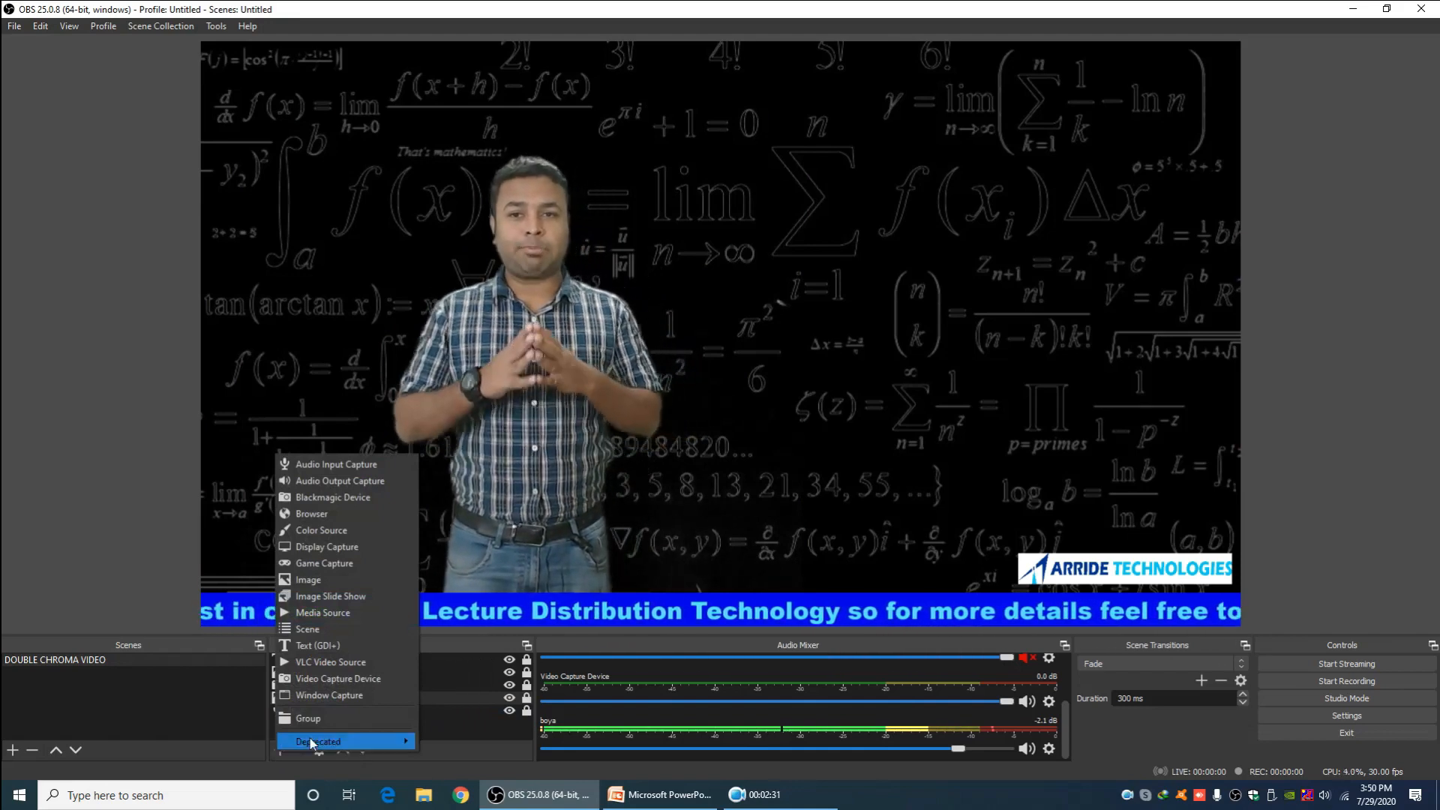
pyautogui.click(363, 694)
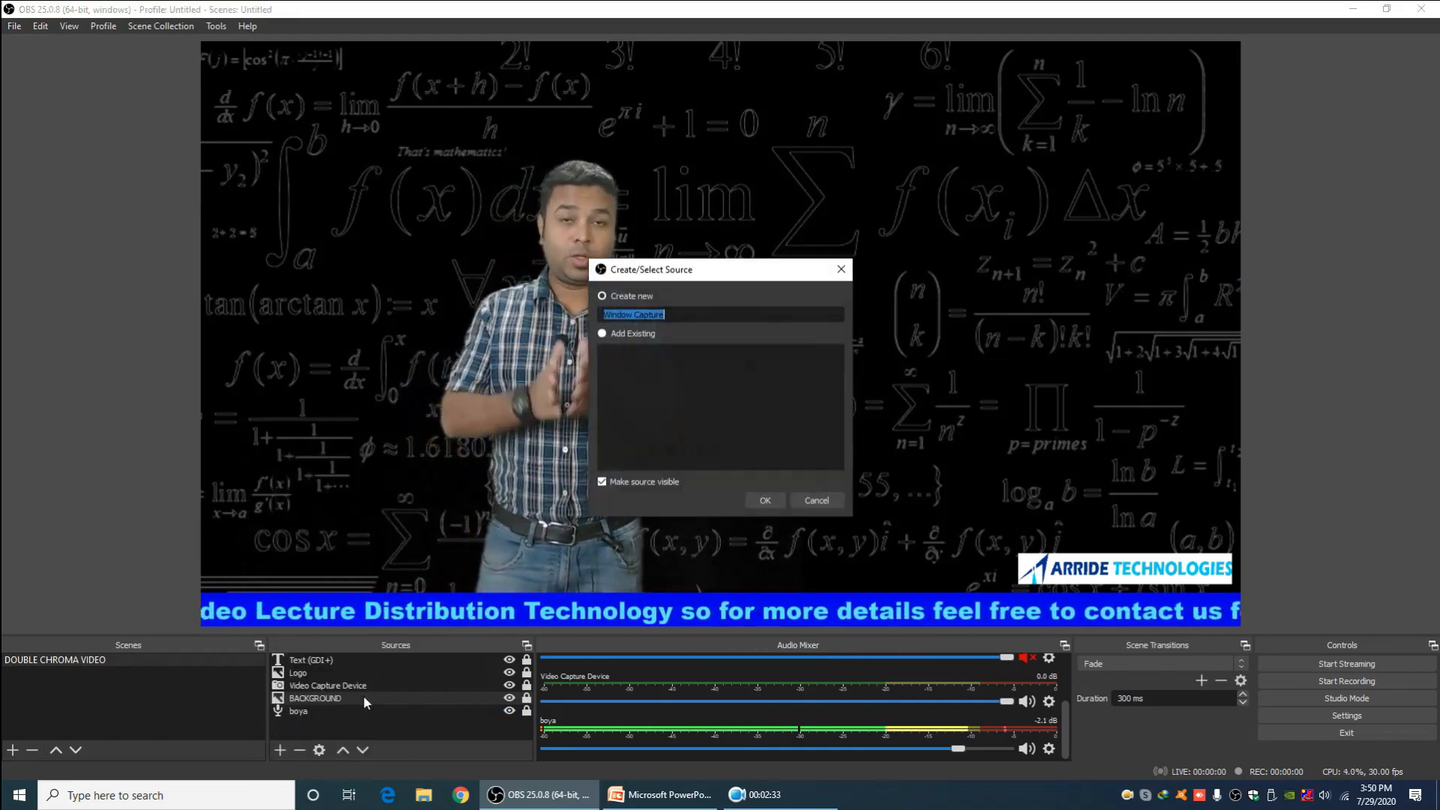
pyautogui.write('PPT')
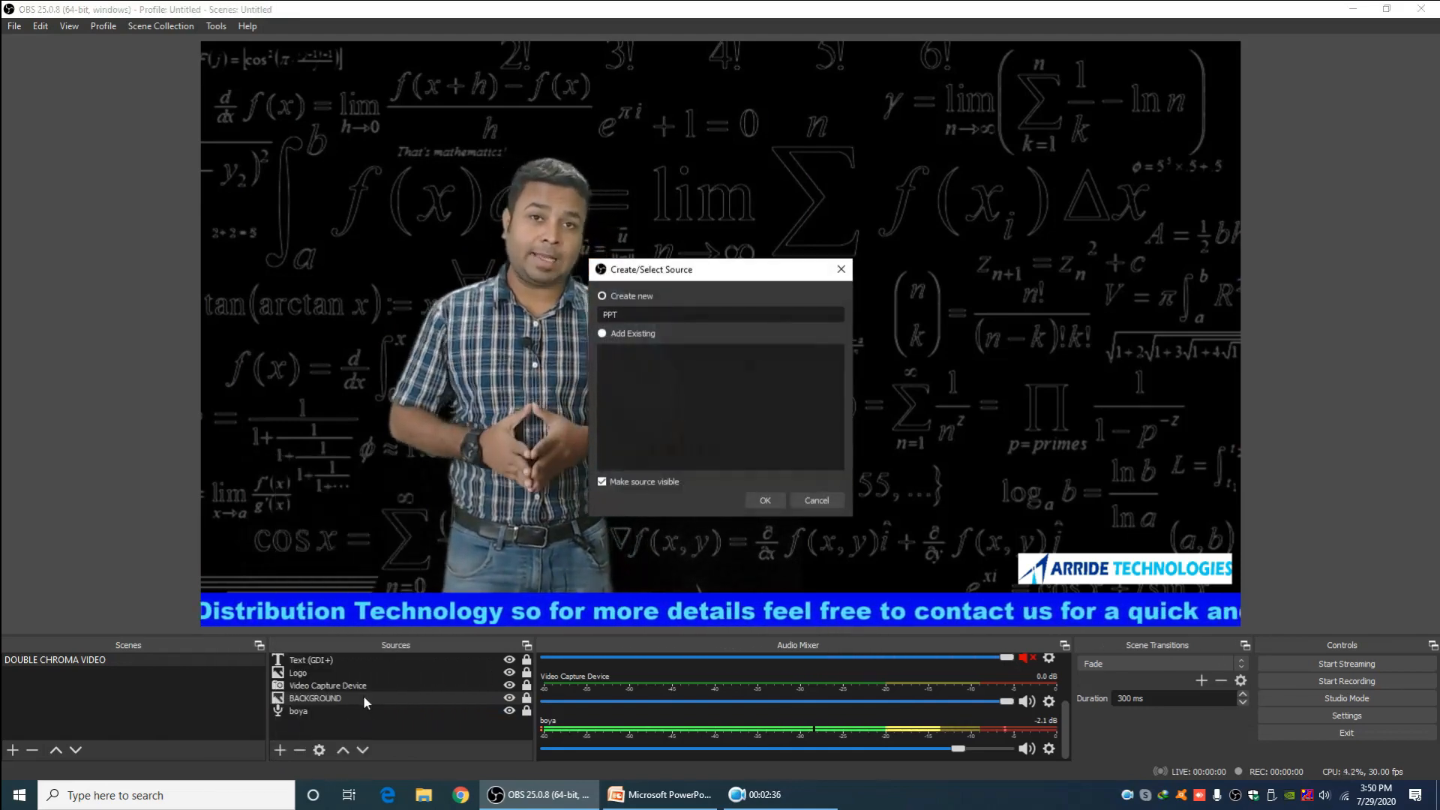
pyautogui.click(762, 504)
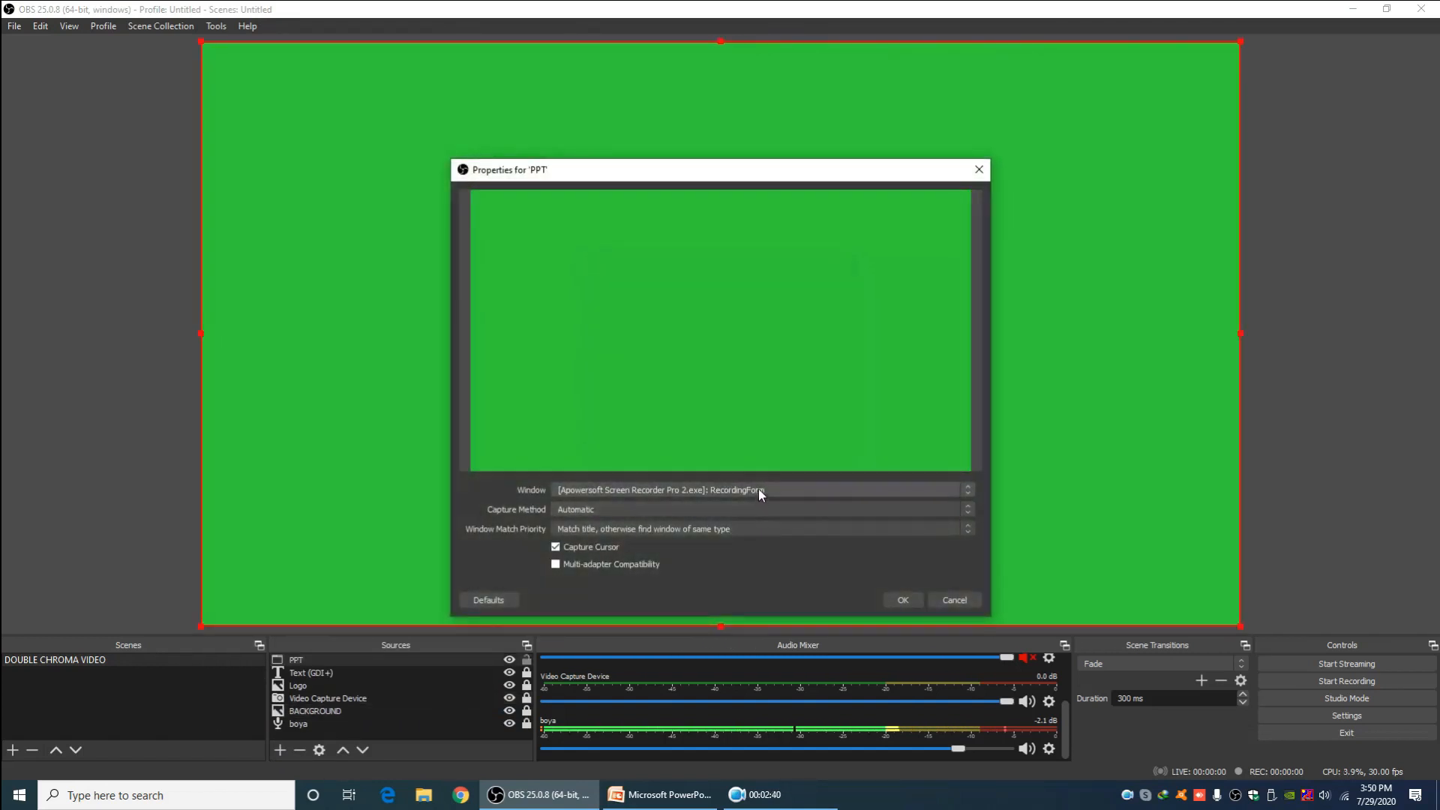
pyautogui.click(758, 489)
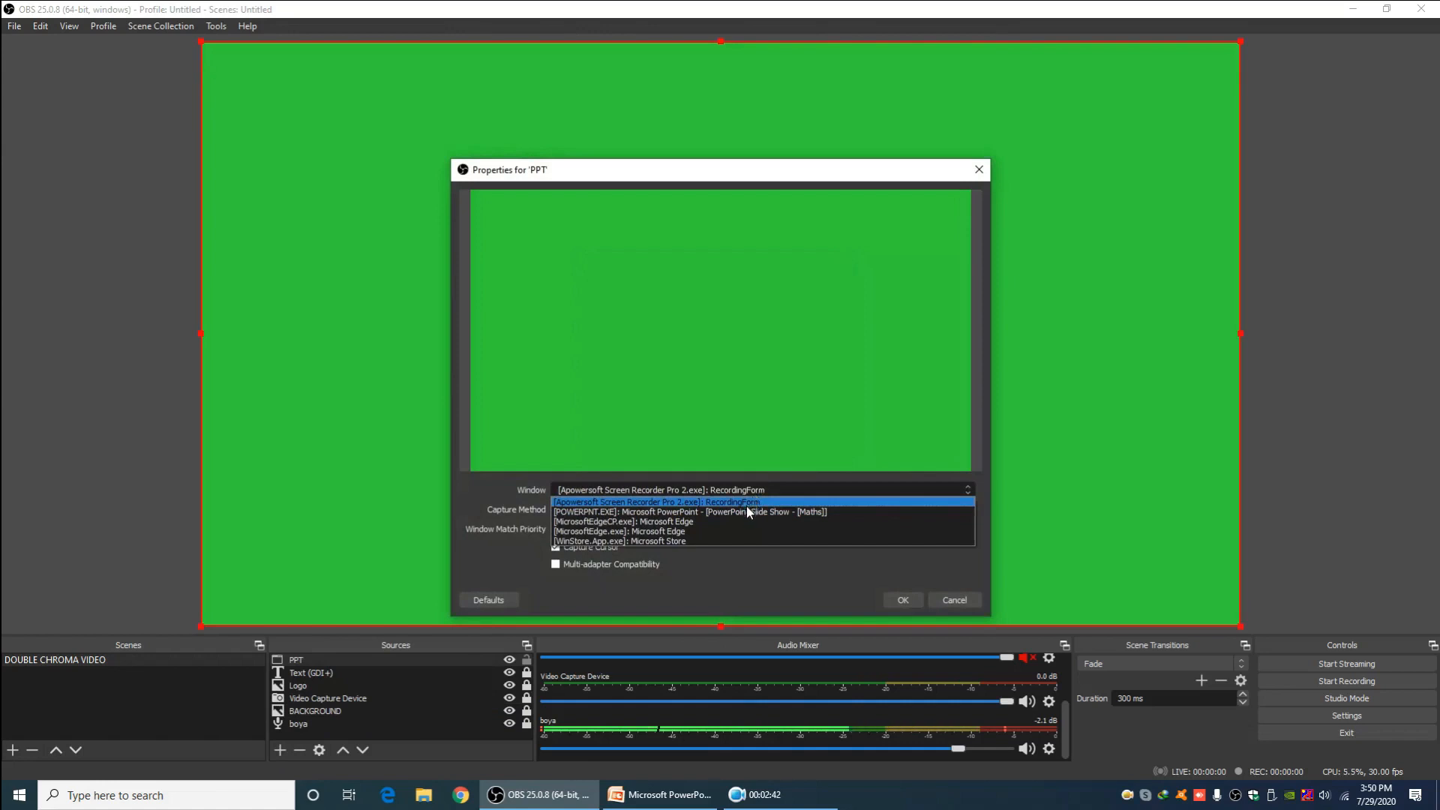
pyautogui.click(746, 510)
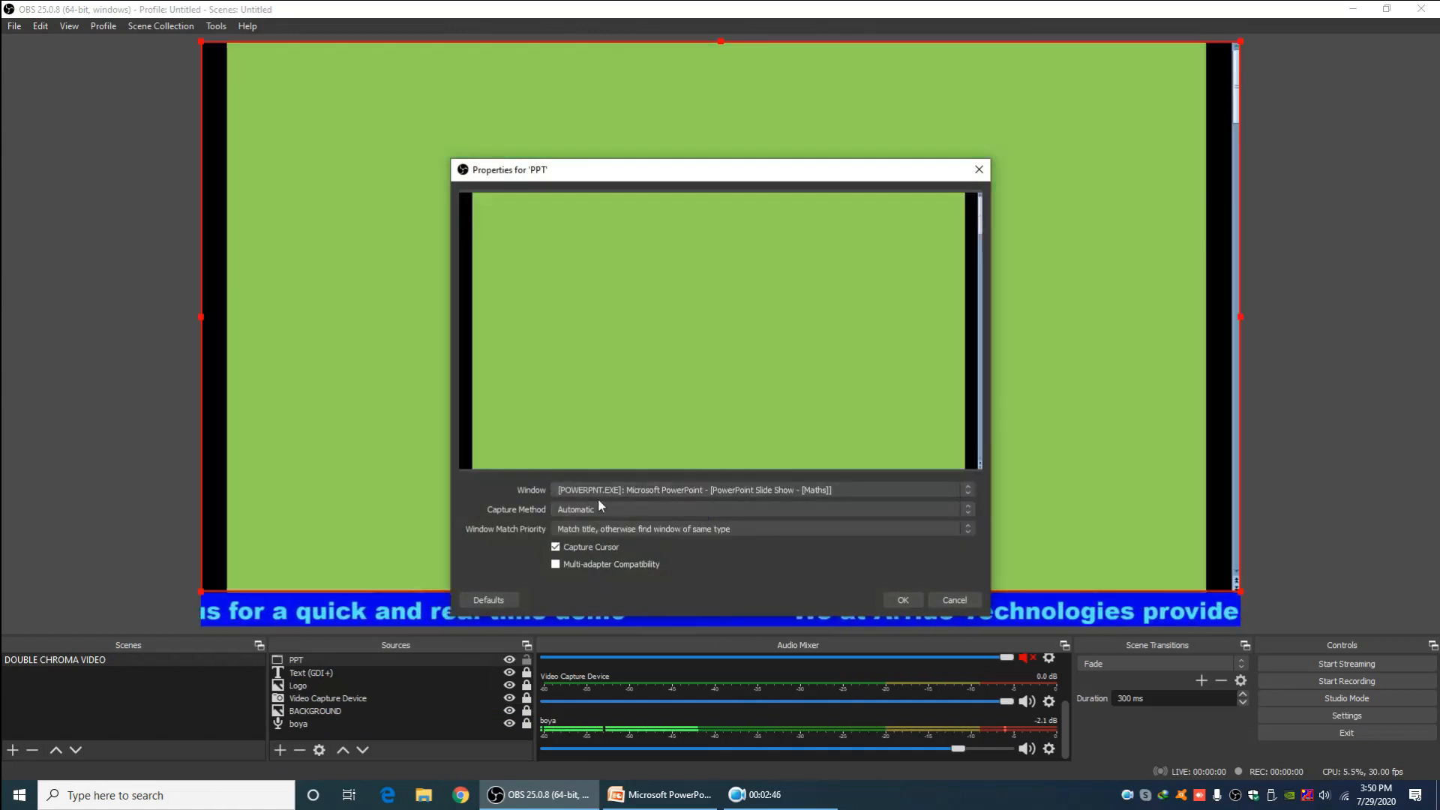
pyautogui.click(893, 601)
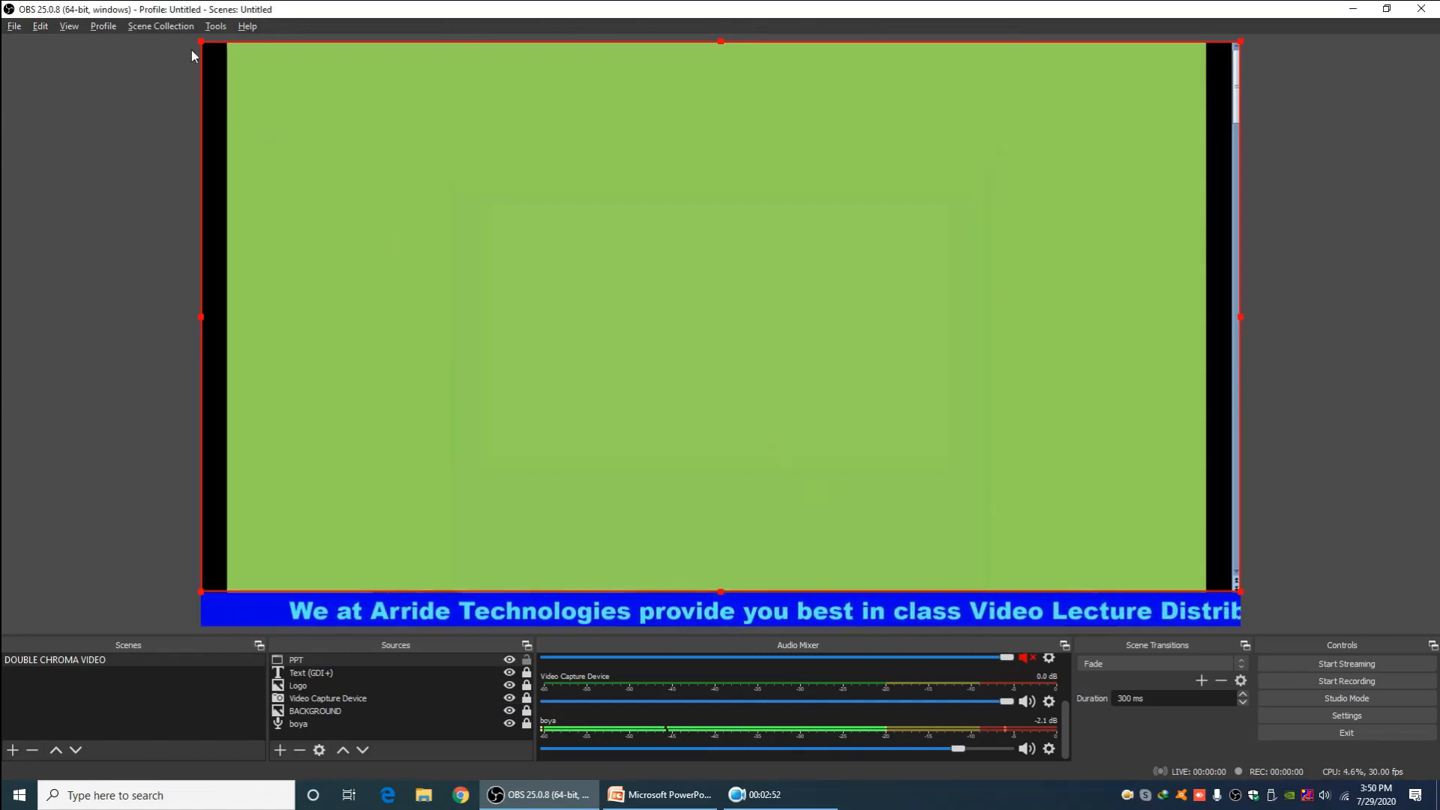
# Crop the black side borders and scroll bar off the PPT source and stretch it to fill the canvas
pyautogui.moveTo(200, 43); pyautogui.dragTo(229, 45)
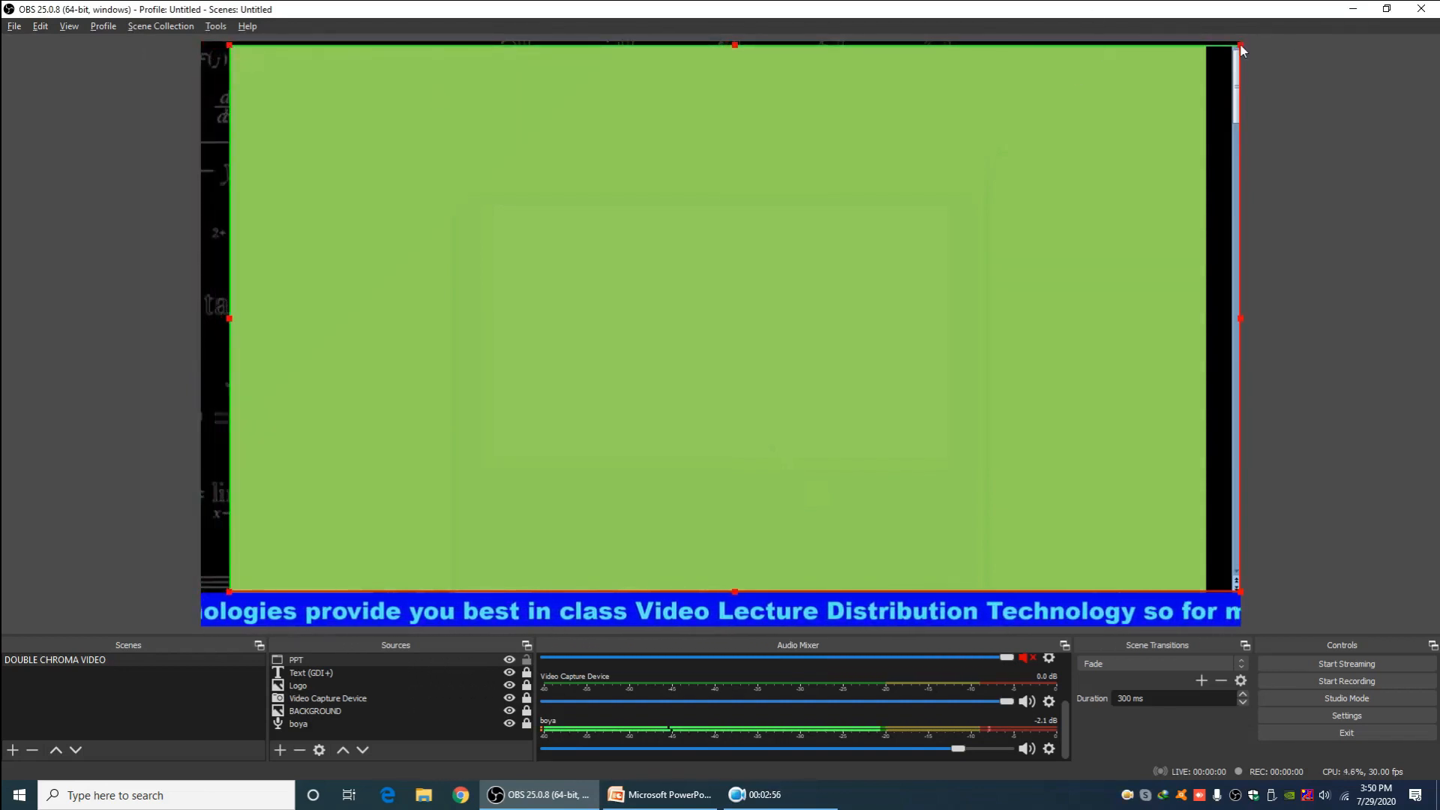
pyautogui.moveTo(1239, 45); pyautogui.dragTo(1202, 45)
pyautogui.hotkey('ctrl', 'r')
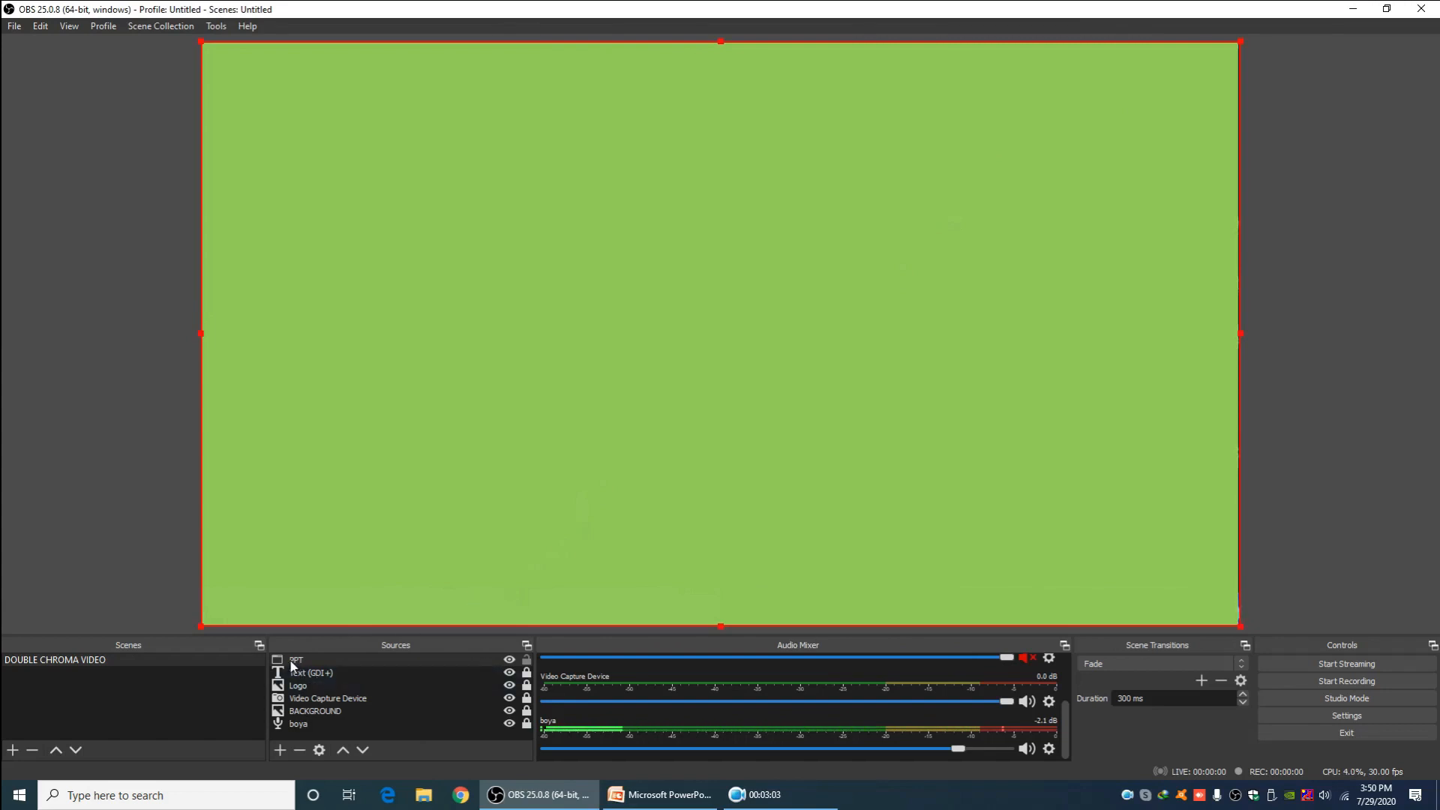
# Place the PPT source between Logo and Video Capture Device and add a Chroma Key filter to it with the default green key
pyautogui.moveTo(293, 665); pyautogui.dragTo(297, 707)
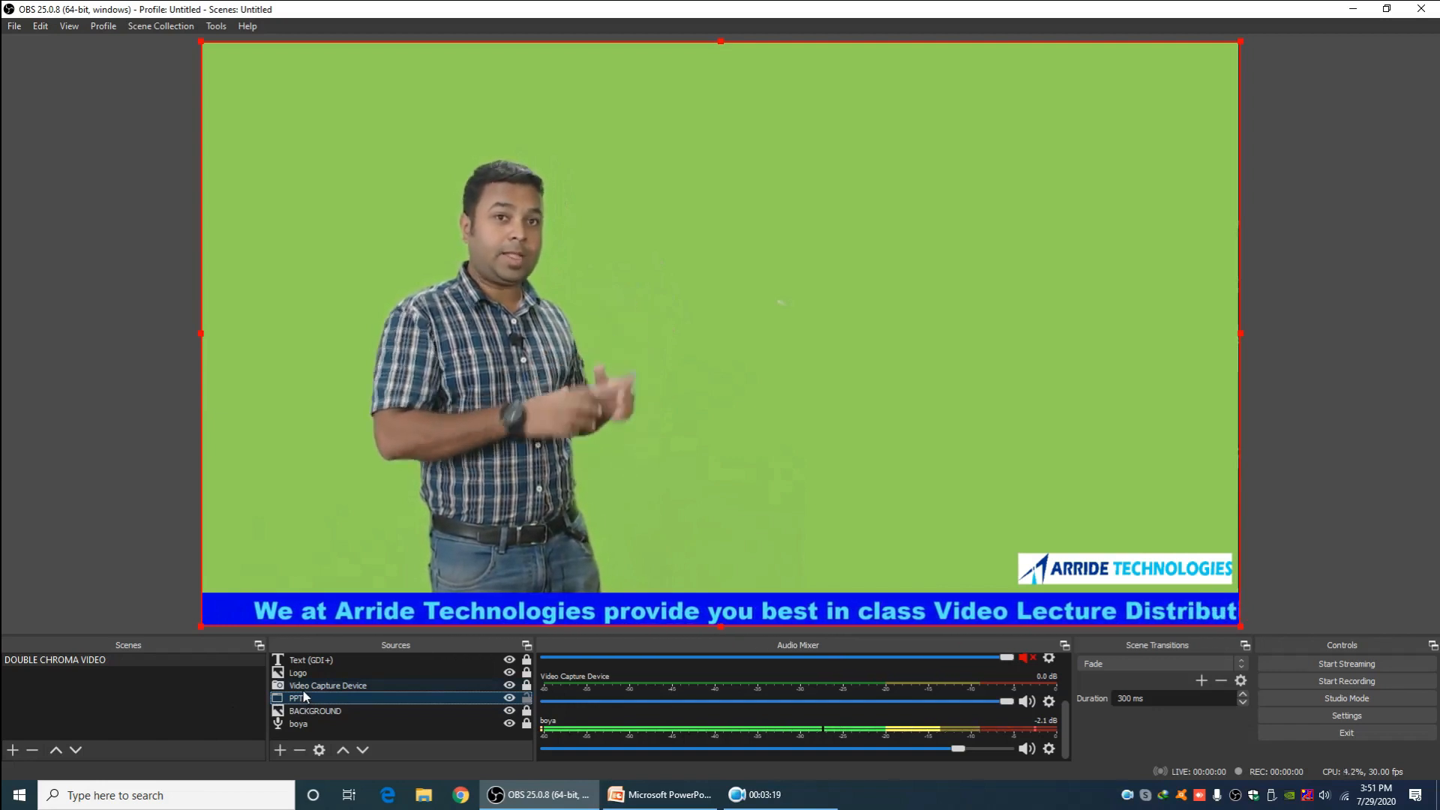
pyautogui.moveTo(303, 698); pyautogui.dragTo(304, 683)
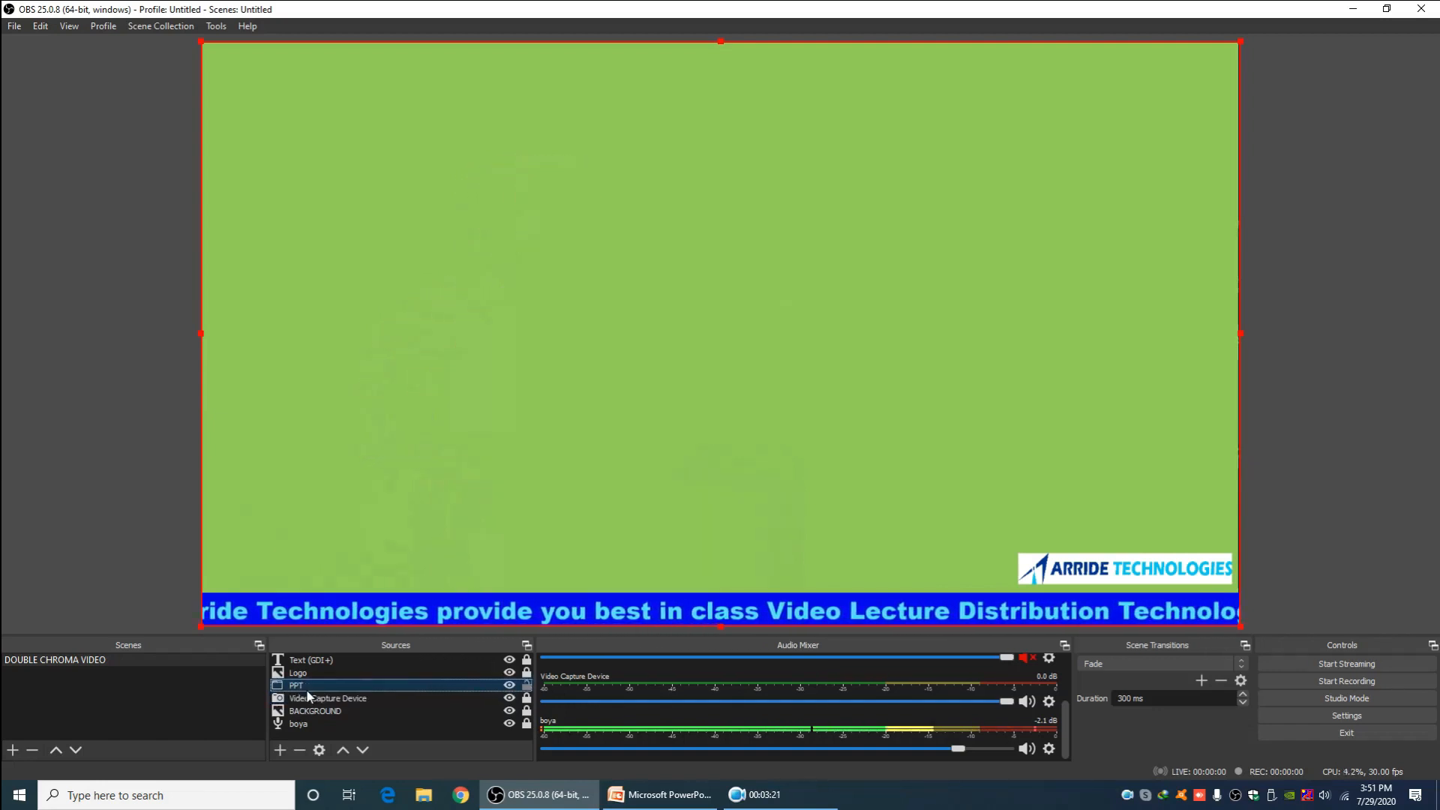
pyautogui.rightClick(304, 683)
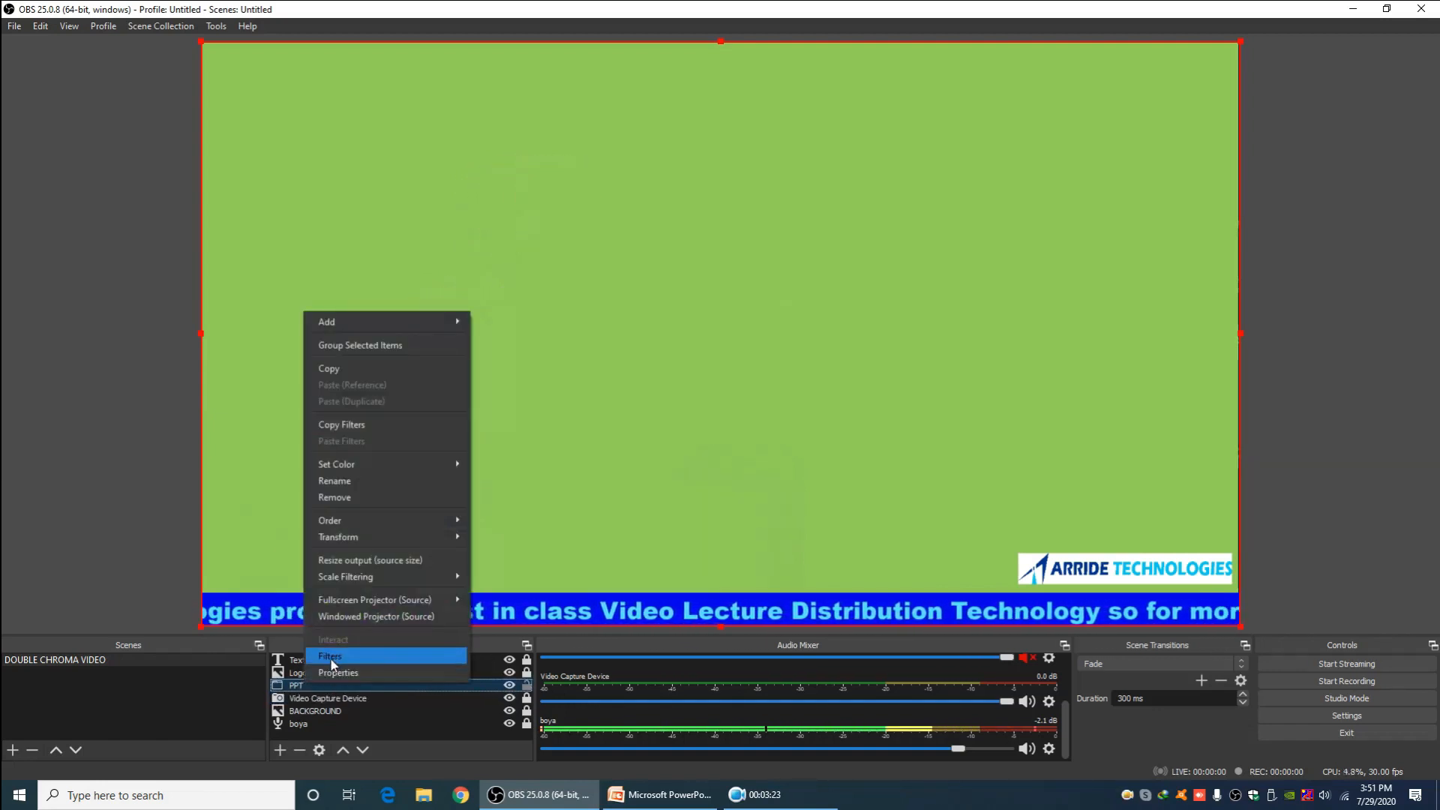
pyautogui.click(330, 657)
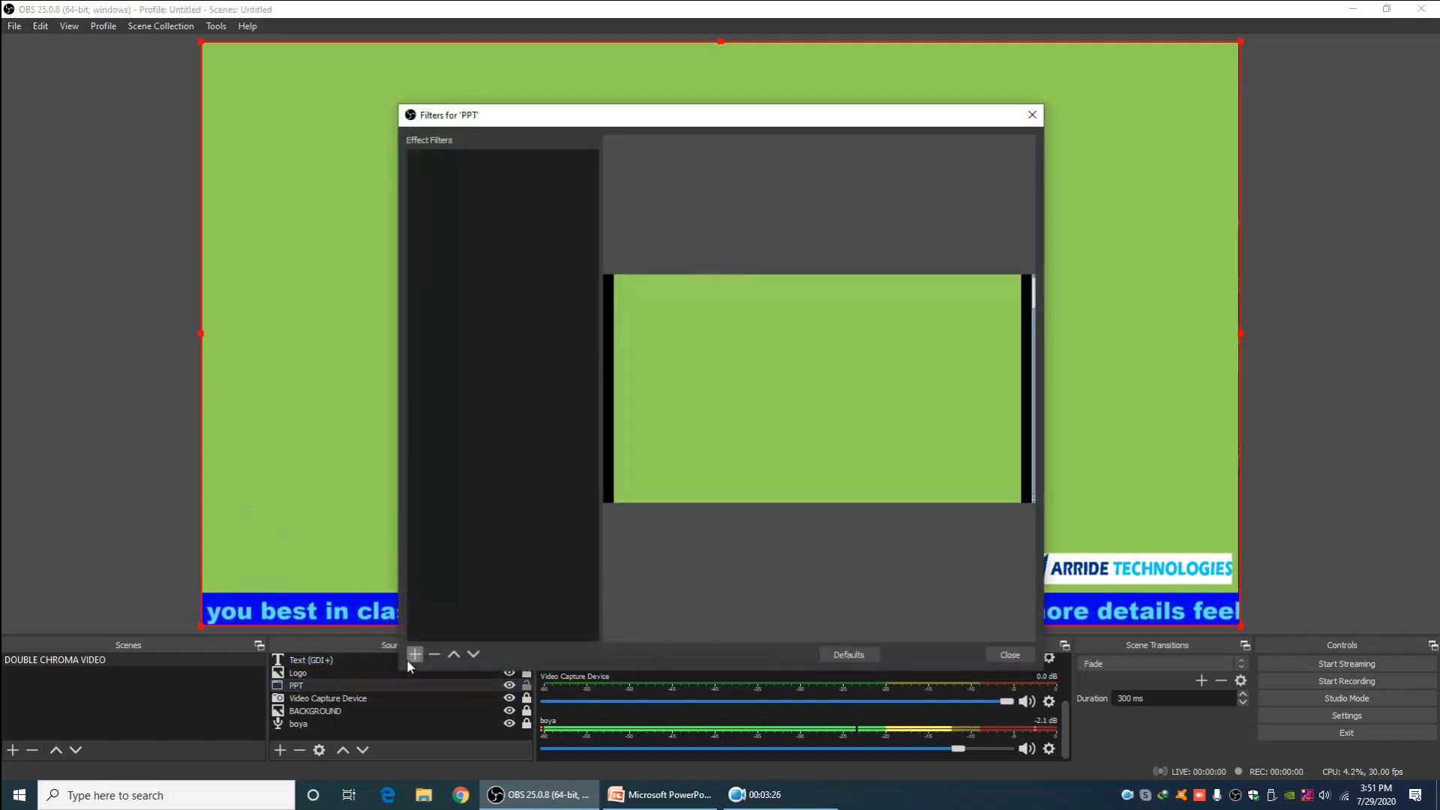
pyautogui.click(415, 654)
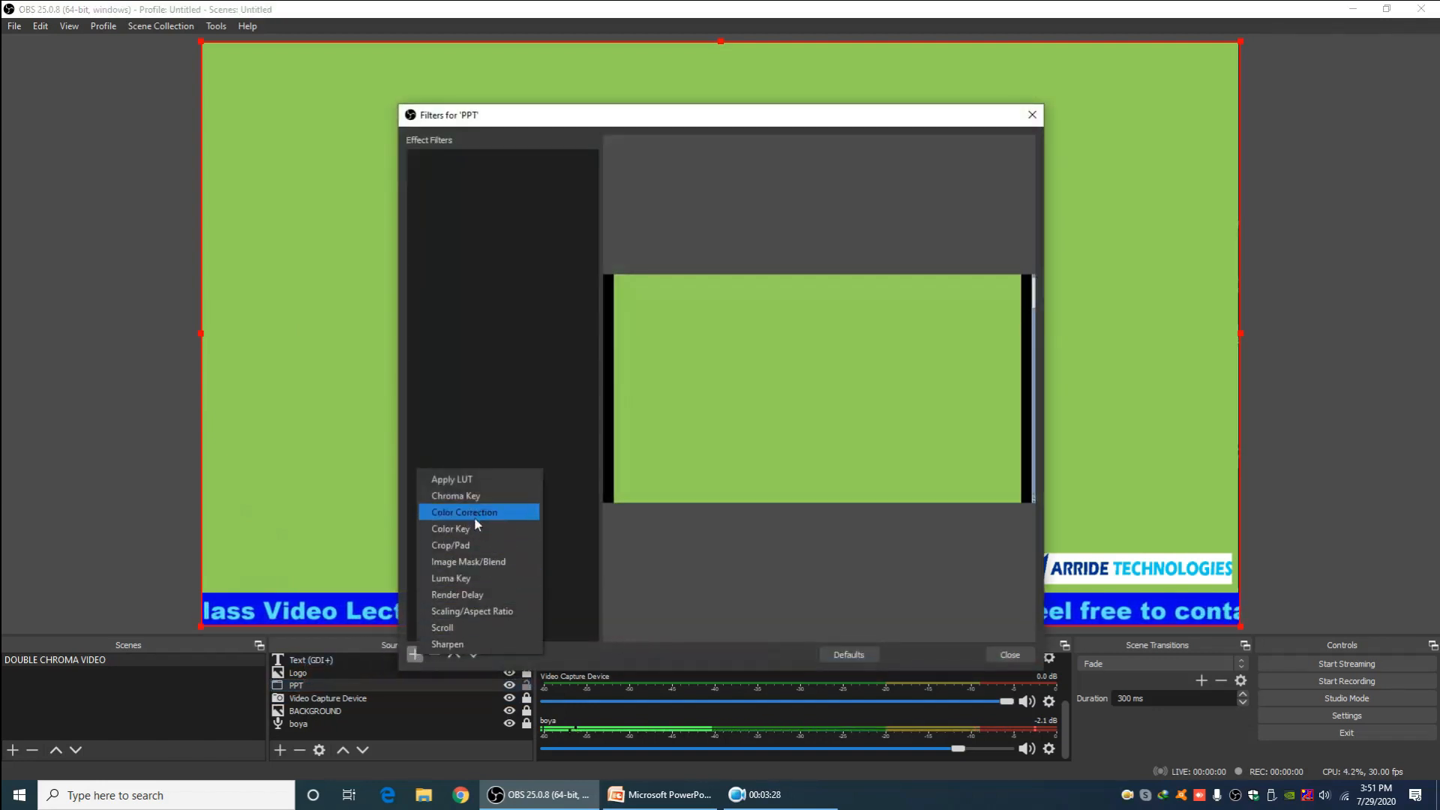
pyautogui.click(461, 495)
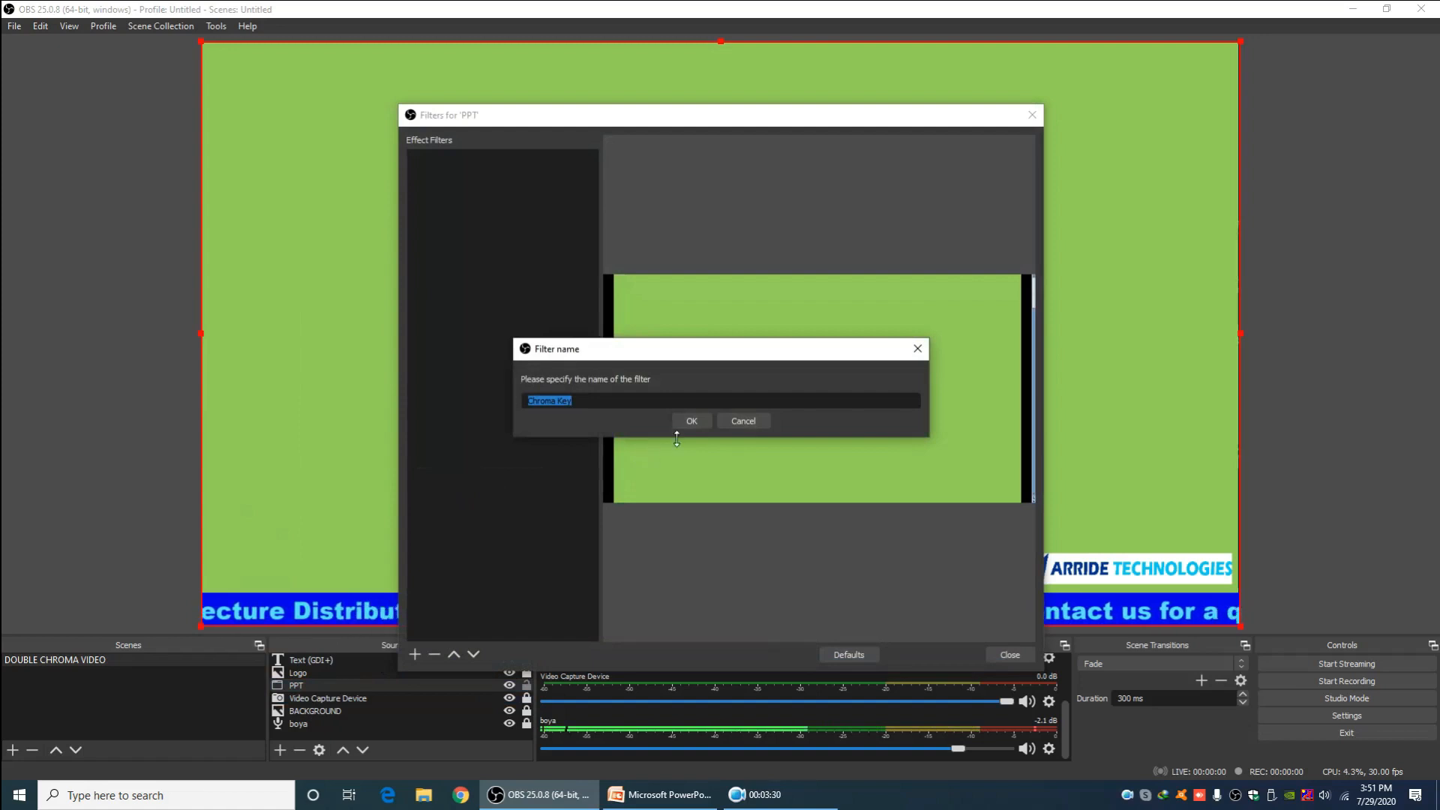
pyautogui.click(693, 422)
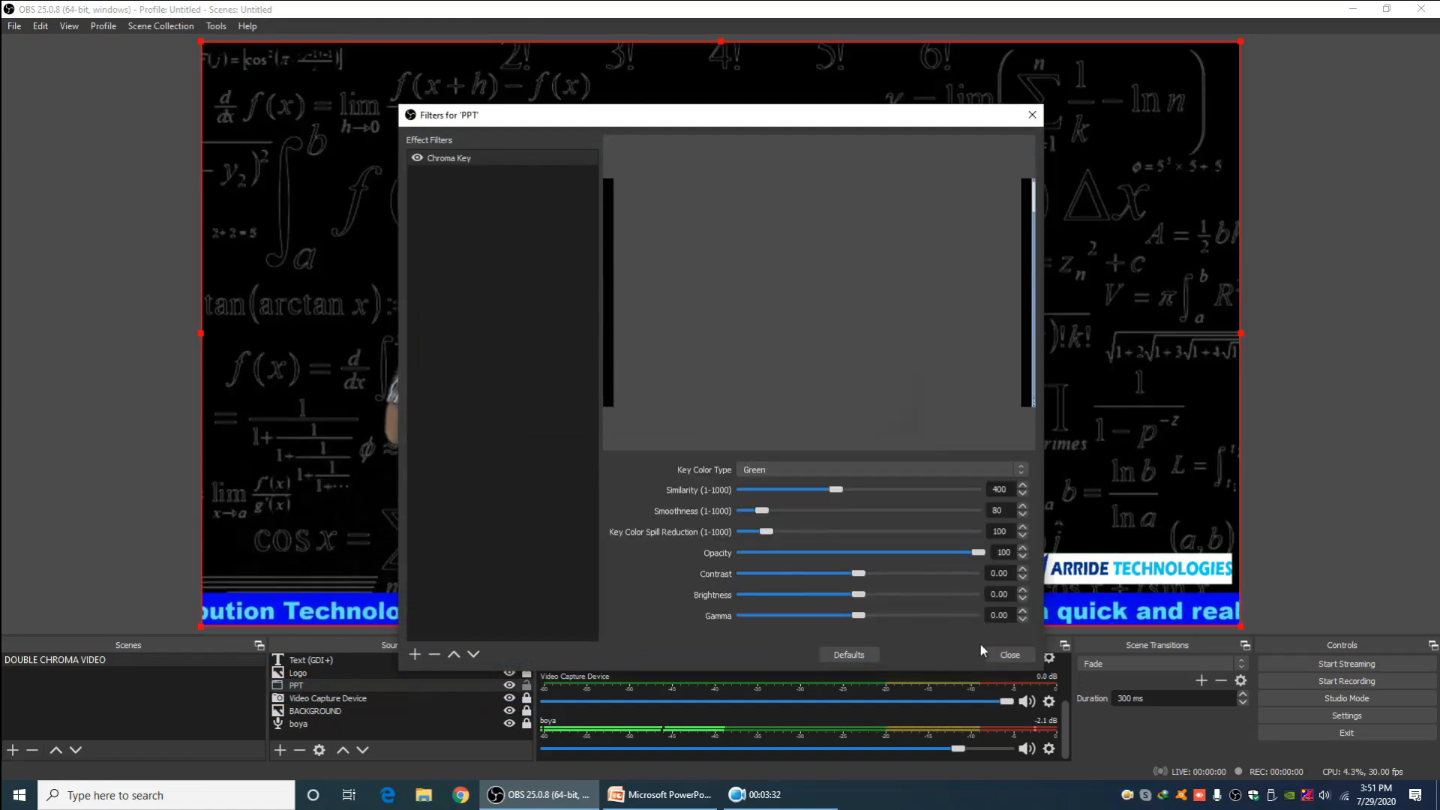
pyautogui.click(1010, 654)
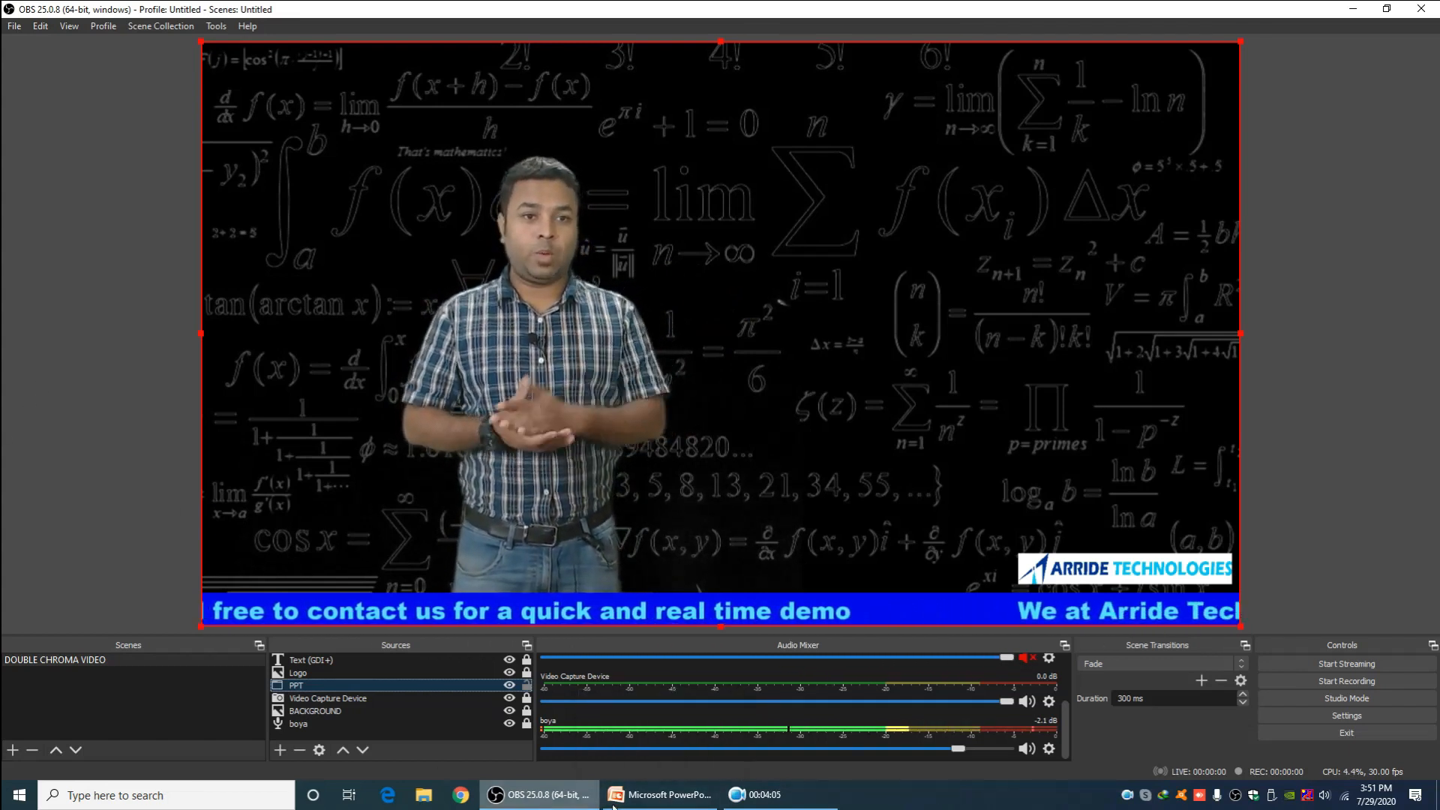
# Switch to the Maths PowerPoint slide show to check its green opening slide, and return to OBS
pyautogui.click(643, 803)
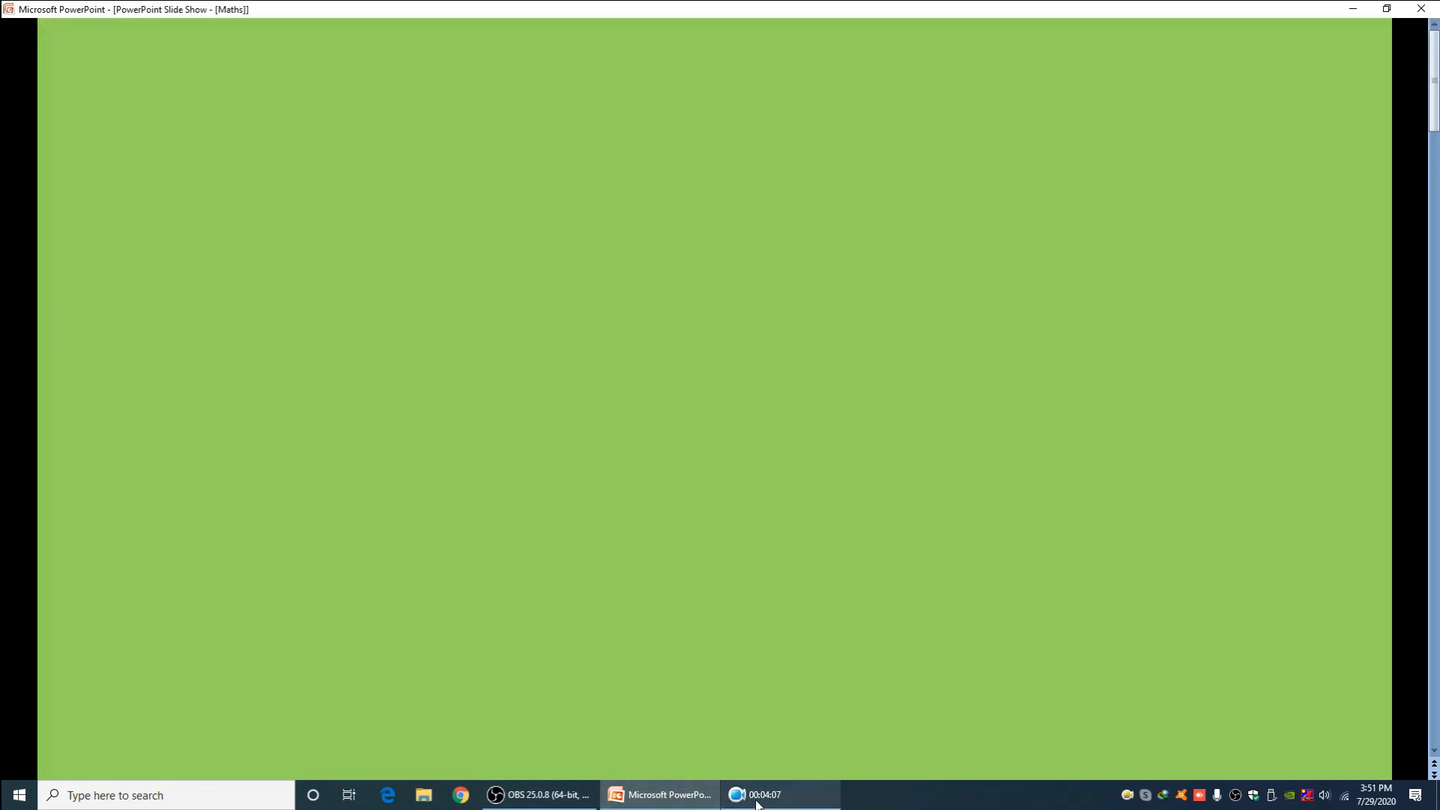
pyautogui.moveTo(762, 805)
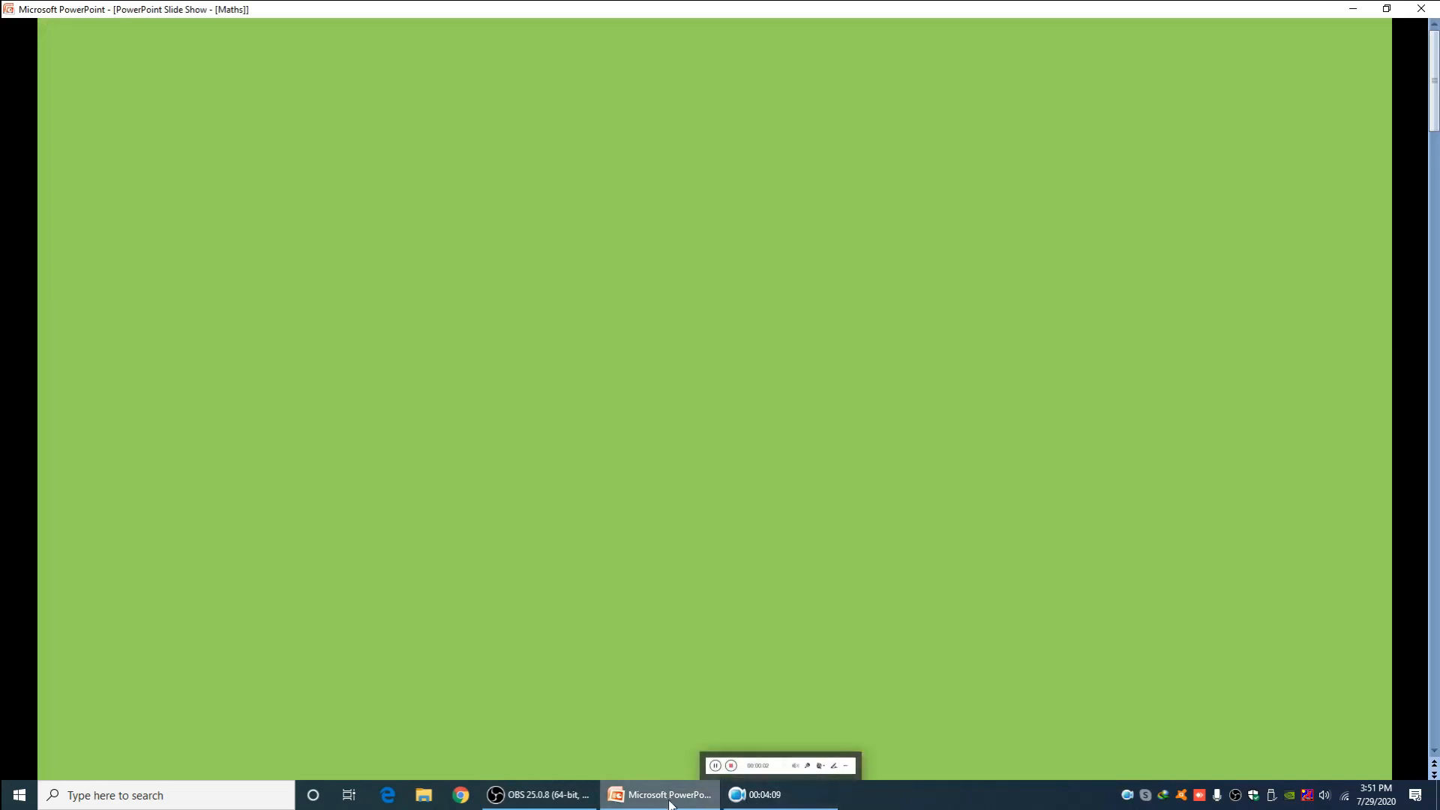
pyautogui.moveTo(649, 796)
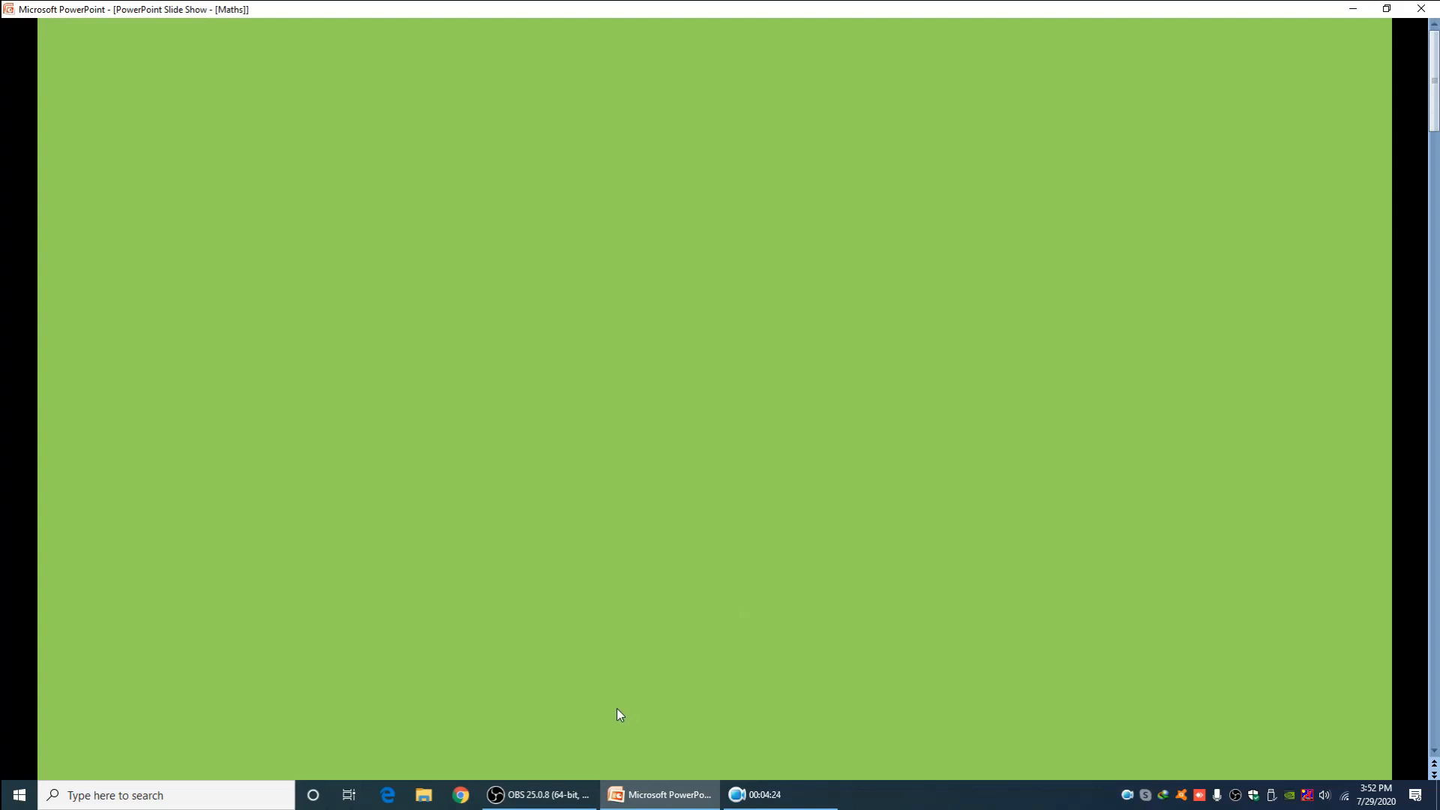
pyautogui.click(552, 796)
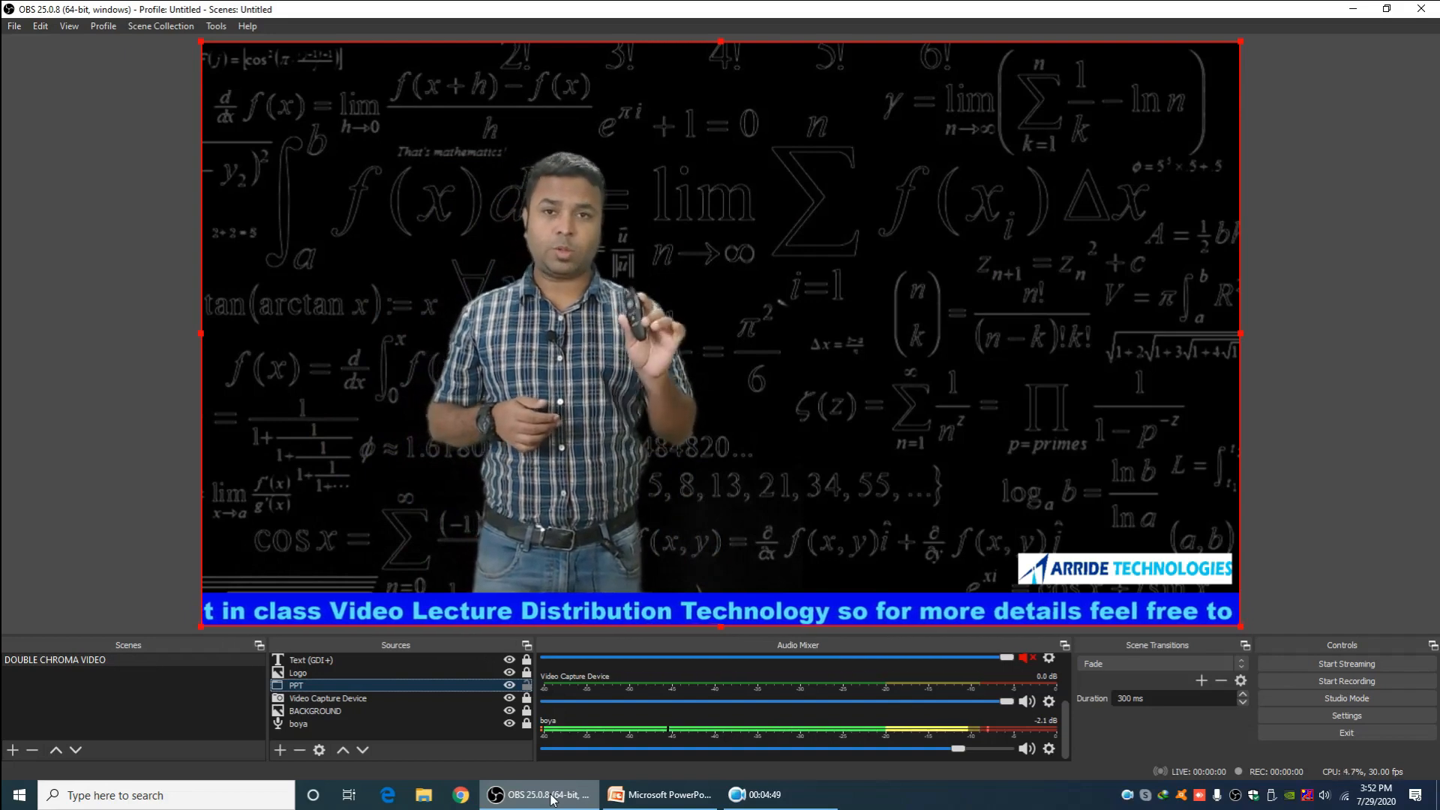
# Open a windowed projector of the preview and move it off the main screen onto the adjacent display
pyautogui.rightClick(88, 297)
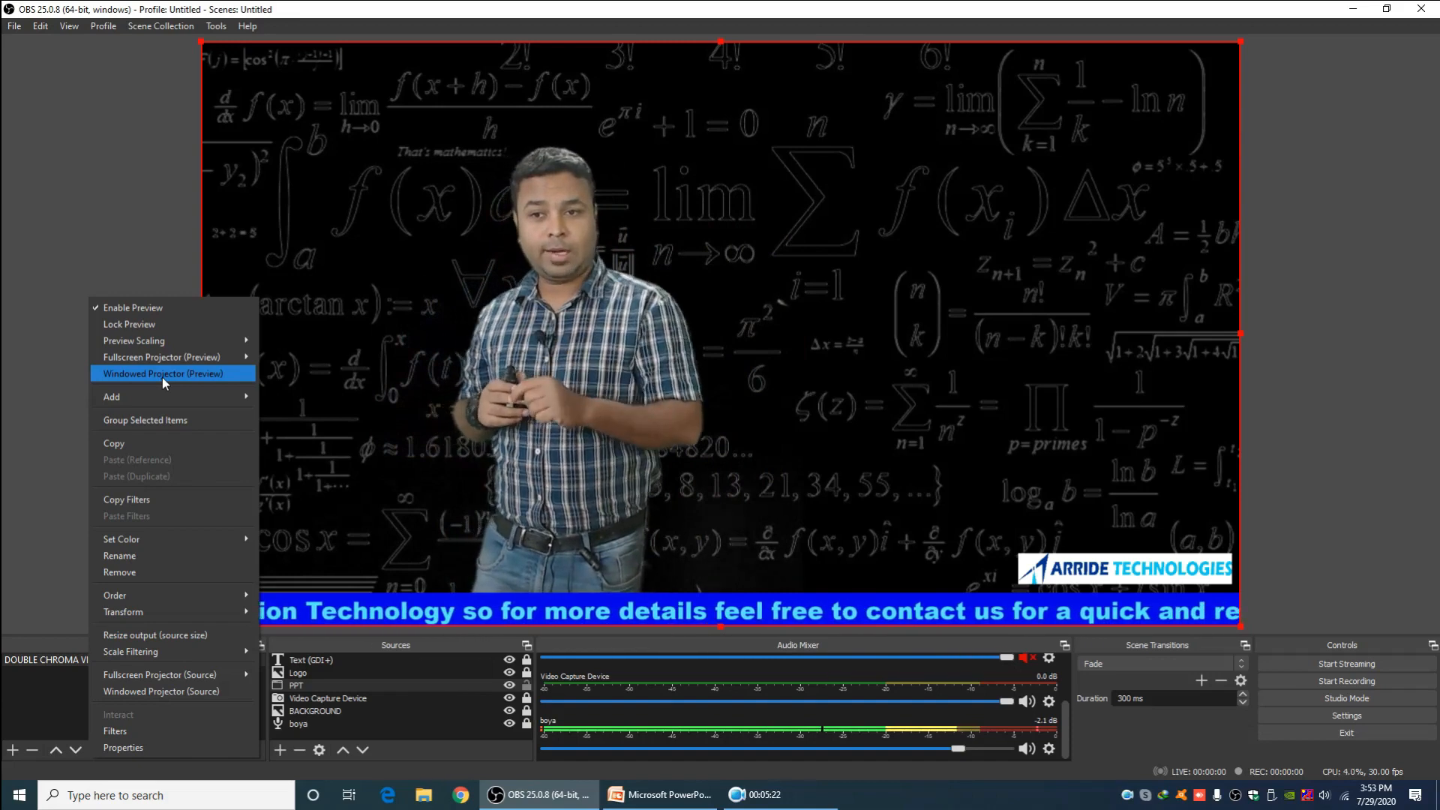
pyautogui.click(80, 202)
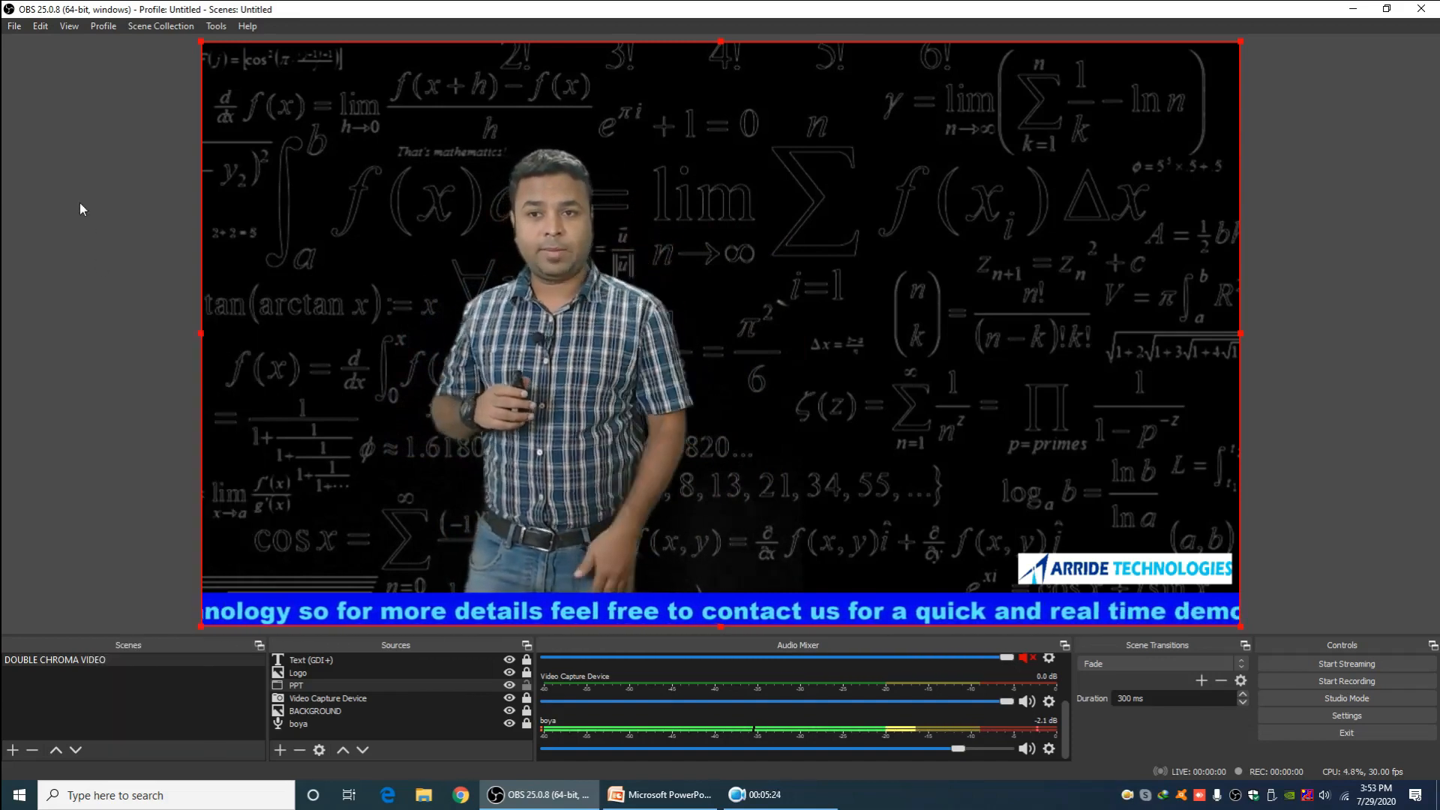
pyautogui.rightClick(79, 203)
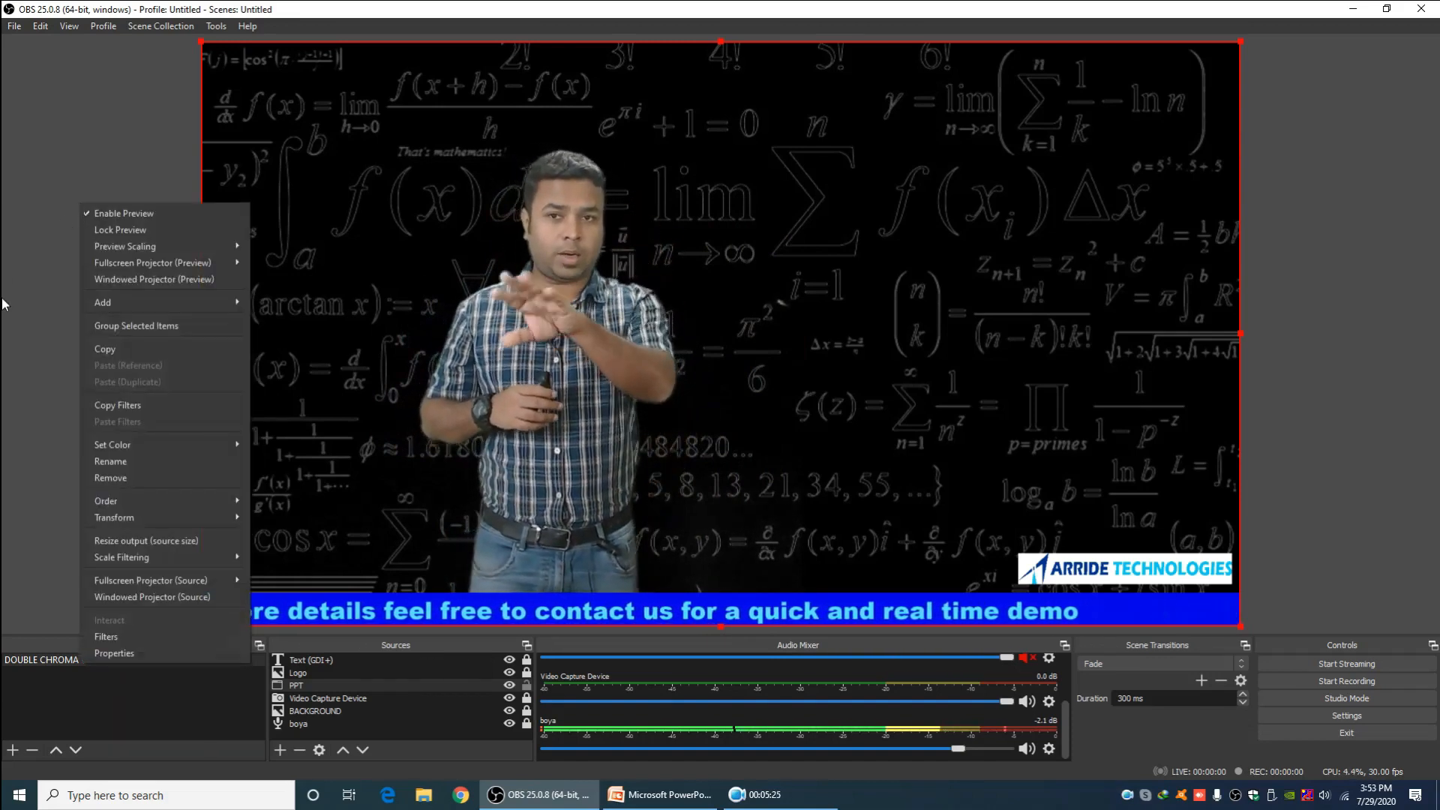
pyautogui.click(120, 280)
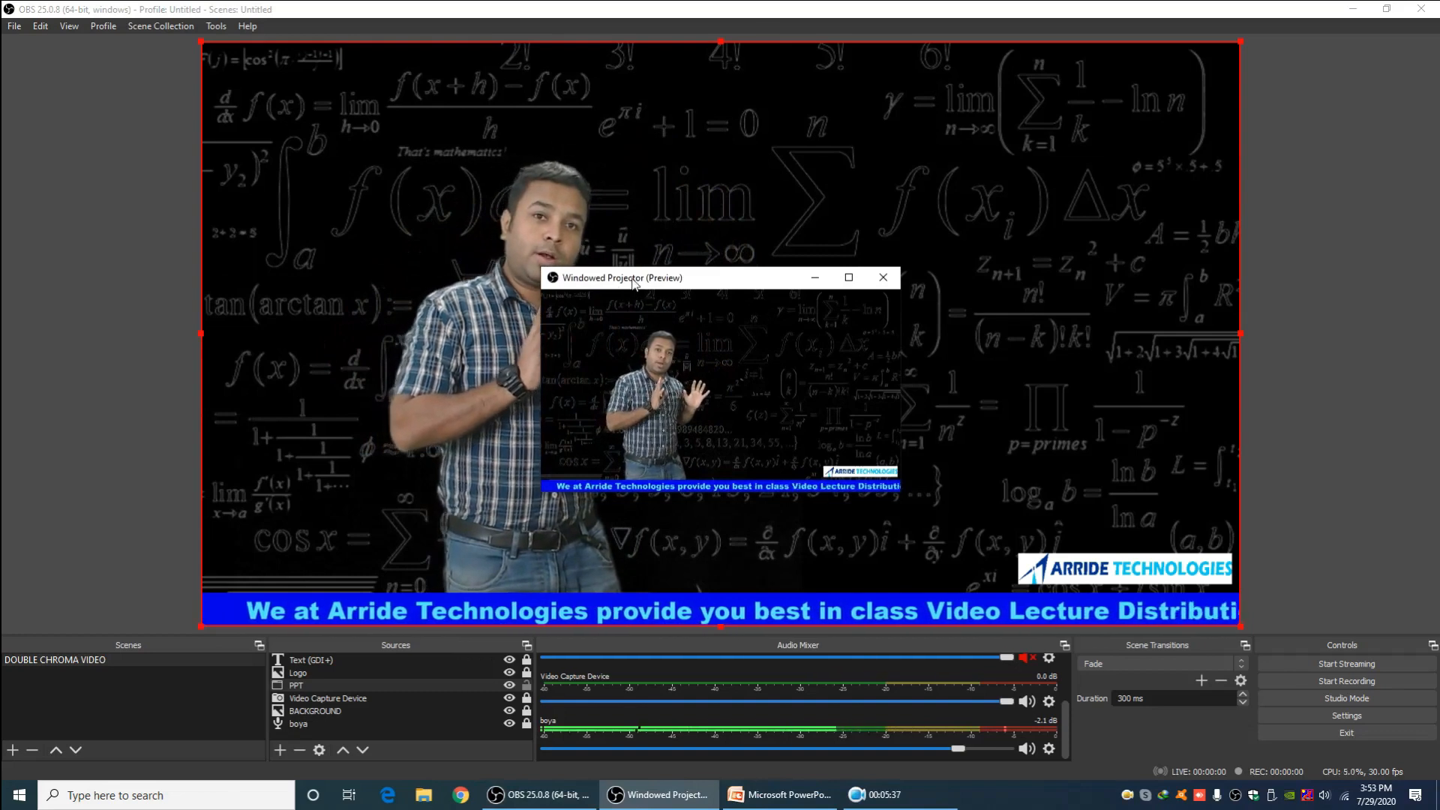
pyautogui.moveTo(634, 283); pyautogui.dragTo(1439, 334)
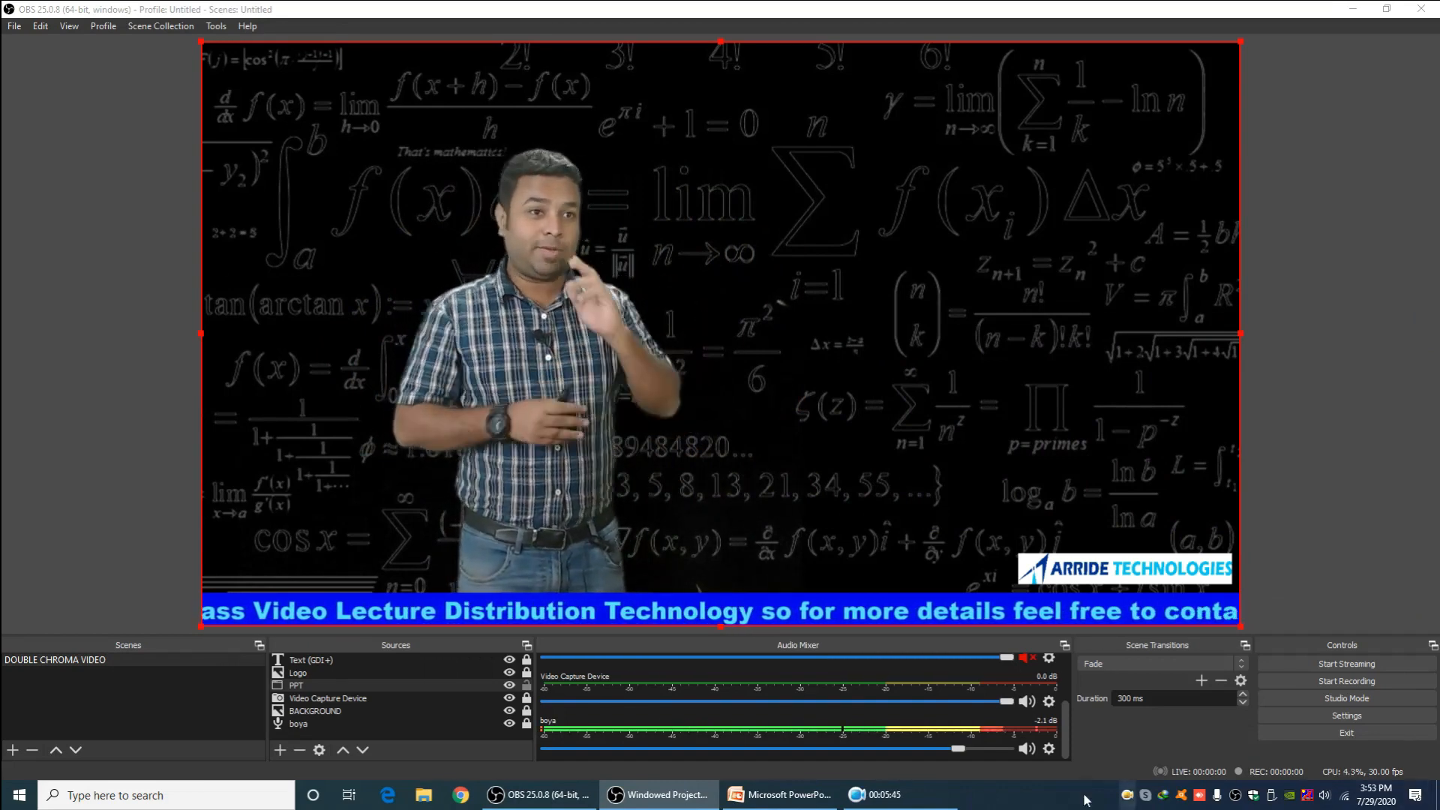
pyautogui.moveTo(792, 801)
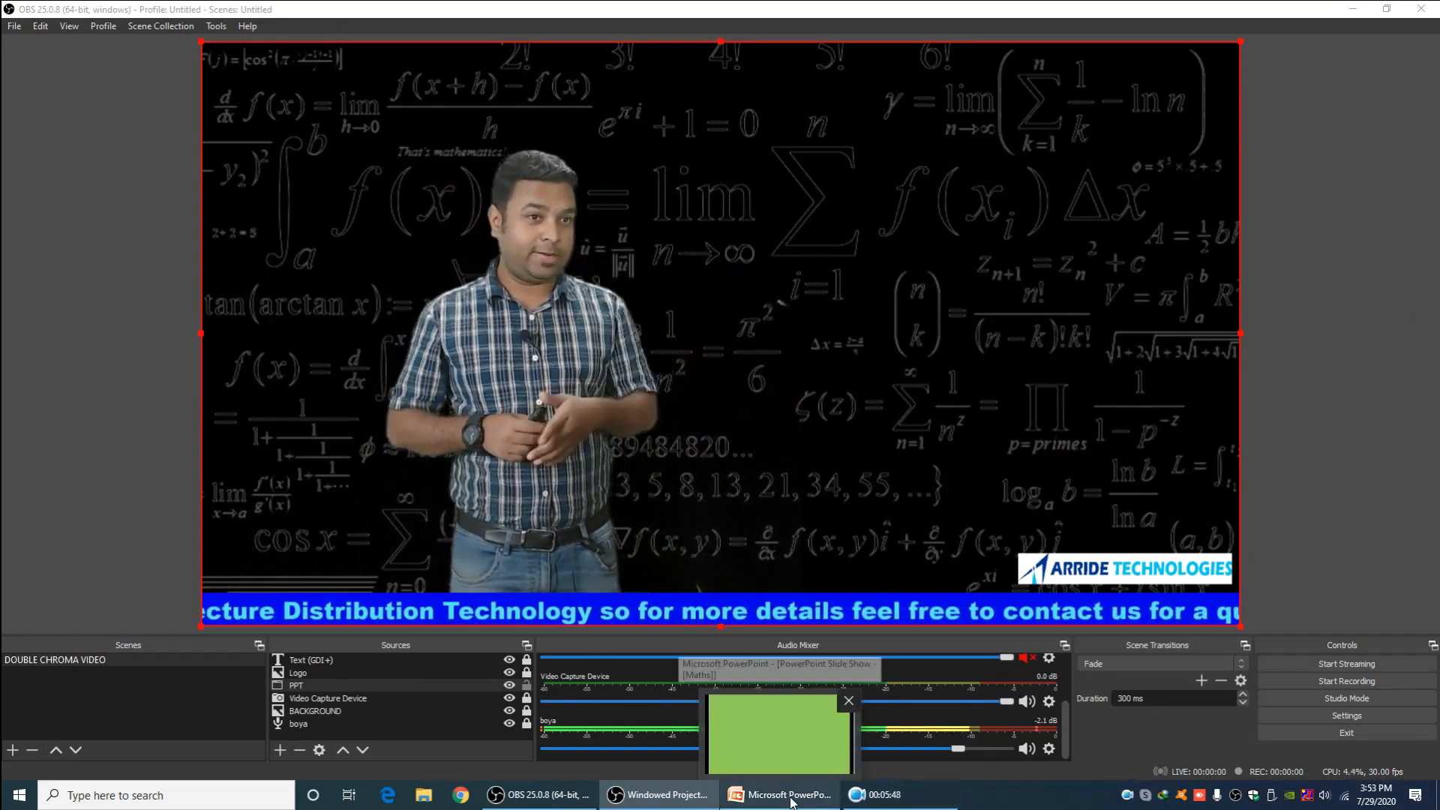